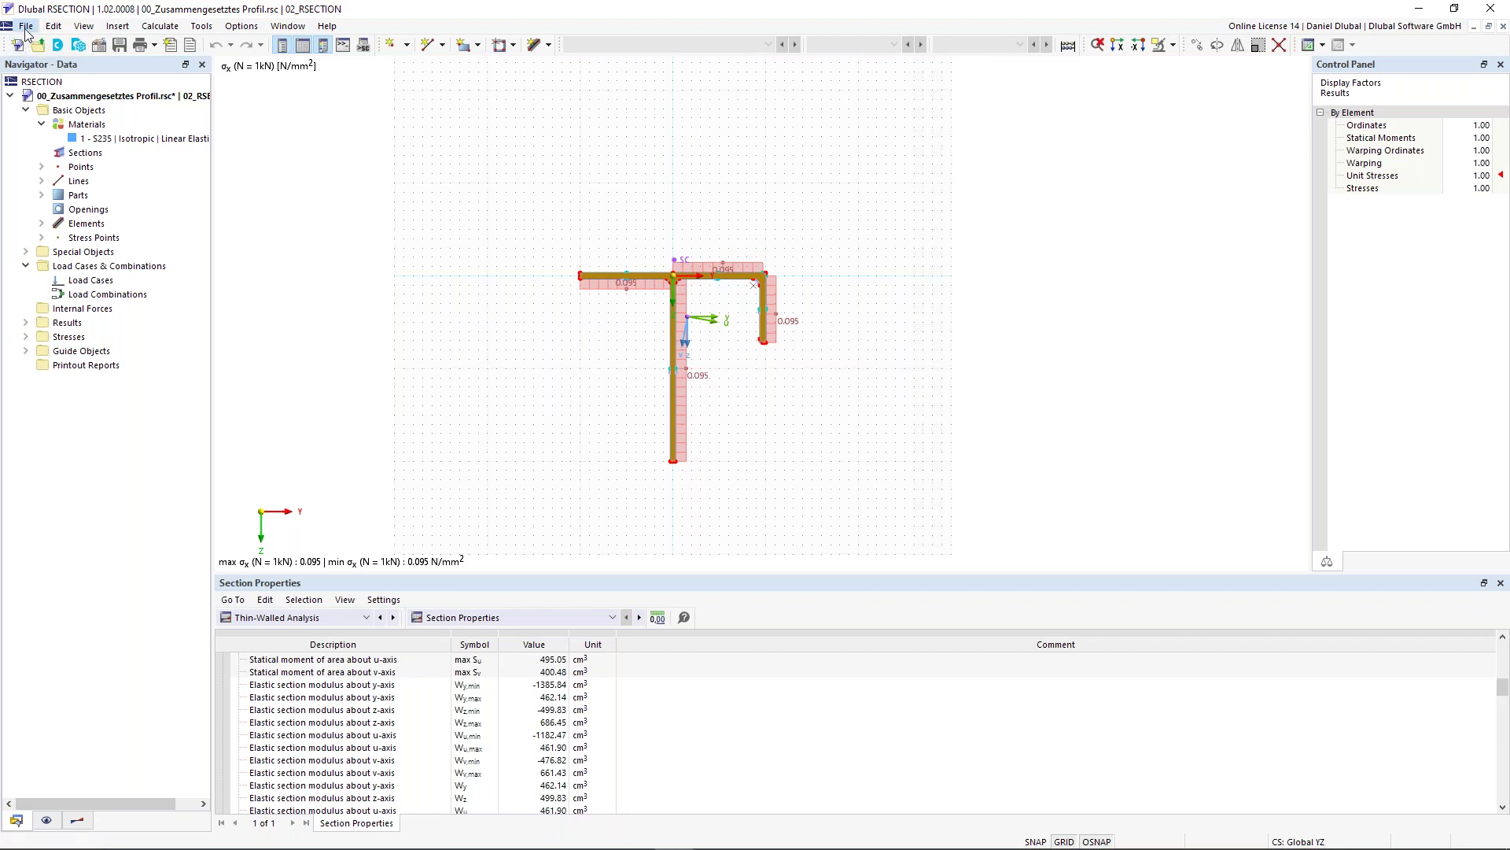
Create a new model named Thin-Walled I-Profile in the Beispiele series.
left_click(26, 27)
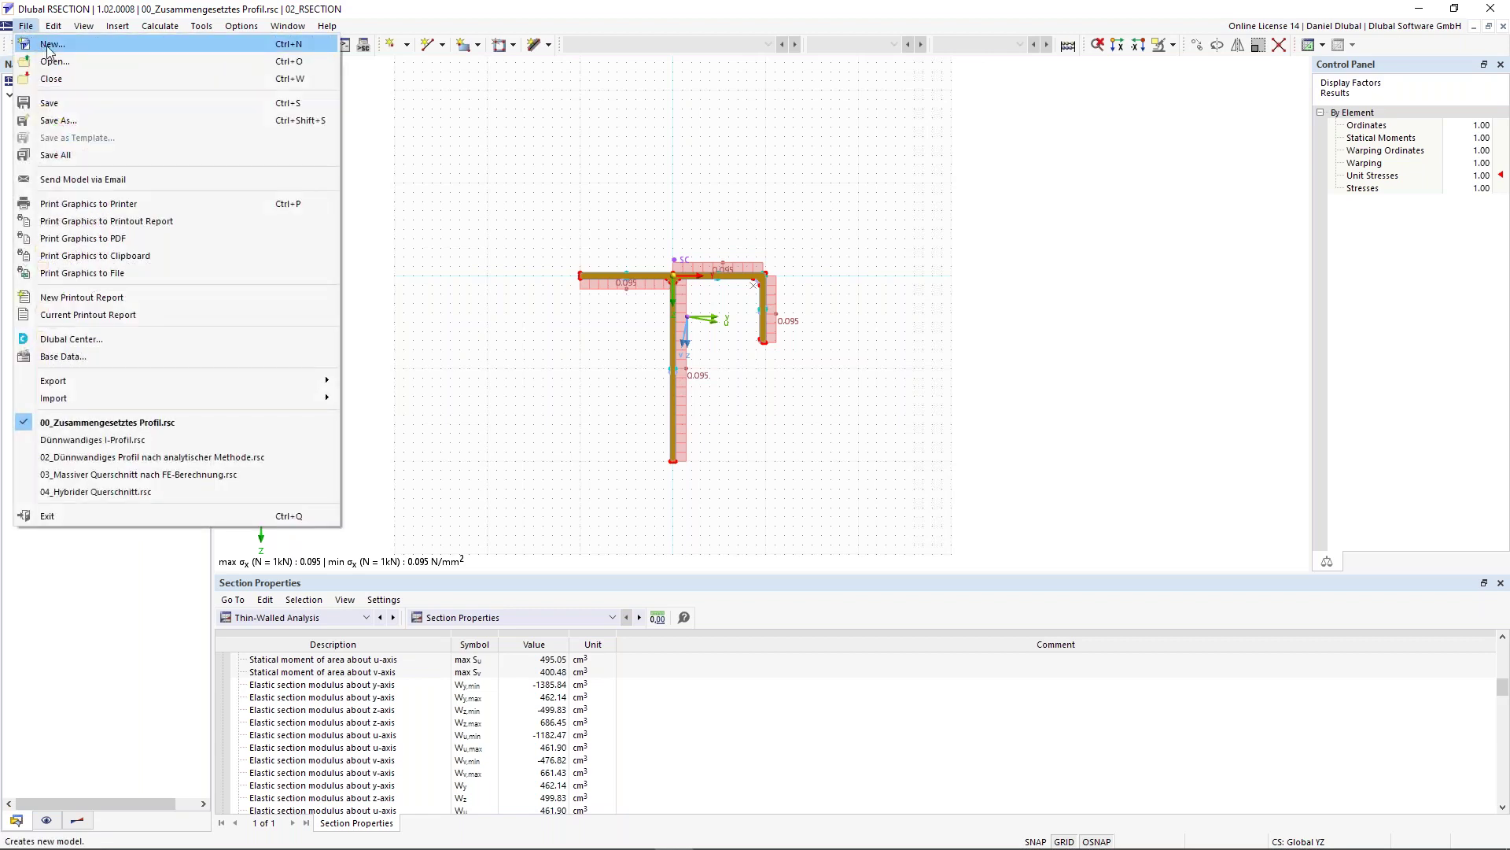
left_click(48, 46)
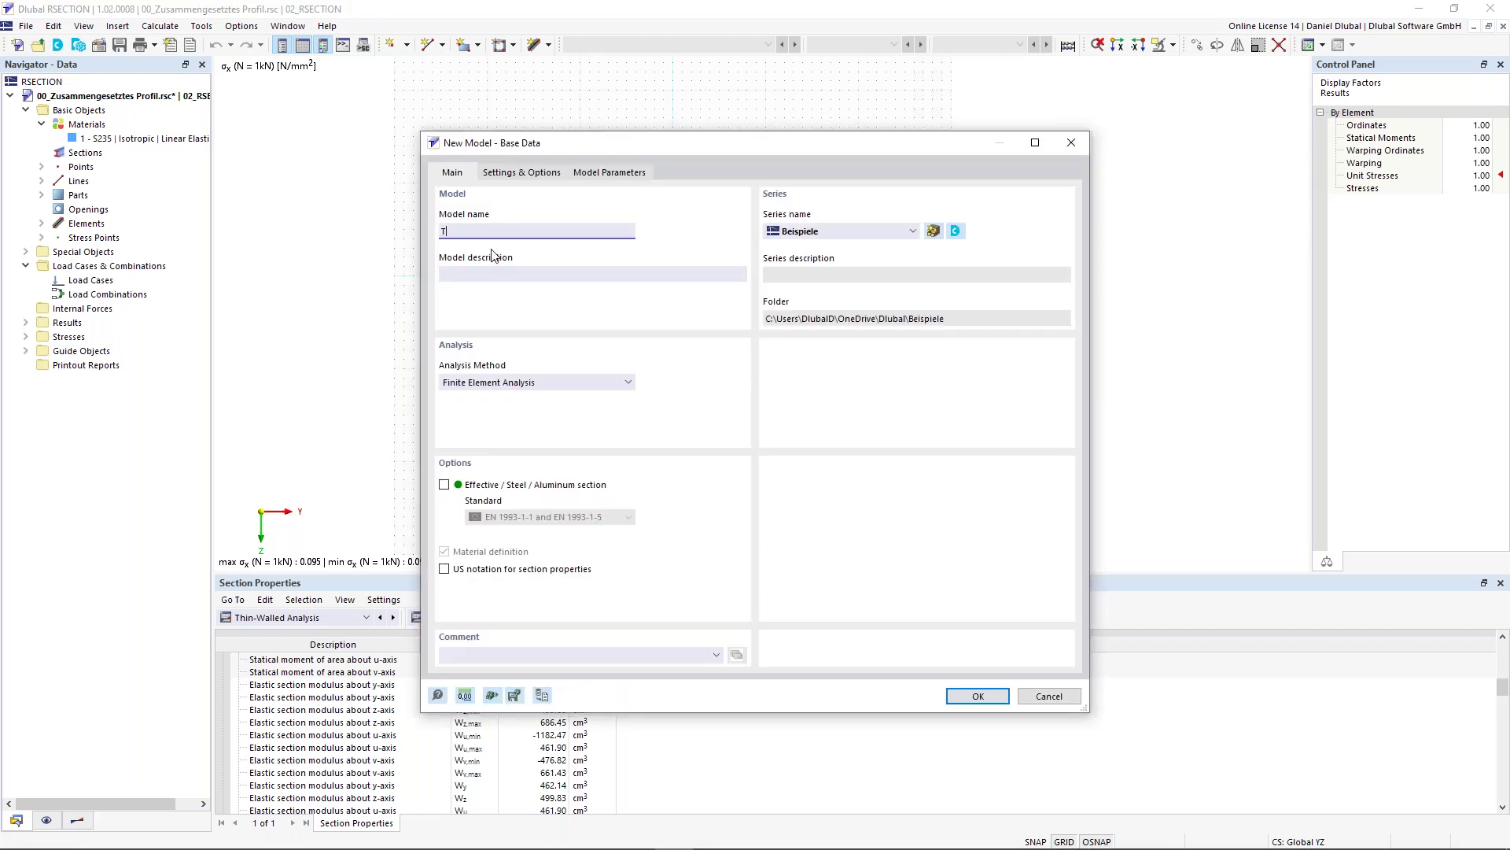
type("Thin-Walled I-Profile")
left_click(841, 232)
left_click(840, 236)
left_click(839, 234)
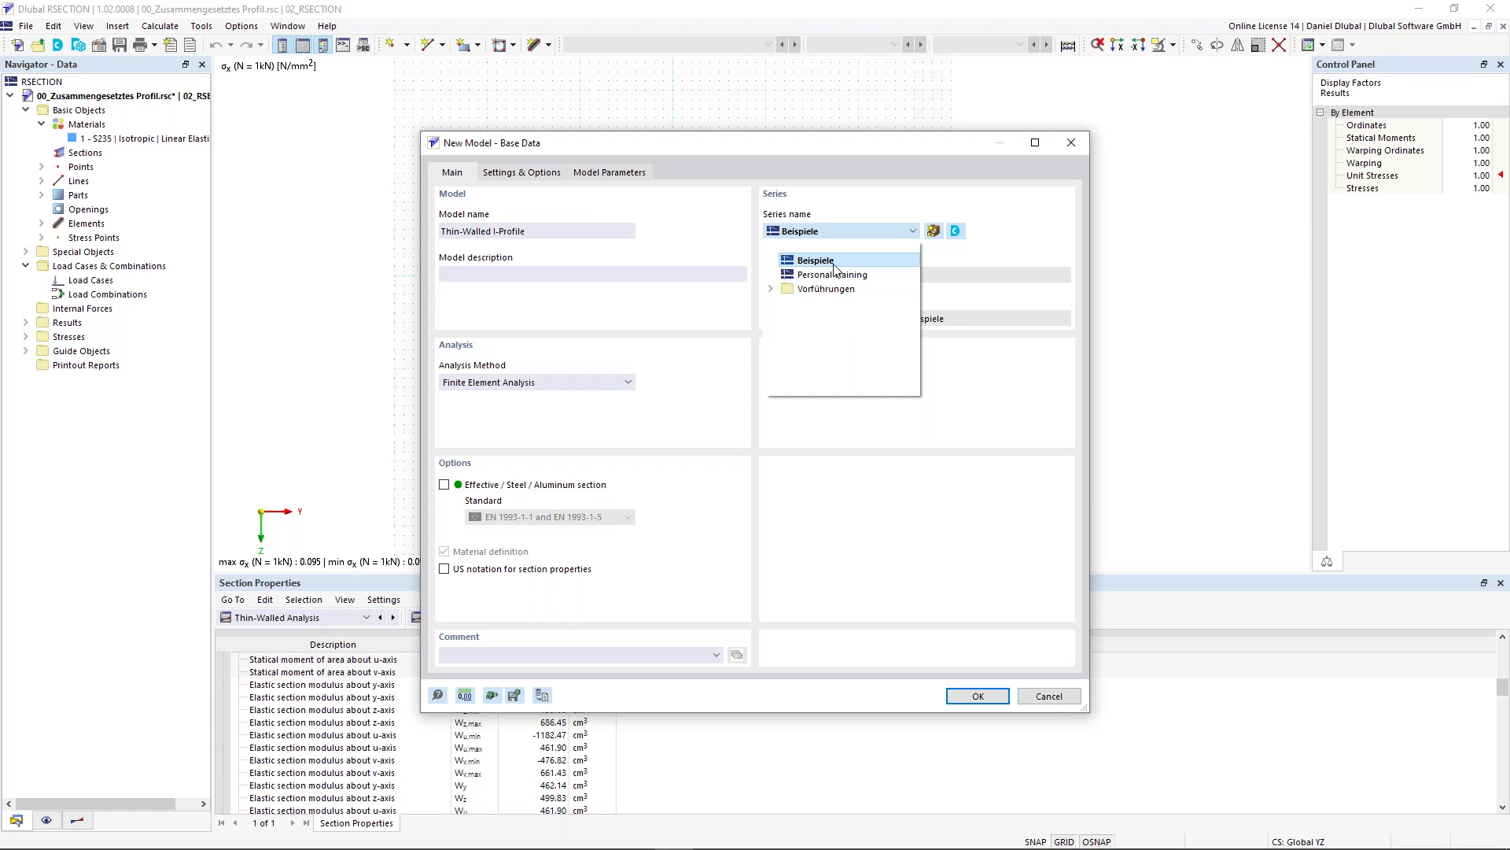
left_click(827, 230)
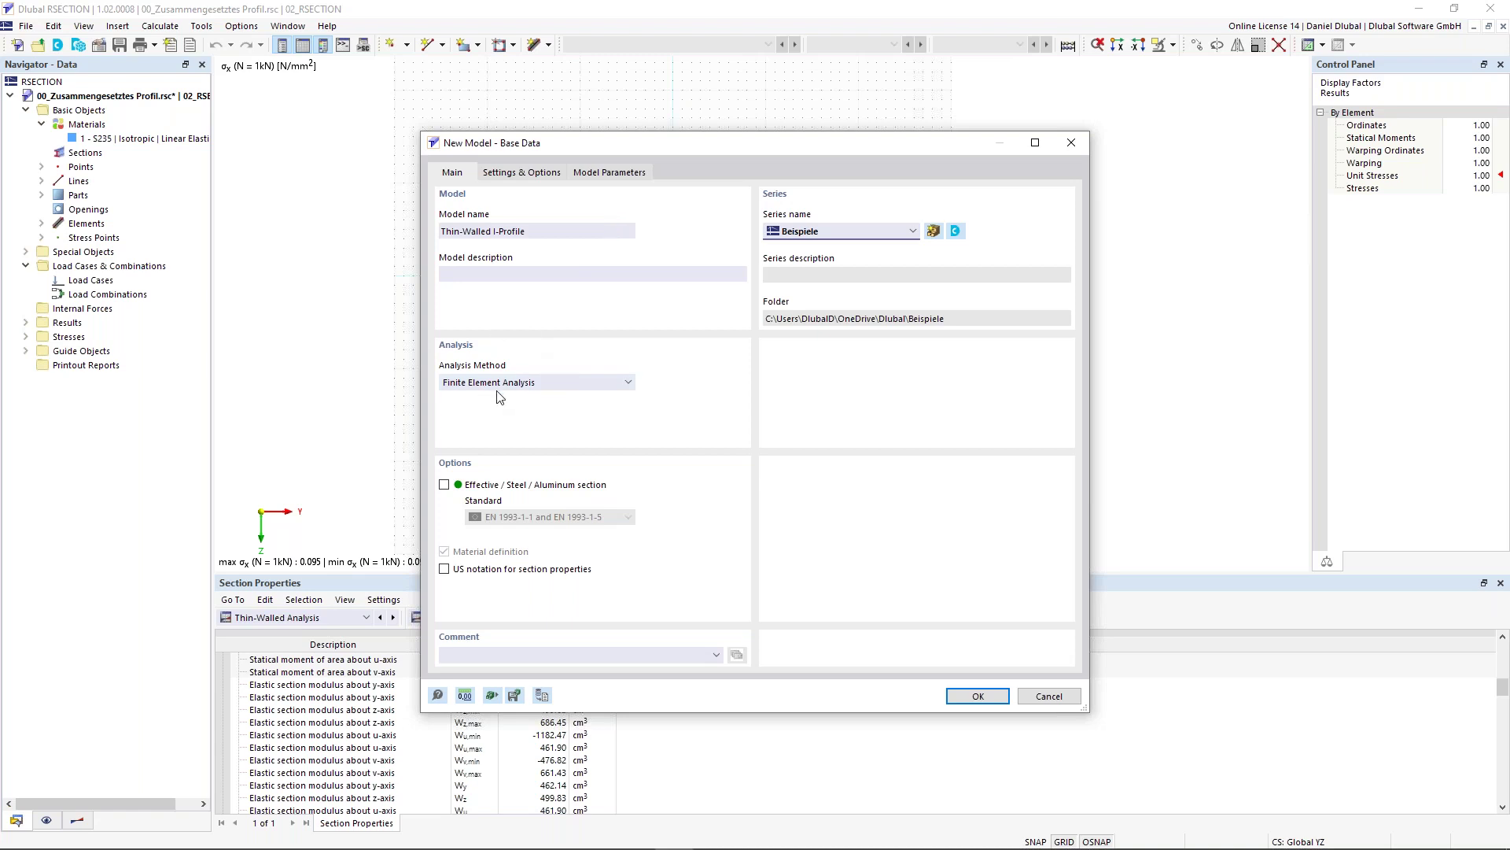
Set the new model's analysis method to Thin-Walled Analysis and confirm its base data.
left_click(526, 386)
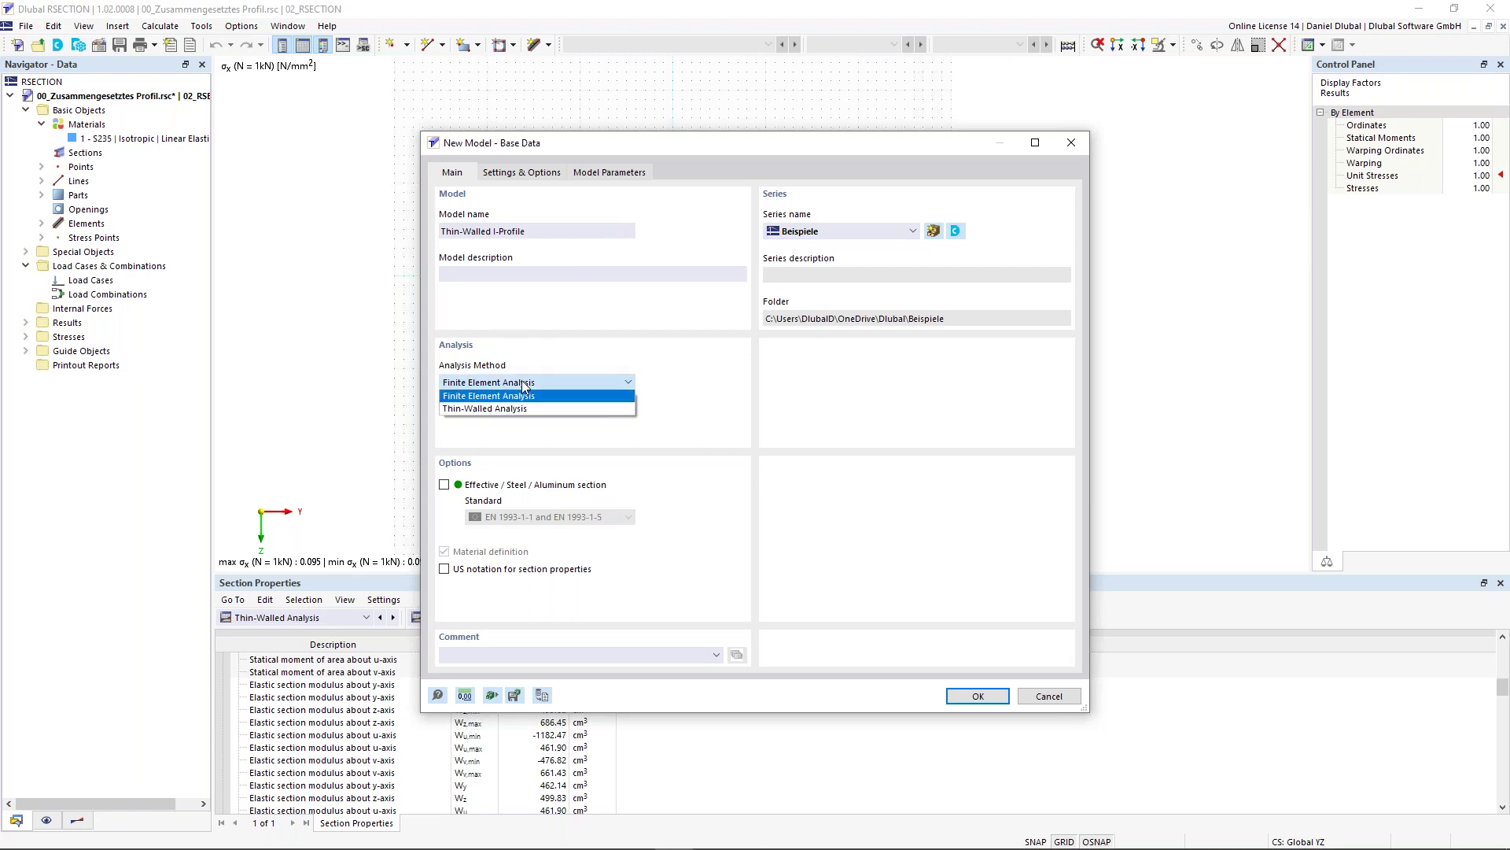
left_click(483, 416)
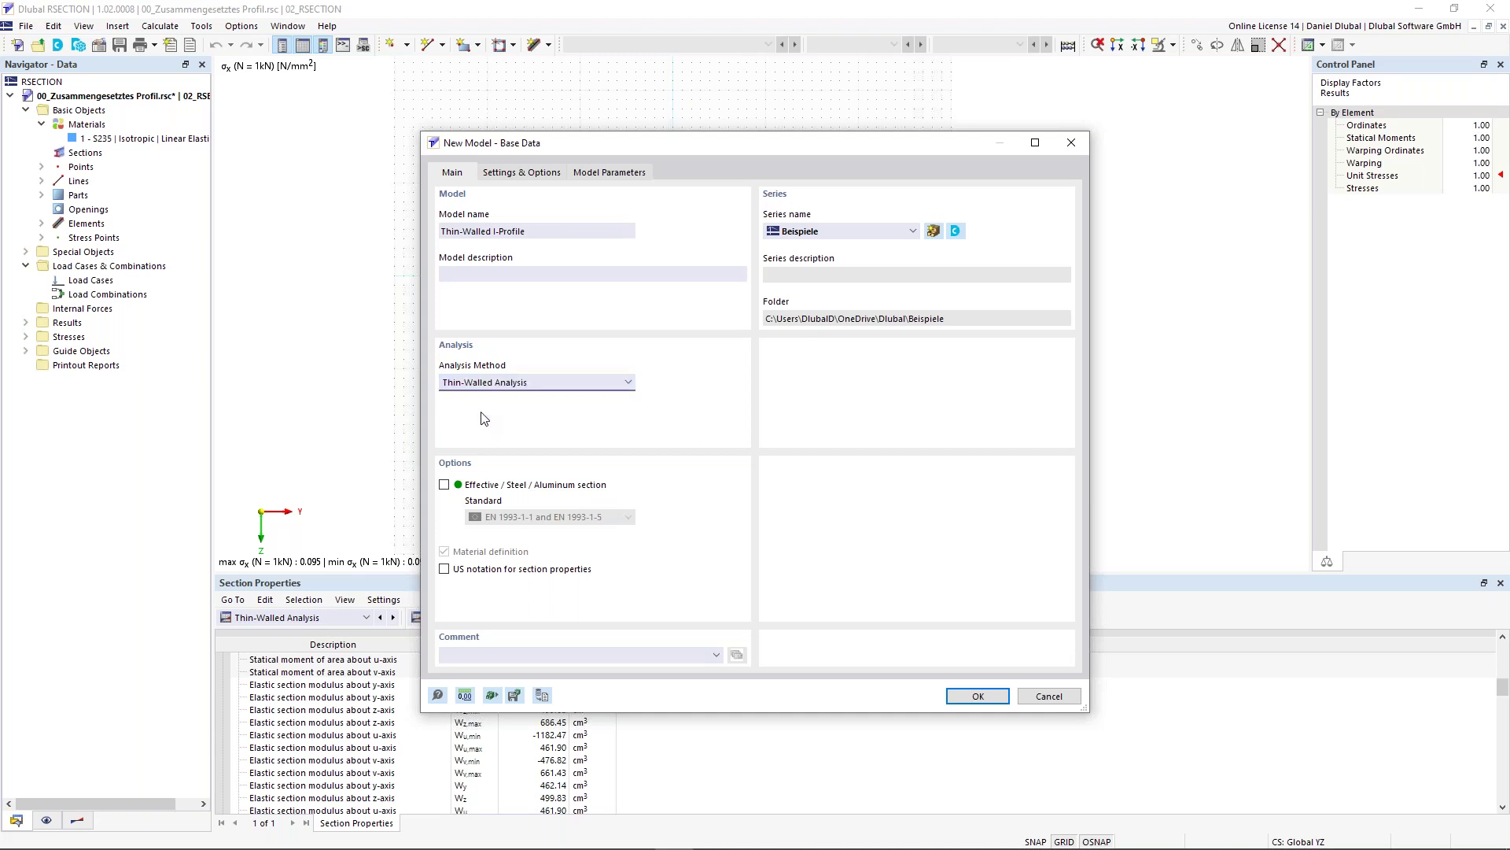
left_click(512, 384)
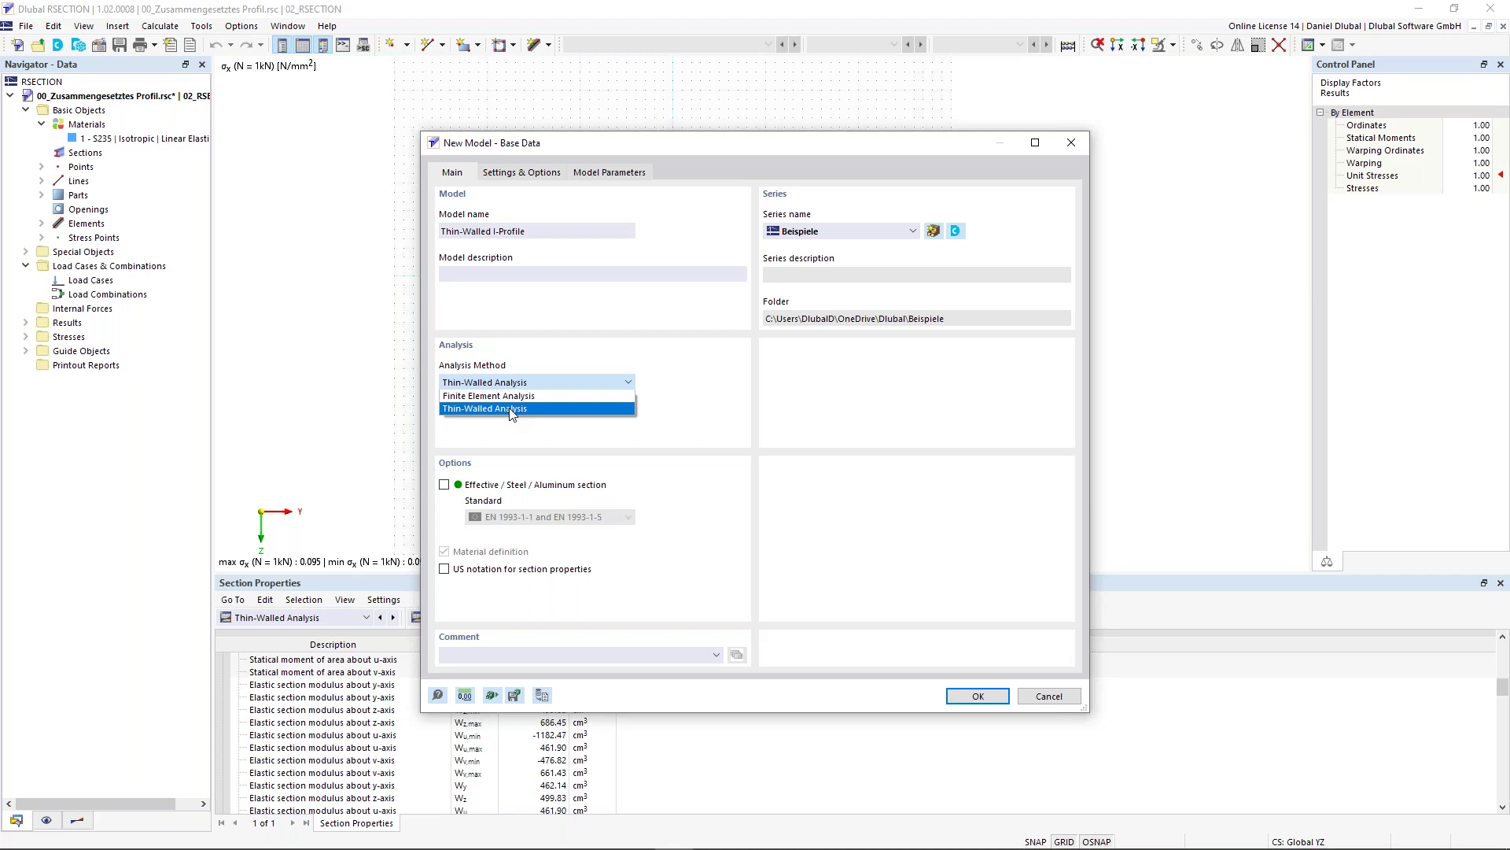
left_click(511, 409)
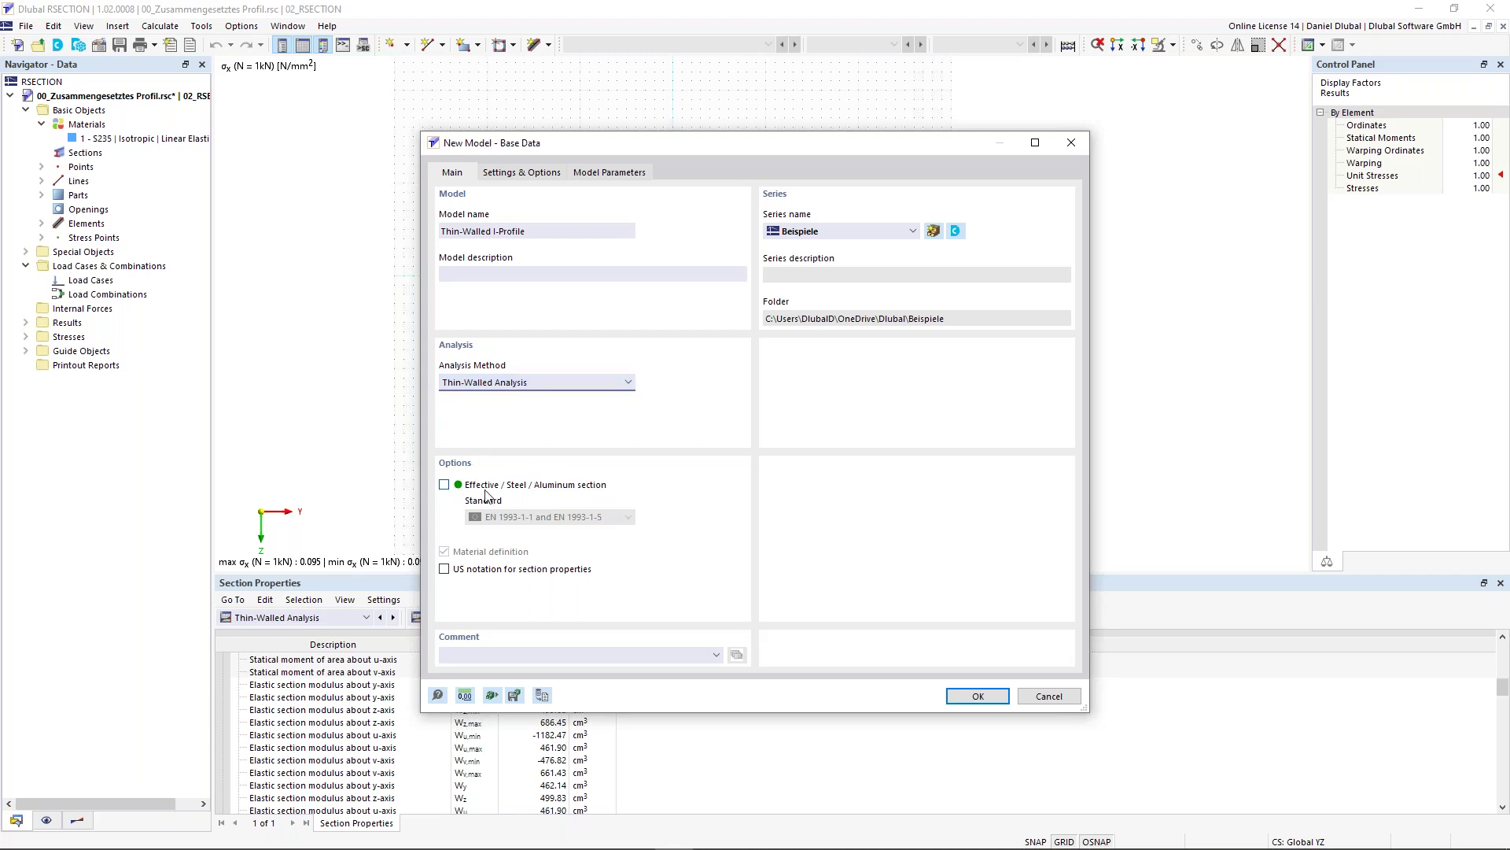
left_click_drag(602, 150, 563, 83)
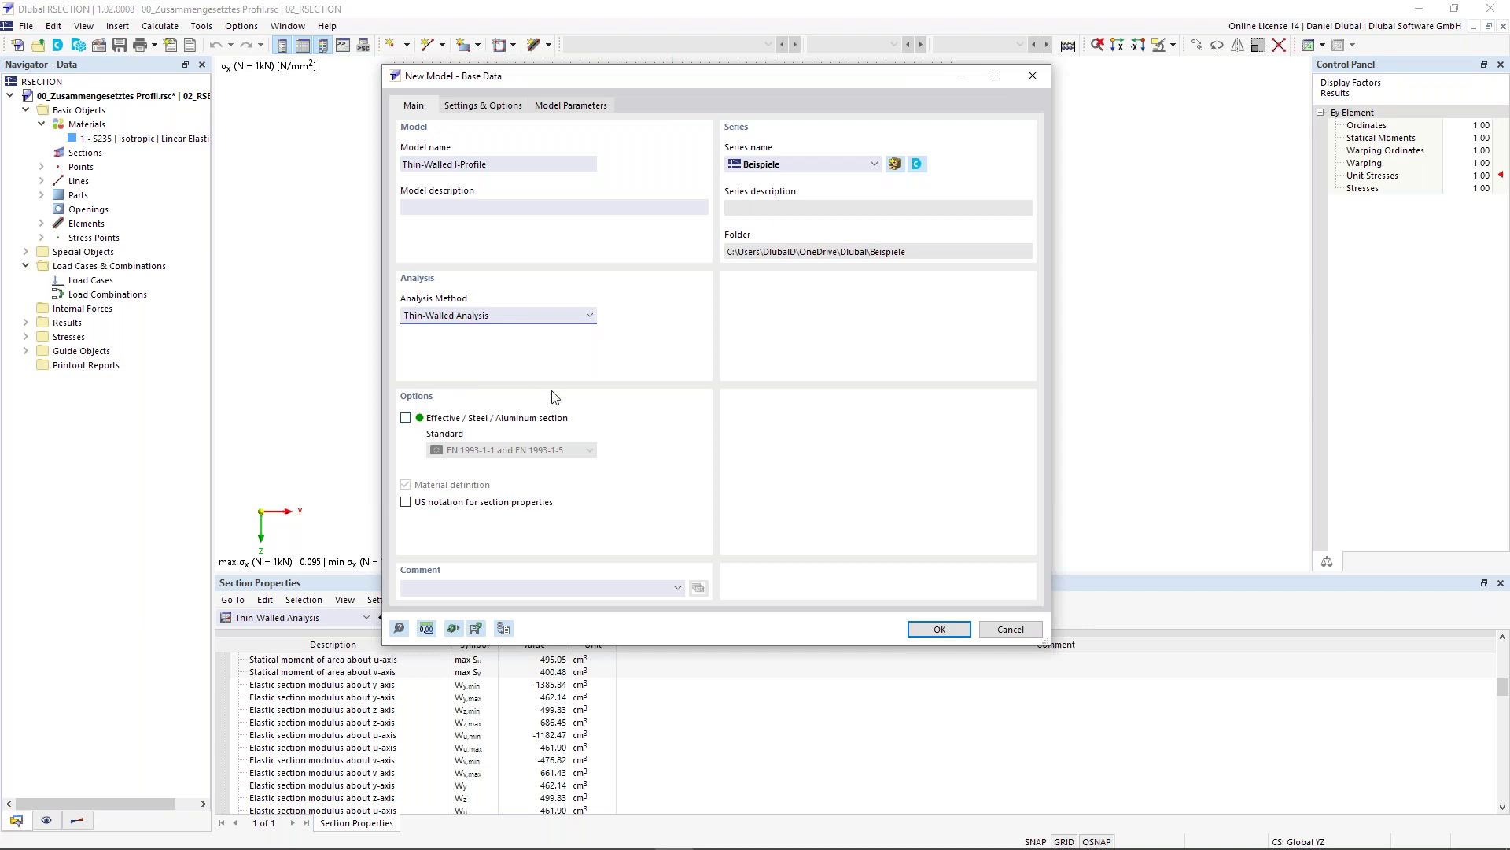
left_click_drag(668, 82, 669, 113)
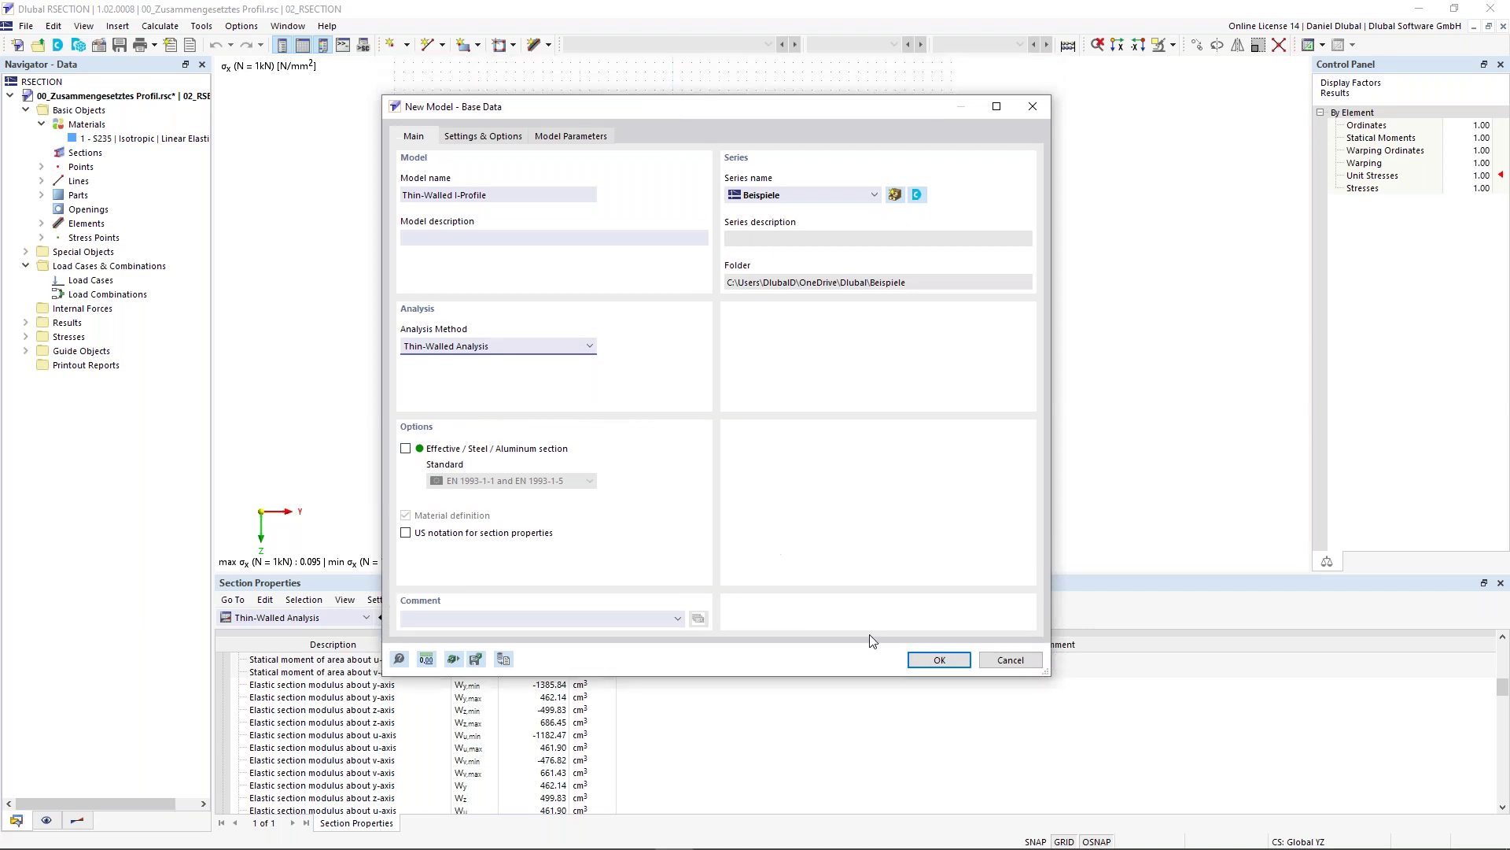
left_click(940, 661)
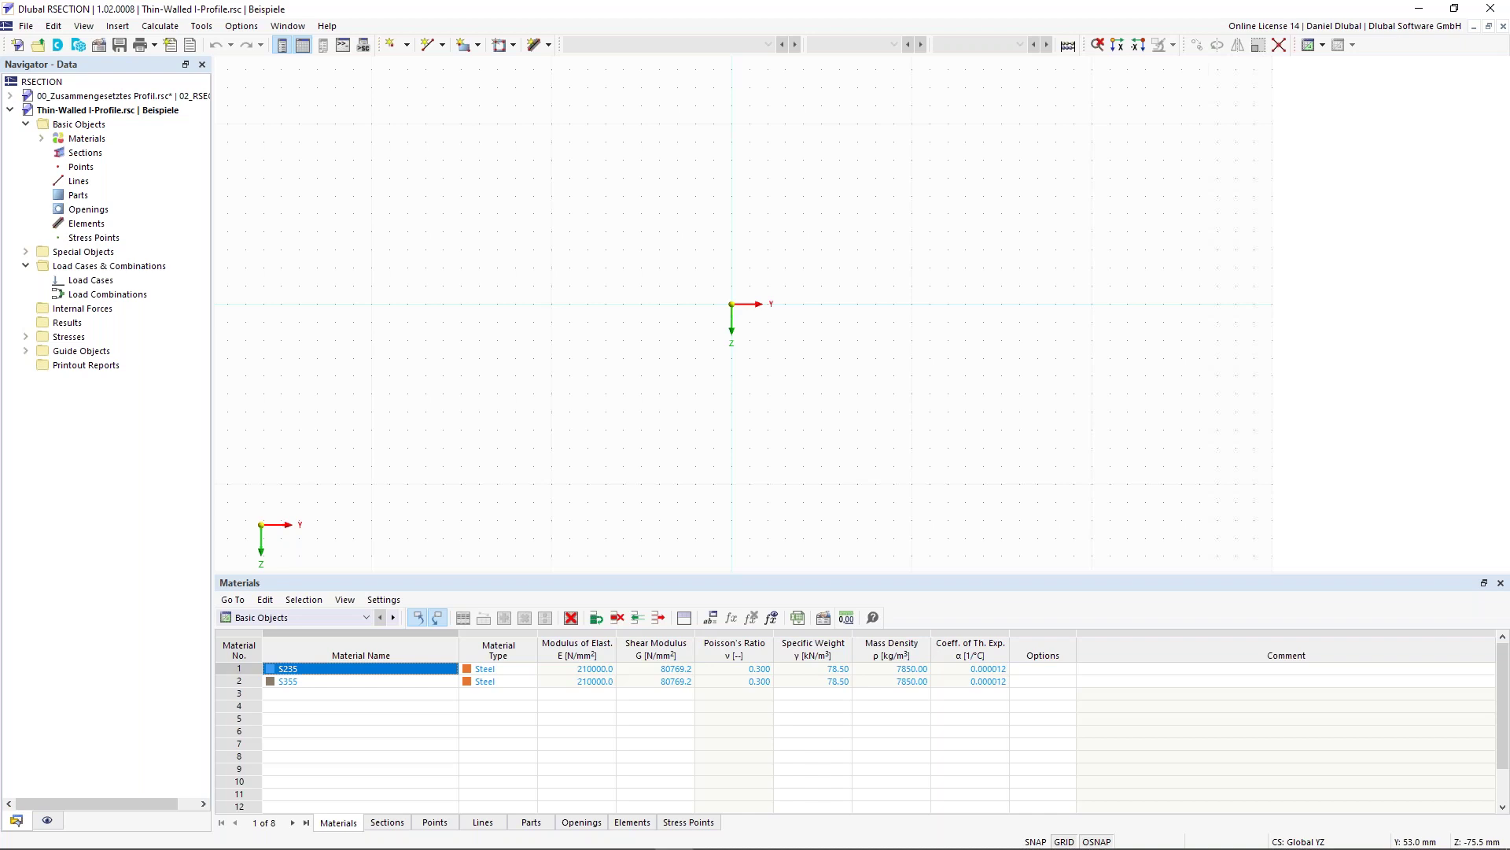
Start defining a new single-line element and look through the materials available for it.
left_click(534, 48)
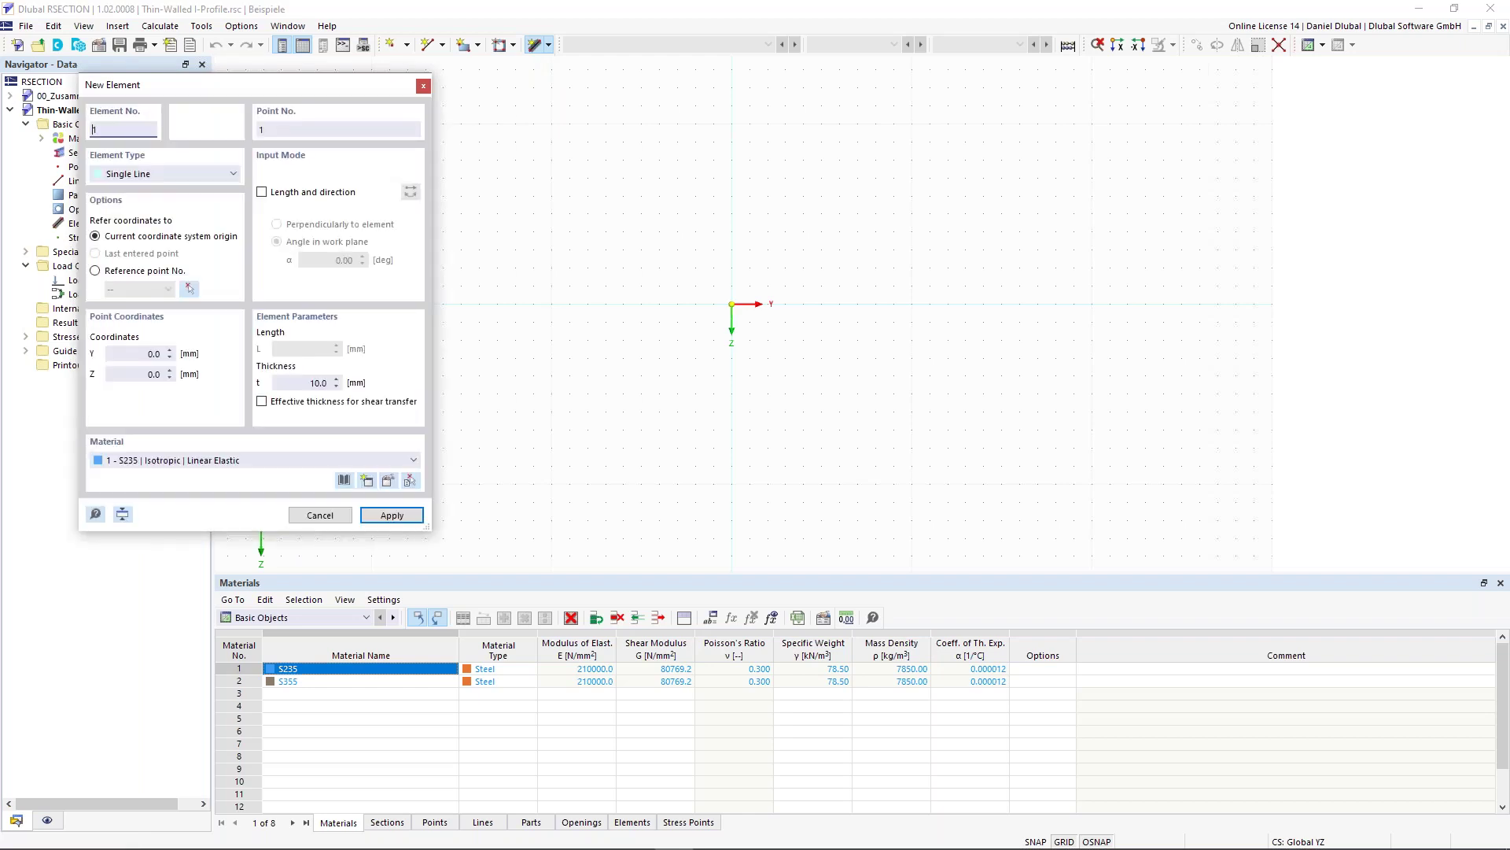
left_click(227, 458)
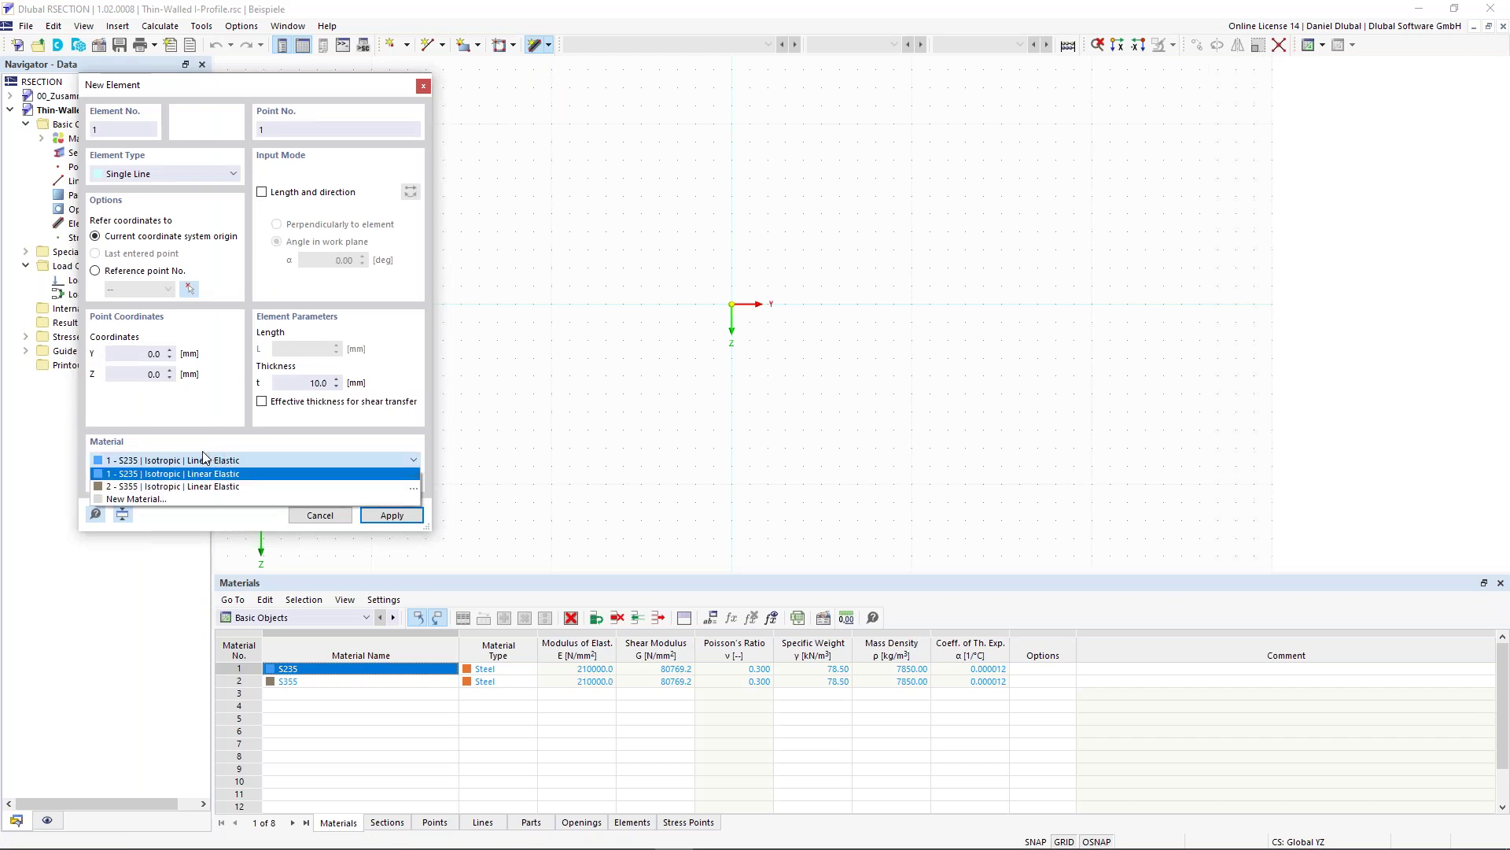
left_click(181, 461)
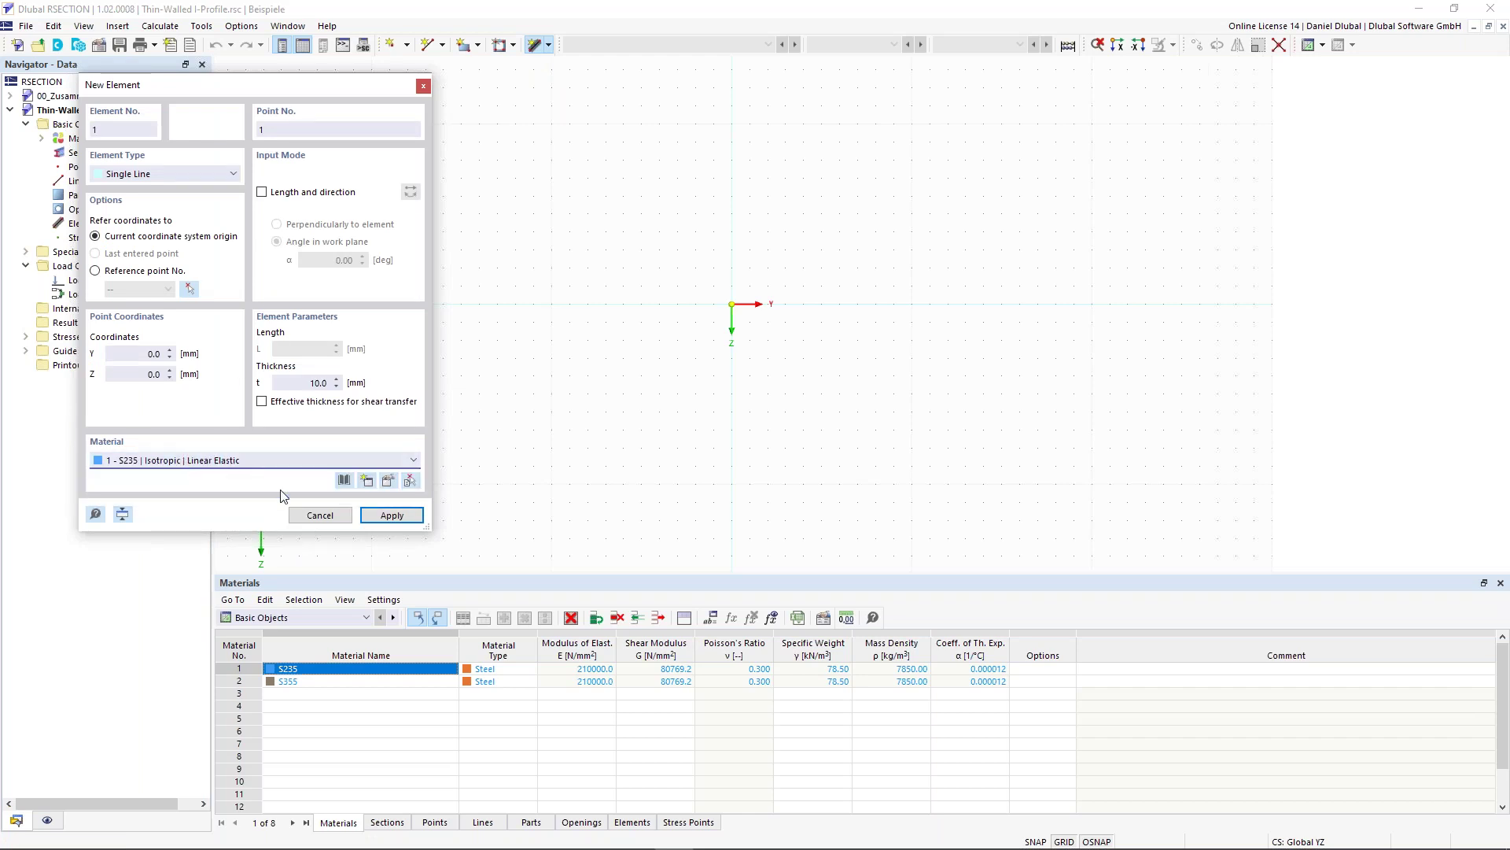
left_click(368, 481)
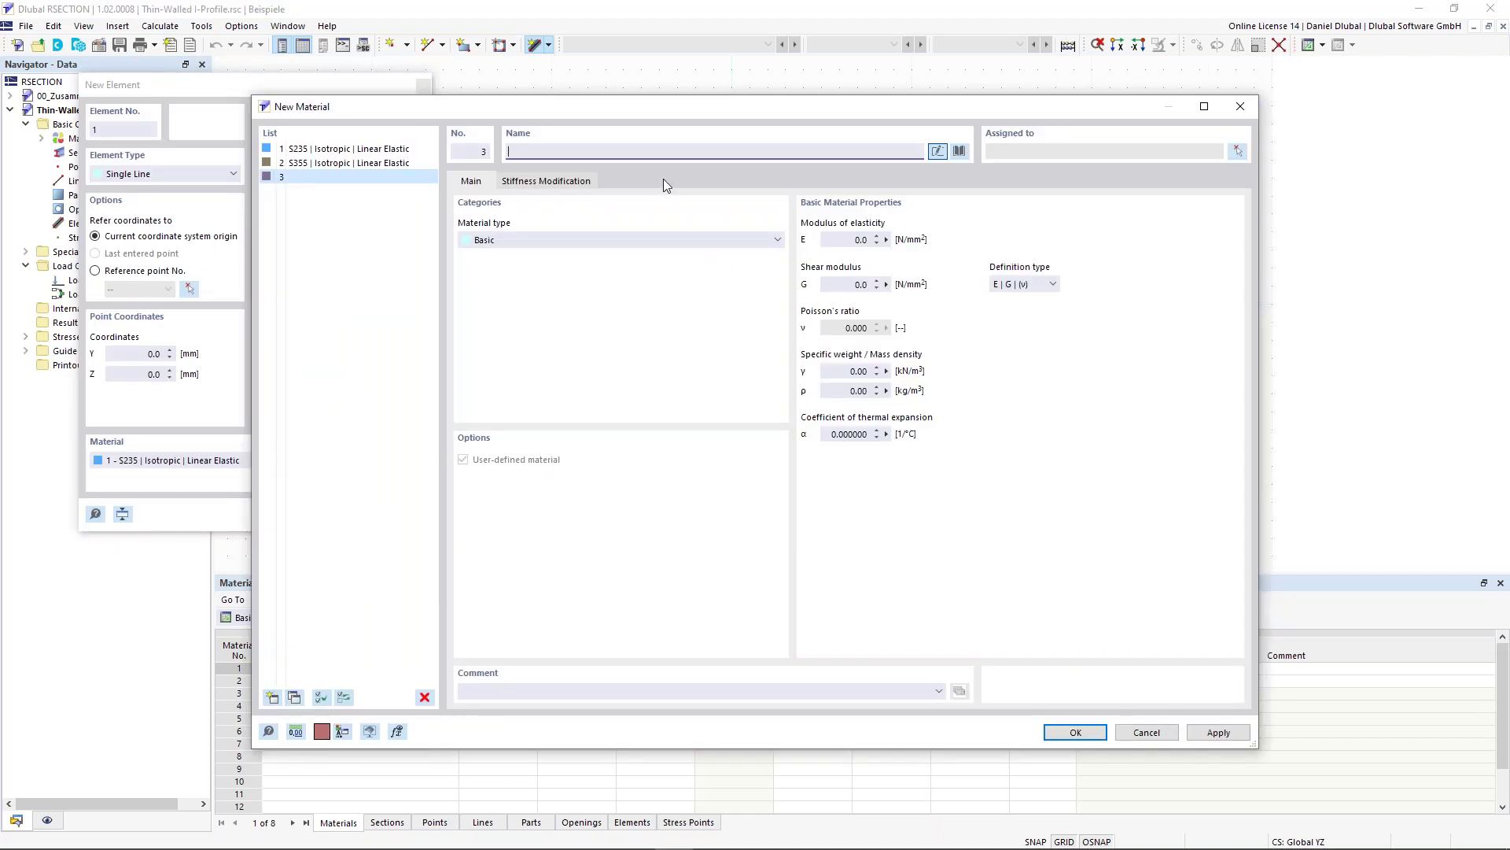
left_click(960, 151)
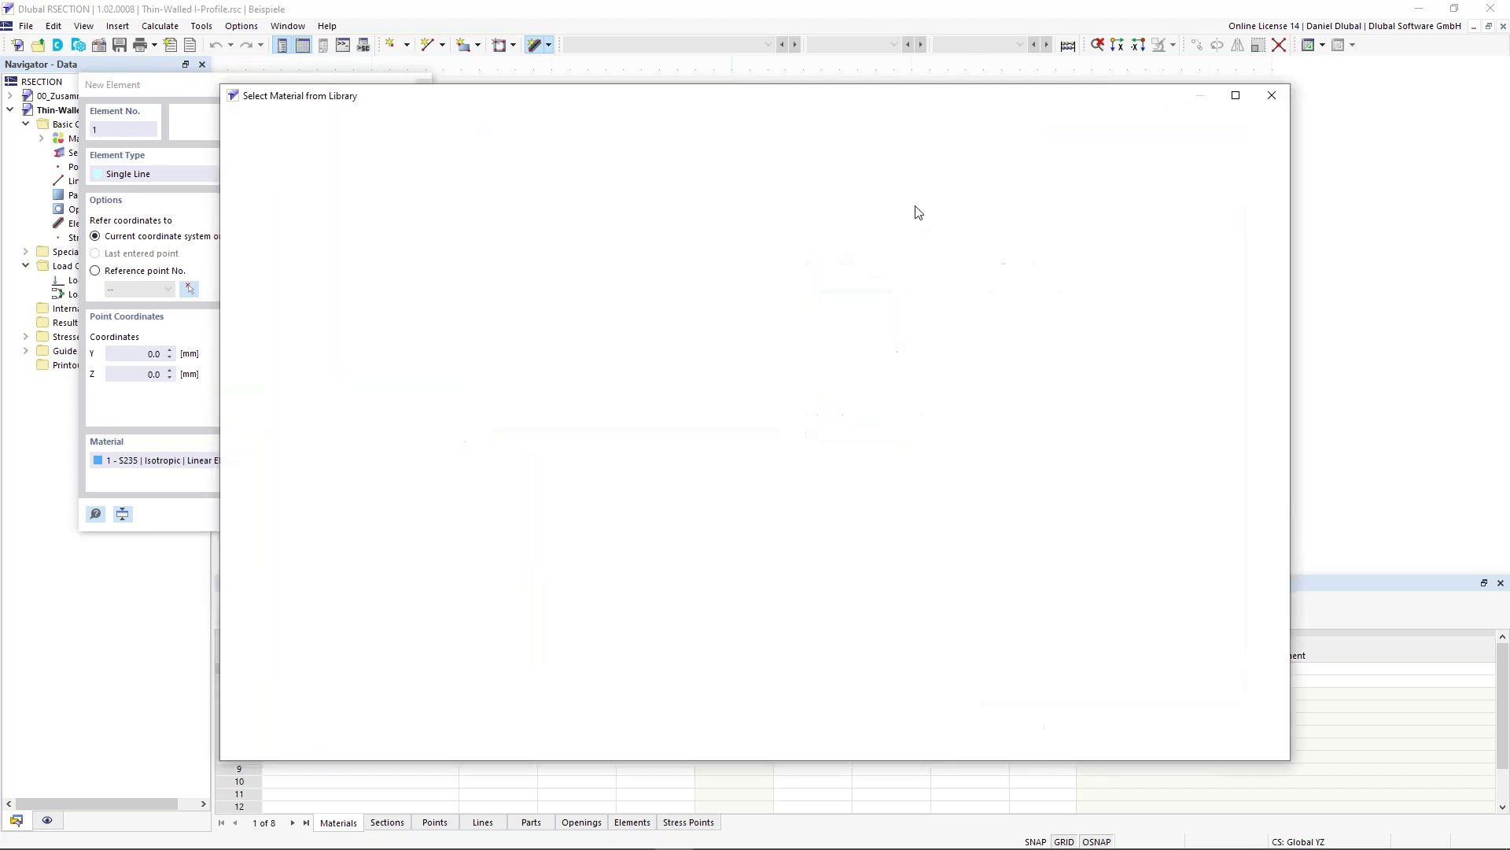
left_click(462, 708)
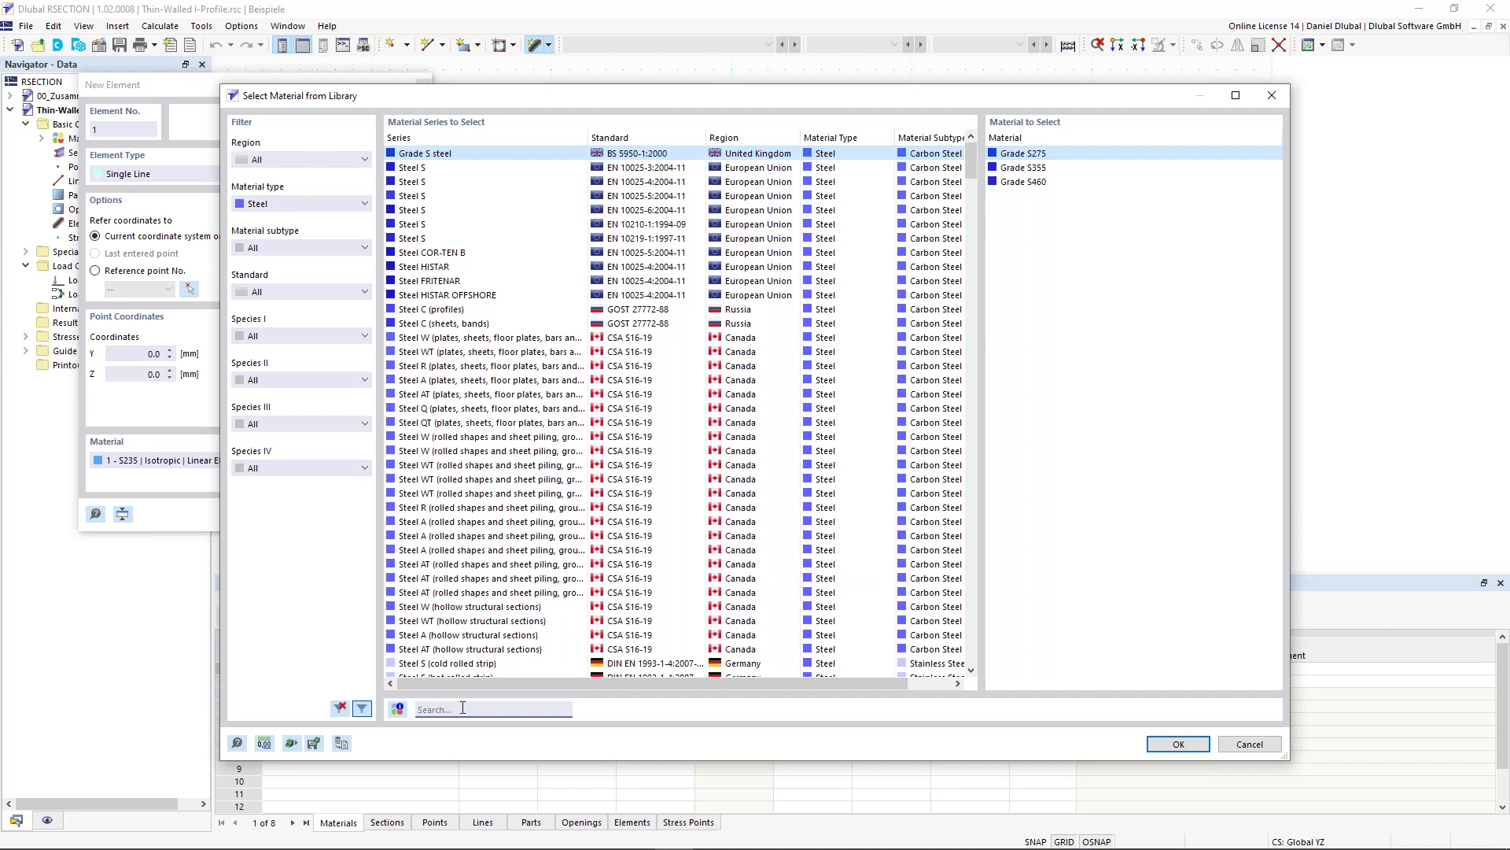
type("s3")
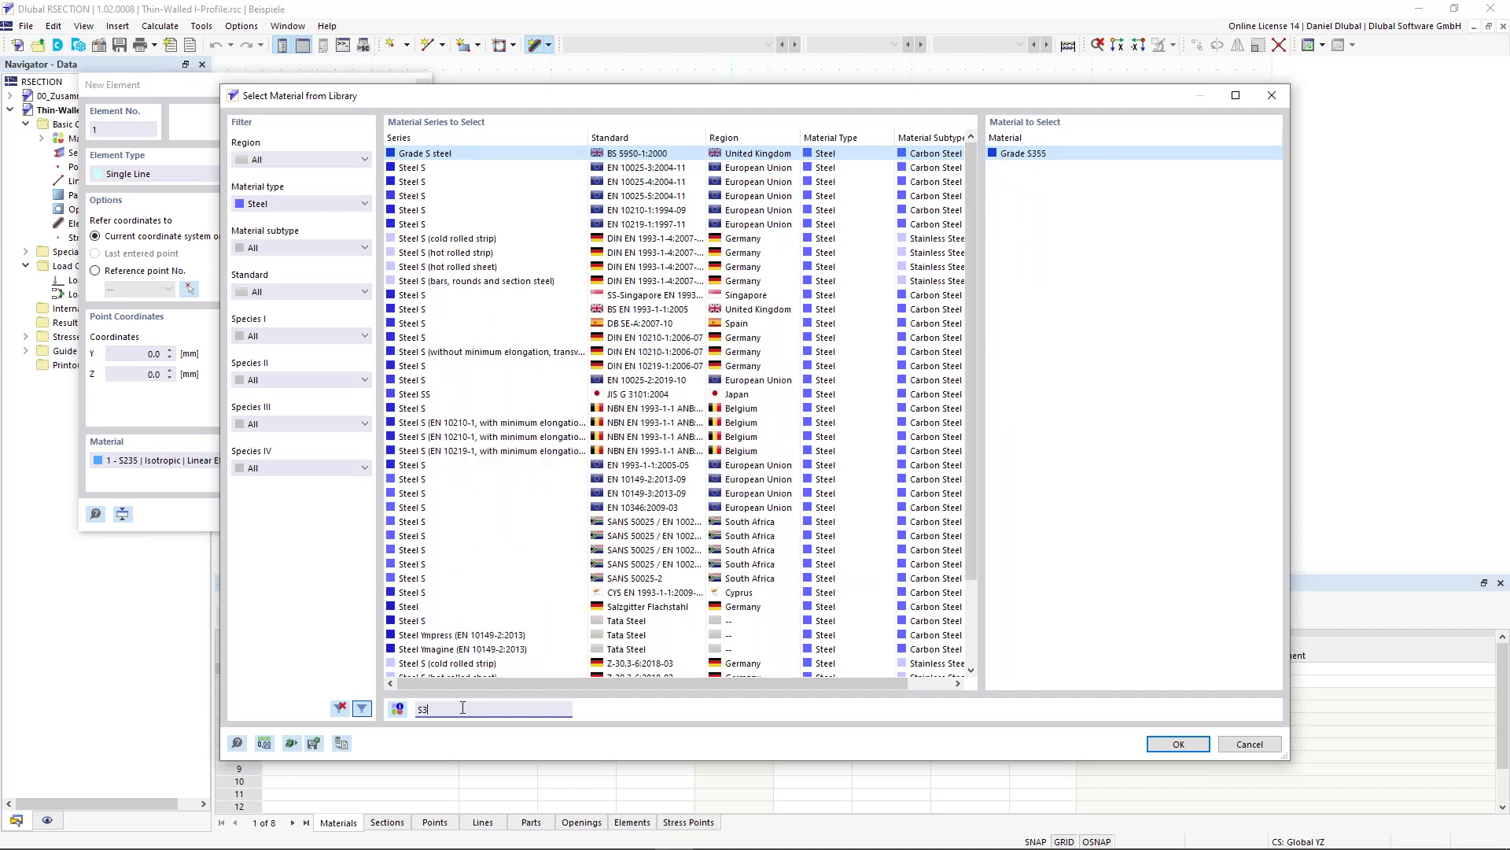
type("55")
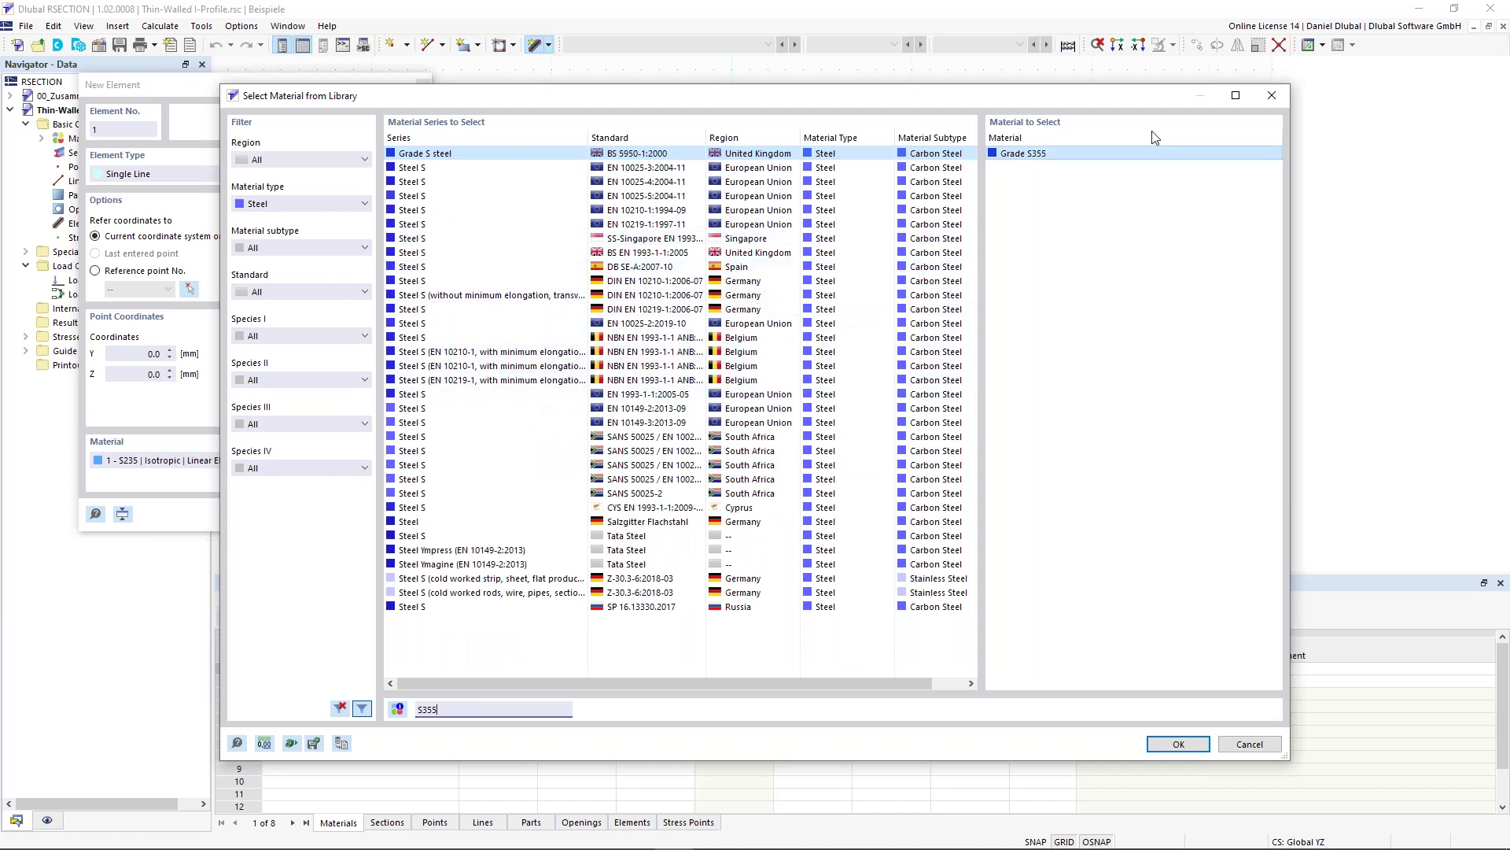
left_click(531, 397)
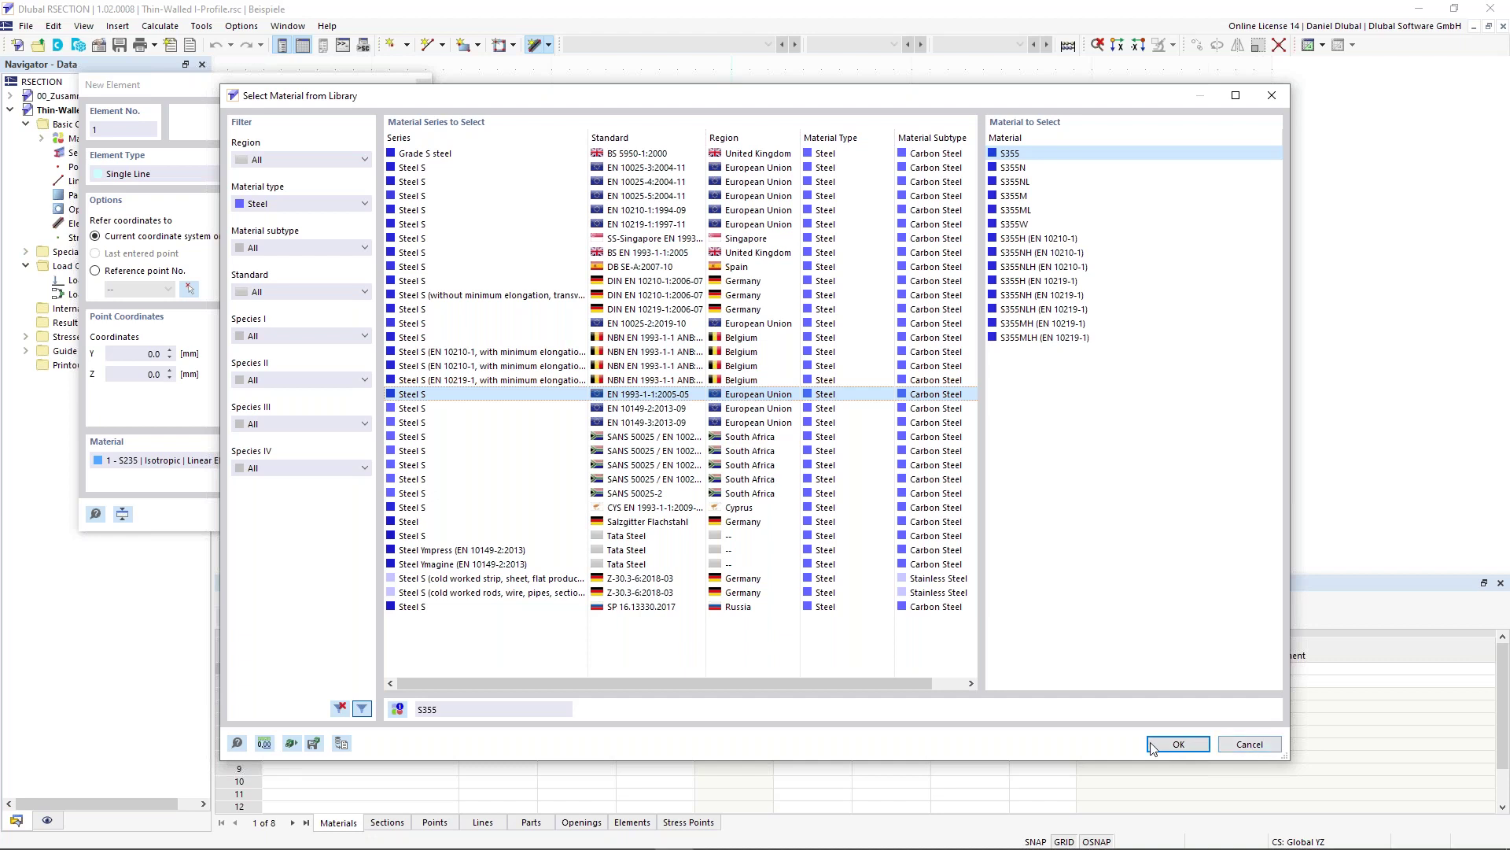
left_click(1237, 749)
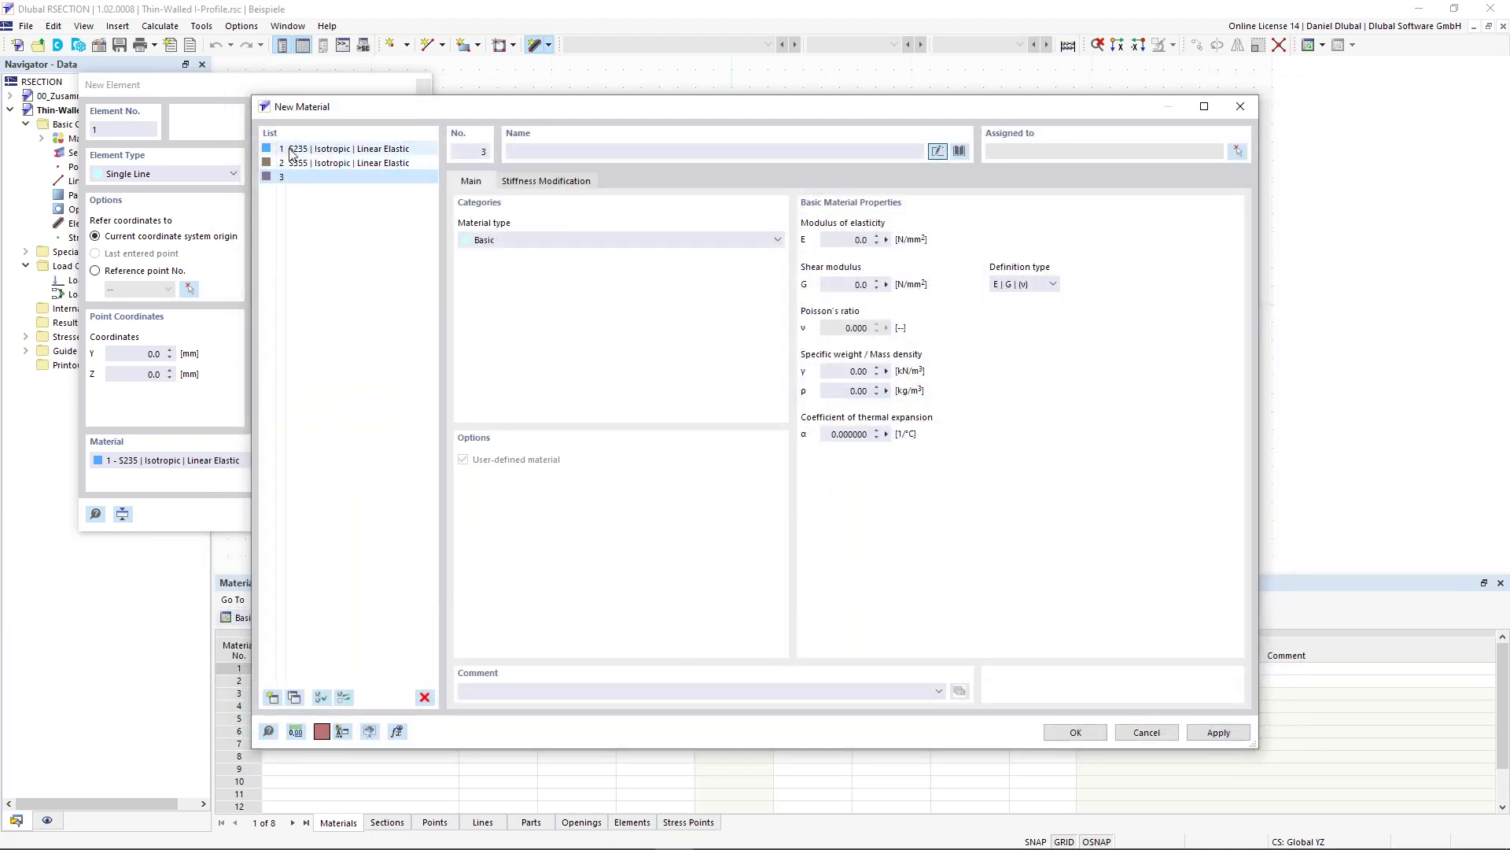
left_click(1146, 732)
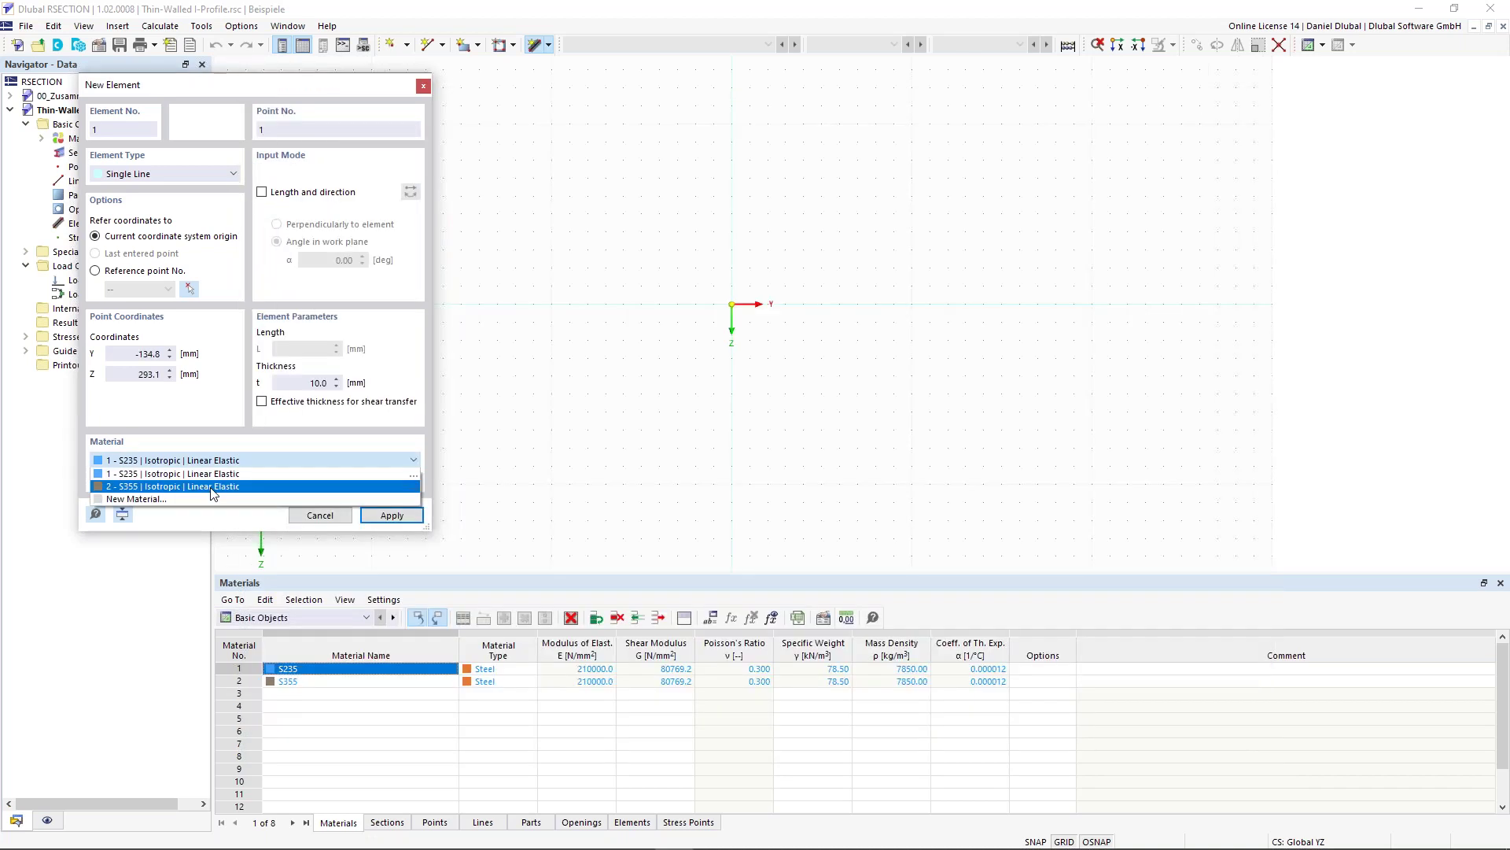
Add a horizontal S355 bottom flange element by length and direction, 150 mm long and 10.7 mm thick, starting at the origin.
left_click(214, 484)
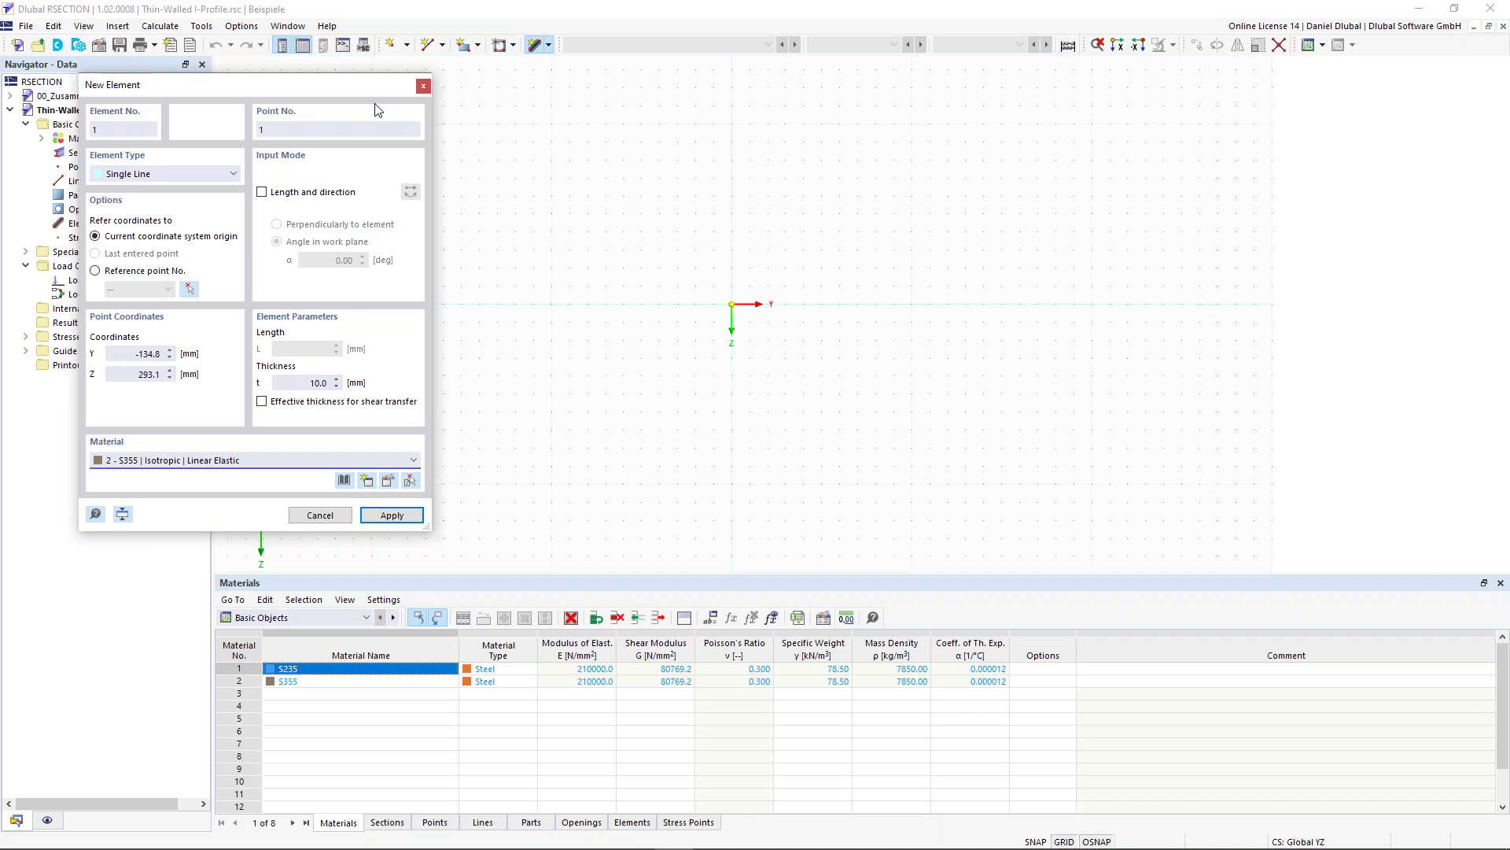
left_click(327, 195)
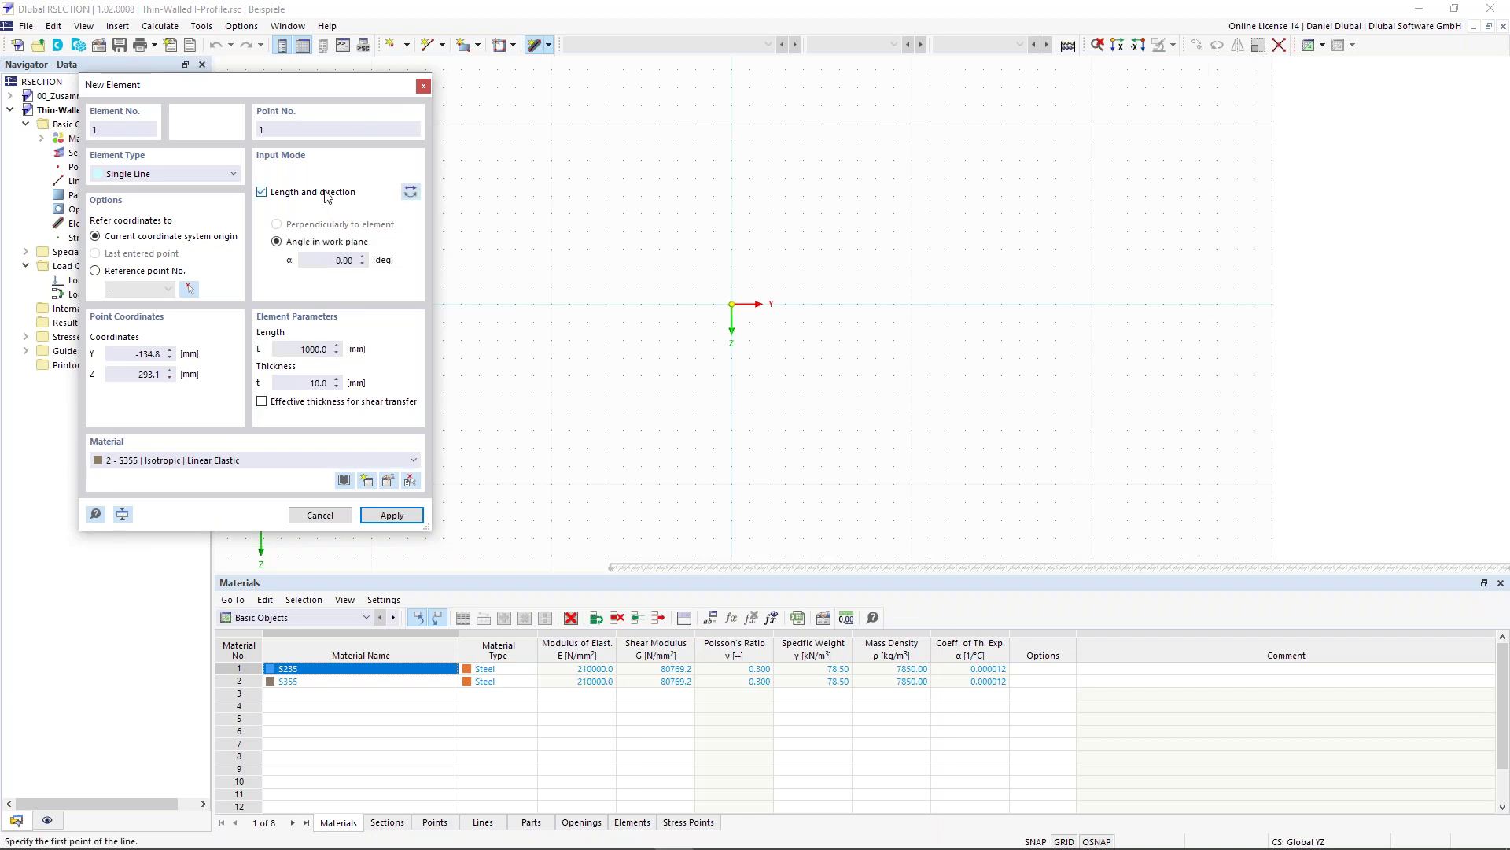
left_click(335, 349)
type("150")
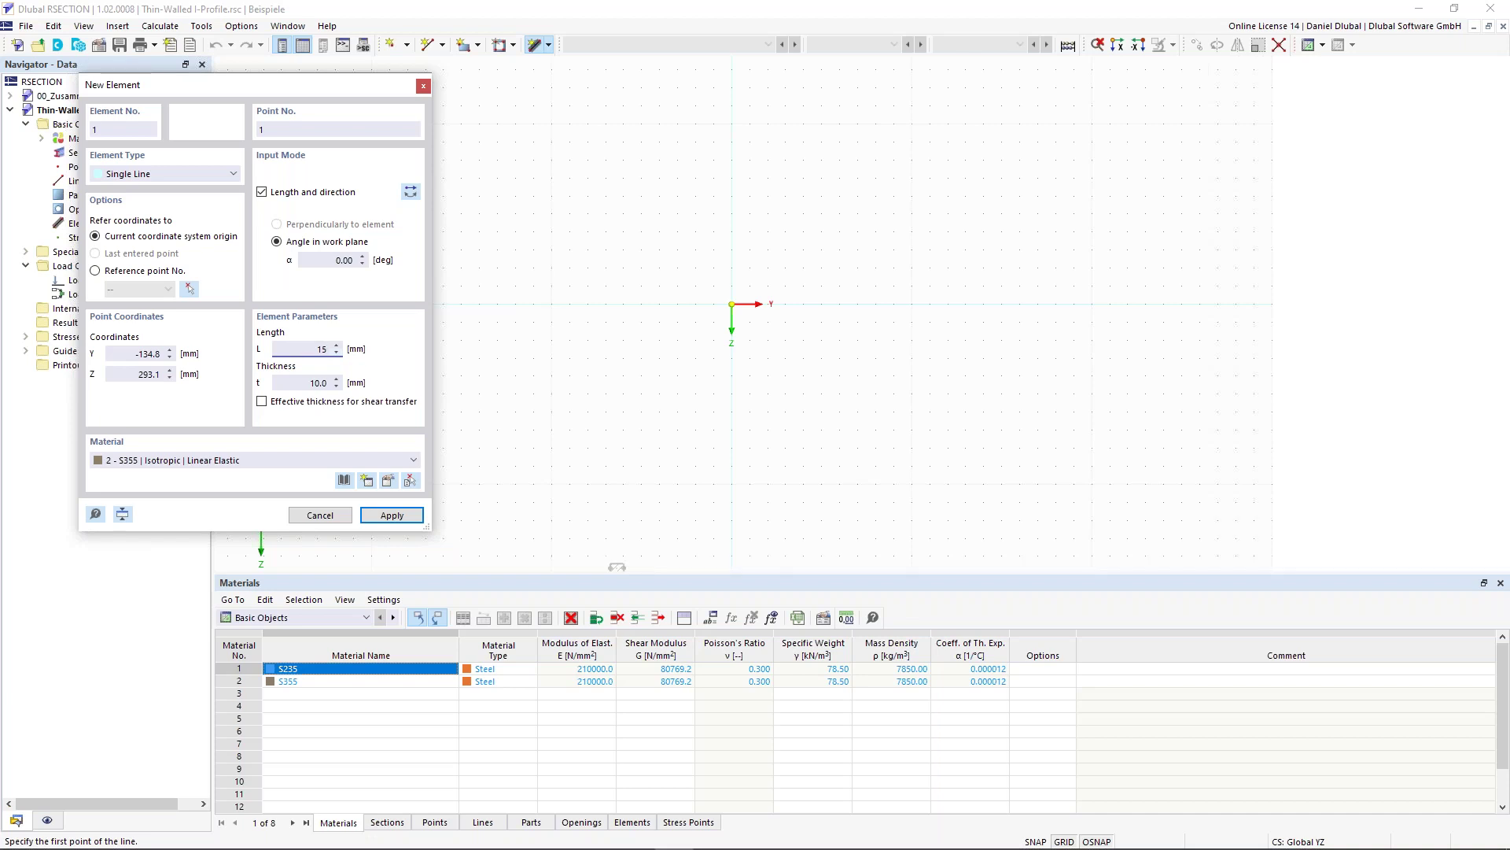
left_click(312, 383)
type("10,7")
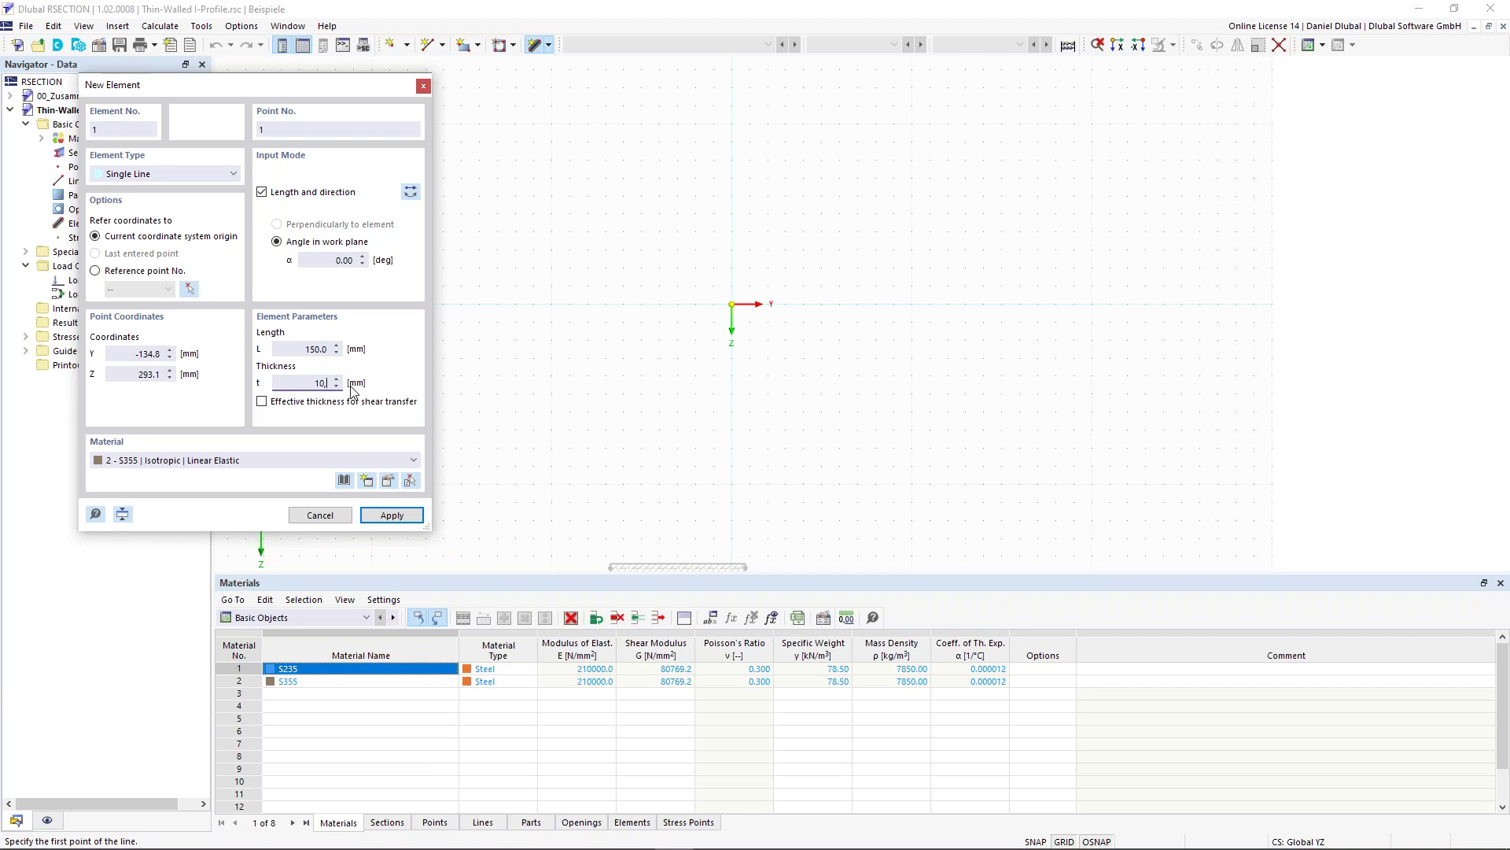
key("Return")
scroll(787, 254, "up", 2)
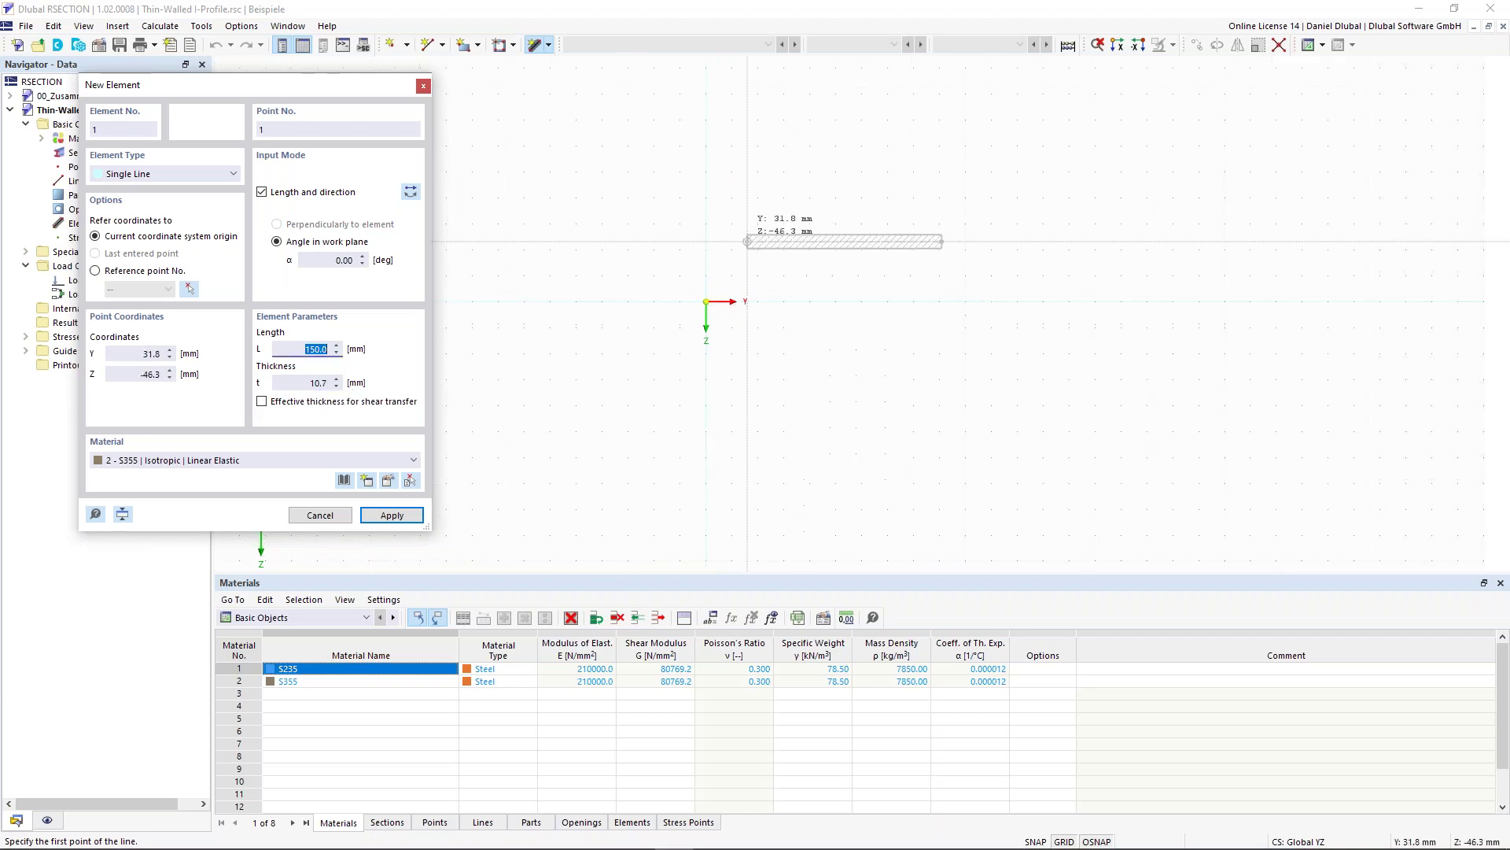
scroll(732, 302, "up", 3)
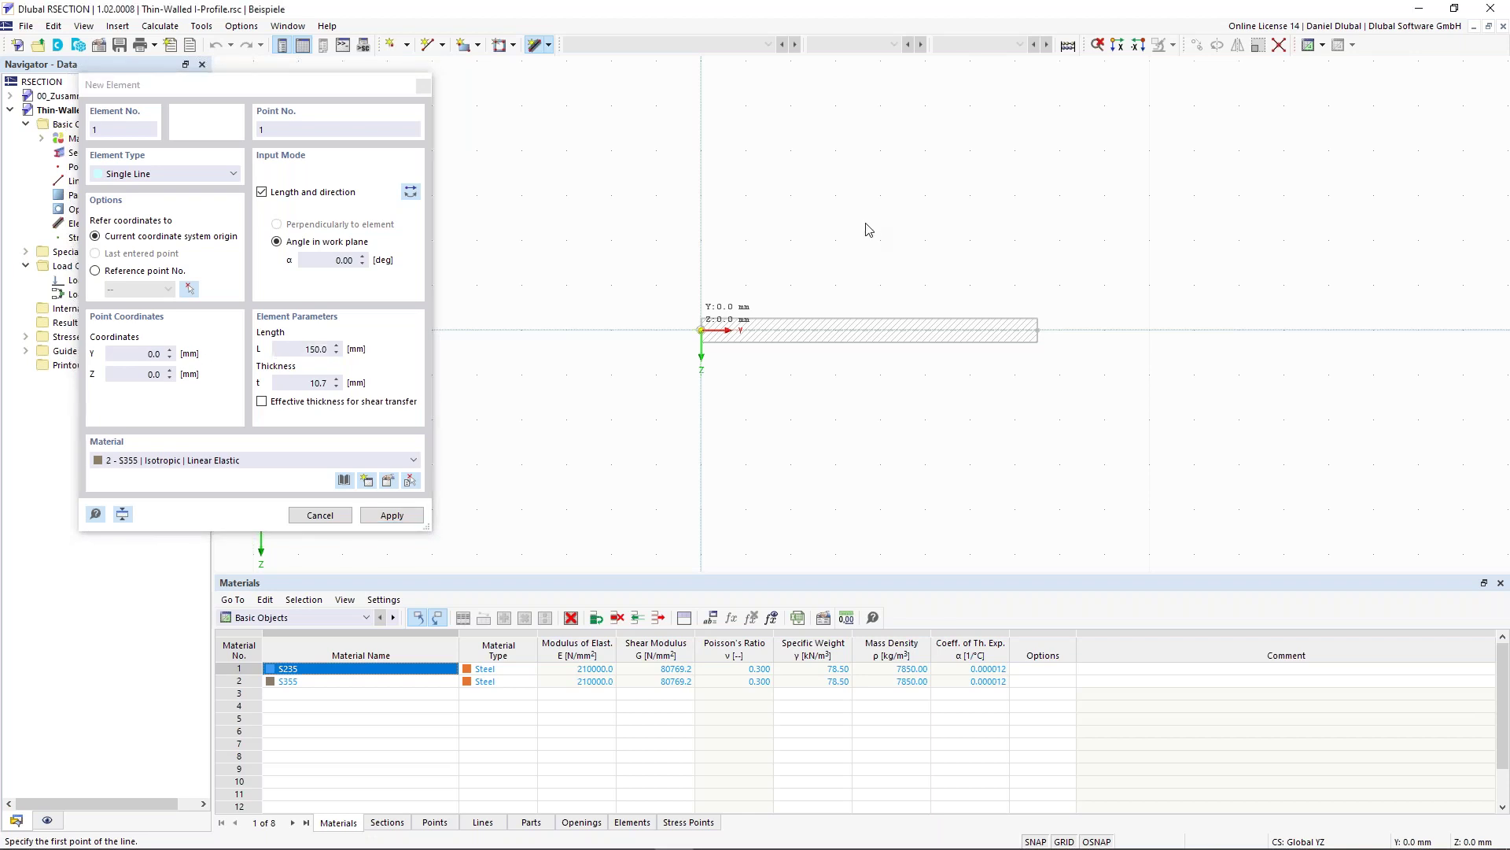
key("Return")
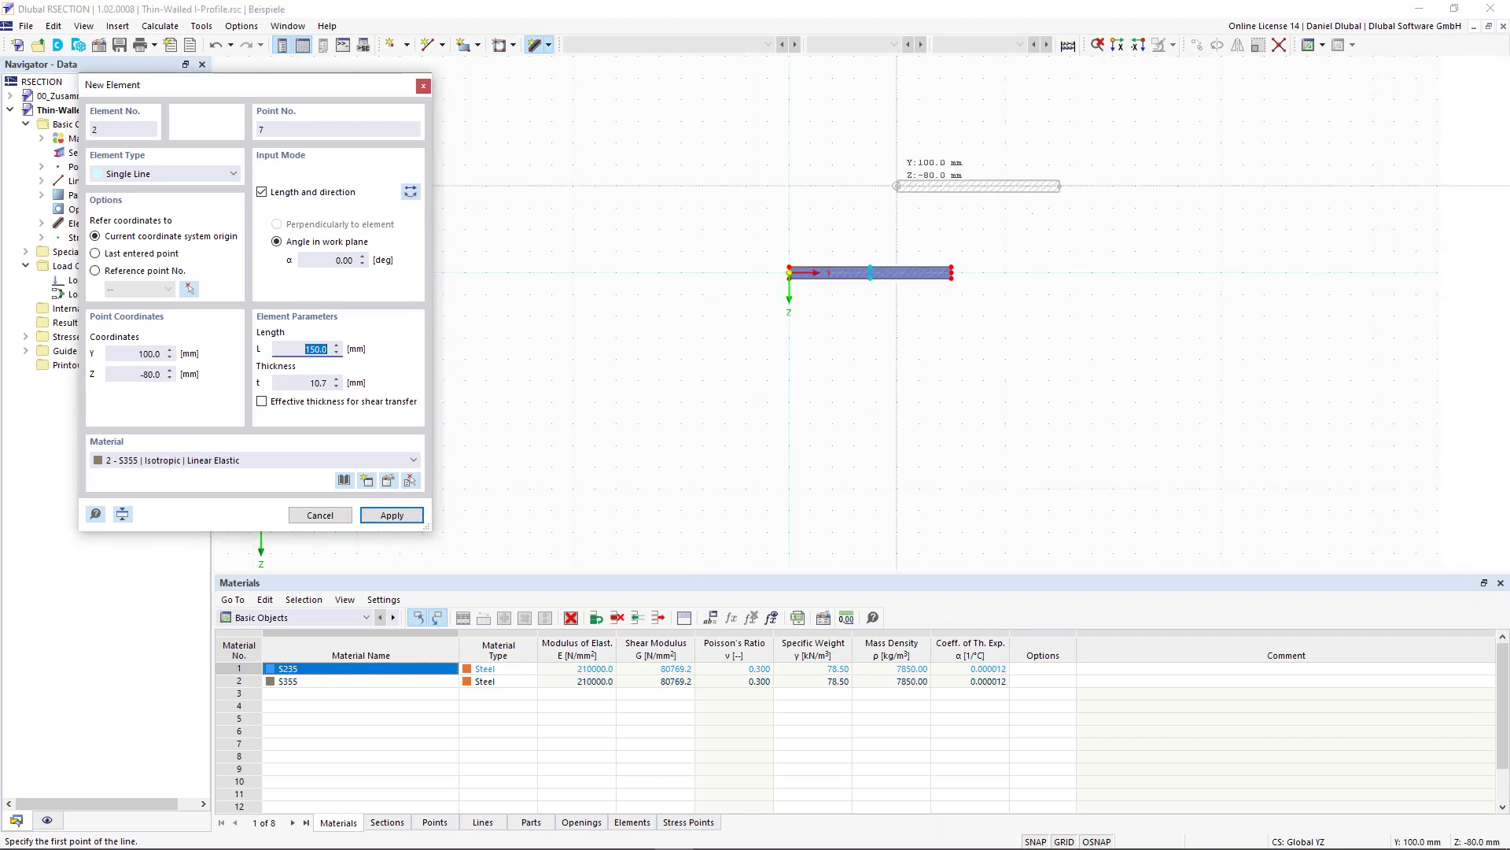
Add a vertical S355 web element at 90 degrees, 289.3 mm long and 7.1 mm thick, at the bottom flange's midpoint.
scroll(742, 336, "up", 1)
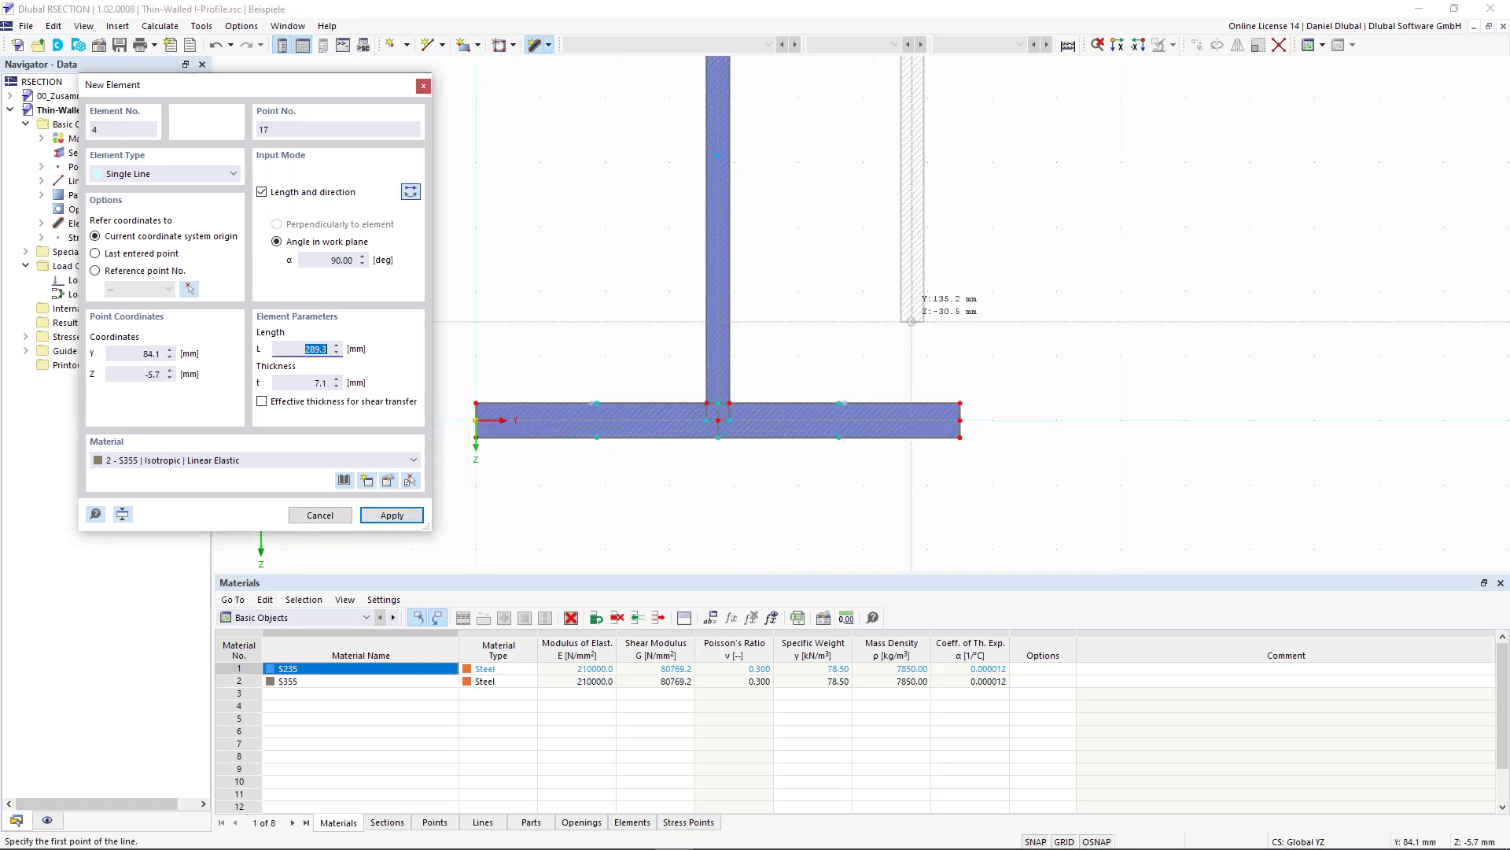
Add the top flange as two horizontal S355 elements, each 75 mm long and 10.7 mm thick, on either side of the web's upper end.
scroll(944, 283, "down", 3)
middle_click_drag(909, 216, 853, 363)
scroll(836, 223, "up", 3)
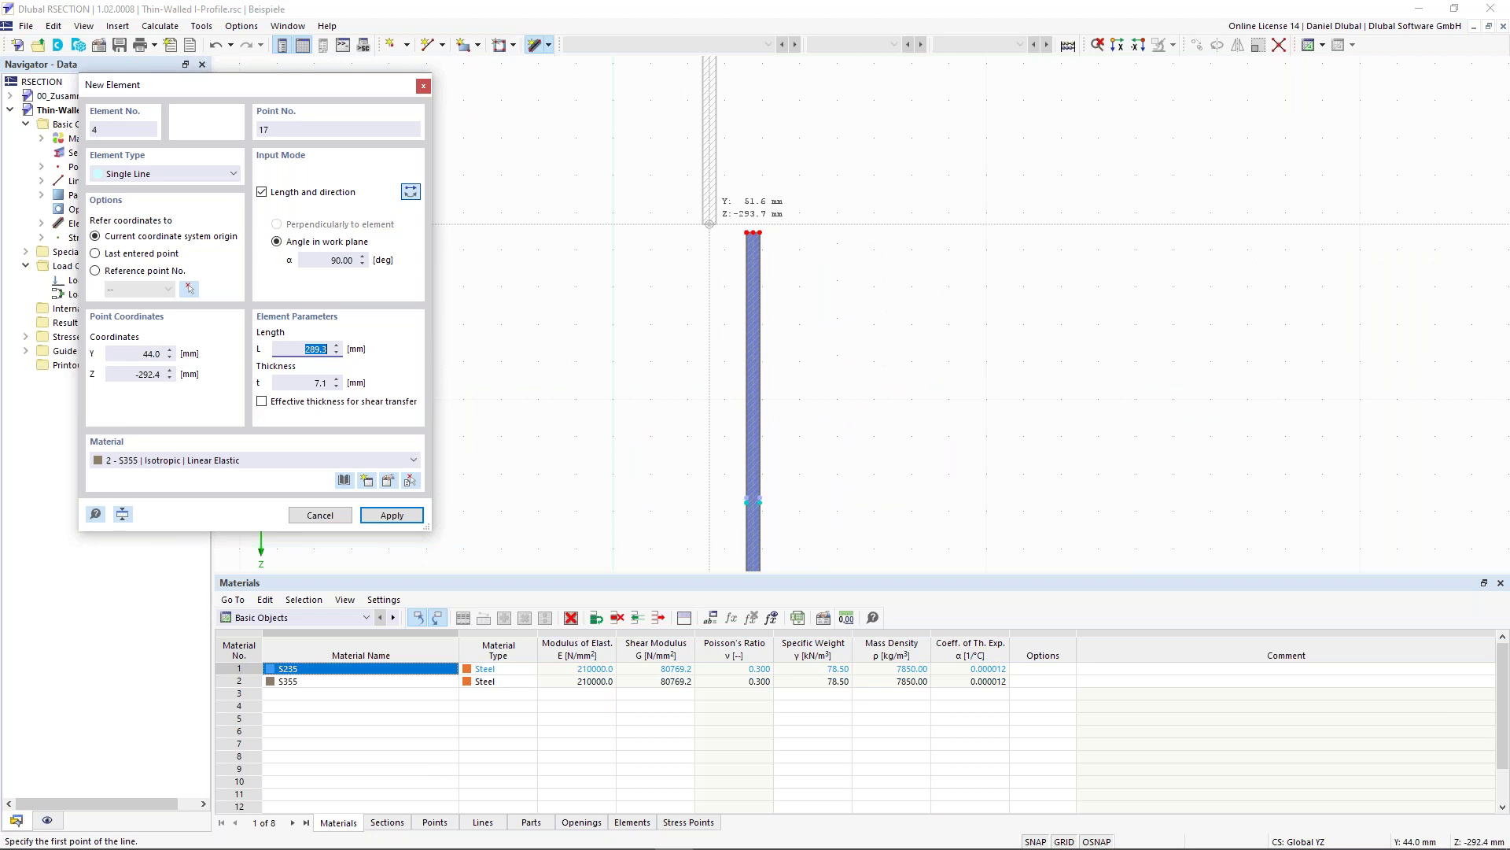
scroll(688, 228, "up", 1)
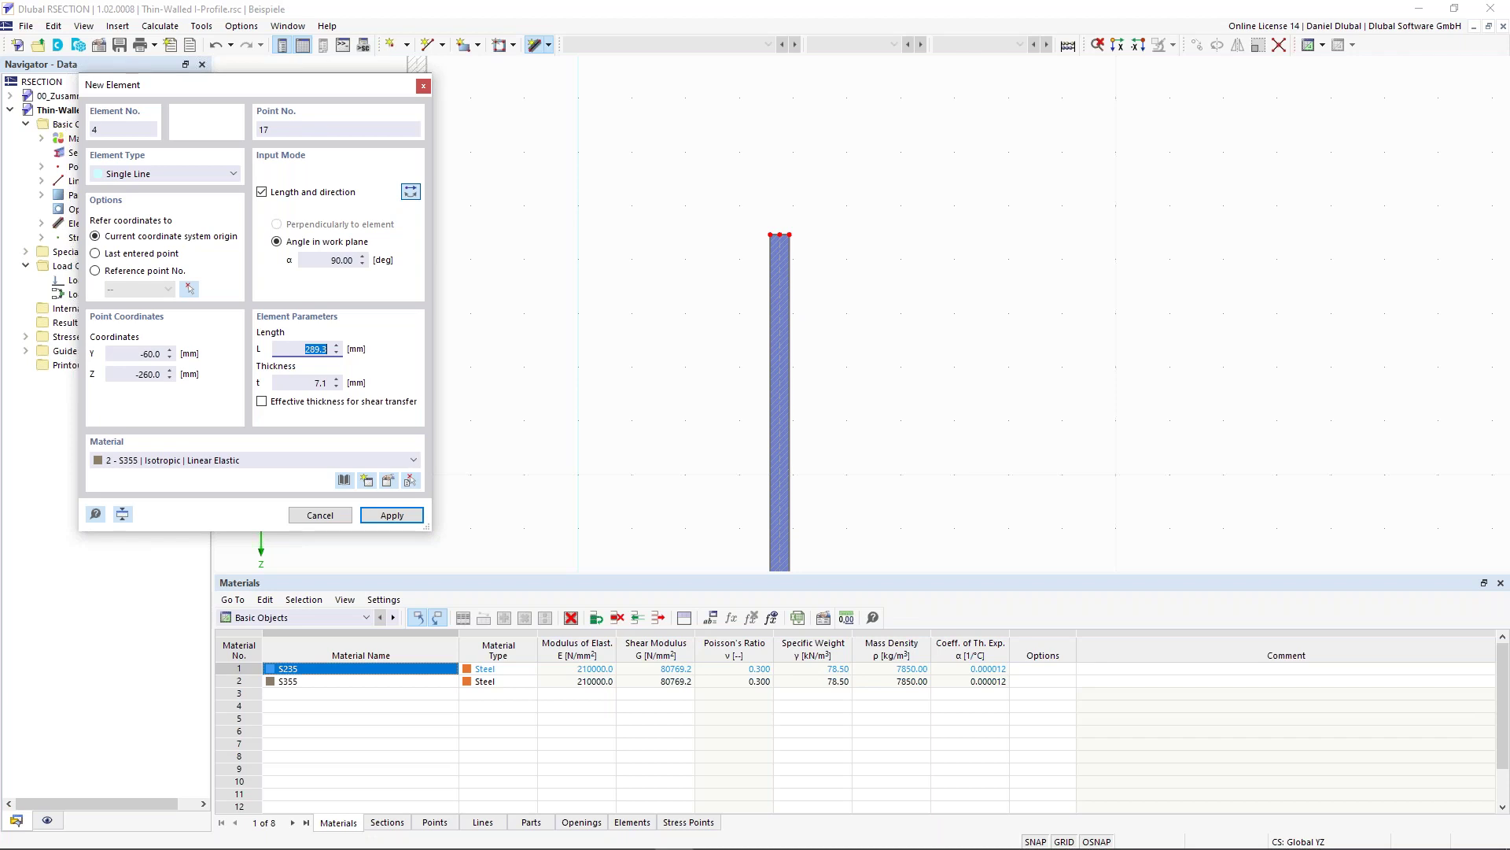
type("75")
key("Tab")
type("10.7")
key("shift+Tab")
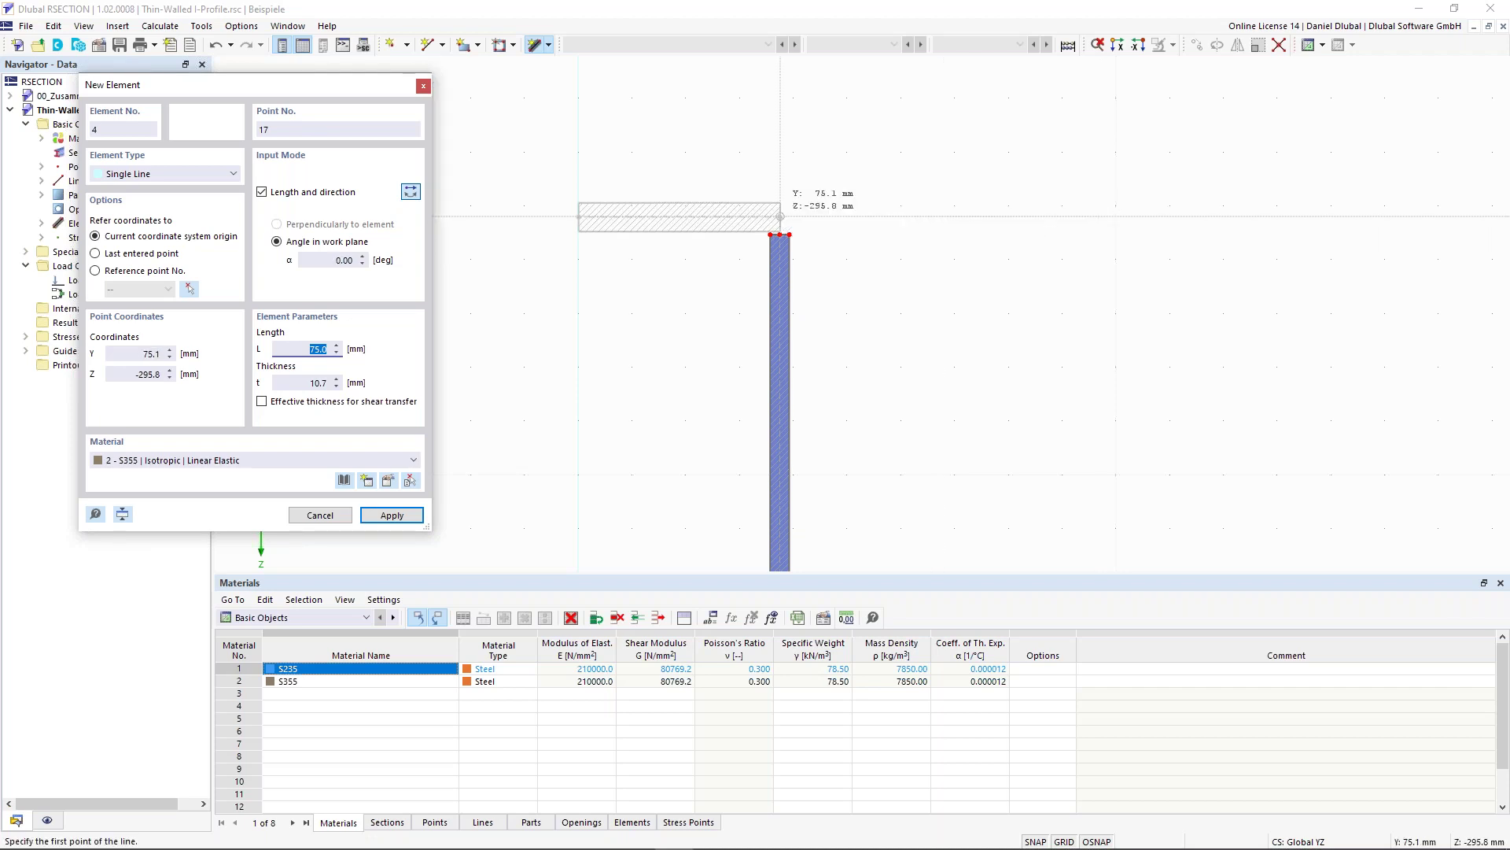
scroll(762, 230, "up", 2)
left_click(792, 237)
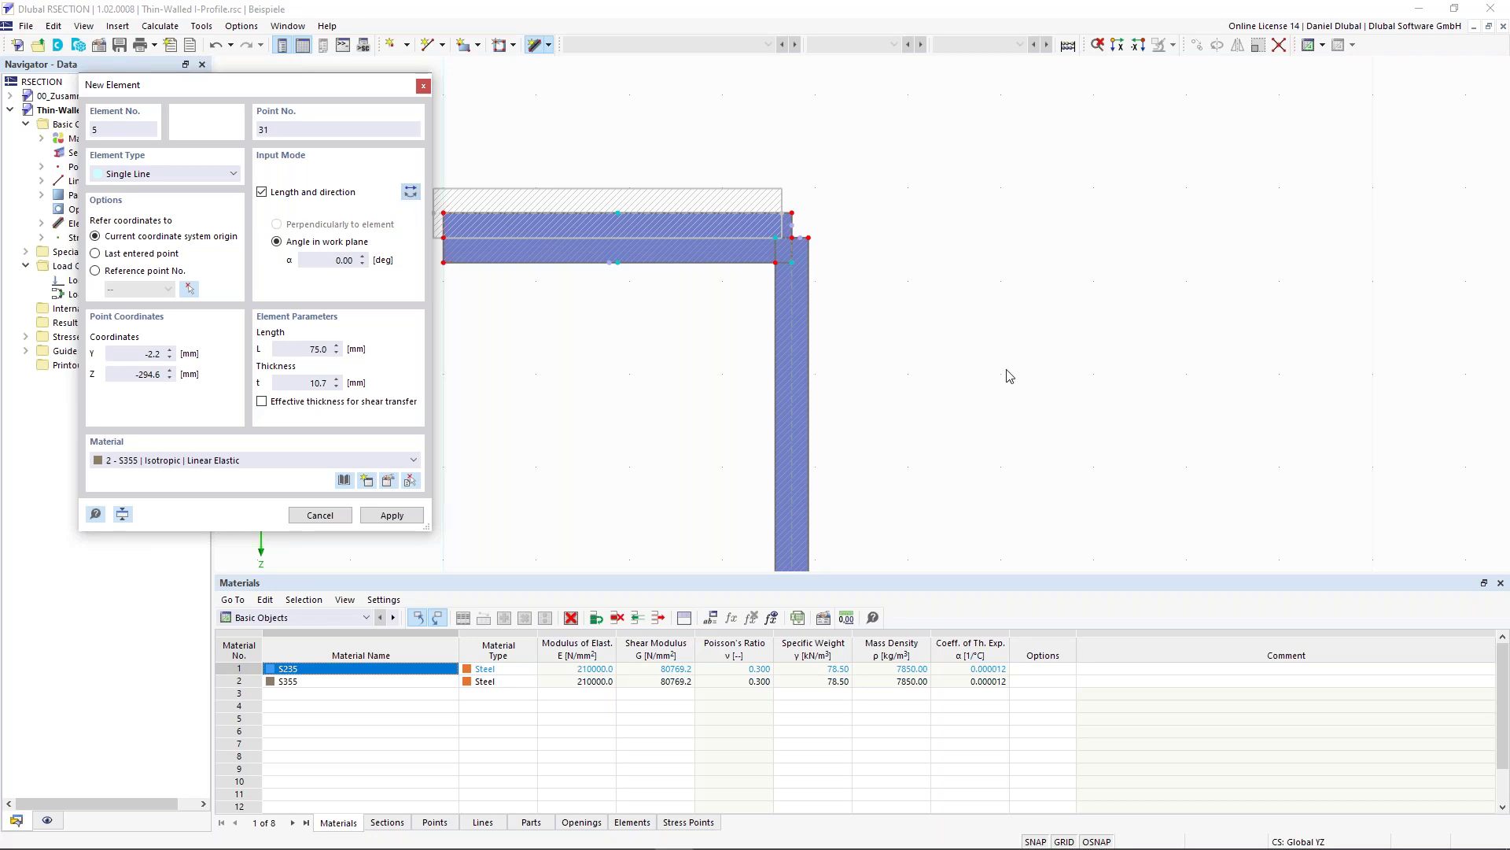
key("Escape")
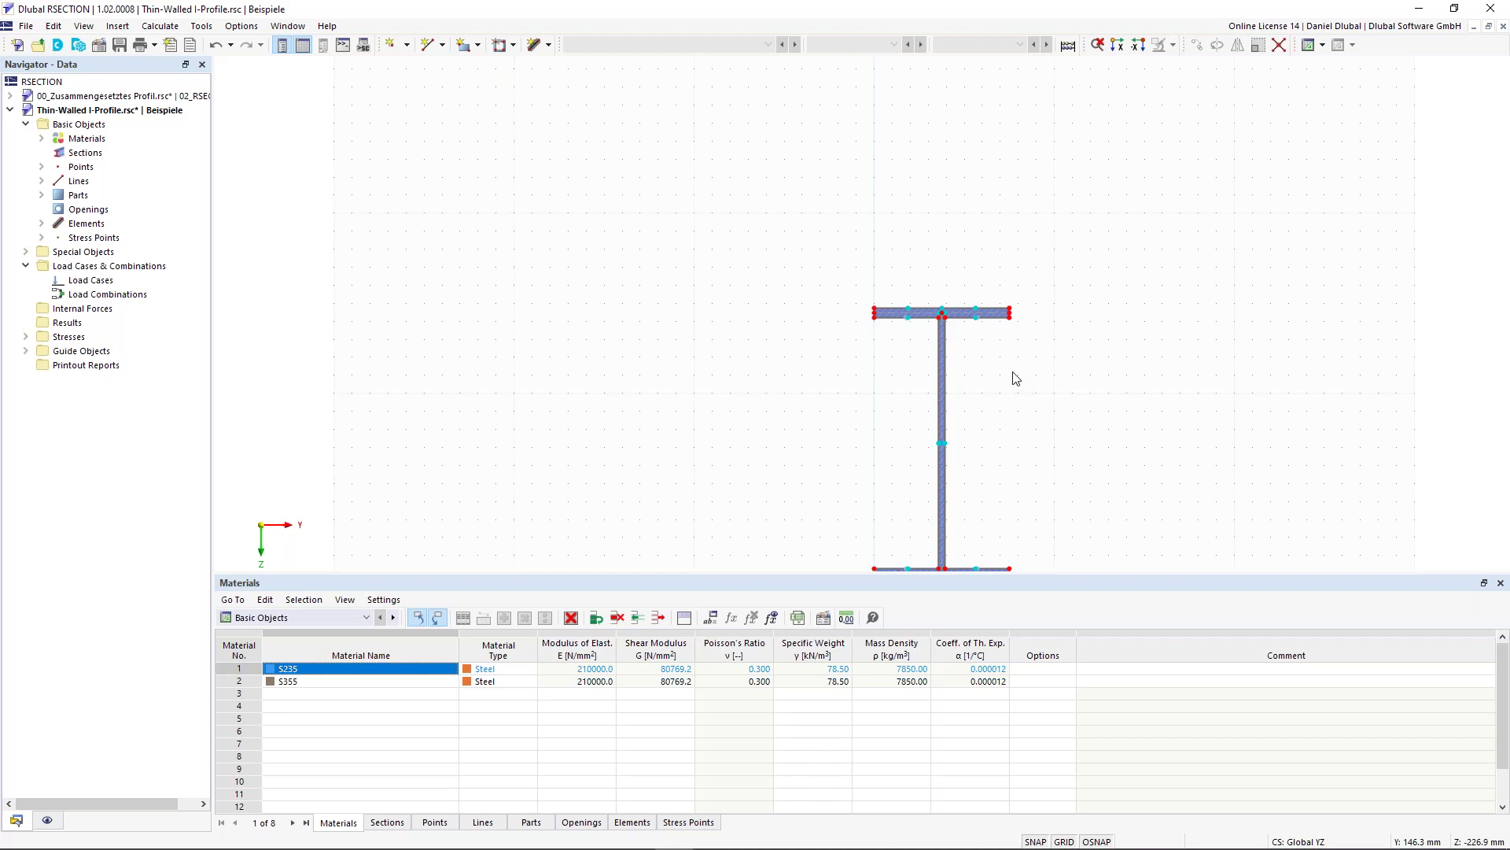
Calculate the section properties of the finished I-profile and check its sectional area.
middle_click(586, 354)
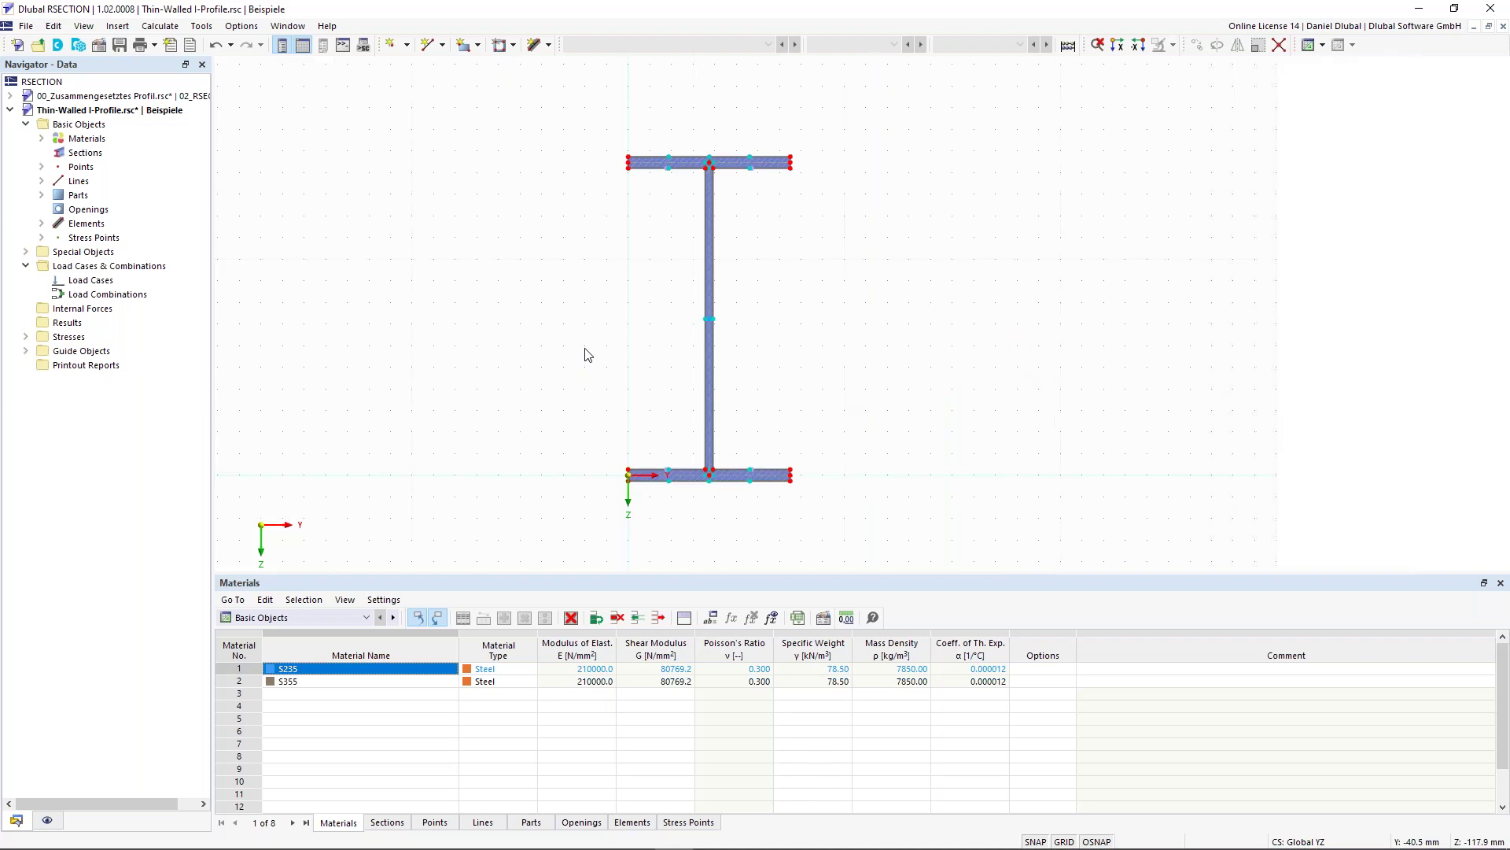
scroll(437, 389, "up", 1)
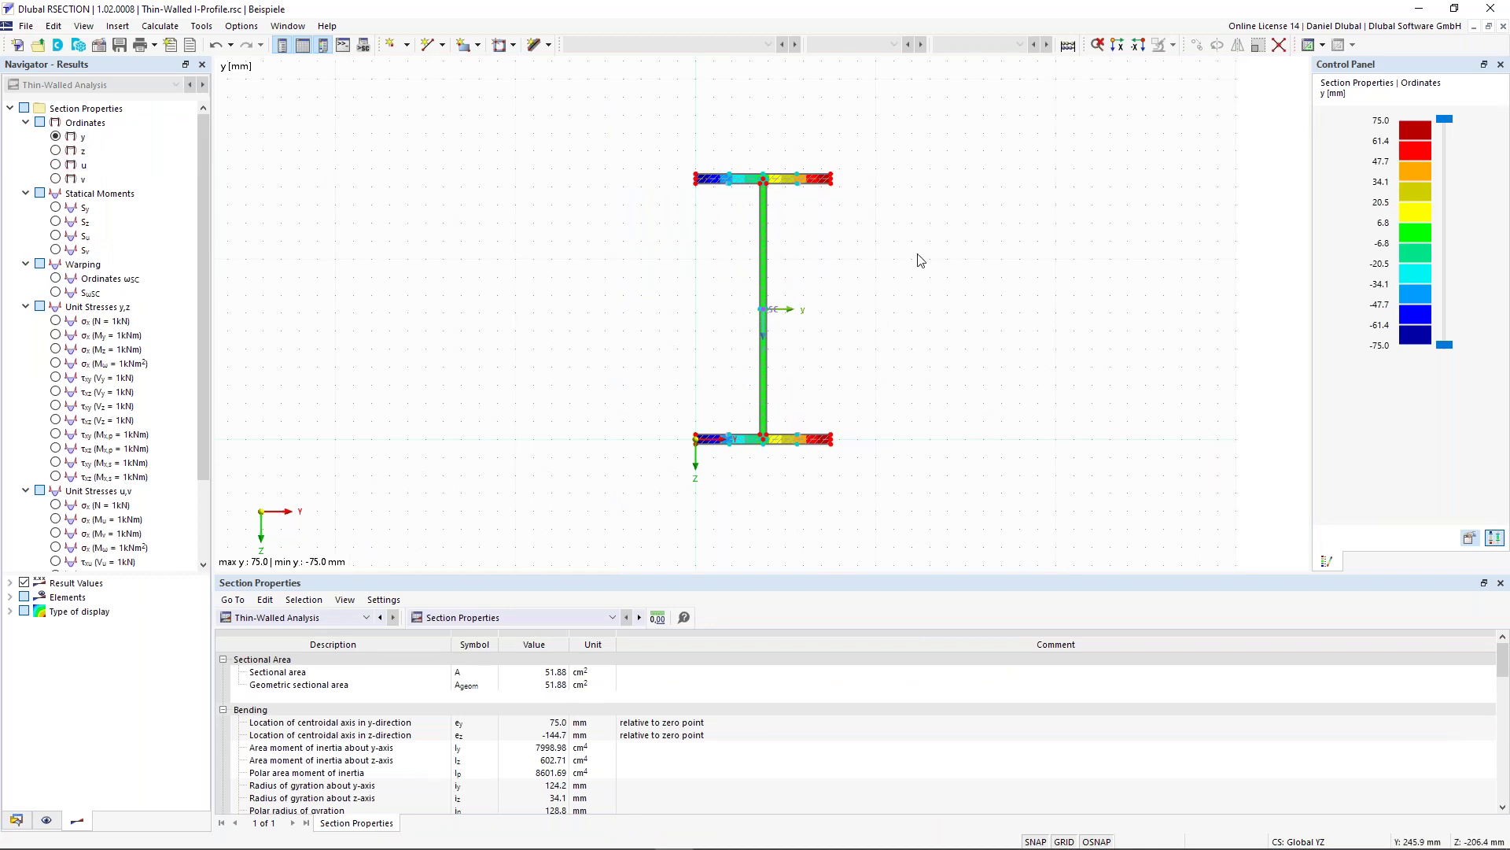
scroll(858, 326, "up", 1)
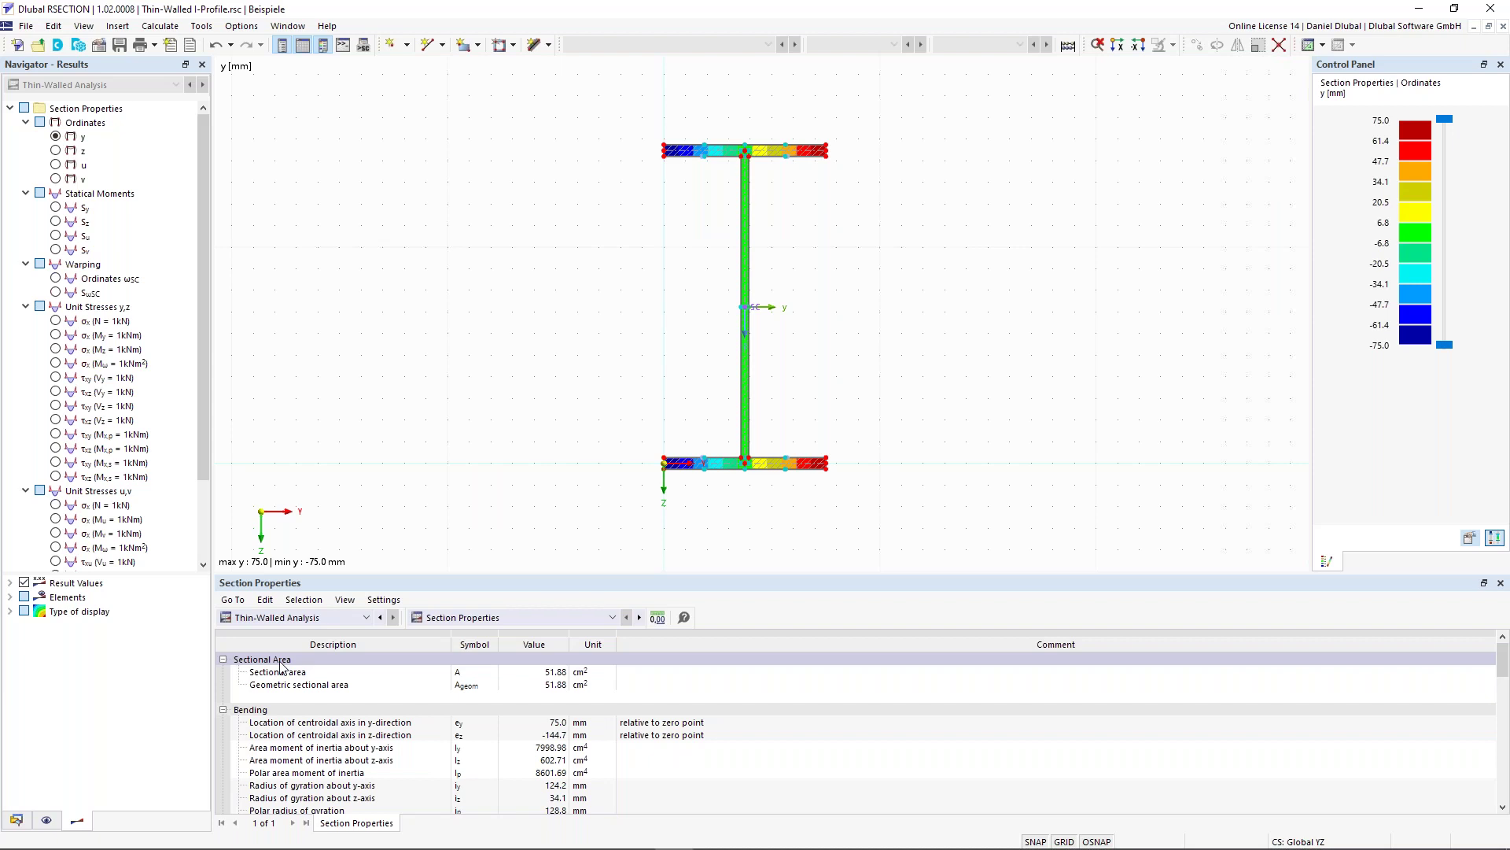
left_click(583, 675)
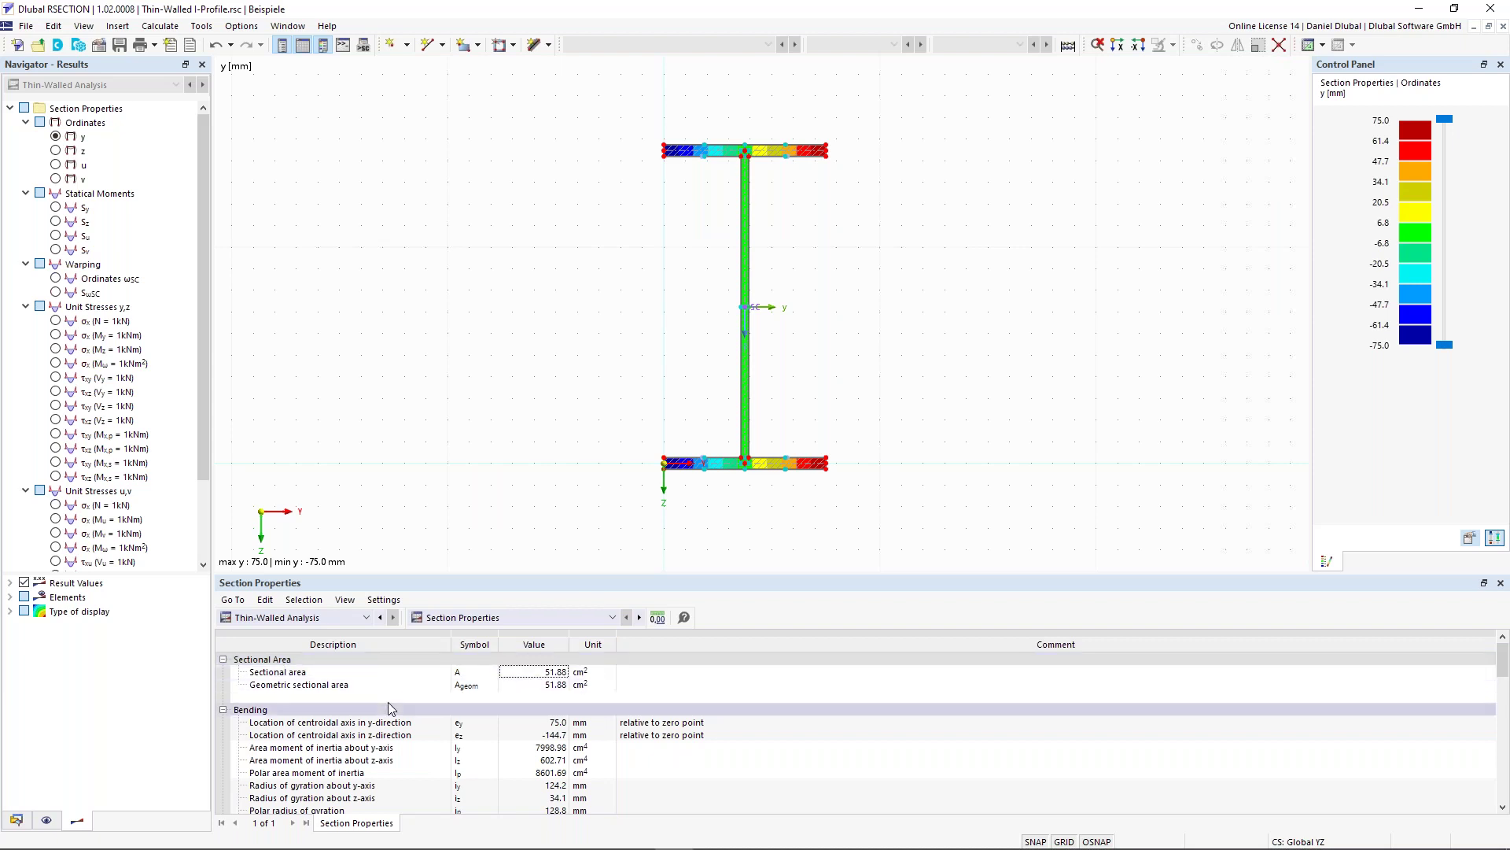
Examine the centroid location relative to the zero point in the bending properties and on the section graphic.
scroll(403, 711, "down", 1)
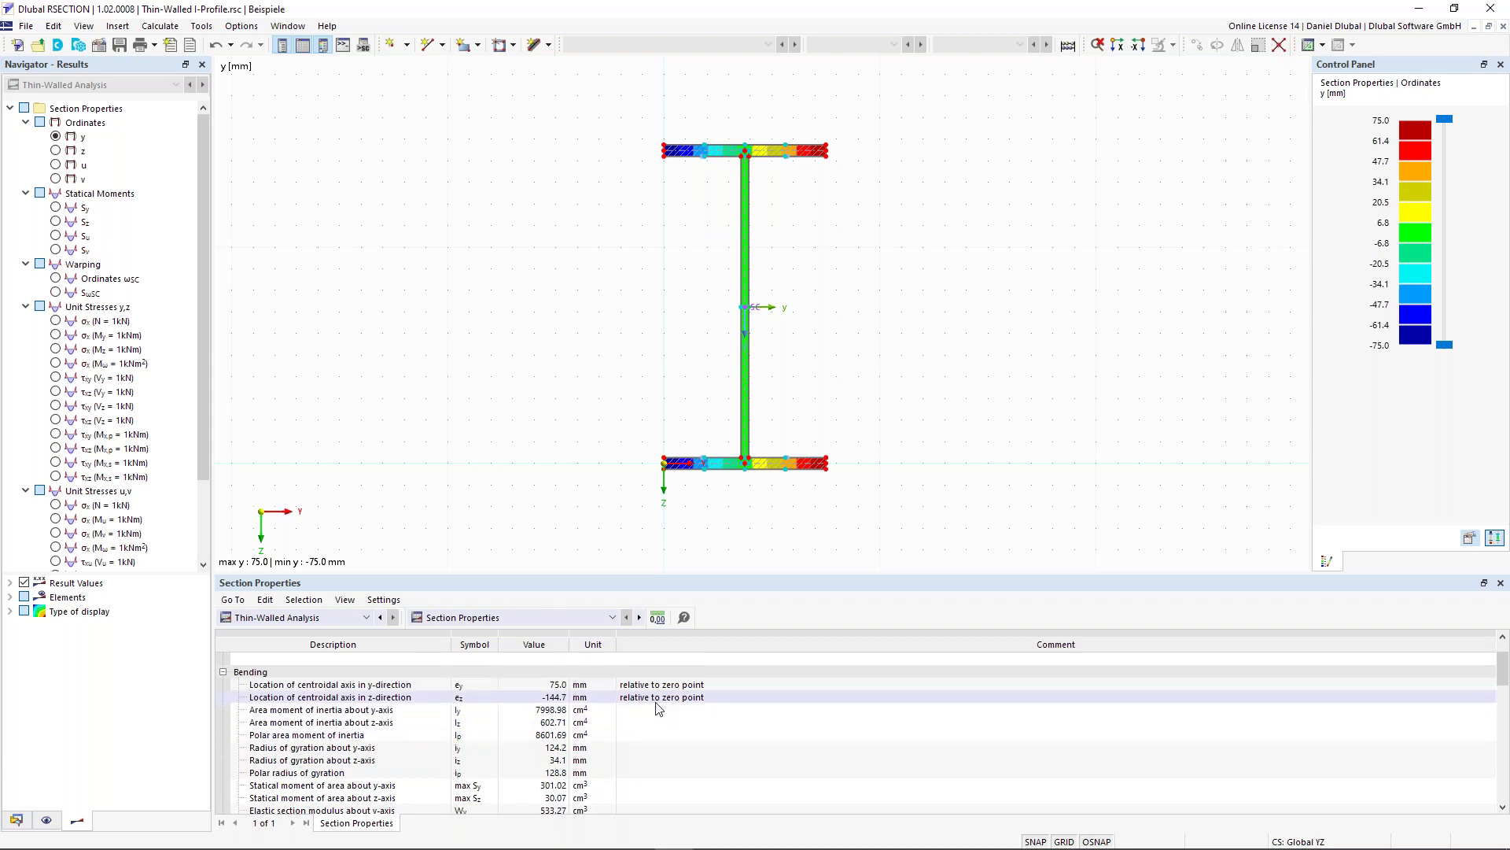
scroll(711, 475, "up", 2)
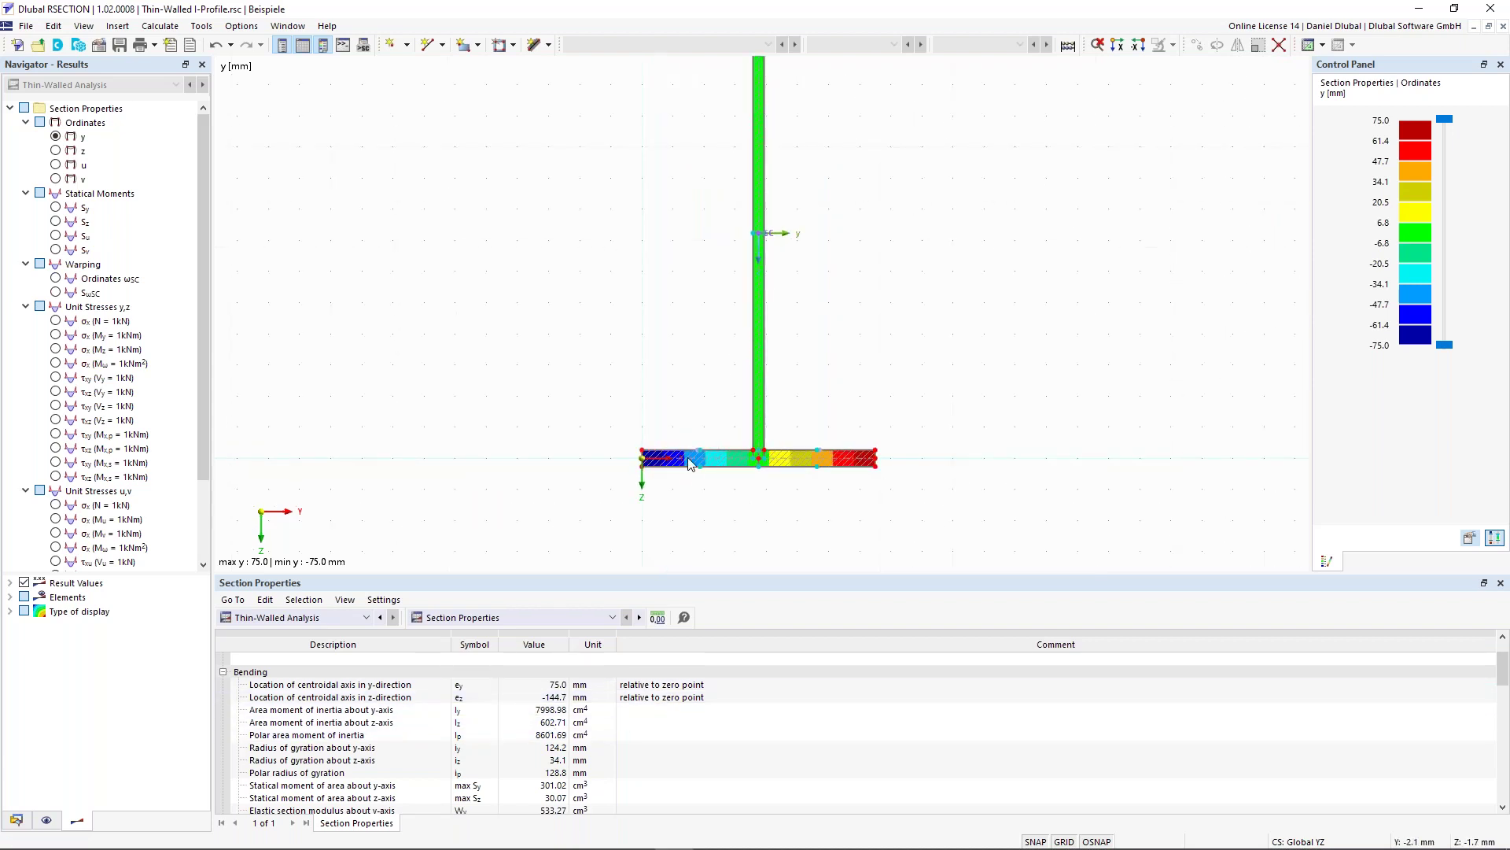
mouse_move(749, 458)
scroll(674, 310, "down", 2)
middle_click_drag(645, 277, 636, 317)
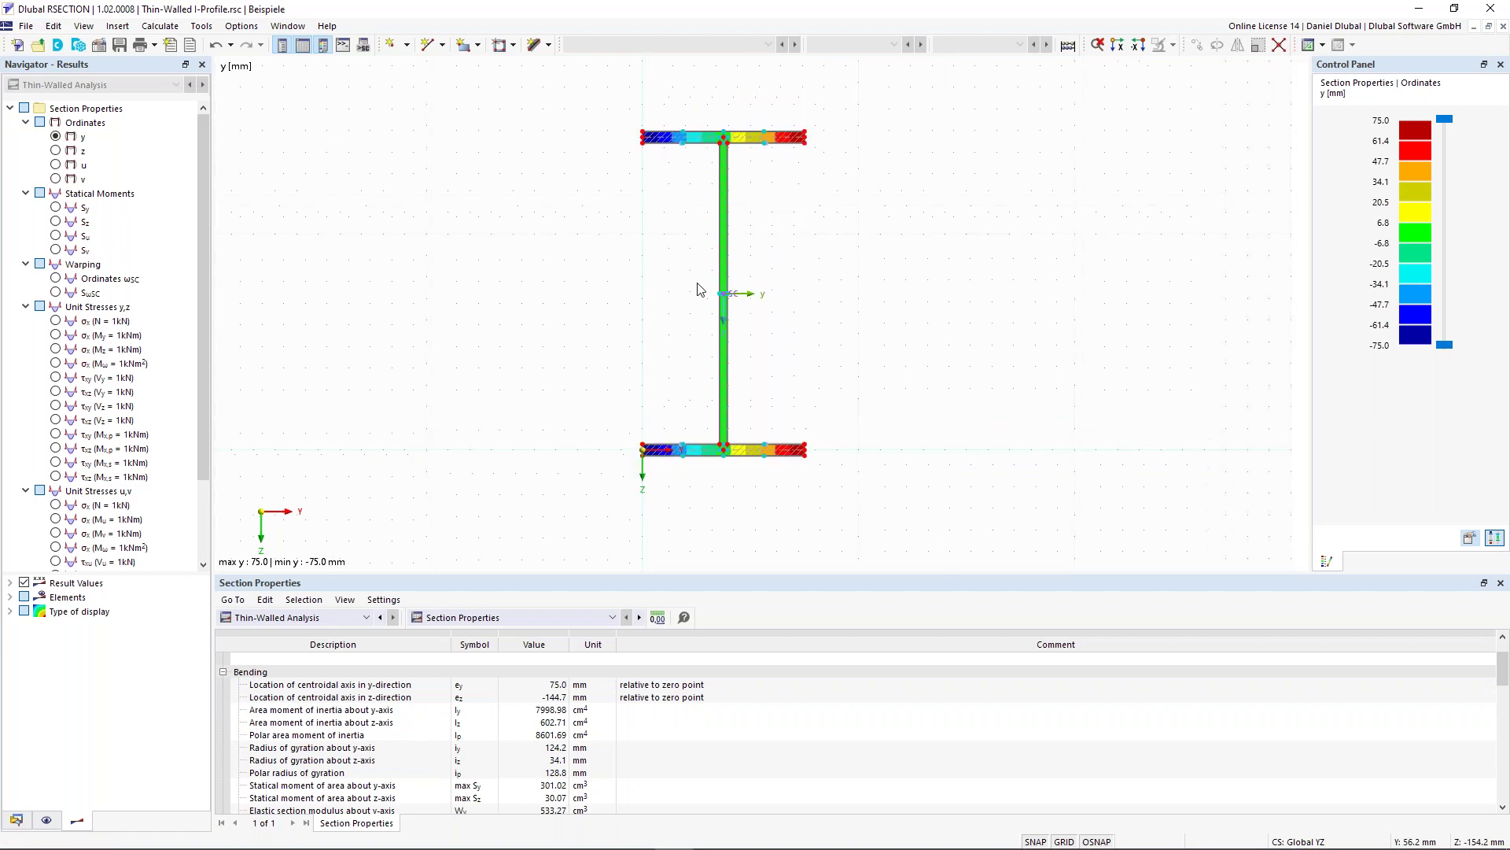
scroll(724, 298, "up", 2)
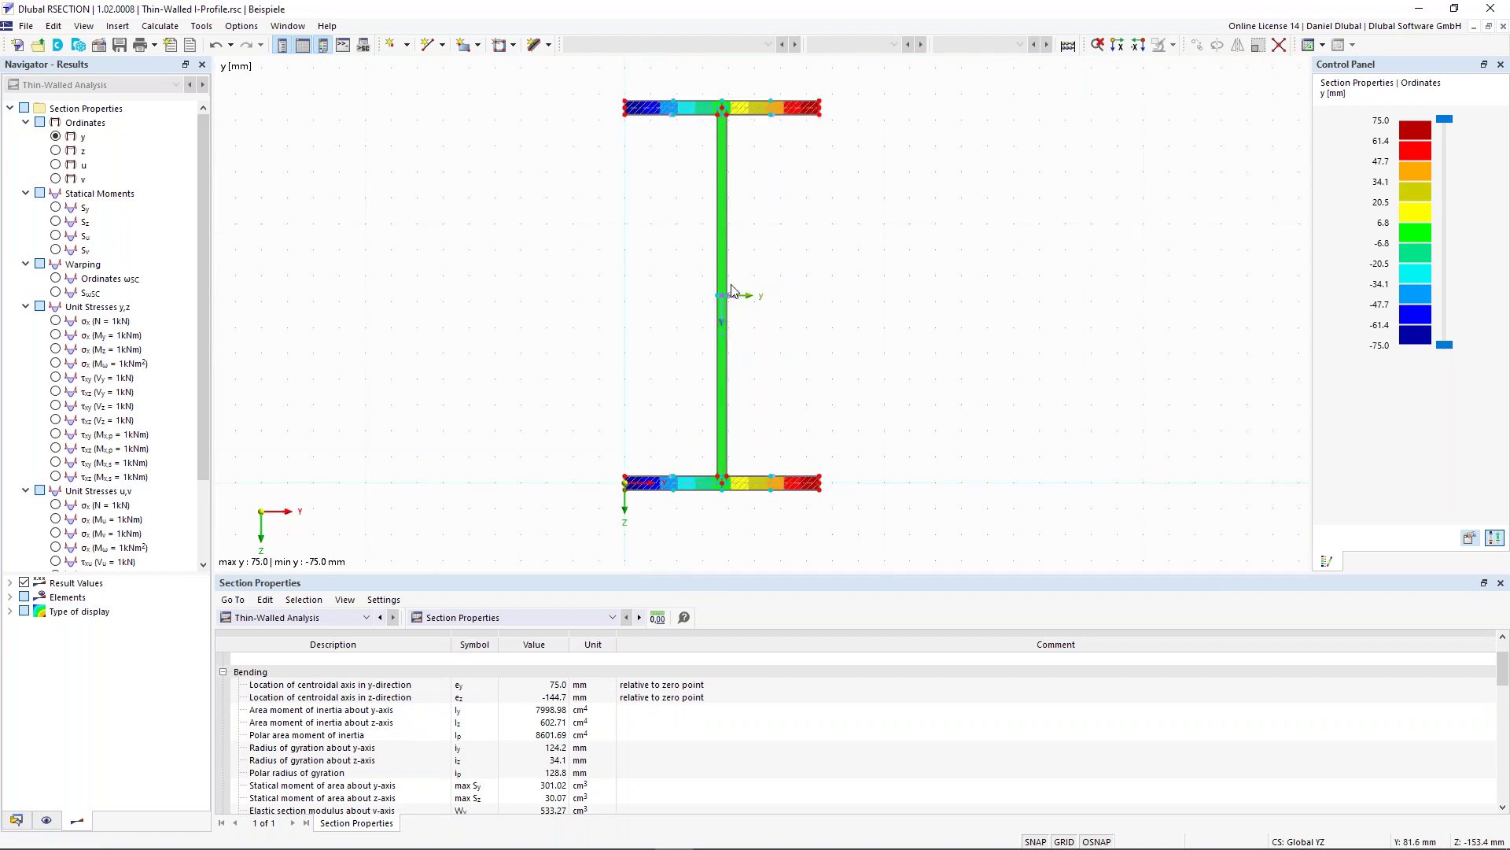
middle_click(657, 358)
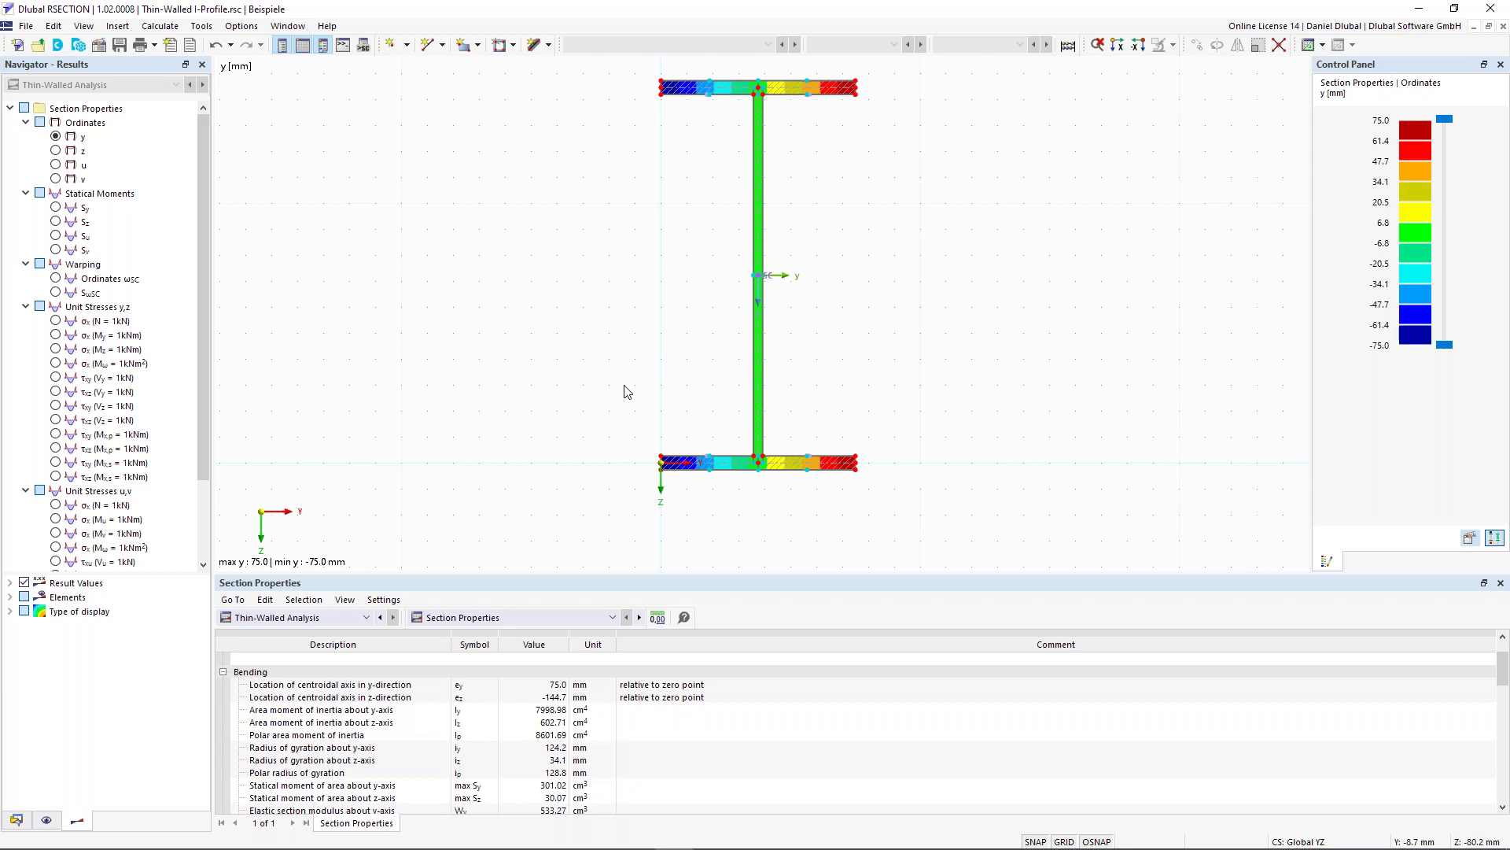
Review the moments of inertia, radii of gyration, section moduli and shear areas, and inspect the principal axes on the web.
scroll(382, 782, "down", 1)
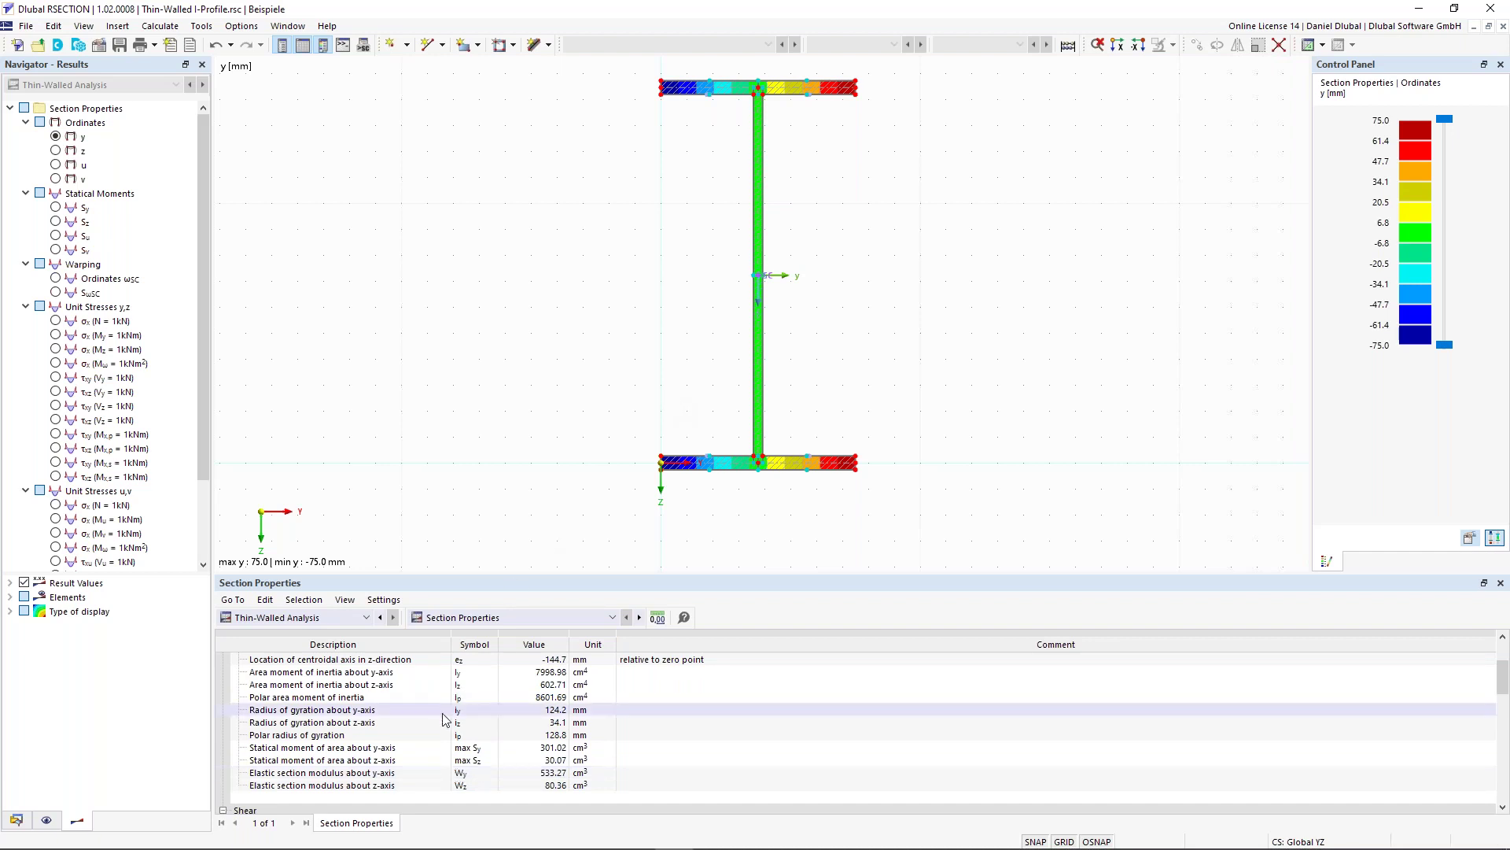
scroll(445, 719, "down", 2)
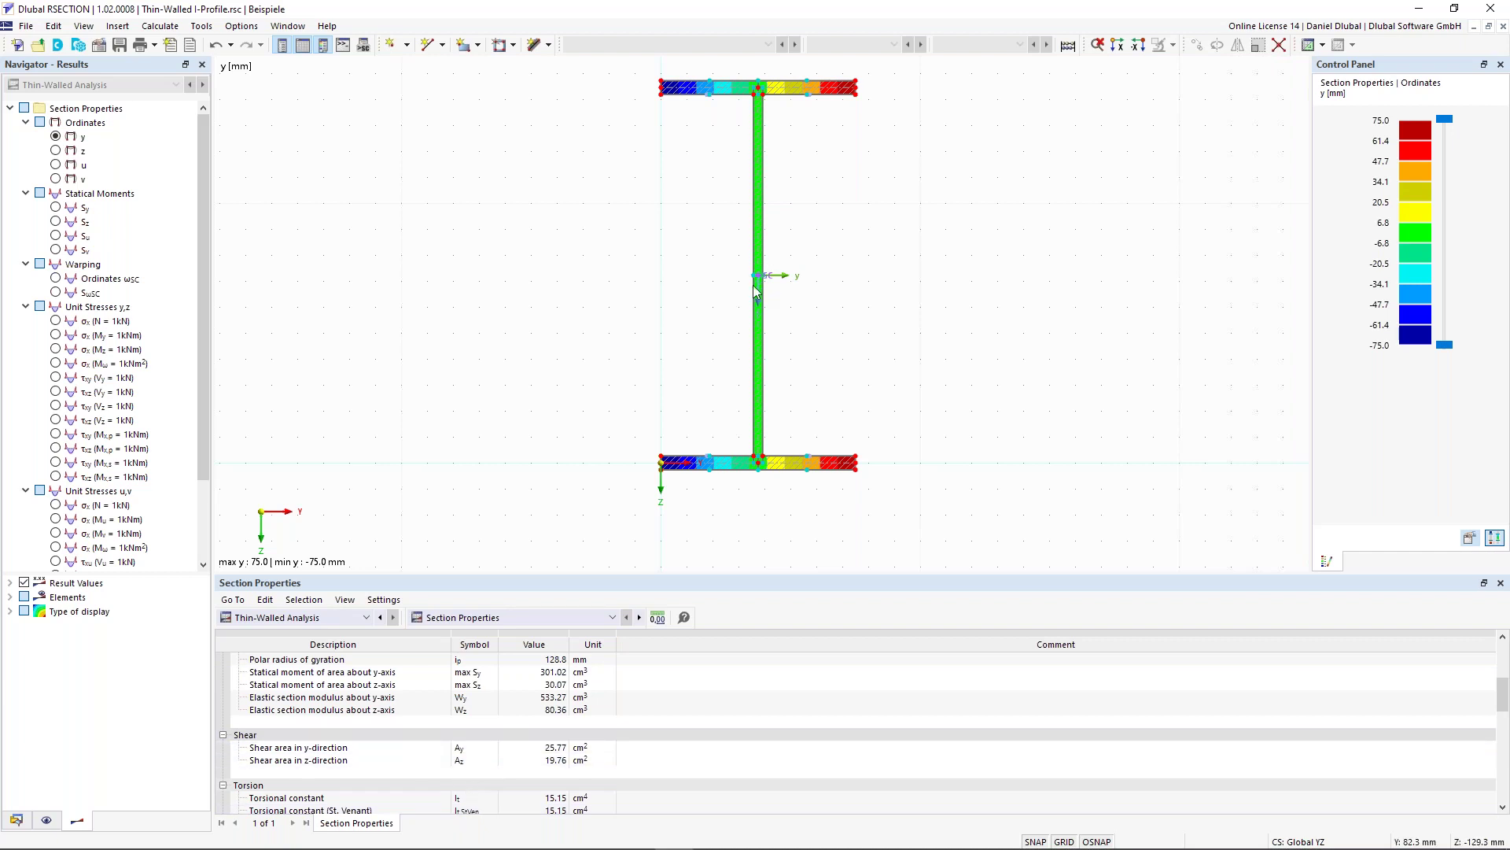
scroll(758, 272, "up", 1)
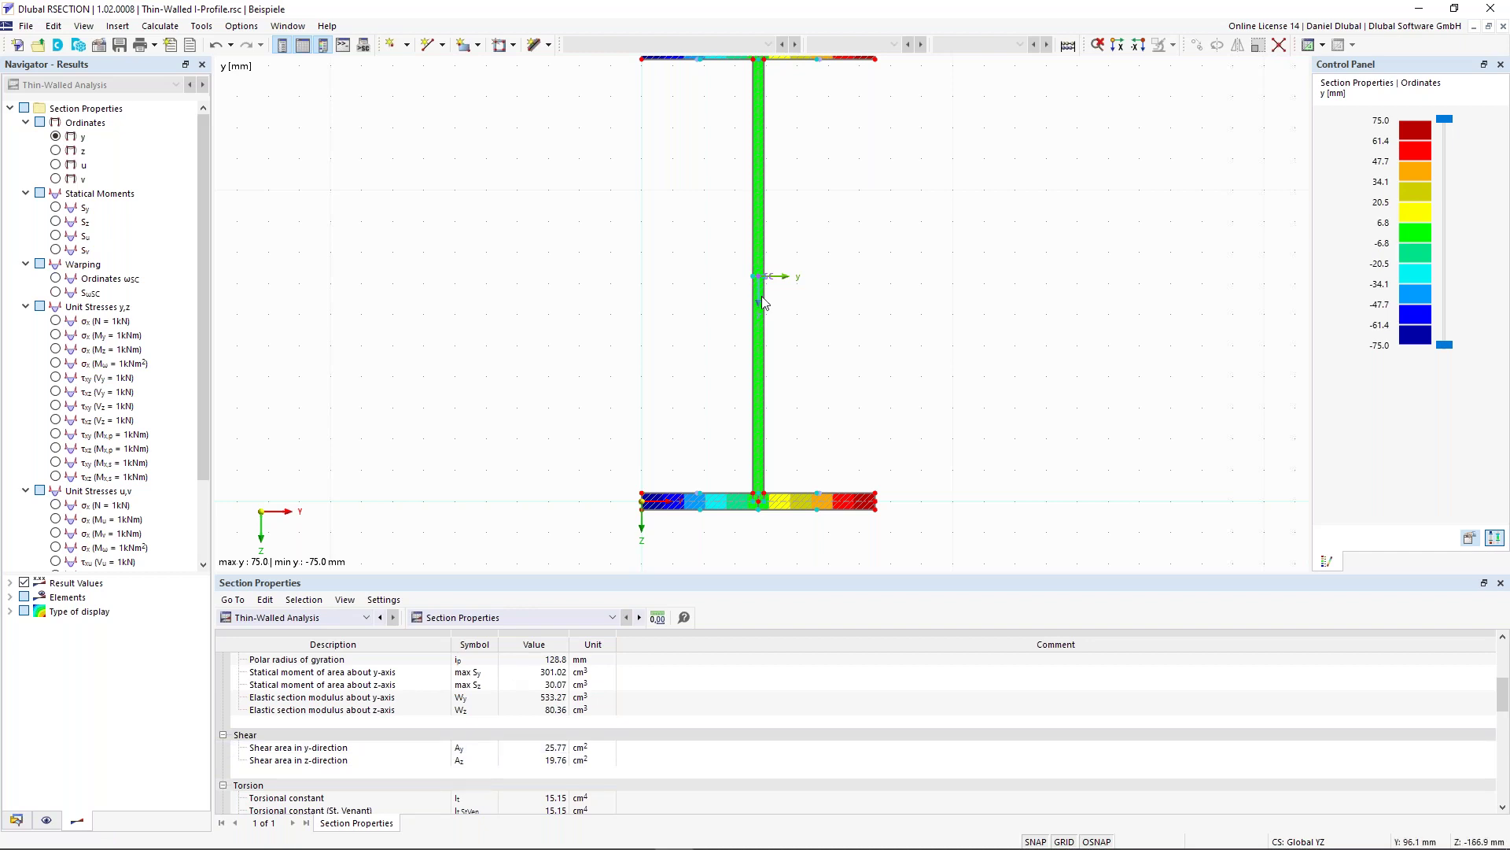
mouse_move(762, 280)
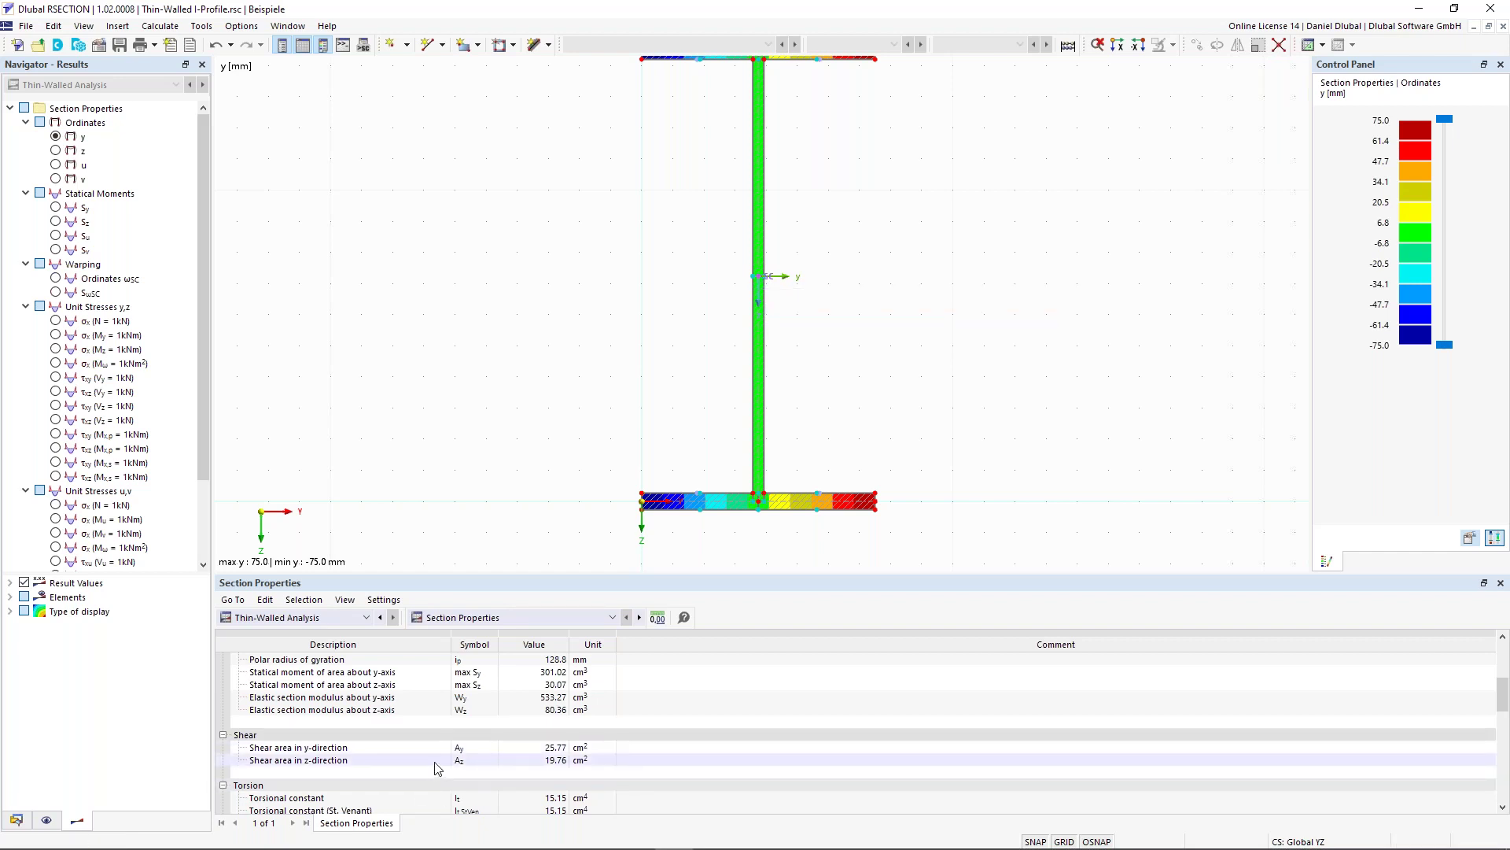
scroll(700, 405, "down", 3)
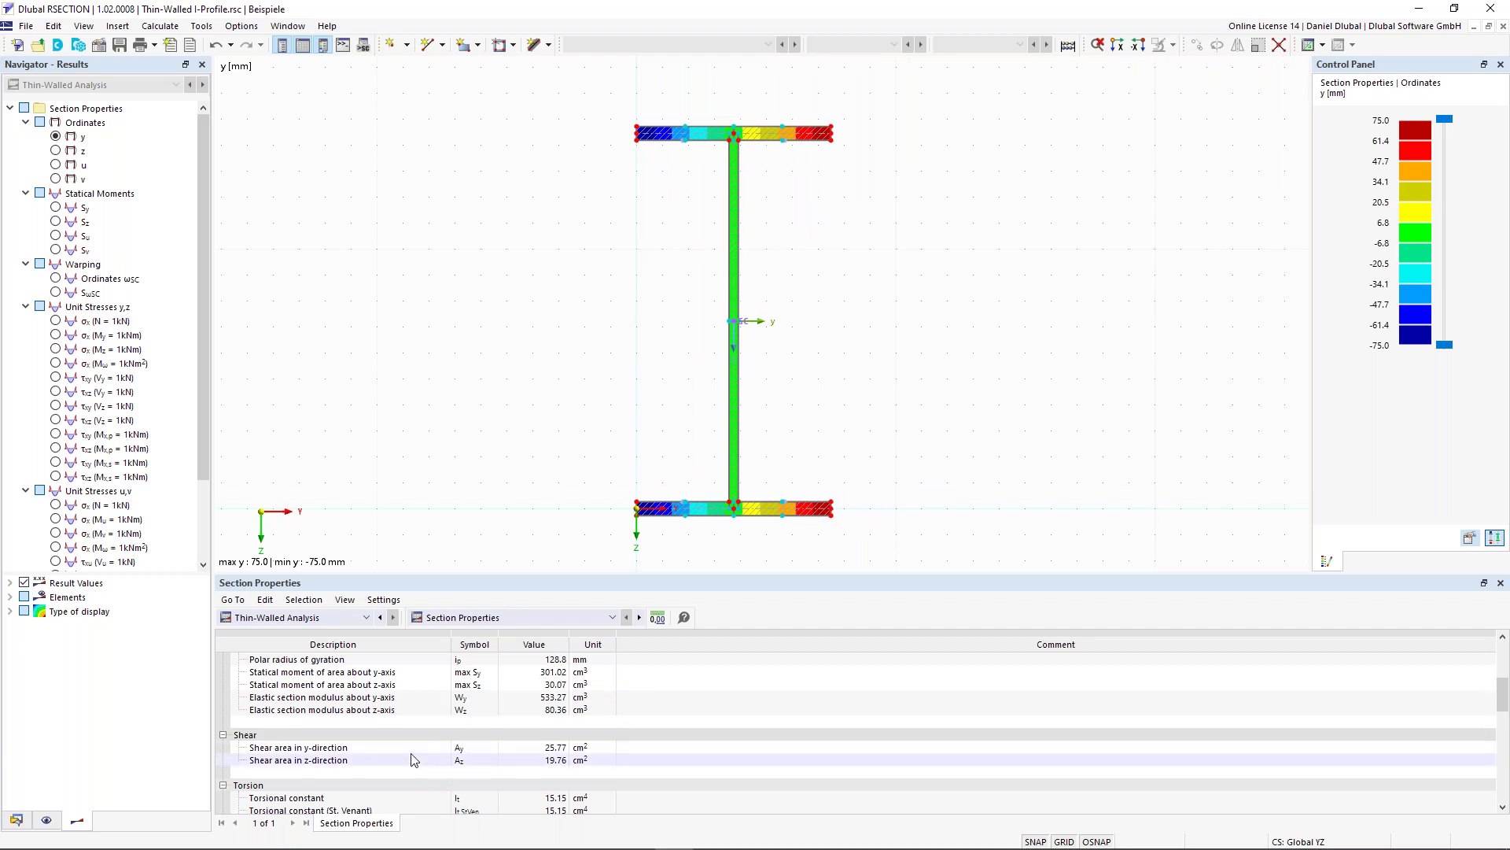
Review the torsion, warping and plasticity properties, including the plastic limiting bending moments about the y- and z-axes.
scroll(412, 755, "down", 2)
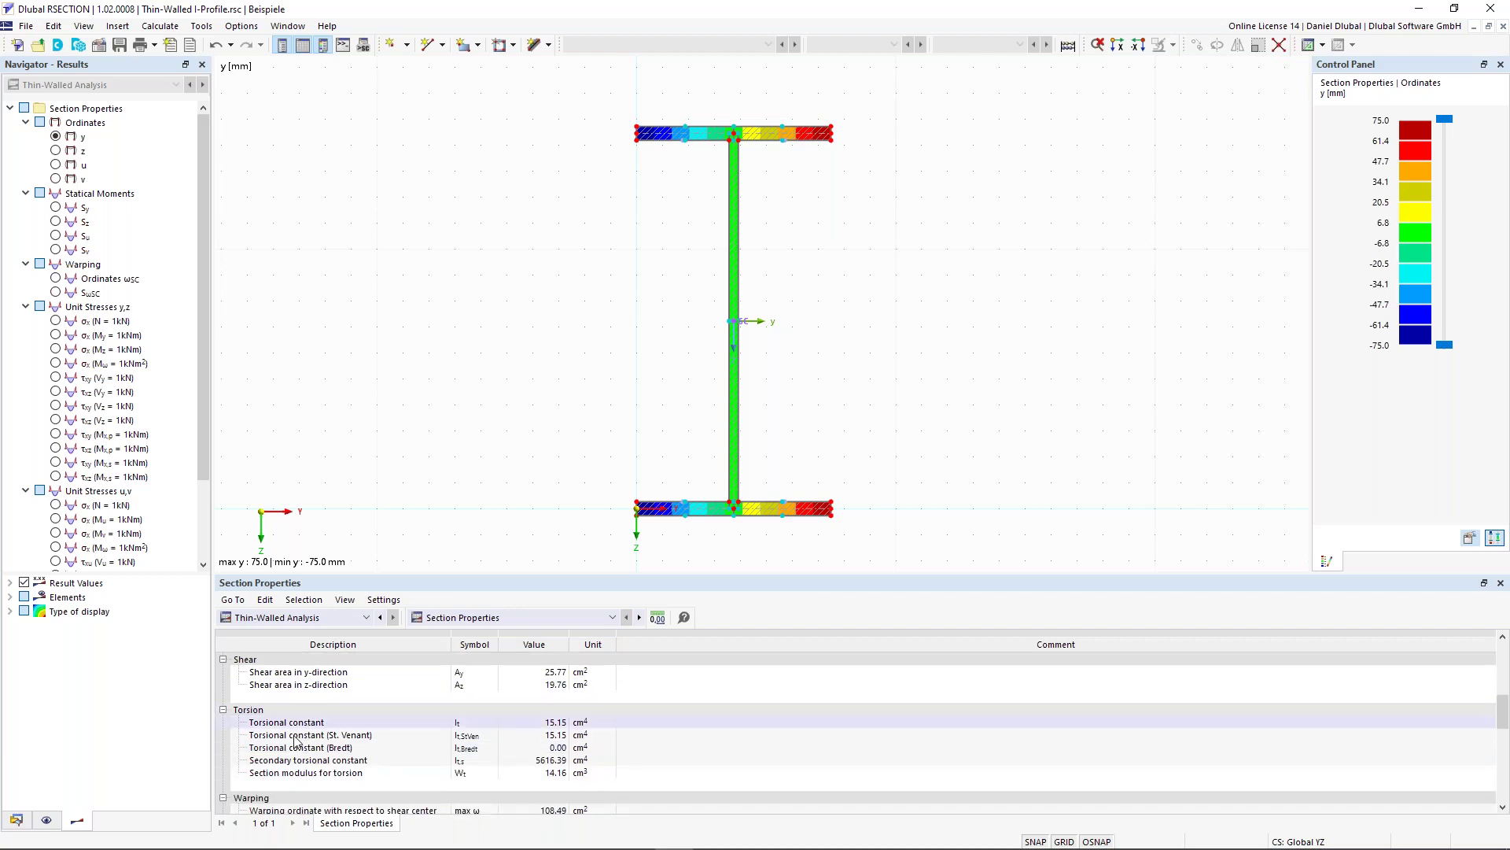
scroll(310, 718, "down", 4)
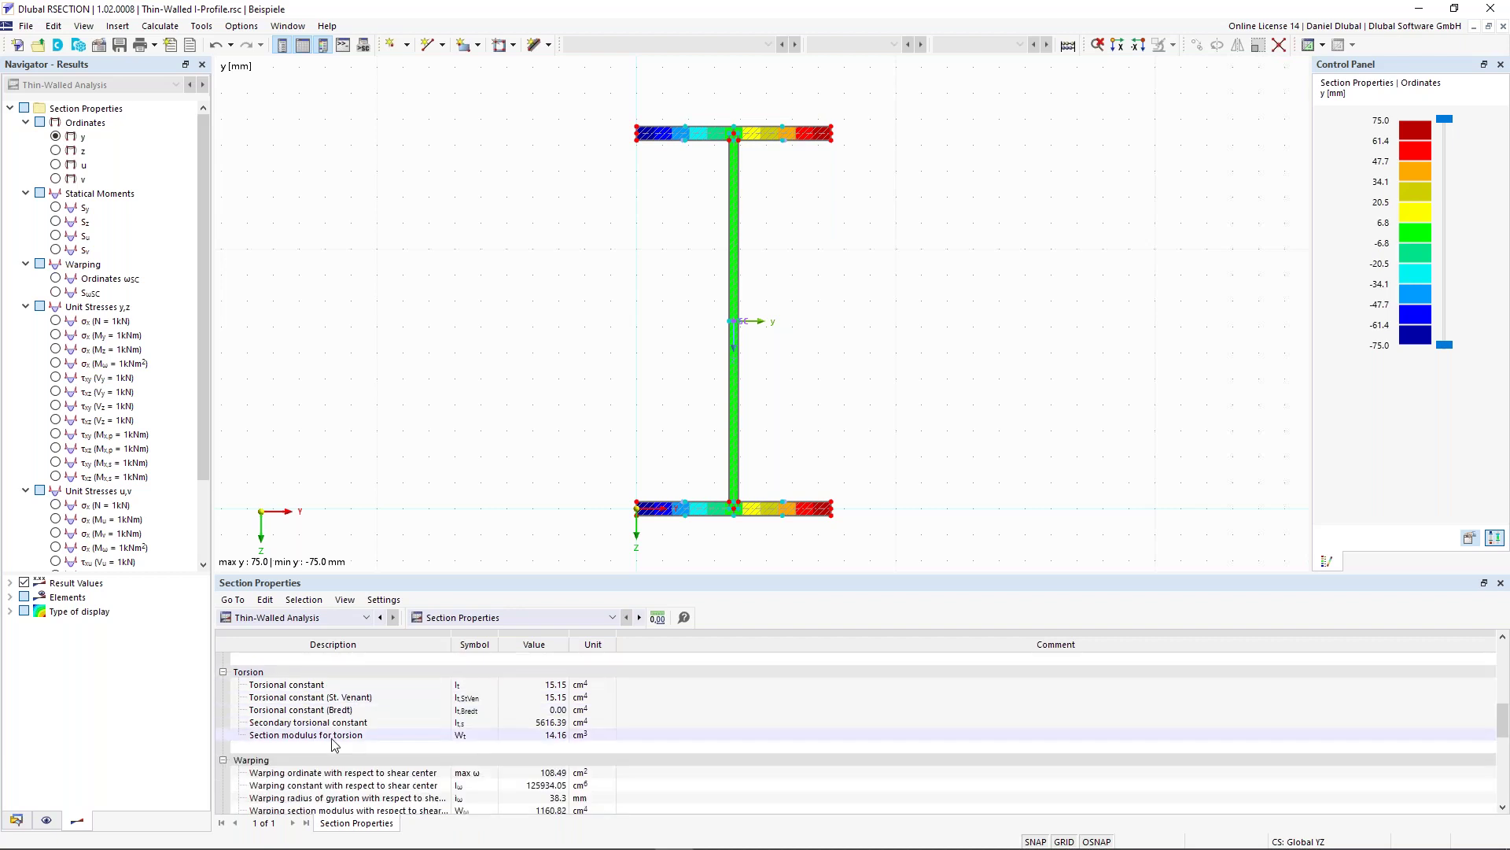
scroll(363, 761, "down", 1)
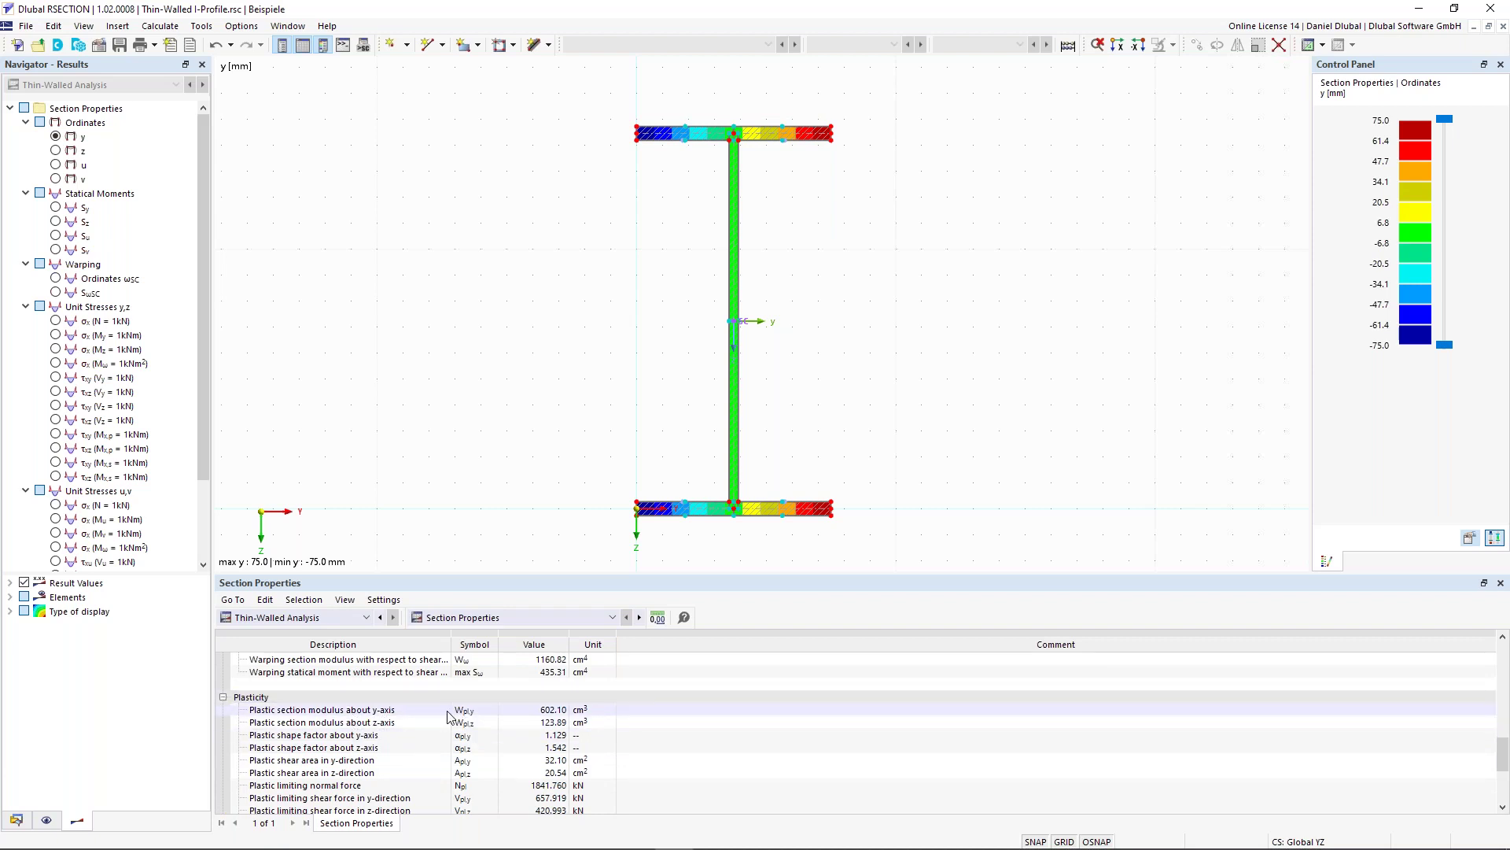
scroll(445, 718, "down", 3)
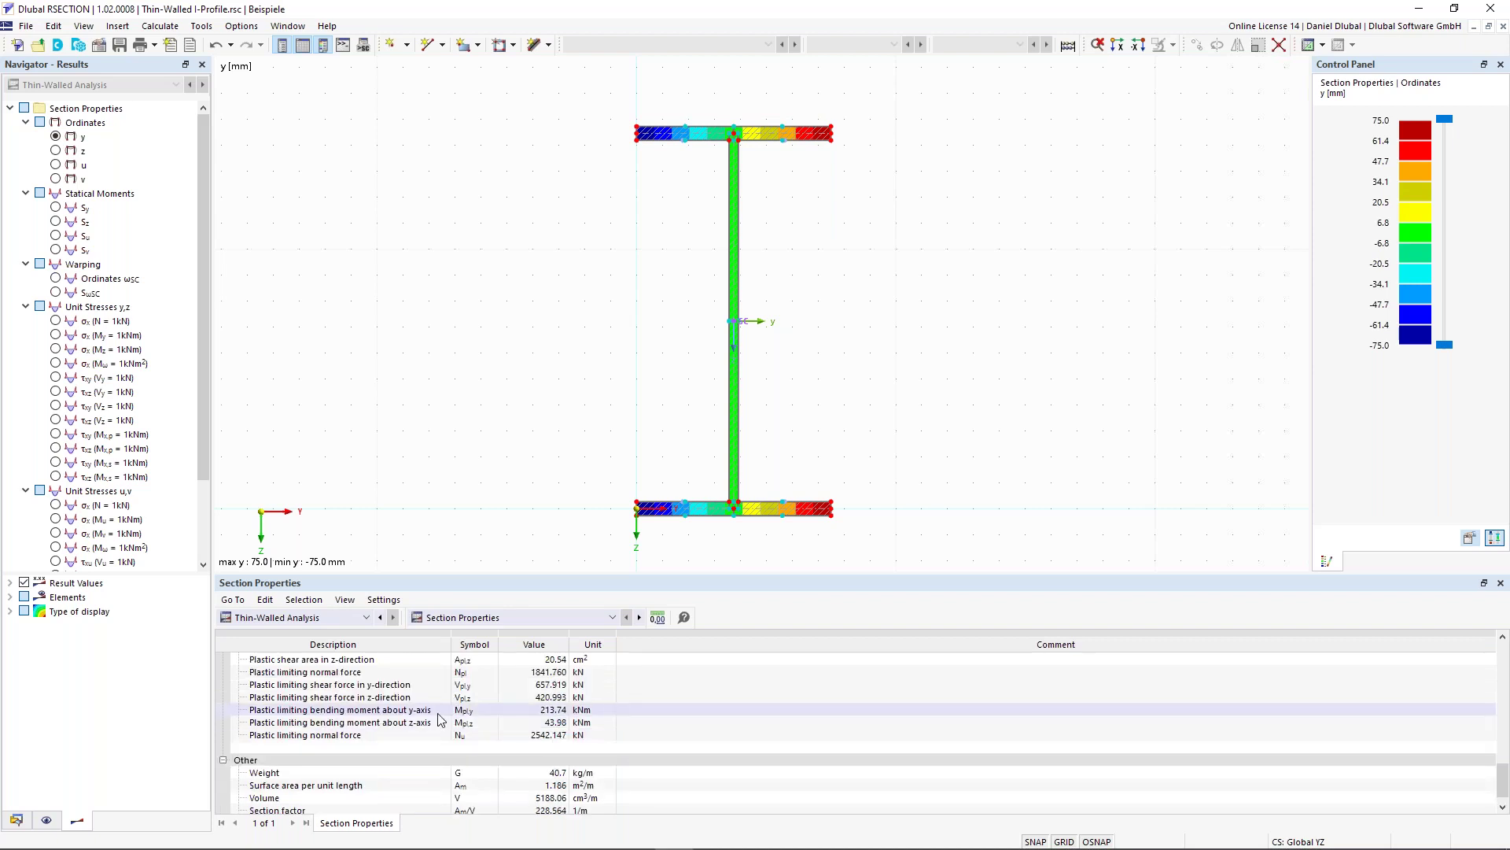
left_click(441, 712)
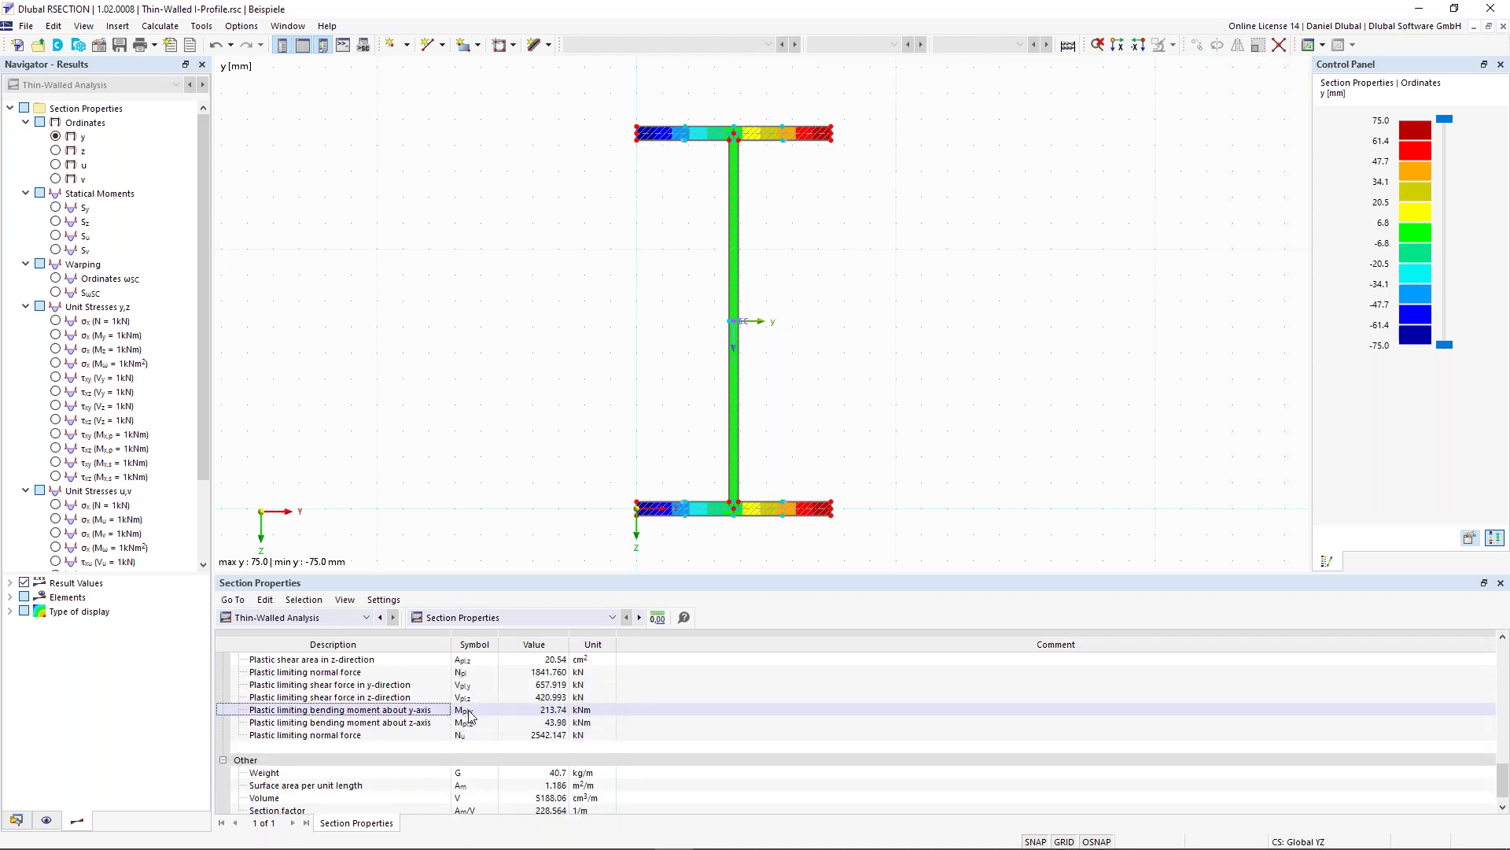
left_click(448, 722)
scroll(412, 747, "down", 1)
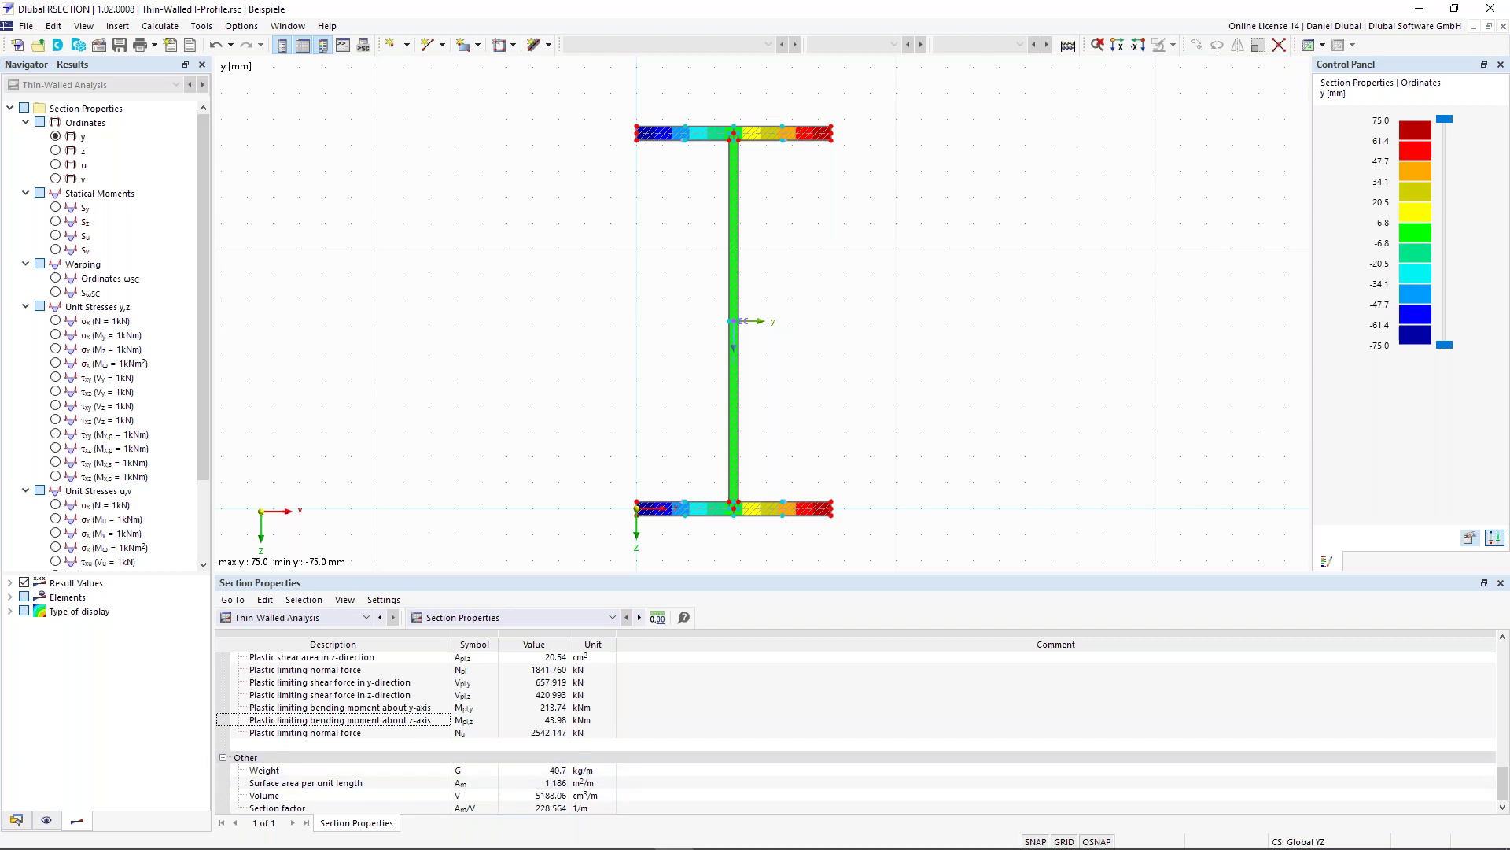
scroll(475, 337, "down", 2)
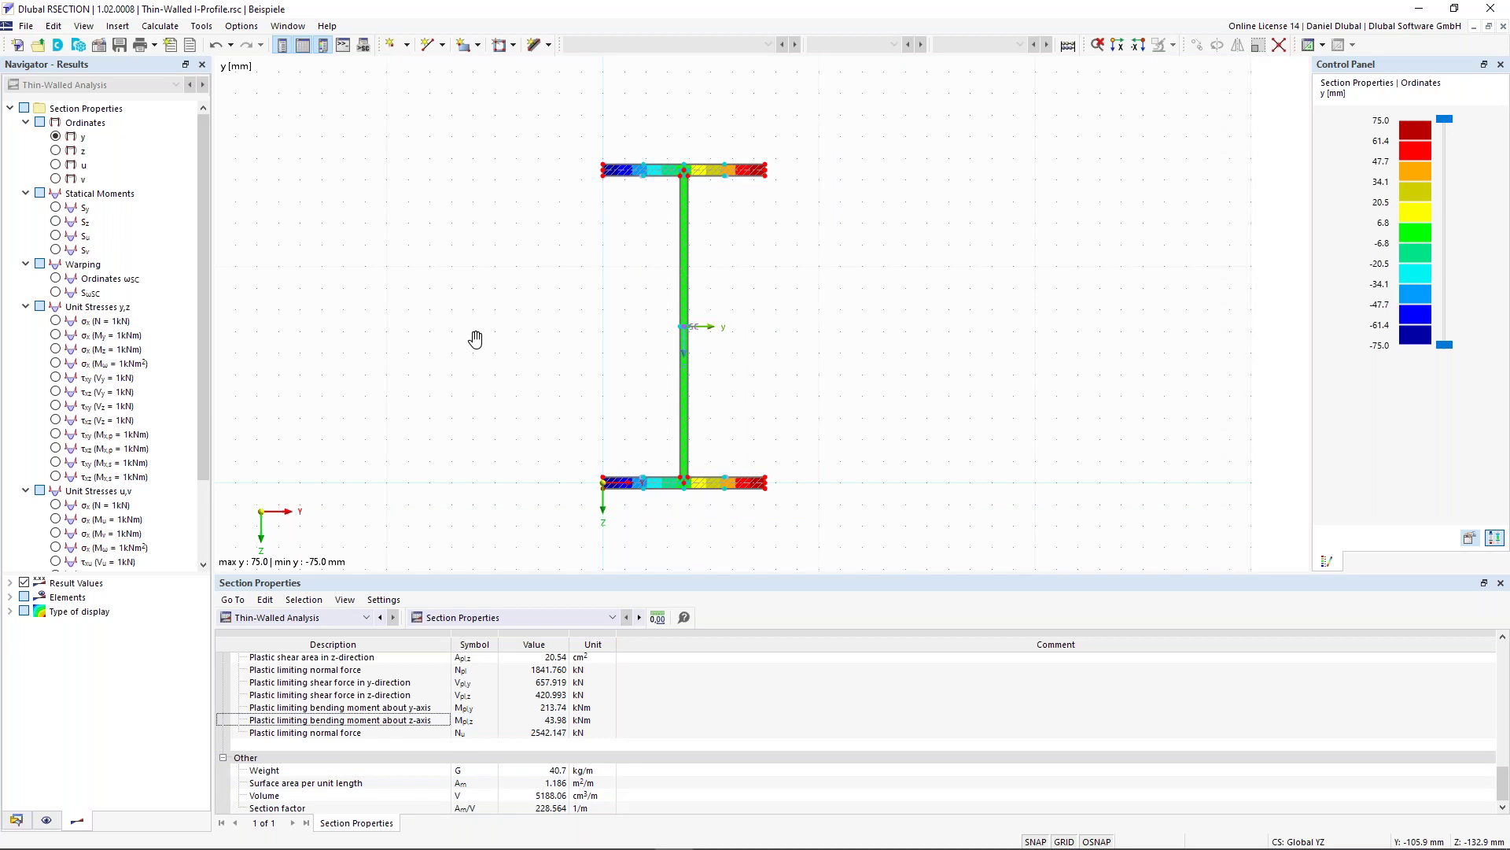
Display the statical moment Sy on the section as a diagram, with the coloured result display set to Off.
left_click(56, 209)
middle_click_drag(675, 310, 648, 302)
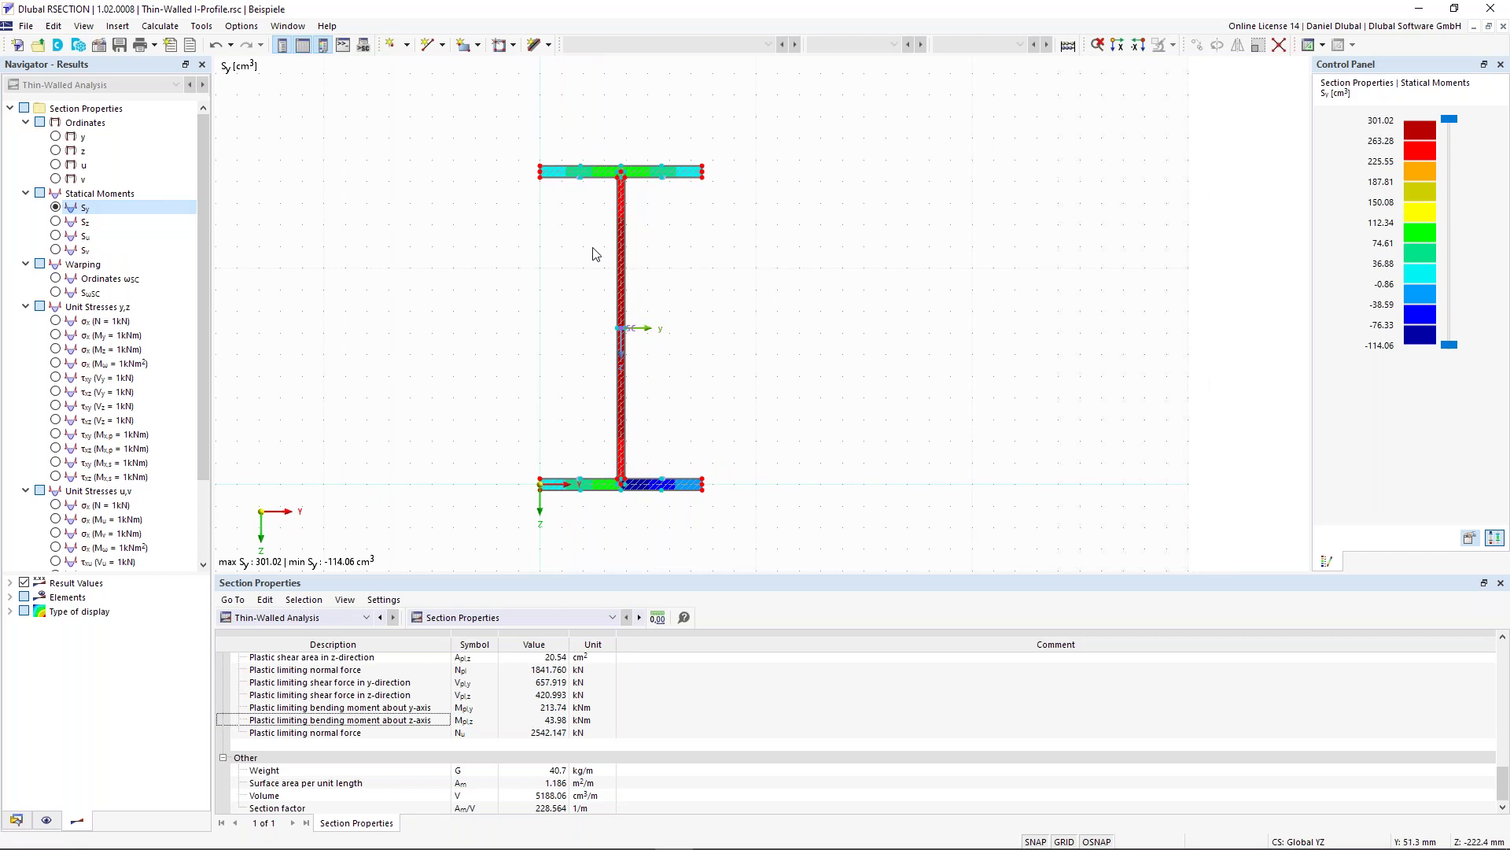
left_click(9, 611)
left_click(40, 654)
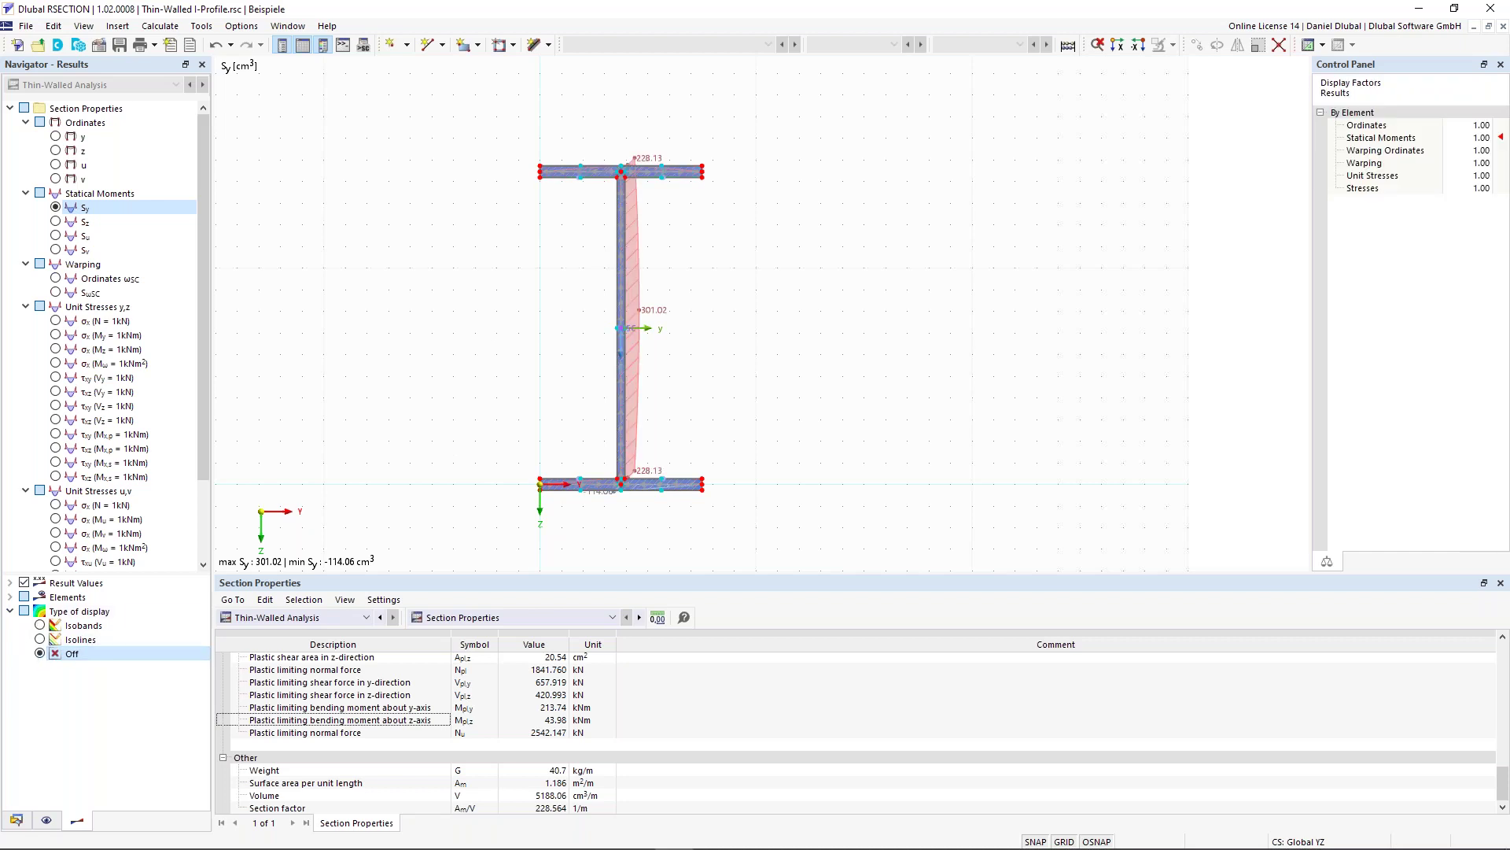
Enable tilting of the element result diagrams and inspect the Sy diagram along the web.
left_click(9, 597)
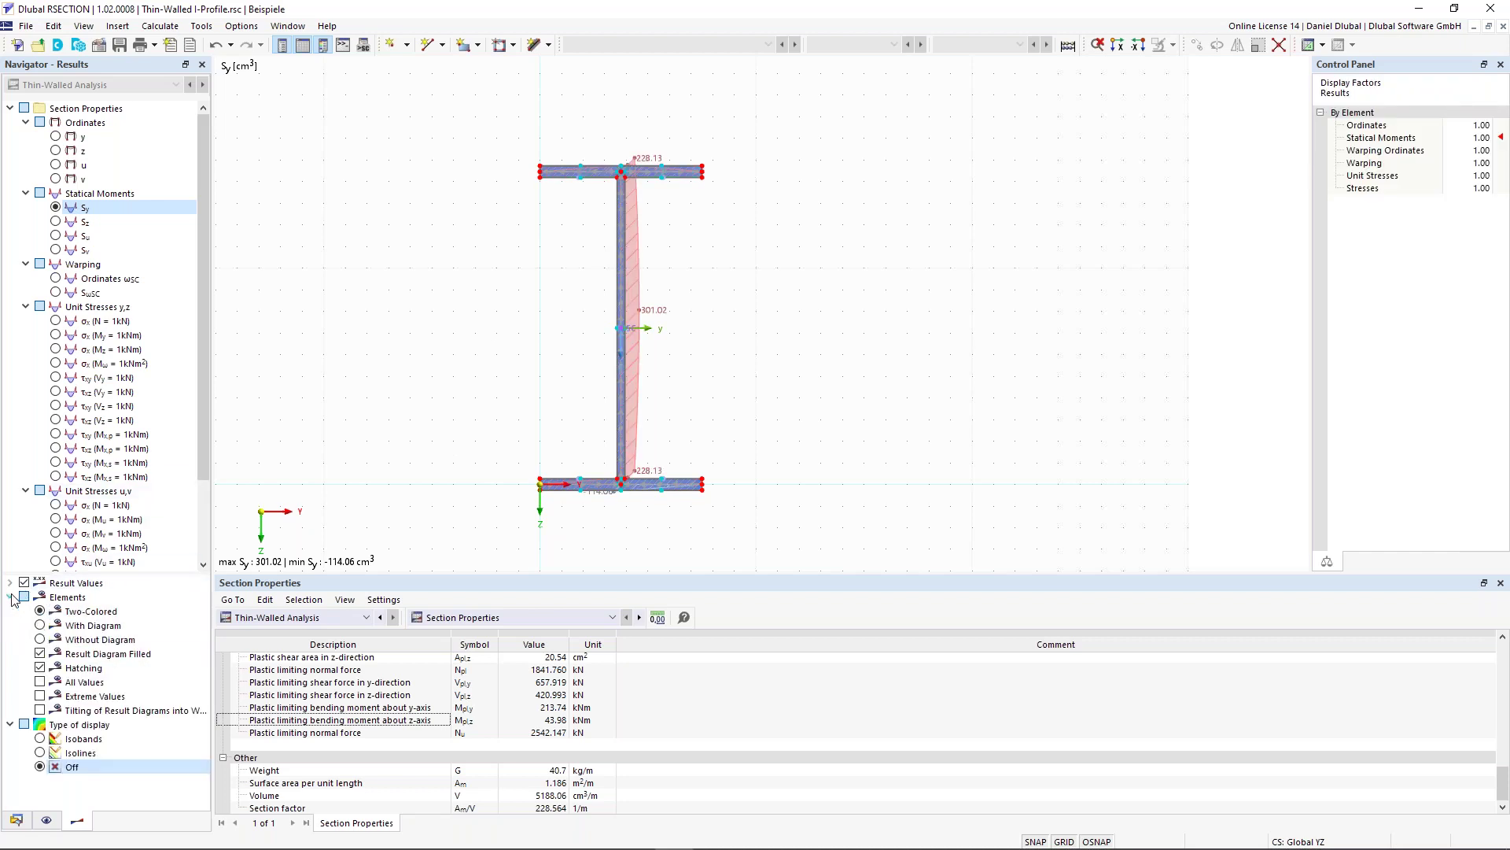
left_click(40, 709)
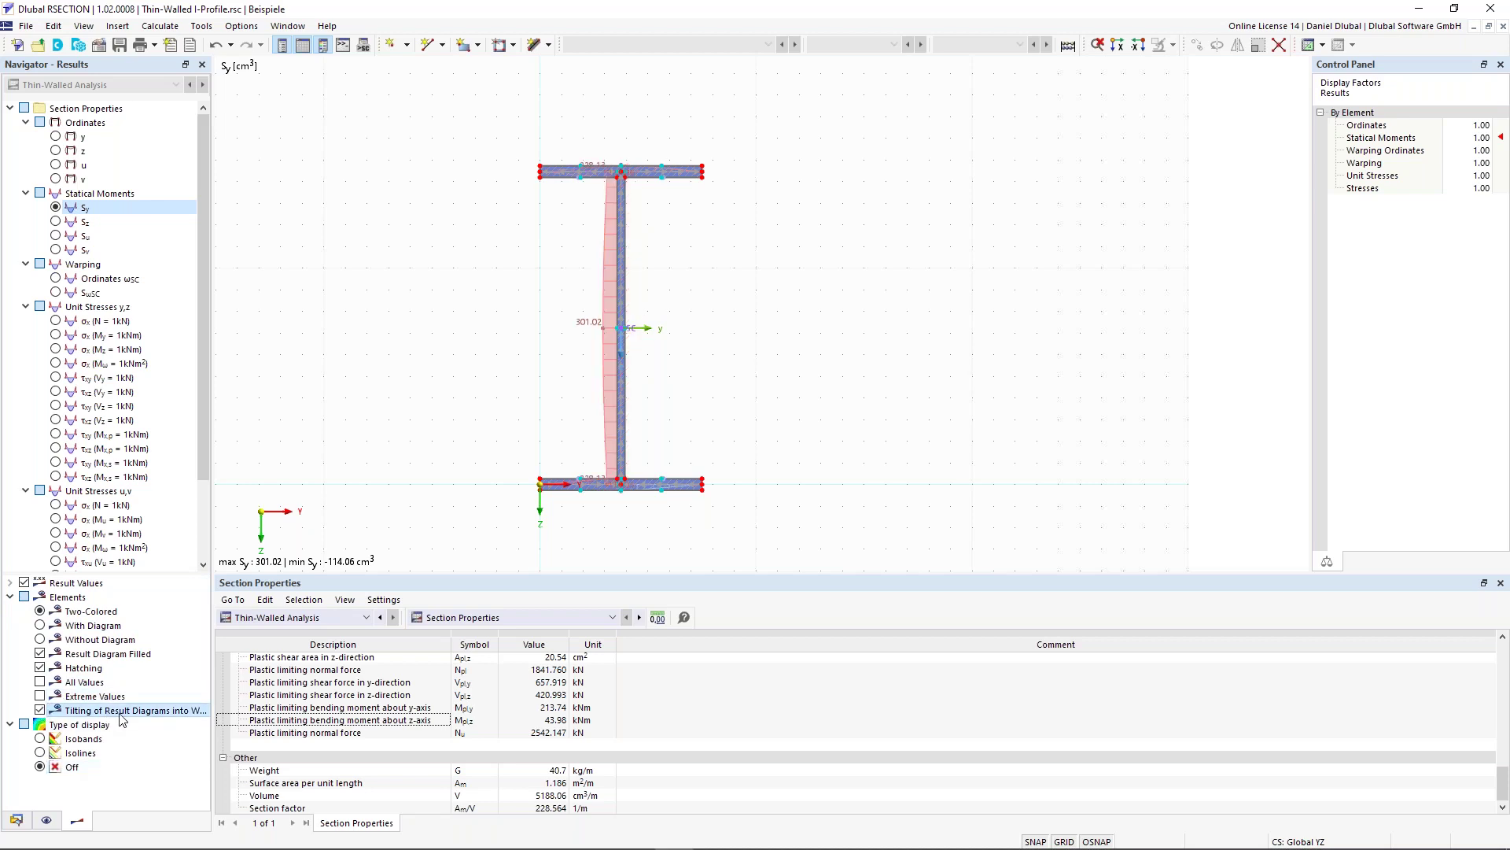
scroll(607, 195, "up", 1)
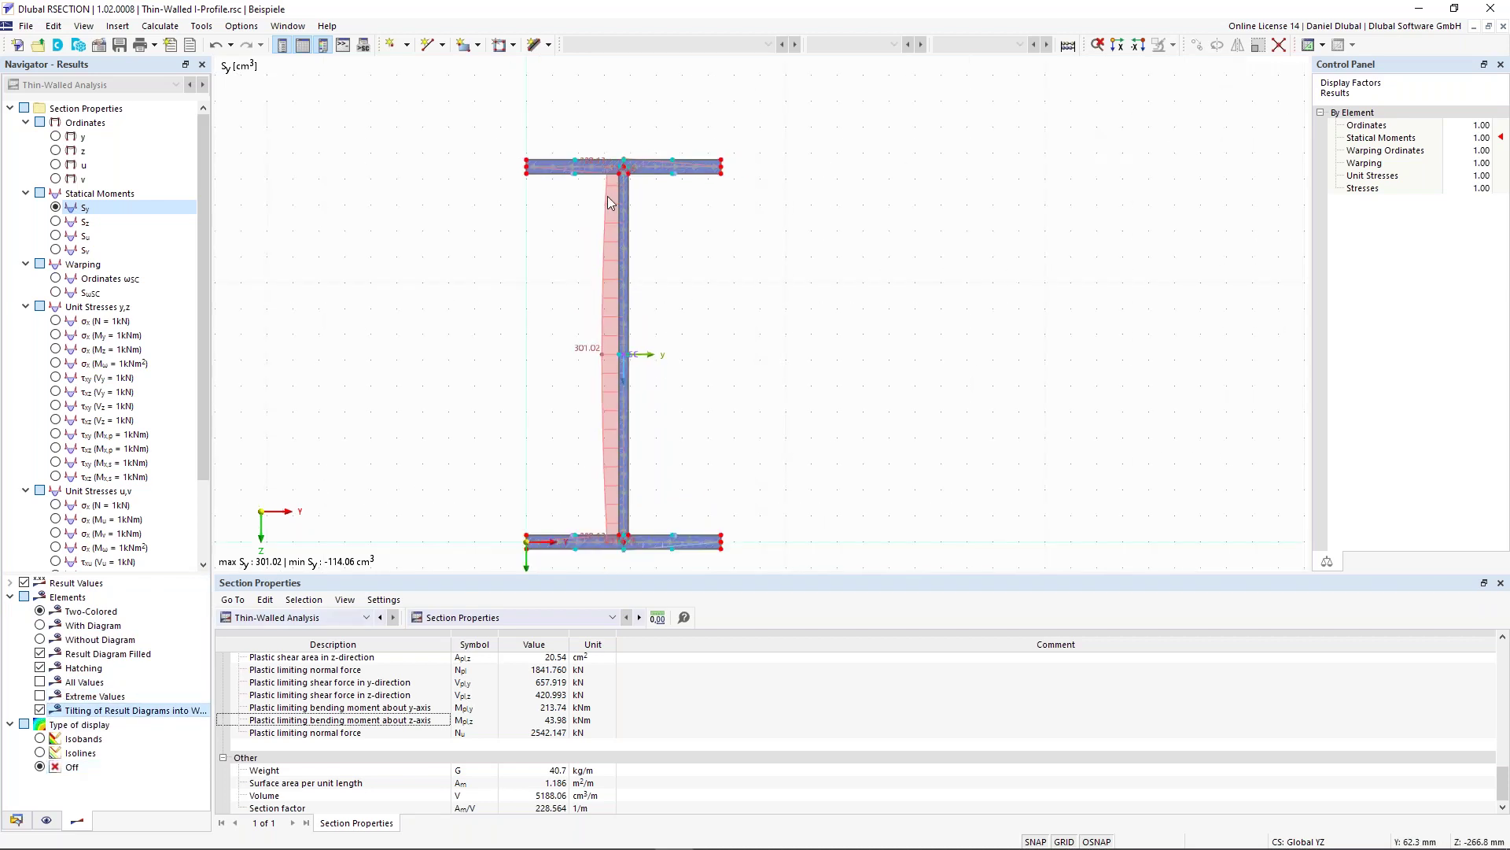
scroll(607, 196, "down", 2)
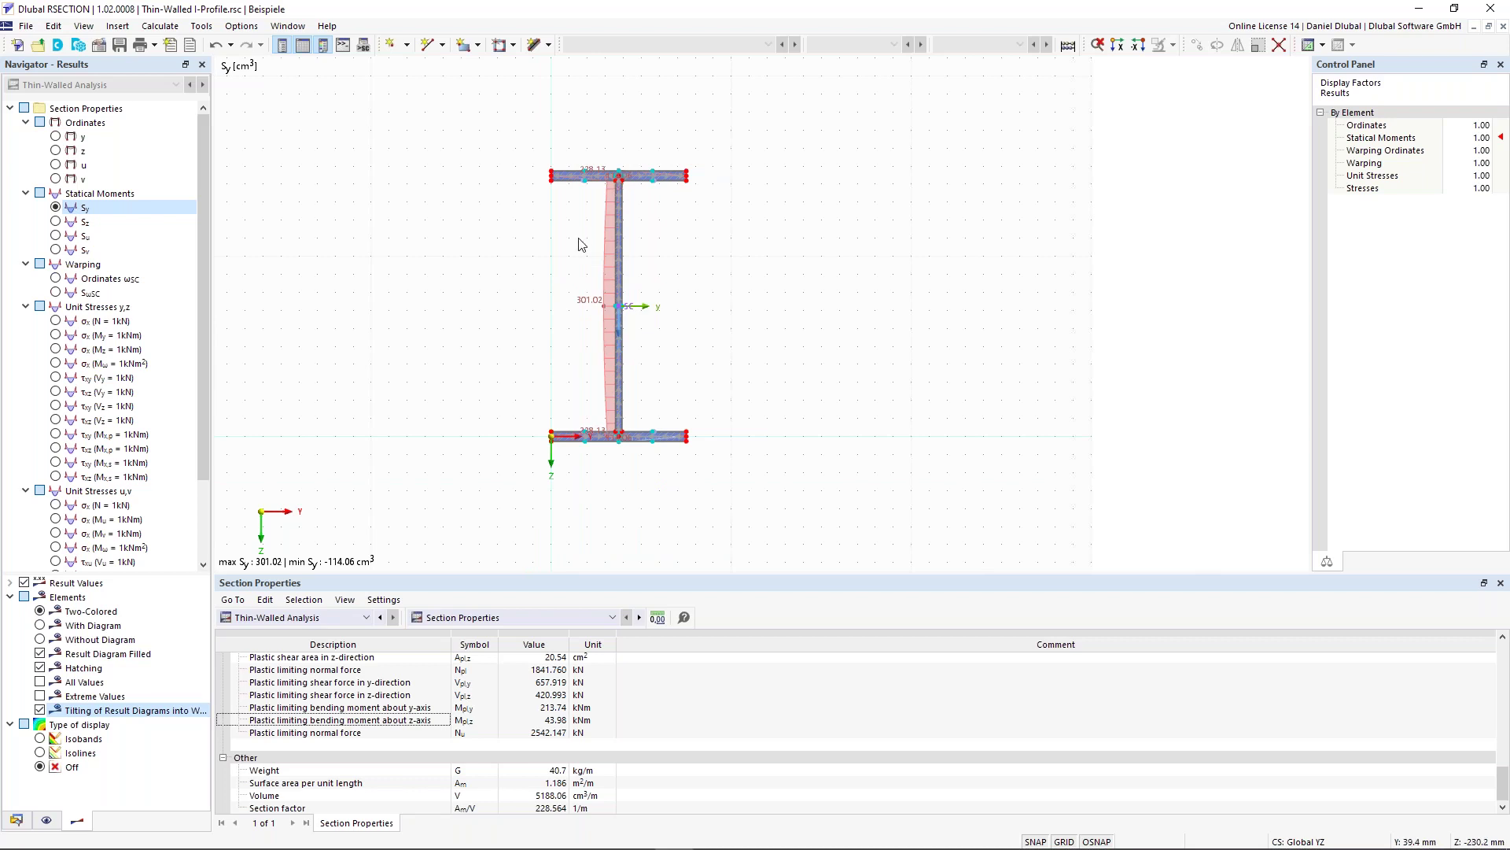
scroll(582, 240, "up", 1)
scroll(573, 250, "up", 1)
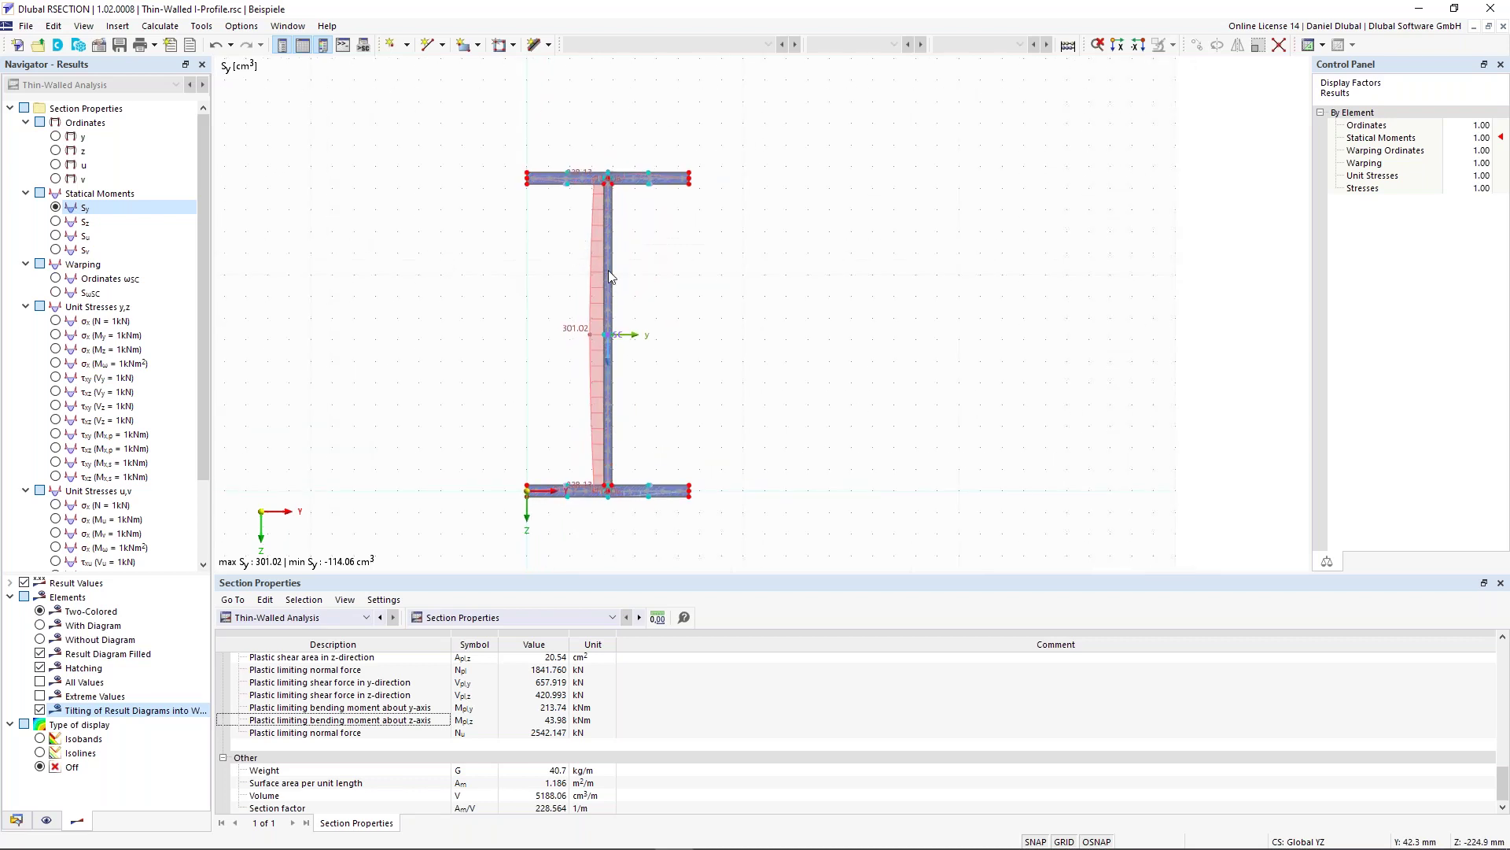
middle_click_drag(580, 270, 522, 283)
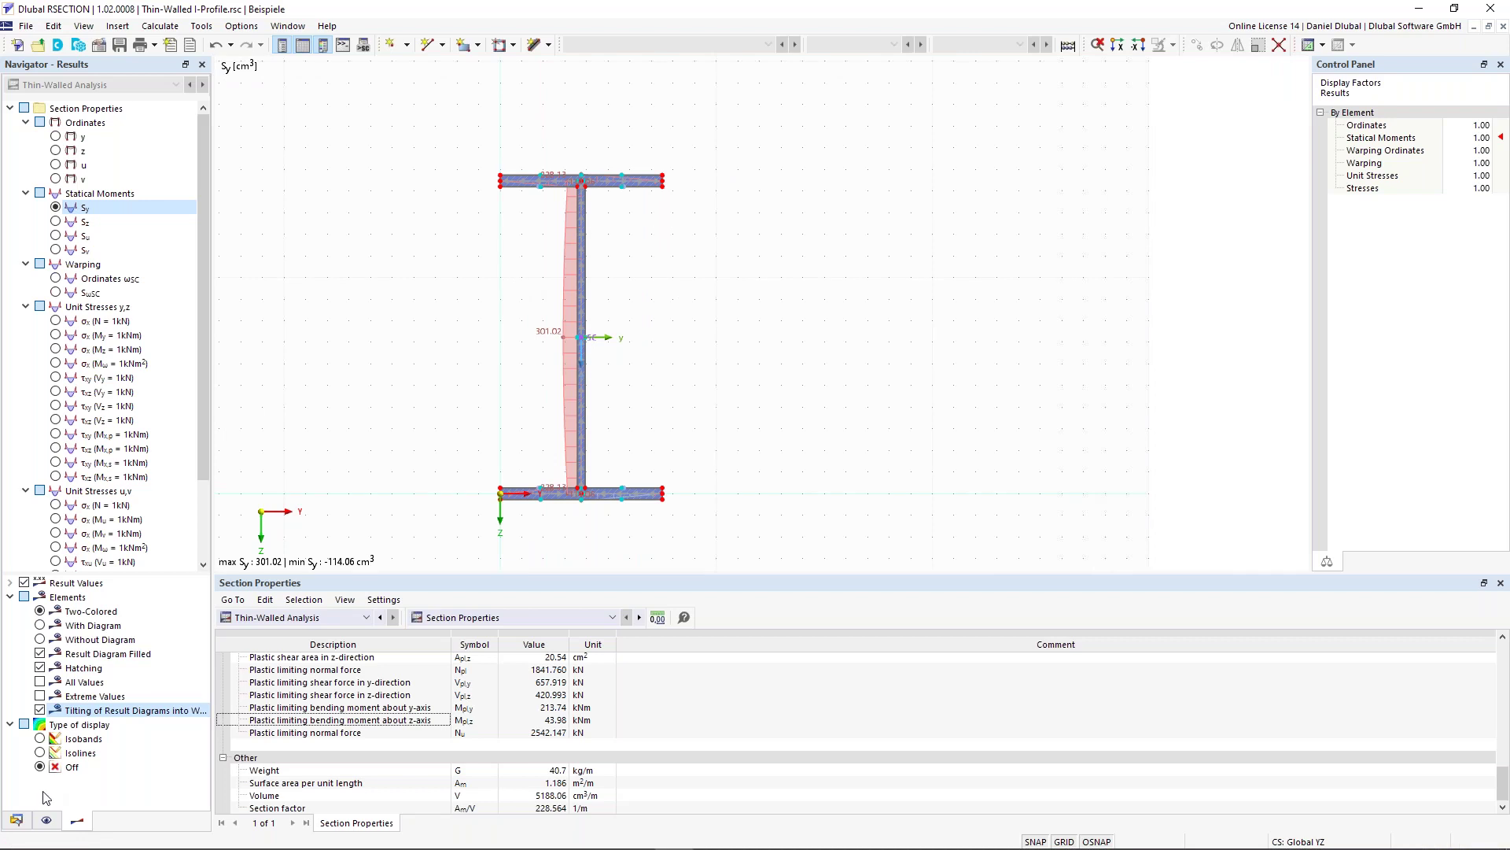
Hide the model's parts and elements to examine the Sy diagram on the flanges and web.
left_click(46, 820)
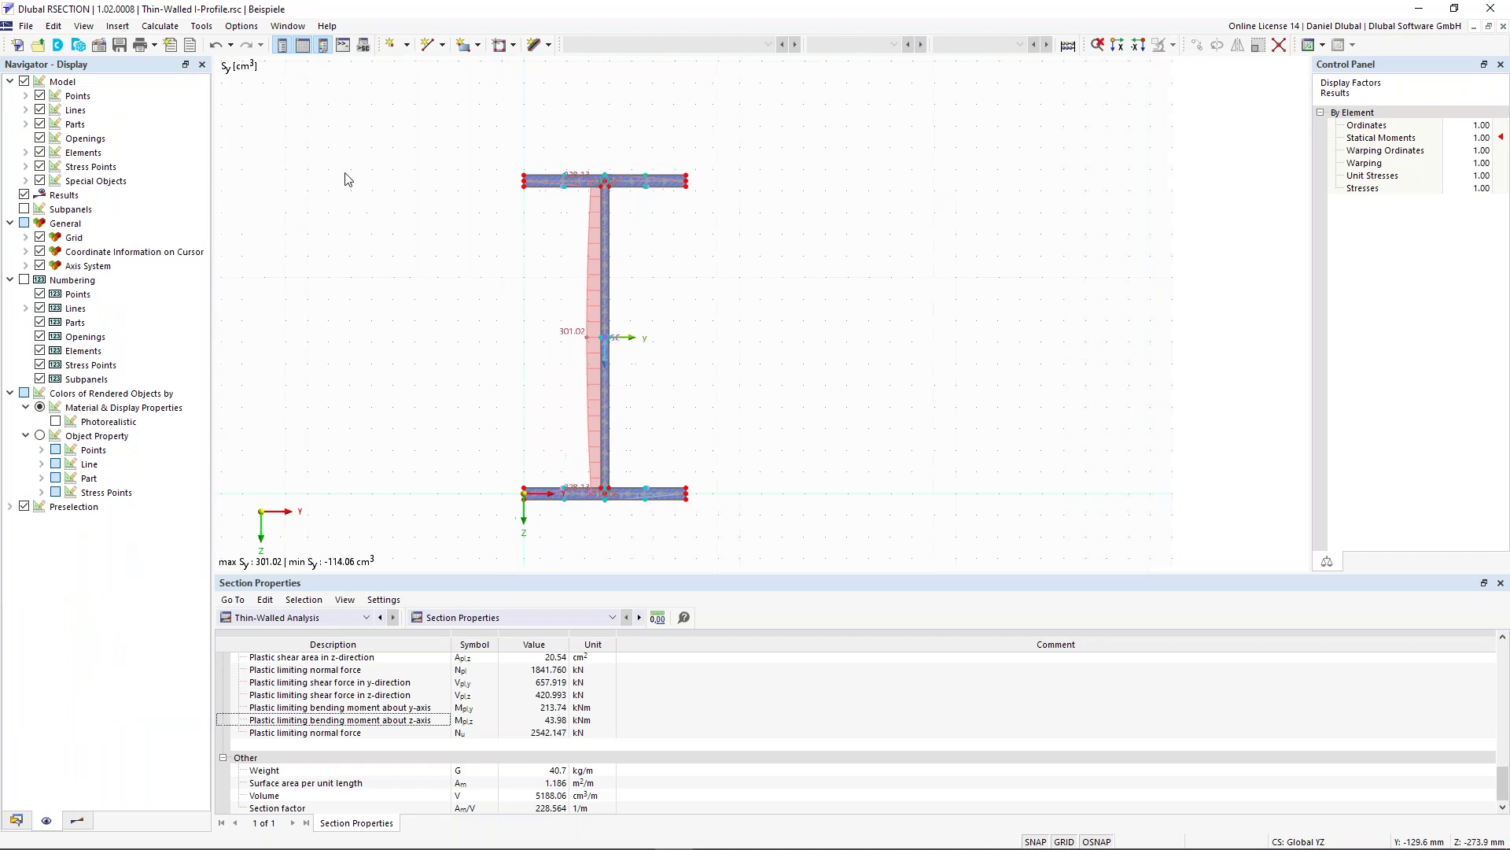
left_click(40, 125)
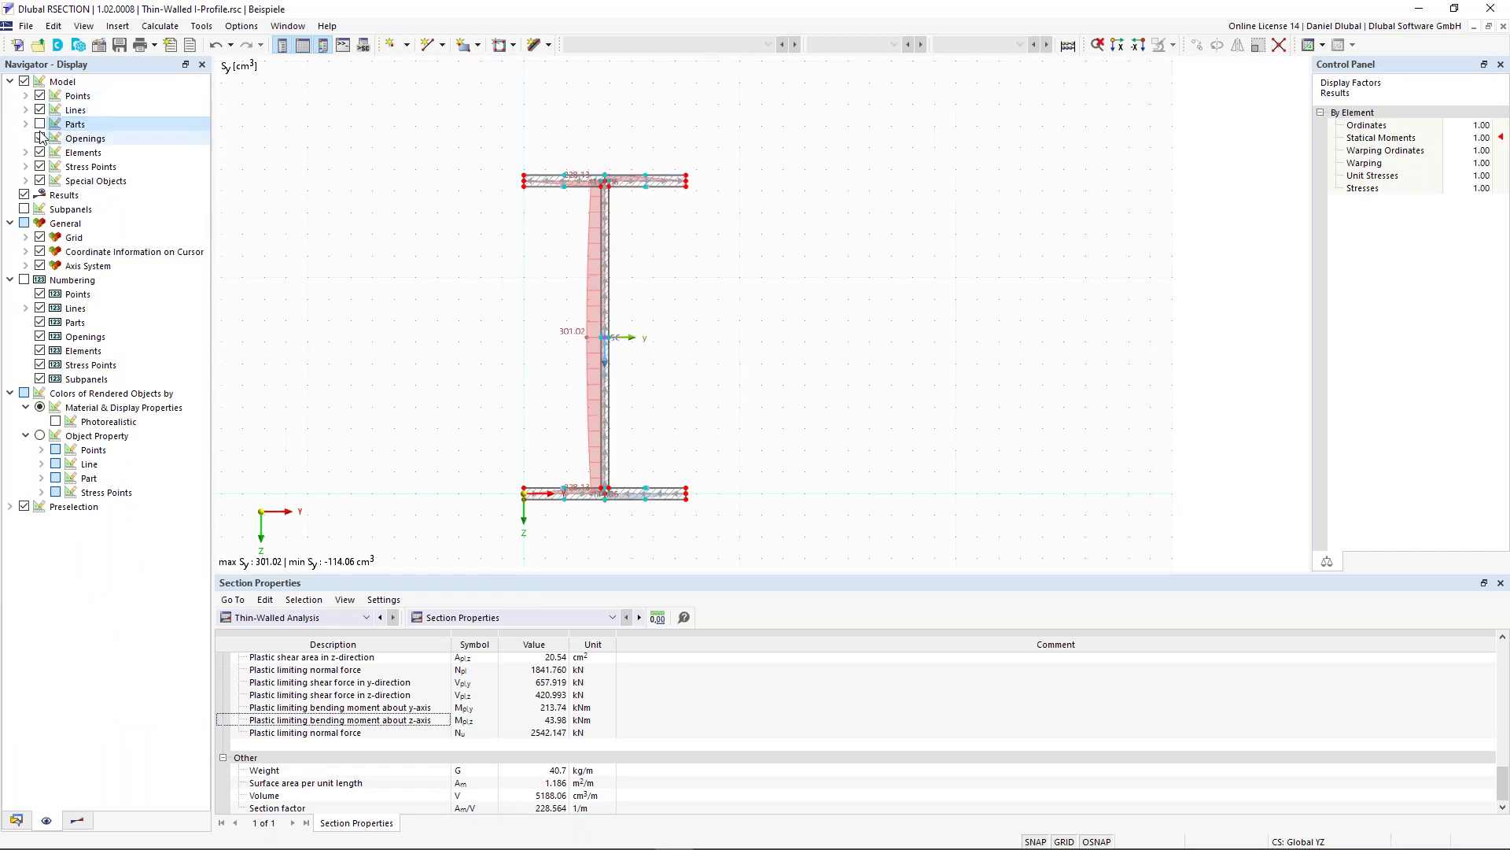
left_click(40, 153)
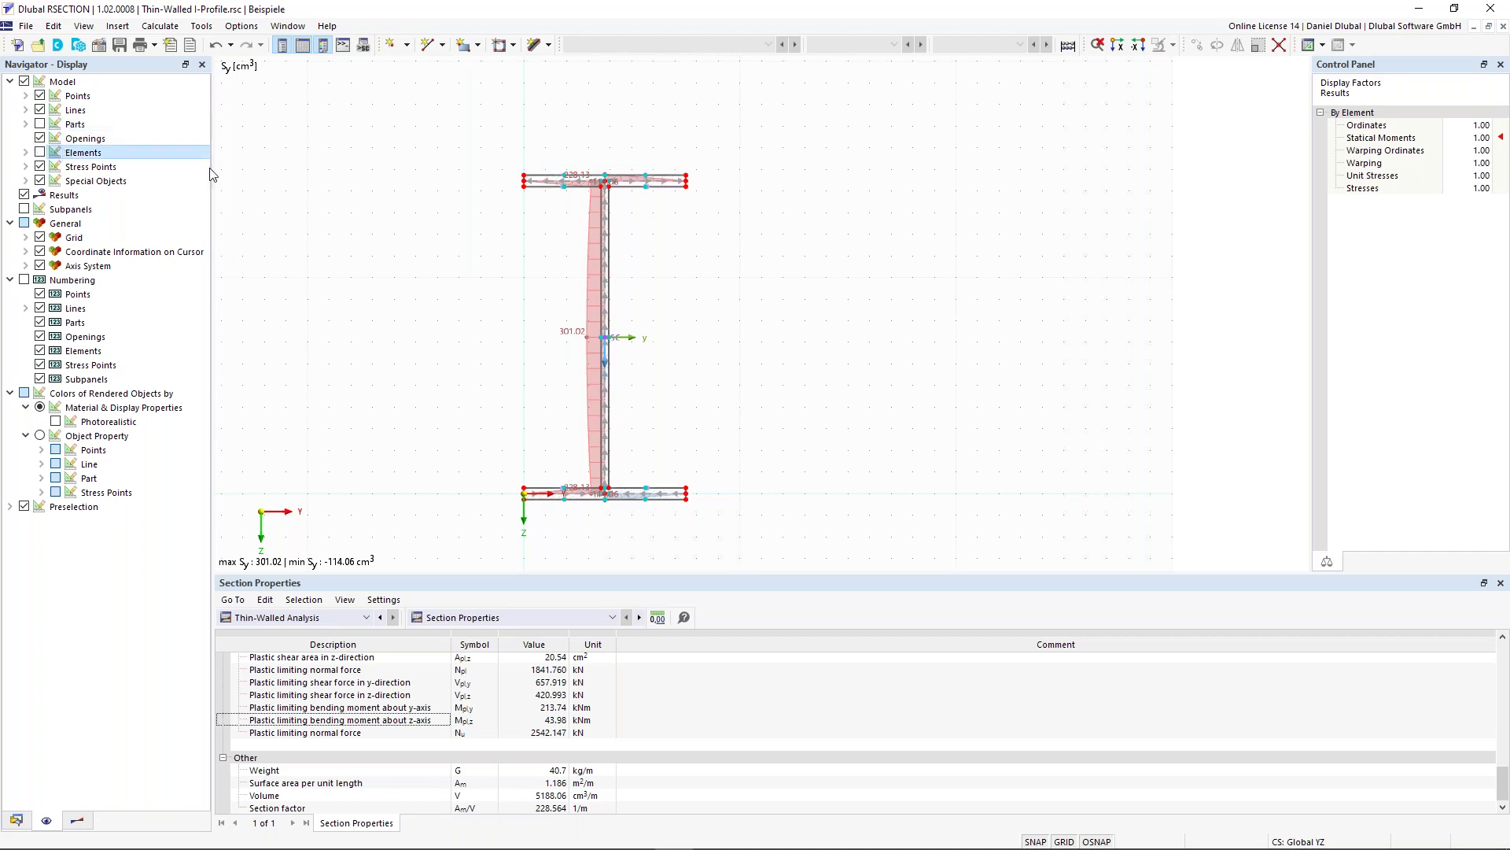
scroll(605, 170, "up", 3)
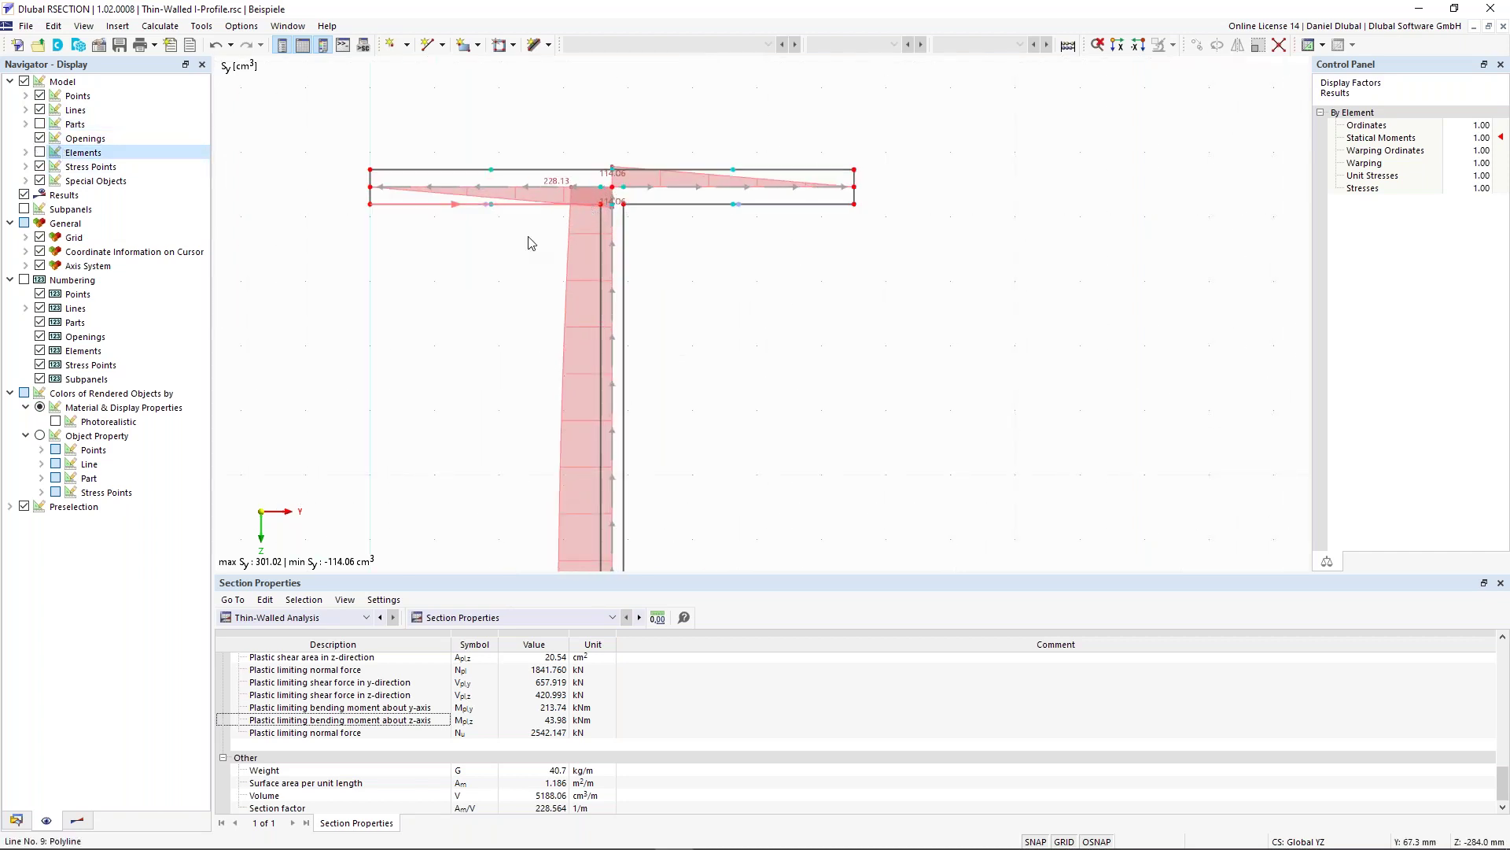
scroll(428, 294, "down", 3)
middle_click_drag(512, 352, 612, 218)
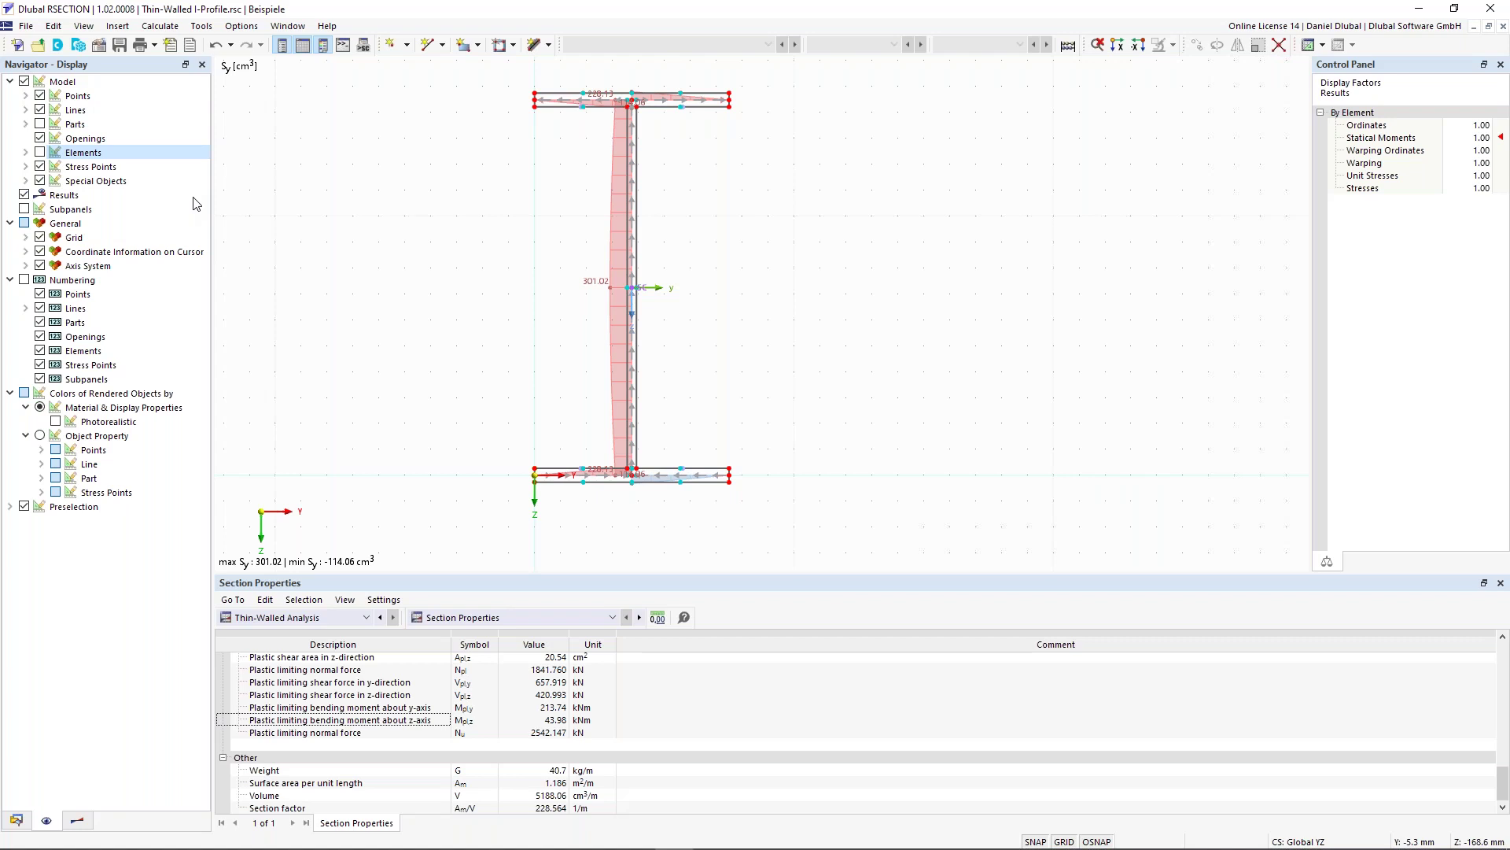
left_click(197, 198)
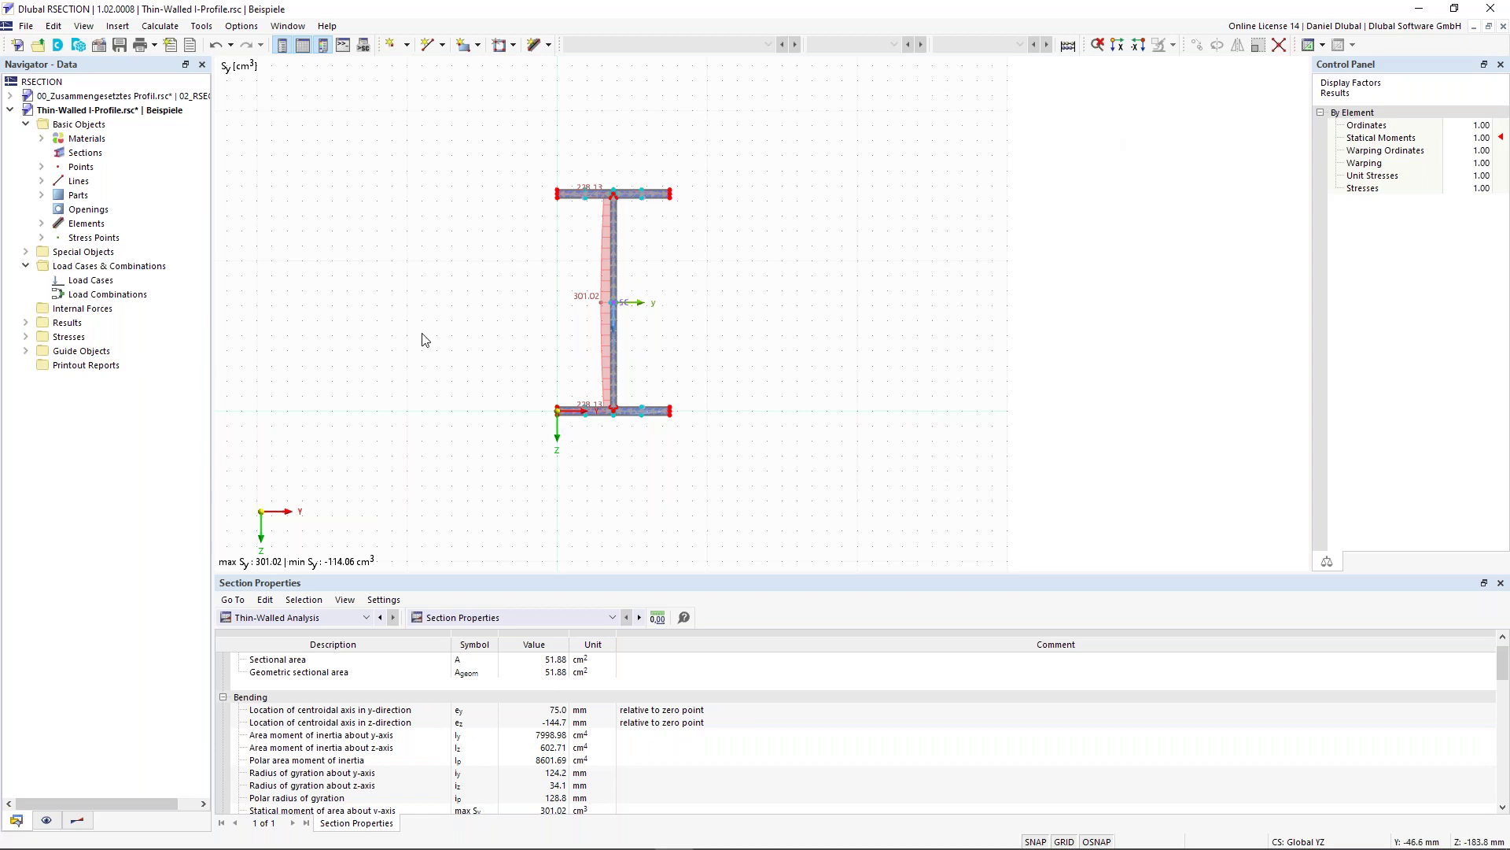
Hide the calculation results so that only the section model is displayed.
left_click(46, 820)
left_click(25, 194)
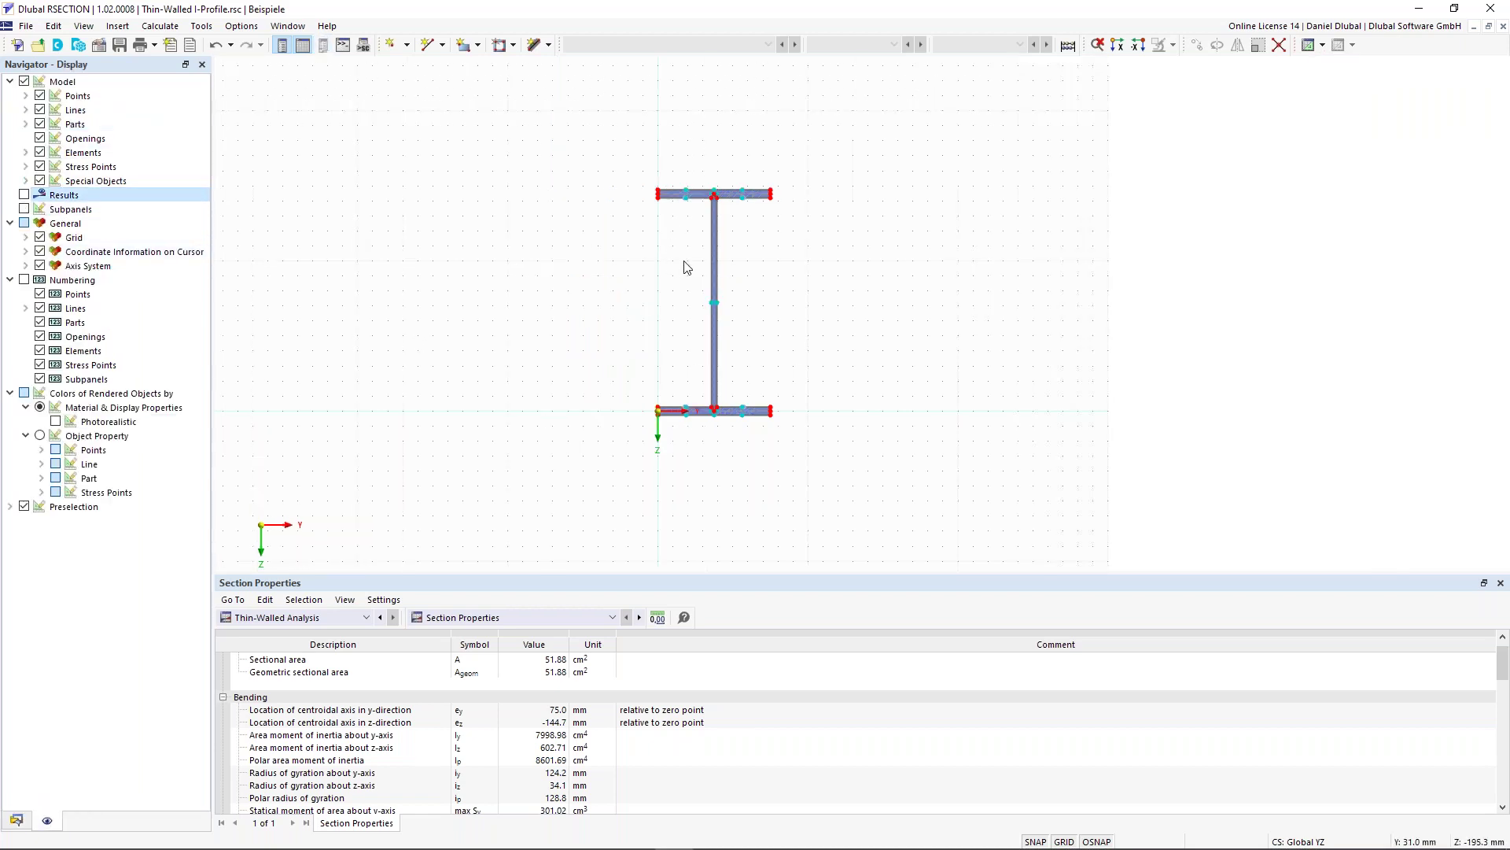
scroll(711, 208, "up", 3)
scroll(681, 210, "up", 2)
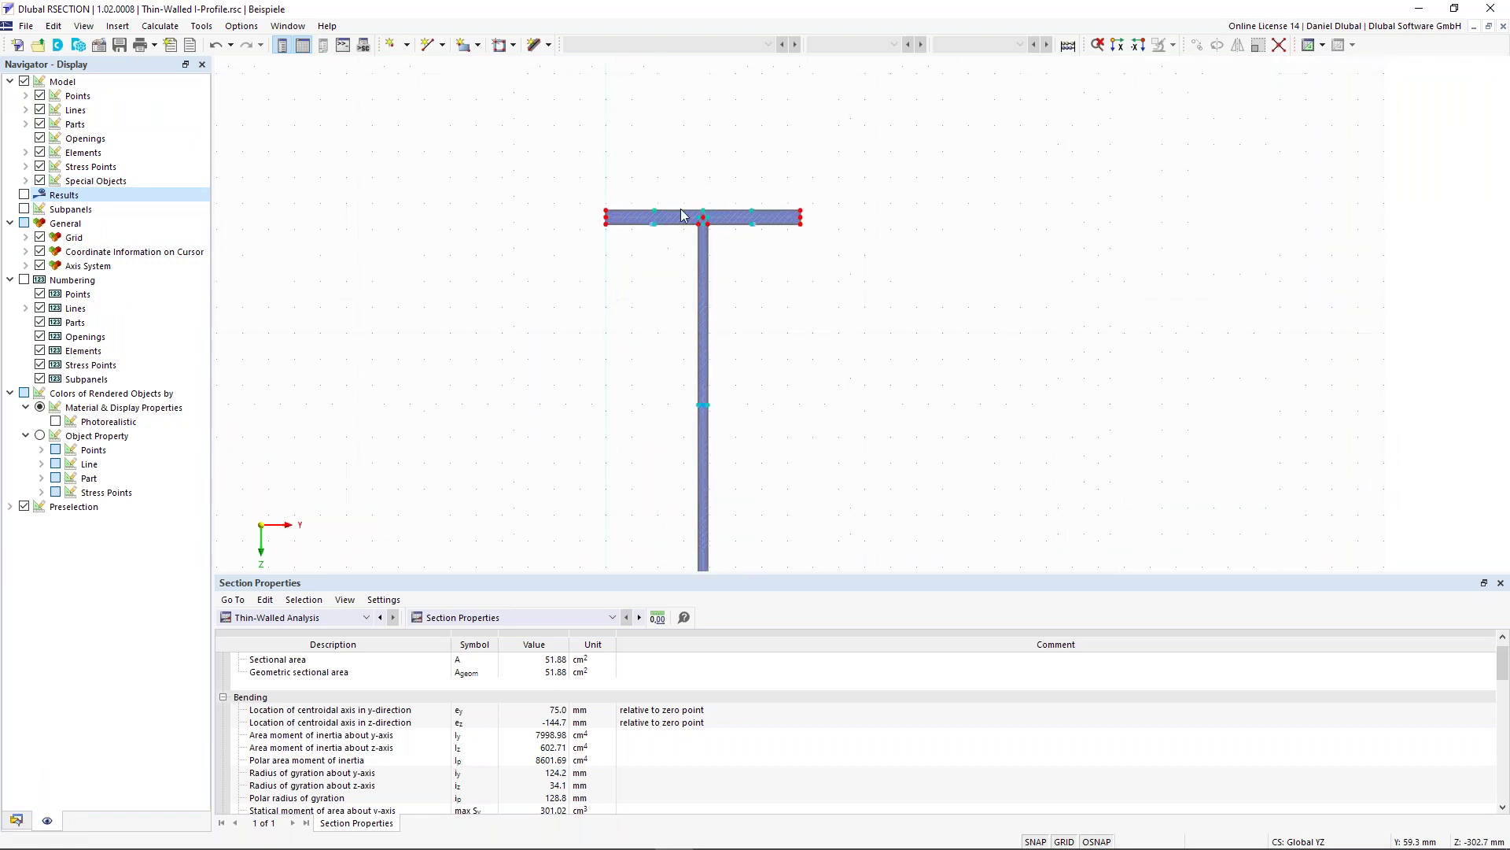
scroll(721, 162, "down", 3)
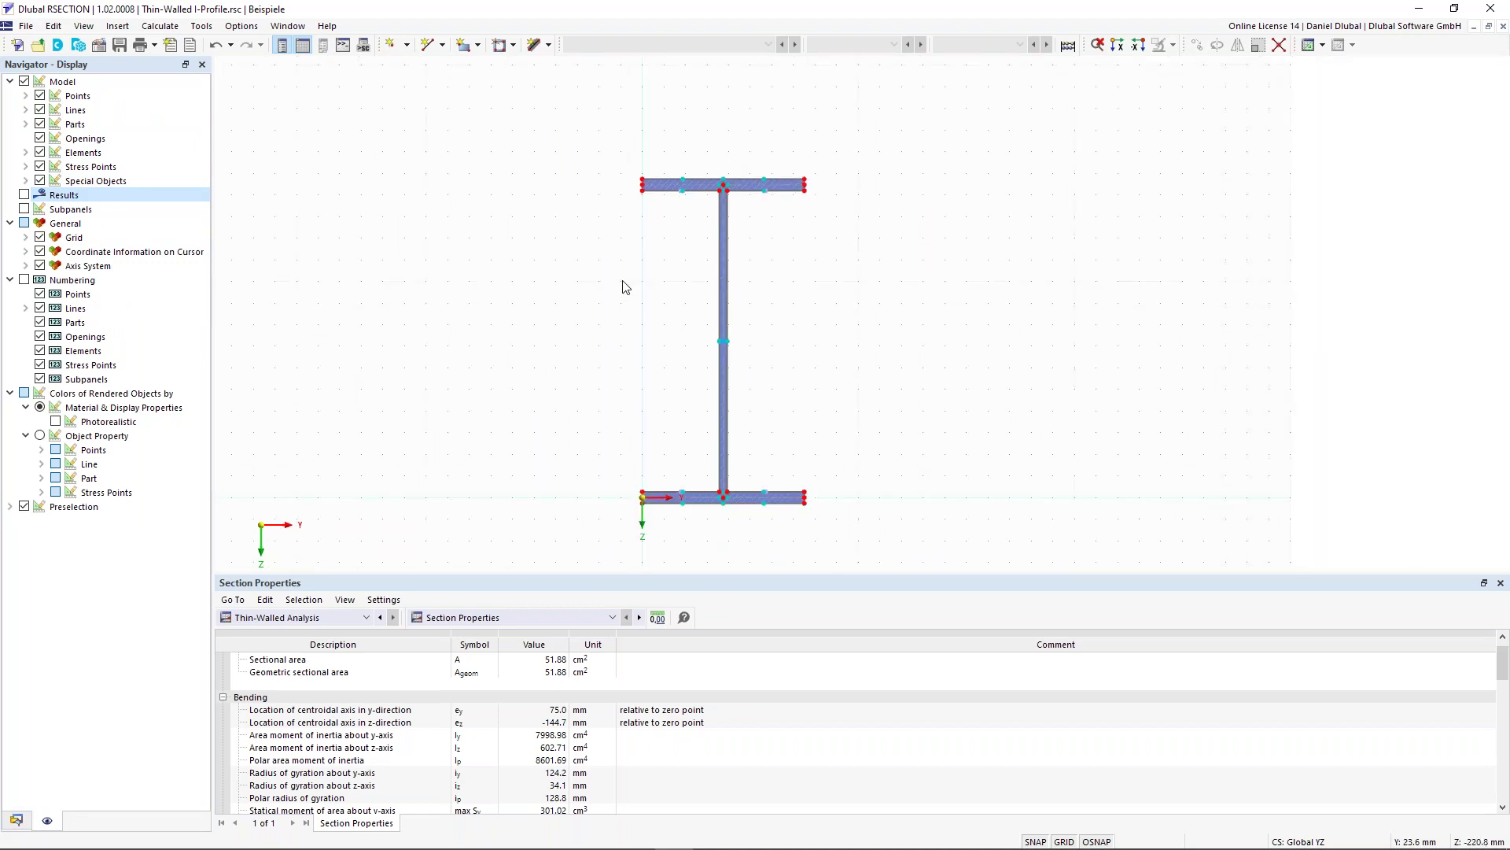
Examine the I-profile's top flange, web and bottom flange, including the flange-to-web junctions.
left_click_drag(872, 305, 574, 116)
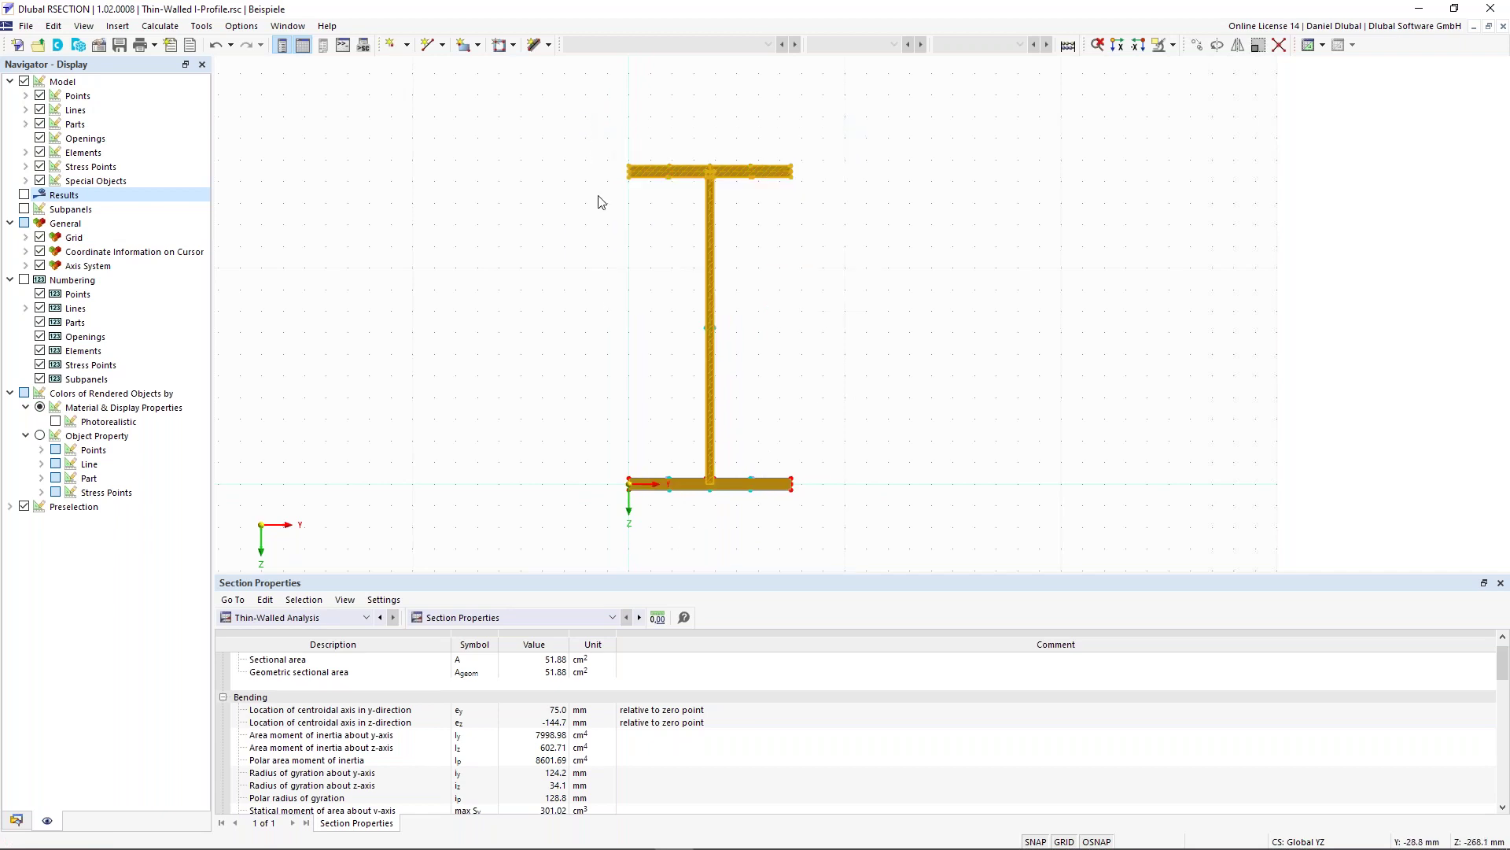
left_click(614, 256)
left_click_drag(804, 234, 603, 128)
left_click(639, 234)
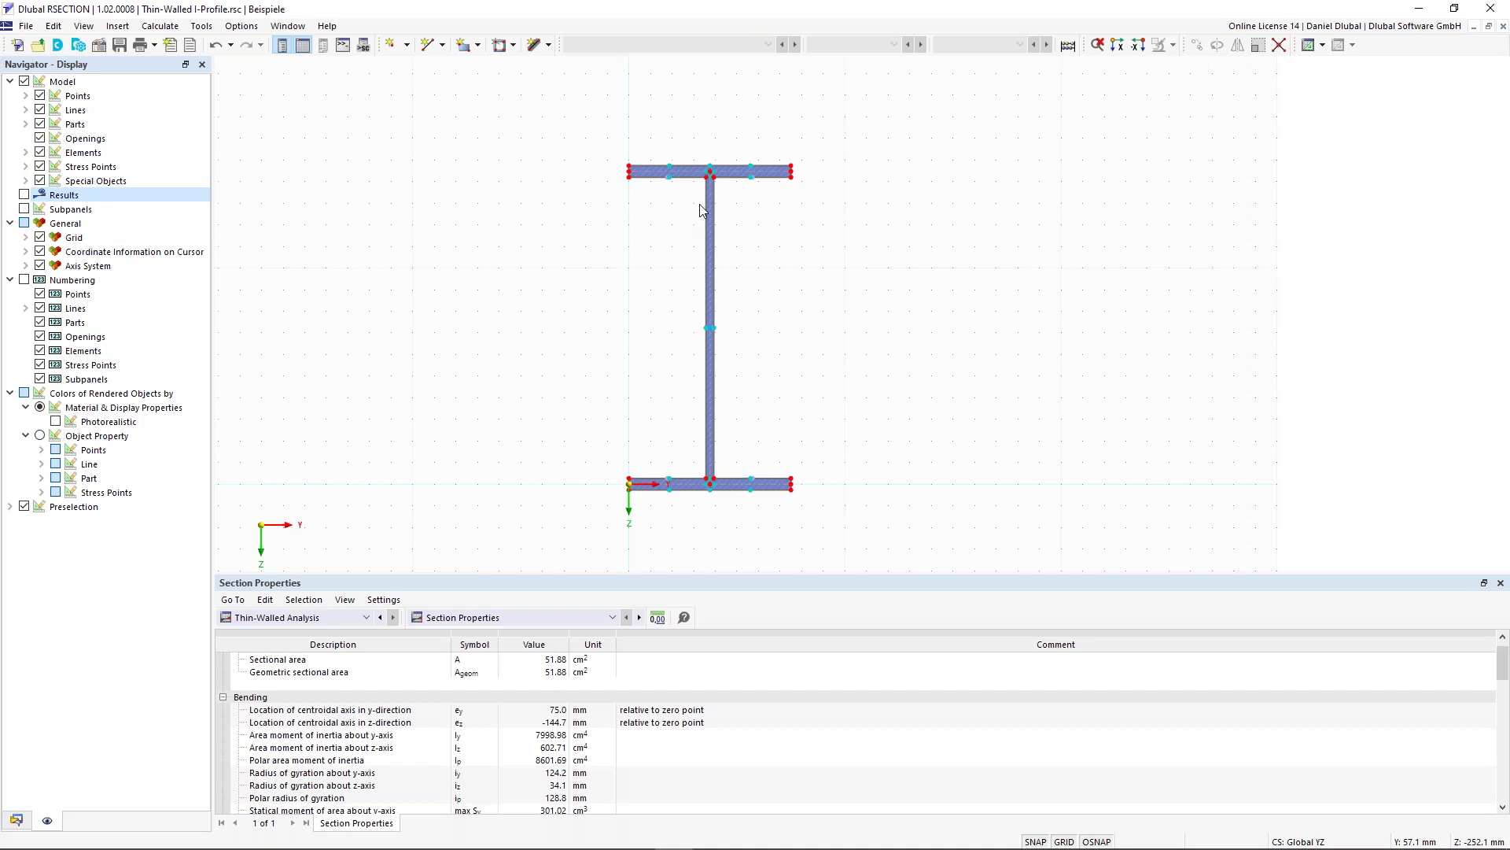
scroll(699, 196, "up", 3)
scroll(684, 188, "down", 1)
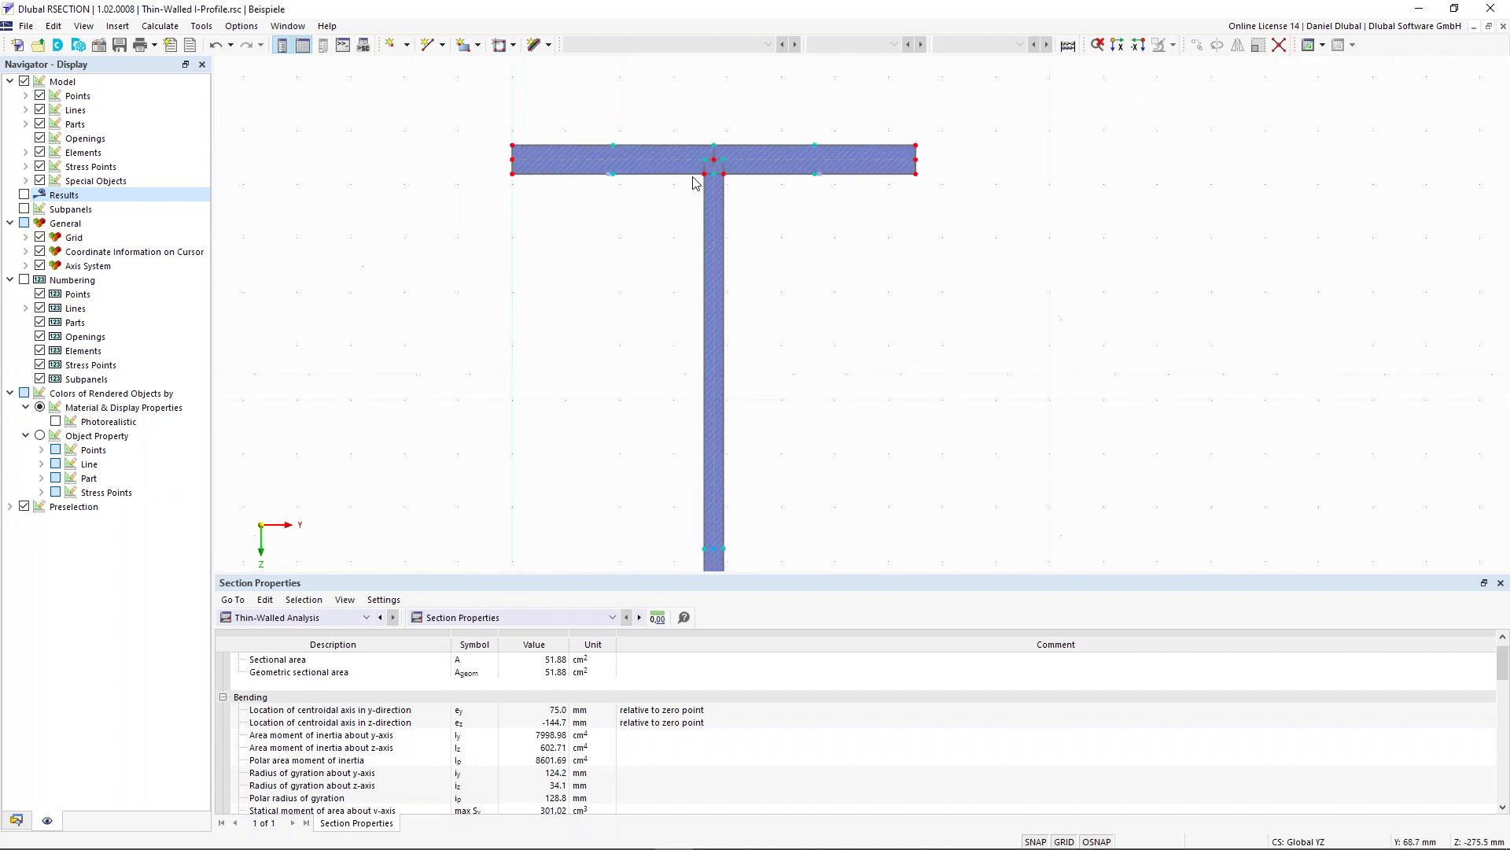
scroll(677, 244, "down", 2)
scroll(603, 350, "down", 2)
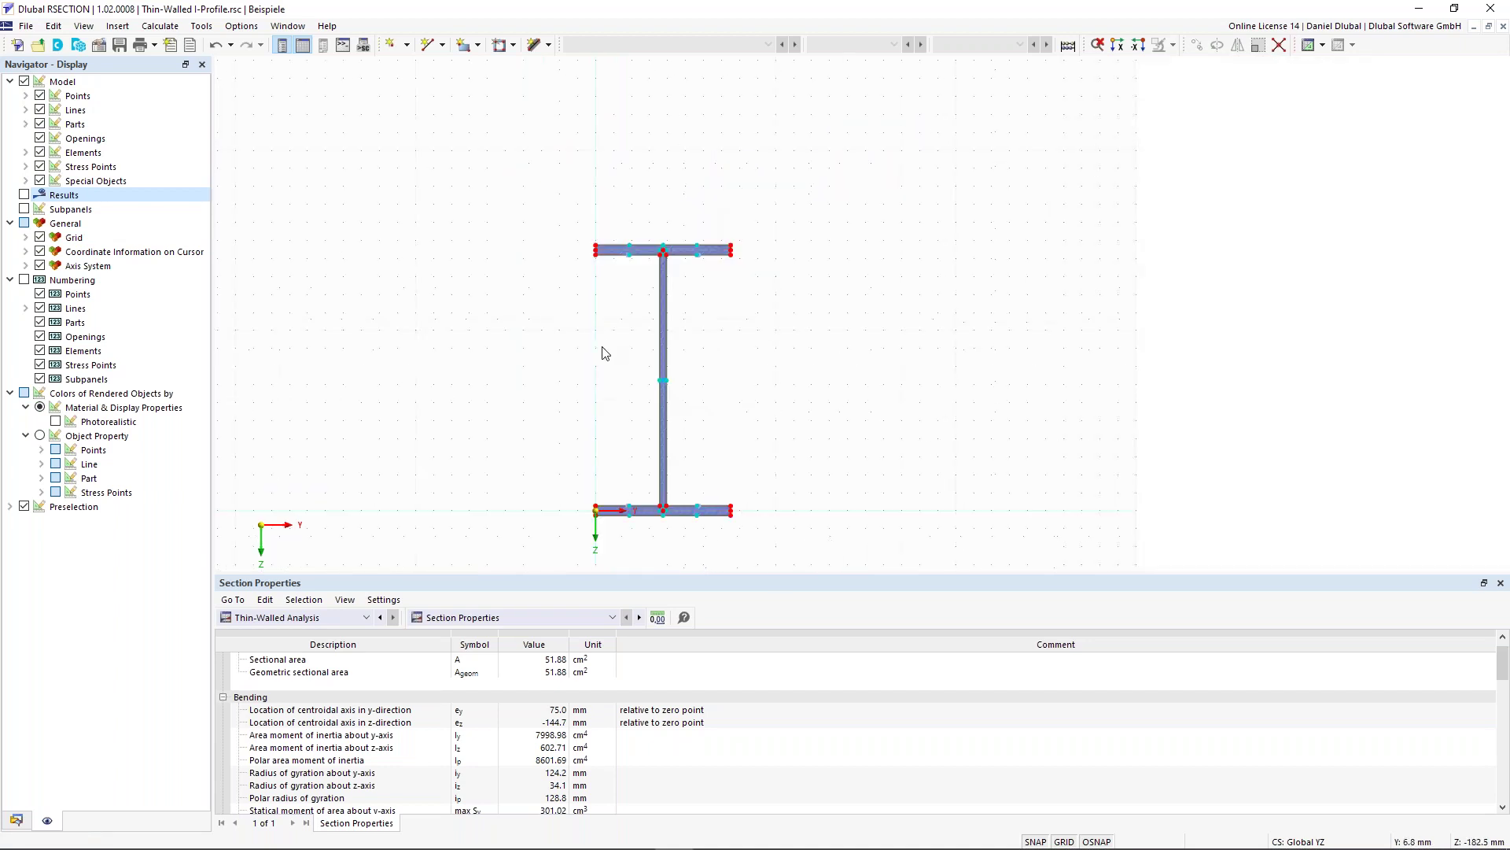
middle_click_drag(572, 476, 560, 392)
scroll(639, 476, "up", 2)
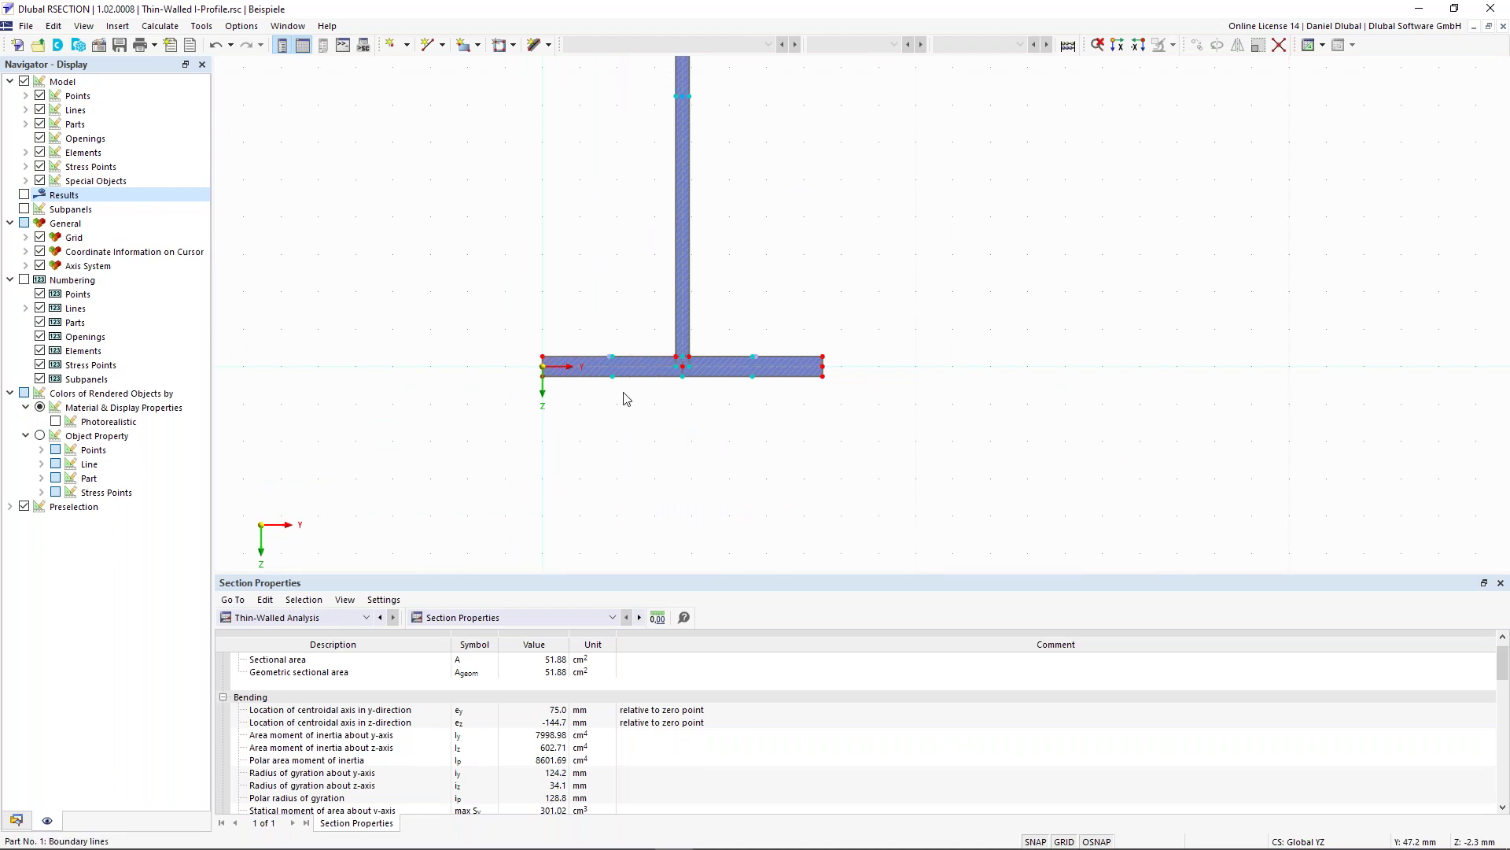
middle_click_drag(627, 399, 627, 430)
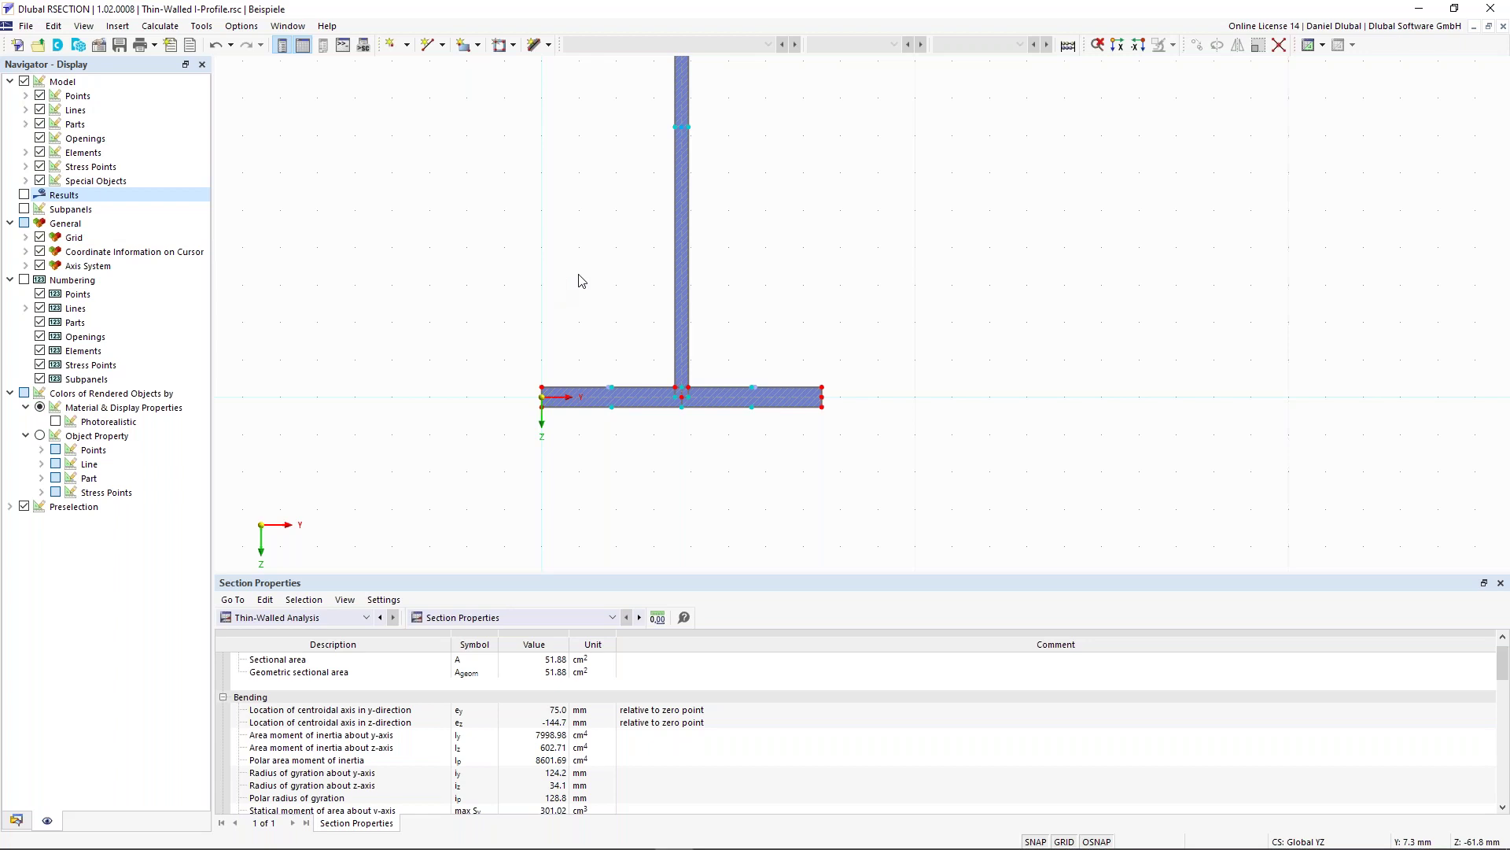
middle_click(580, 283)
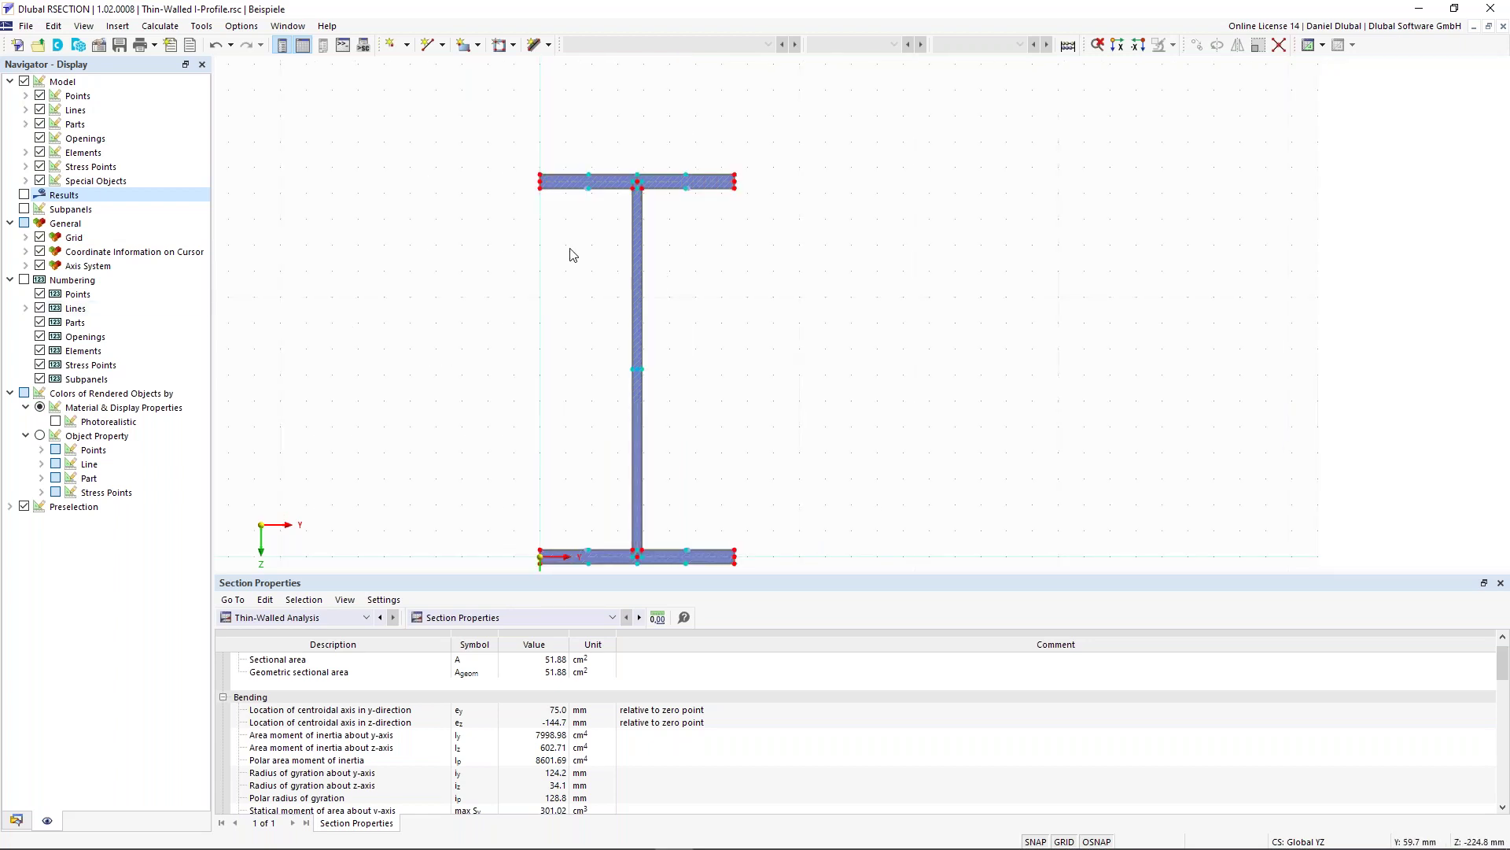
middle_click_drag(522, 257, 569, 259)
scroll(634, 209, "down", 2)
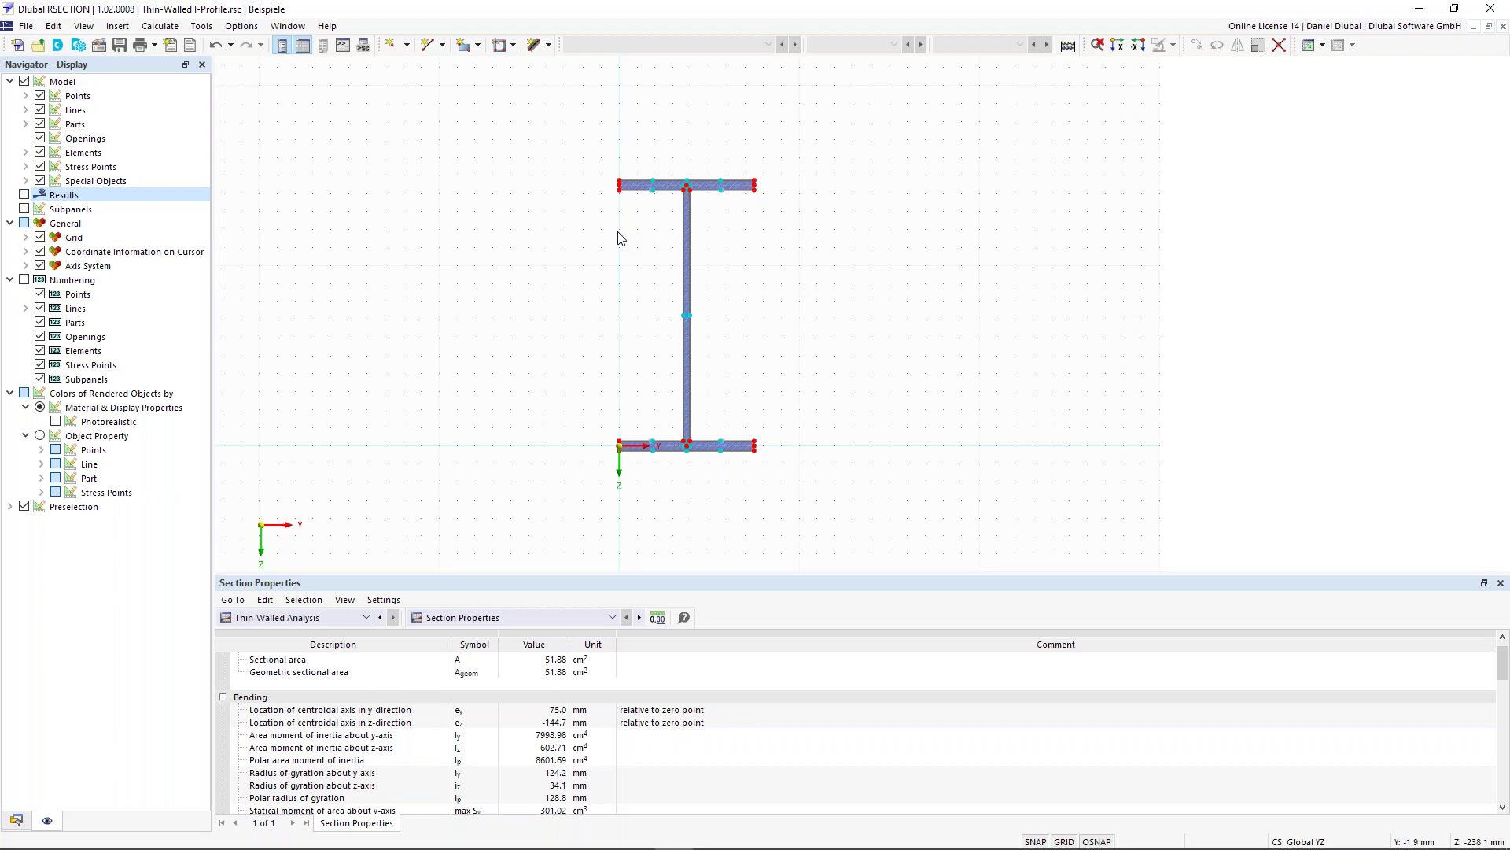
scroll(606, 233, "up", 1)
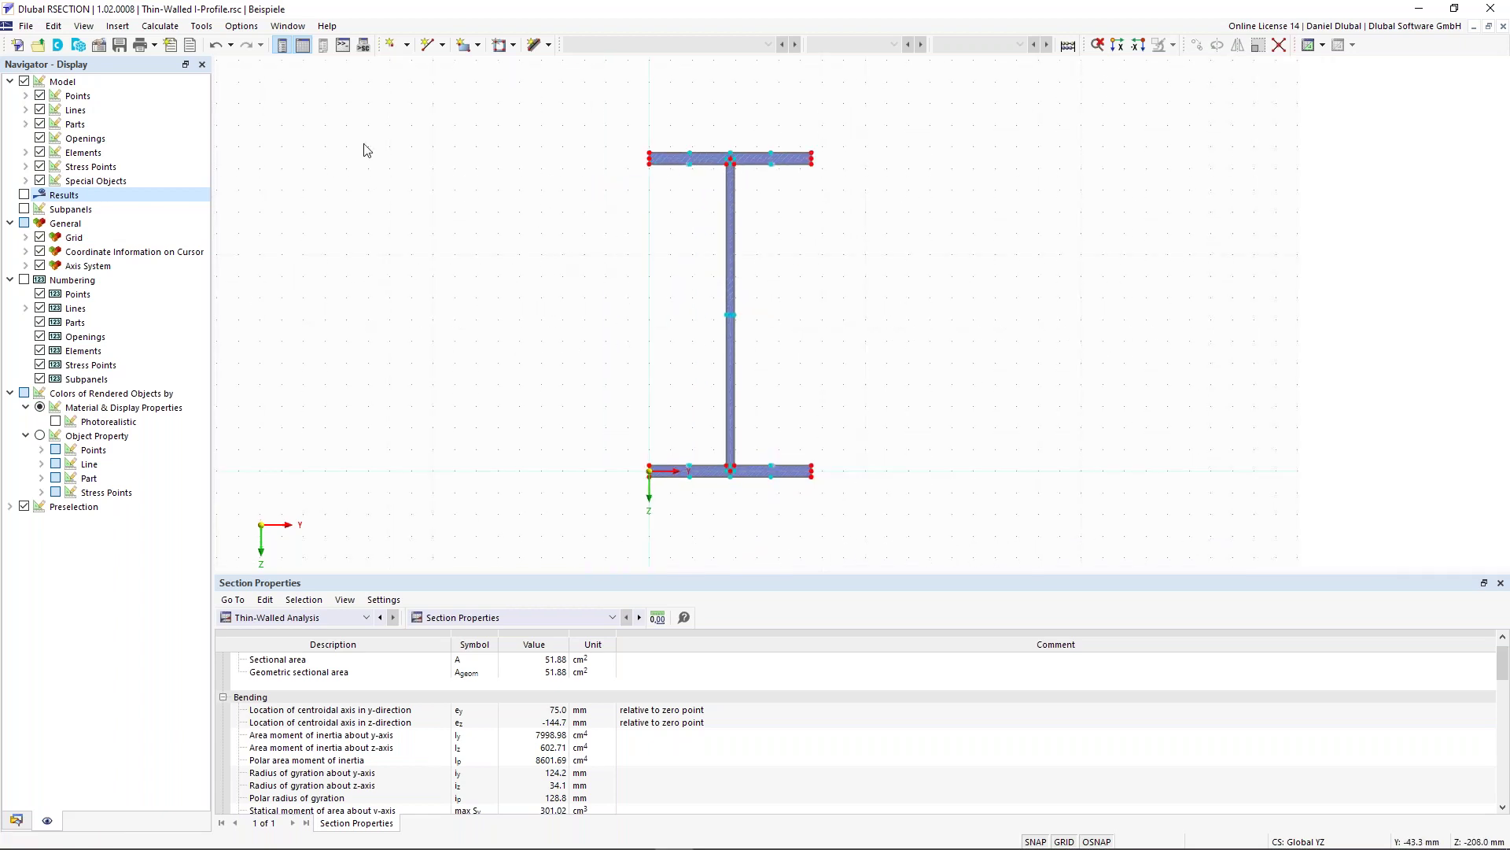
Enable the Effective / Steel / Aluminum section option in the model's base data with standard EN 1993-1-1 and EN 1993-1-5.
left_click(100, 46)
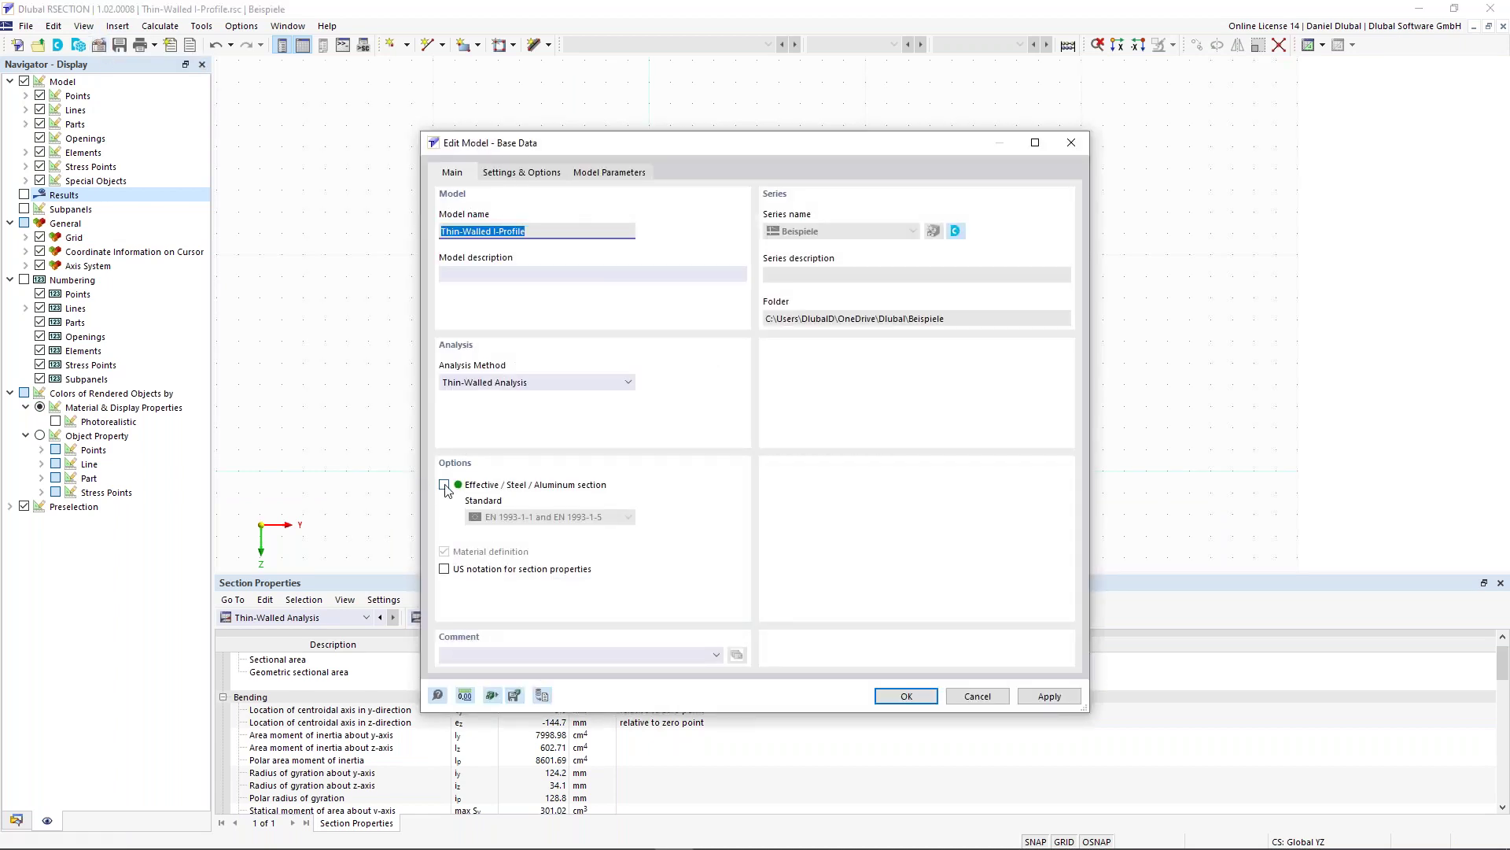
left_click(444, 486)
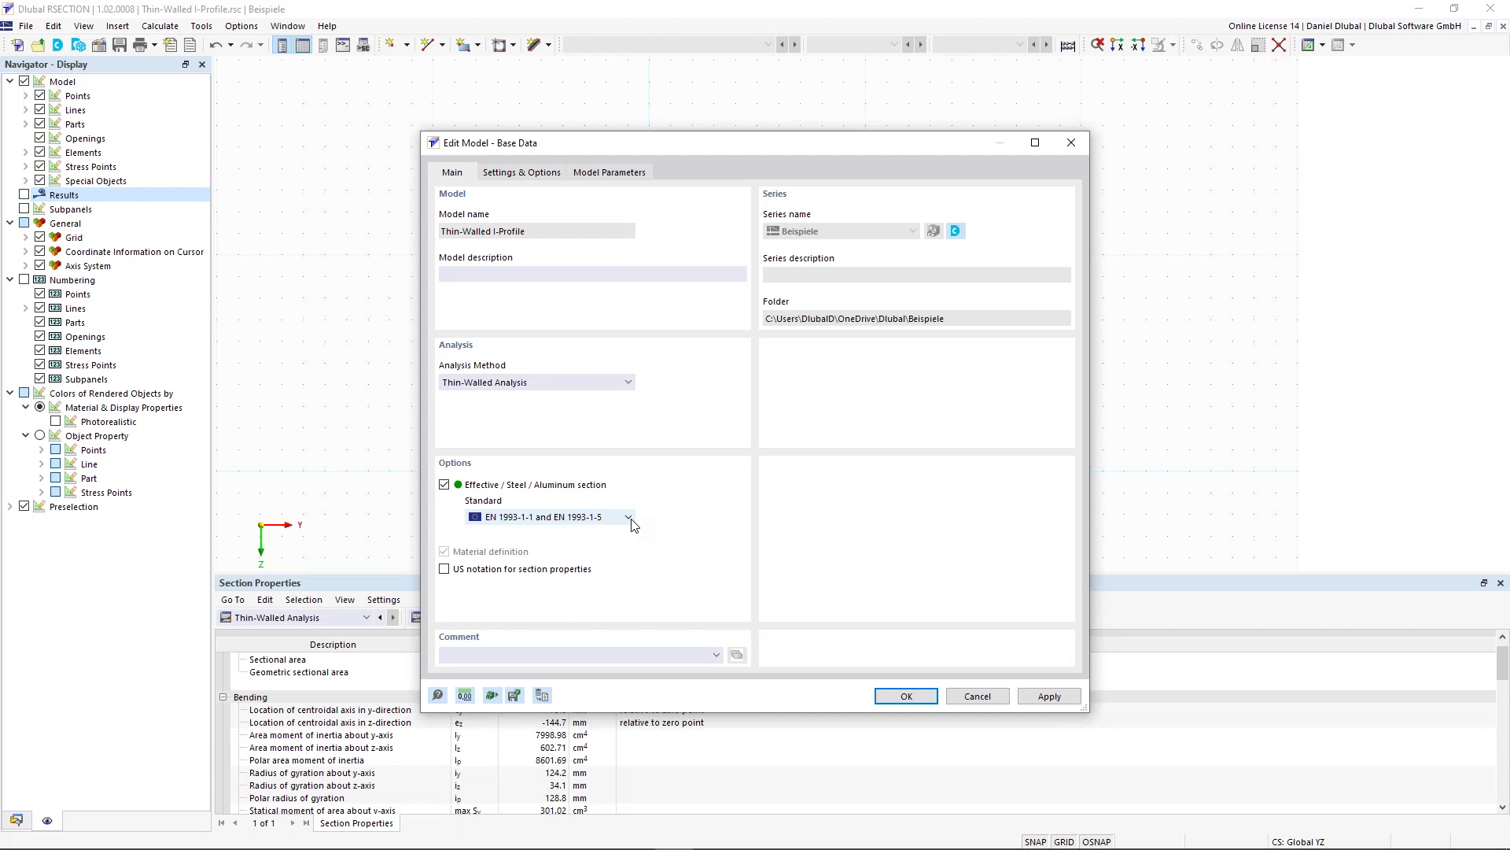
left_click_drag(582, 146, 528, 111)
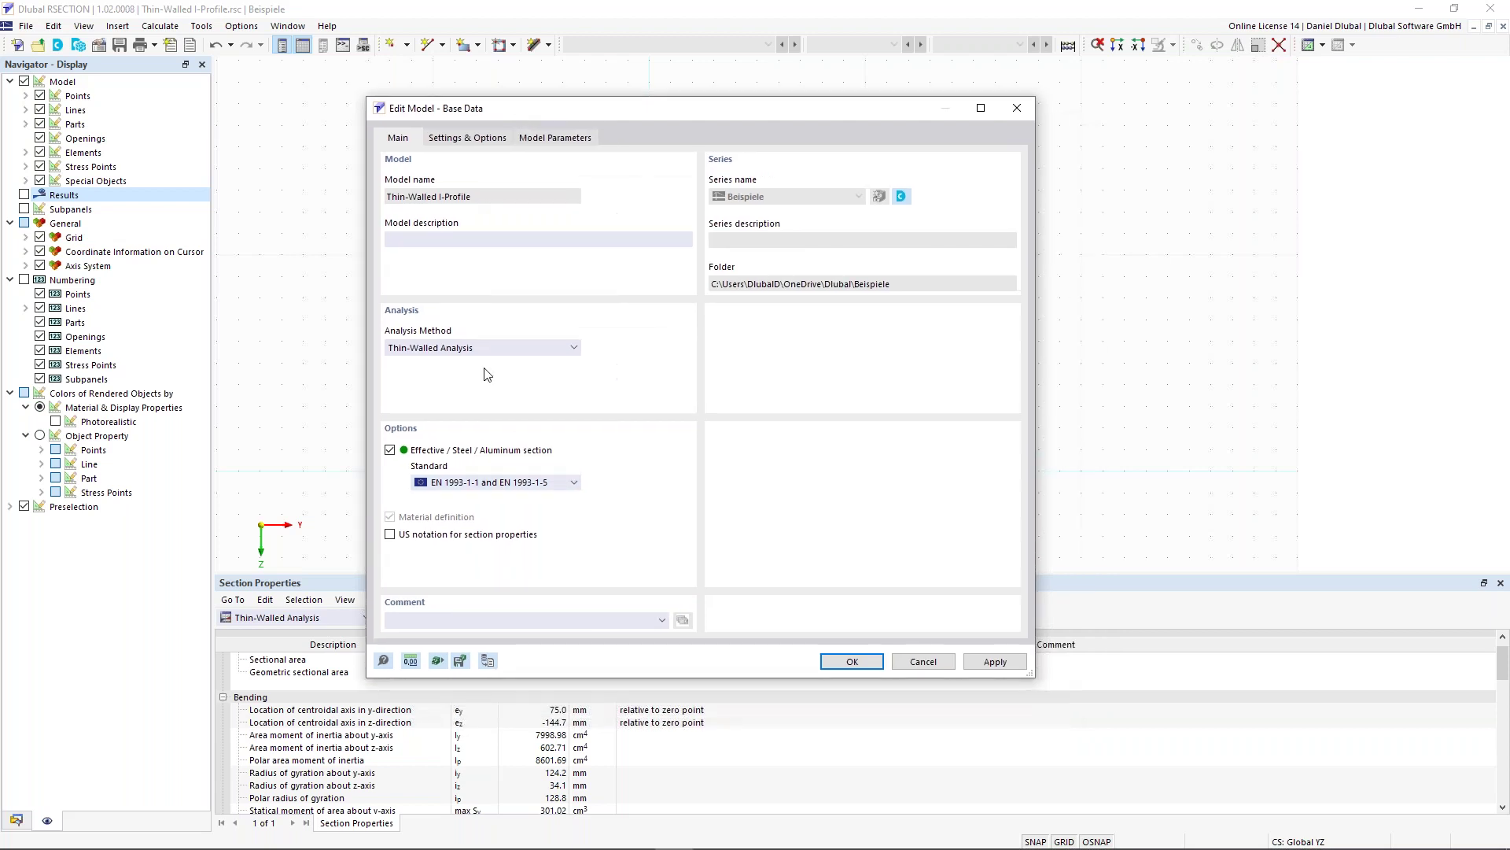
left_click(851, 662)
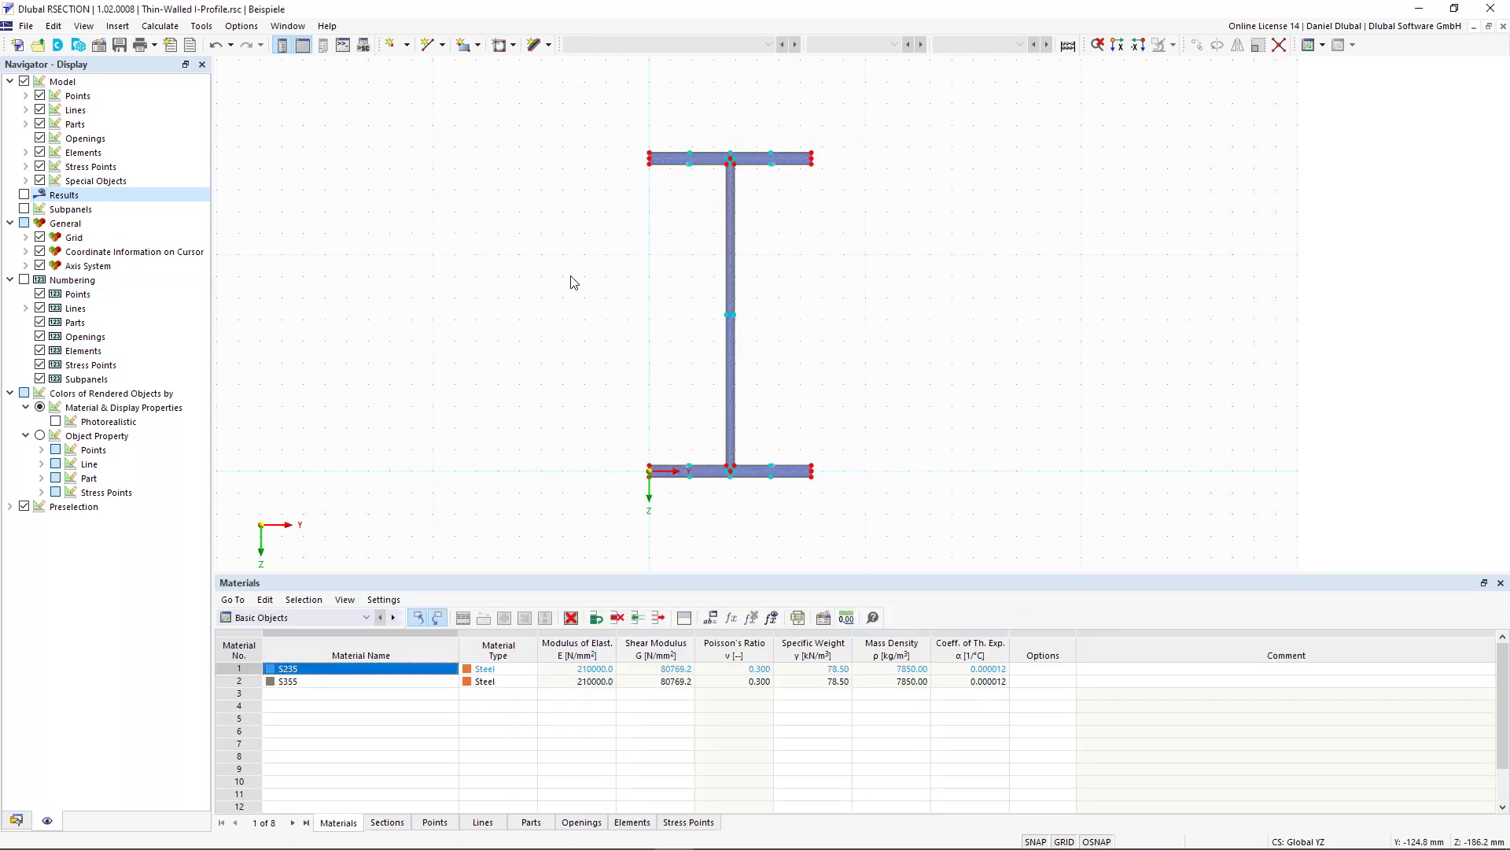
Display the subpanels on the section and inspect them around the top flange-to-web junction.
middle_click_drag(527, 272, 505, 280)
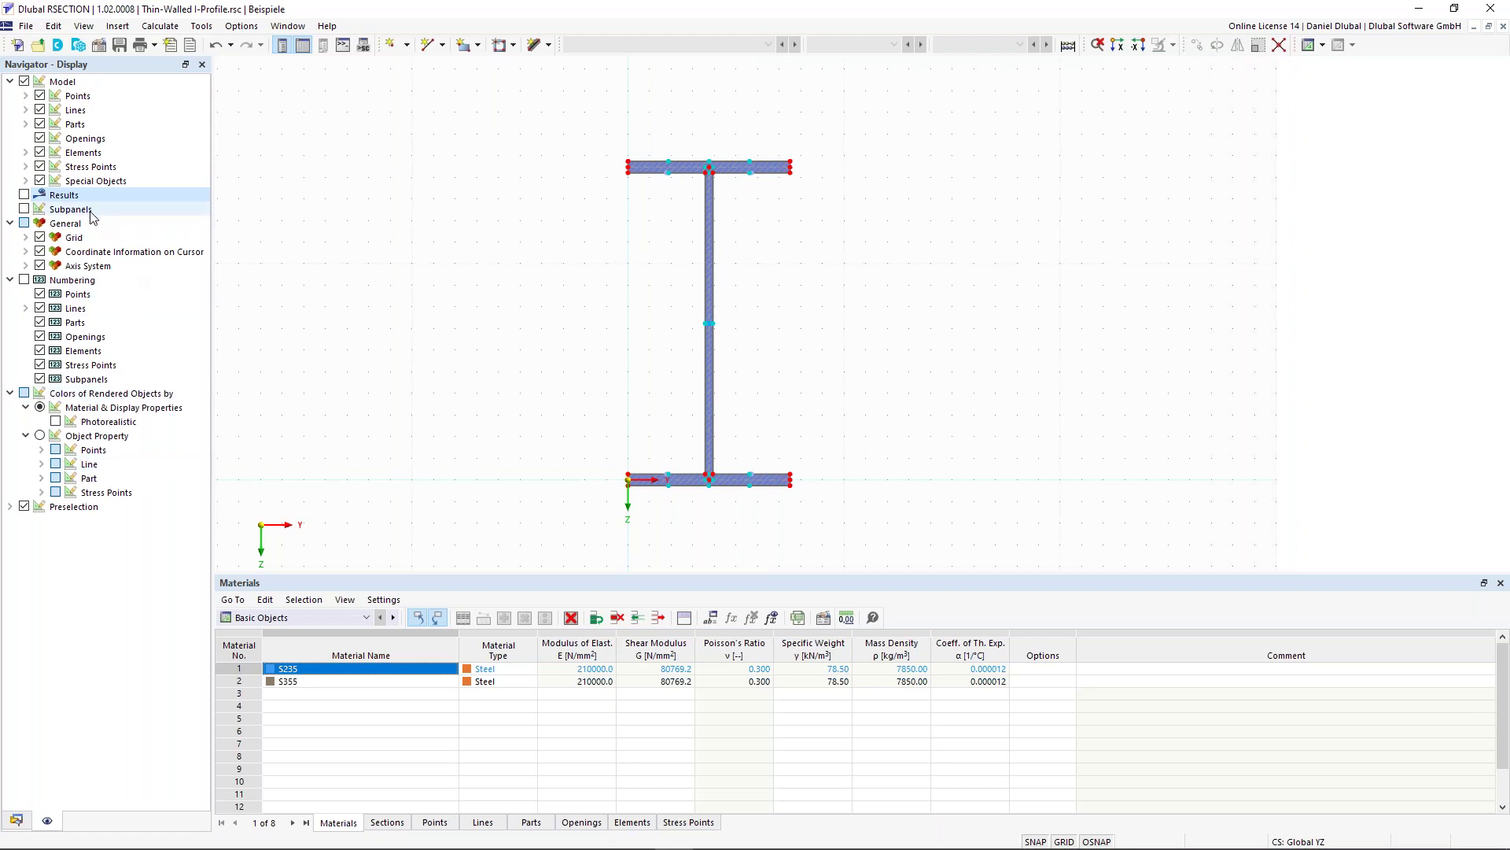
left_click(24, 210)
scroll(739, 138, "up", 5)
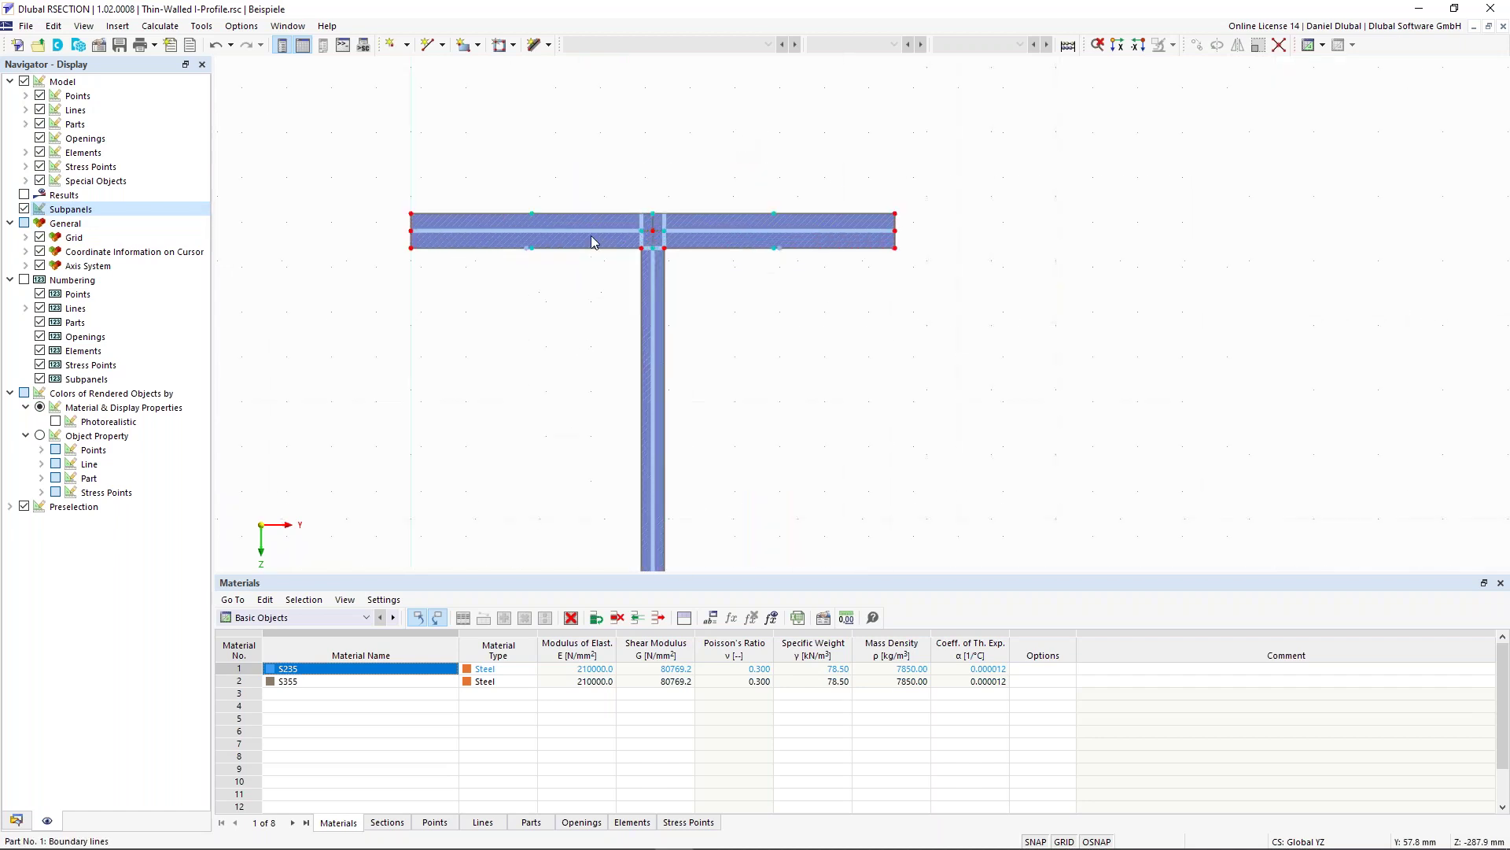
scroll(584, 225, "up", 2)
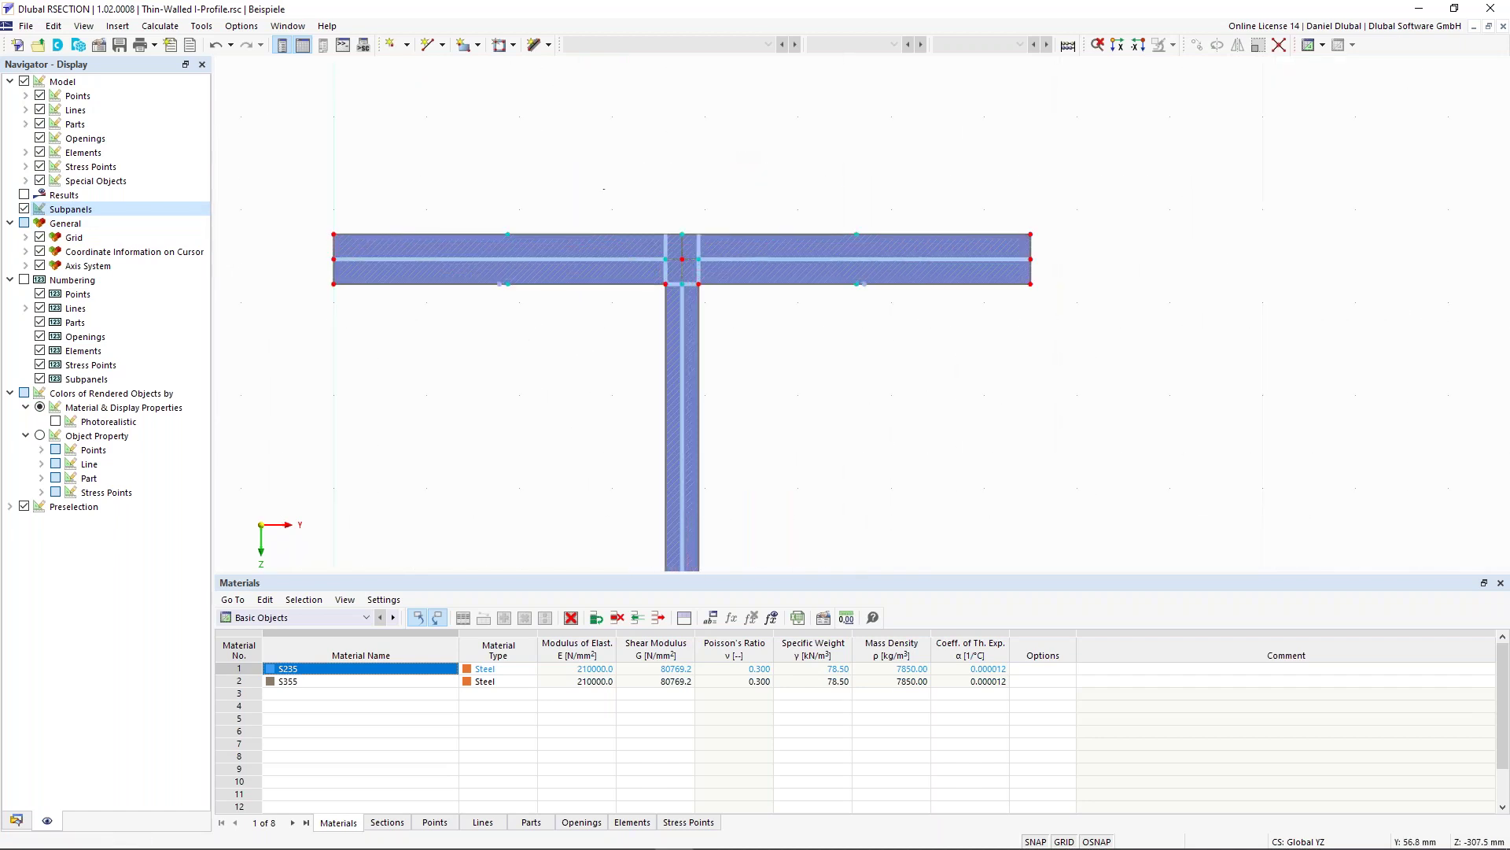
middle_click_drag(622, 203, 648, 233)
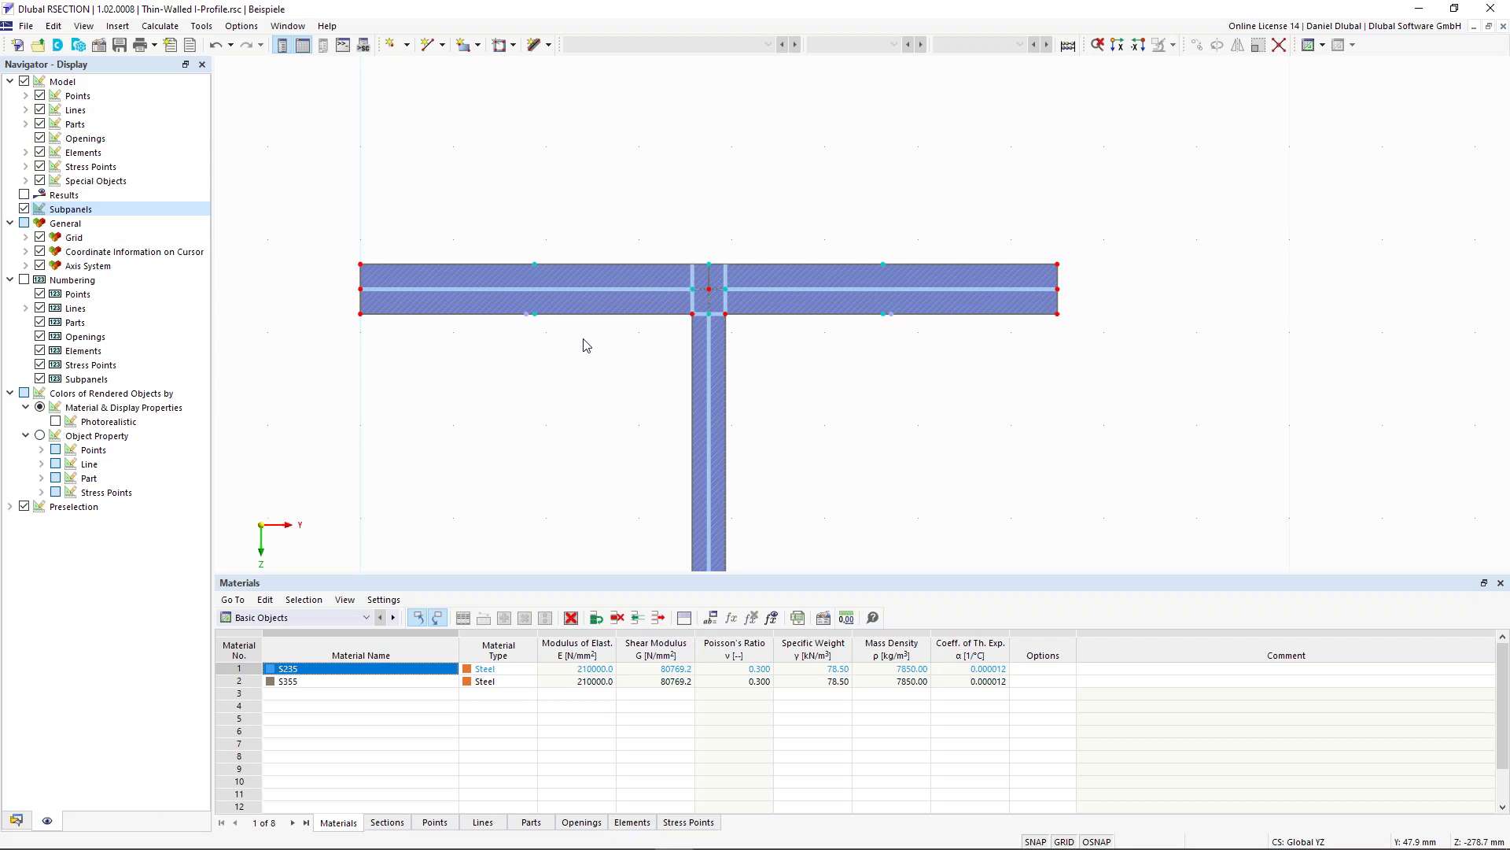
scroll(638, 281, "down", 2)
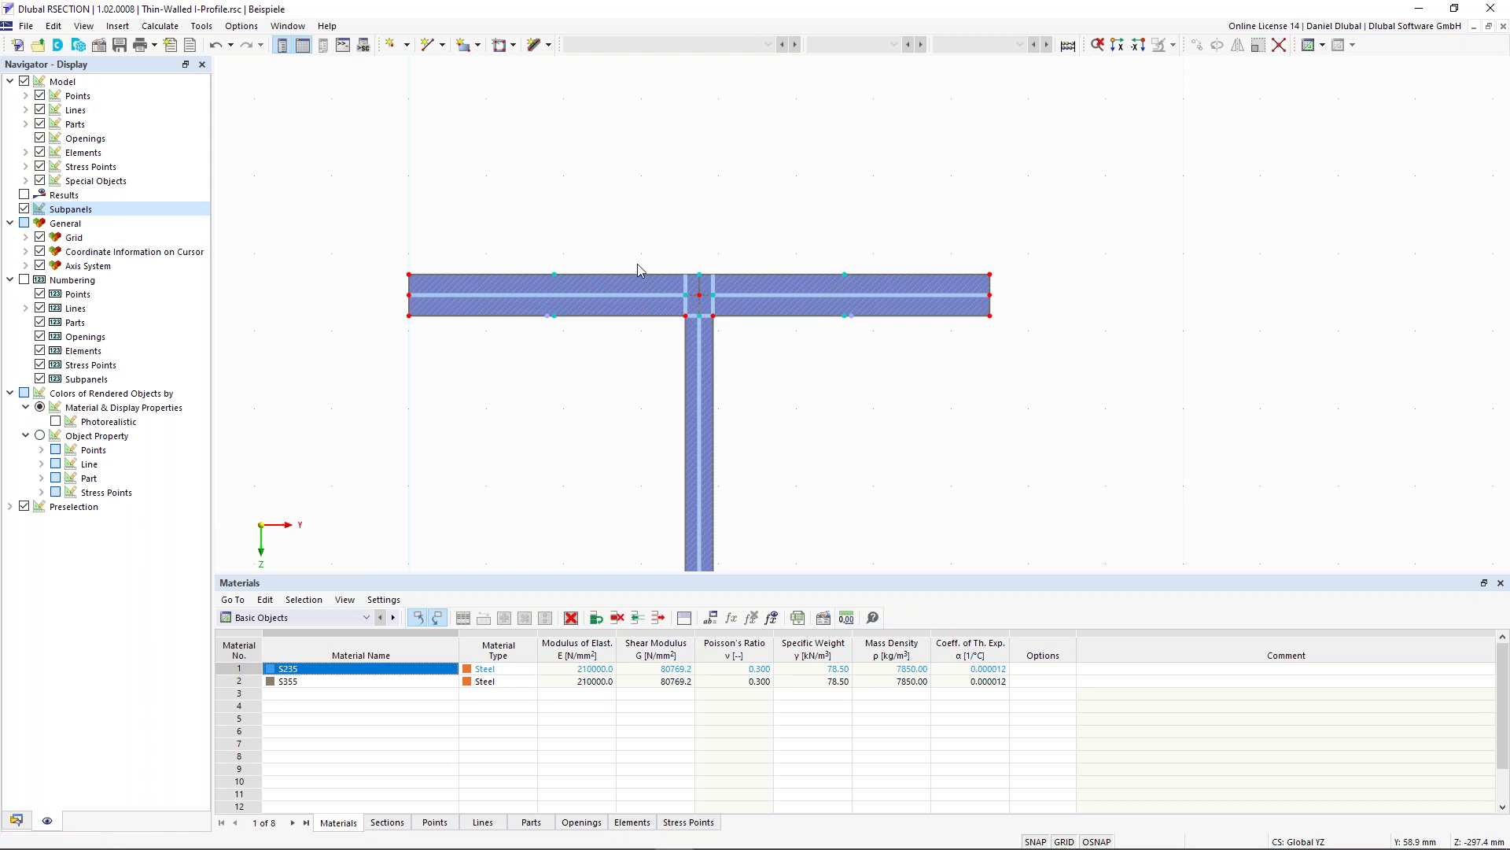
scroll(635, 306, "down", 3)
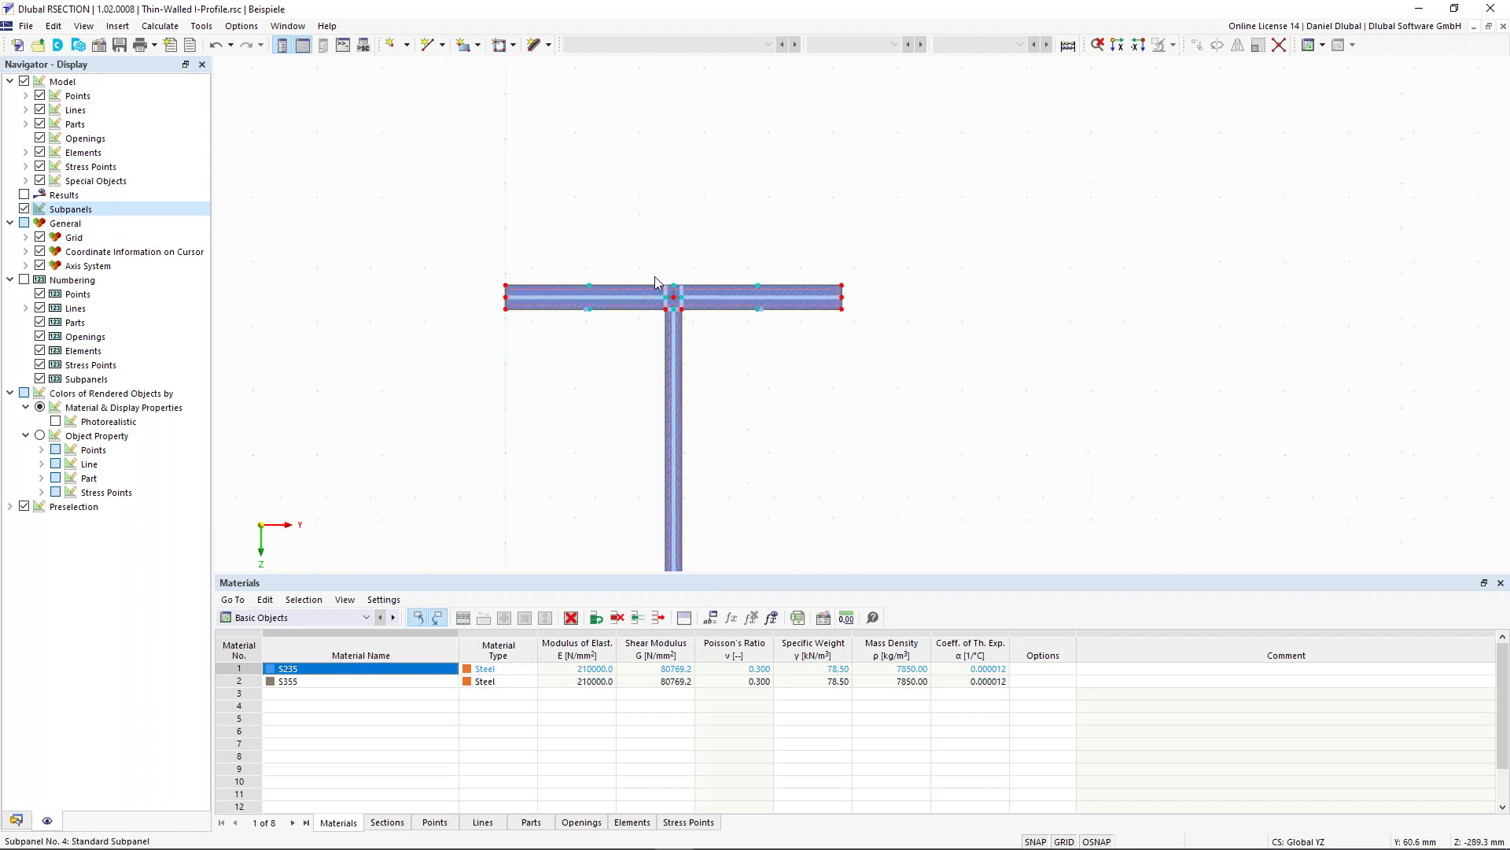
scroll(610, 236, "up", 2)
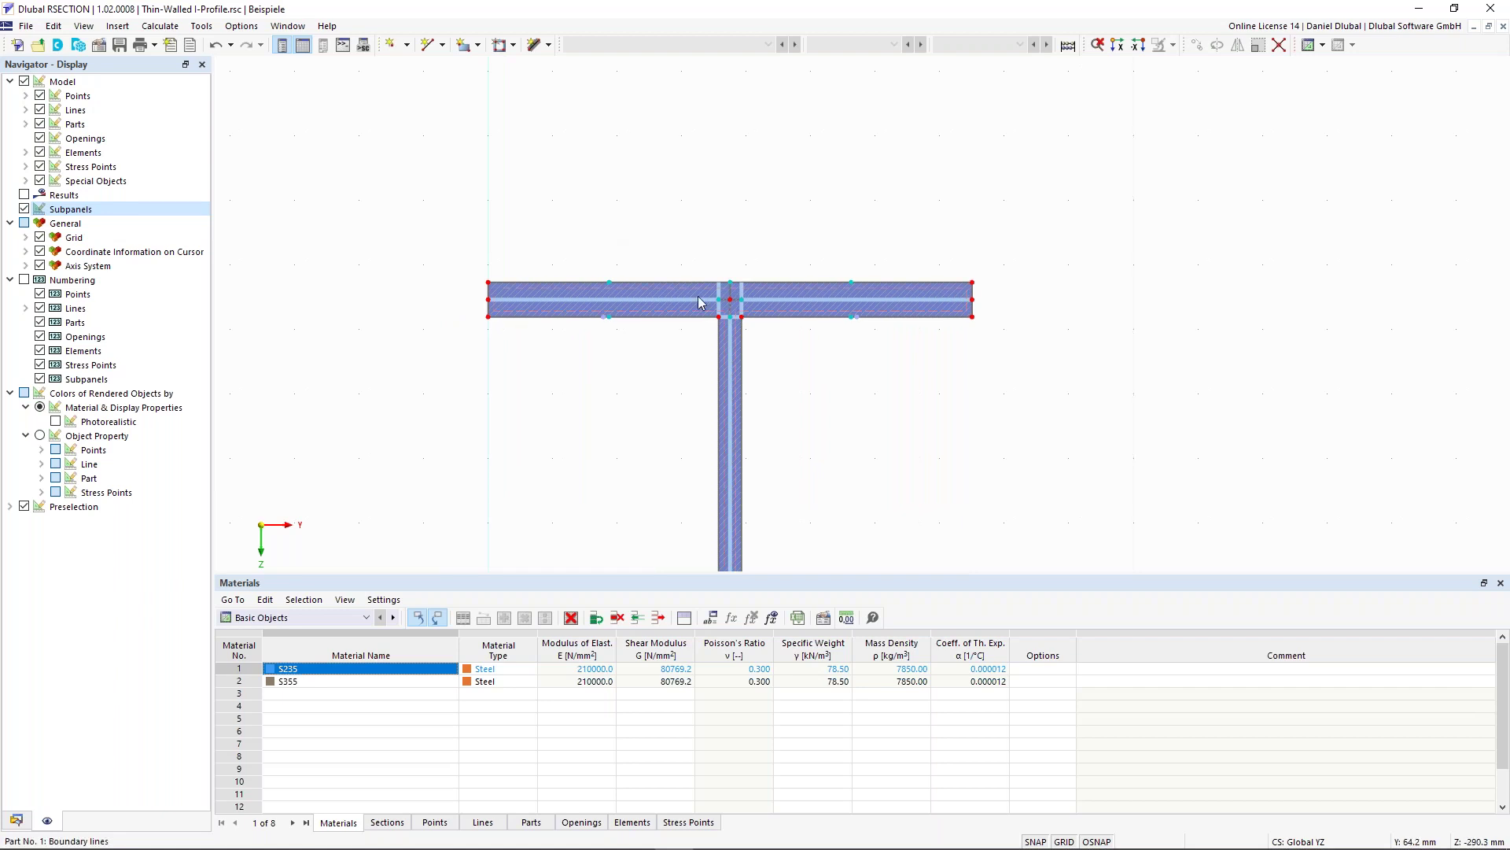
scroll(700, 303, "down", 4)
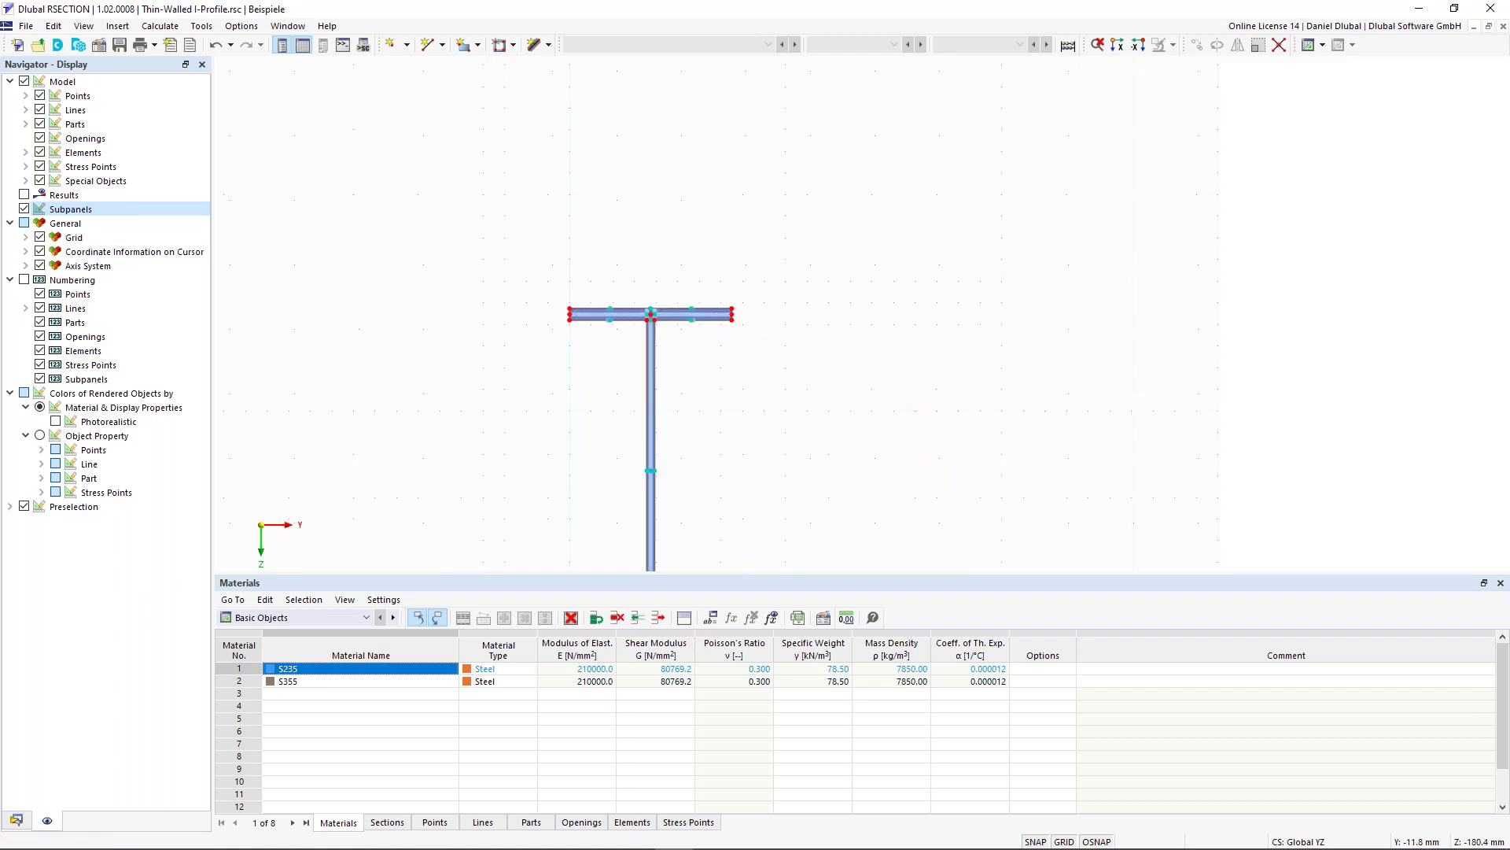
Create a round corner of 15 mm radius between the underside of the top flange and the web's left edge.
middle_click_drag(650, 262, 618, 332)
scroll(689, 229, "up", 3)
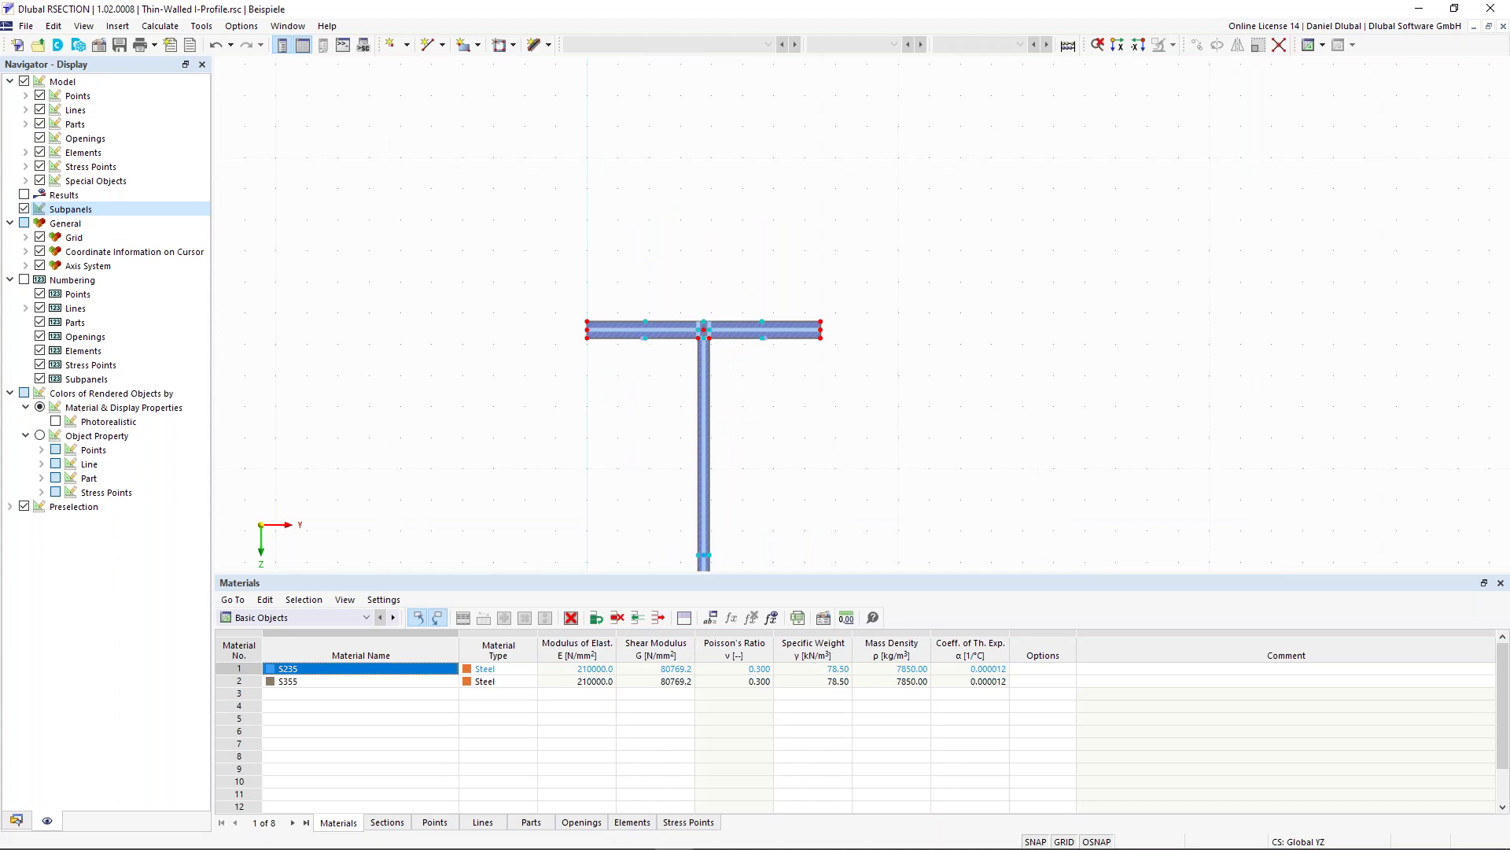
scroll(660, 354, "up", 4)
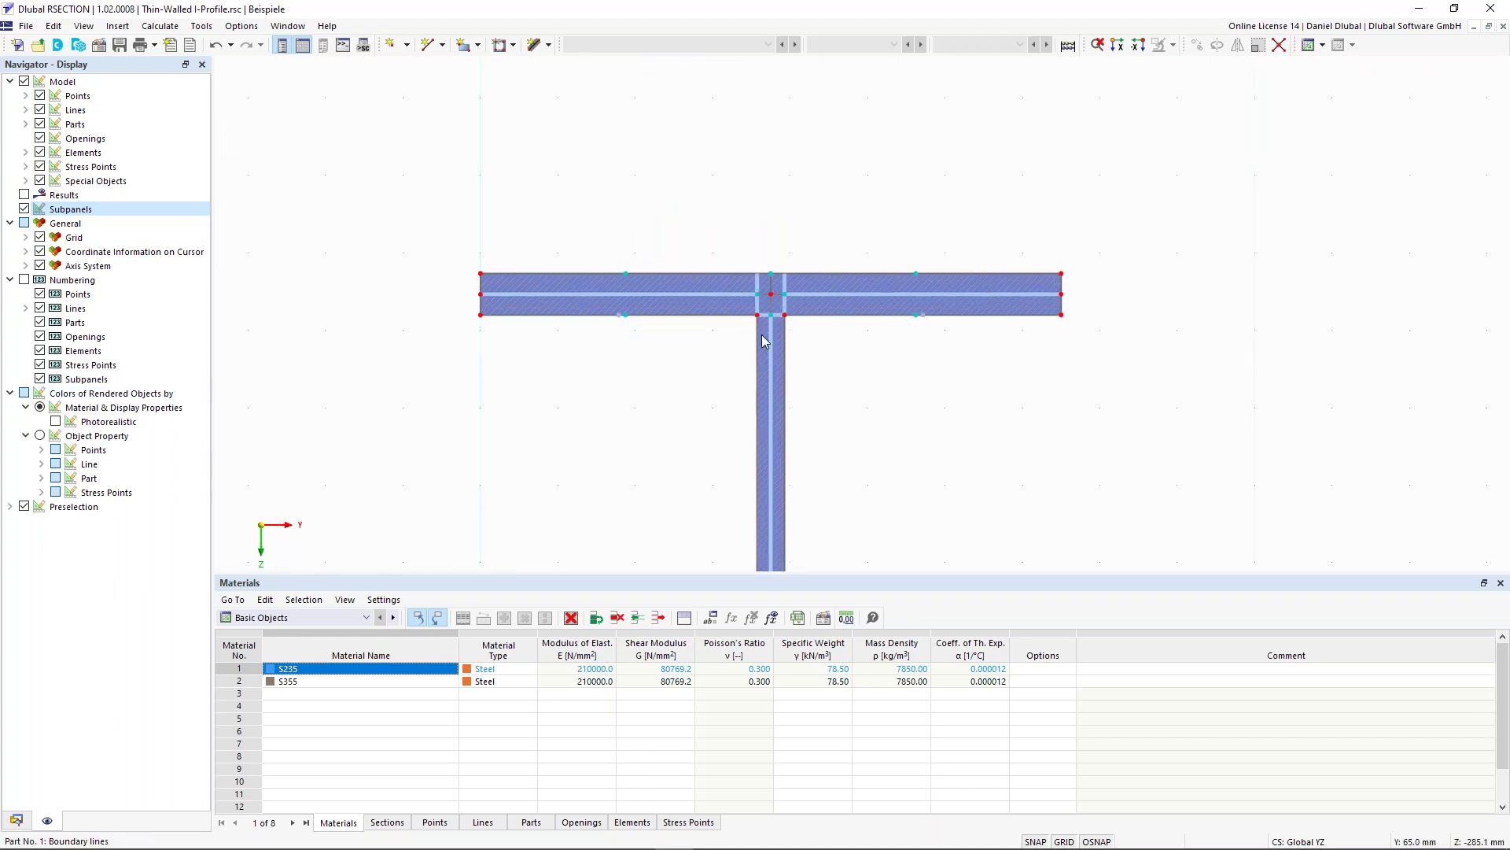
left_click(238, 29)
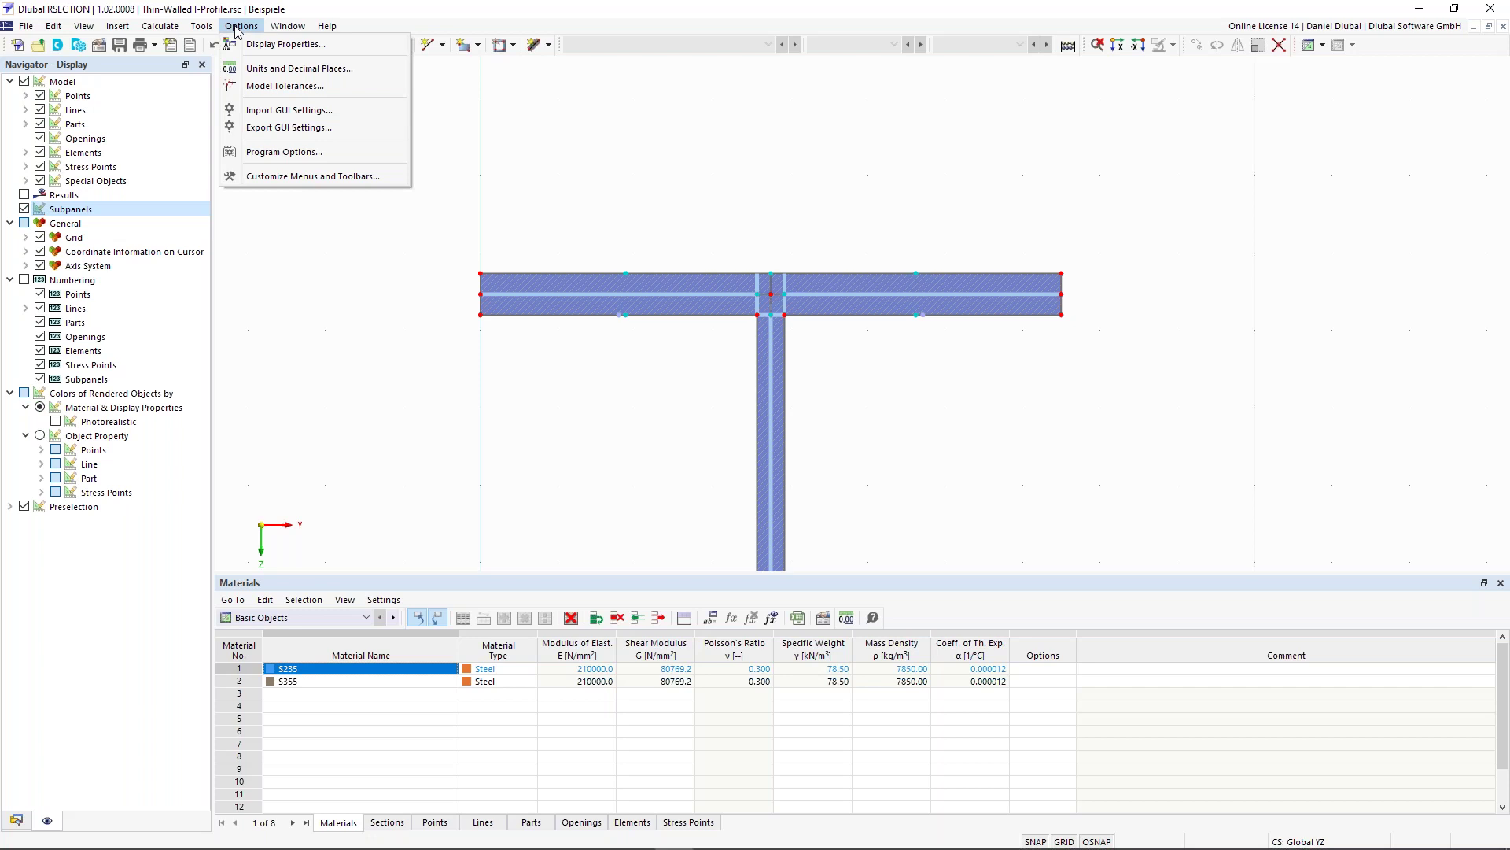
left_click(258, 137)
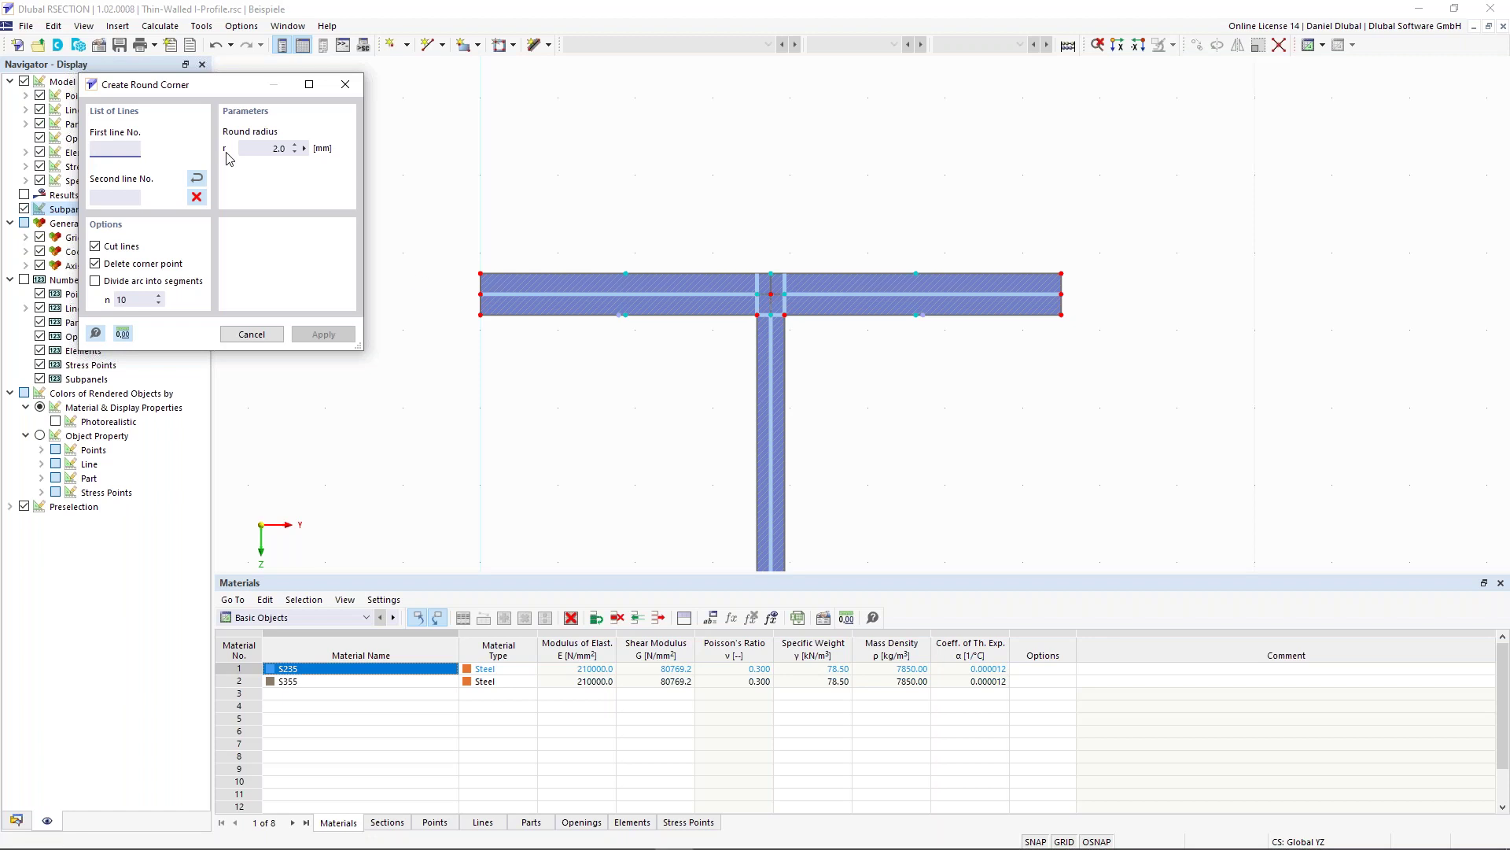
left_click(263, 149)
type("15")
left_click(730, 312)
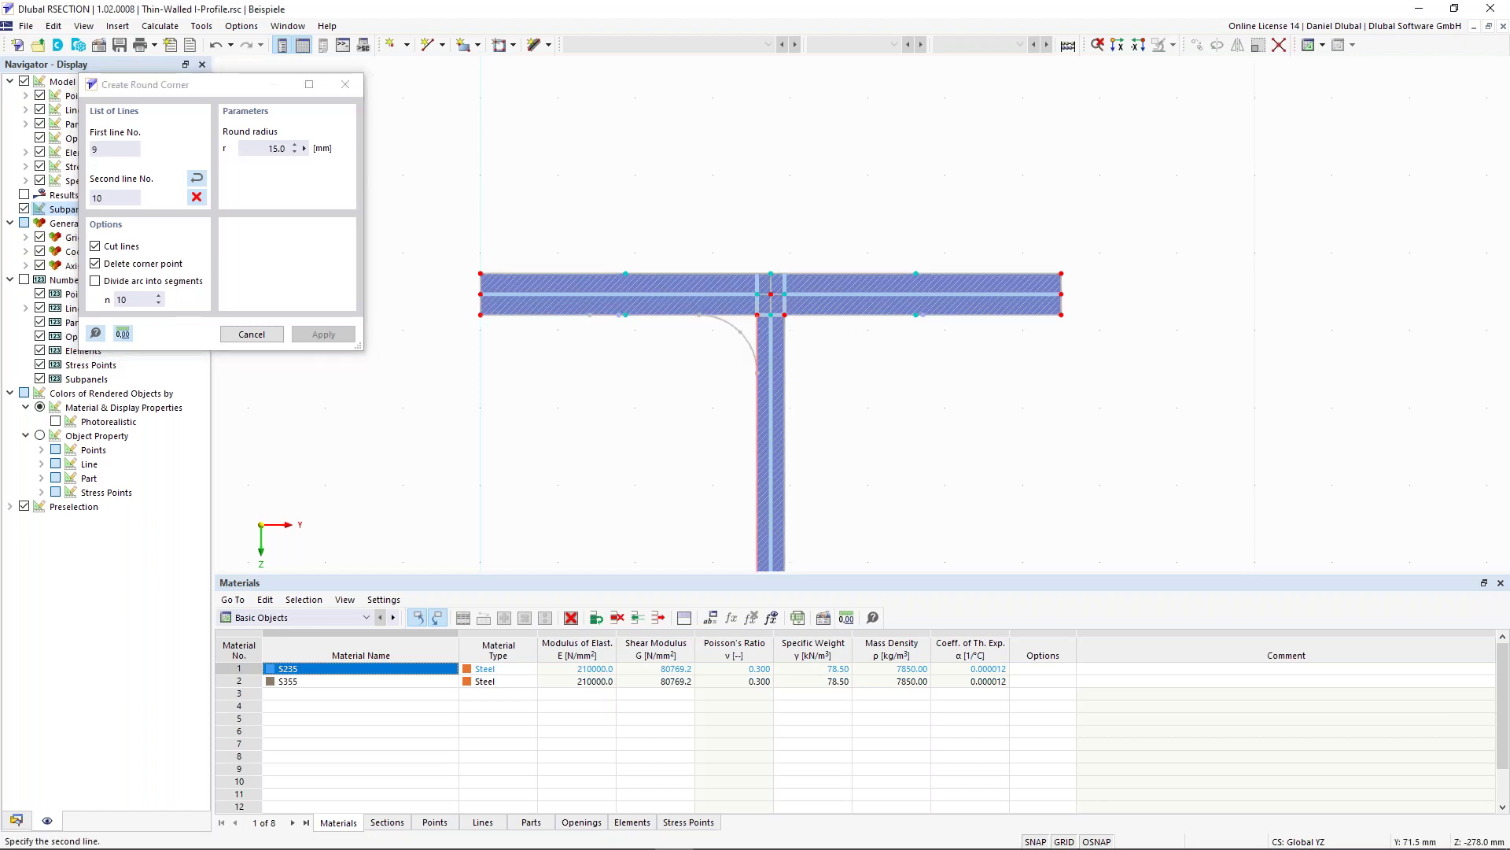
left_click(757, 338)
Round the opposite corner between the web's right edge and the top flange's underside with the same 15 mm radius.
scroll(782, 362, "up", 2)
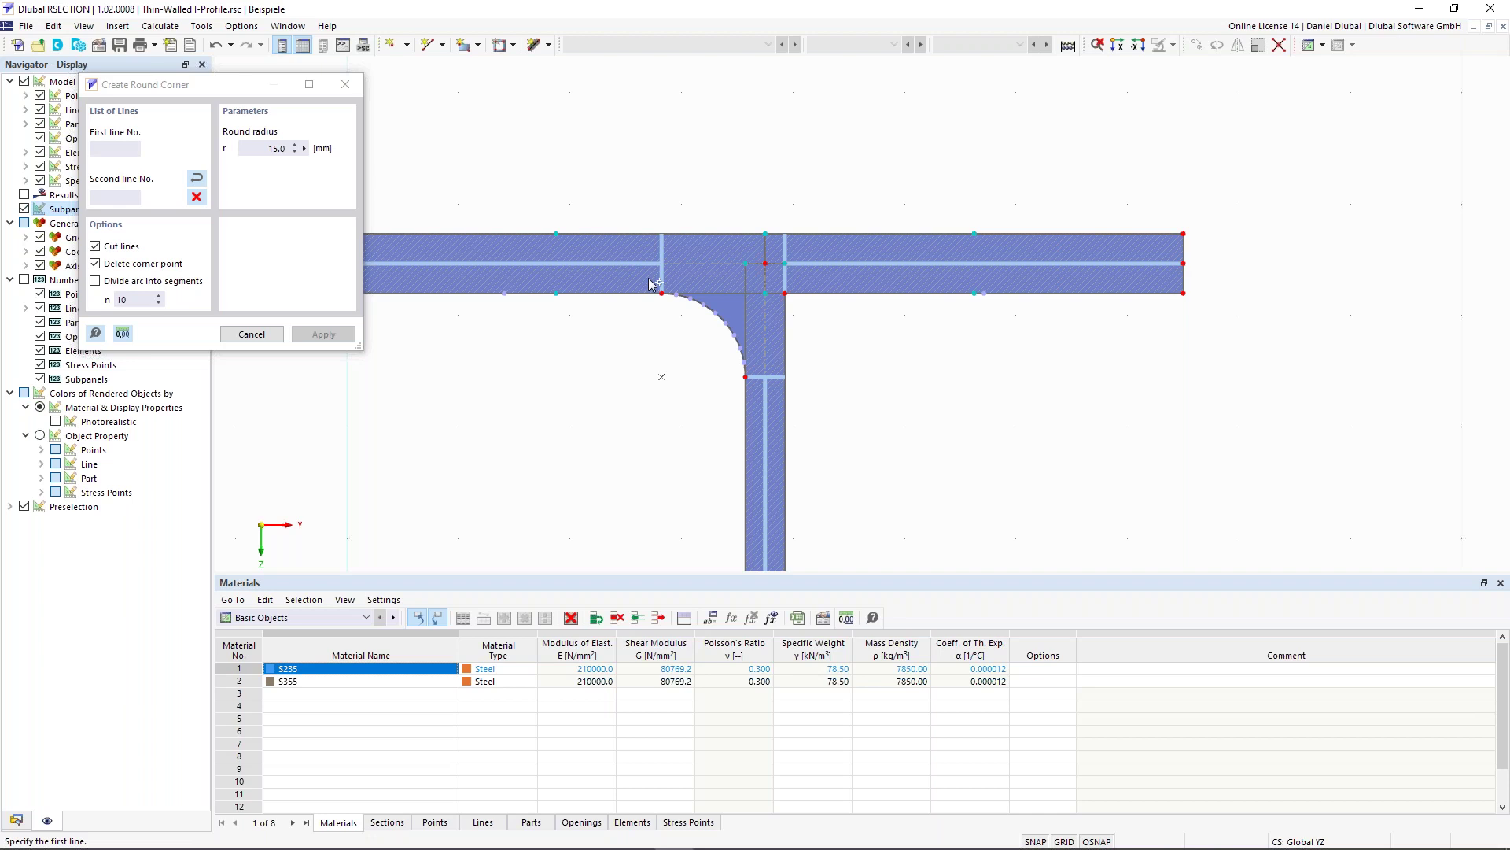
scroll(669, 292, "up", 1)
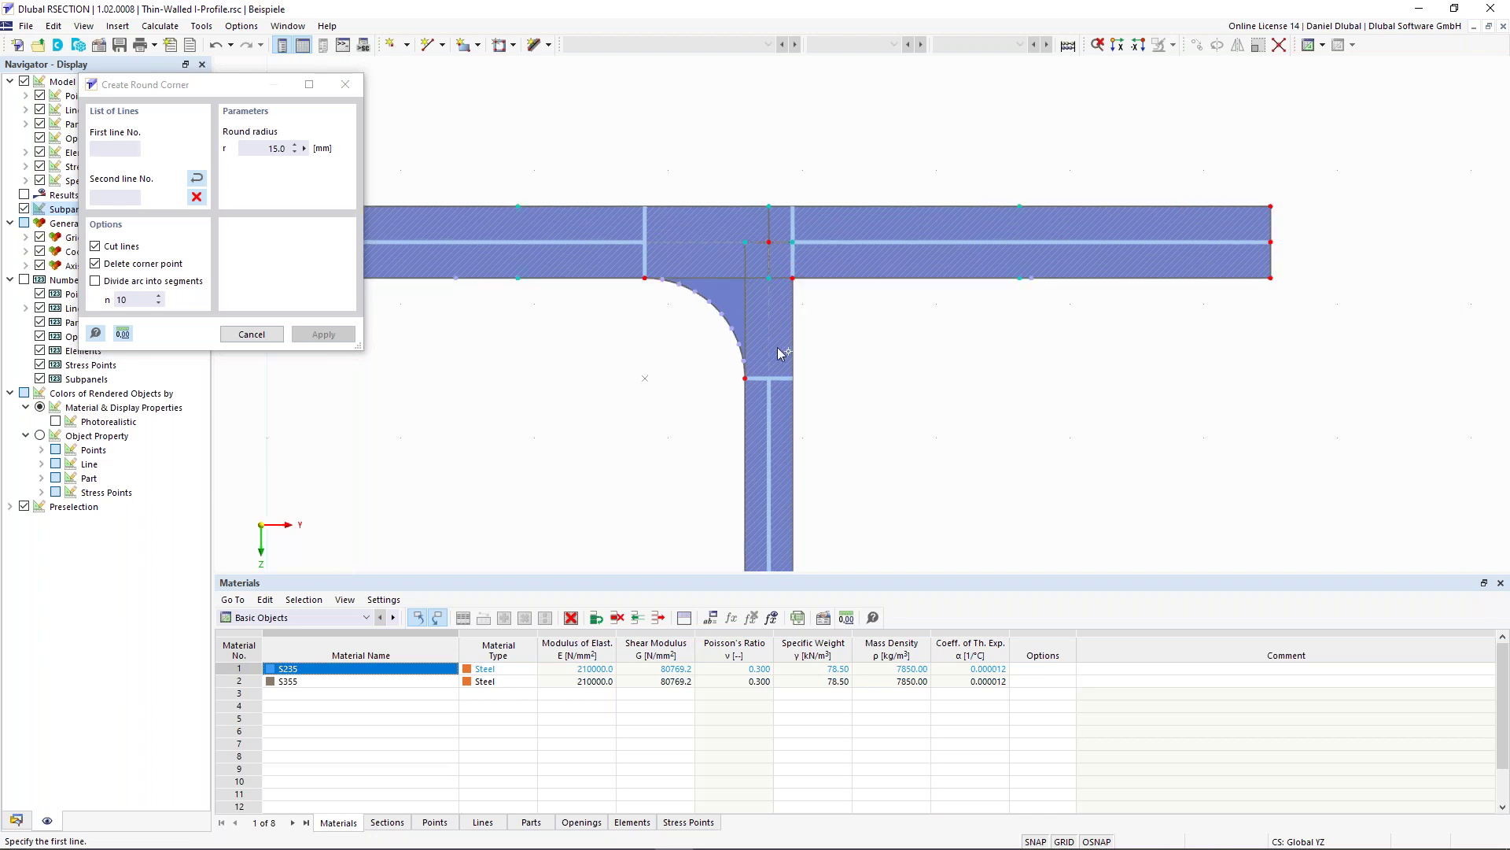
left_click(793, 324)
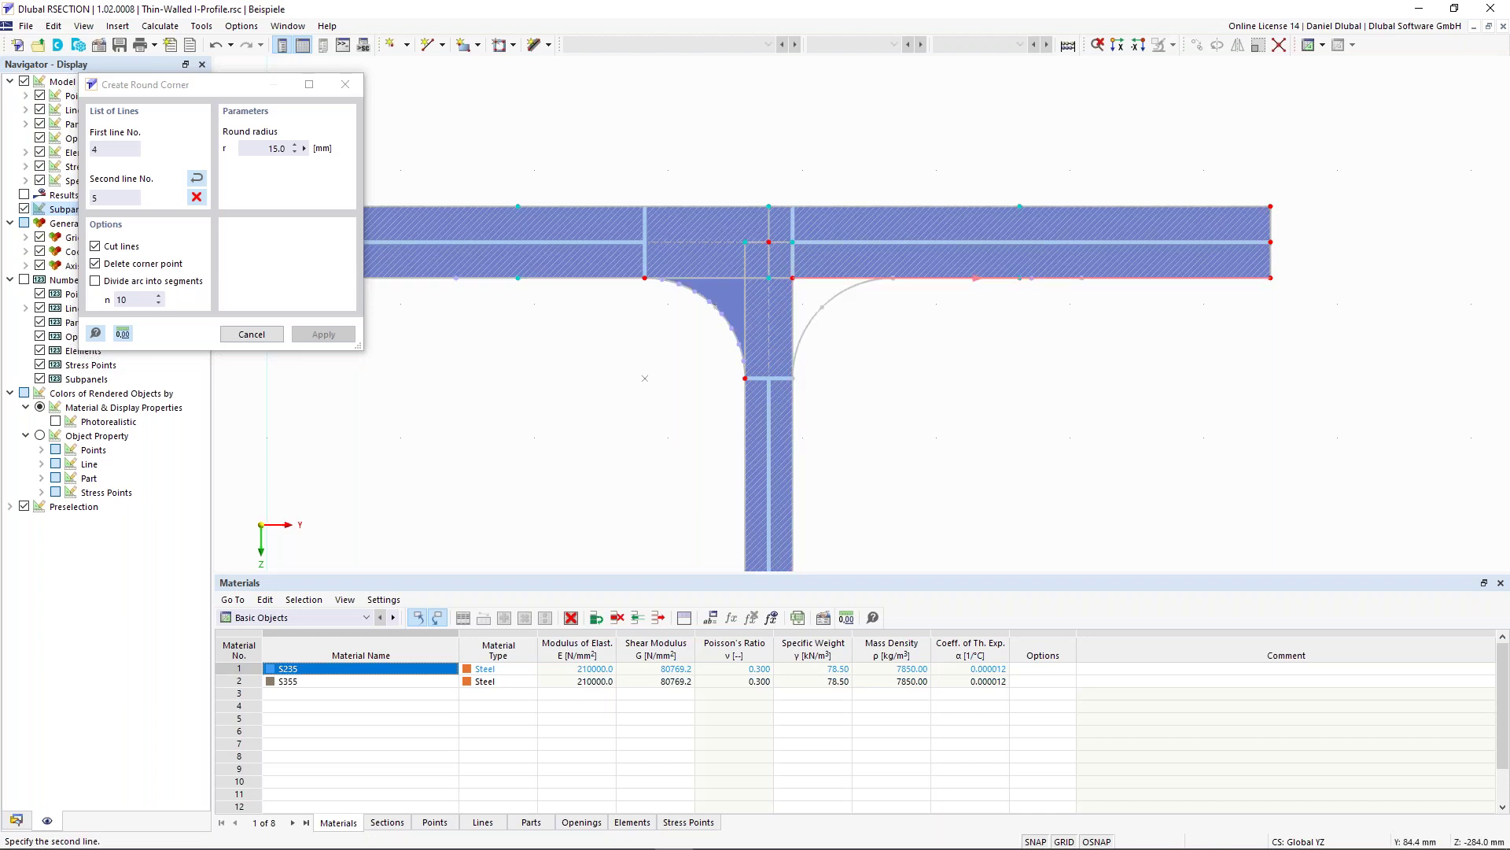
left_click(920, 277)
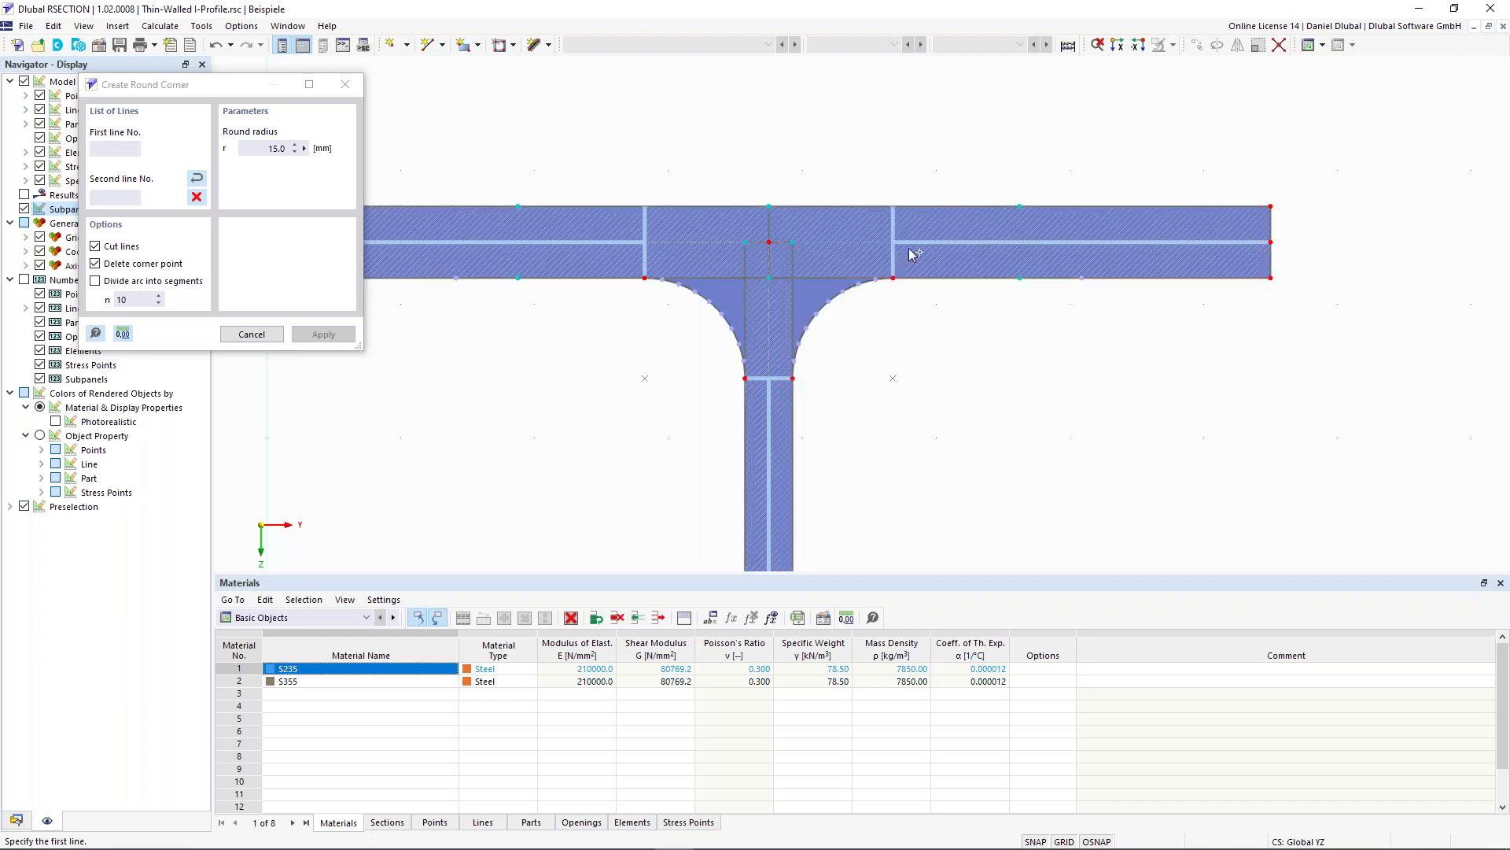
scroll(912, 253, "down", 3)
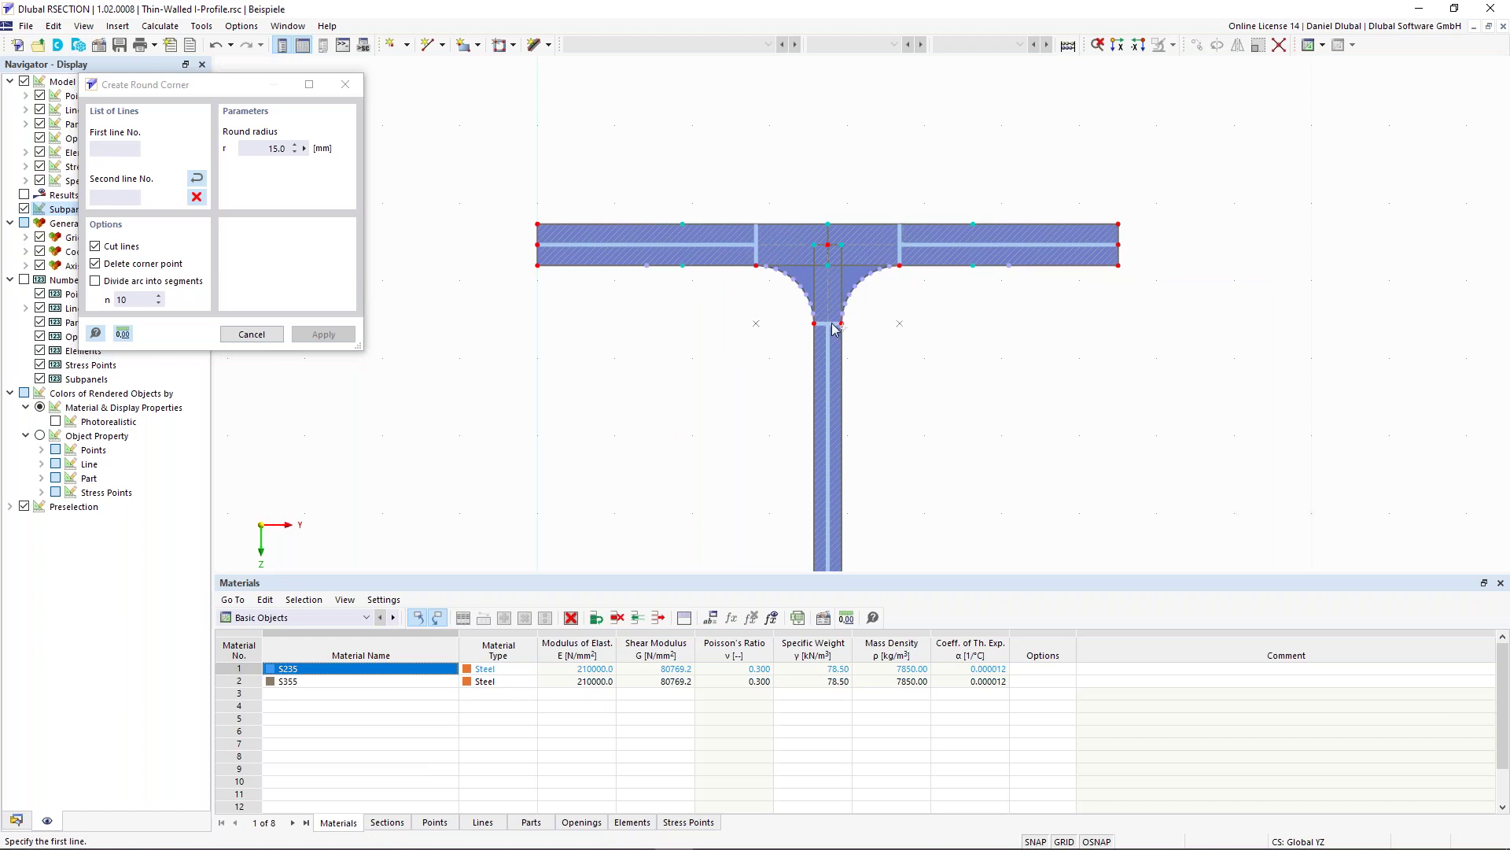
scroll(835, 328, "up", 2)
scroll(905, 232, "up", 3)
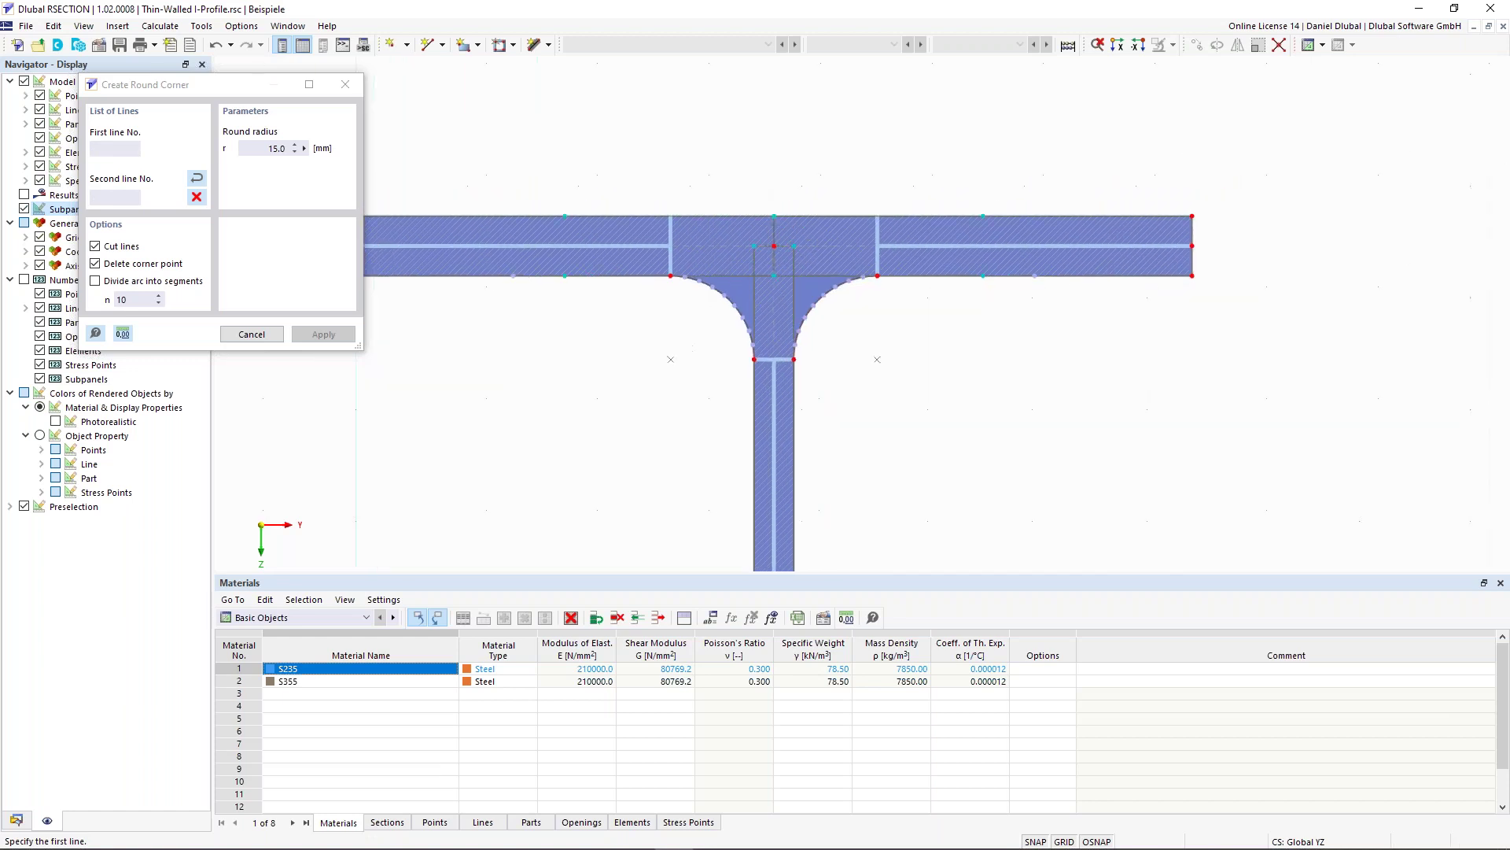
Inspect the subpanels around the rounded top flange-to-web junction and end the Create Round Corner command.
left_click(756, 373)
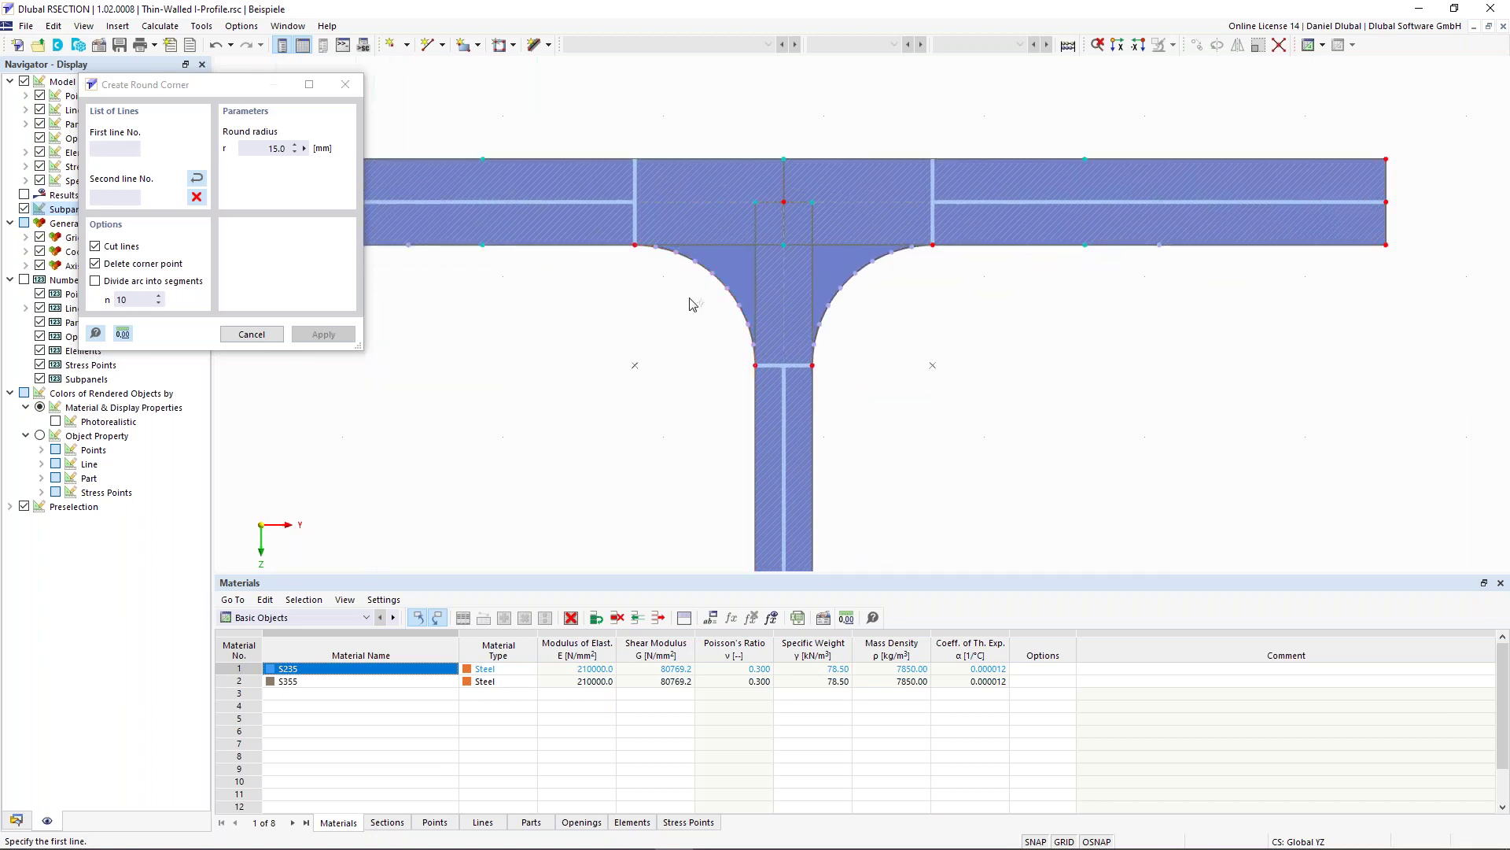
scroll(673, 283, "down", 1)
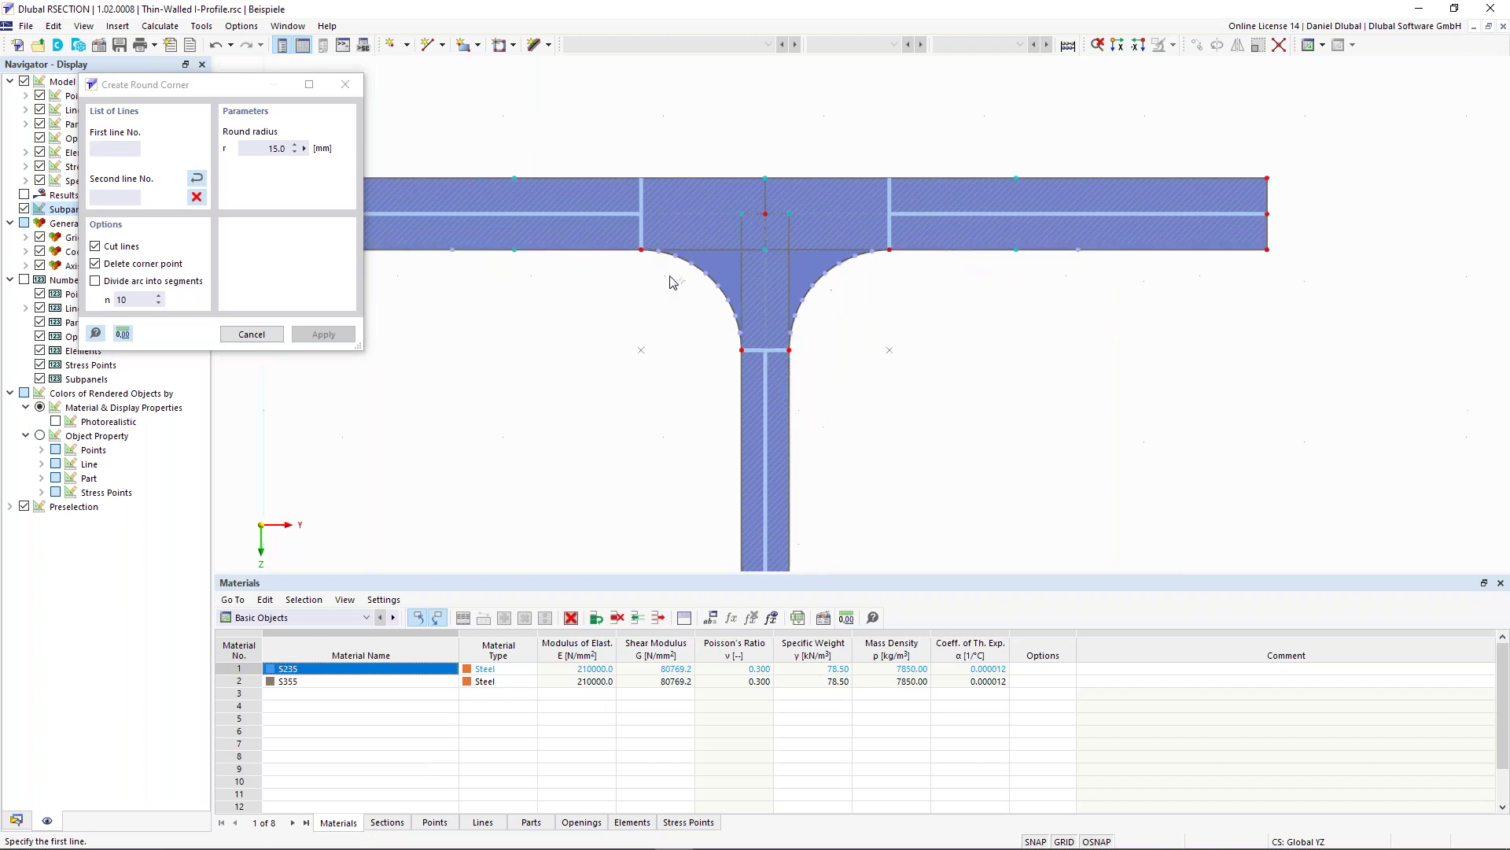
scroll(671, 279, "down", 1)
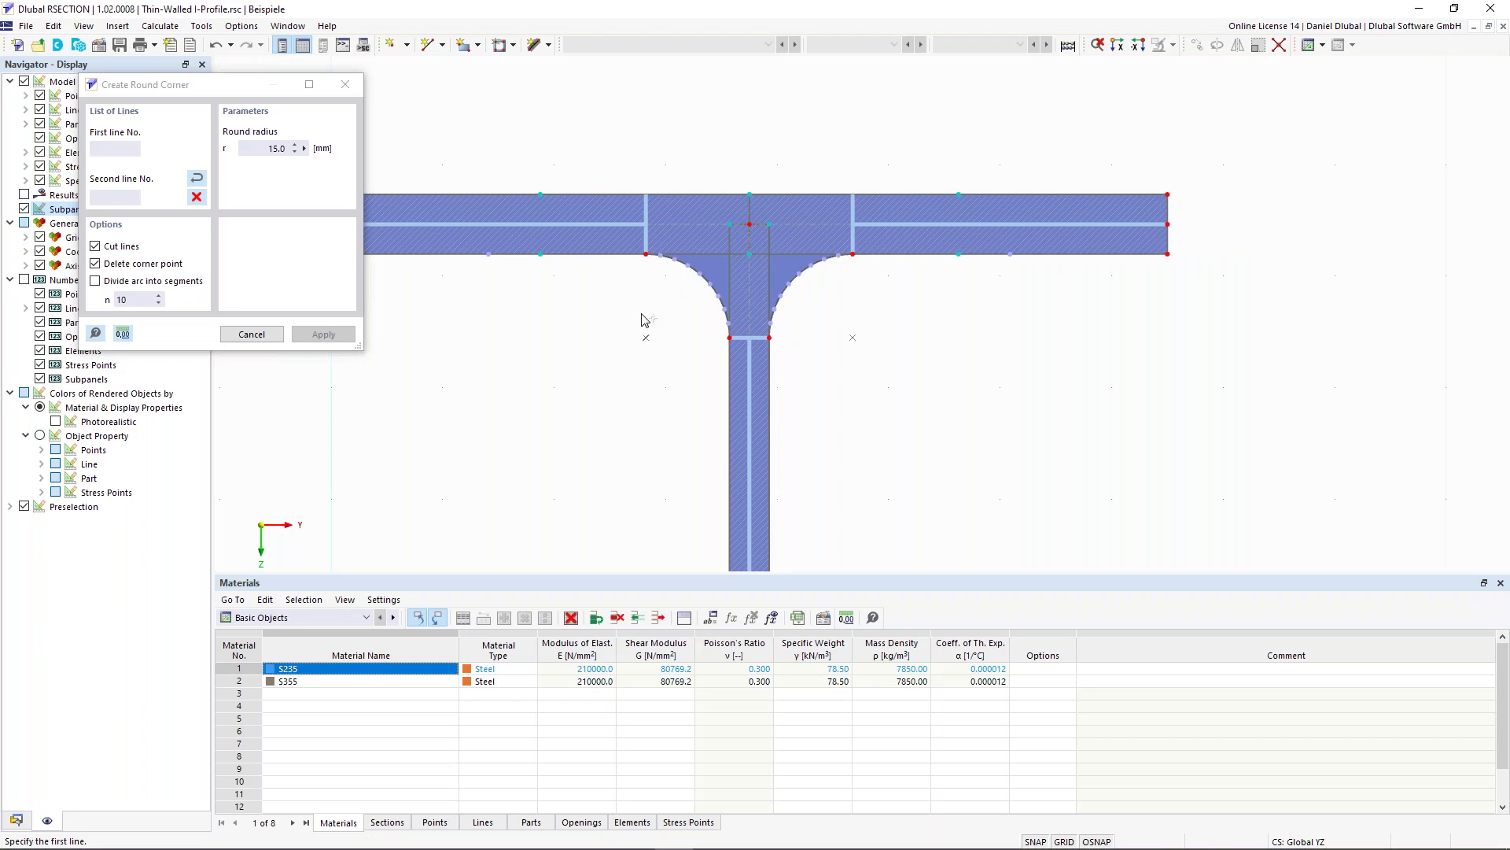
key("Escape")
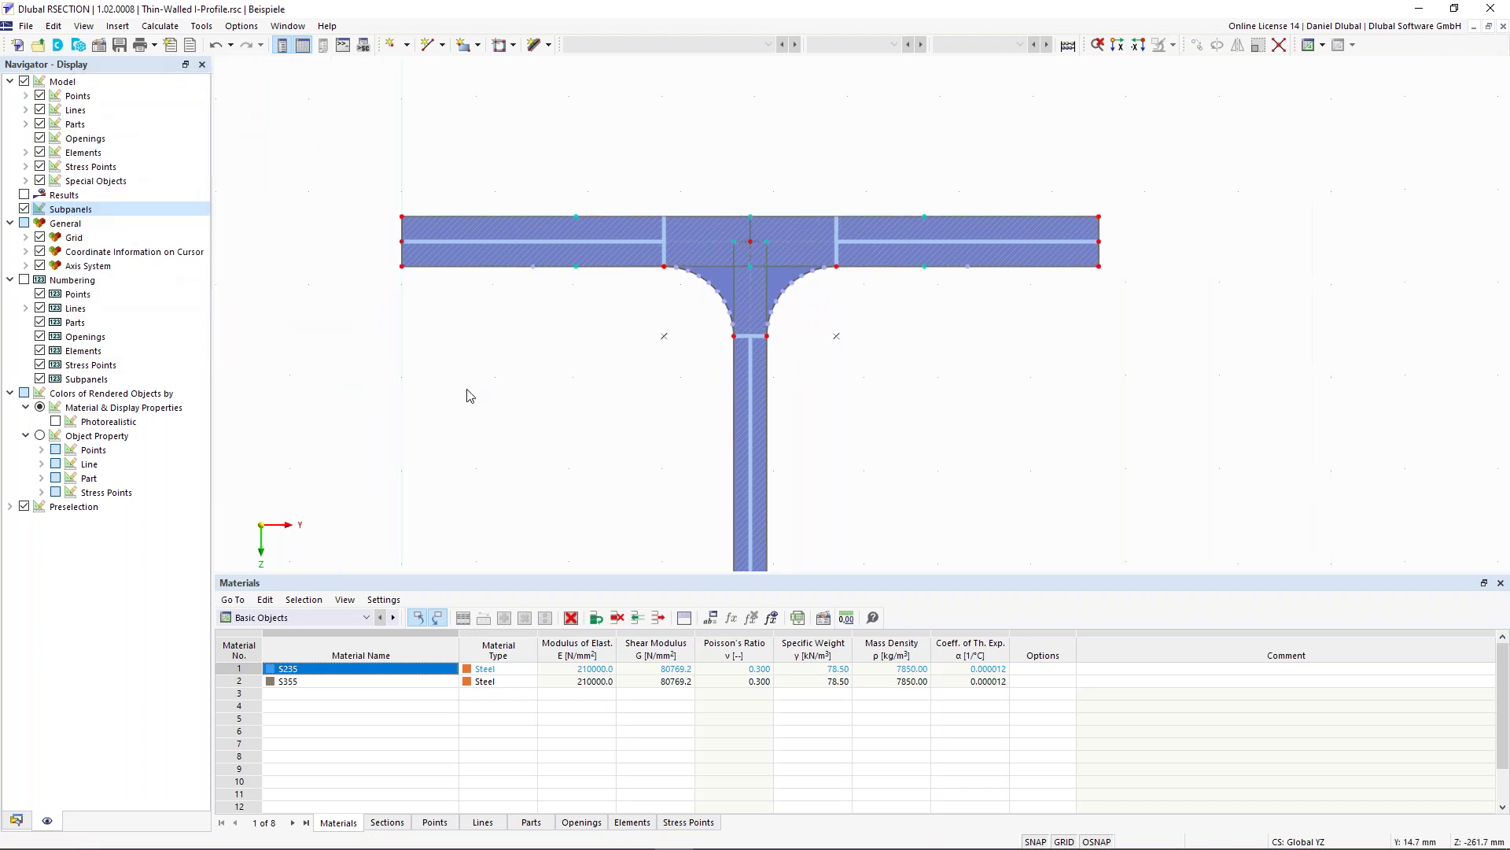
Start Create Angled Corner for the bottom flange-to-web junction with the corner type Edge and Angle.
scroll(503, 406, "down", 2)
scroll(511, 460, "down", 1)
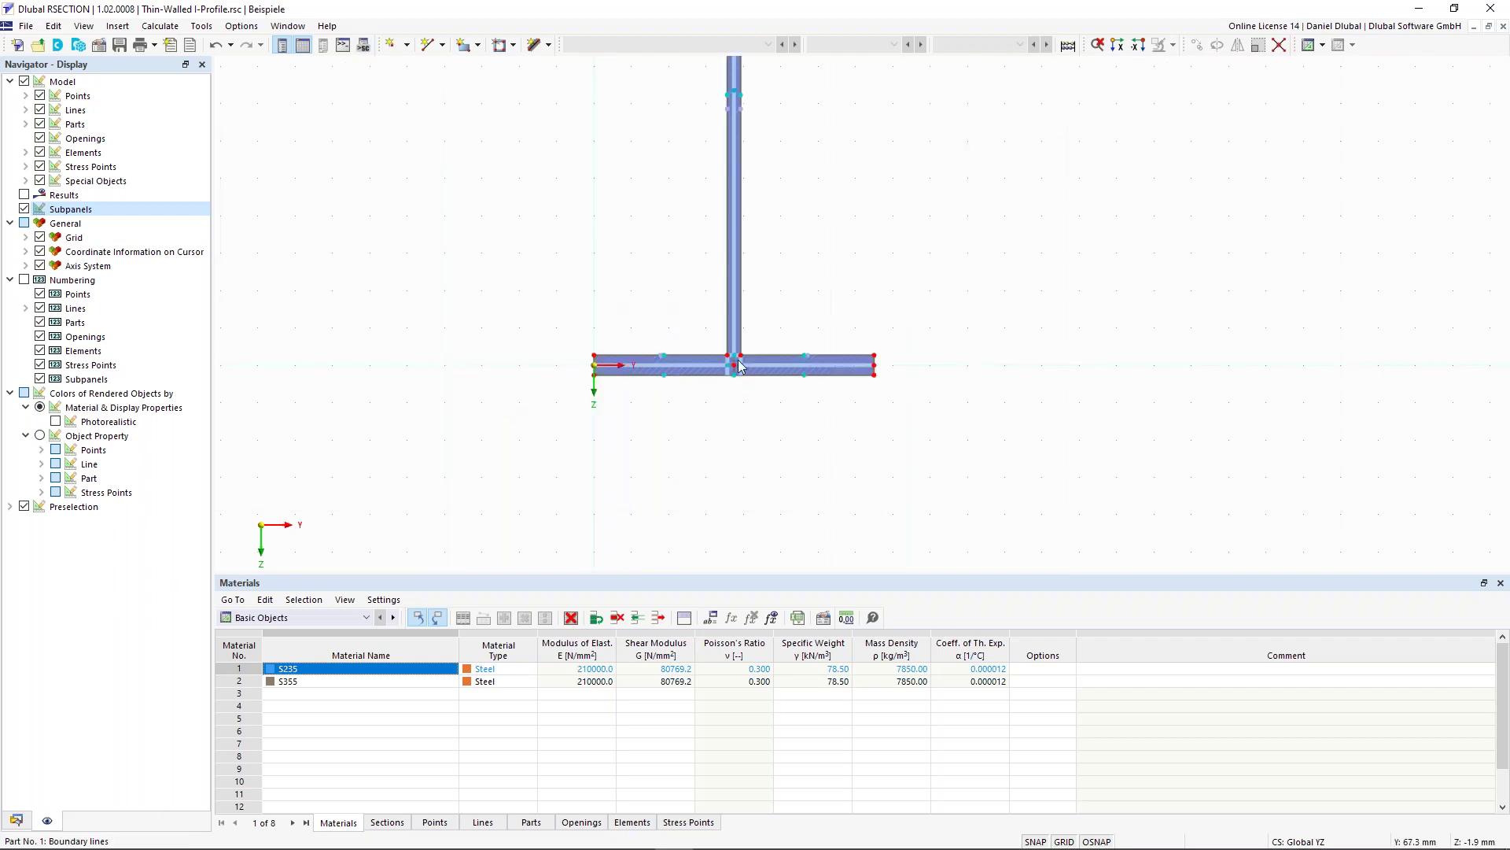
scroll(739, 365, "up", 2)
scroll(704, 357, "up", 1)
left_click(201, 25)
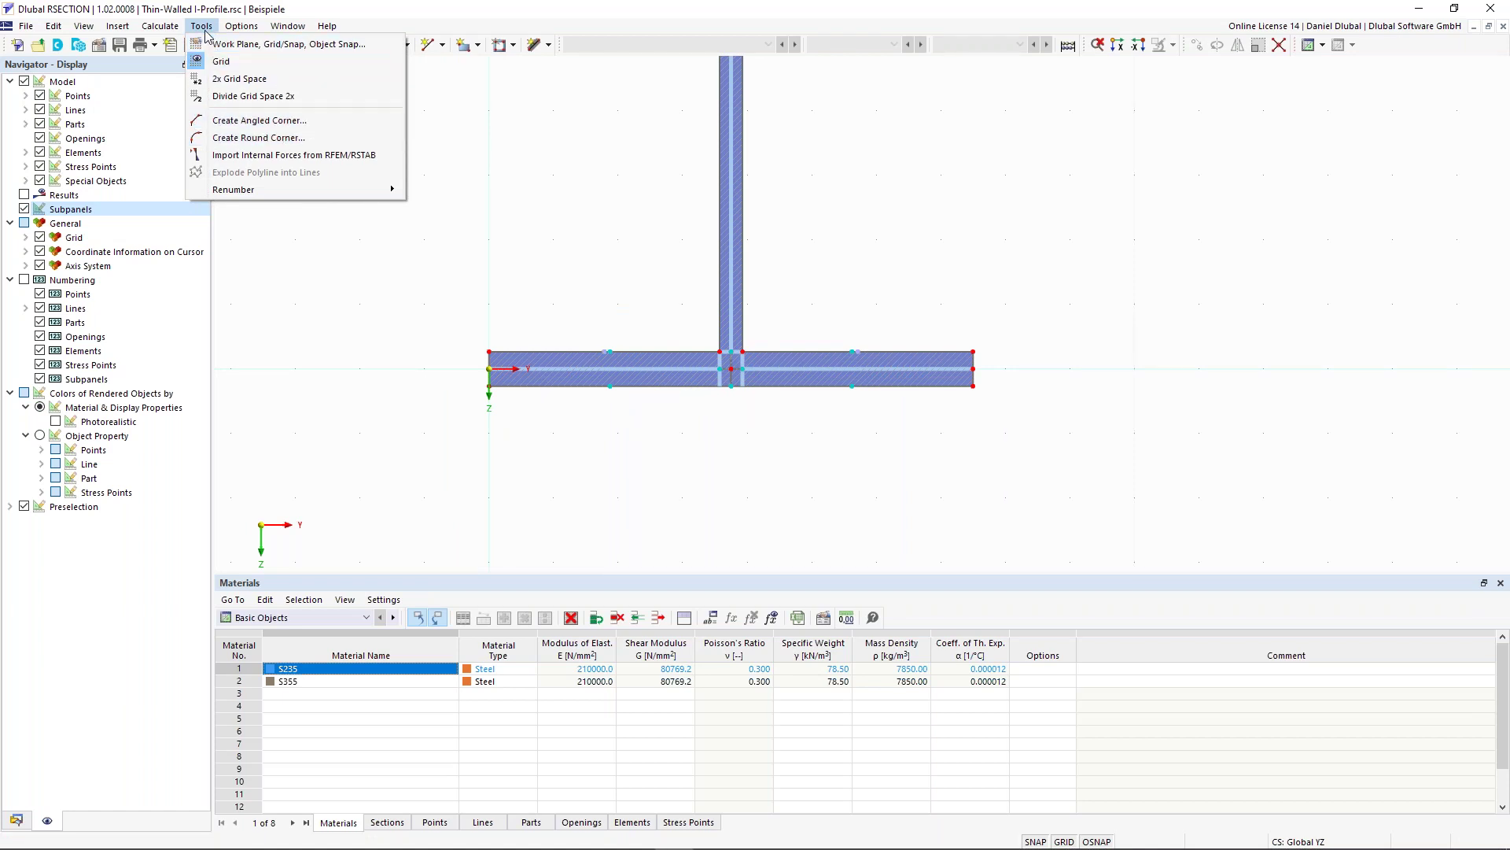
left_click(238, 124)
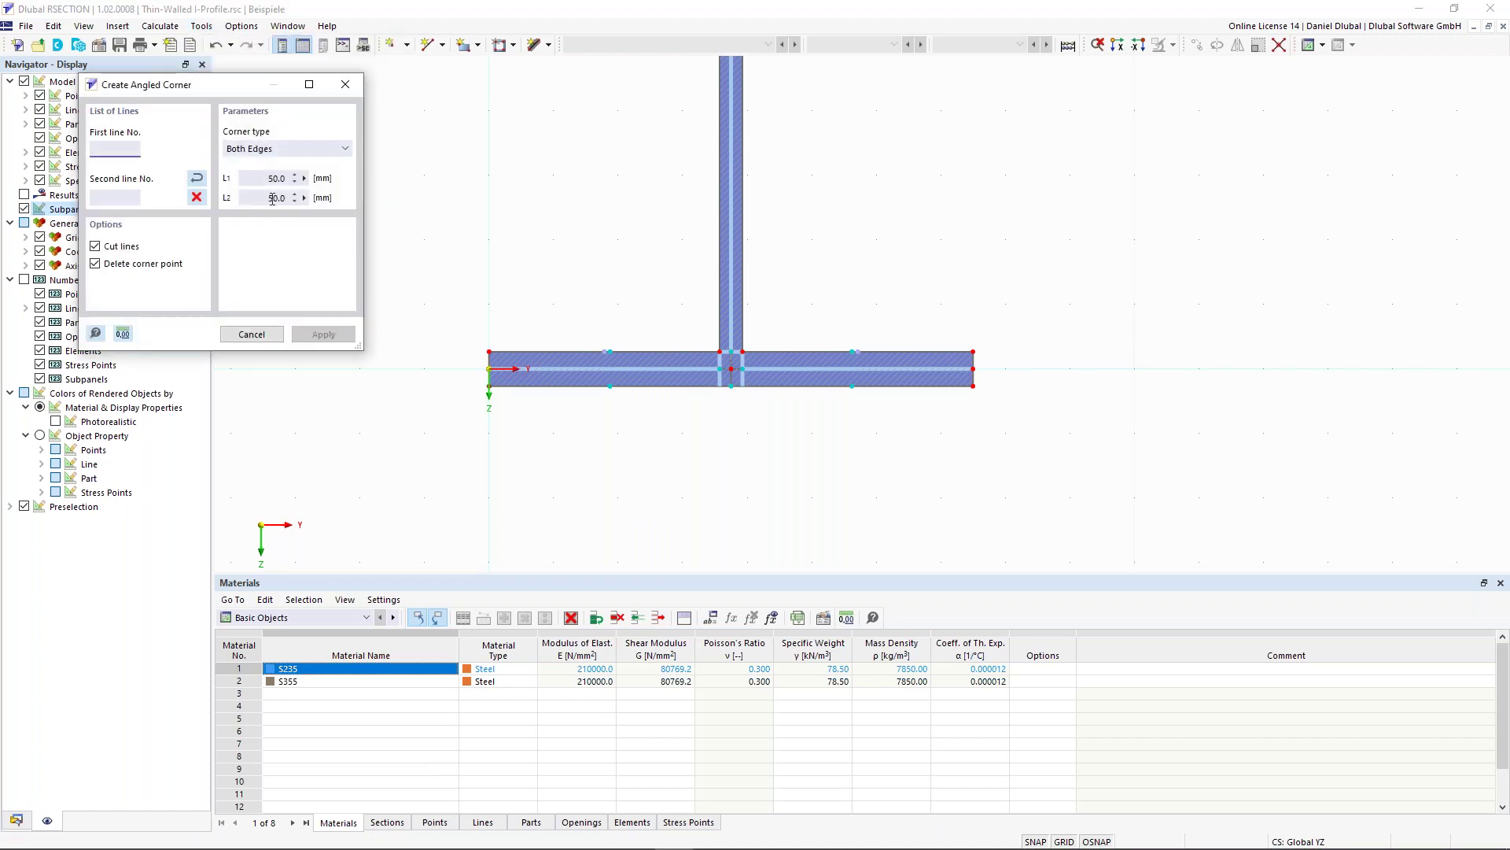
left_click(258, 152)
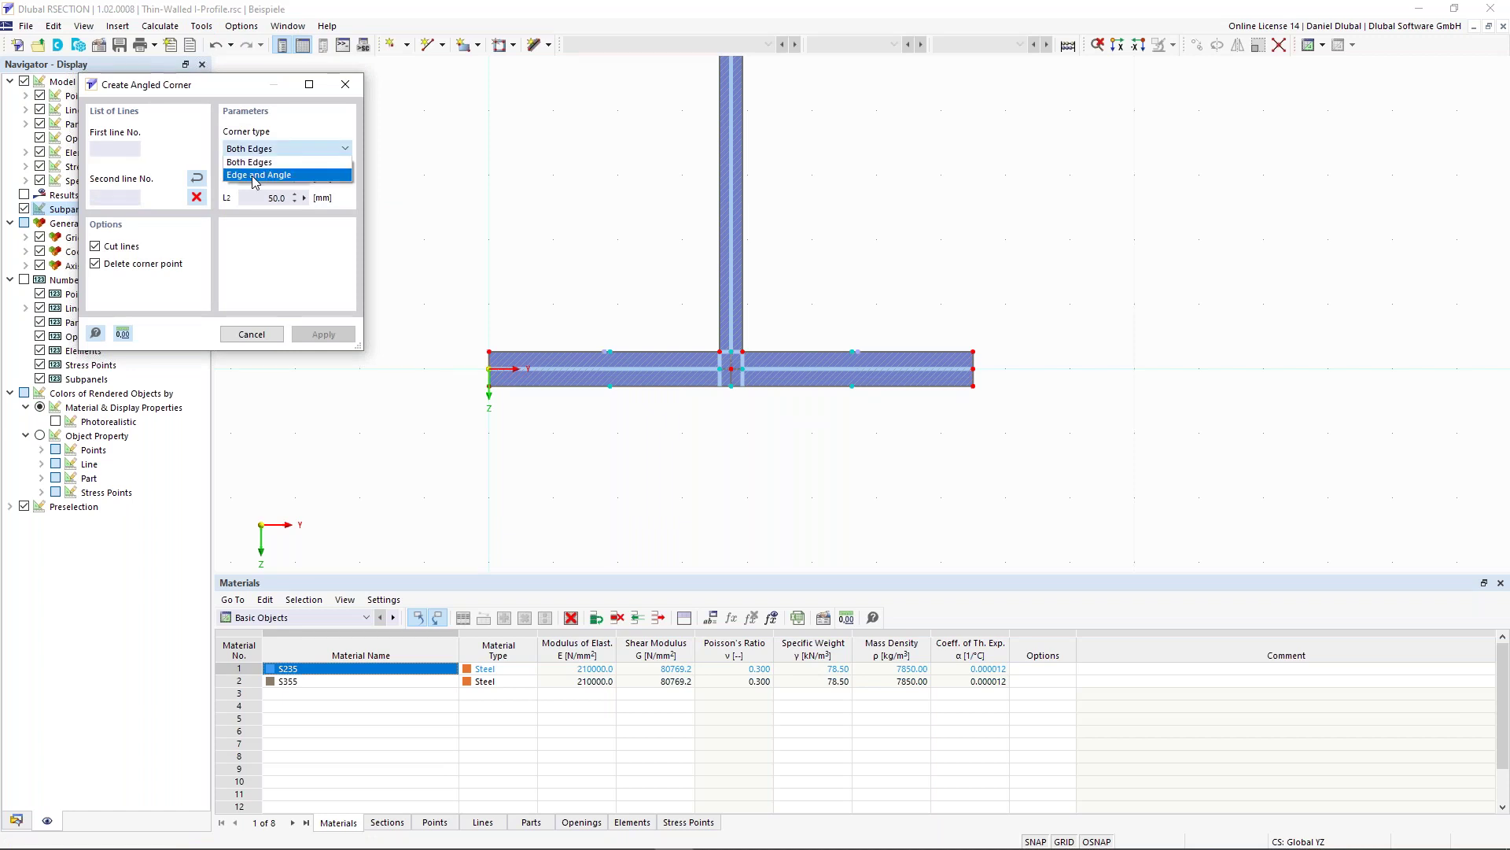
left_click(252, 176)
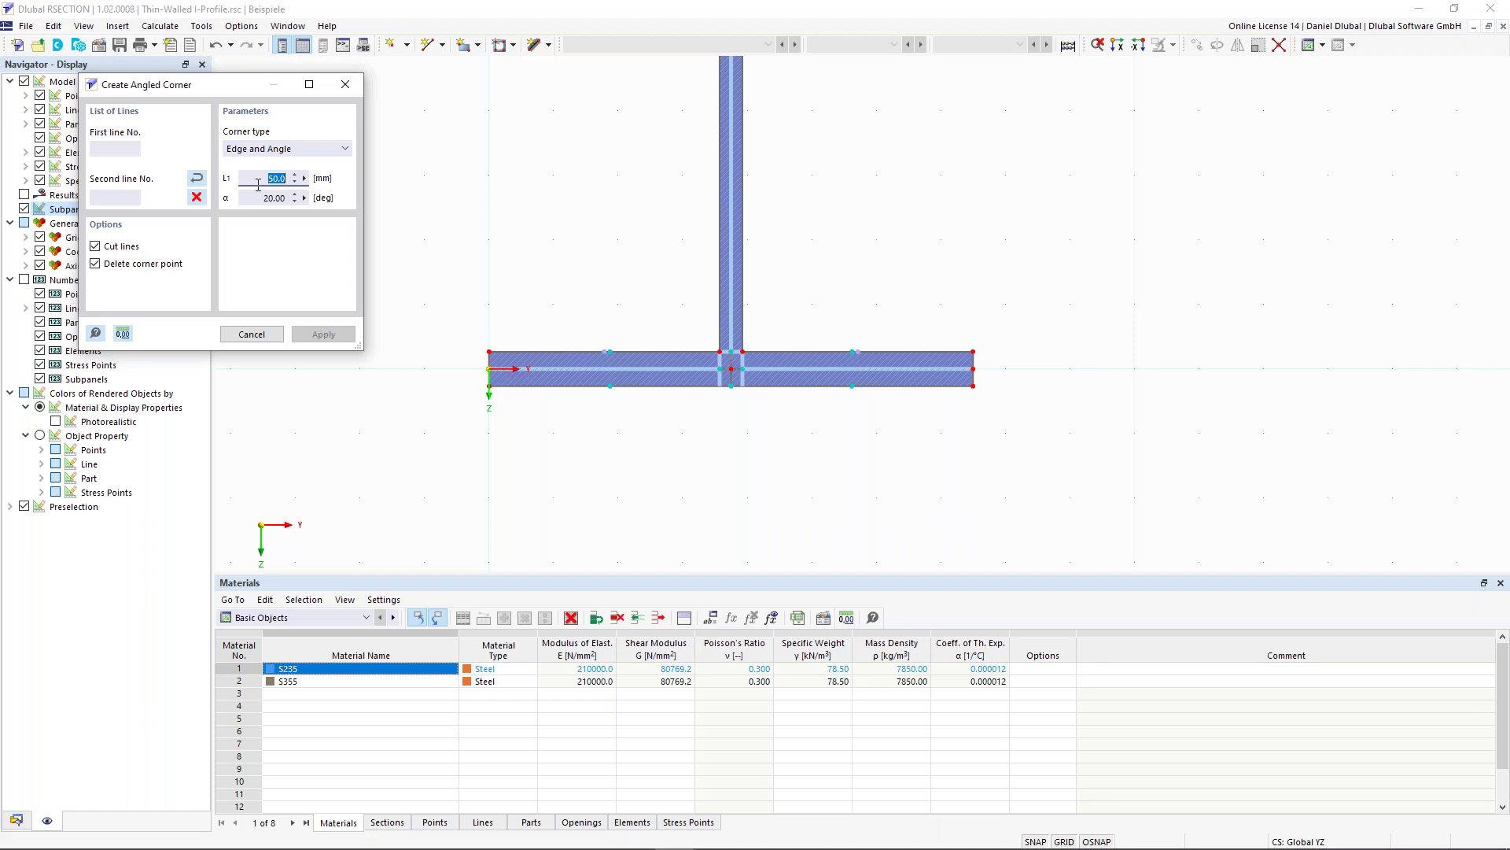
Set the angled corner's edge length L1 to 6 times the square root of 2 (8.5 mm) and its angle to 45°.
key("BackSpace")
type("60")
type("qrt")
type("(")
type("2")
left_click(271, 198)
double_click(277, 178)
key("Tab")
type("45")
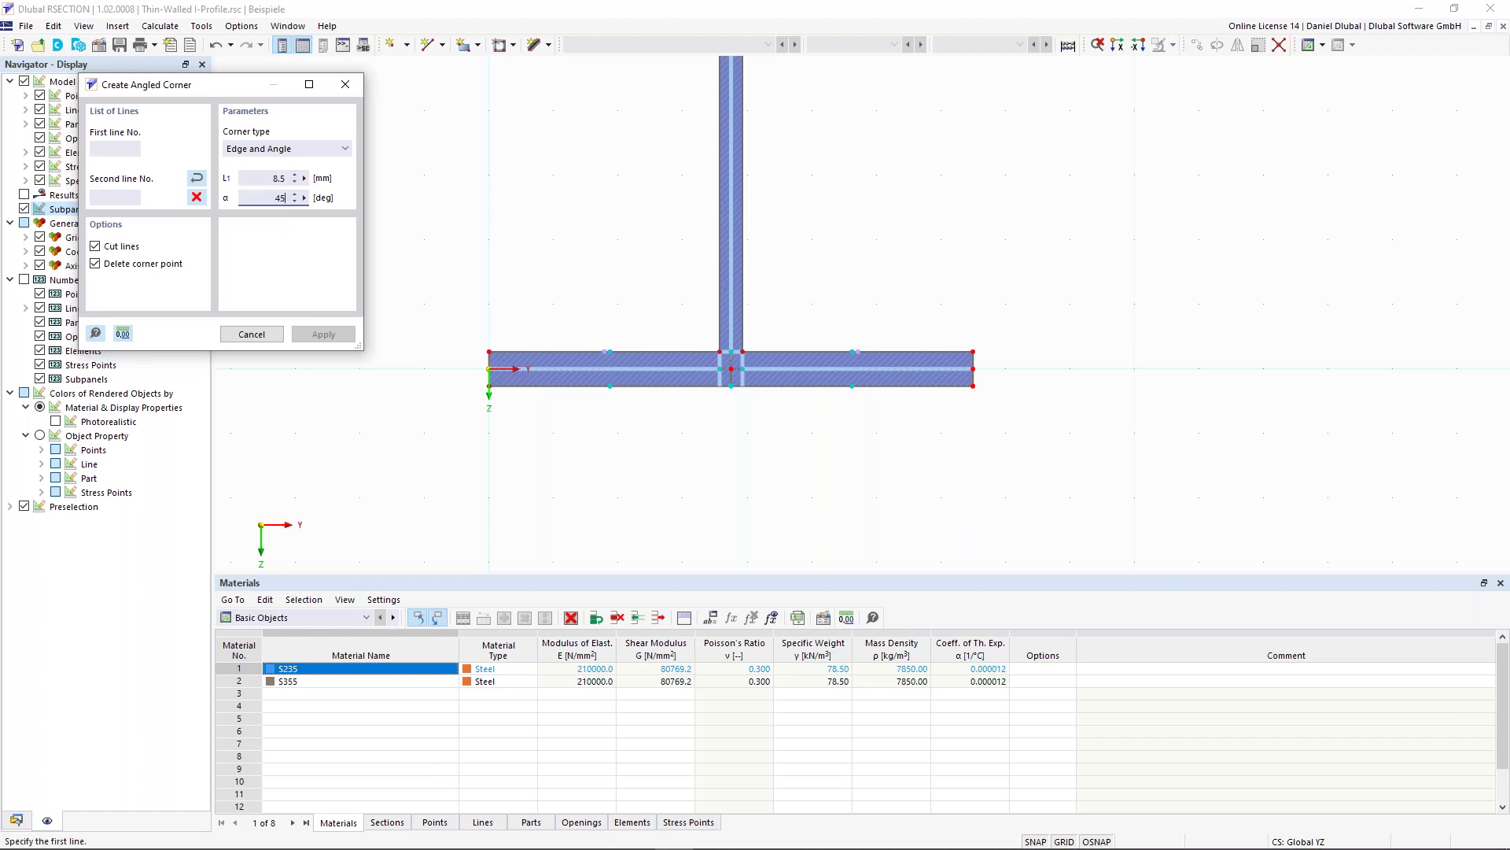
Create the angled corner between the bottom flange's upper edge and the web's left edge.
scroll(703, 341, "up", 2)
scroll(704, 340, "up", 1)
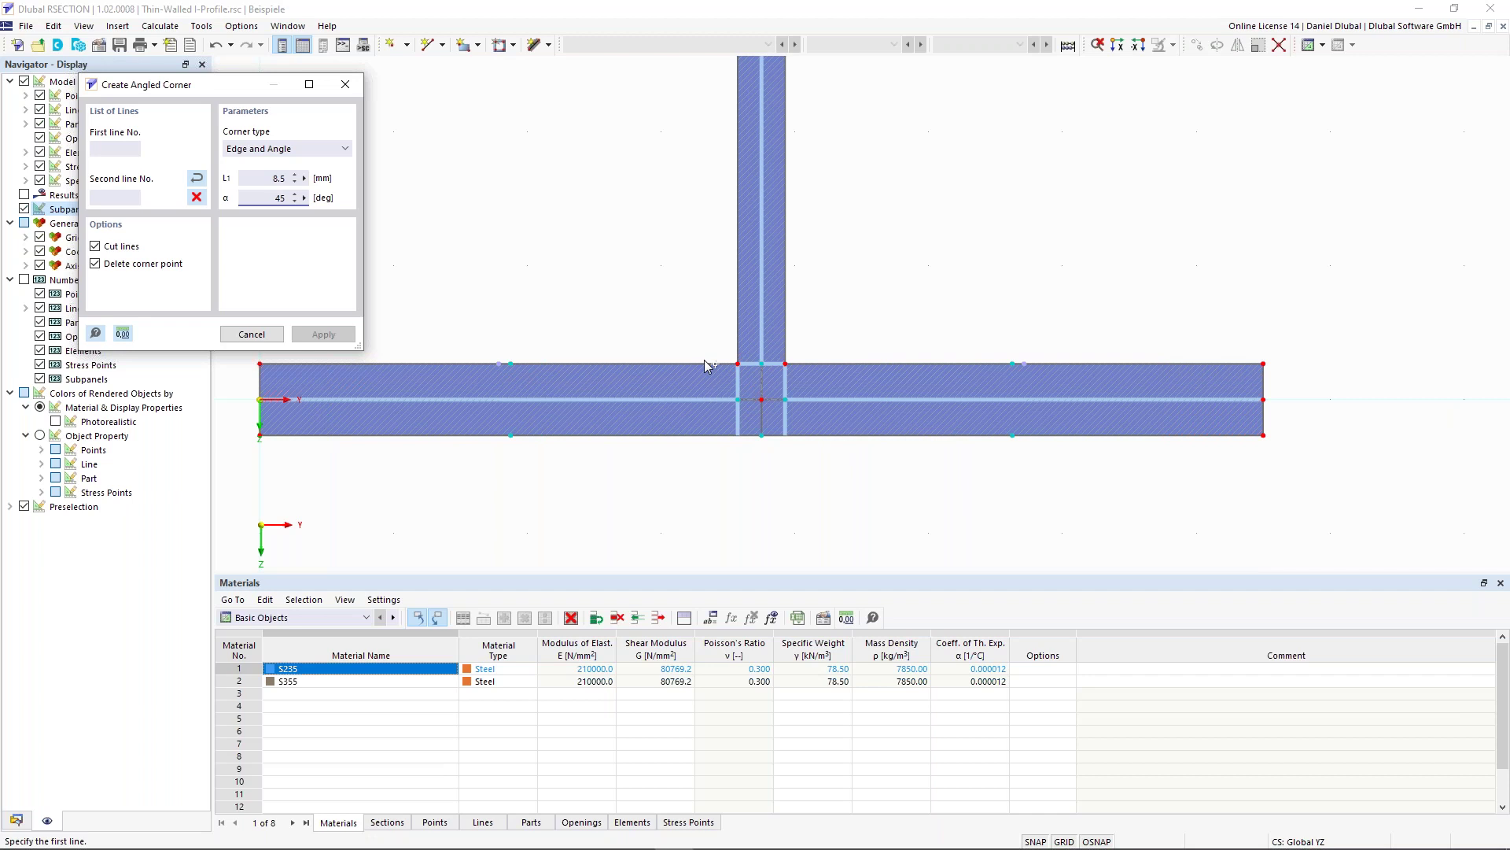
left_click(705, 364)
left_click(736, 328)
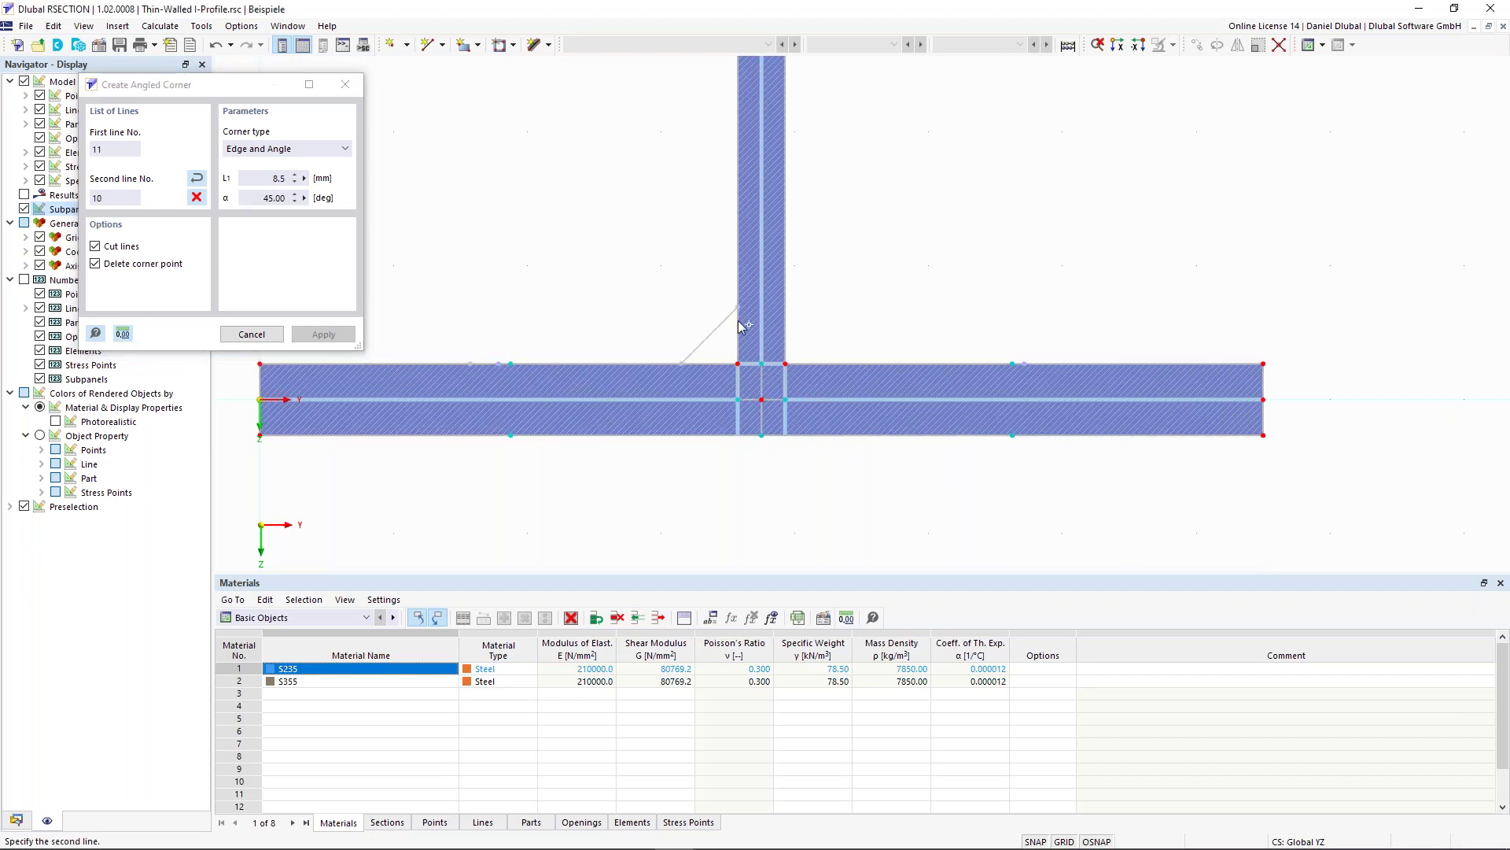
left_click(737, 331)
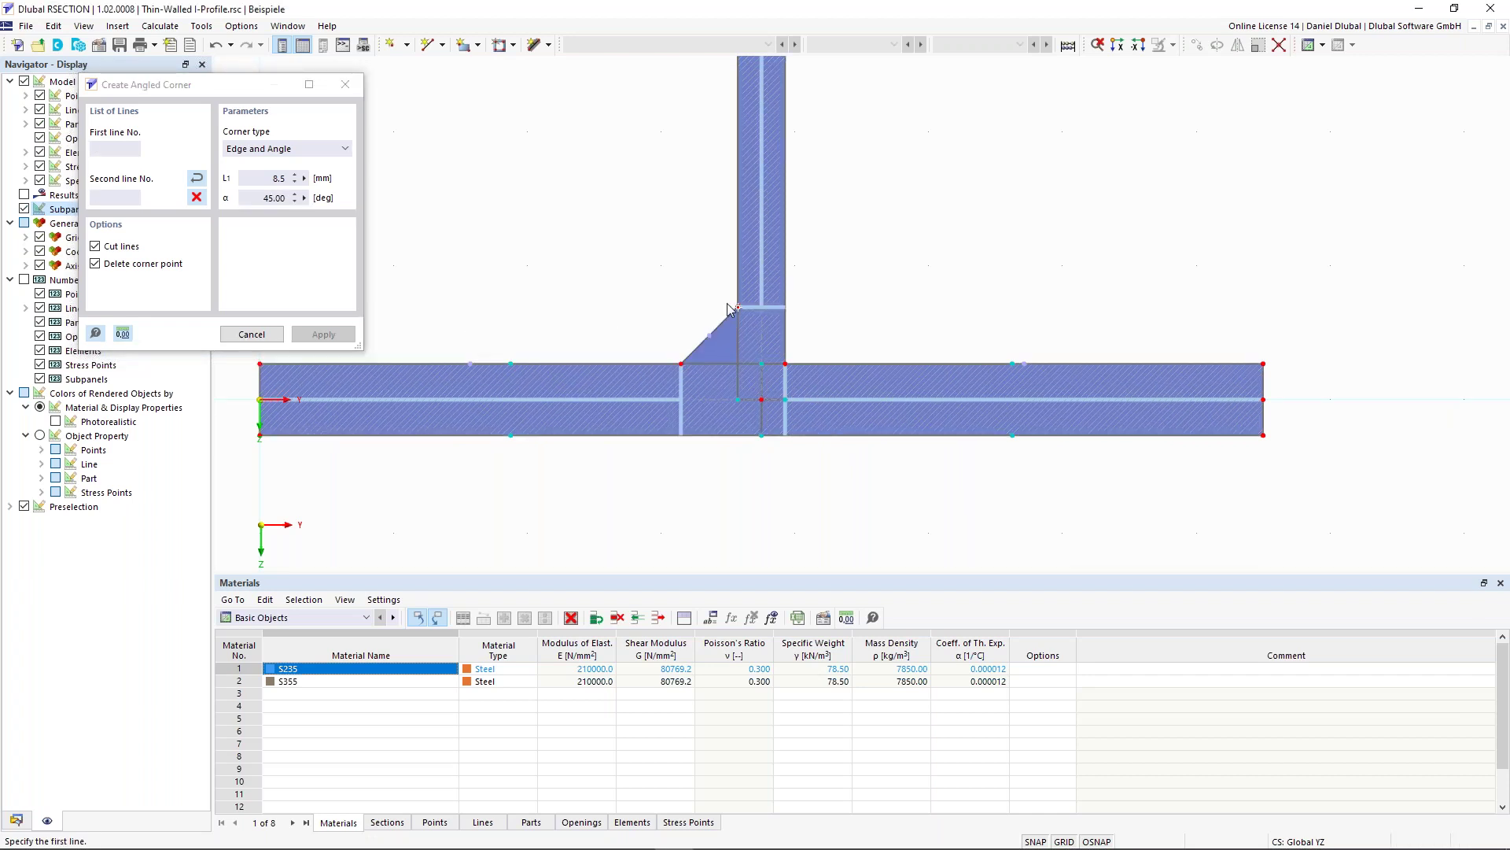
Create the matching angled corner between the bottom flange's upper edge and the web's right edge, and end the command.
scroll(698, 309, "down", 2)
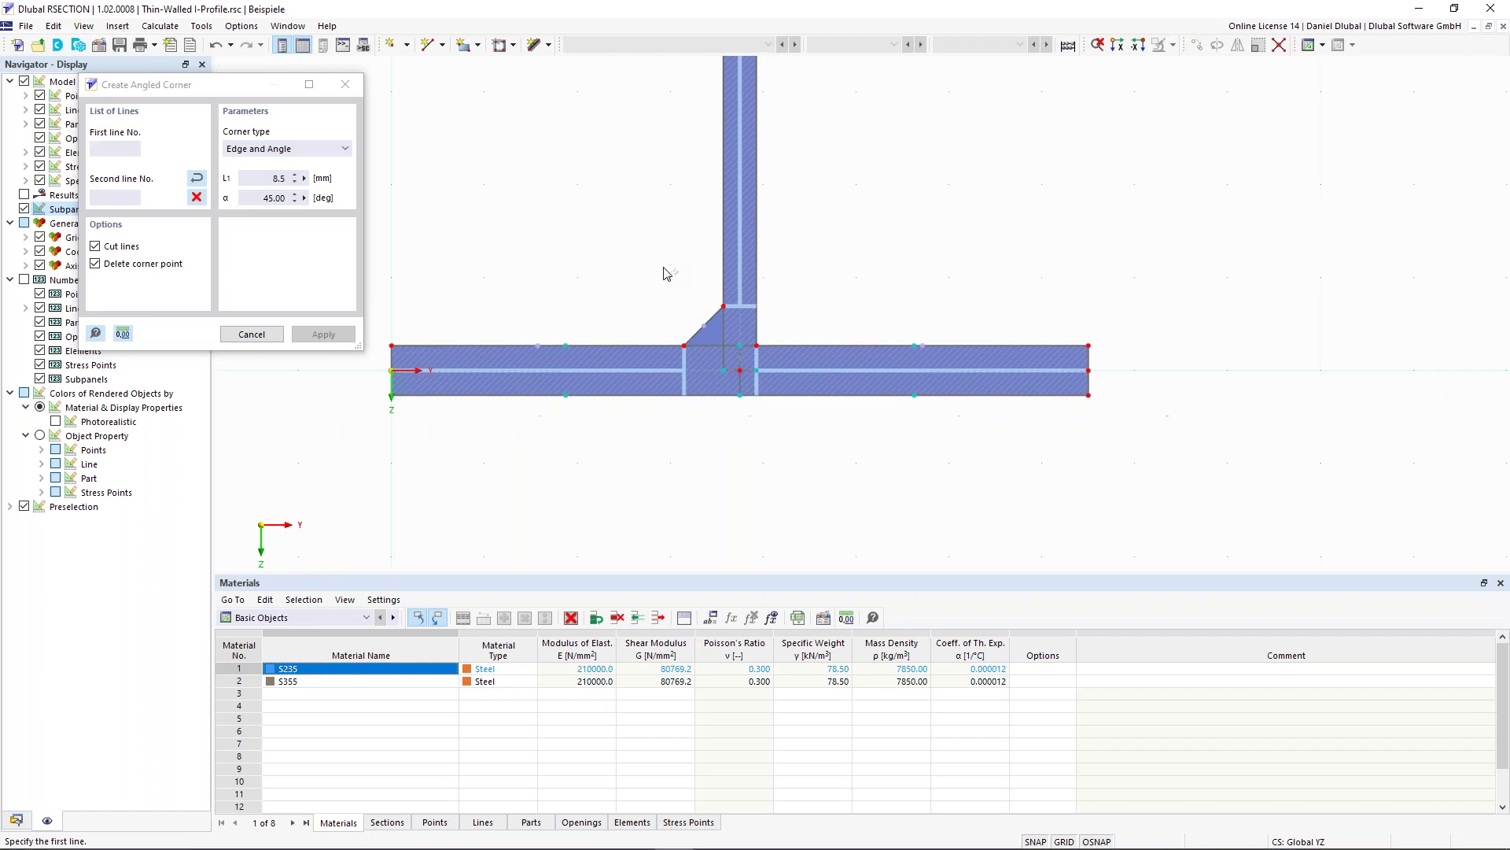
scroll(700, 310, "up", 1)
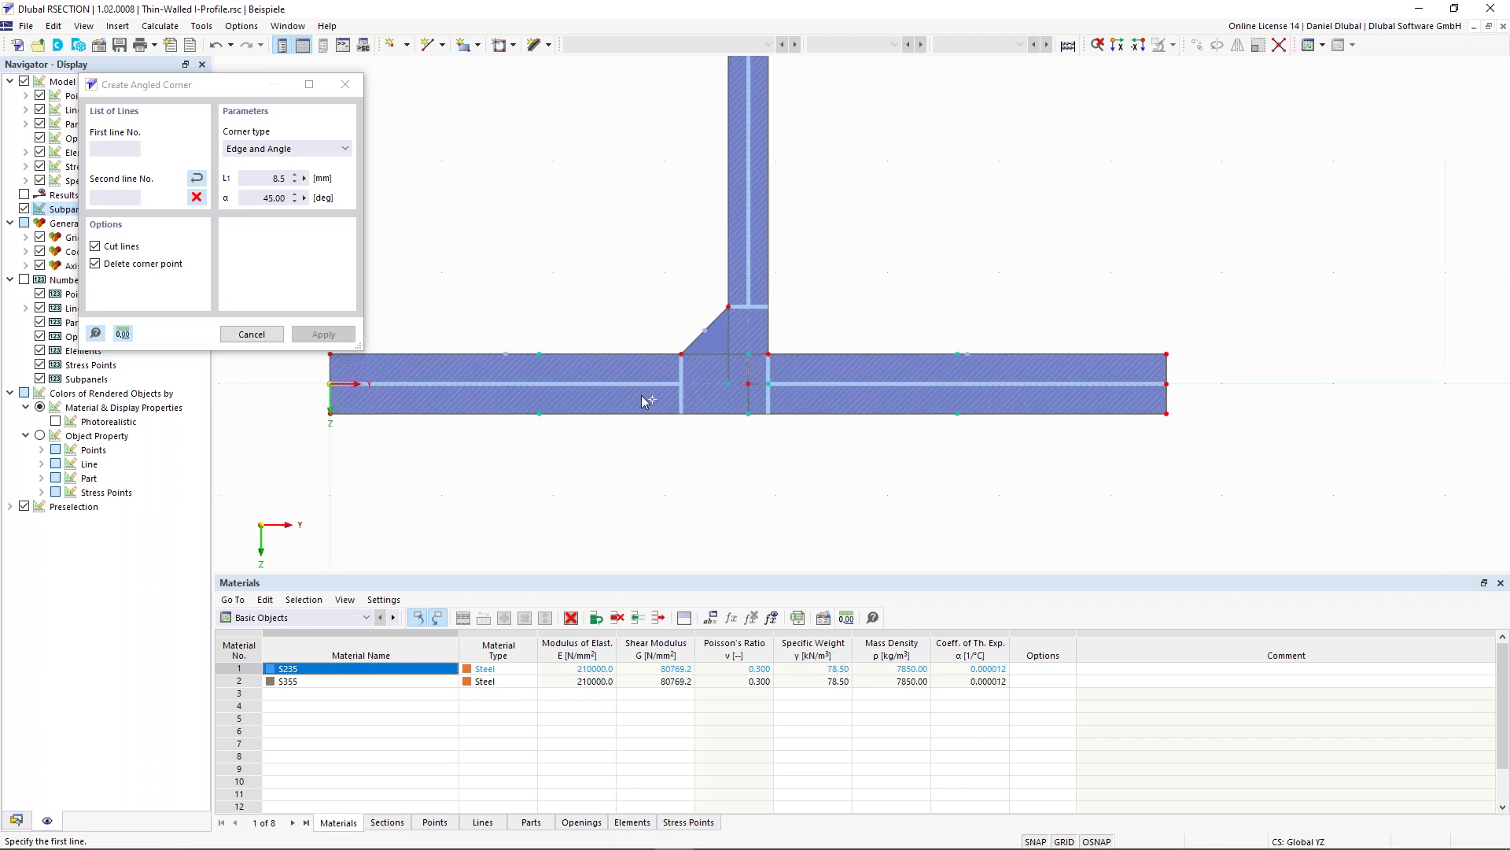
left_click(803, 353)
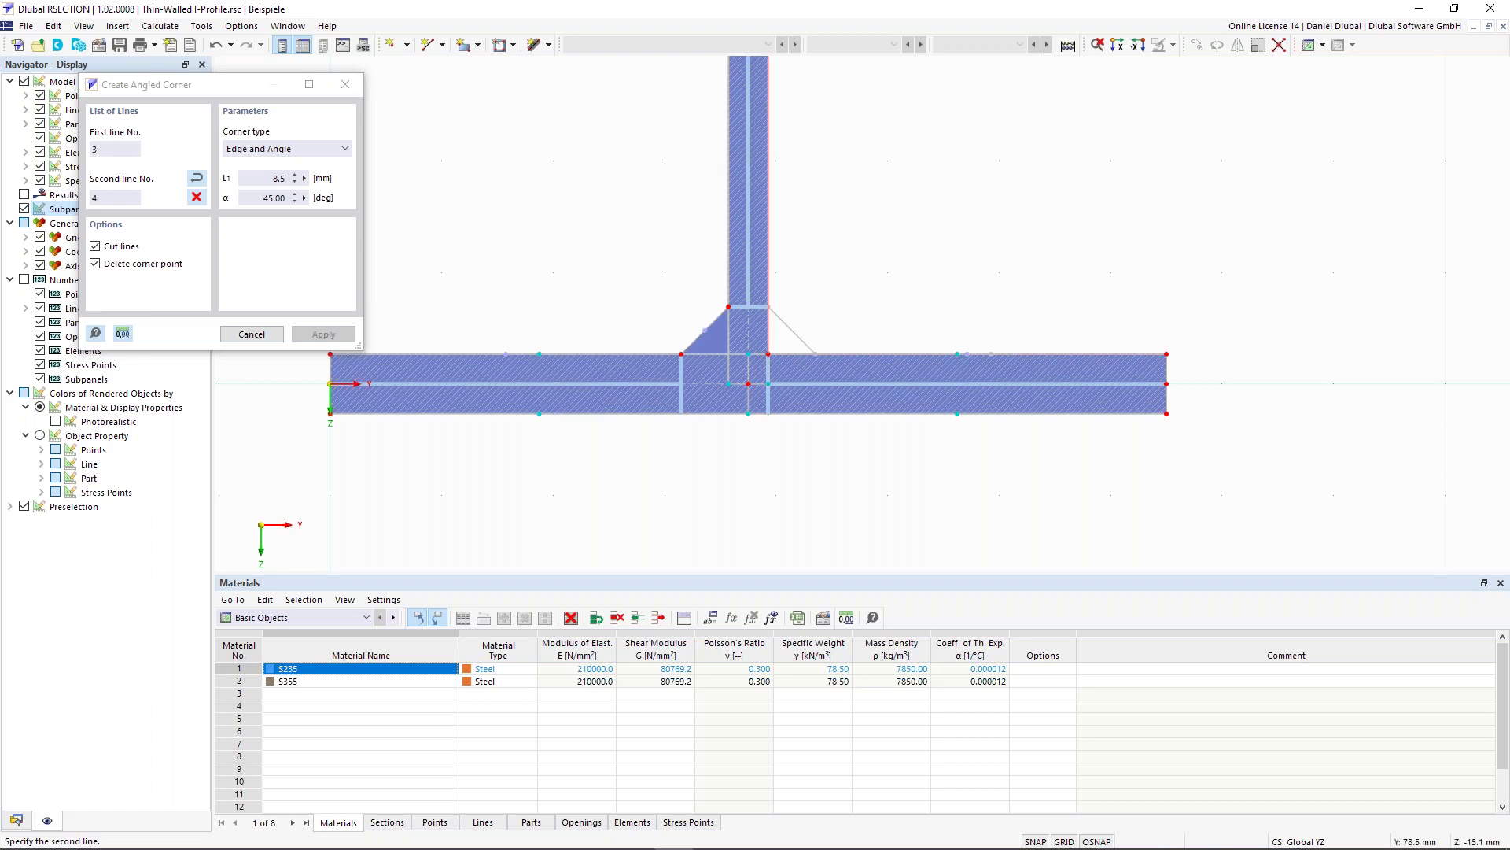
left_click(769, 330)
key("Escape")
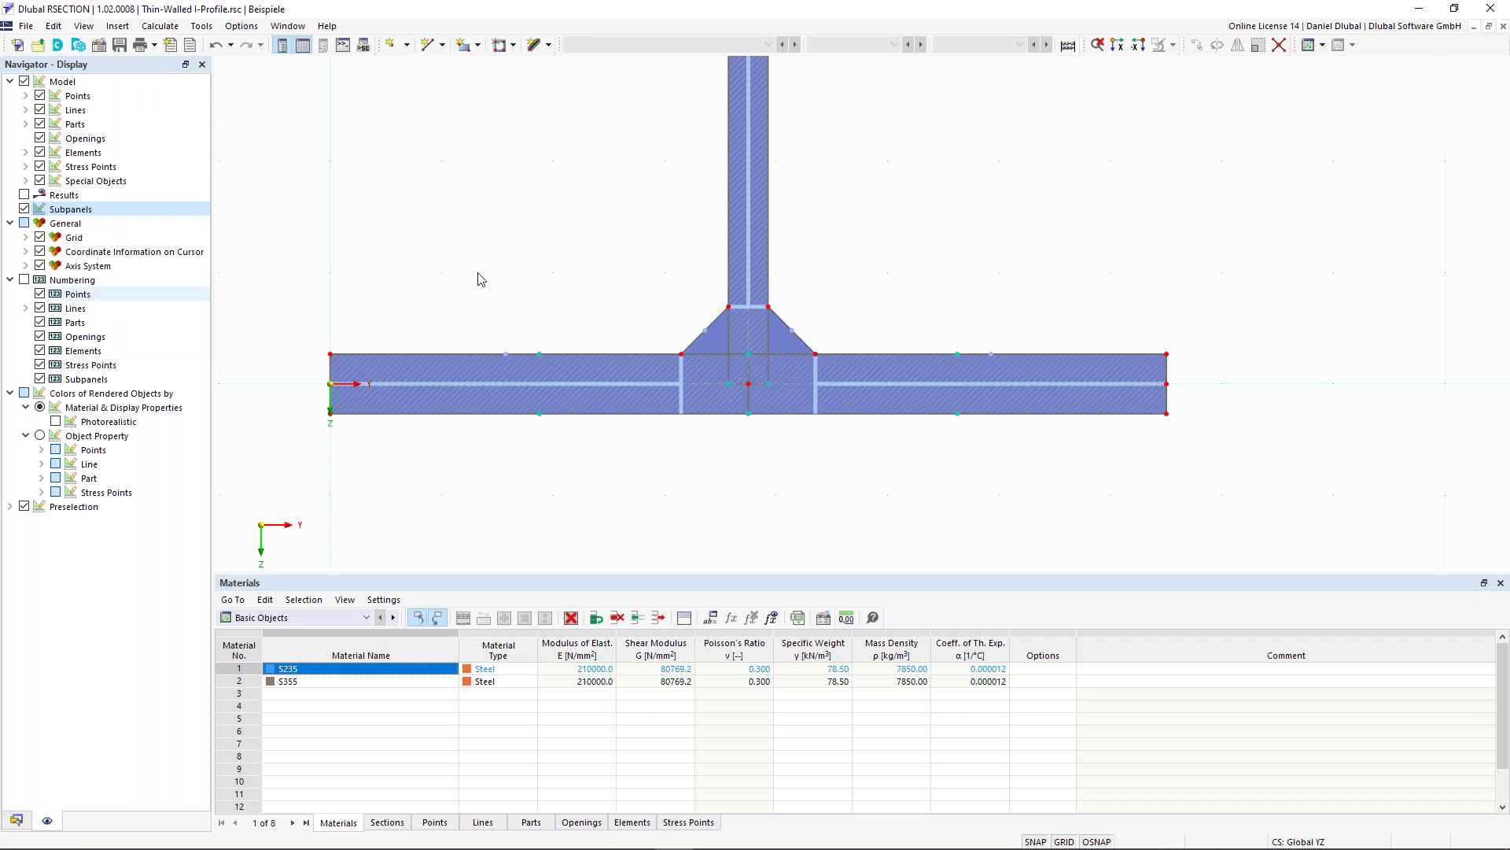
Create a new load case LC1 named "Only N" with the Permanent action category.
scroll(477, 268, "down", 3)
middle_click_drag(479, 176, 527, 338)
scroll(509, 340, "down", 2)
middle_click_drag(453, 291, 614, 343)
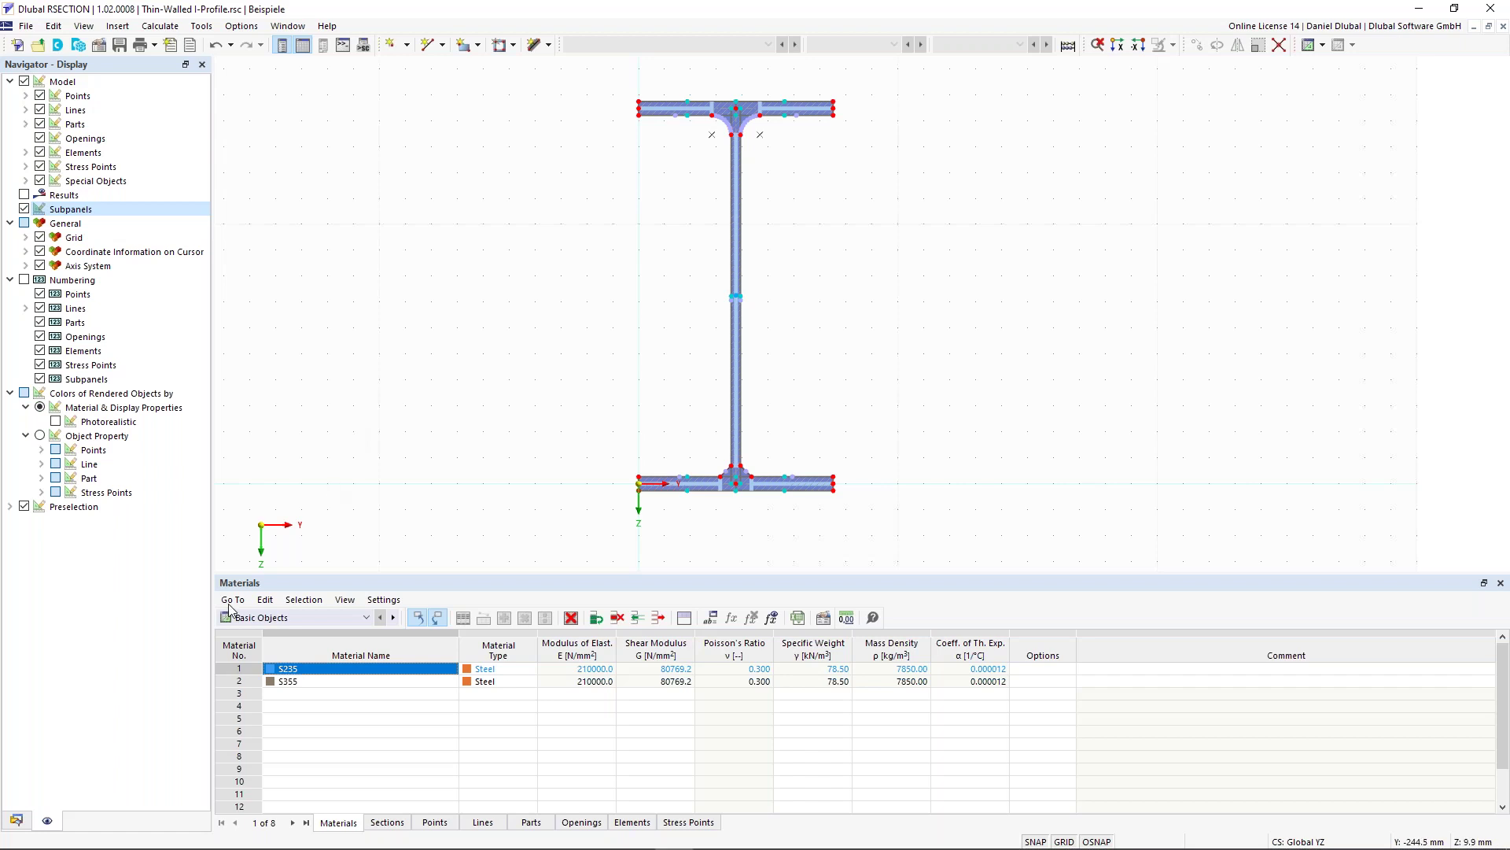
left_click(17, 820)
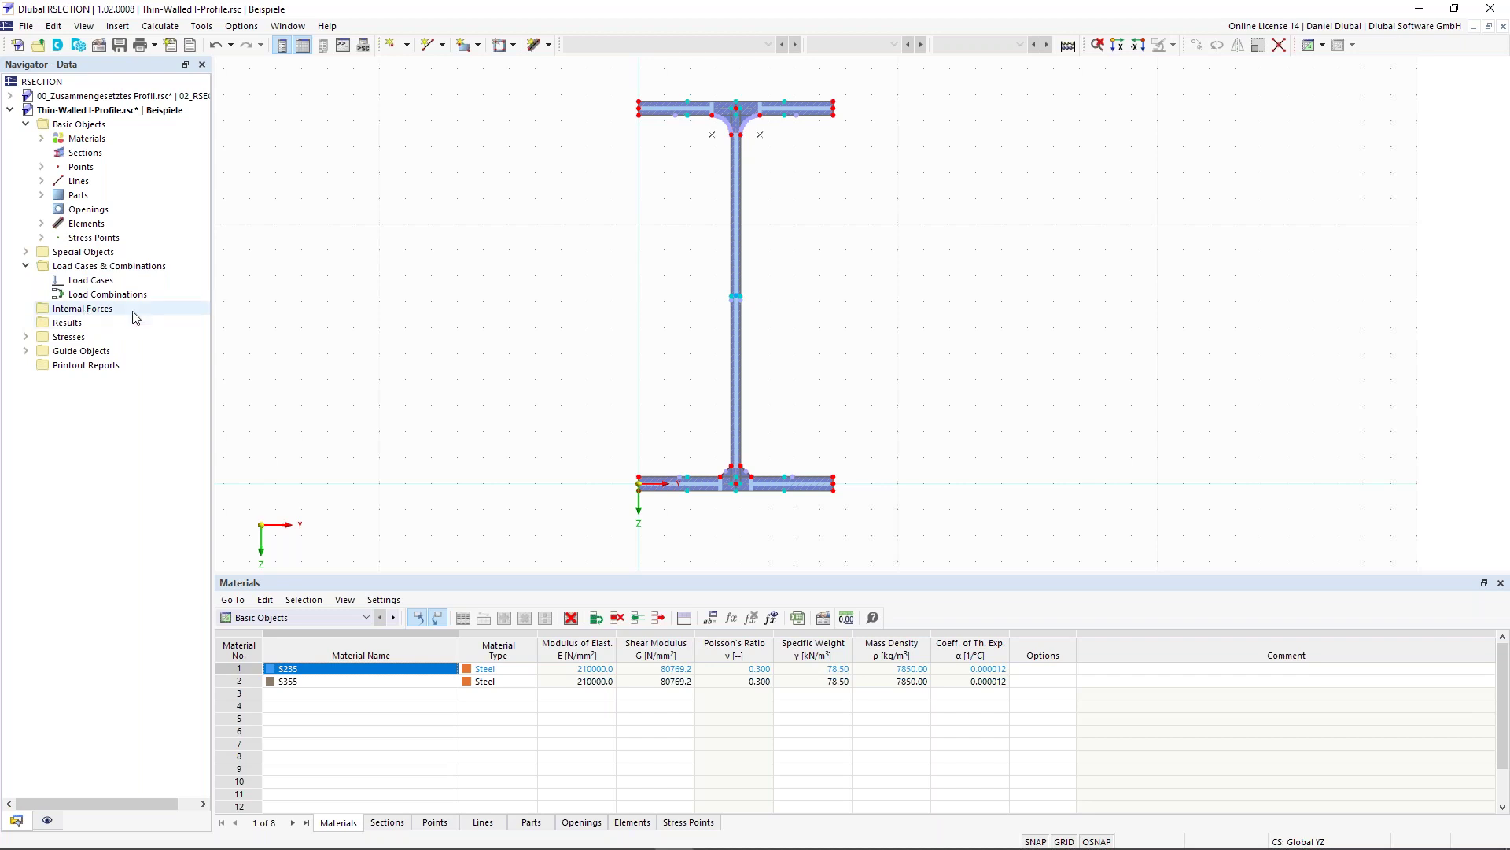
right_click(100, 287)
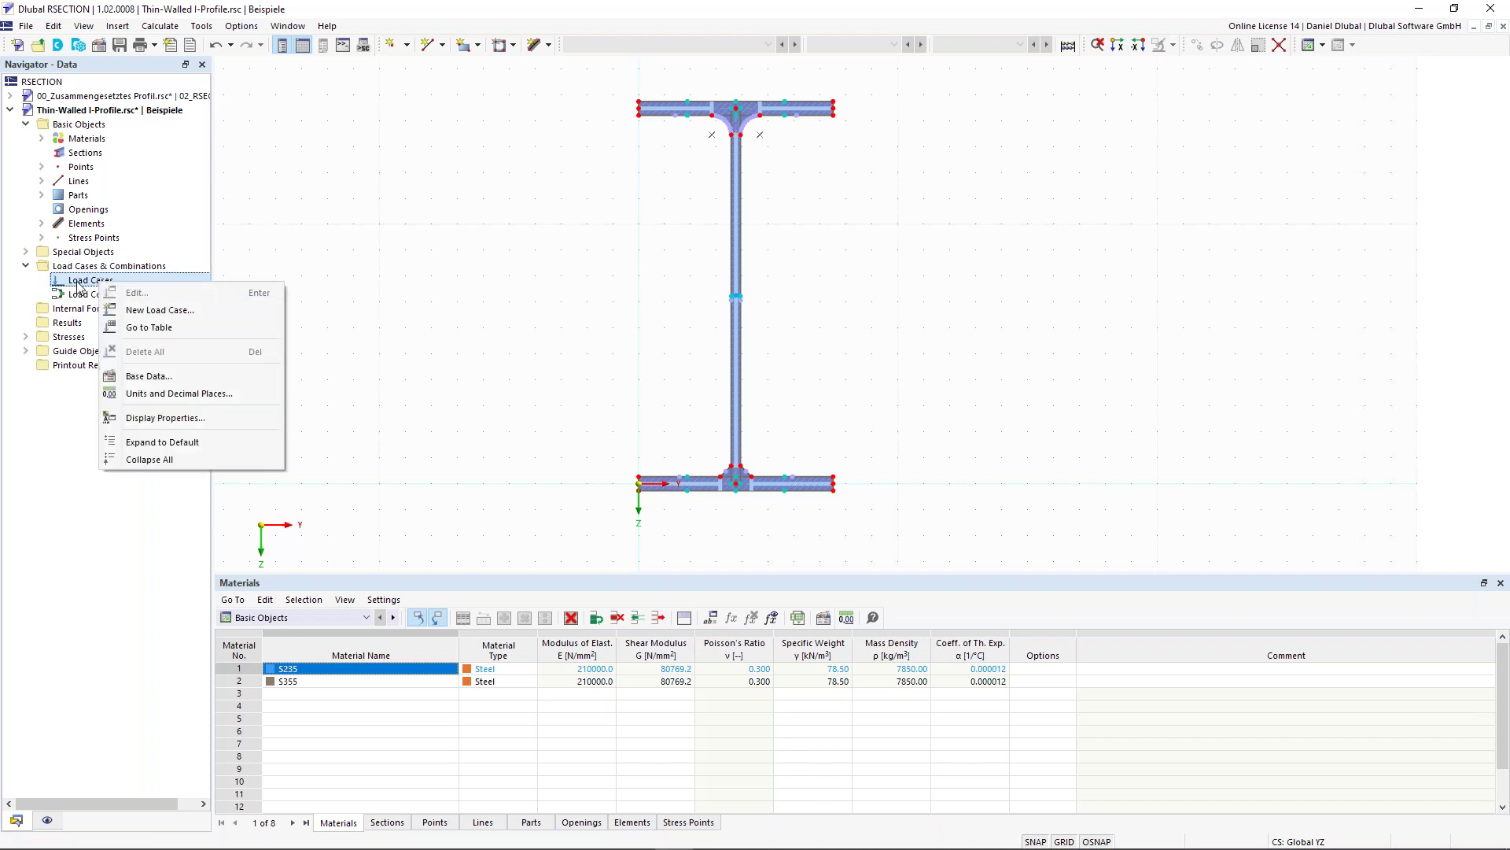
left_click(157, 316)
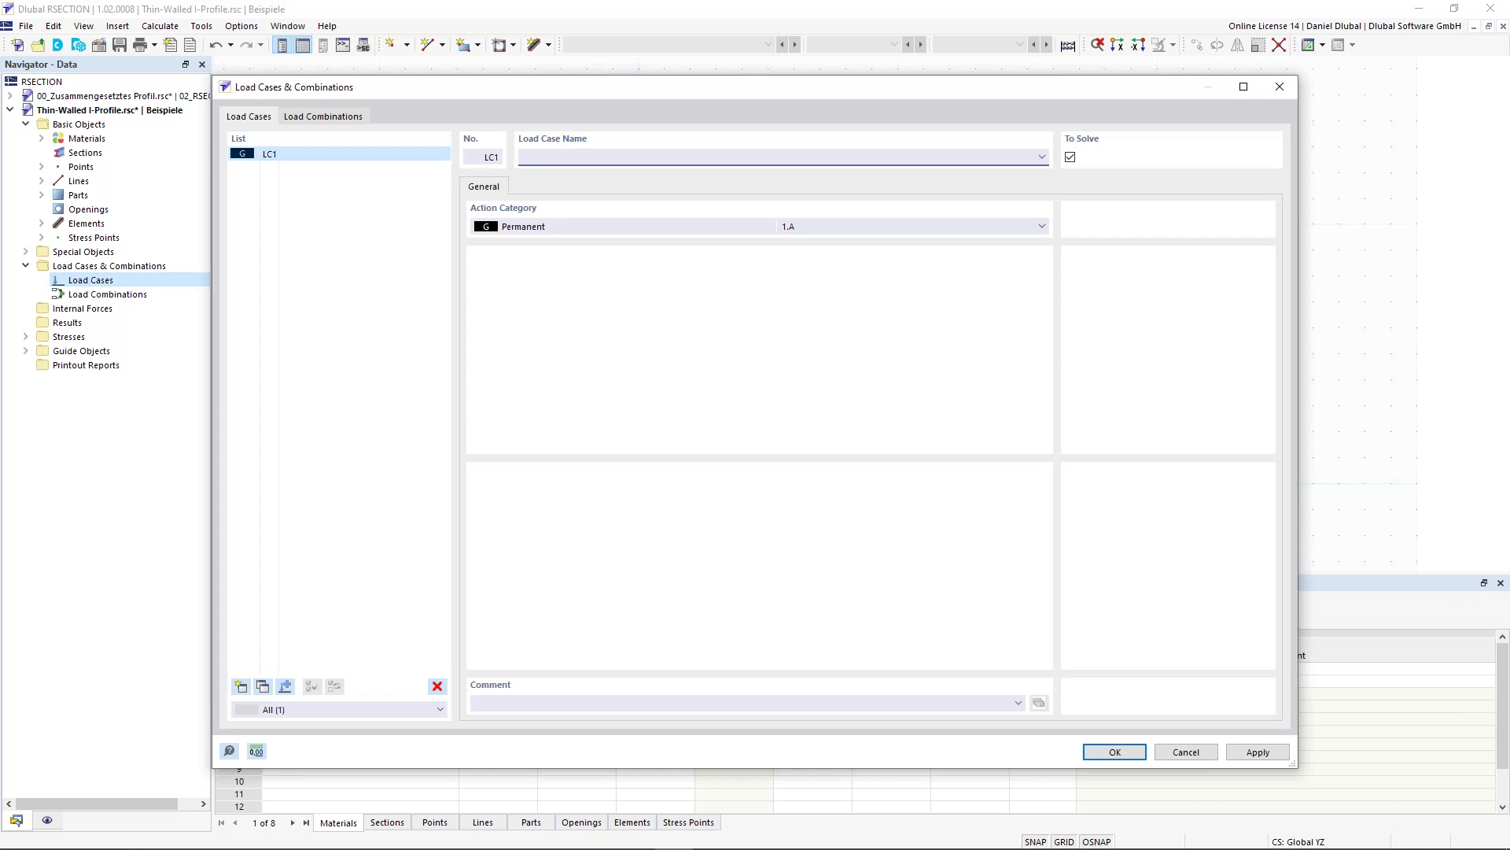
type("Only N")
Copy load case LC1 to LC2 and rename the copy "Only M".
left_click(262, 687)
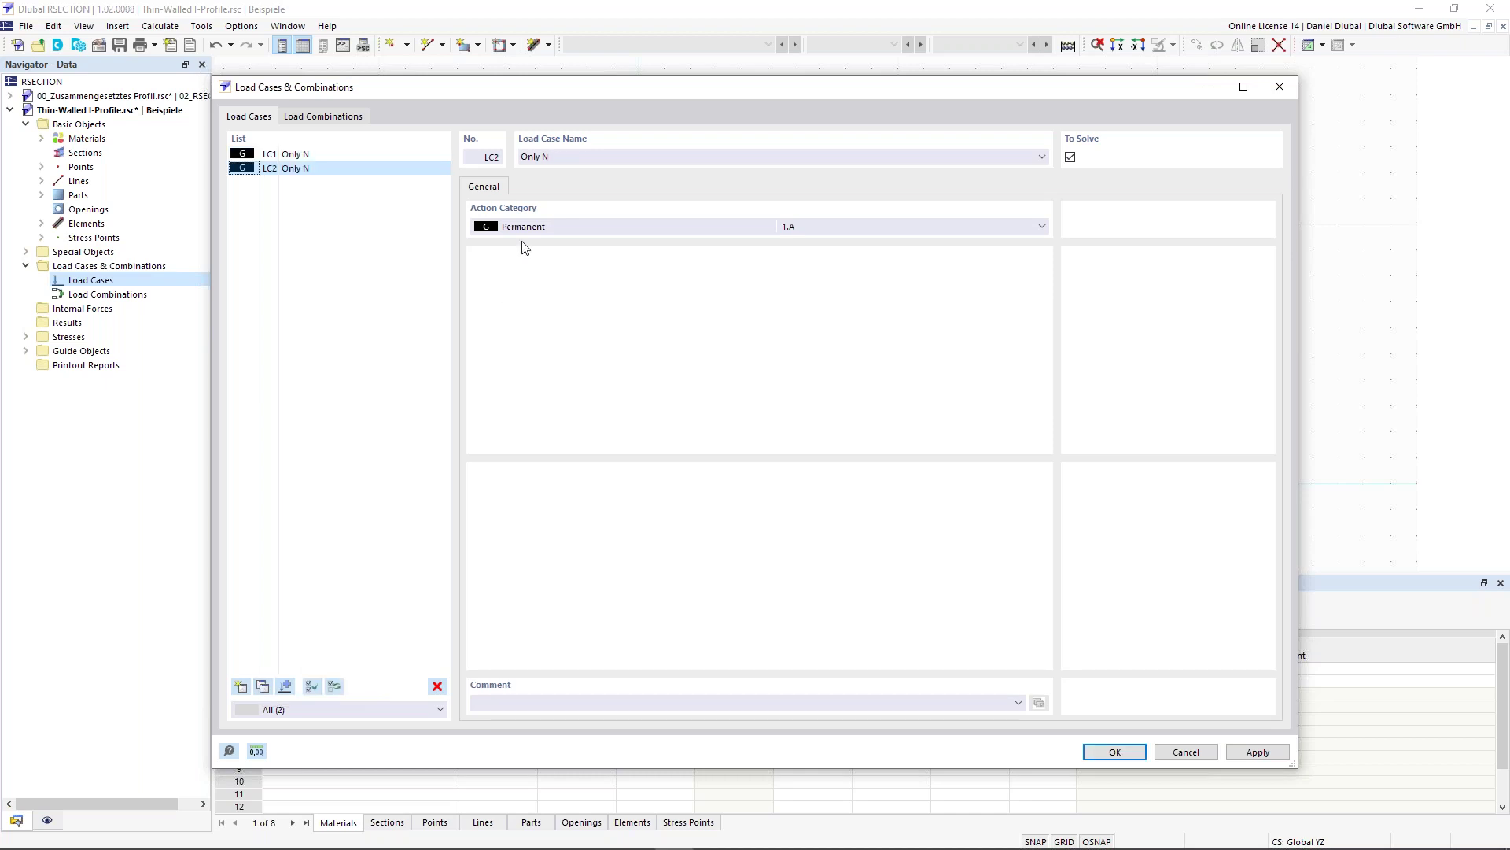
left_click_drag(543, 156, 549, 154)
type("M")
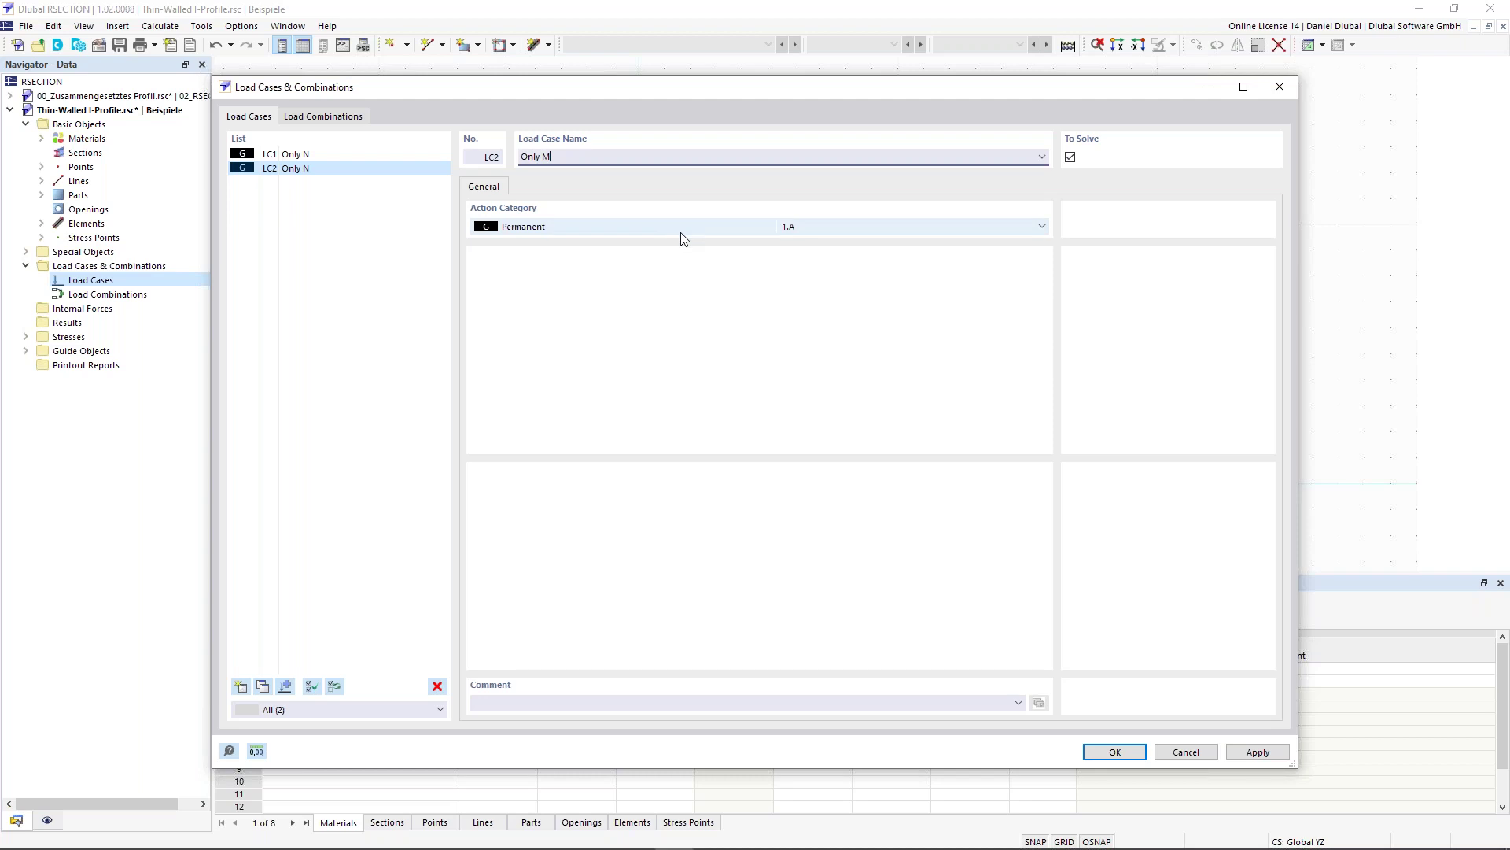
Add load combination CO1 combining LC1 and LC2 with factors of 1.00, and accept the load cases and combinations.
left_click(331, 122)
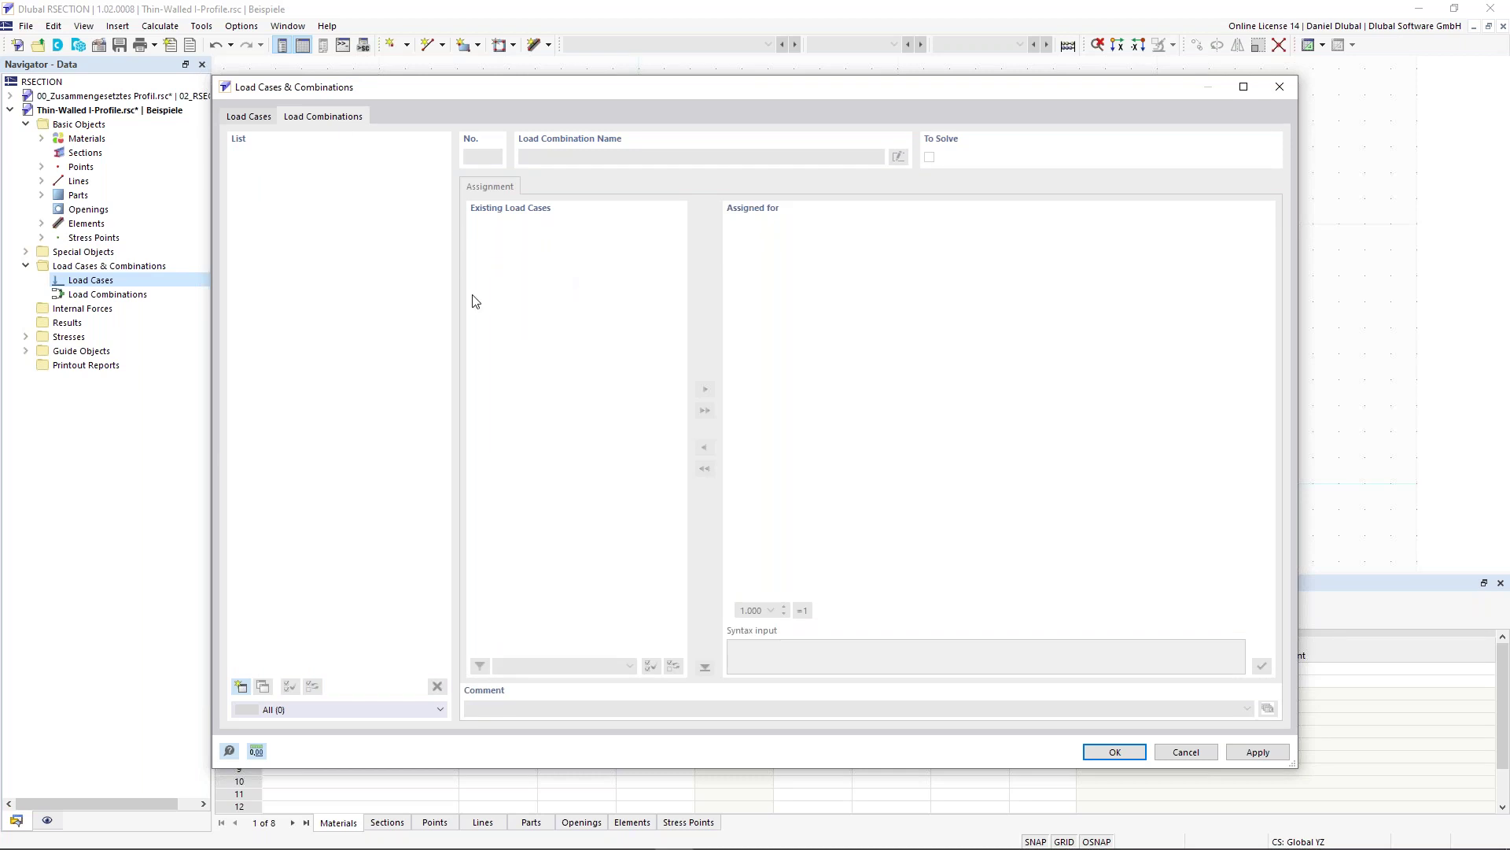
left_click(240, 686)
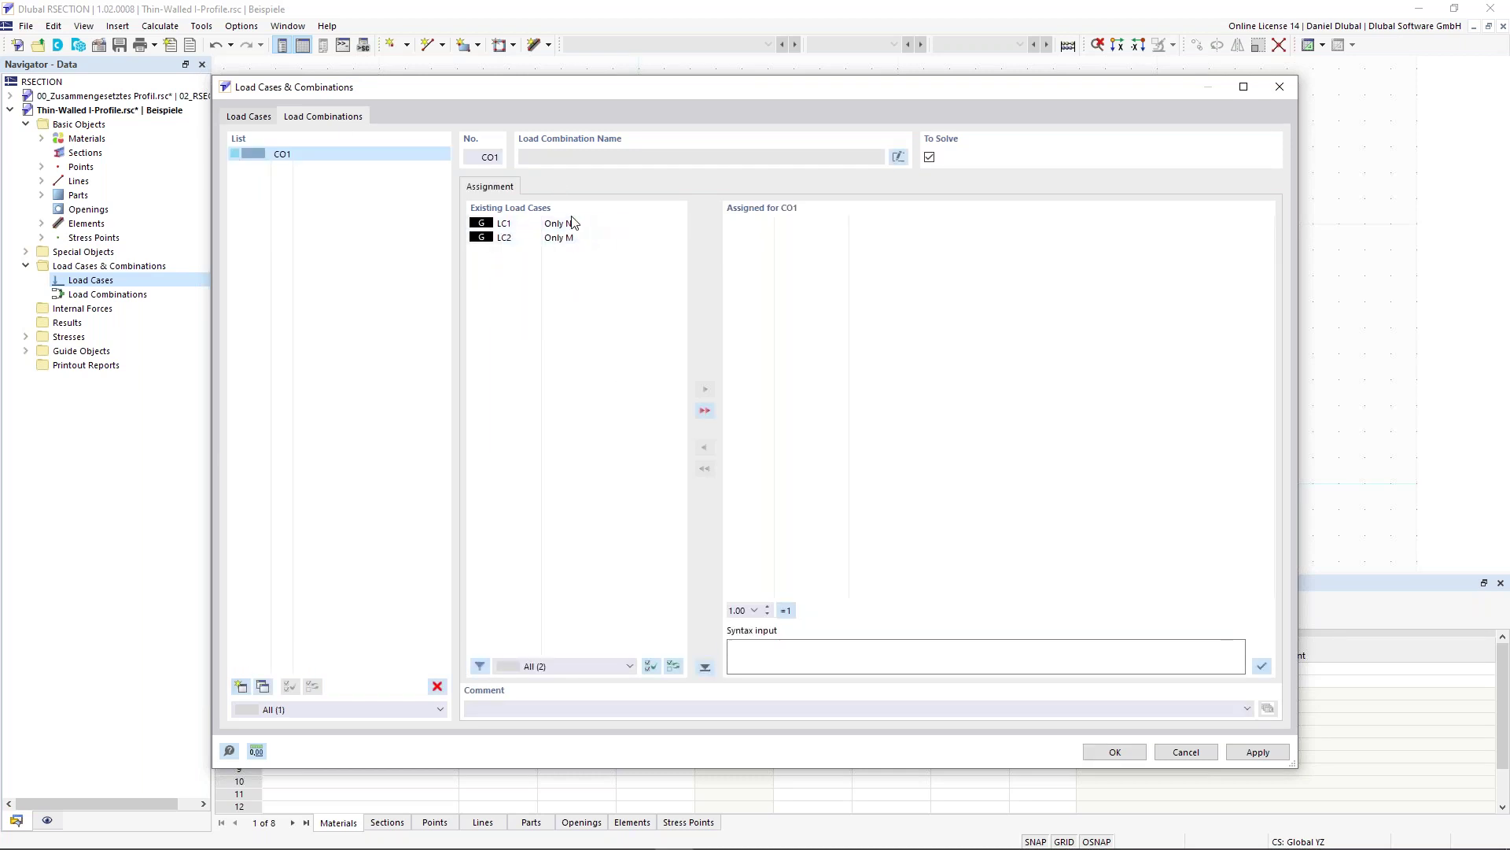
left_click(705, 409)
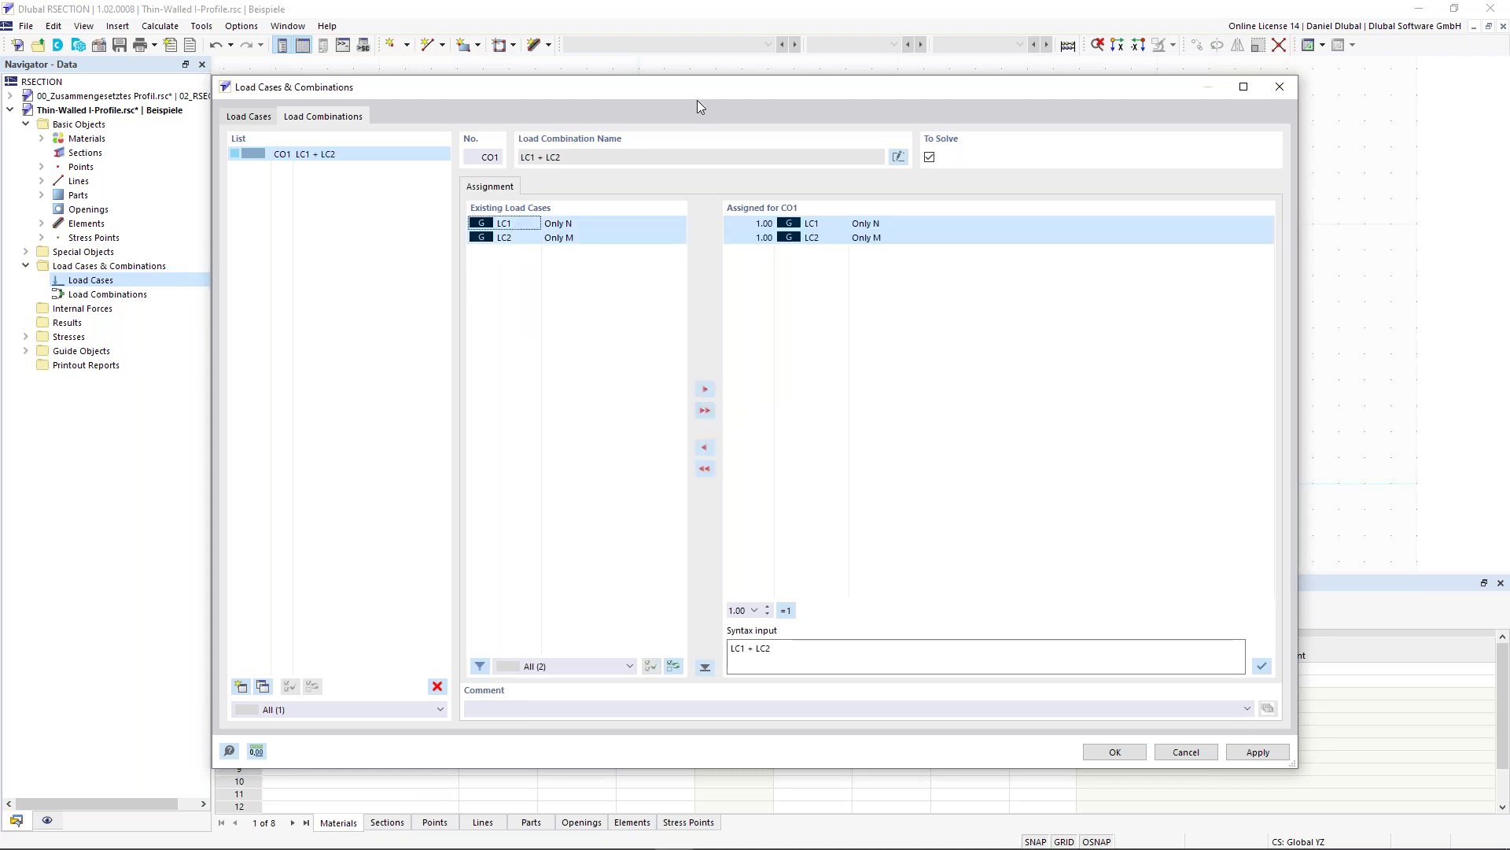
left_click(768, 225)
left_click(763, 268)
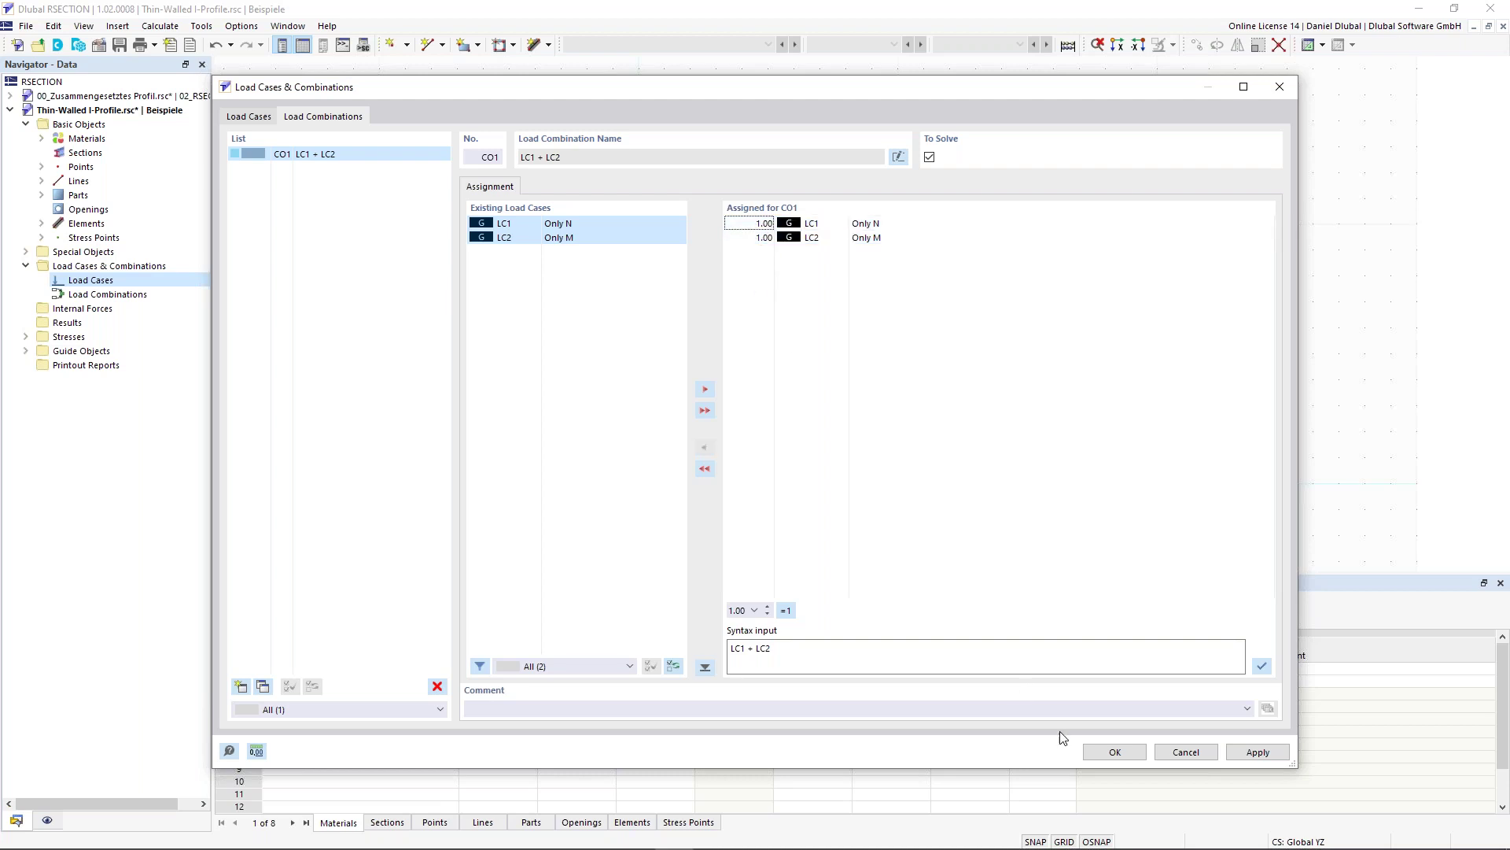
left_click(1116, 752)
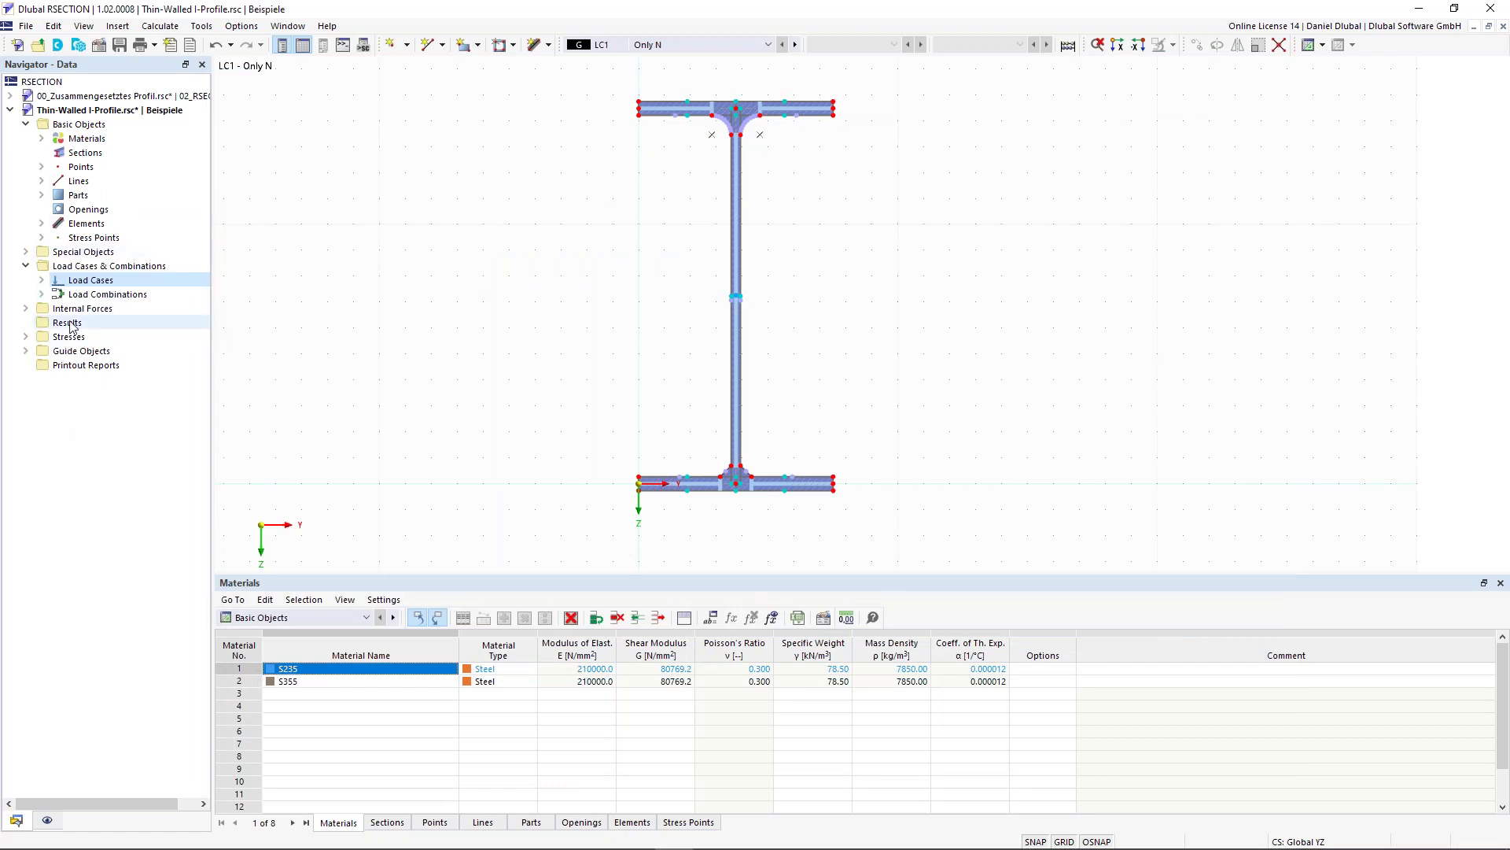
Add new internal forces to load case LC1 - Only N with an axial force N of -10 kN.
left_click(26, 309)
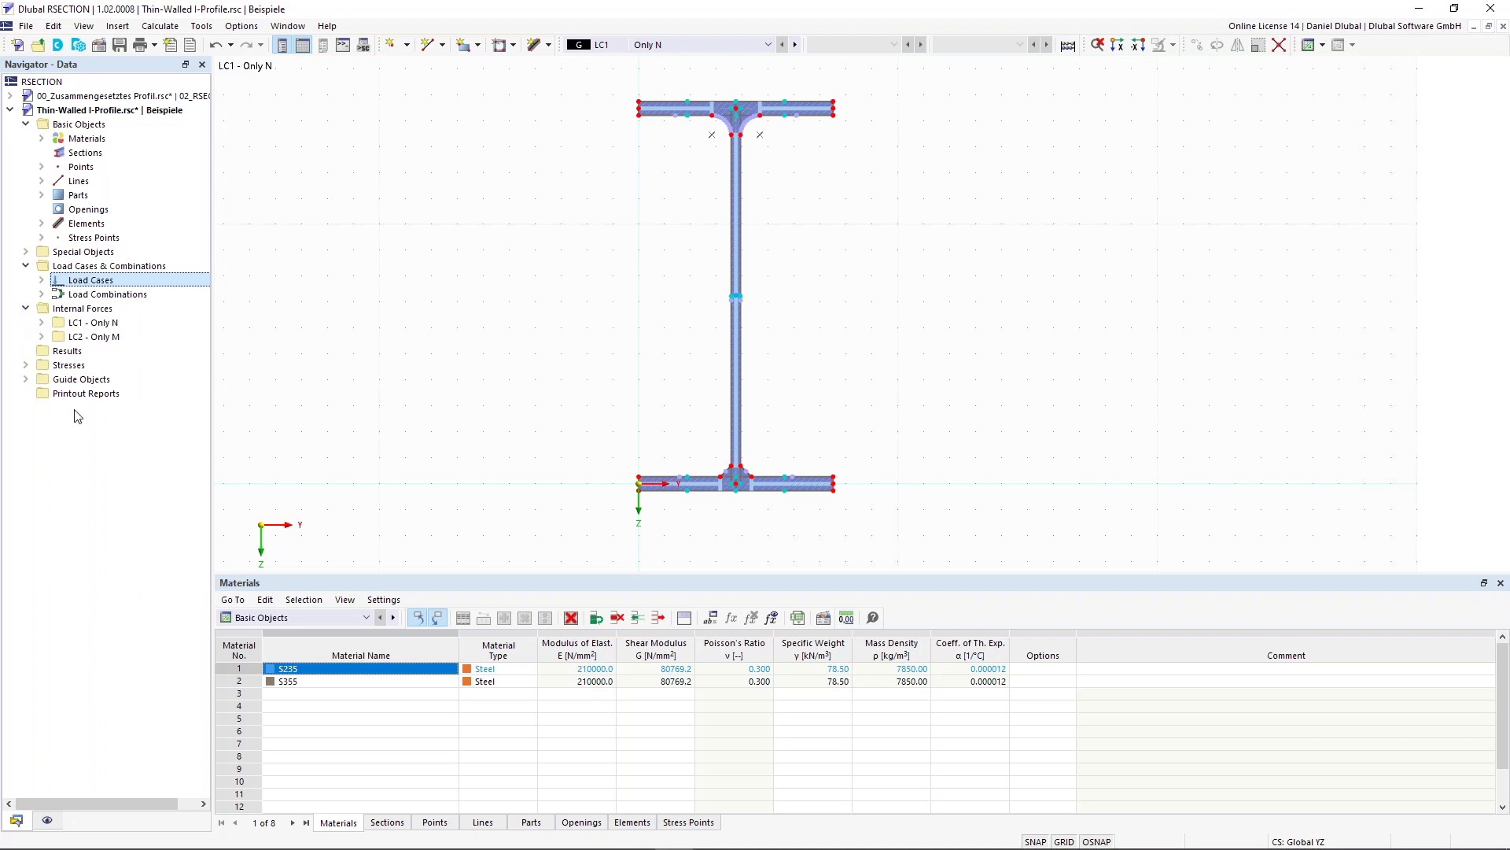
left_click(41, 323)
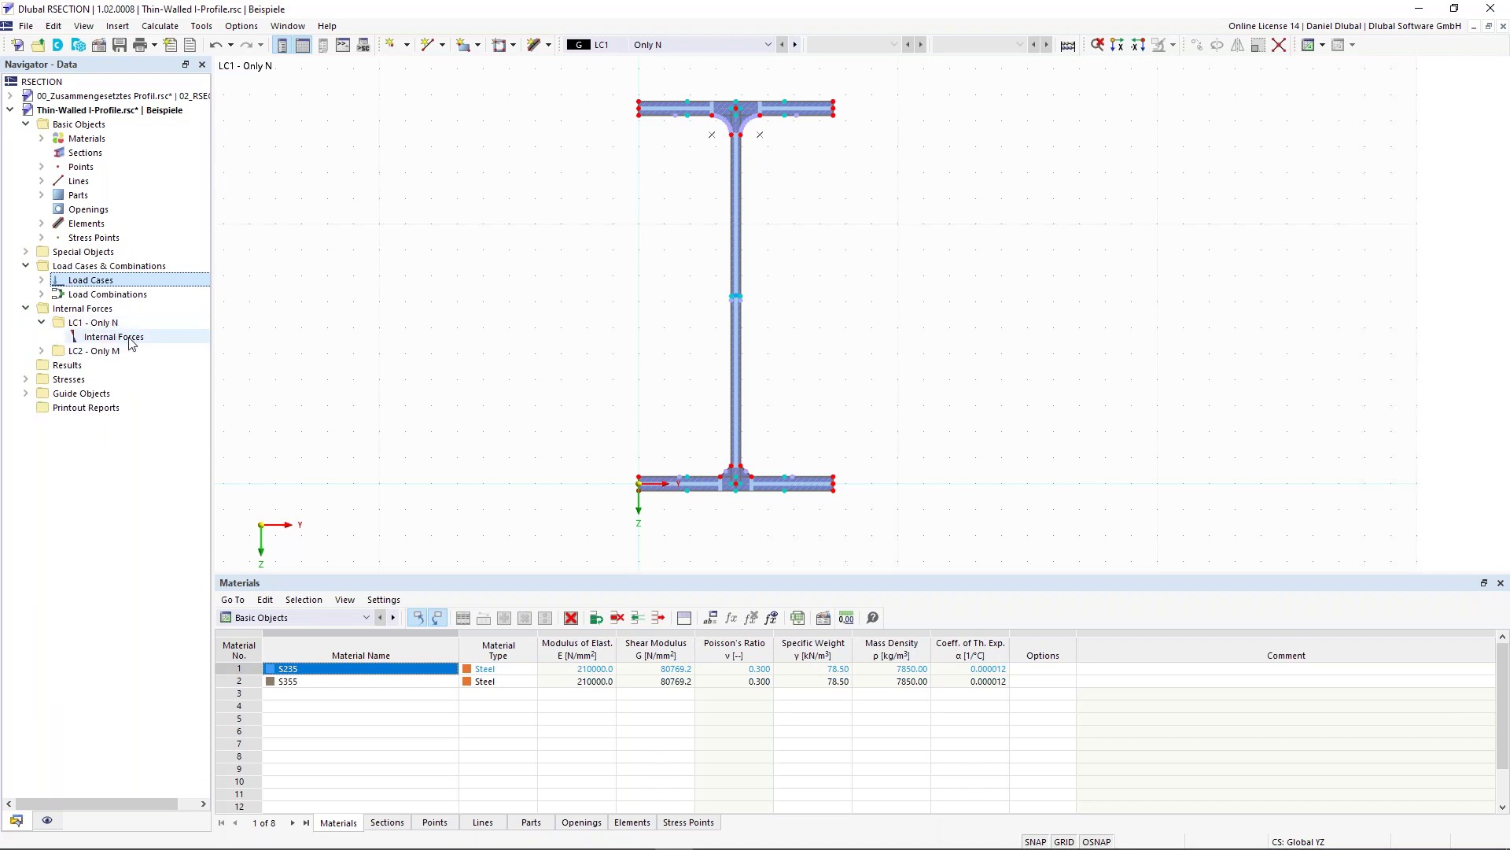
left_click(130, 338)
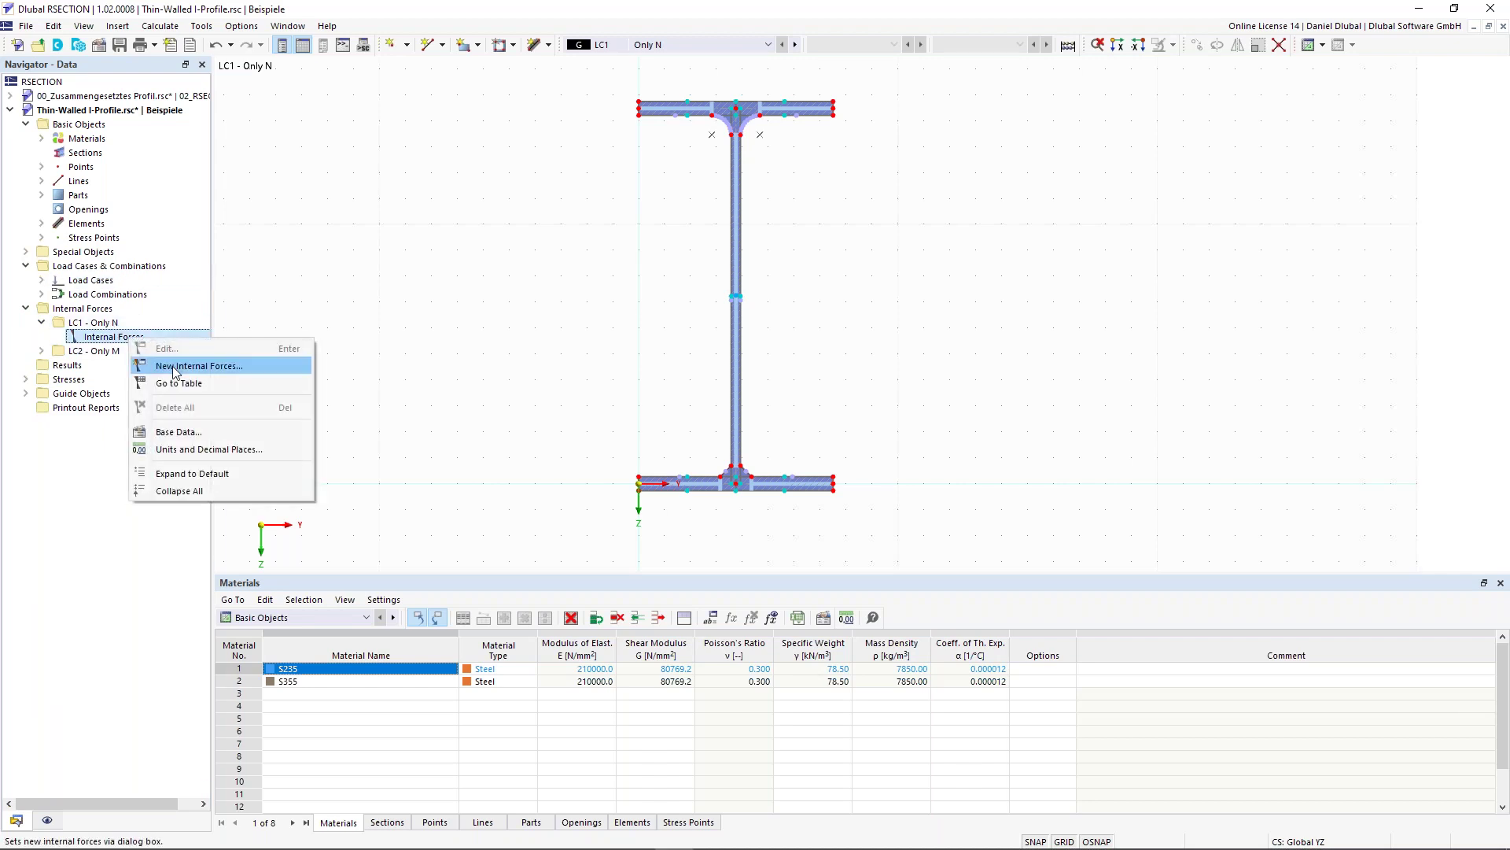
left_click(189, 366)
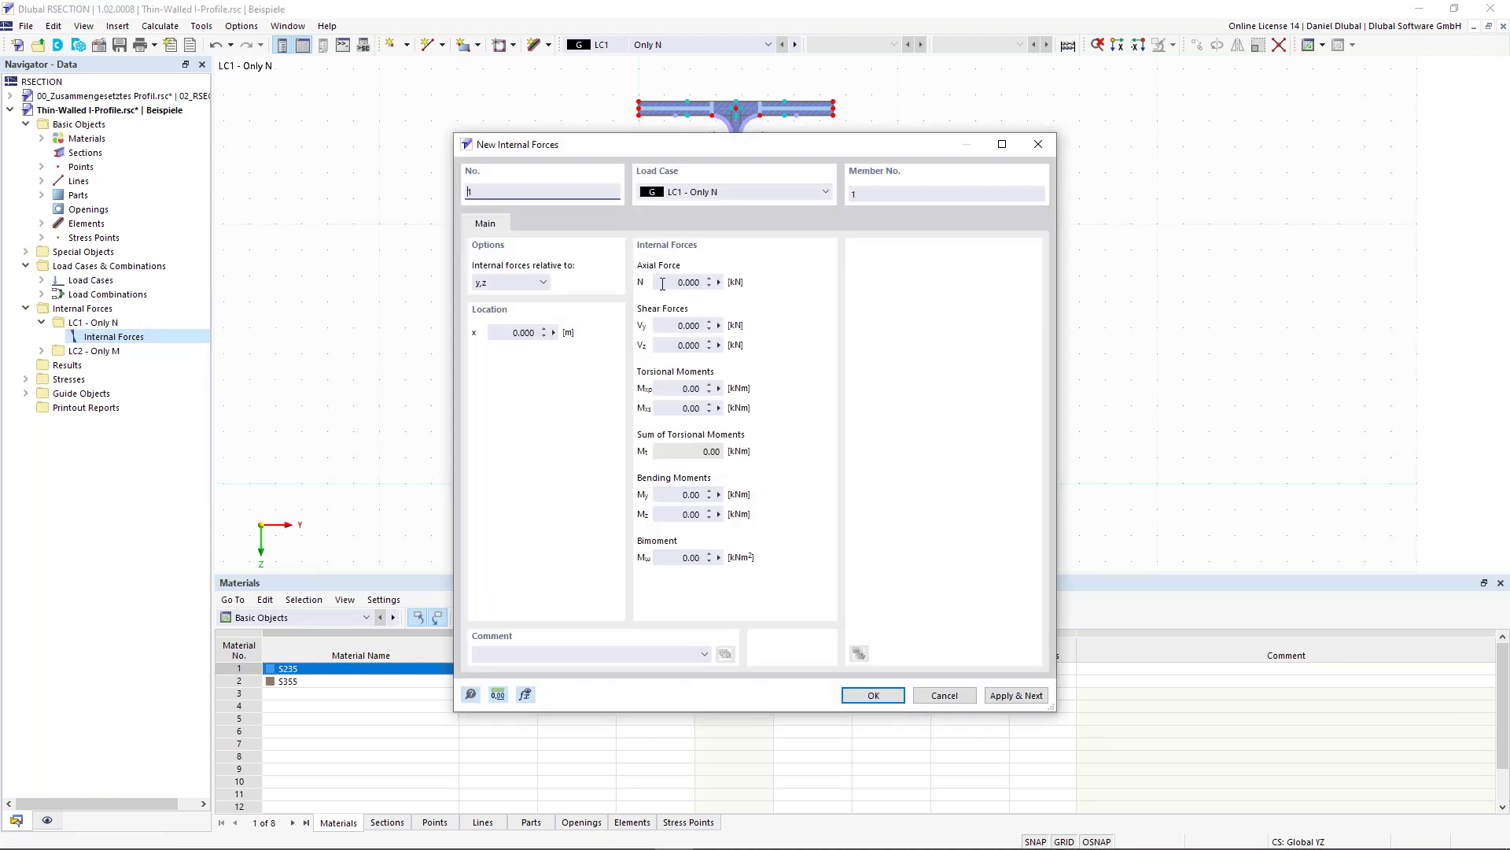
left_click(661, 284)
key("BackSpace")
type("-10")
left_click(1017, 696)
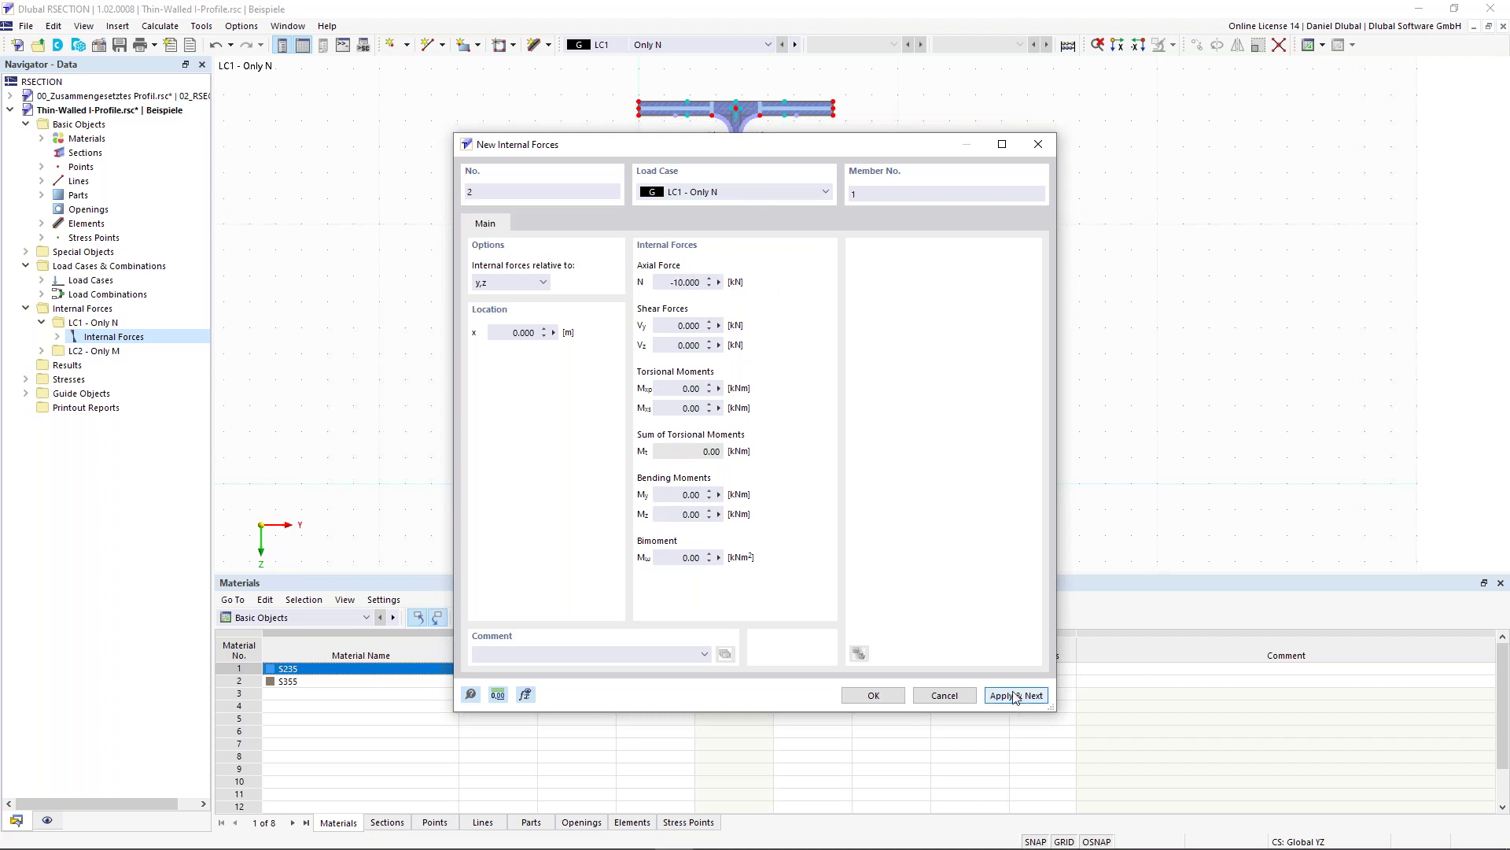
Define internal forces for load case LC2 - Only M with zero axial force and a bending moment My of 100 kNm.
left_click(793, 194)
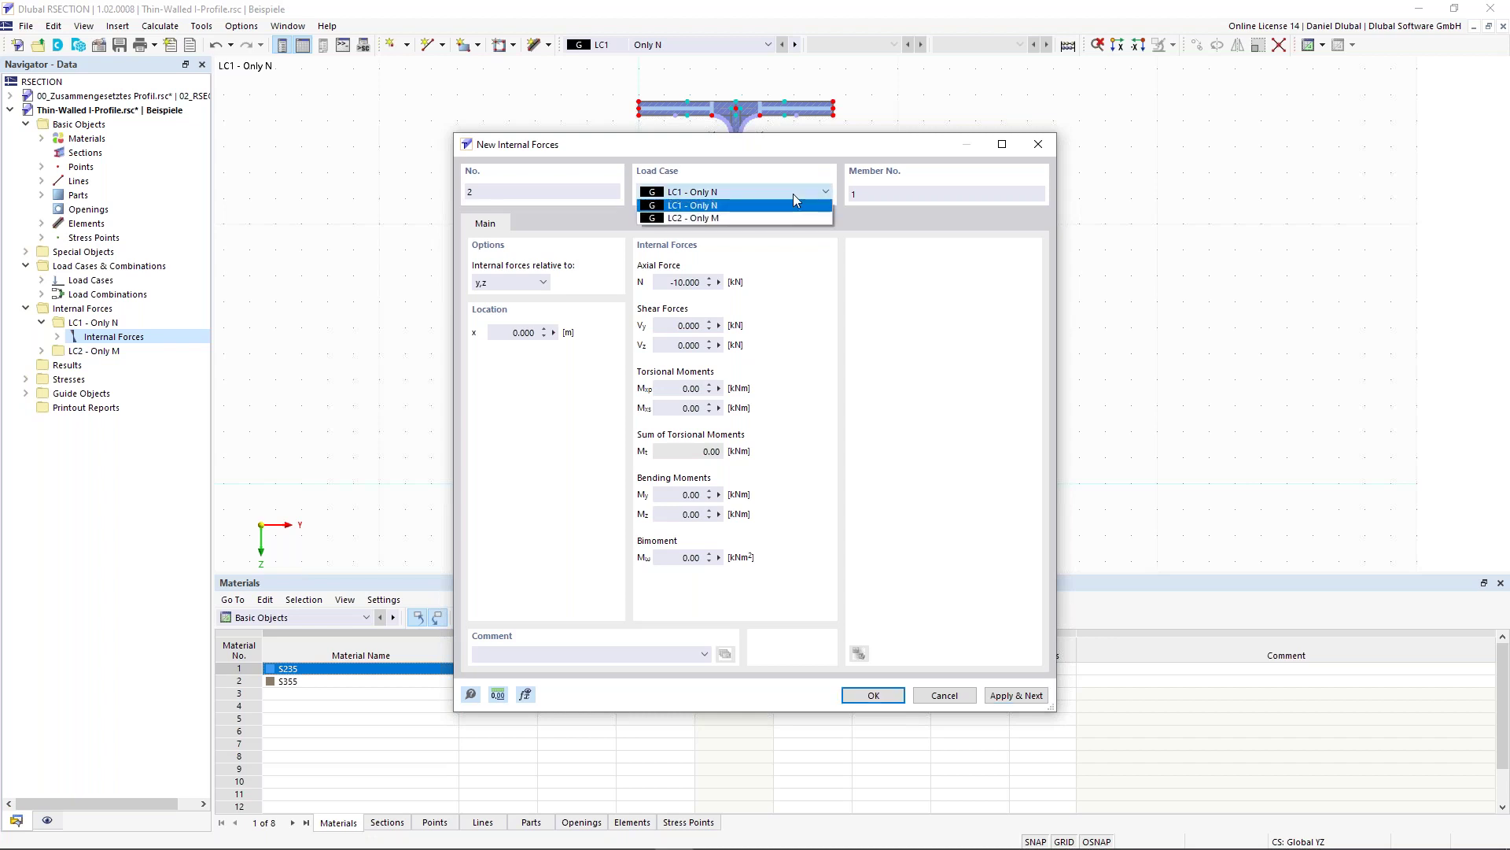
left_click(777, 219)
left_click(718, 281)
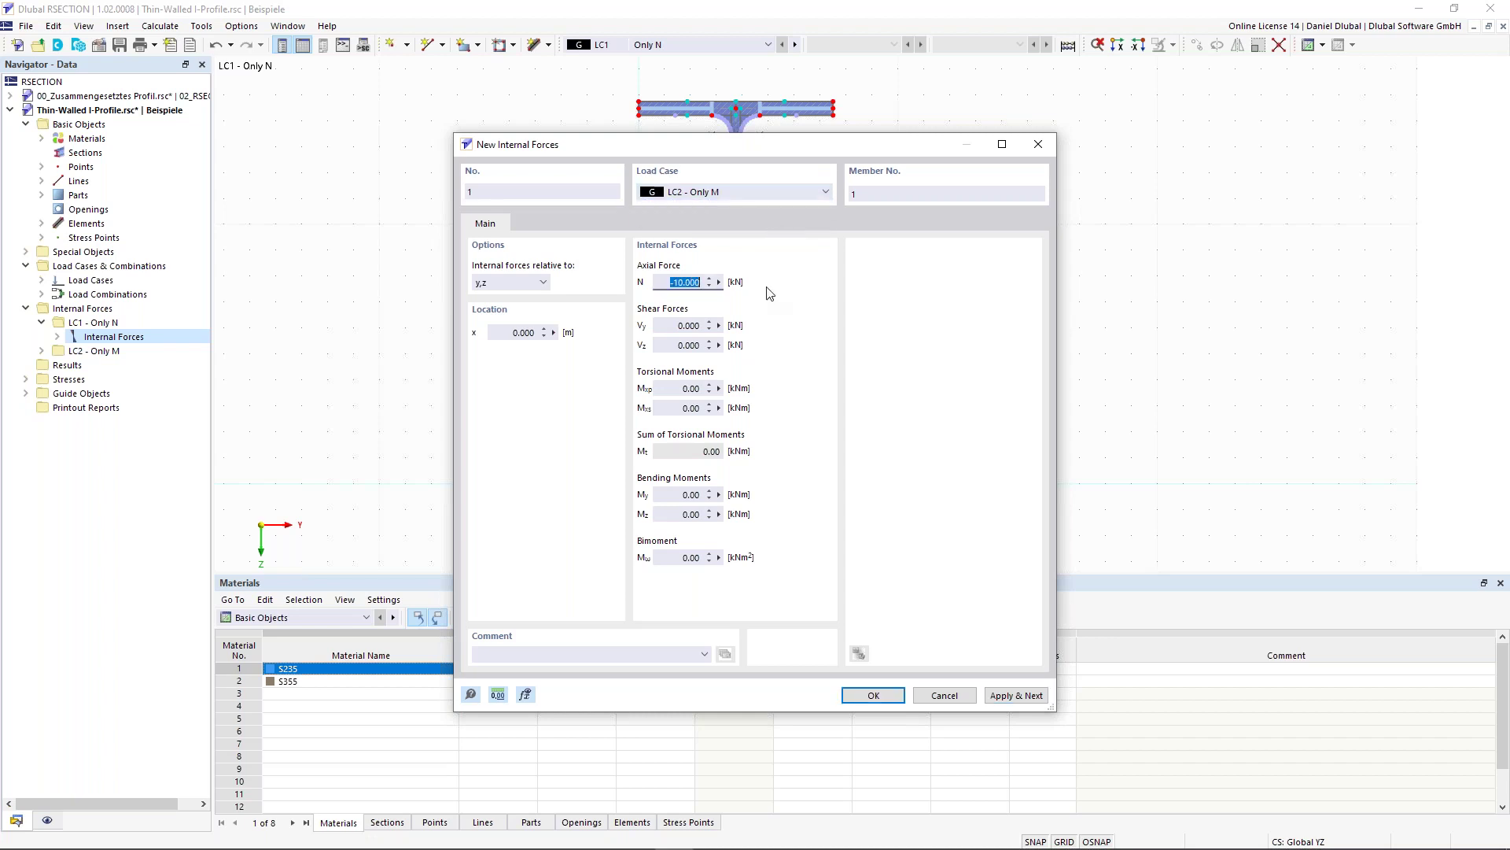
type("0")
left_click(674, 496)
type("1")
left_click(894, 700)
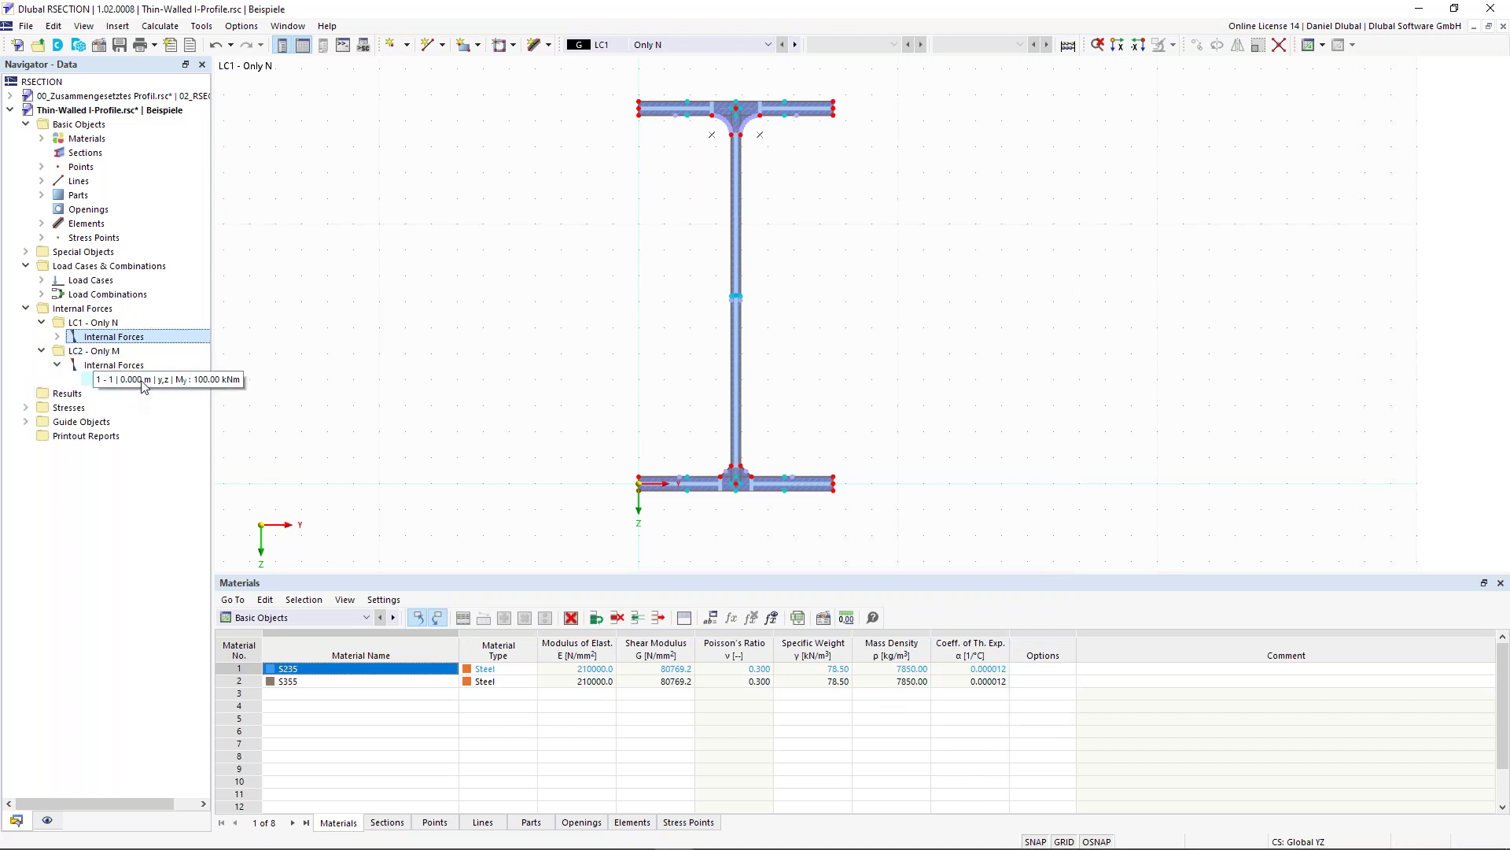
Review the internal forces assigned to LC2 and LC1, inspecting the axial, shear and bending inputs of the LC1 entry without changing them.
left_click(144, 384)
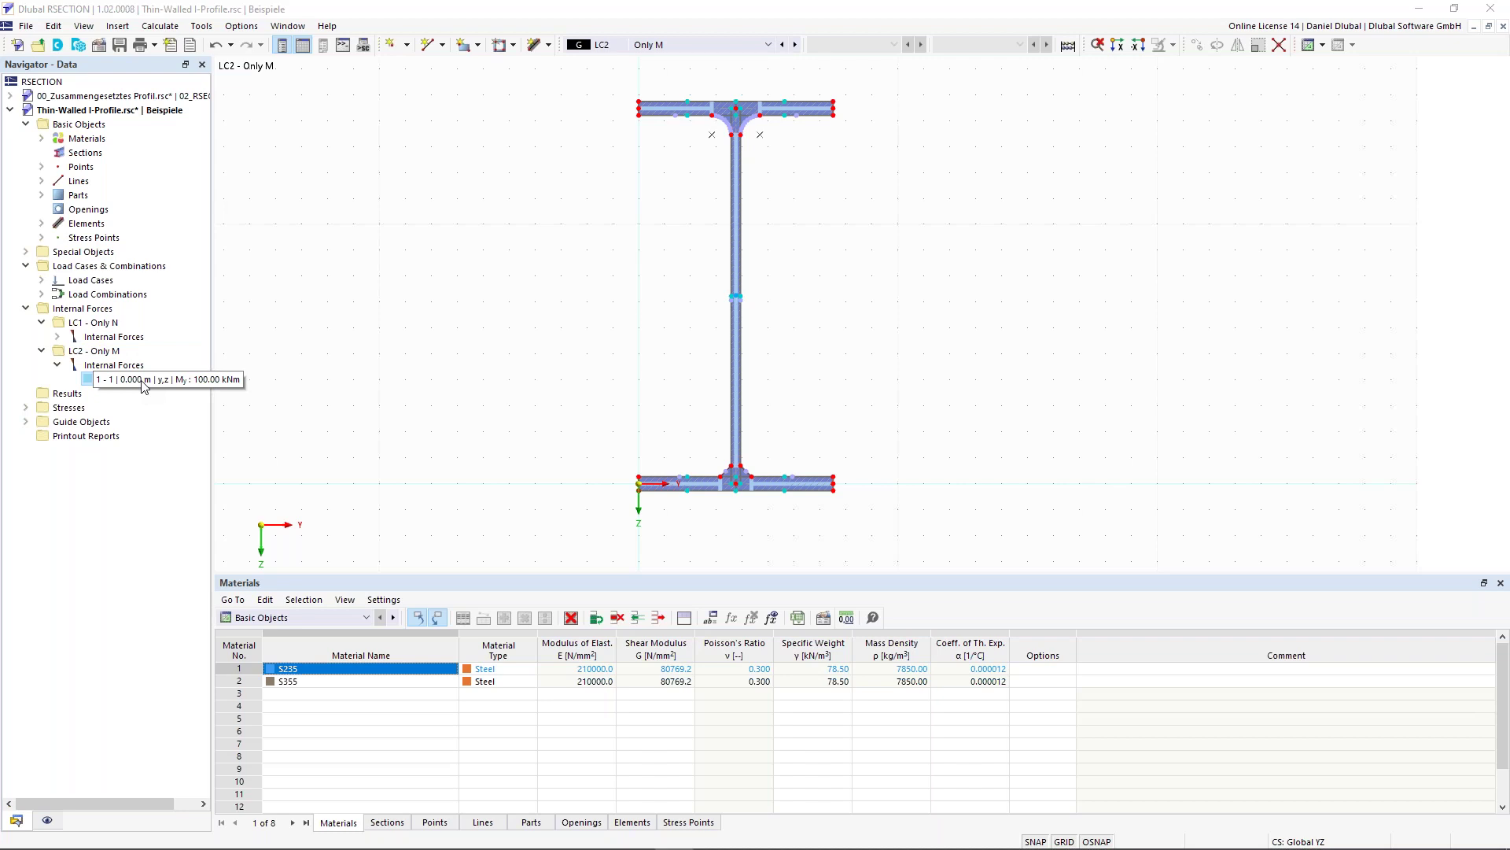
left_click(58, 337)
left_click(124, 356)
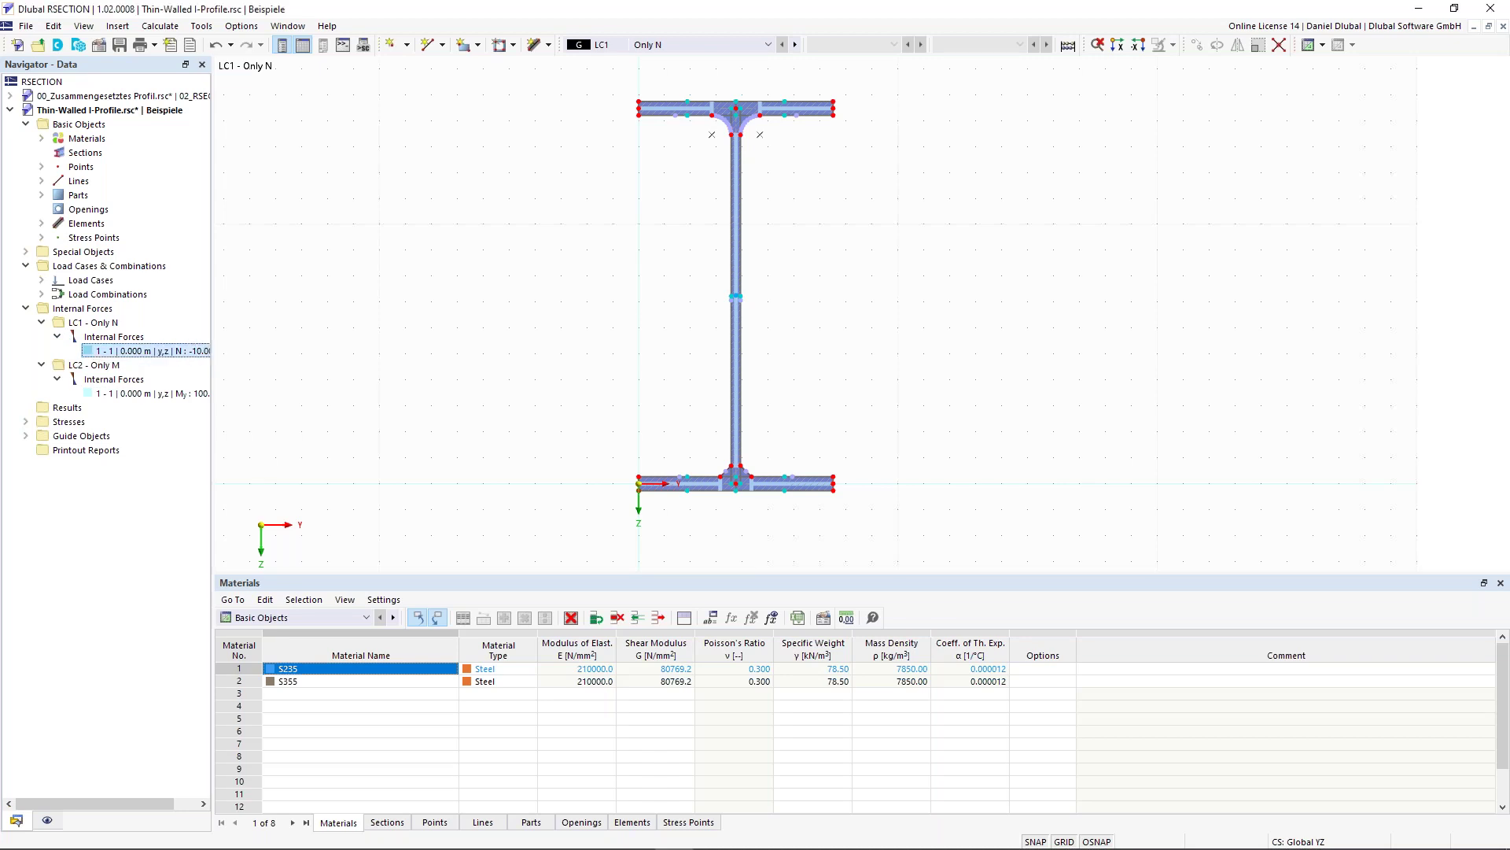
right_click(130, 351)
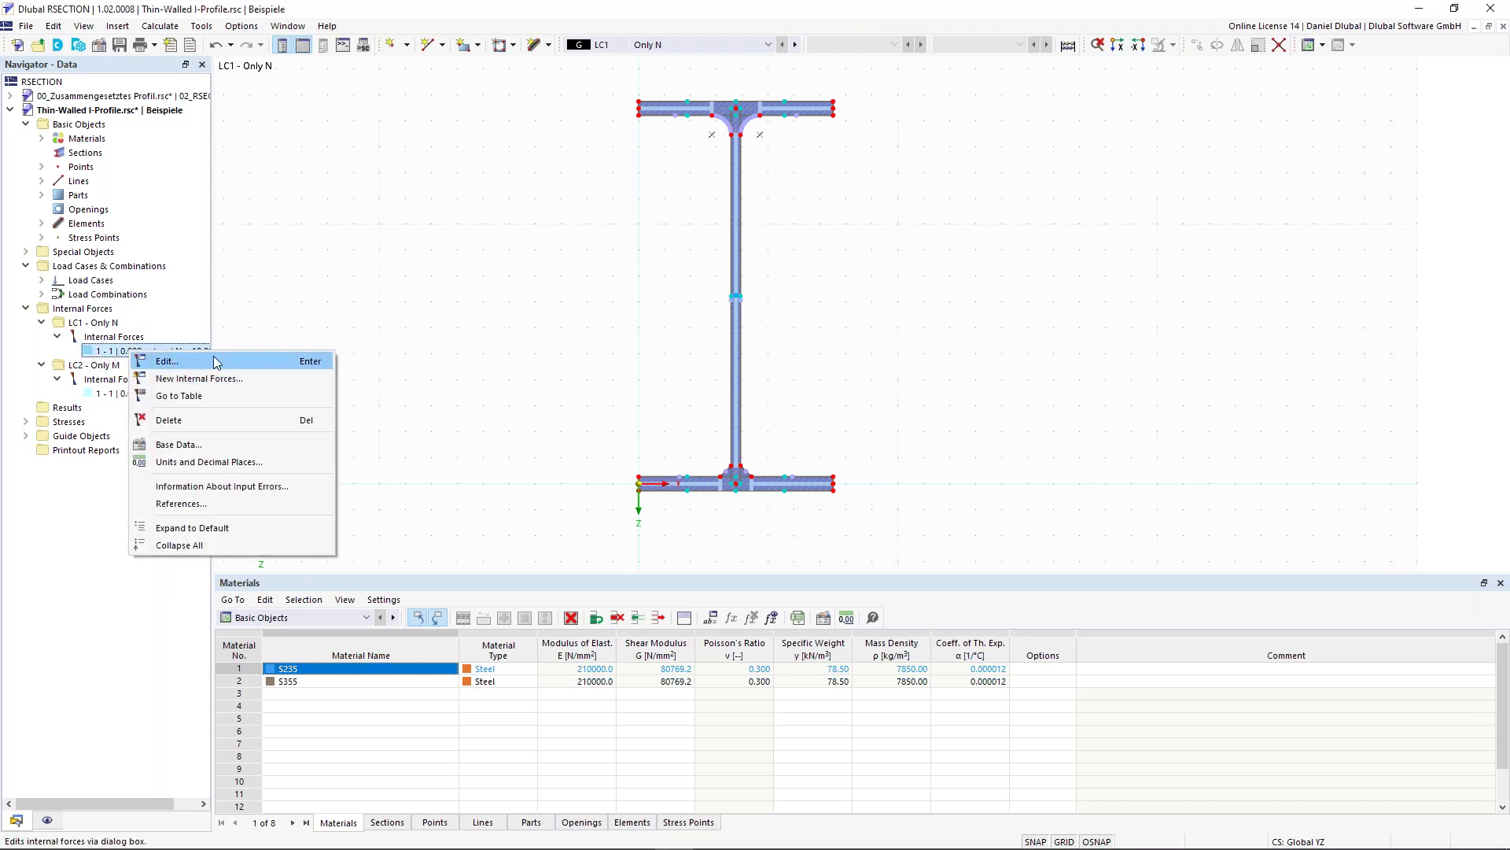
left_click(214, 361)
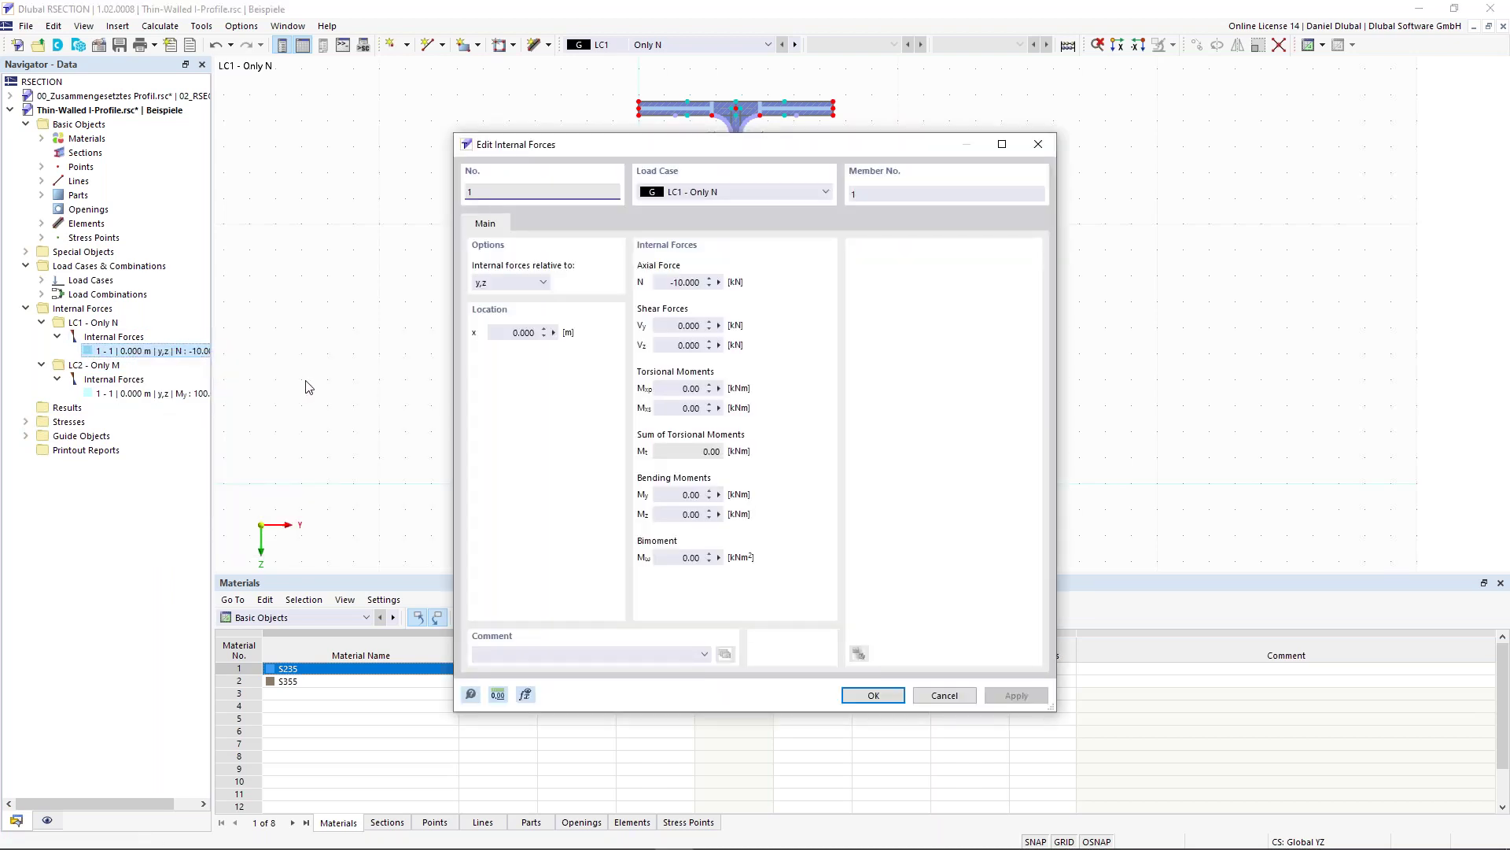
double_click(666, 283)
left_click(667, 282)
double_click(683, 495)
double_click(688, 325)
left_click(943, 695)
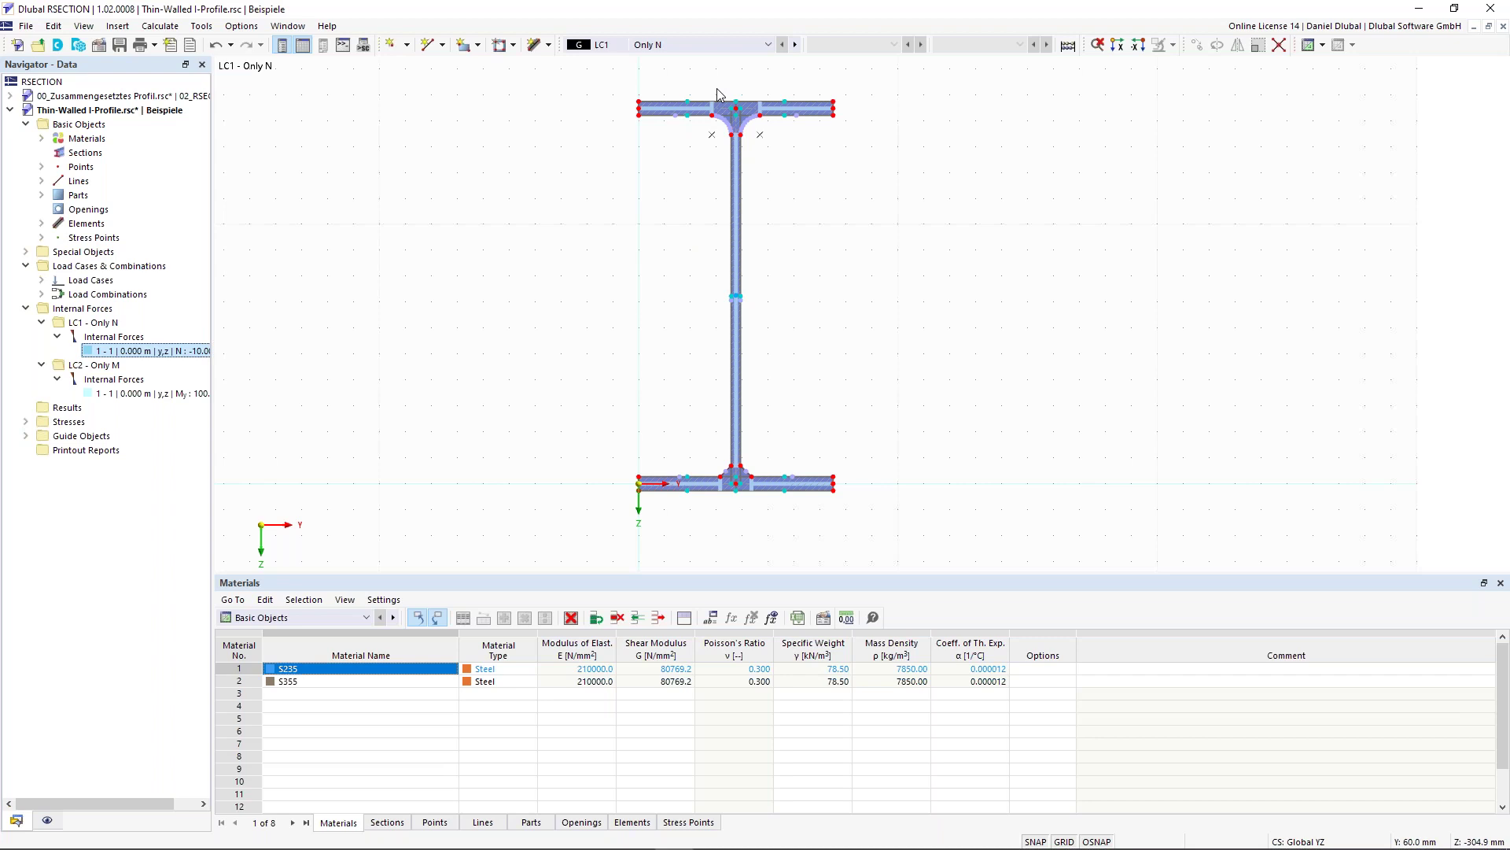
Inspect the existing stress points on the upper and lower flanges of the I-profile and check the stress settings available.
scroll(770, 114, "up", 3)
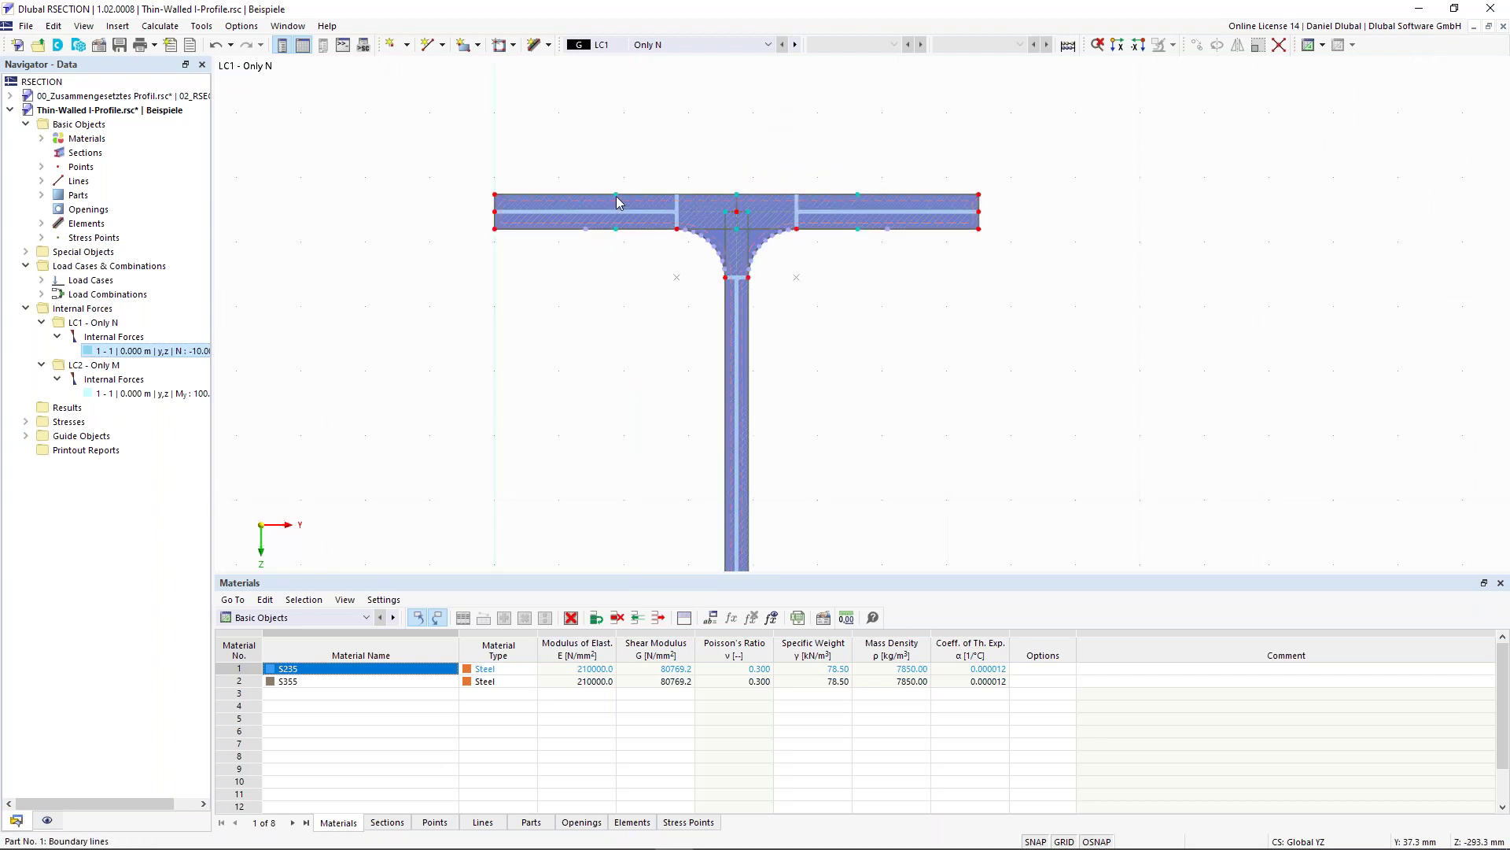
scroll(681, 180, "up", 3)
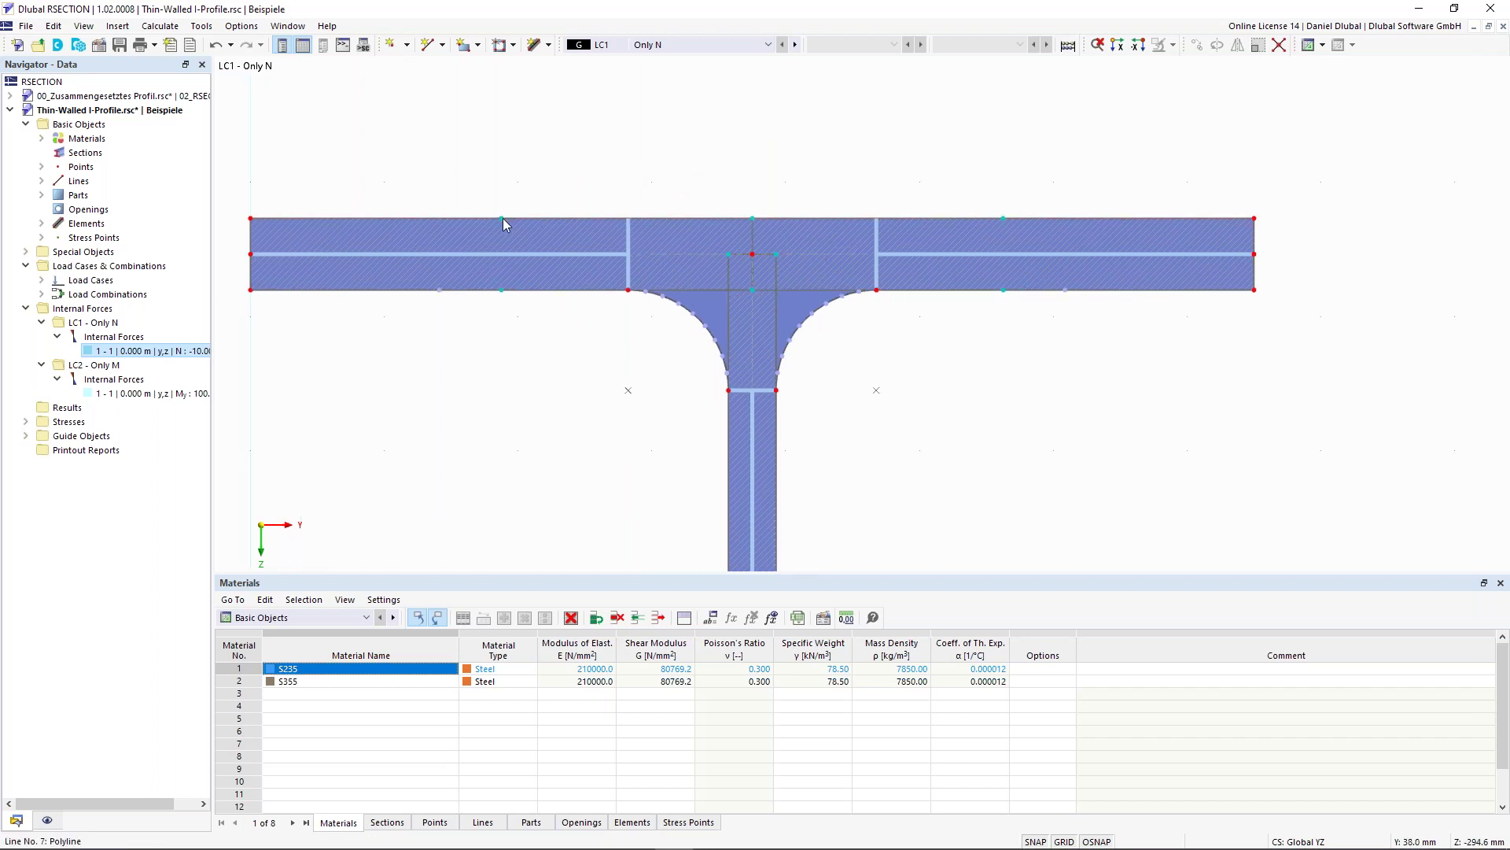
mouse_move(501, 218)
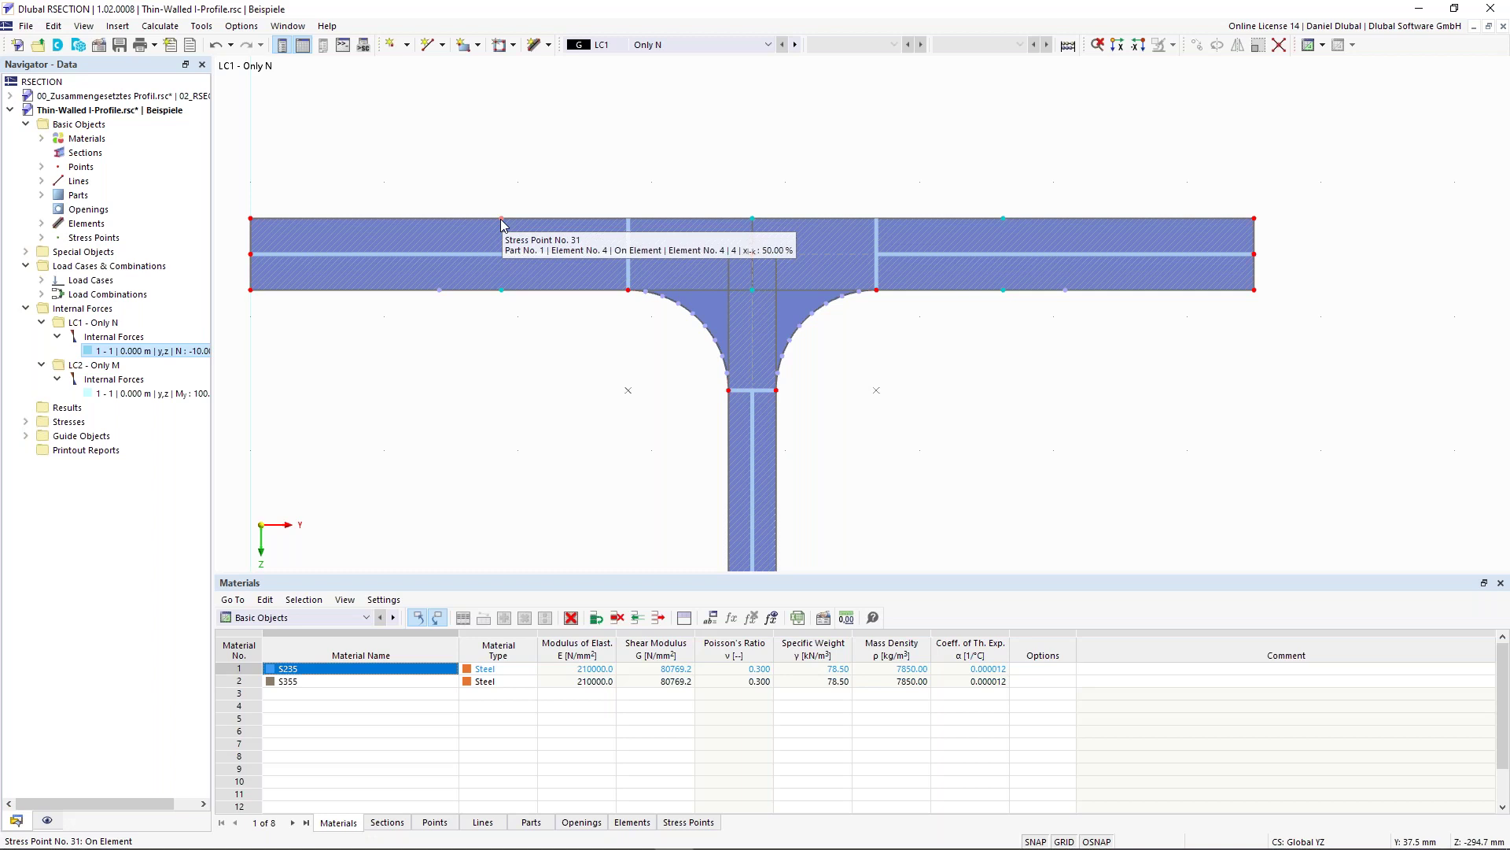
scroll(503, 344, "down", 3)
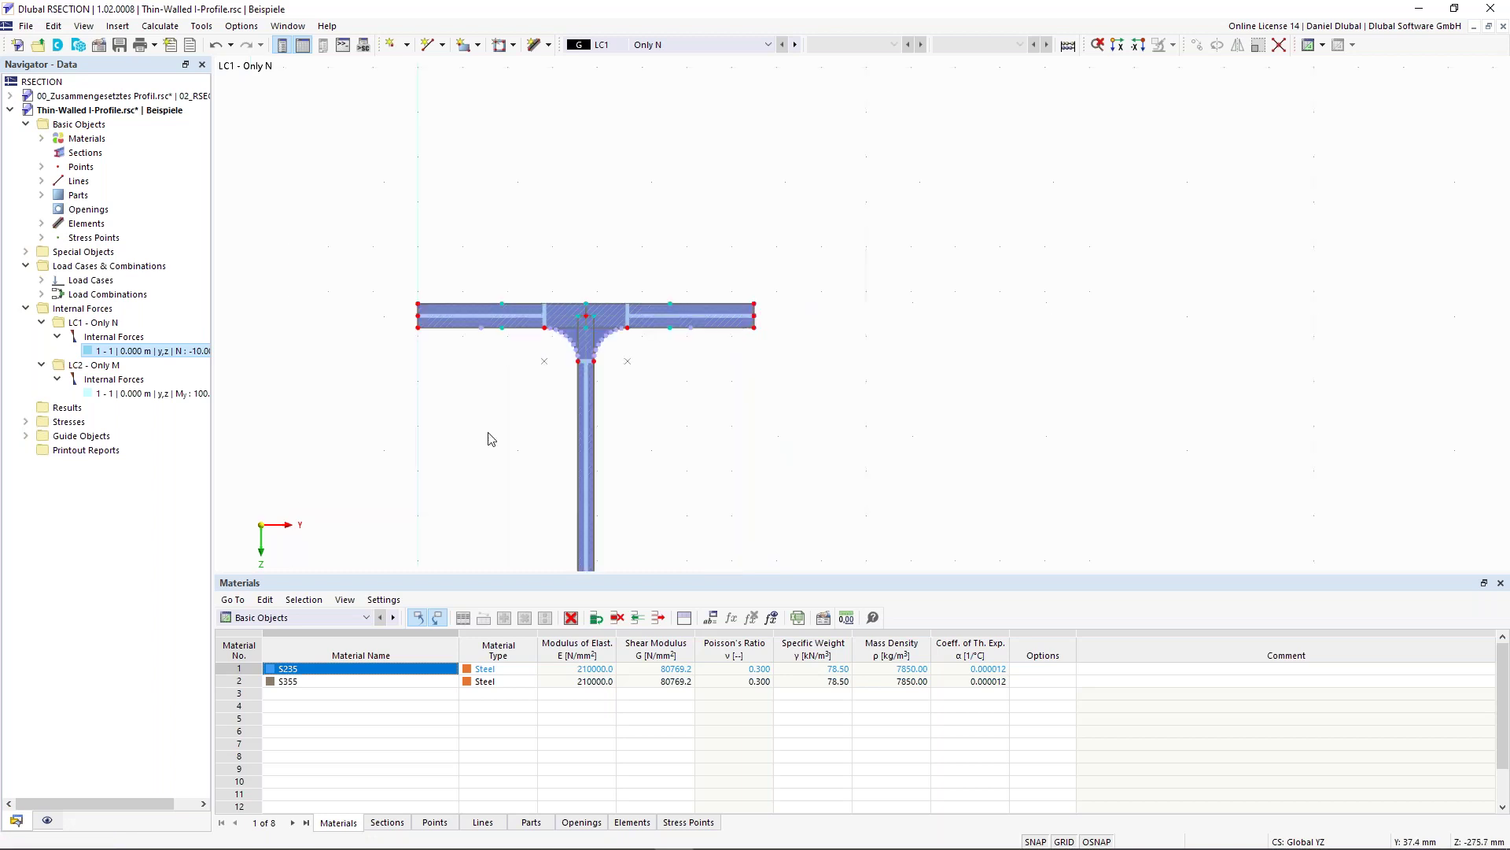
middle_click_drag(503, 340, 488, 79)
middle_click_drag(499, 432, 560, 175)
middle_click_drag(574, 472, 614, 317)
scroll(614, 317, "up", 2)
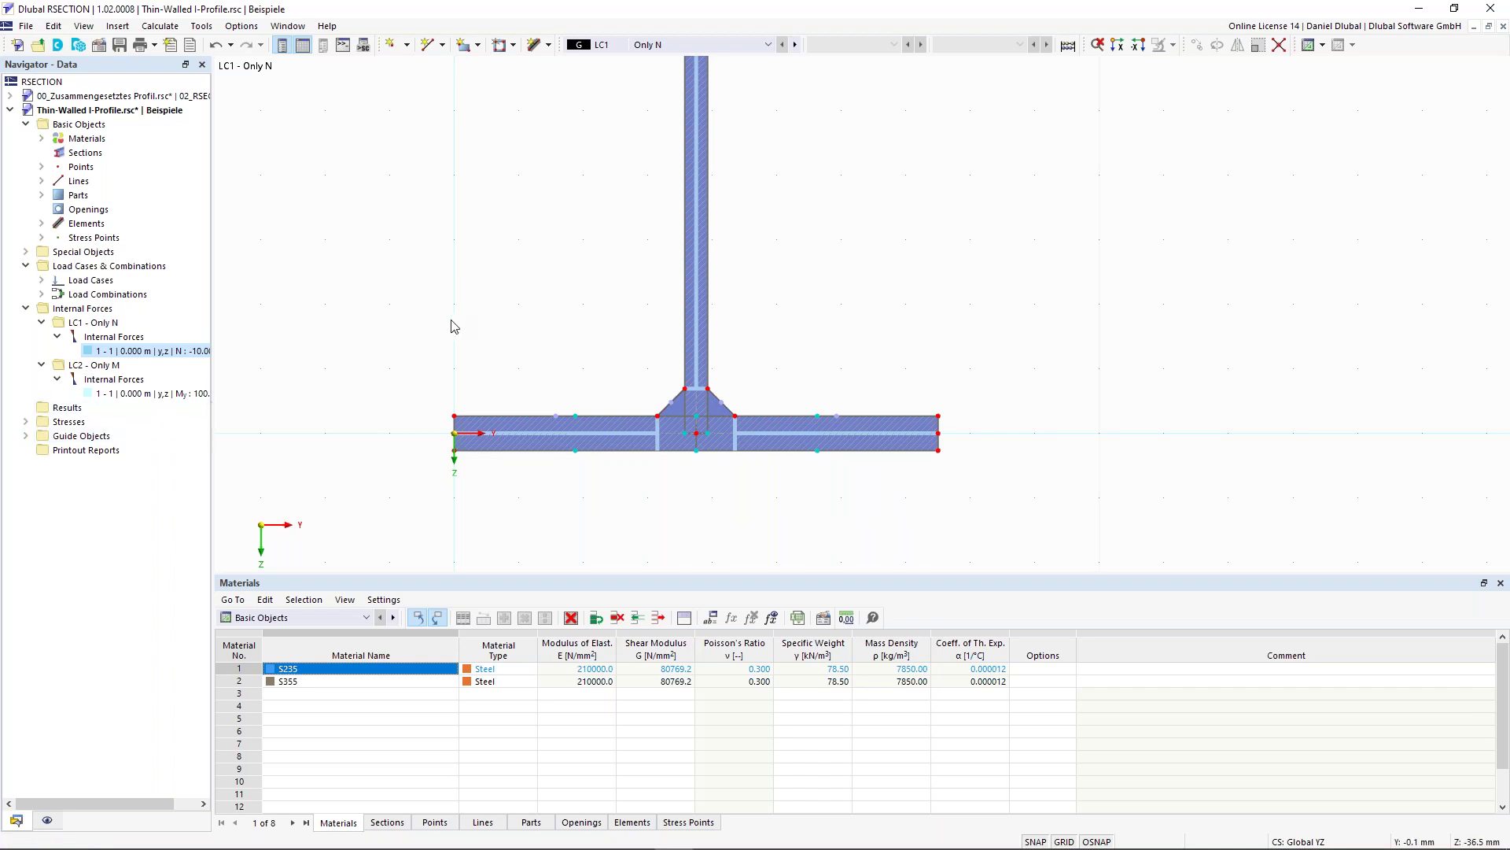
left_click(27, 423)
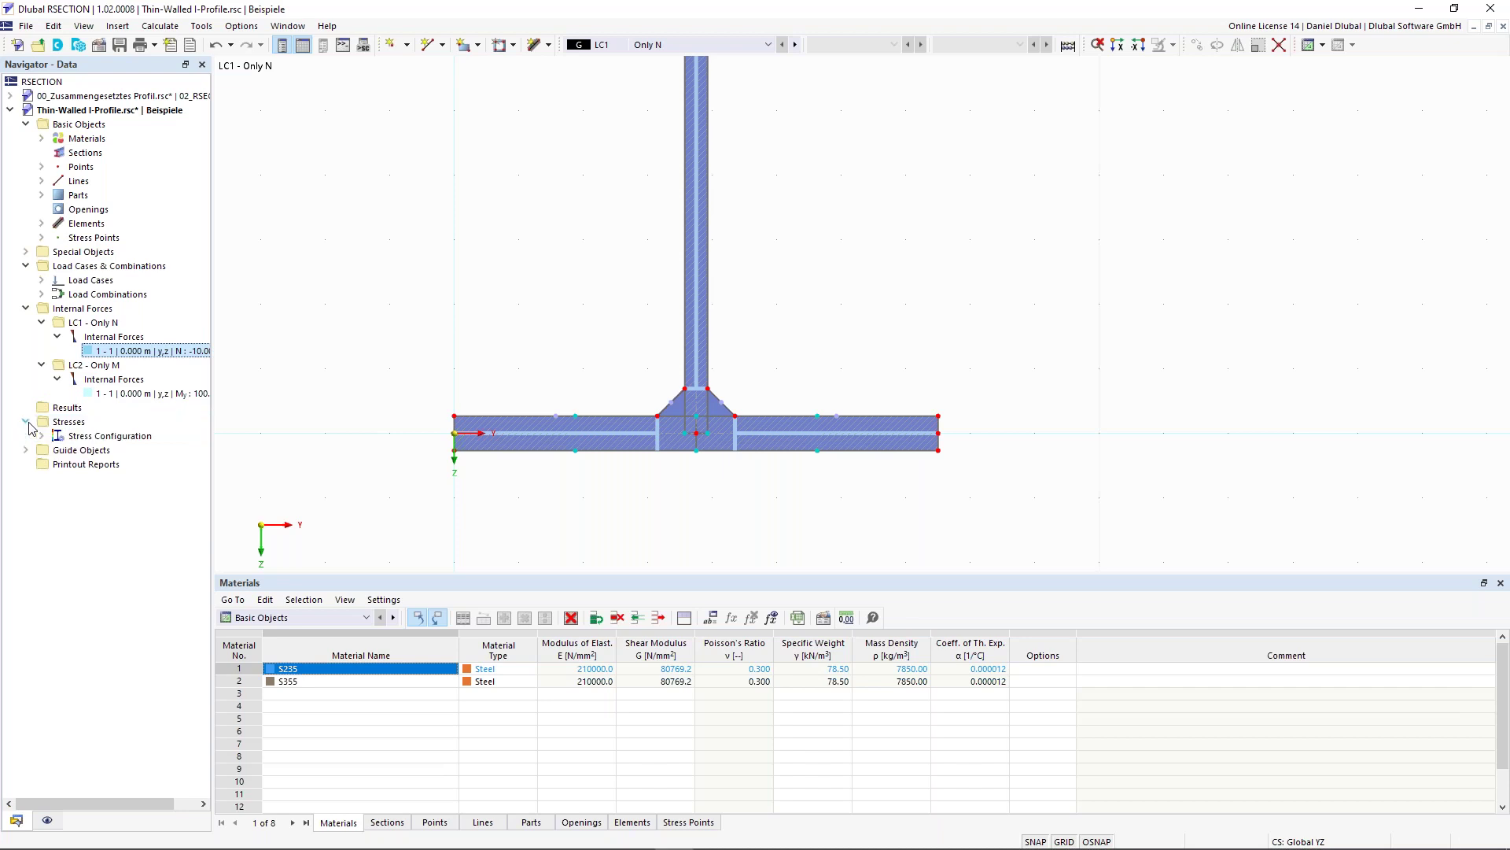
left_click(26, 422)
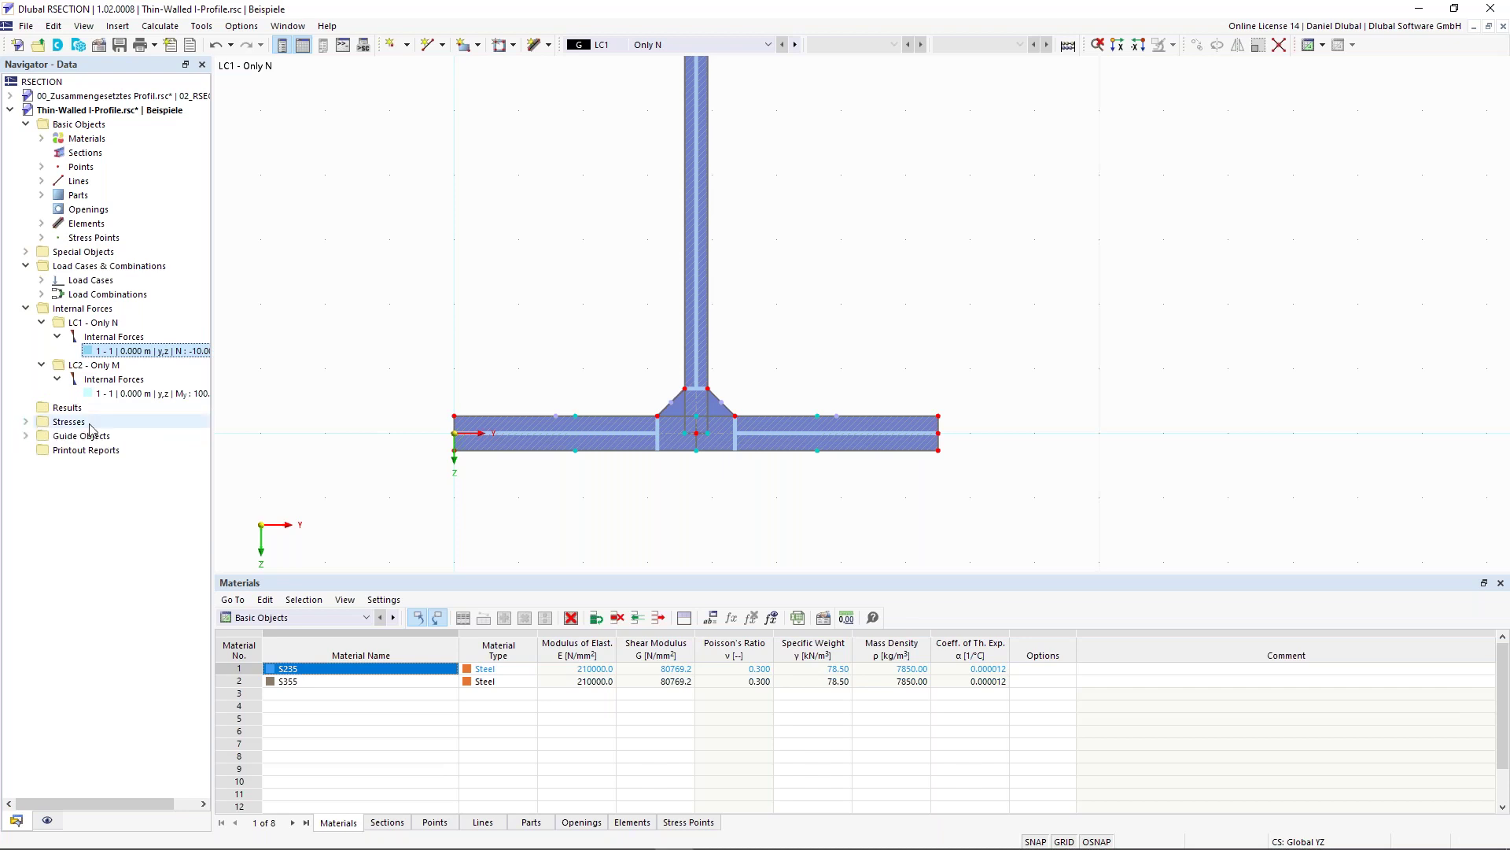
Create standard stress point No. 100 on the web at Y 75 mm, picked from the section's centre, and Z -100 mm.
right_click(89, 245)
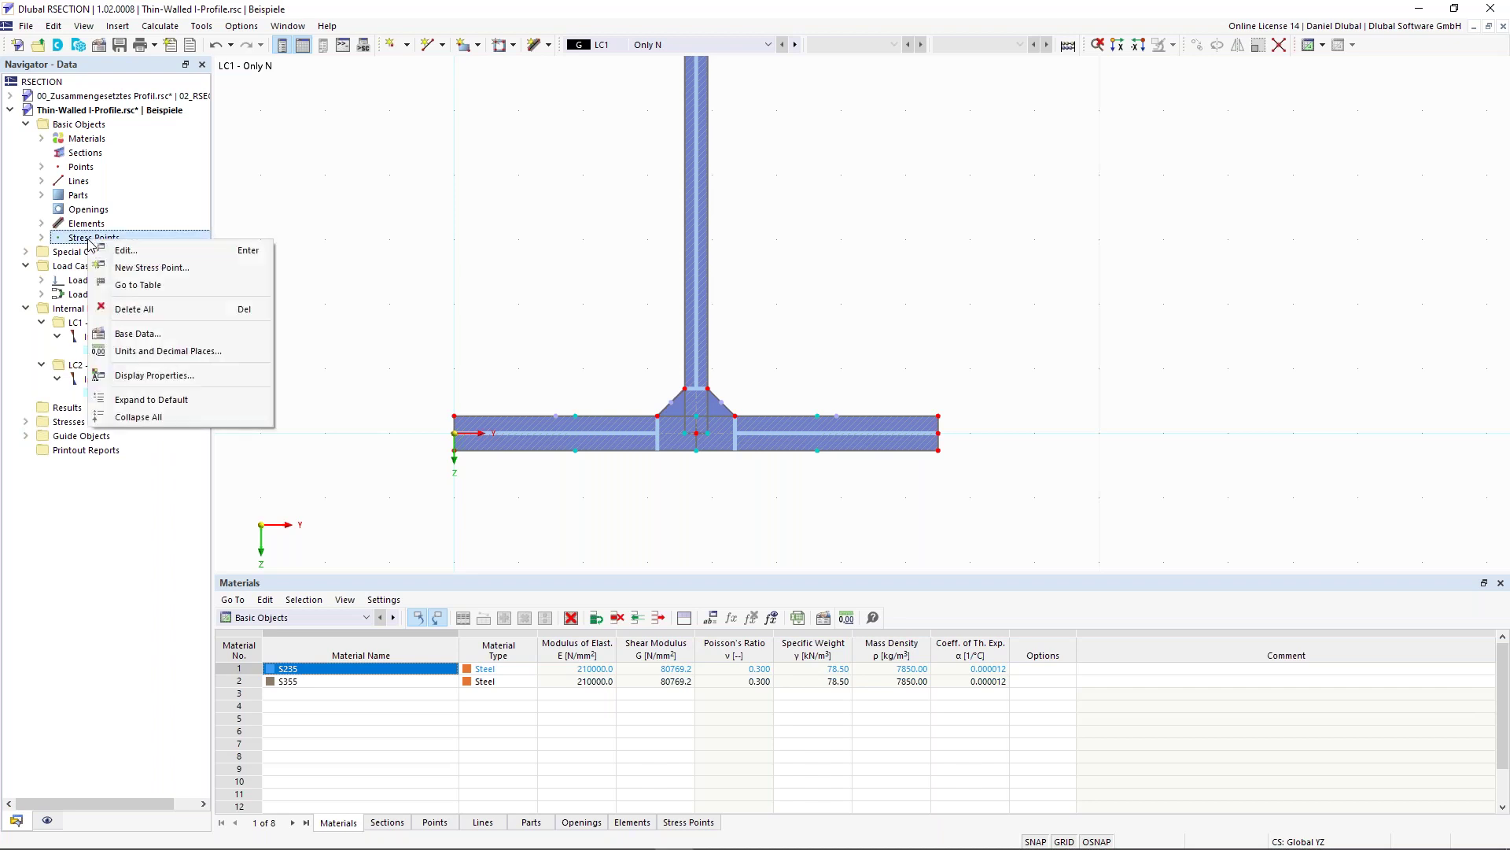
left_click(197, 274)
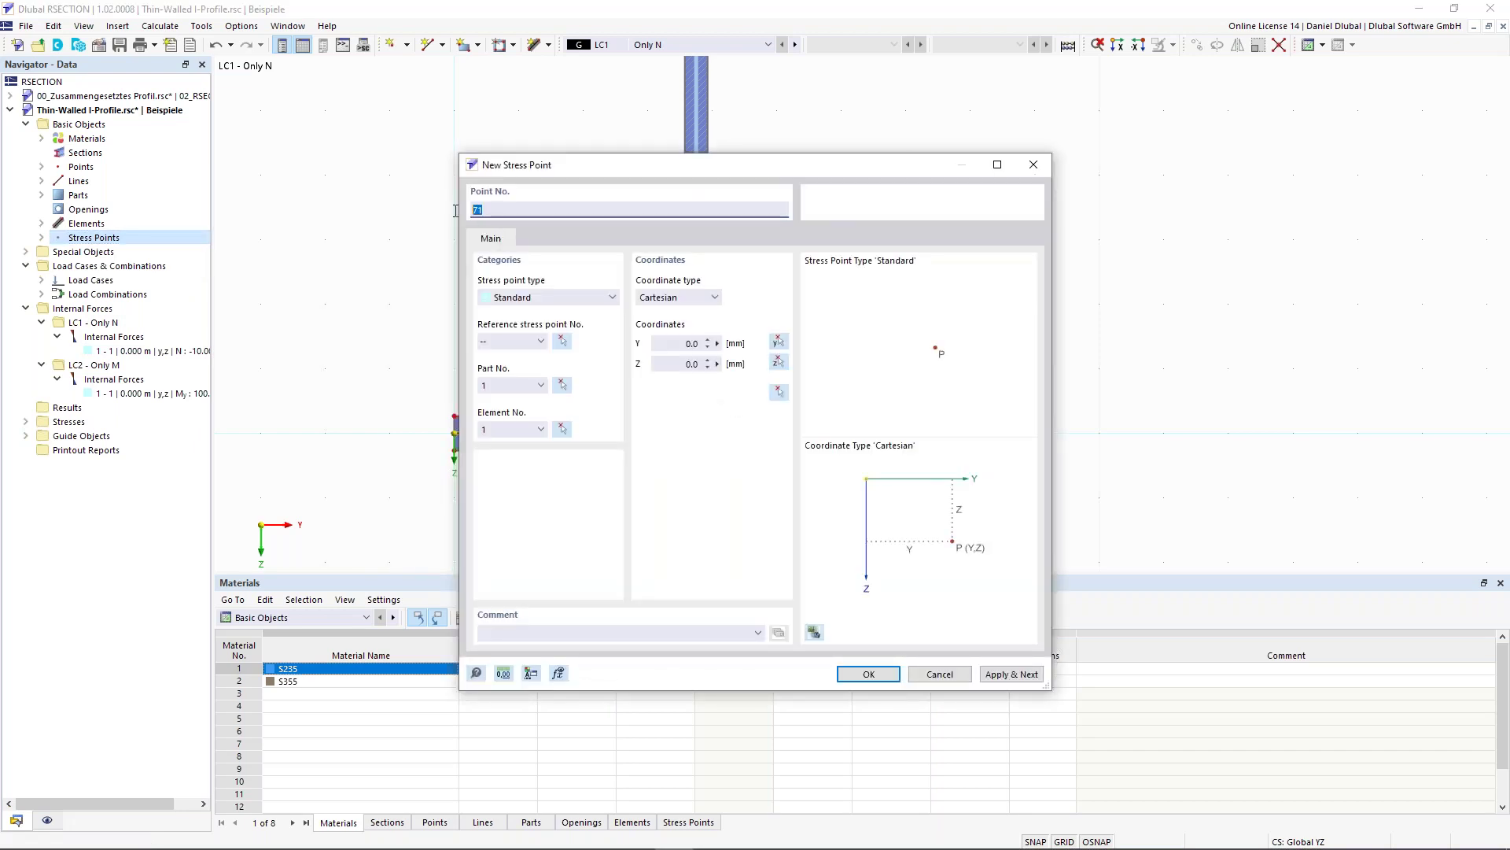
type("100")
left_click(684, 344)
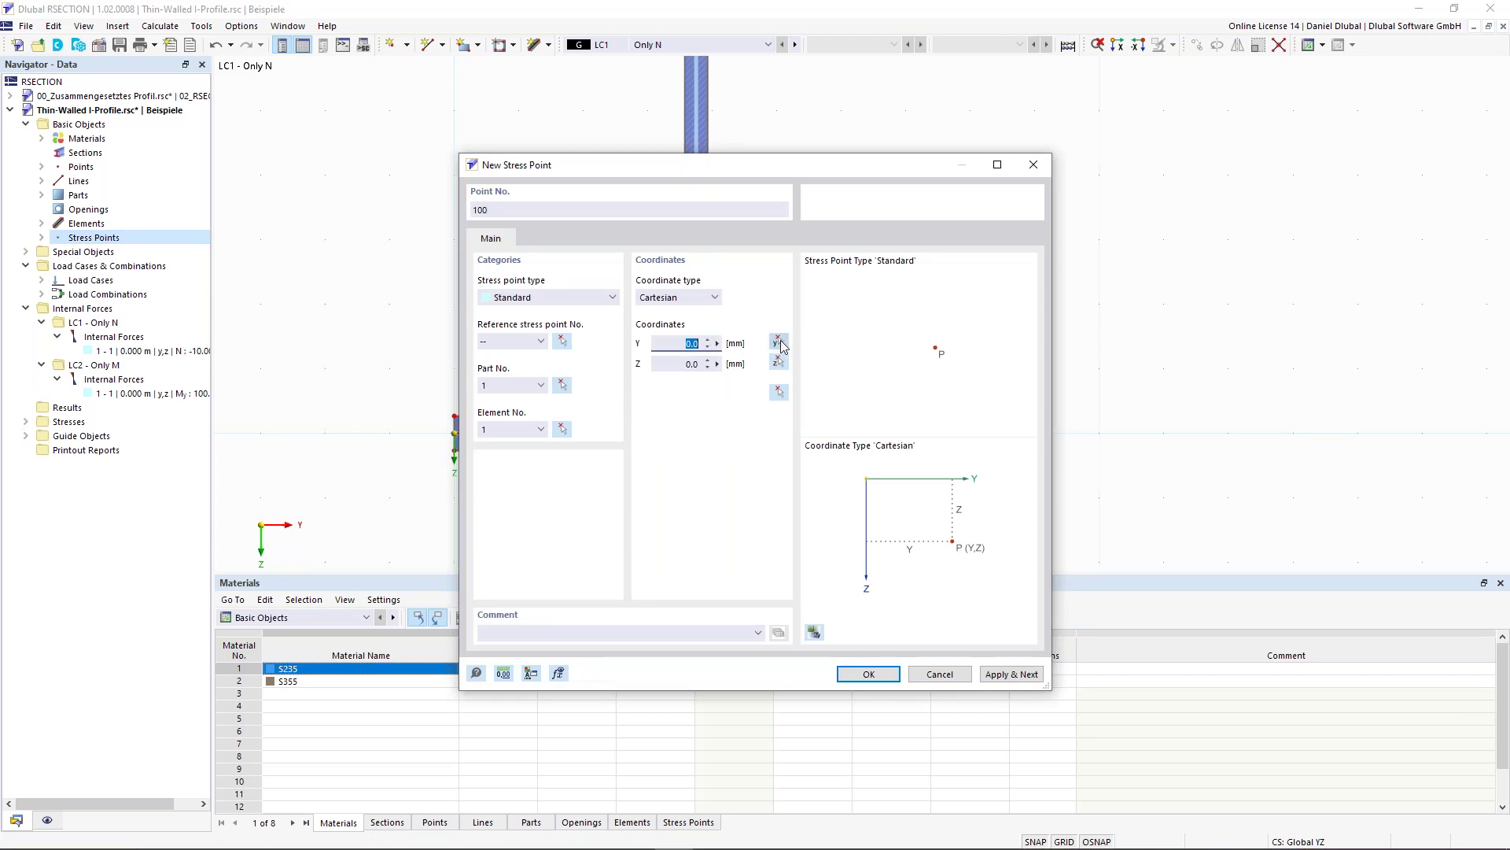
left_click(779, 344)
scroll(707, 432, "up", 2)
left_click(690, 437)
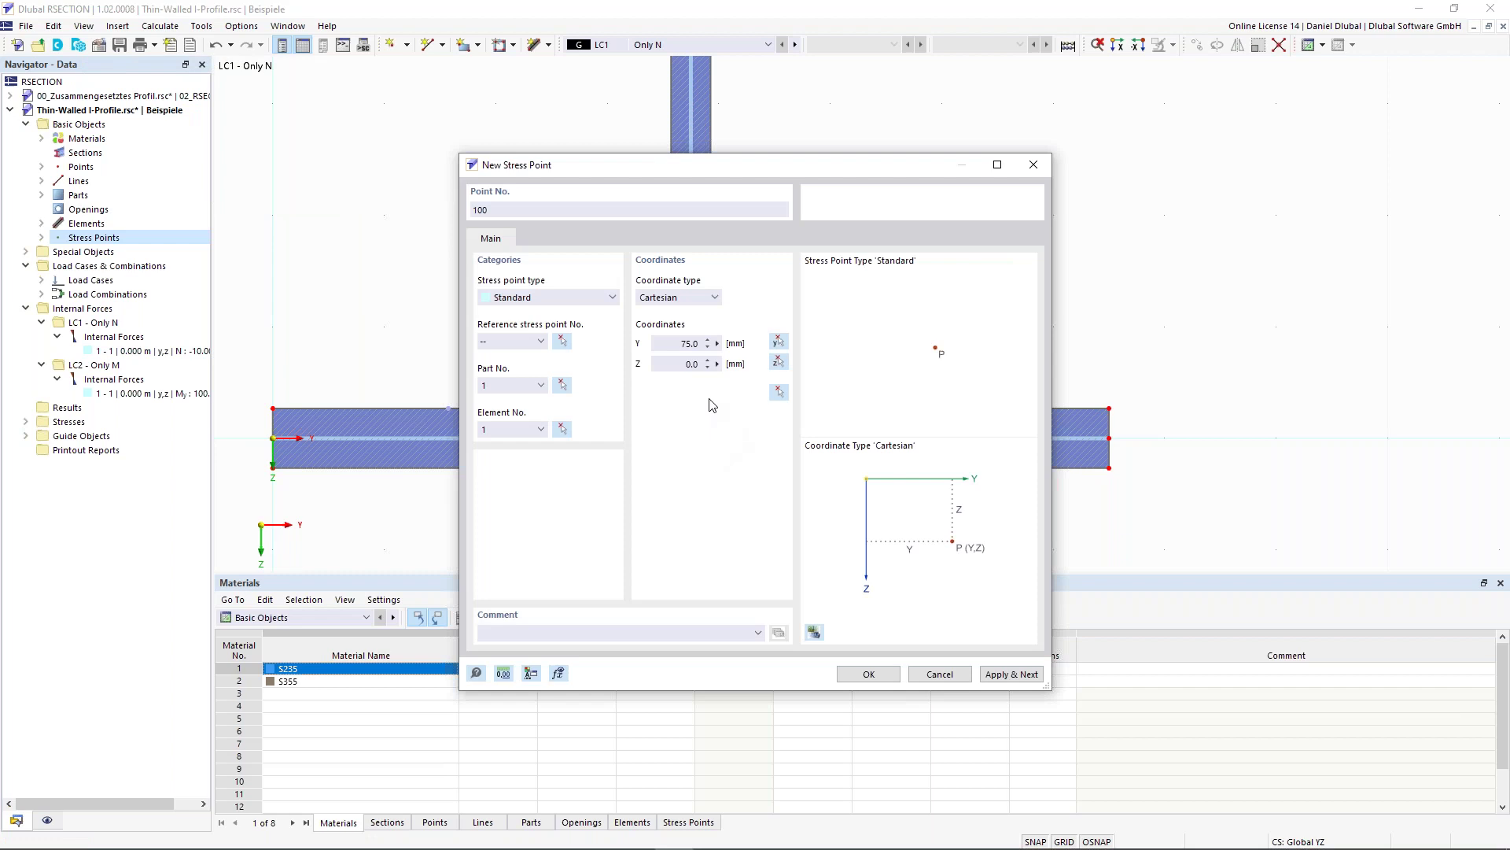
left_click(678, 365)
type("-10")
left_click(885, 679)
left_click(868, 674)
scroll(813, 243, "down", 3)
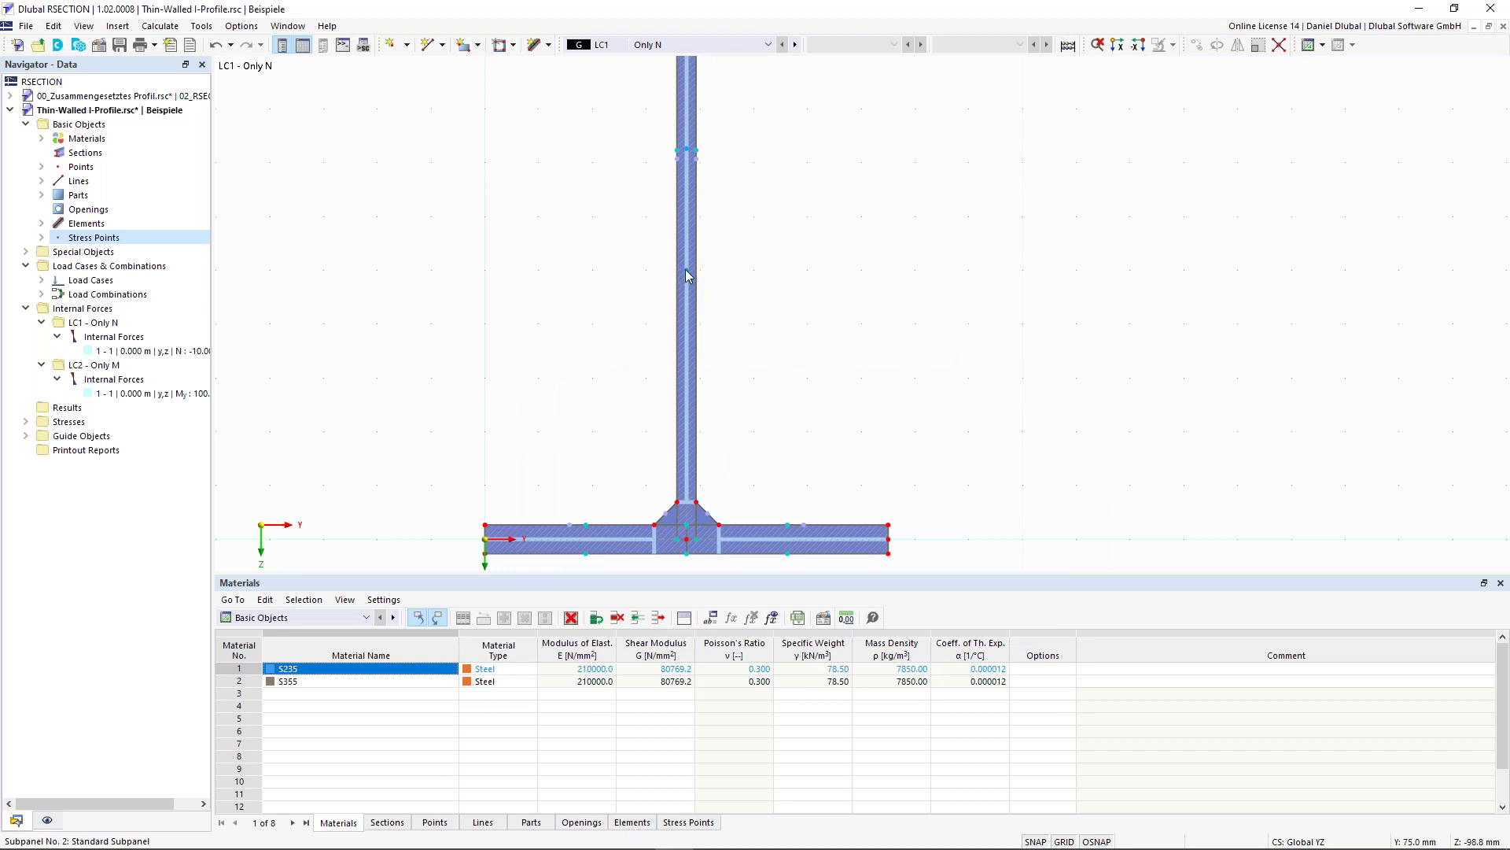
mouse_move(686, 275)
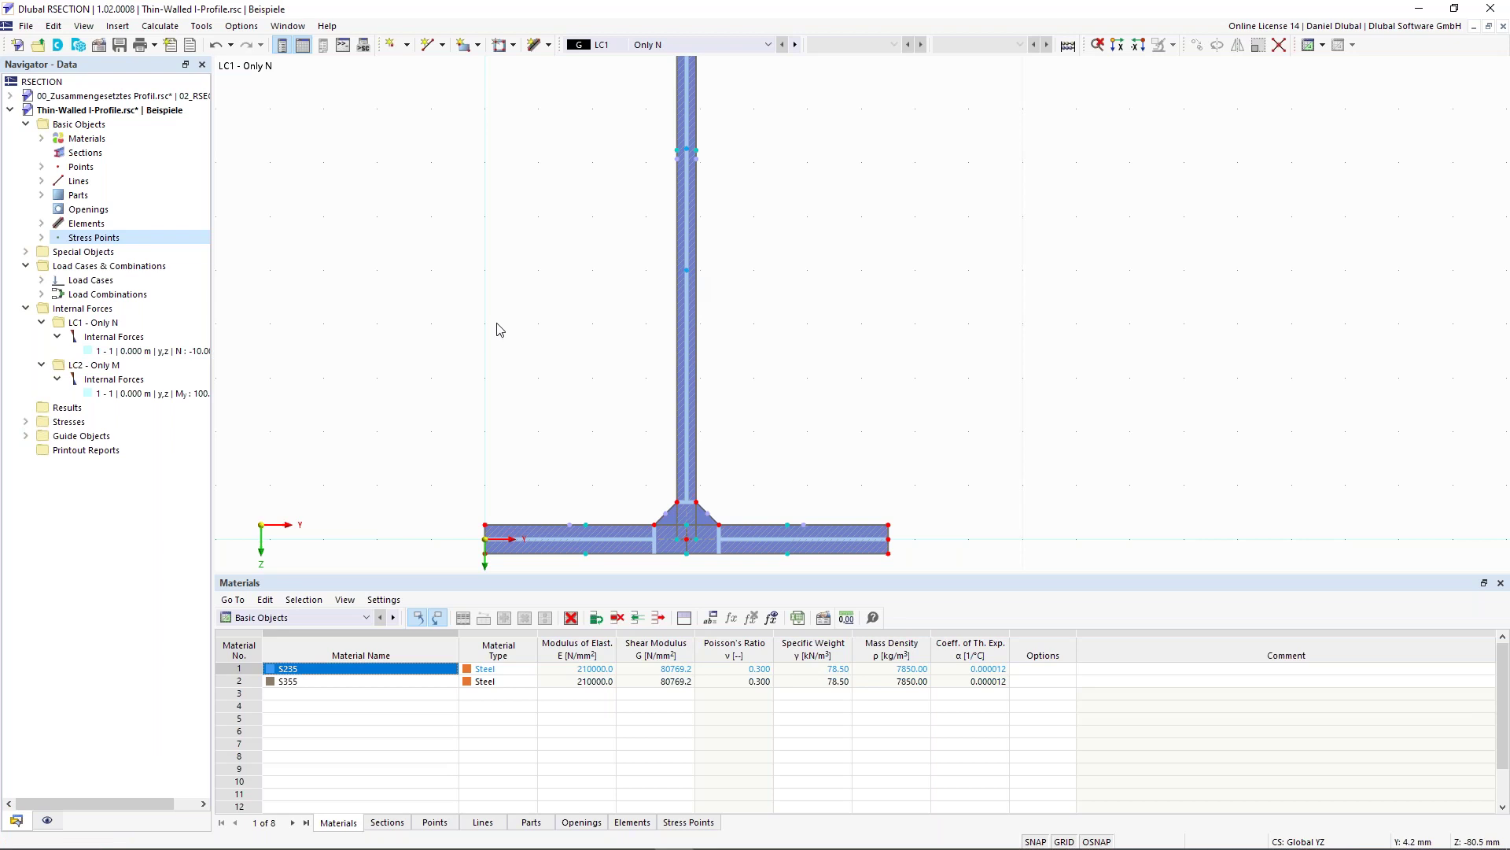
Open the stress configuration for editing and examine the formulas for normal stress due to axial force N and bending moment My.
left_click(27, 421)
left_click(42, 436)
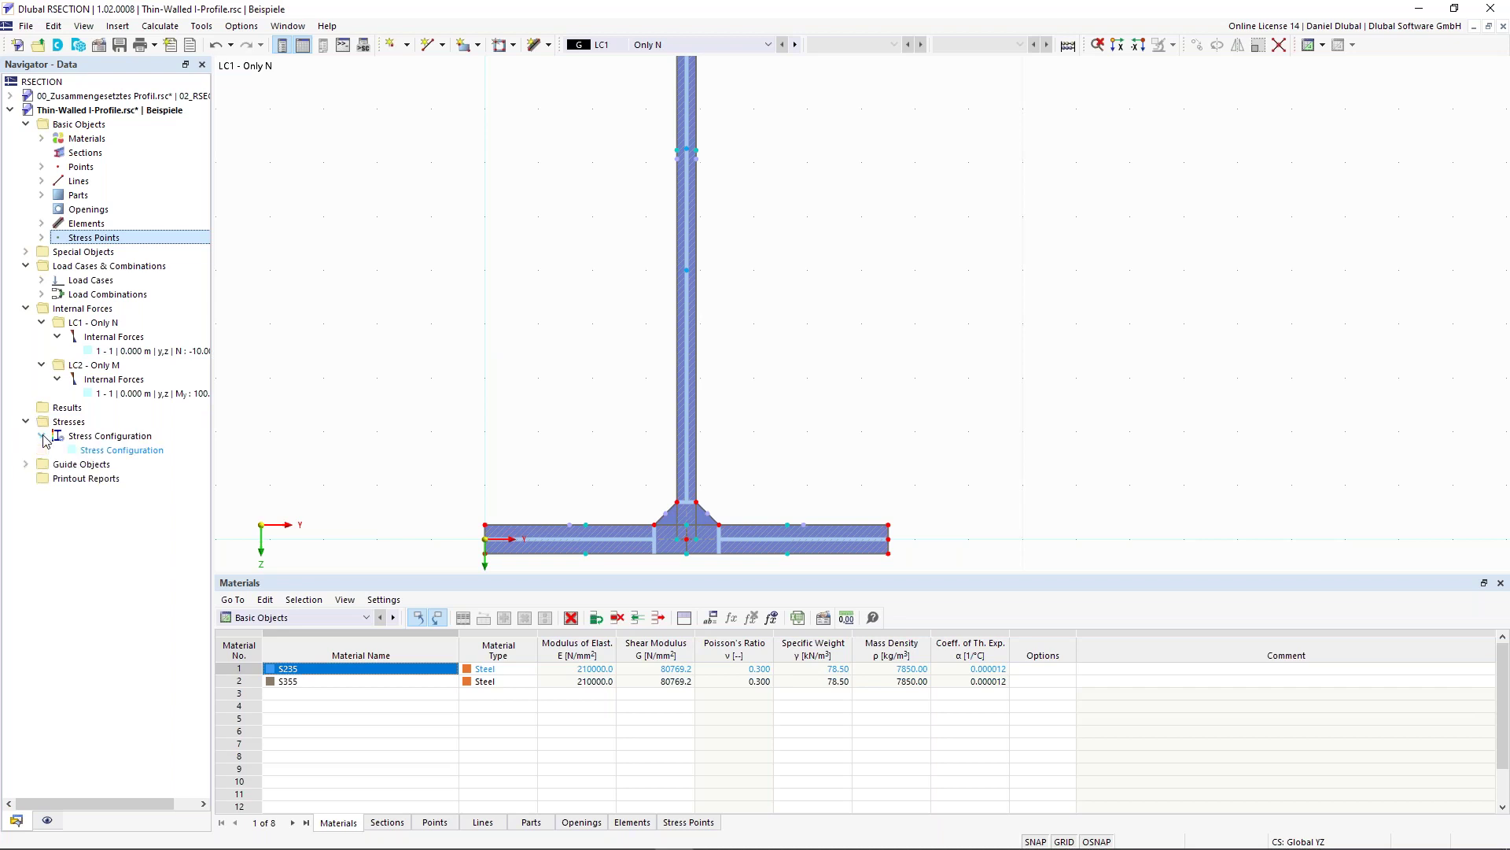
right_click(107, 454)
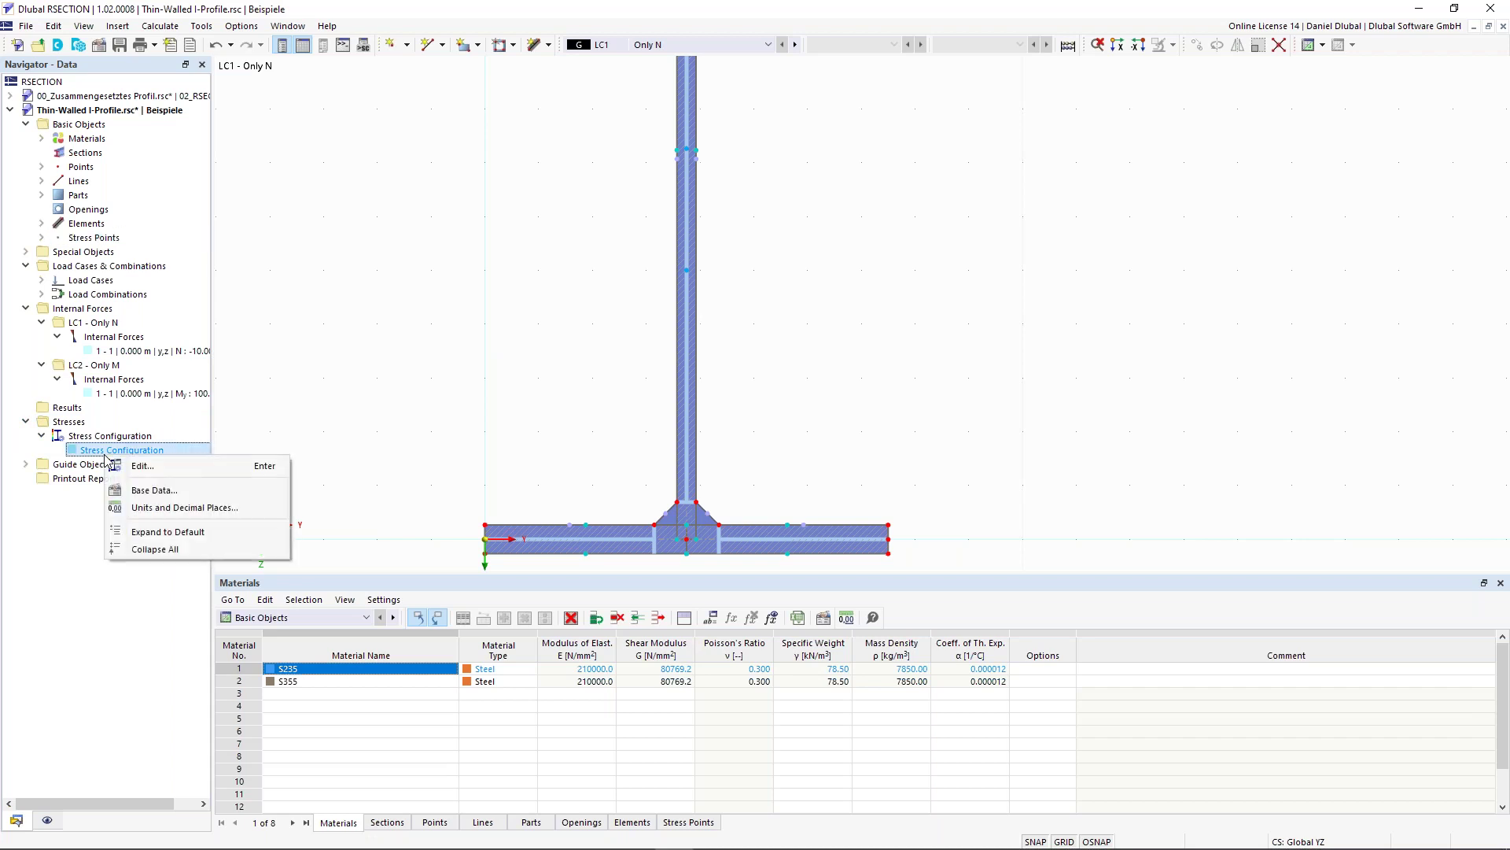
left_click(158, 472)
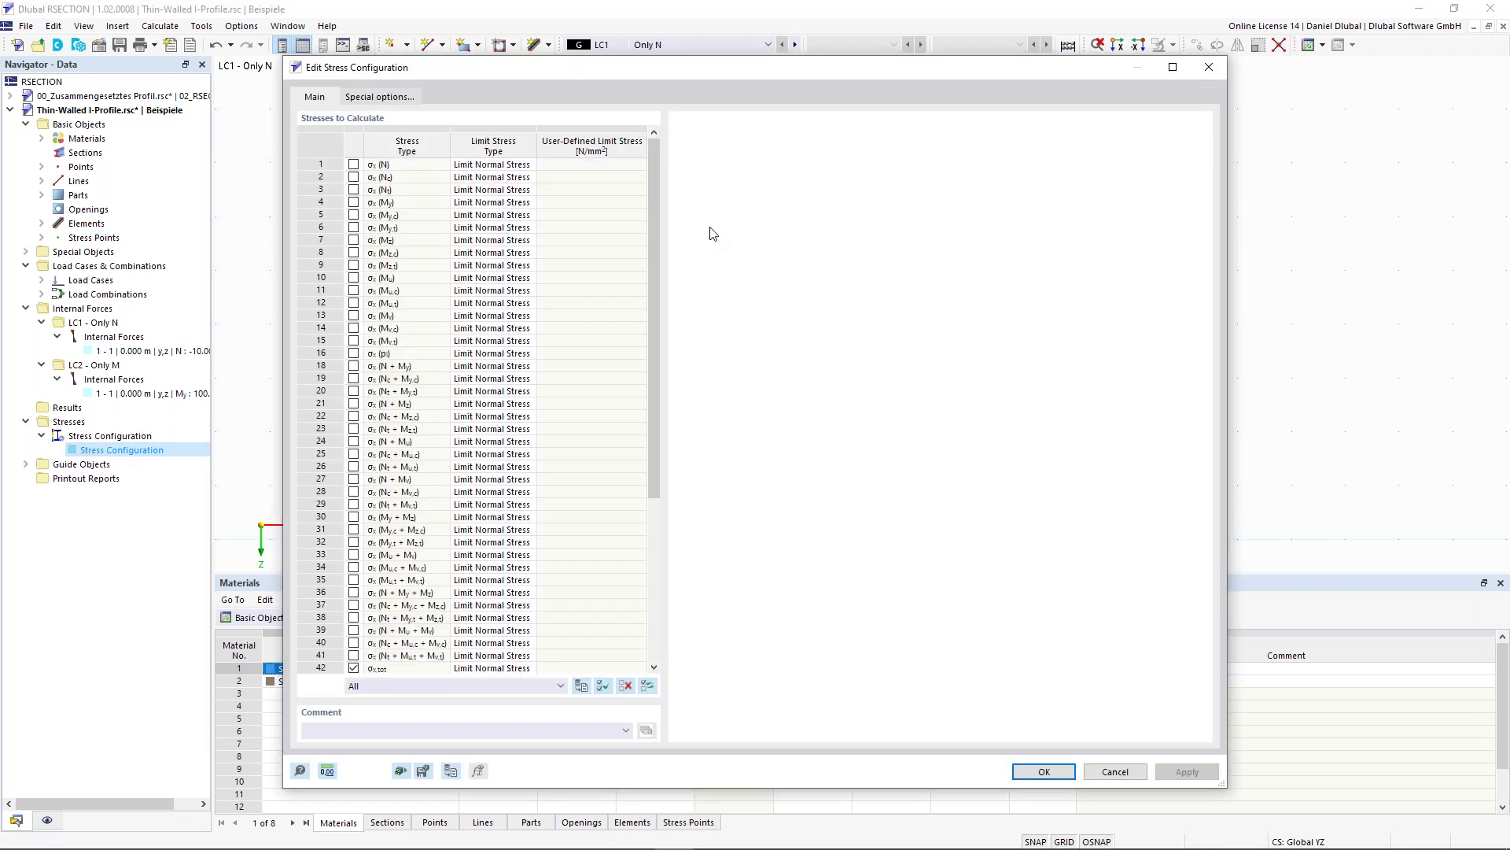
left_click(403, 165)
mouse_move(376, 167)
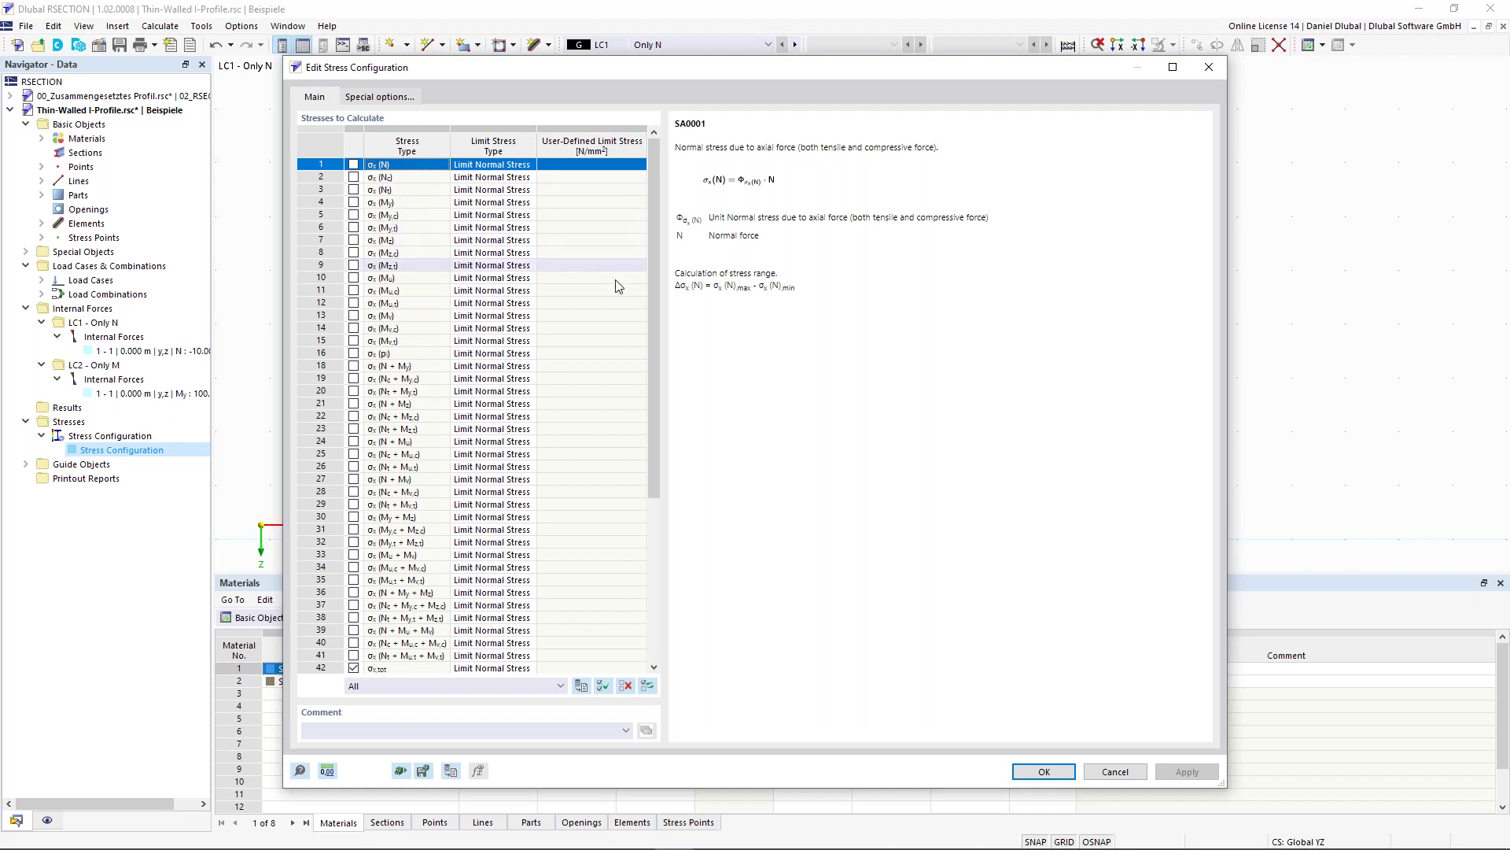
scroll(658, 303, "down", 1)
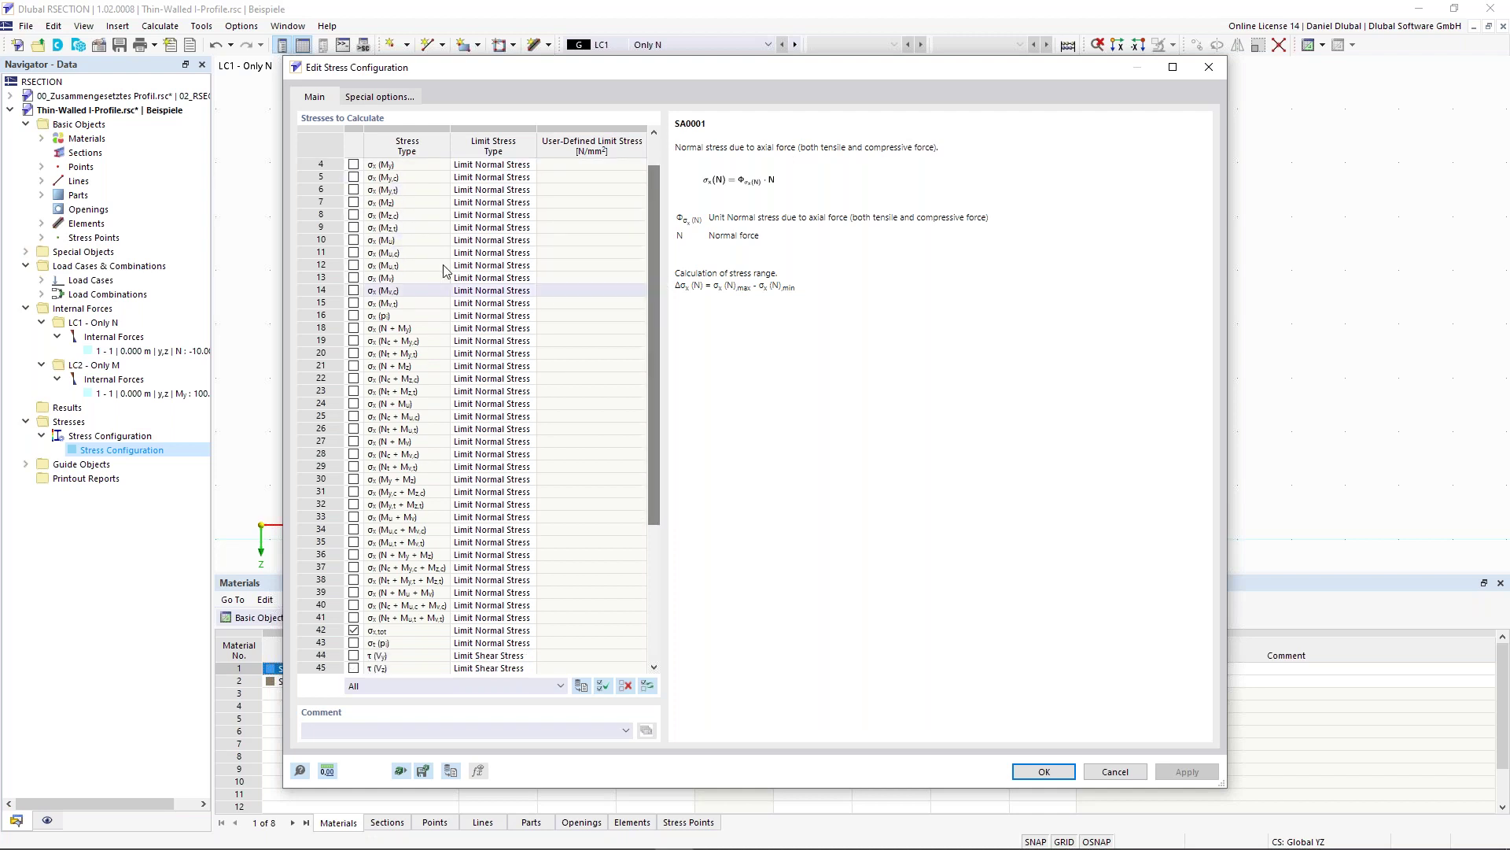
scroll(397, 276, "up", 1)
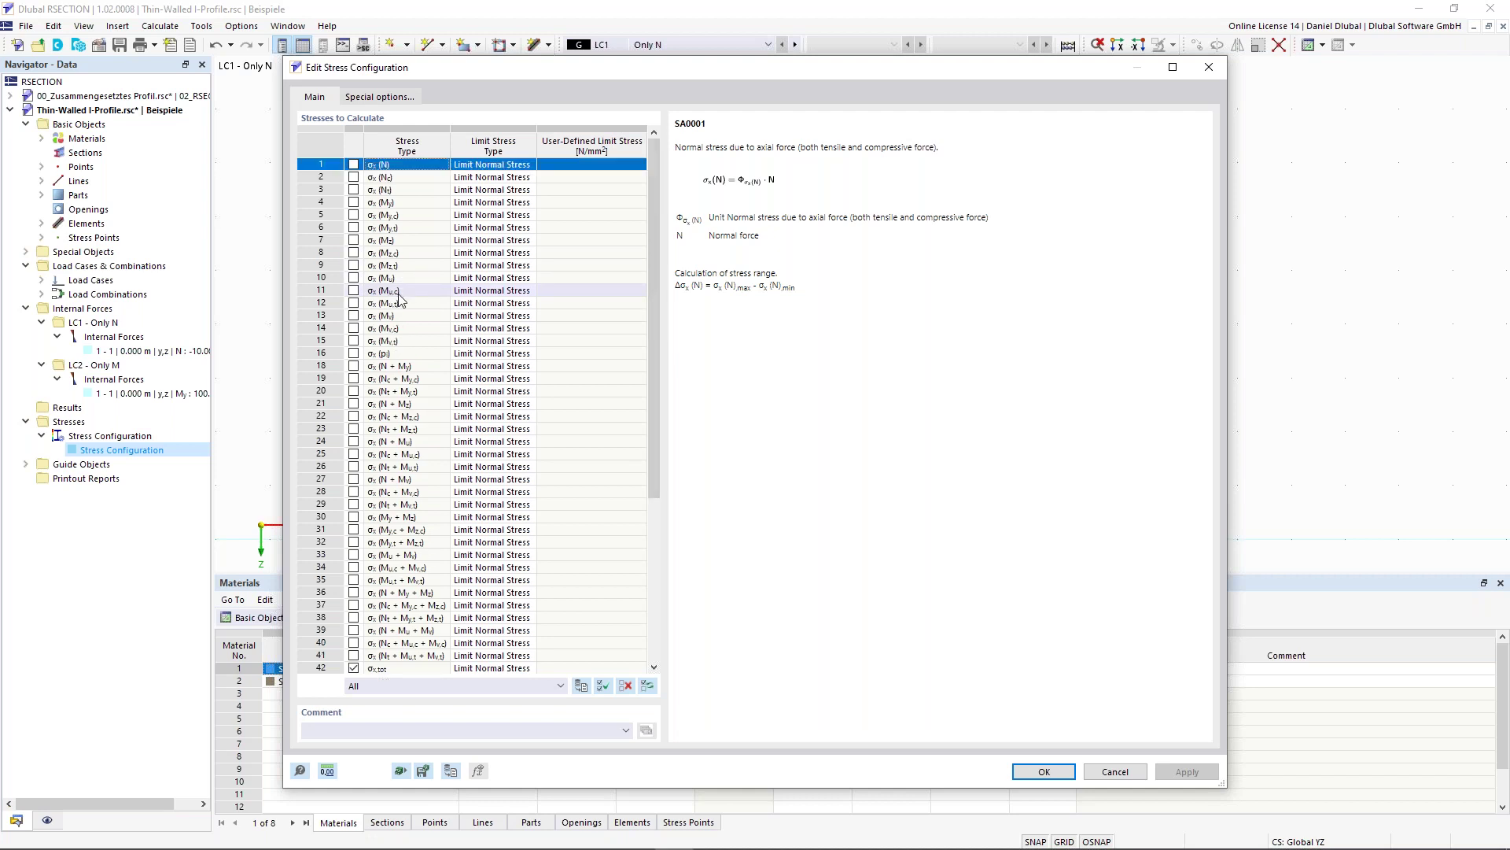
left_click(386, 203)
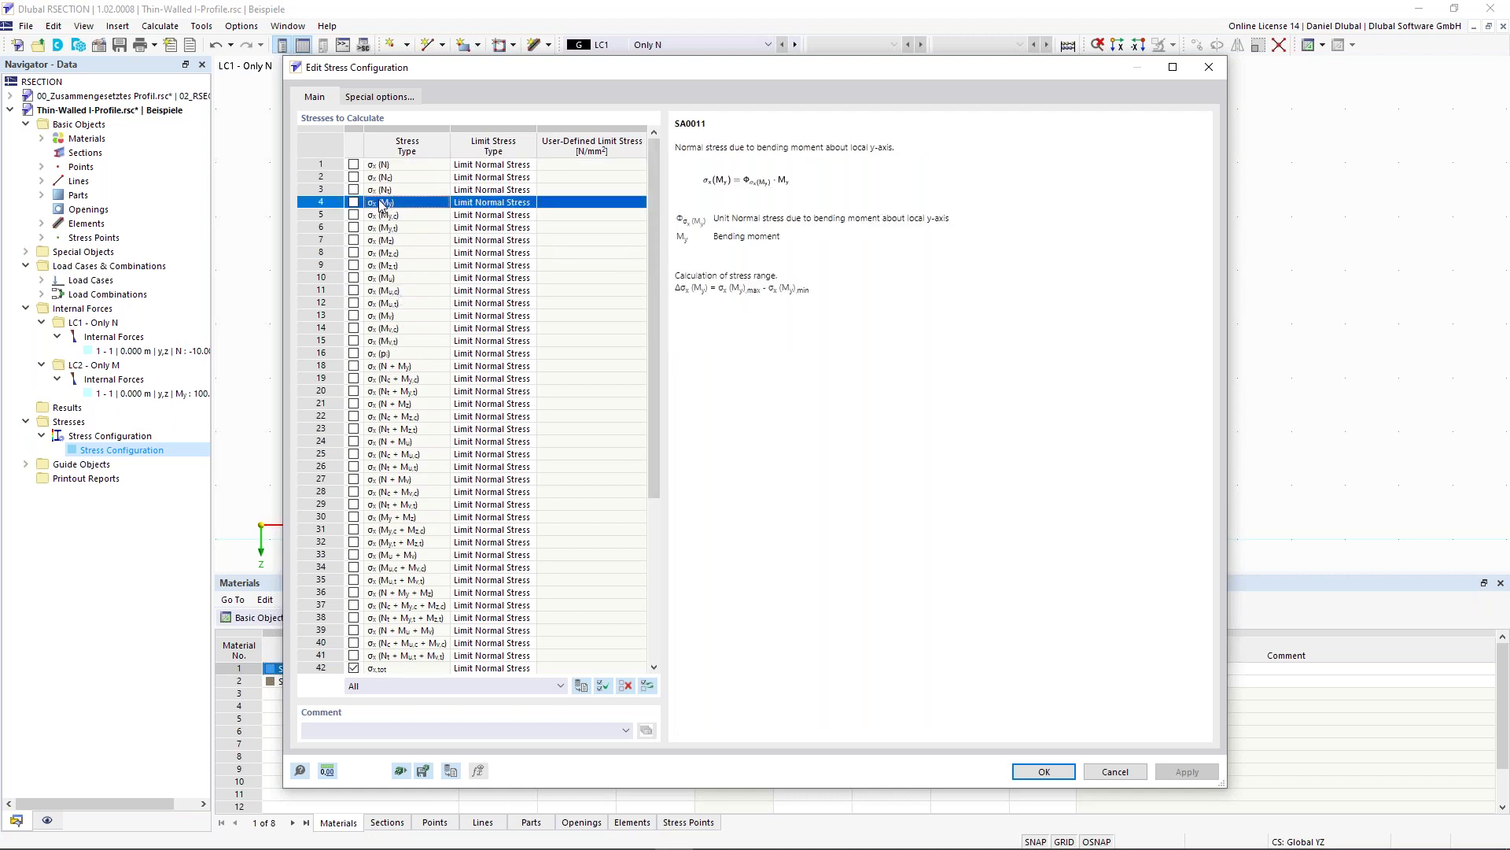
Examine the total normal, total shear and von Mises equivalent stress definitions, and close the stress configuration without changes.
left_click_drag(653, 198, 645, 455)
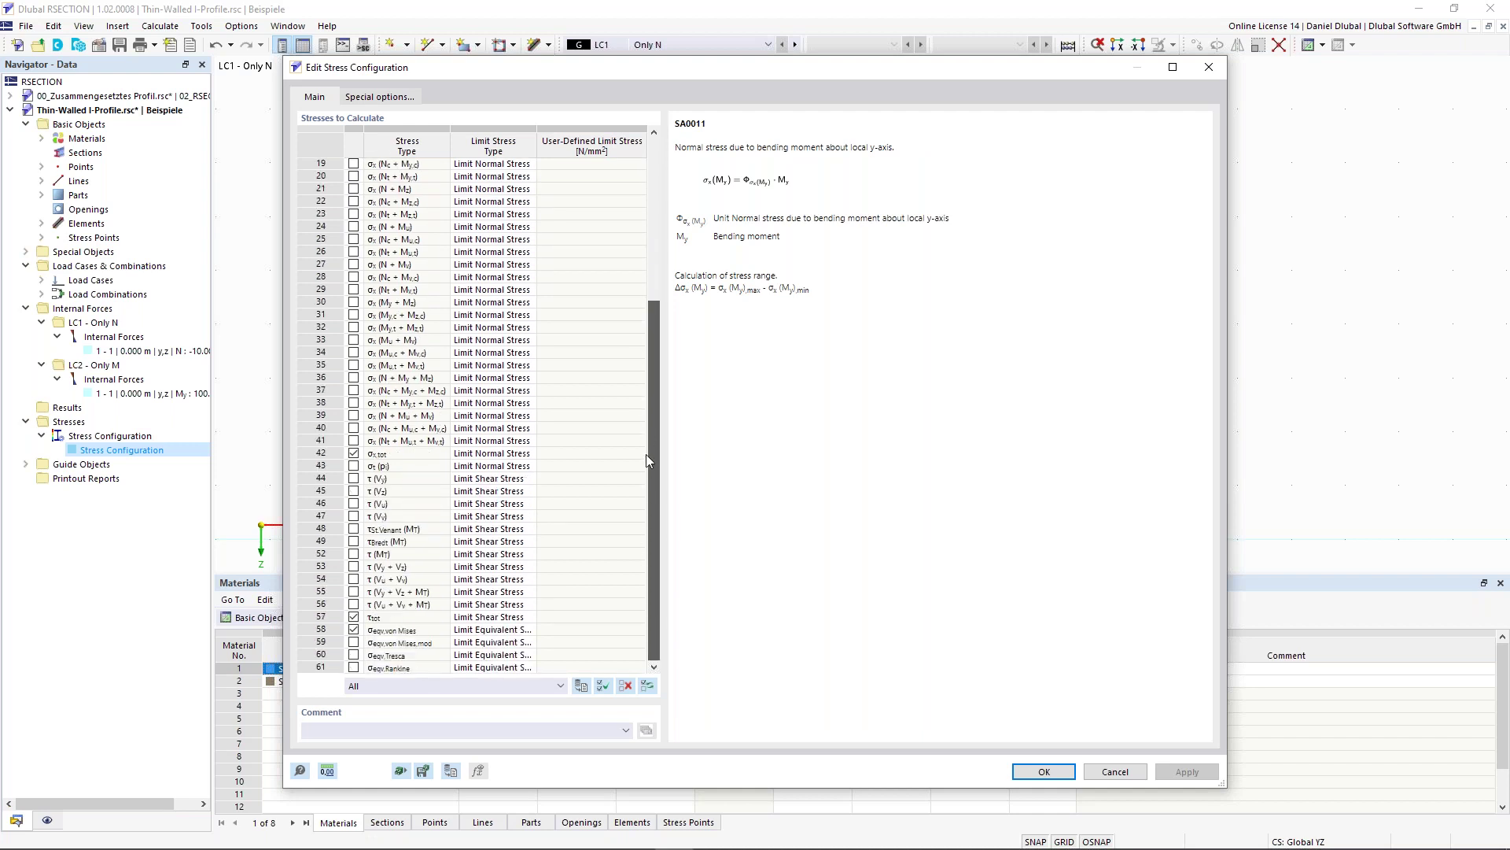
left_click(388, 456)
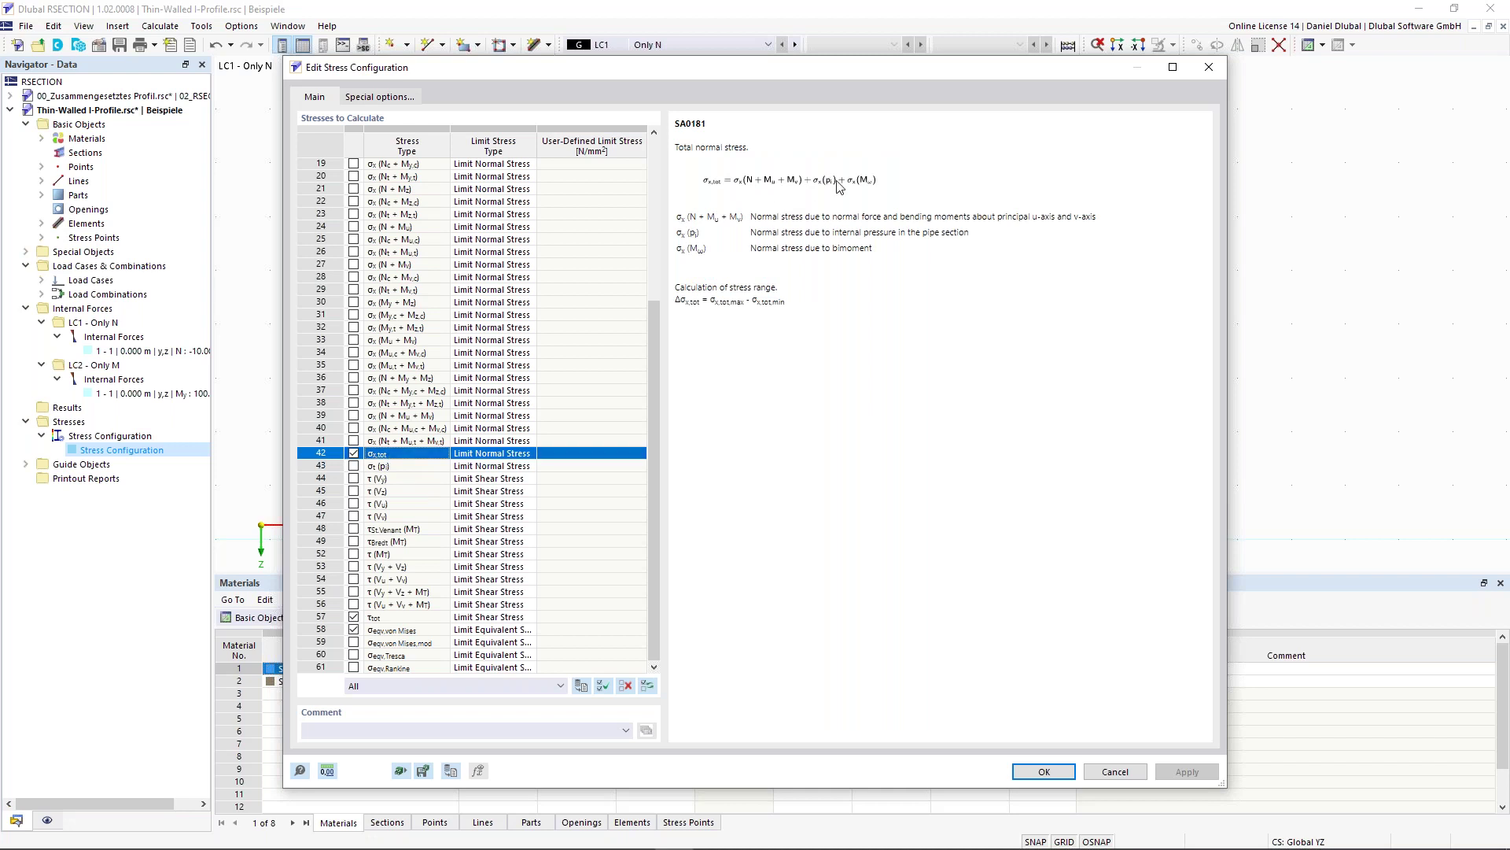
left_click(398, 618)
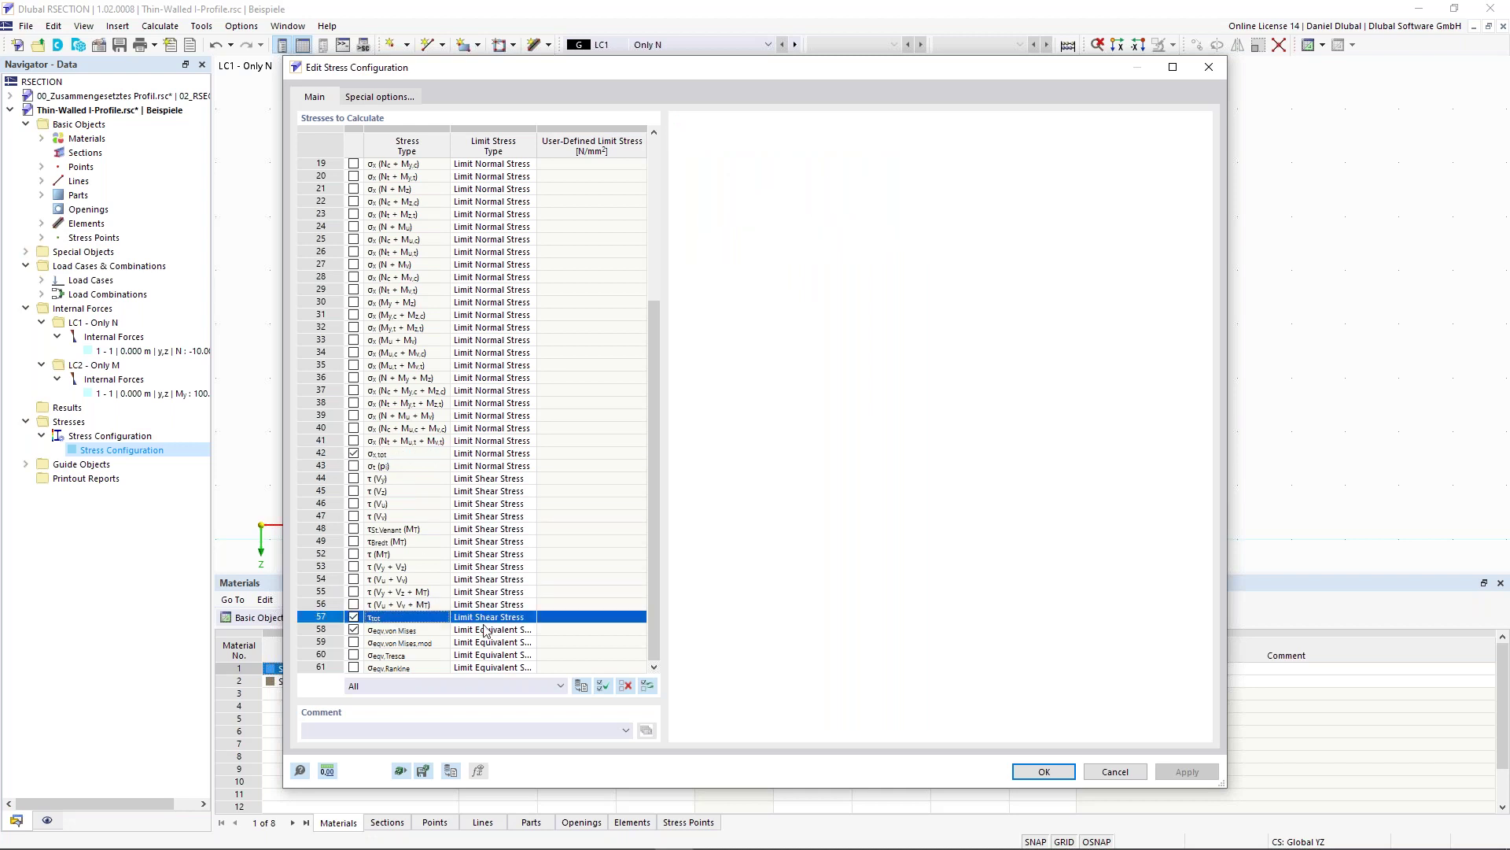
left_click(415, 631)
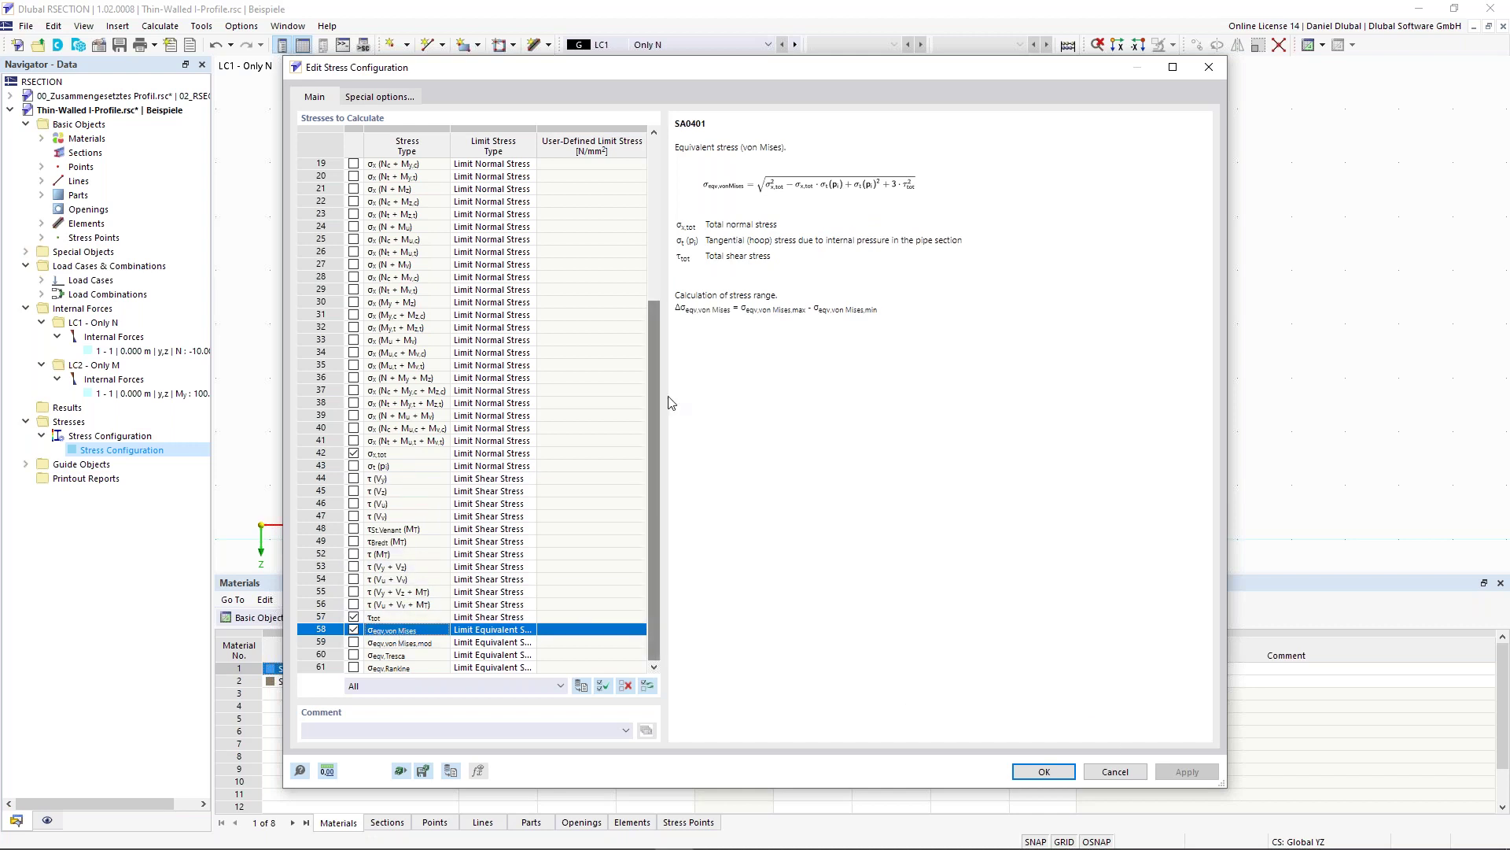
scroll(652, 622, "up", 3)
scroll(651, 622, "down", 3)
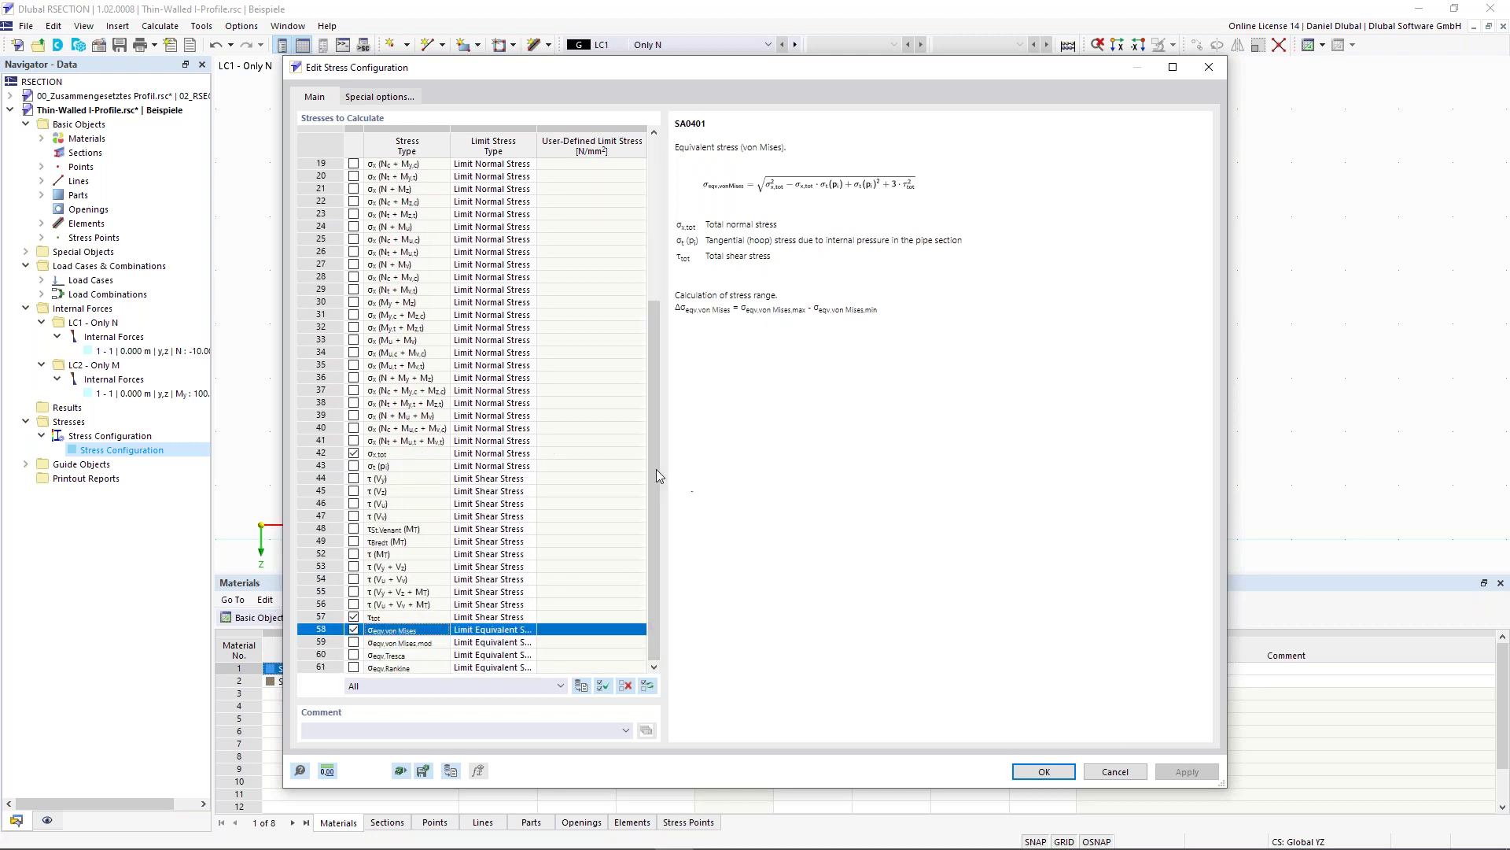
scroll(378, 329, "up", 6)
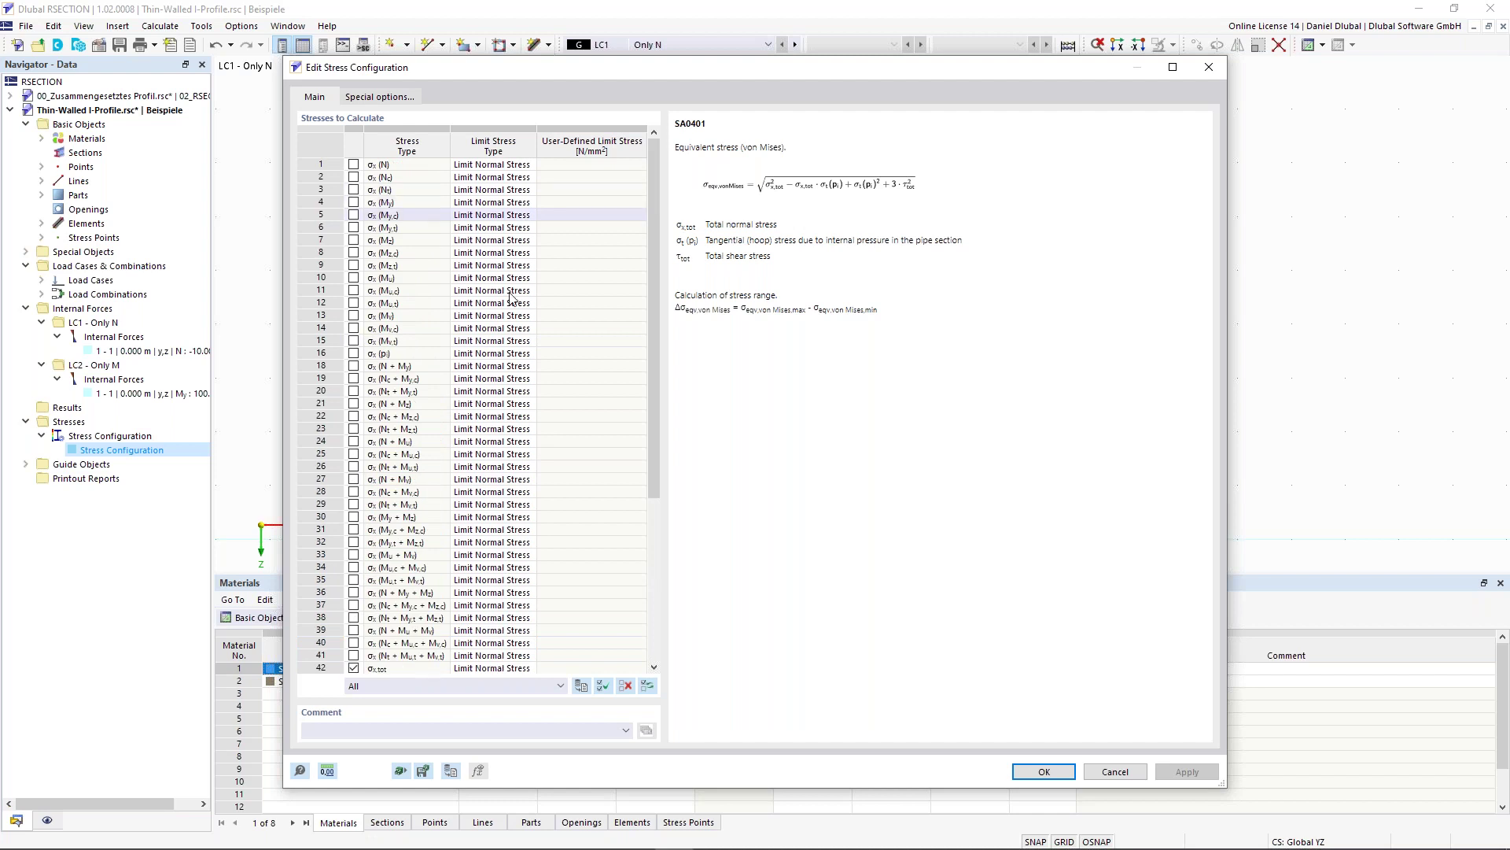
left_click(1086, 774)
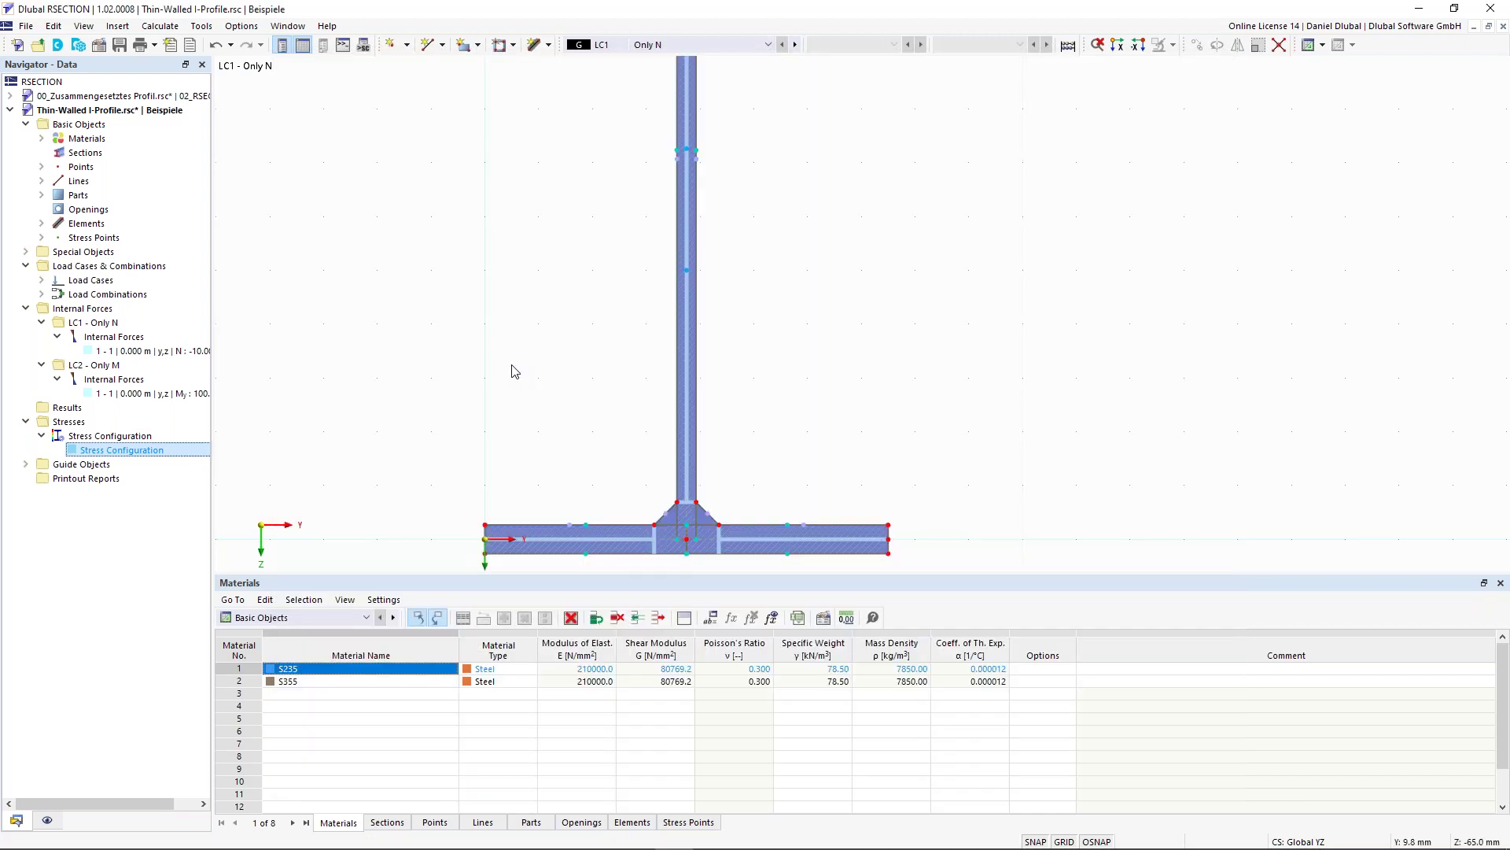
Calculate all results for the I-profile and set the graphical results to Thin-Walled Analysis.
left_click(162, 26)
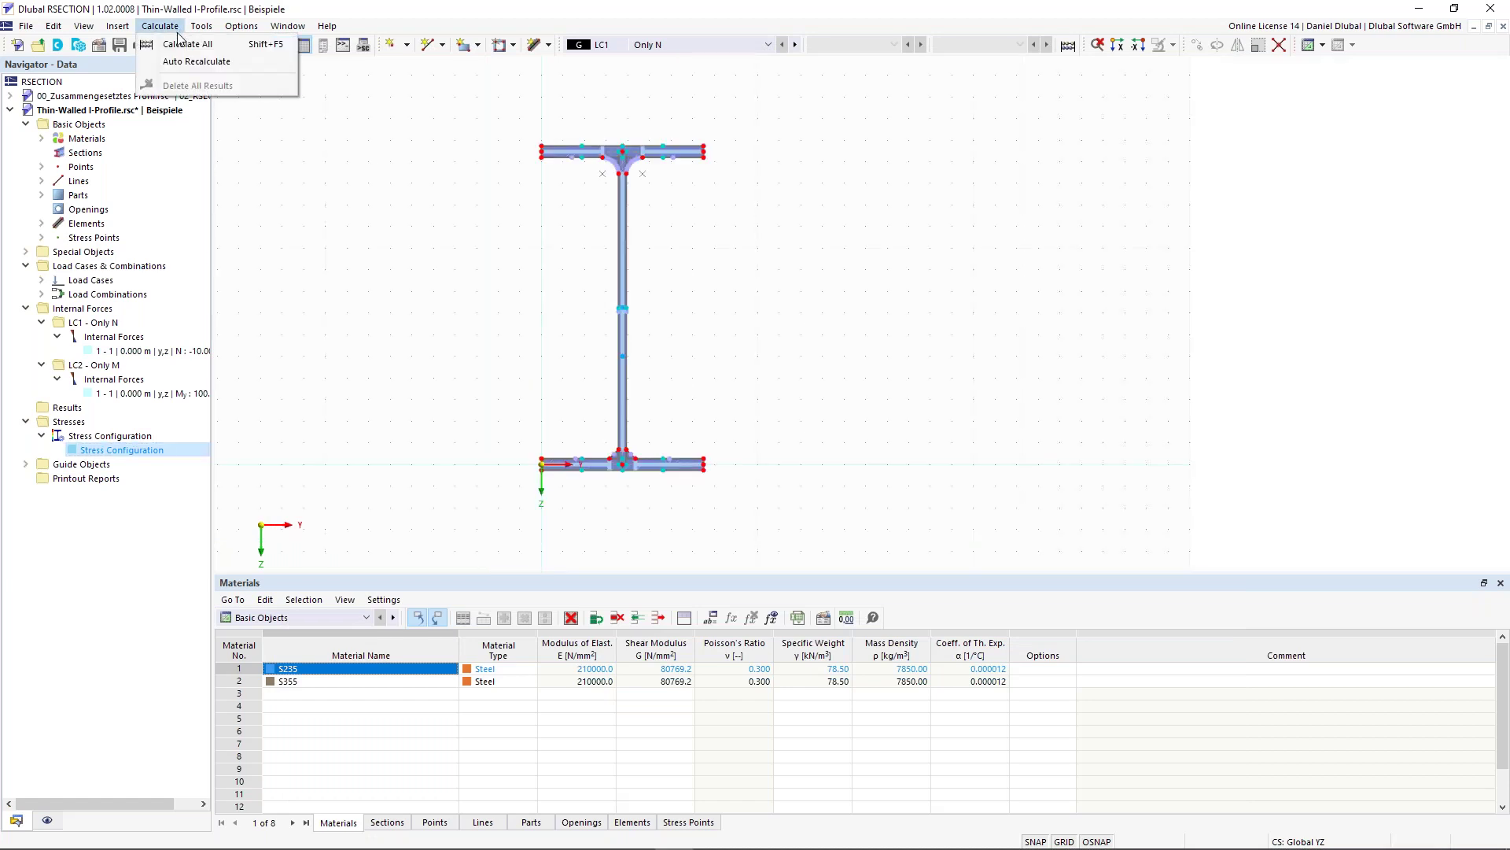
left_click(187, 44)
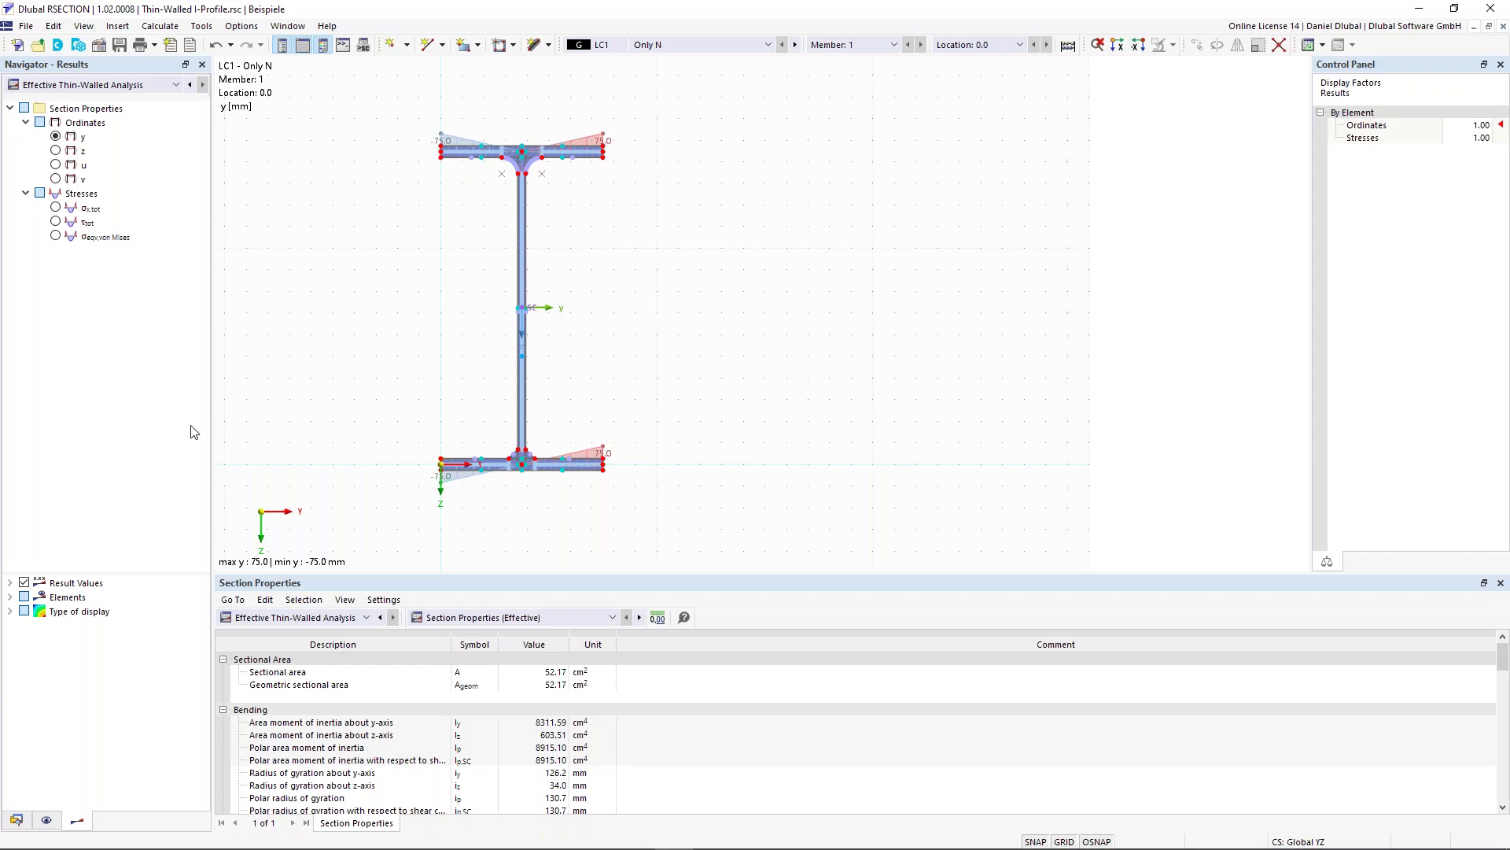
left_click(111, 86)
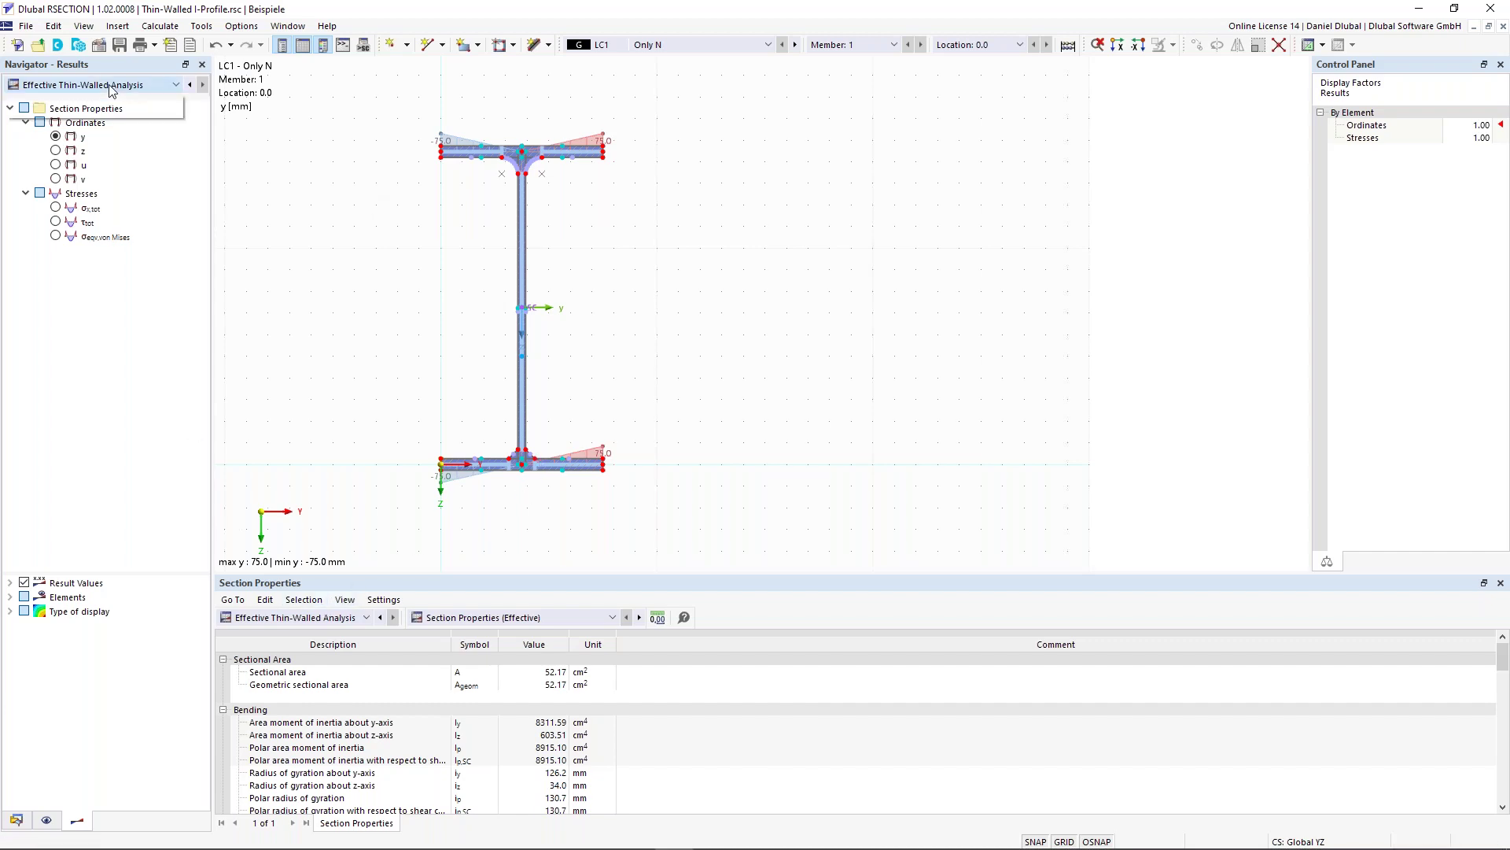
left_click(109, 99)
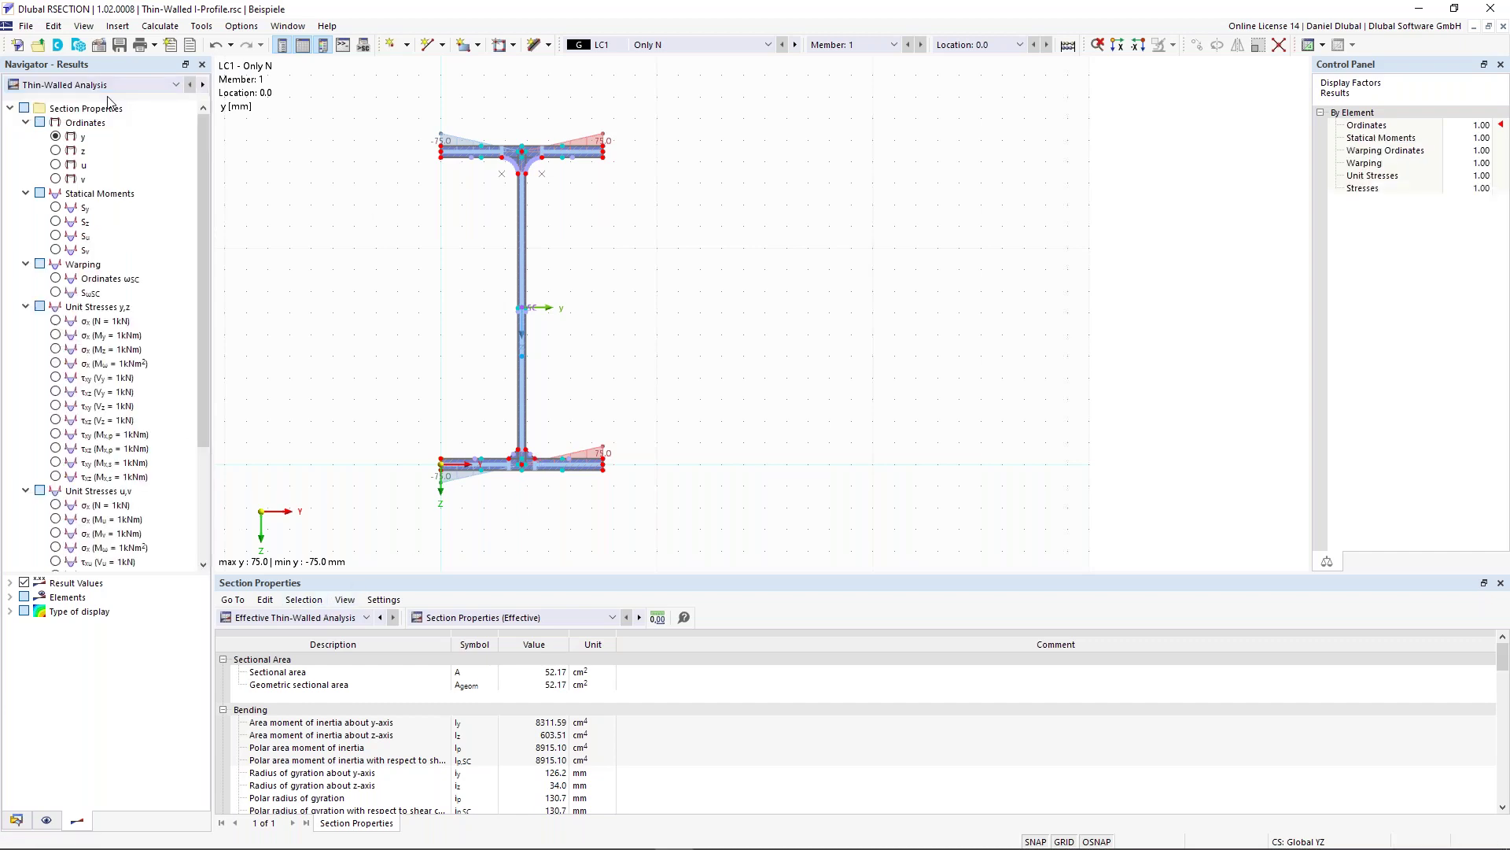
left_click(110, 88)
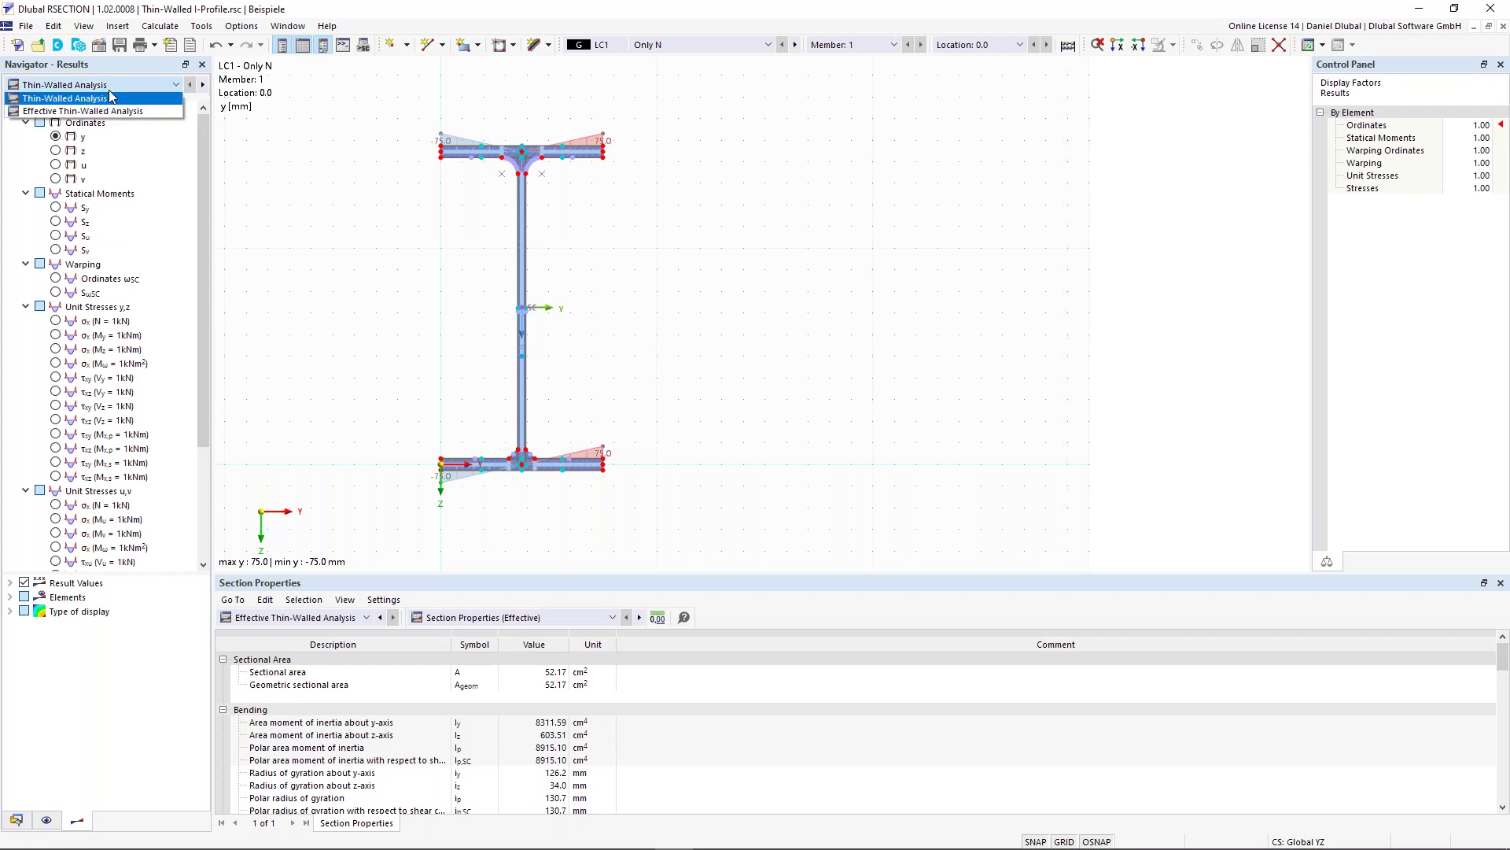
left_click(63, 98)
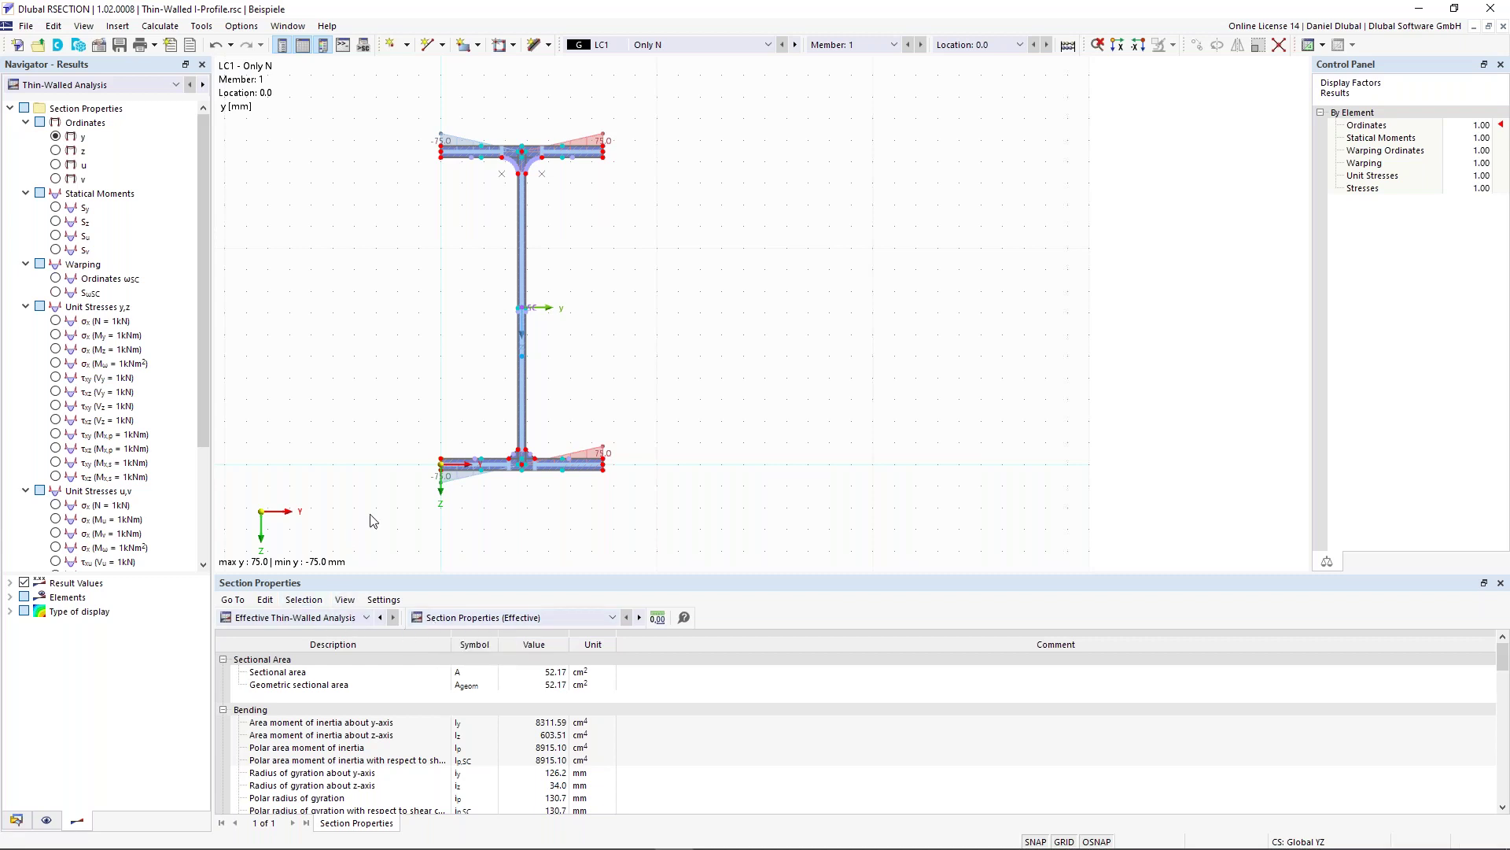
Show the Thin-Walled Analysis section properties table and check the sectional area of the gross section.
middle_click_drag(393, 483, 427, 472)
left_click(346, 619)
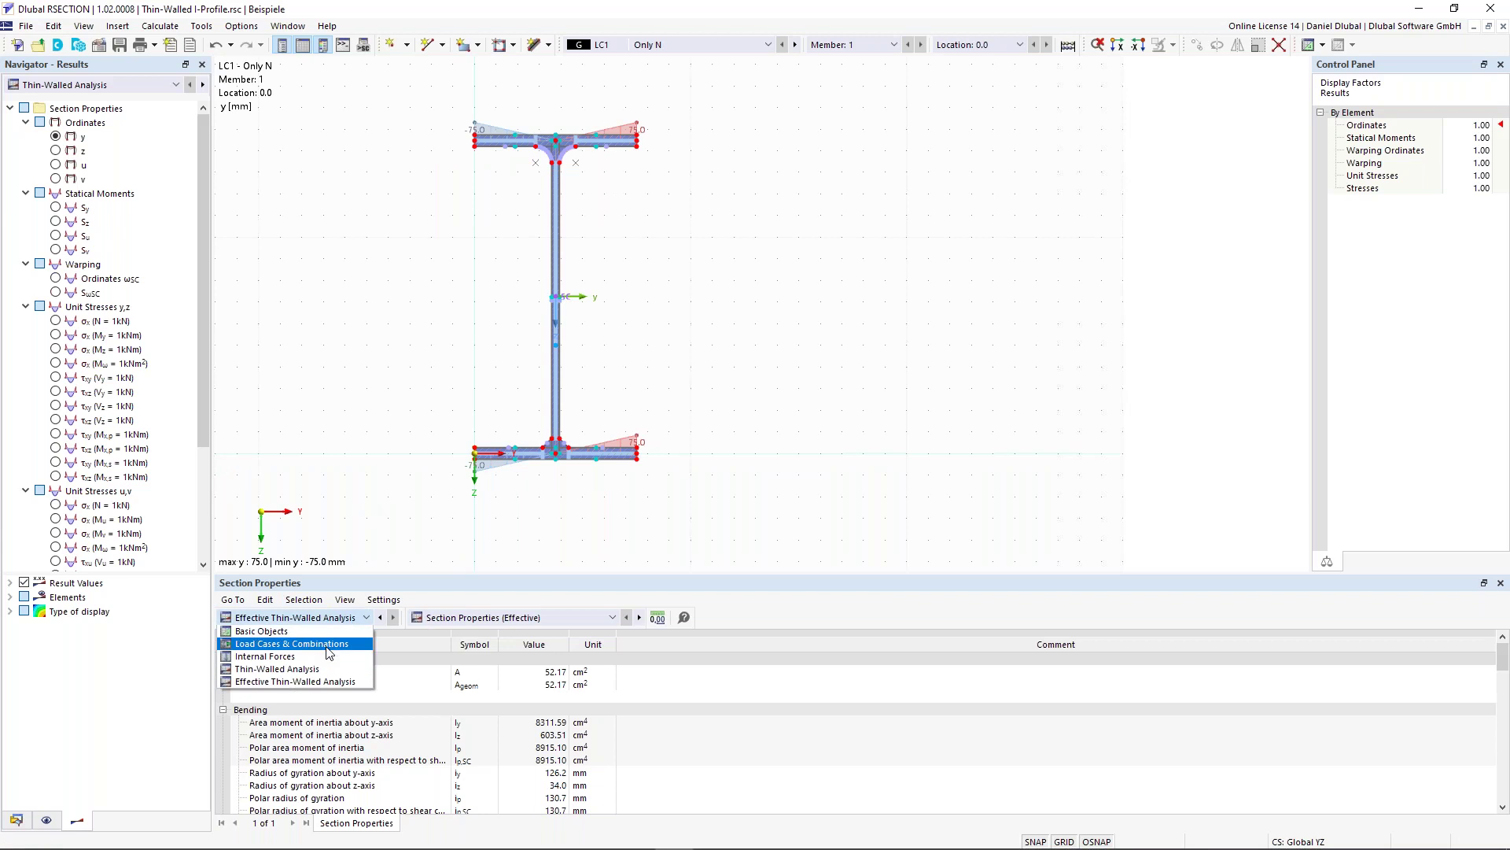
left_click(318, 670)
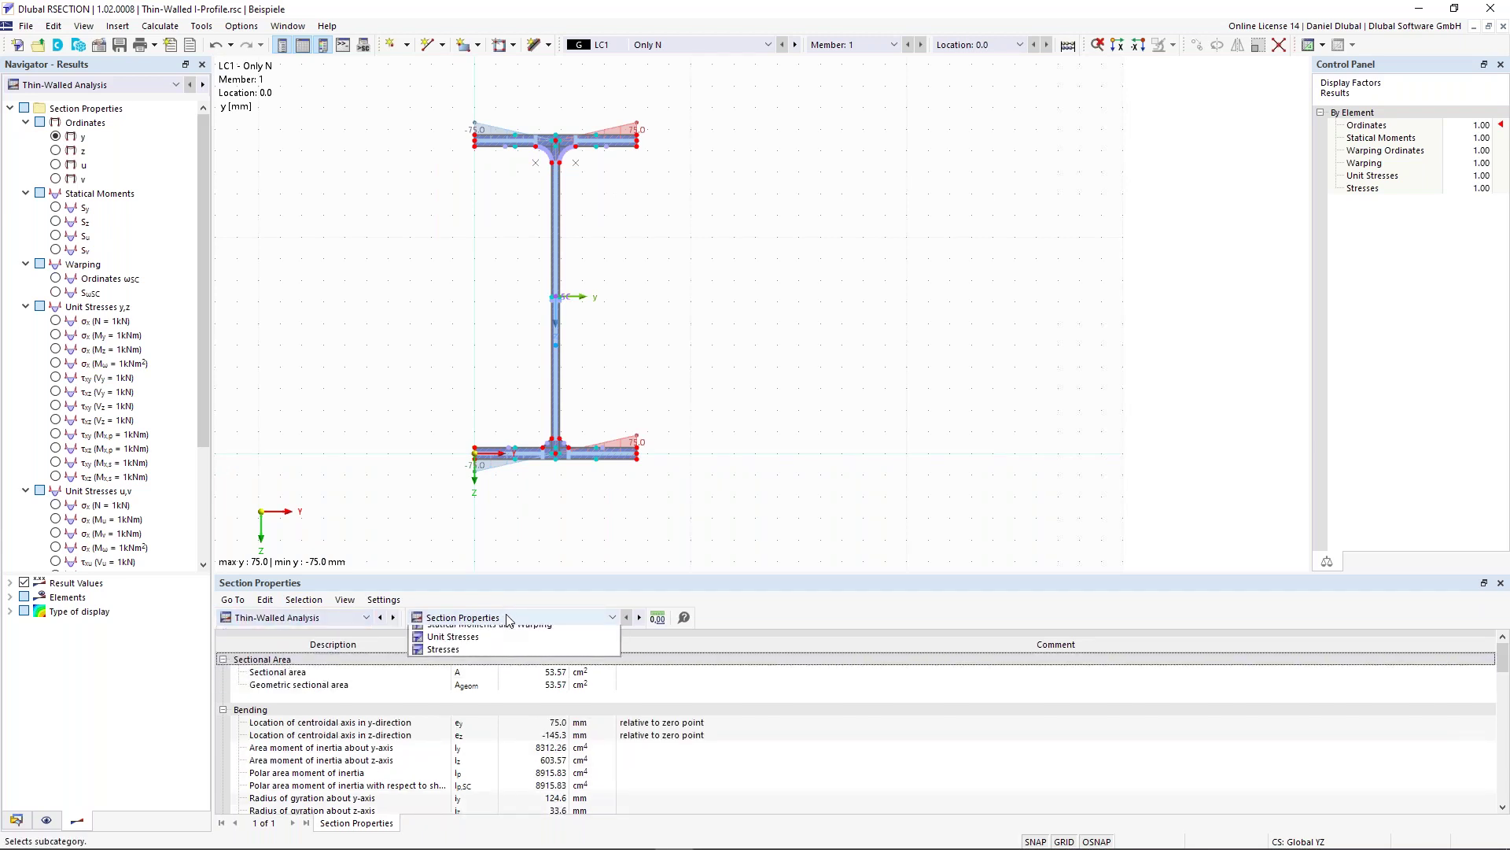
left_click(511, 618)
left_click(498, 633)
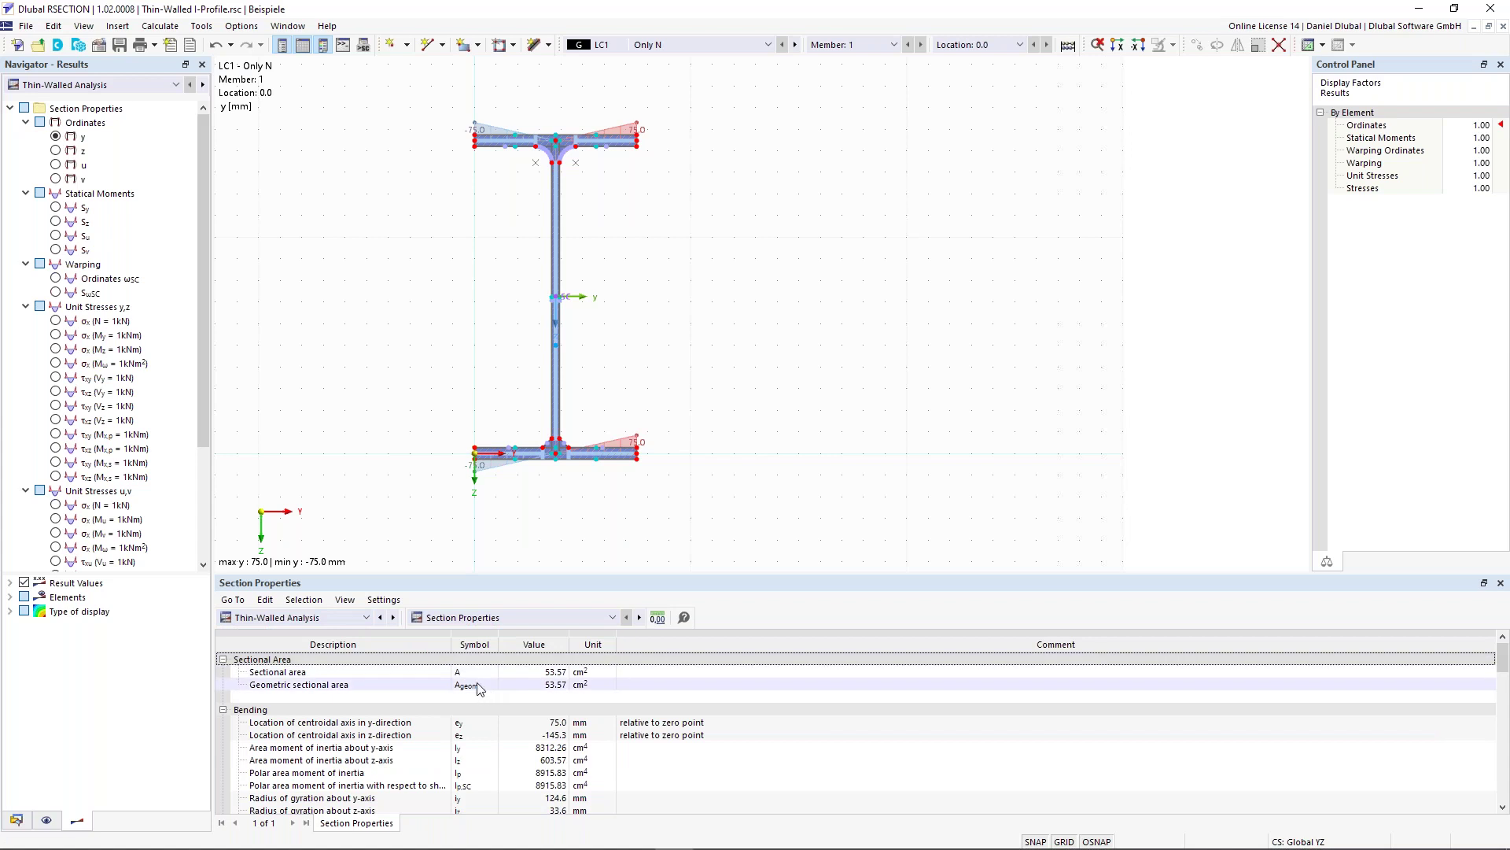
left_click(542, 674)
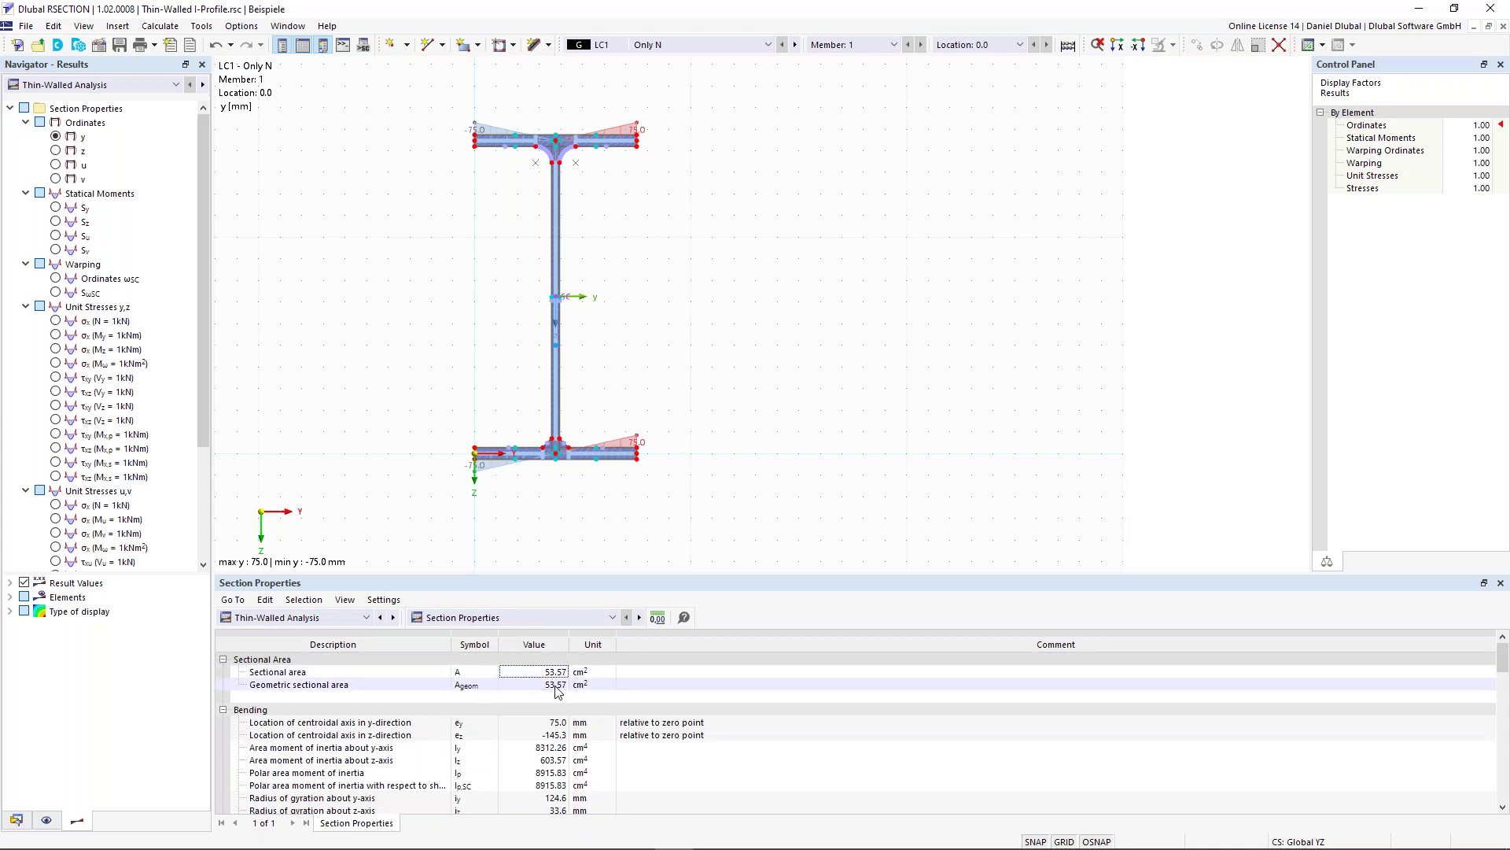
left_click(519, 619)
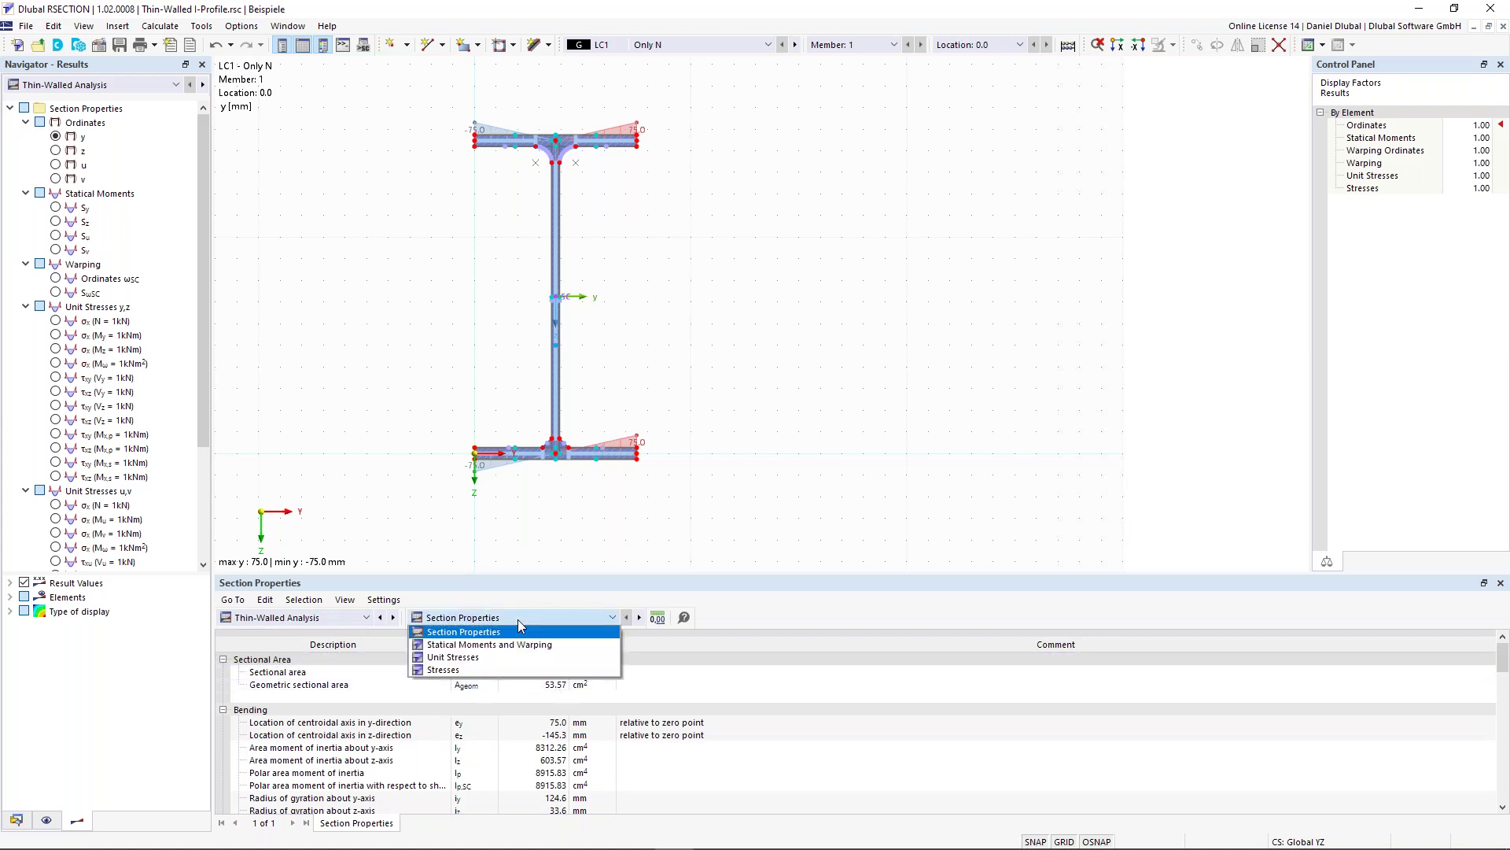
left_click(507, 632)
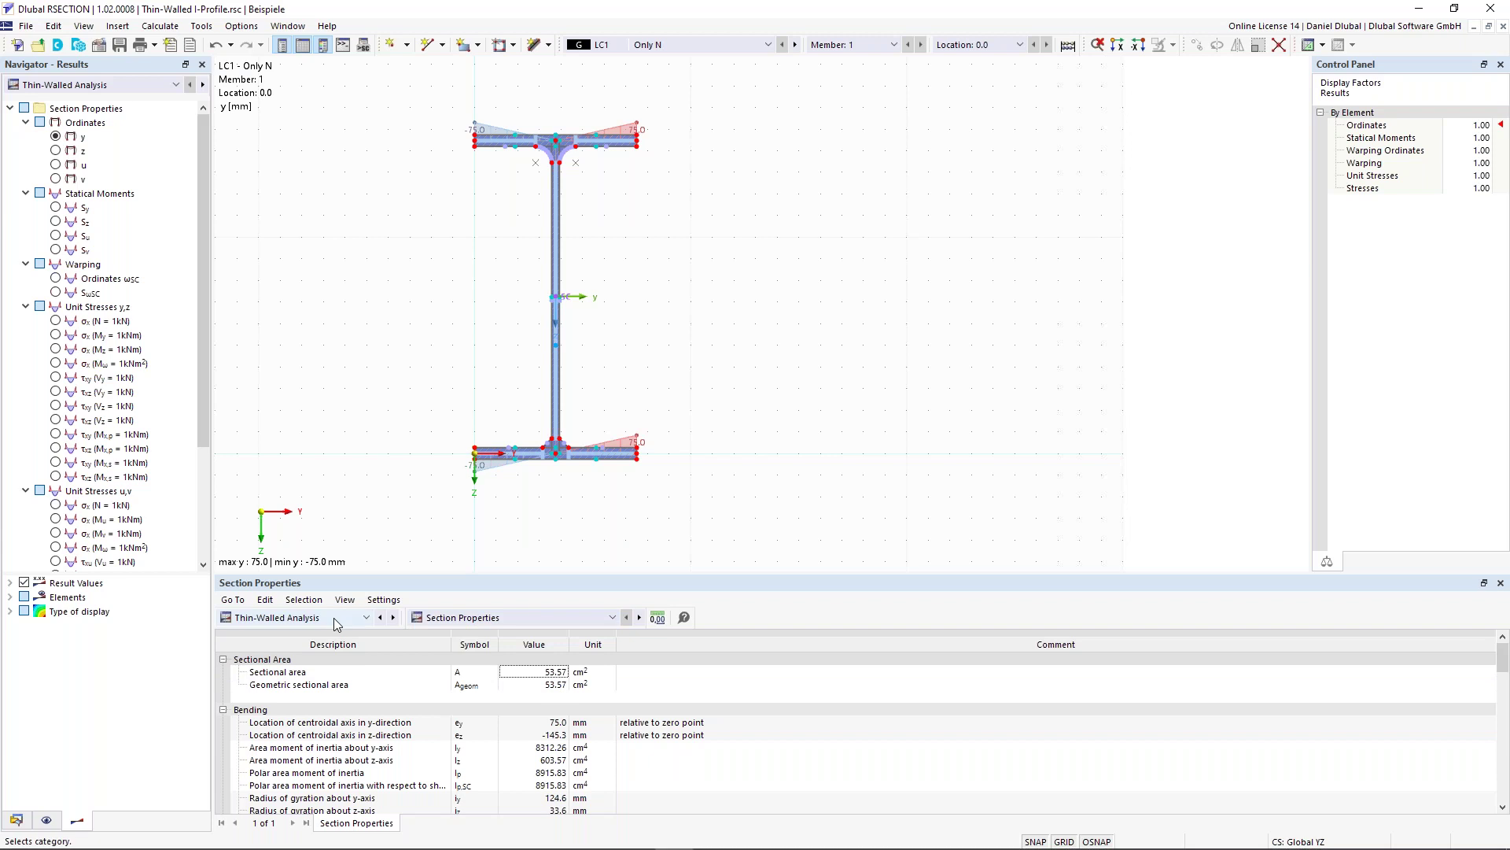
Examine the statical moments and warping table by element, including the upper and lower flanges, and display the unit stresses.
left_click(526, 625)
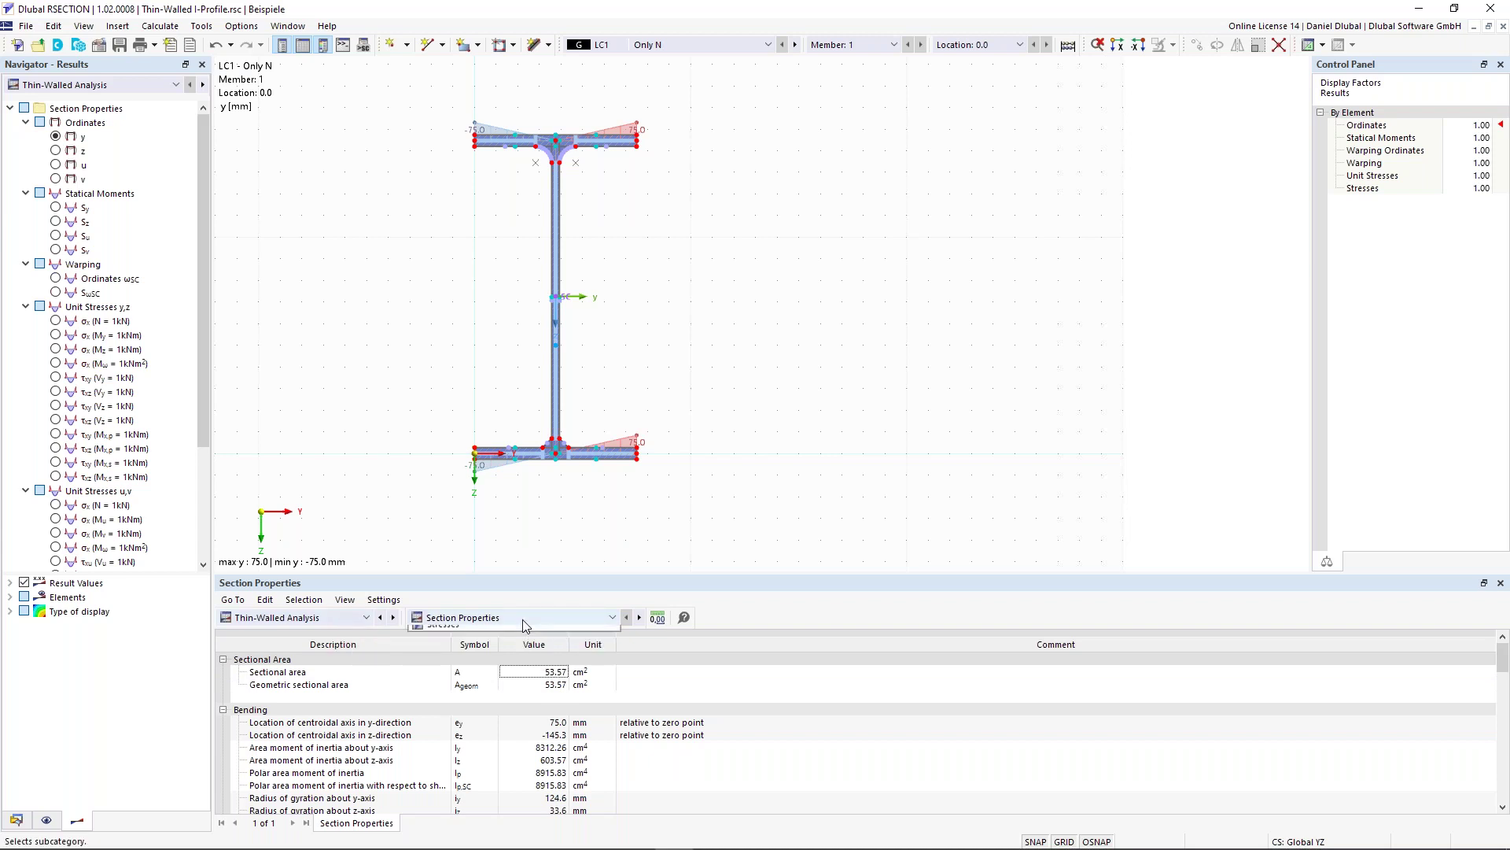
left_click(501, 632)
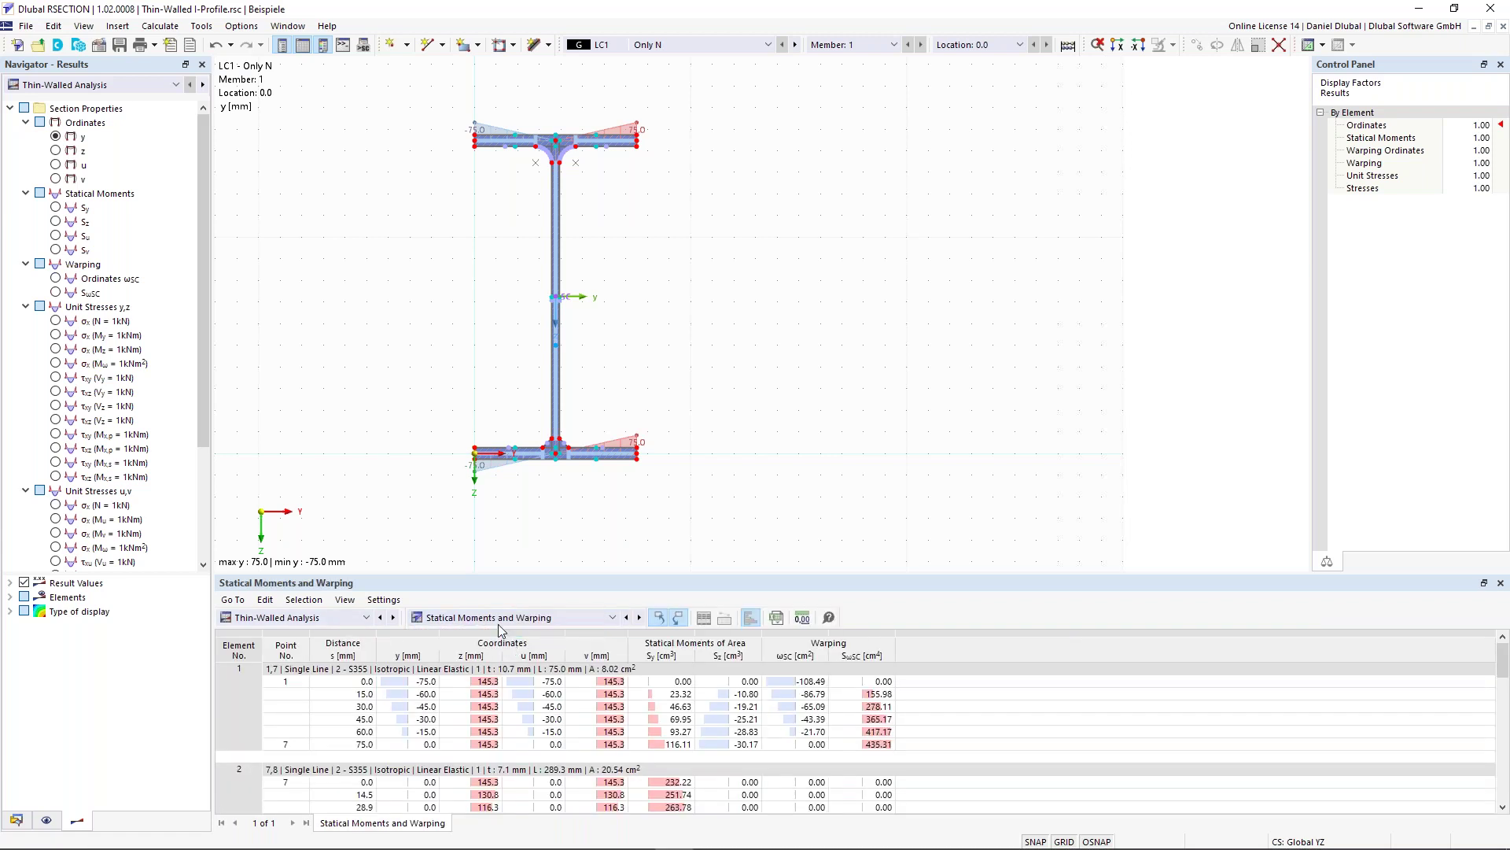
scroll(498, 677, "down", 10)
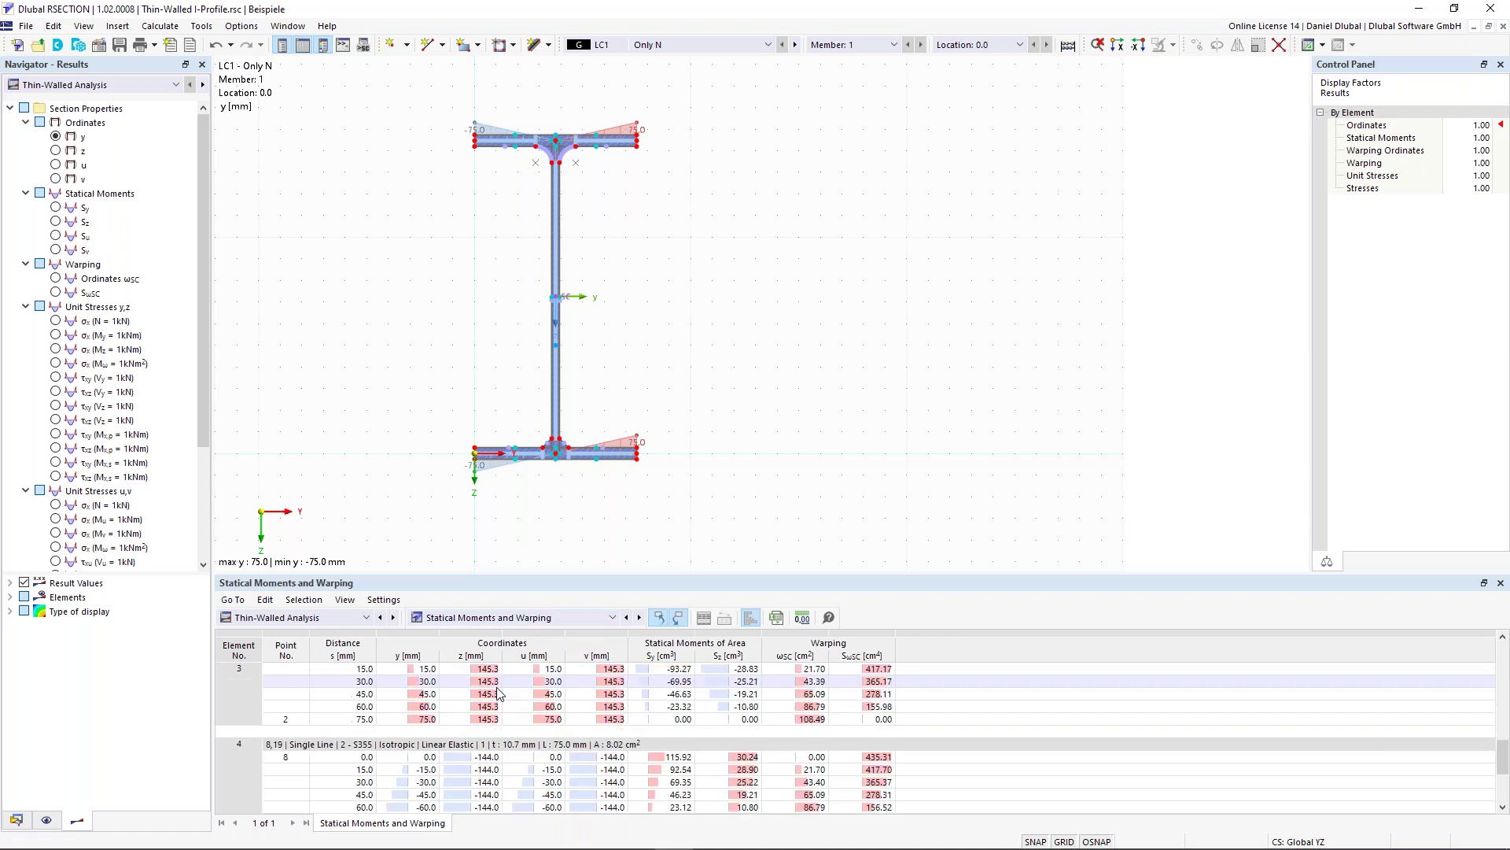
scroll(497, 694, "down", 2)
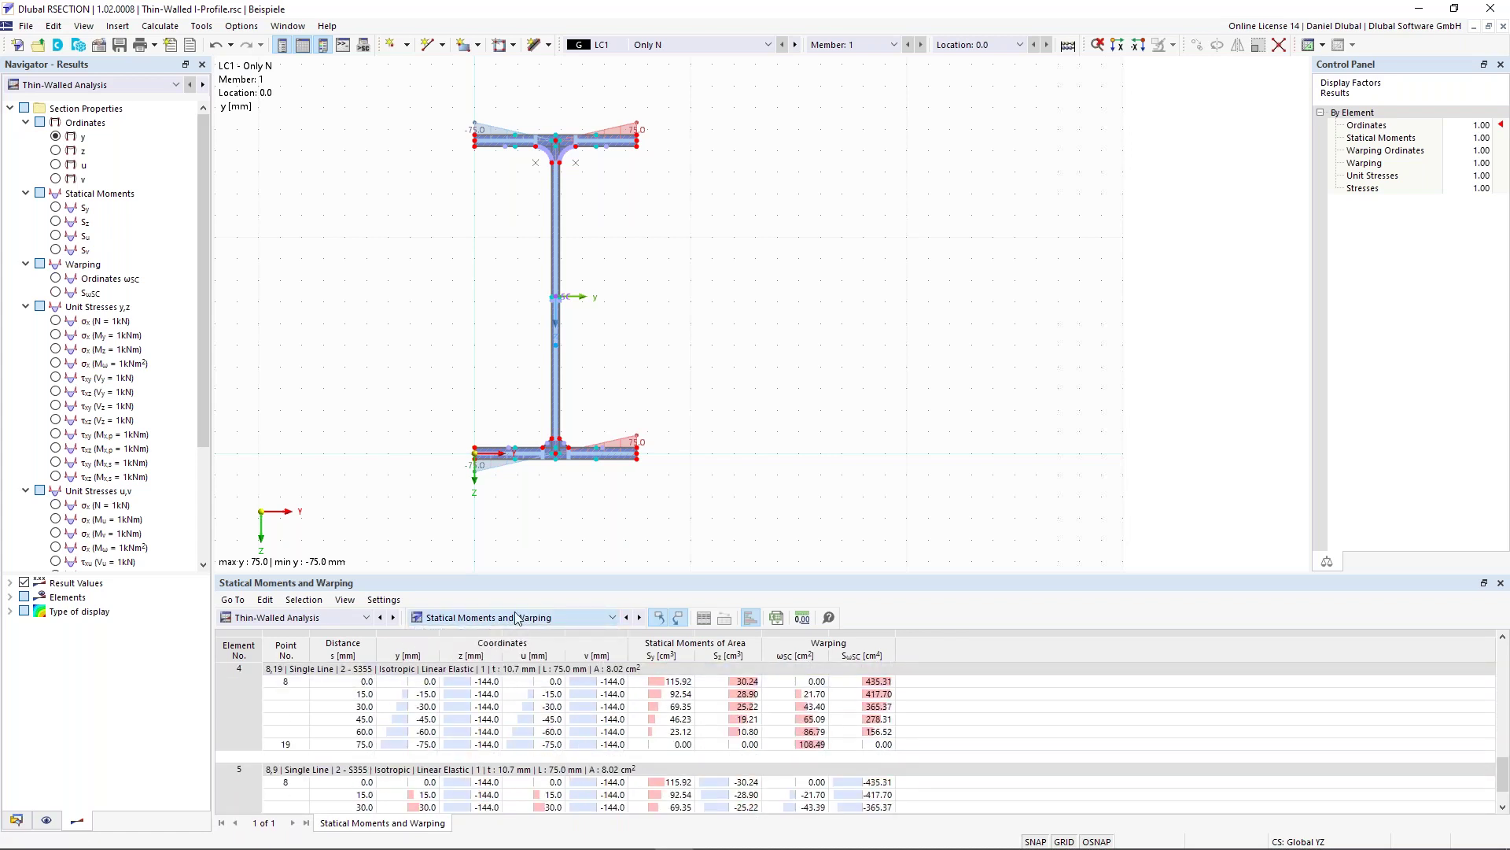
scroll(516, 617, "down", 1)
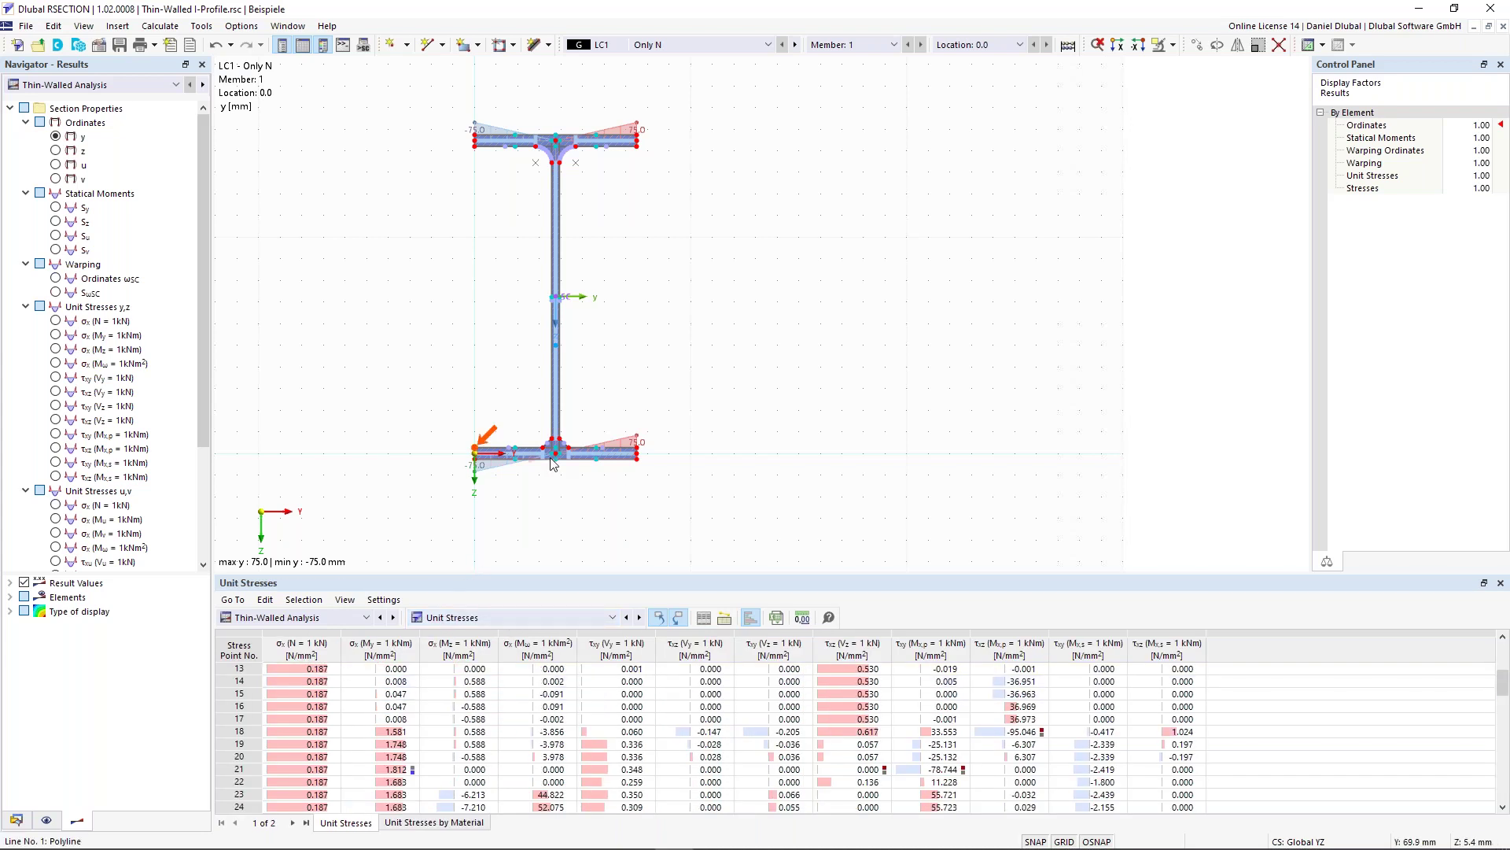
Display the Thin-Walled Analysis stresses by loading and examine the stress types for LC1, LC2 and combination CO1.
scroll(553, 460, "up", 3)
left_click(517, 618)
left_click(503, 681)
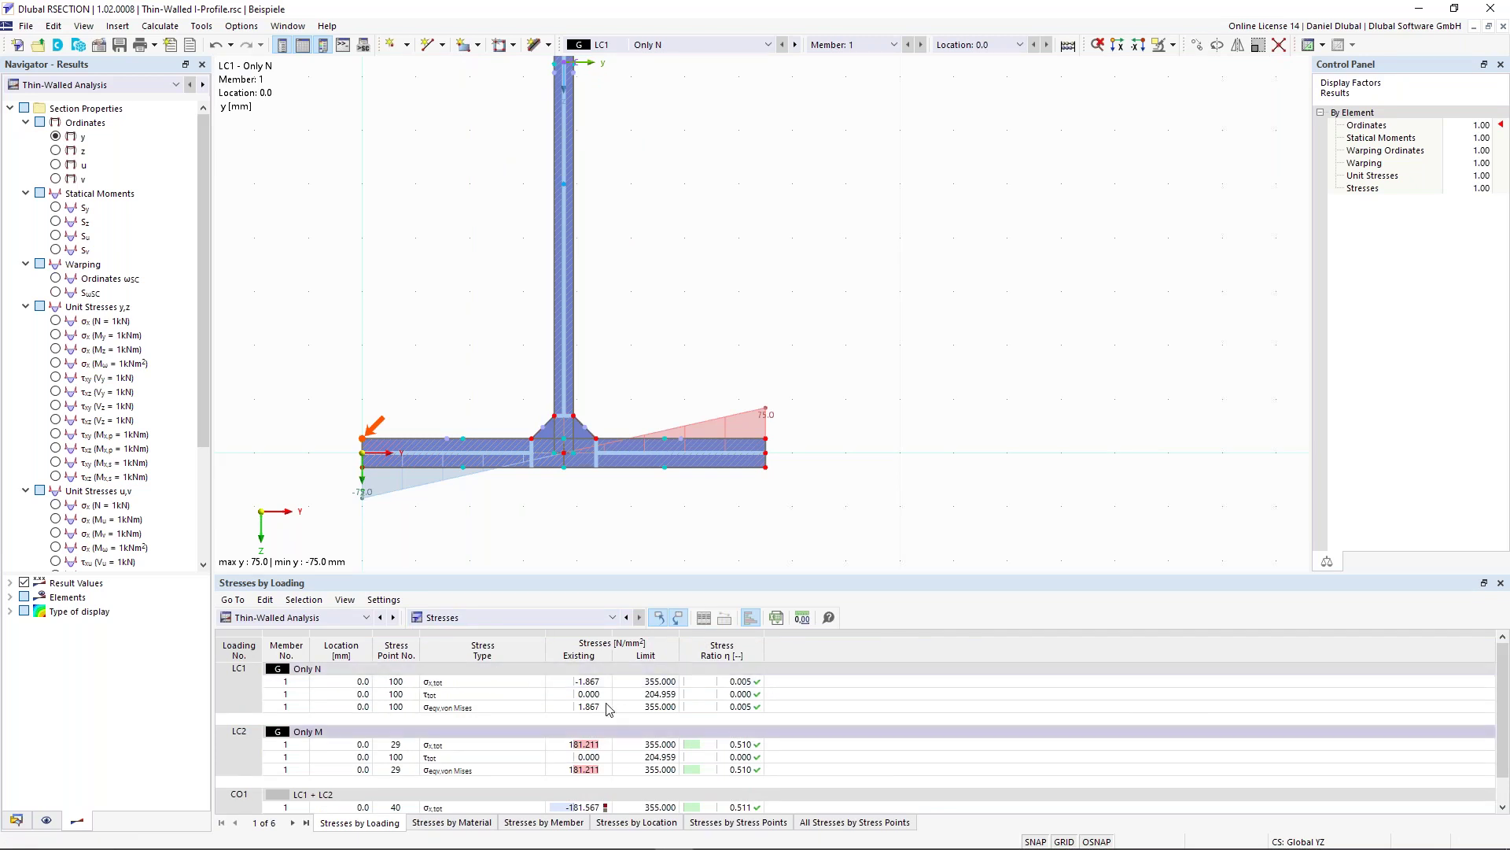
left_click(252, 733)
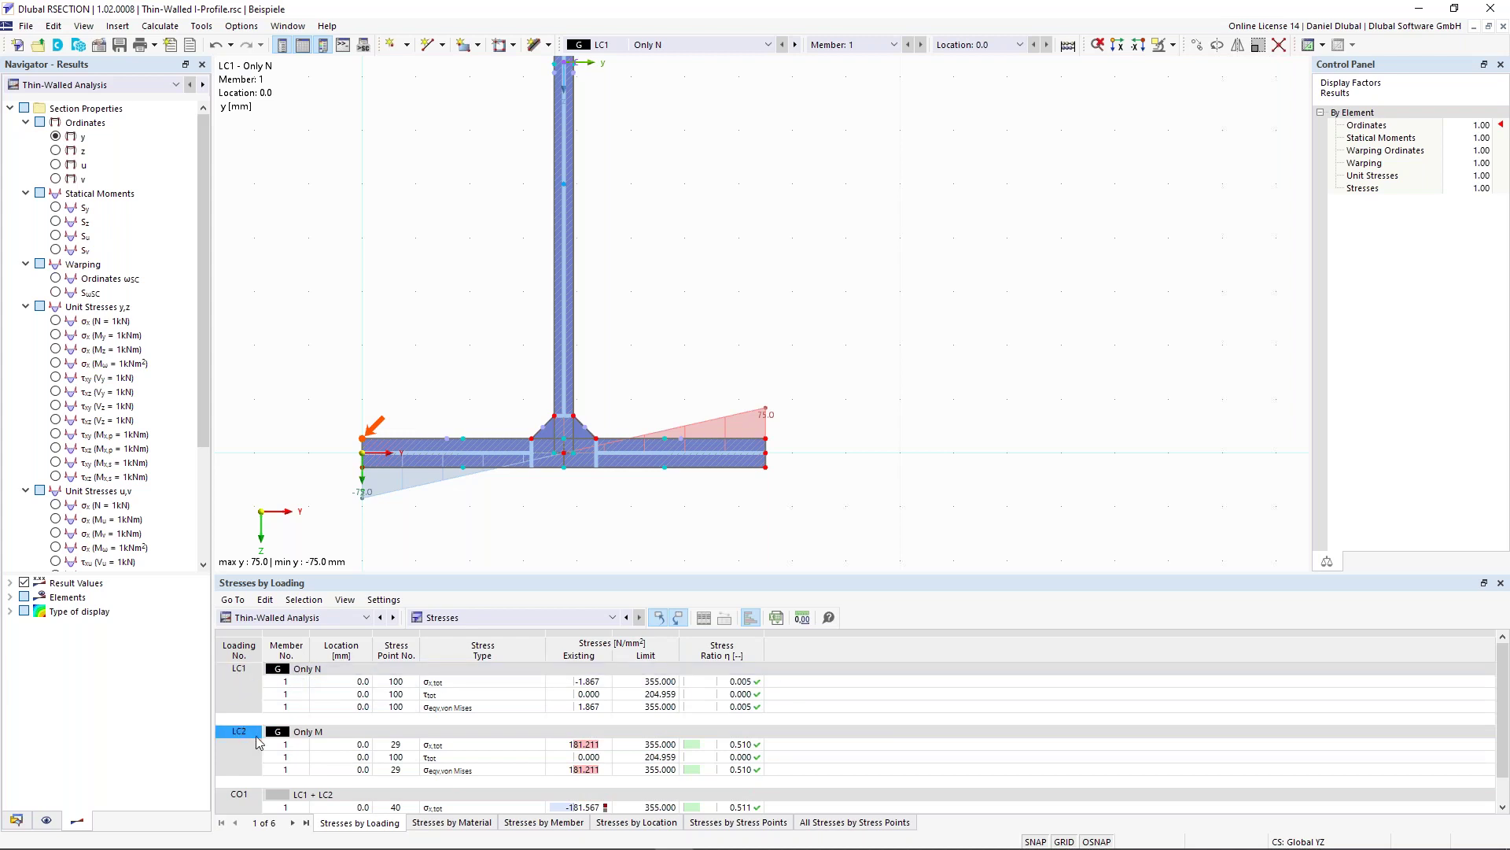
scroll(259, 741, "down", 1)
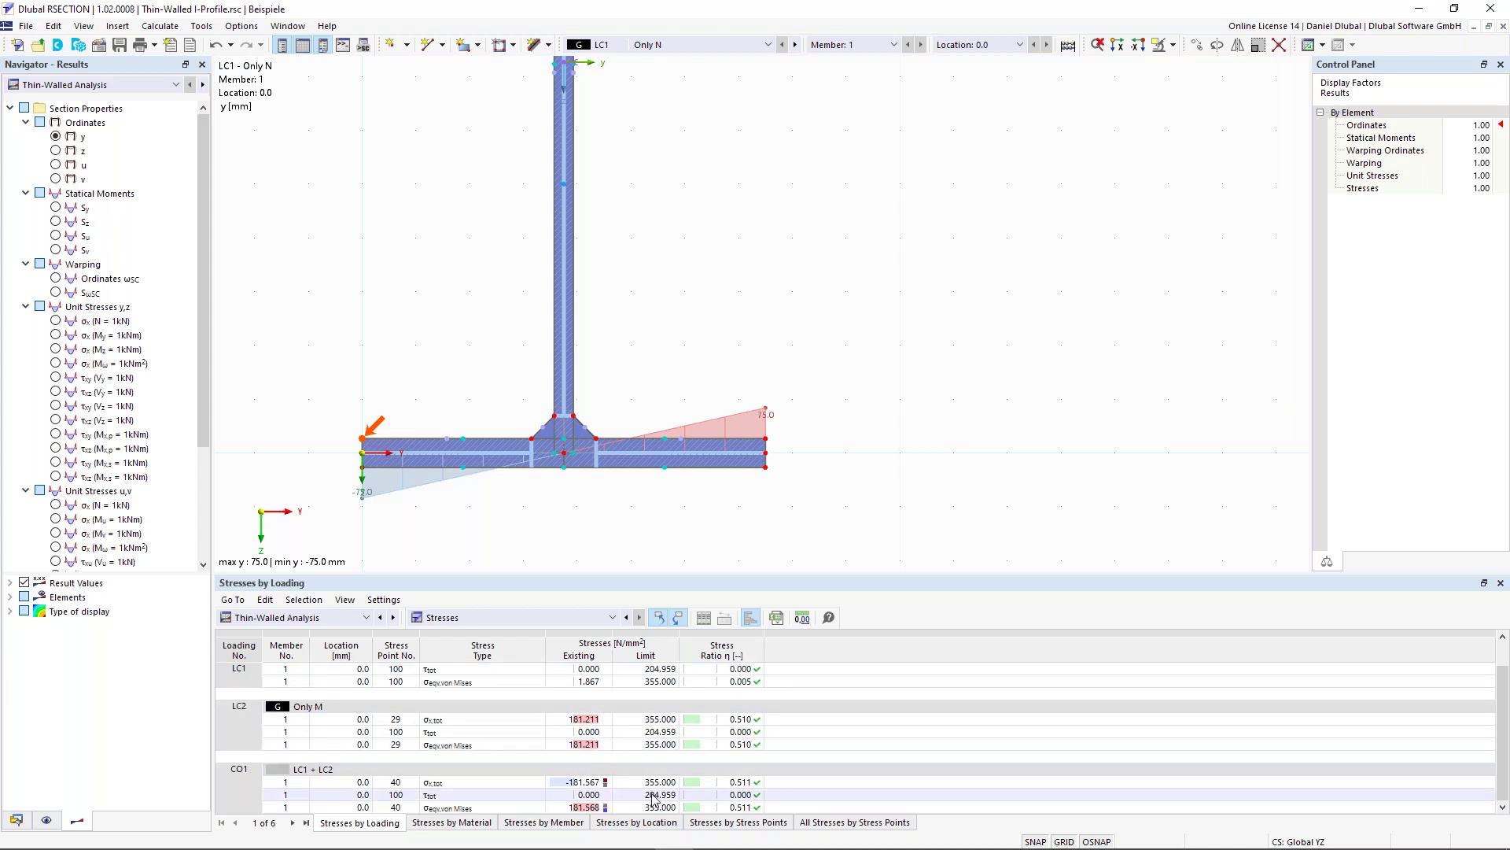
left_click(484, 808)
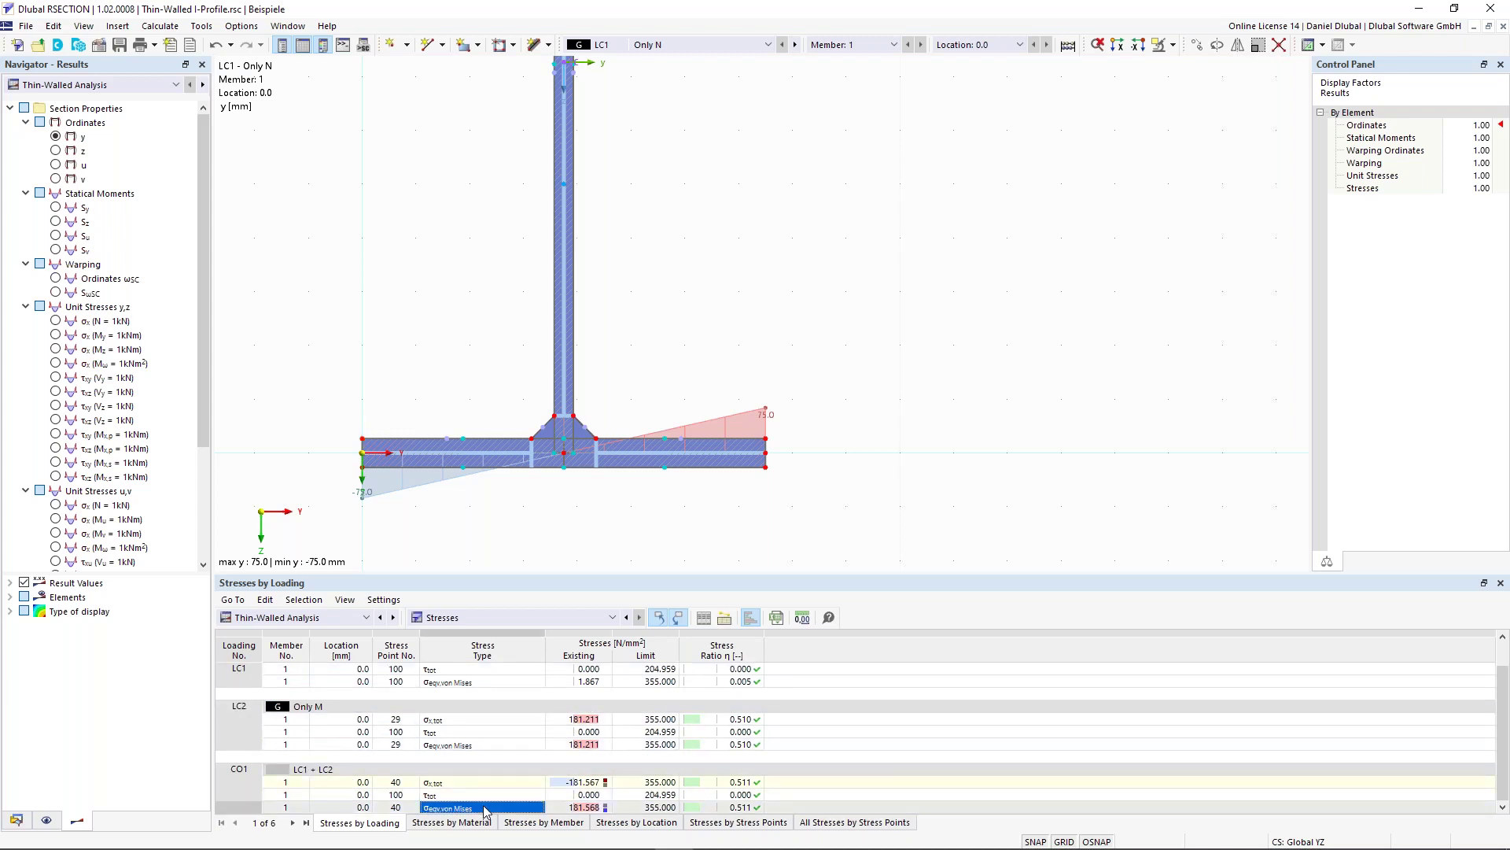
left_click(472, 796)
left_click(471, 783)
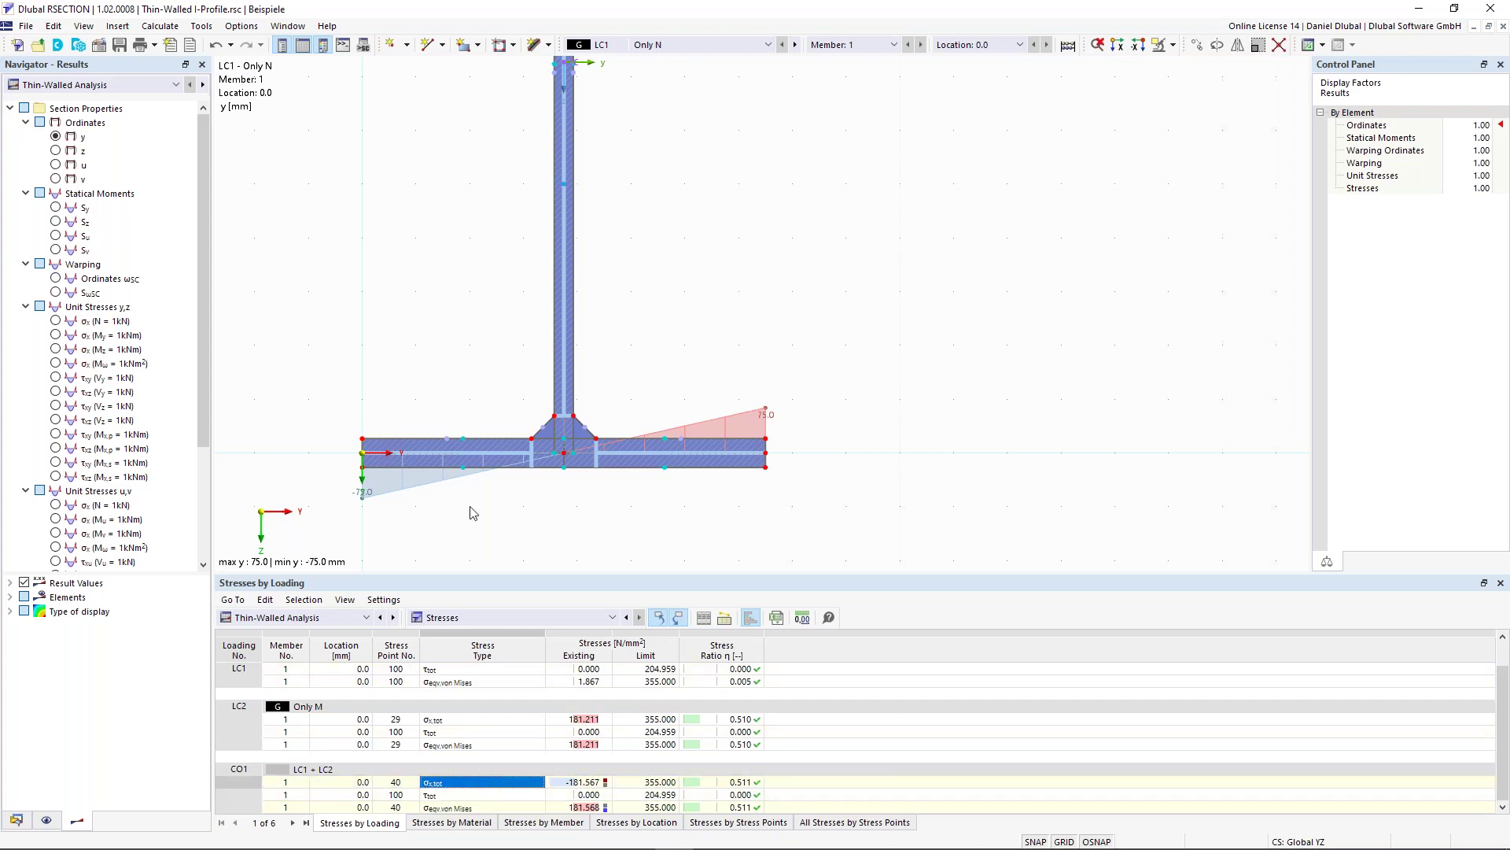
Show the stresses by stress points and examine the results for stress point No. 100 on the web.
scroll(465, 280, "down", 1)
middle_click_drag(465, 280, 536, 345)
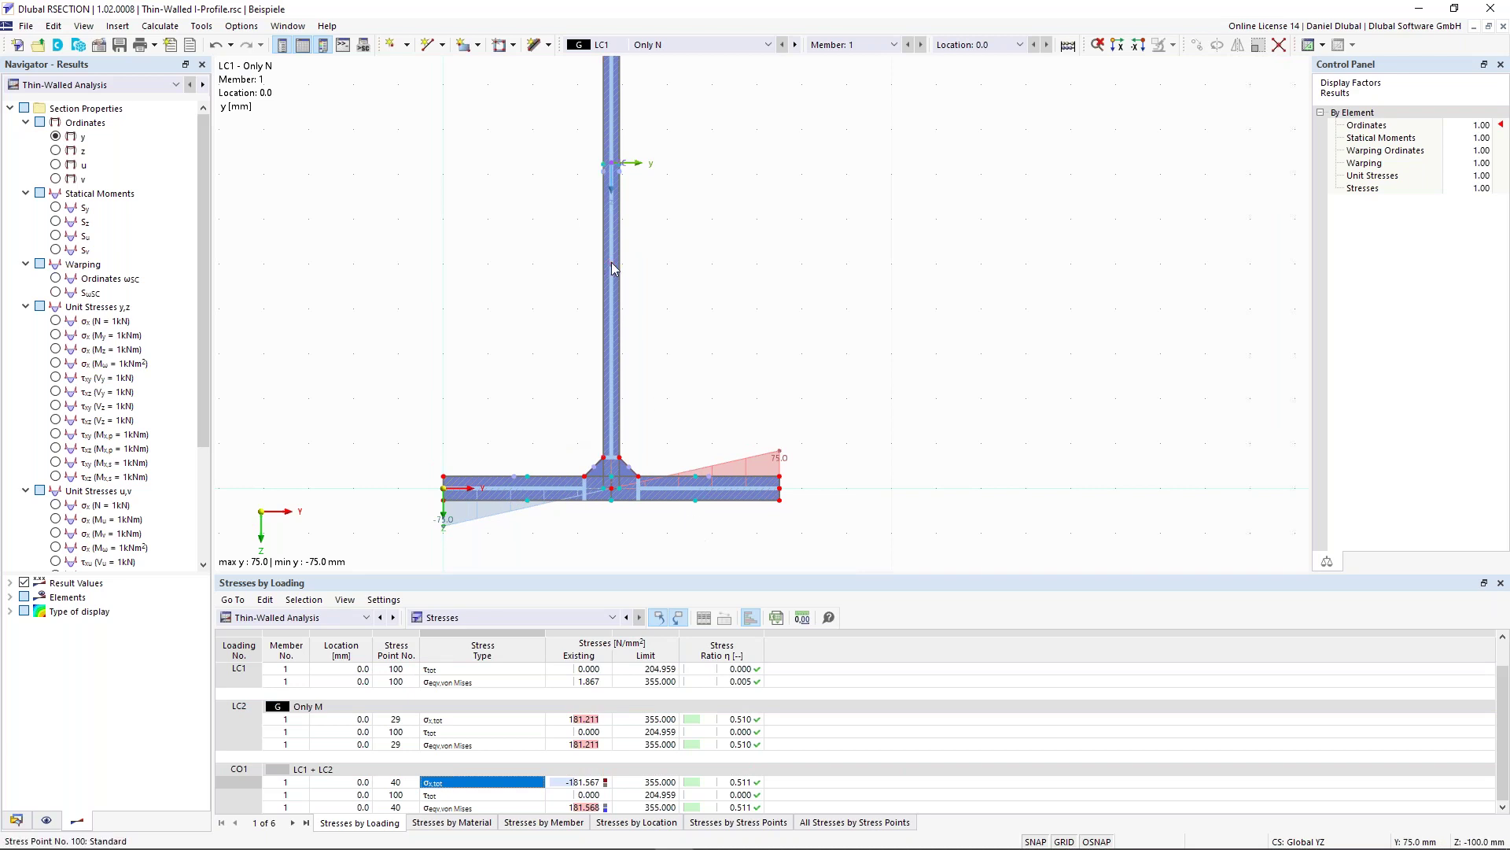
mouse_move(612, 267)
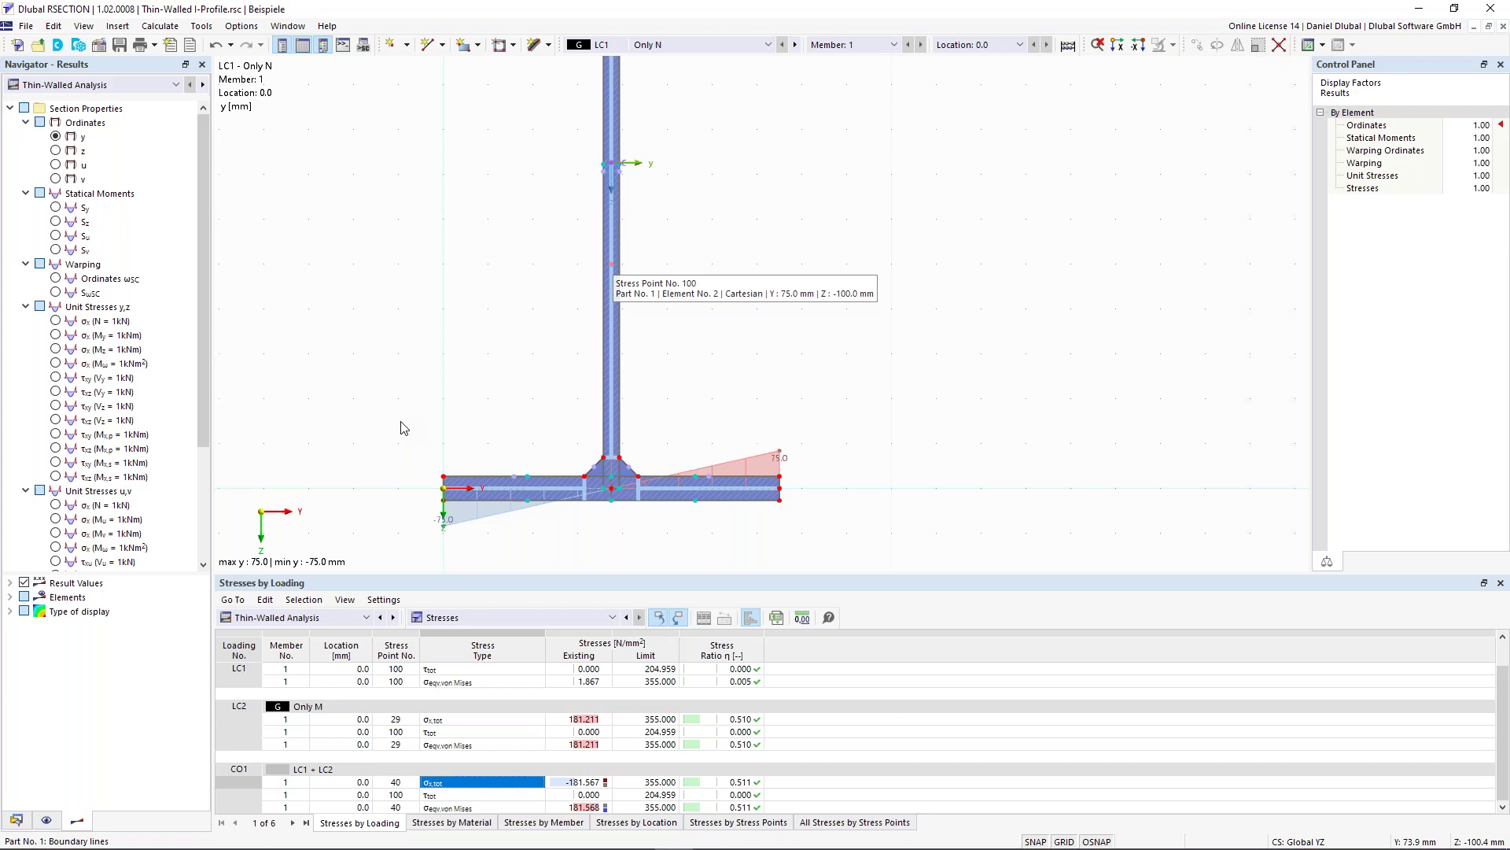
left_click(721, 823)
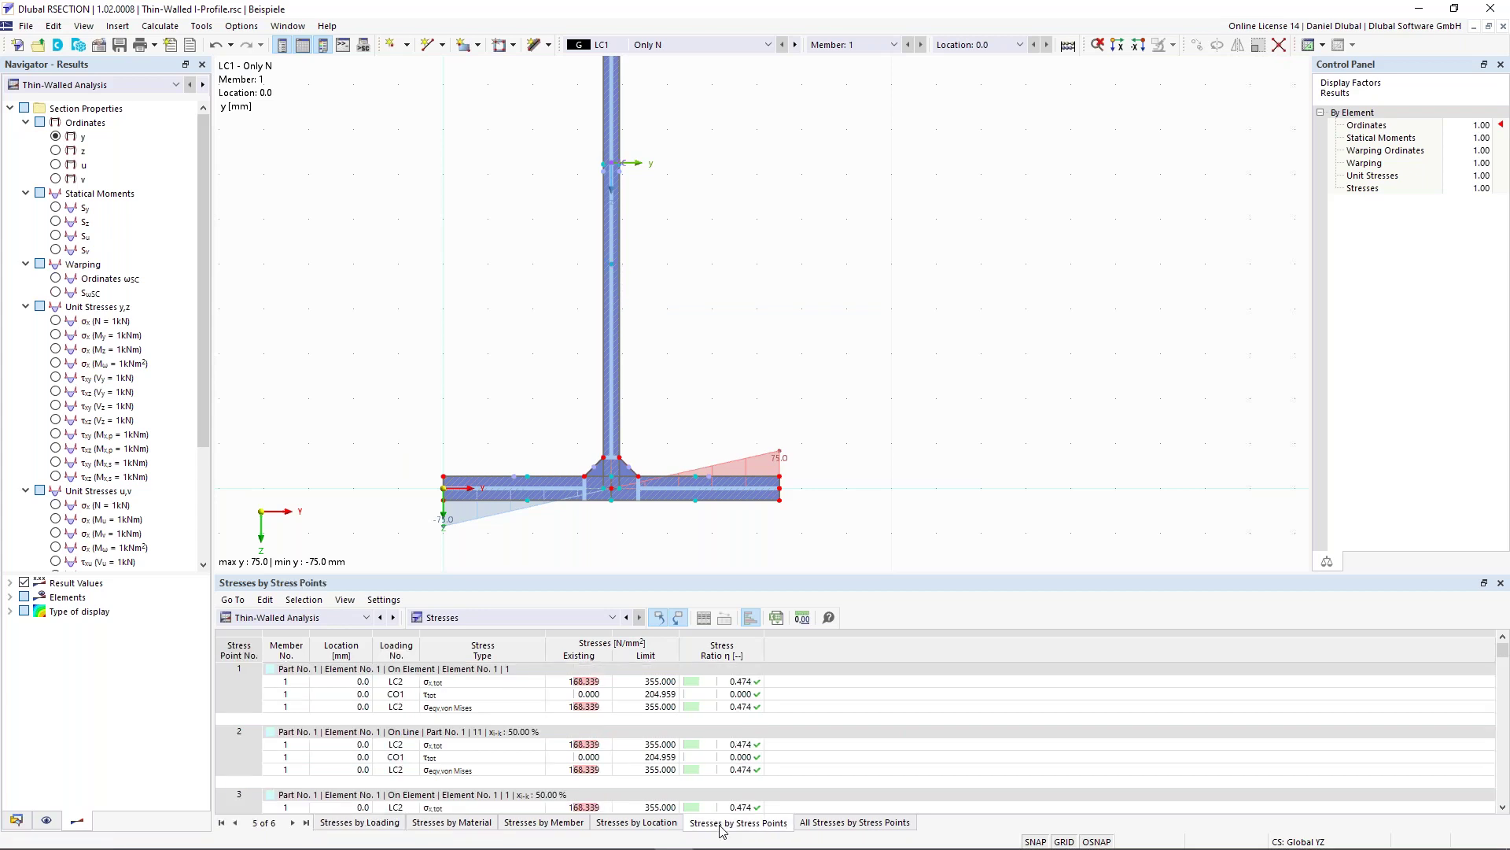
left_click(612, 272)
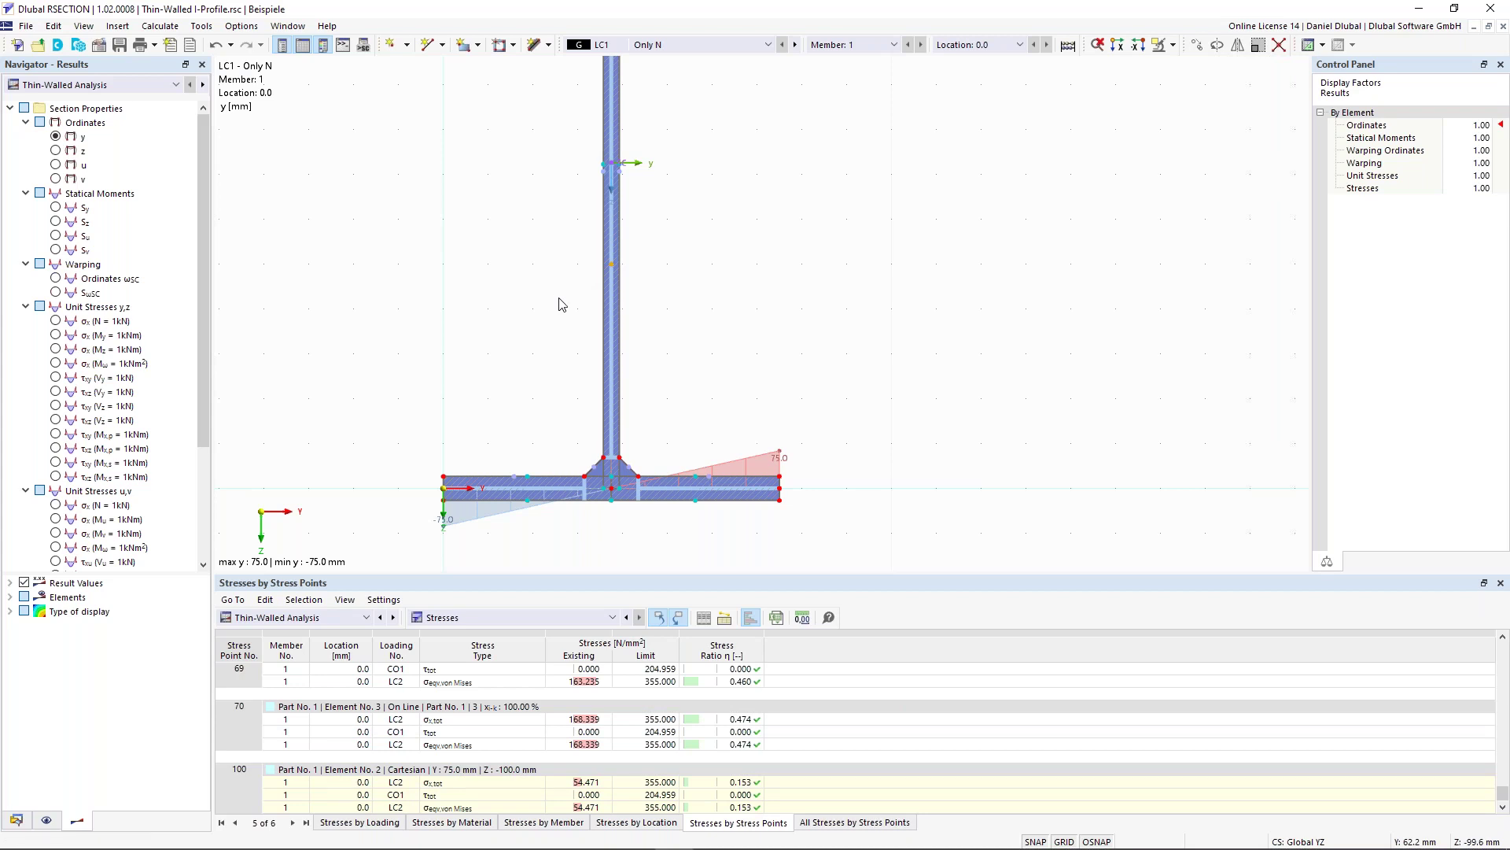
Display the effective section properties table and the graphical results of the Effective Thin-Walled Analysis.
left_click(330, 617)
left_click(291, 640)
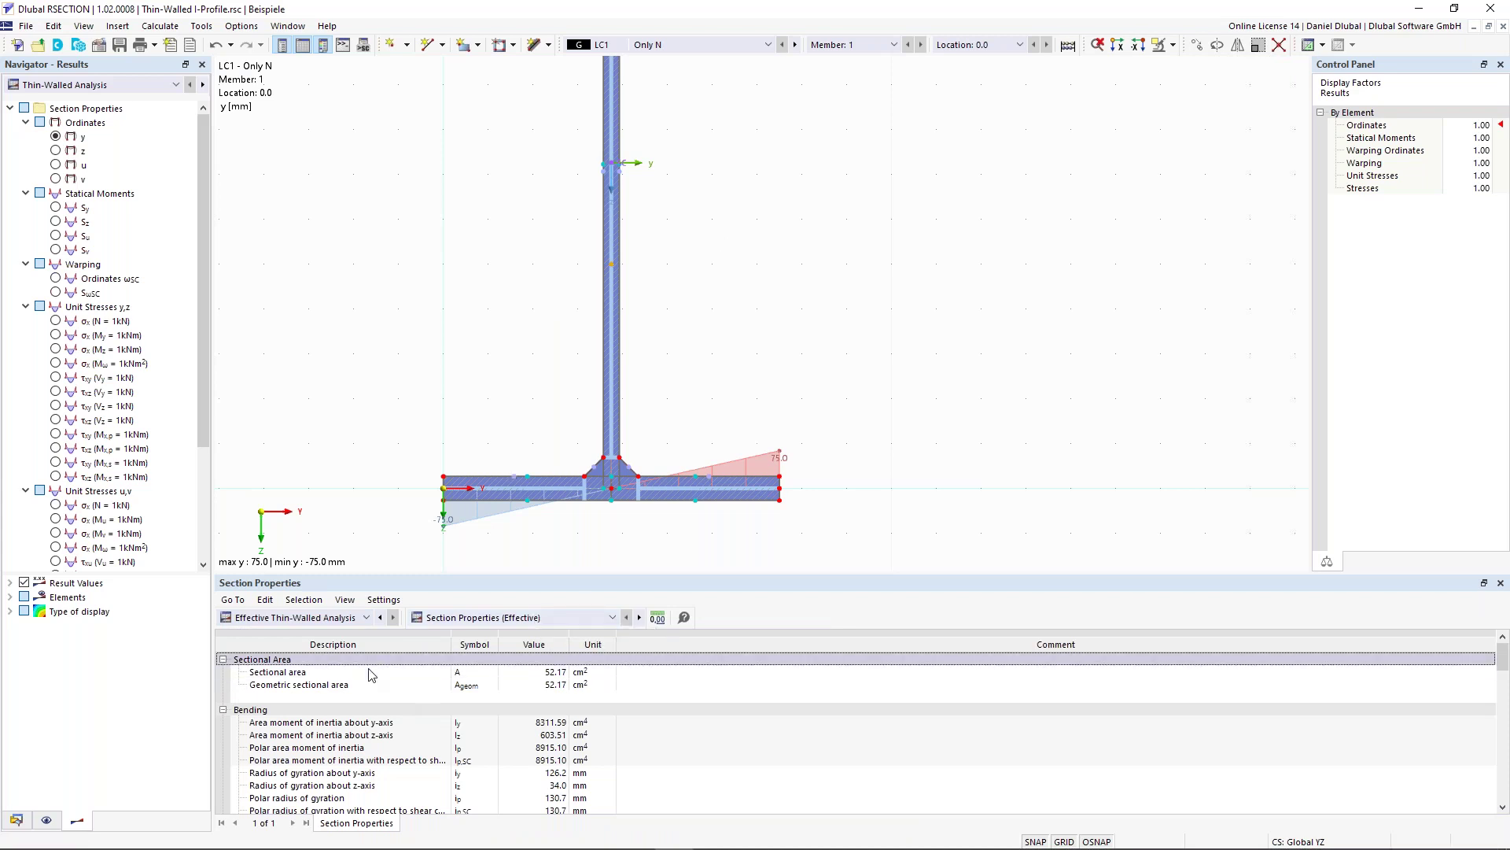
scroll(432, 162, "down", 1)
middle_click_drag(456, 186, 515, 274)
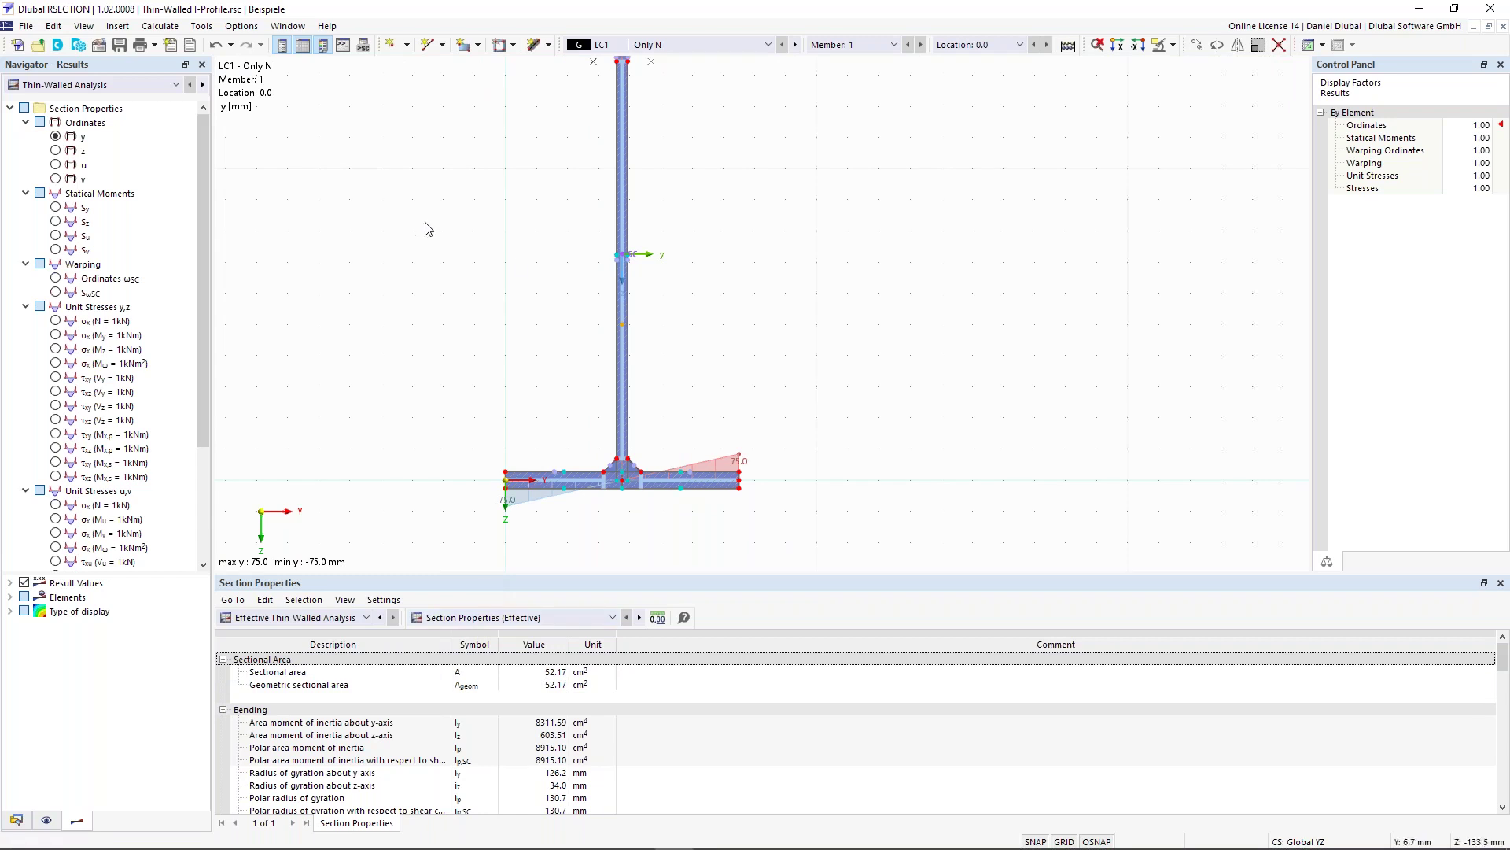
middle_click_drag(427, 265, 432, 314)
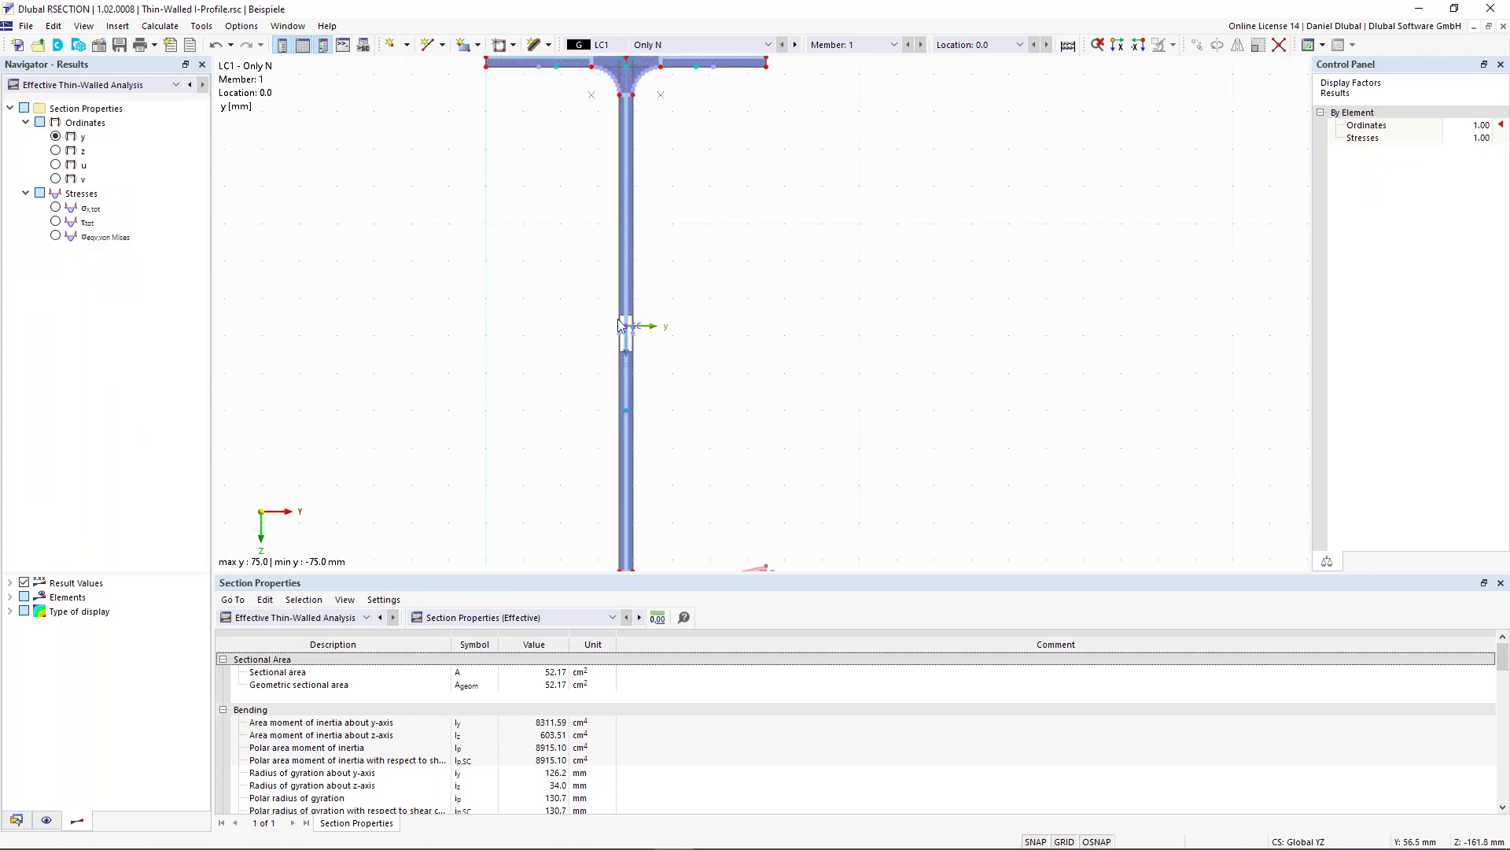
Examine the ineffective area at the web's mid-height and the whole I-profile in the effective section graphic.
scroll(606, 364, "down", 2)
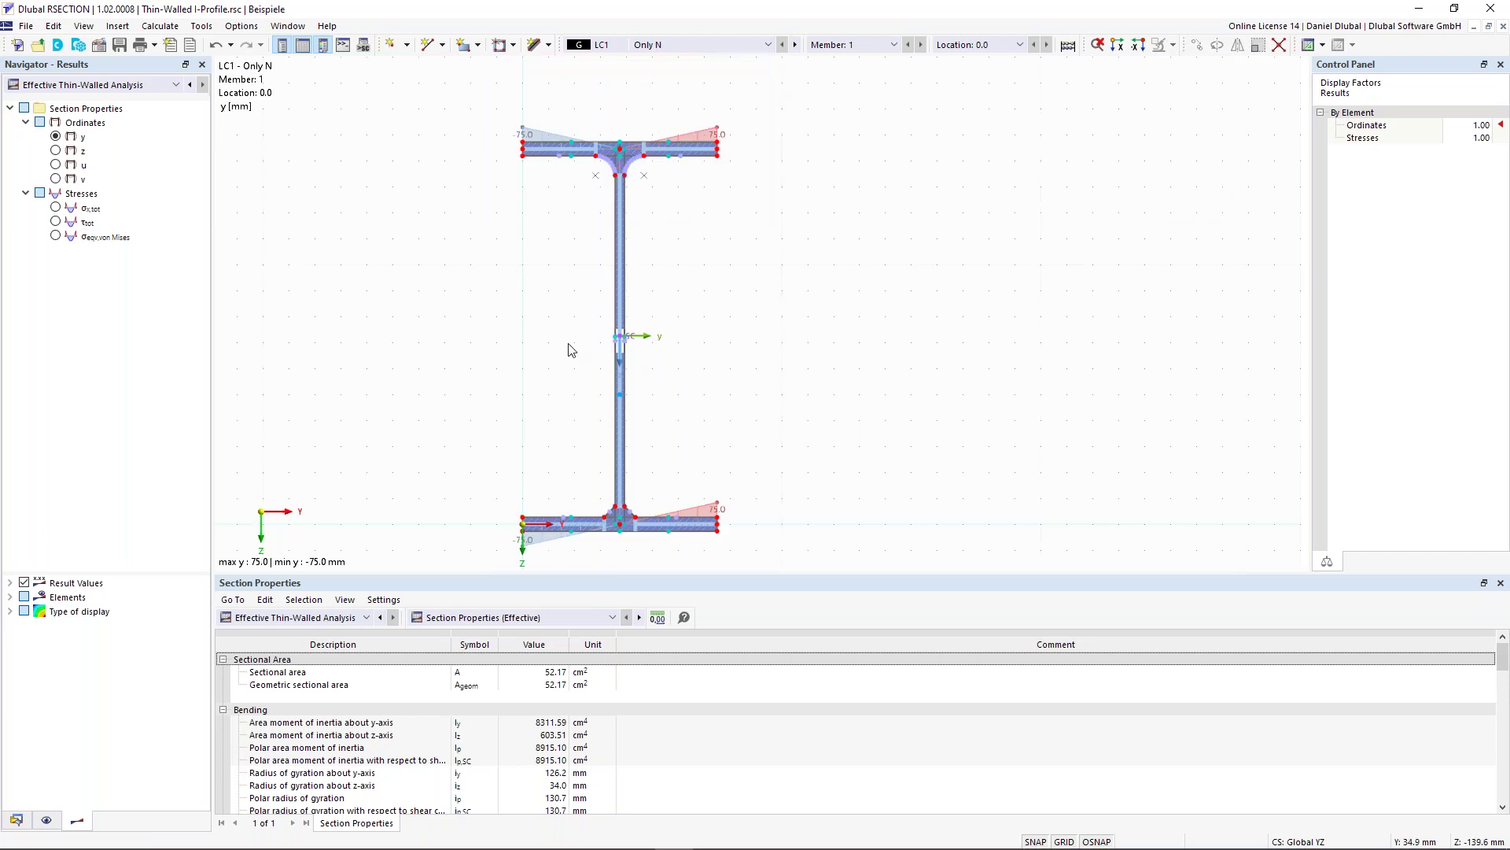
middle_click_drag(571, 349, 630, 322)
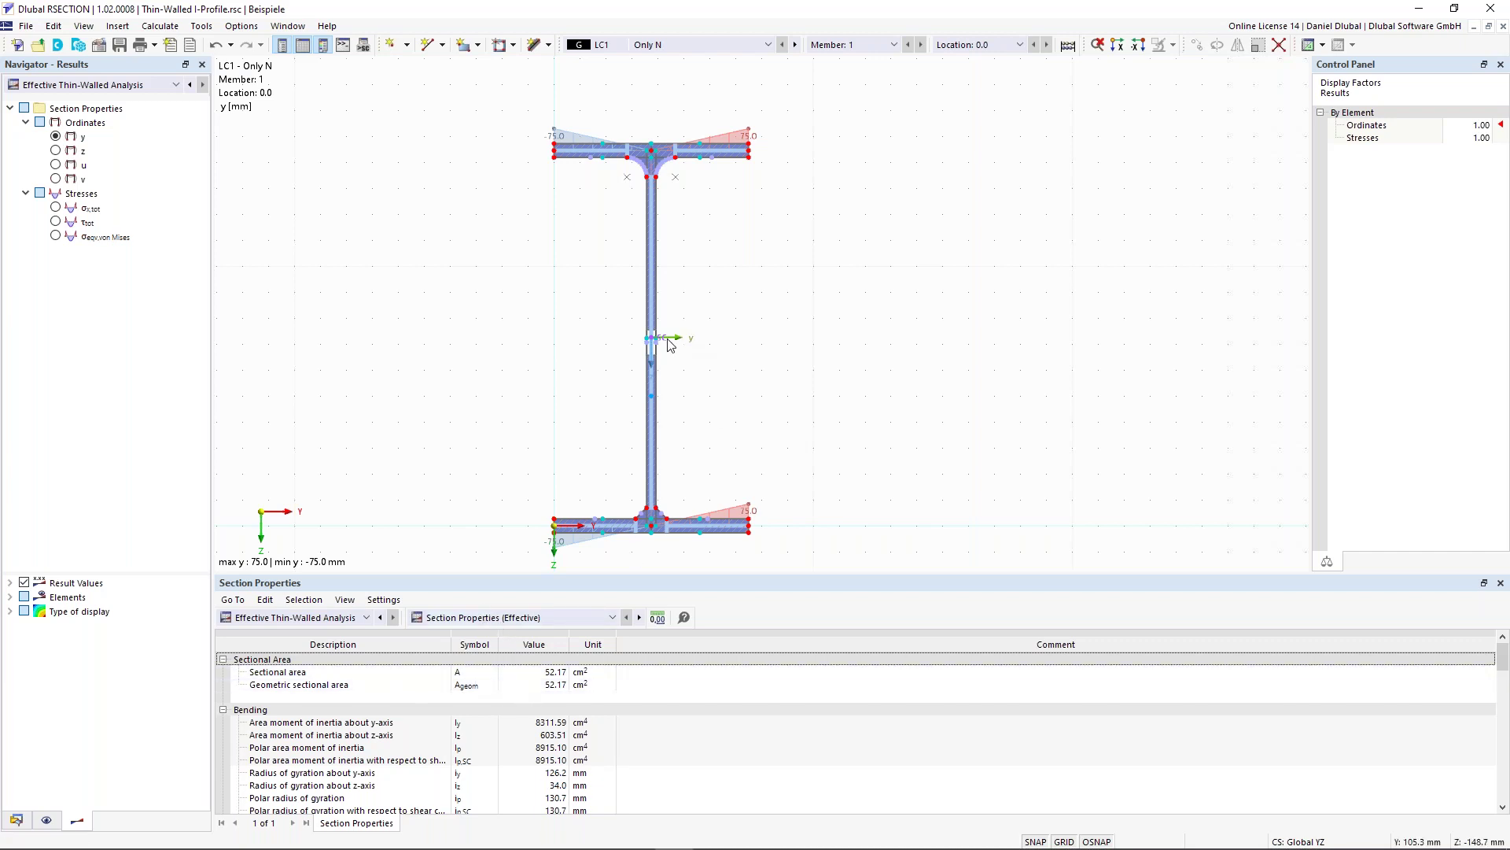
scroll(669, 345, "up", 1)
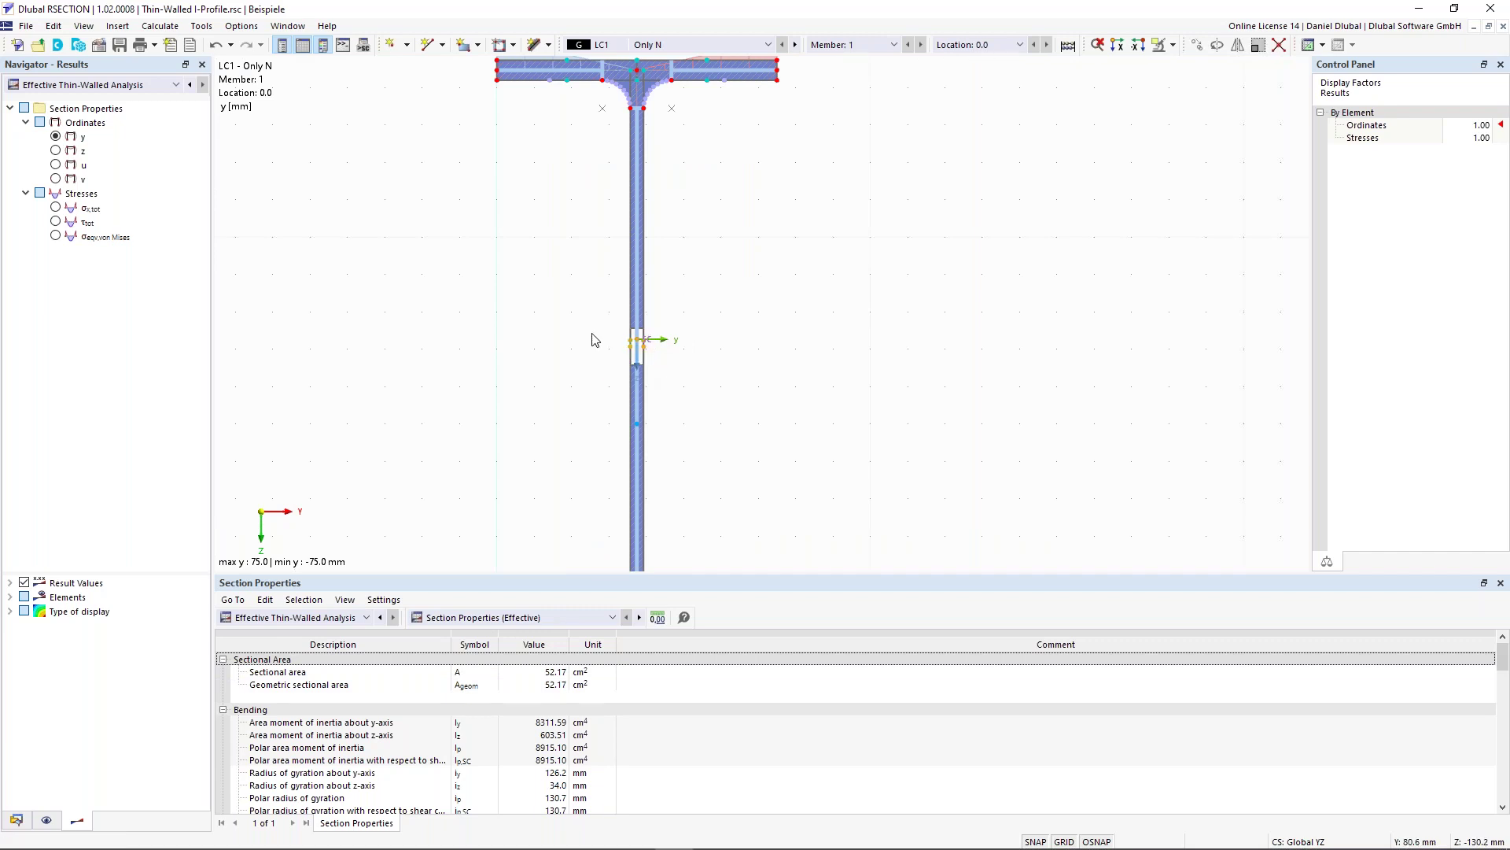
scroll(634, 351, "up", 1)
scroll(542, 363, "down", 2)
middle_click_drag(578, 365, 672, 303)
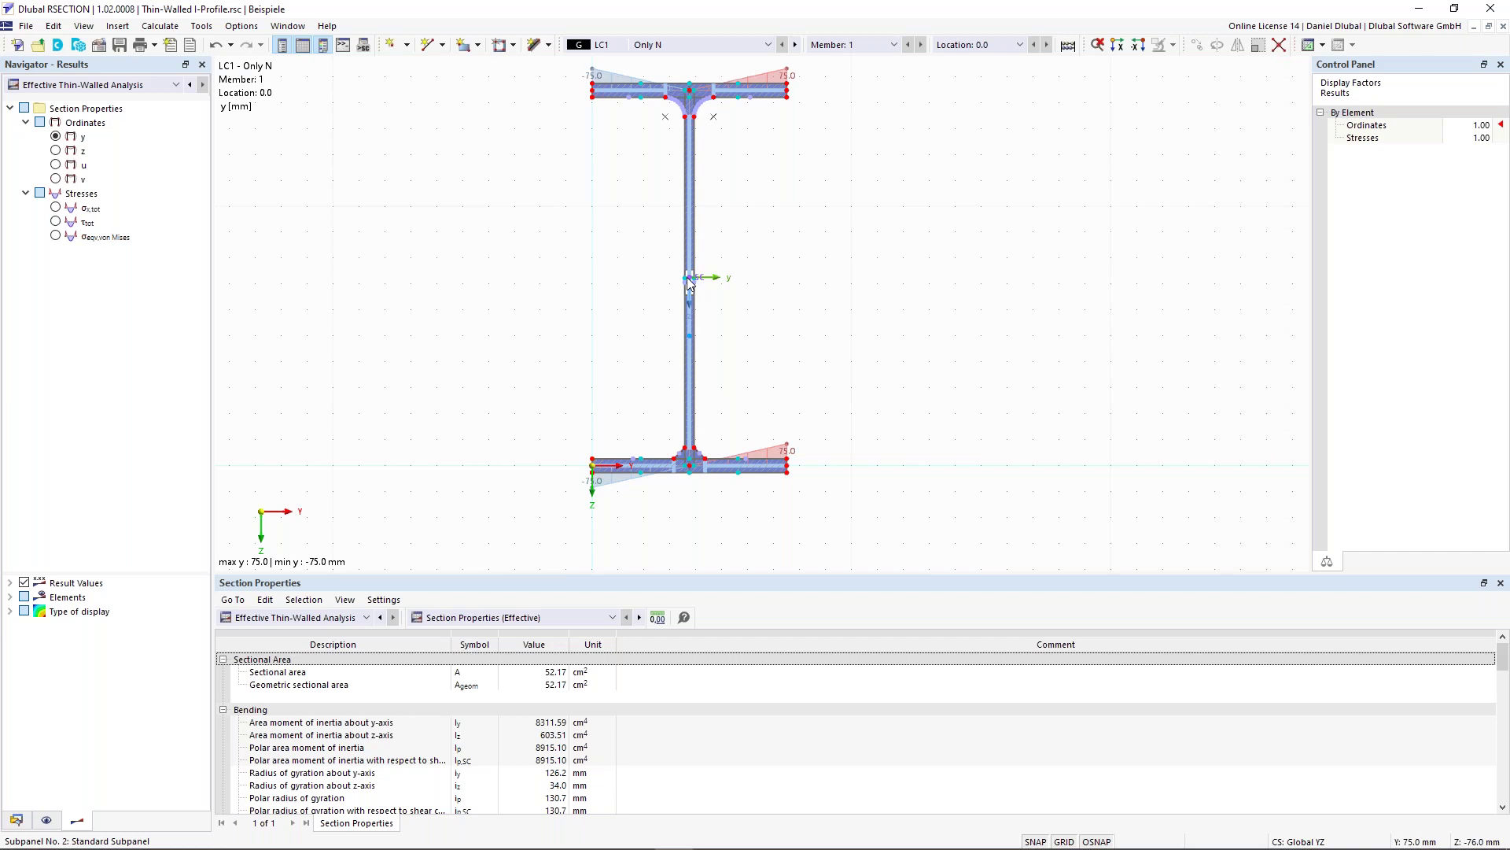
middle_click_drag(559, 387, 557, 401)
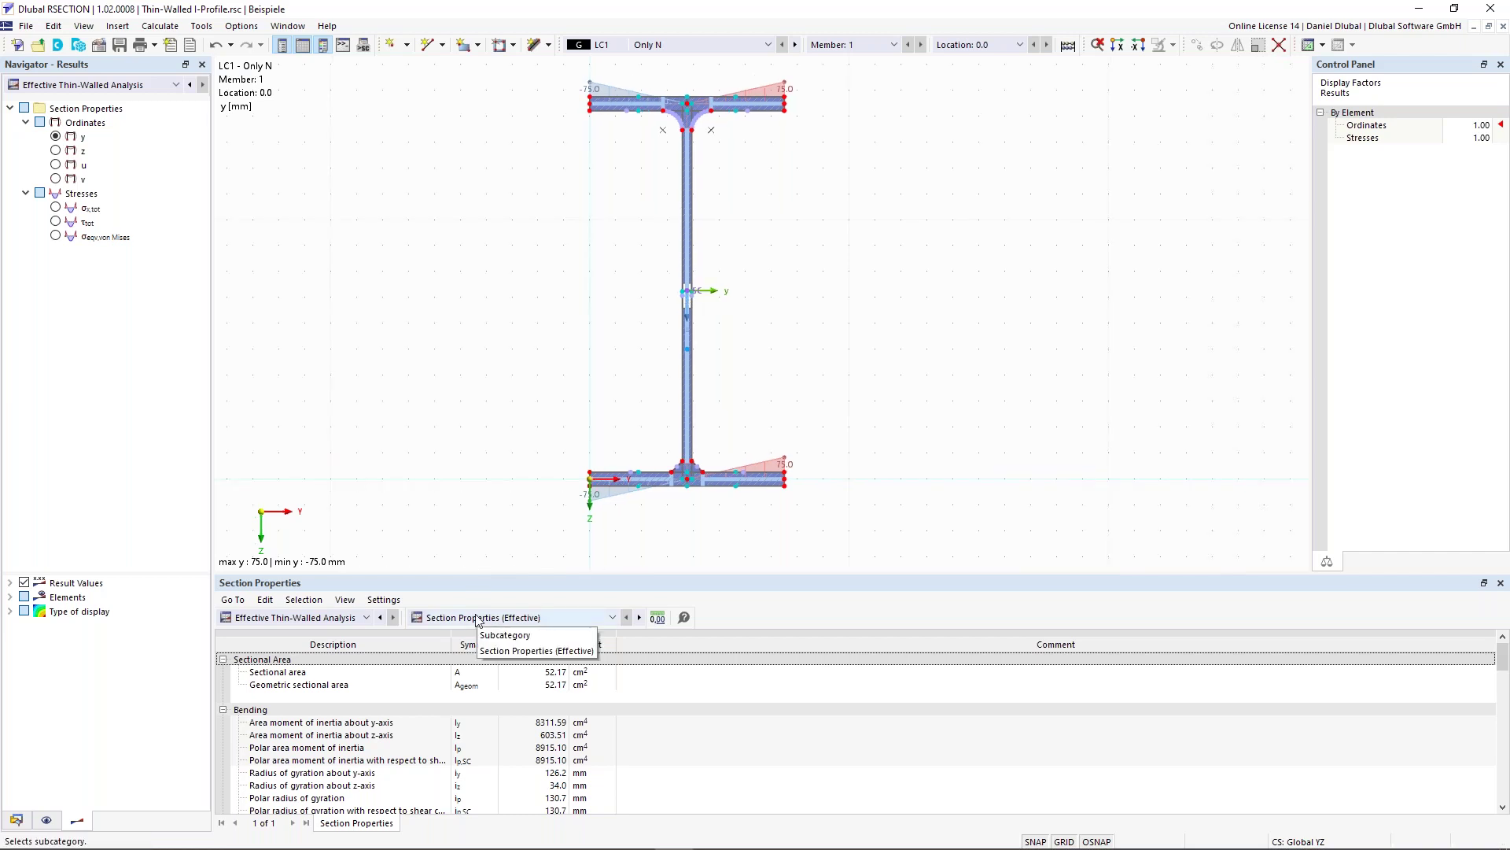
Display the Section Classification acc. to EN 1993-1-1 results and check the overall section class.
left_click(478, 618)
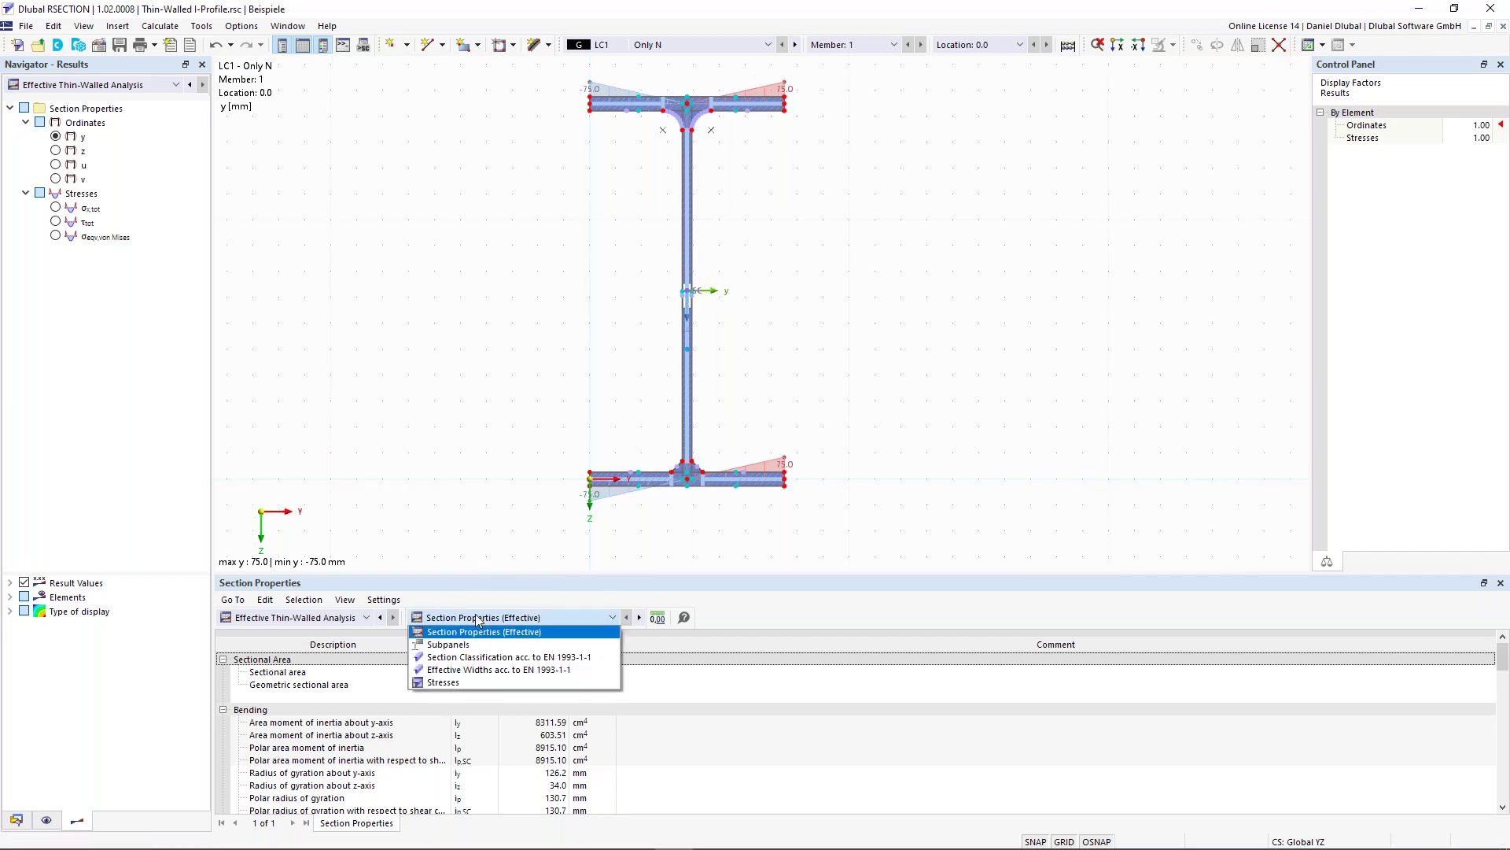
left_click(506, 663)
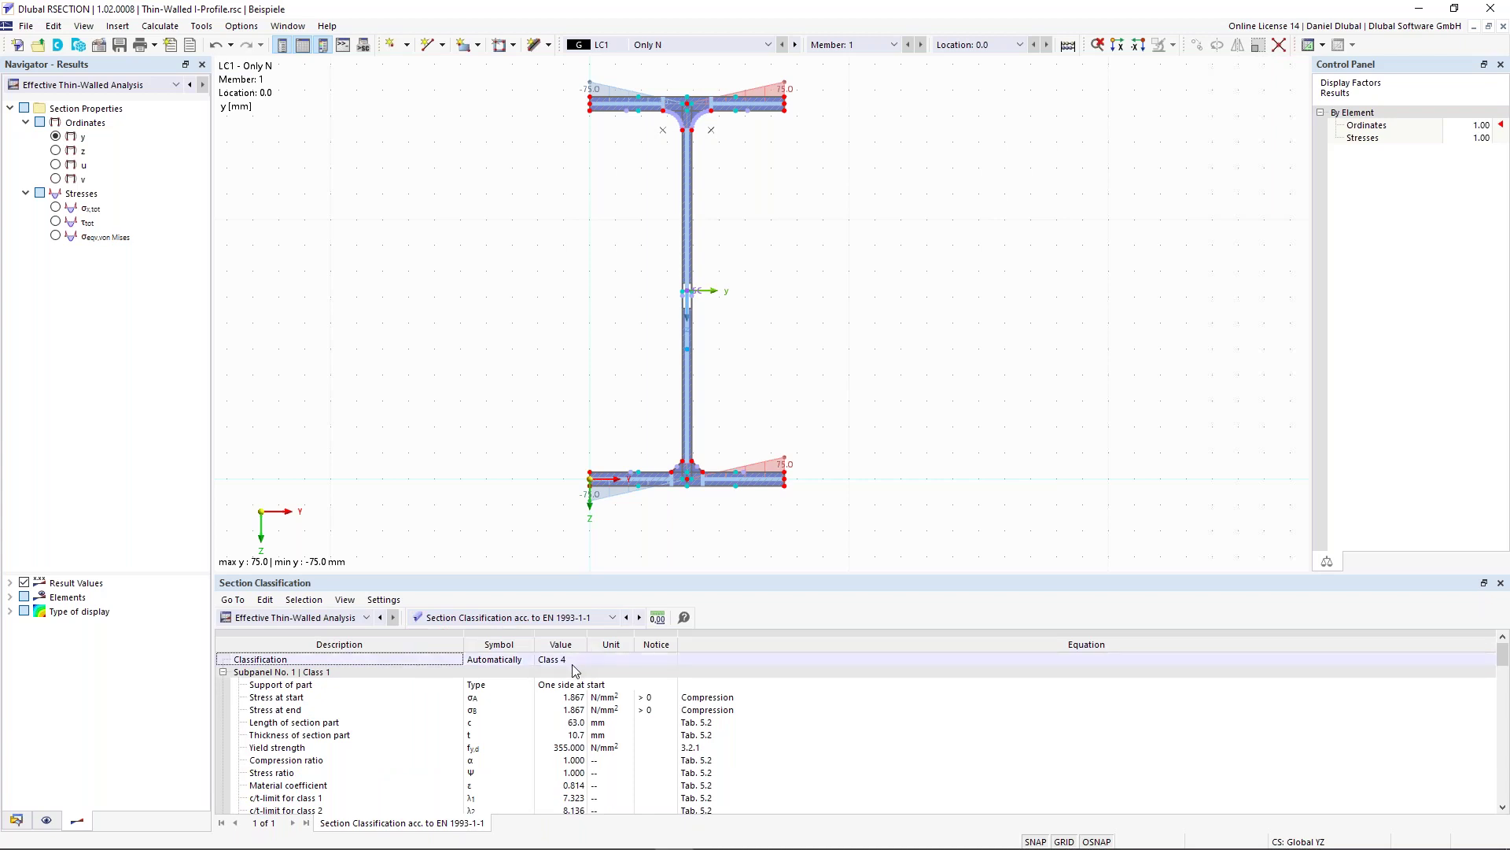
left_click(537, 661)
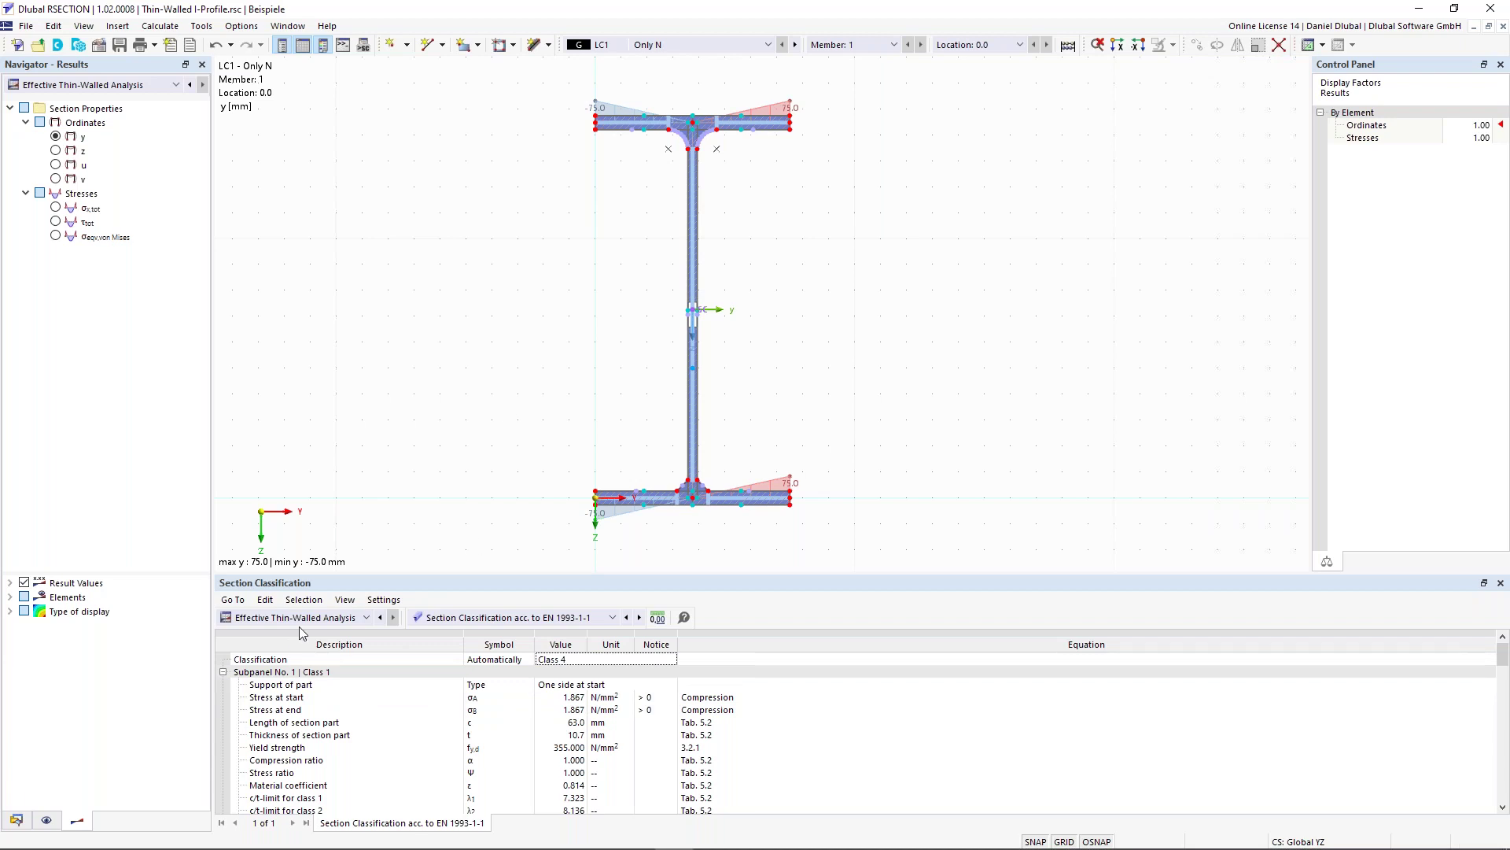
Enlarge the results table and examine the classification of the flange subpanels, including Subpanel No. 1.
left_click(720, 497)
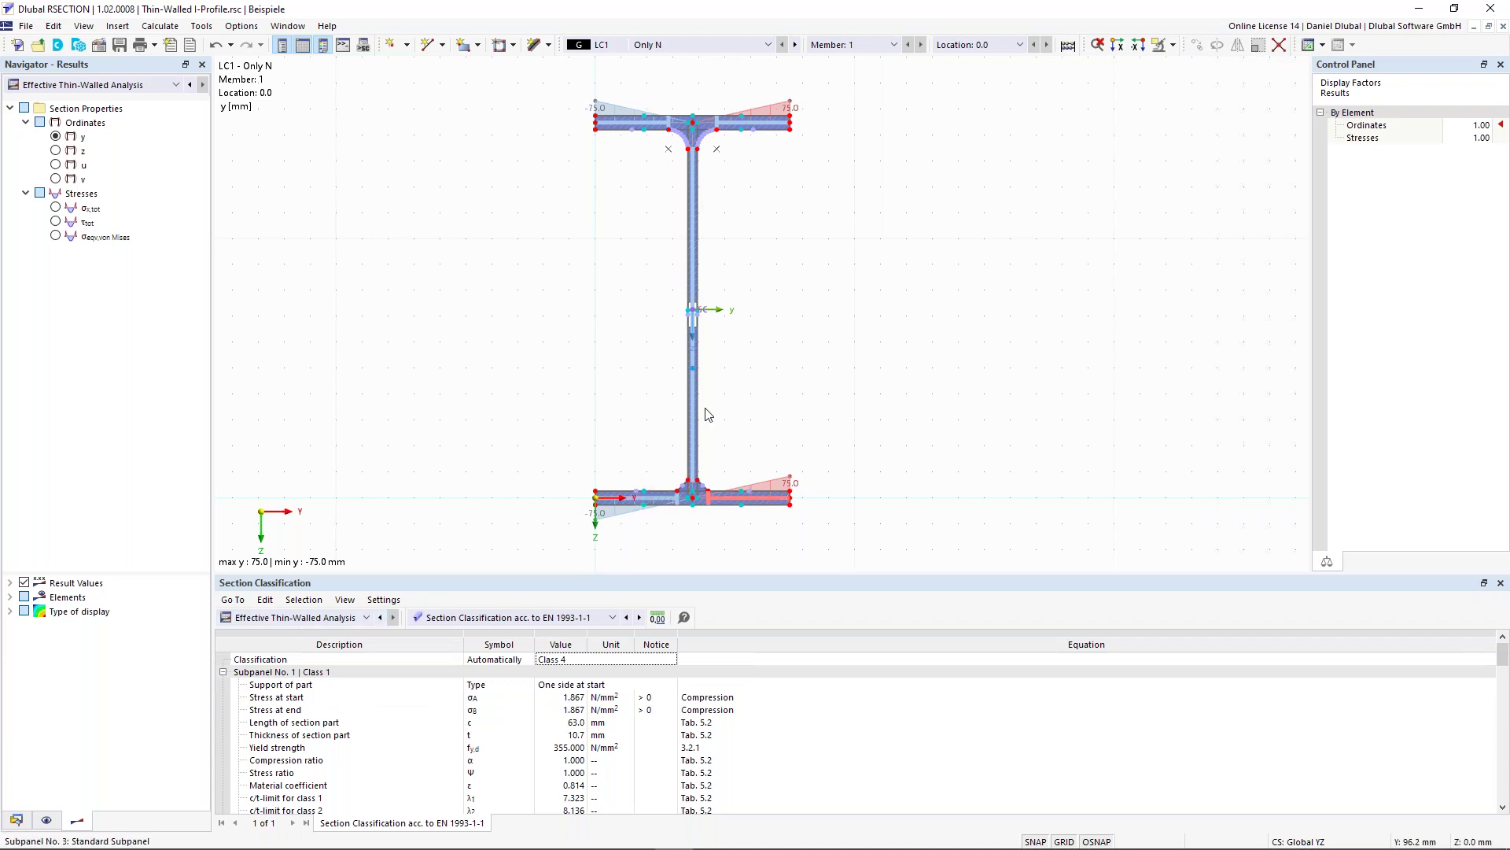
left_click(692, 172)
left_click(648, 120)
scroll(404, 716, "down", 3)
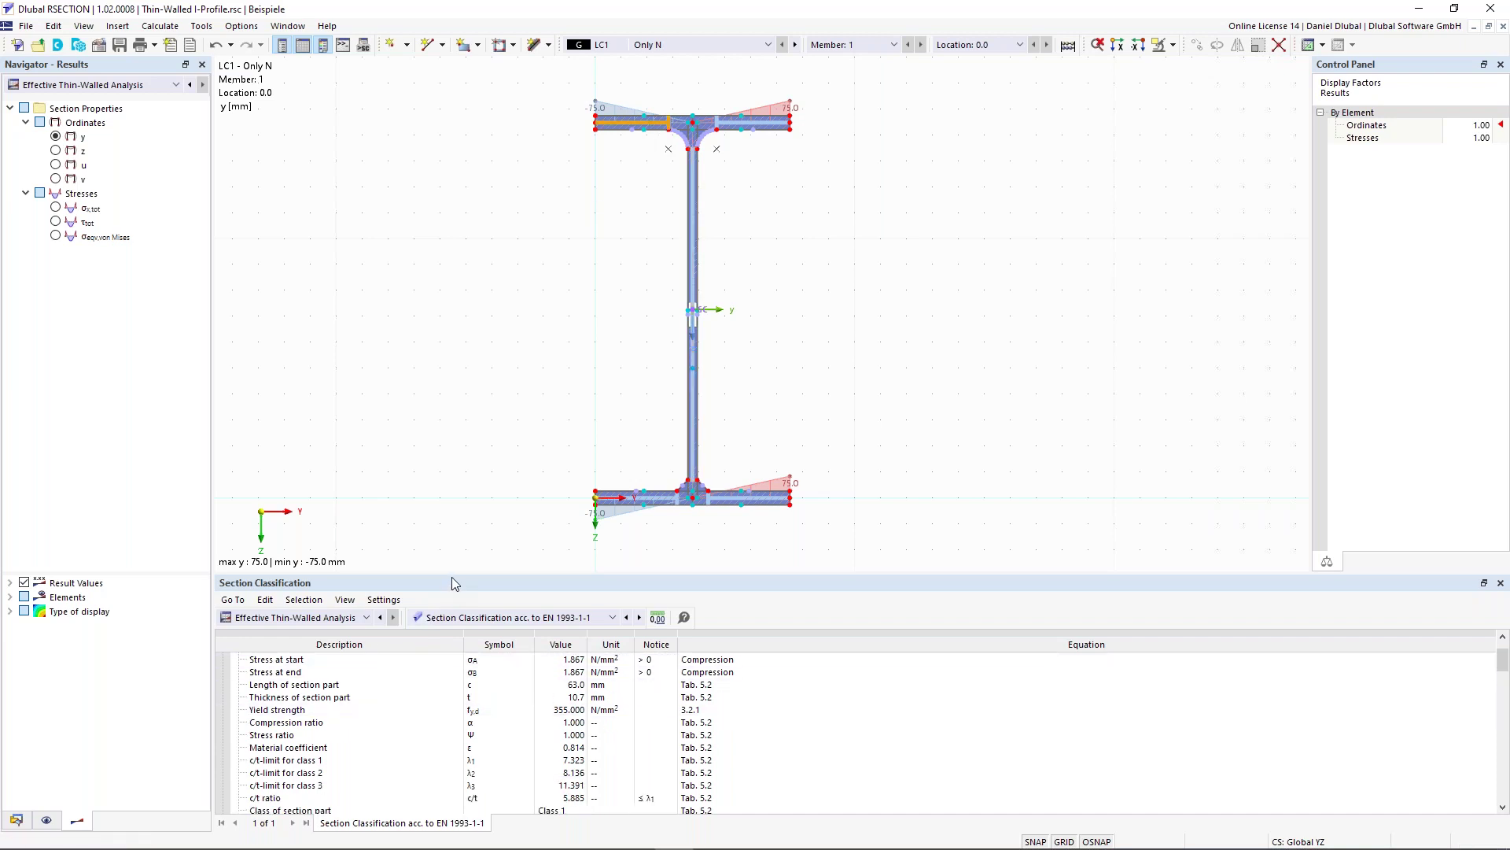
left_click_drag(455, 574, 455, 543)
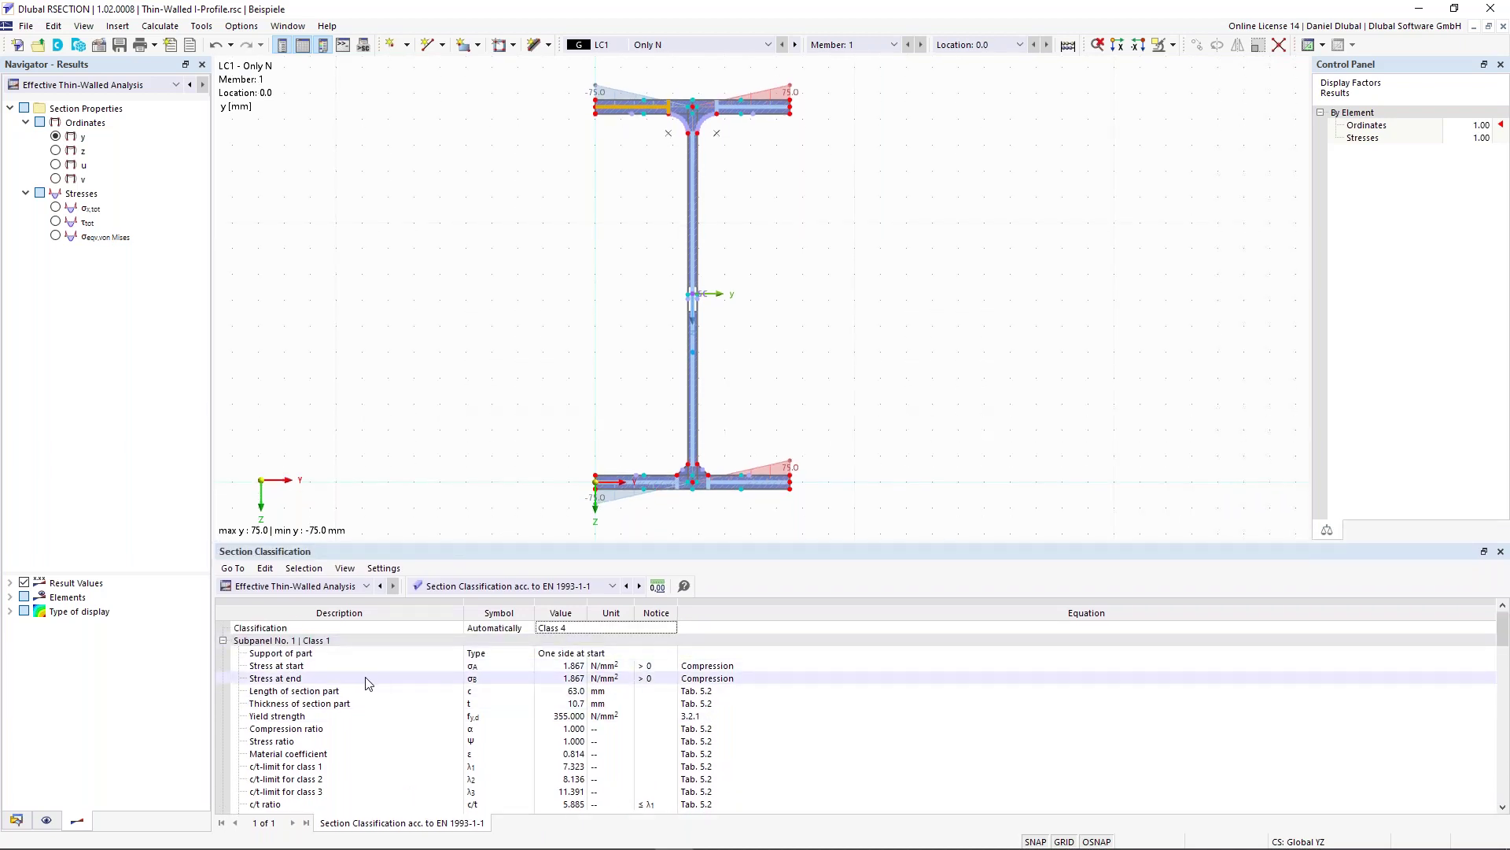
scroll(373, 699, "down", 1)
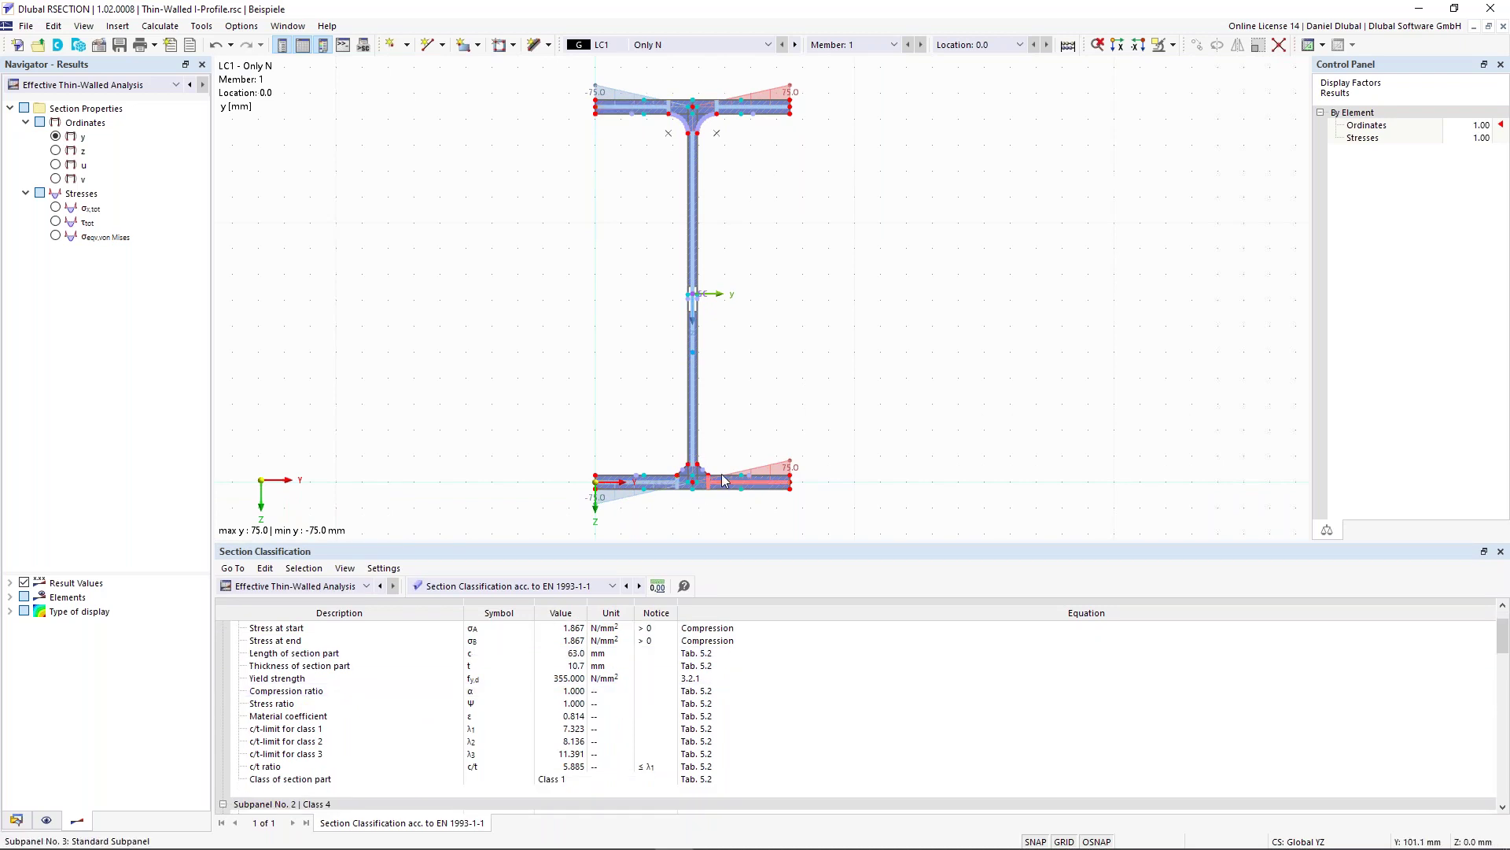
left_click(689, 442)
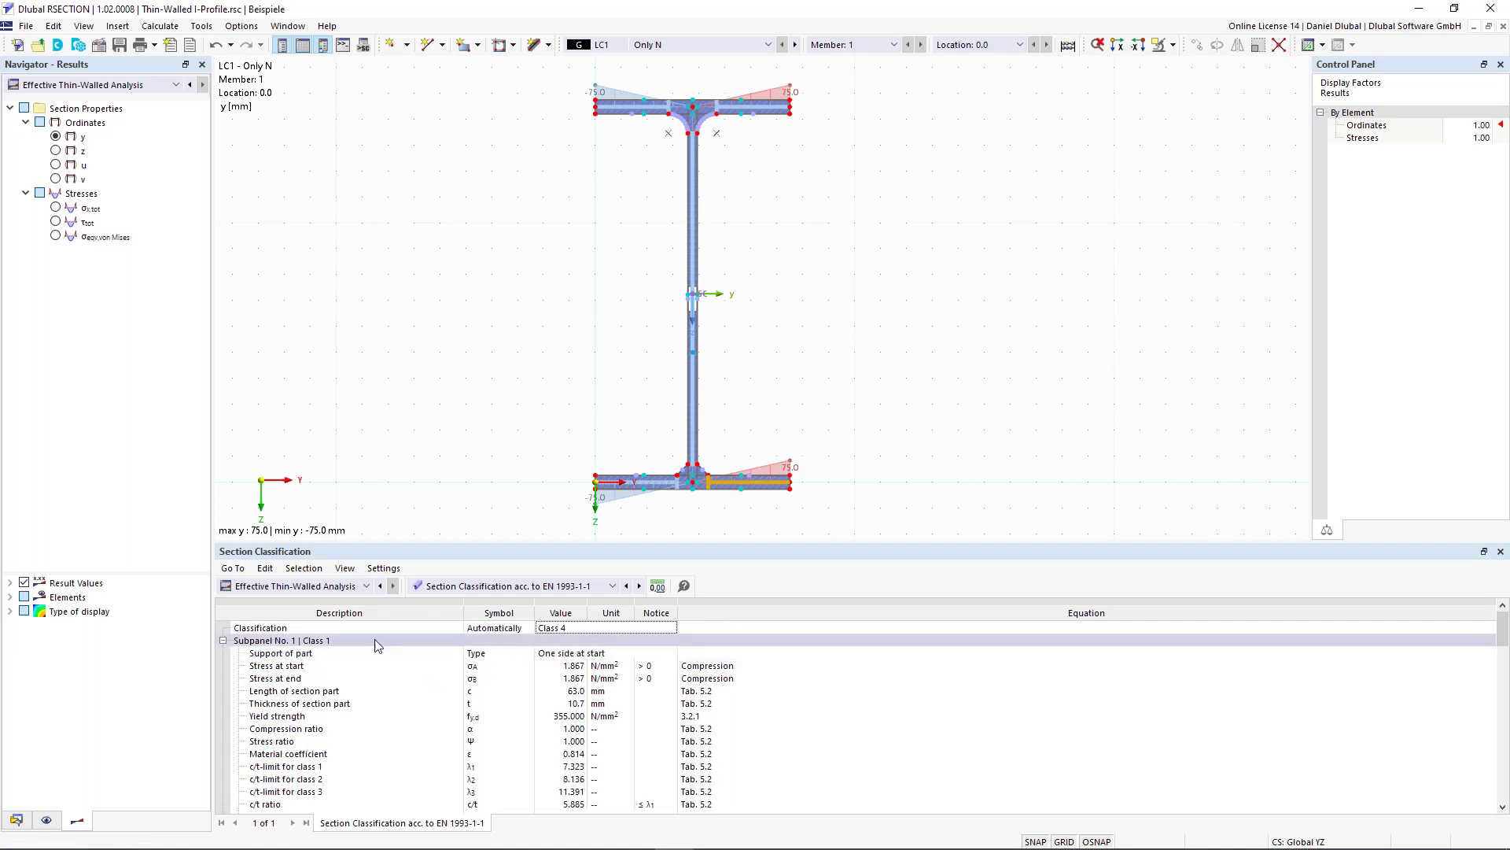
left_click(346, 642)
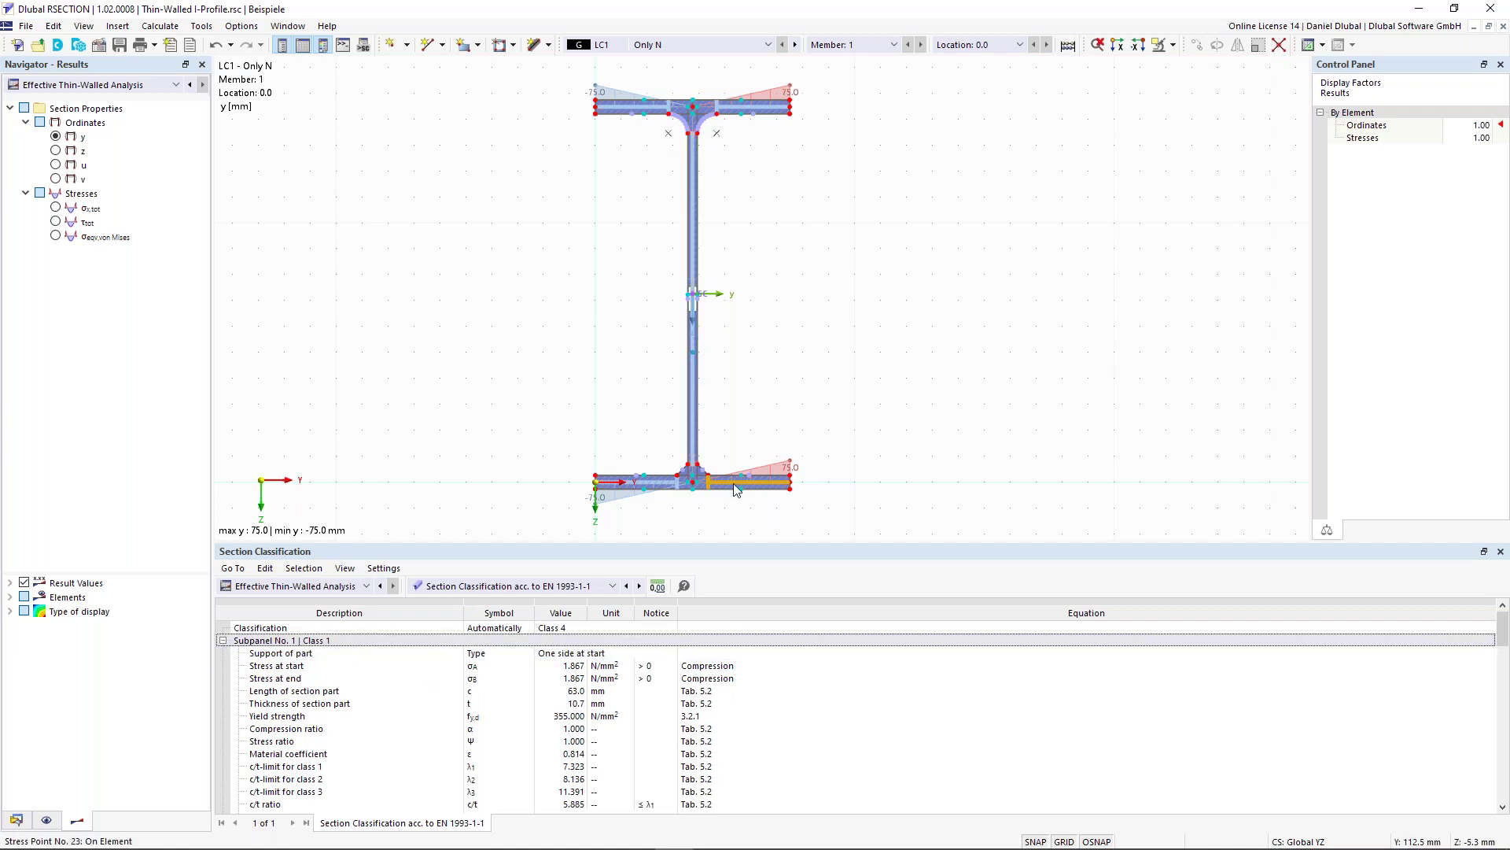
Select the web and examine the classification details of Subpanel No. 2 against the overall section class.
left_click(659, 312)
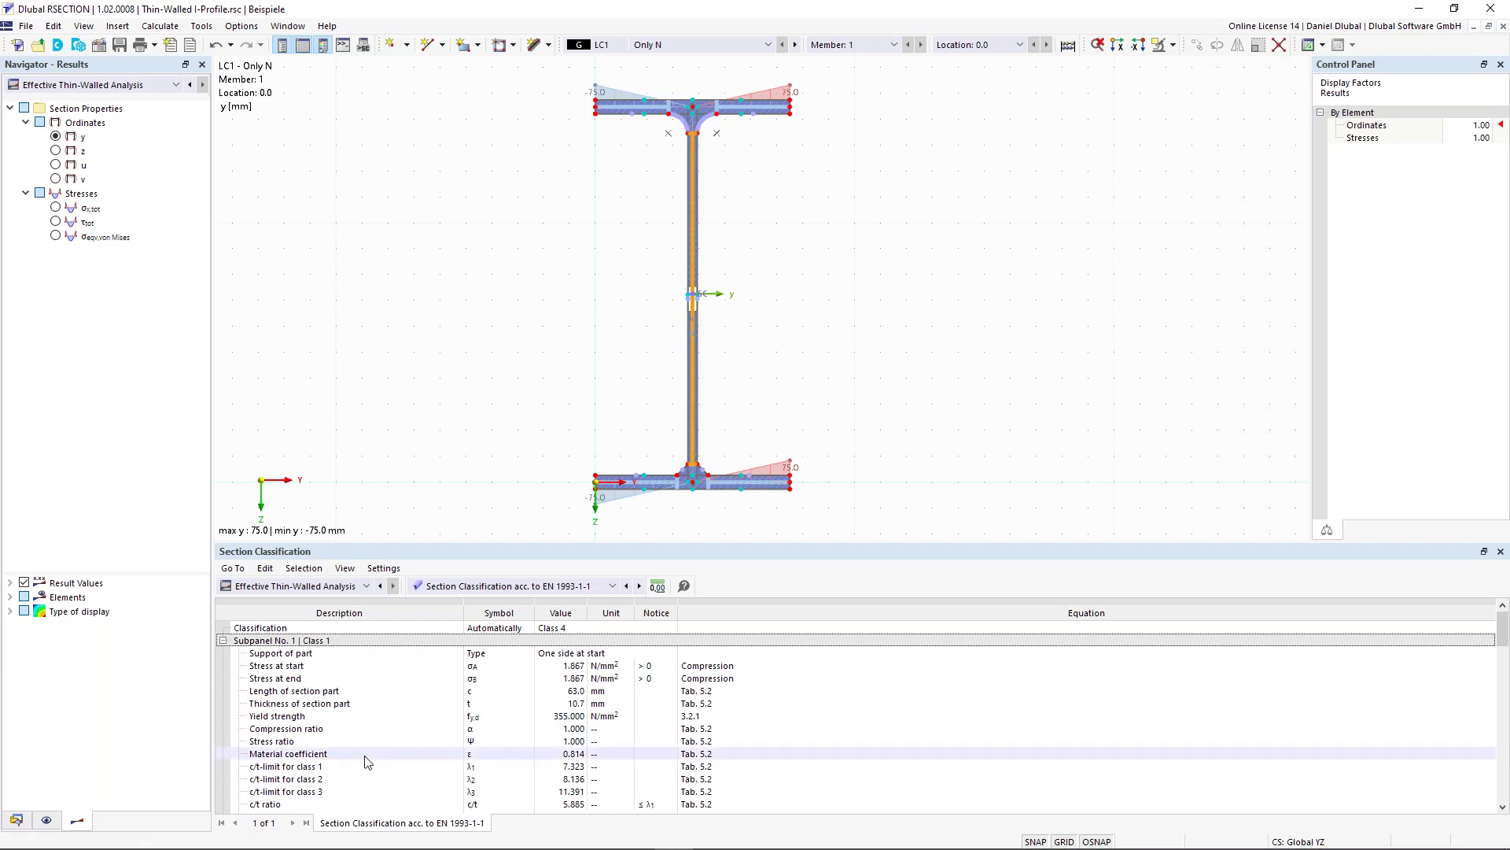
scroll(366, 761, "down", 5)
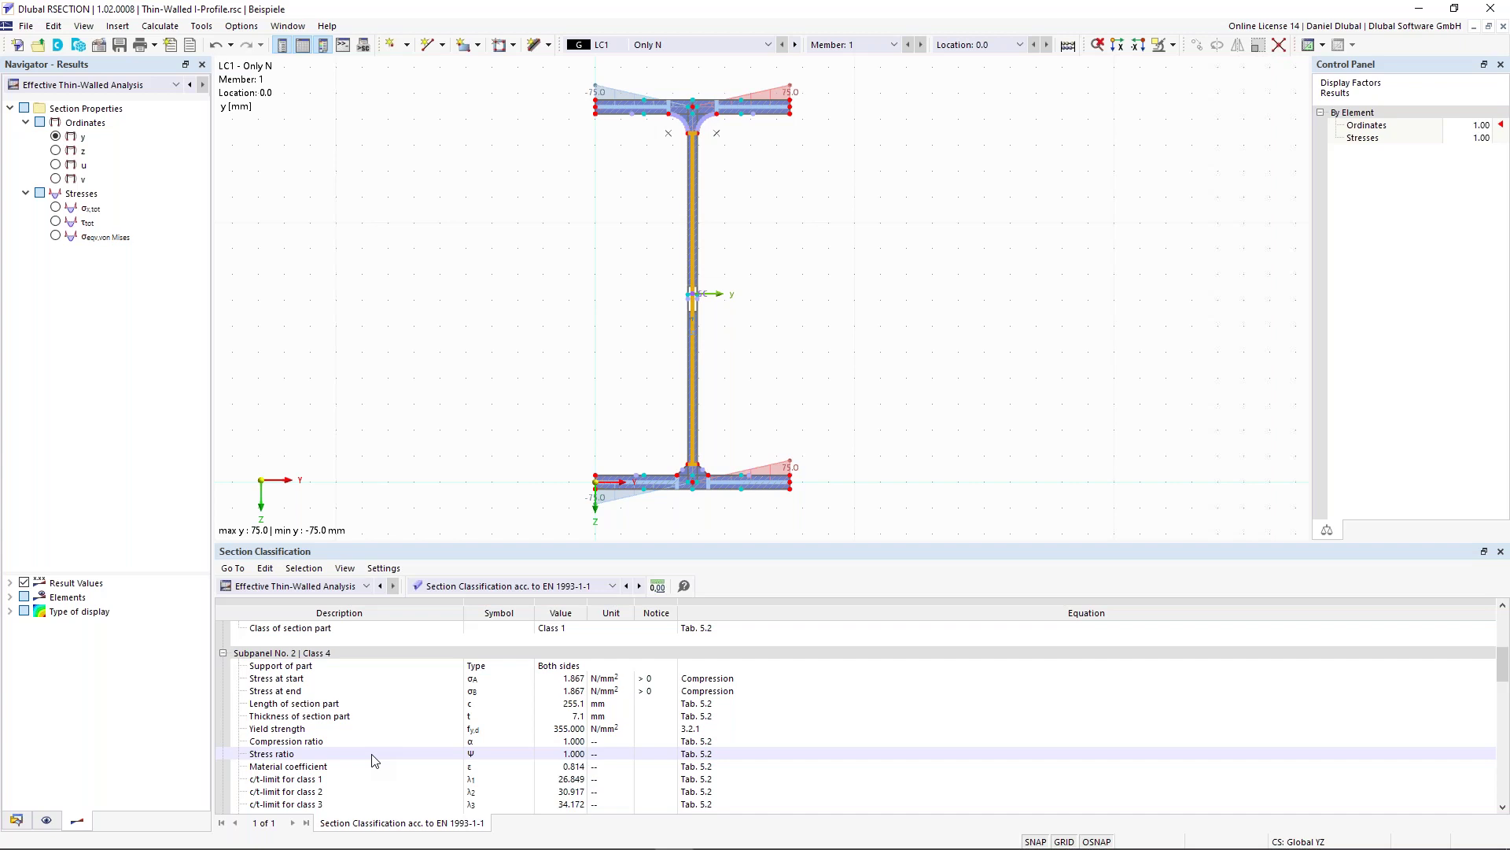
left_click(333, 655)
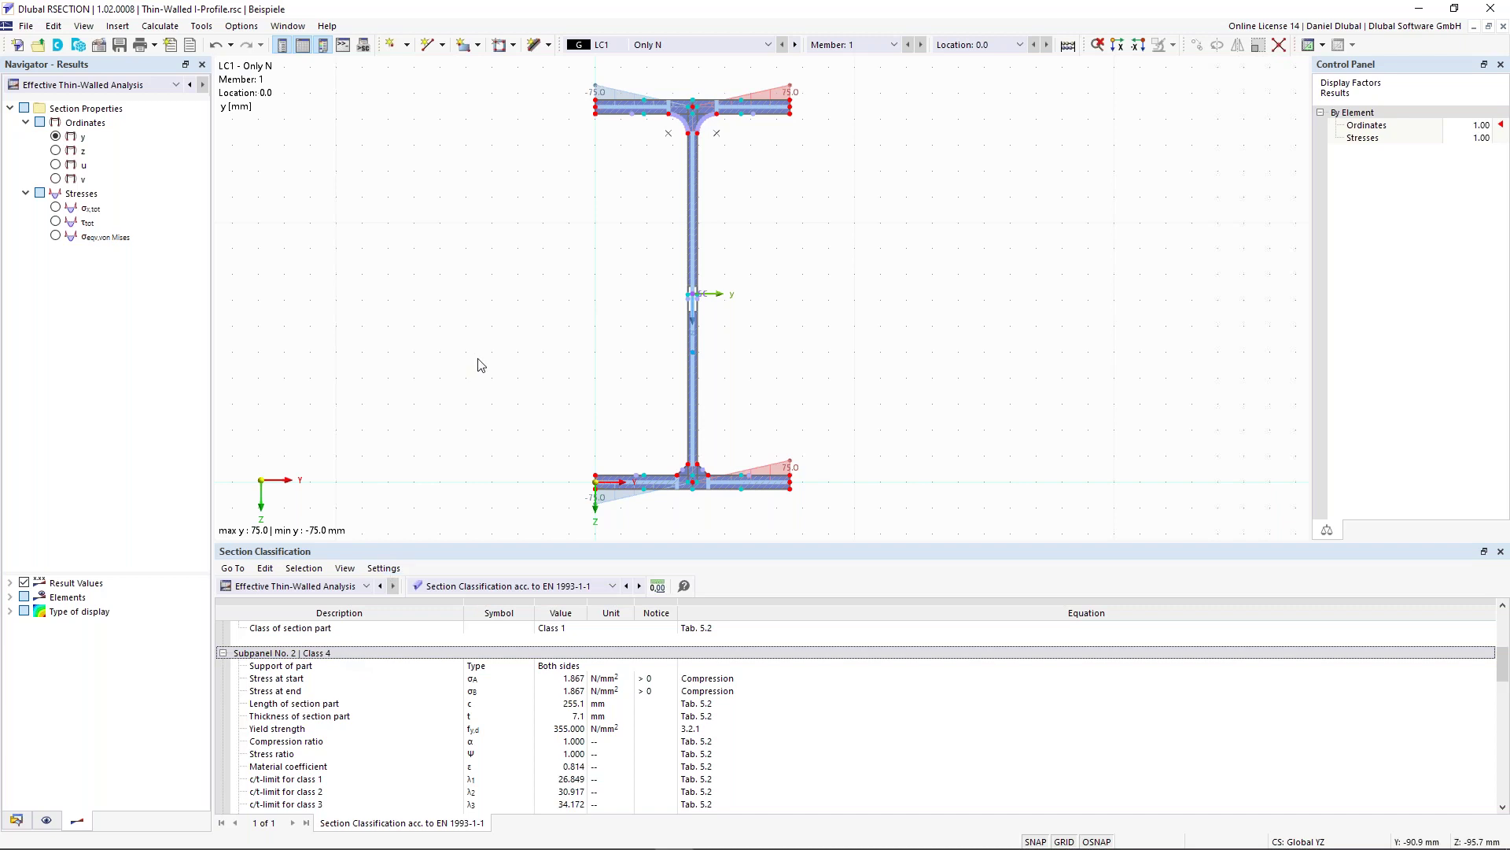
scroll(407, 676, "up", 5)
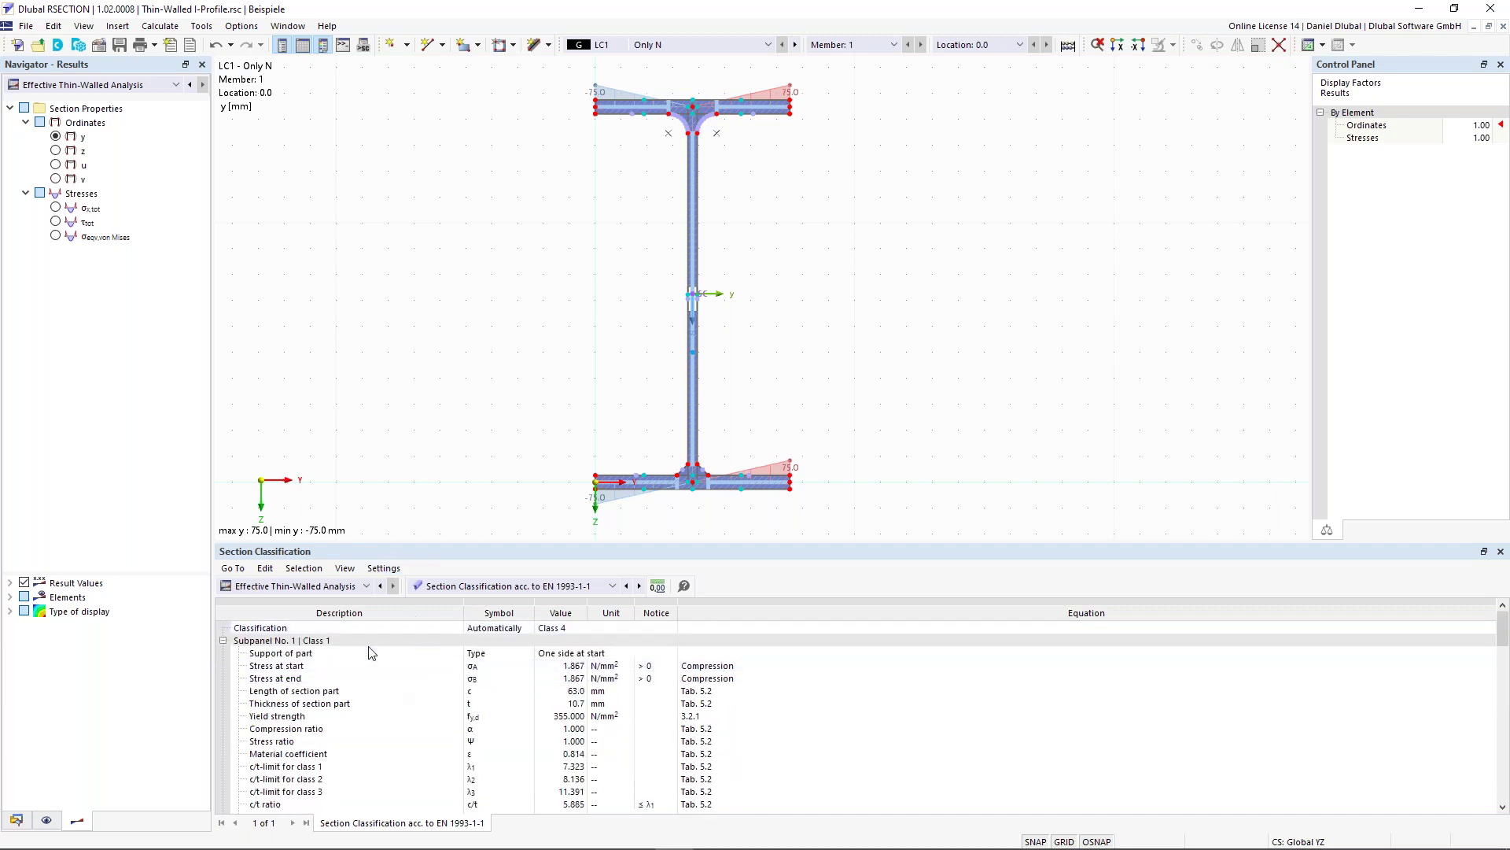
left_click(557, 634)
scroll(367, 744, "down", 4)
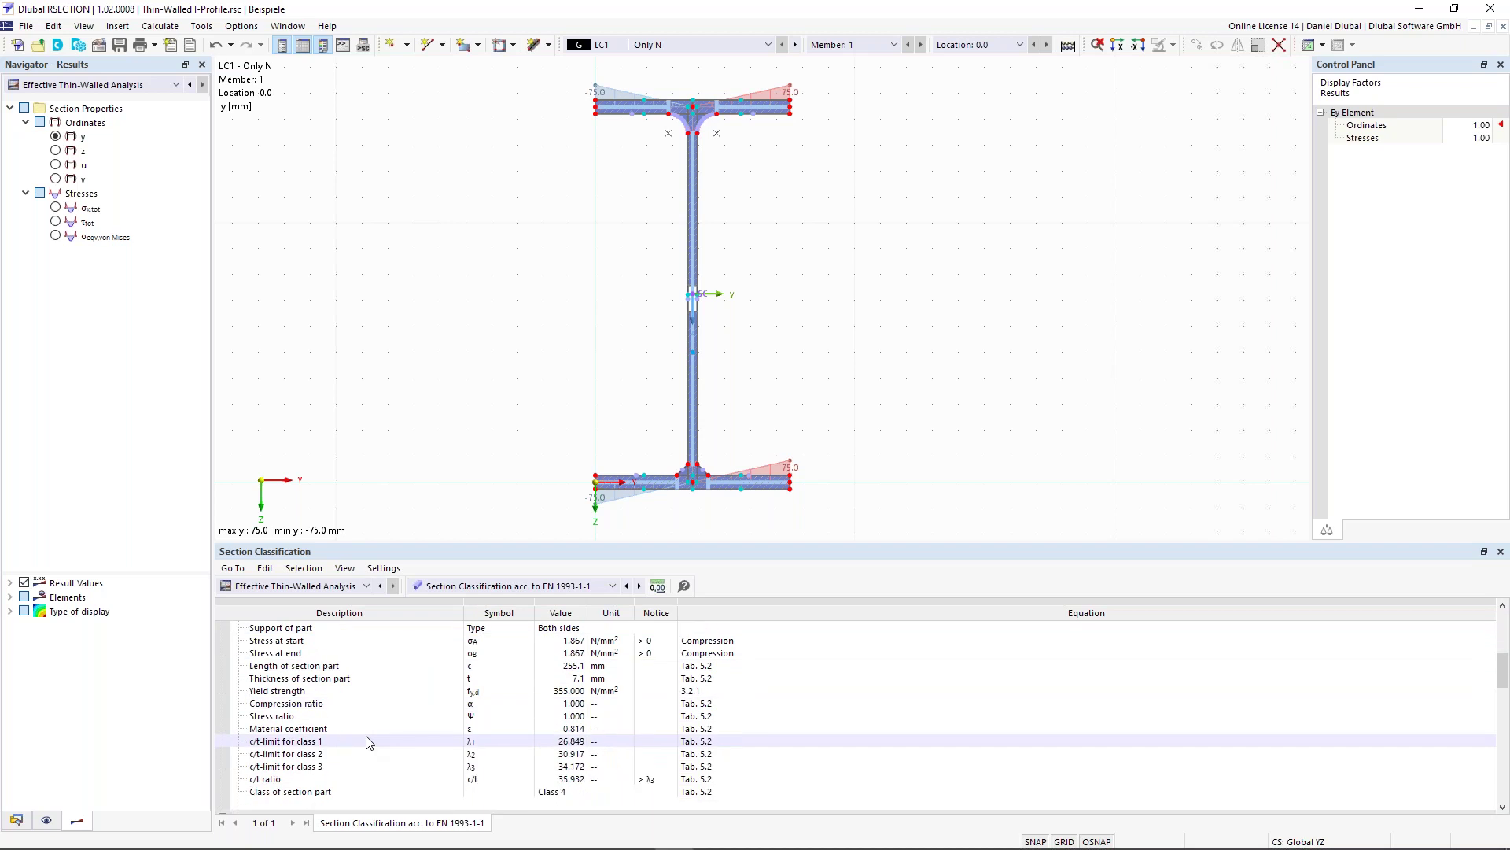
scroll(399, 686, "down", 1)
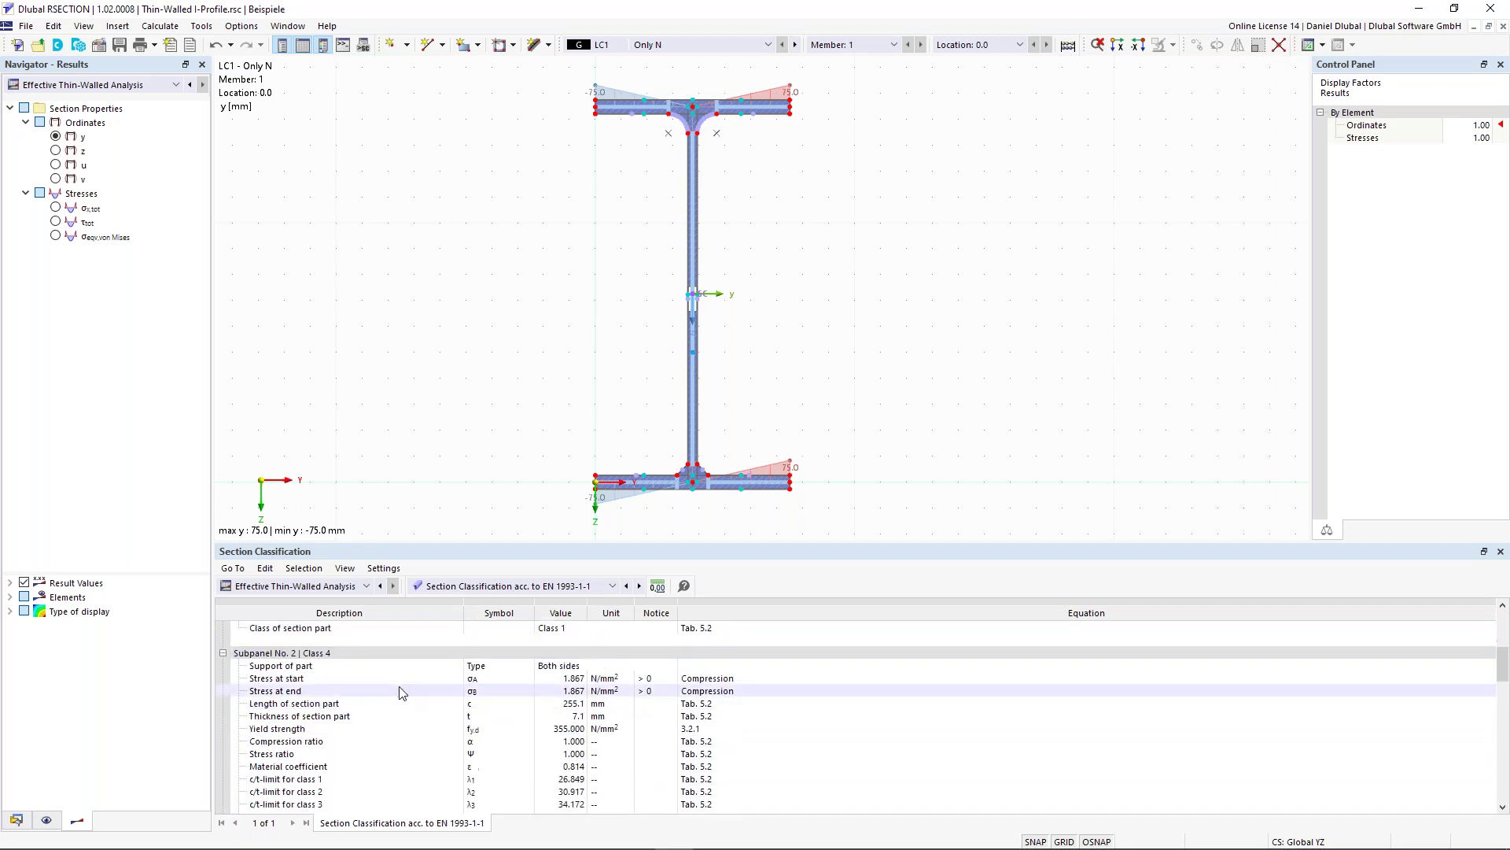
scroll(479, 684, "down", 1)
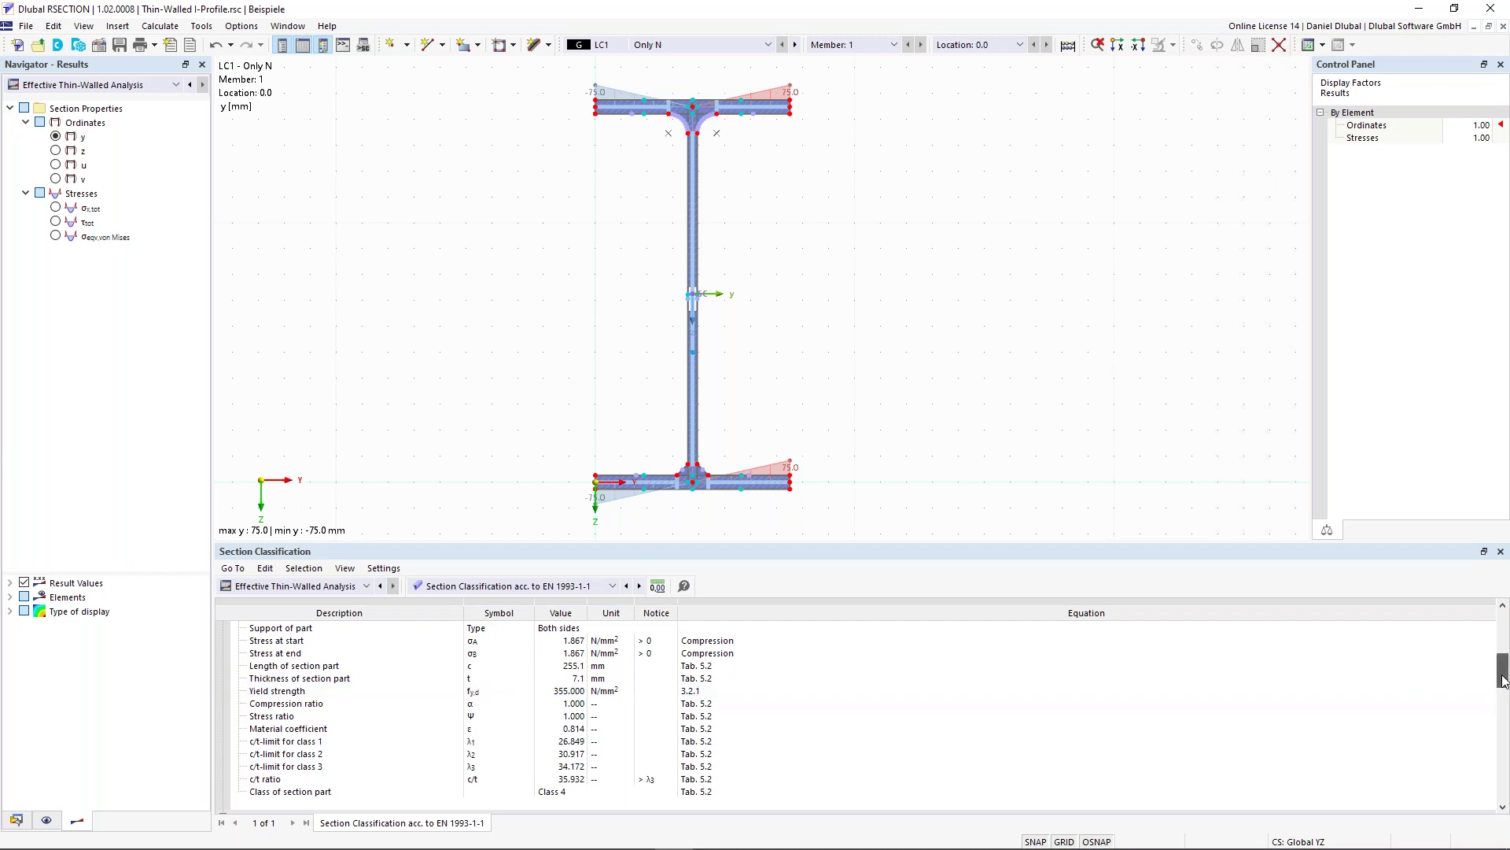
left_click_drag(1503, 675, 1502, 670)
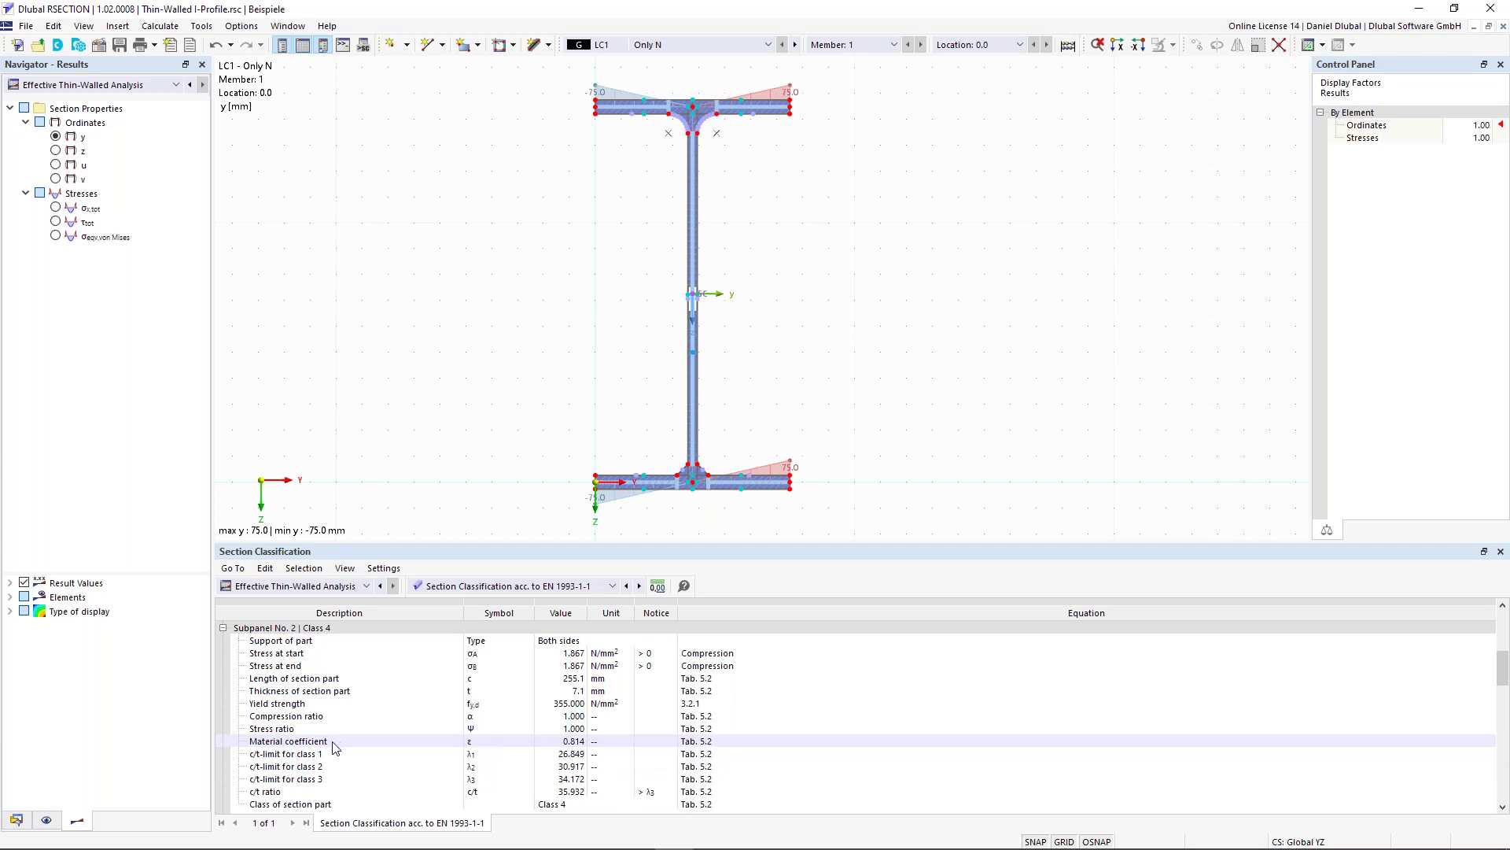
Compare the c/t ratio of Subpanel No. 2 with its class limits and check its class of section part.
left_click(570, 745)
left_click(563, 756)
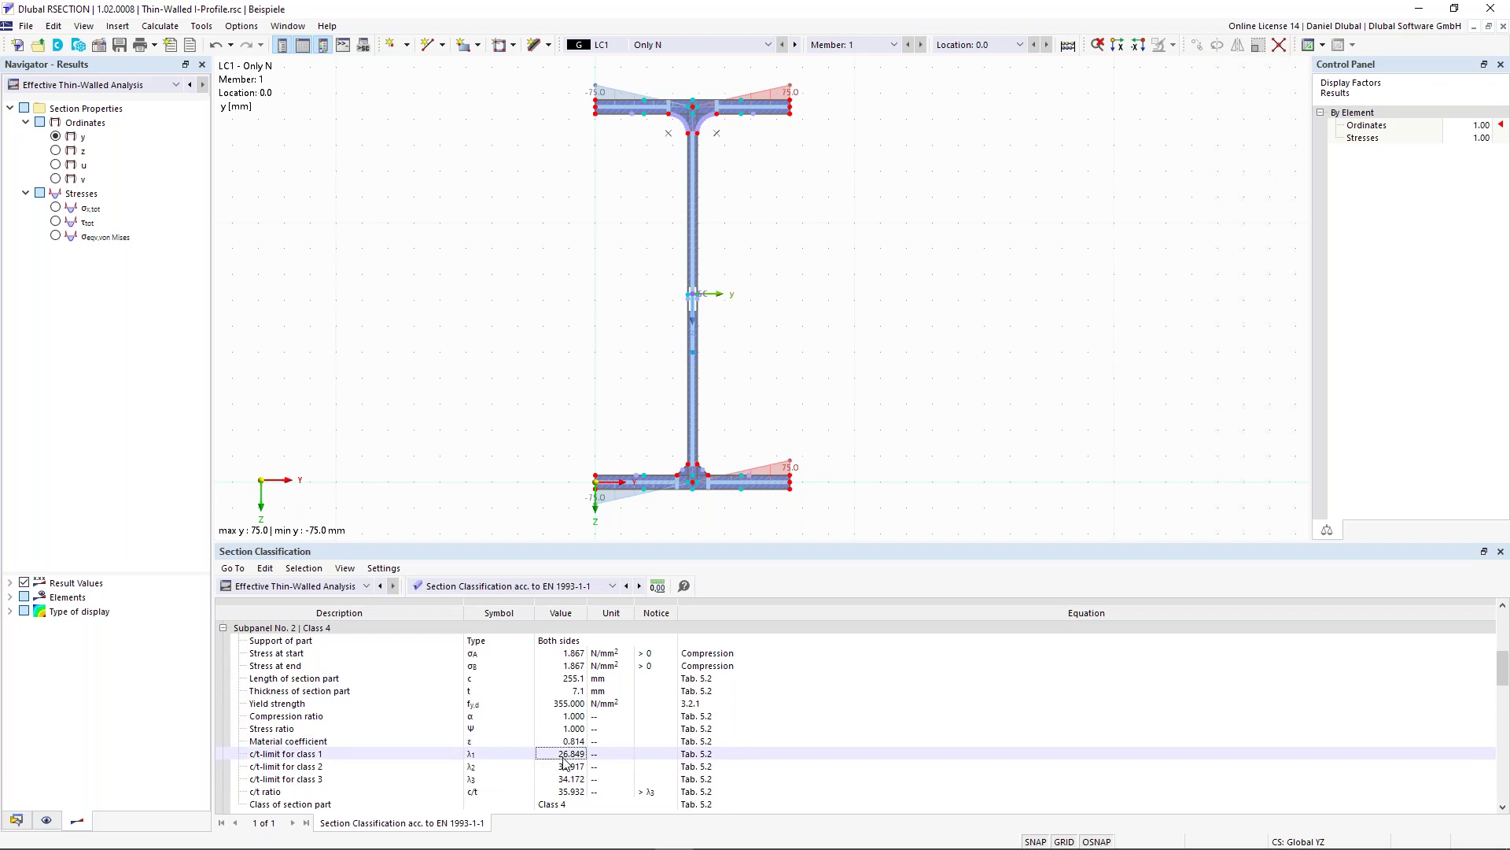
scroll(566, 762, "down", 1)
left_click(568, 754)
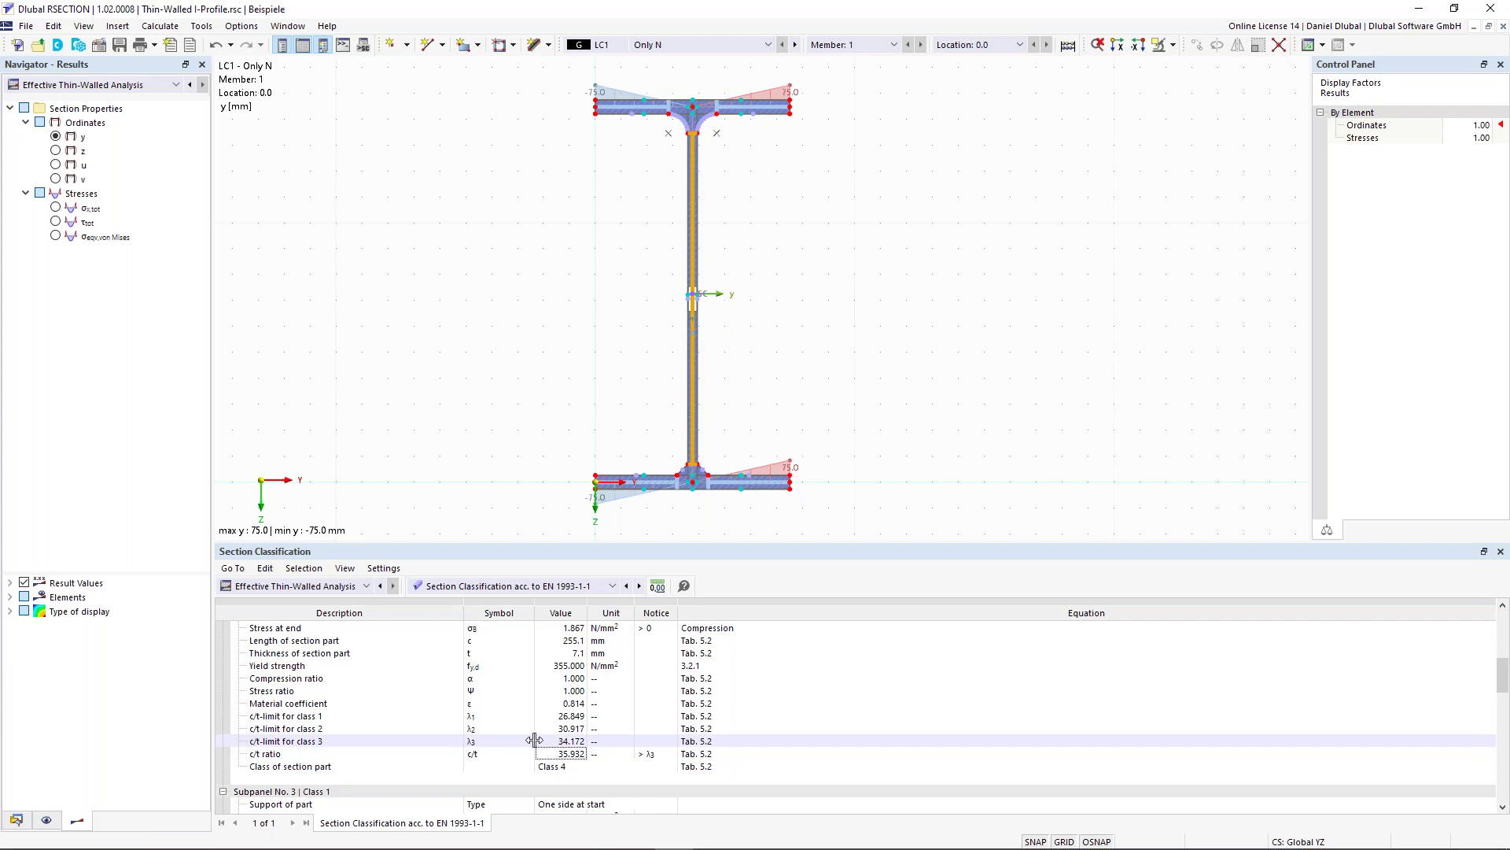
left_click(568, 768)
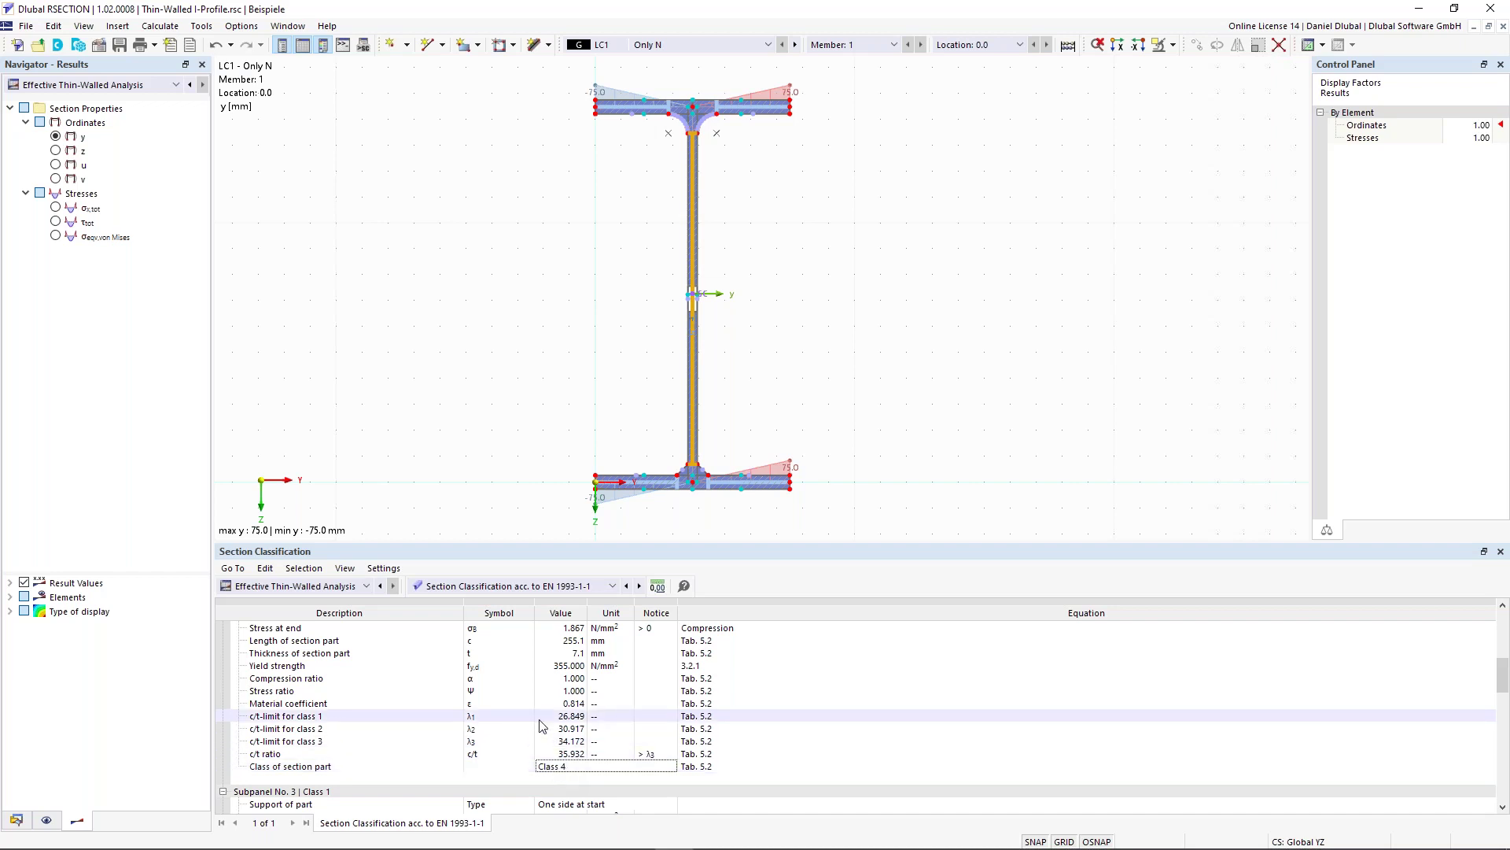
Review the overall classification again and examine the remaining subpanels, including No. 3.
scroll(541, 725, "up", 6)
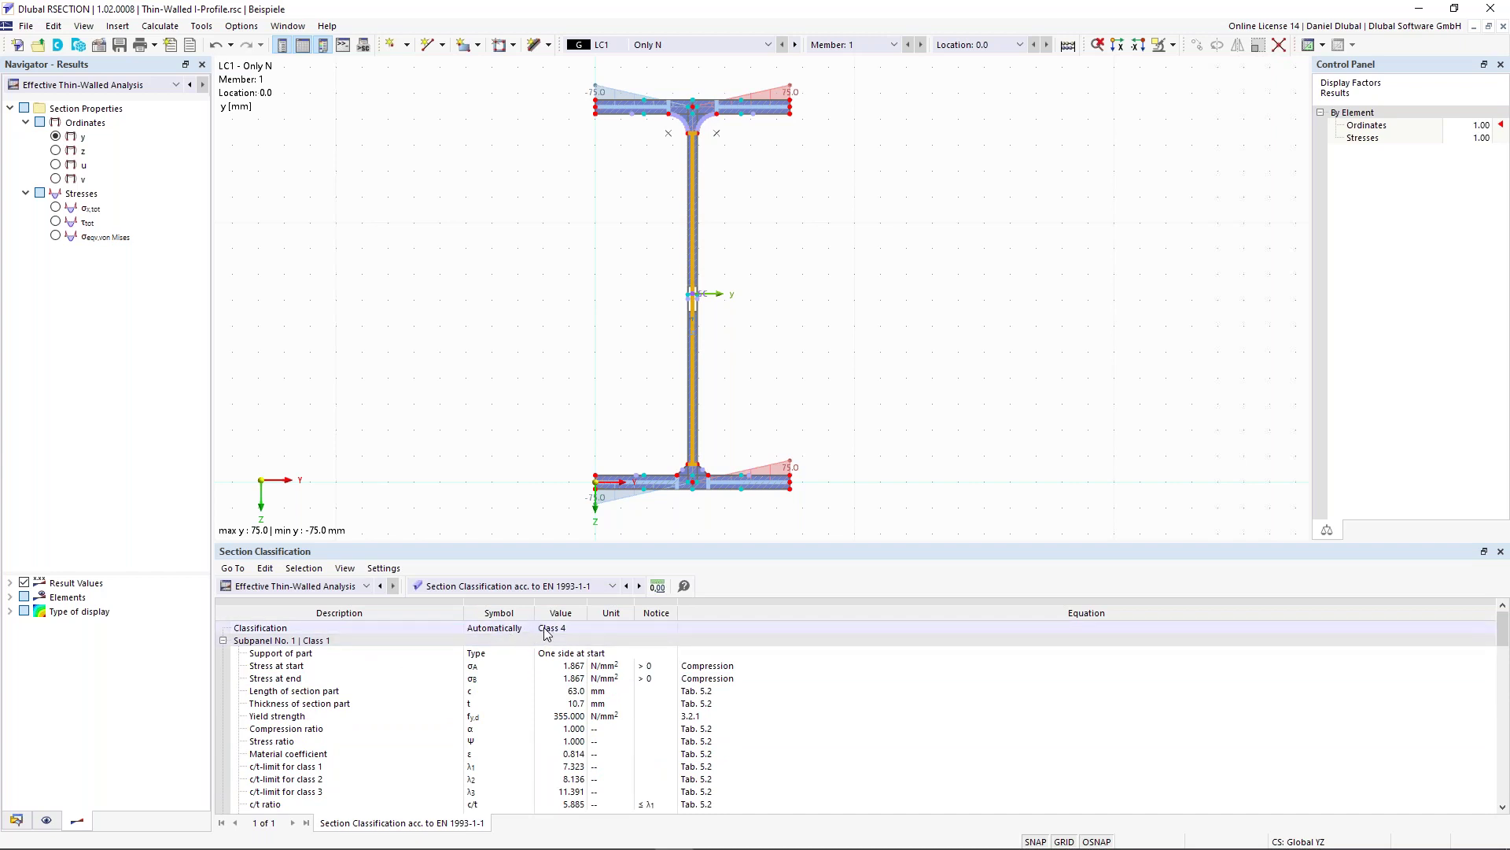
scroll(507, 473, "down", 1)
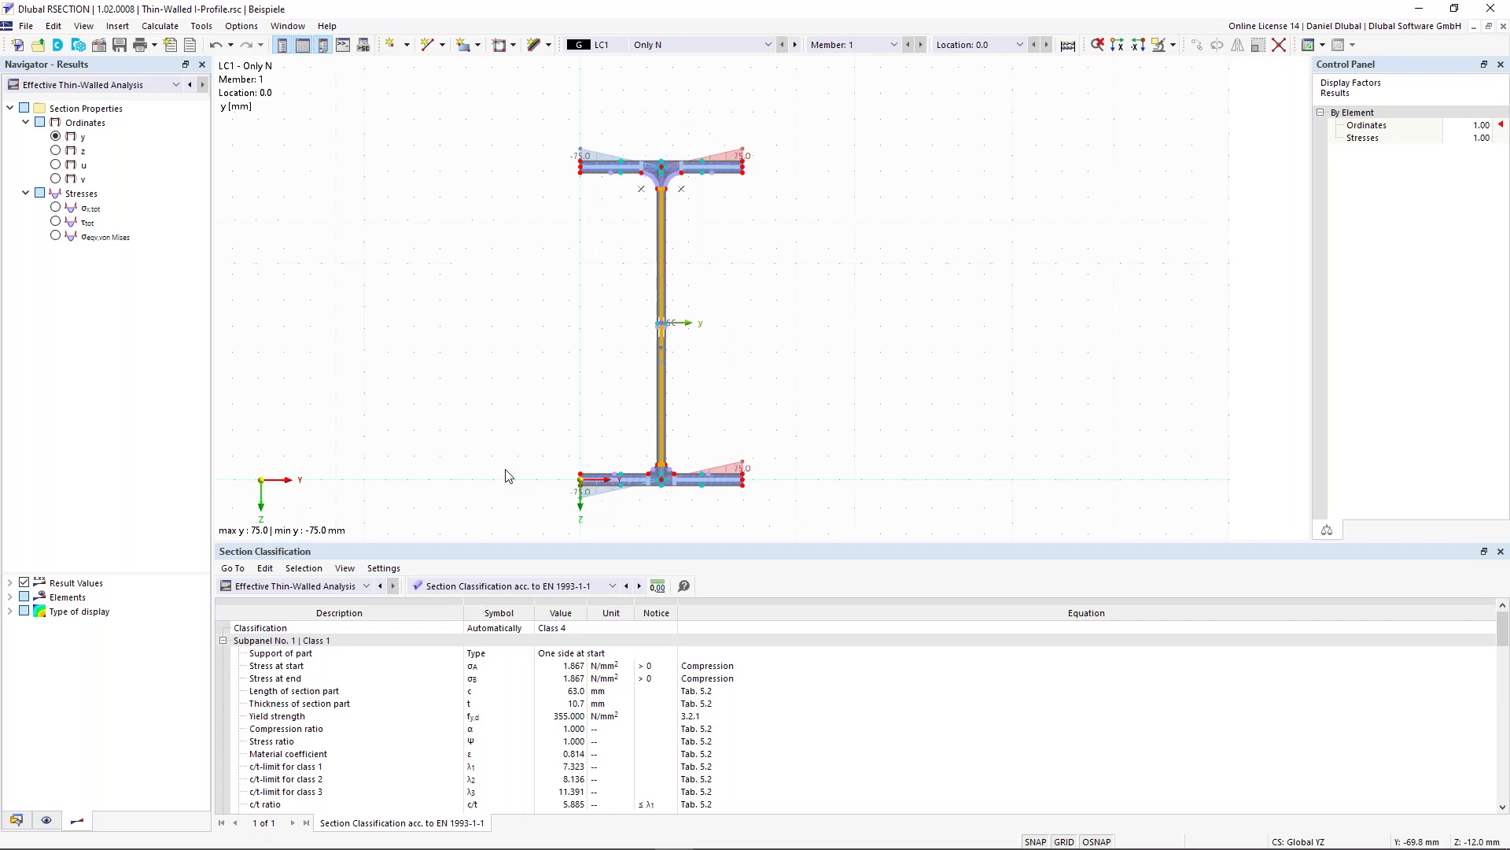
scroll(482, 759, "down", 2)
scroll(479, 752, "up", 2)
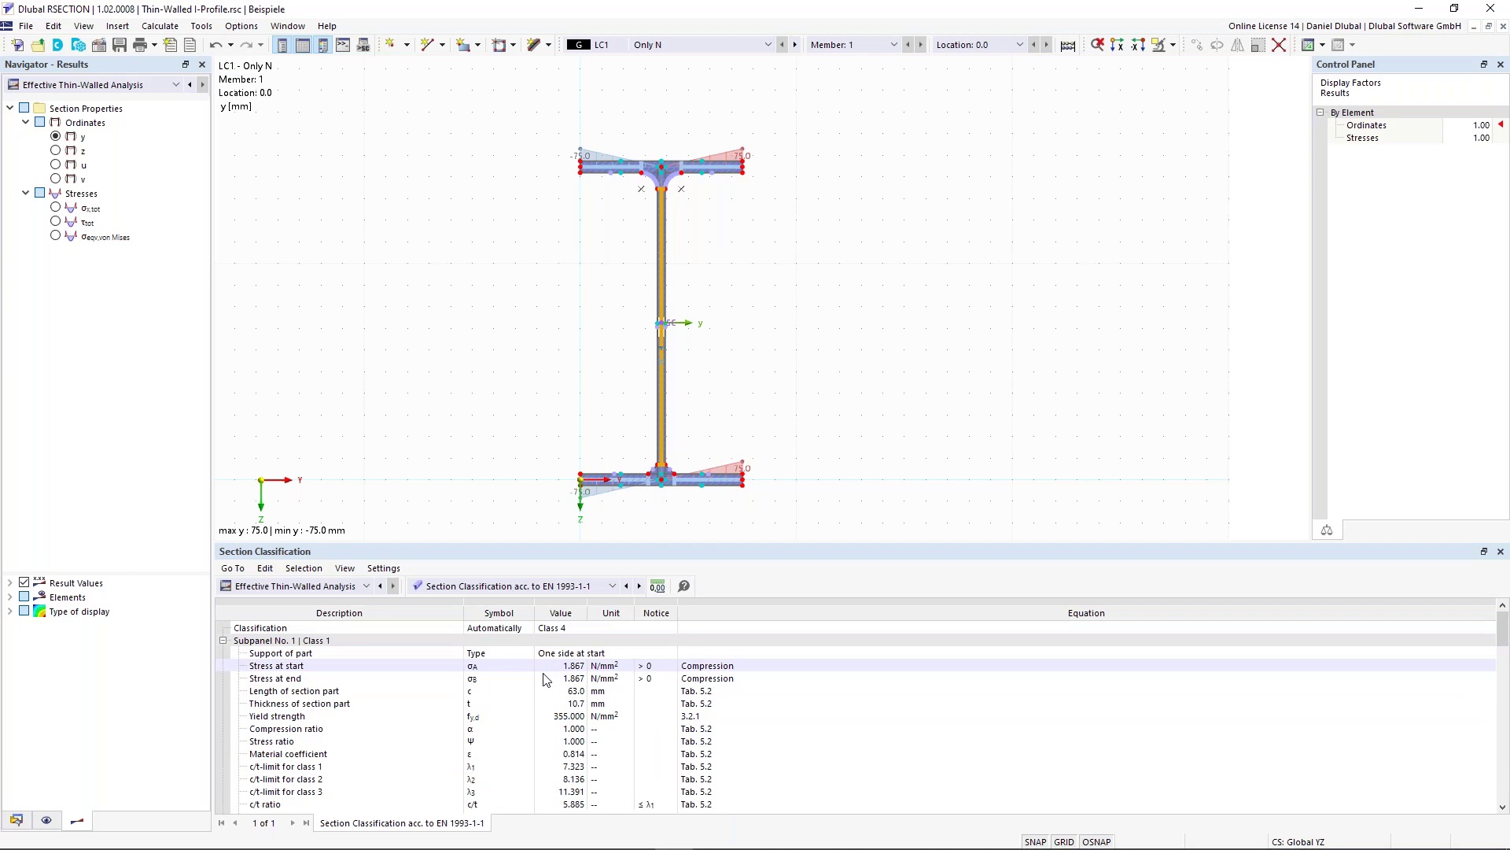
scroll(551, 670, "down", 10)
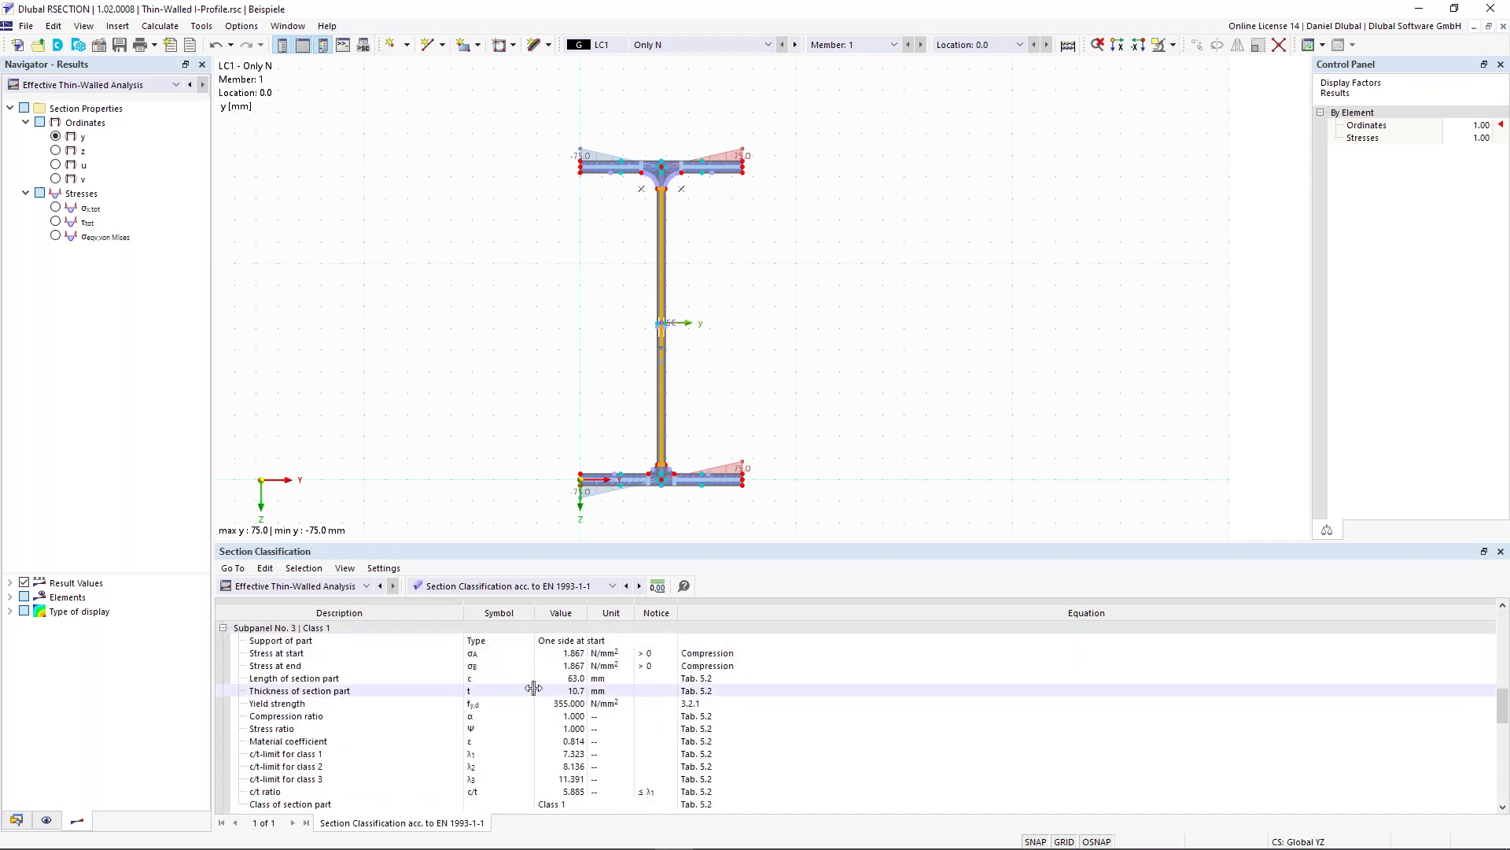
scroll(534, 688, "down", 6)
Display the Effective Widths acc. to EN 1993-1-1 and examine the effective and ineffective widths of web Subpanel No. 2.
left_click(520, 587)
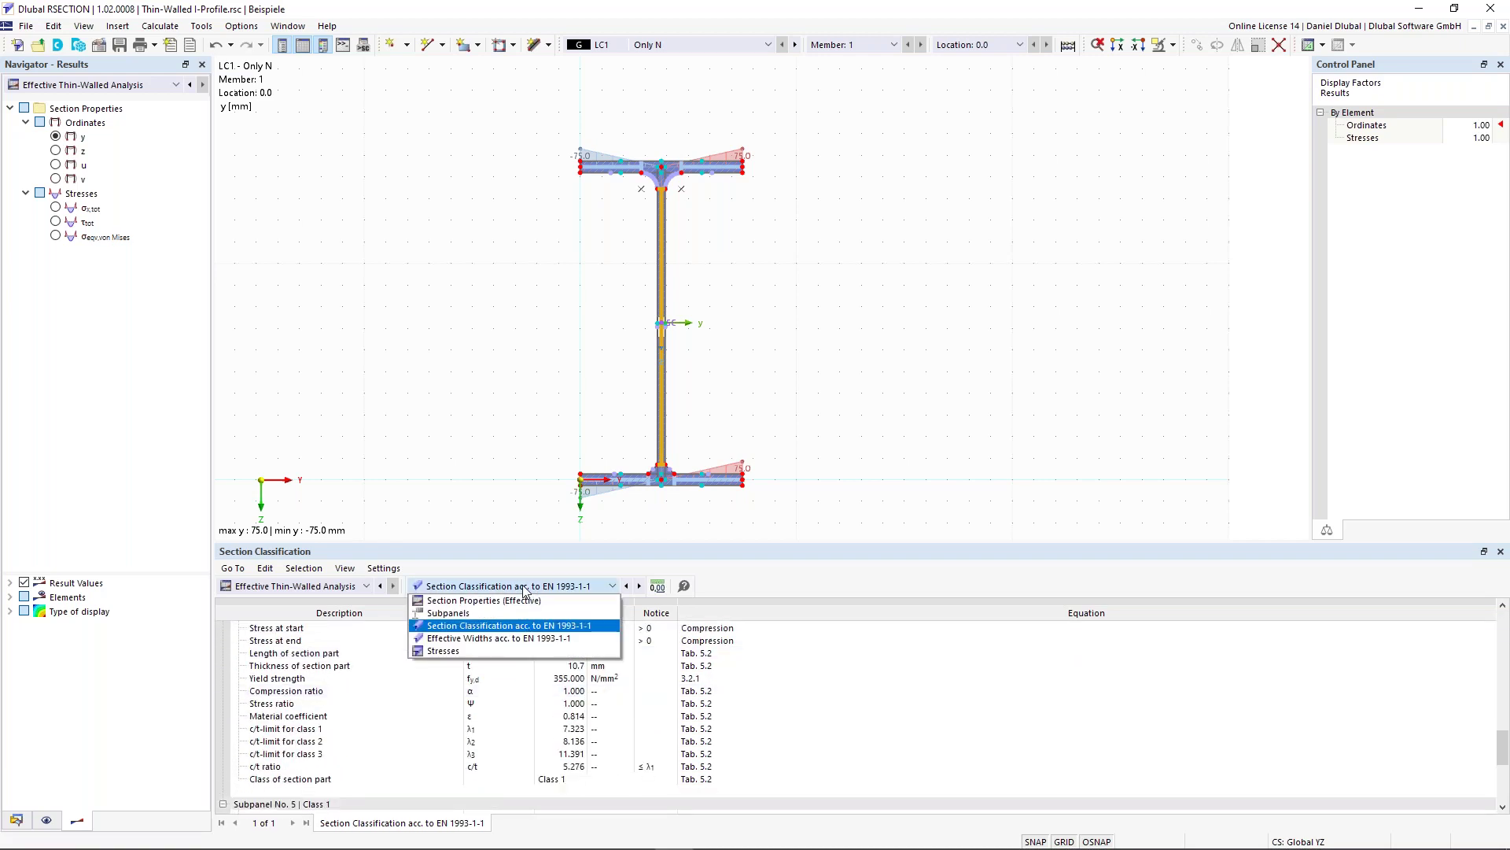
left_click(518, 642)
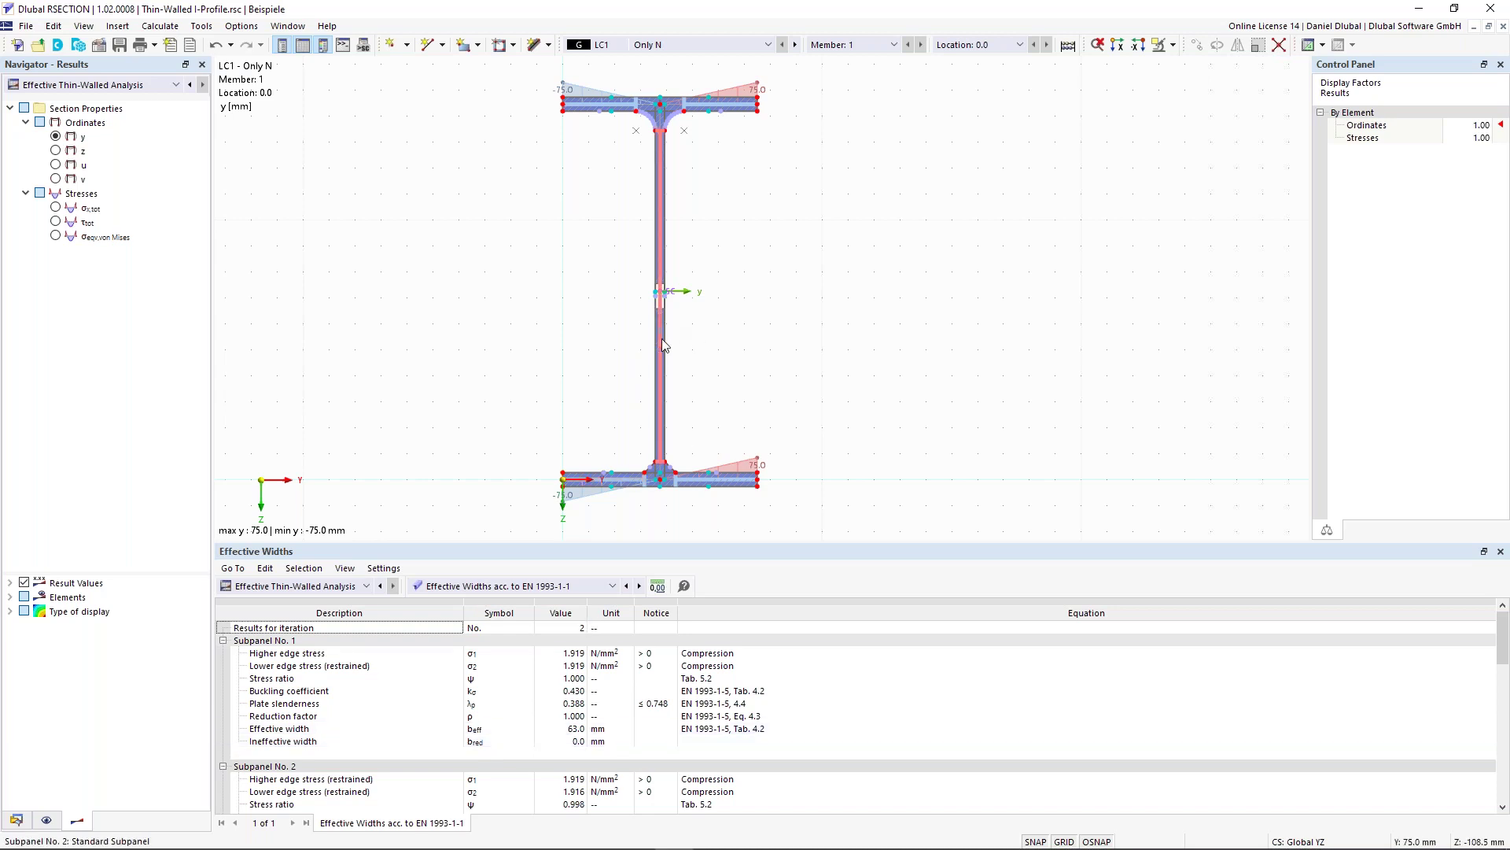
scroll(340, 757, "down", 1)
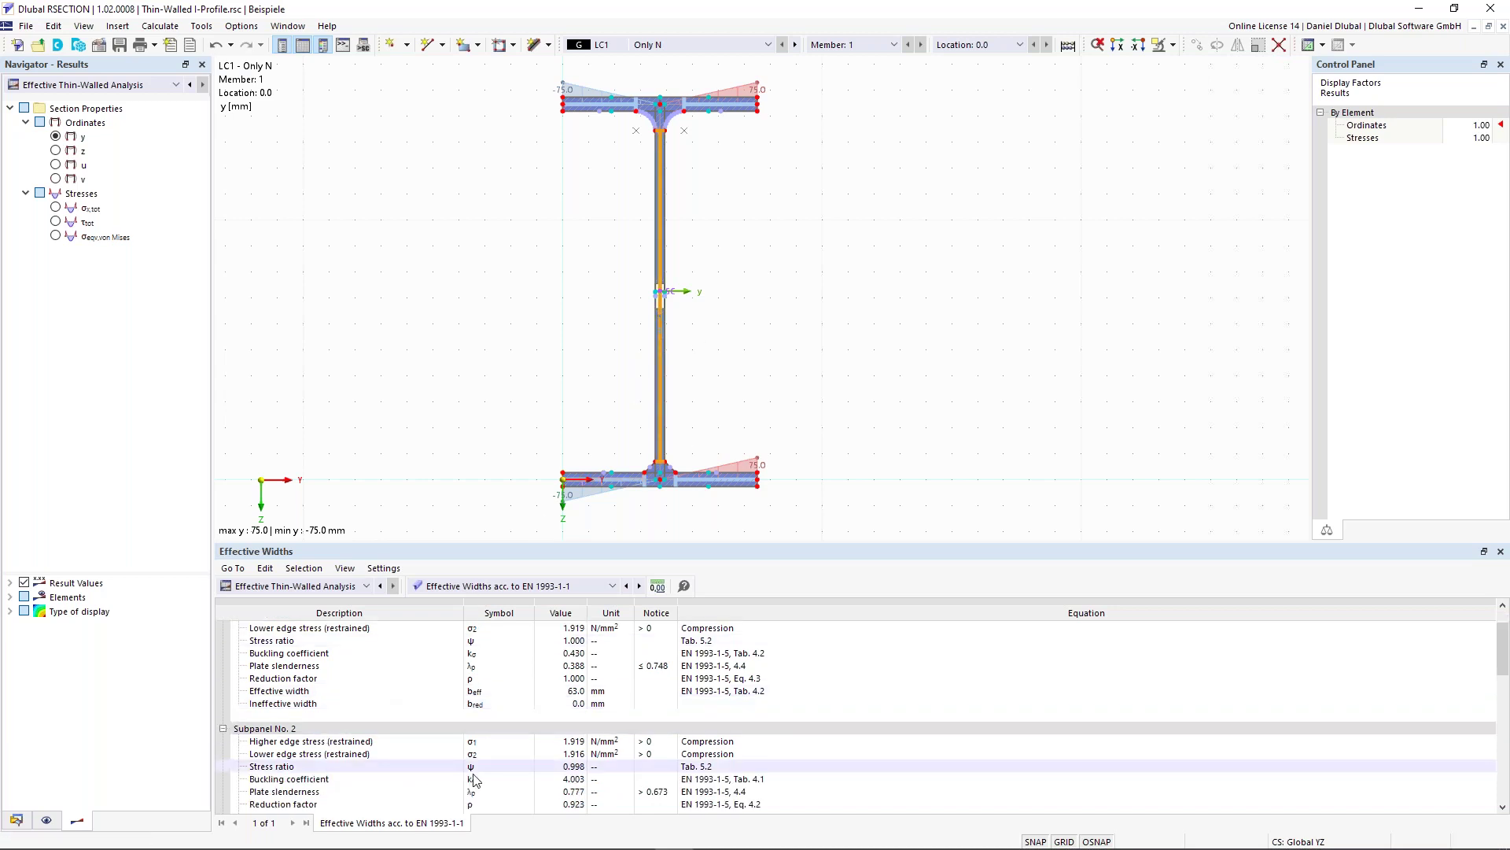
scroll(478, 779, "down", 1)
scroll(464, 787, "down", 1)
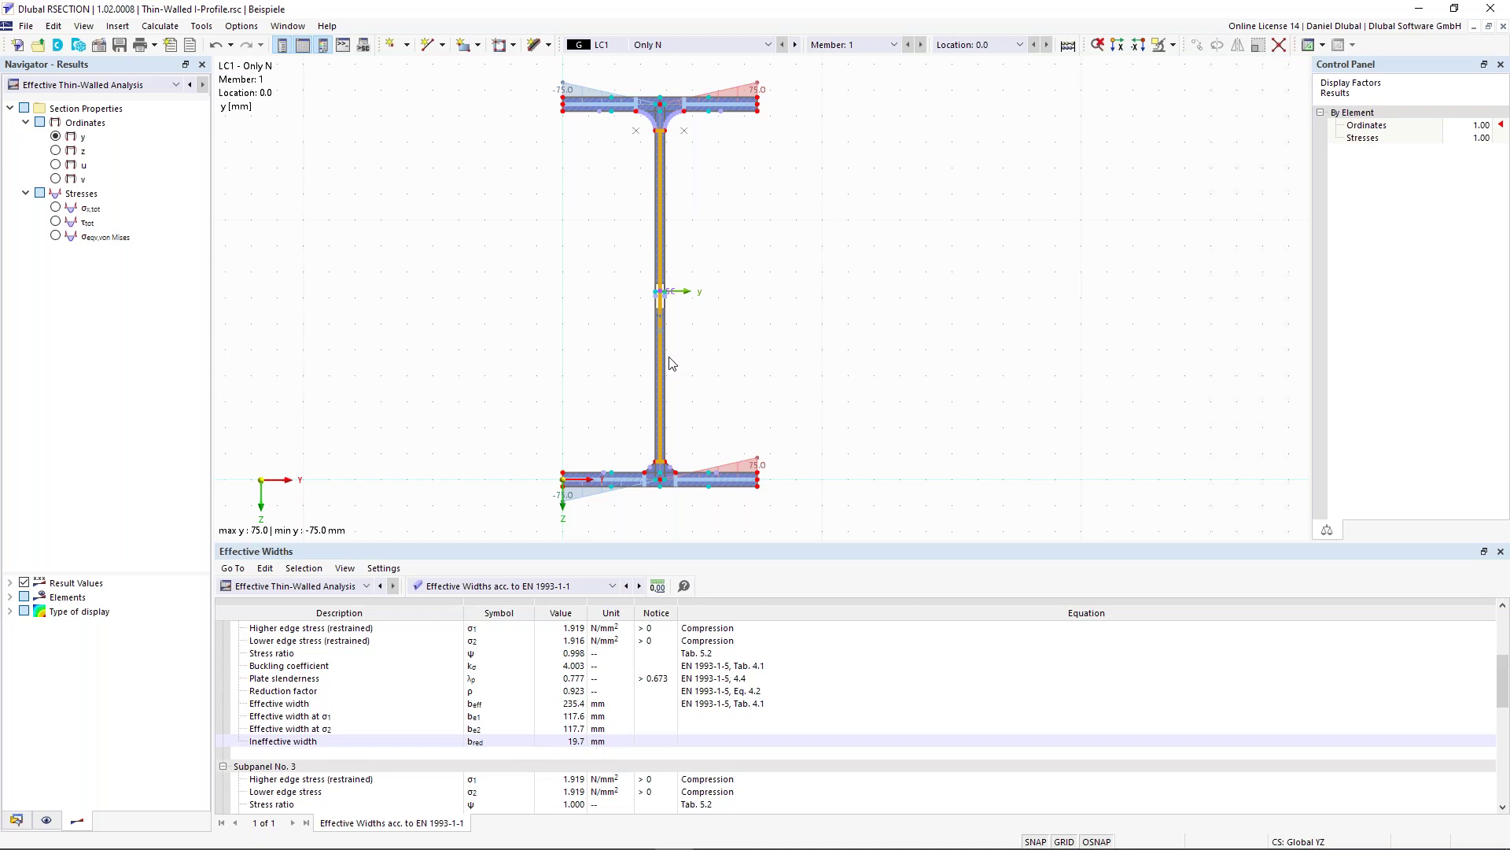
scroll(668, 364, "up", 4)
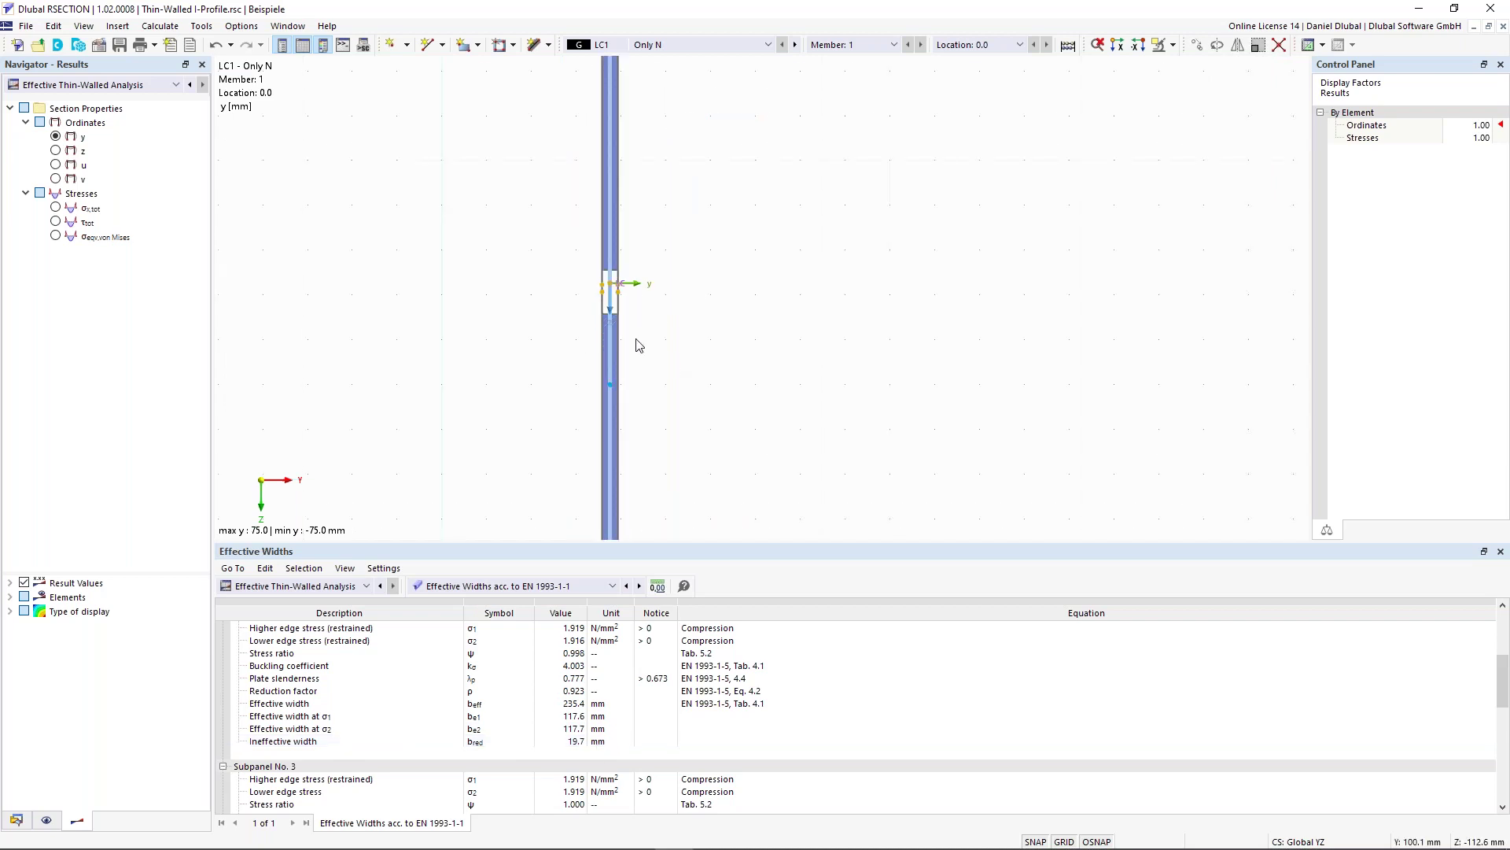
scroll(520, 275, "down", 4)
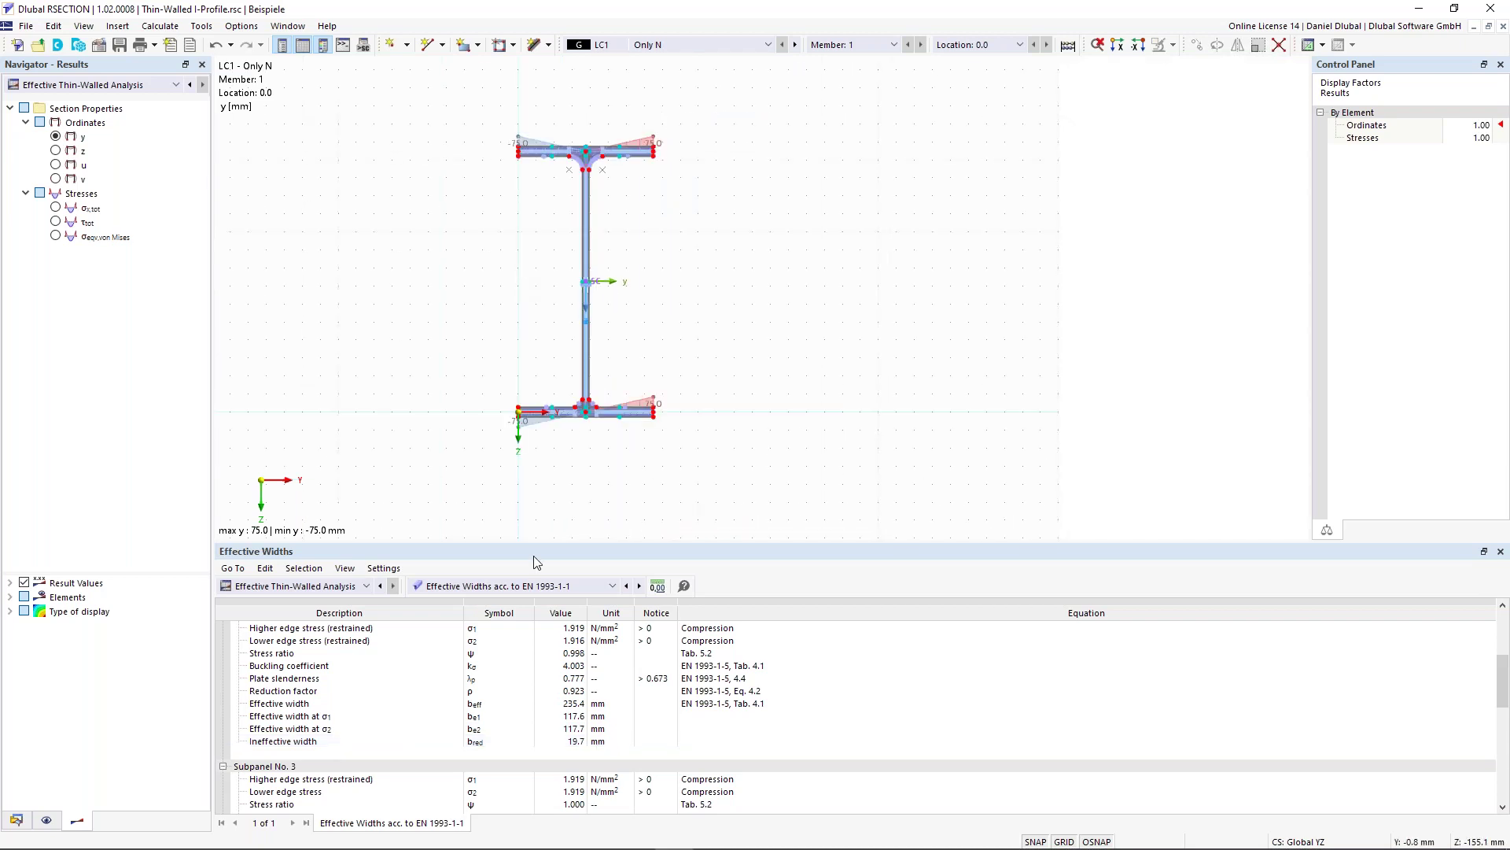
Display the stresses by loading of the effective thin-walled analysis and examine the stress ratios for load case LC1.
left_click(566, 586)
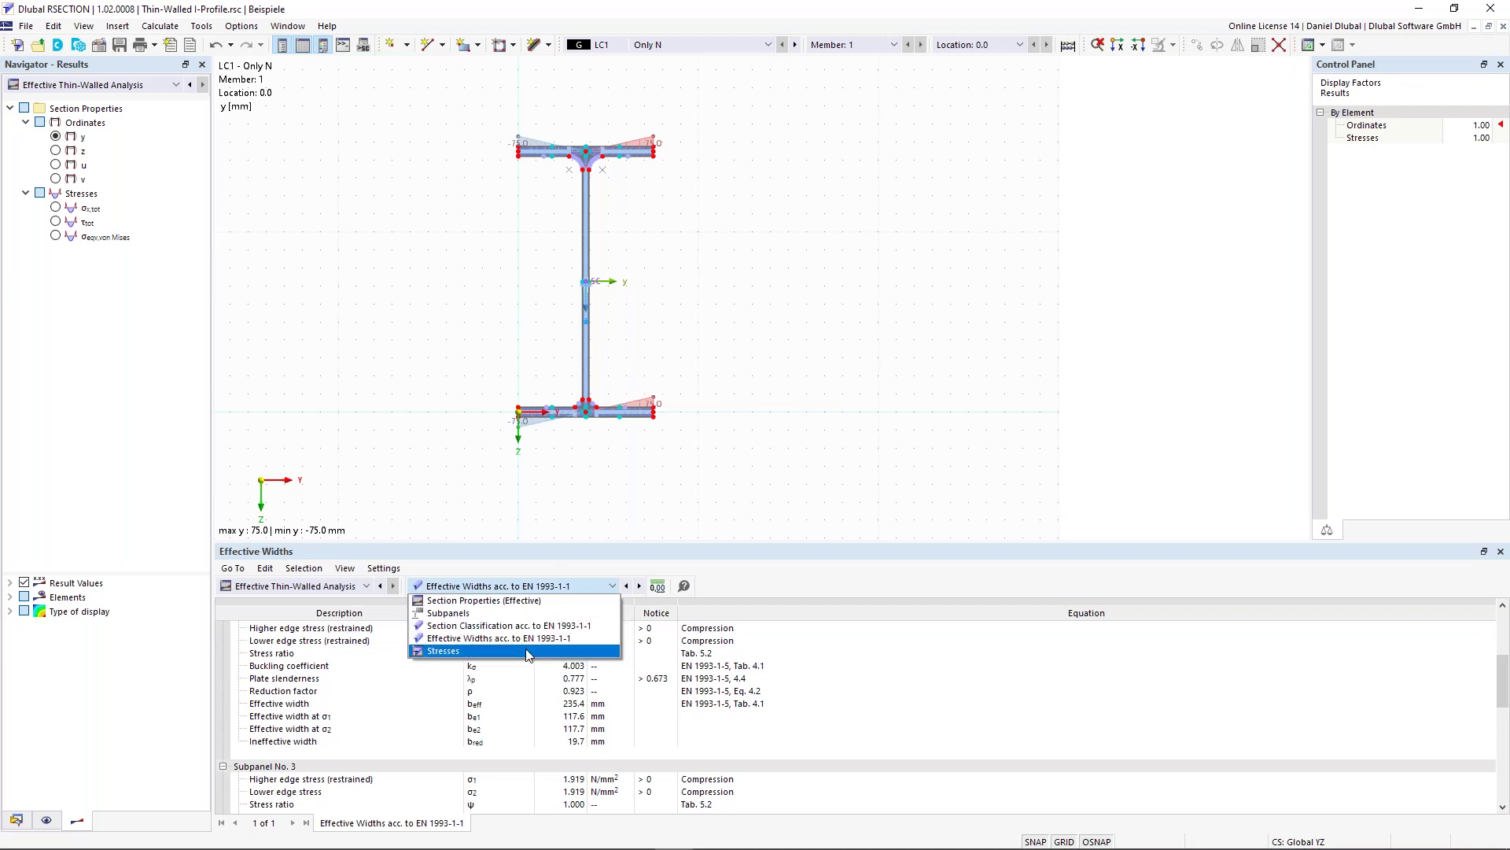
left_click(487, 651)
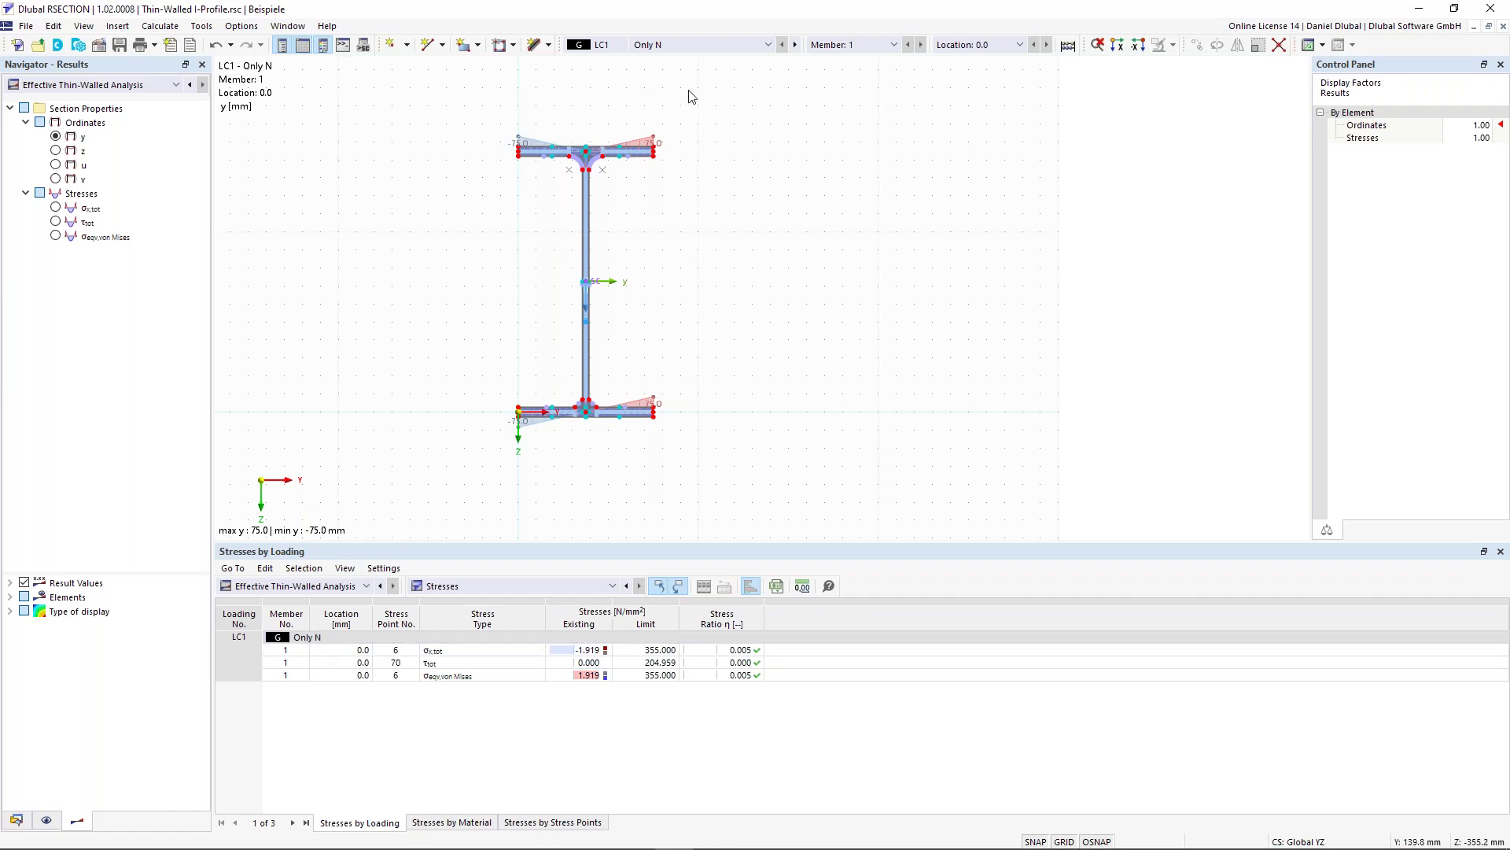
left_click(739, 652)
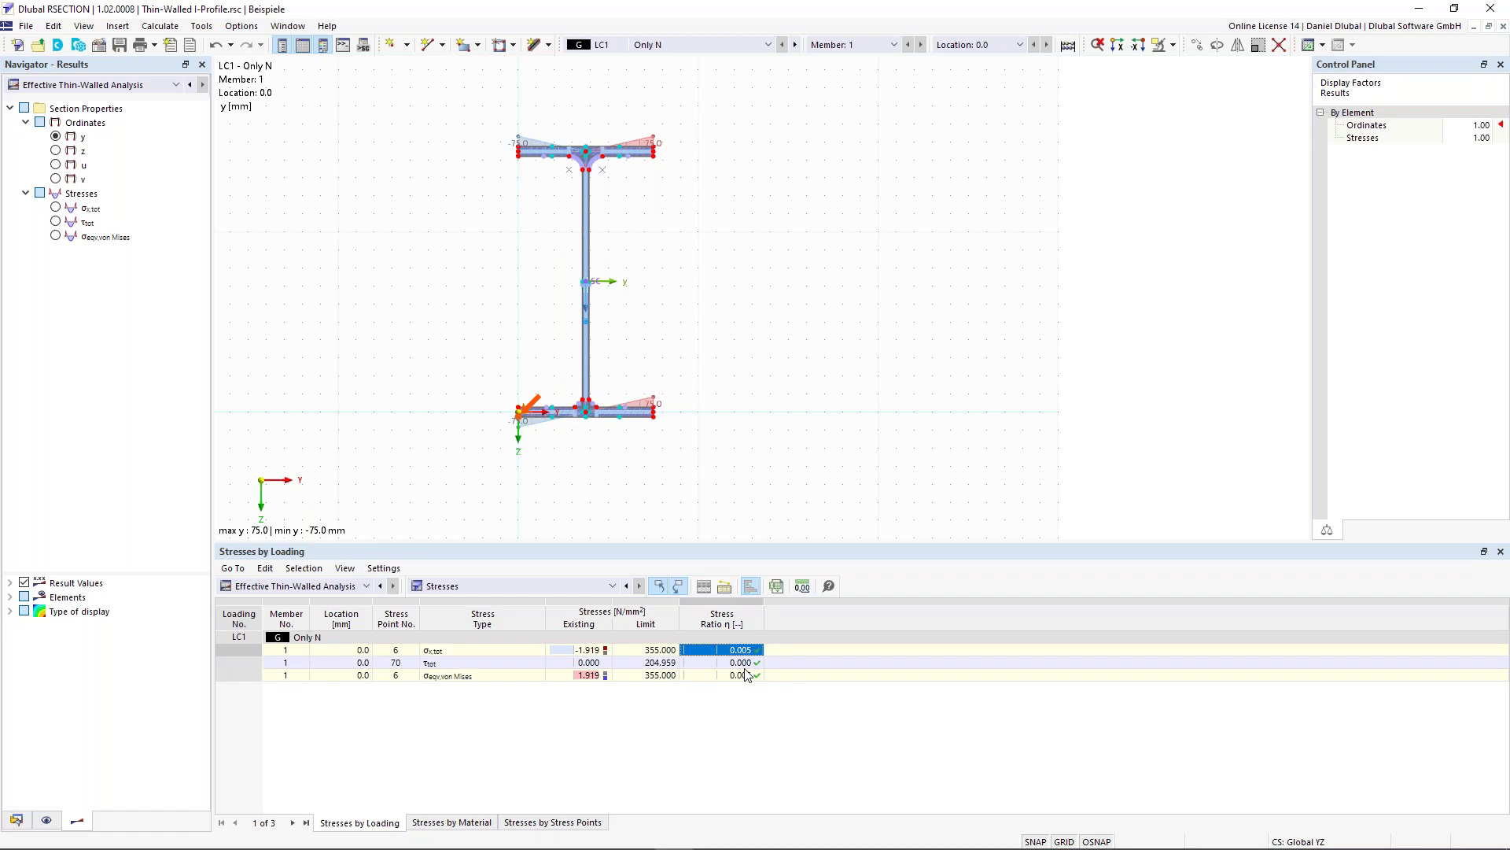
left_click(748, 712)
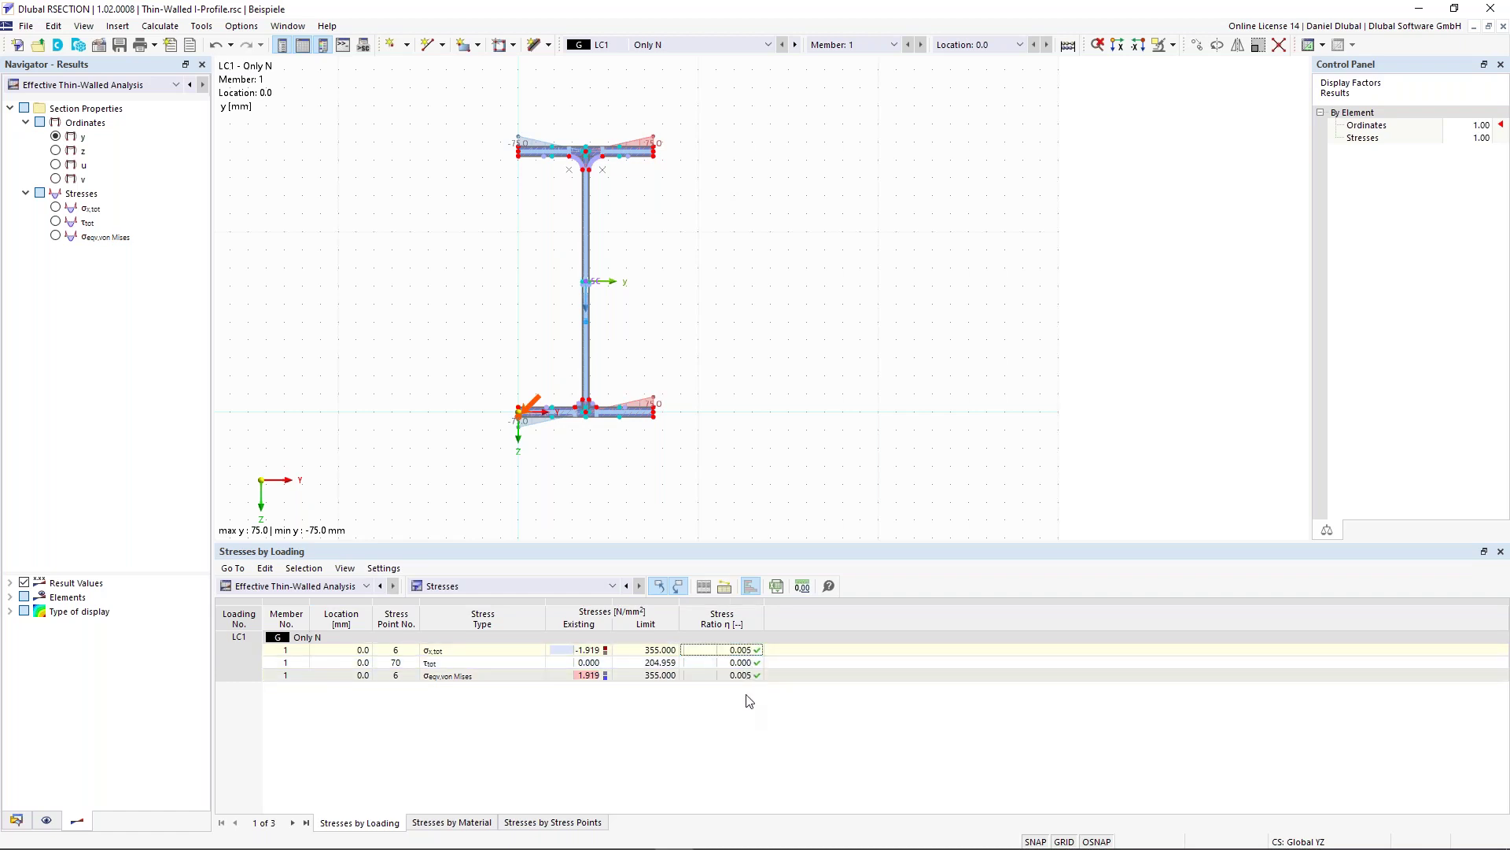
Switch the results to load combination CO1 (LC1 + LC2) and compare its stresses and stress ratios.
left_click(796, 44)
left_click(795, 45)
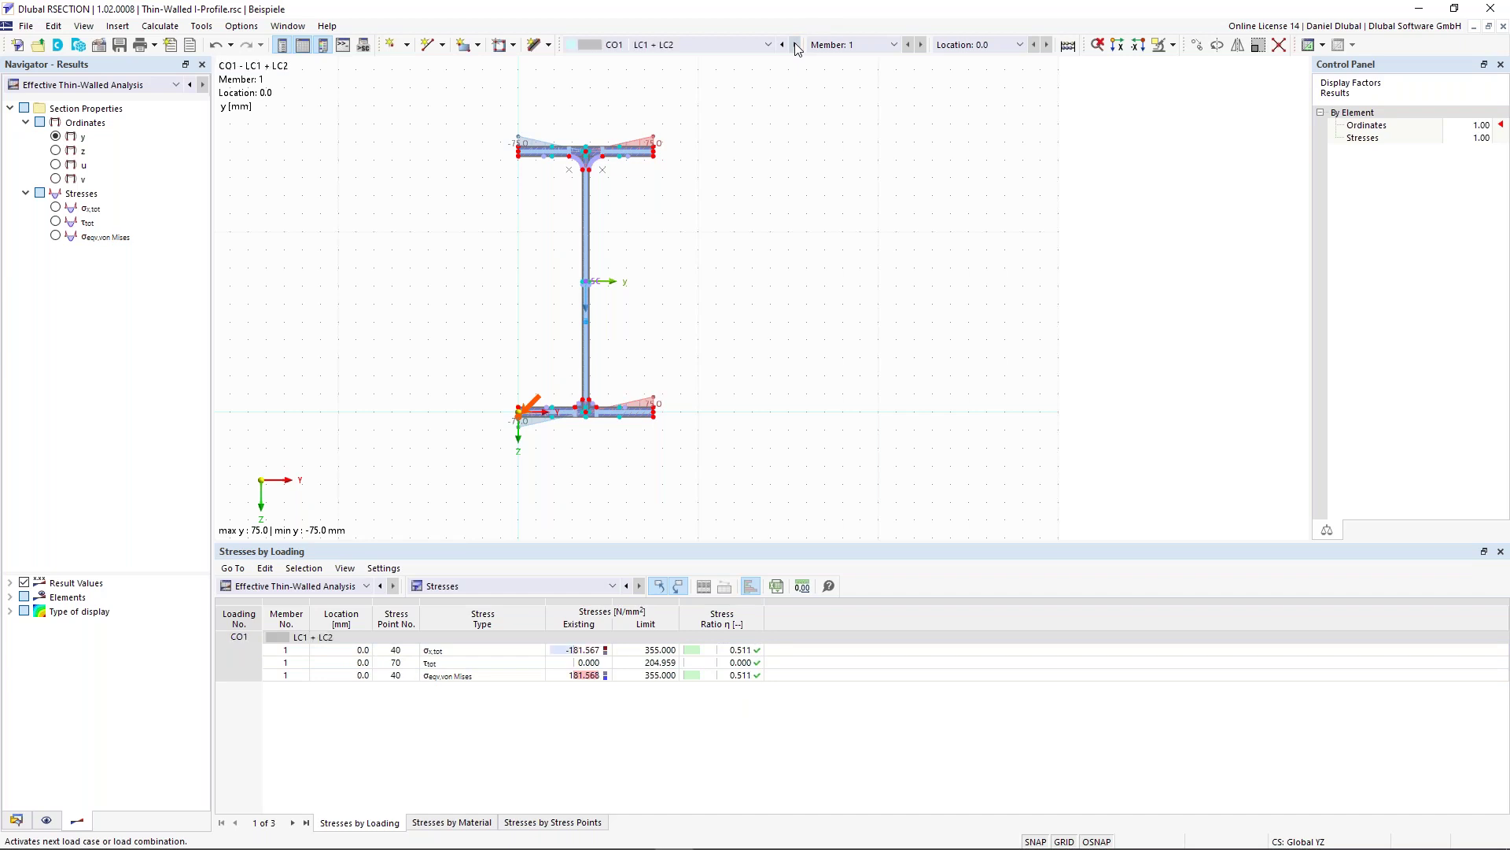
scroll(362, 357, "down", 1)
middle_click_drag(388, 296, 447, 320)
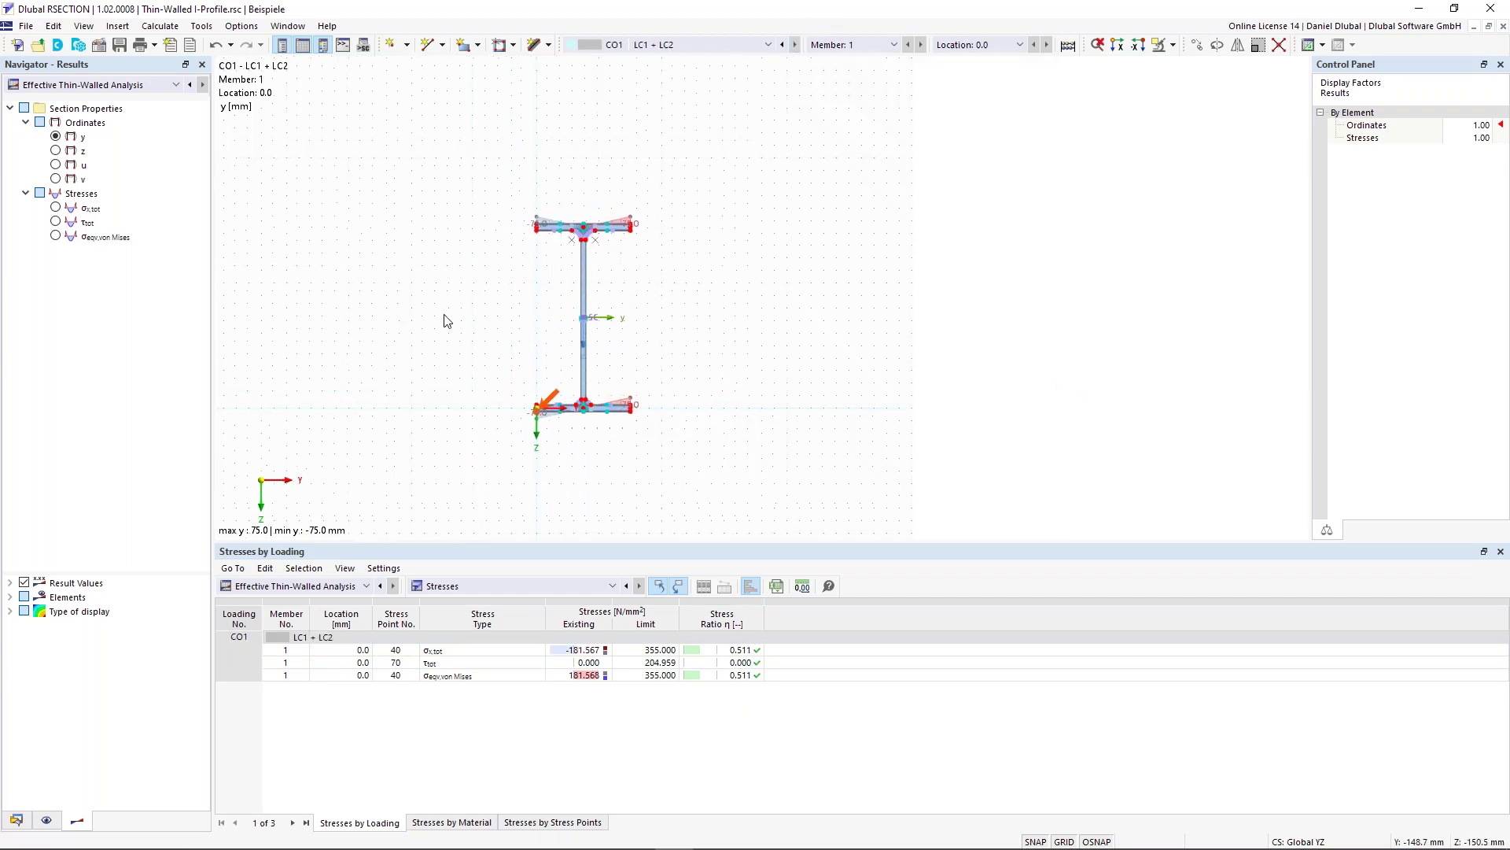
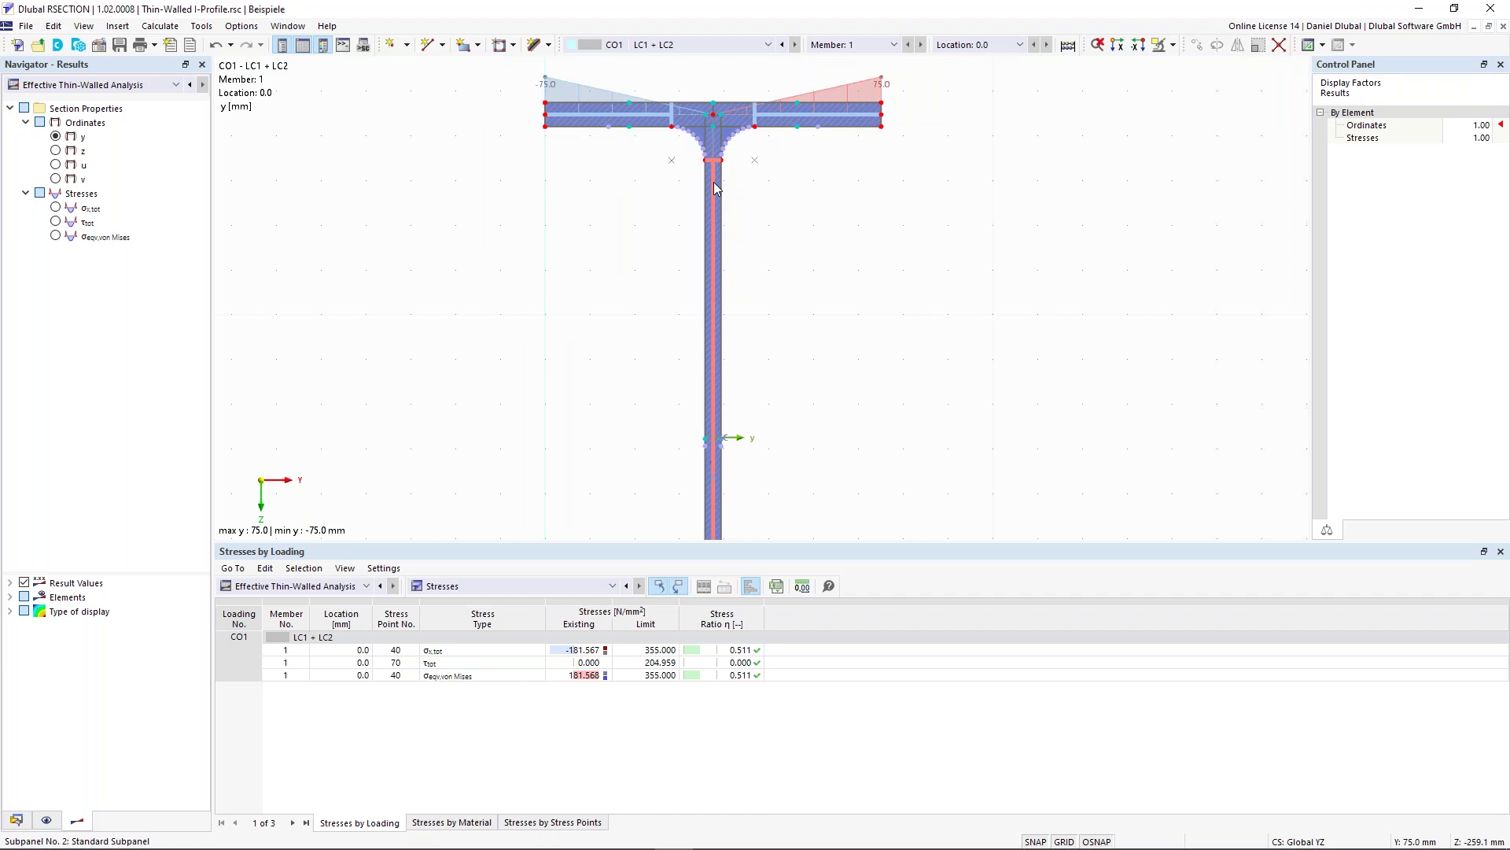
Examine the subpanels of the web and upper flange closely, selecting the flange subpanel on the positive y side.
scroll(714, 189, "up", 4)
middle_click_drag(591, 220, 614, 292)
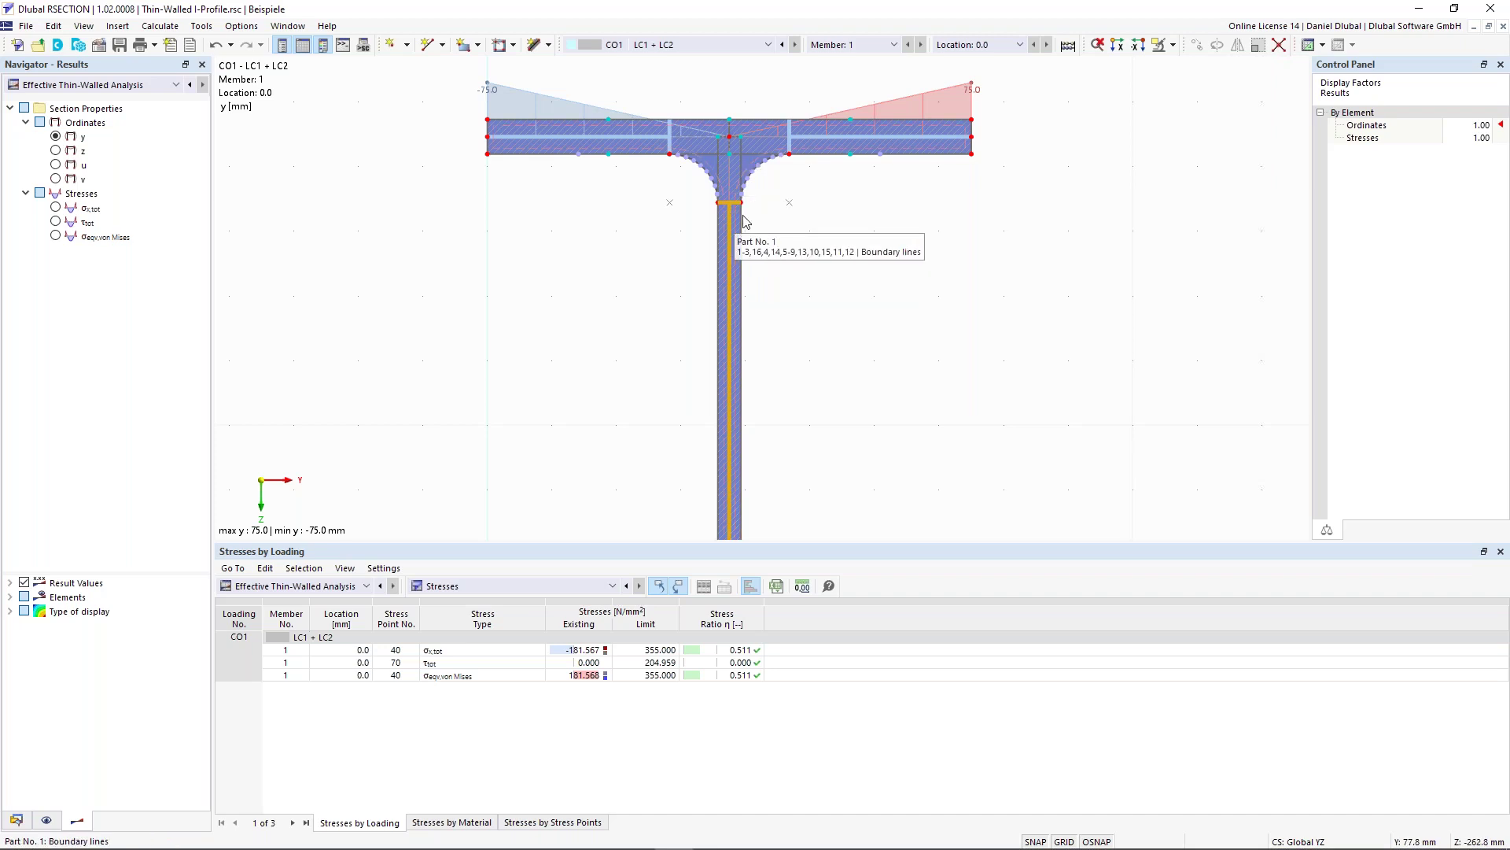
left_click(856, 138)
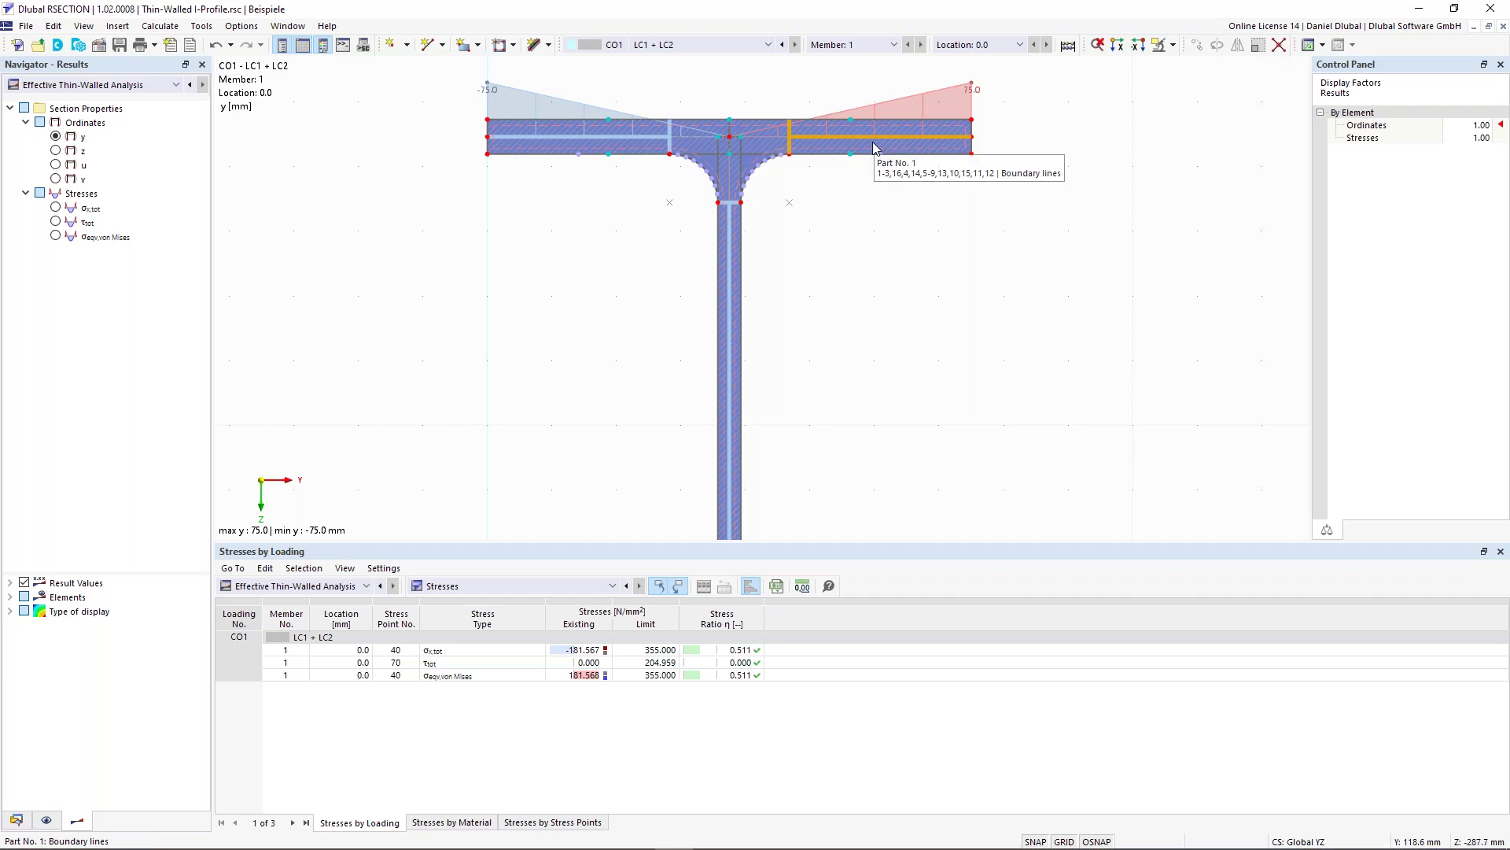
scroll(945, 164, "up", 2)
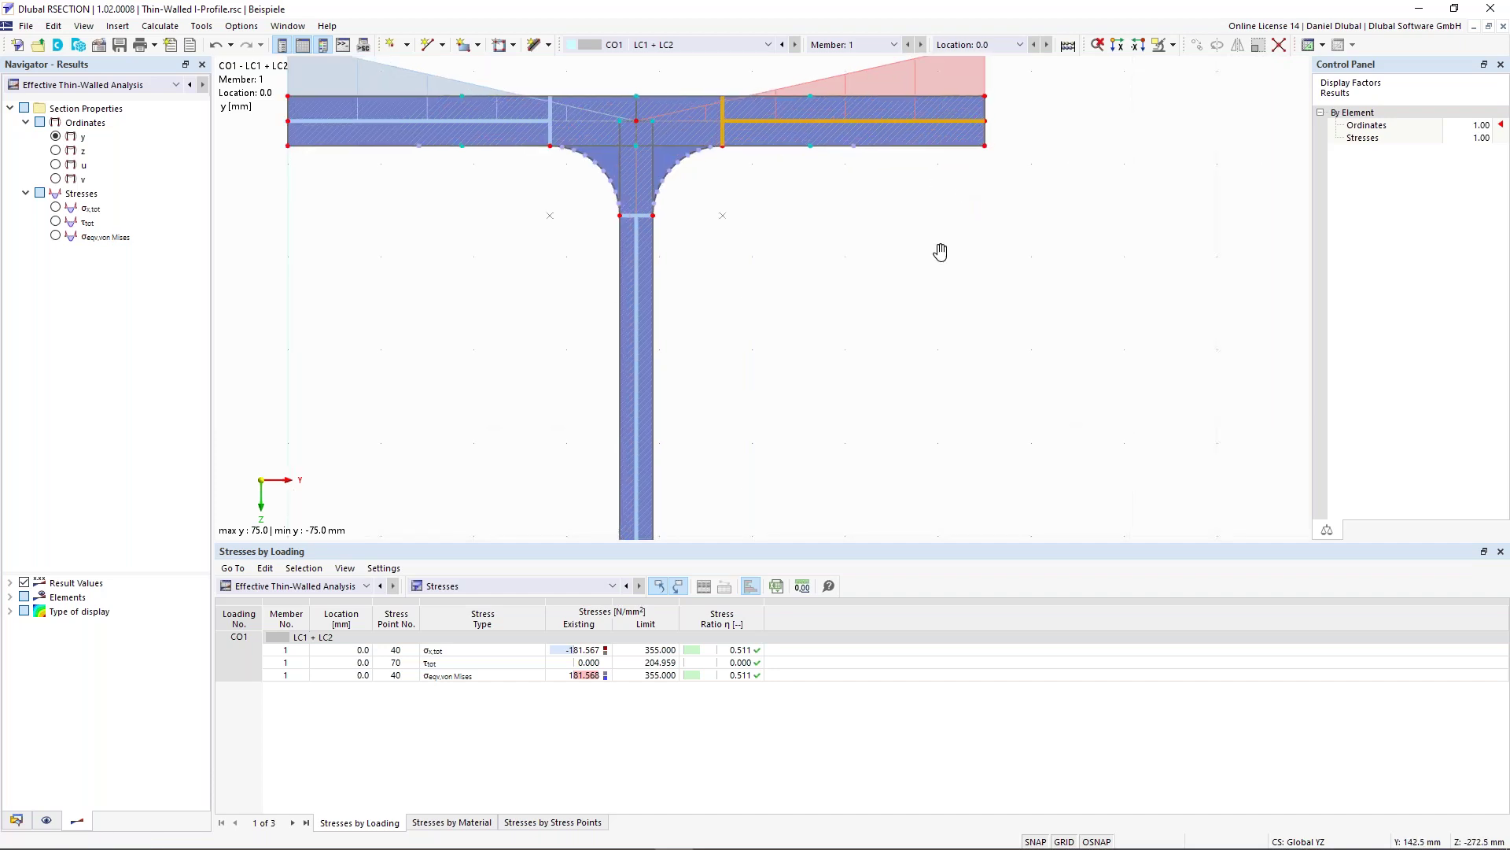
middle_click_drag(940, 251, 942, 388)
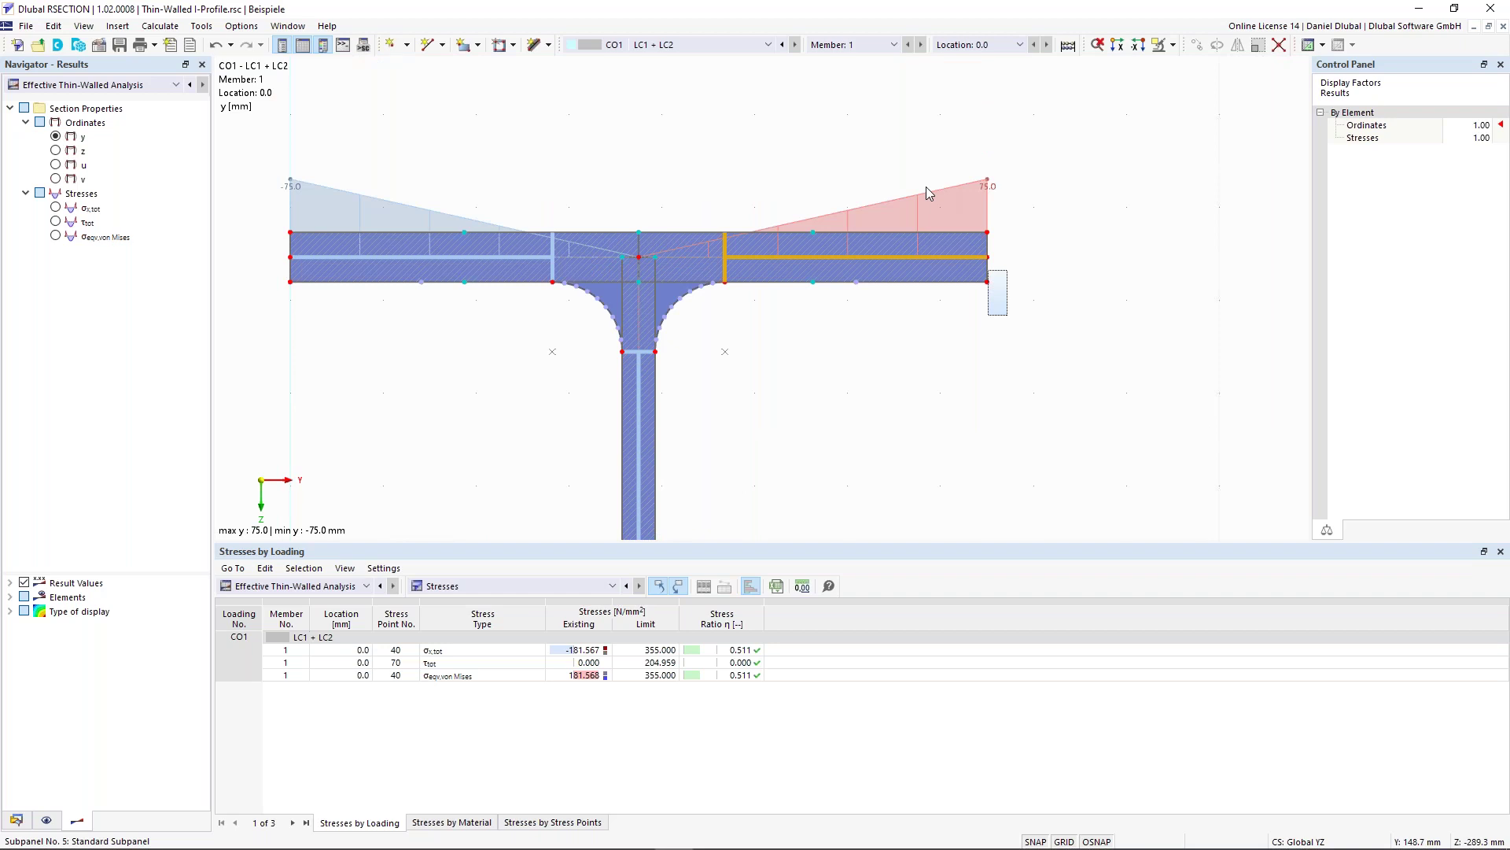
left_click(886, 264)
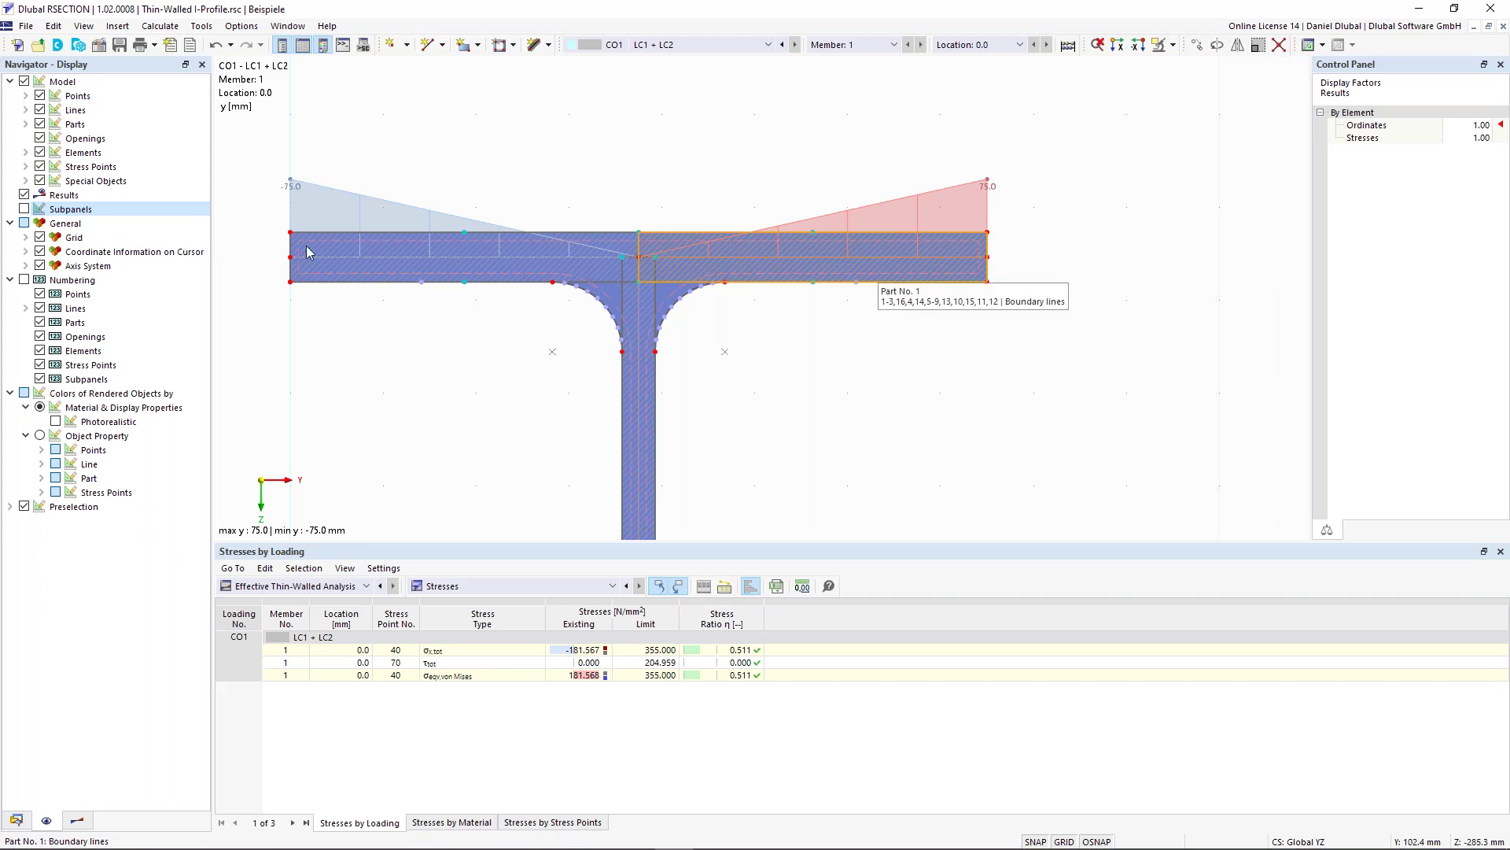
Turn on the Subpanels display in the model and inspect the subpanel layout across the upper flange and web.
left_click(24, 208)
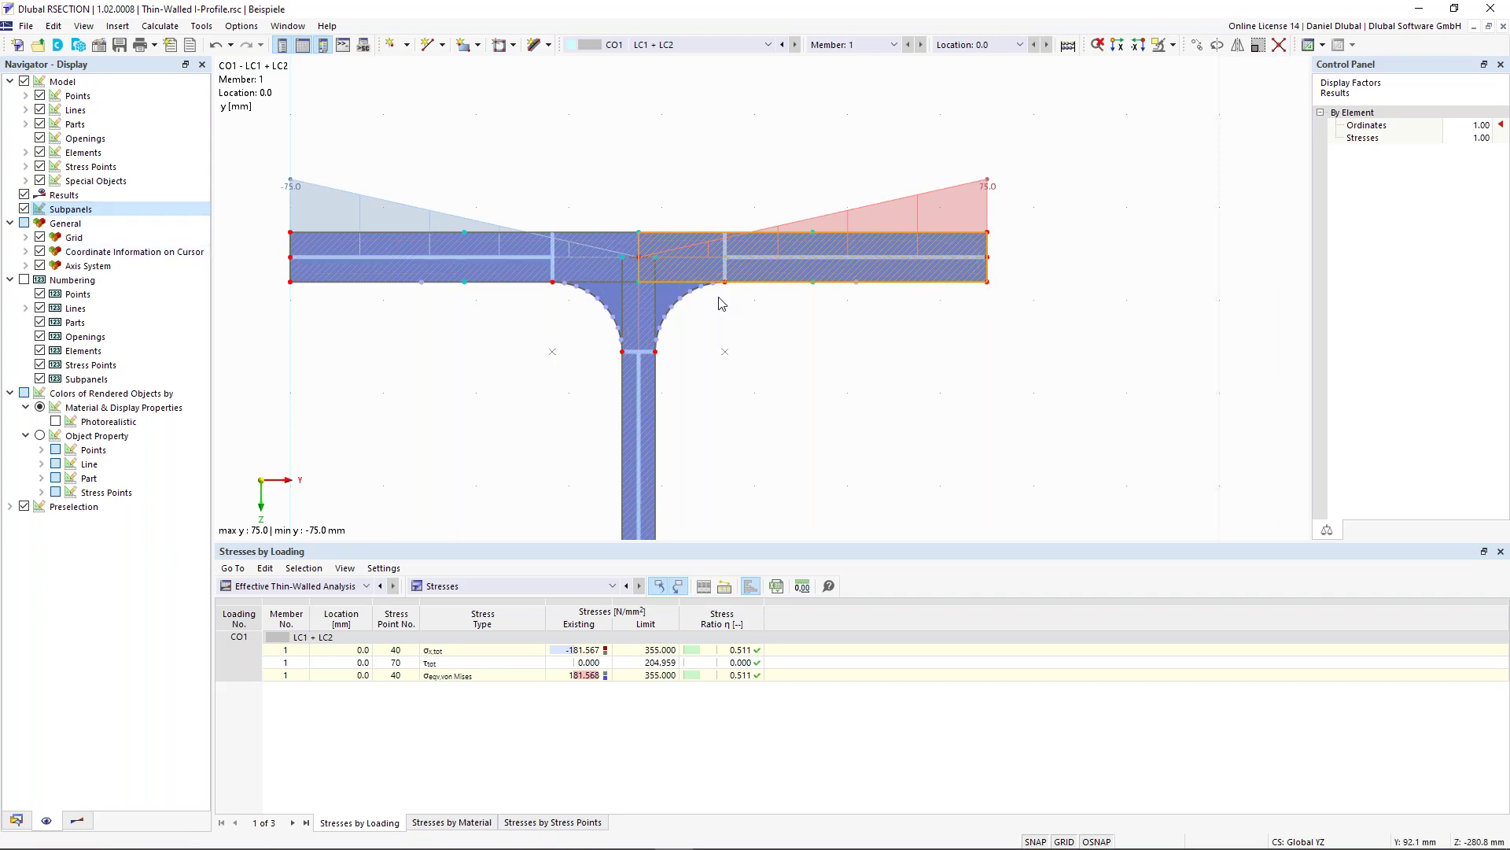
scroll(759, 335, "down", 3)
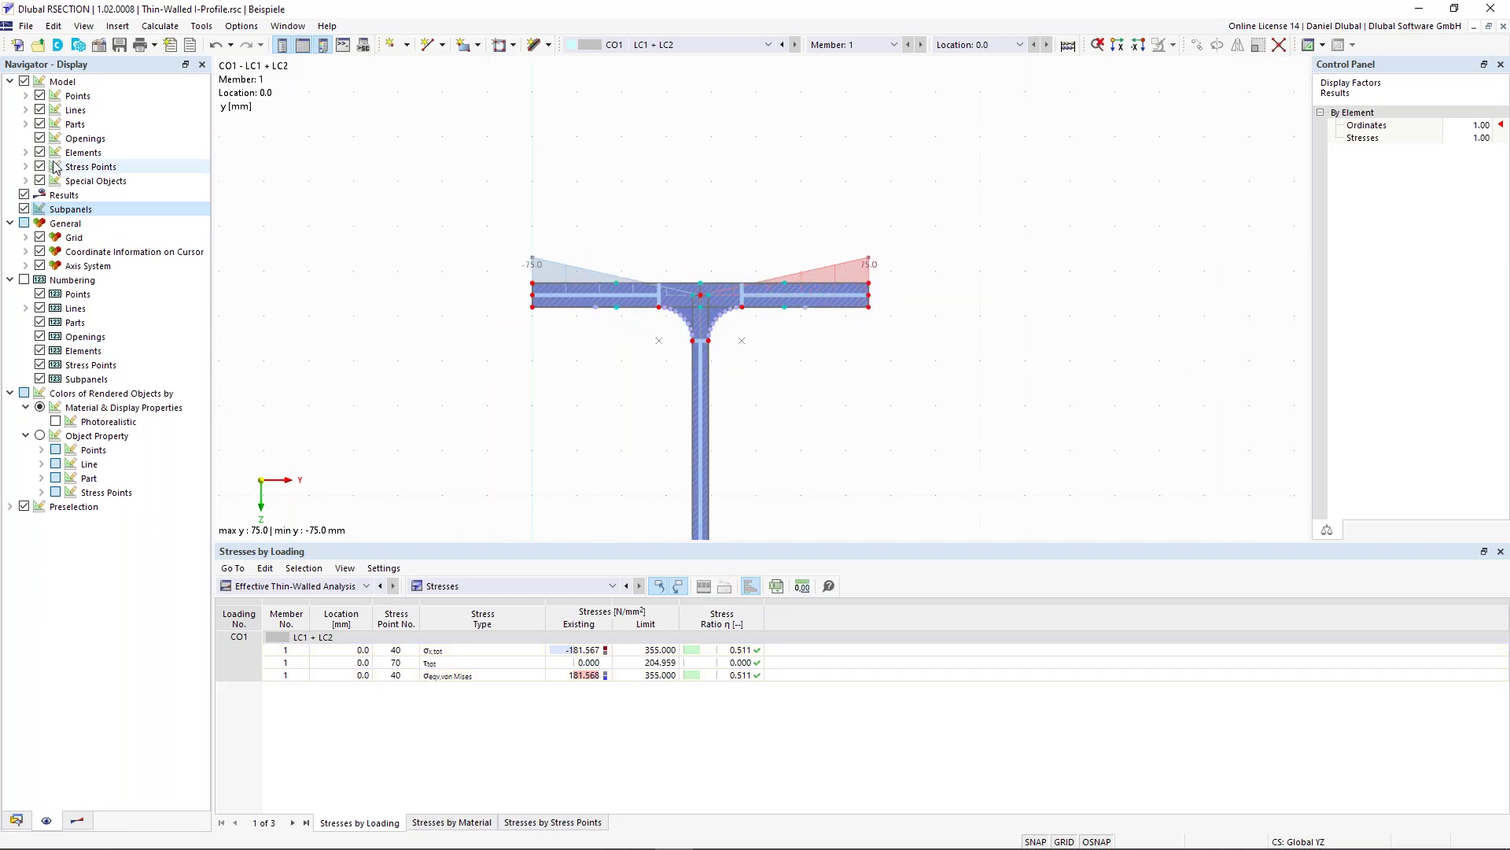
scroll(550, 330, "down", 2)
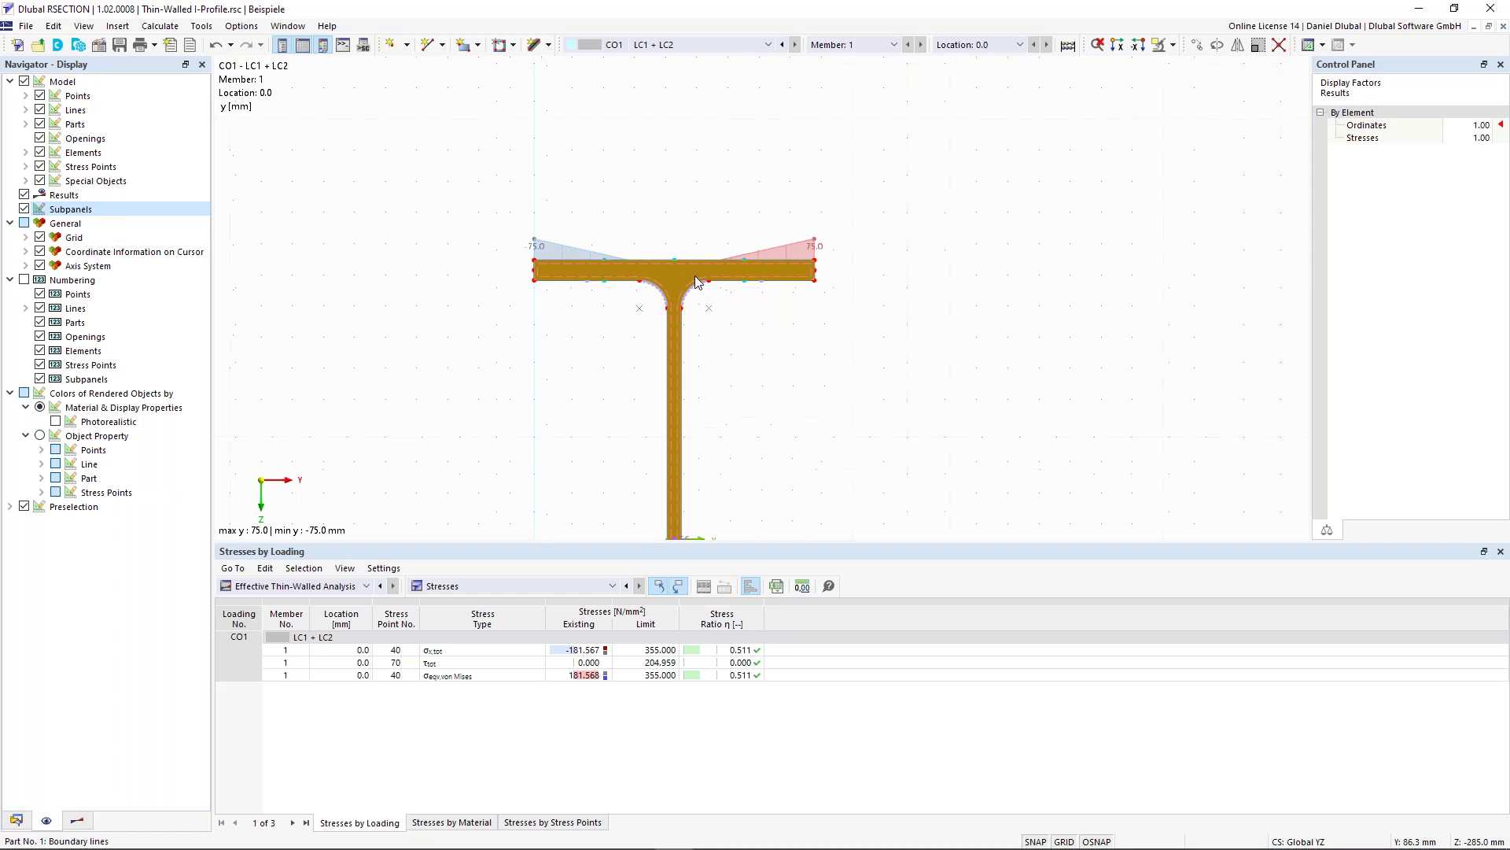
scroll(819, 408, "down", 2)
middle_click_drag(827, 417, 813, 385)
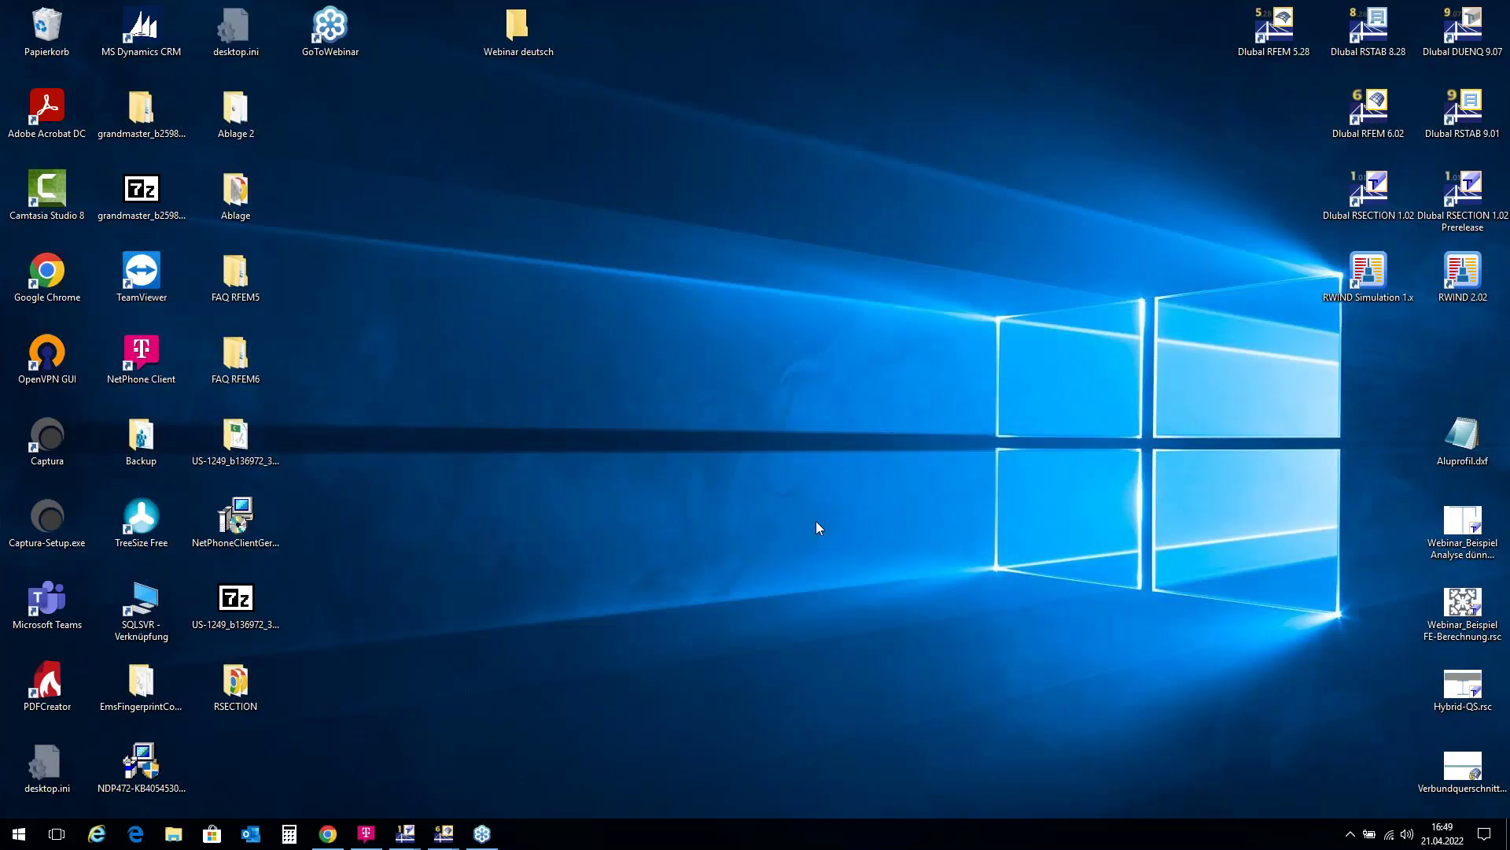
Switch to the empty RSECTION window and start a new model named Thin-Walled CS.
mouse_move(410, 841)
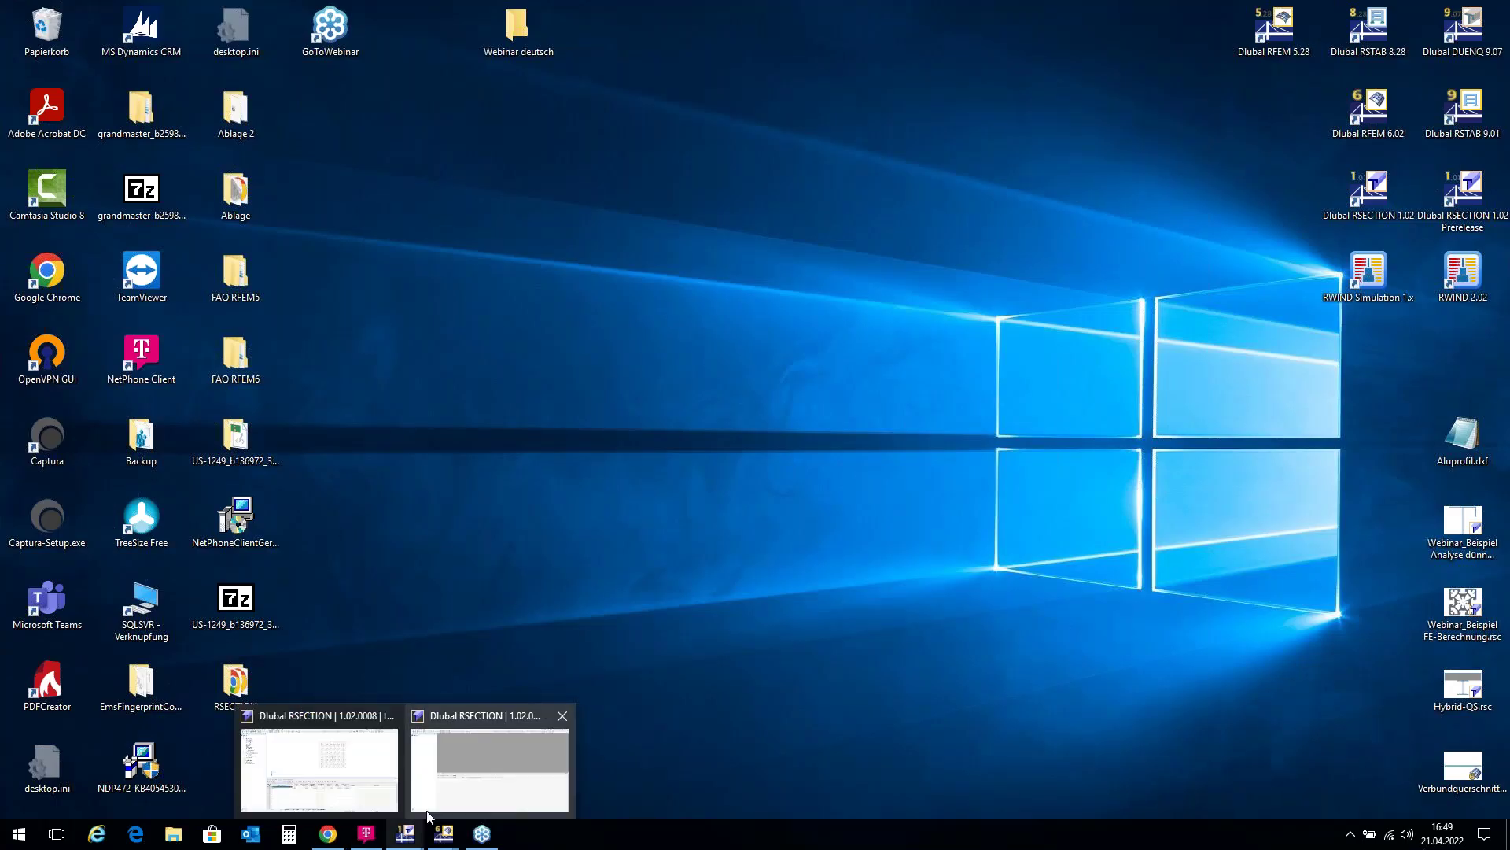
mouse_move(432, 812)
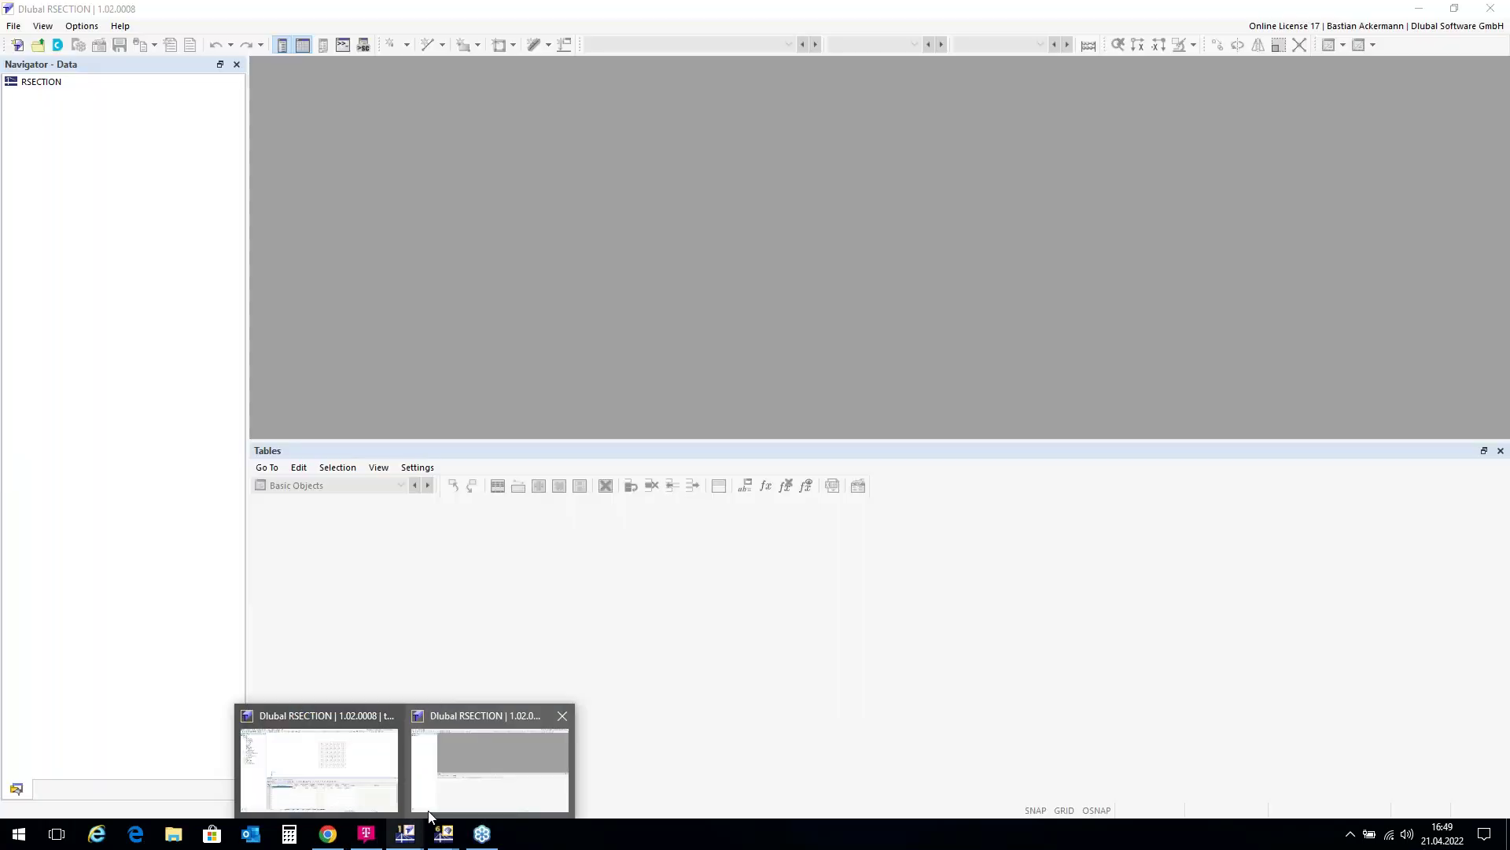
left_click(464, 758)
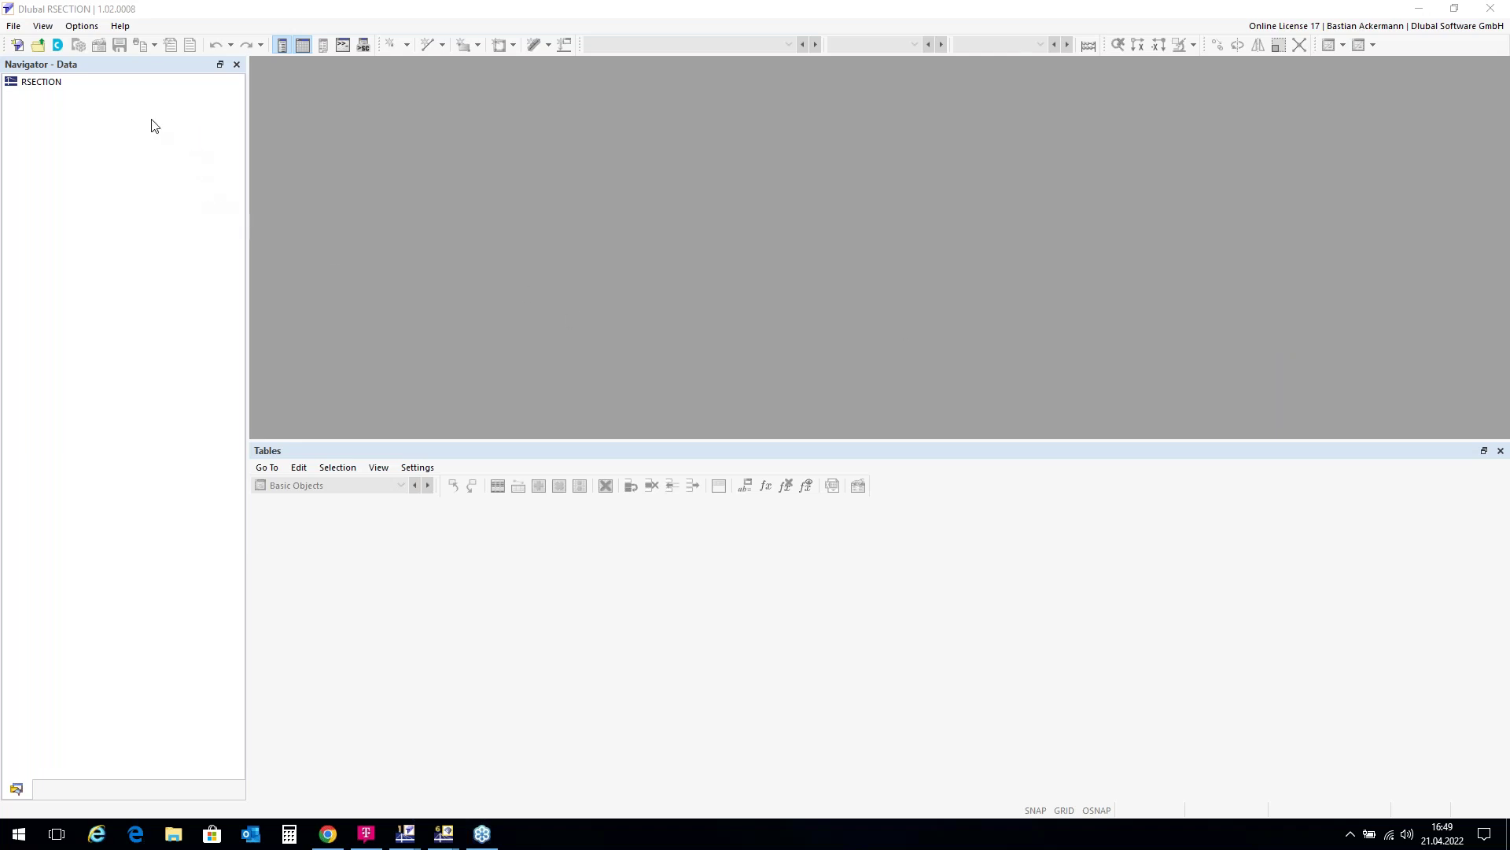
left_click(17, 45)
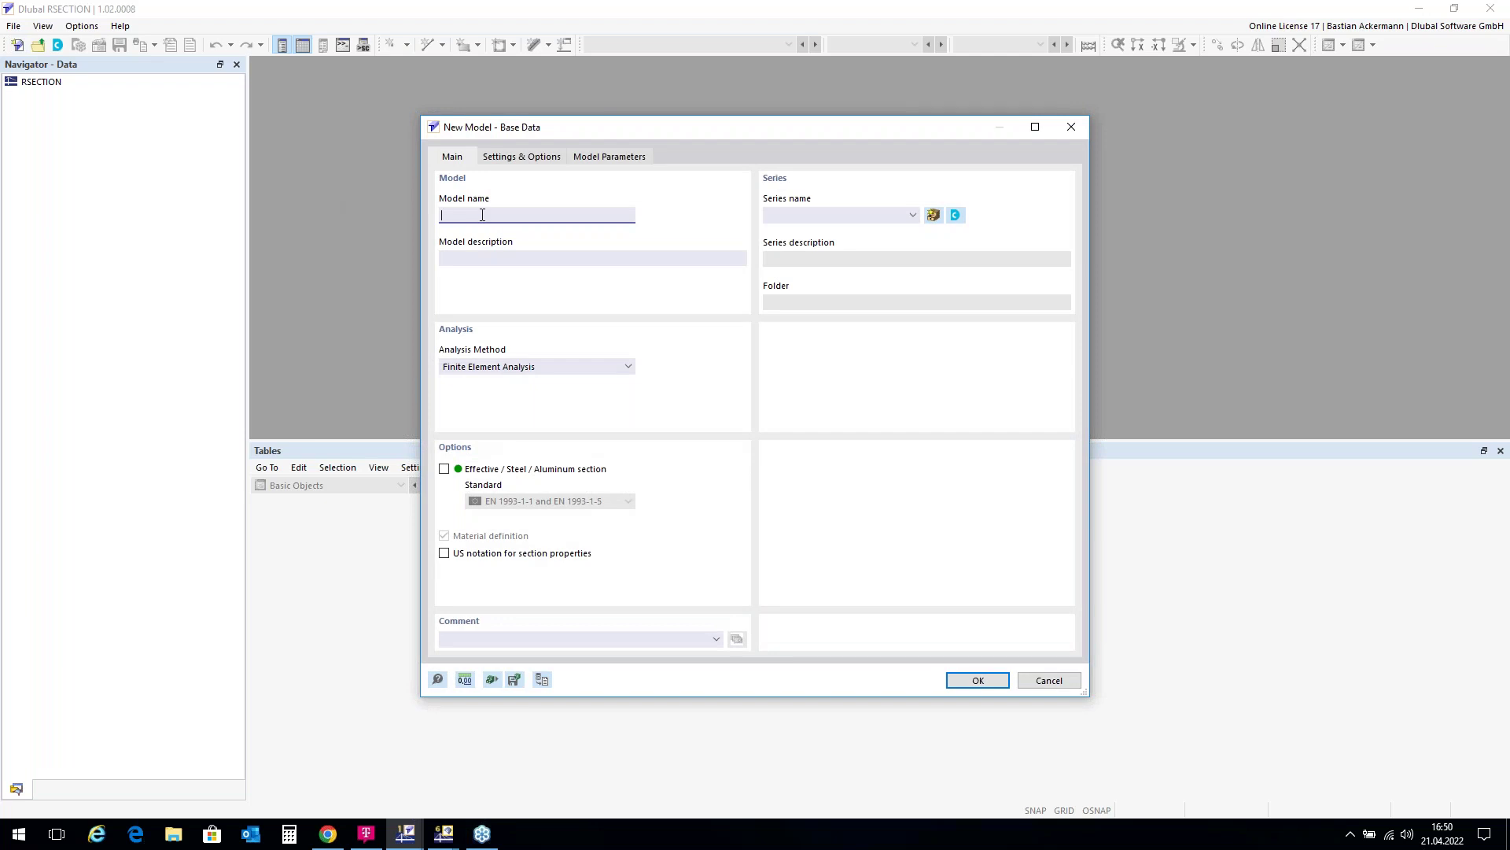
type("Thin-Walled CS")
Set the analysis method to Thin-Walled Analysis, enable the Effective / Steel / Aluminum section option and create the model.
left_click(621, 367)
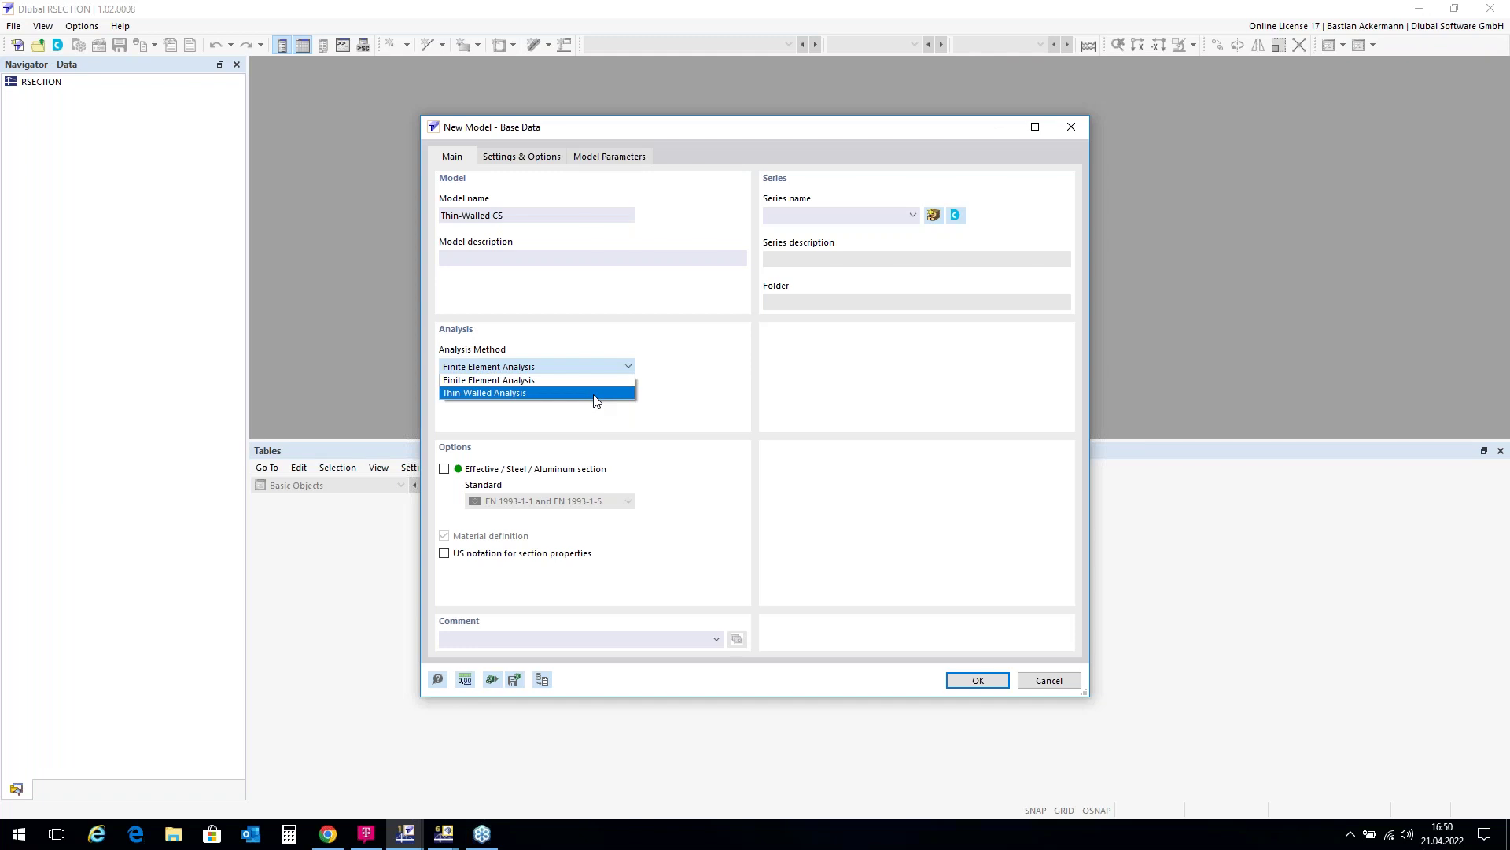
left_click(594, 393)
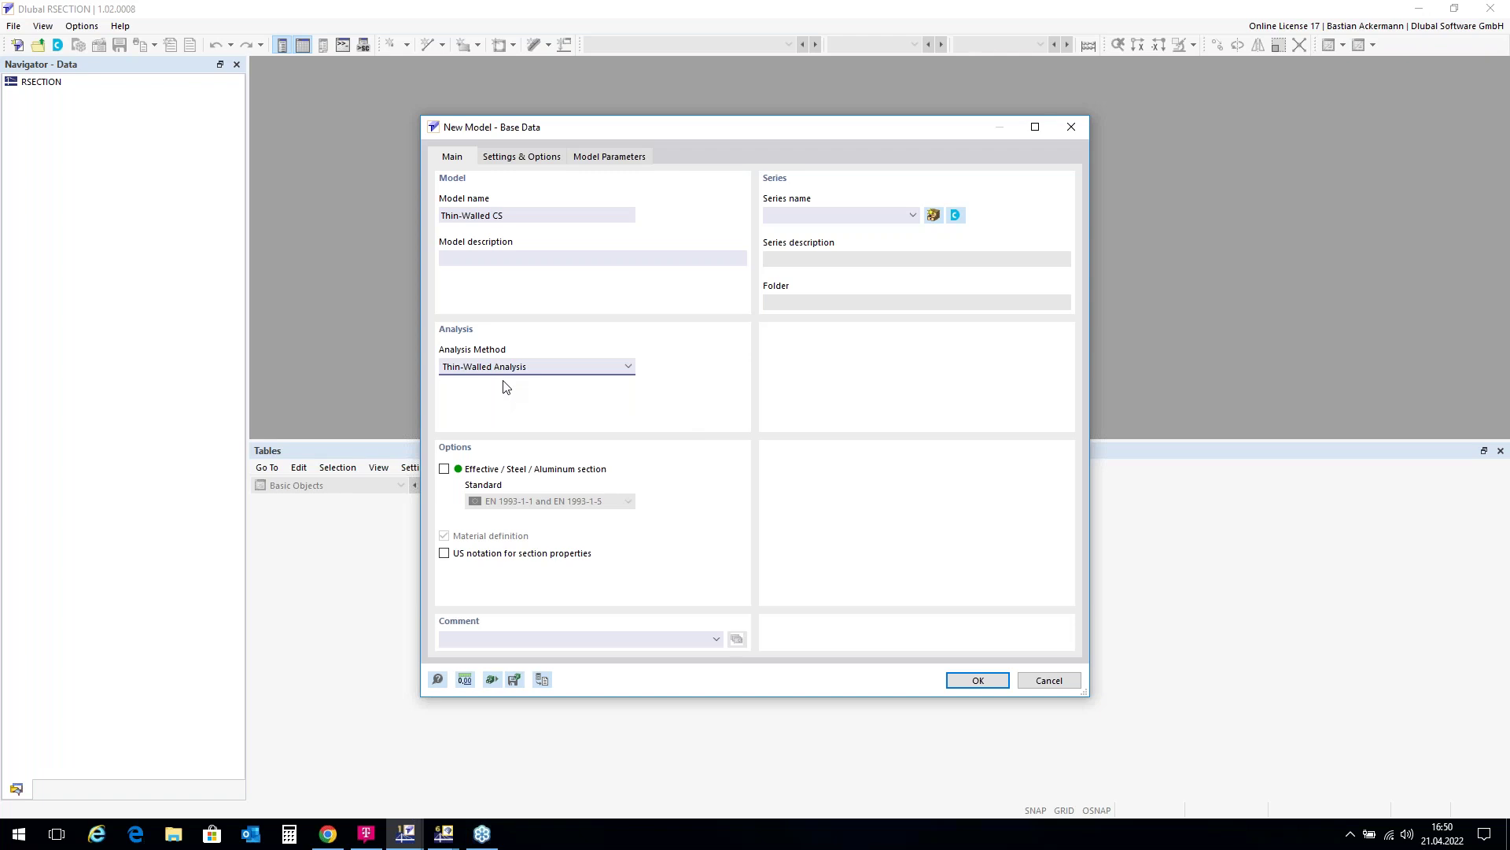
left_click(445, 470)
left_click(976, 681)
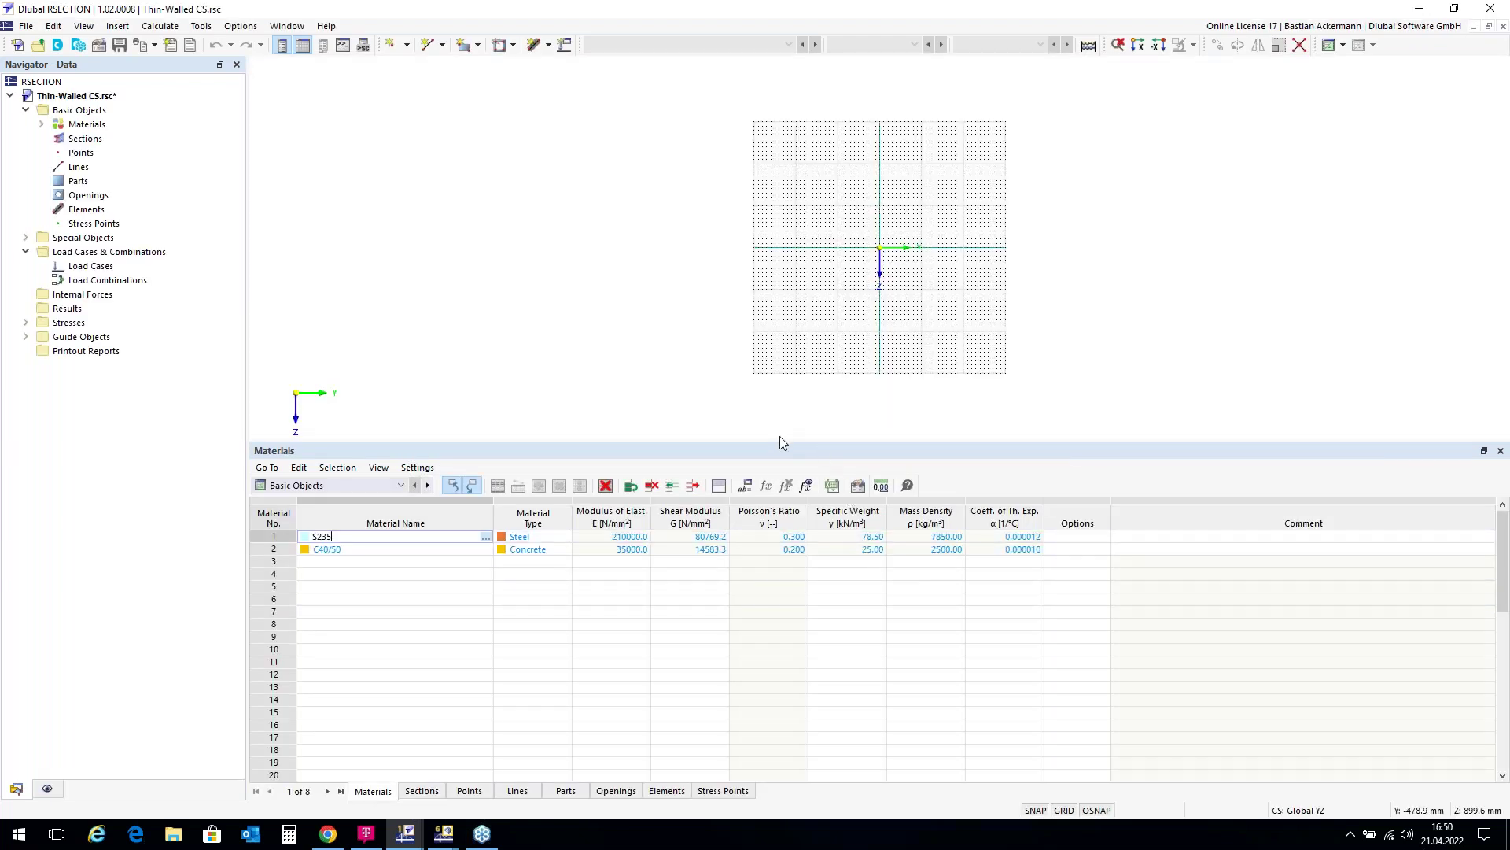
Enlarge the graphics area and delete the C40/50 concrete material from the model's materials.
left_click_drag(790, 443, 801, 588)
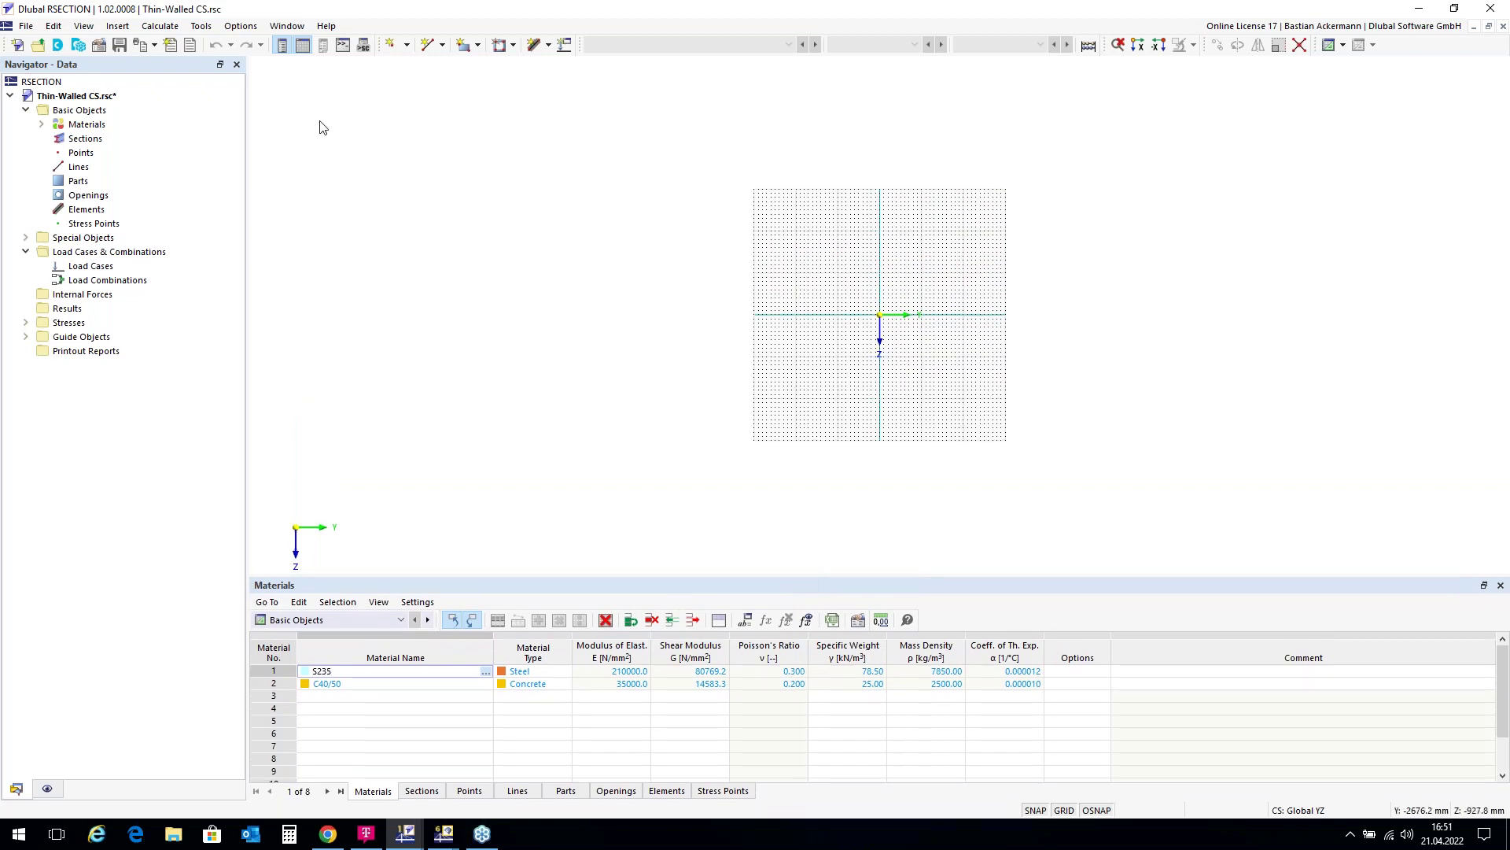
double_click(78, 127)
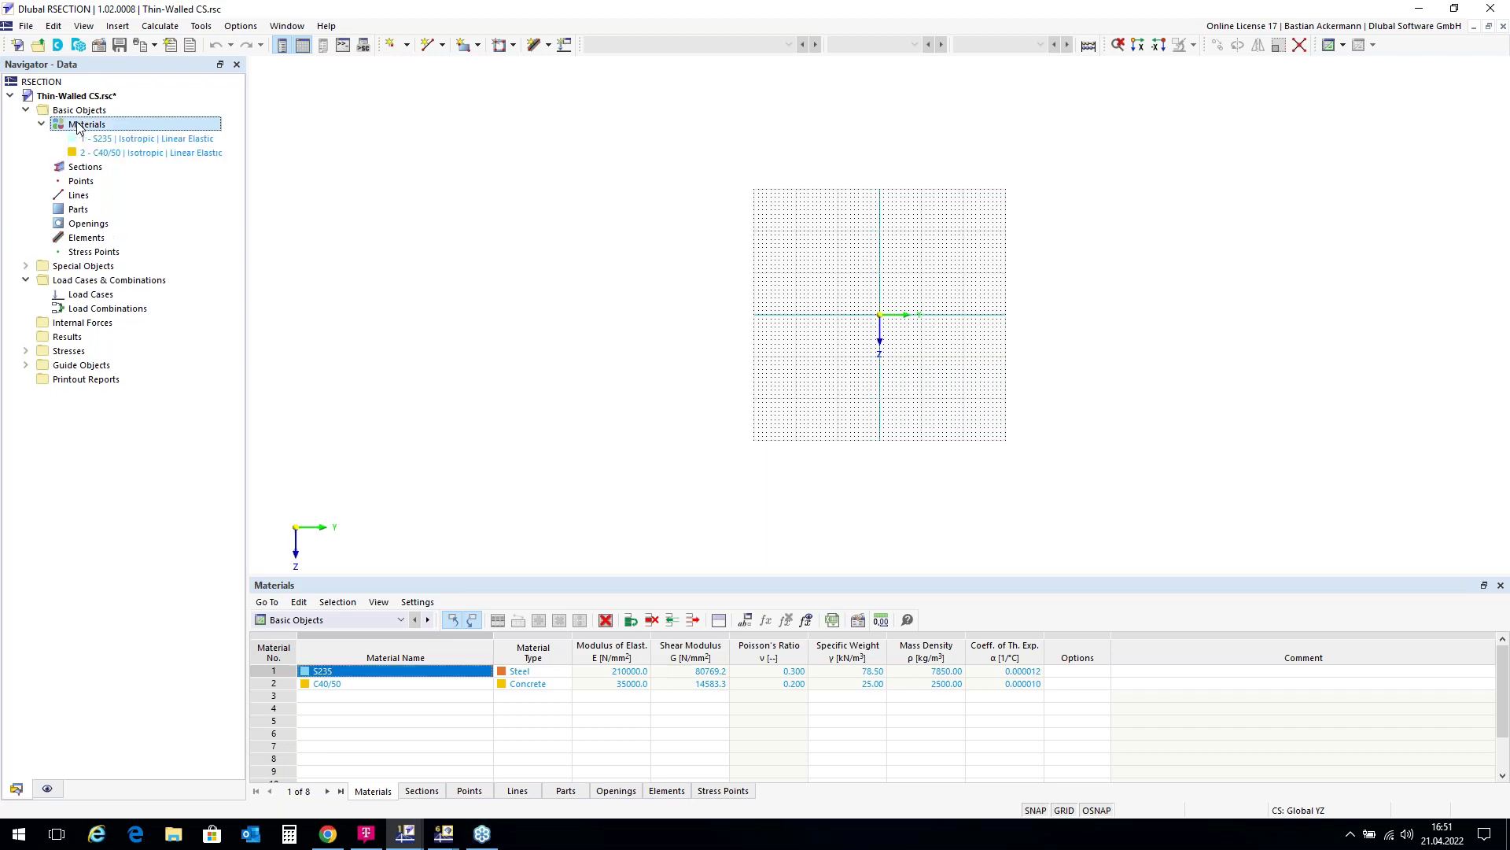
left_click(129, 154)
right_click(130, 157)
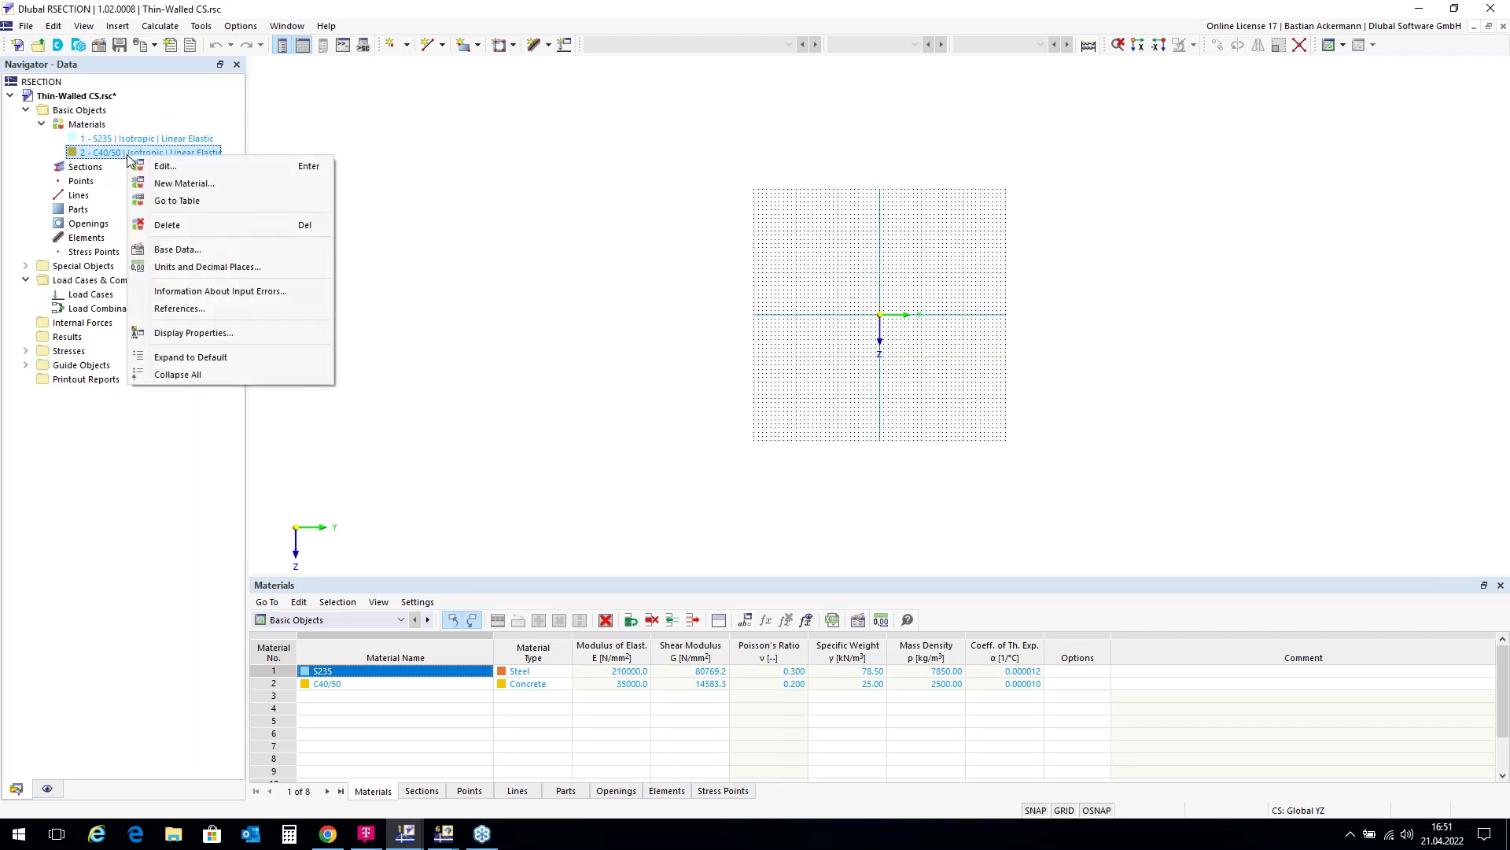
left_click(179, 229)
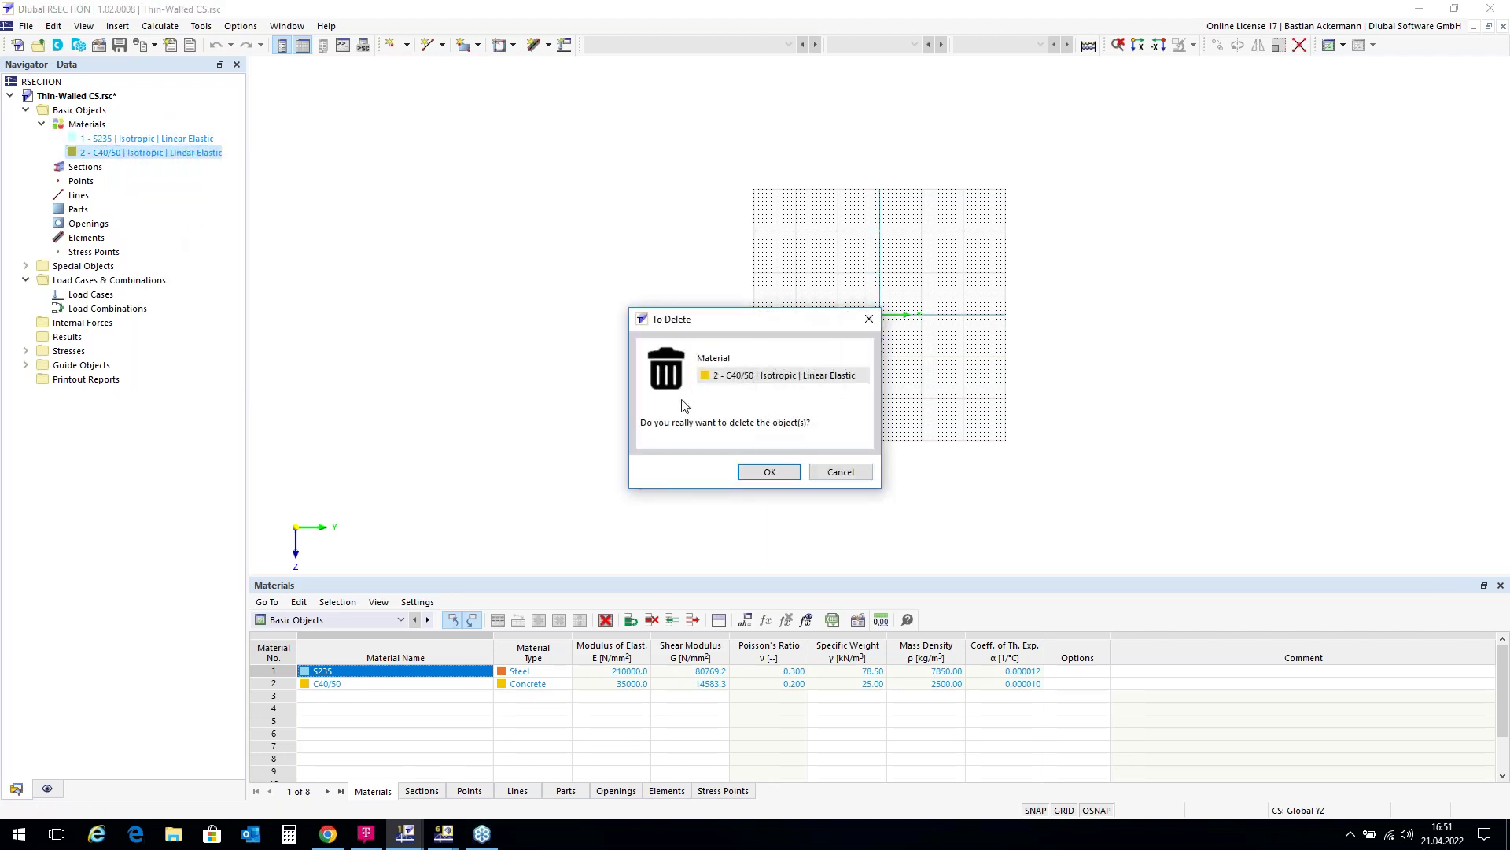
left_click(768, 470)
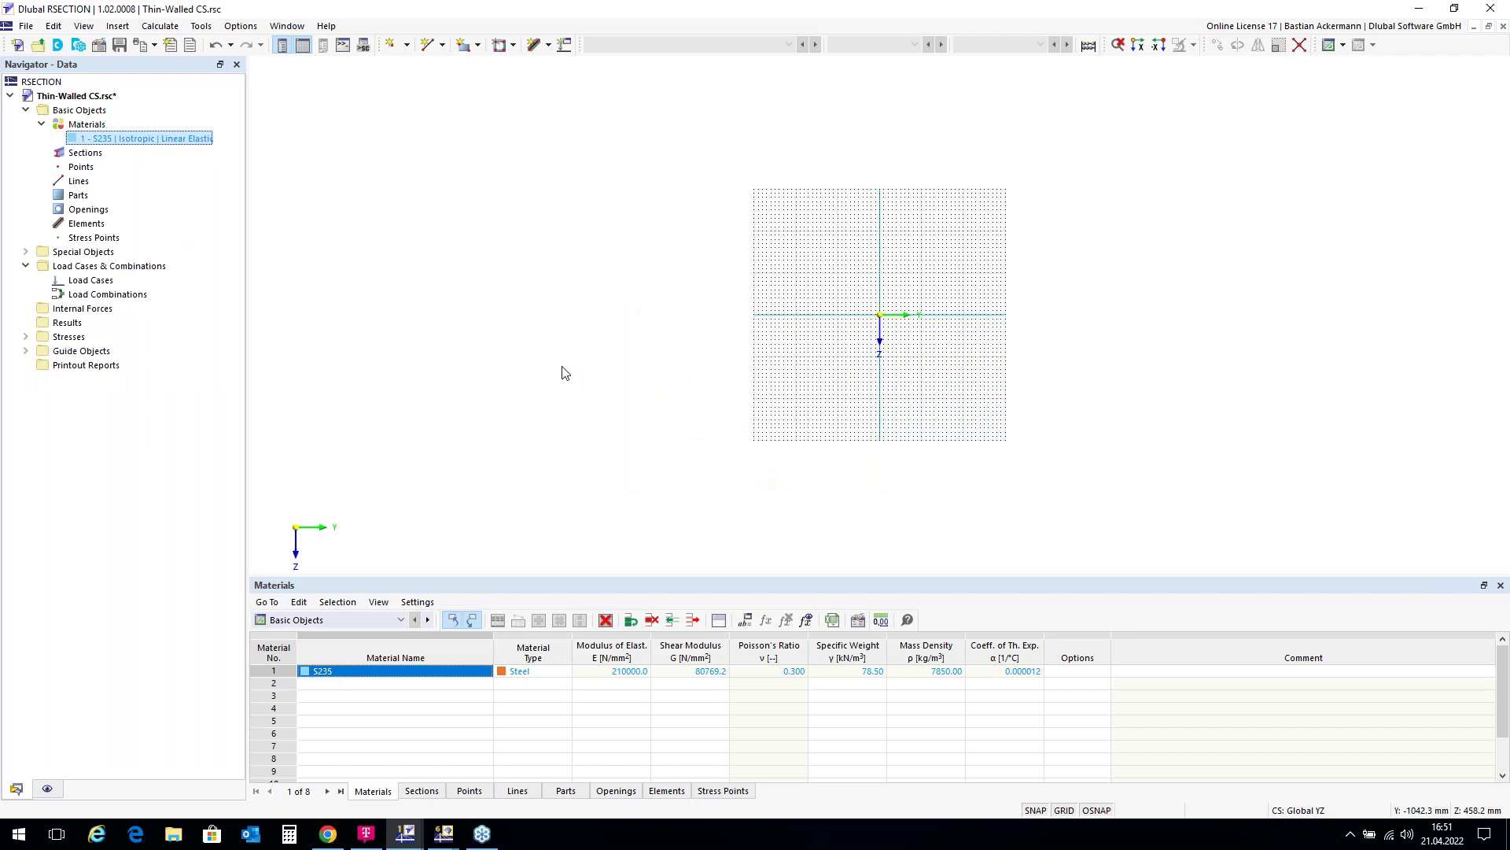
Review the properties of the S235 steel material and the available library materials, leaving the material as it is.
double_click(113, 141)
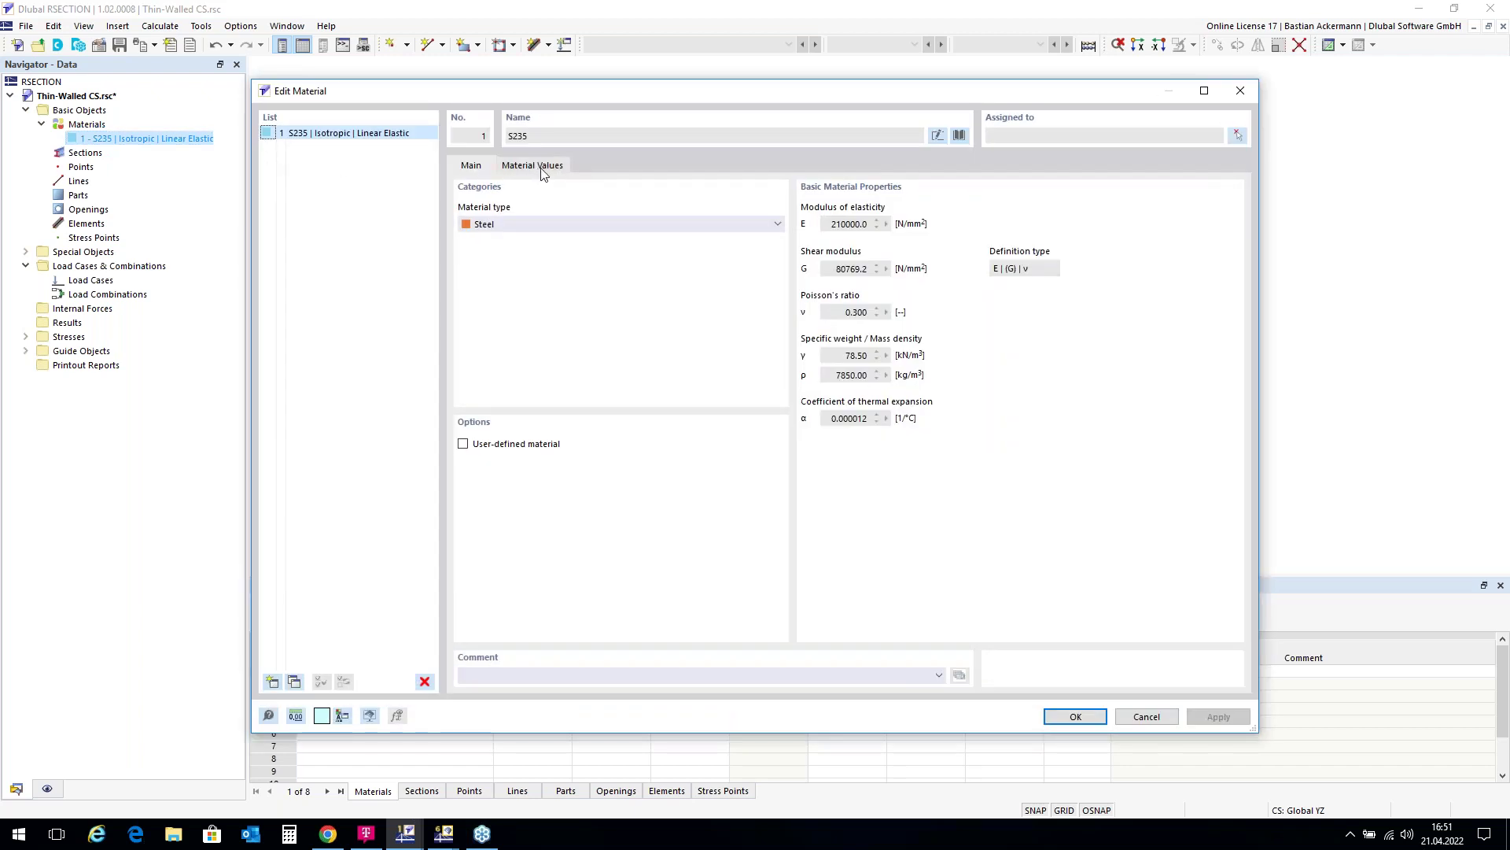
left_click(959, 136)
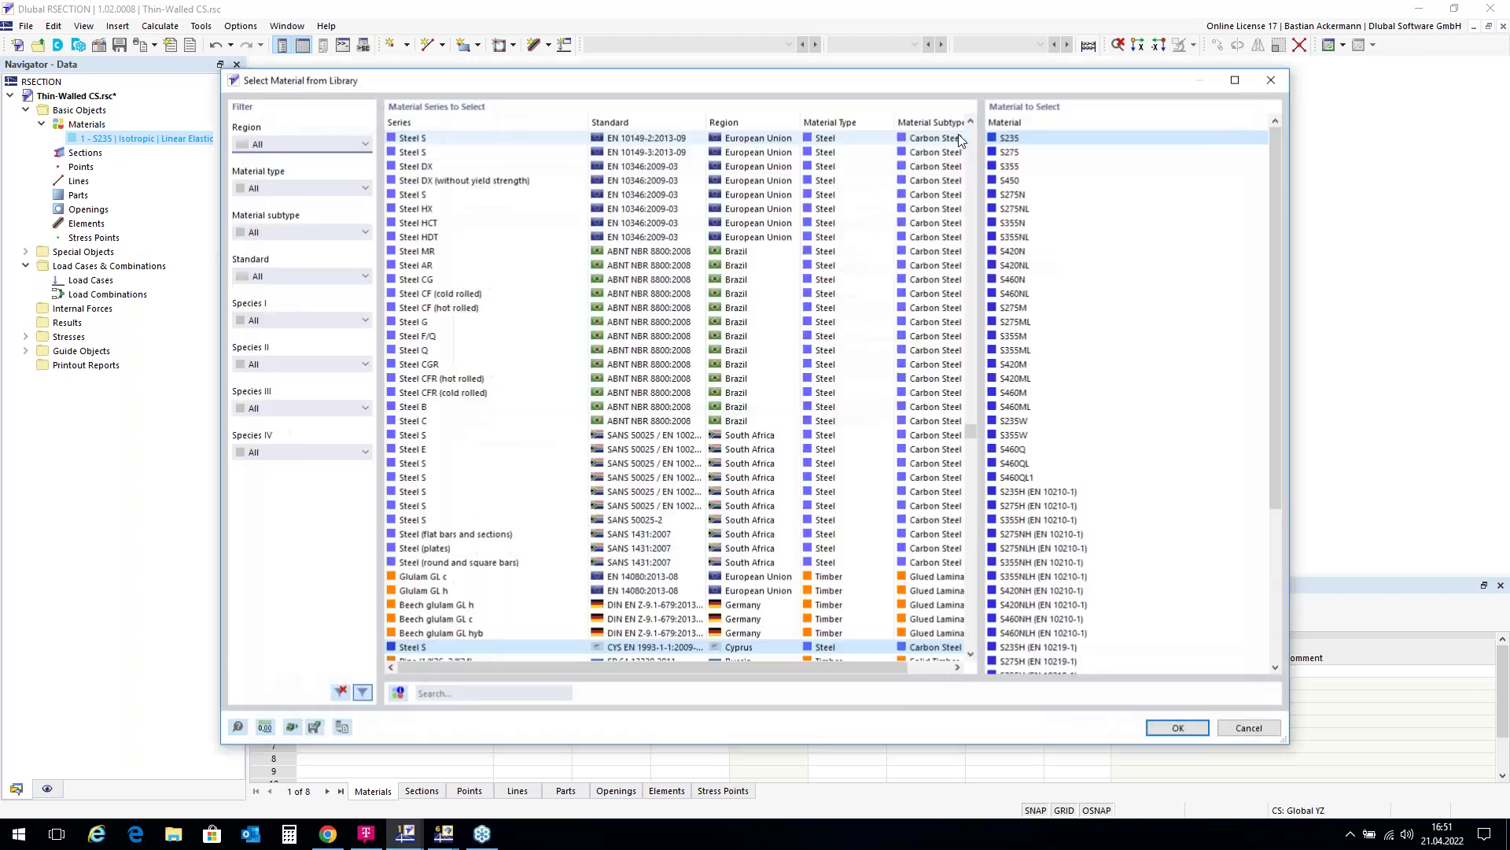
left_click(1280, 92)
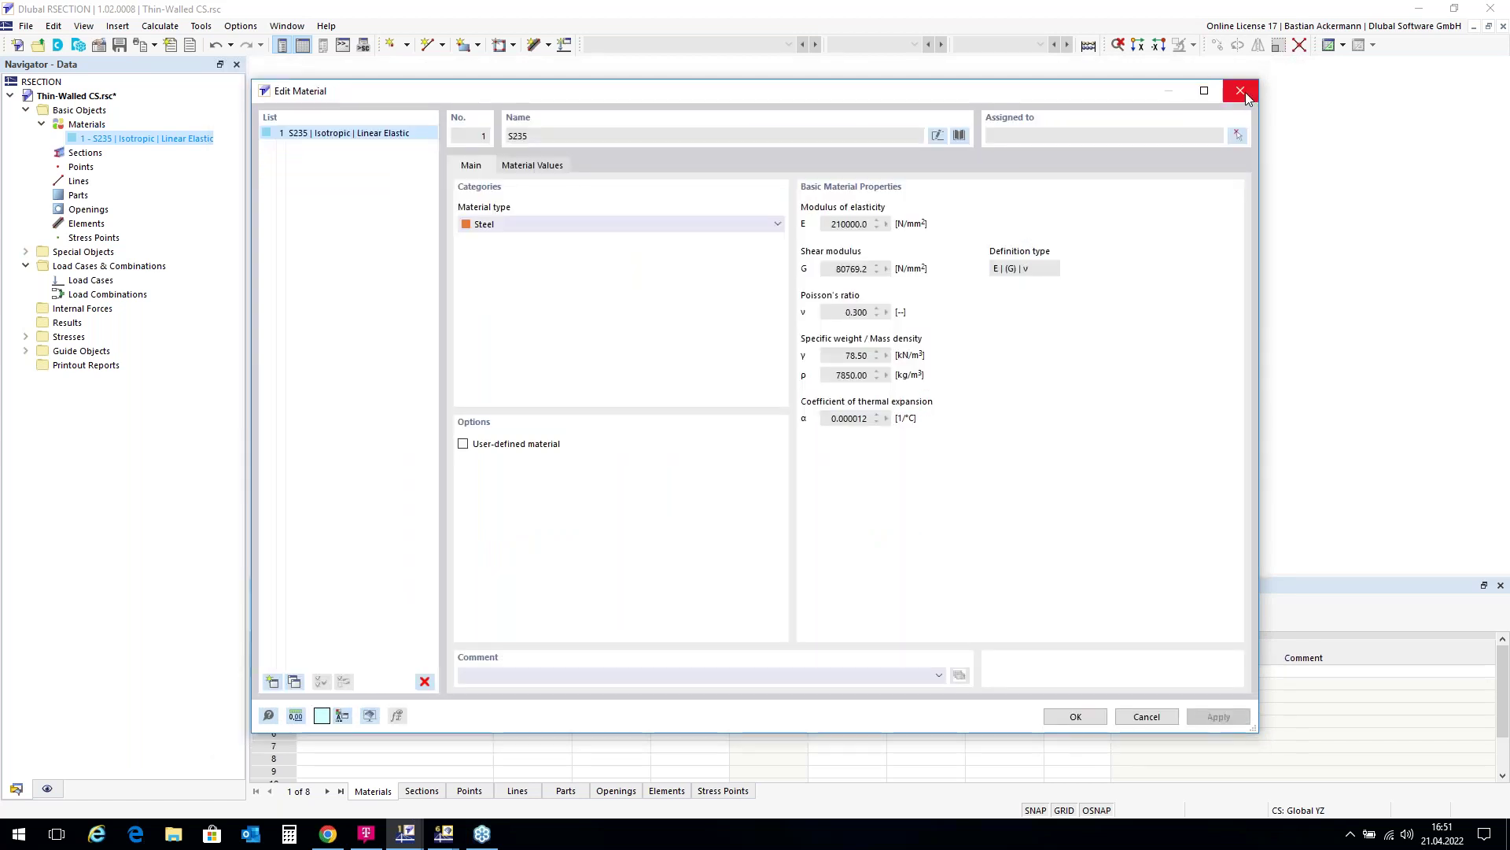
left_click(1242, 94)
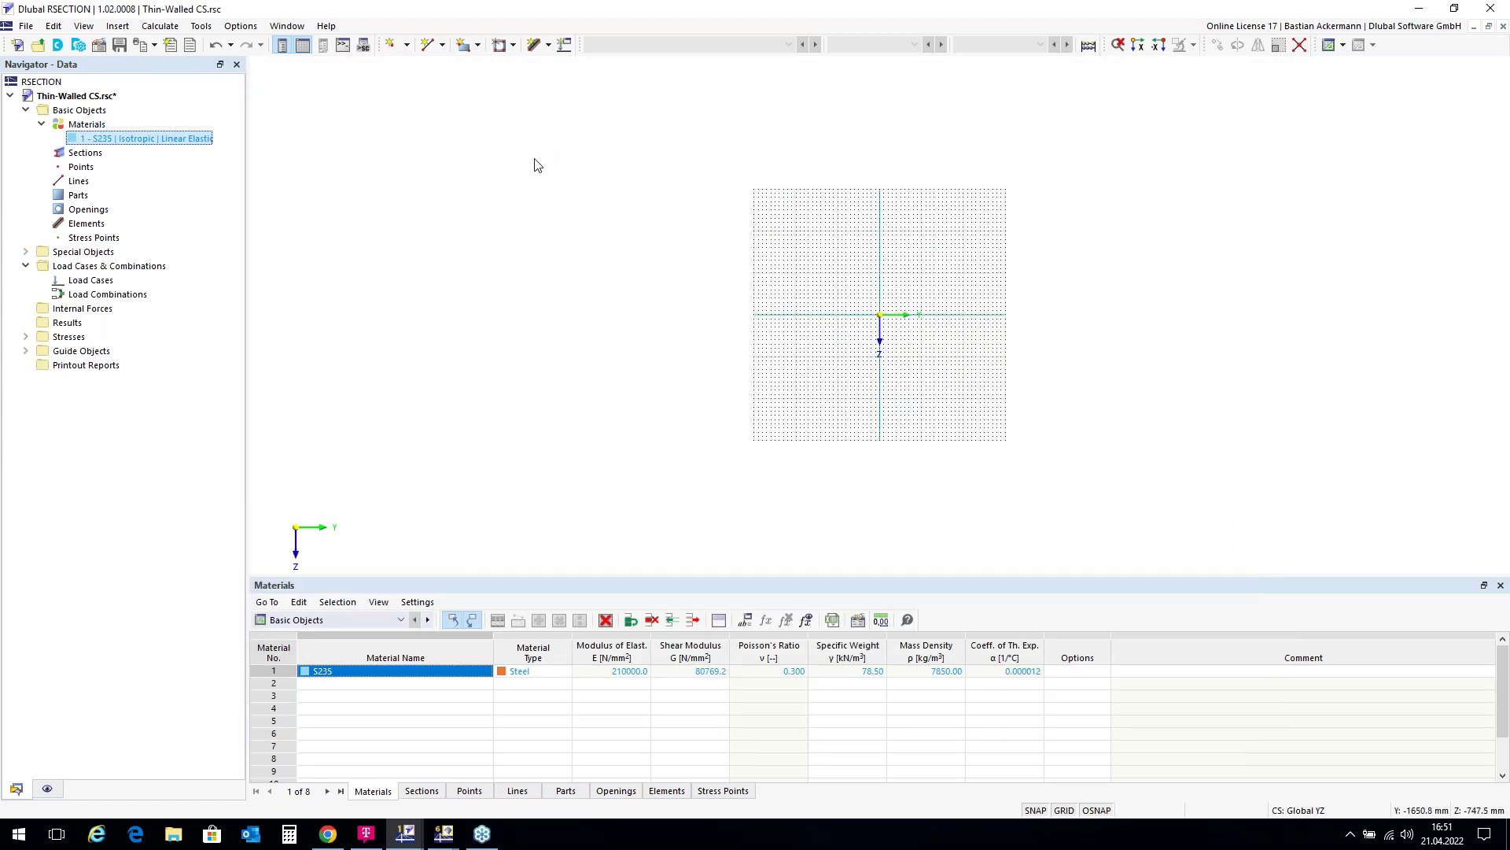
Start a new section and choose the standardized steel angle category from the section library.
left_click(96, 154)
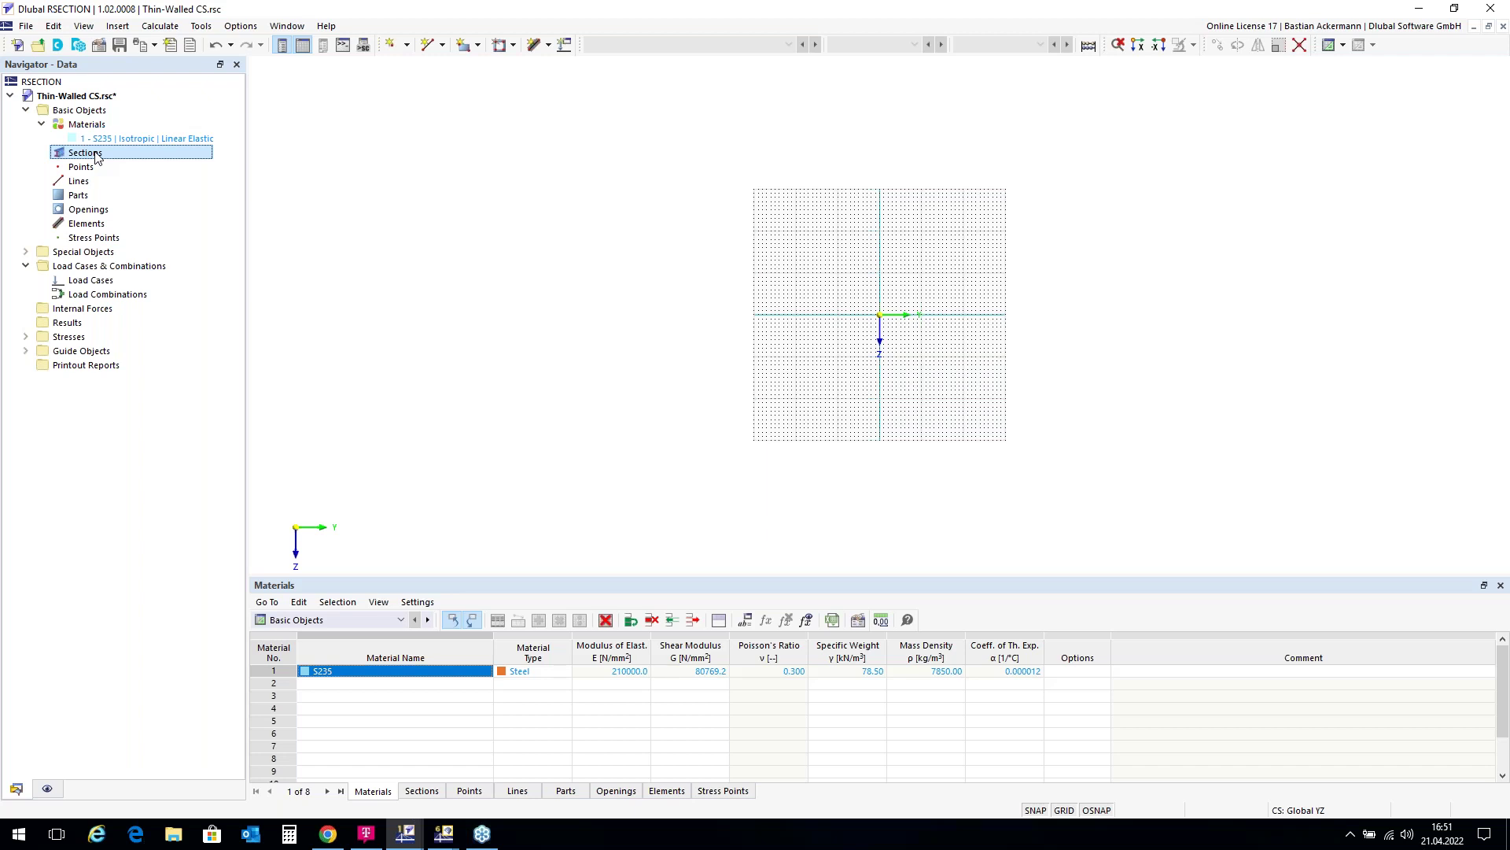
right_click(95, 157)
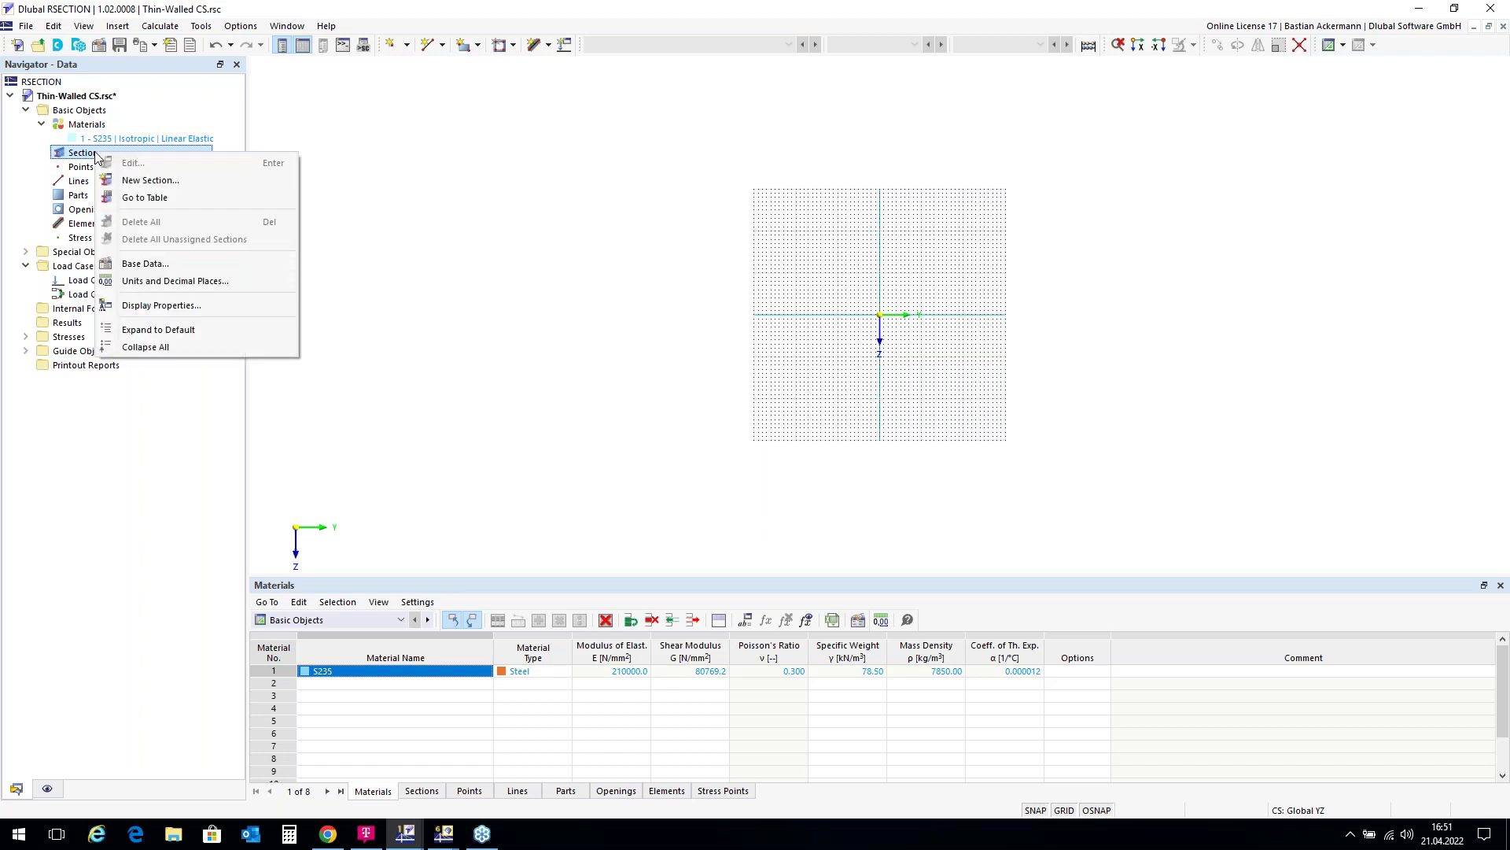
left_click(141, 182)
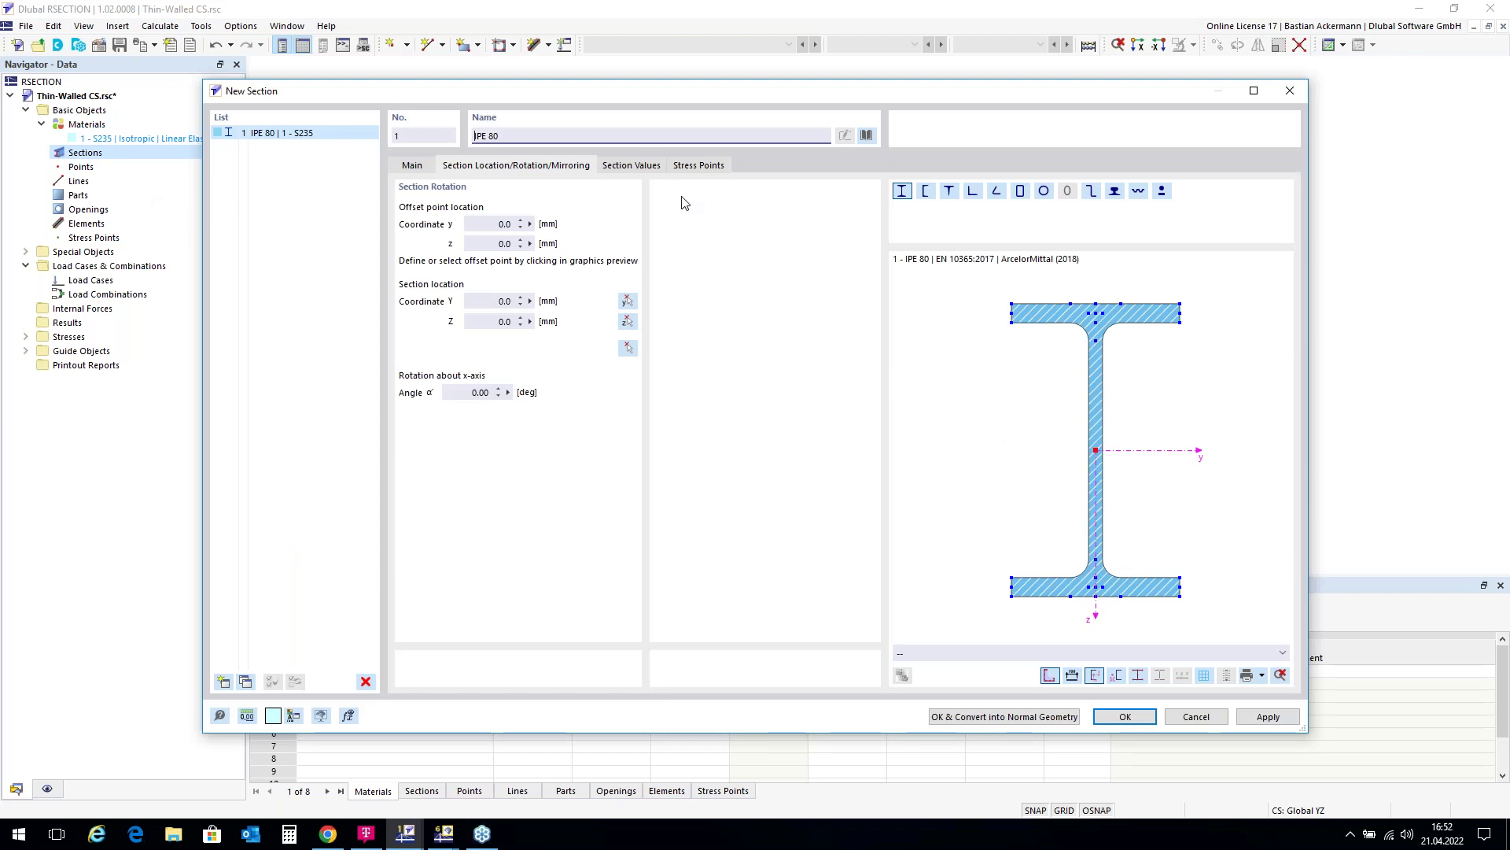
left_click(867, 137)
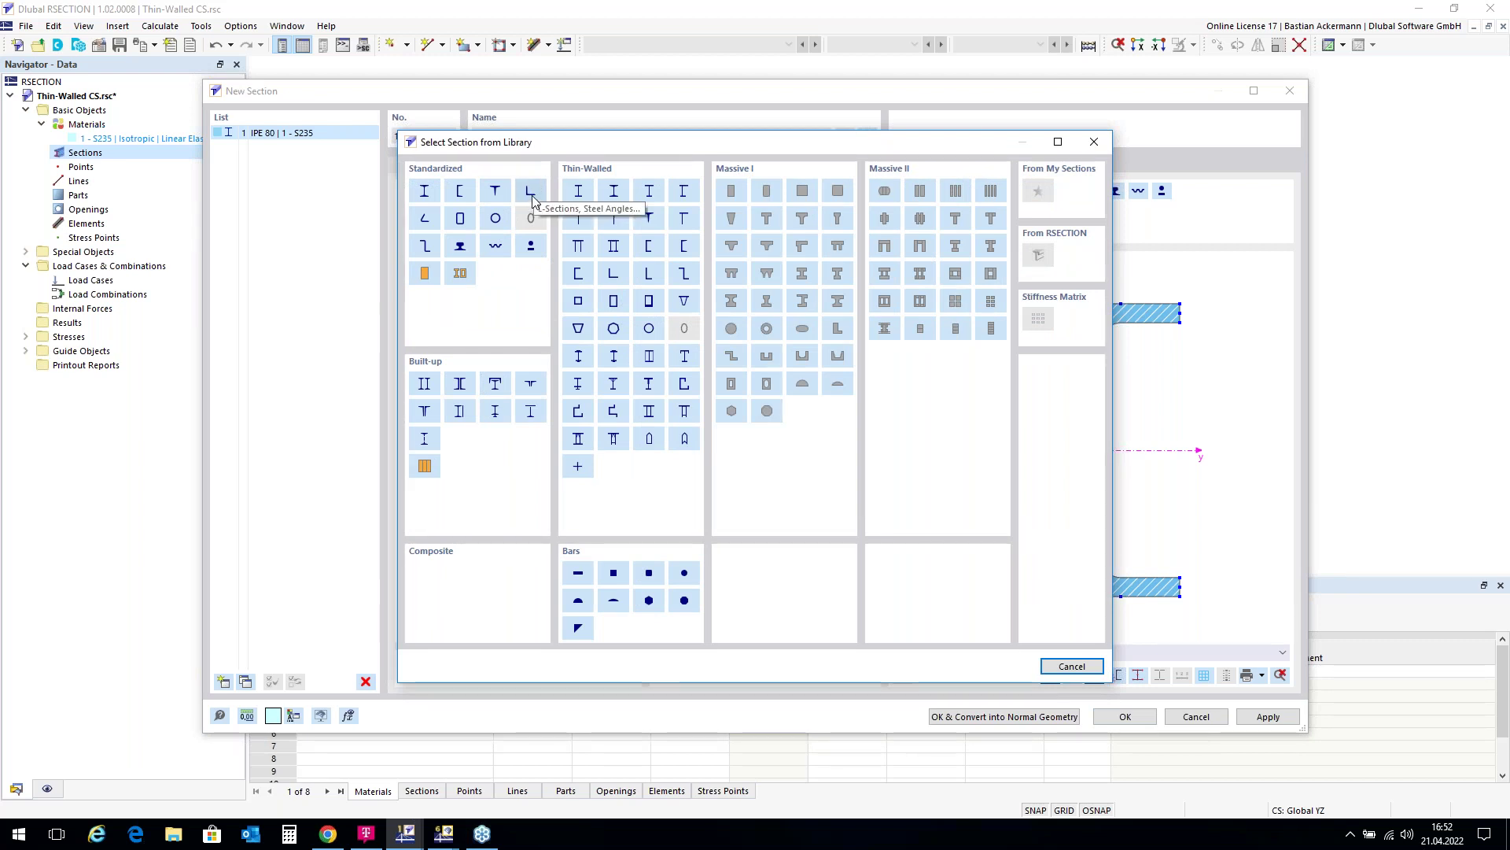
left_click(531, 193)
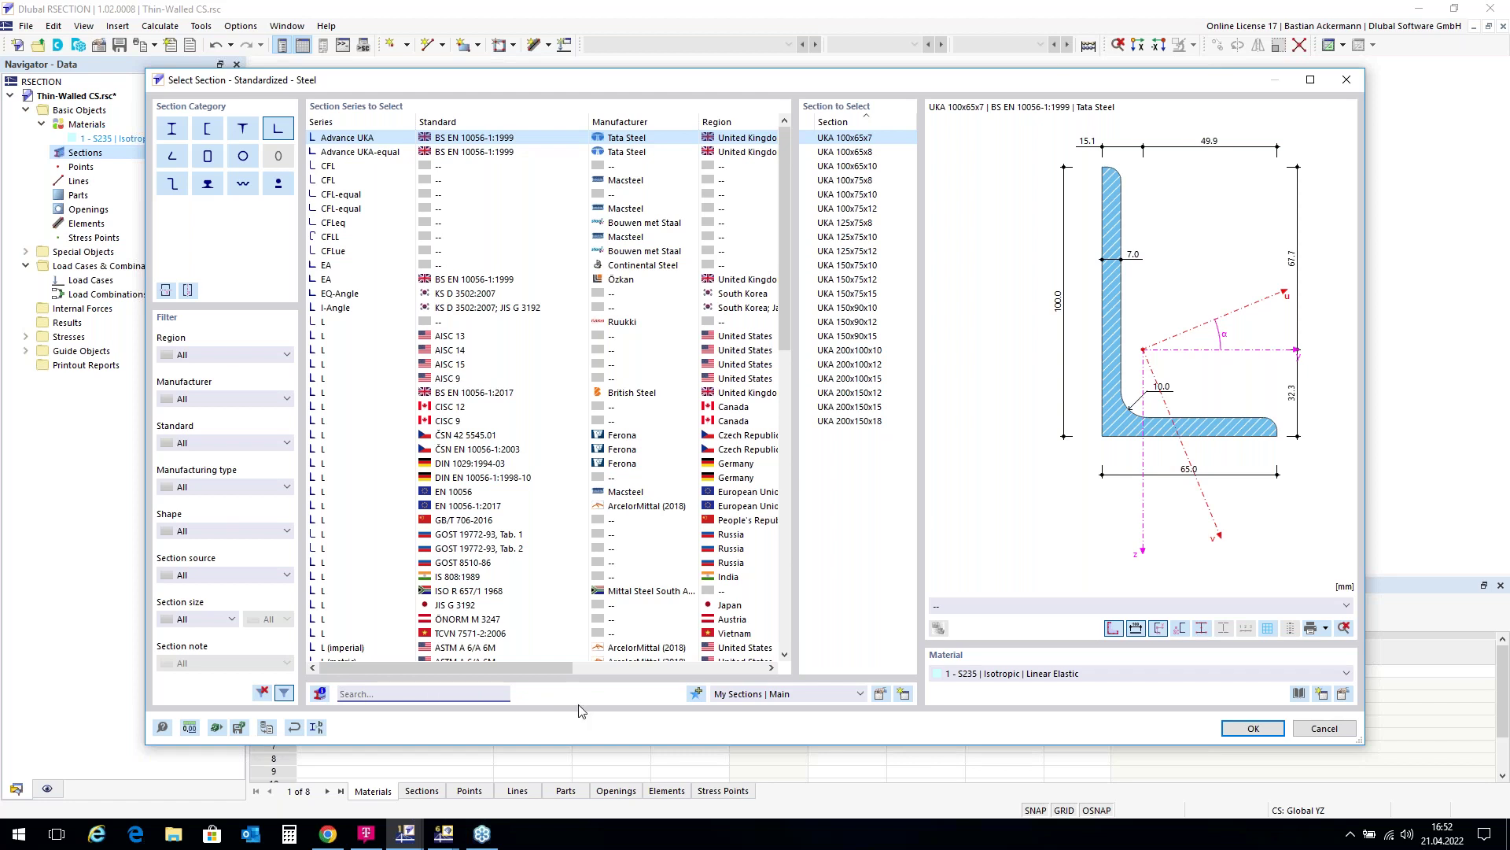
Find L 200x150x12 and adopt its DIN EN 10056-1:1998-10 version with material S235.
type("L")
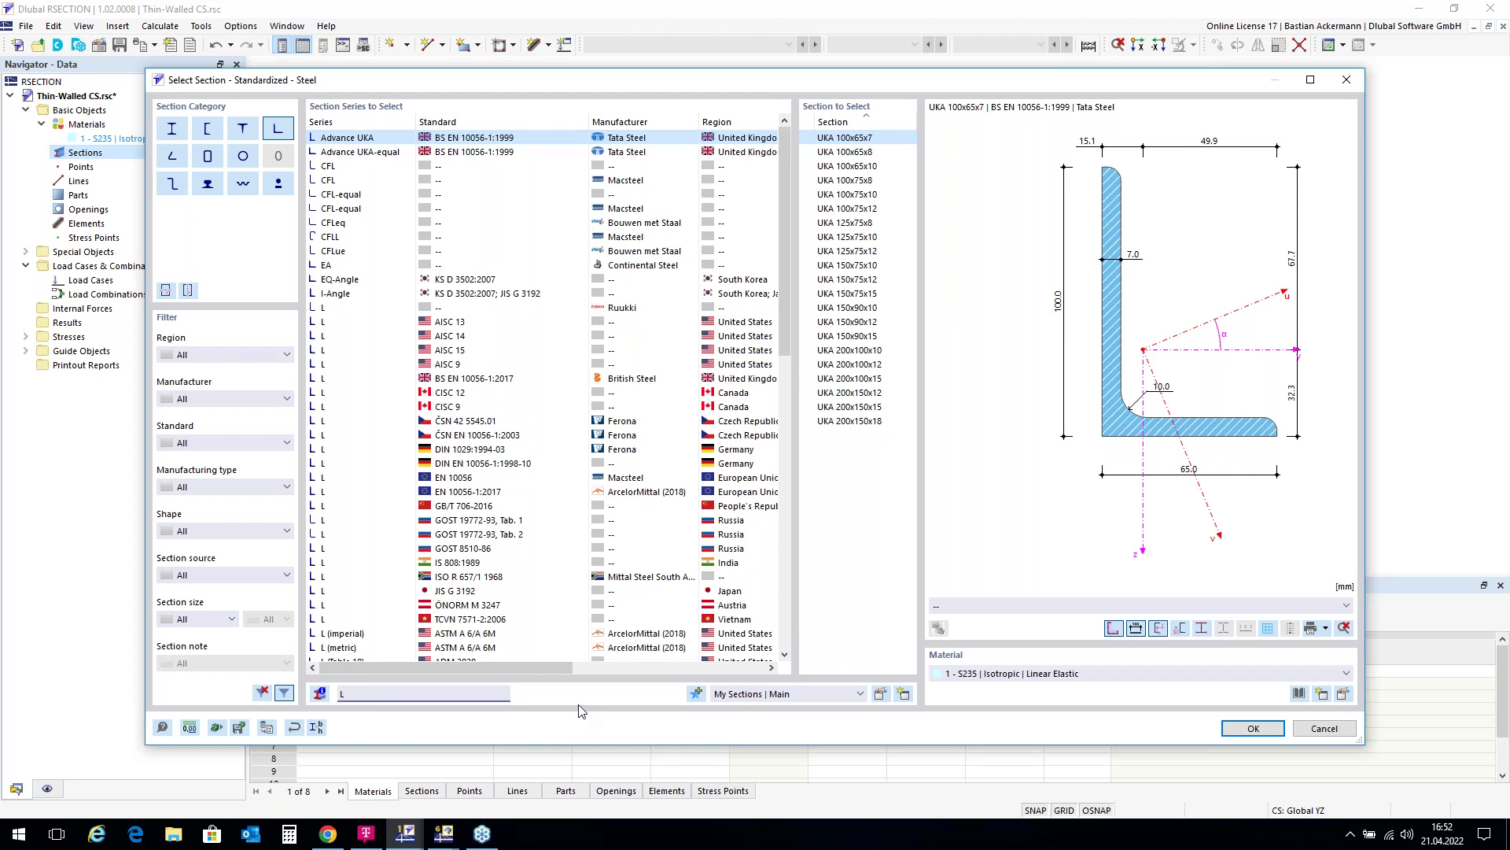
type("2")
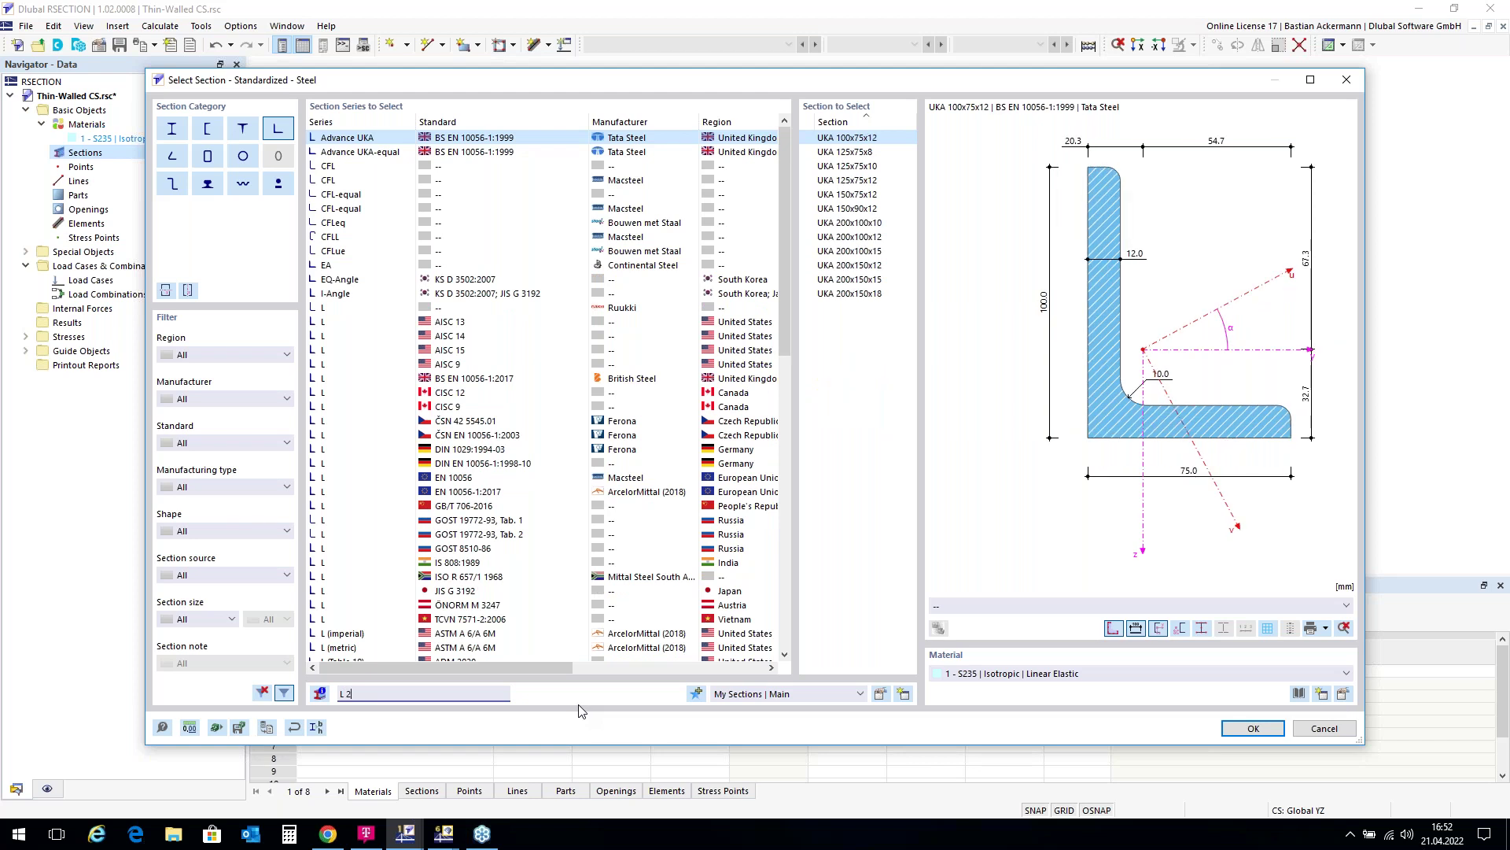
type("00")
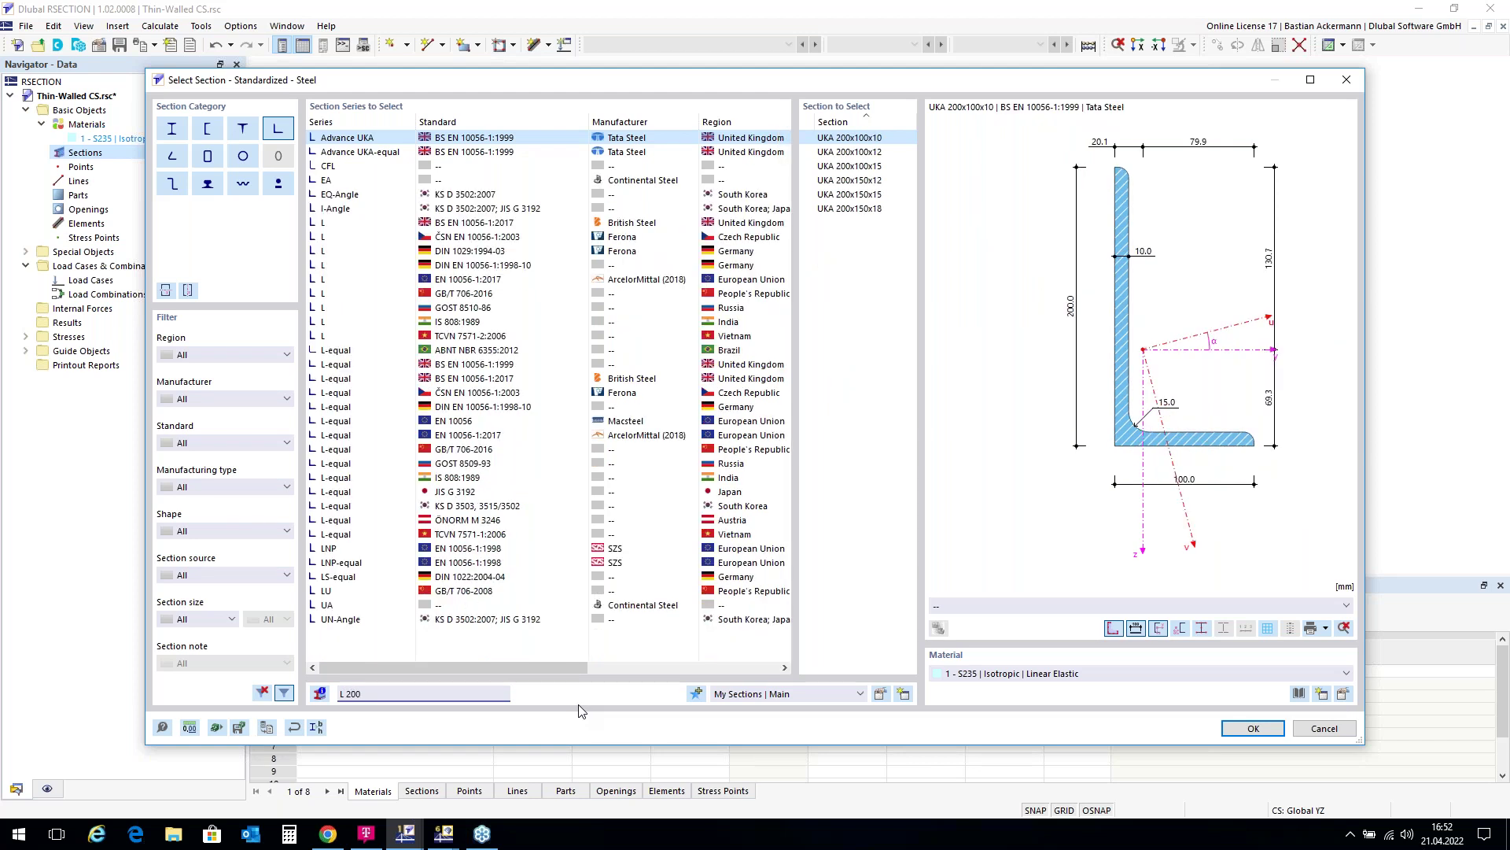
type("x150")
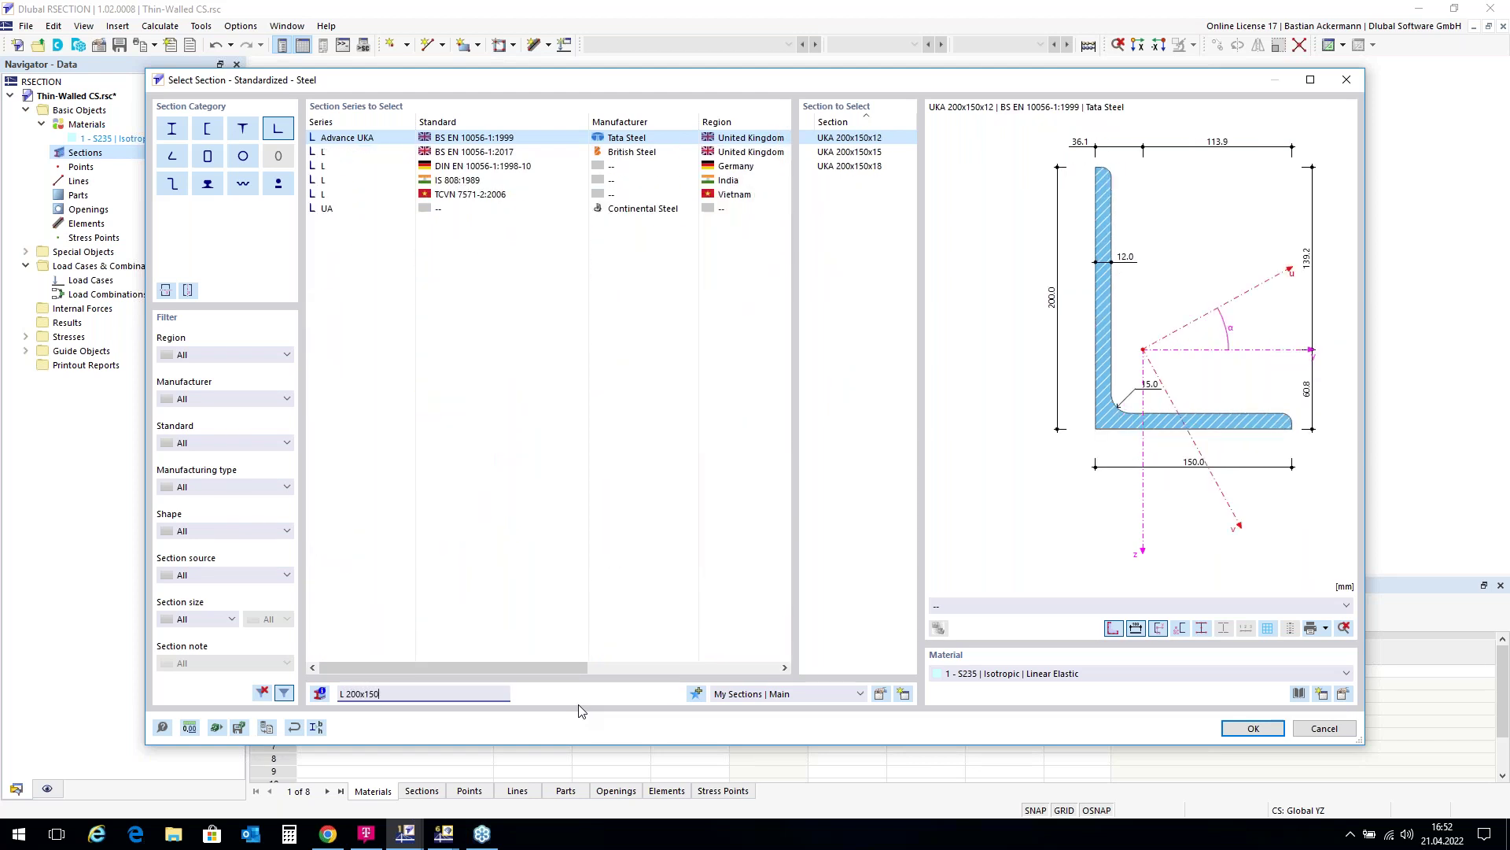
type("x12")
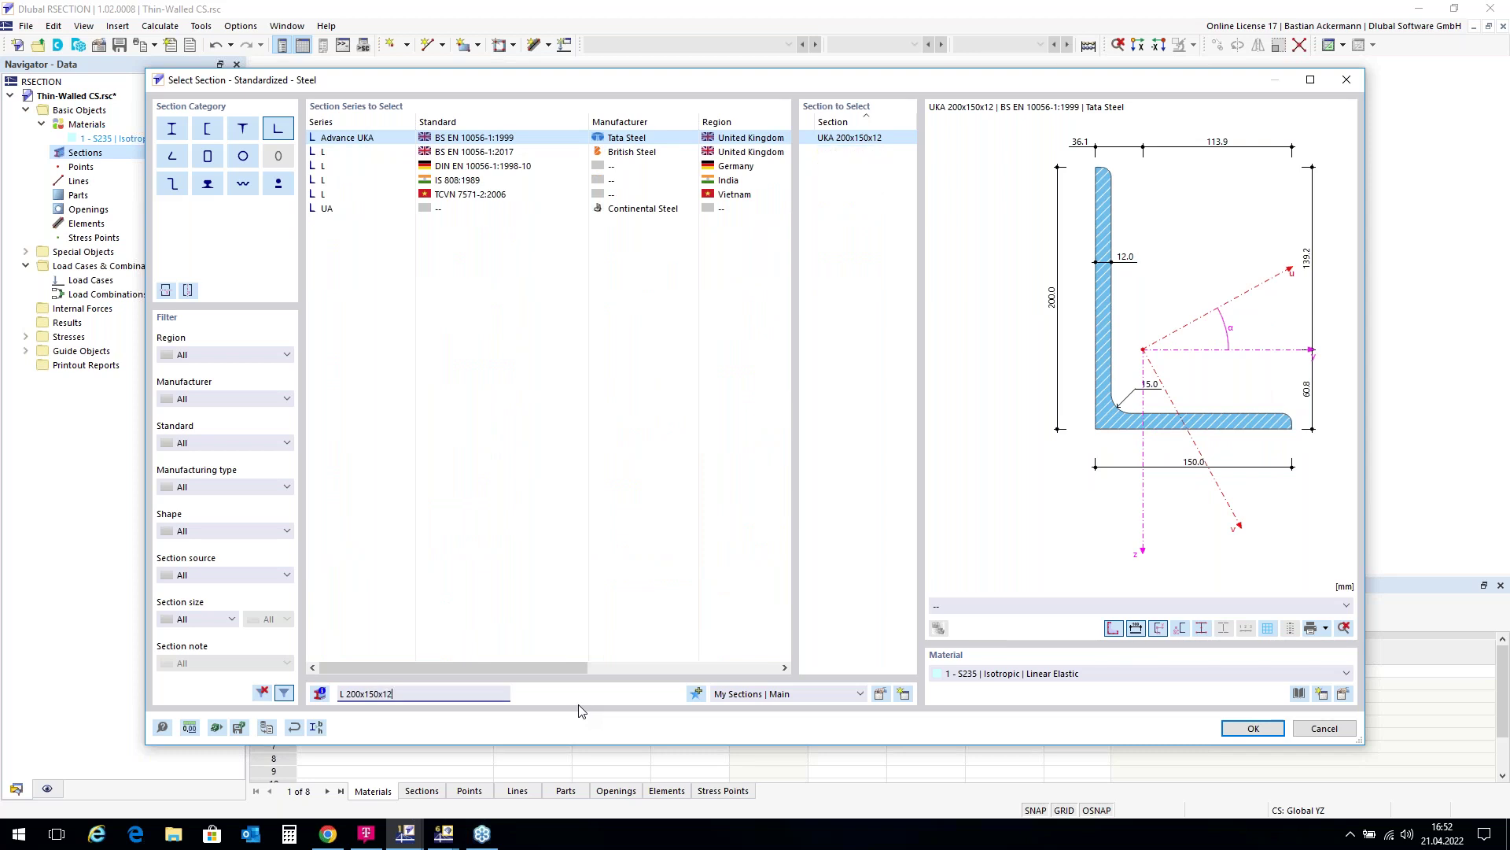
left_click(487, 169)
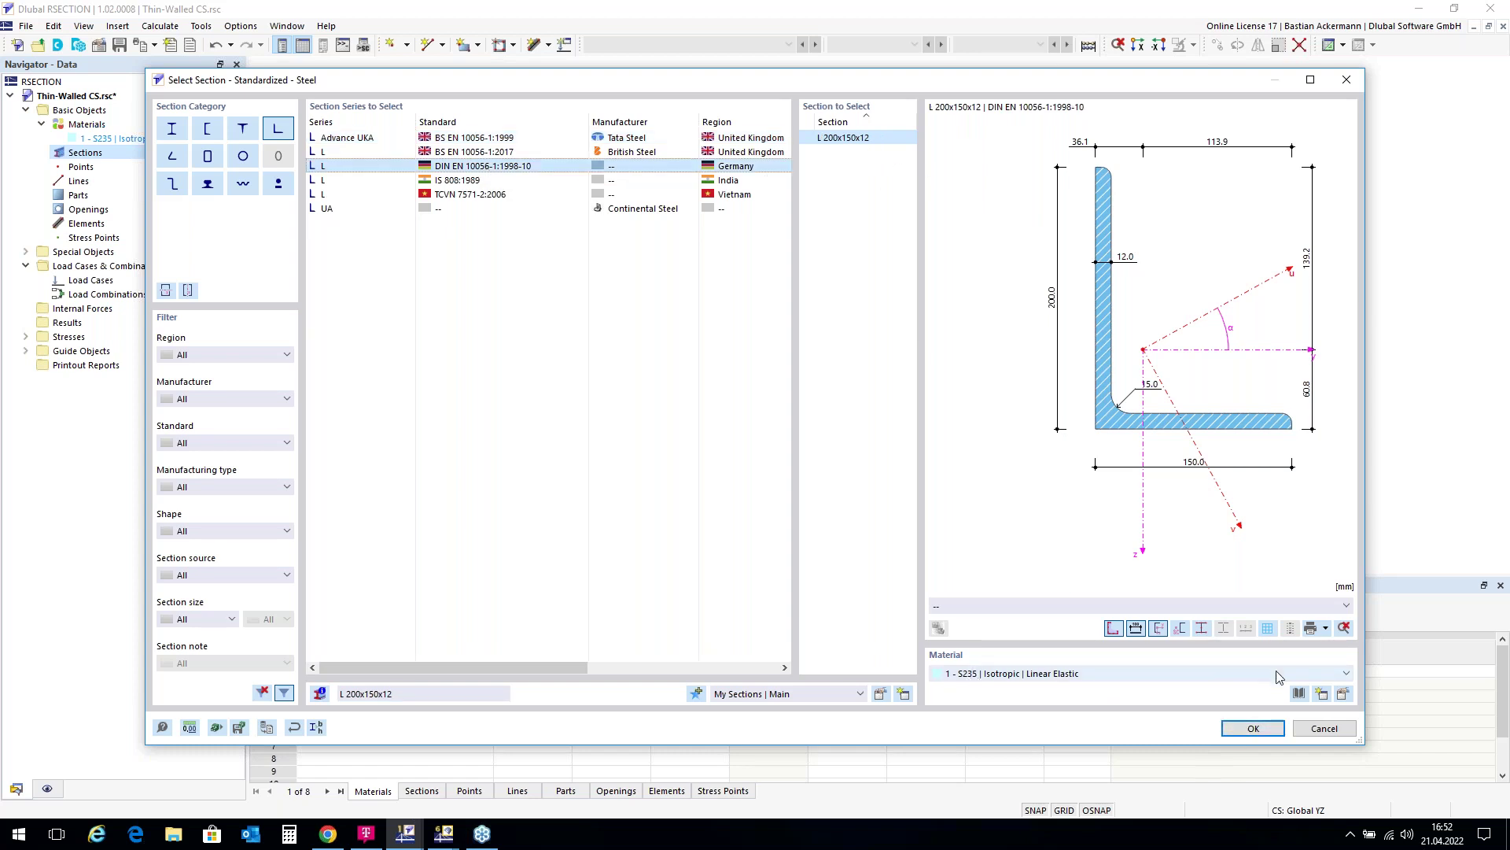
left_click(1345, 675)
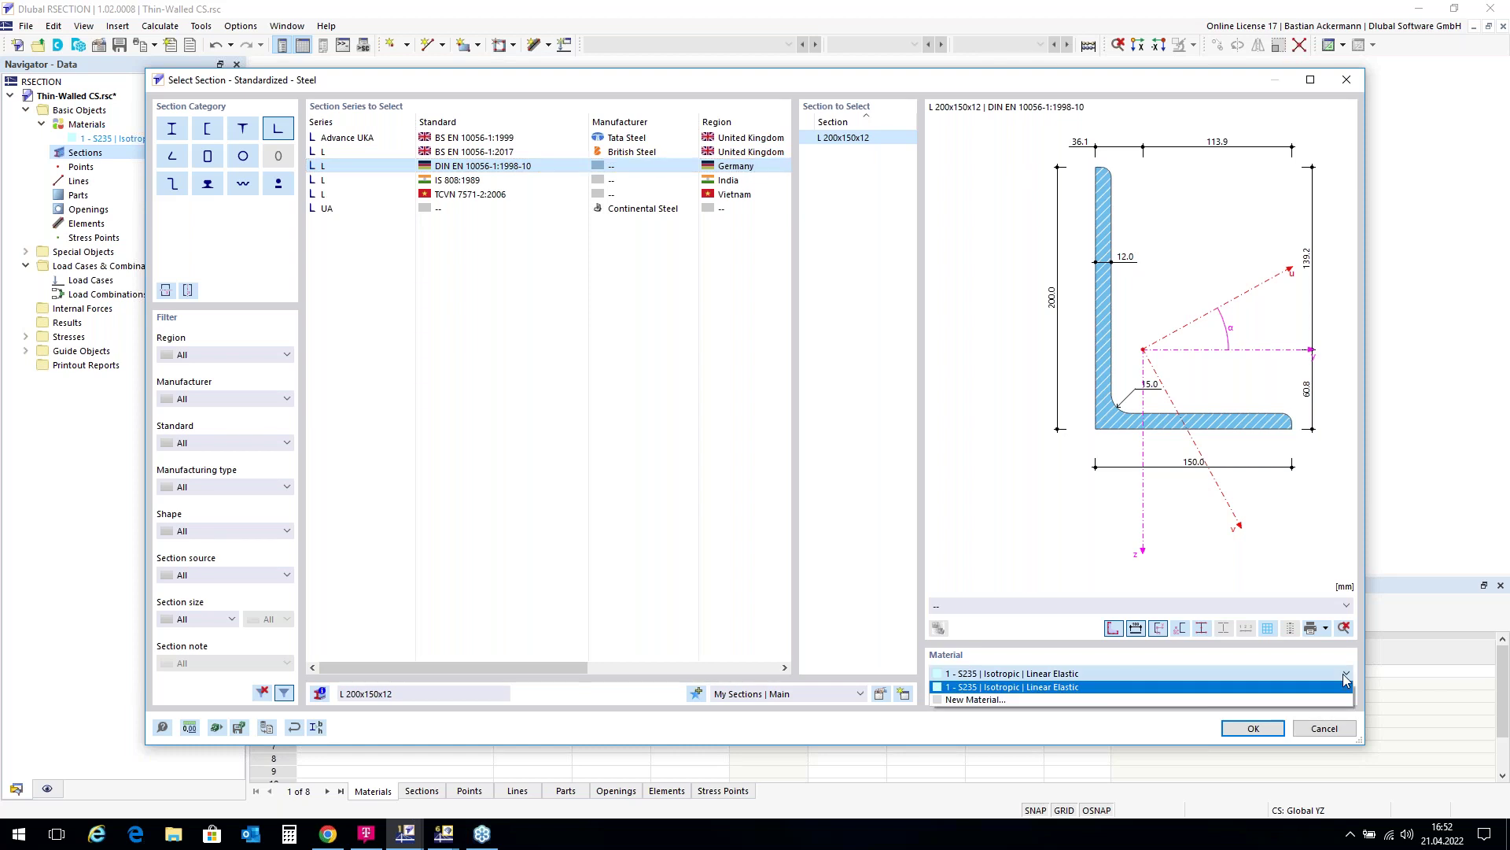
left_click(1345, 676)
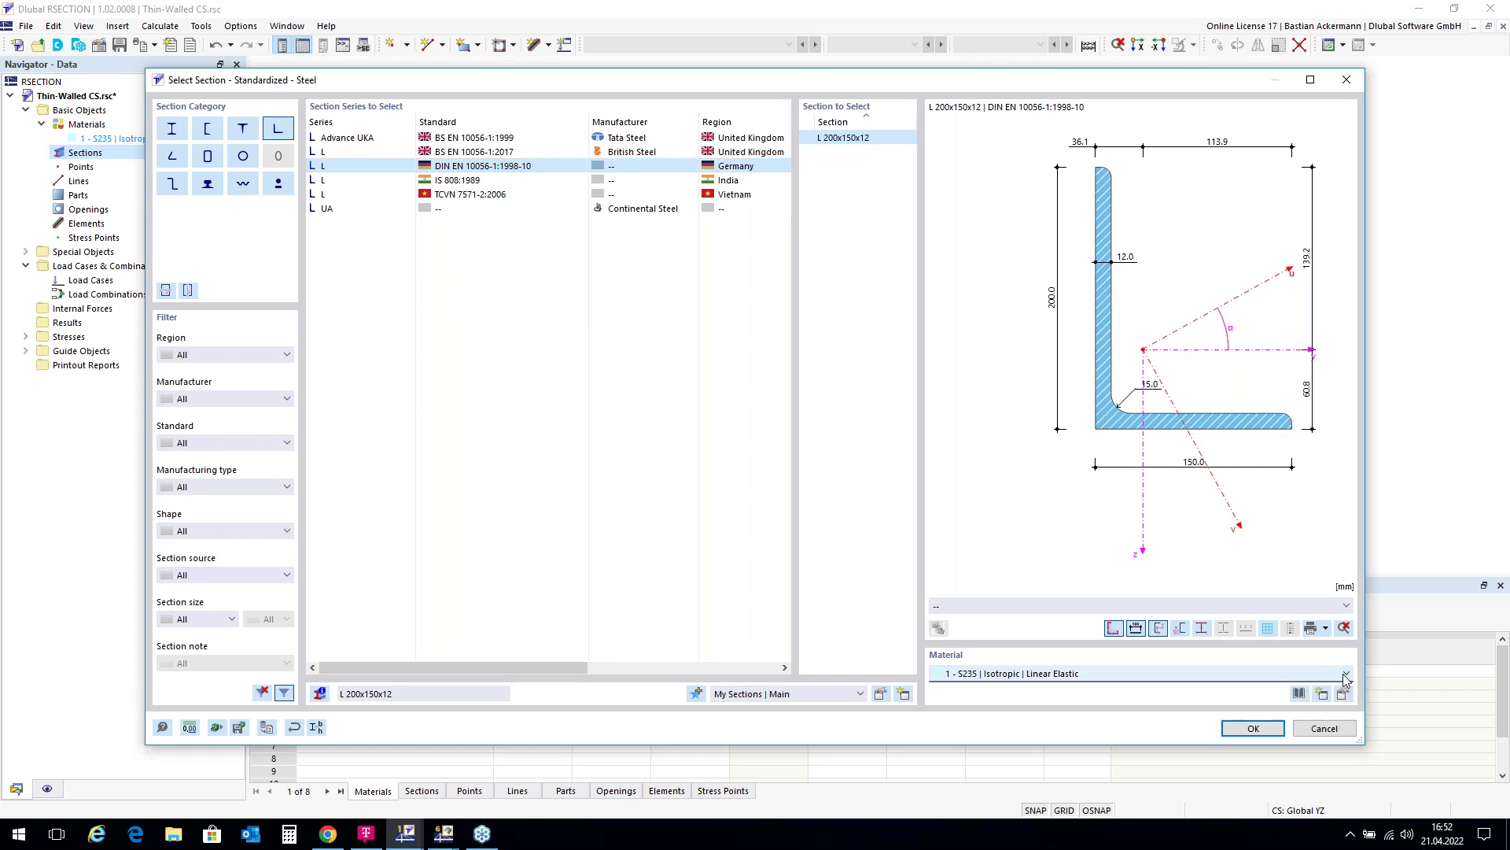
left_click(1253, 728)
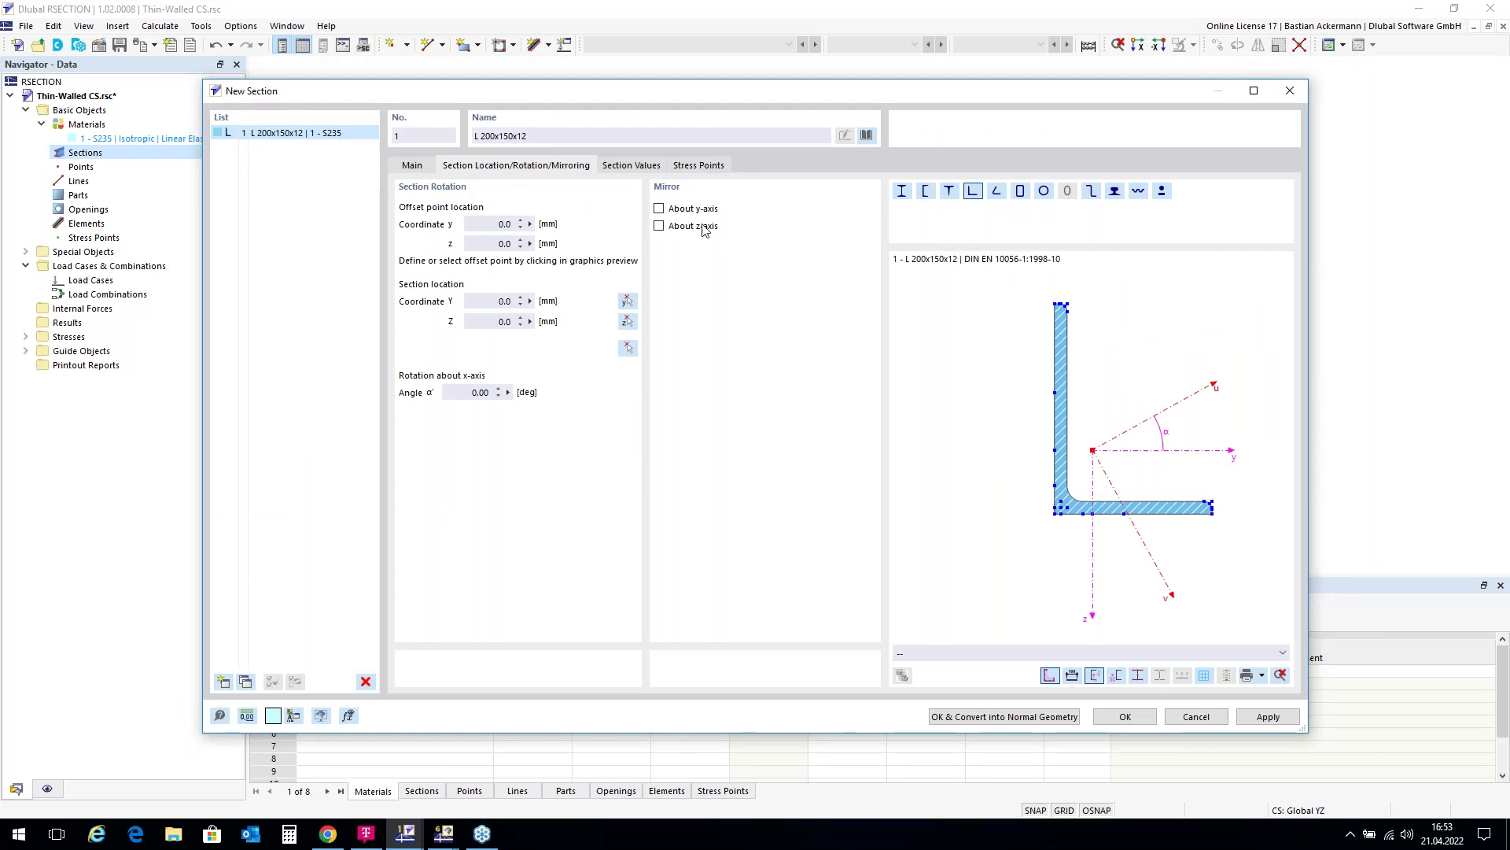
Mirror the angle section about its y-axis and set its rotation about the x-axis to 90°.
left_click(659, 209)
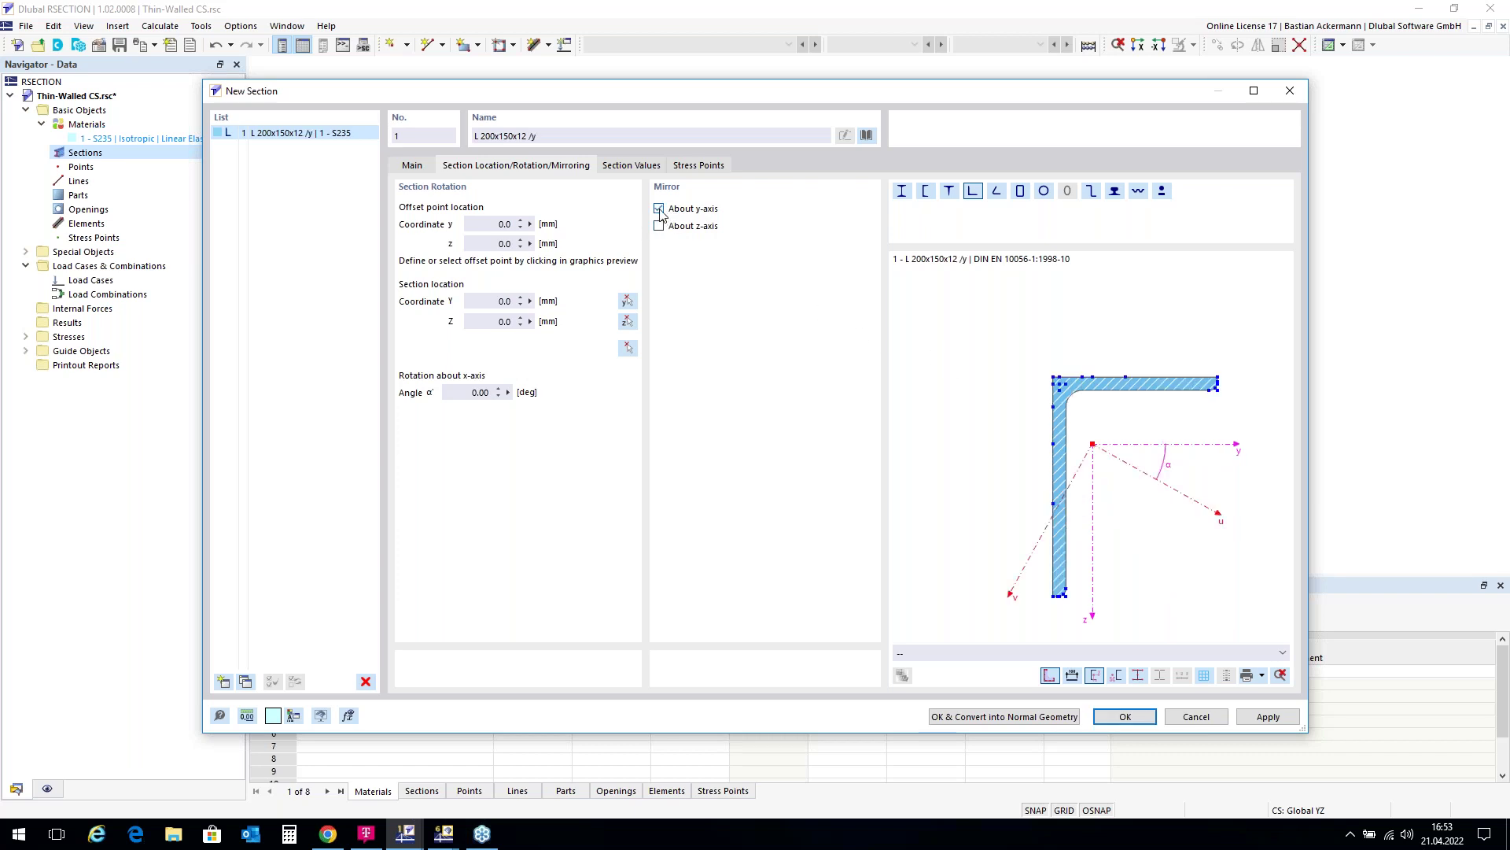
left_click(461, 393)
type("90")
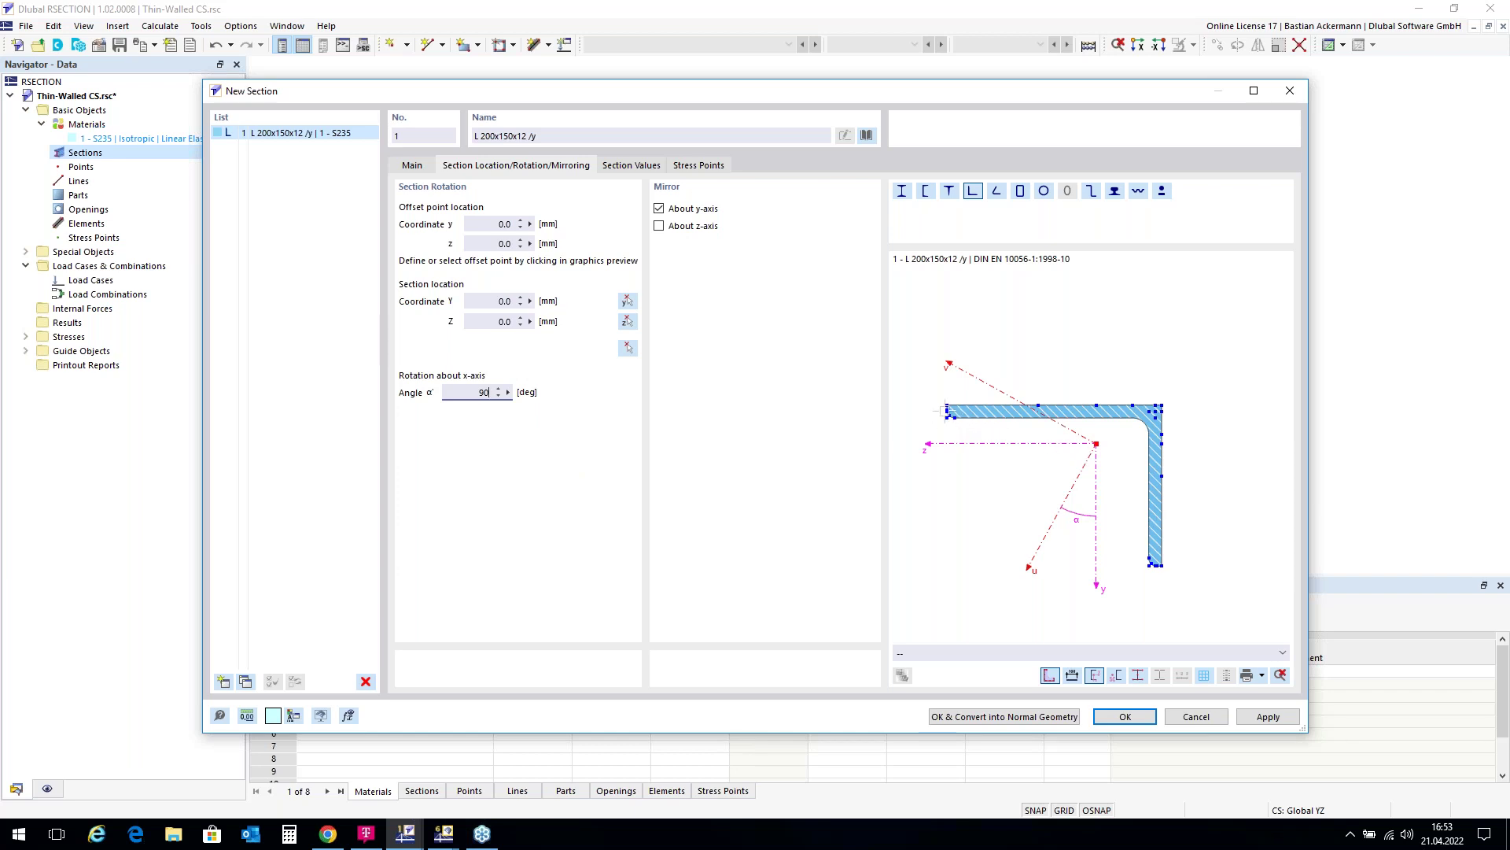
Set the offset point at mid-thickness of the long leg's free end, place it at the origin (0, 0) and create the section.
scroll(947, 410, "up", 3)
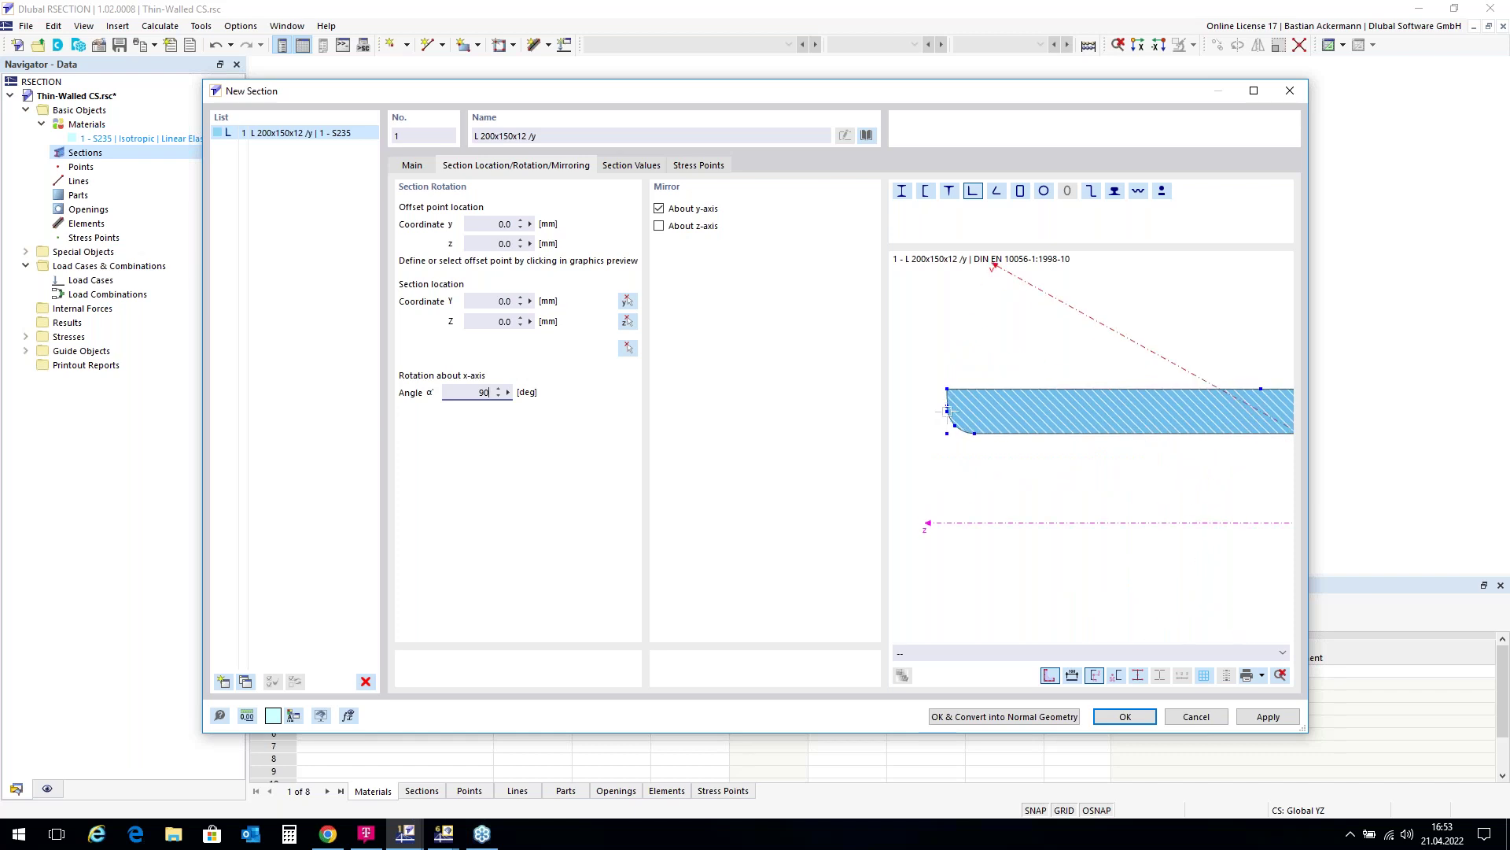
scroll(947, 410, "up", 1)
scroll(949, 409, "up", 1)
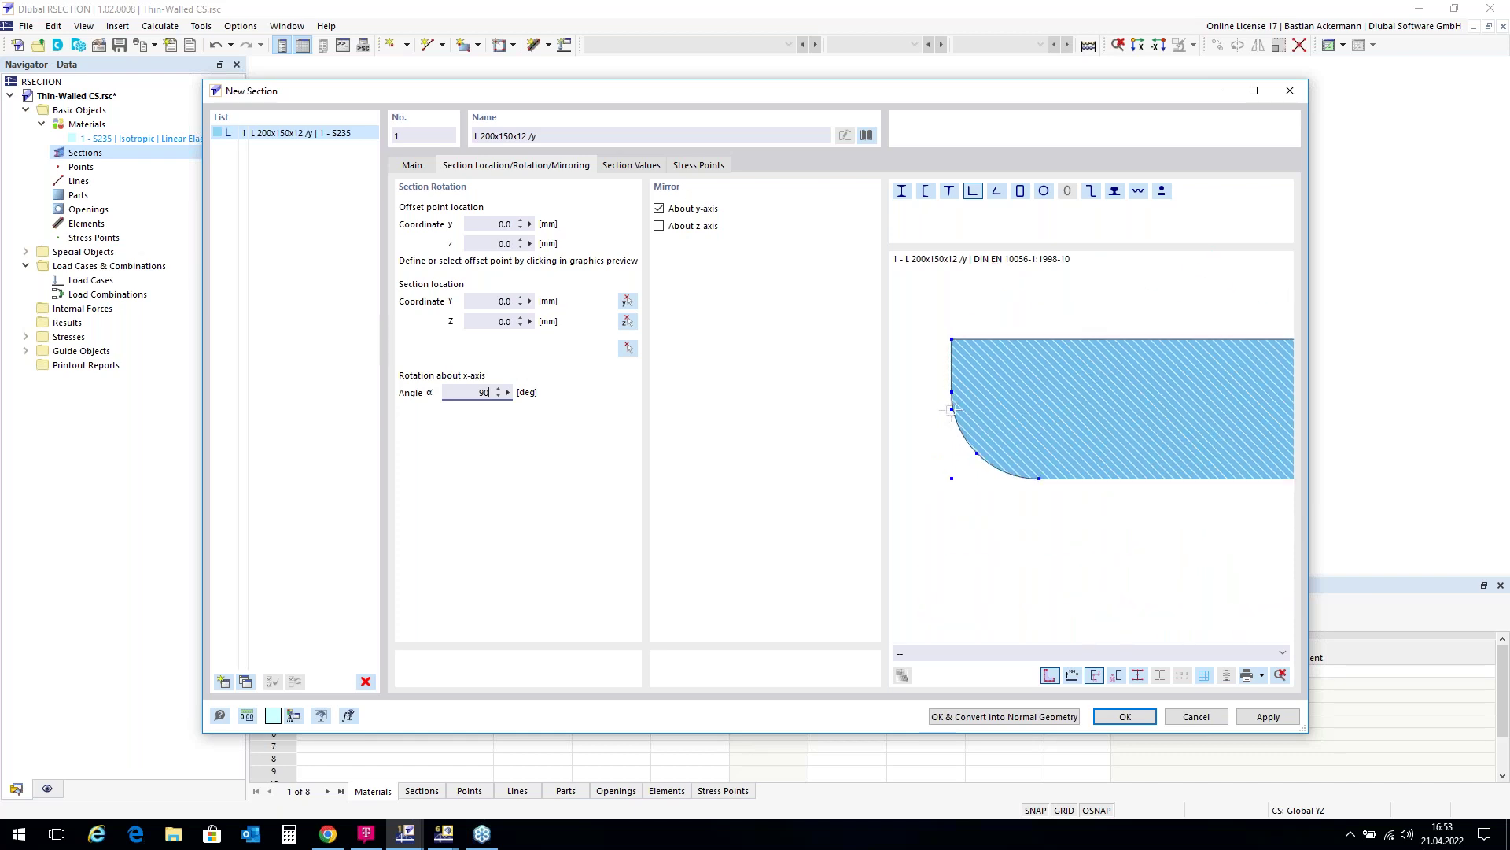
left_click(952, 409)
left_click(628, 348)
scroll(881, 319, "up", 5)
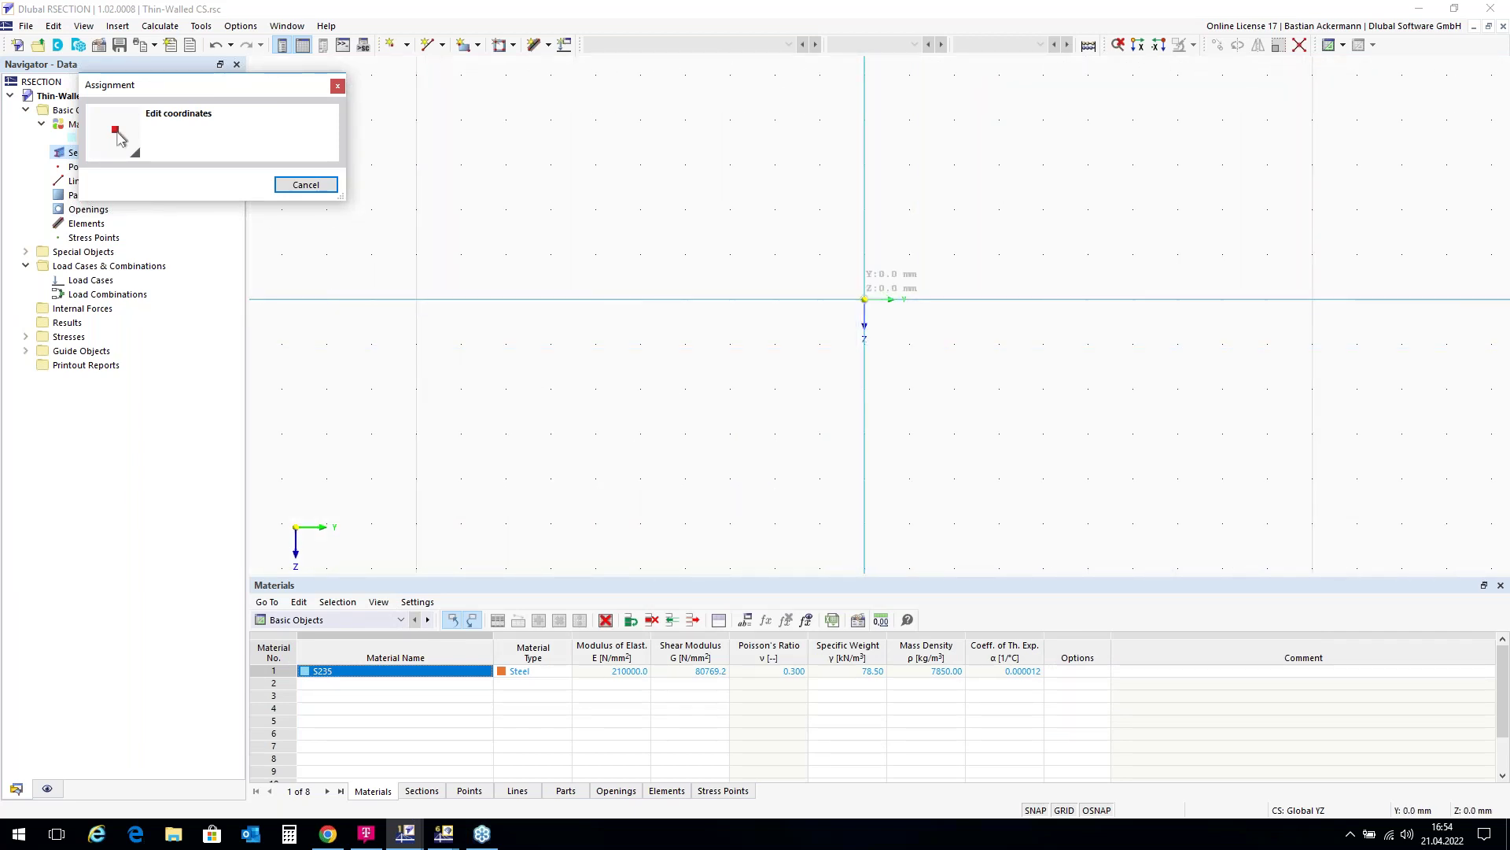
left_click(864, 299)
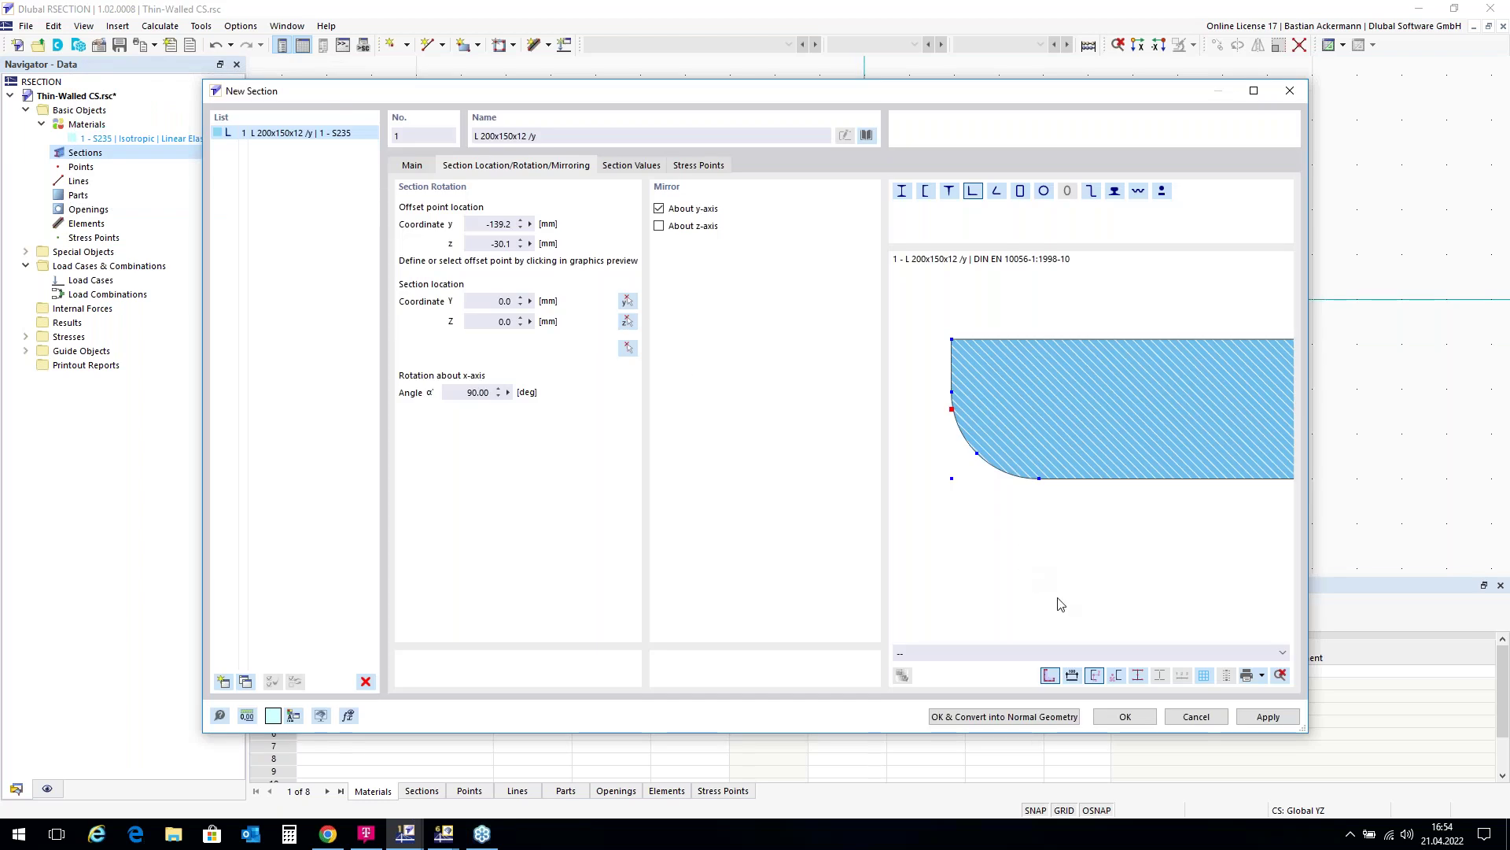
left_click(1126, 717)
scroll(738, 176, "down", 3)
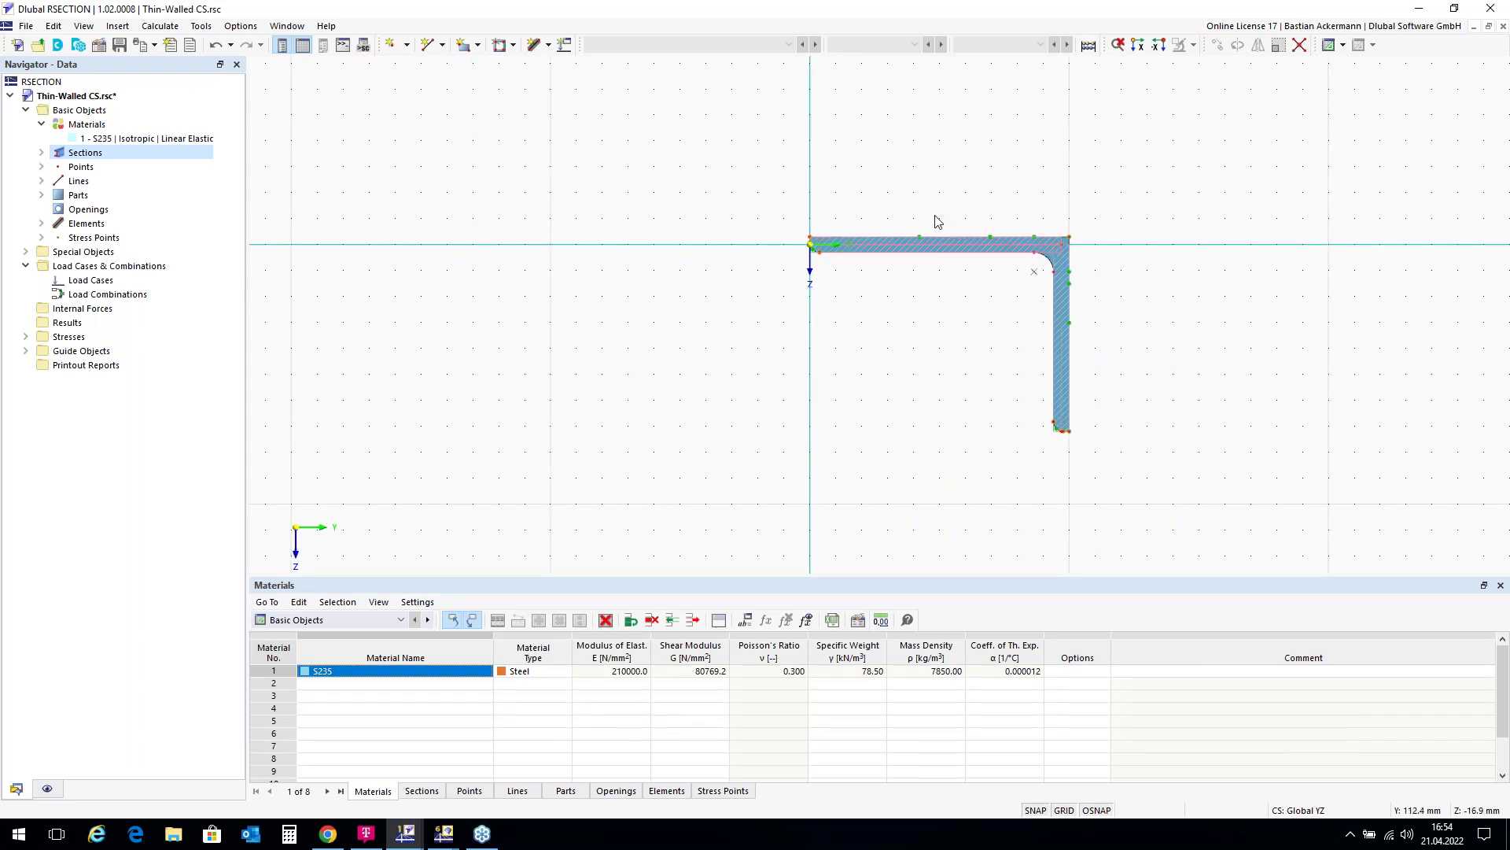
Examine the angle section's elements and its subpanels, showing the subpanels temporarily and hiding them again.
scroll(1021, 280, "up", 3)
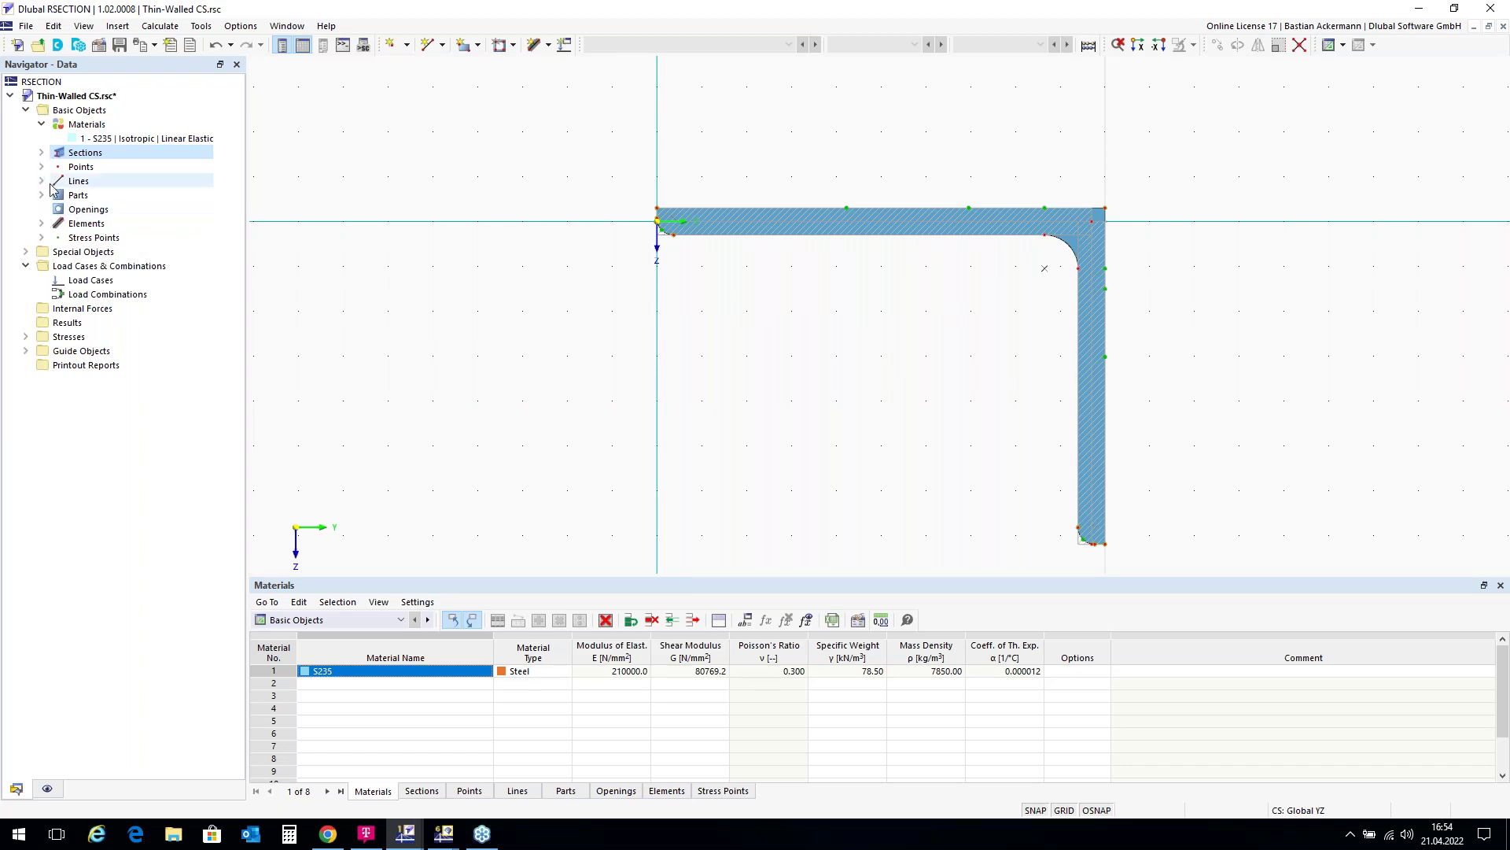
left_click(43, 224)
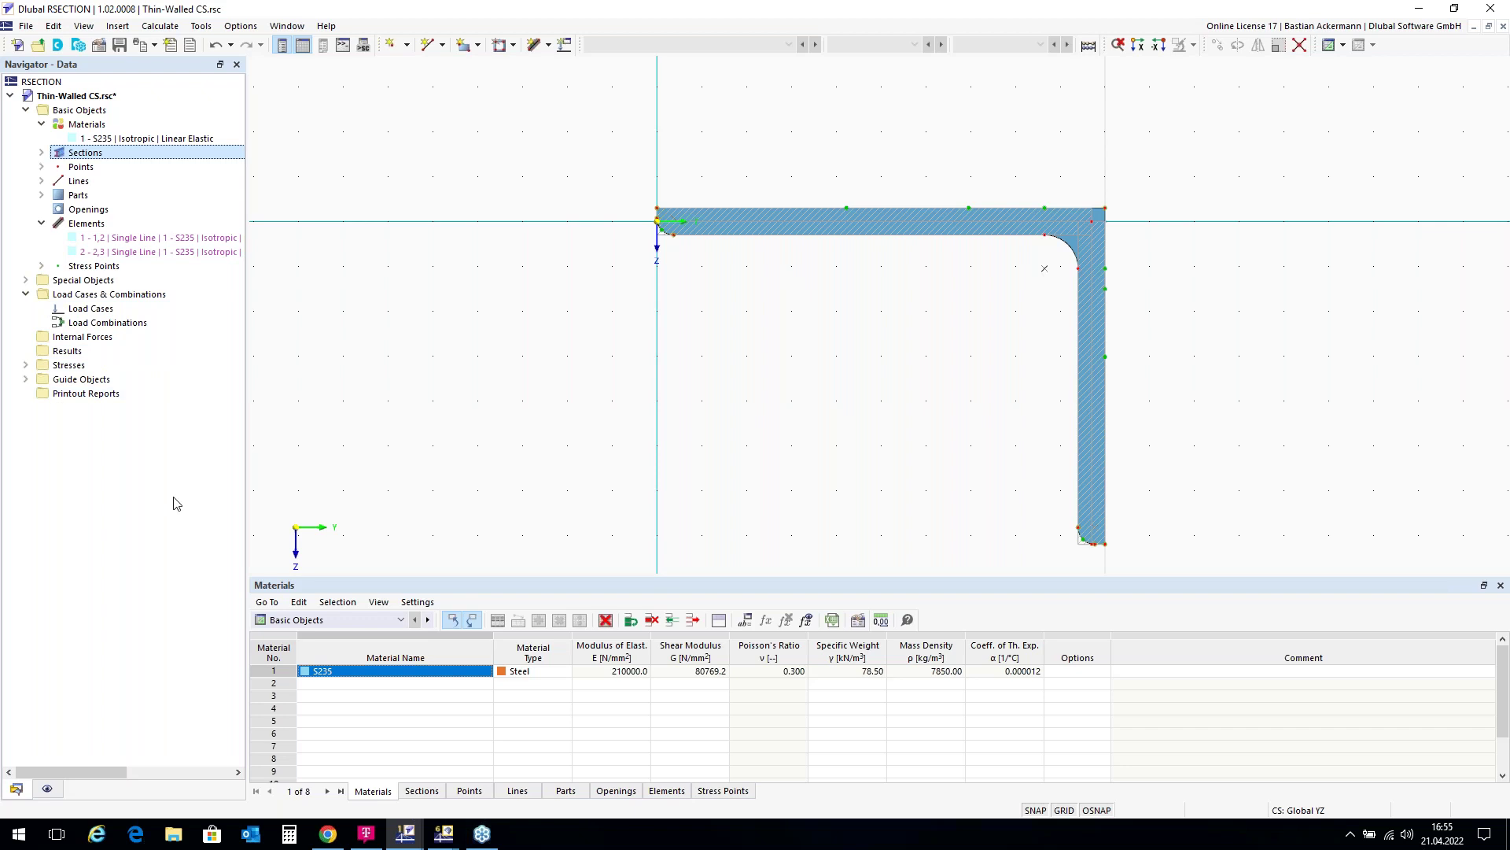
left_click(49, 791)
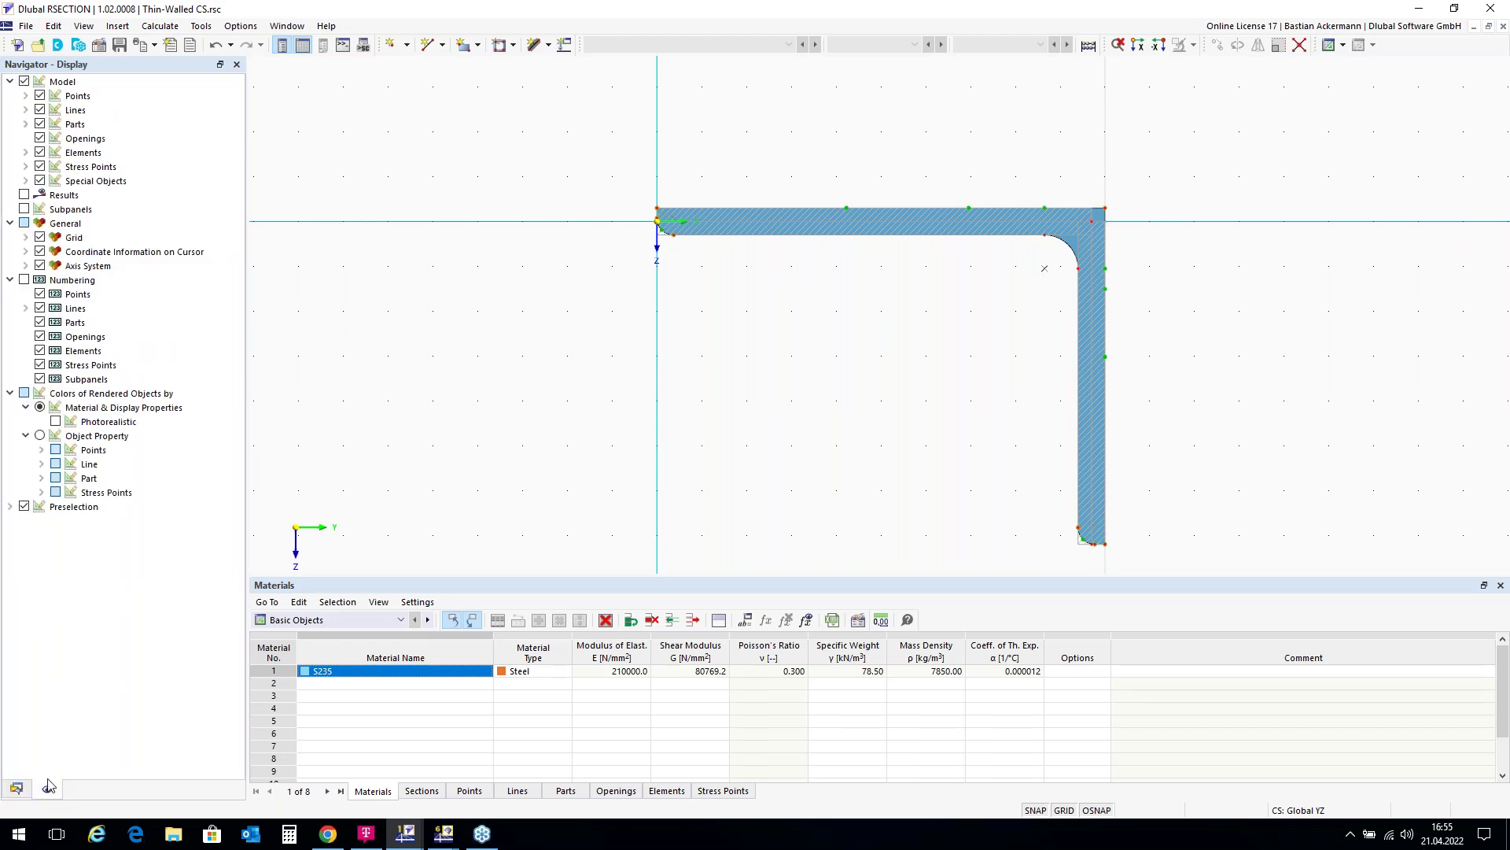
left_click(24, 210)
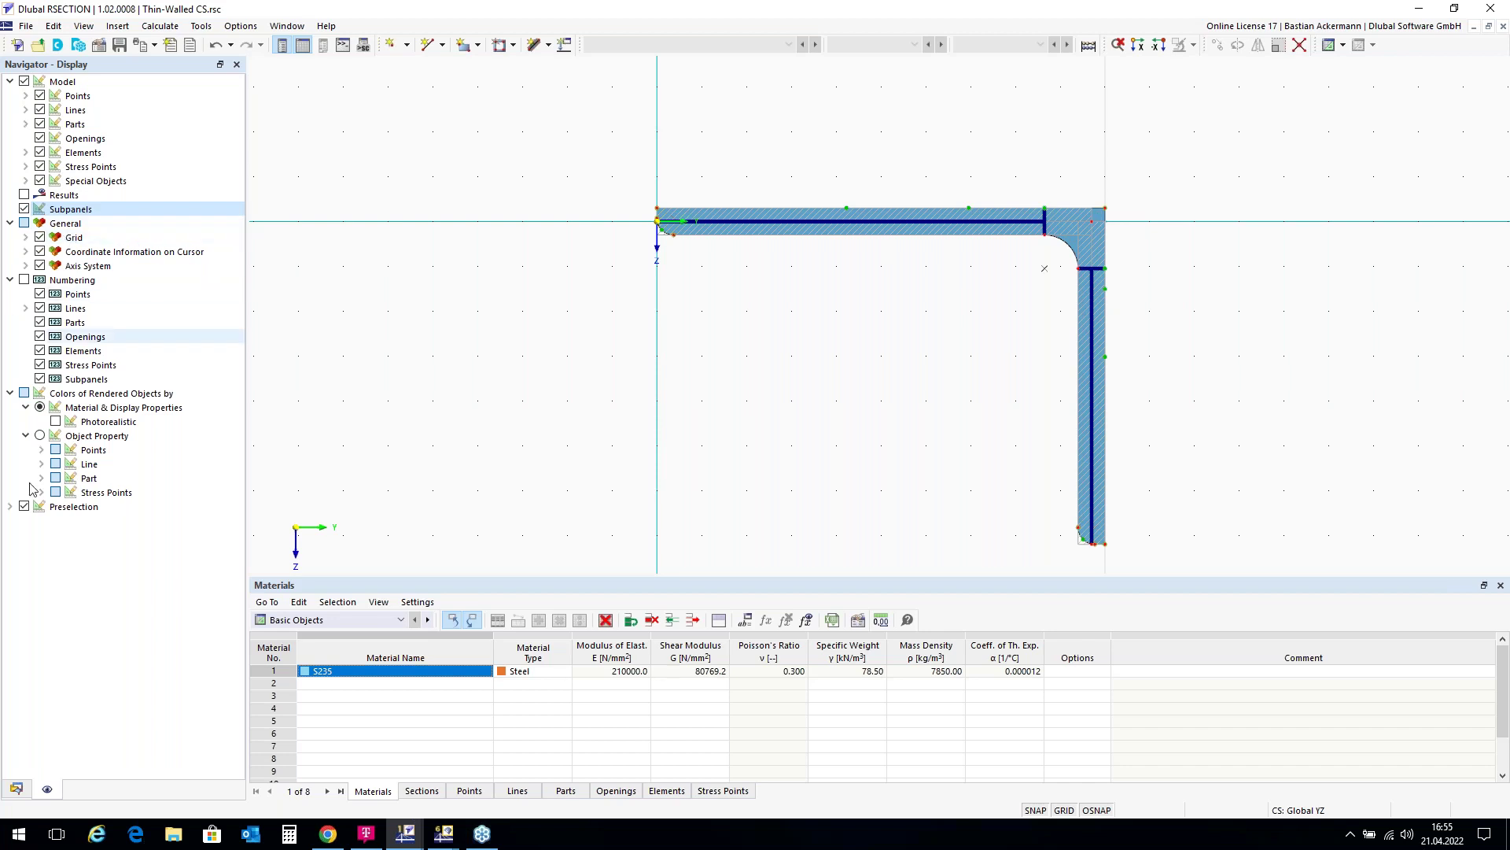
left_click(16, 790)
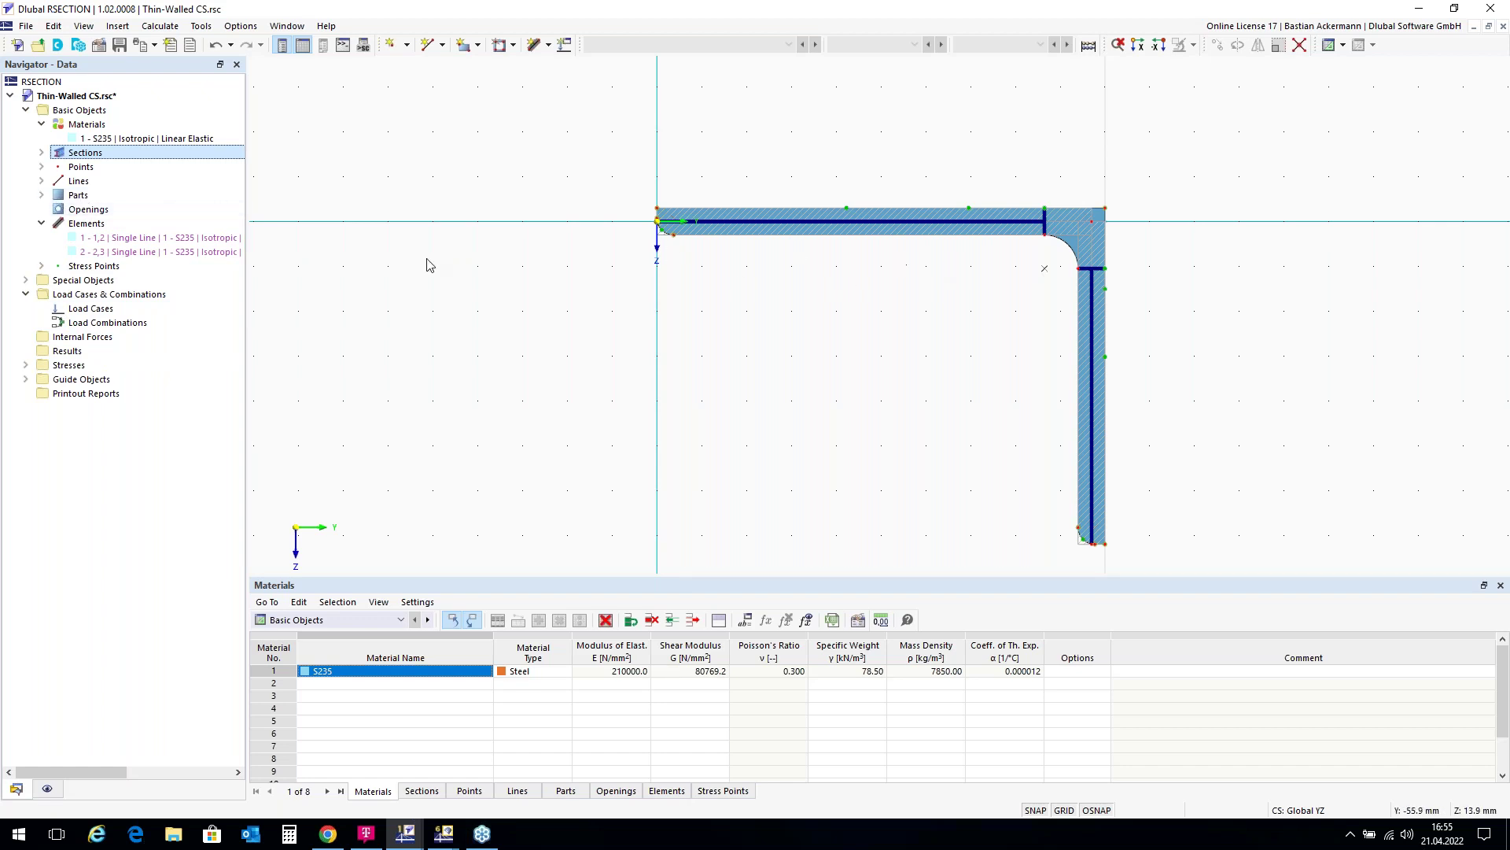
left_click(46, 789)
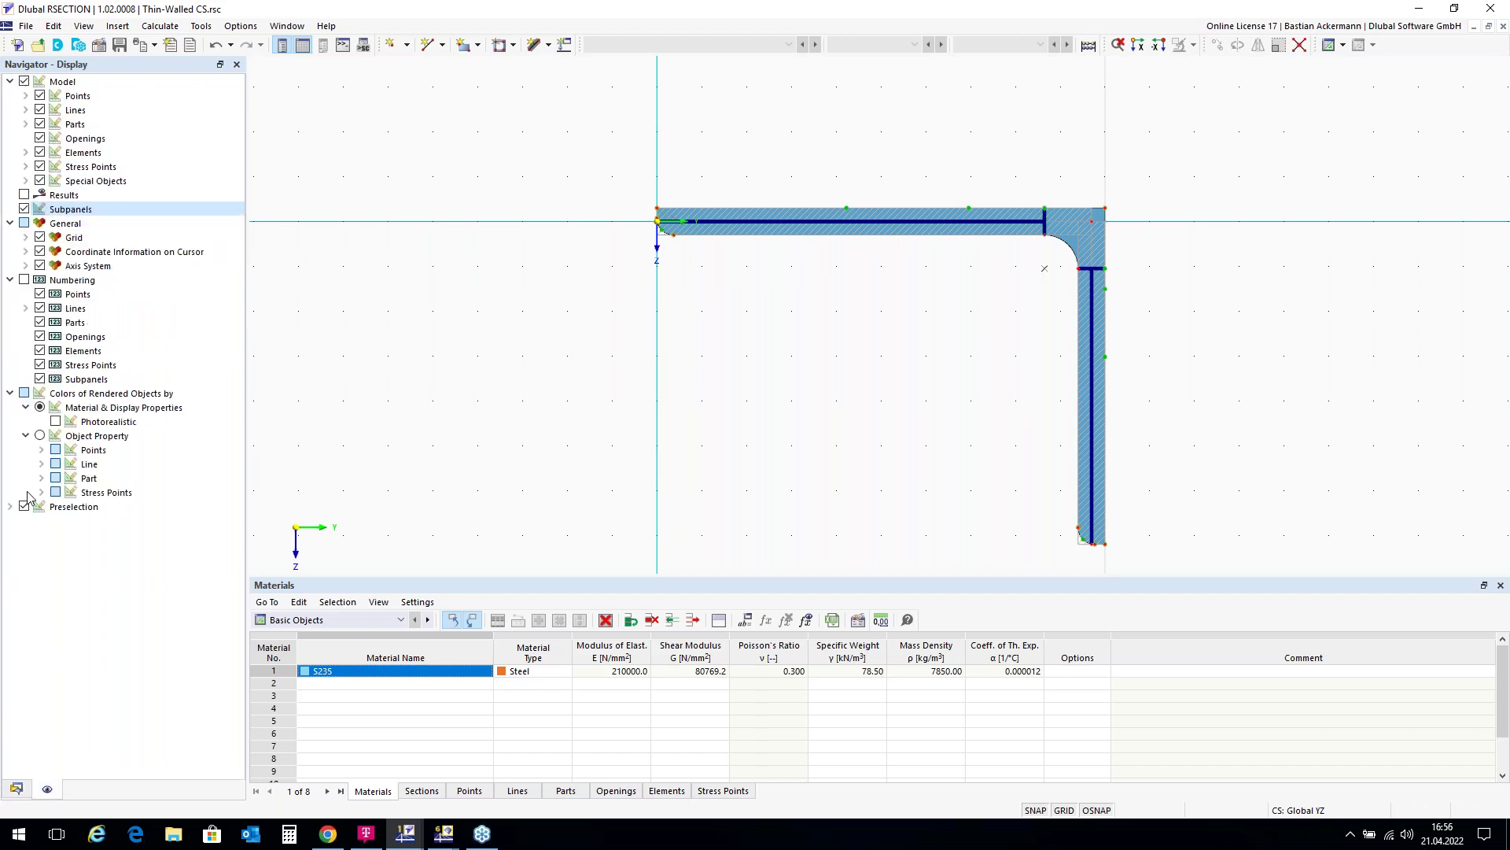
left_click(24, 223)
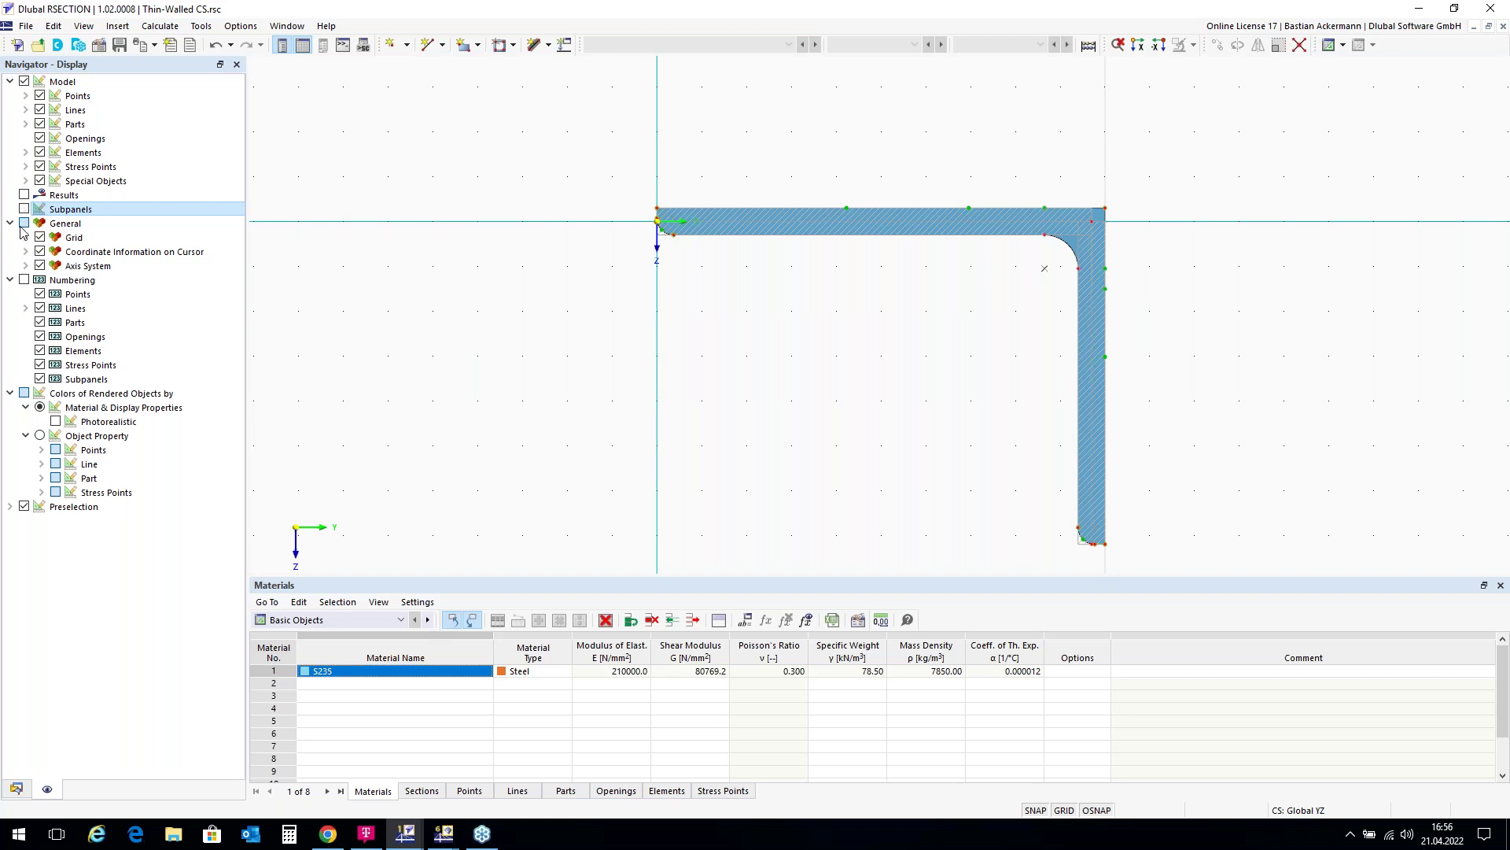
left_click(19, 788)
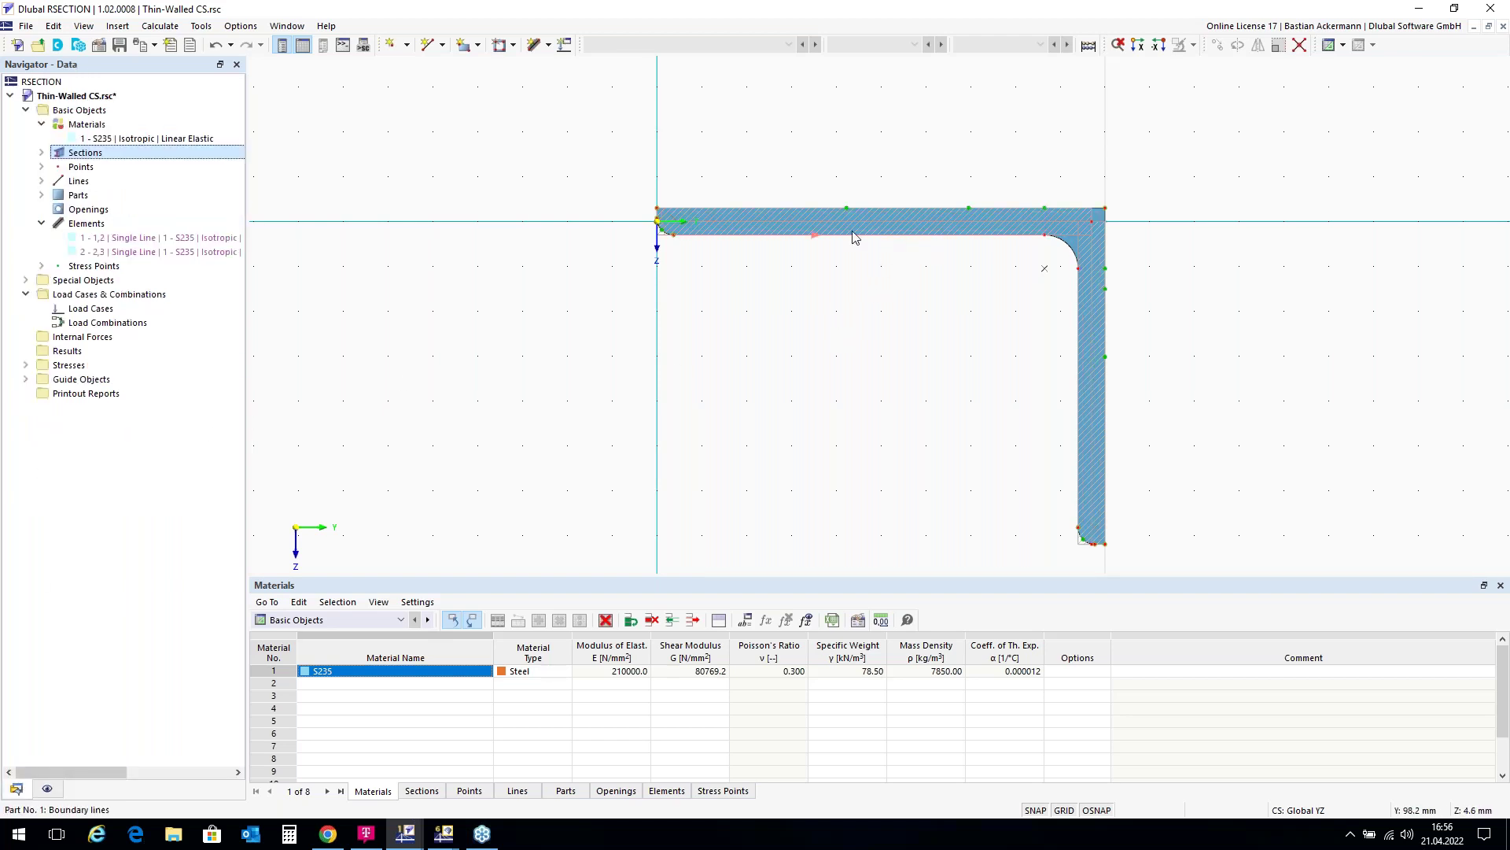
Highlight the boundary-line part of the angle section and inspect its outline at the rounded inner corner.
double_click(81, 196)
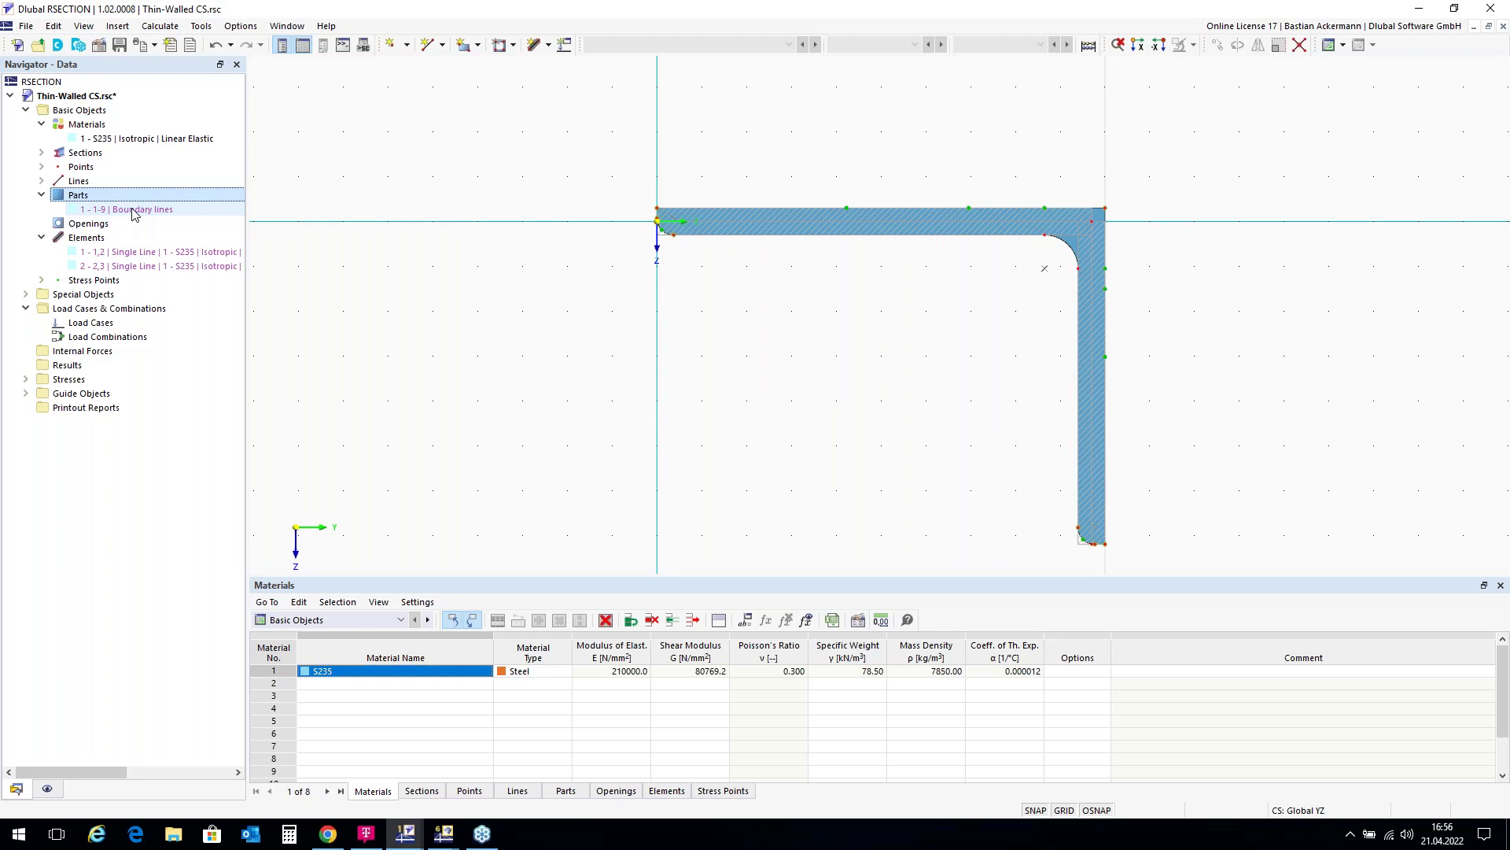
left_click(135, 210)
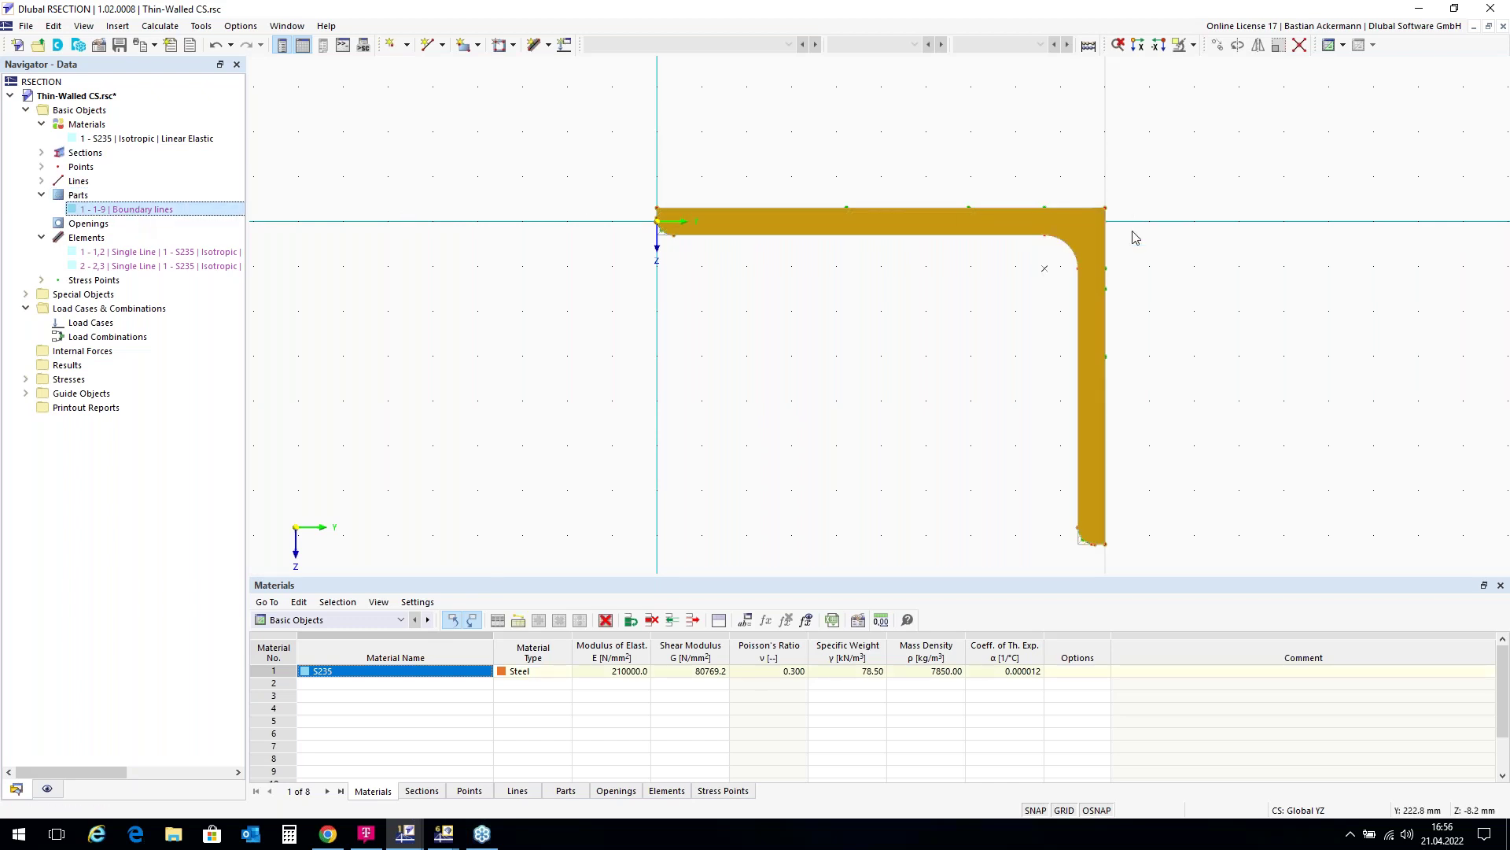
scroll(1078, 239, "up", 3)
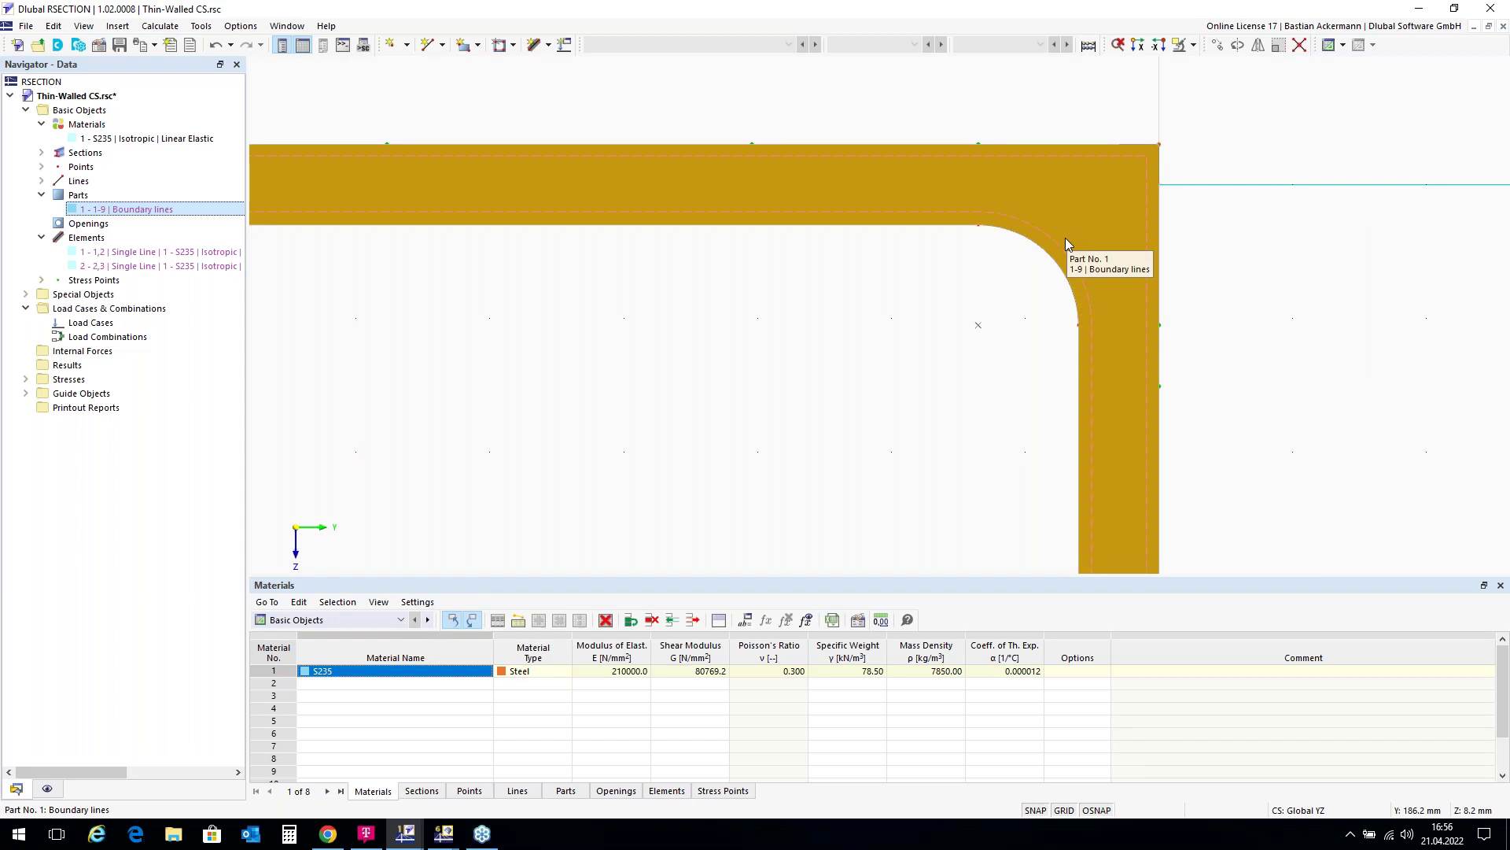
scroll(1066, 238, "down", 3)
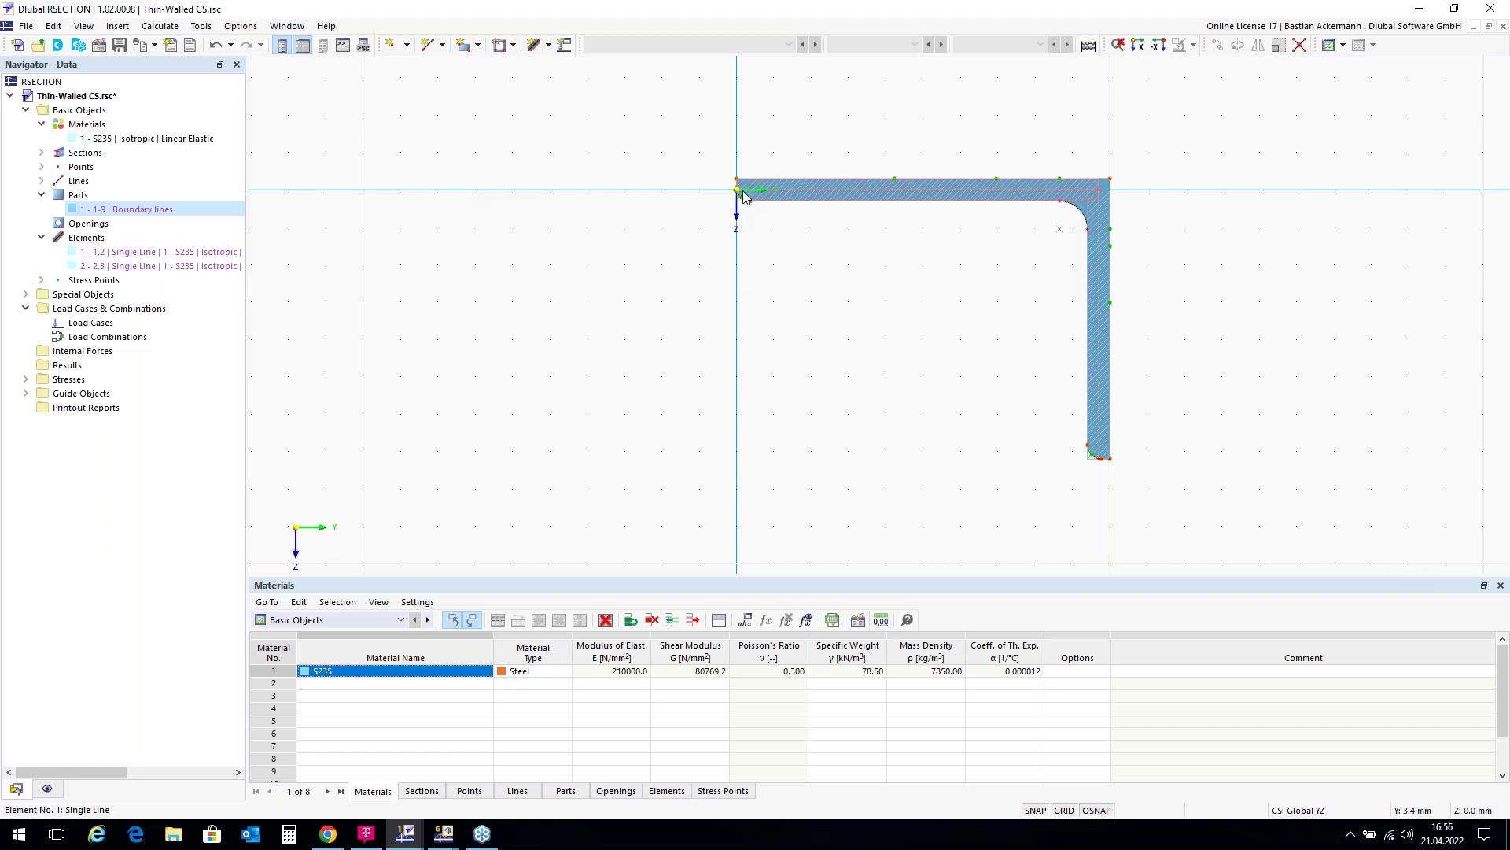
Convert the L 200x150x12 angle section into normal geometry.
left_click(984, 200)
right_click(984, 201)
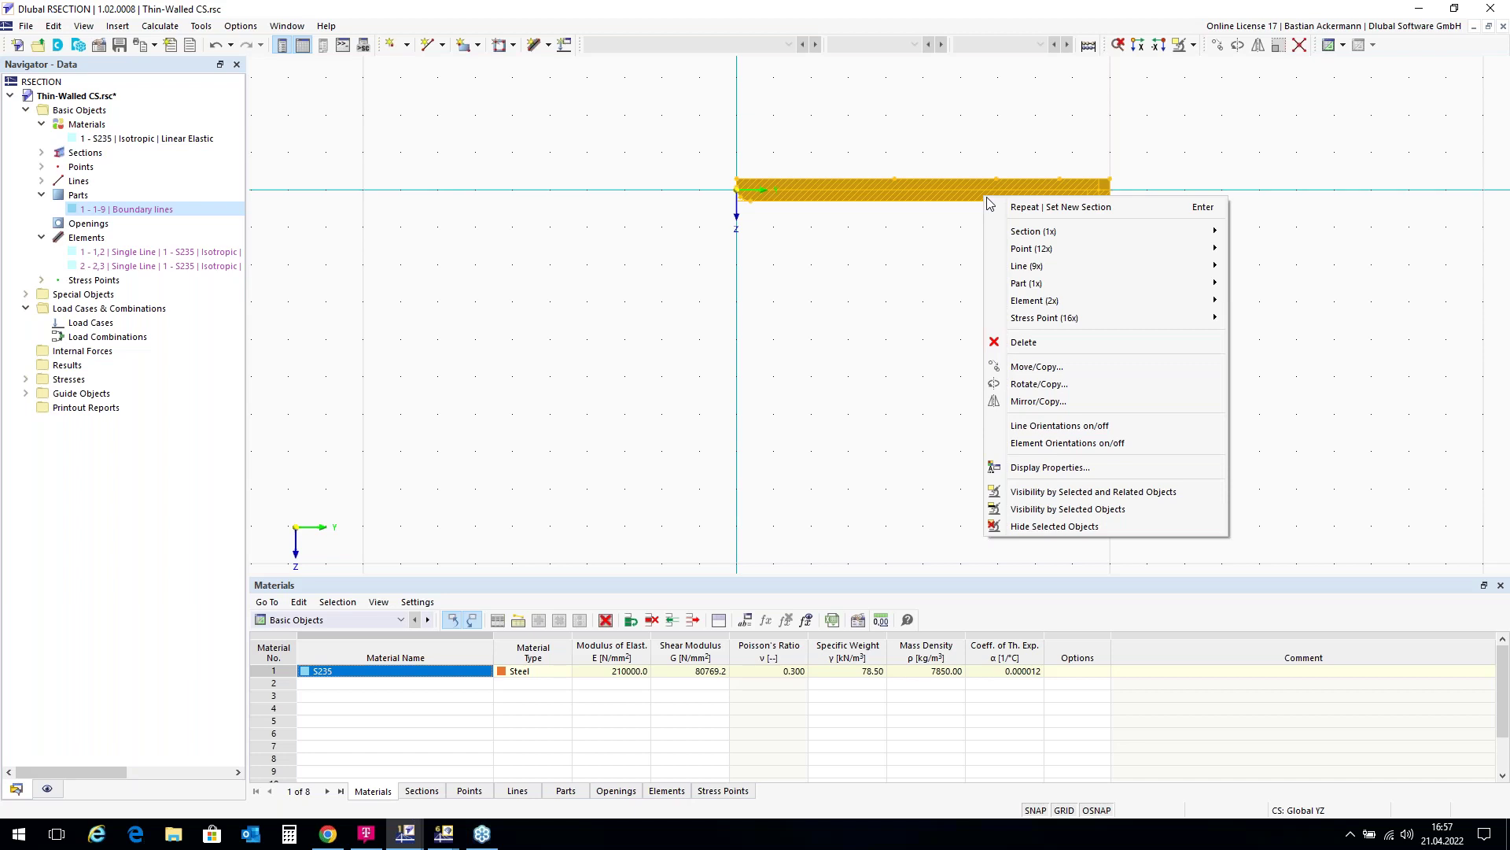
mouse_move(1029, 236)
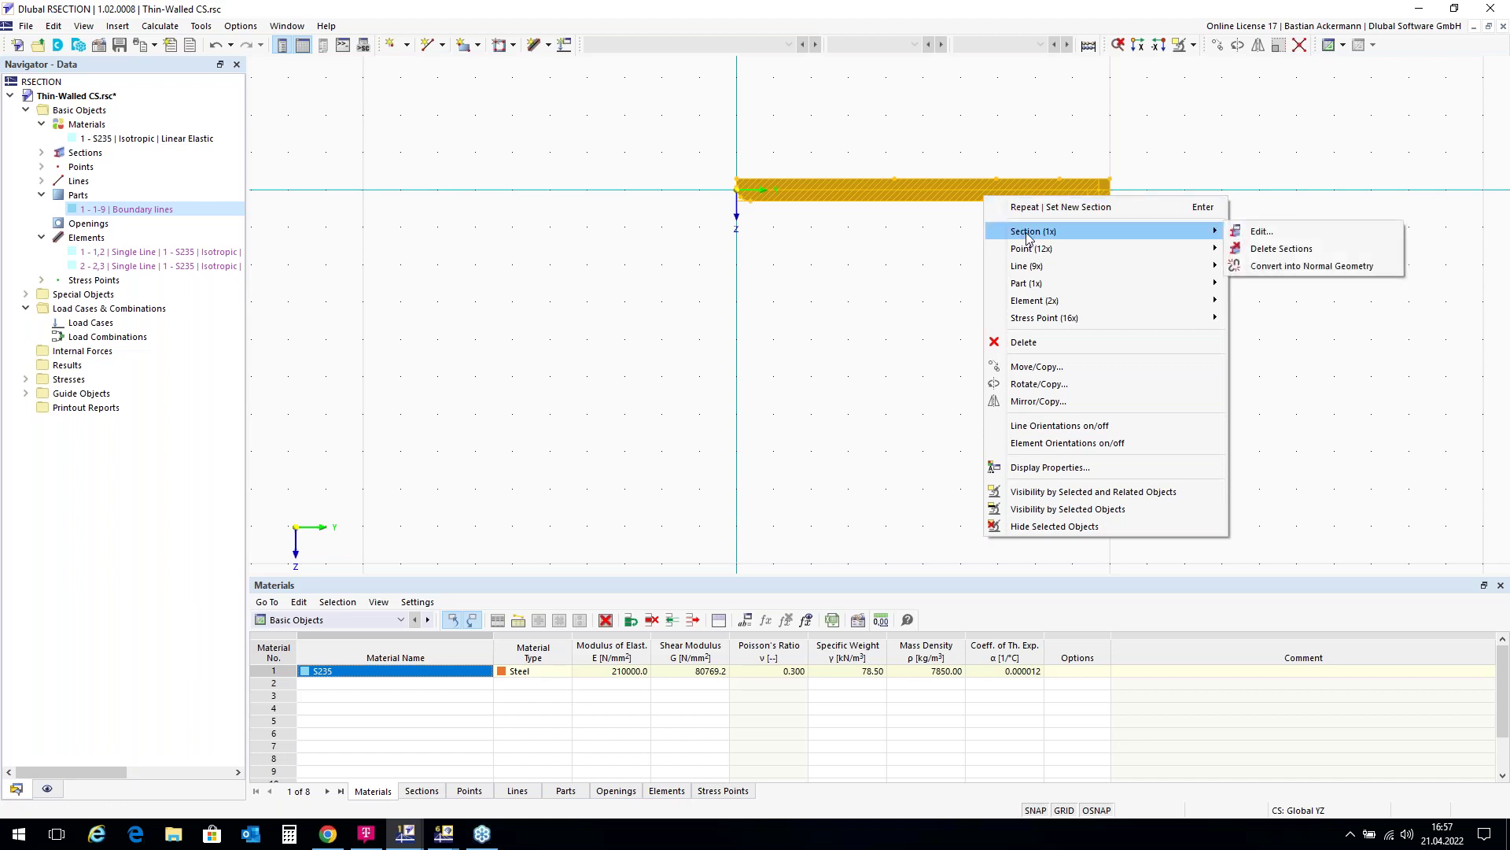
left_click(1267, 268)
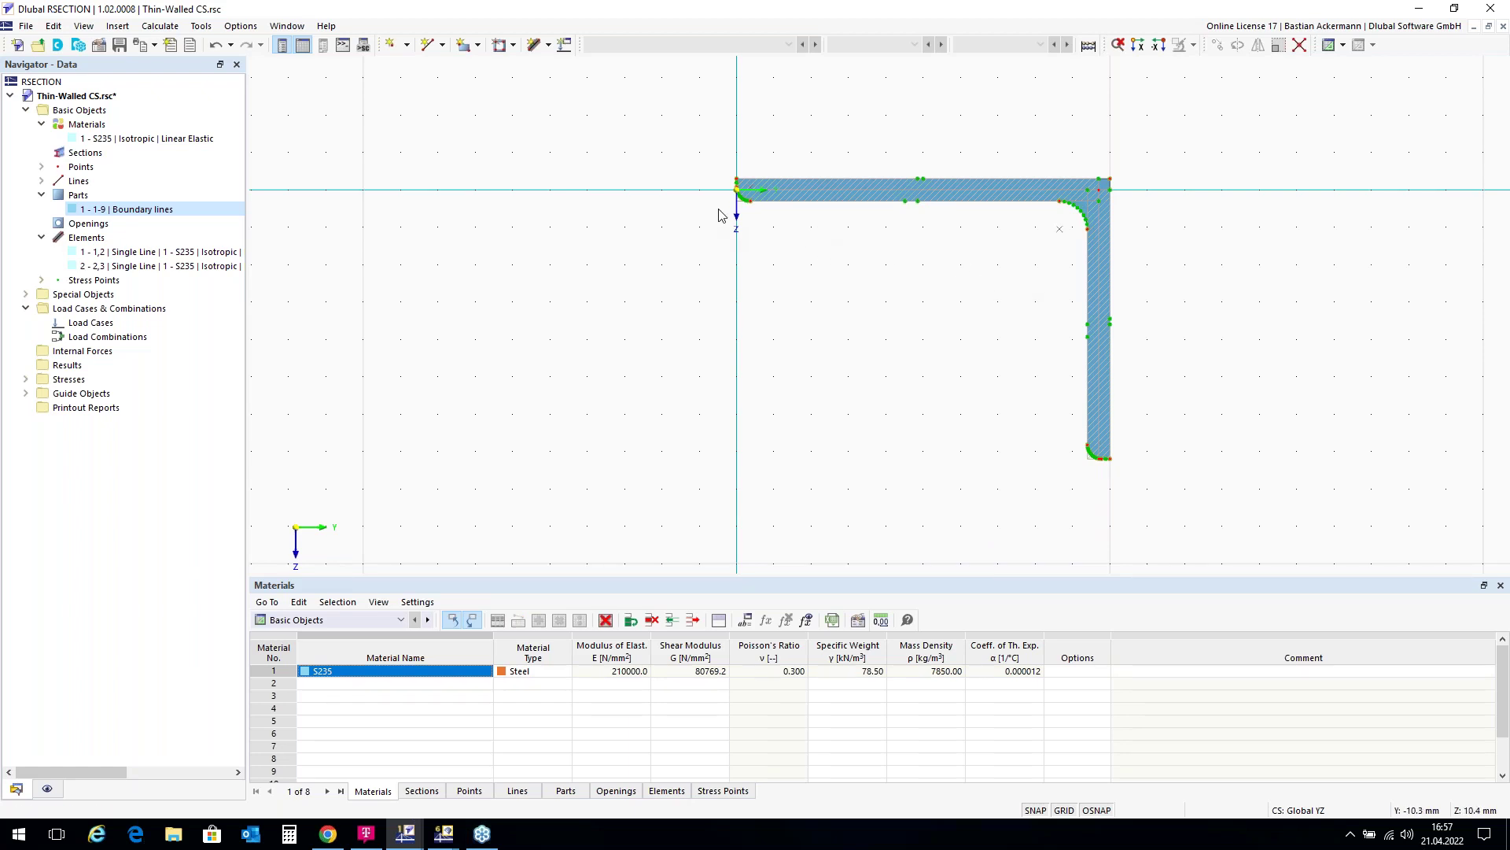
Delete the boundary point where the toe rounding meets the end edge of the long leg's free end.
scroll(736, 193, "up", 3)
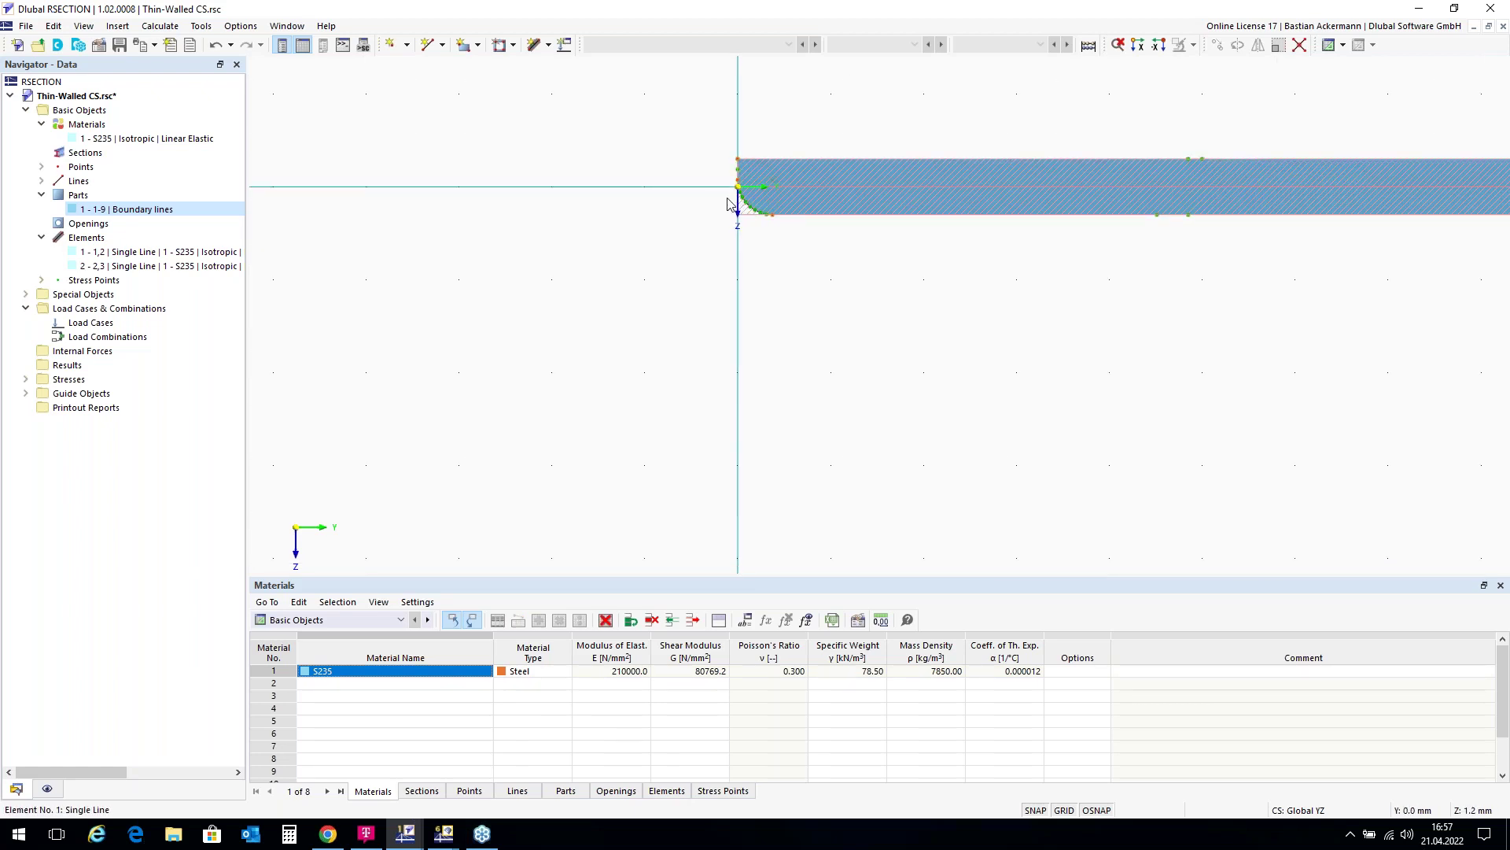
scroll(750, 145, "down", 2)
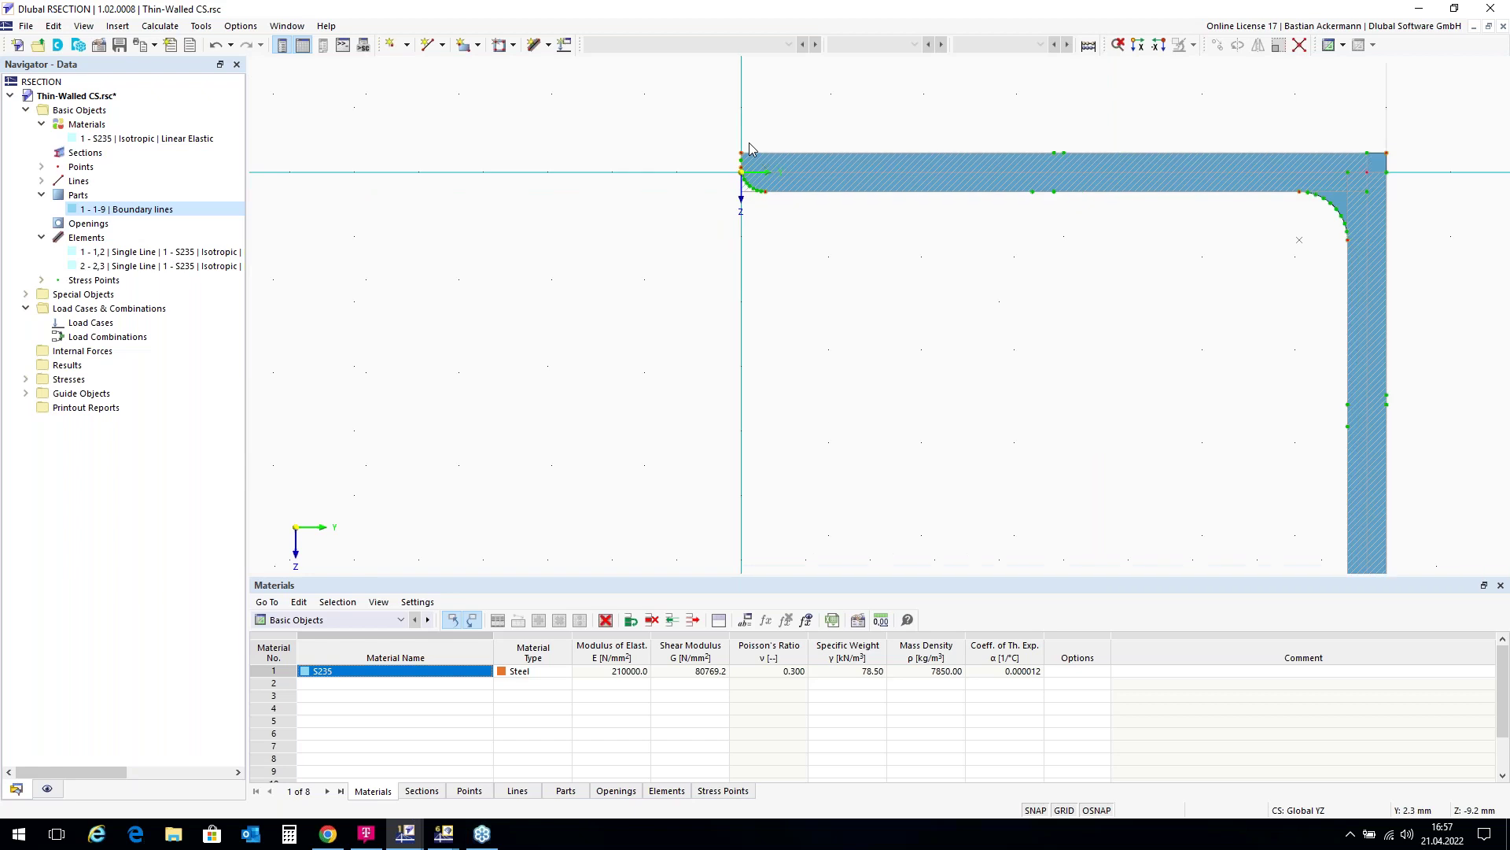
right_click(559, 232)
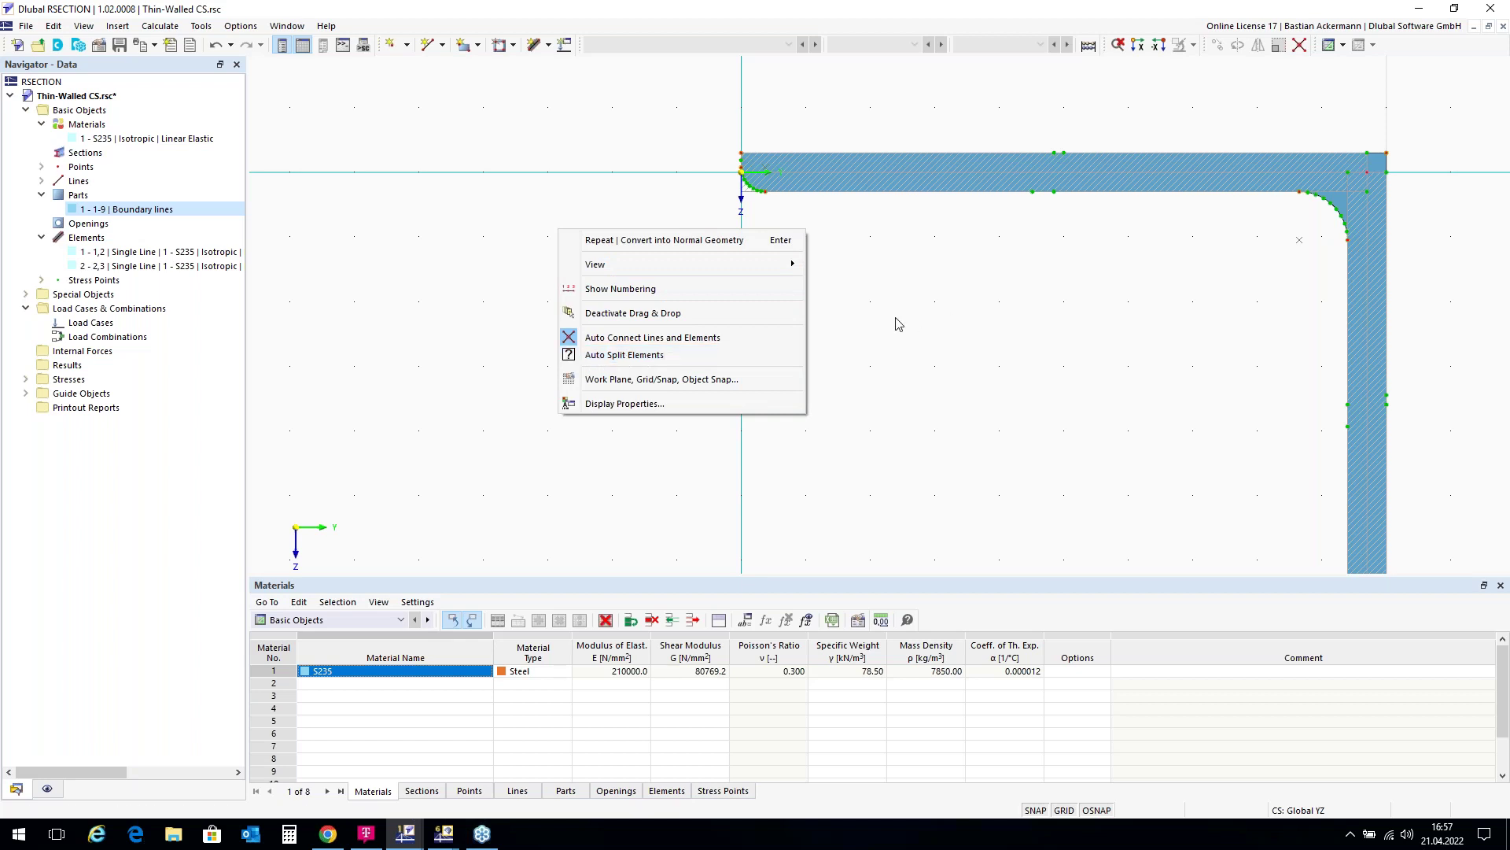
key("Escape")
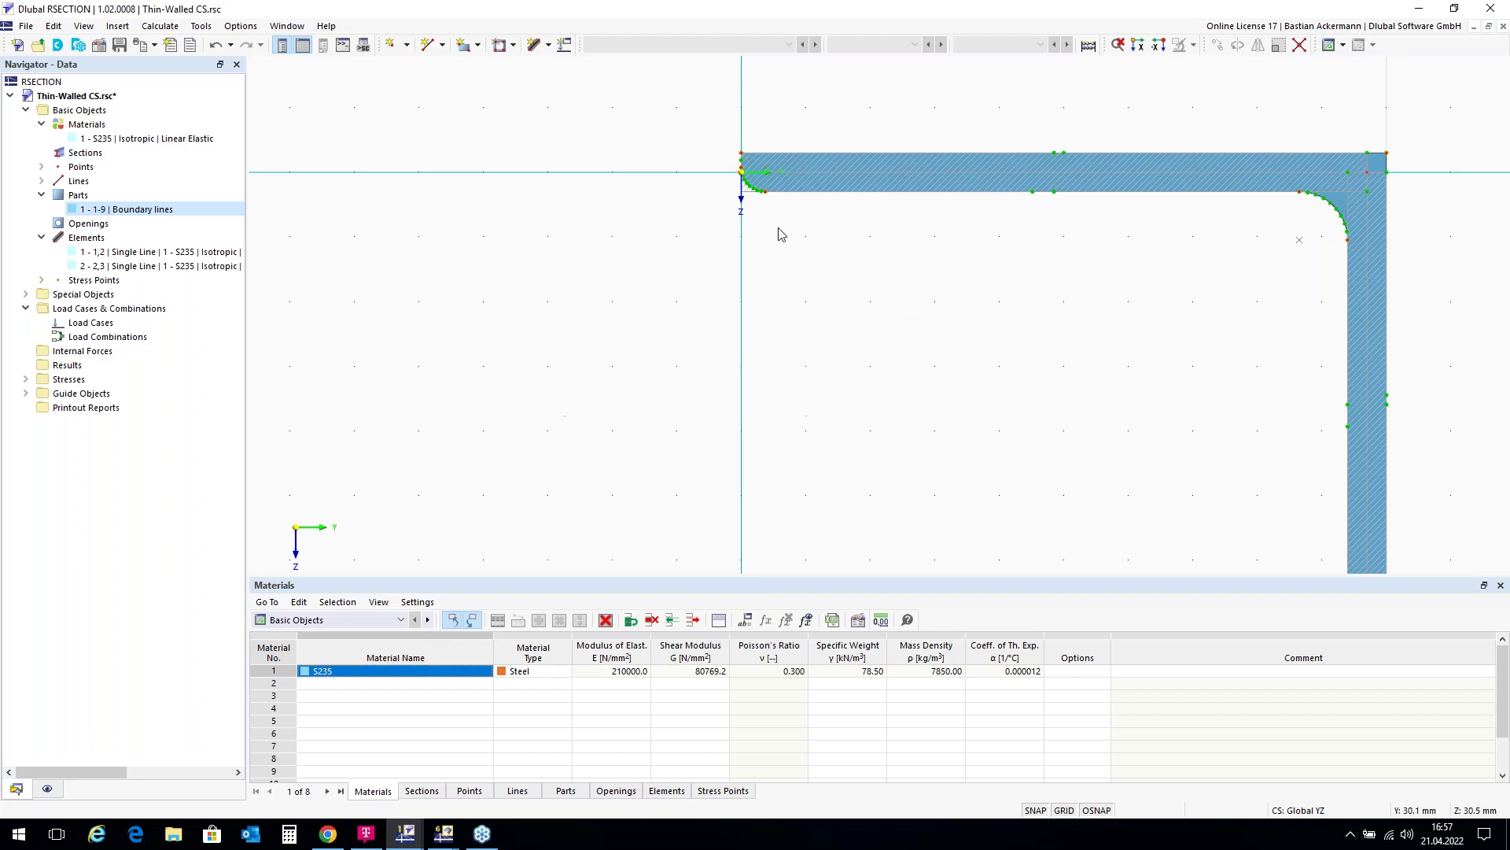
scroll(741, 183, "up", 4)
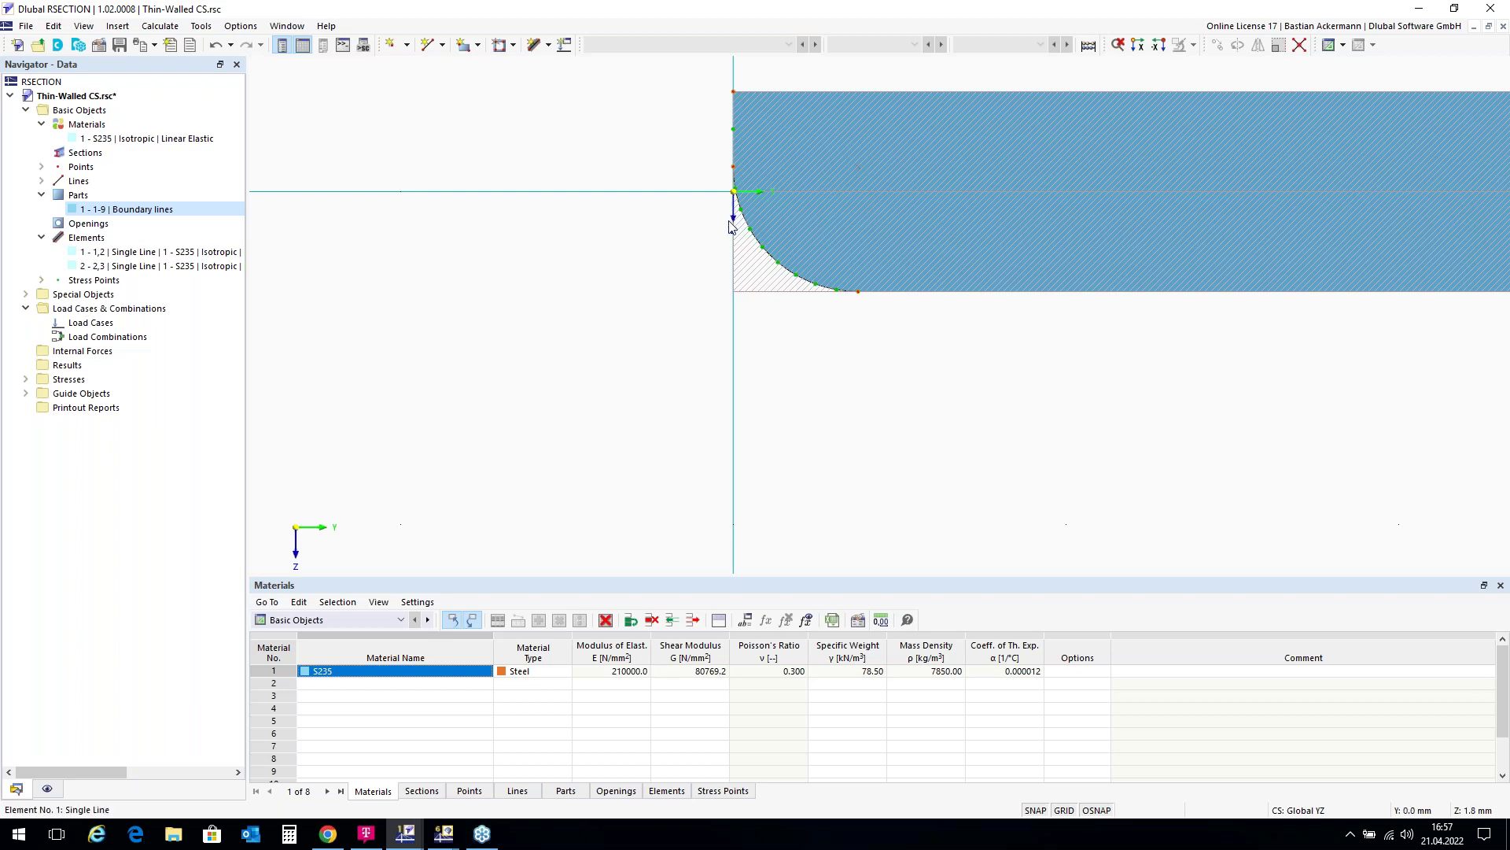
right_click(736, 171)
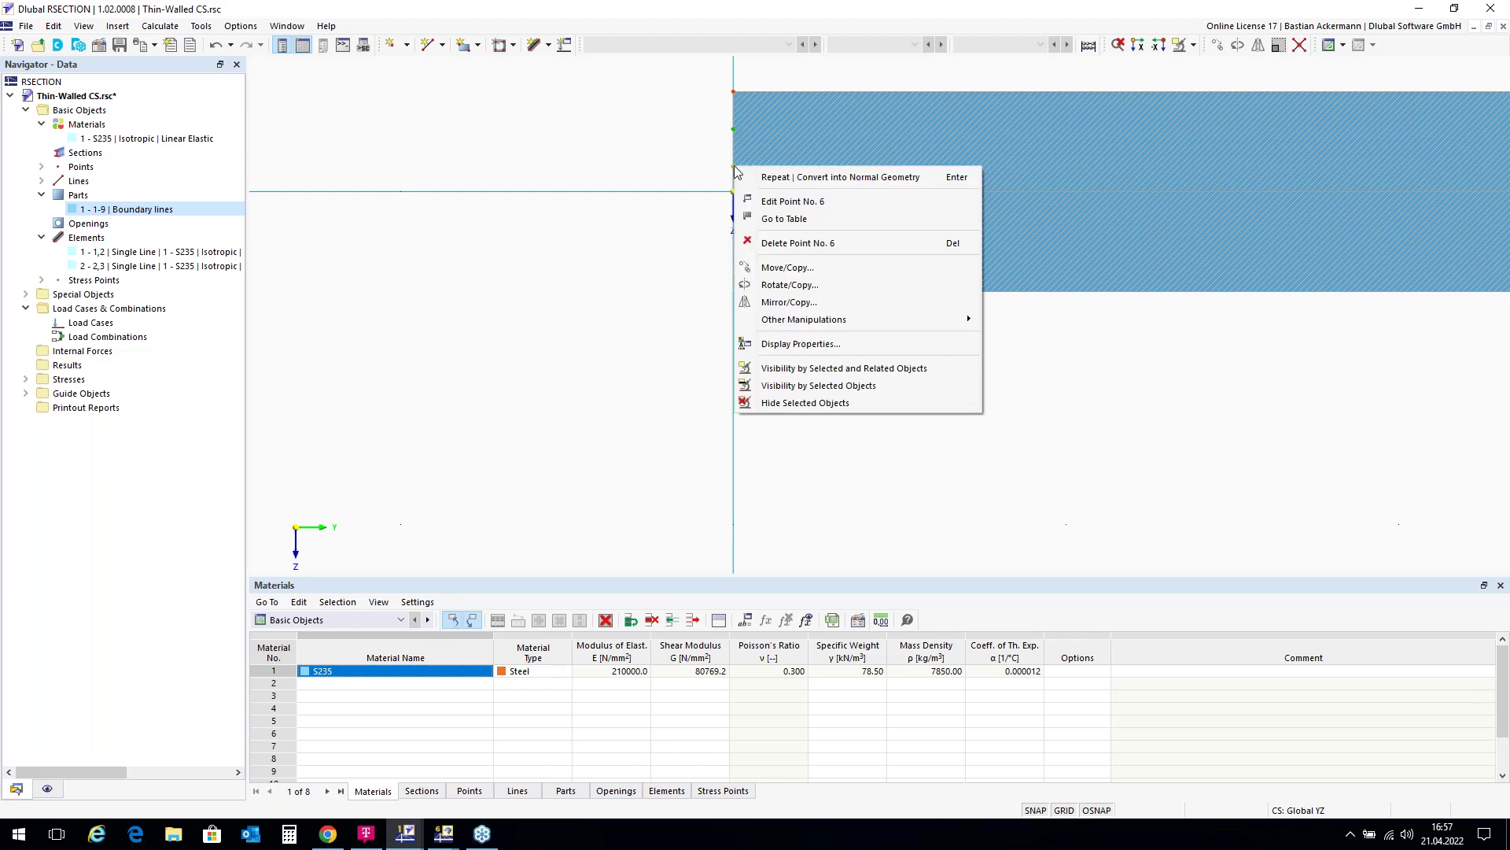
left_click(799, 243)
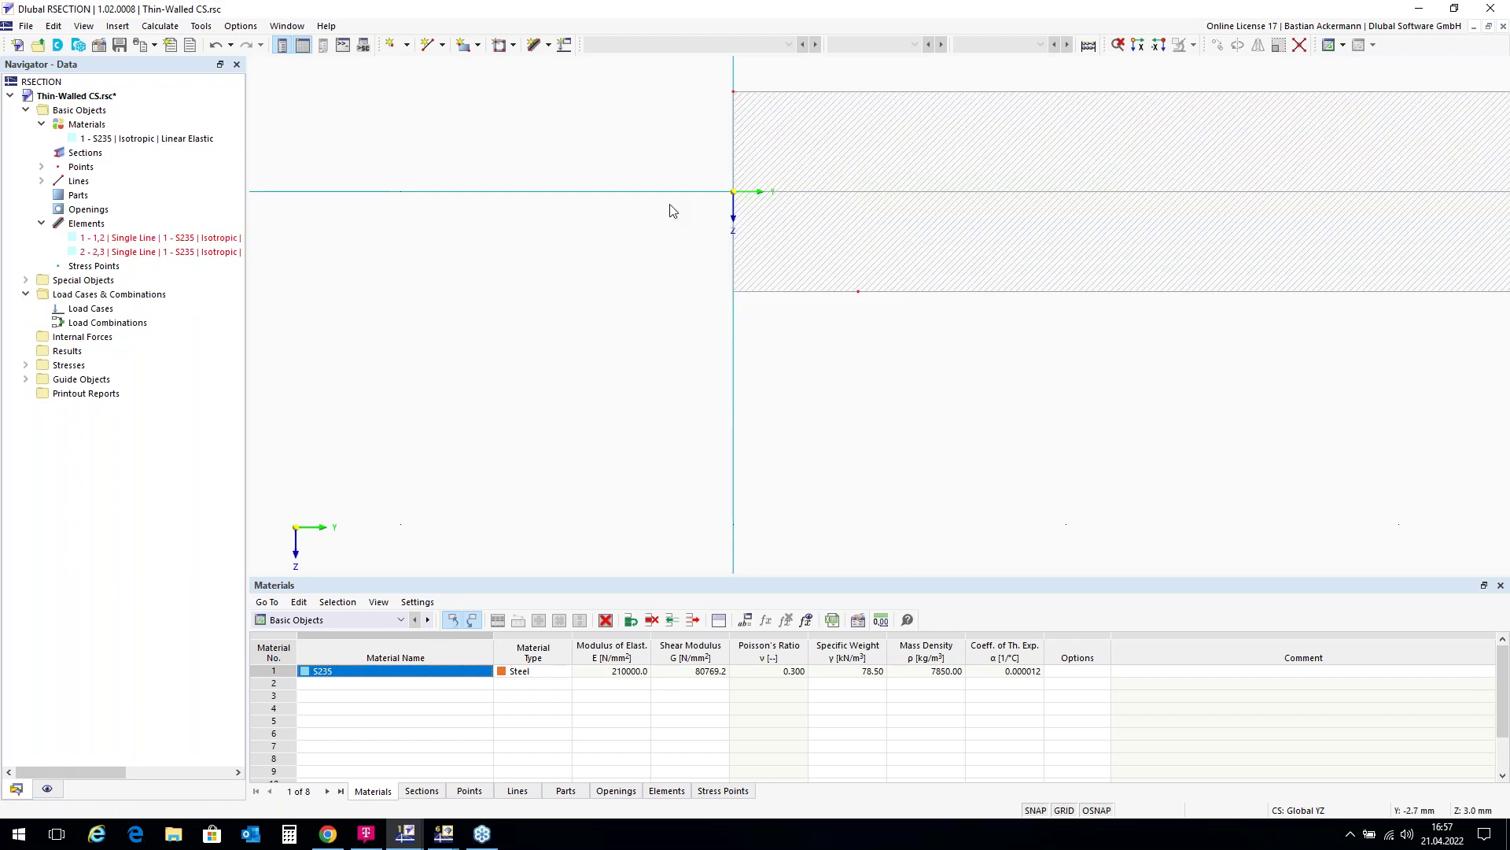
Hide the elements in the model display and inspect the angle's remaining boundary lines around the long leg's free end.
scroll(658, 134, "down", 2)
scroll(657, 236, "down", 2)
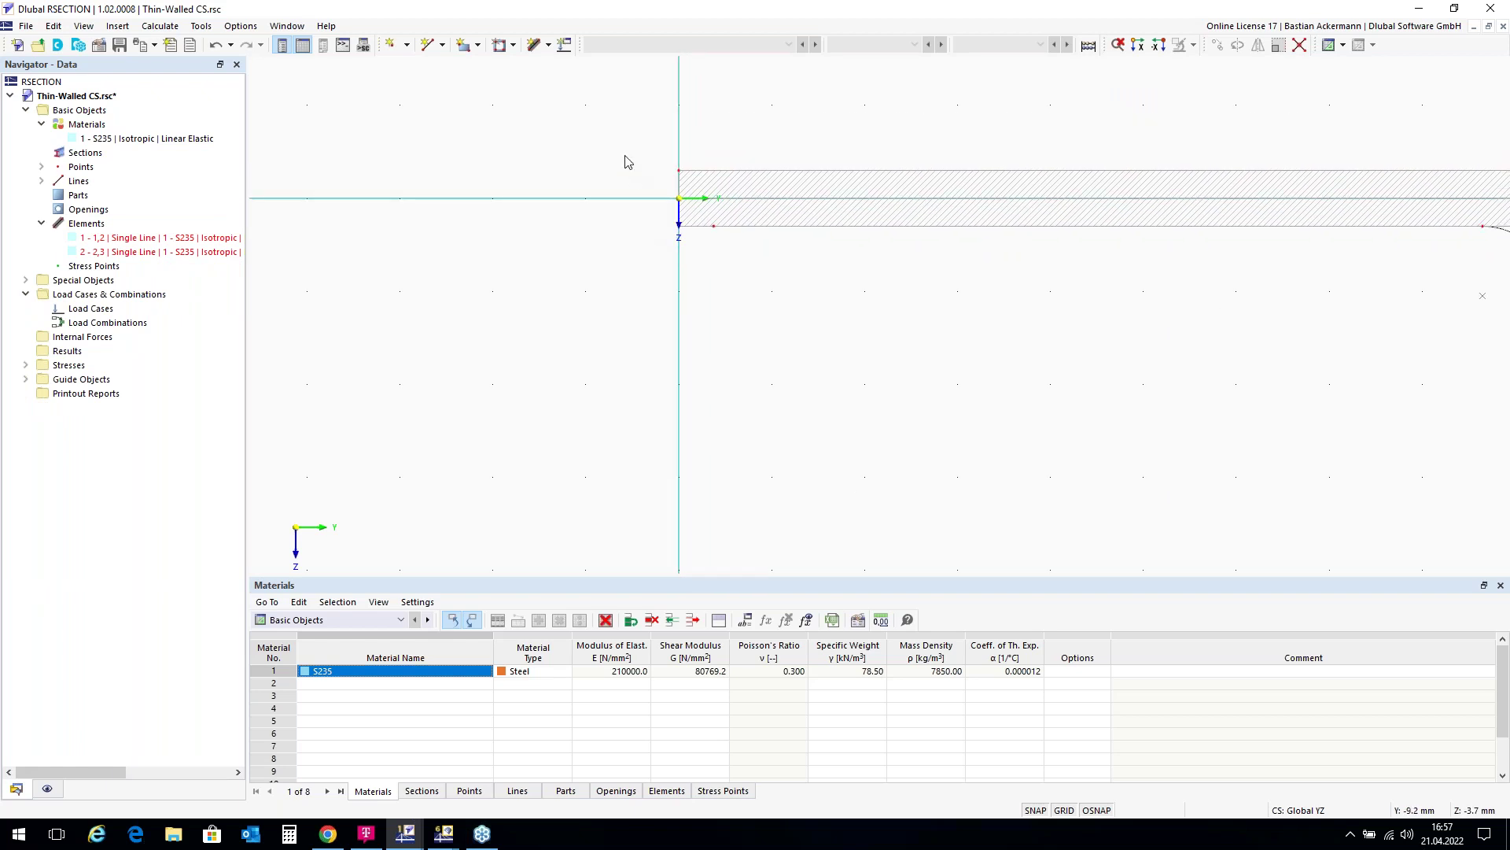
scroll(621, 141, "down", 1)
scroll(621, 140, "up", 1)
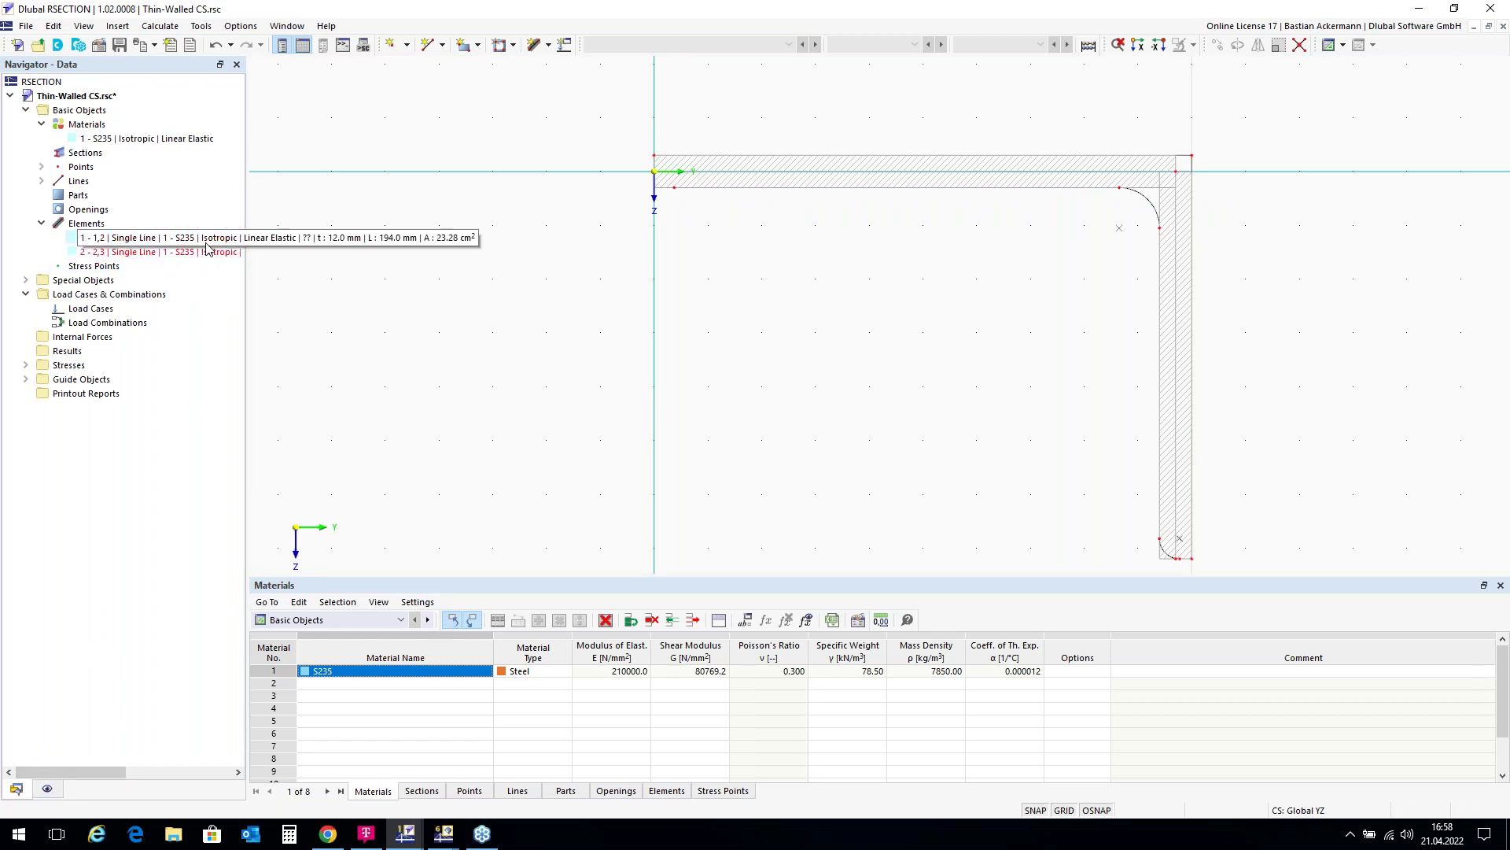
left_click(48, 787)
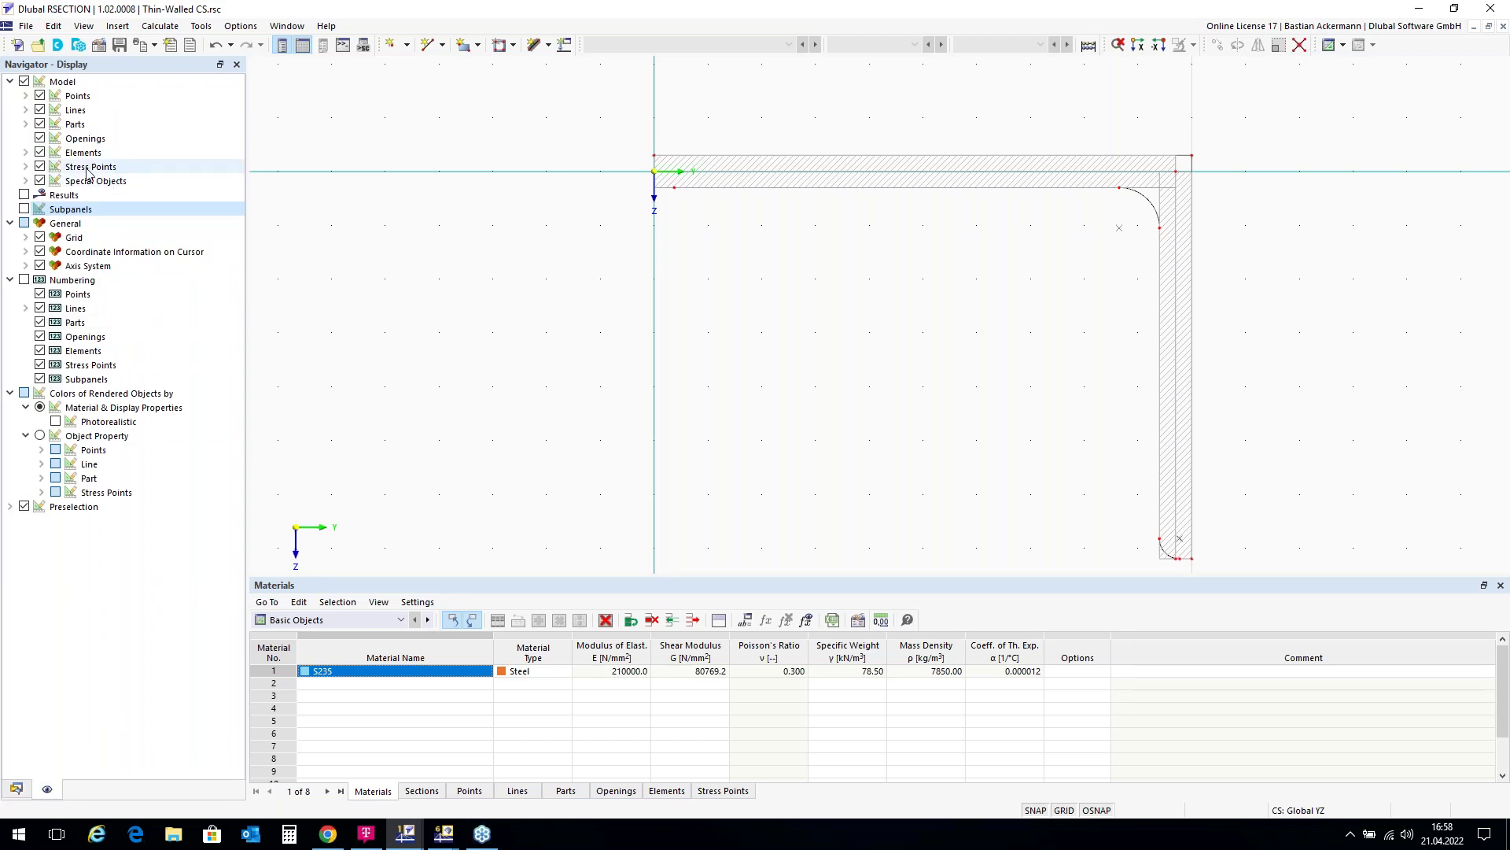
left_click(40, 152)
scroll(667, 186, "up", 5)
scroll(667, 186, "down", 5)
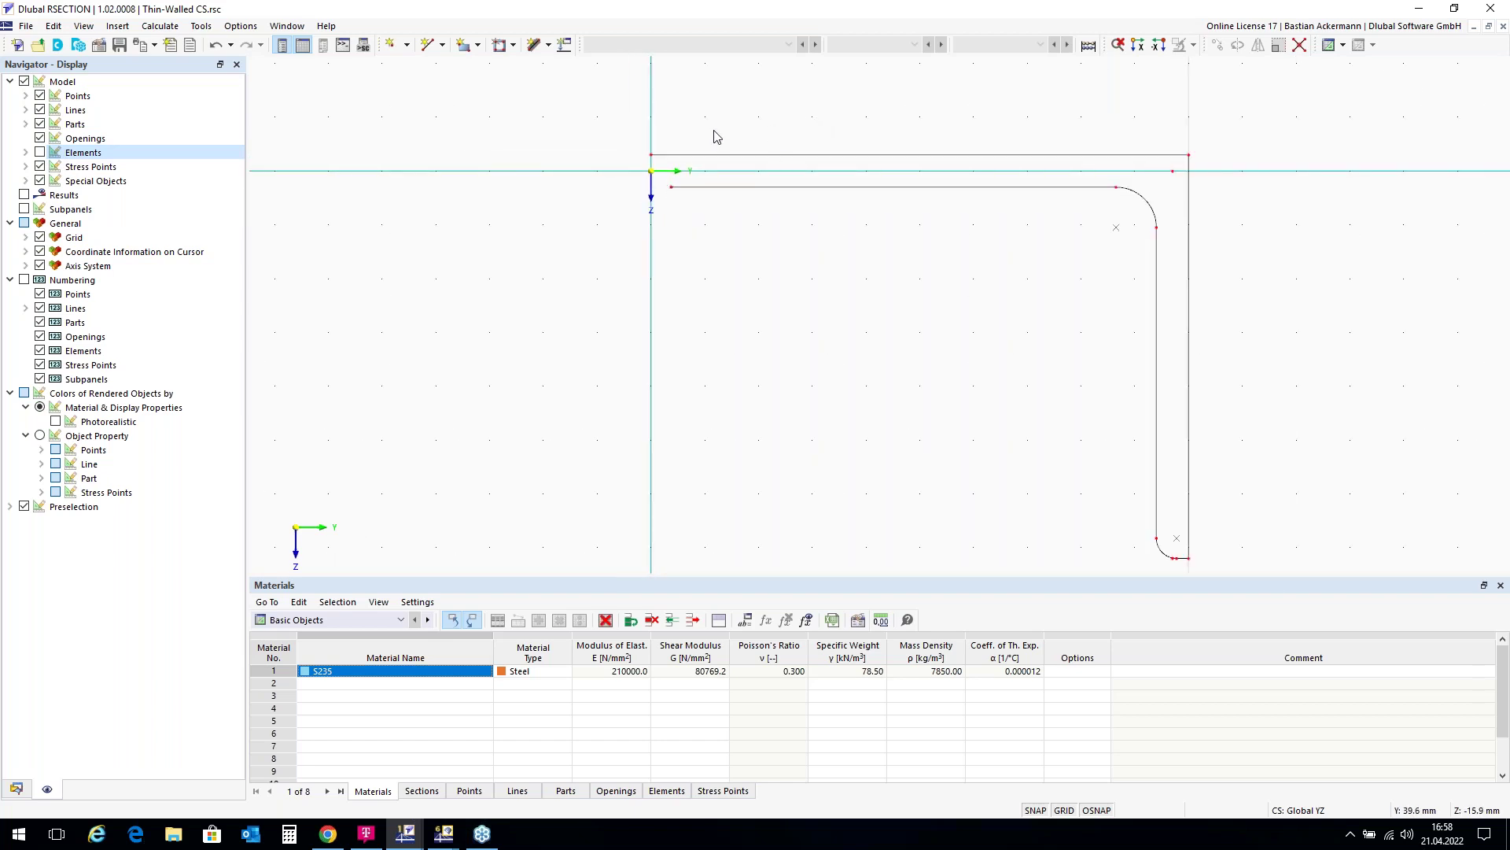
scroll(1327, 320, "down", 1)
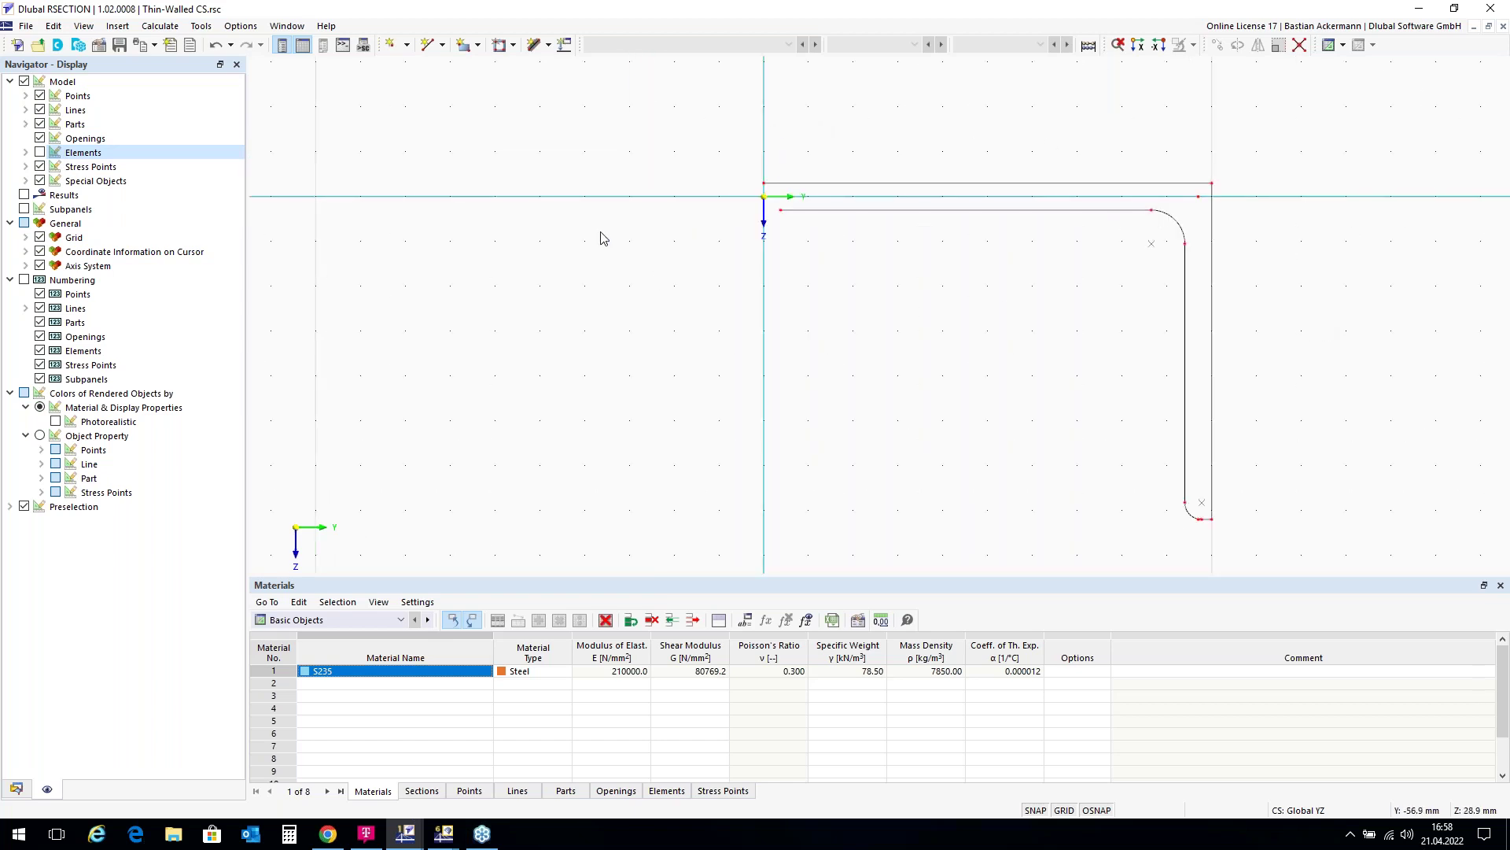
Start a new single-line element and enable length-and-direction input.
scroll(516, 173, "up", 1)
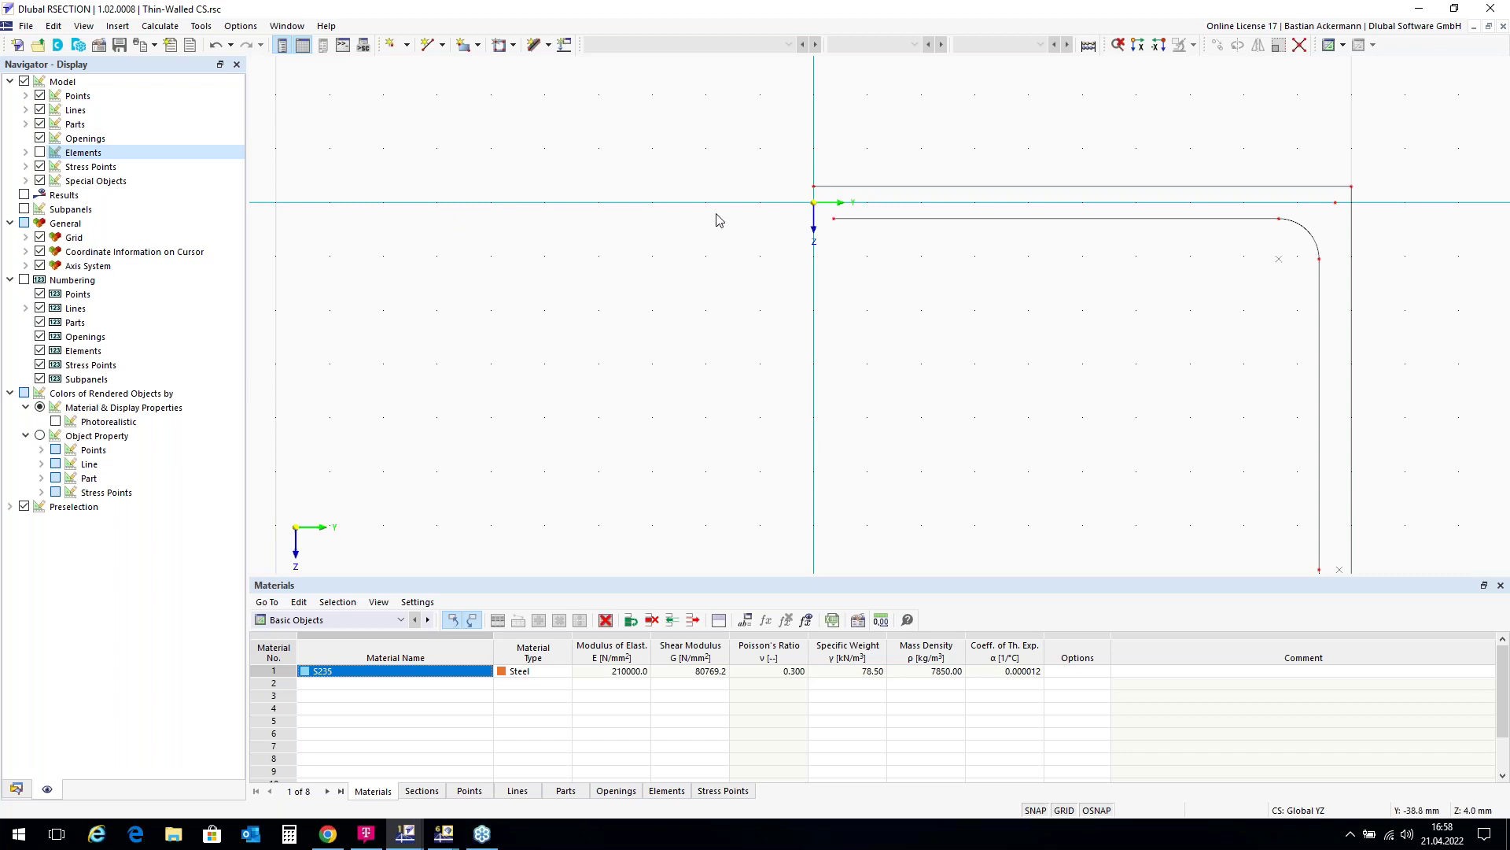
scroll(818, 211, "up", 3)
scroll(823, 218, "down", 4)
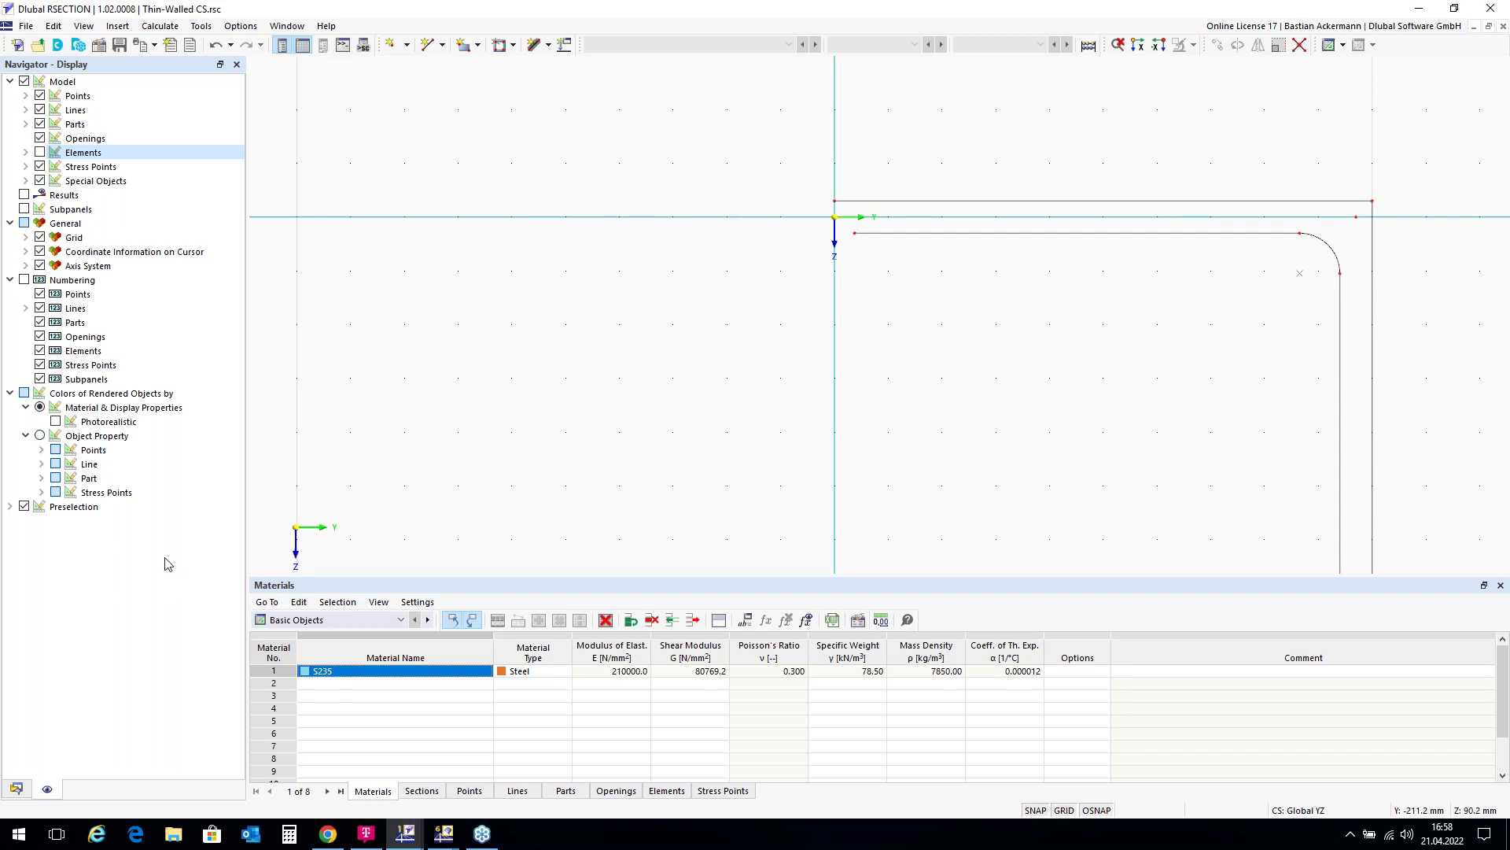
left_click(17, 788)
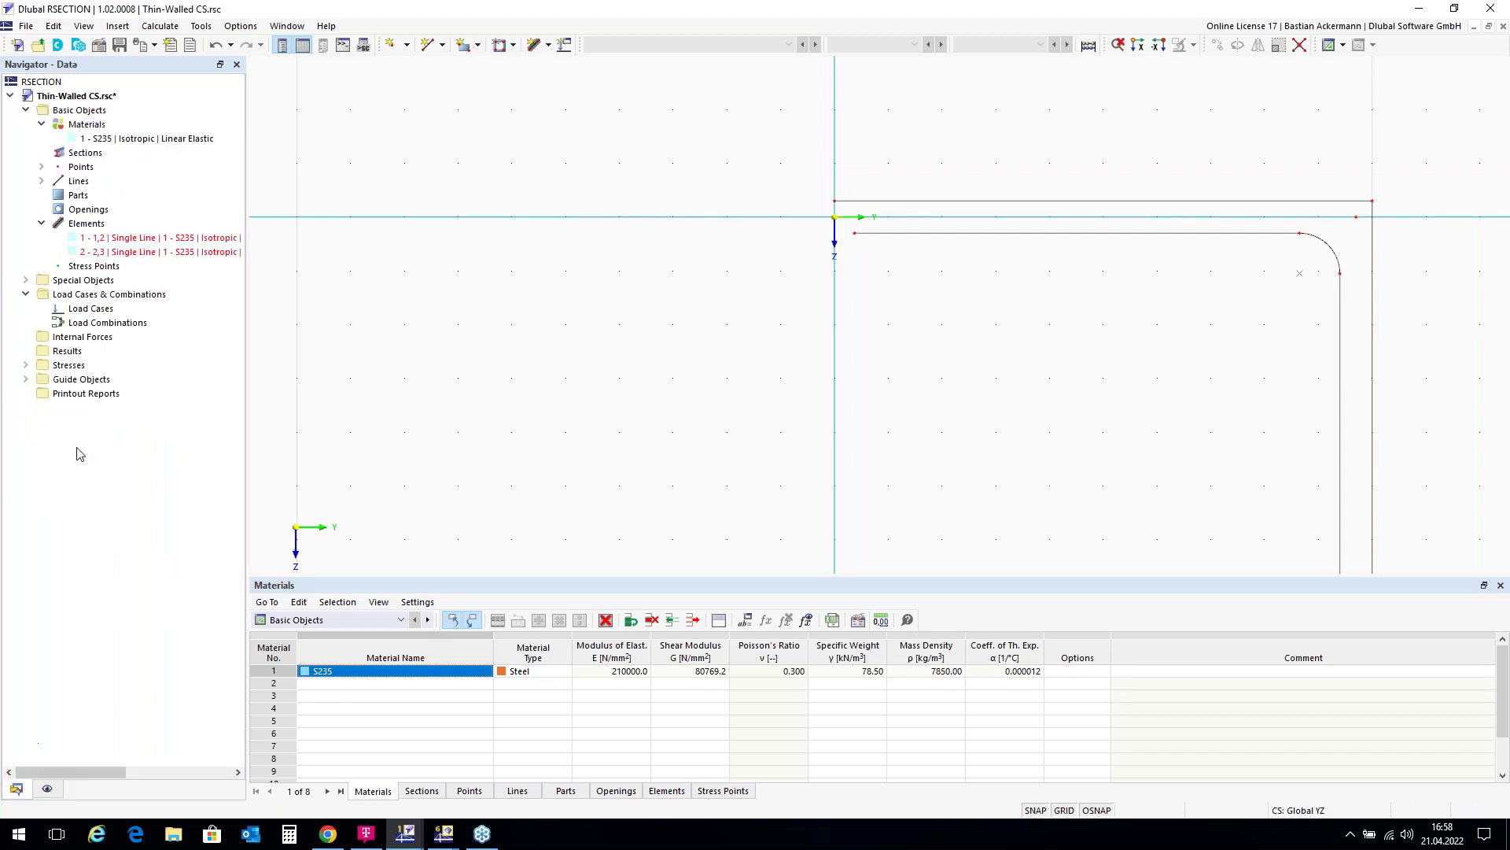
right_click(116, 226)
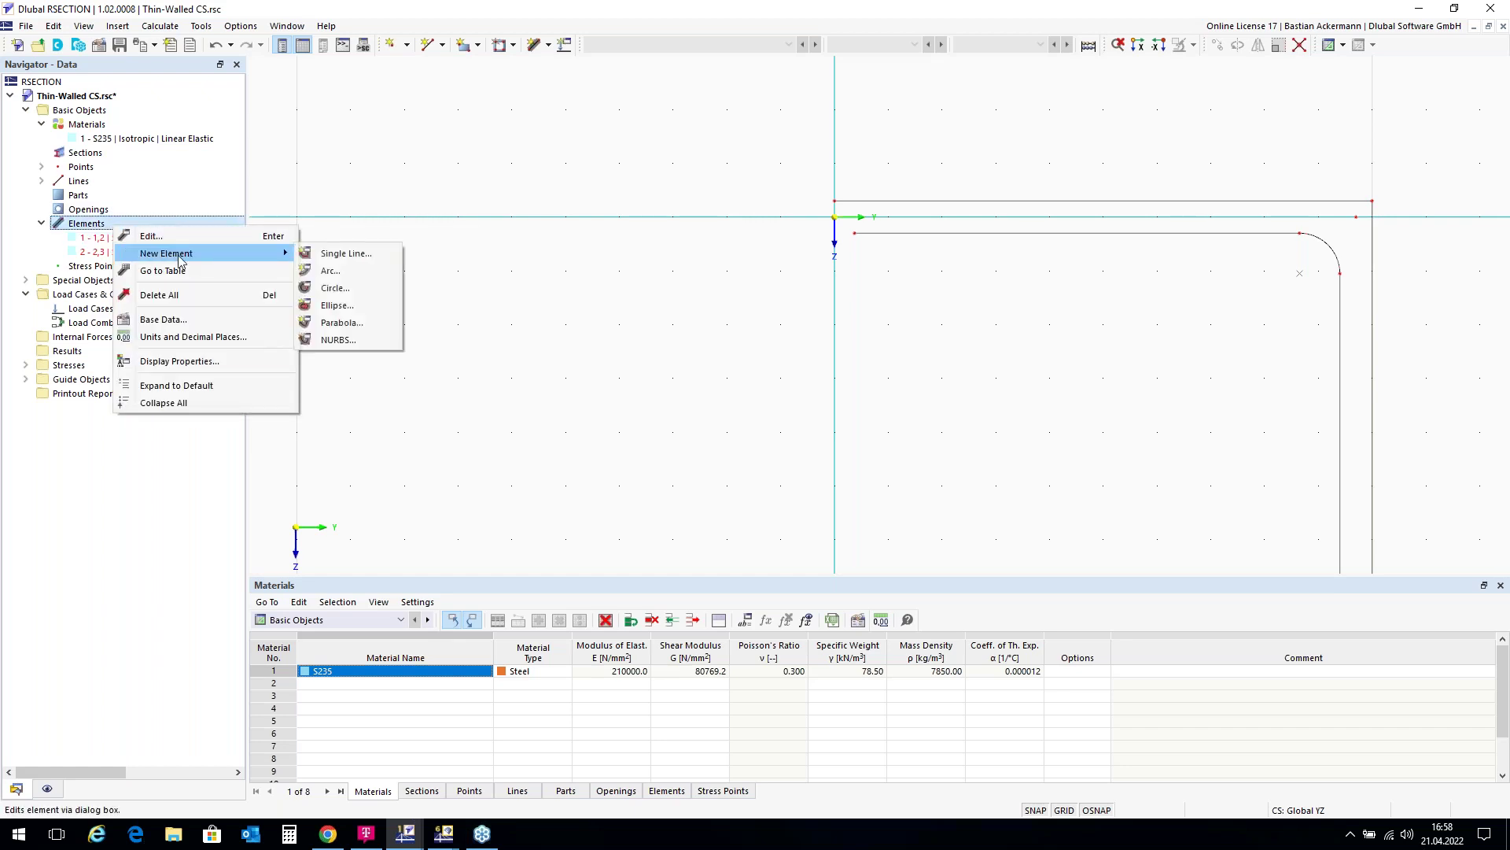
left_click(524, 107)
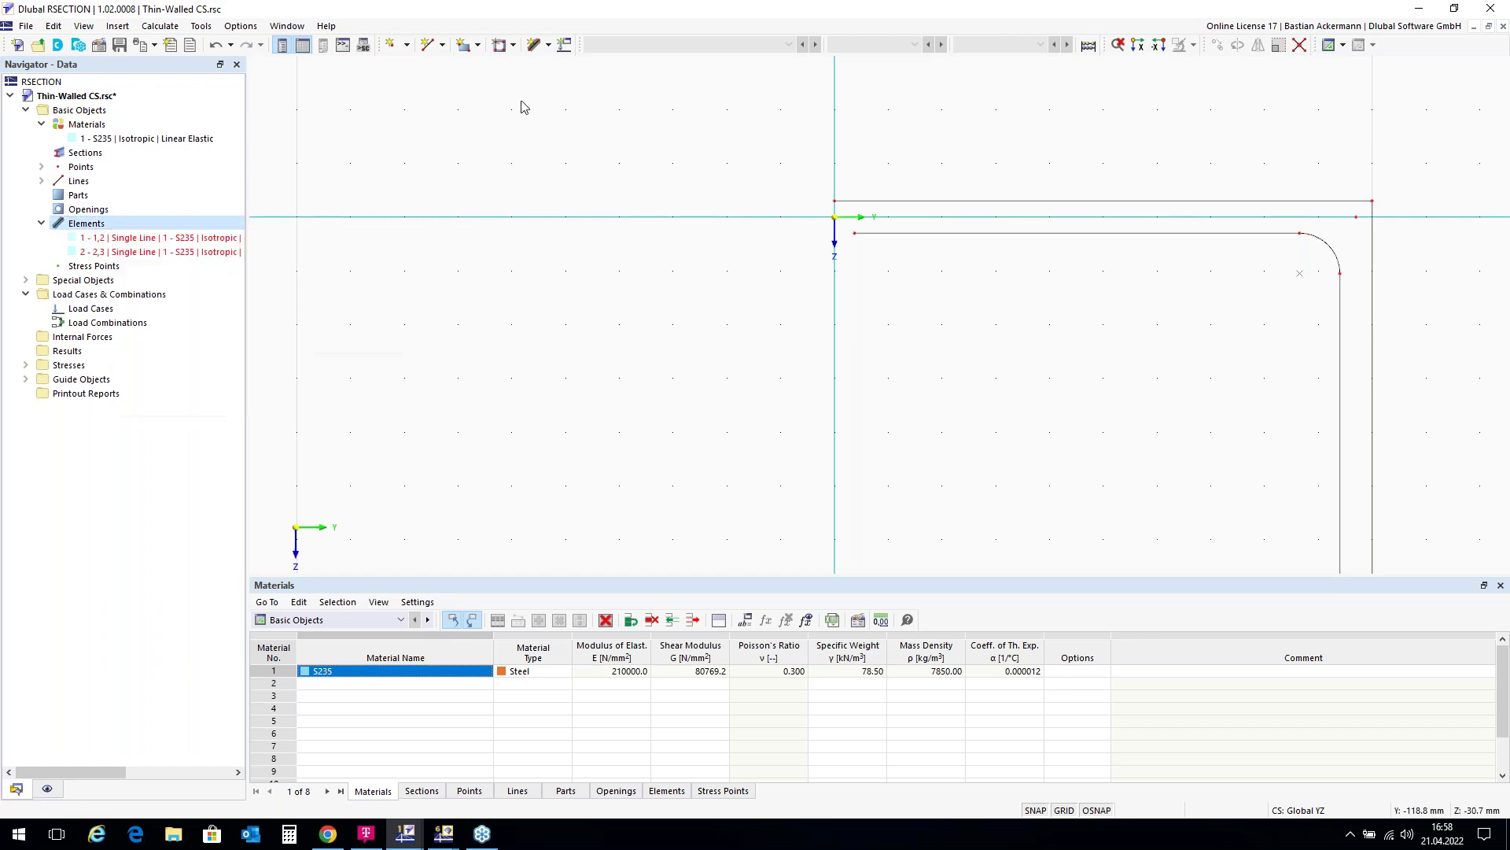
left_click(548, 46)
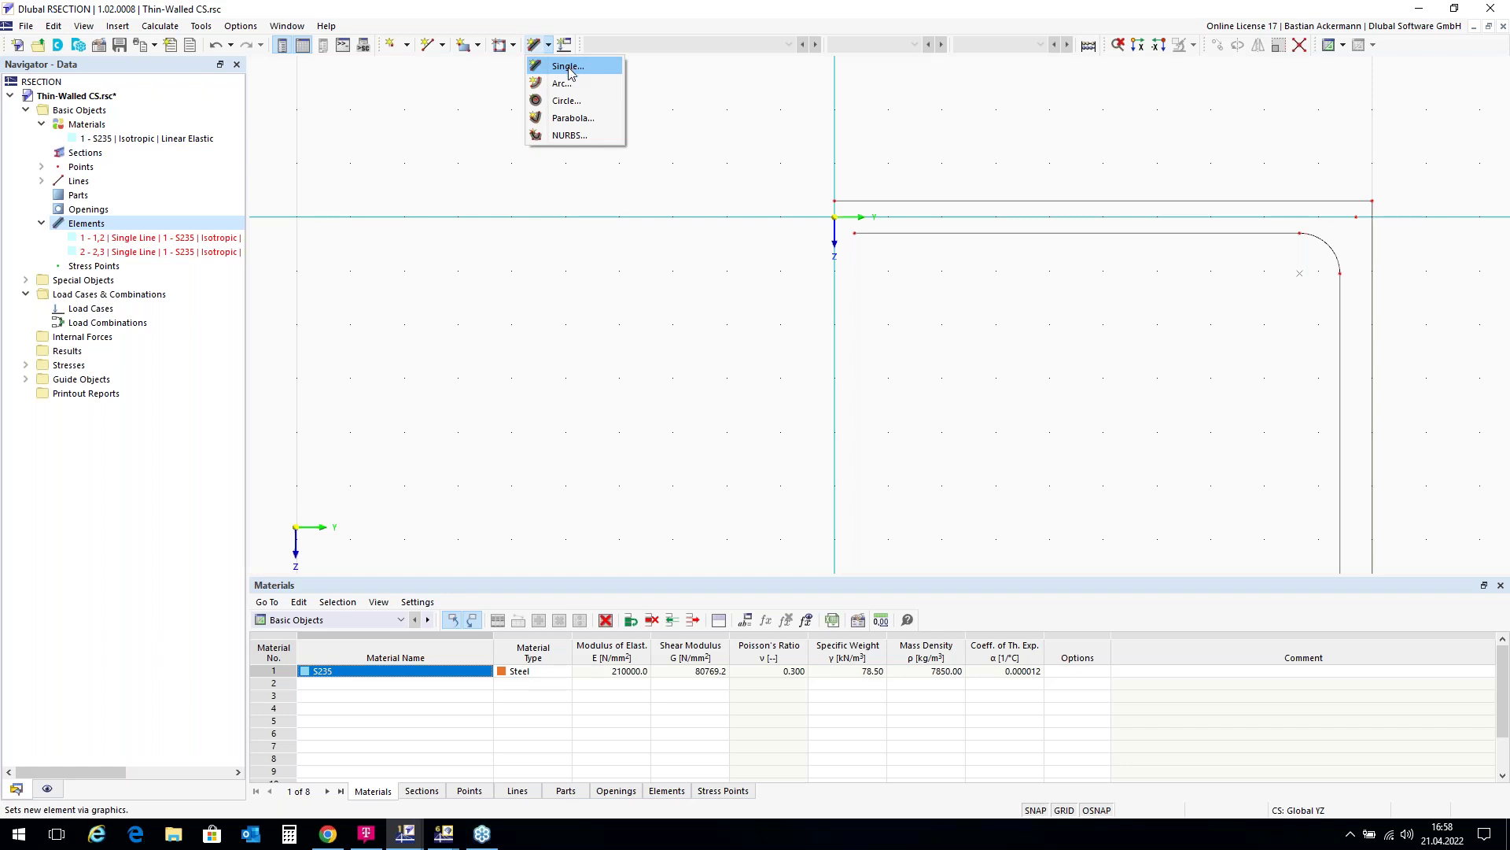
left_click(568, 70)
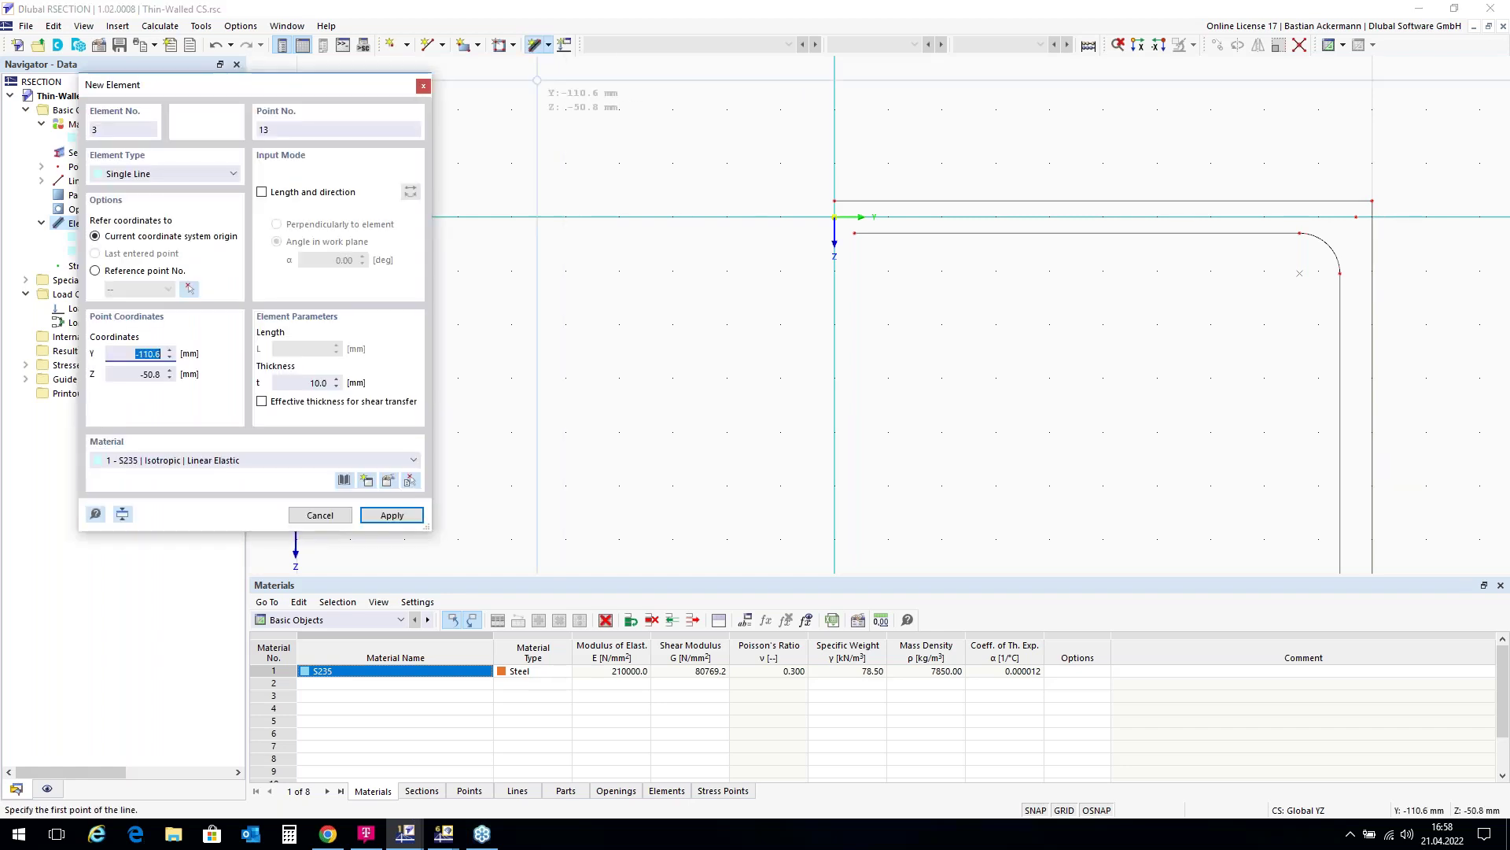
left_click_drag(314, 93, 496, 103)
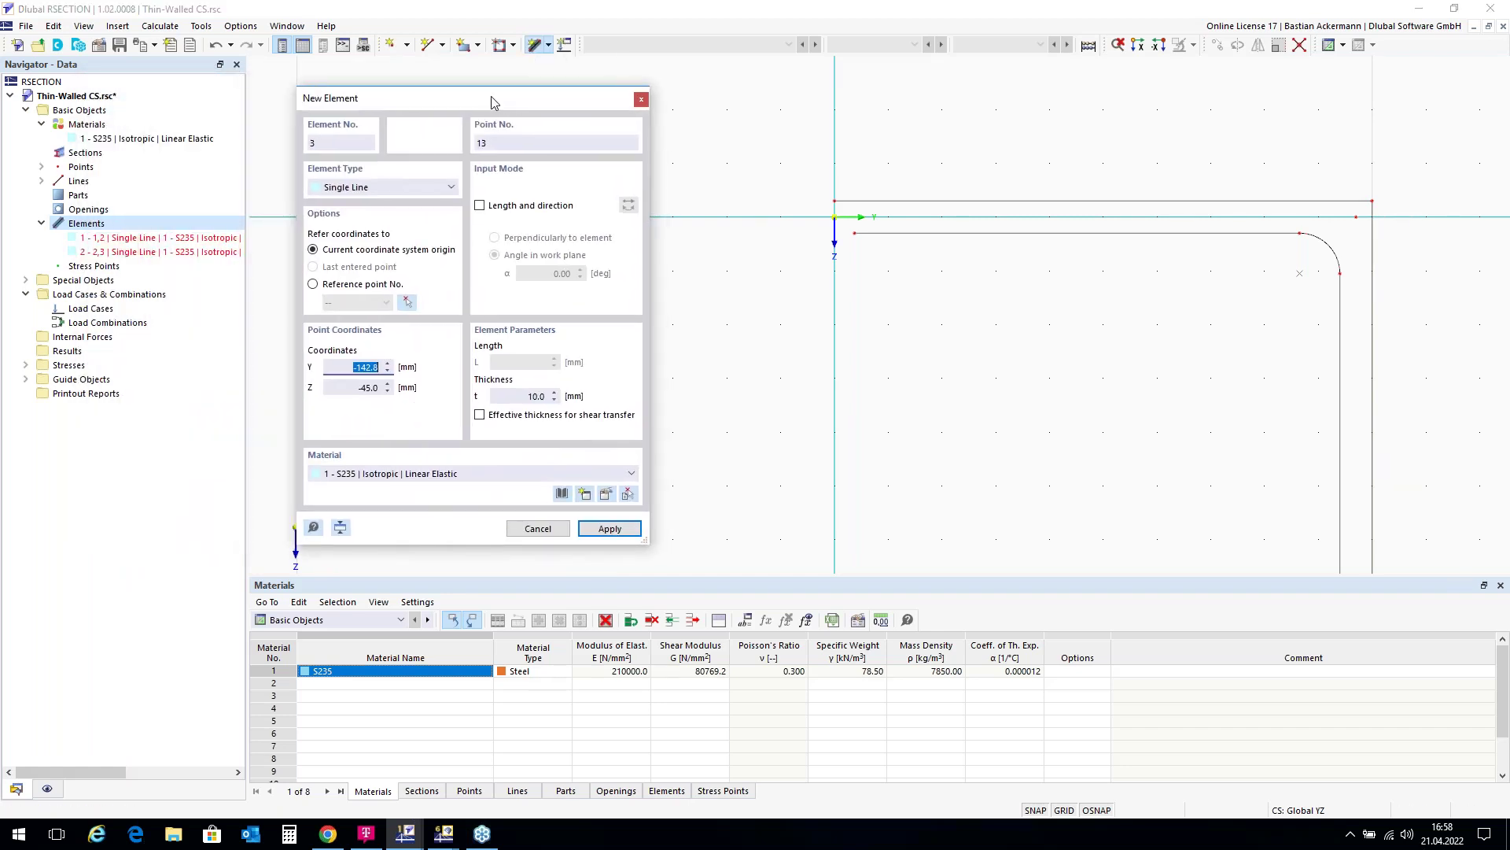
left_click(480, 207)
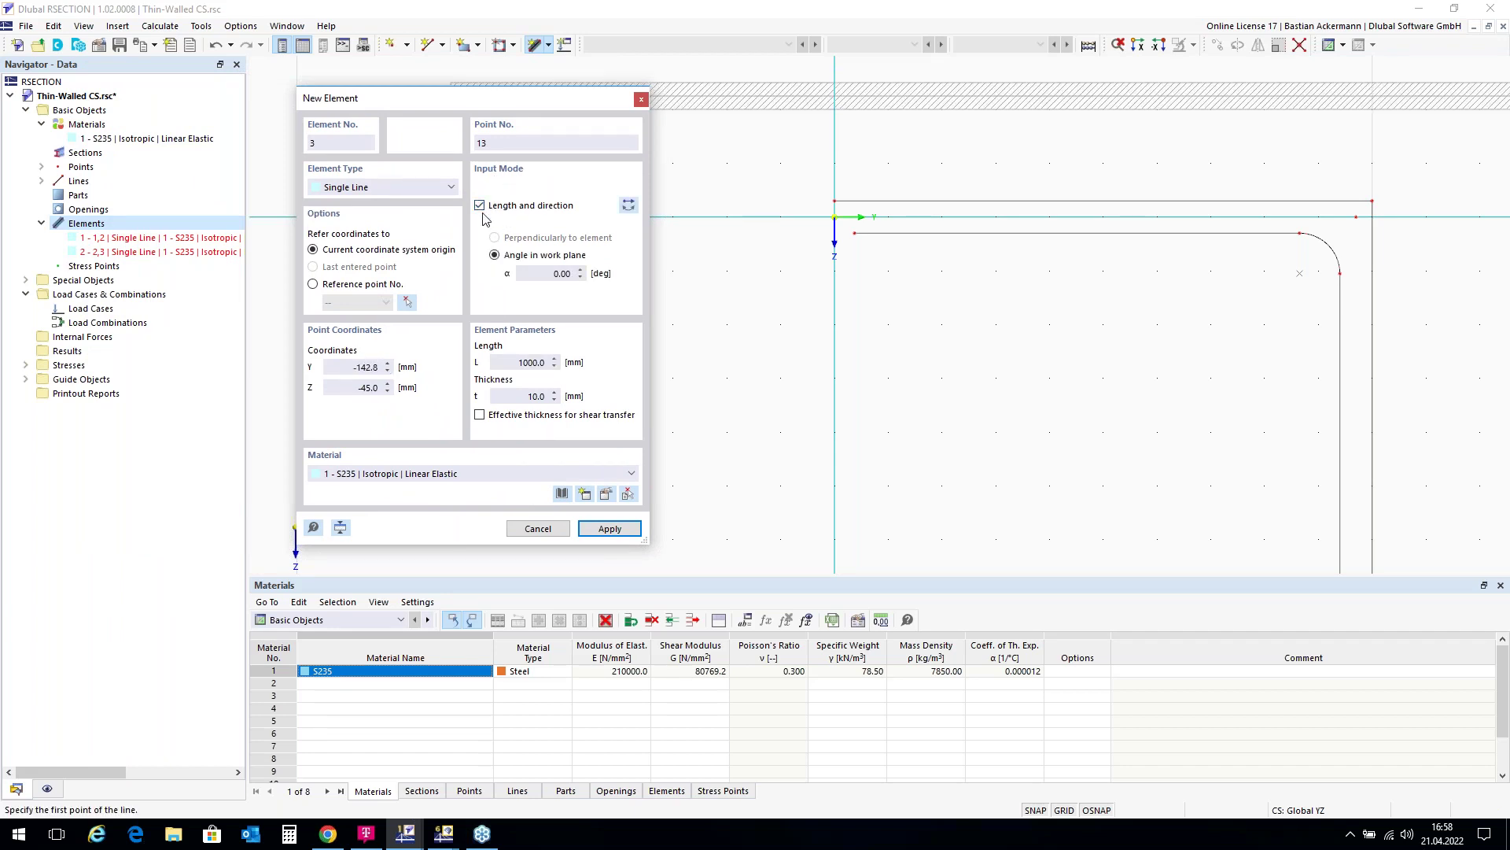
Set the element to 200 mm length and 12 mm thickness, reverse its direction, and place it with its end at the origin.
double_click(514, 362)
type("2")
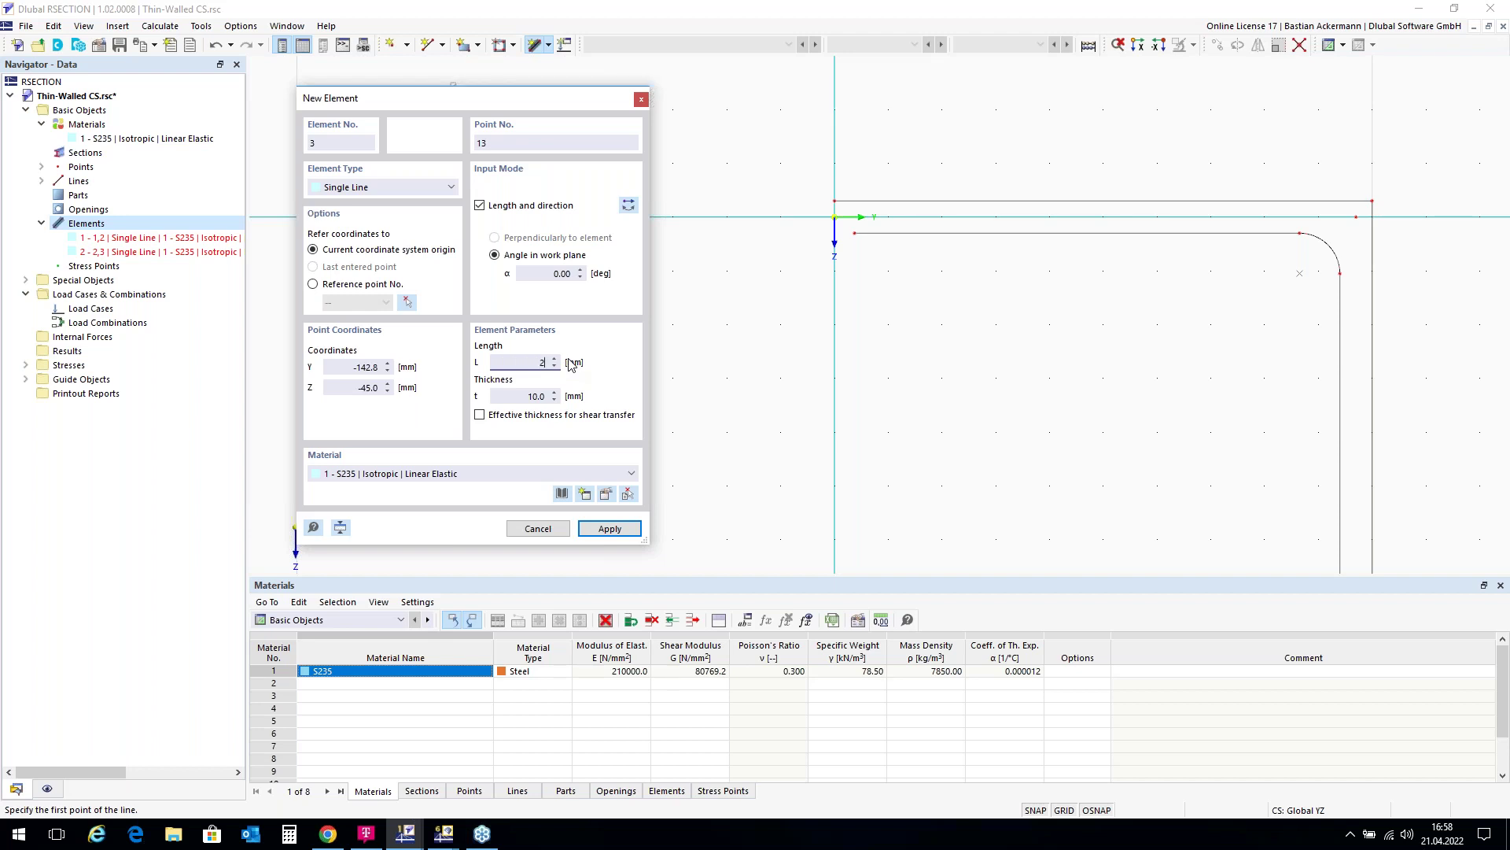
type("00")
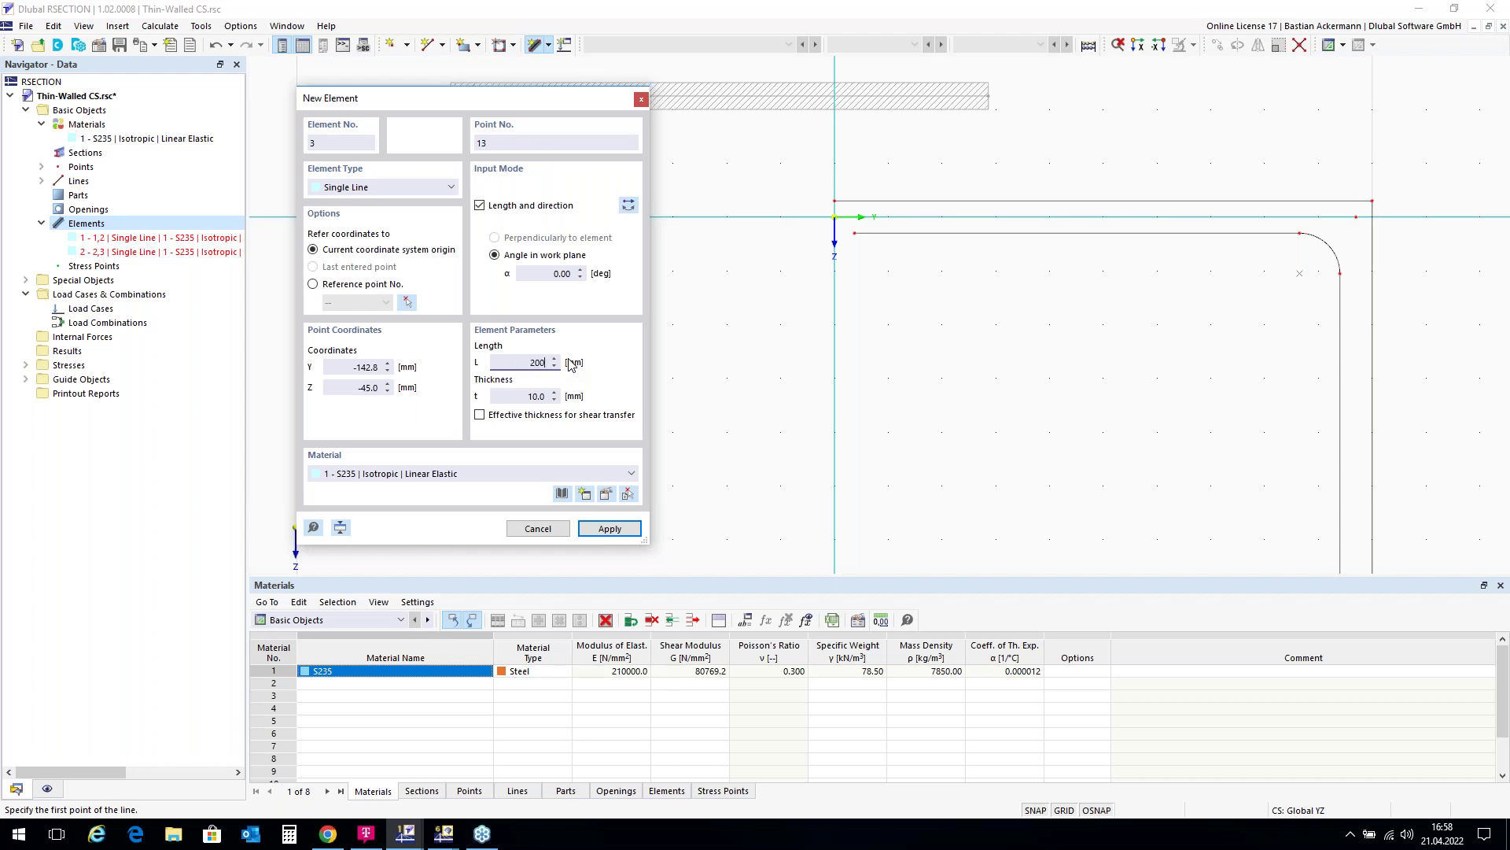
left_click(525, 393)
type("12")
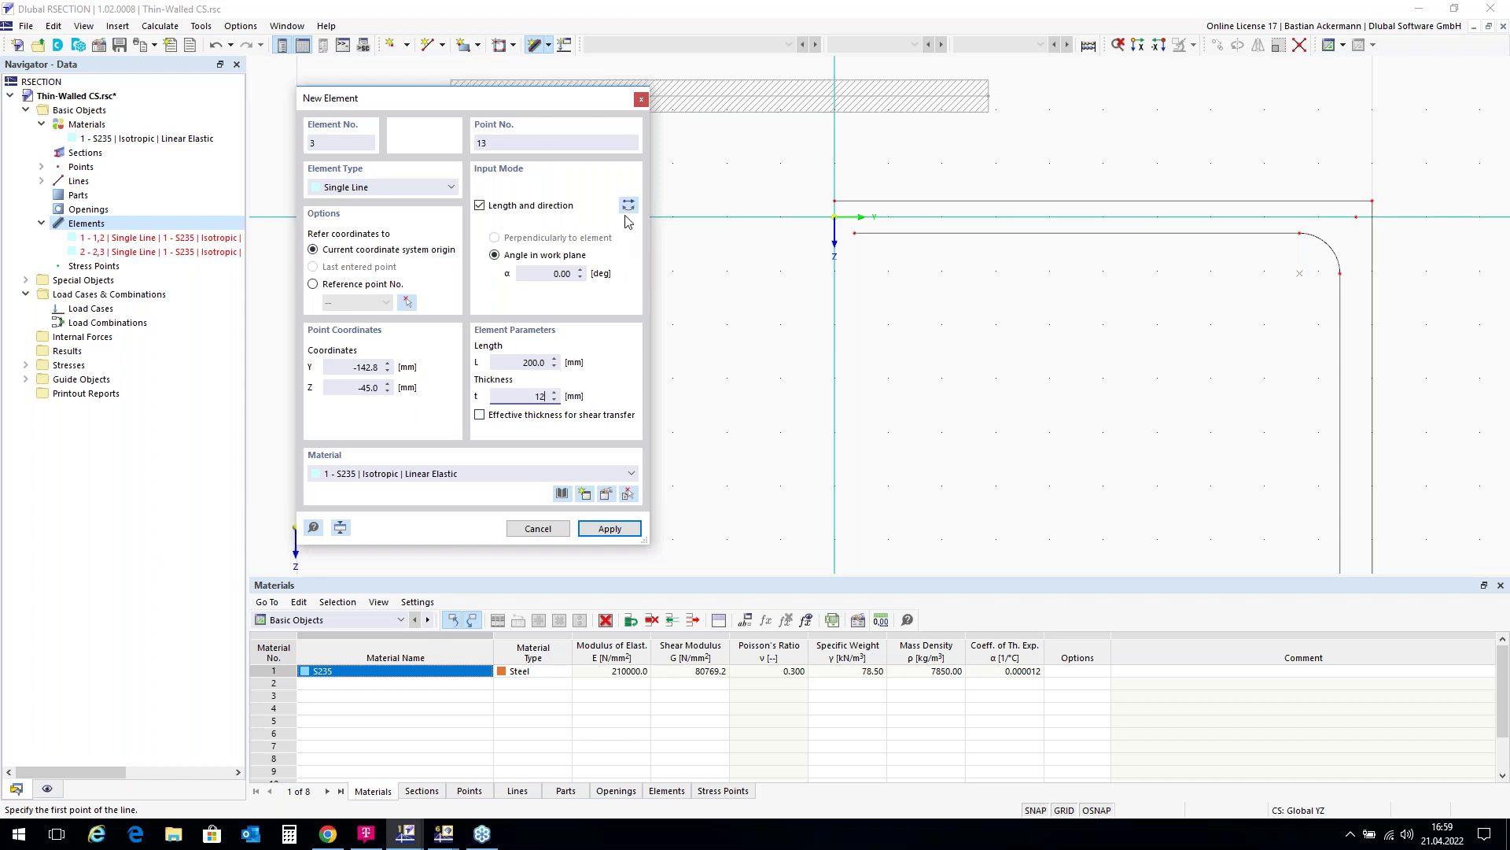
key("Tab")
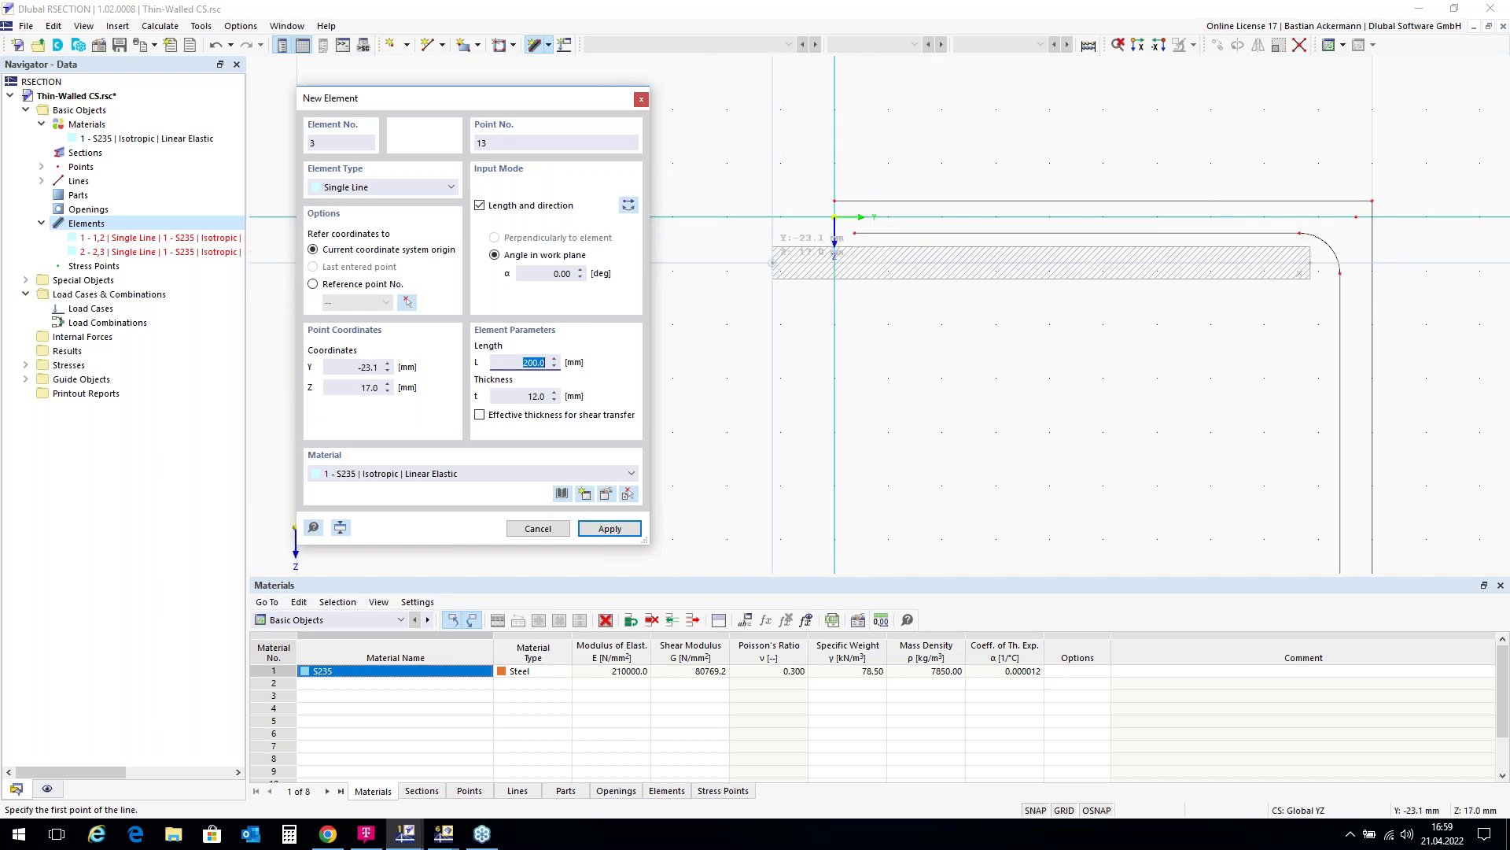
left_click(629, 207)
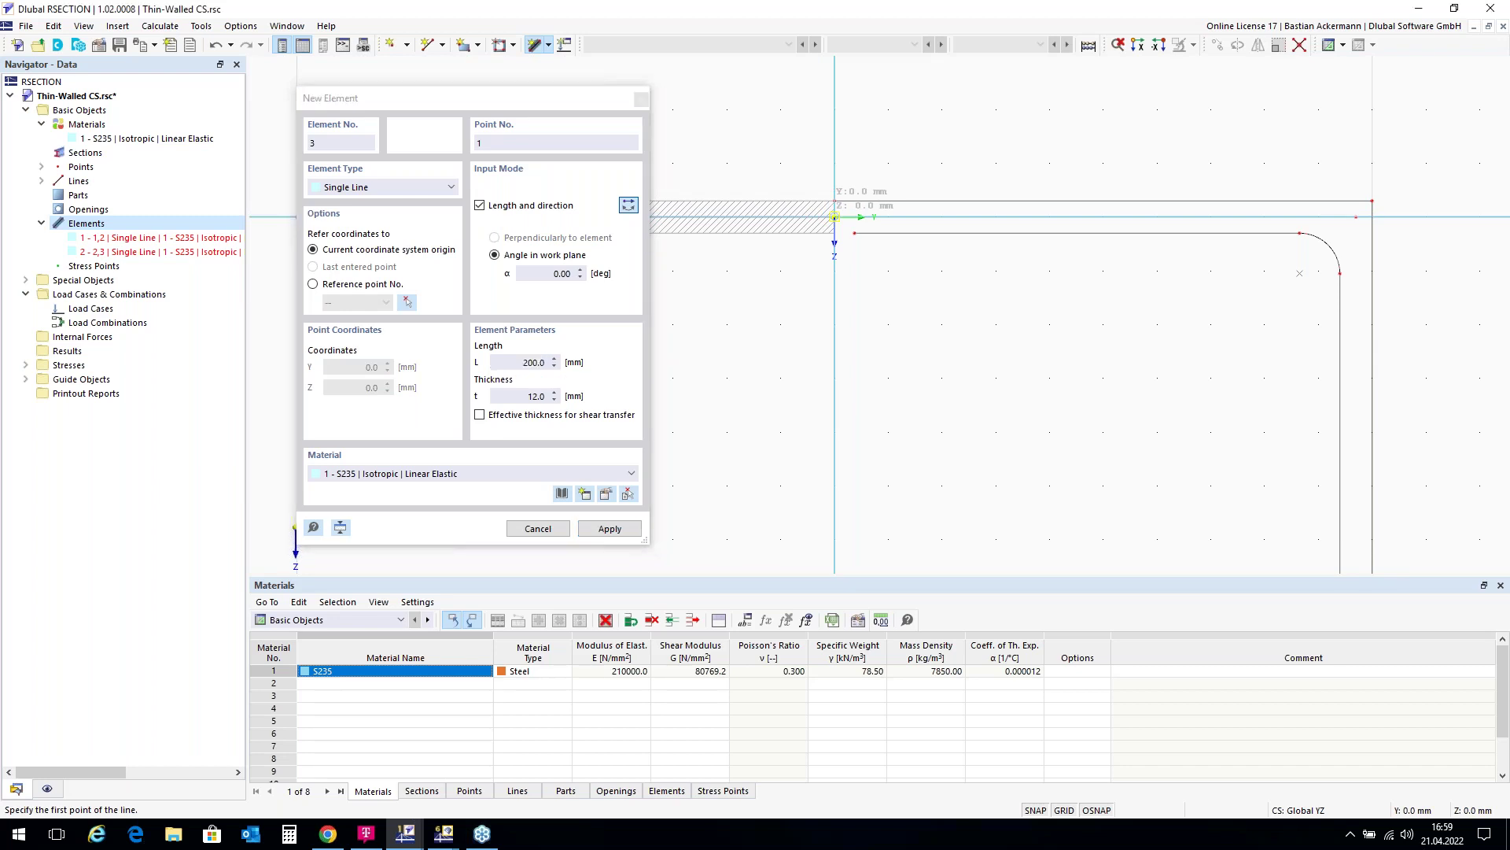
left_click(835, 217)
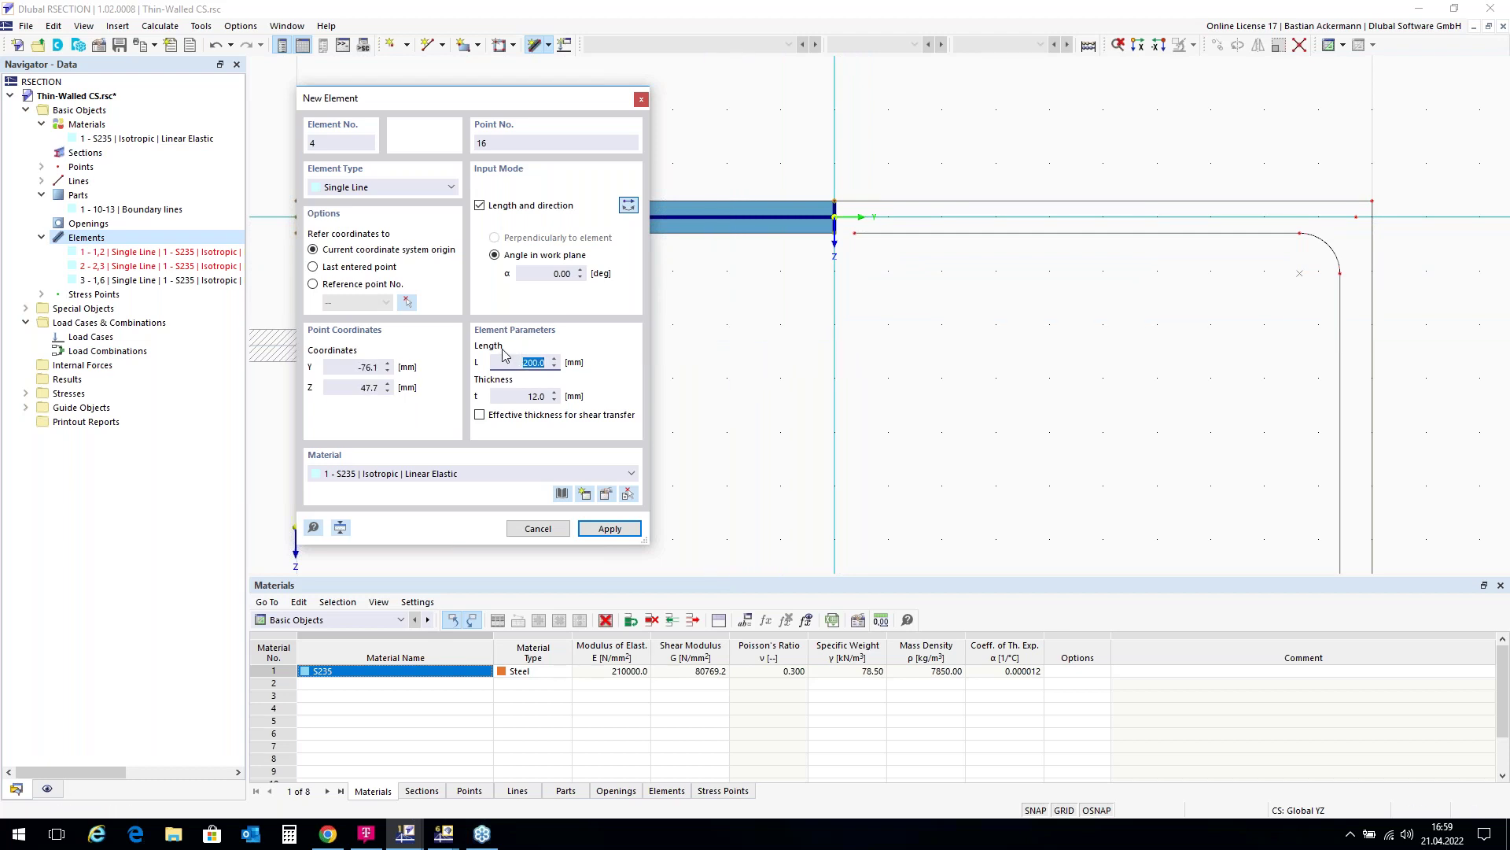
Add a web element 400 mm long and 10 mm thick at a 90° angle, running downward from the origin.
type("400")
left_click(511, 396)
type("10")
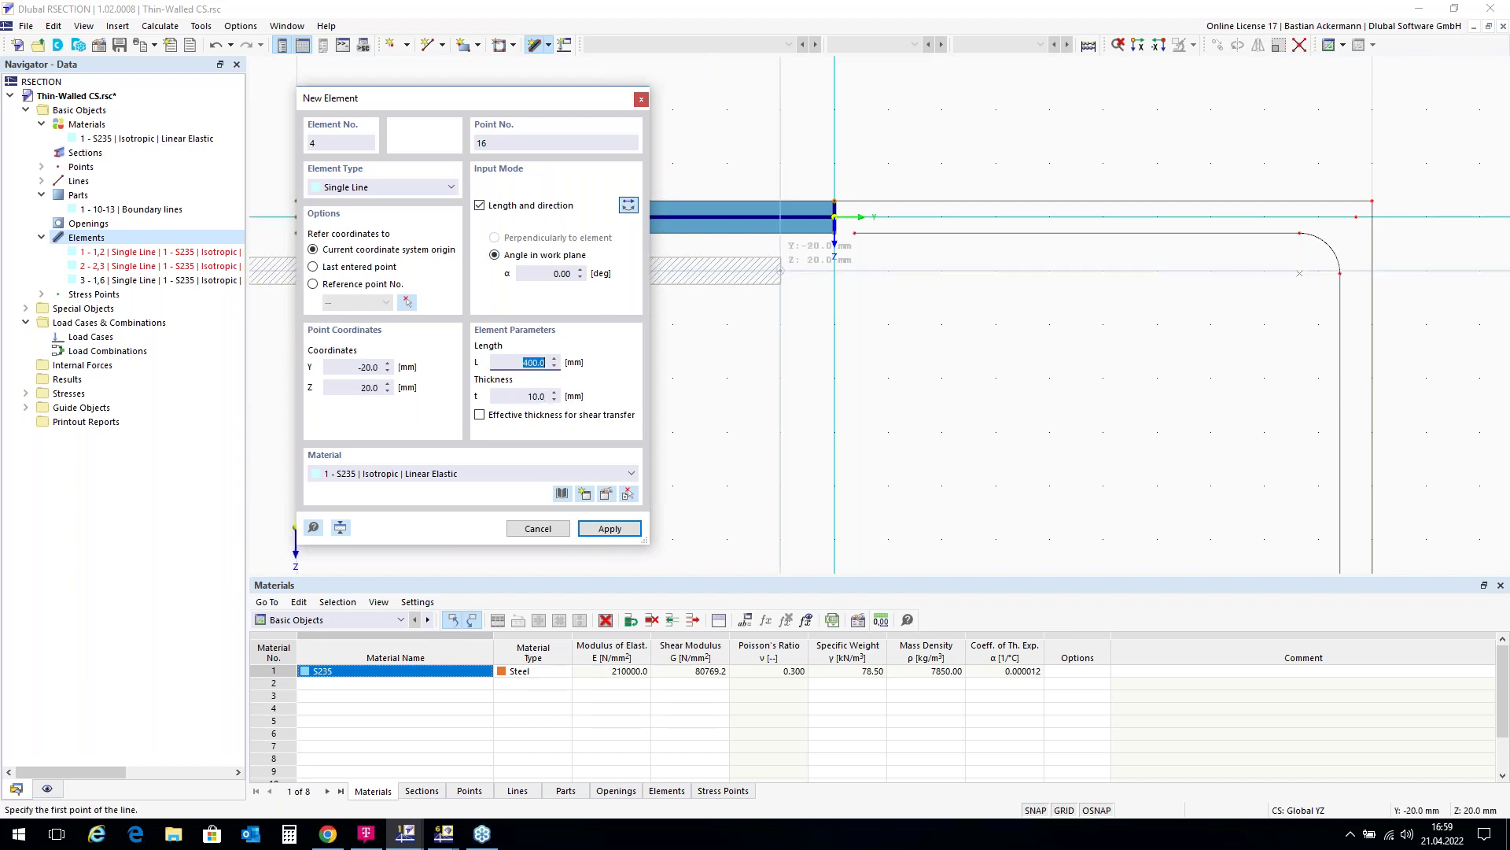
left_click(553, 273)
type("90")
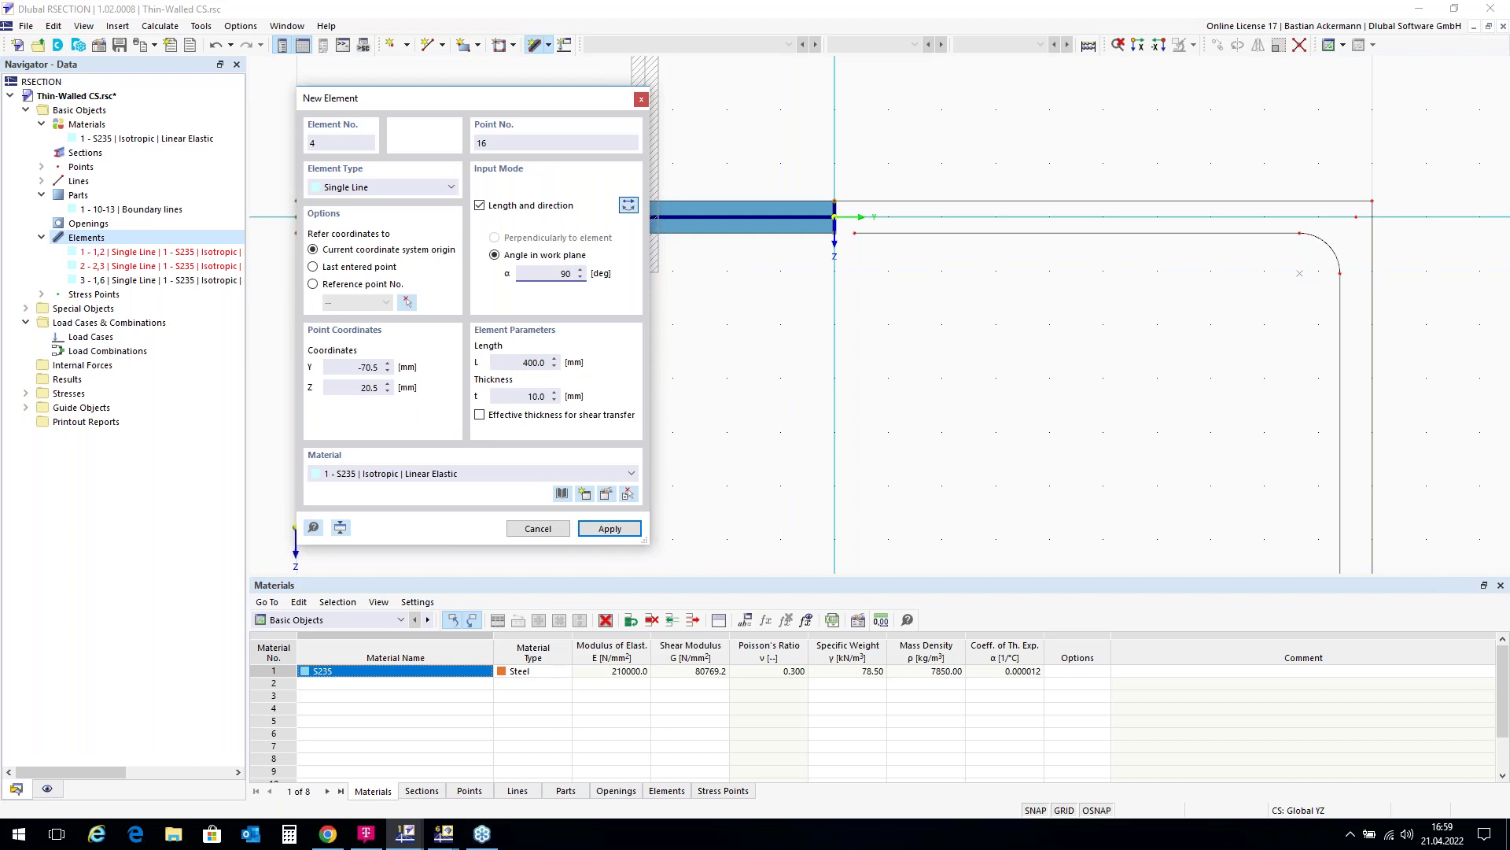
left_click(627, 207)
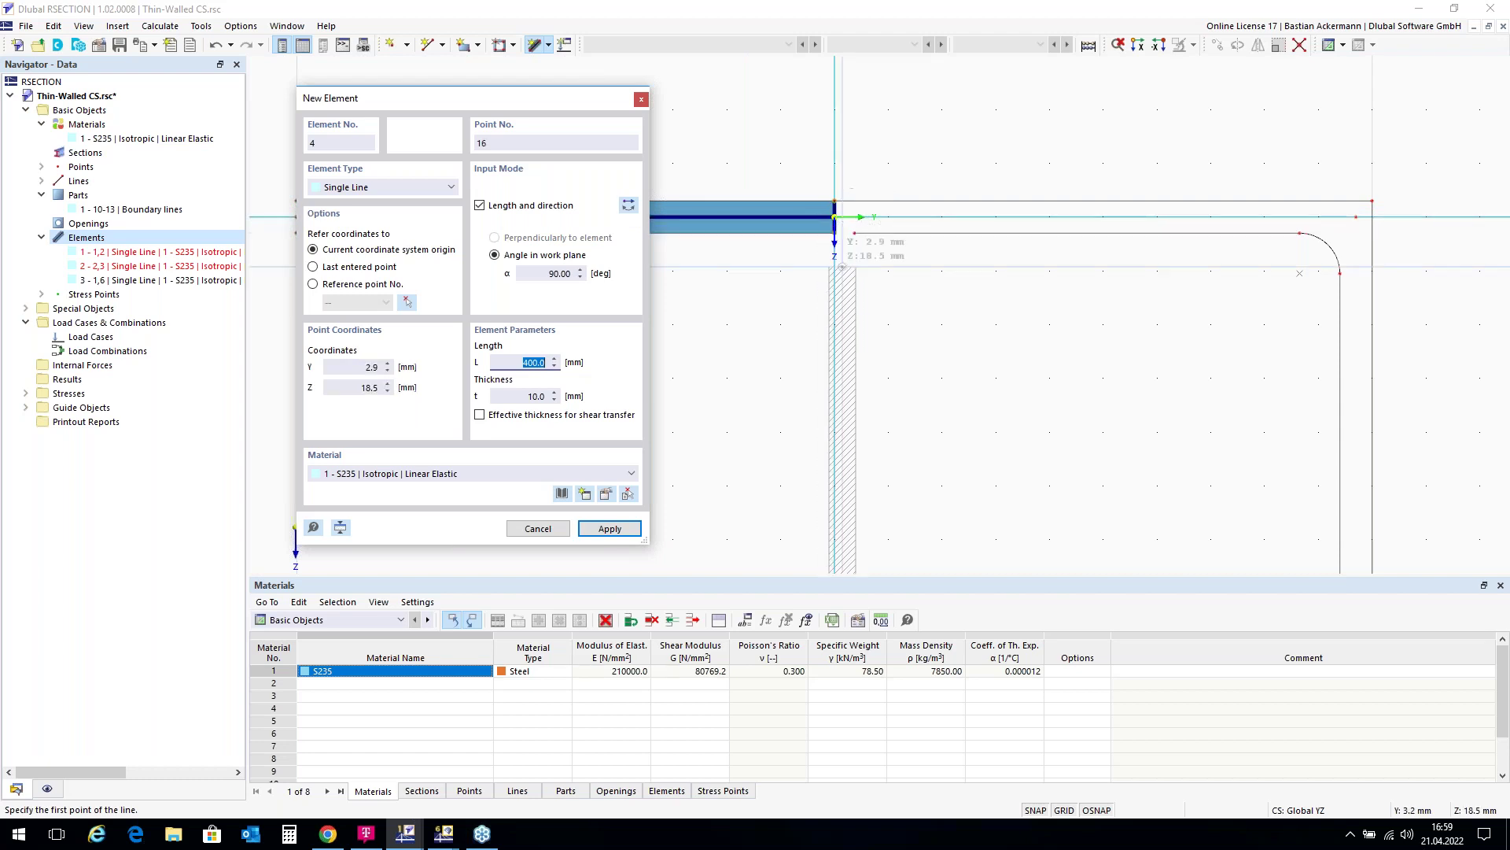
scroll(838, 217, "up", 5)
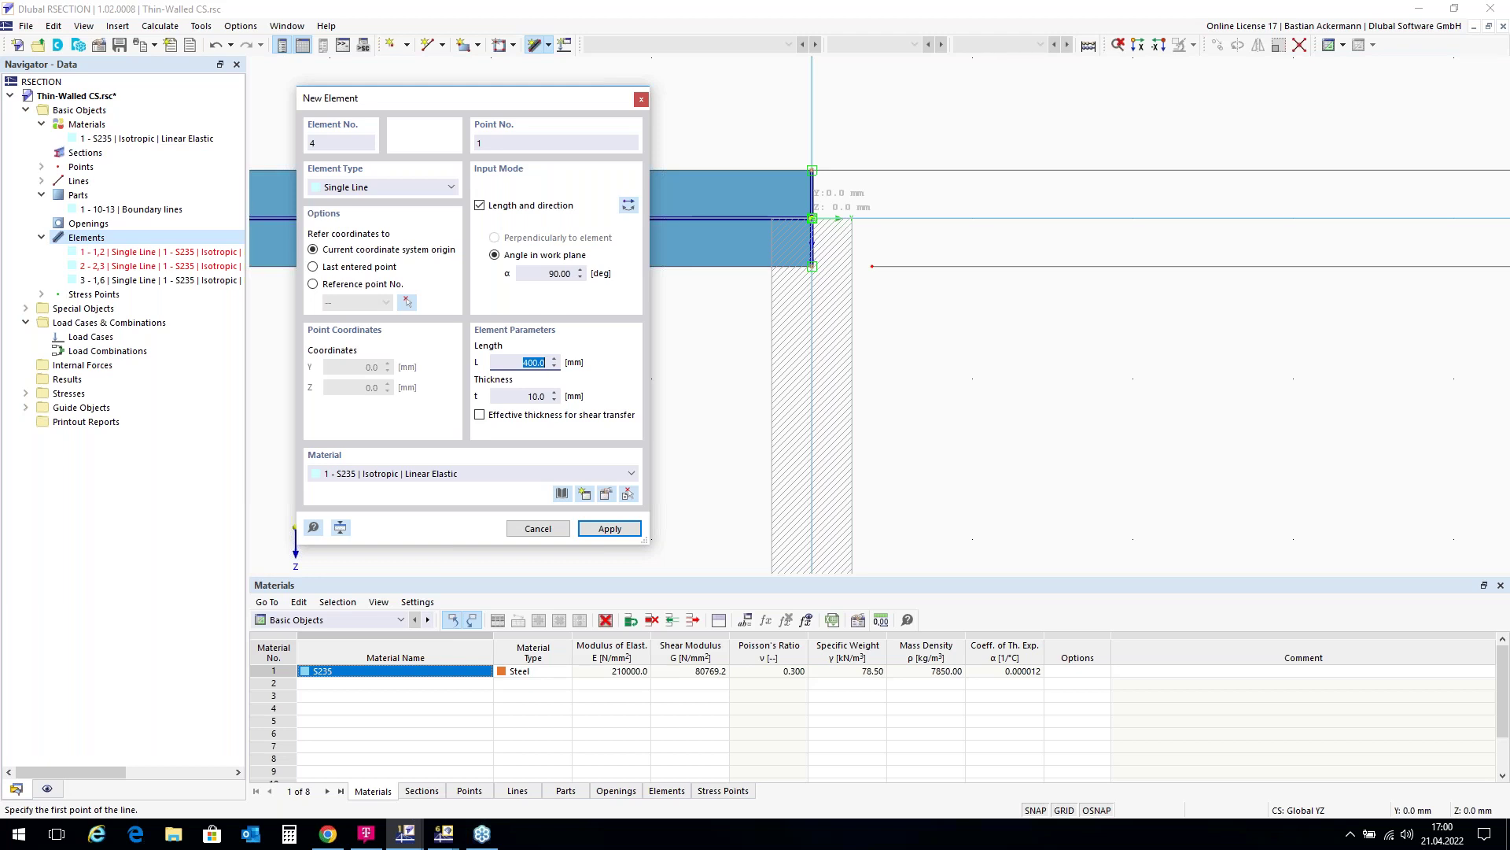
key("Return")
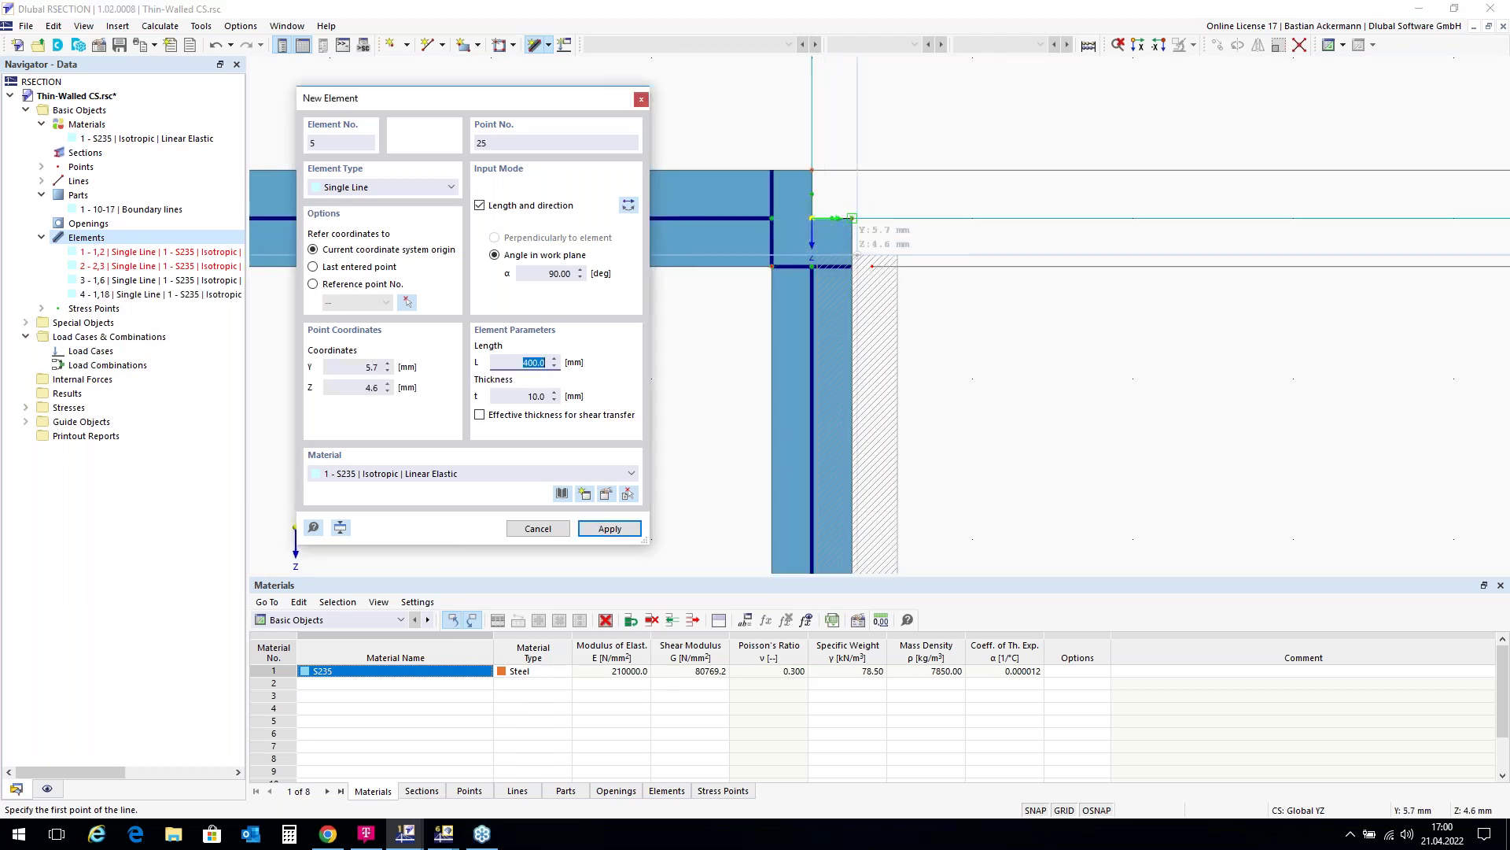
scroll(903, 281, "down", 2)
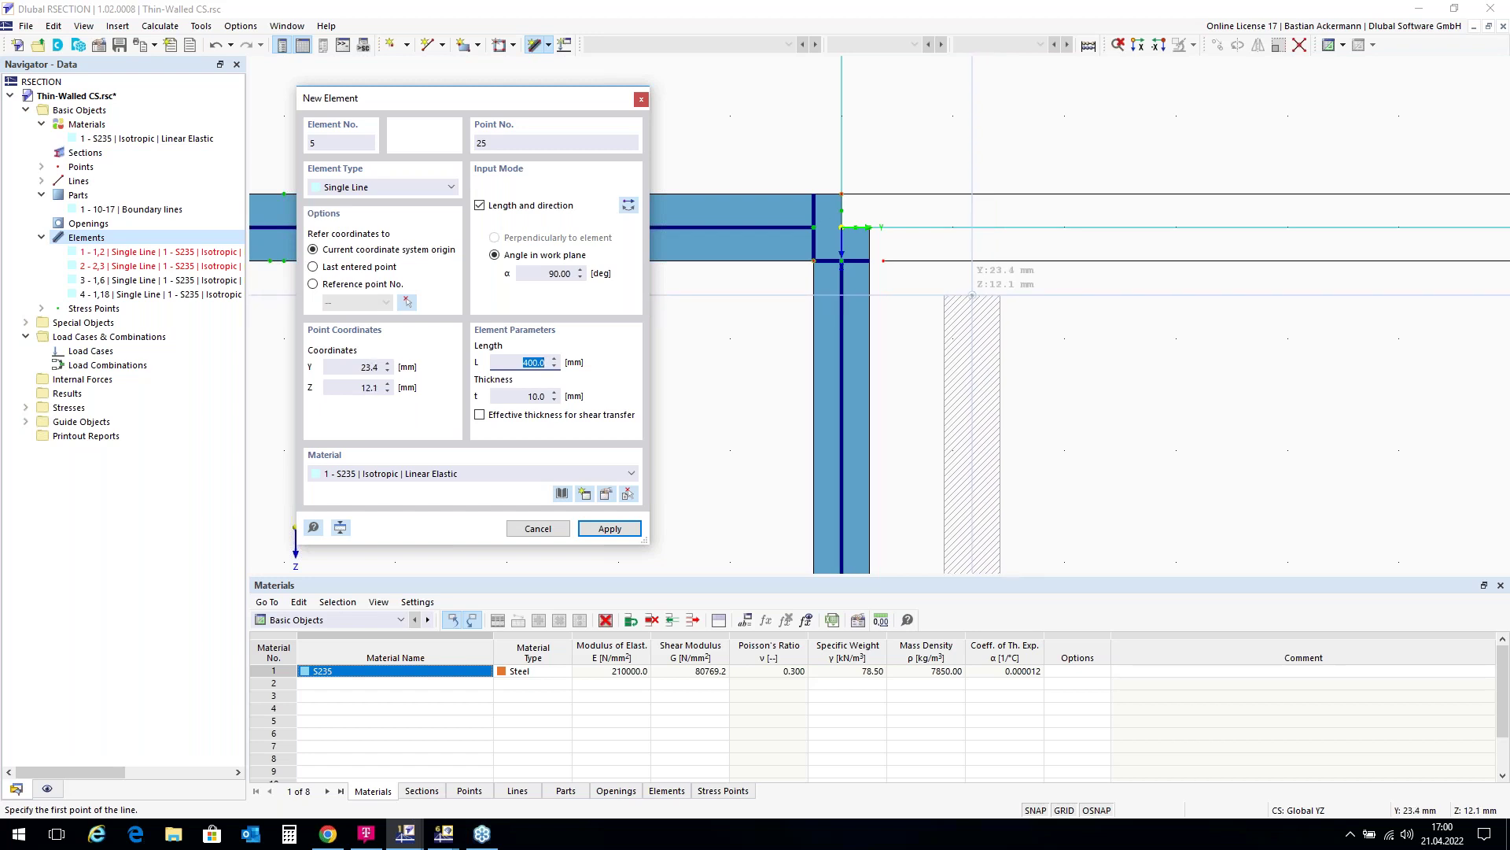
key("Escape")
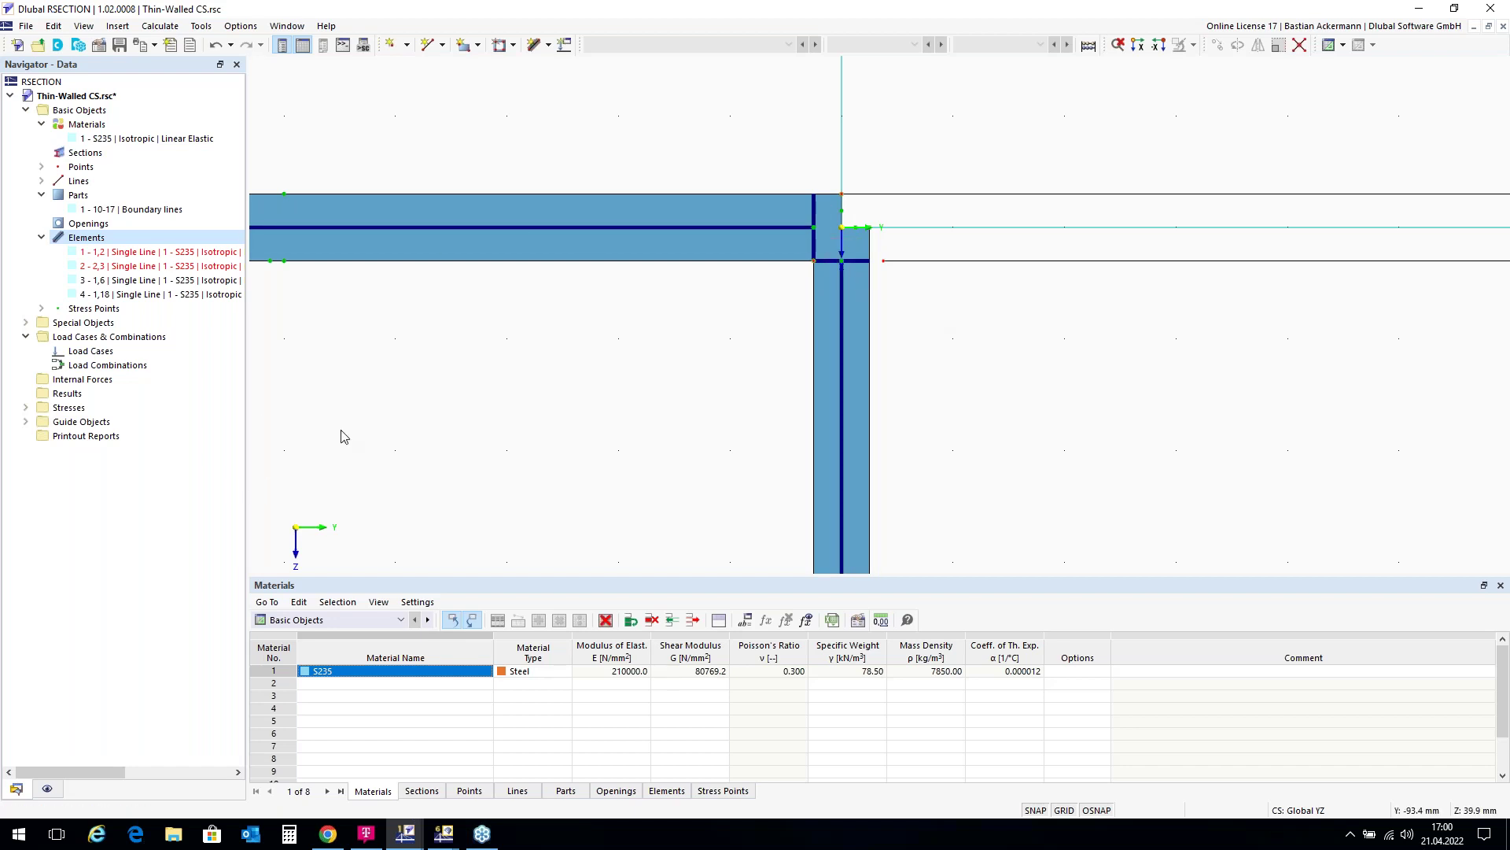
Hide the subpanels and define an Edge and Angle angled corner with an edge length of 6*sqrt(2) mm and a 45° angle.
left_click(47, 789)
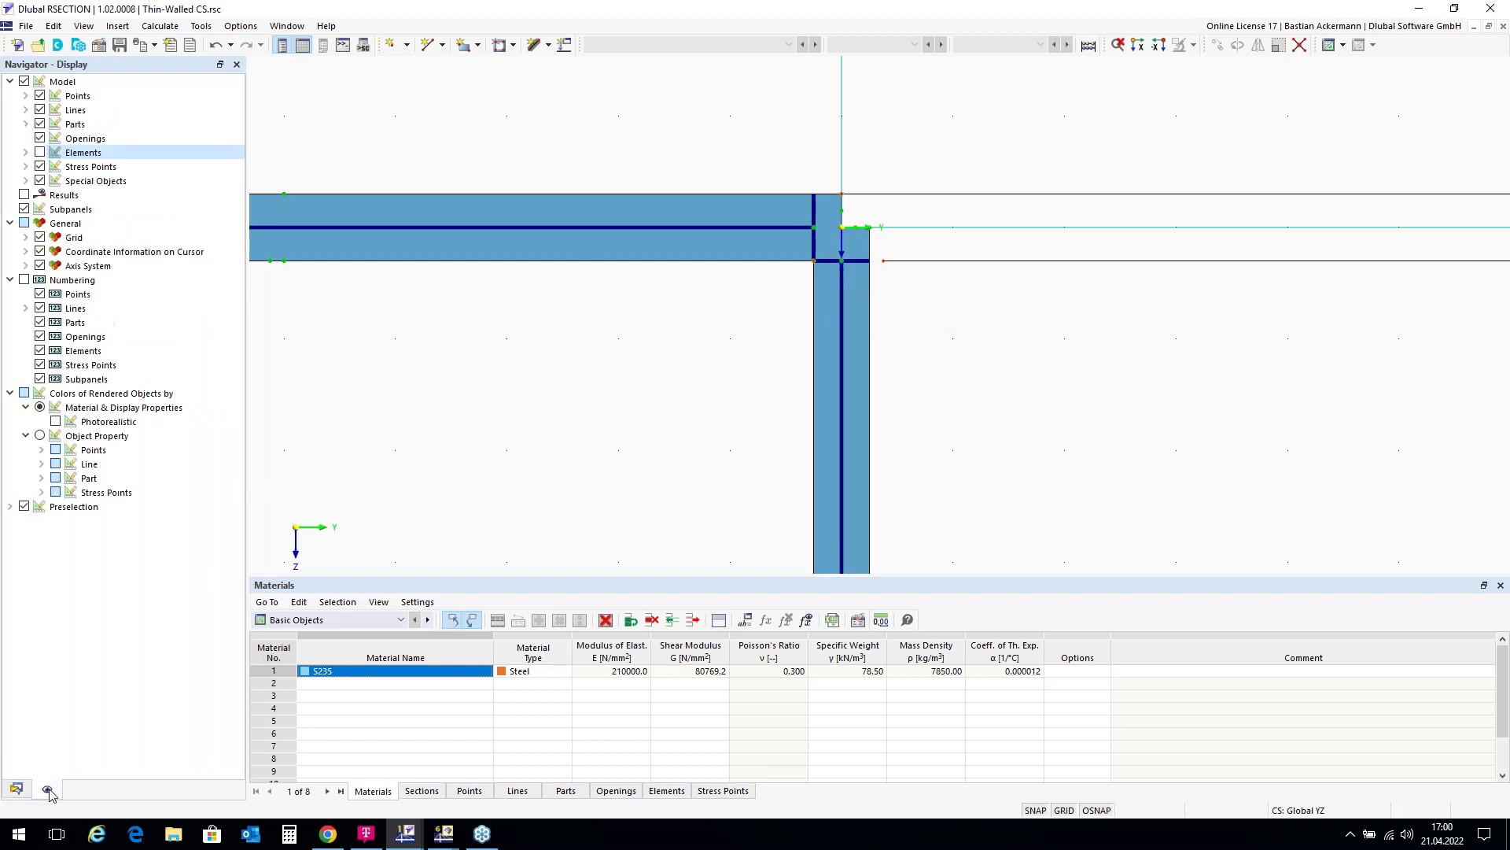
left_click(25, 209)
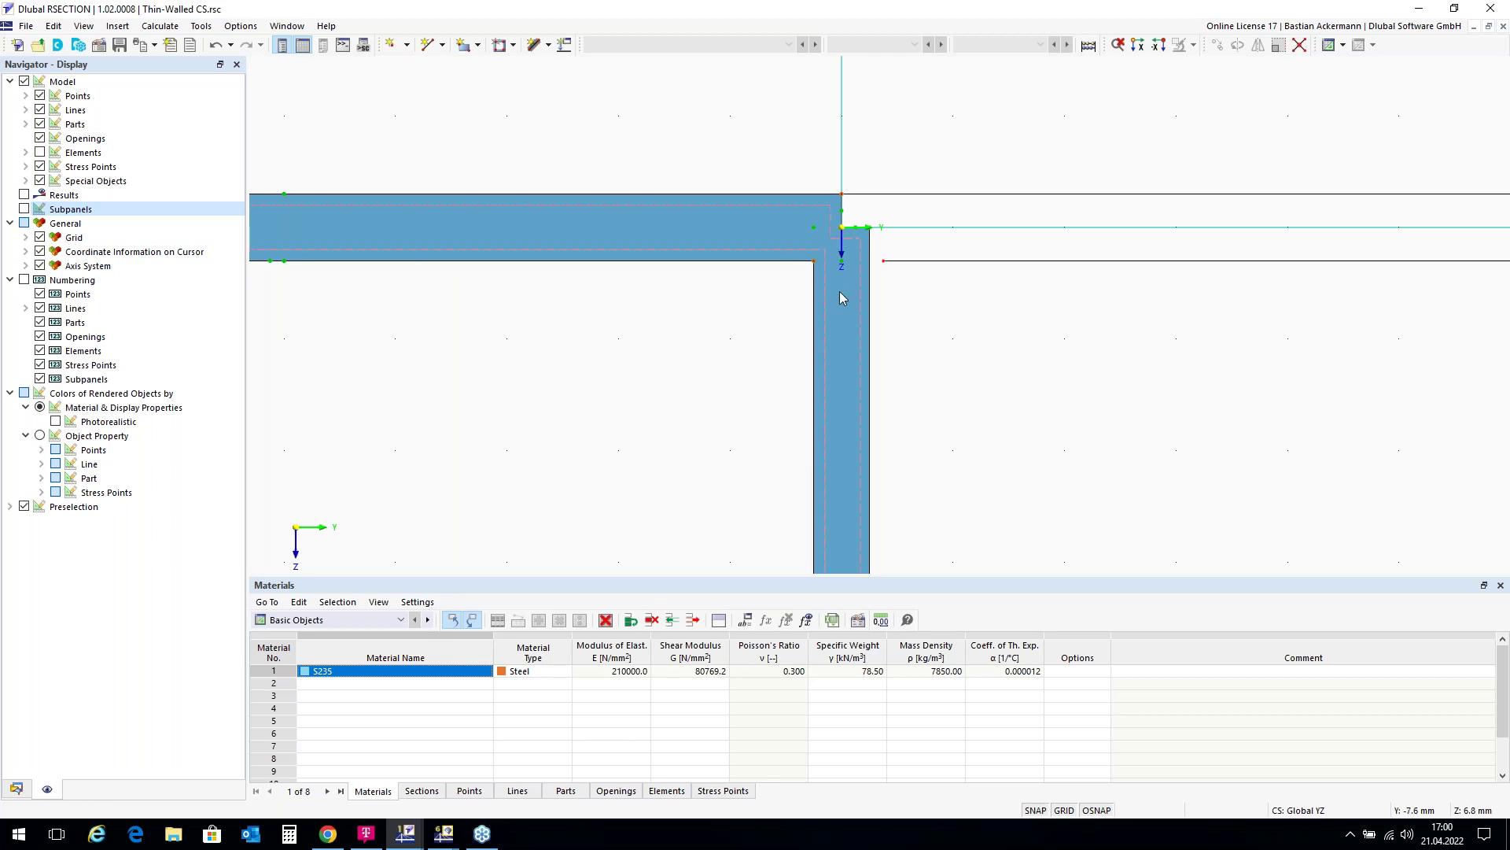
left_click(202, 29)
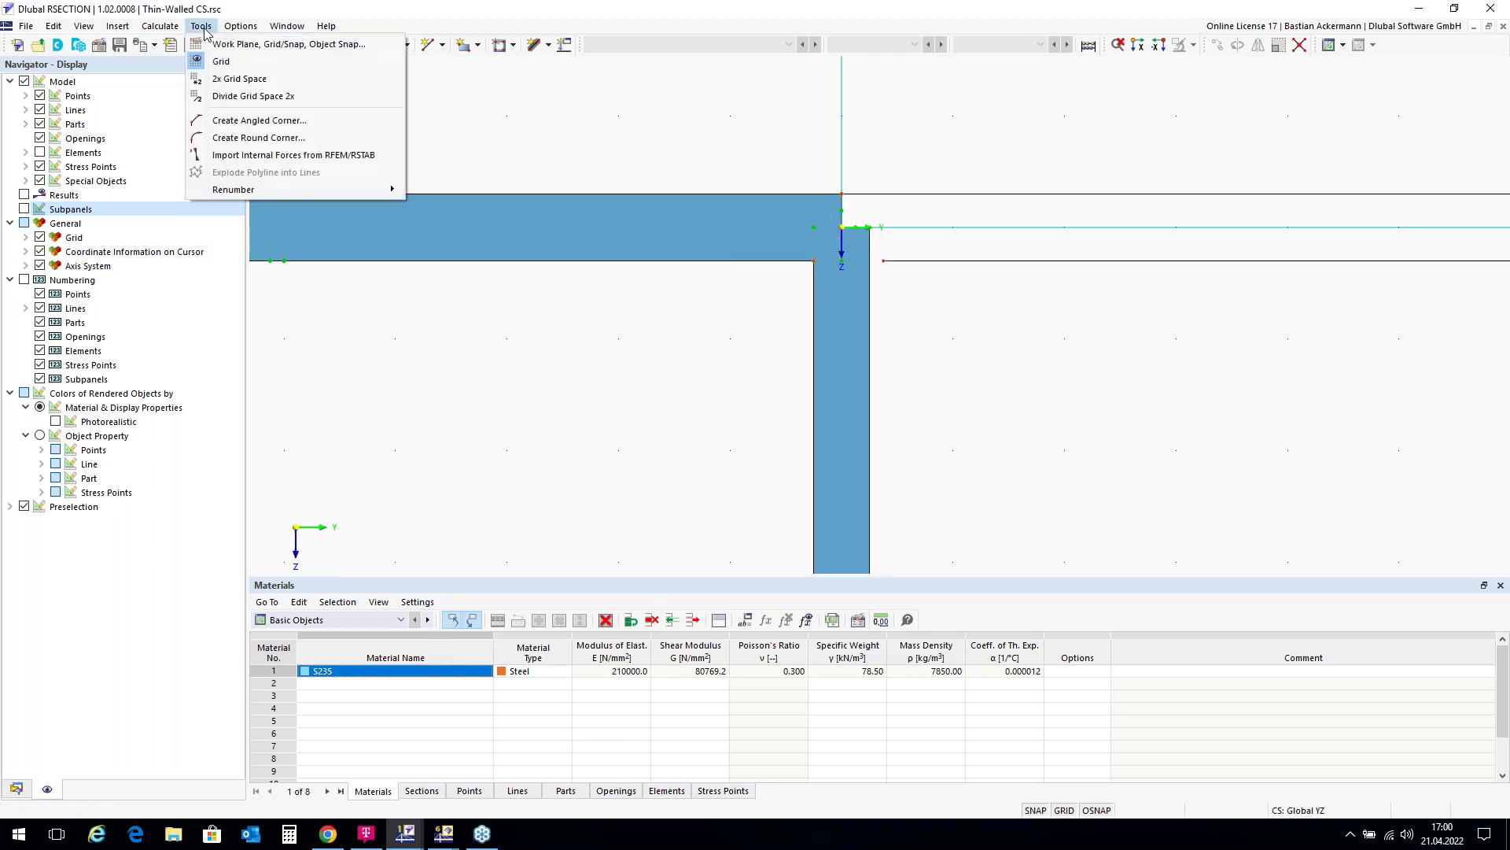
left_click(333, 127)
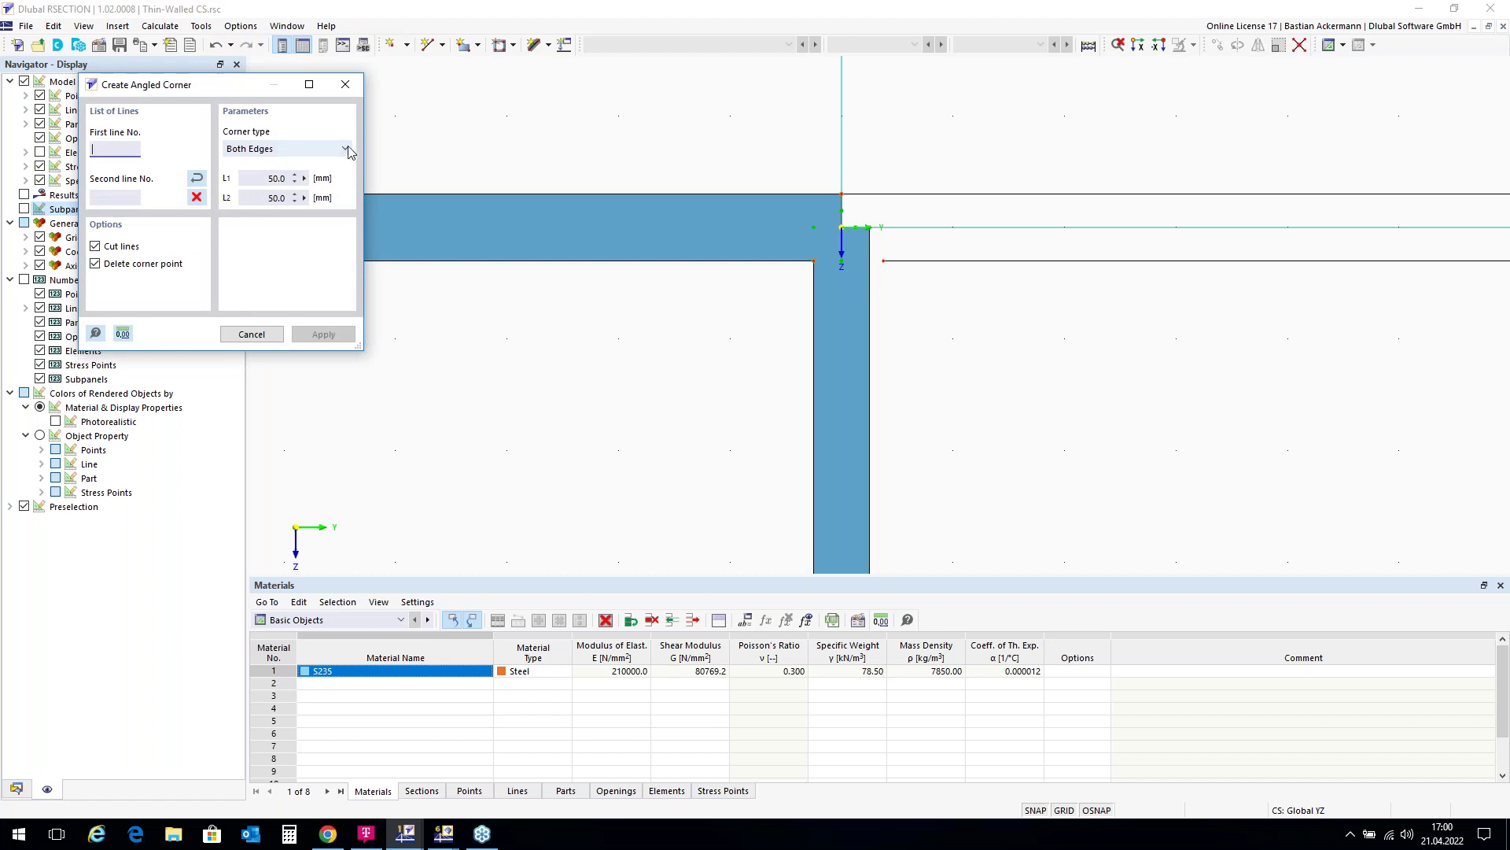
left_click(346, 150)
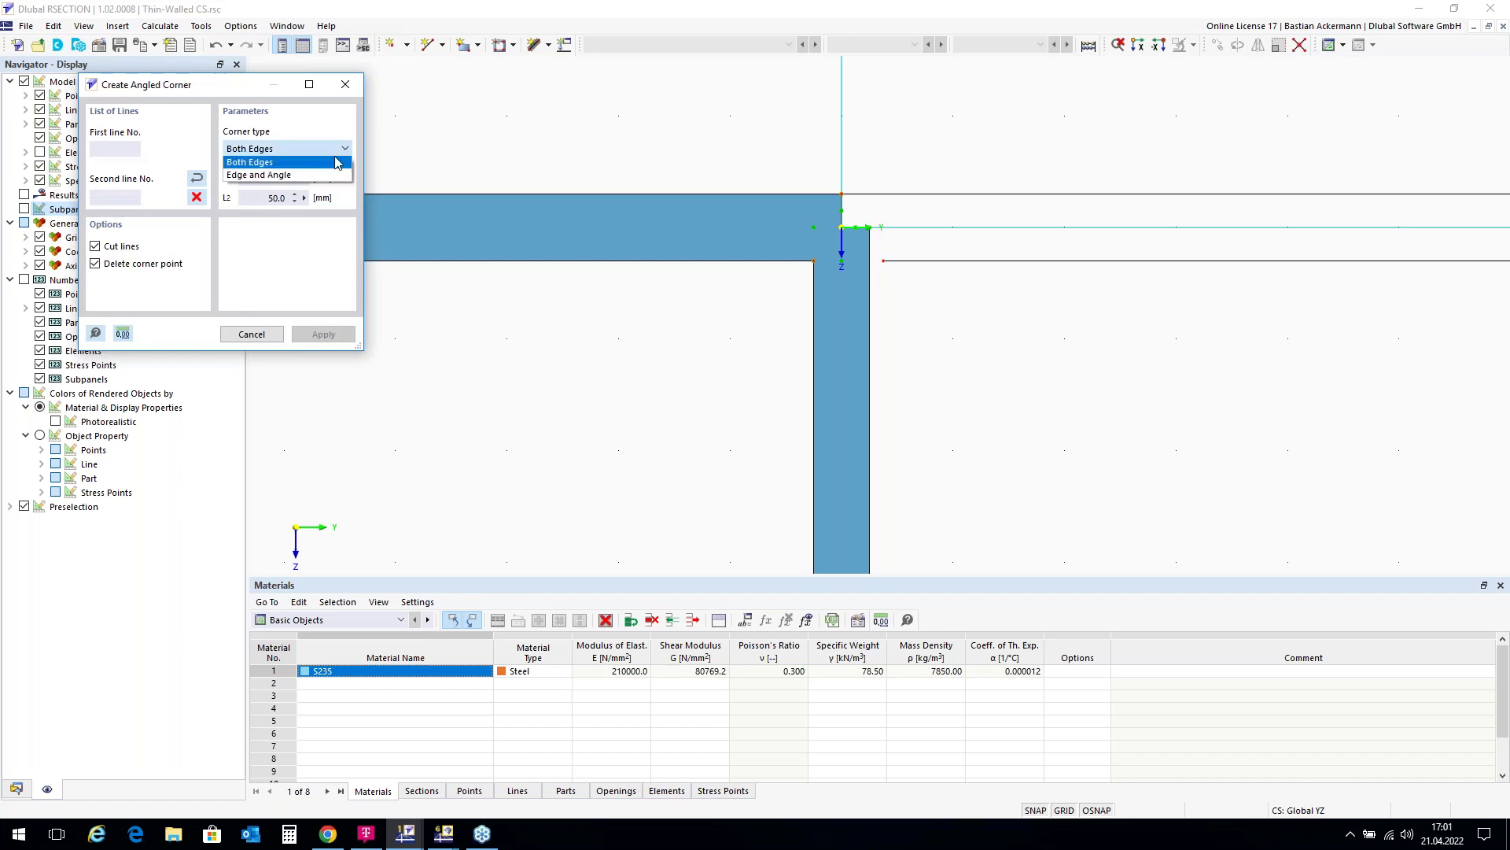
left_click(319, 175)
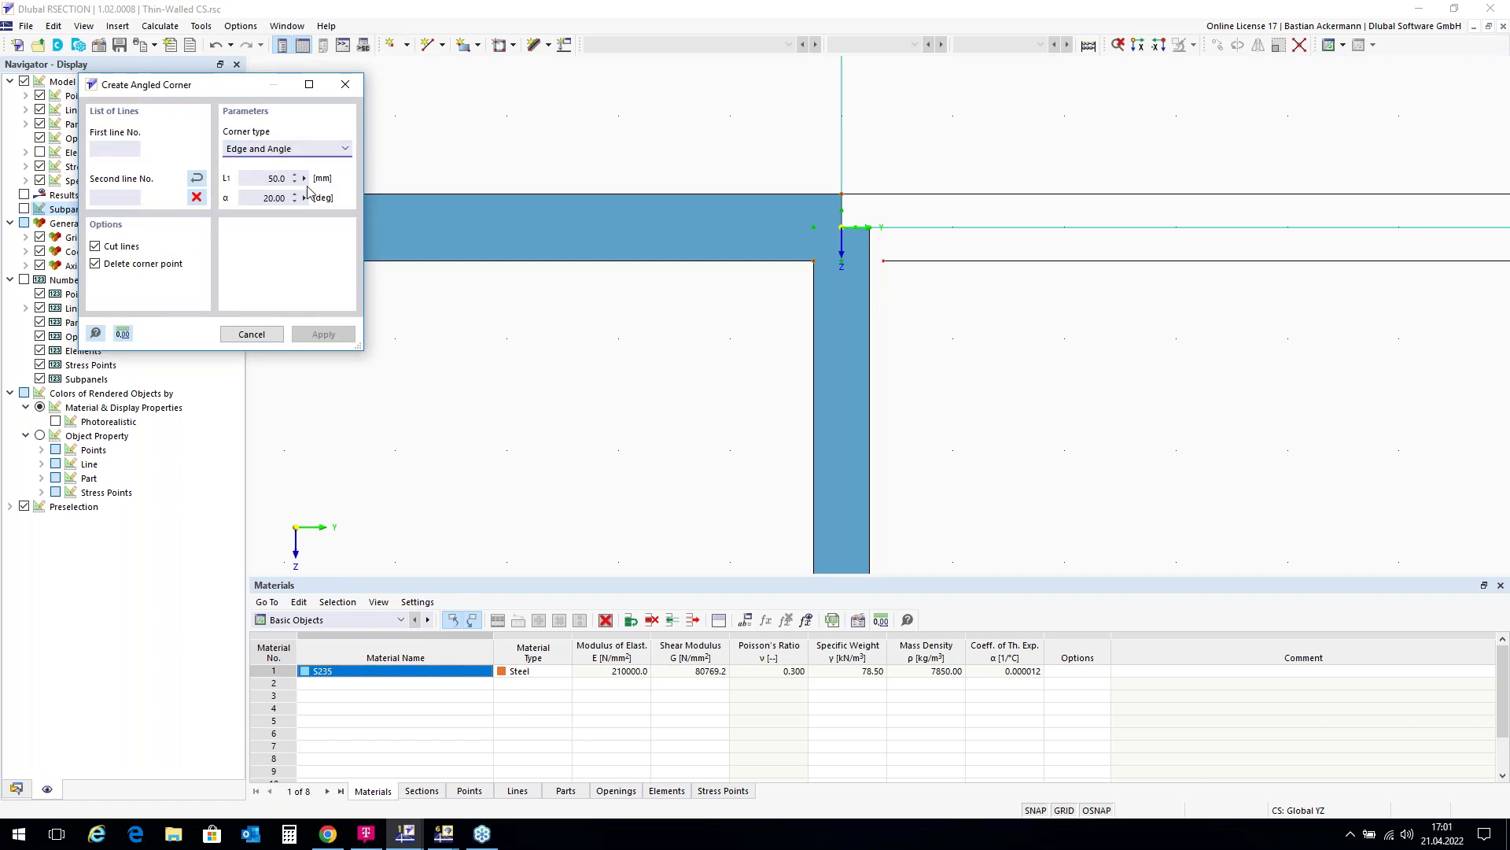
double_click(265, 178)
type("6*sqrt(2)")
left_click_drag(253, 201, 309, 198)
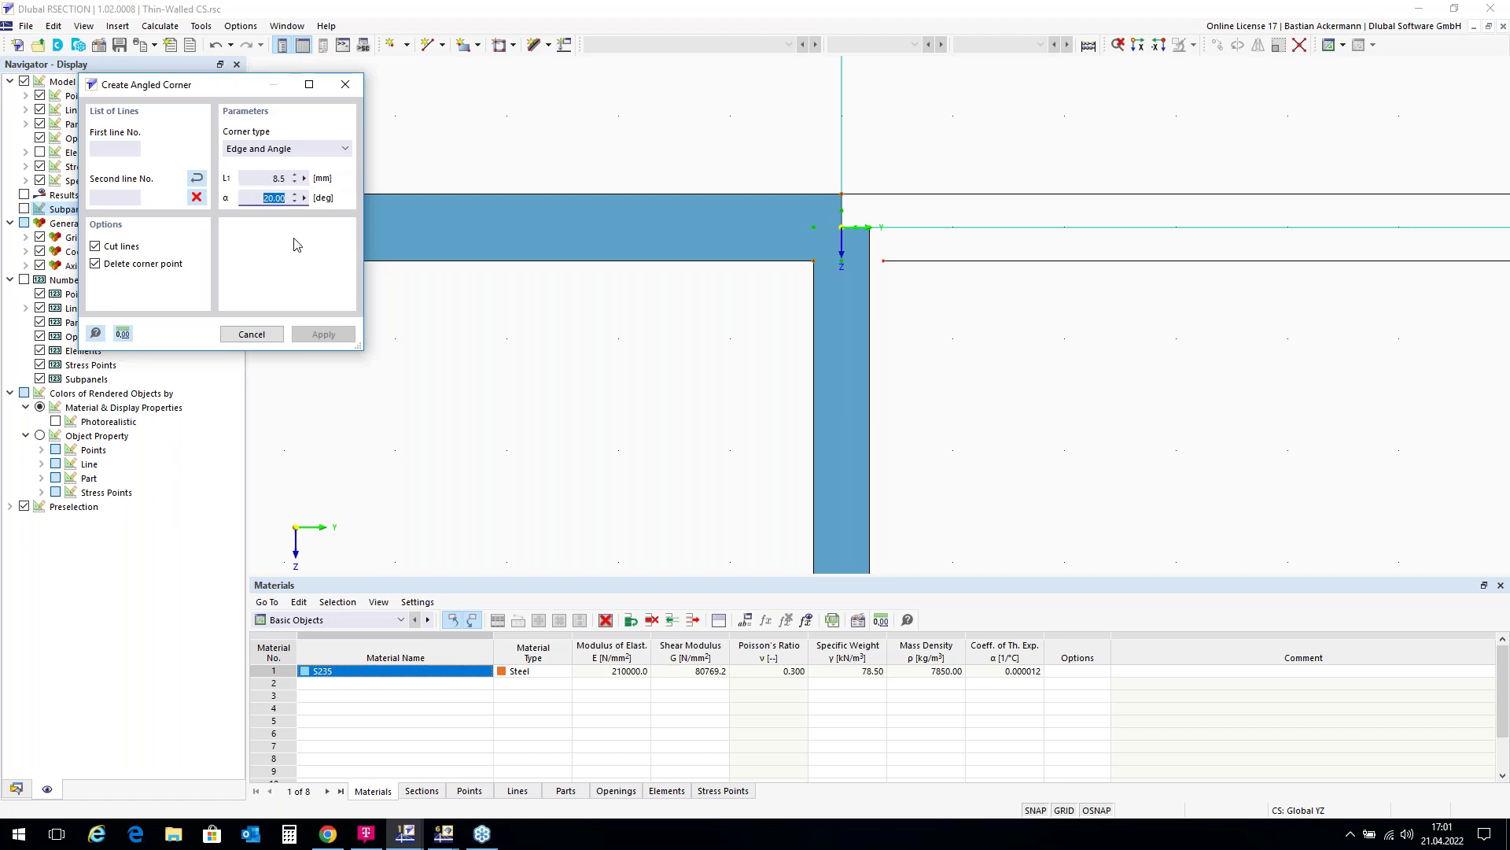
type("45")
Create angled corners on both sides of the web where its faces meet the underside of the flange.
left_click(696, 258)
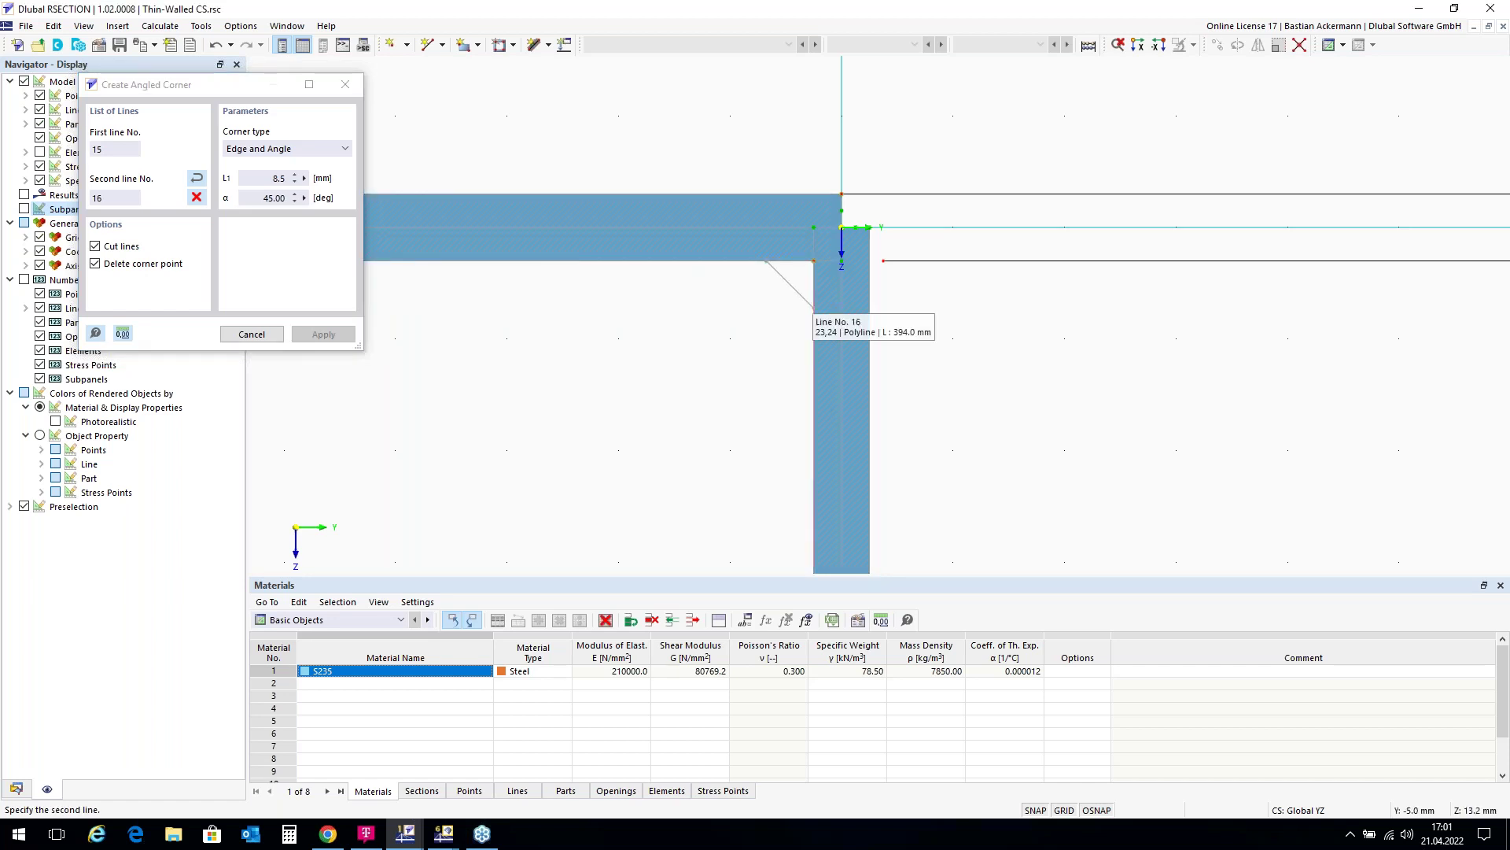
left_click(815, 312)
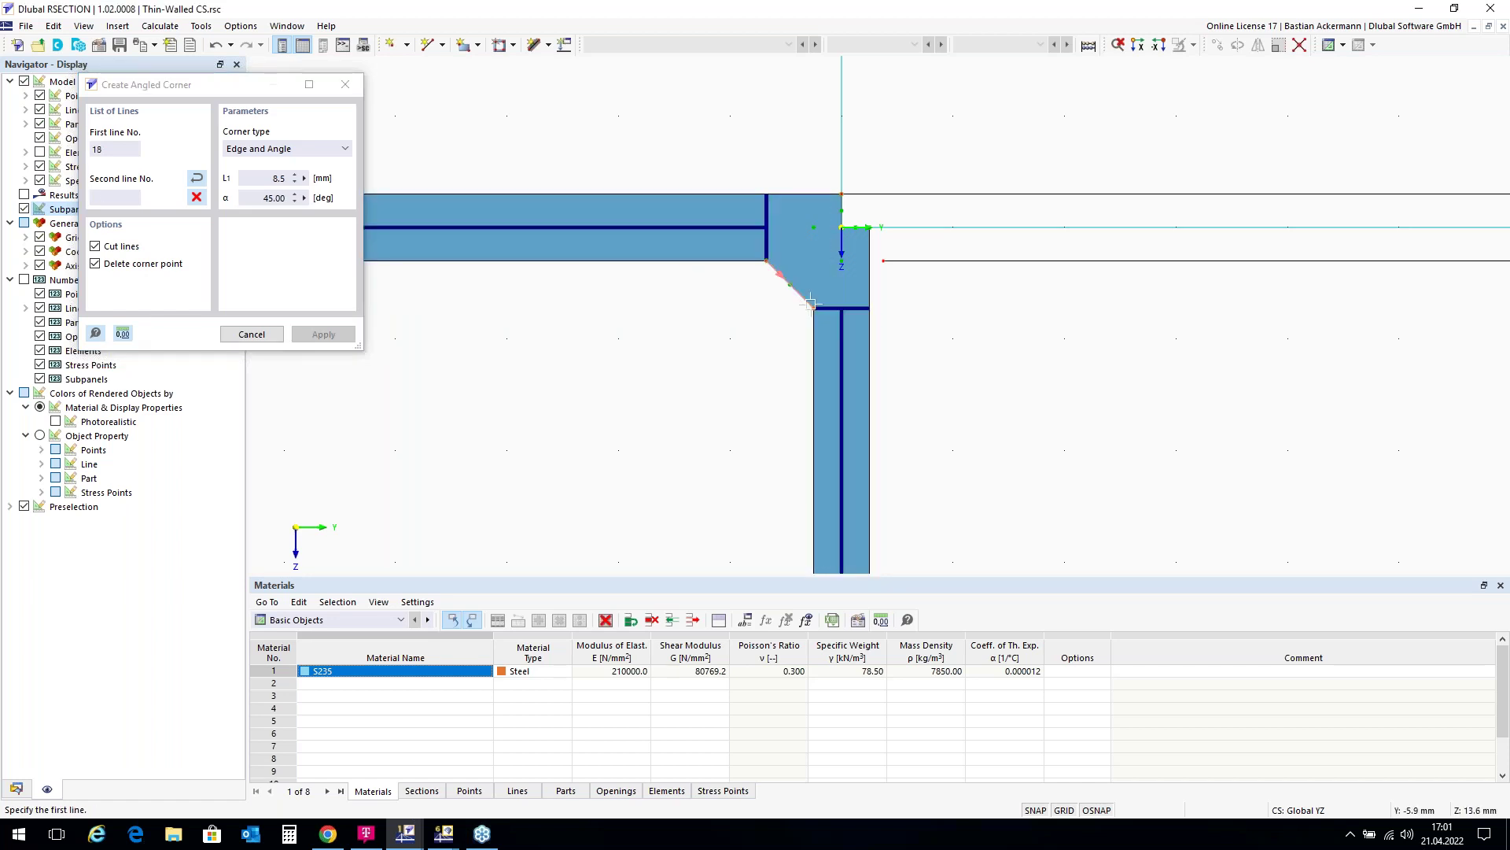
left_click(870, 330)
left_click(943, 261)
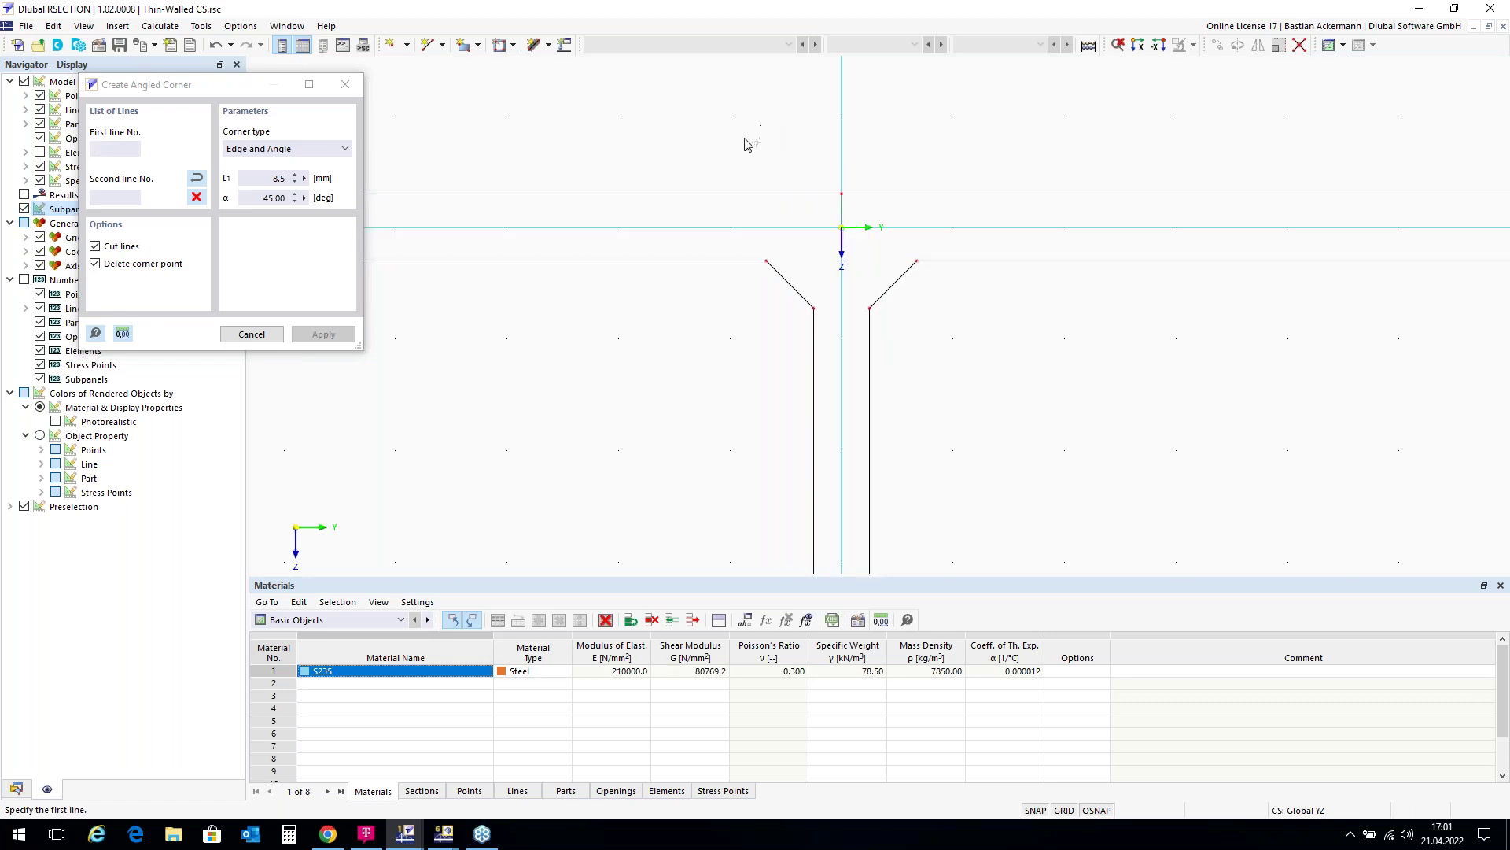
scroll(743, 146, "down", 1)
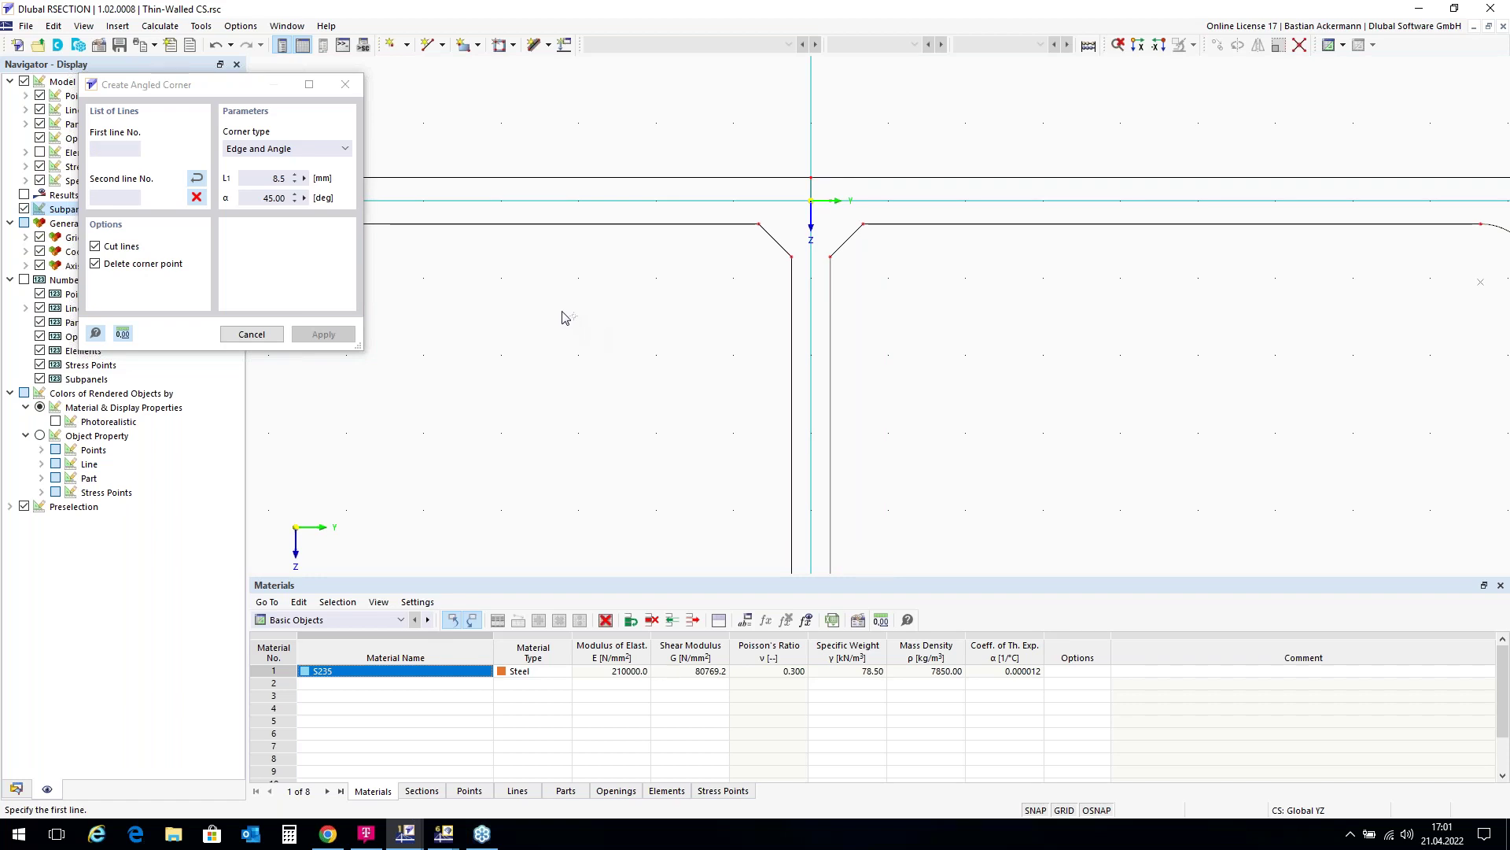
key("Escape")
Examine the outline of the entire cross-section, from the flange to the lower end of the web.
scroll(693, 248, "down", 2)
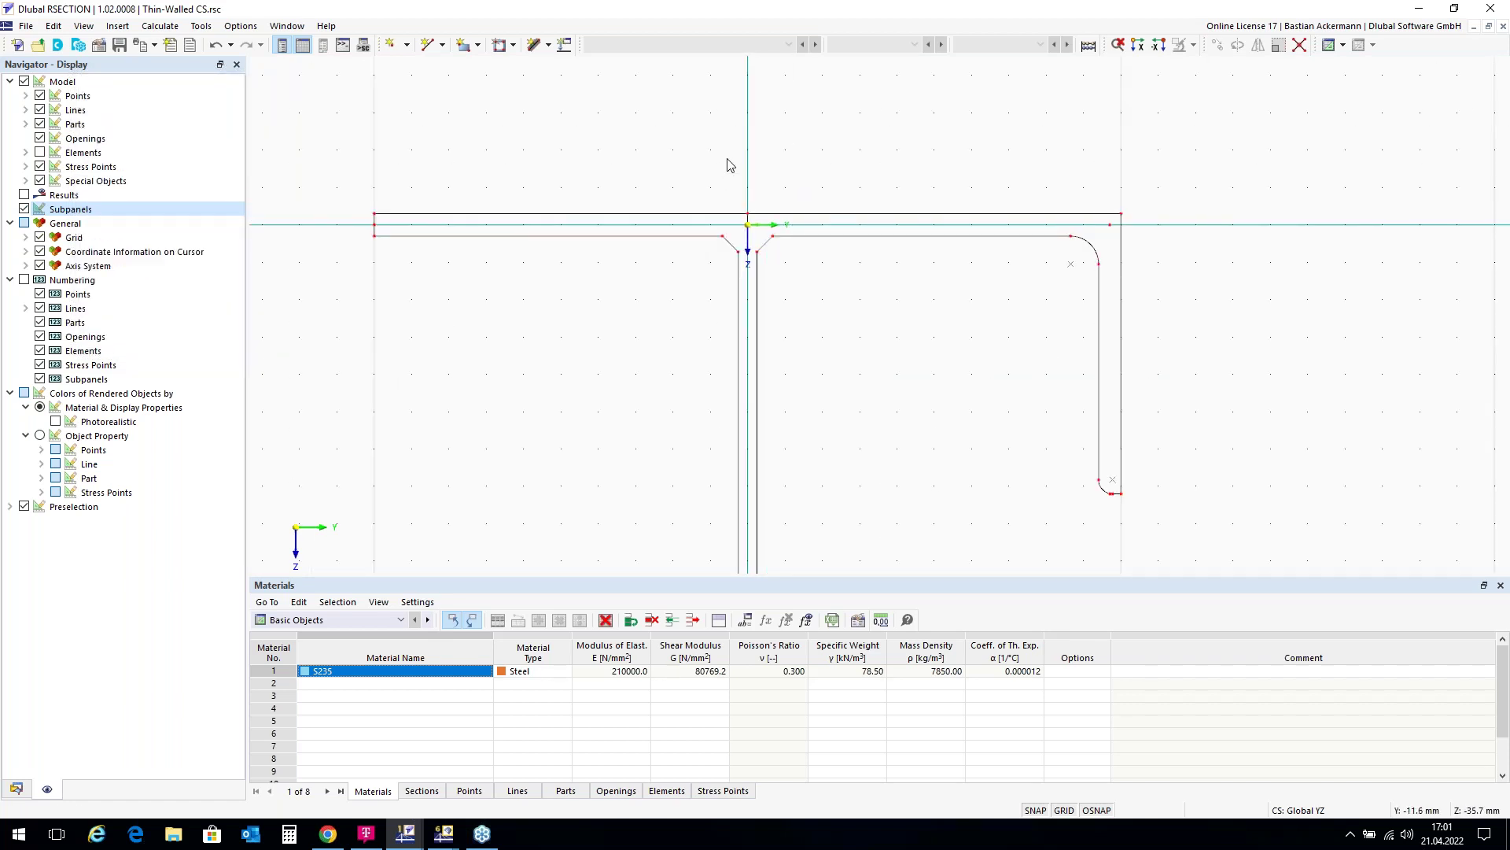
scroll(727, 163, "down", 1)
scroll(731, 226, "up", 1)
scroll(779, 192, "up", 1)
scroll(842, 141, "down", 2)
scroll(851, 140, "down", 1)
scroll(820, 496, "up", 1)
scroll(818, 525, "down", 1)
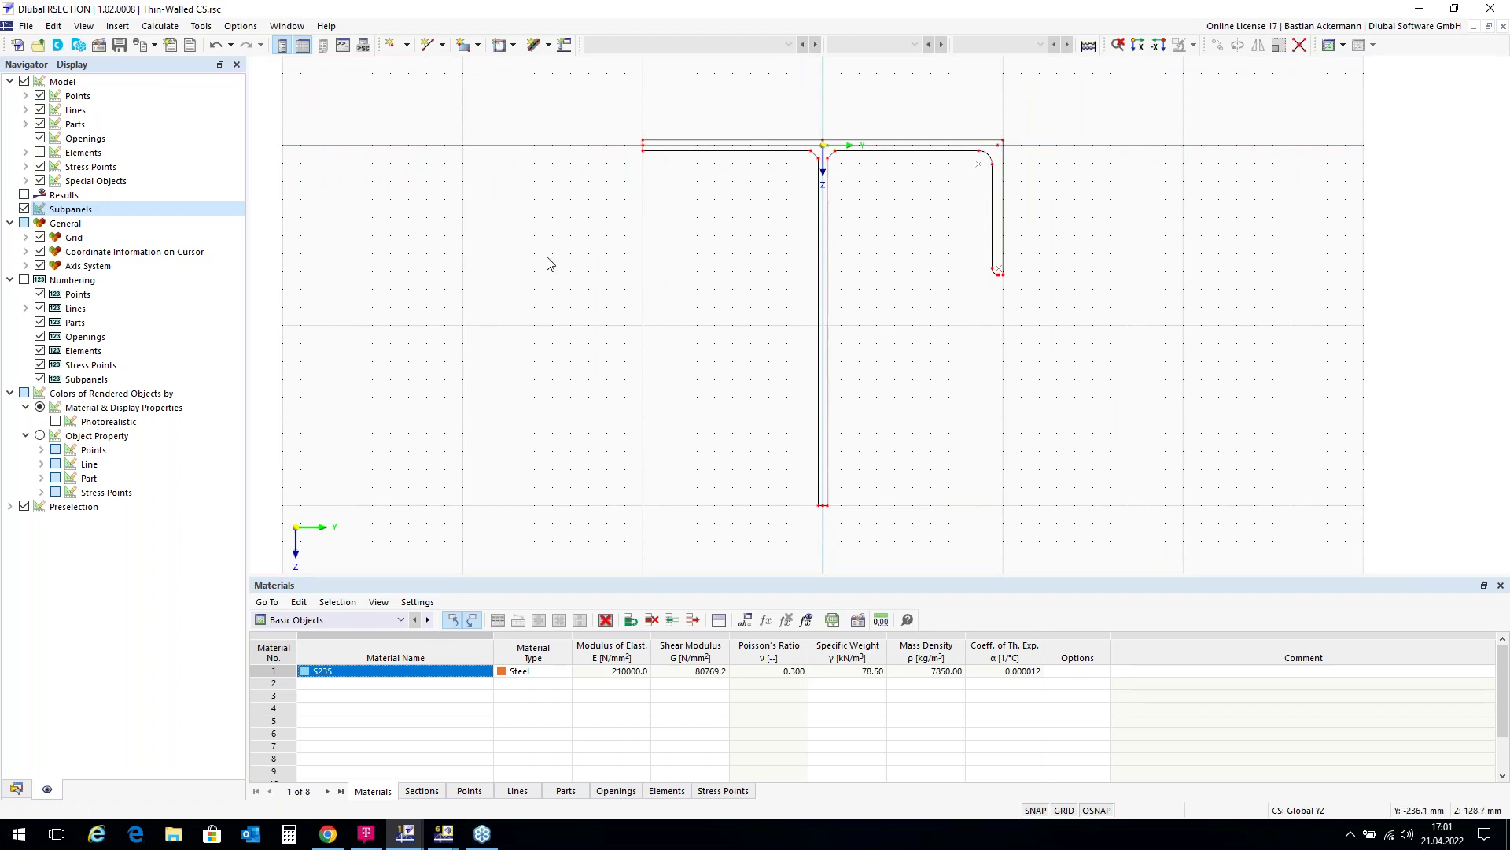
Try to redefine part 1's boundary by replacing its lines with all lines of the cross-section outline, 1 and 4-19.
left_click(16, 789)
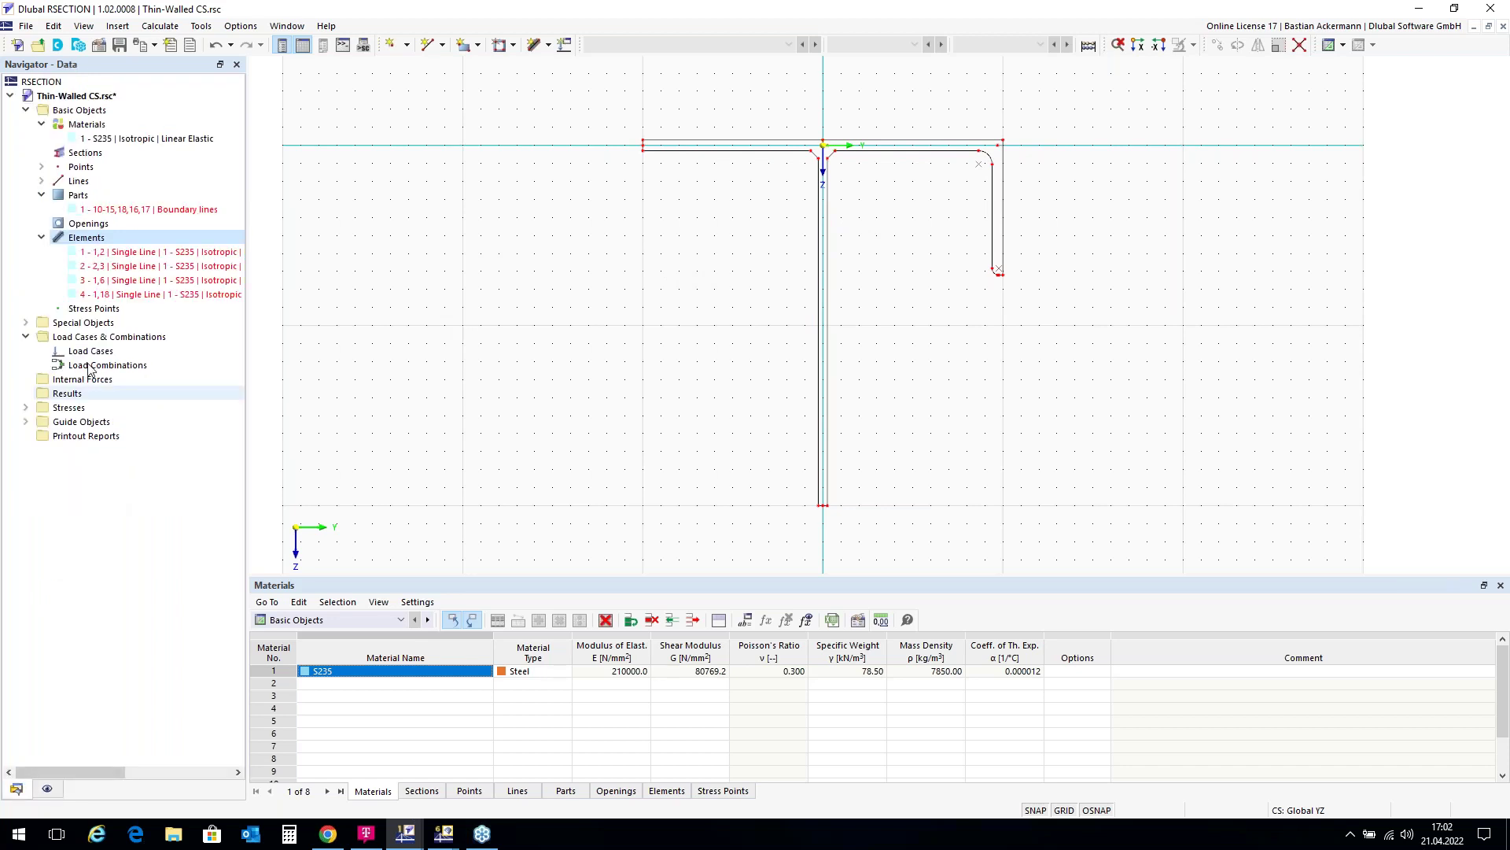
double_click(148, 211)
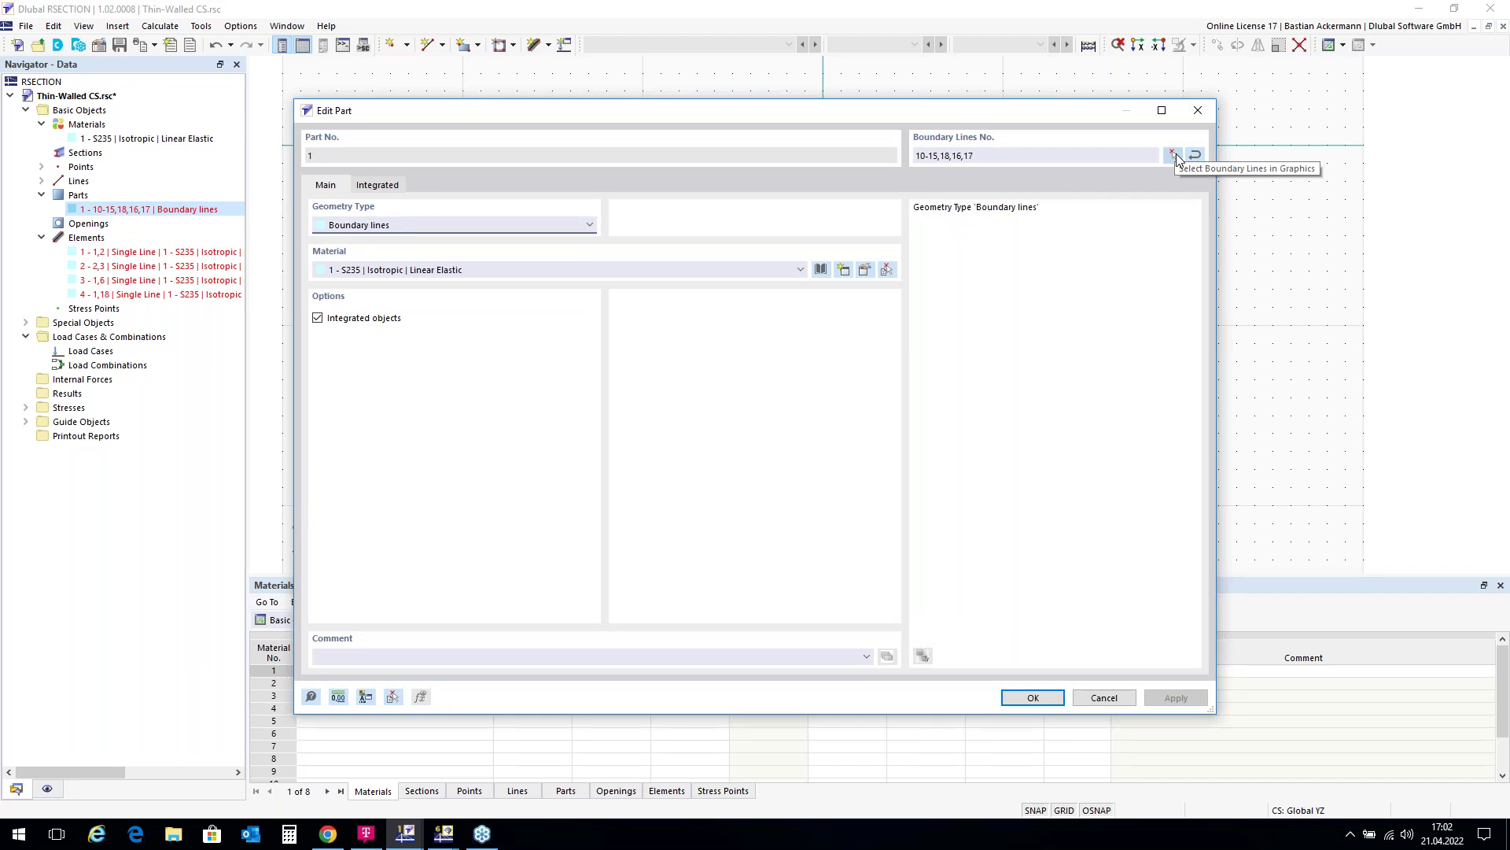
left_click(1177, 153)
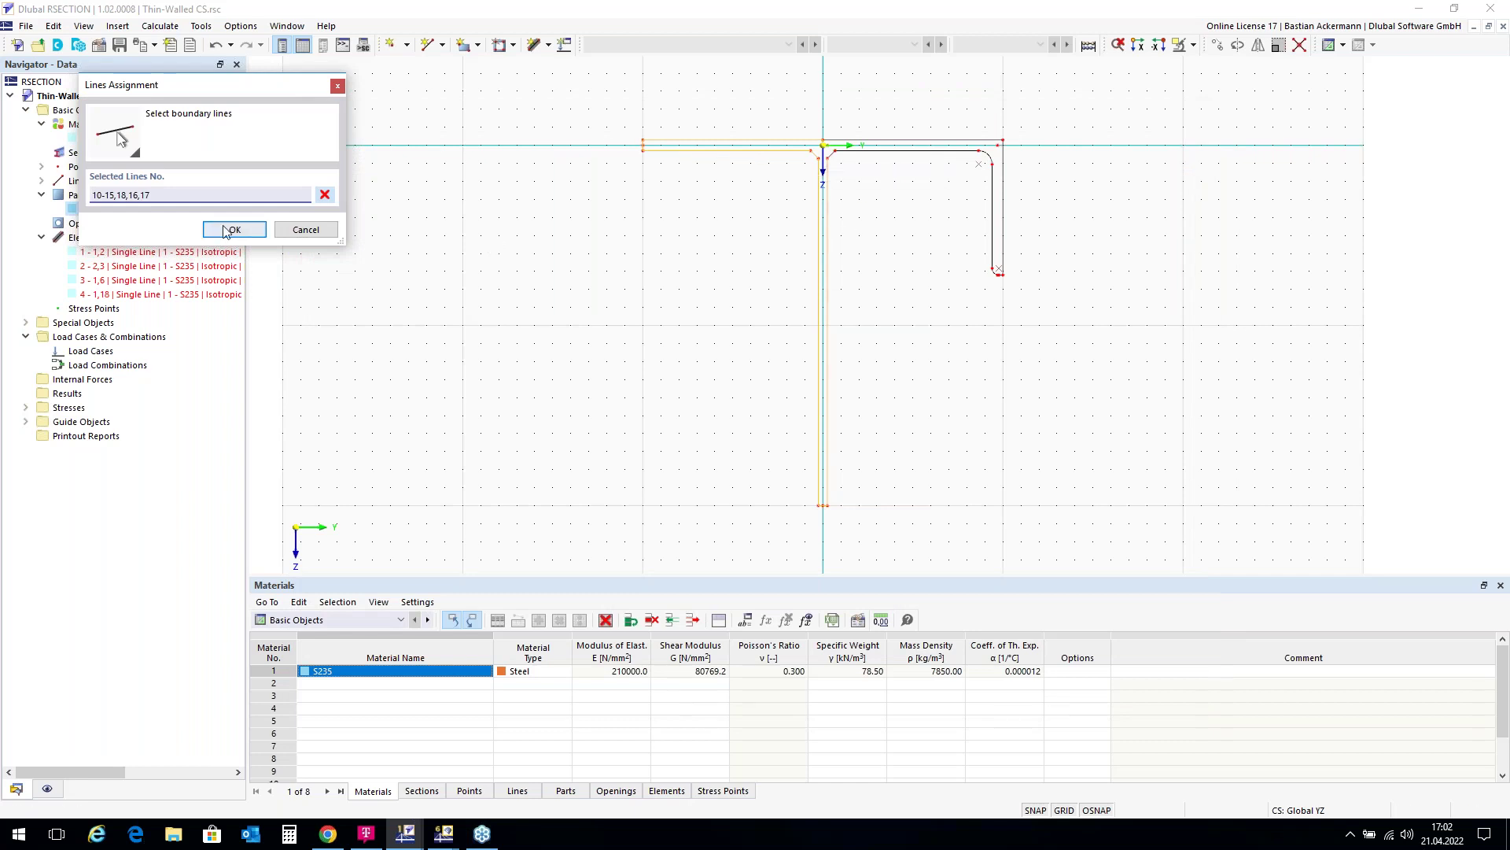
left_click(325, 195)
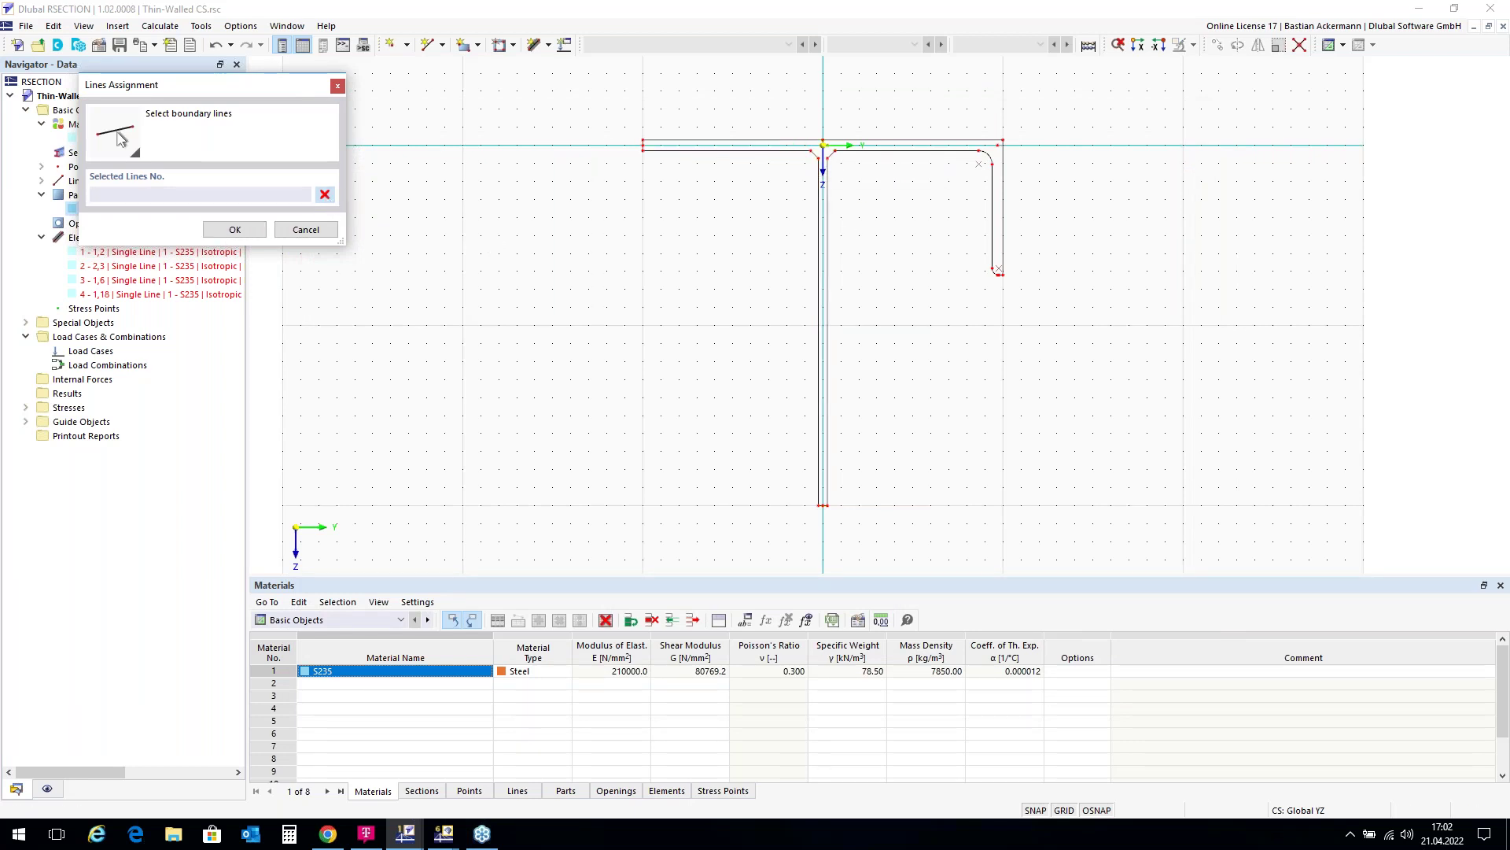
left_click_drag(592, 95, 1084, 535)
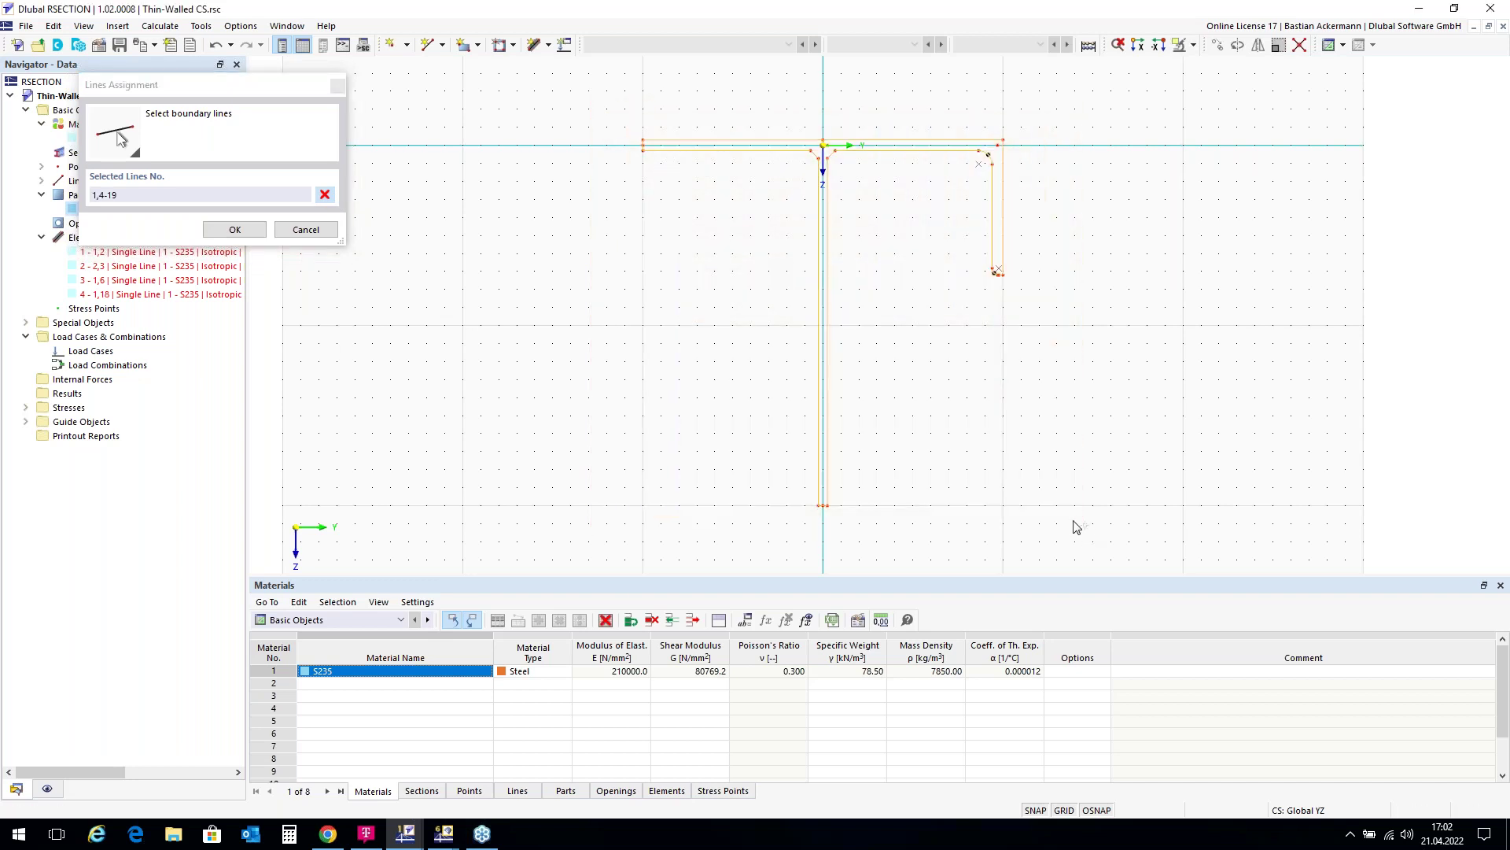
left_click(235, 229)
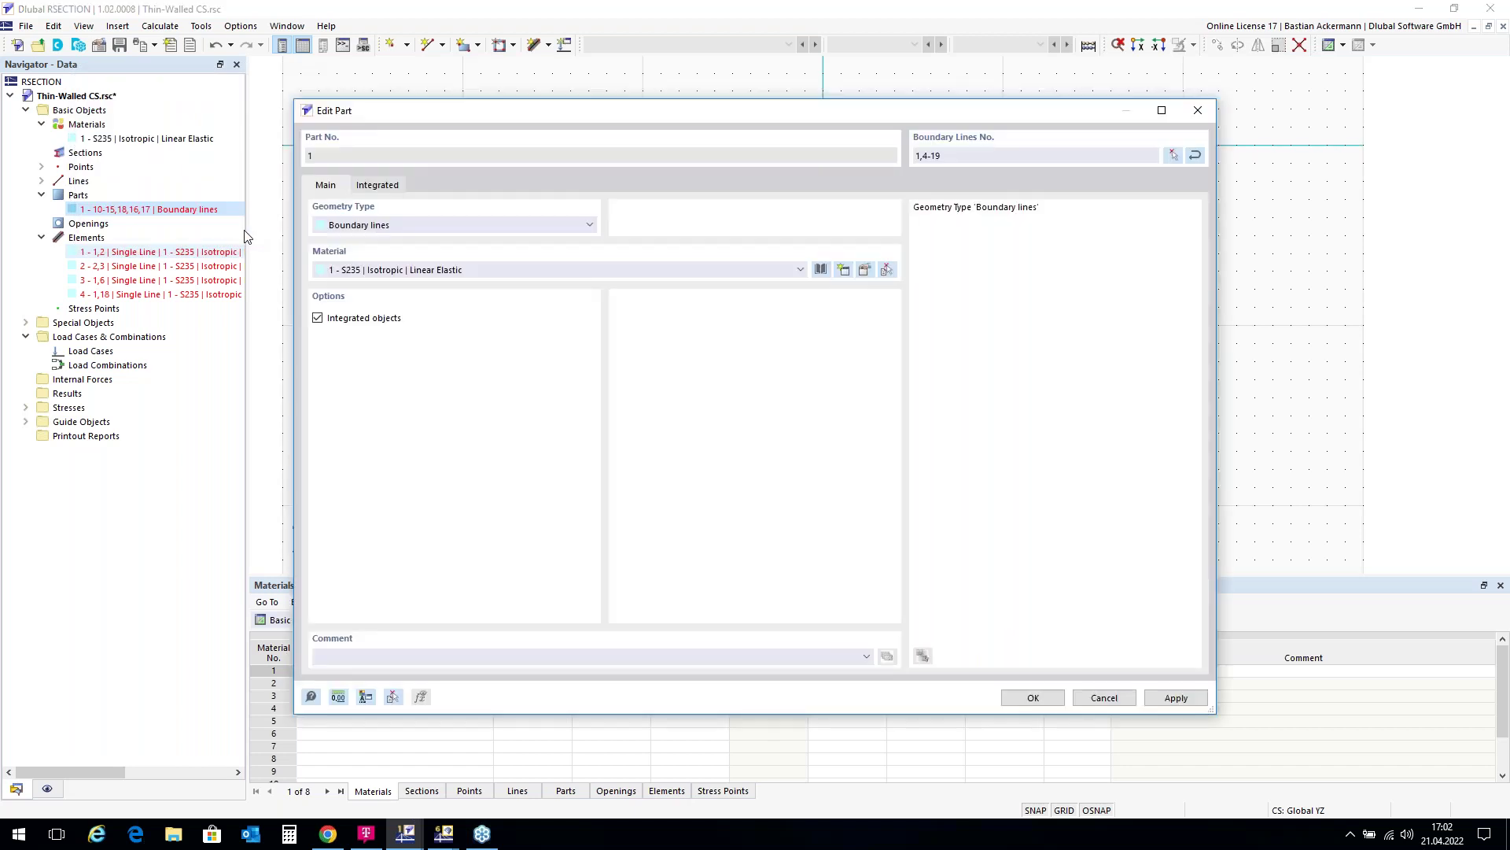
left_click(1033, 697)
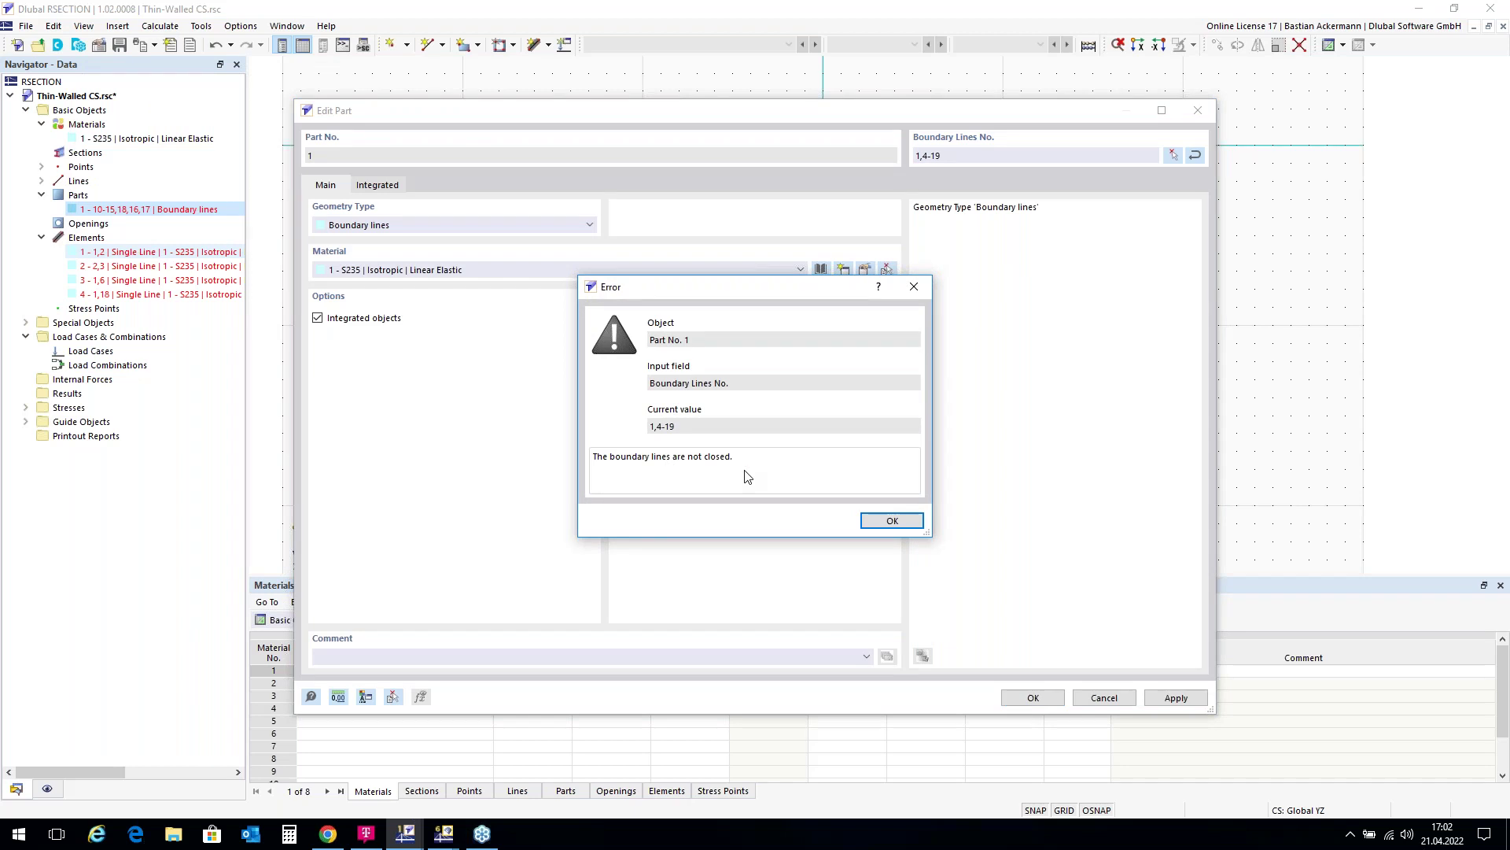
left_click(892, 521)
Try to apply part 1's boundary without line 12, the short vertical line between the origin and the flange's upper edge.
left_click(1175, 156)
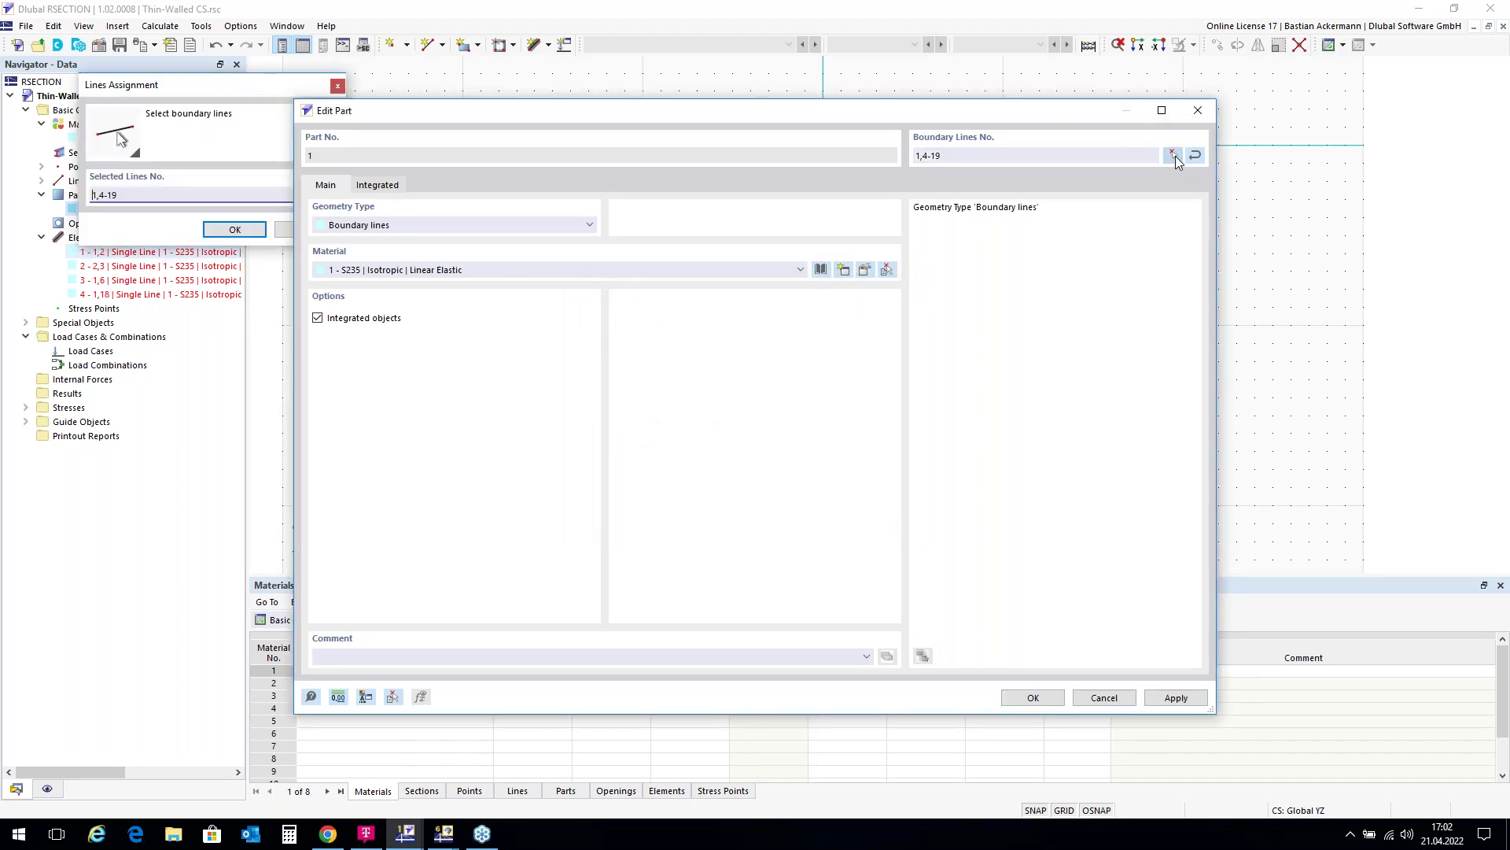
scroll(892, 158, "up", 3)
scroll(896, 130, "up", 2)
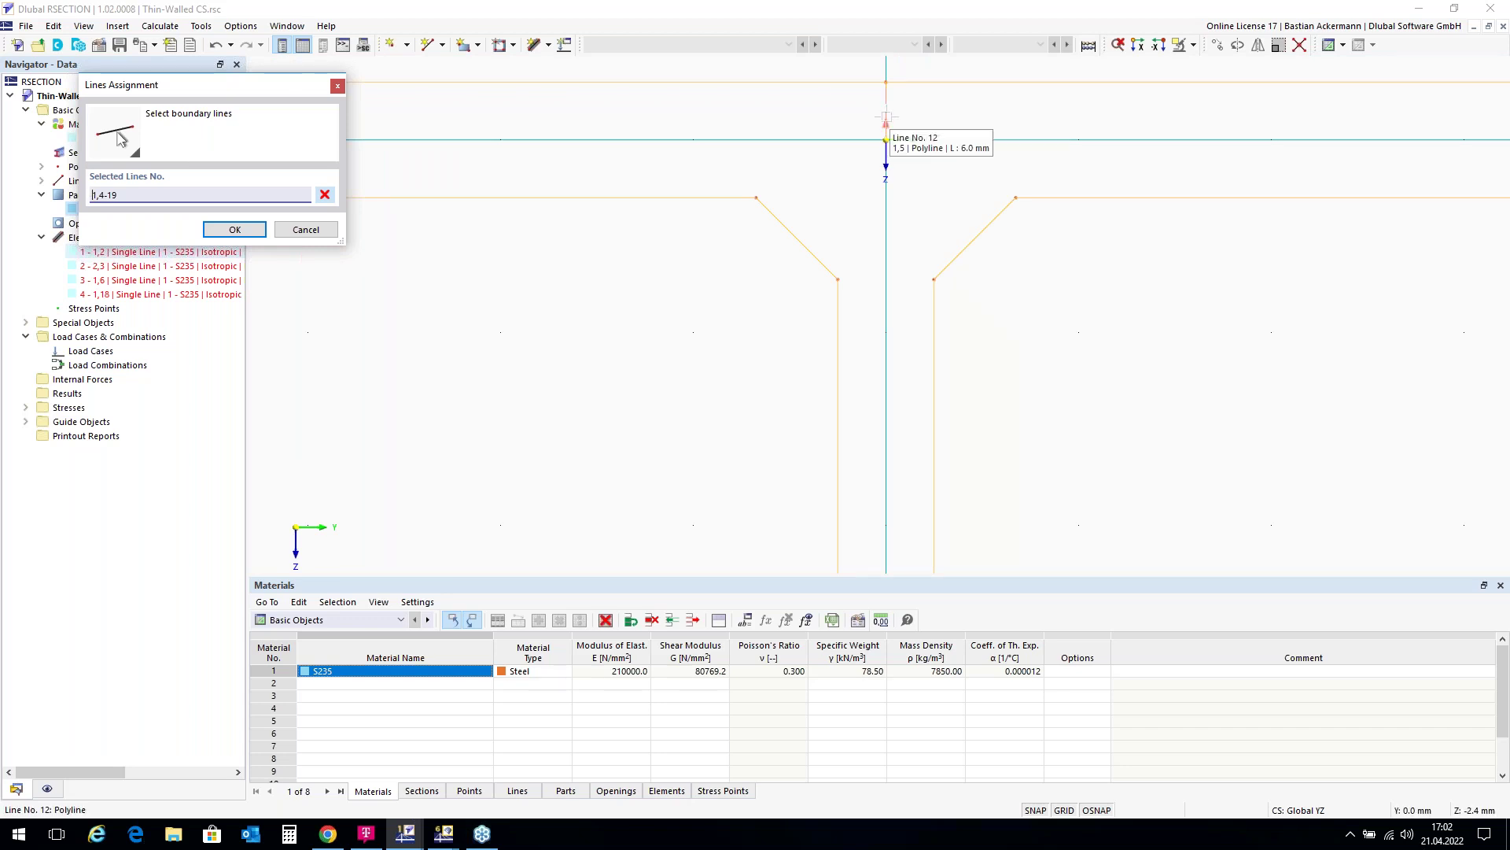
left_click(885, 118)
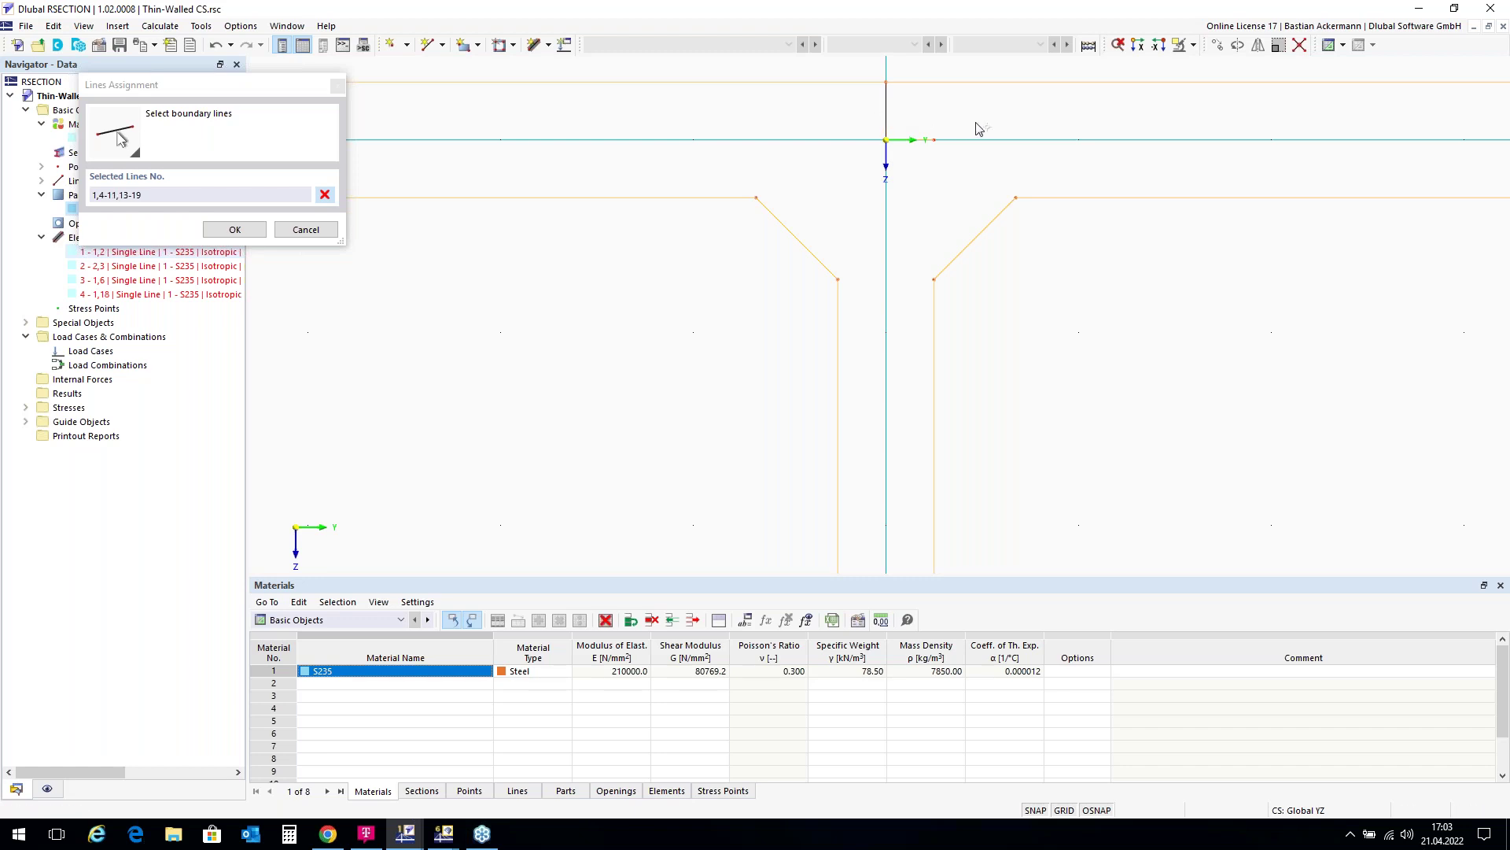
scroll(866, 145, "down", 4)
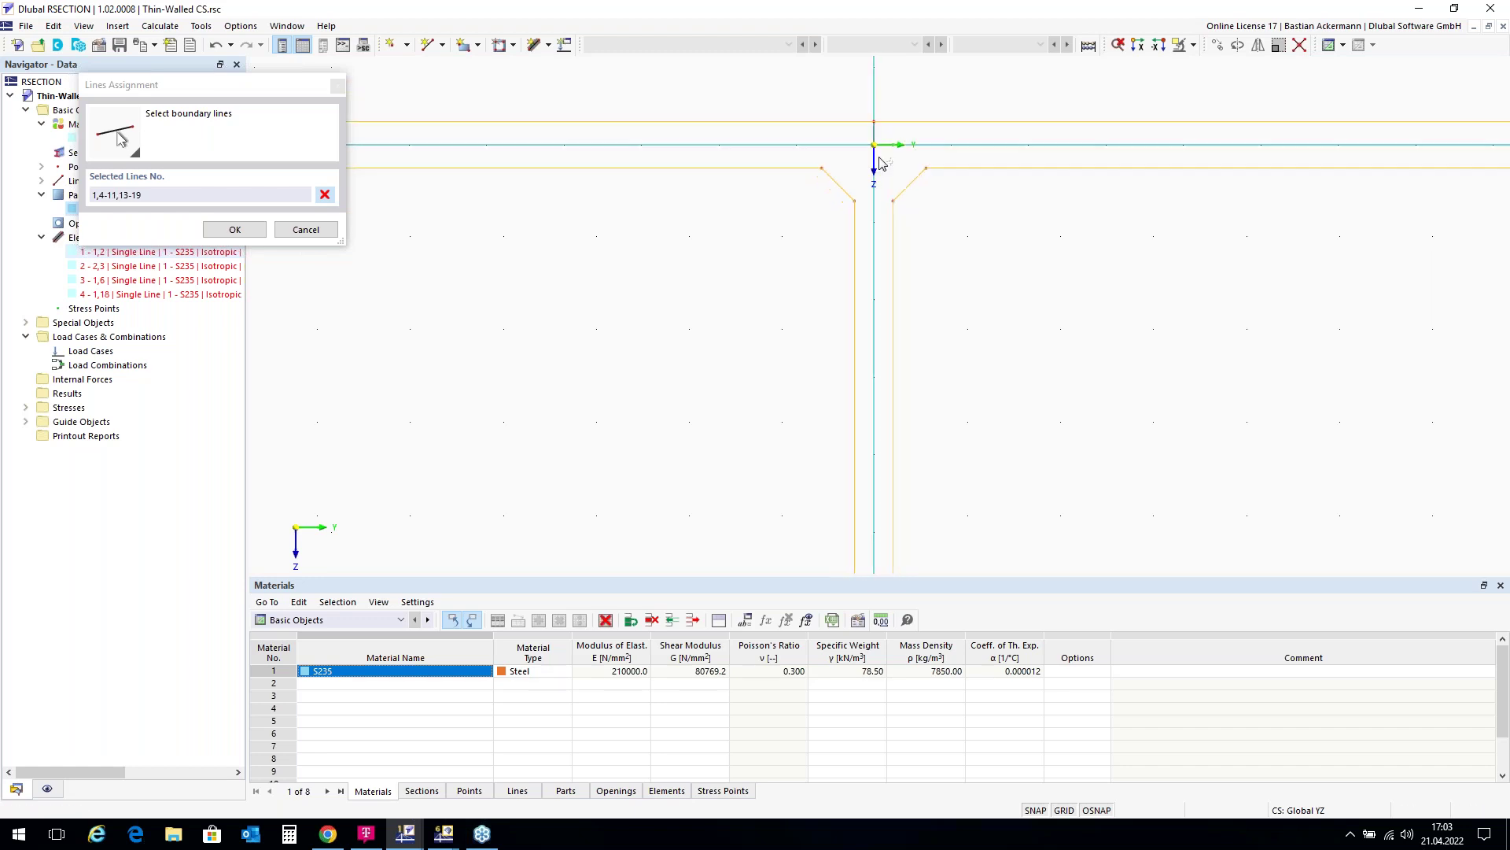
scroll(993, 193, "down", 3)
scroll(751, 114, "down", 1)
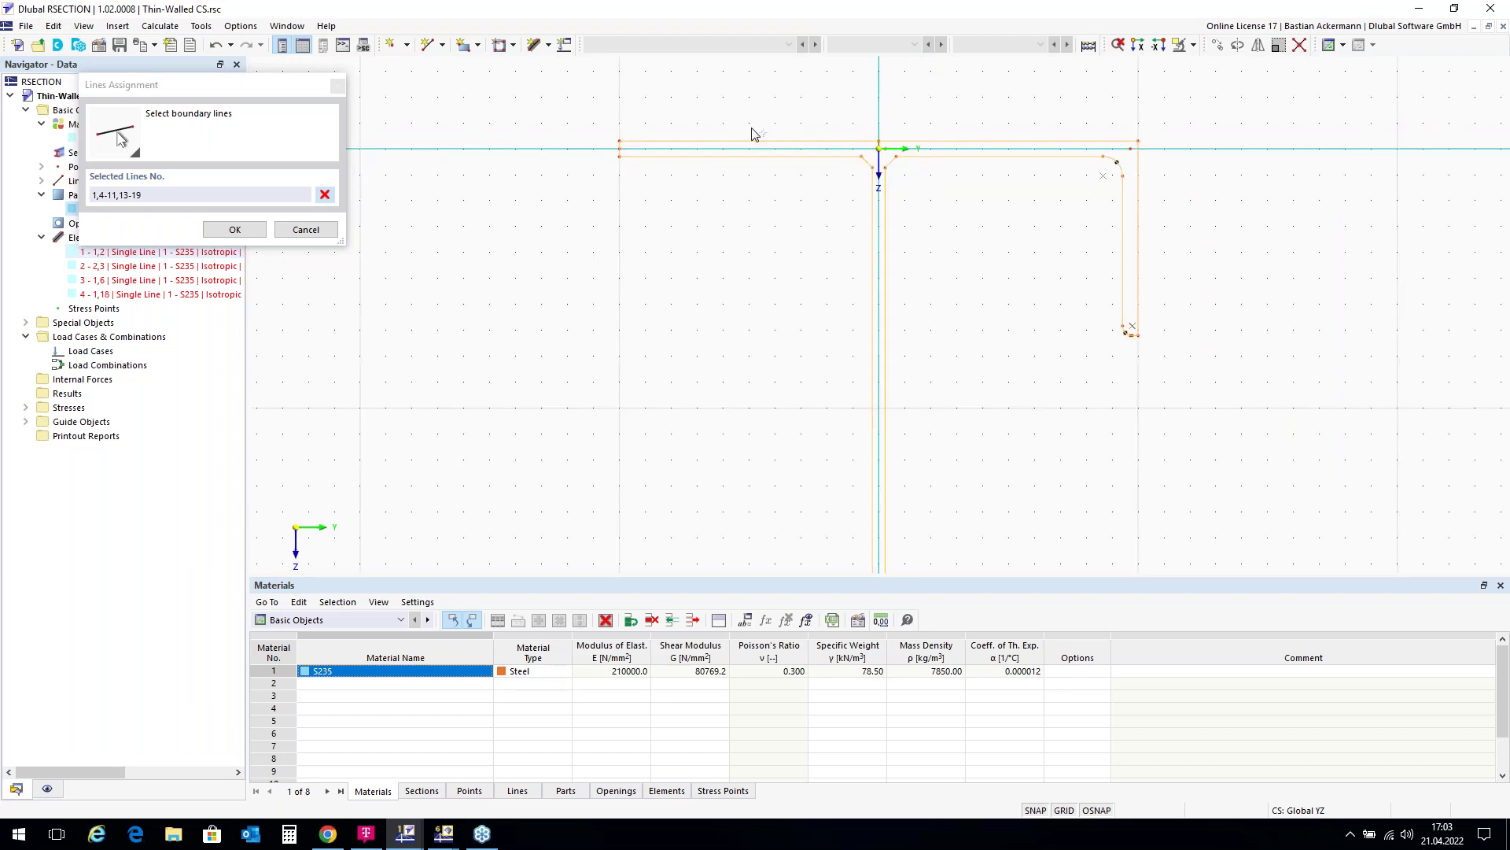
left_click(246, 231)
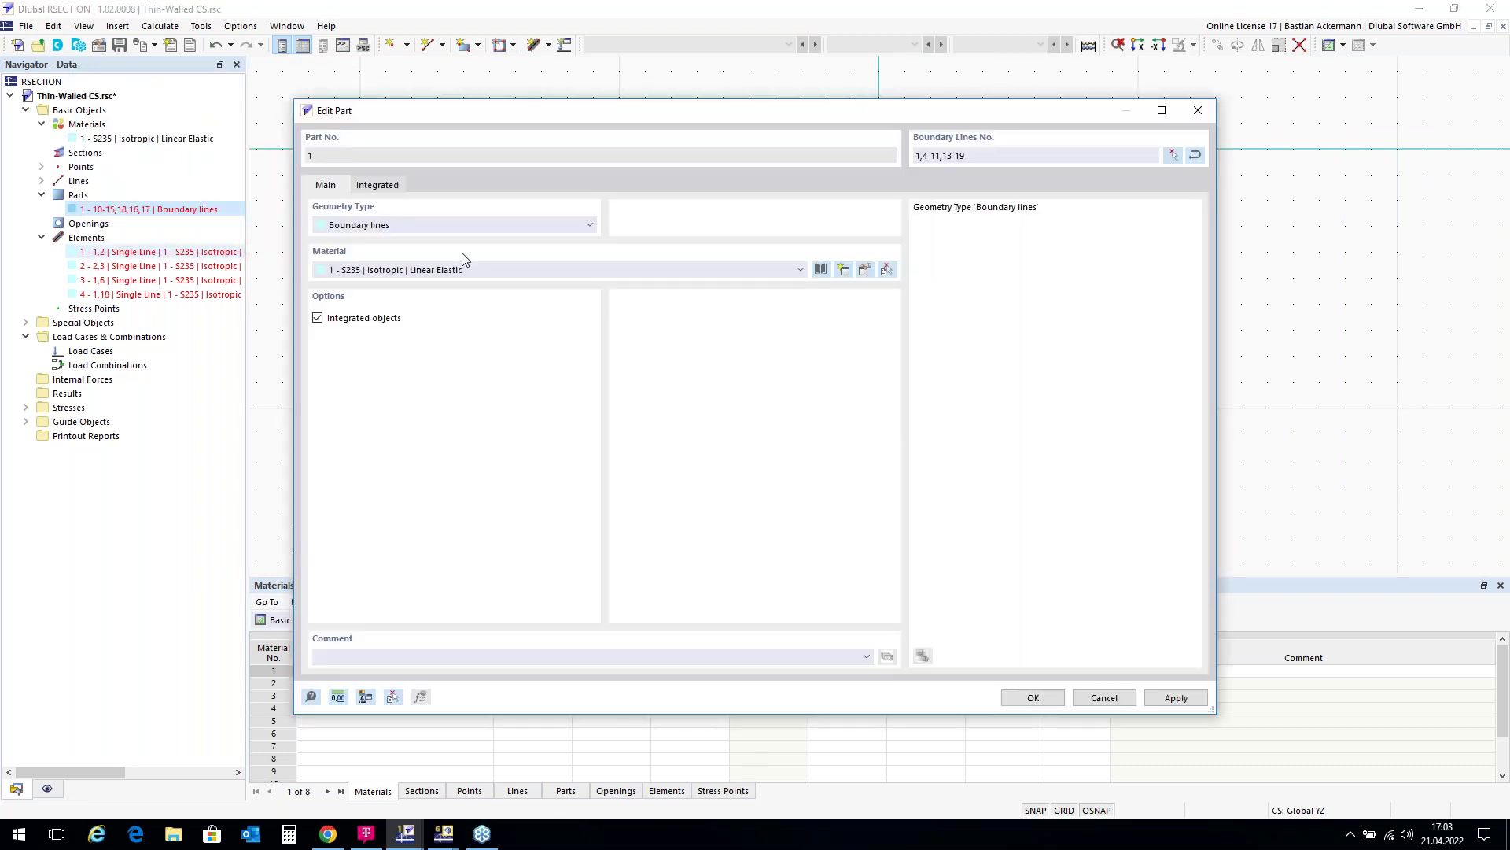
left_click(1030, 698)
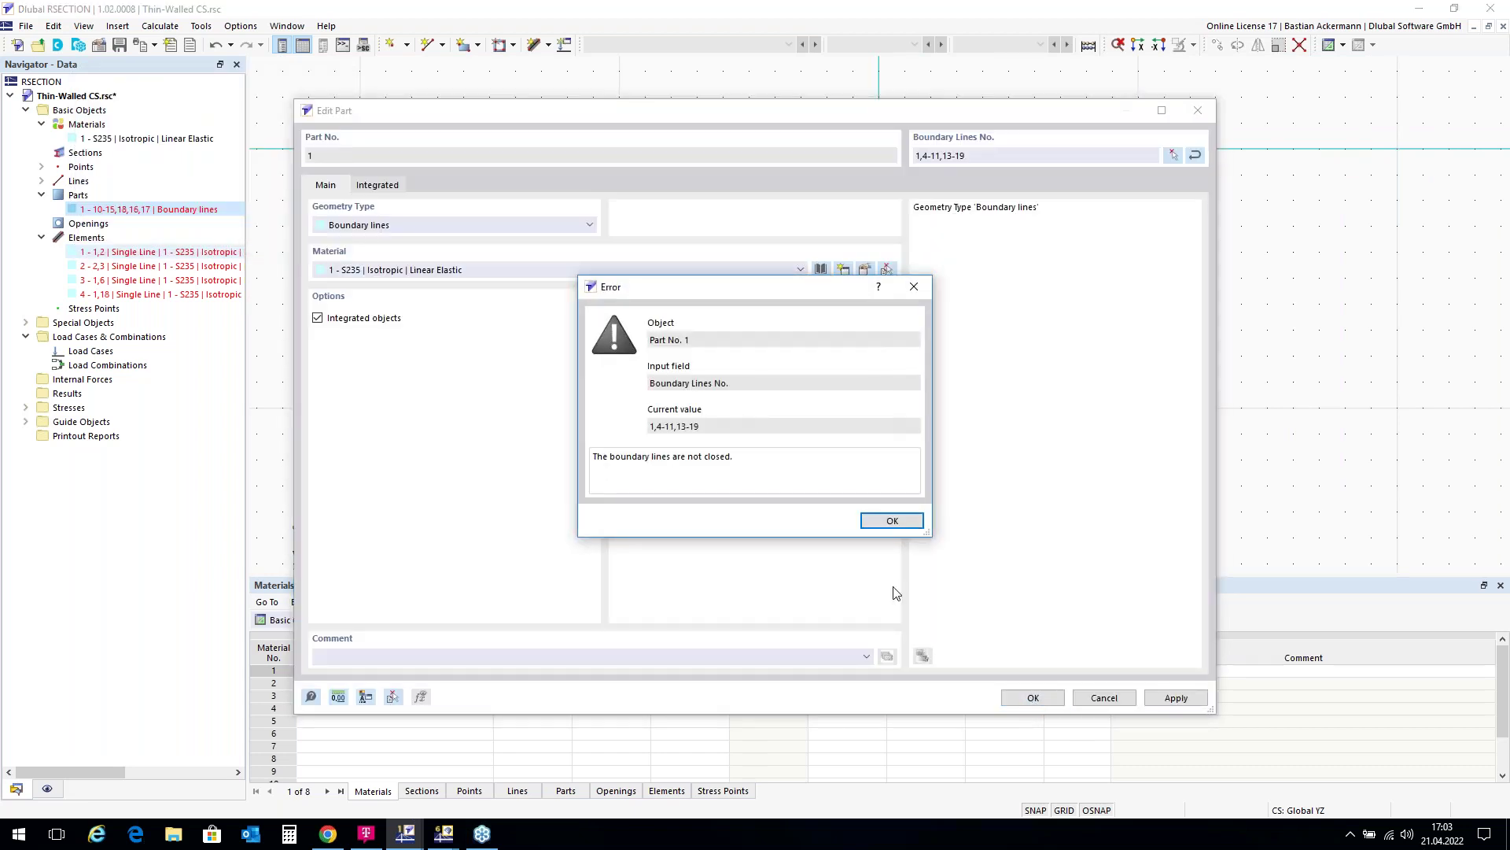
left_click(891, 523)
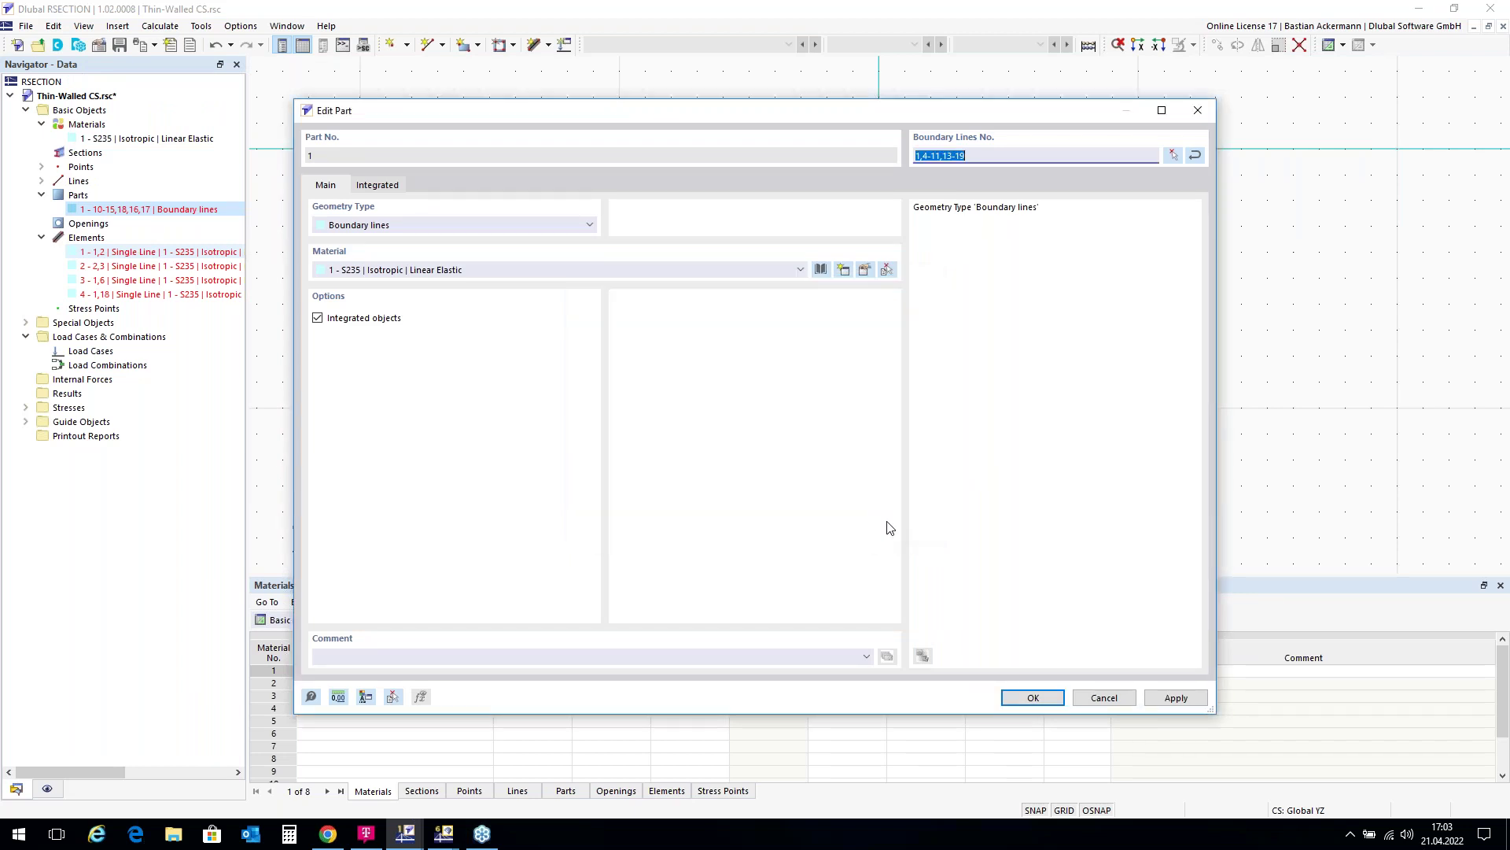
Examine the selected boundary lines at the flange-web junction and the web's lower end for stray interior lines, and discard the part edit.
left_click(1175, 154)
scroll(878, 149, "up", 3)
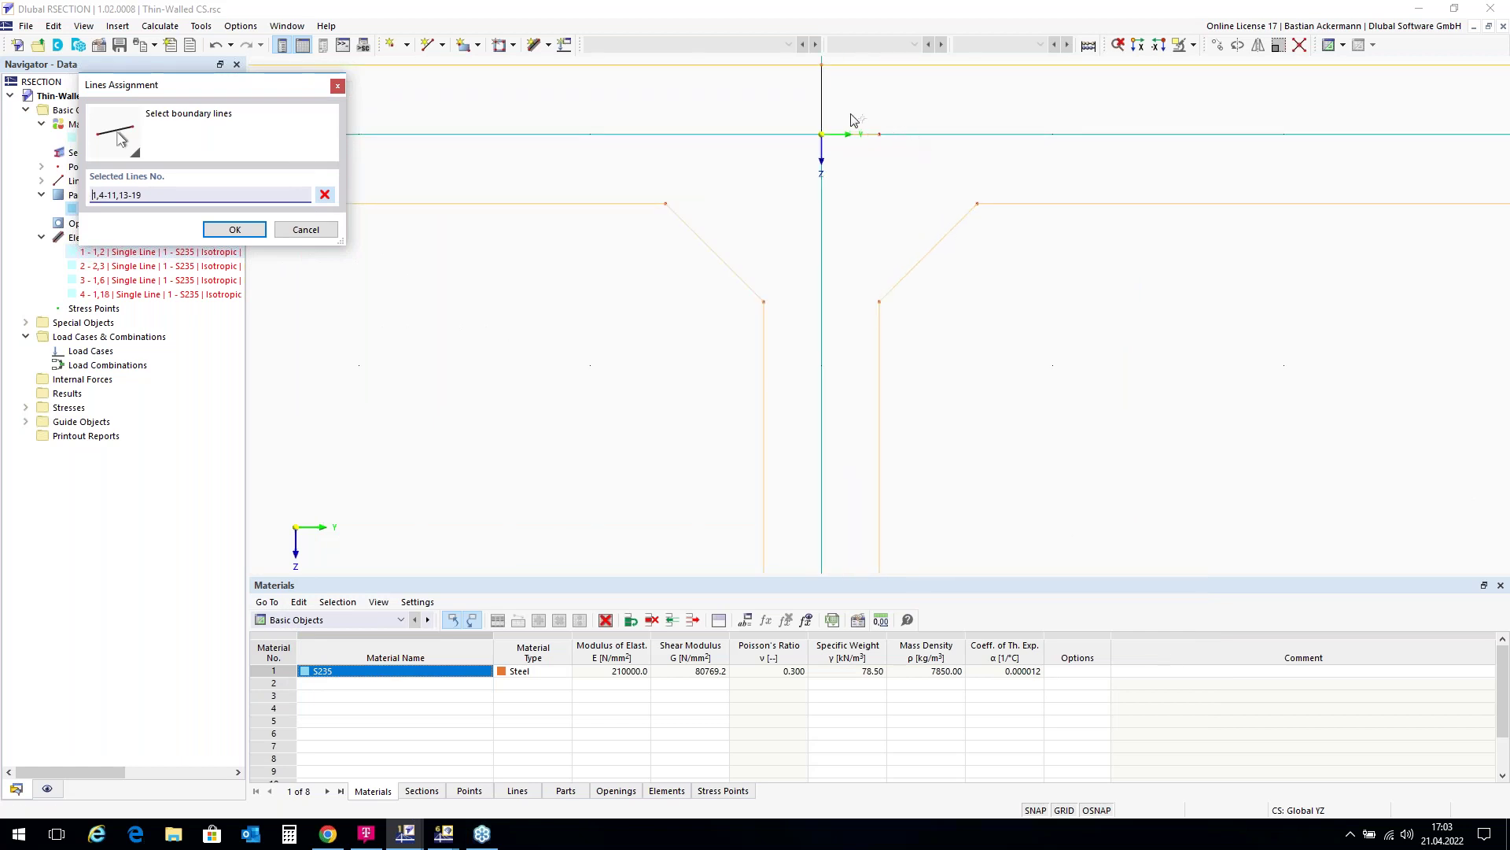
scroll(807, 201, "down", 3)
scroll(802, 172, "down", 1)
scroll(1206, 166, "down", 3)
scroll(897, 148, "up", 2)
scroll(1095, 228, "down", 4)
scroll(1101, 273, "down", 2)
scroll(1117, 386, "up", 5)
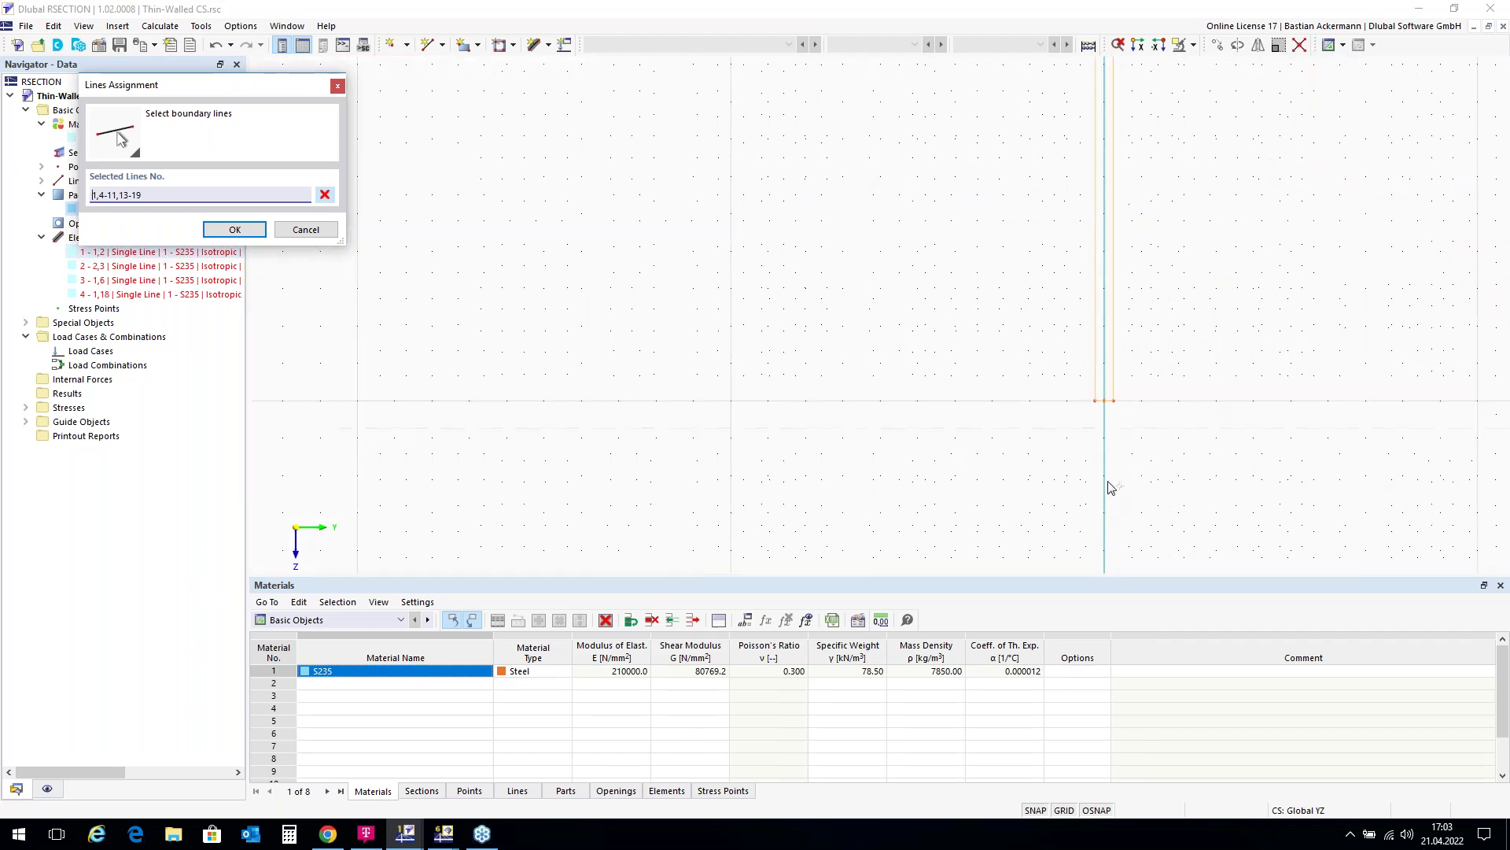
scroll(1096, 373, "up", 1)
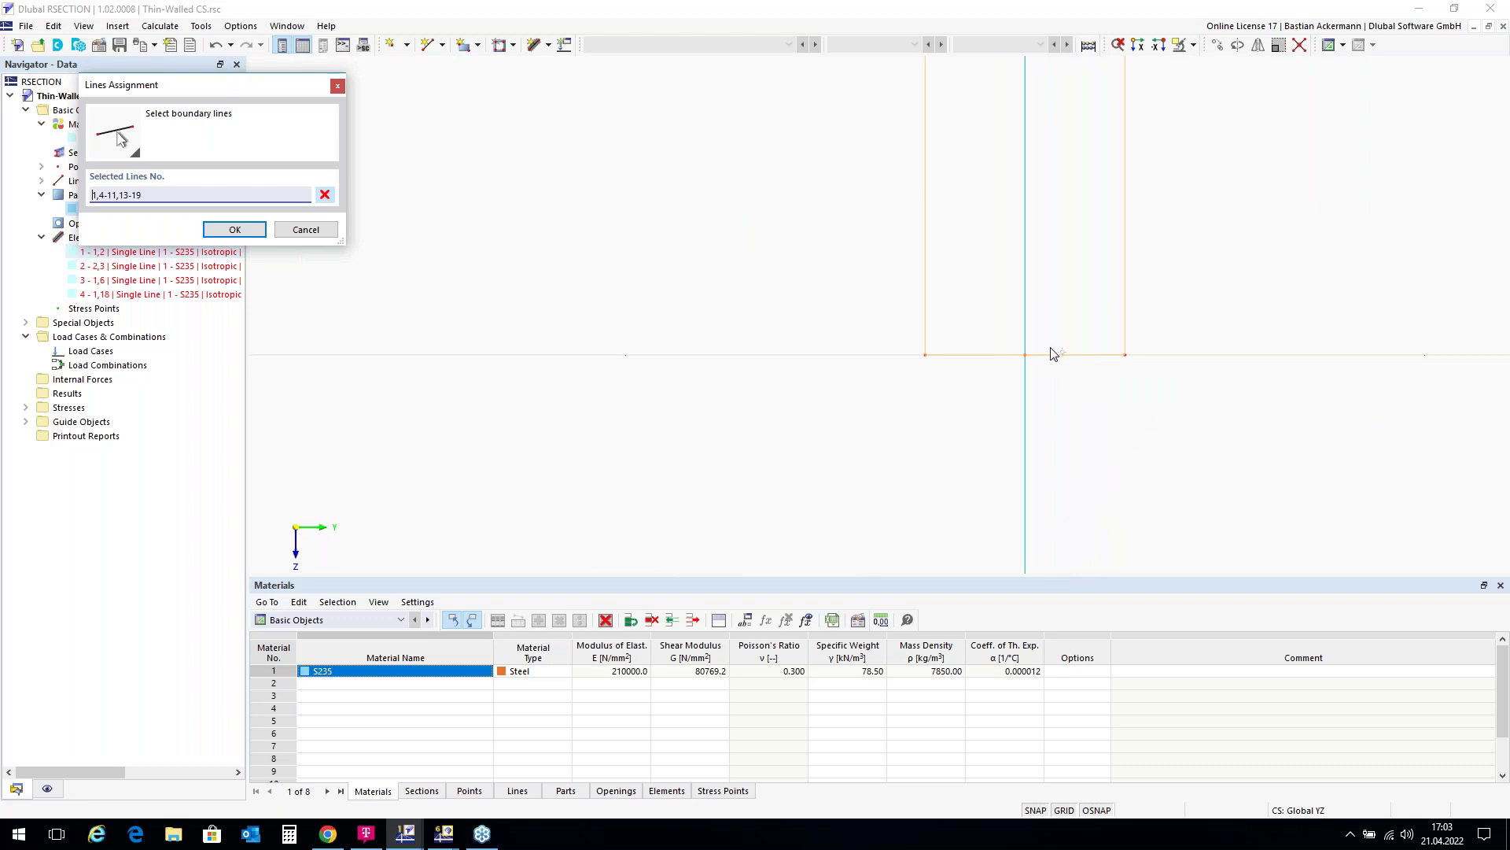
scroll(969, 453, "down", 1)
scroll(968, 453, "down", 3)
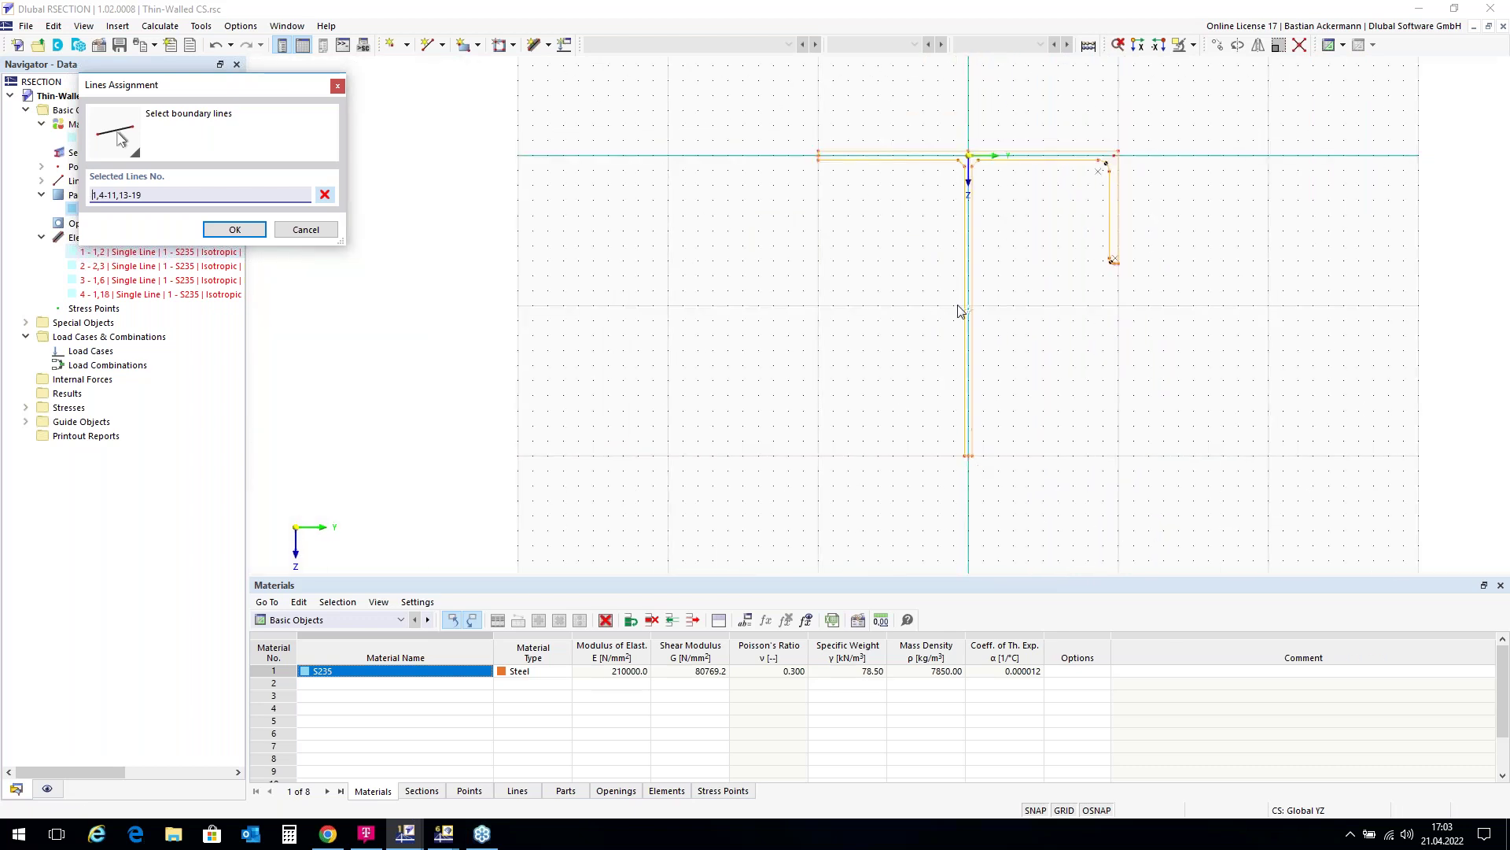
scroll(979, 138, "up", 3)
scroll(948, 131, "up", 3)
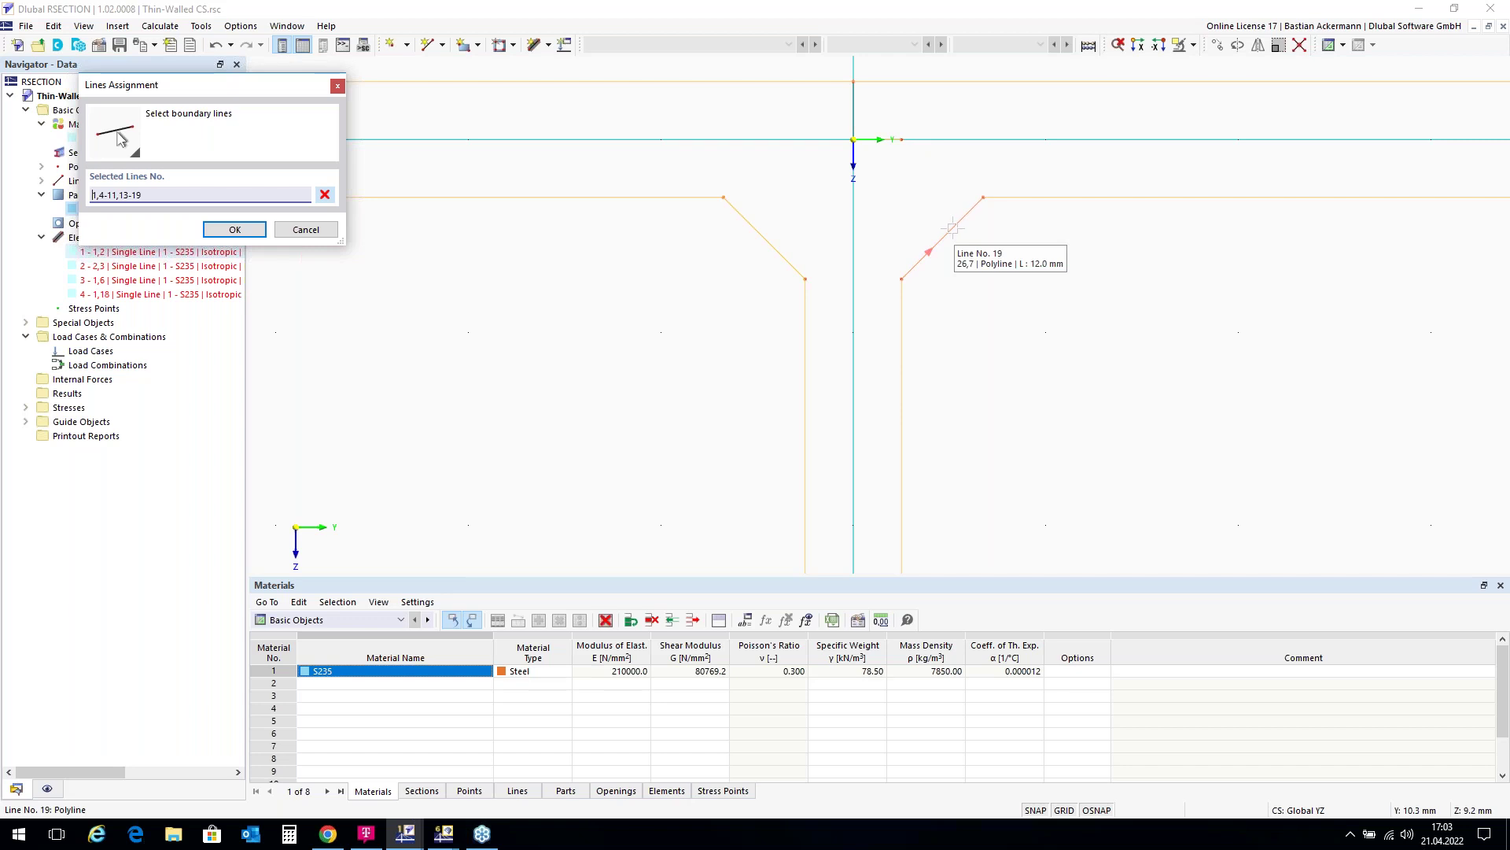
scroll(654, 222, "down", 3)
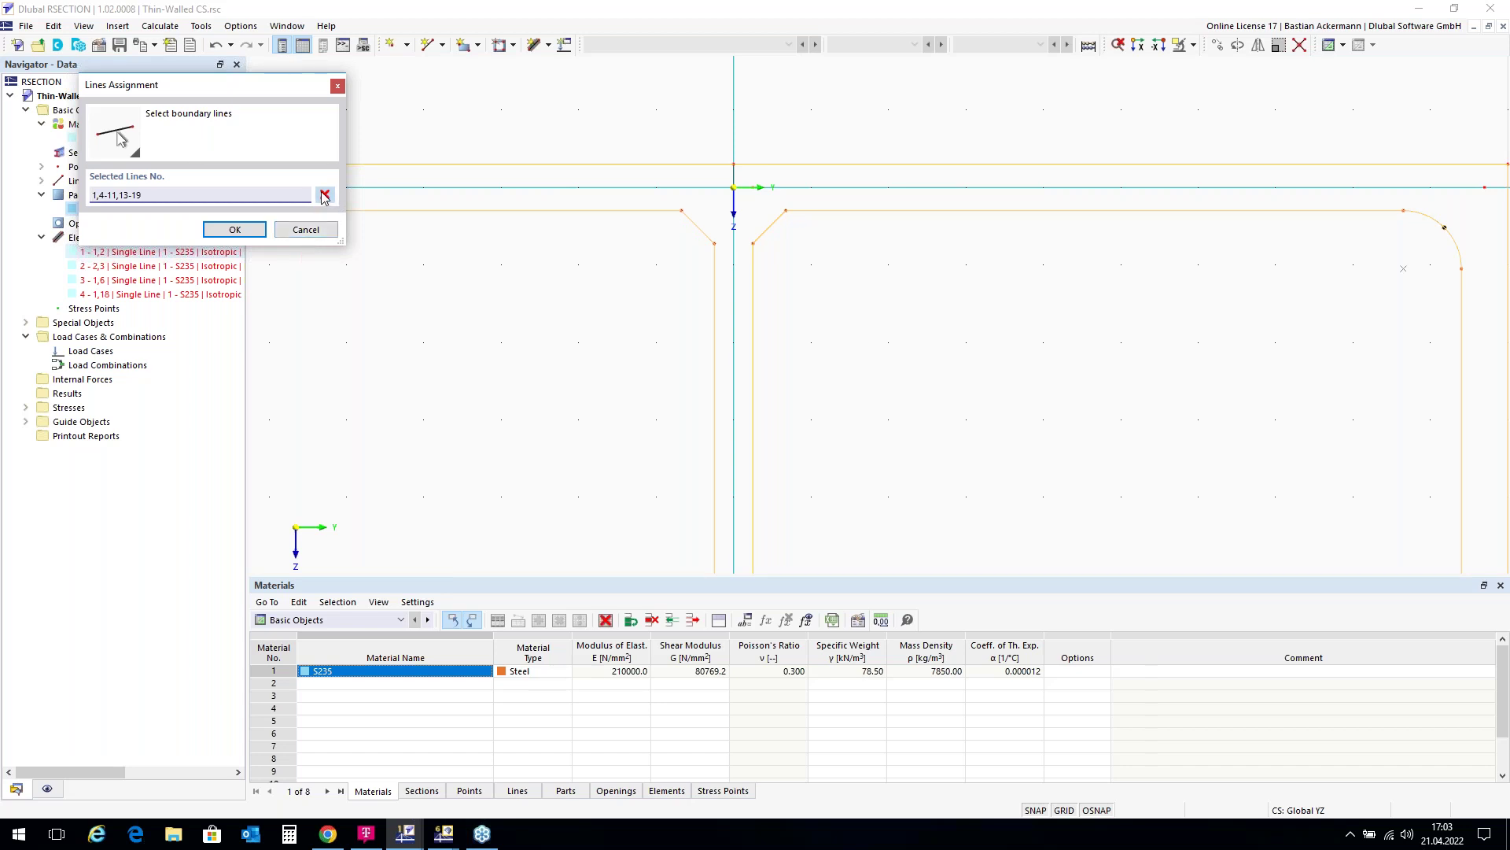
left_click(306, 229)
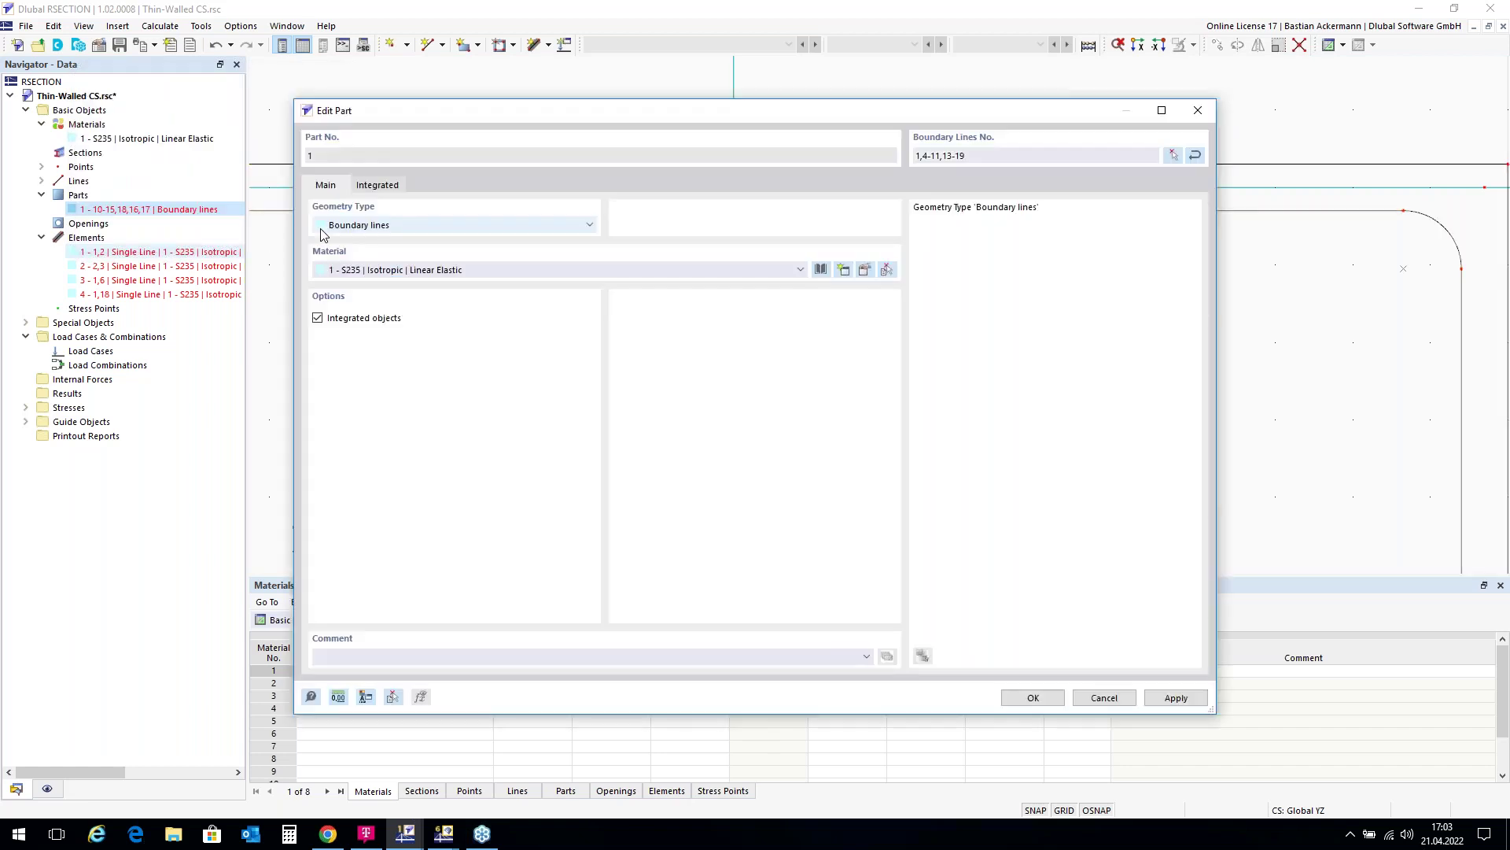
left_click(1103, 698)
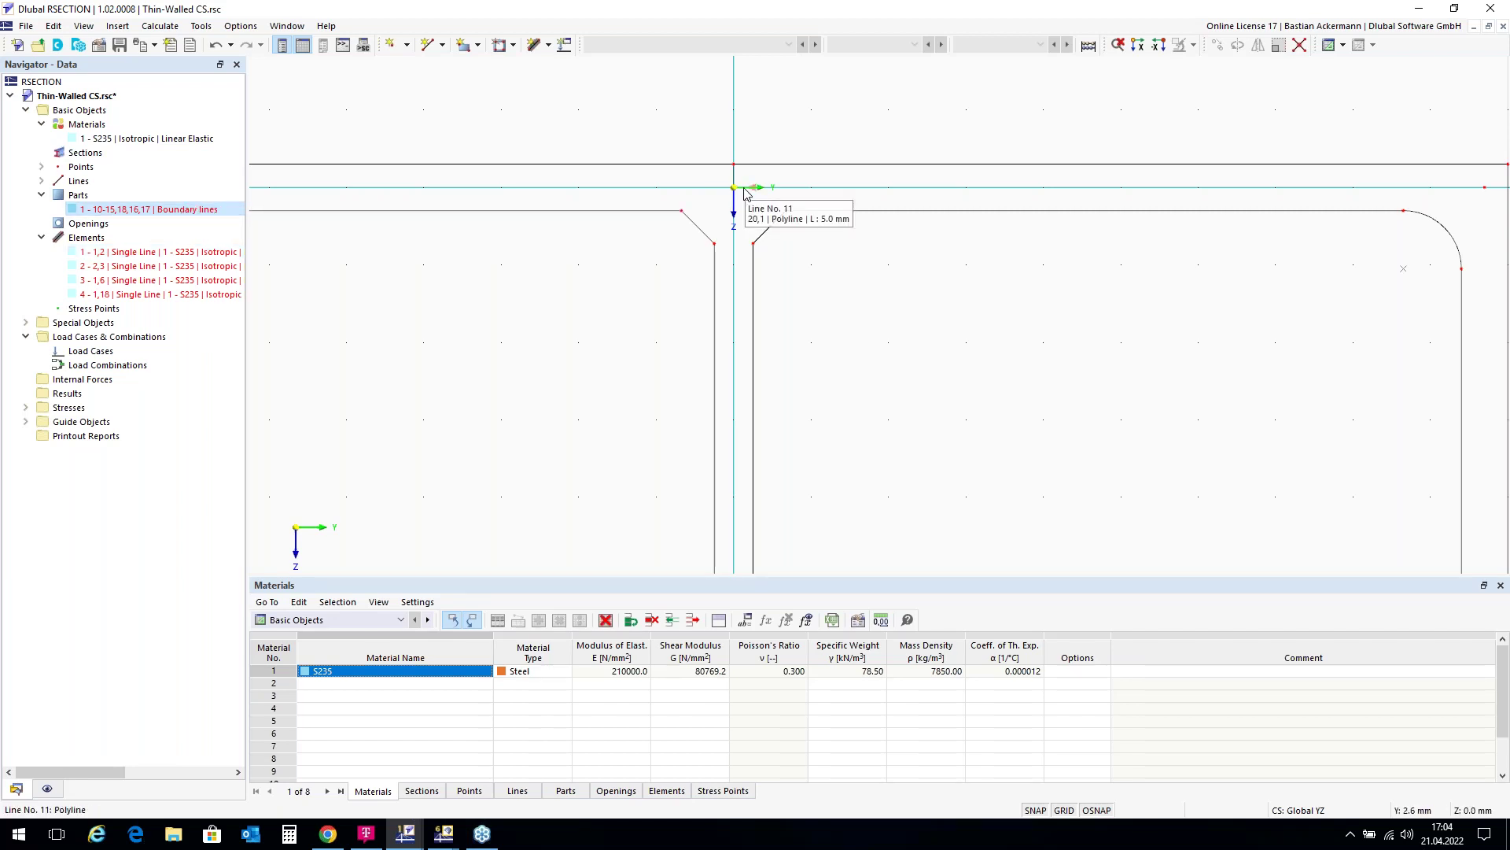
Reopen part 1's boundary line selection, clear it and select all lines of the whole cross-section outline.
double_click(155, 209)
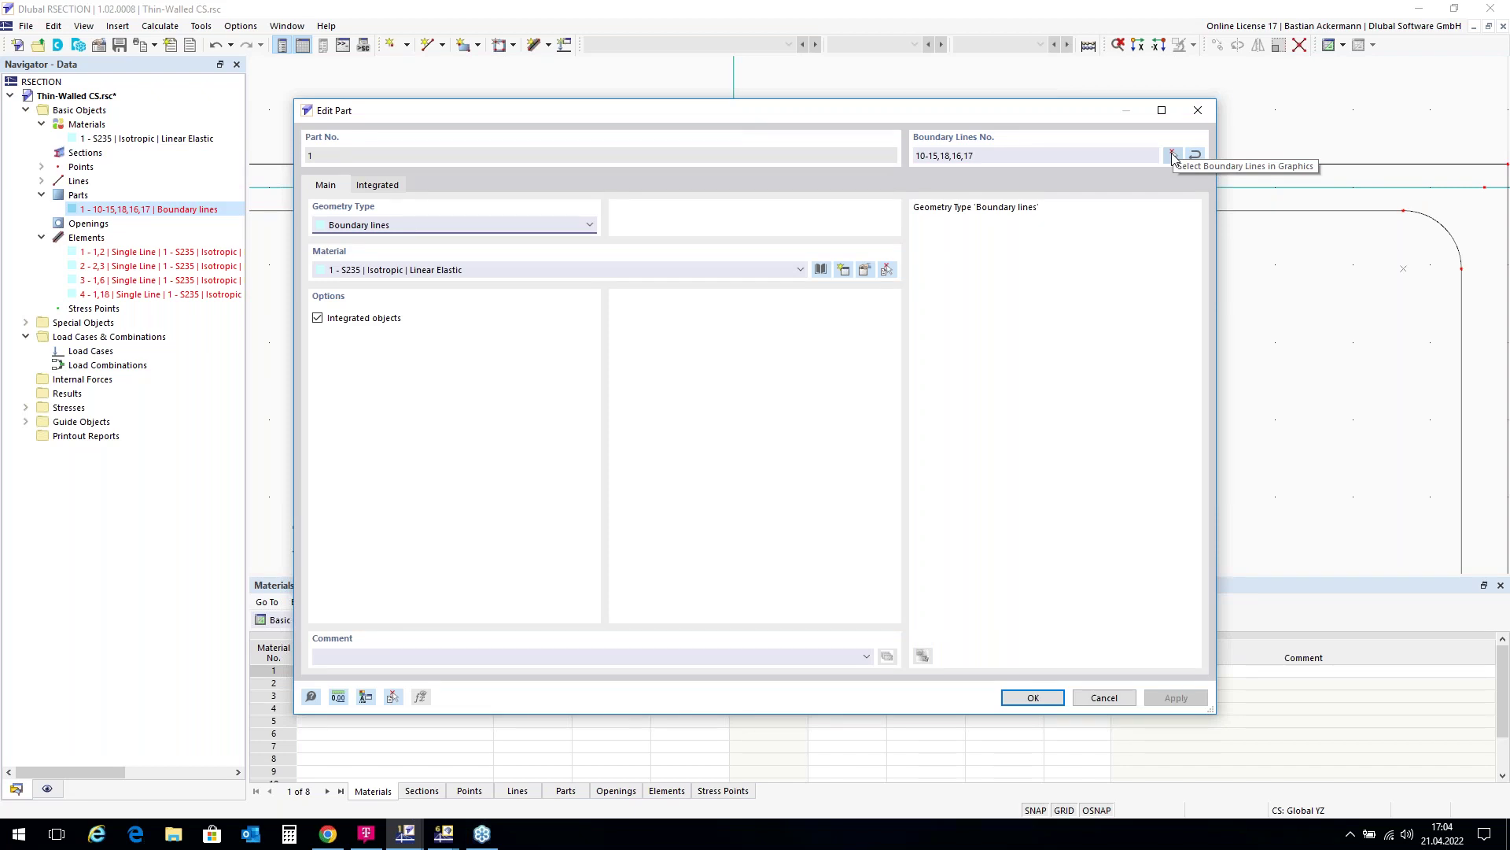
left_click(1173, 155)
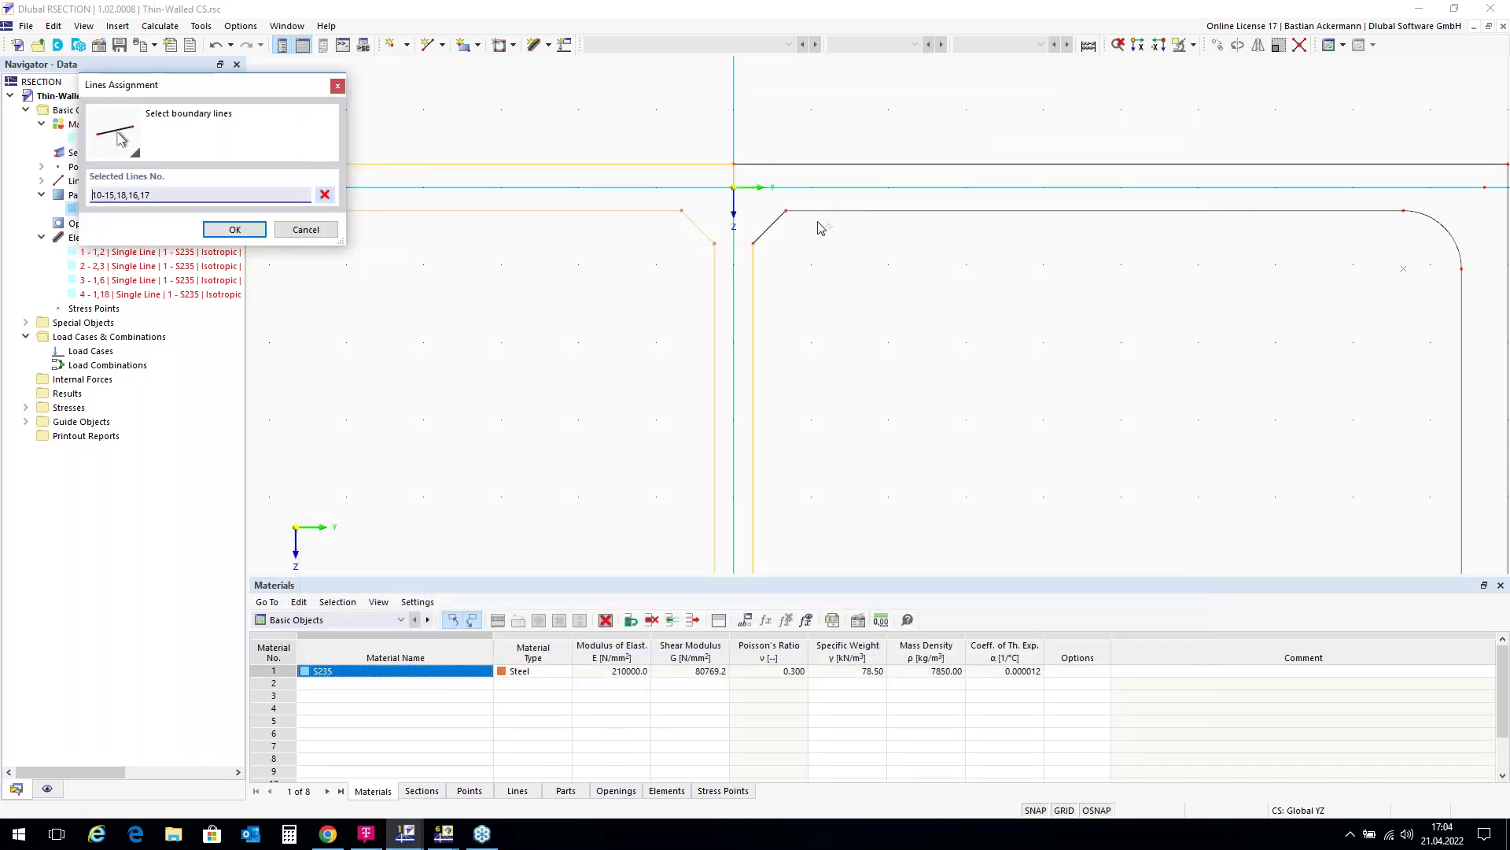
scroll(769, 146, "down", 4)
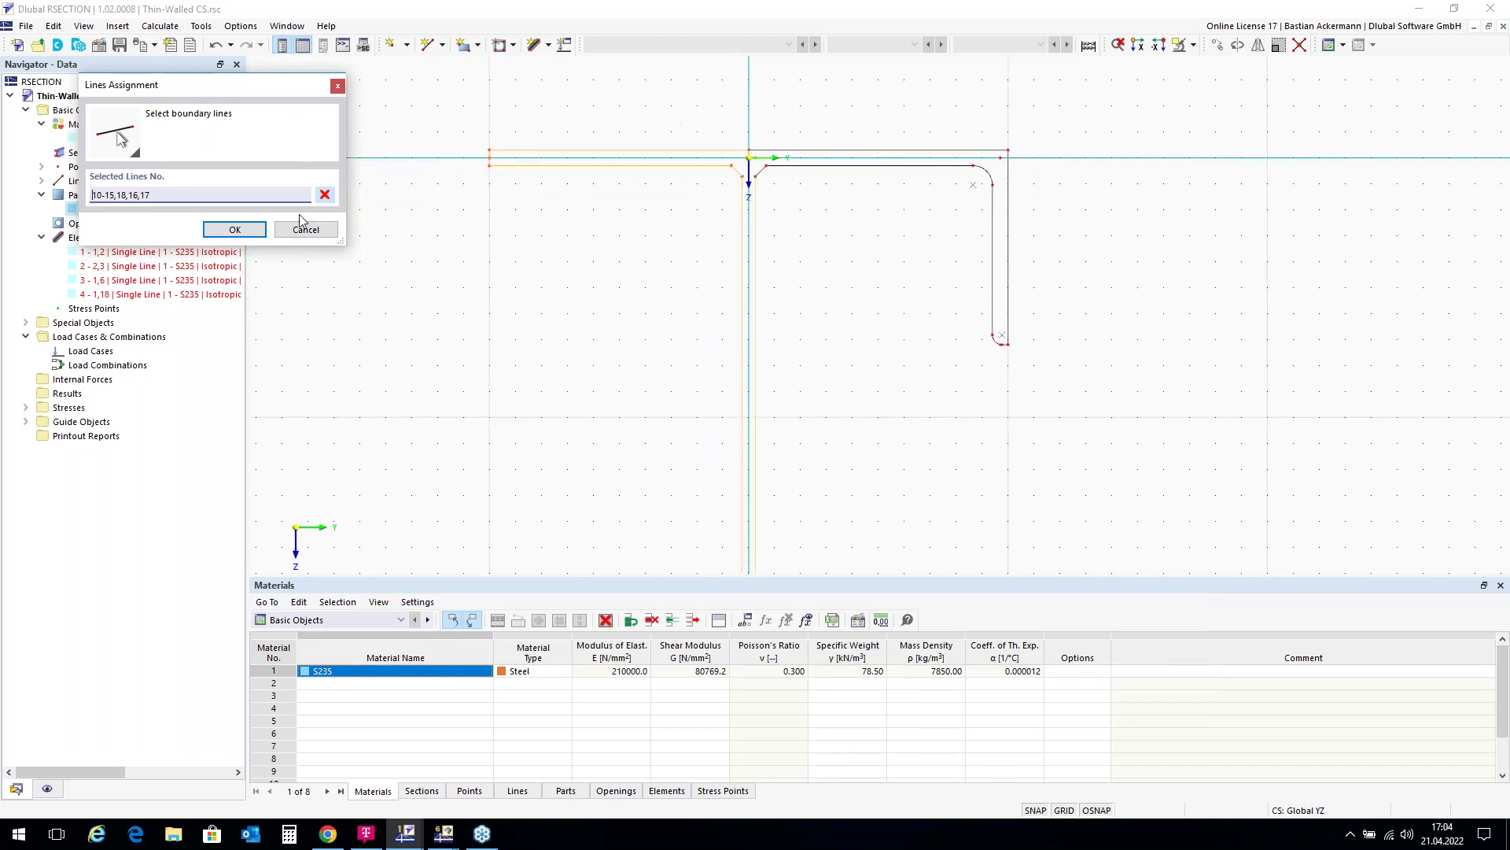
left_click(324, 195)
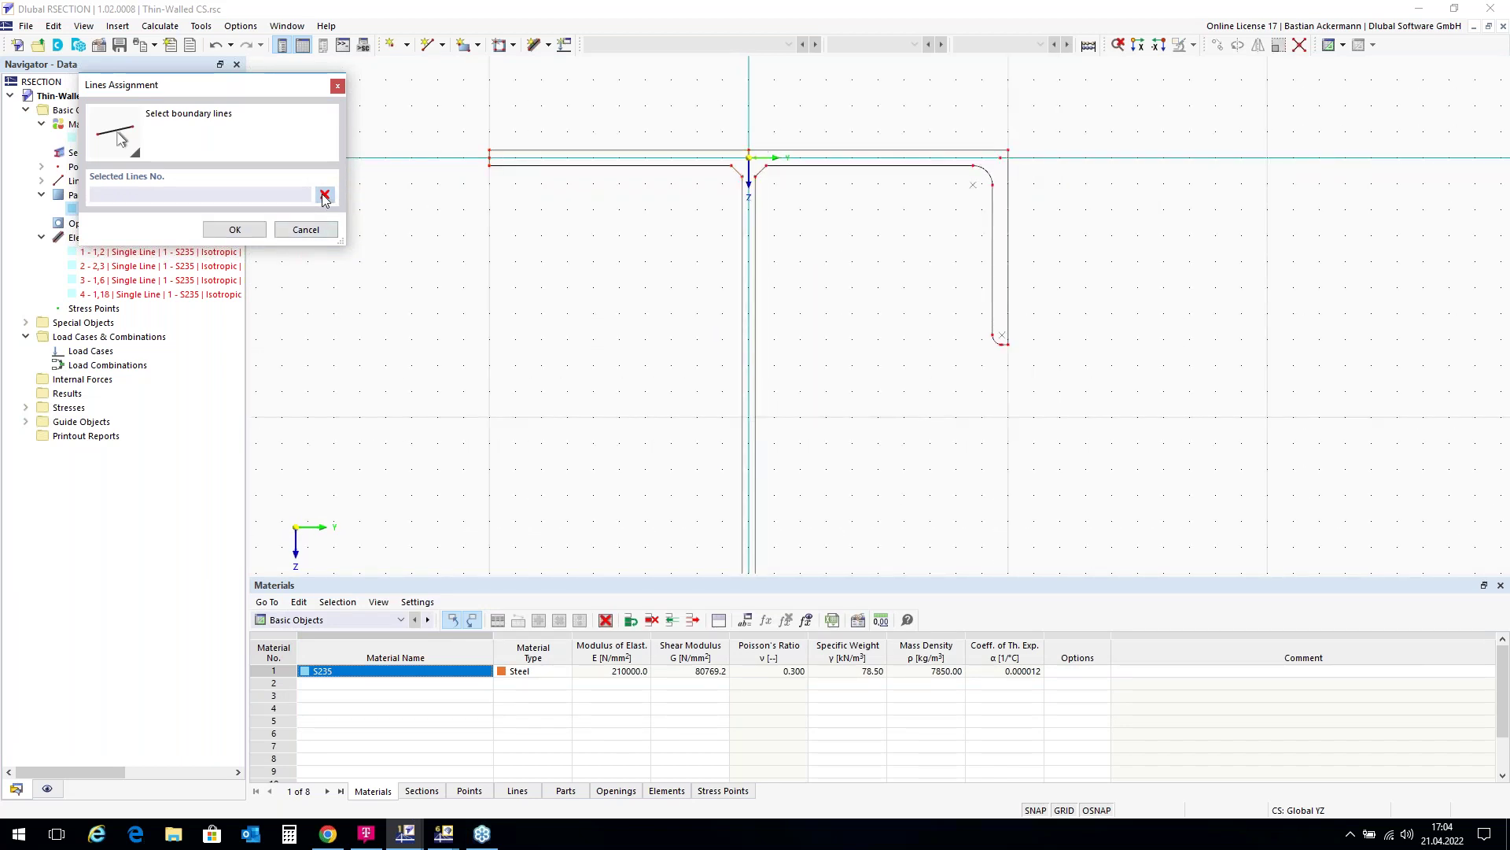
scroll(585, 116, "down", 1)
left_click_drag(489, 109, 936, 537)
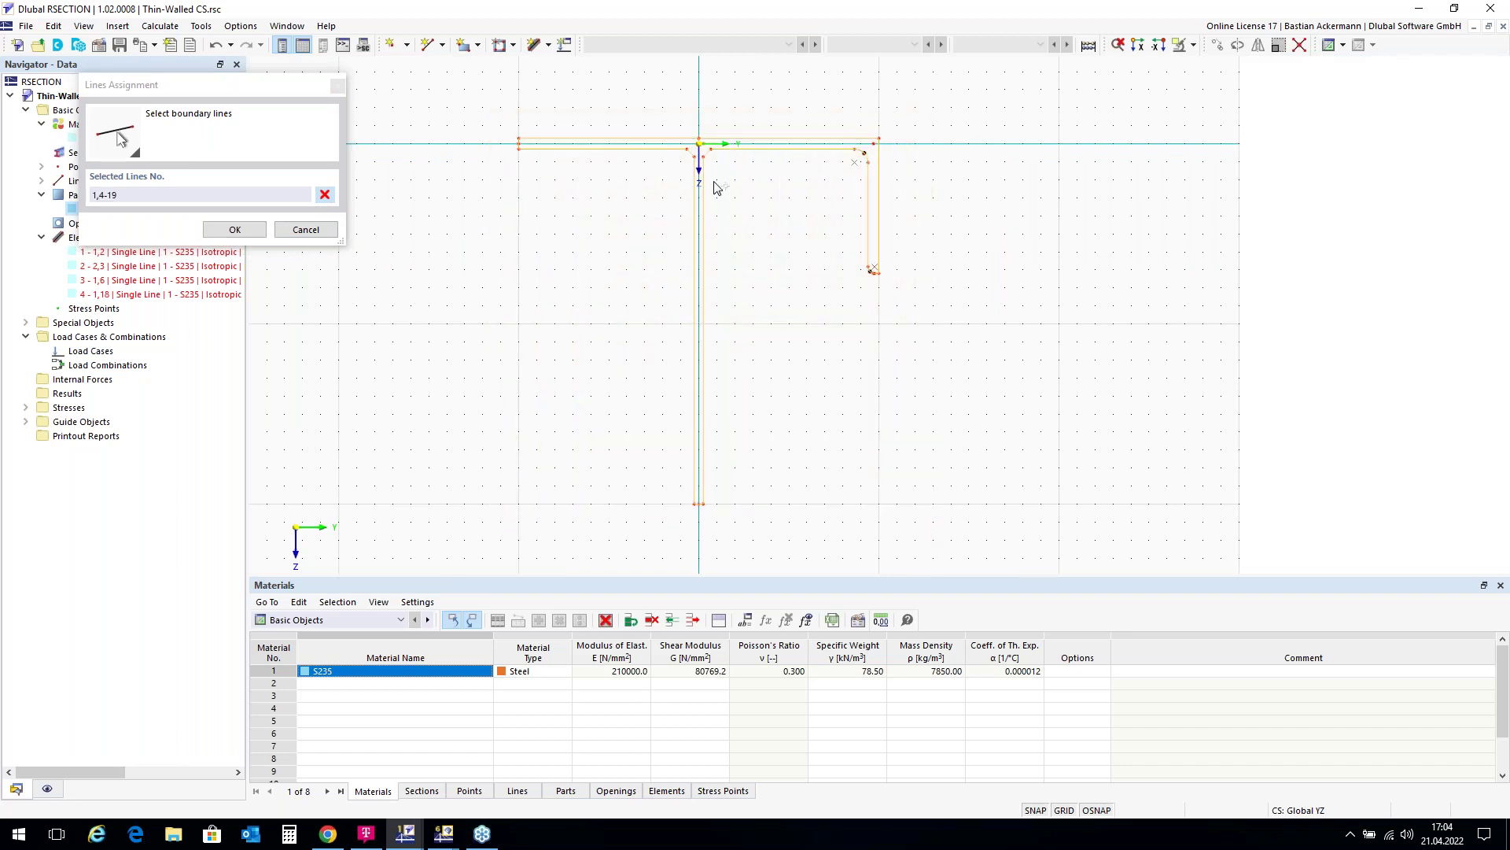
Remove the interior lines 11 and 12 at the origin from the selection and apply the remaining lines as part 1's boundary.
scroll(704, 169, "up", 5)
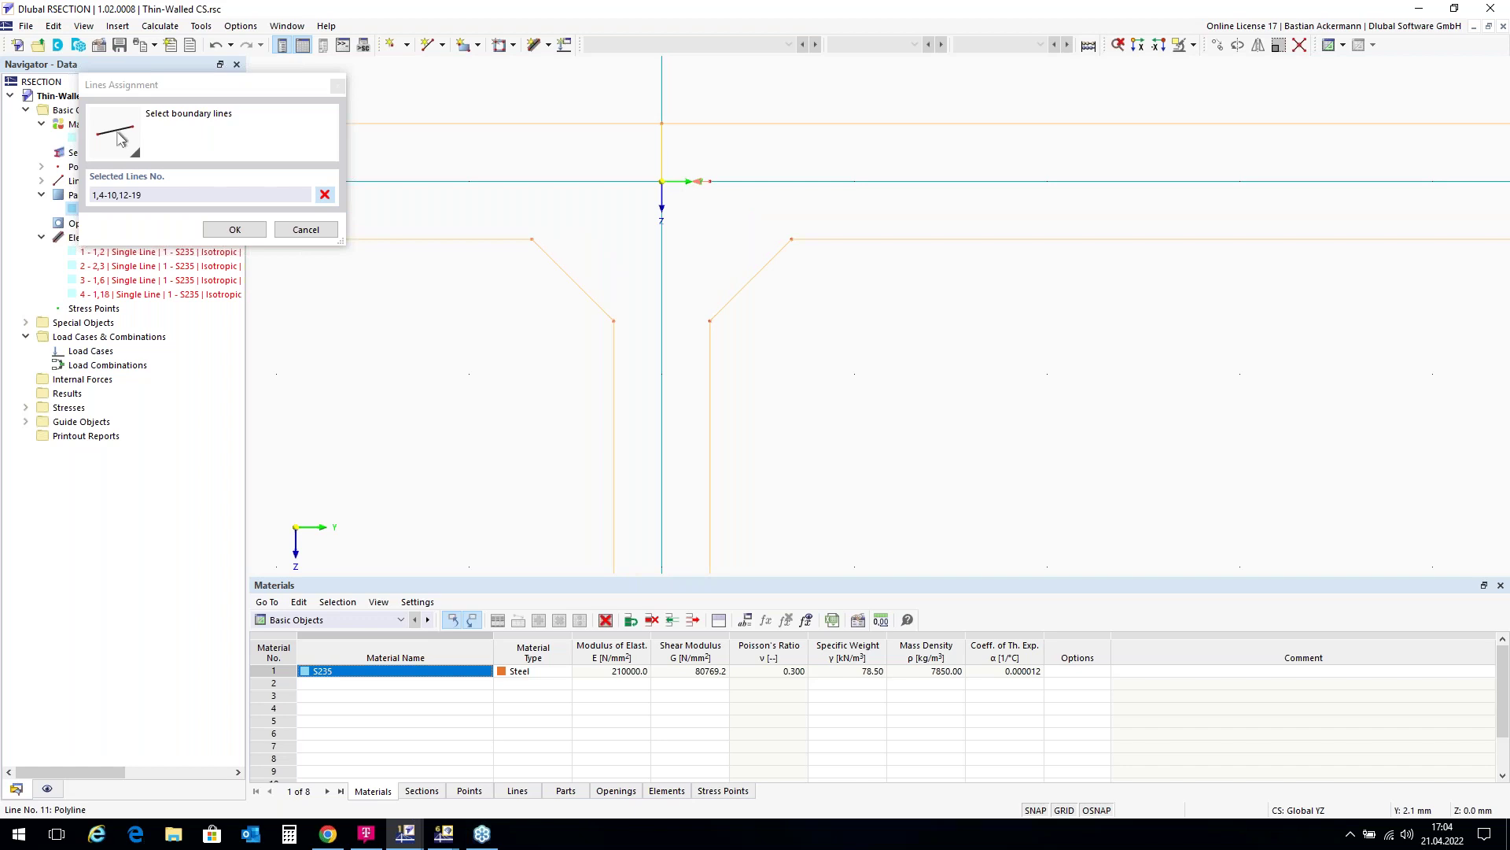
left_click(661, 154)
scroll(753, 147, "down", 5)
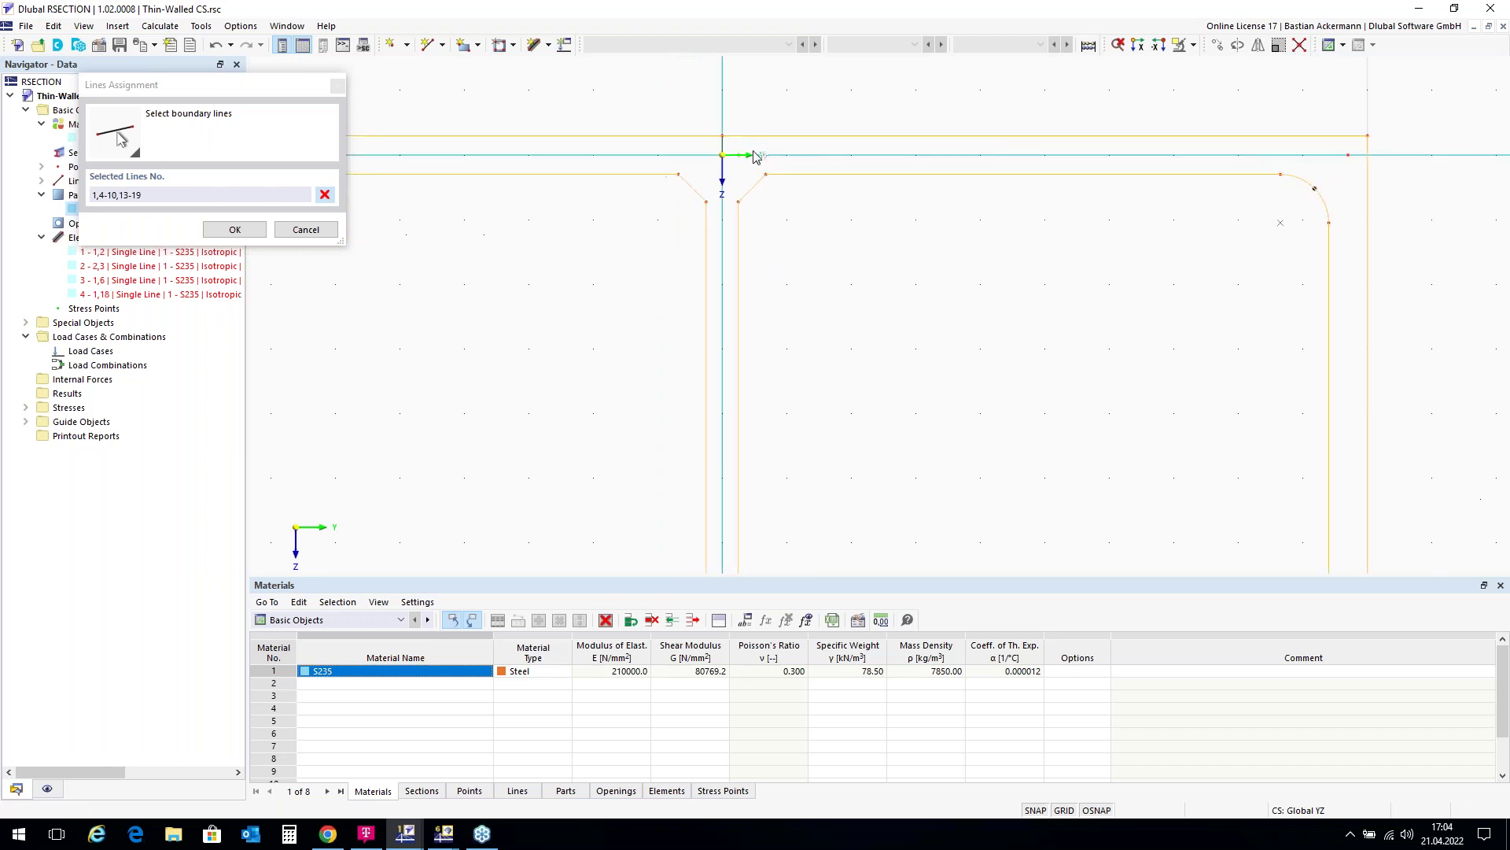
left_click(235, 229)
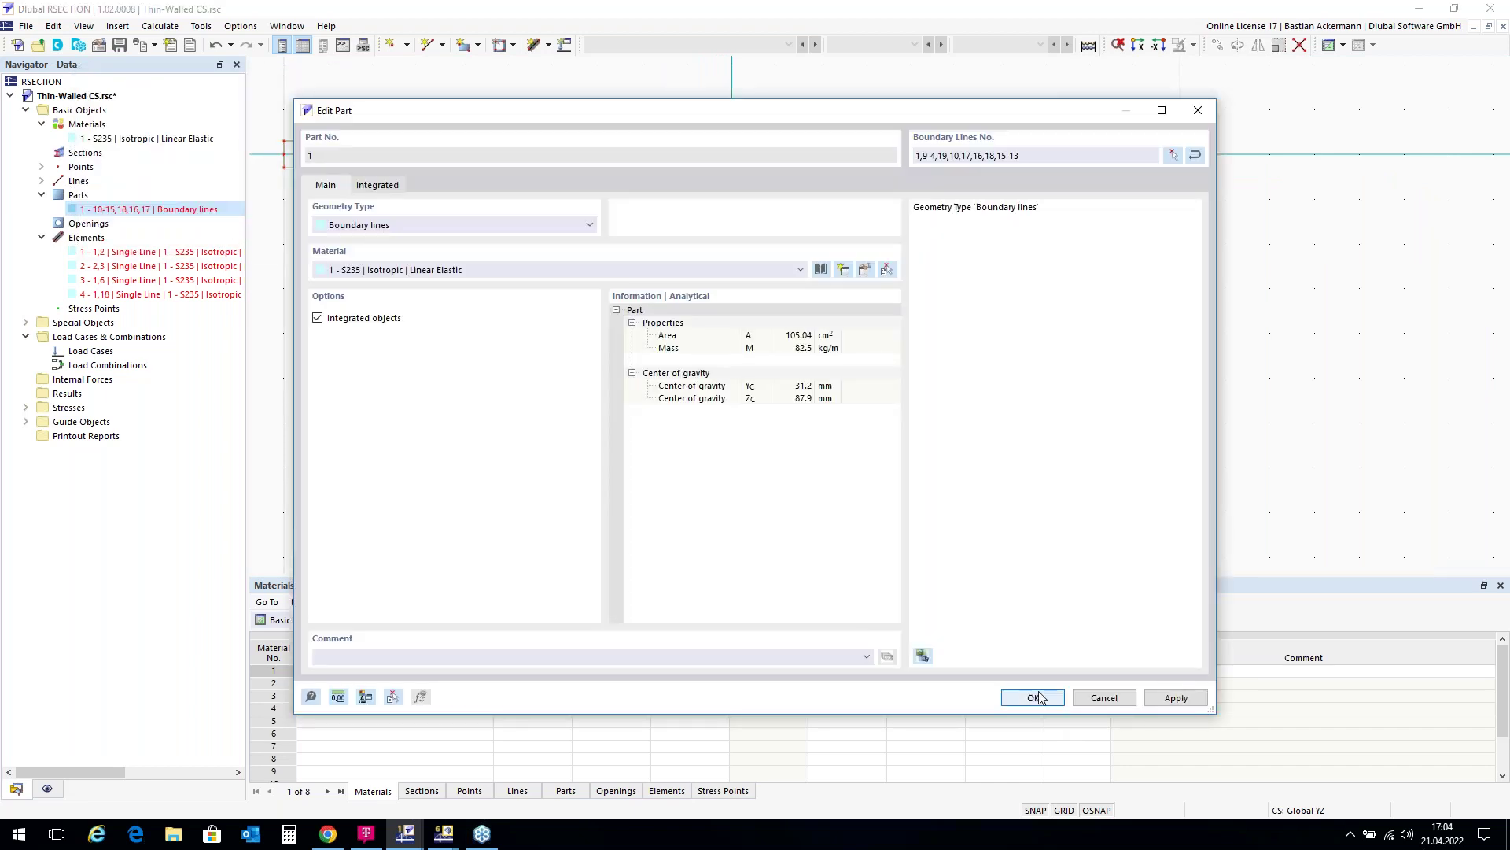
left_click(1037, 698)
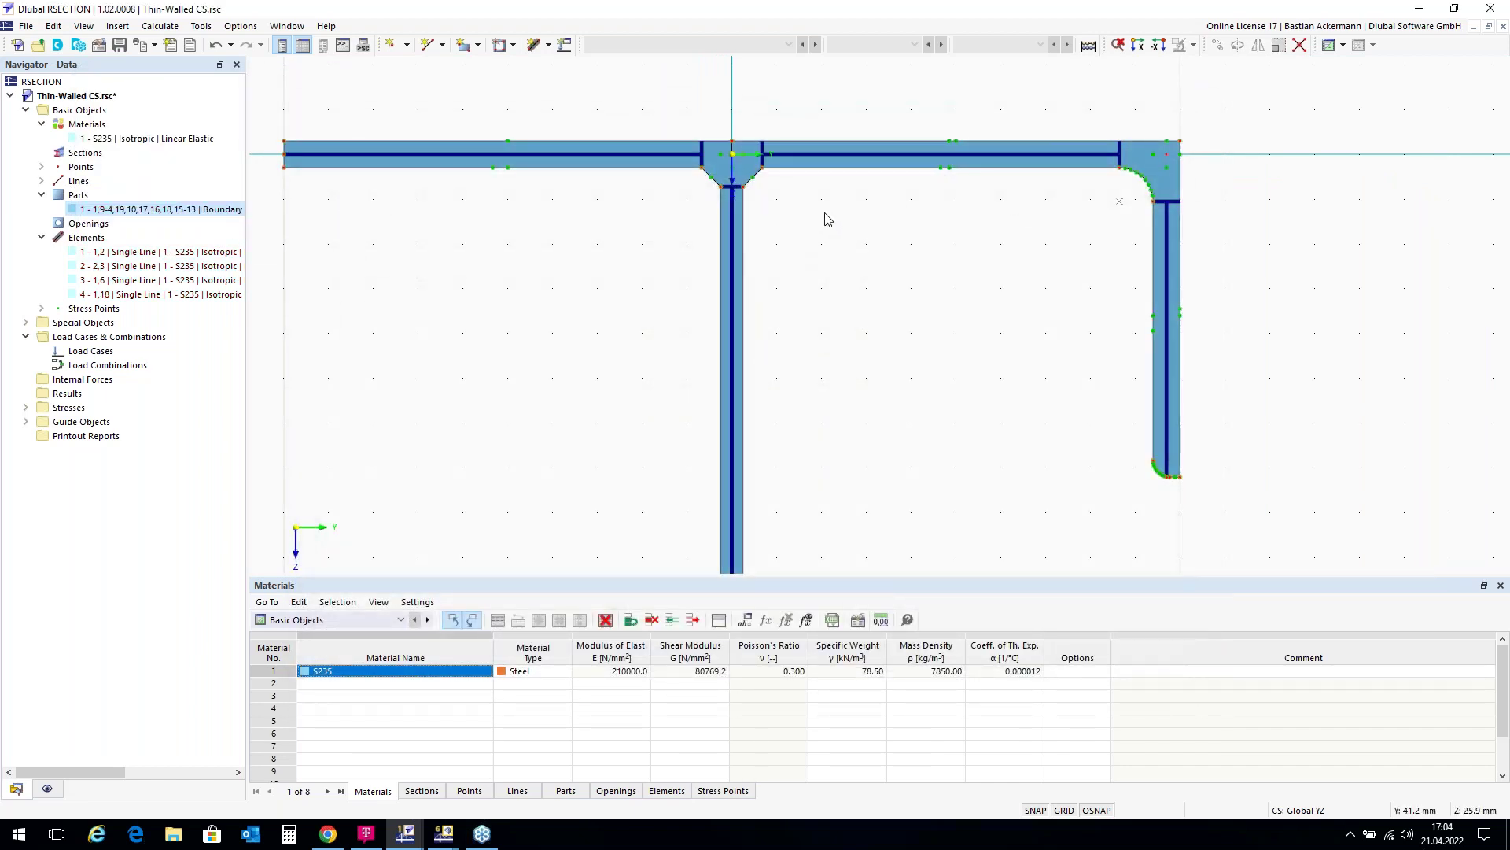
Create two permanent load cases, LC1 named N and LC2 named My.
scroll(879, 93, "down", 4)
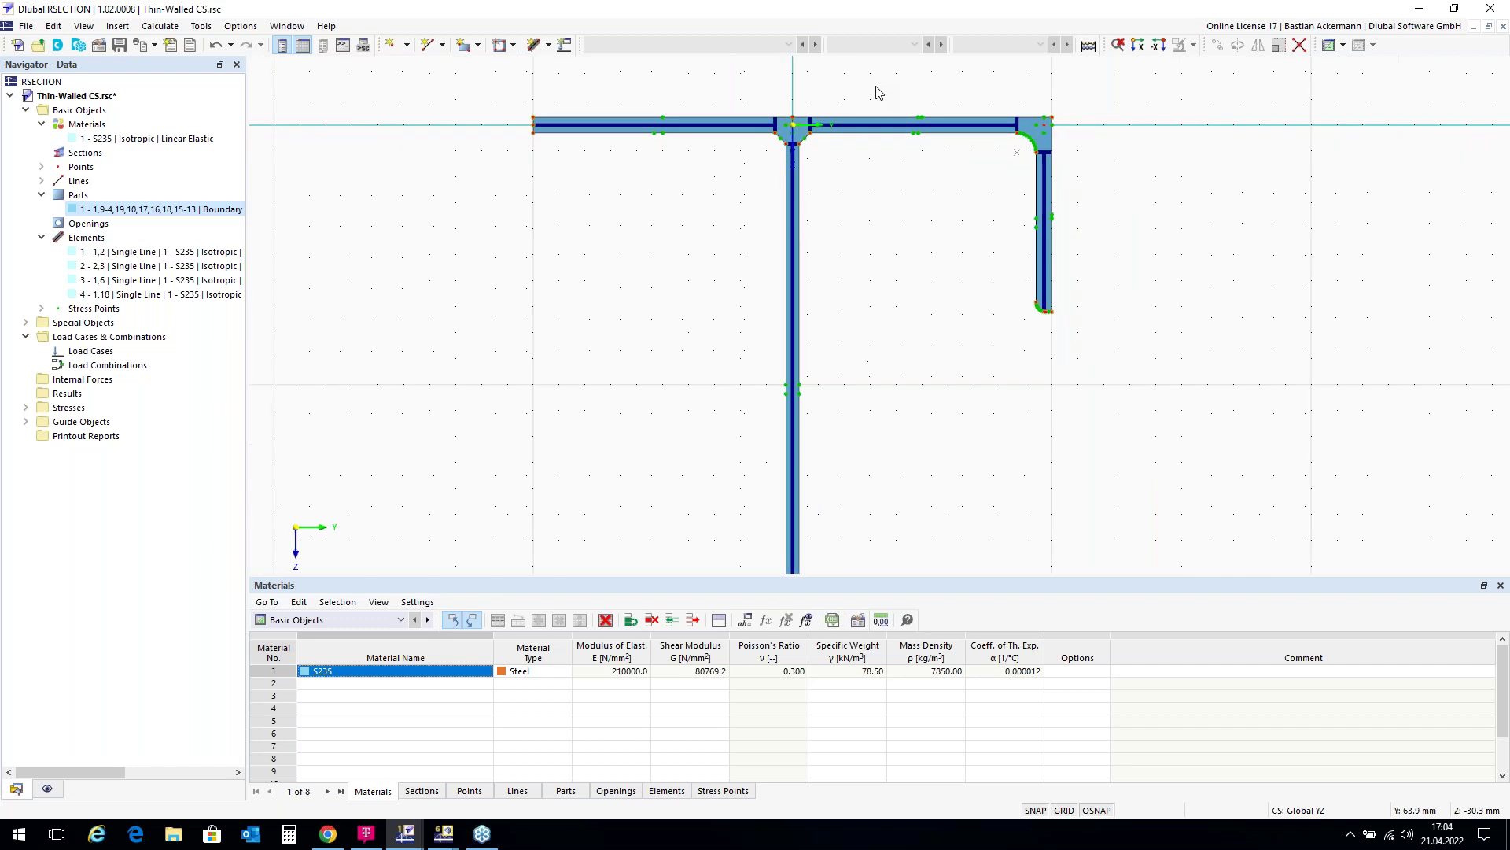
scroll(840, 103, "up", 1)
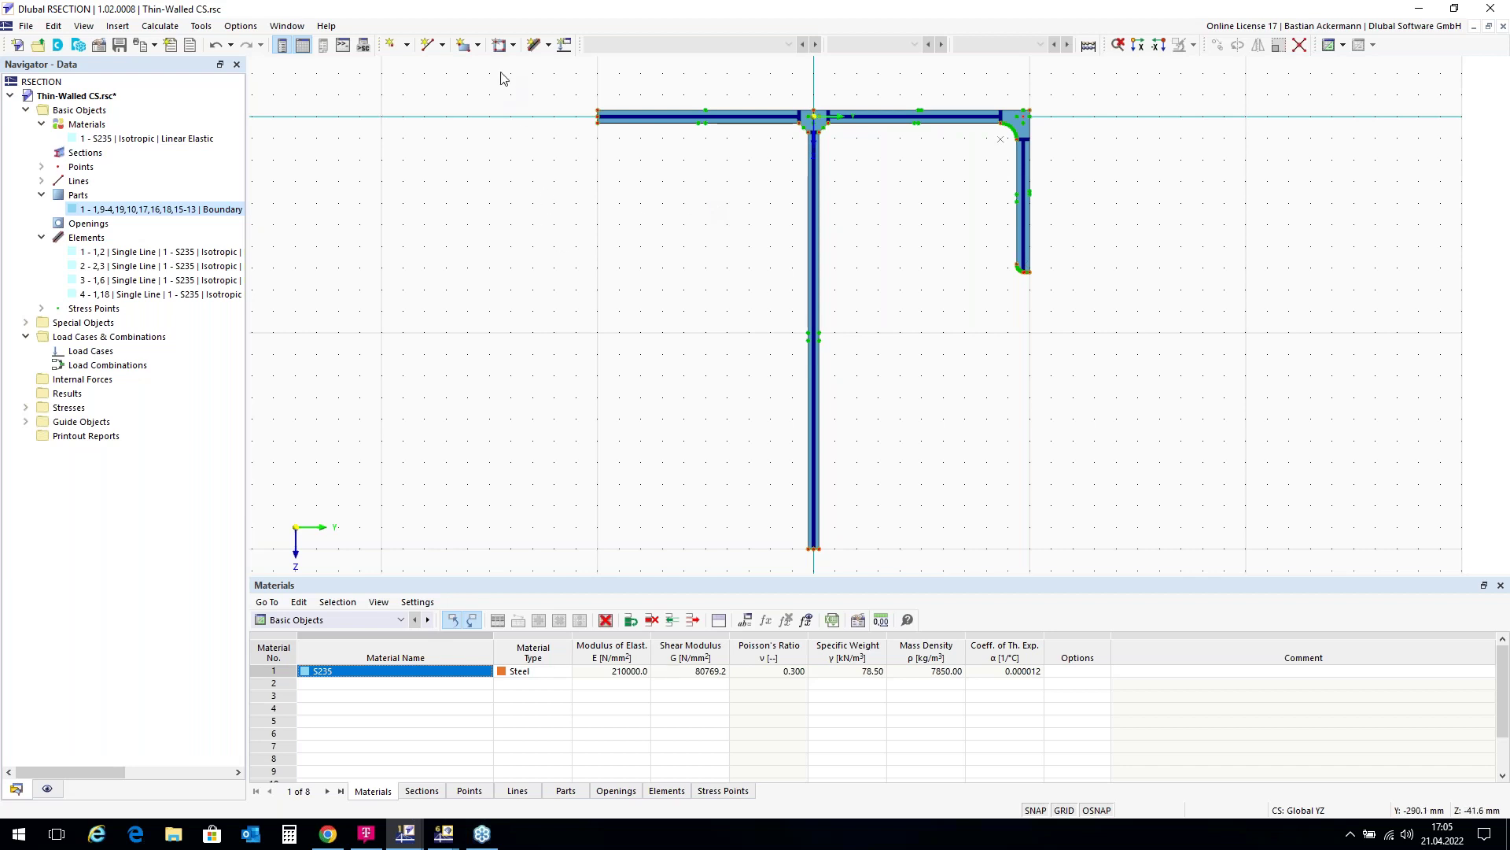
left_click(568, 45)
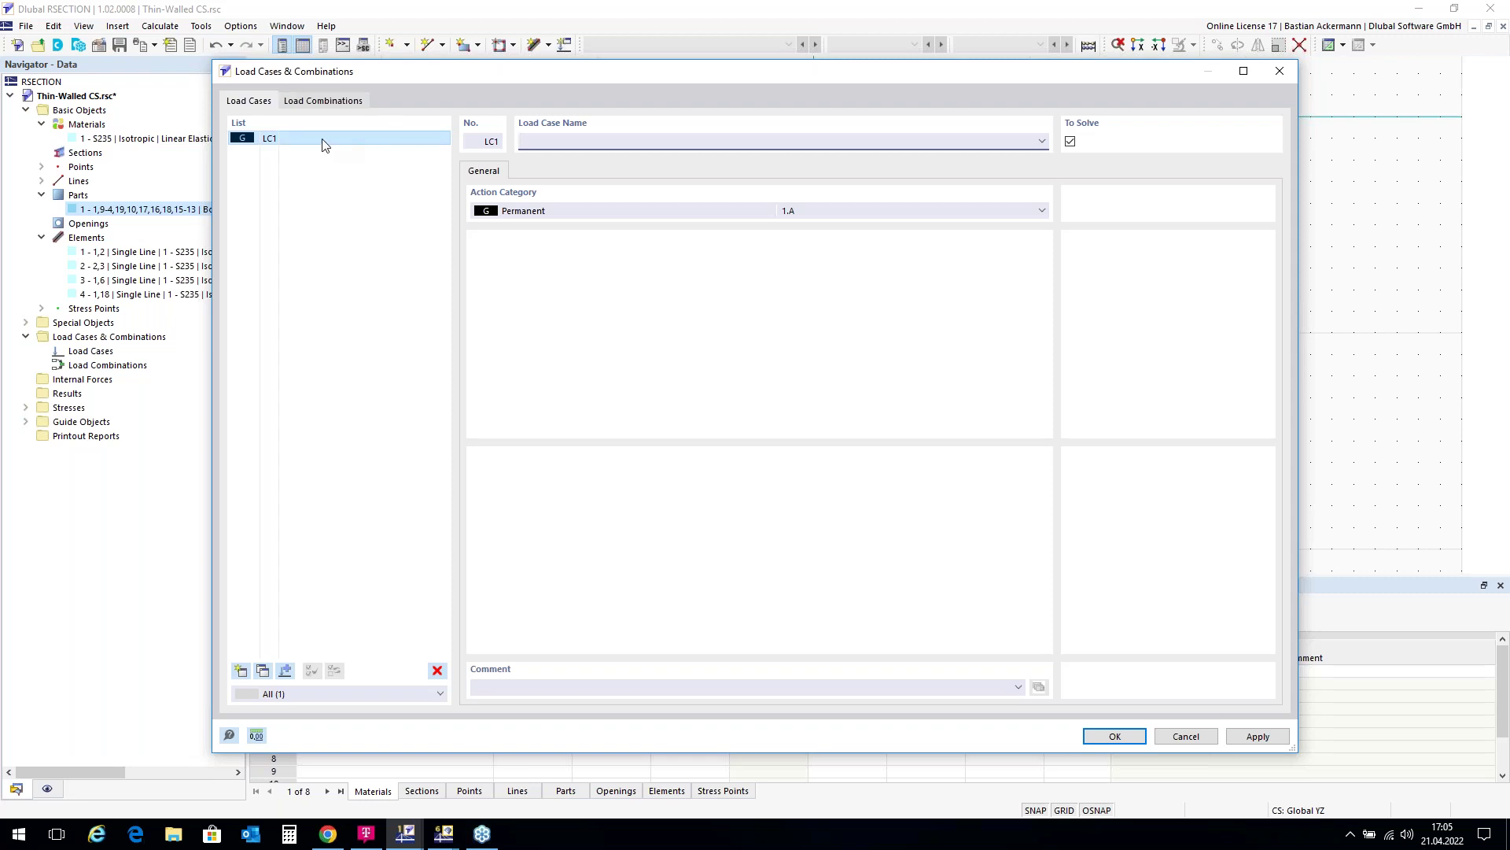
left_click(572, 142)
left_click(240, 671)
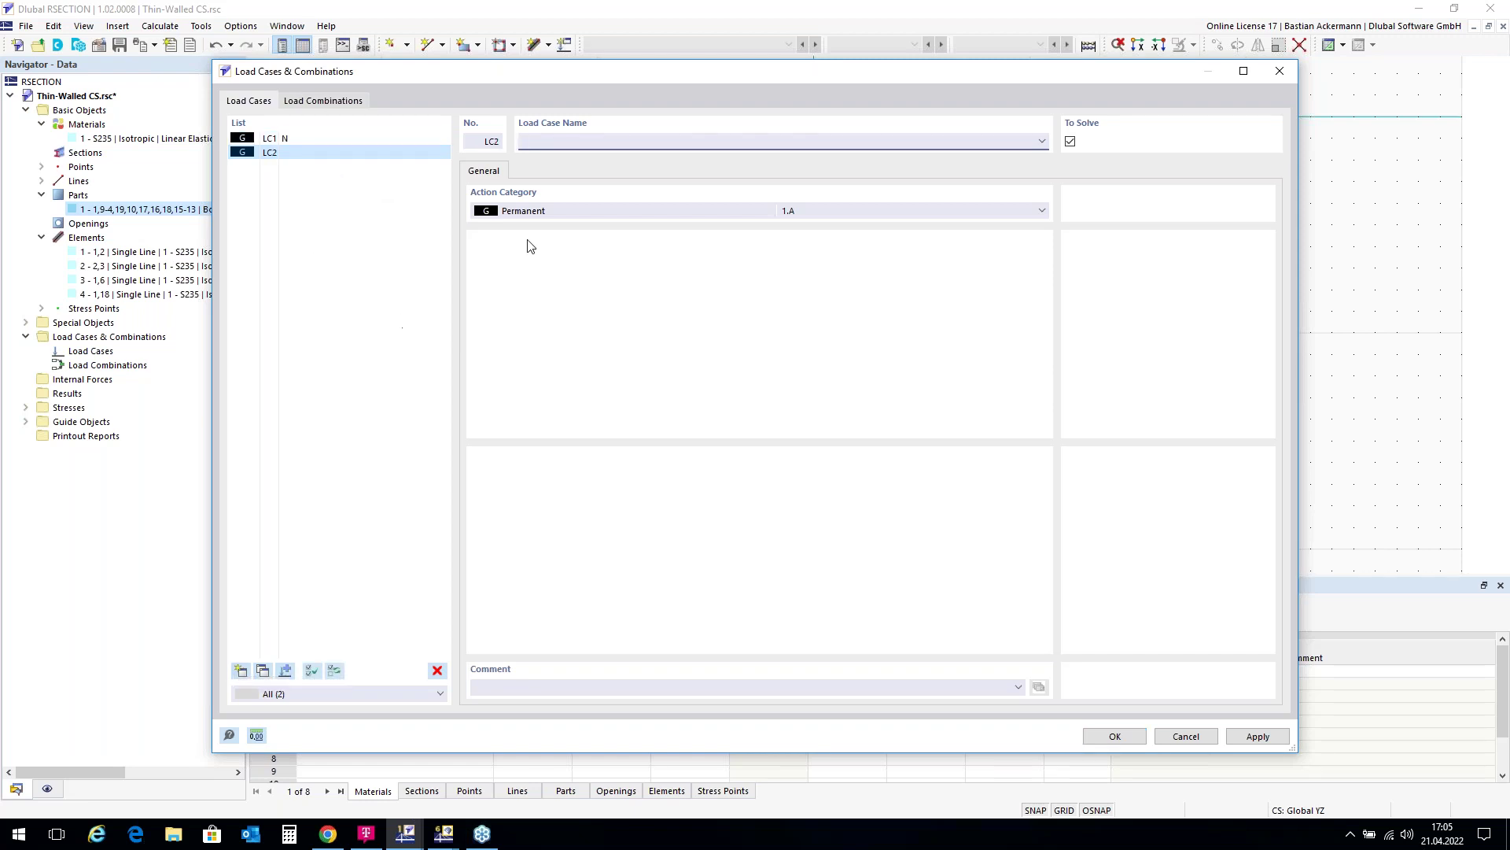
type("My")
Add load combination CO1 from load cases LC1 and LC2, each with factor 1.00, and apply the load definitions.
left_click(330, 104)
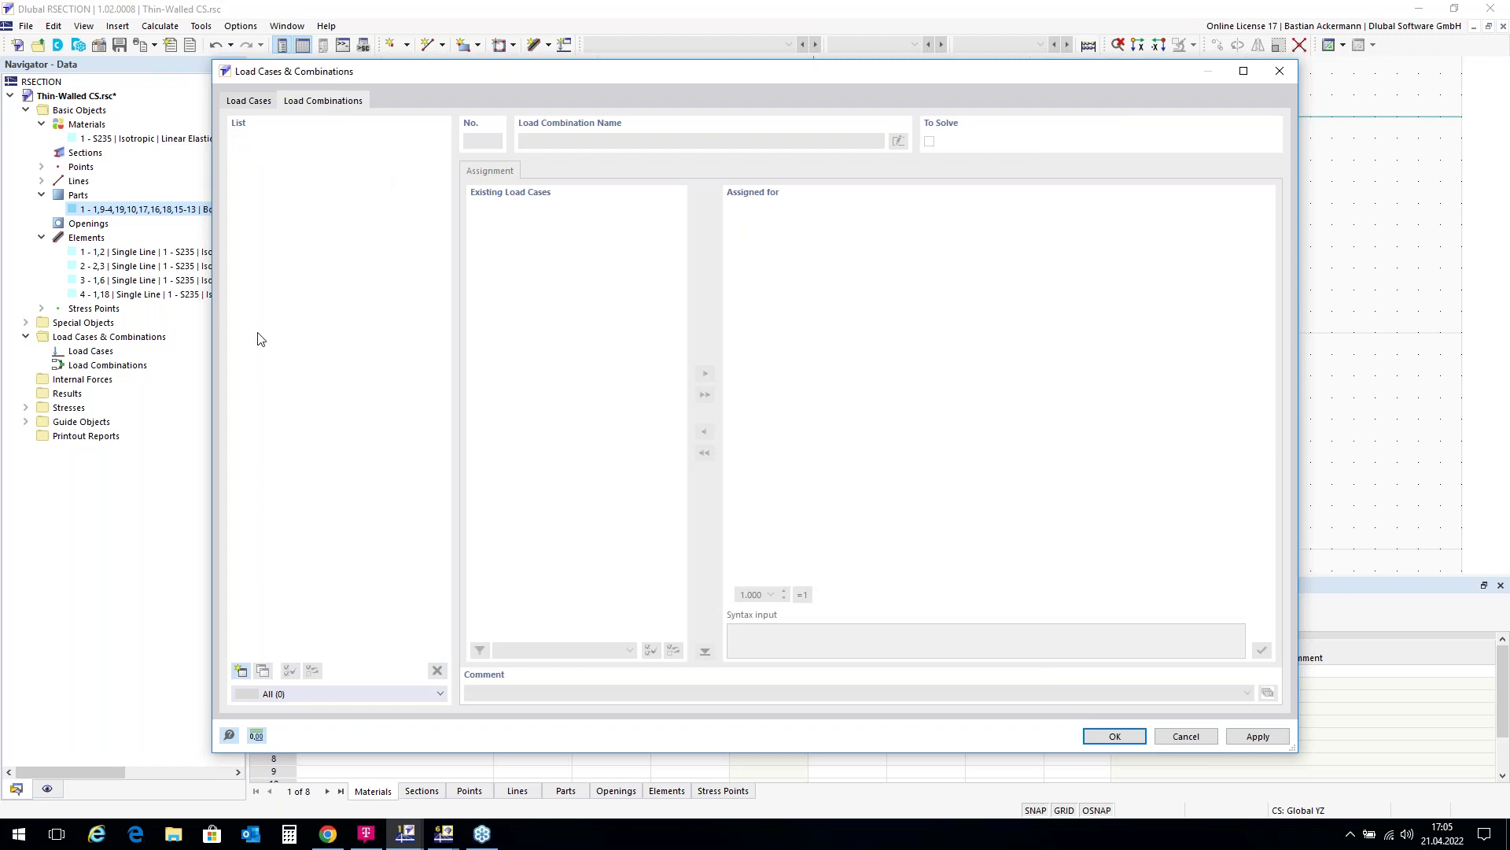
left_click(243, 670)
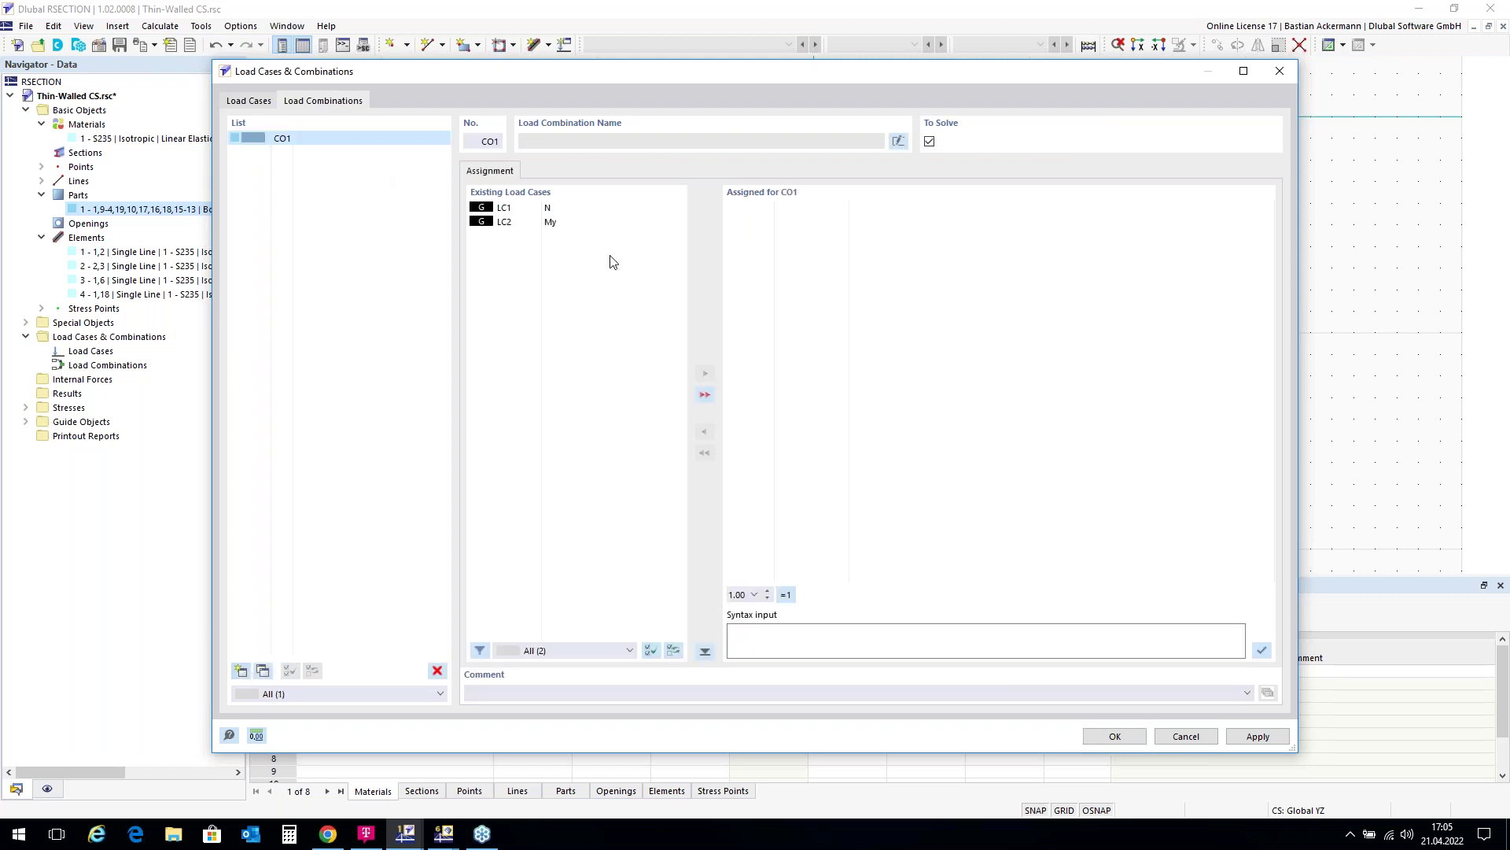
double_click(561, 209)
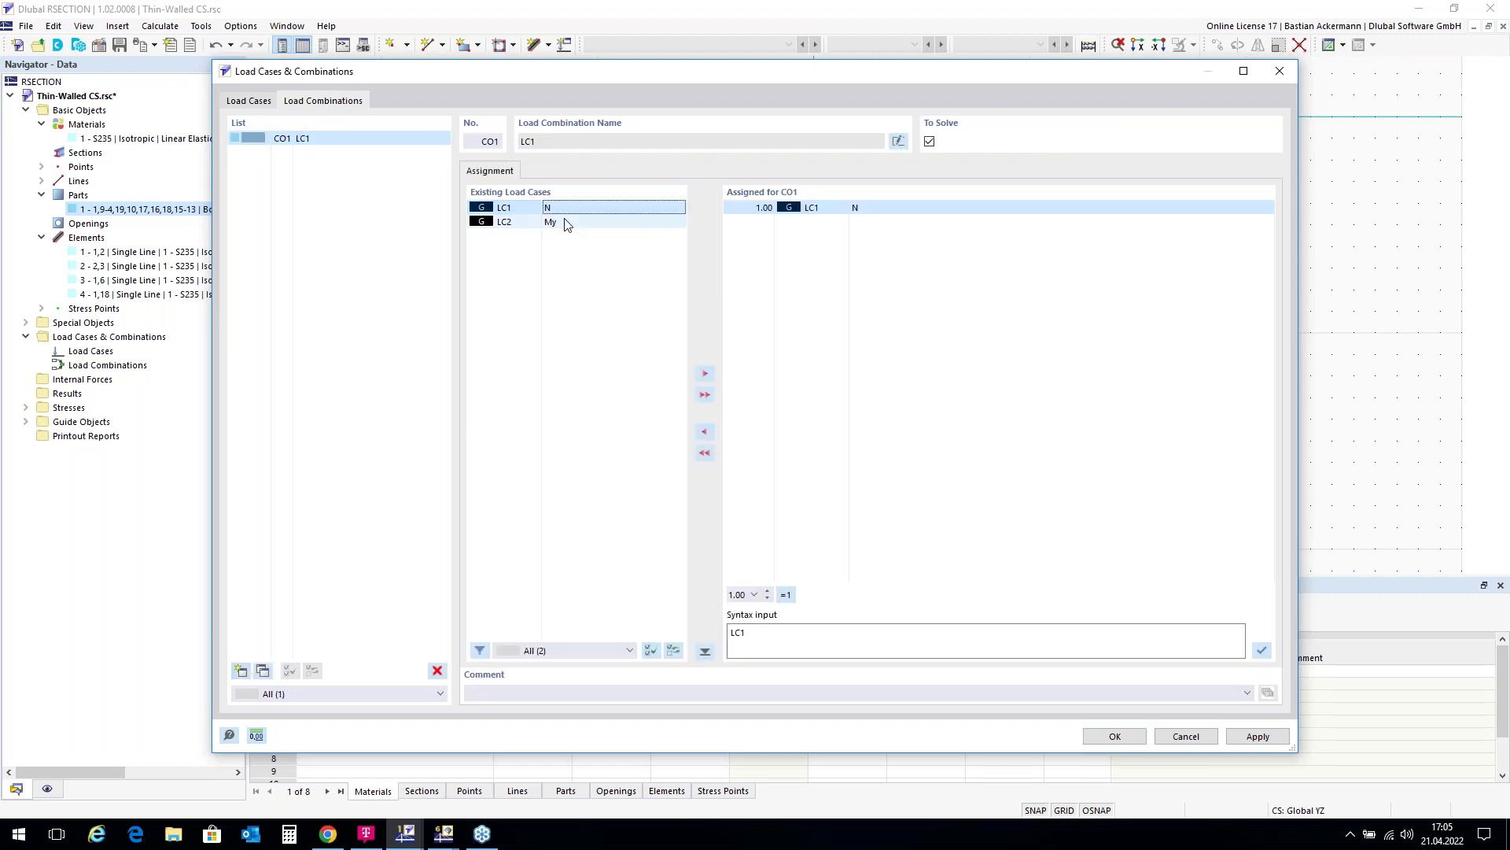
double_click(566, 223)
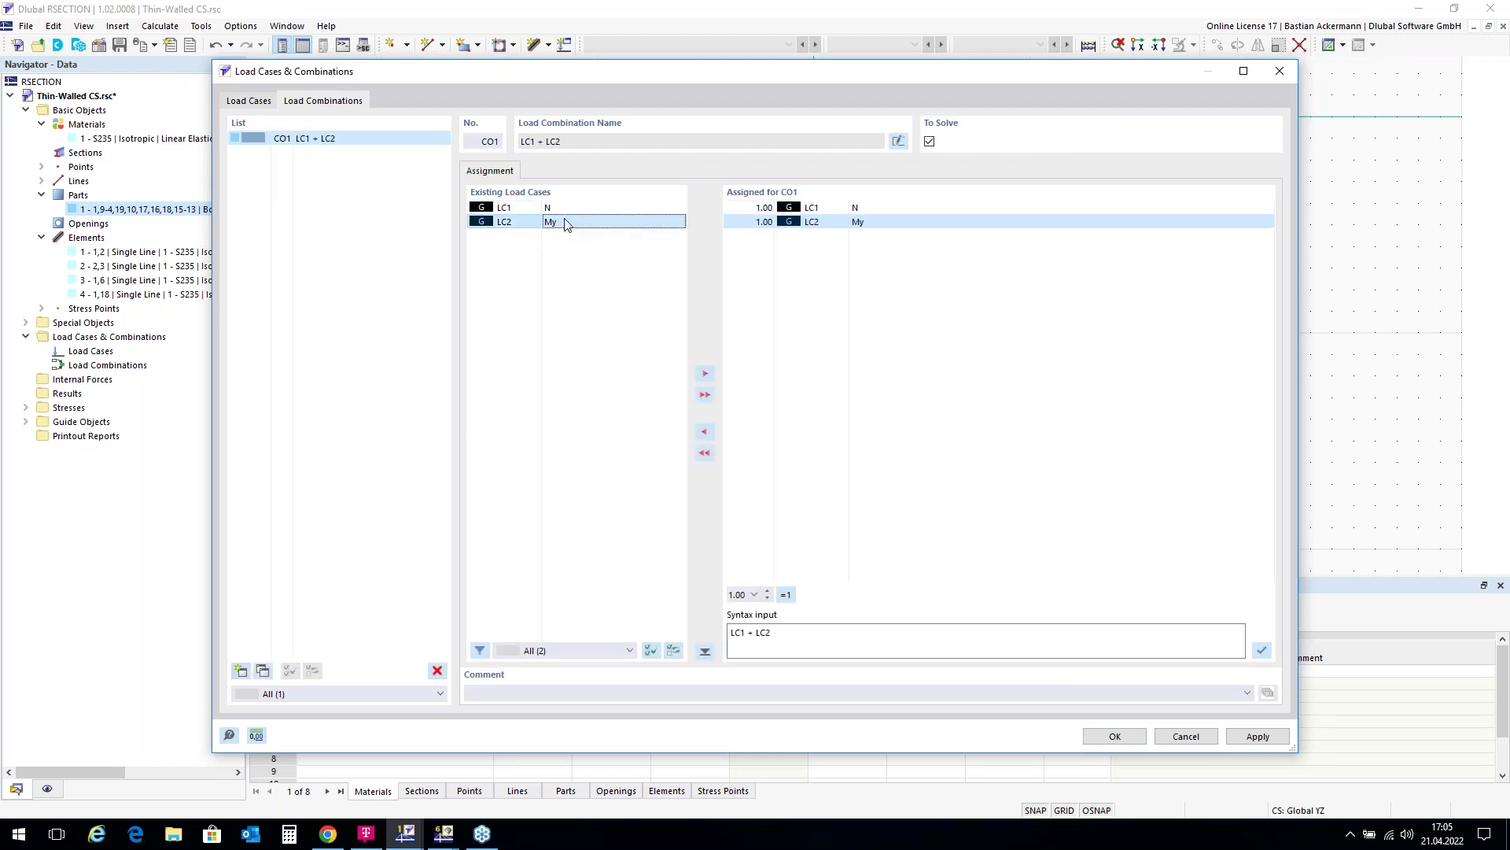
left_click(1115, 736)
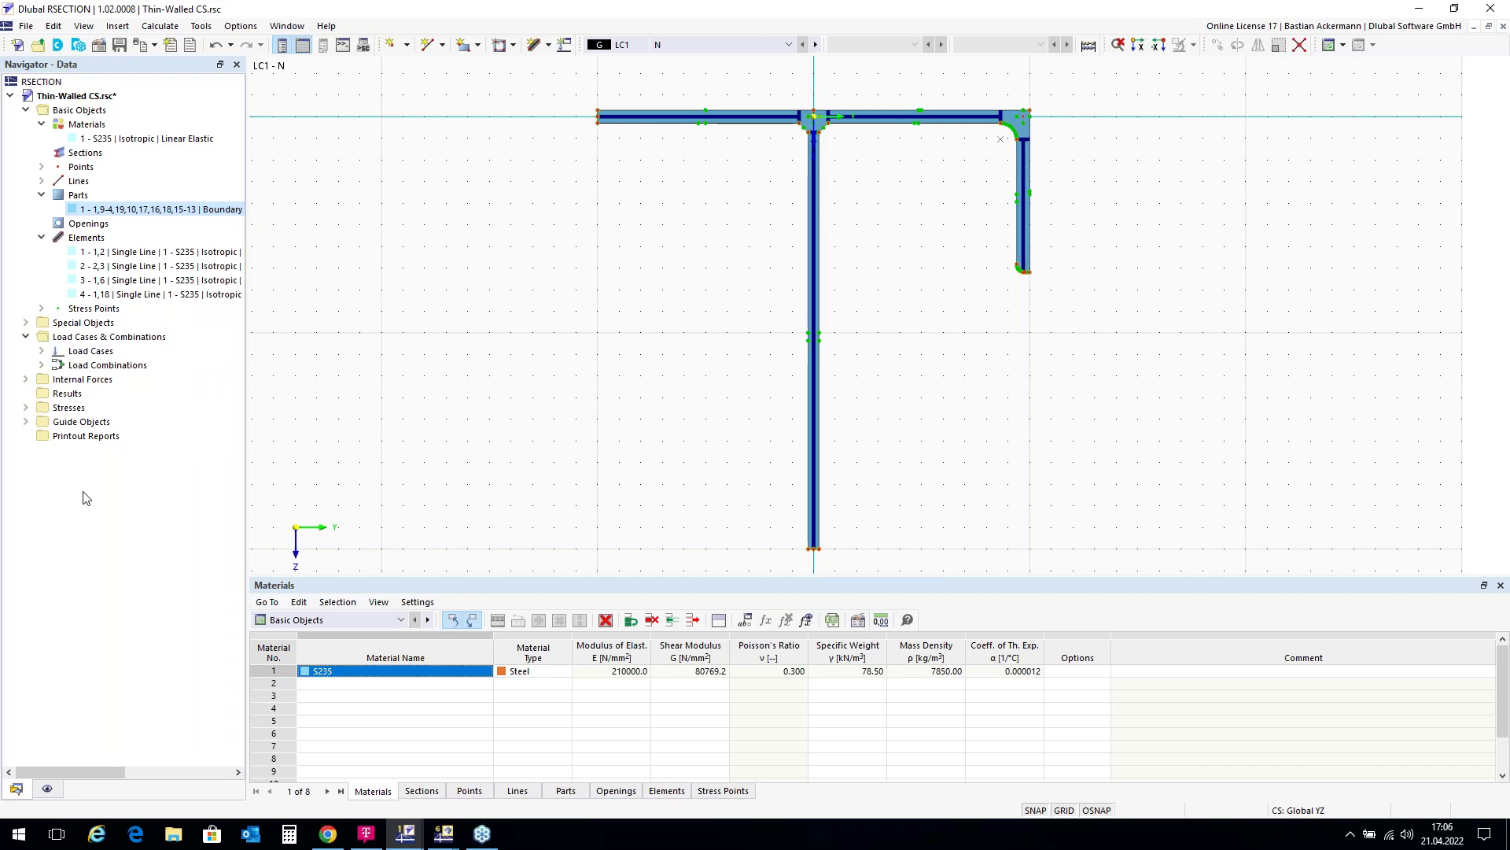
Define internal forces for load case LC1 on member 1 with an axial force N of -50 kN.
double_click(71, 380)
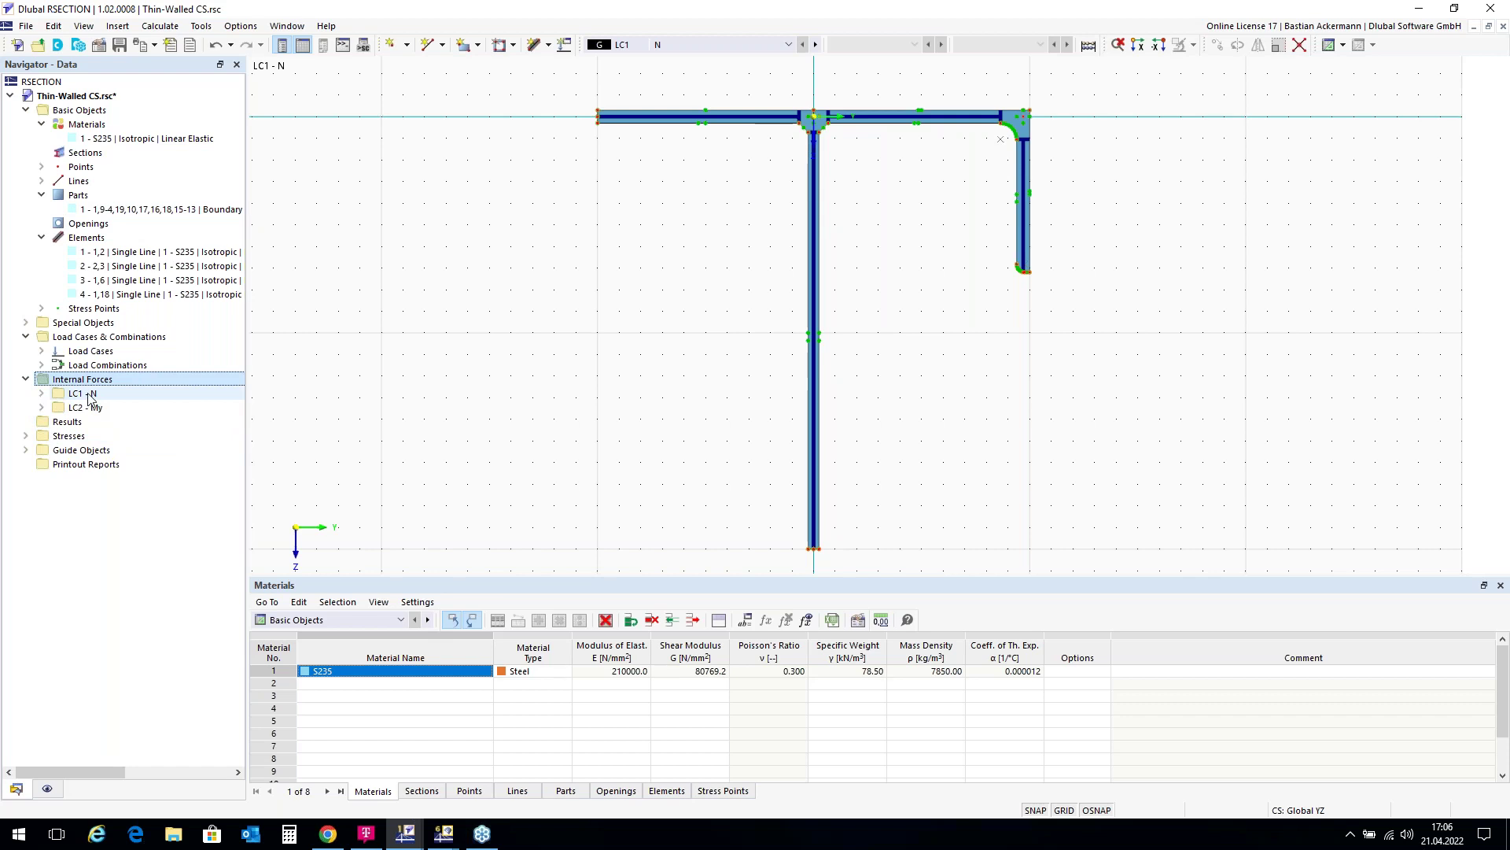
double_click(87, 394)
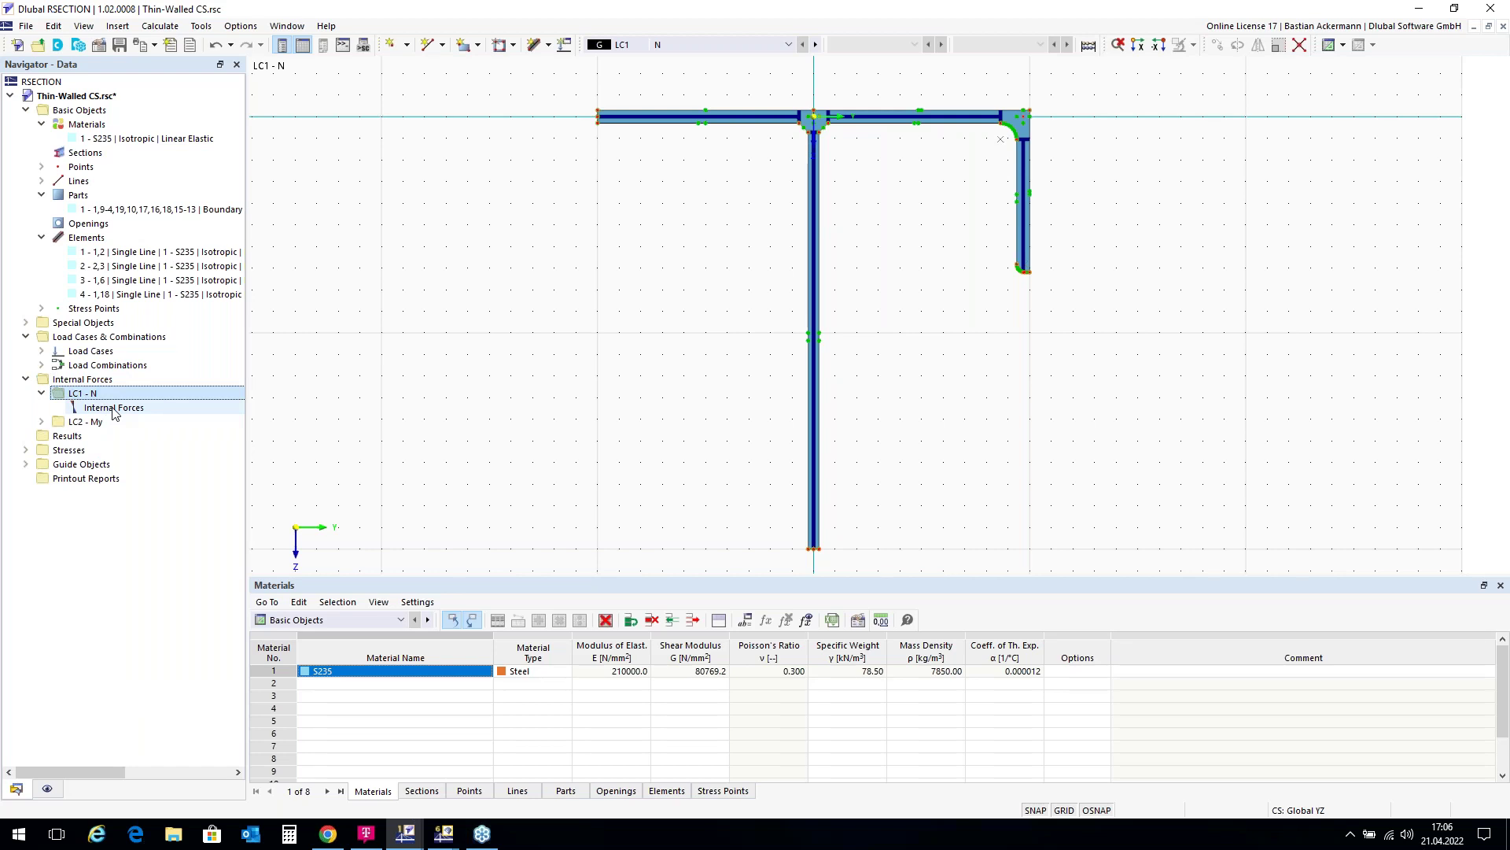
double_click(112, 409)
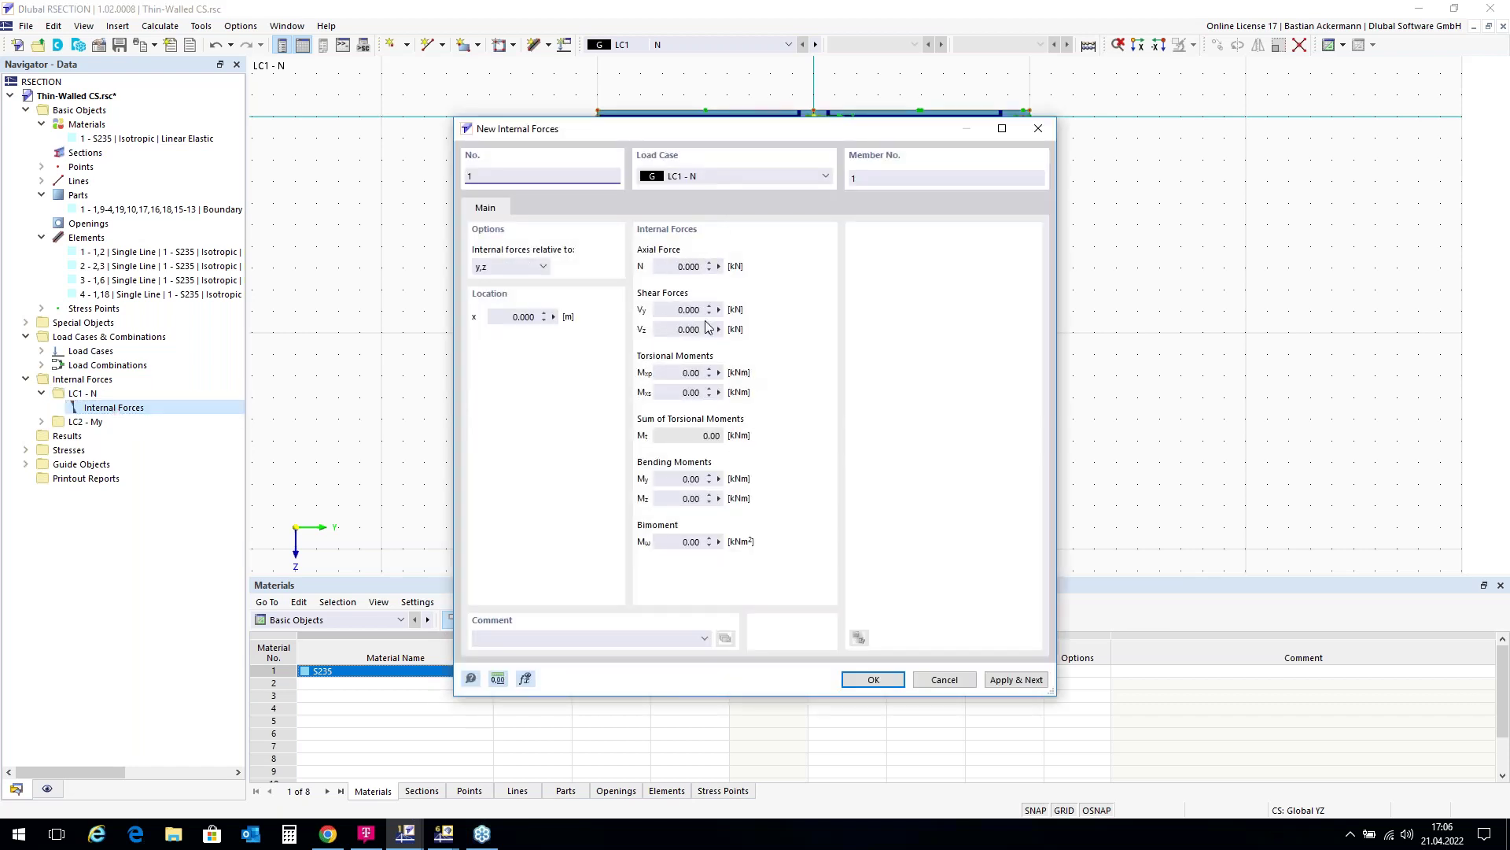
left_click(678, 266)
type("-50")
left_click(874, 681)
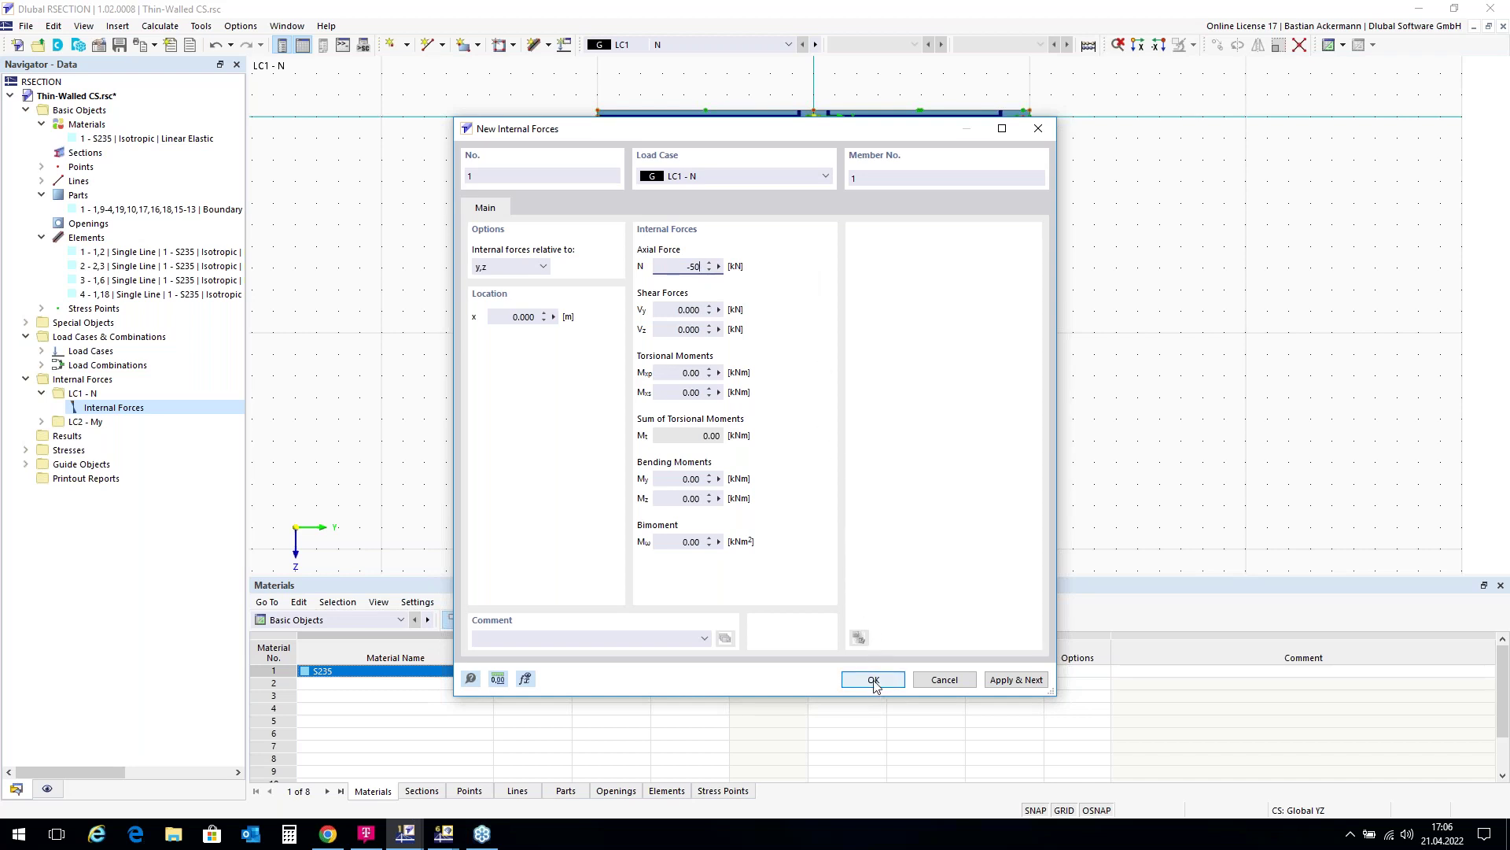
left_click(874, 681)
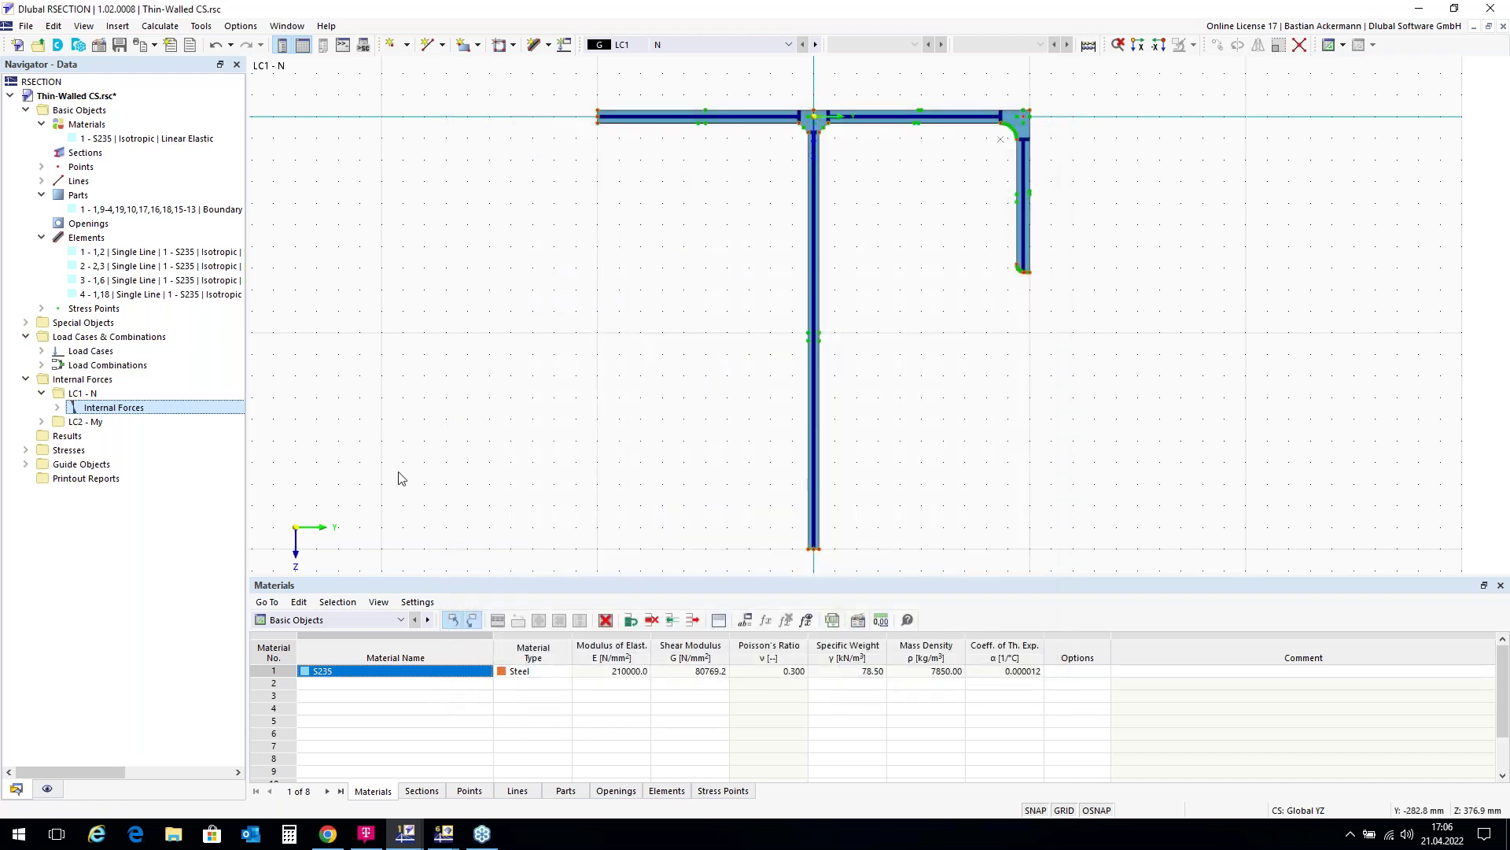
Define internal forces for load case LC2 on member 1 with a bending moment My of 20 kNm.
double_click(98, 423)
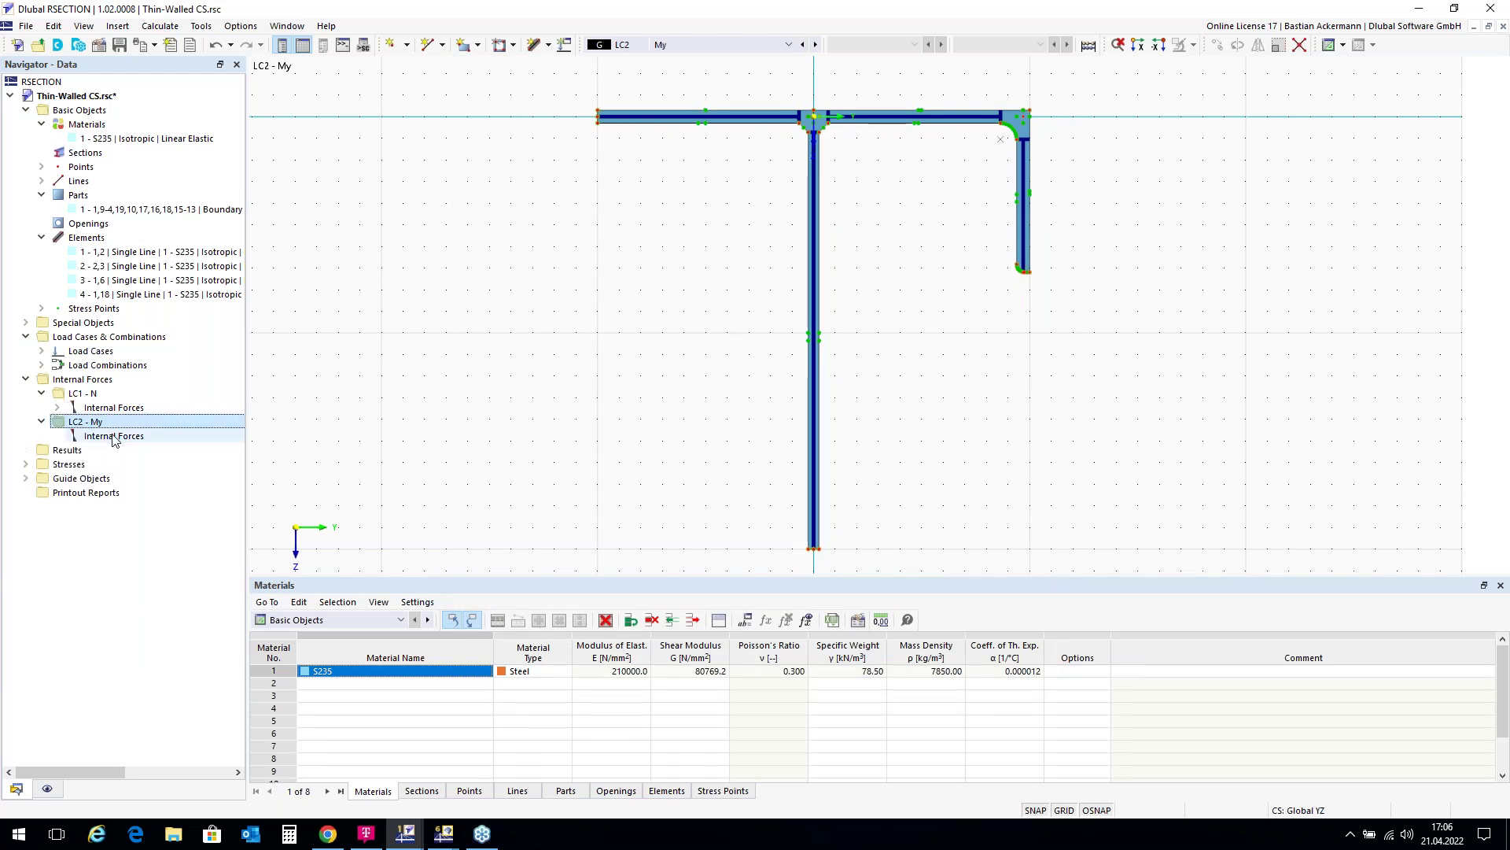
double_click(113, 437)
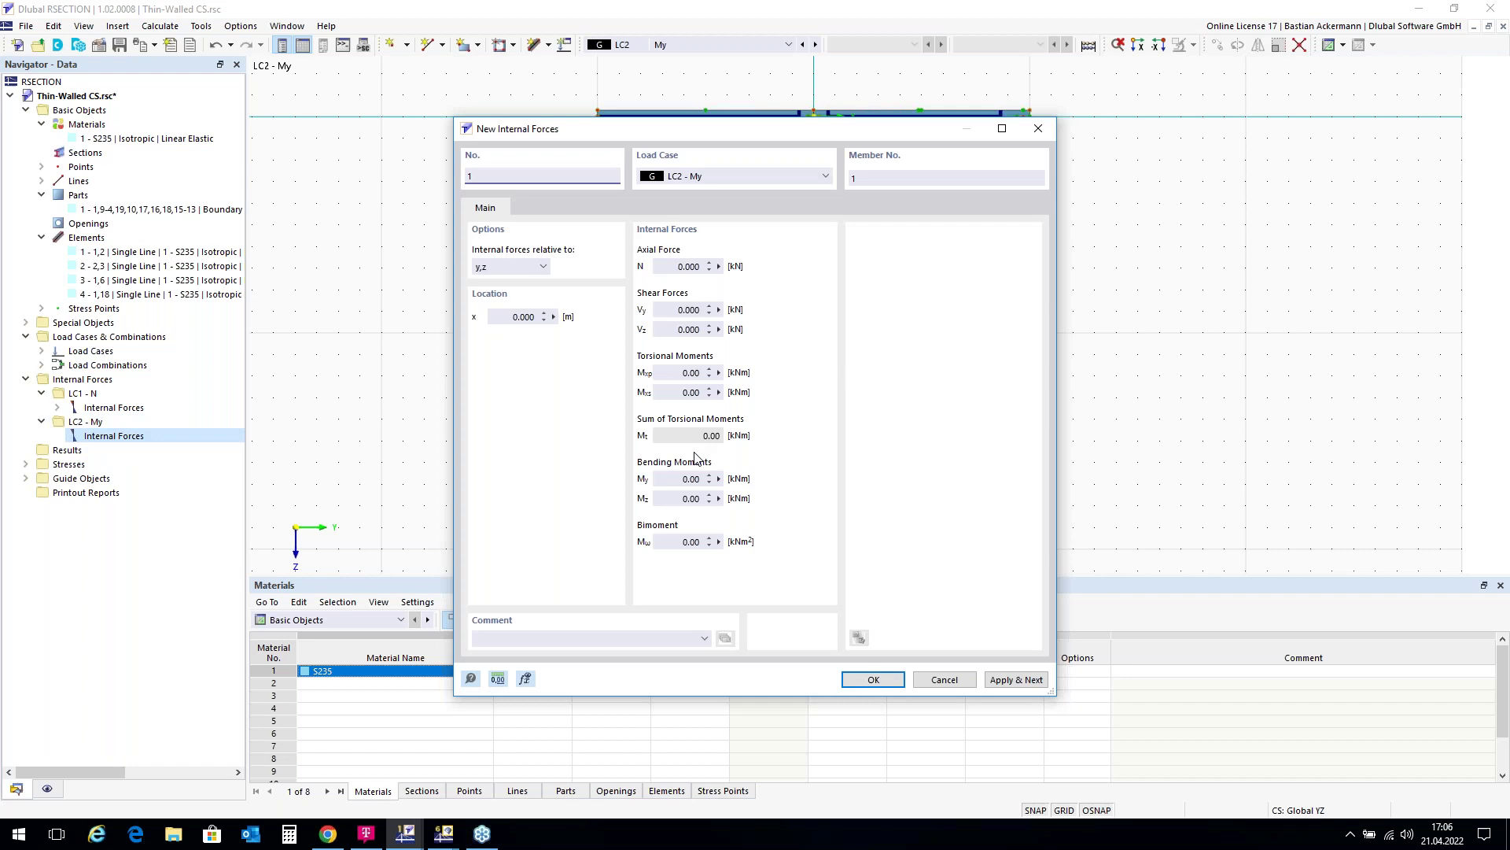
double_click(680, 478)
type("20")
left_click(874, 679)
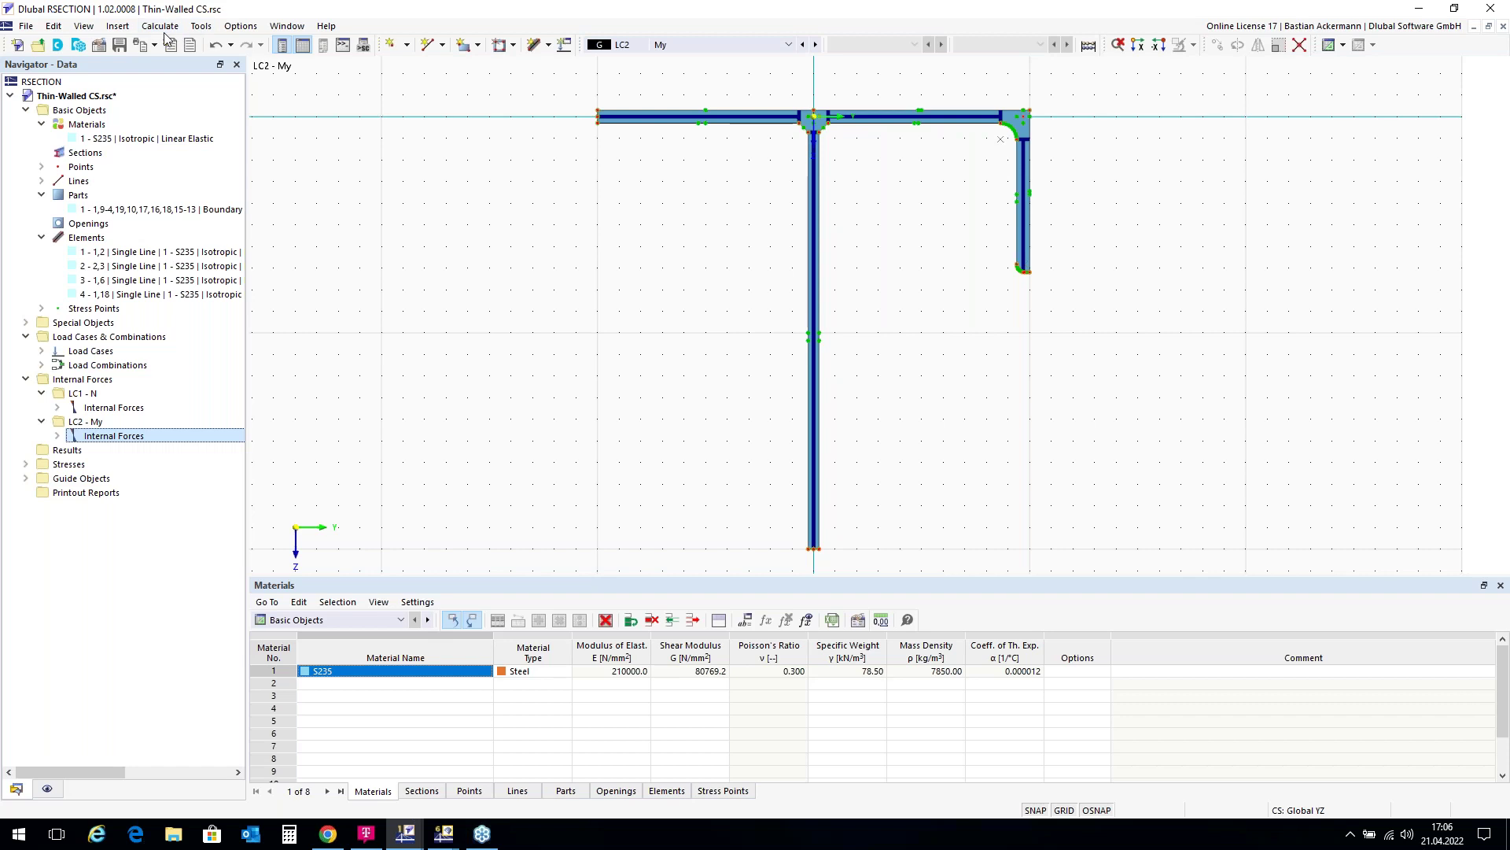
Calculate the cross-section, hide the subpanels in the graphic and return to the results overview.
left_click(1090, 46)
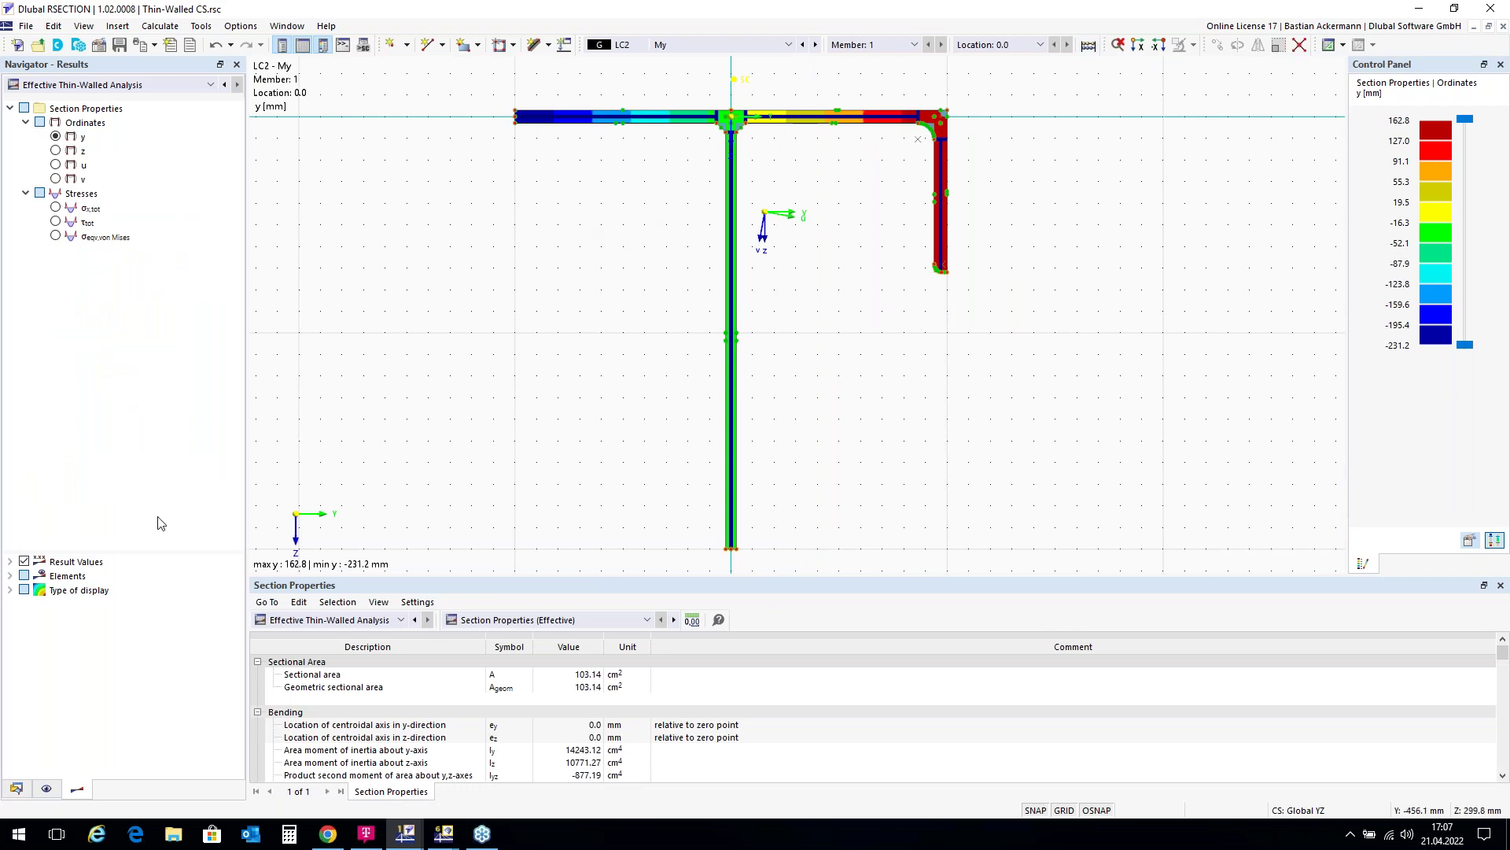
left_click(47, 790)
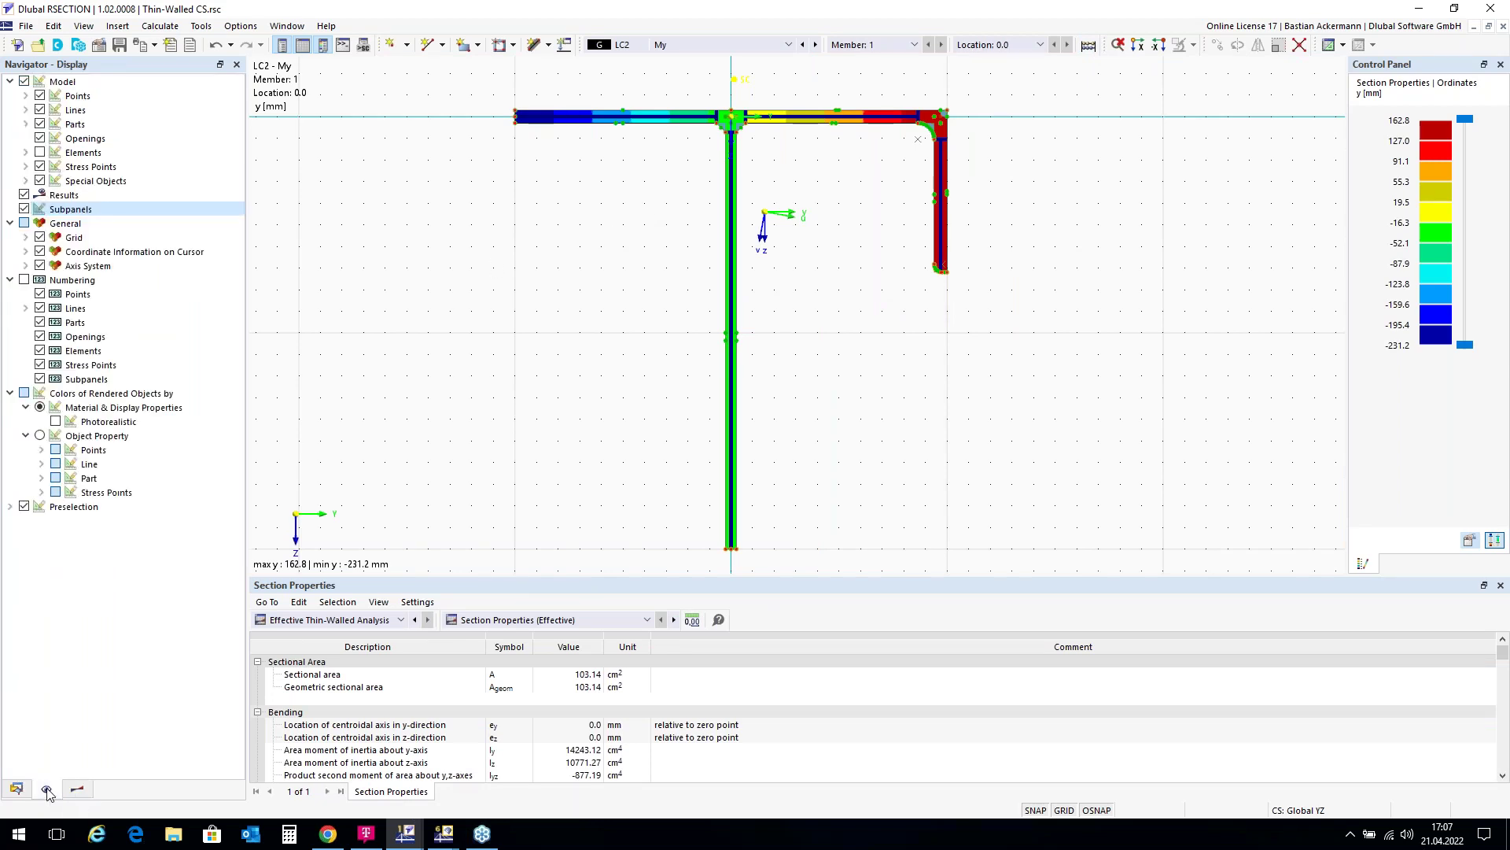
left_click(24, 210)
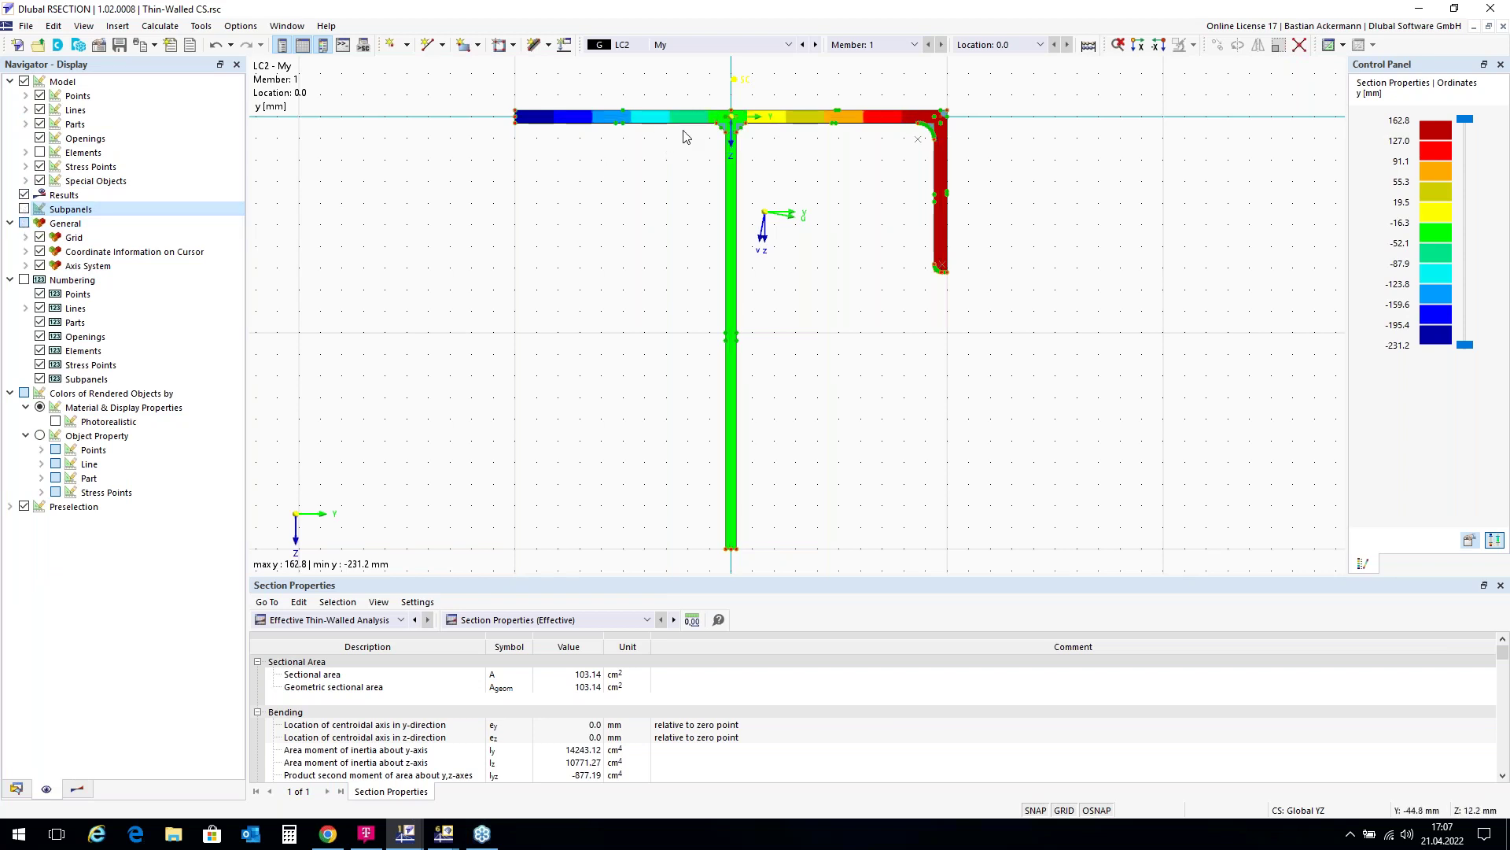
left_click(77, 789)
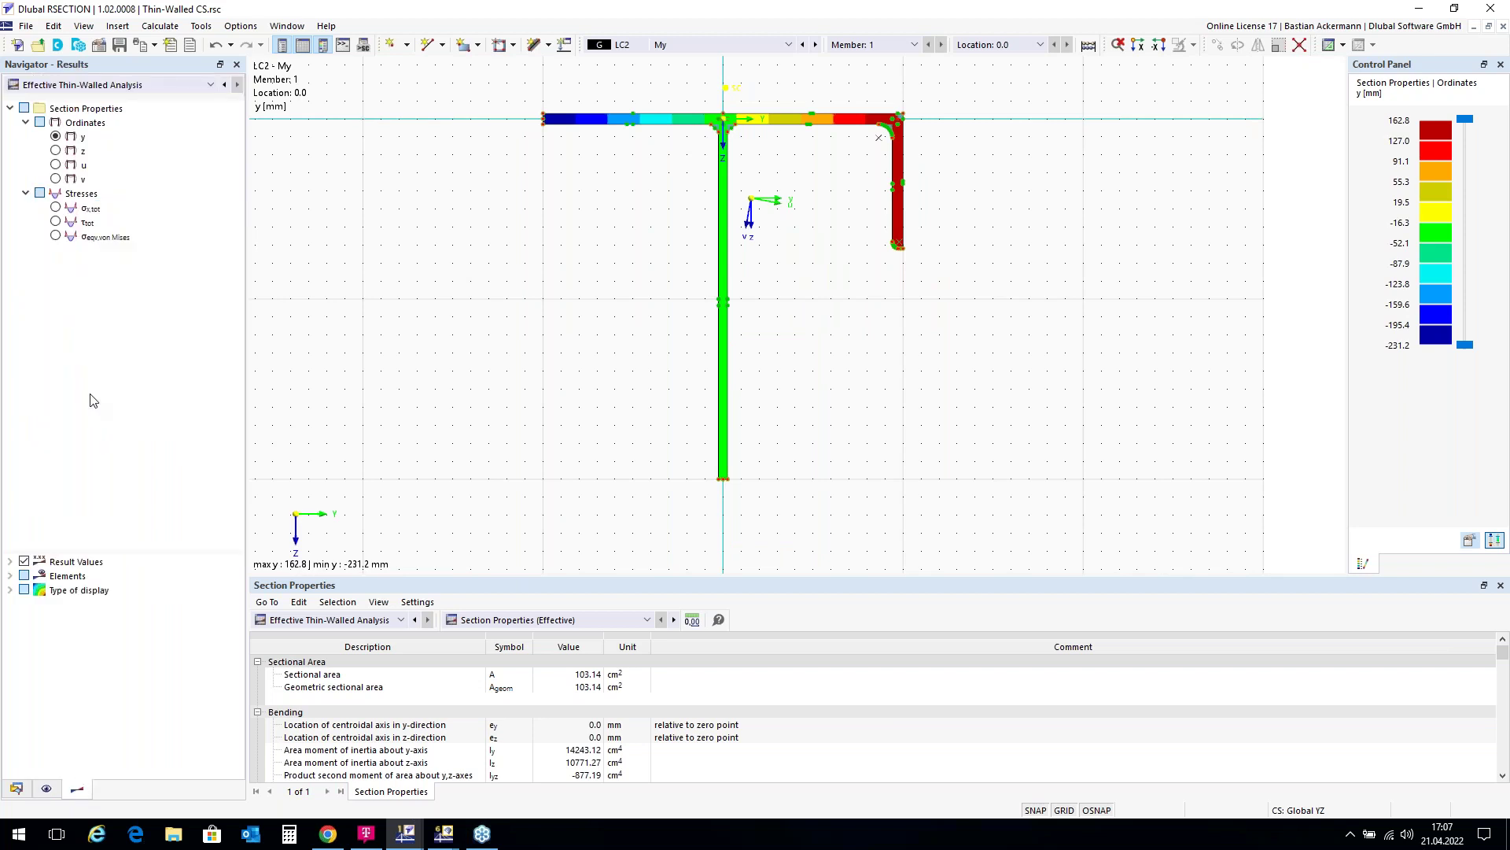
Check the available analysis types and examine the Thin-Walled Analysis section properties, including bending, elastic section moduli, shear and torsion.
left_click(210, 85)
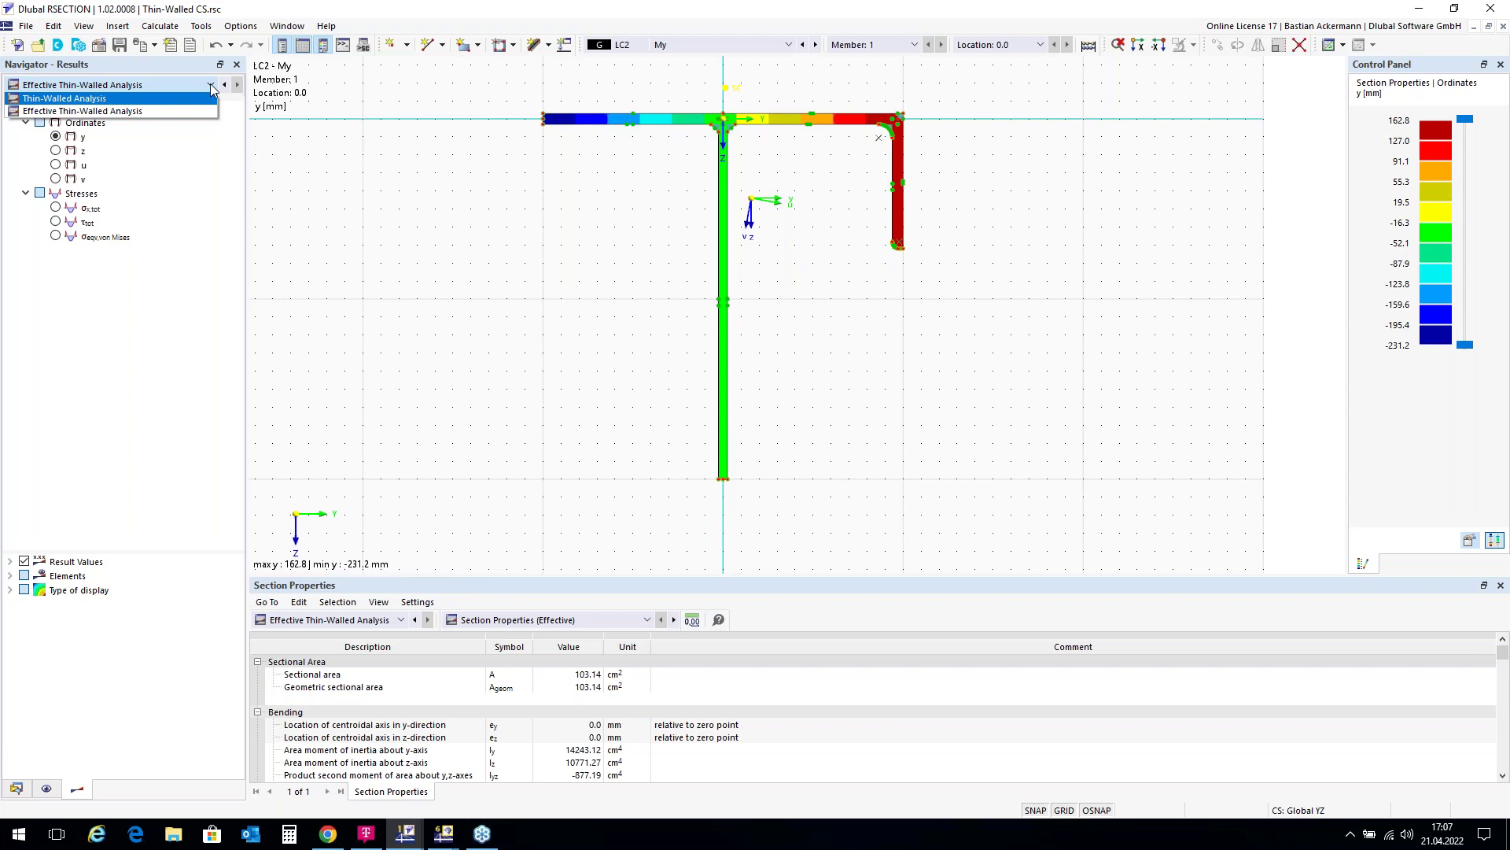
left_click(211, 85)
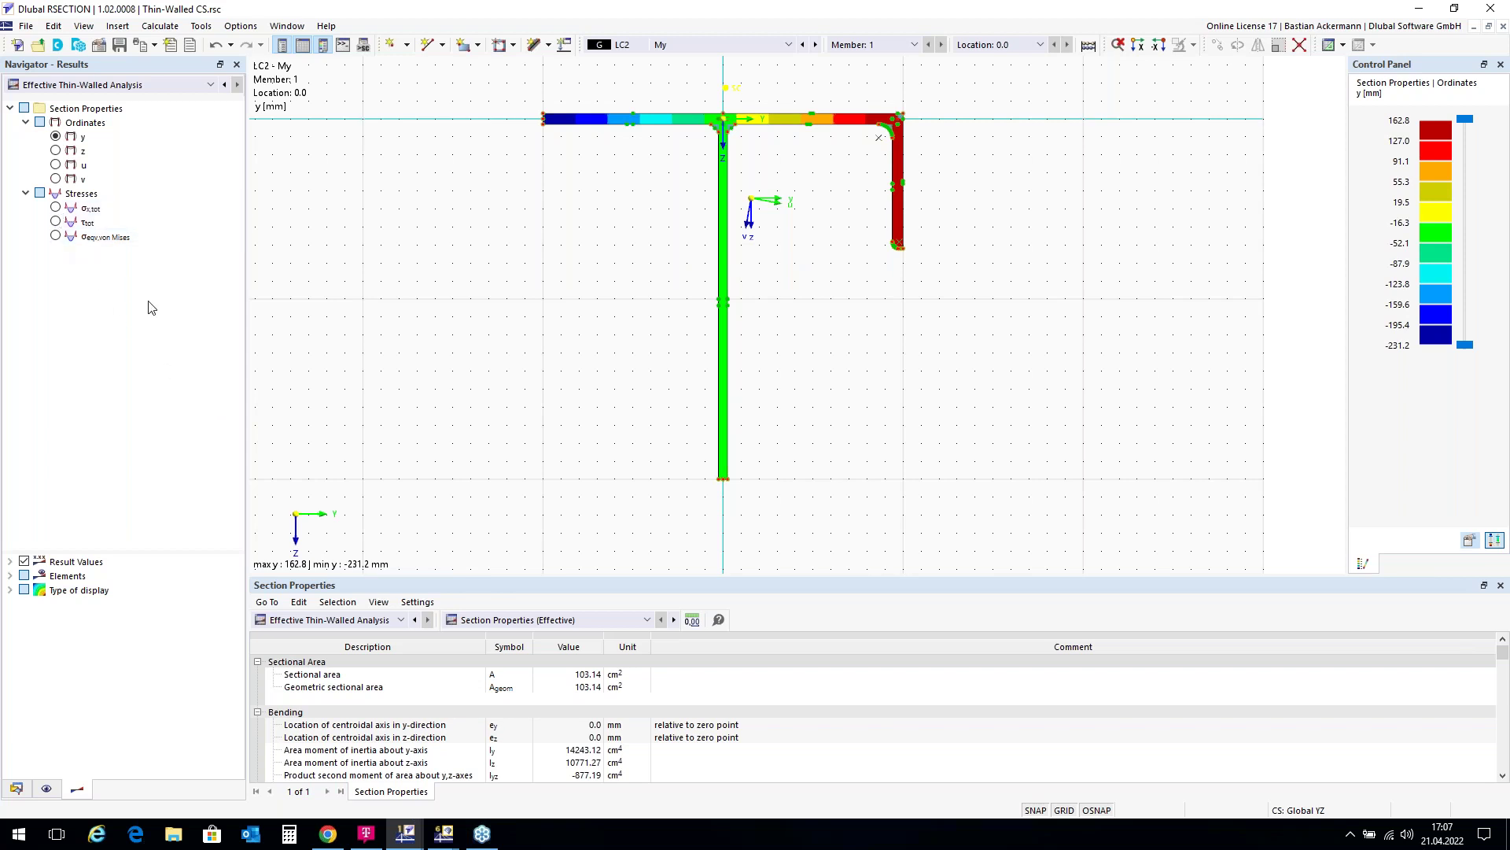
left_click_drag(584, 575, 589, 510)
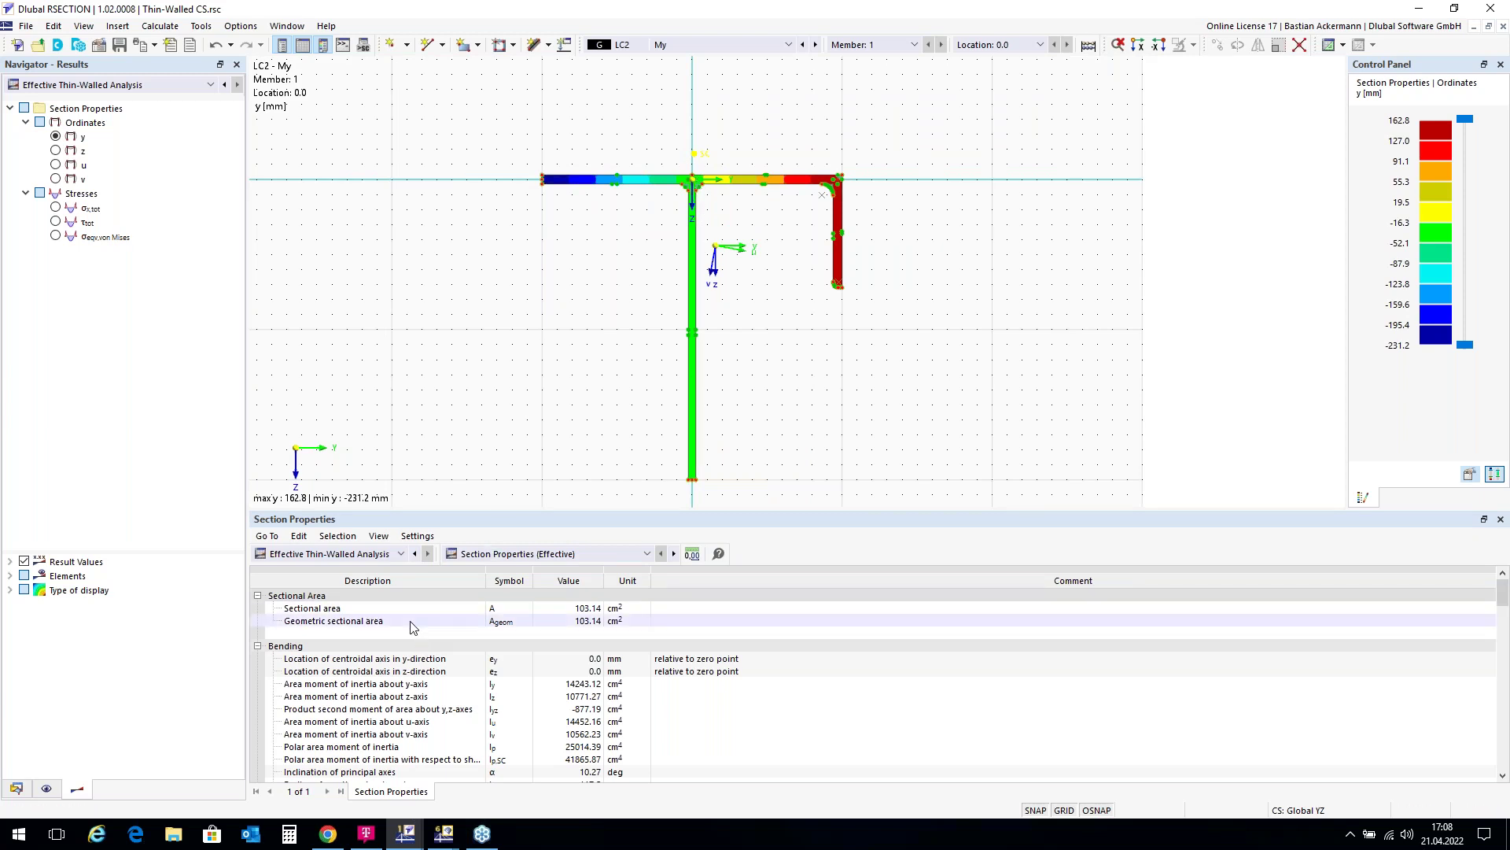
left_click(402, 555)
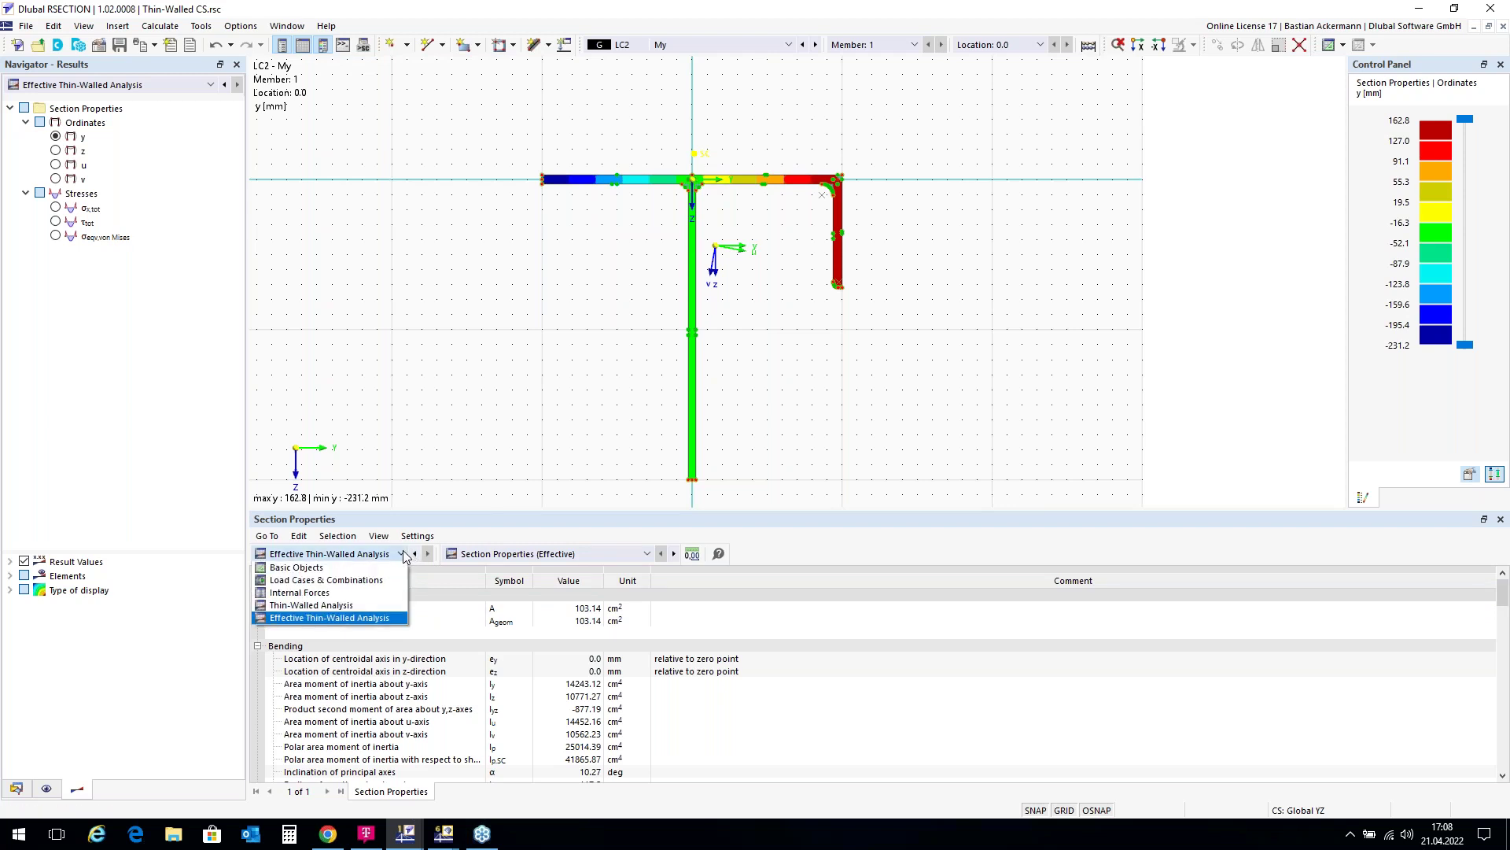
left_click(375, 606)
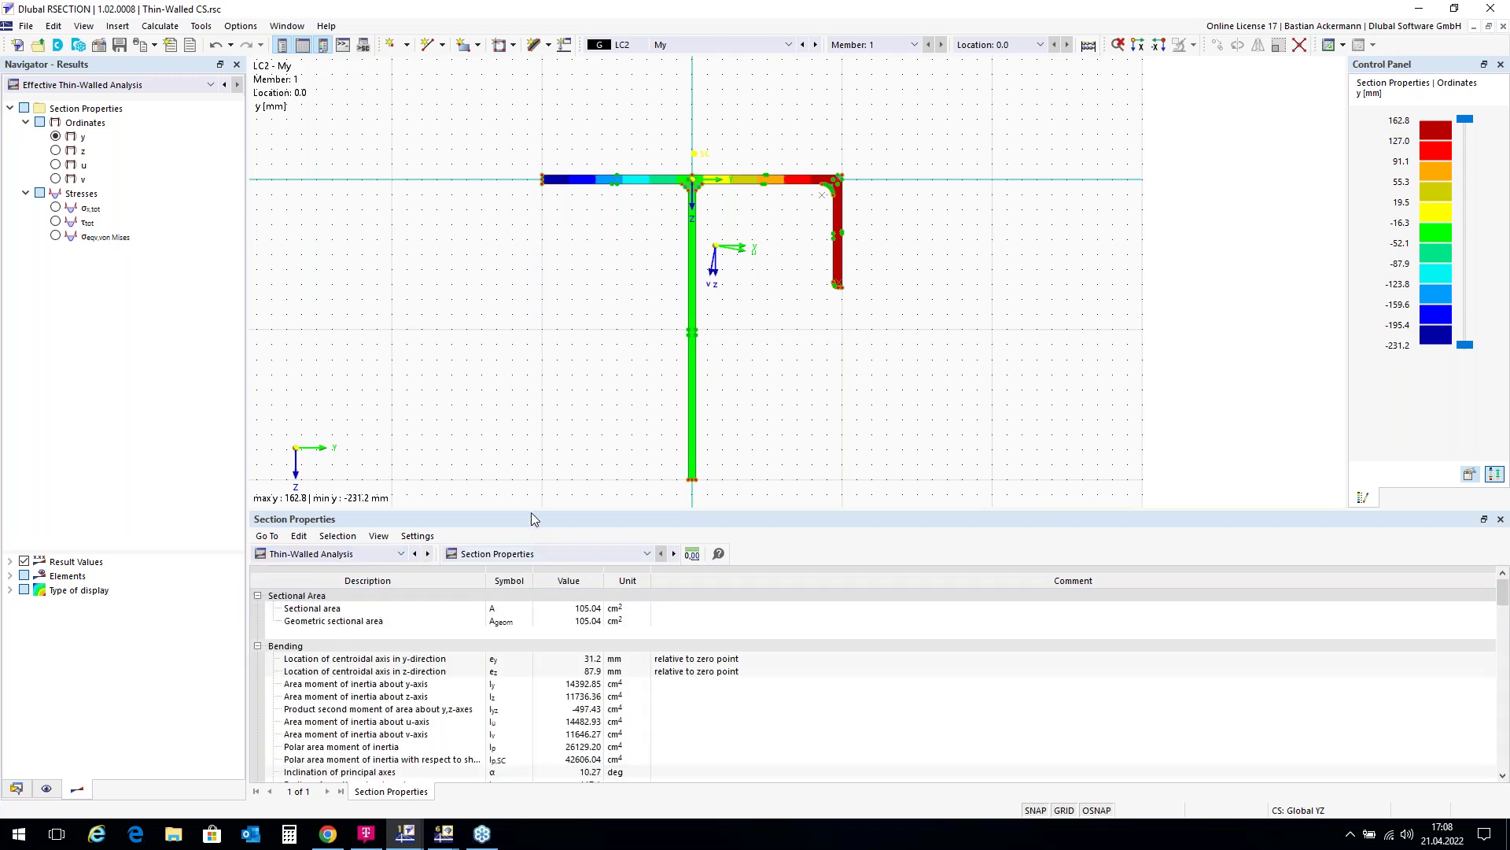
left_click_drag(532, 511, 533, 417)
scroll(438, 618, "down", 8)
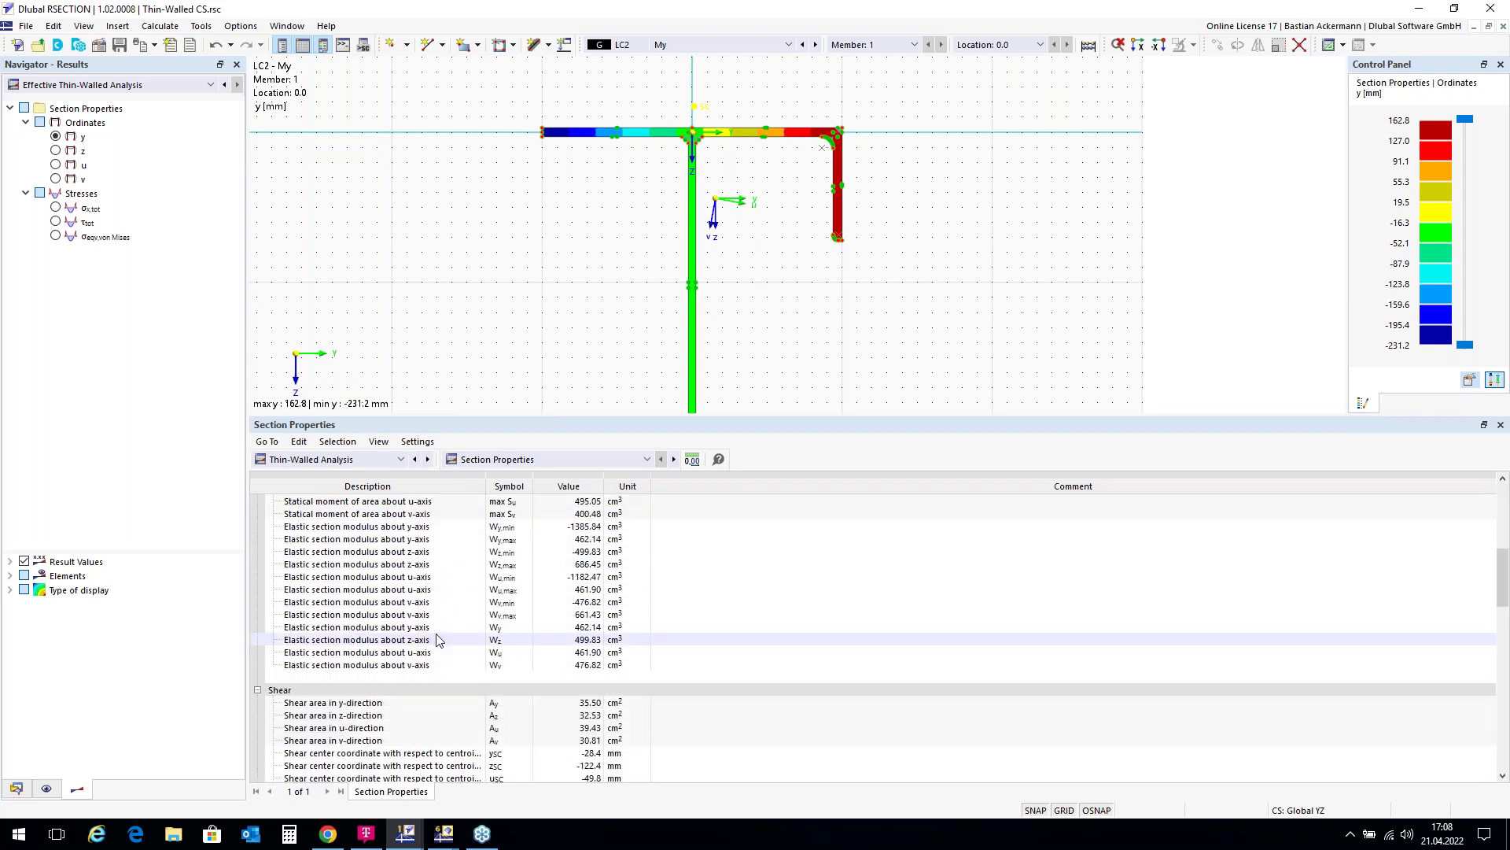
scroll(439, 638, "down", 2)
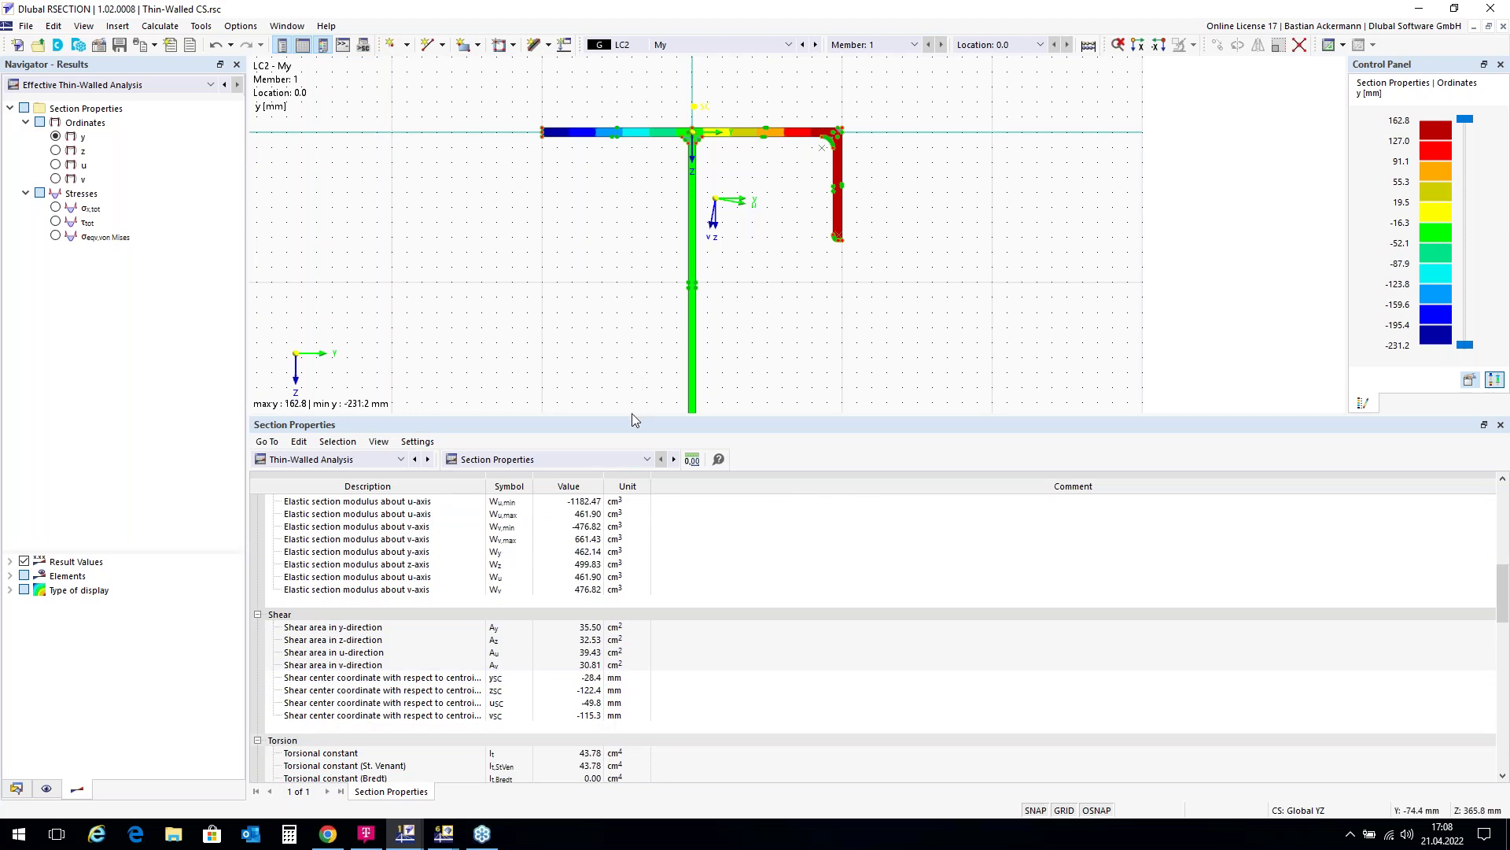
left_click_drag(632, 414, 607, 602)
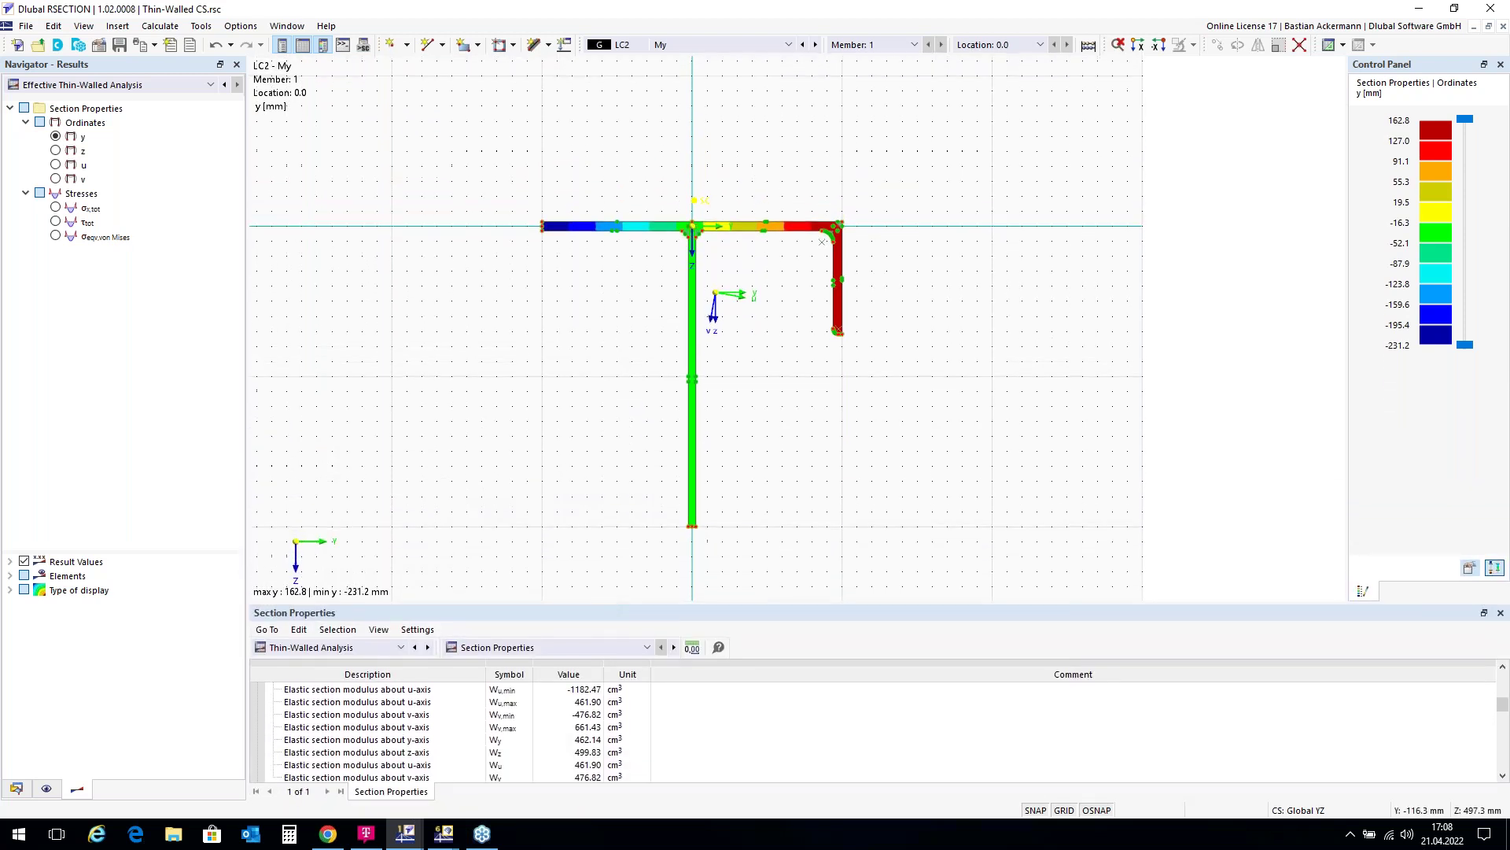
Display the effective σx,tot stresses for load case LC1 and examine the flange's free end and the web for ineffective zones.
left_click(56, 208)
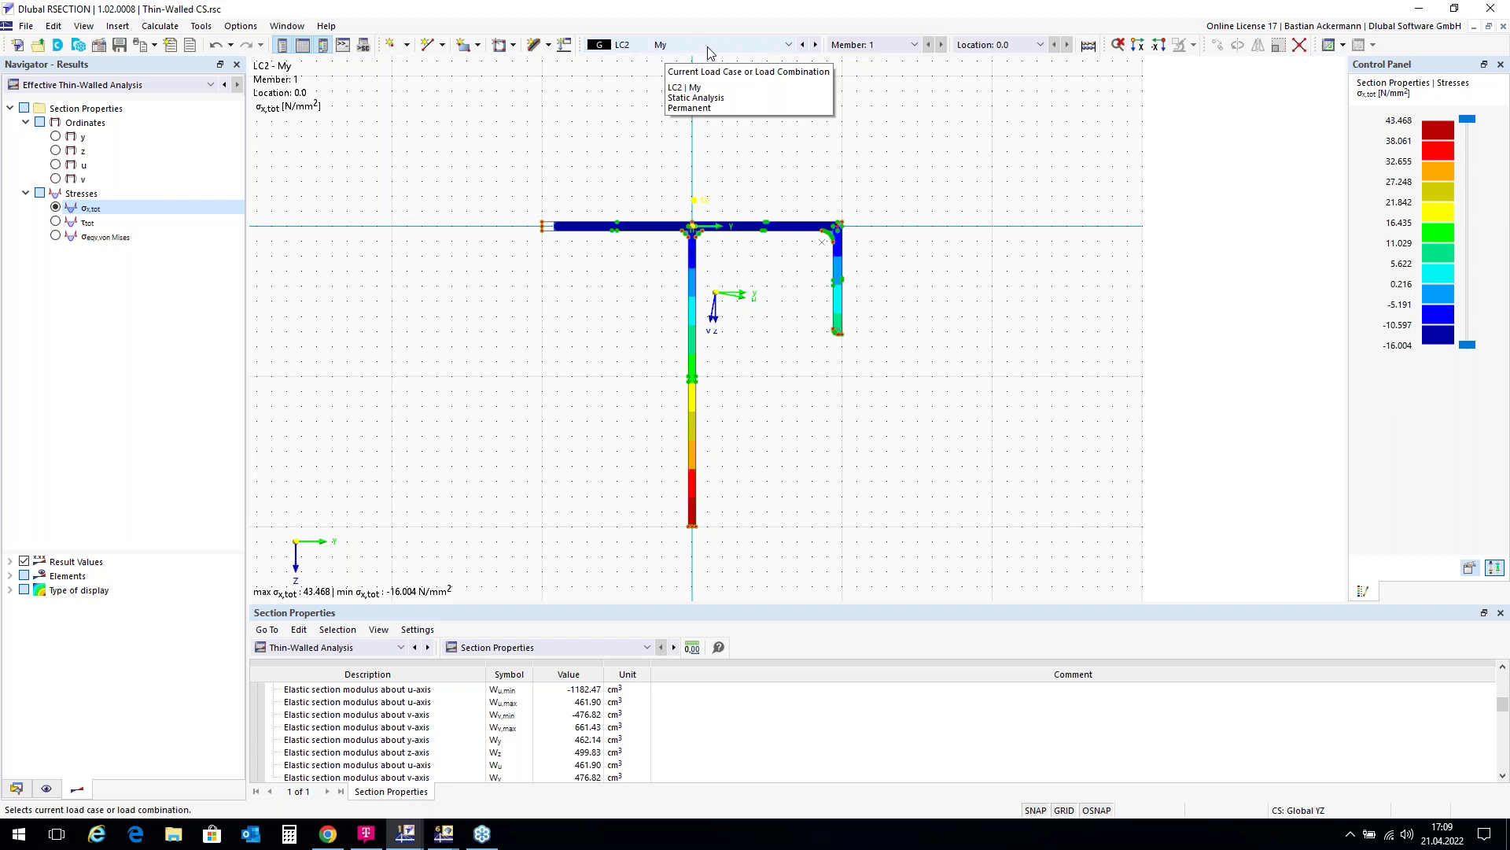
left_click(804, 45)
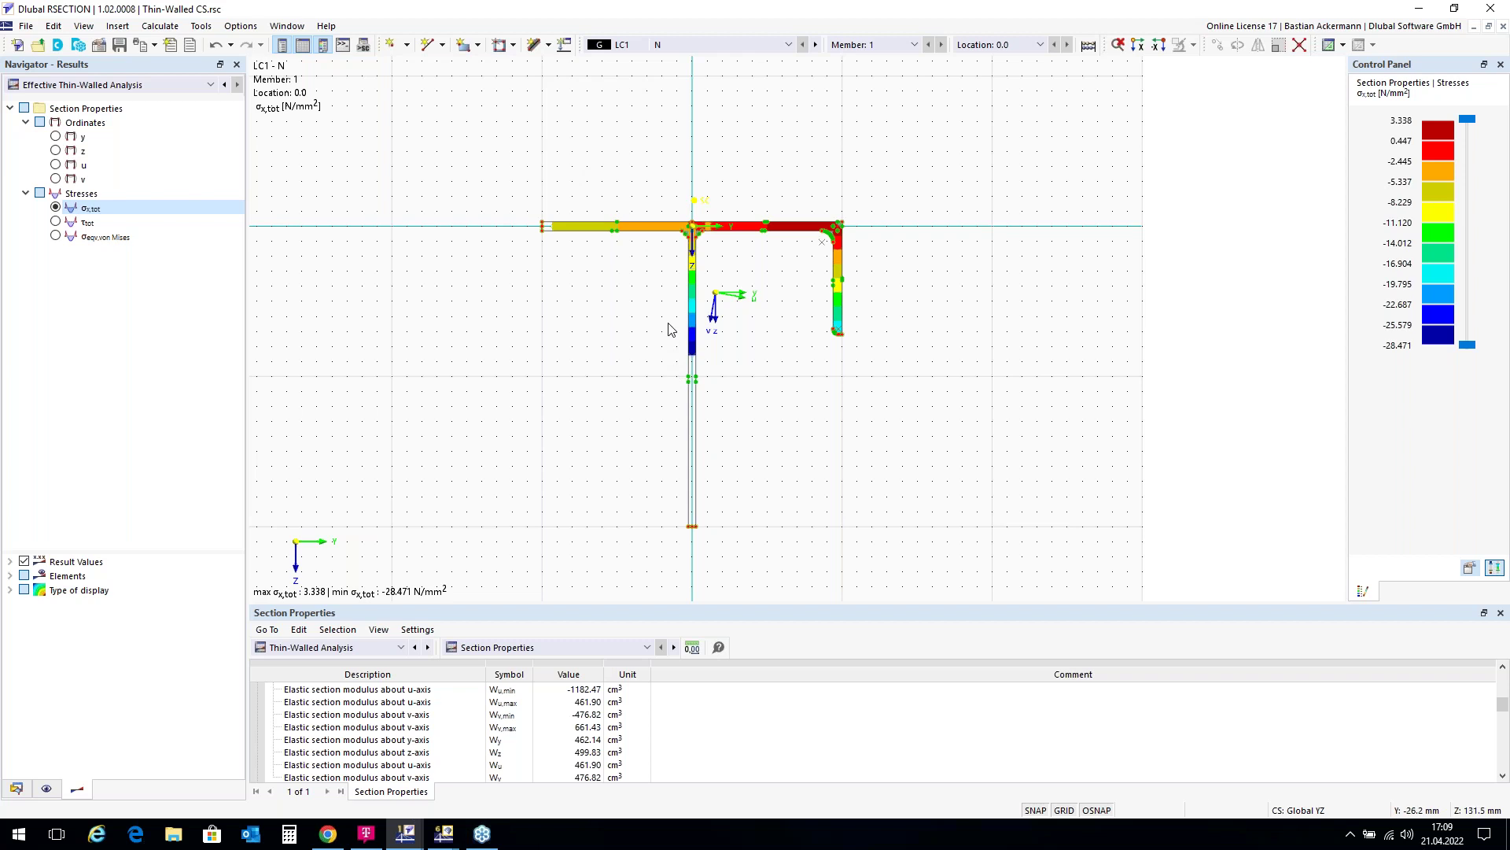
scroll(546, 233, "up", 1)
scroll(546, 233, "up", 5)
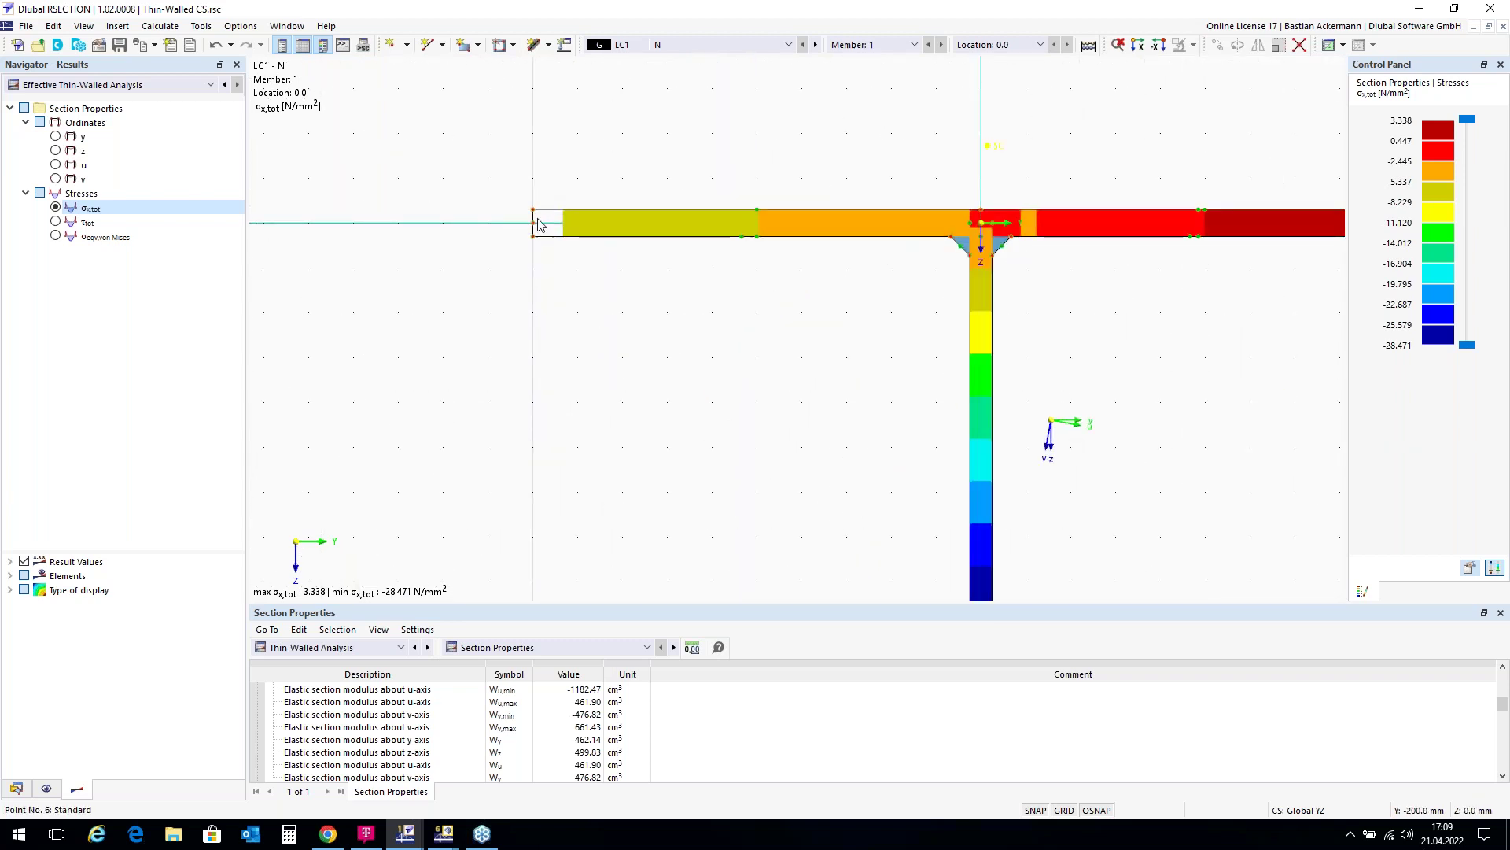
scroll(602, 183, "down", 4)
scroll(602, 181, "down", 2)
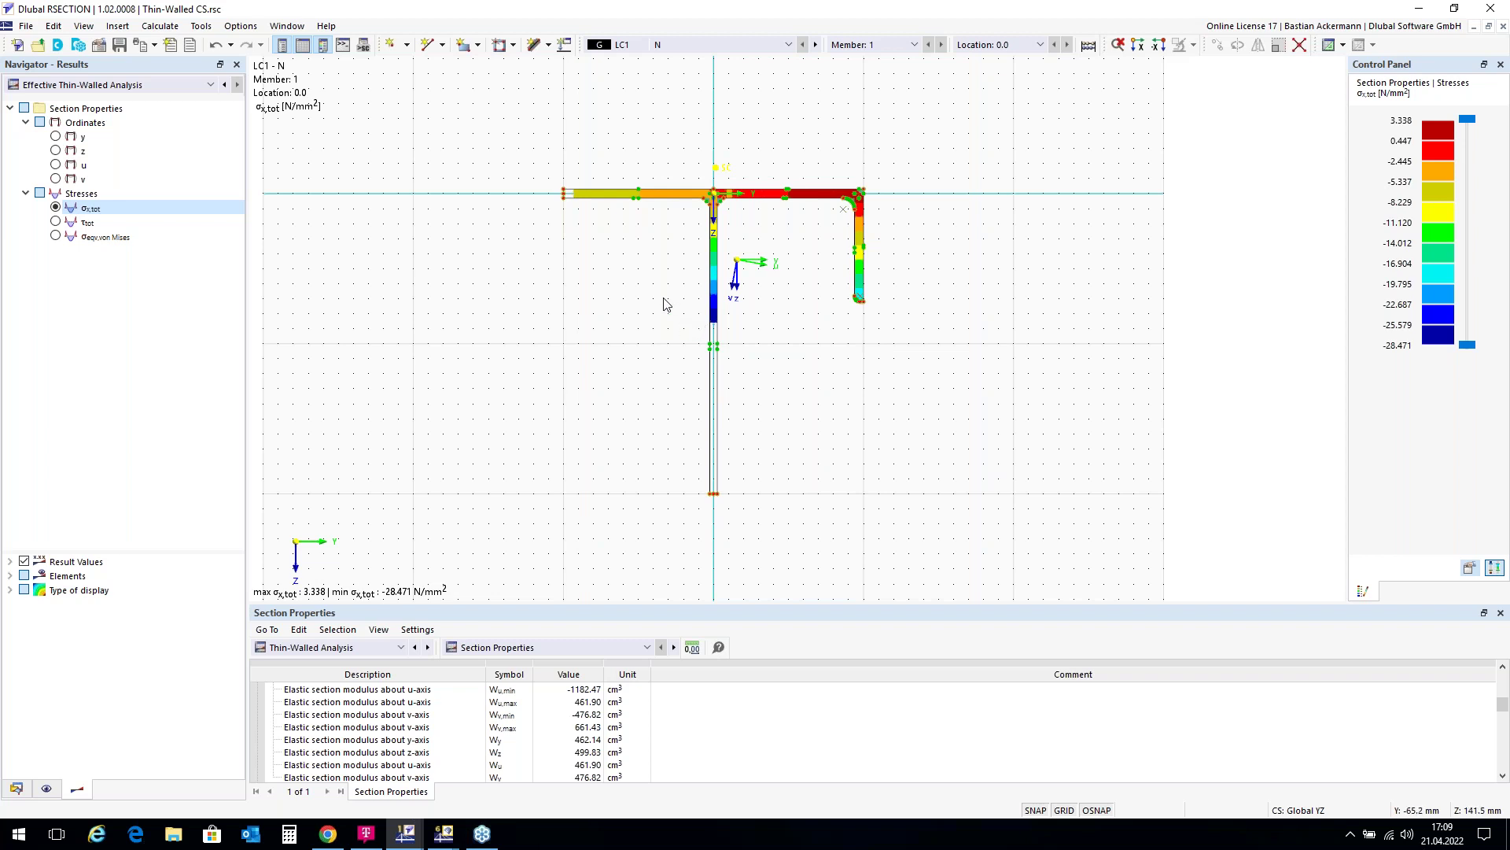
scroll(569, 196, "up", 2)
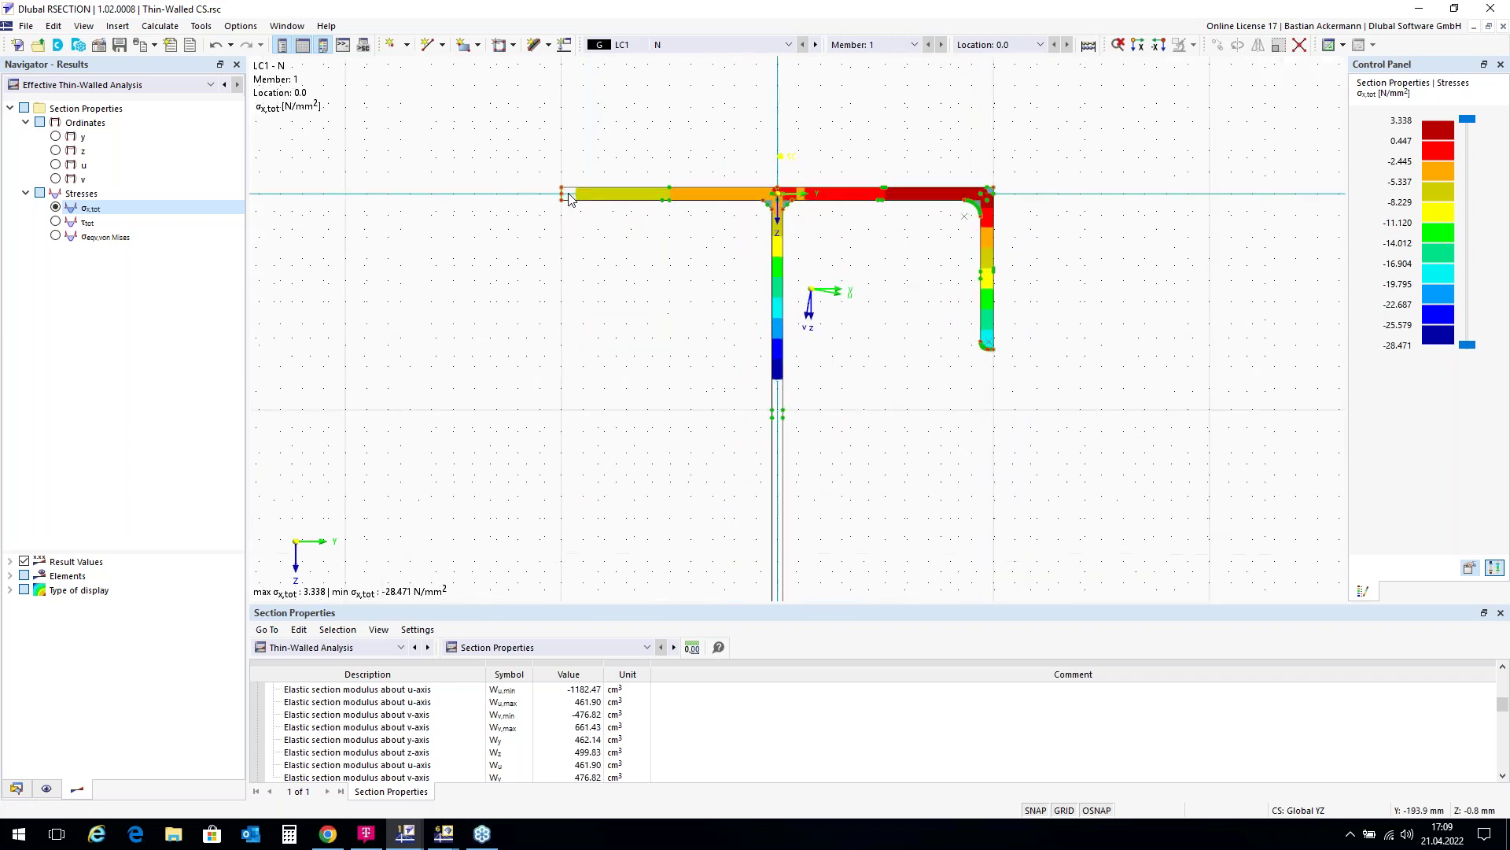
scroll(569, 196, "up", 2)
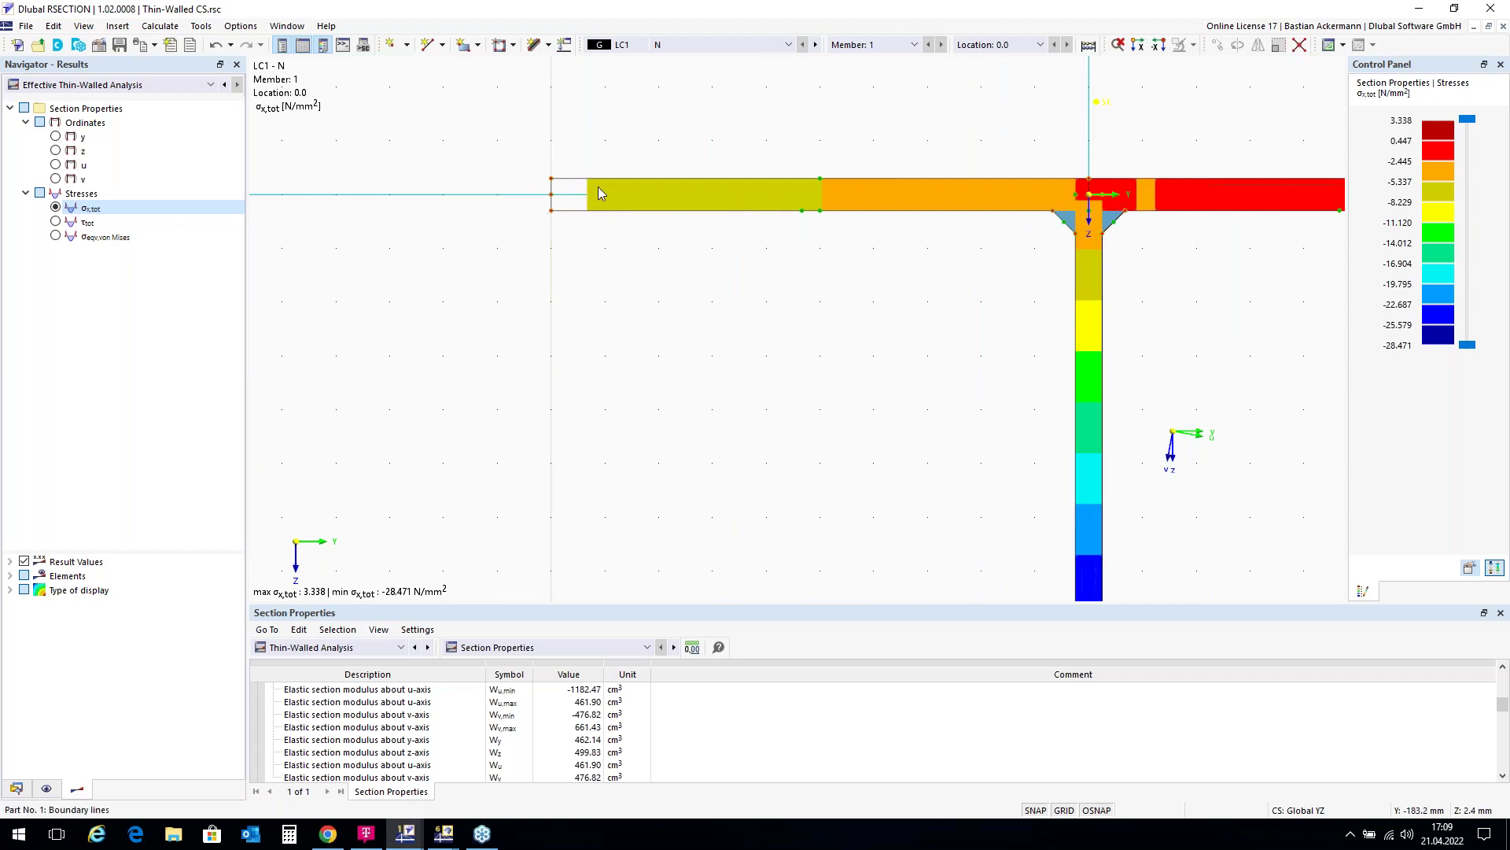
Display the effective σx,tot stresses for load case LC2 and load combination CO1, examining the flange and the web.
scroll(553, 189, "down", 4)
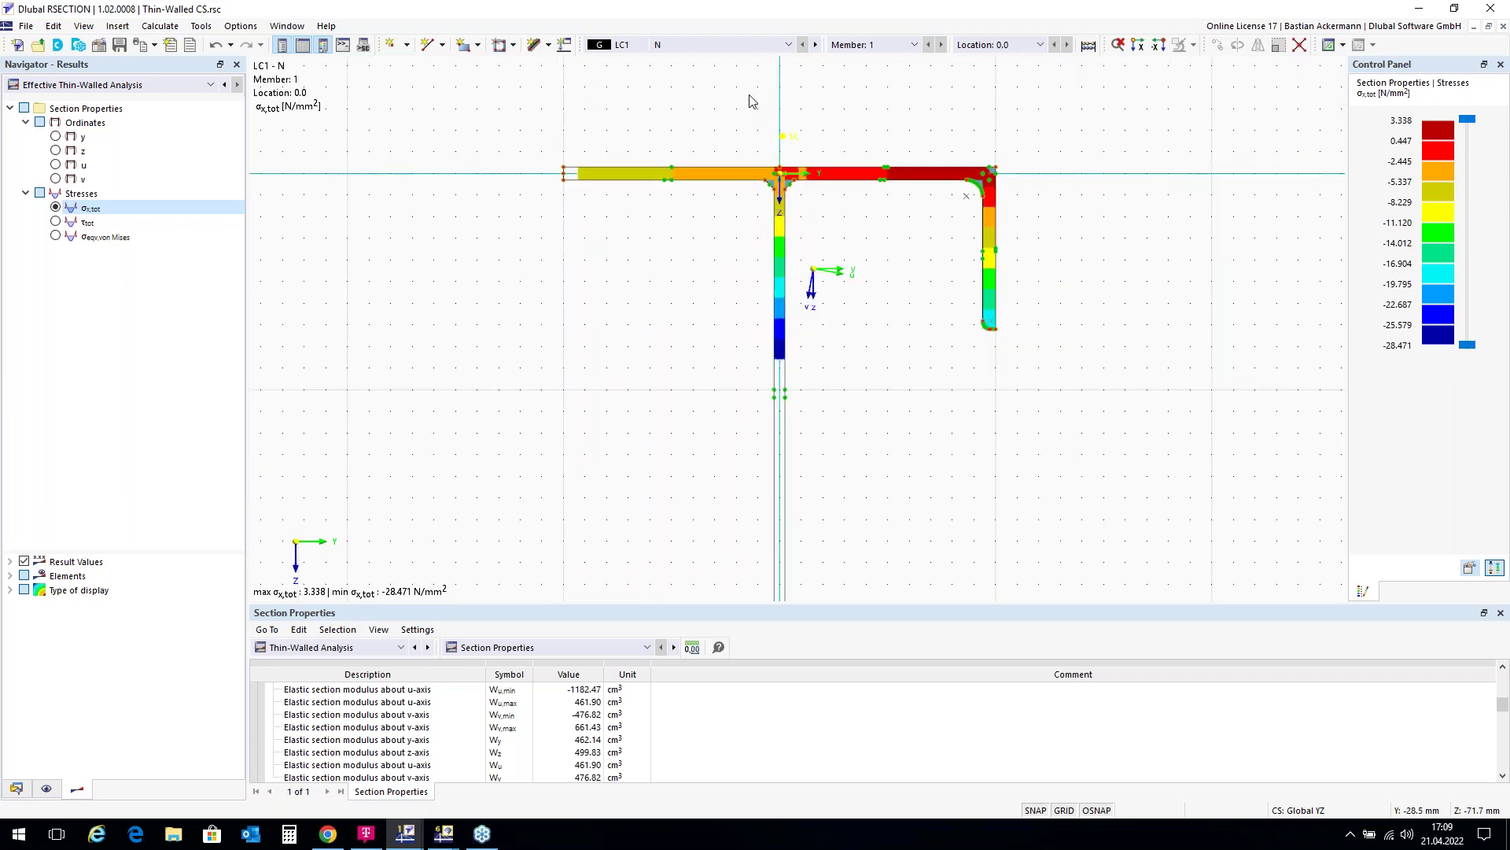
left_click(817, 44)
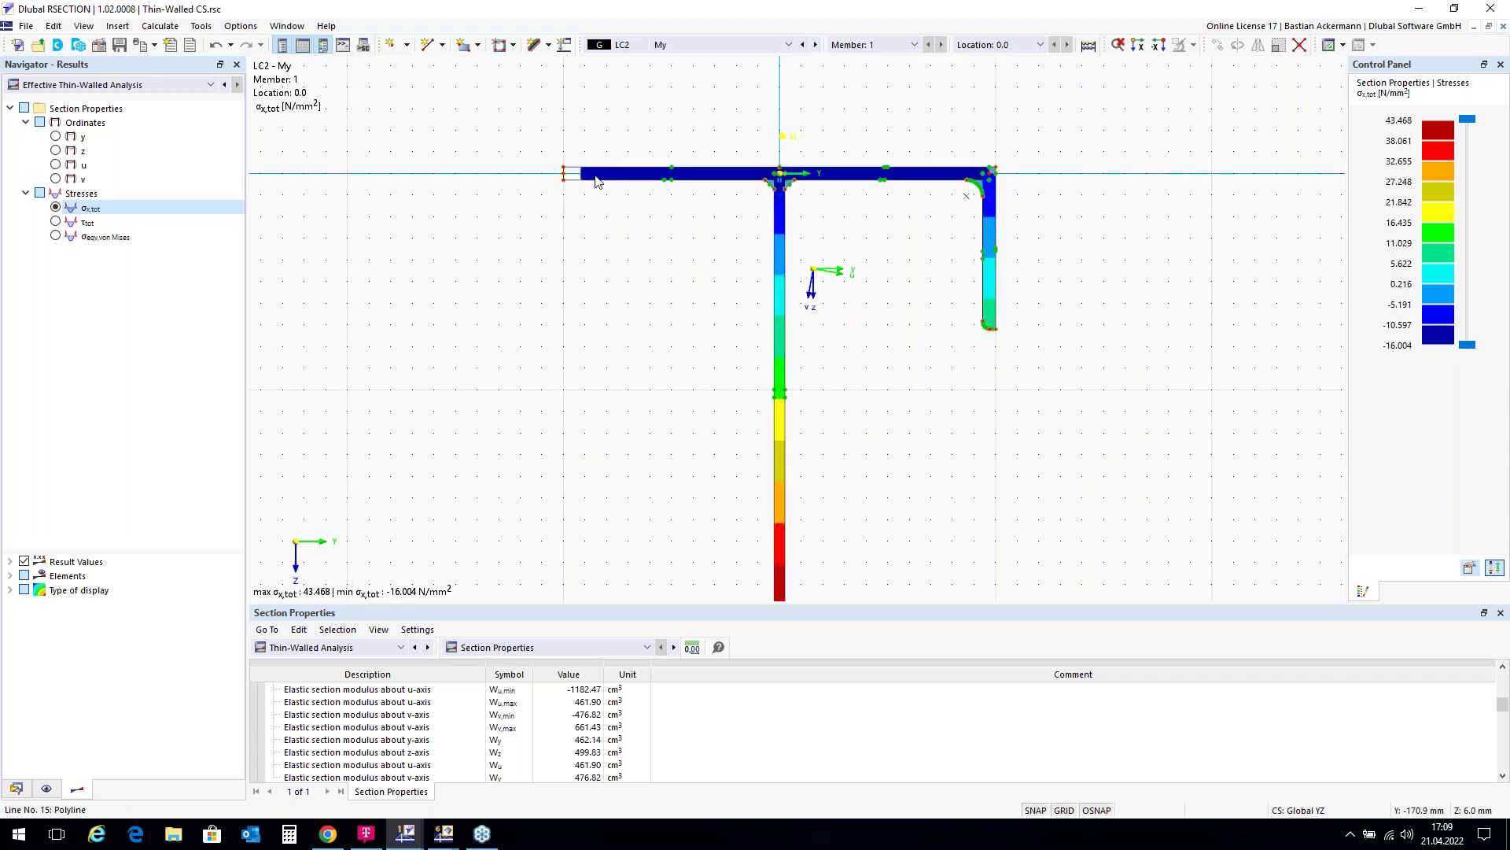
scroll(770, 104, "down", 2)
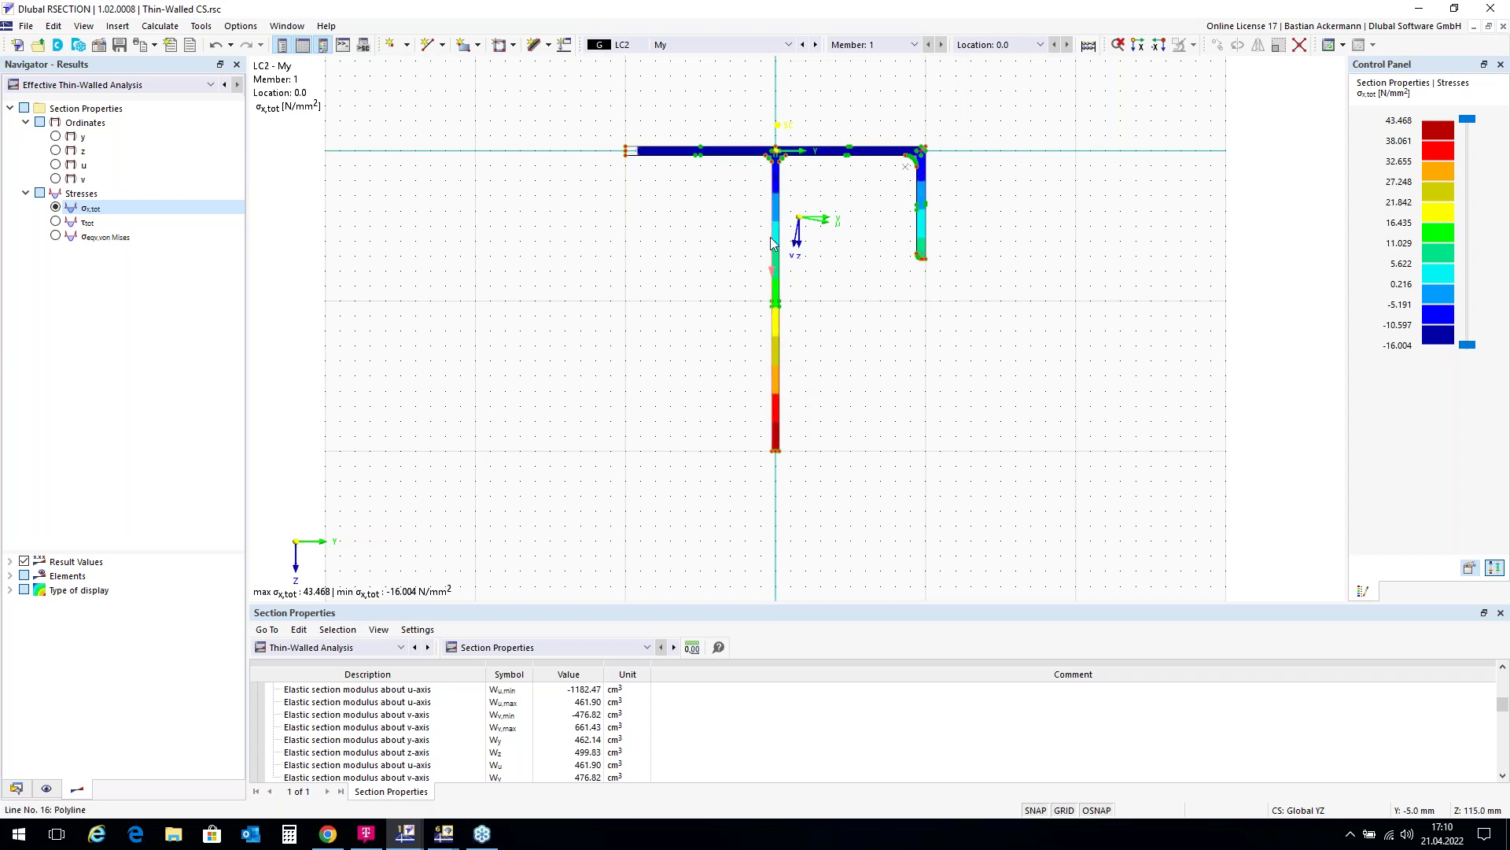
left_click(816, 45)
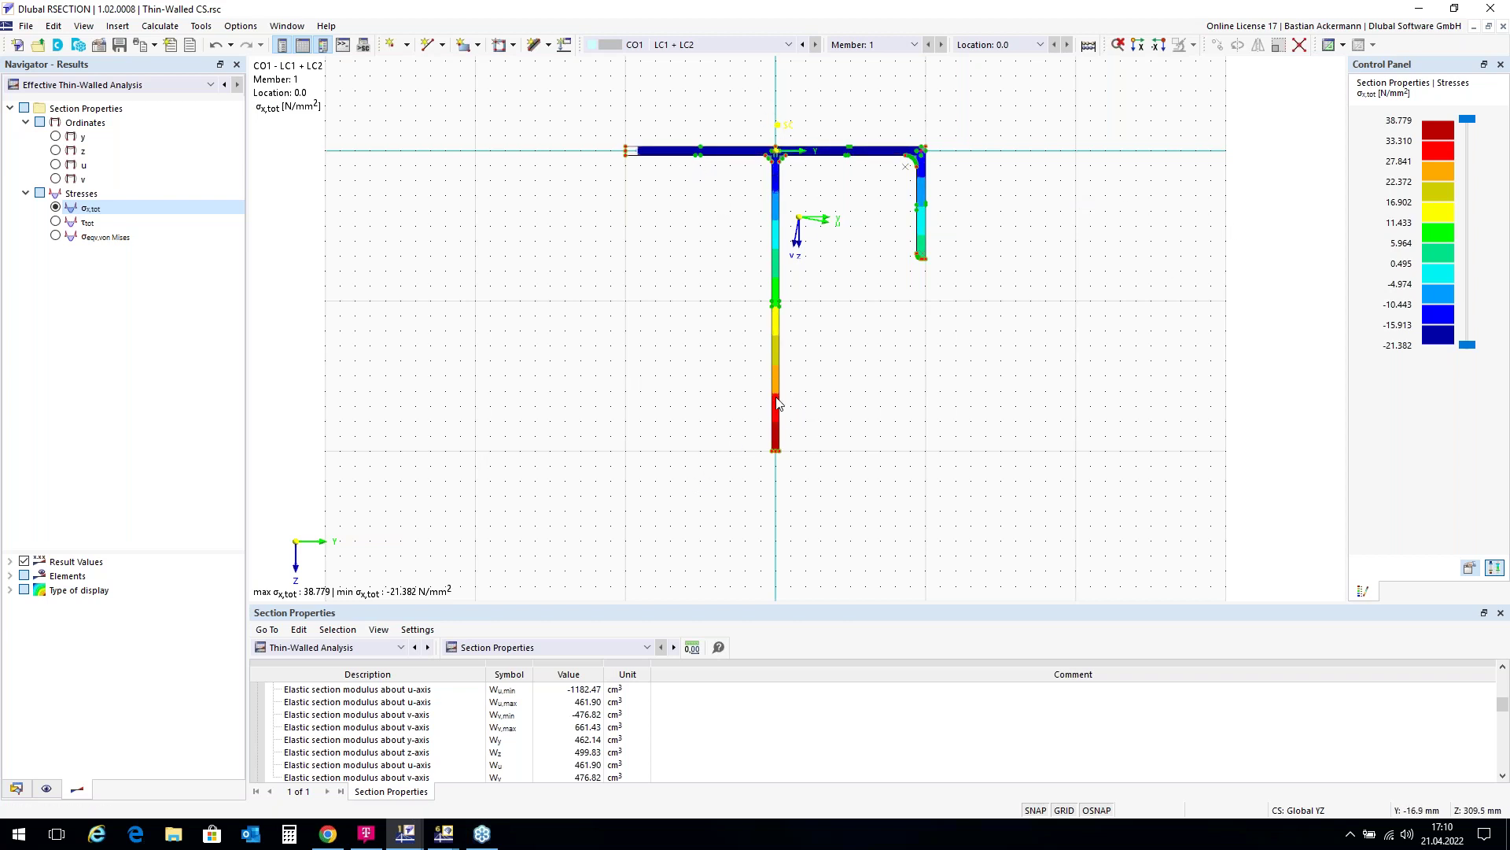
scroll(830, 132, "up", 1)
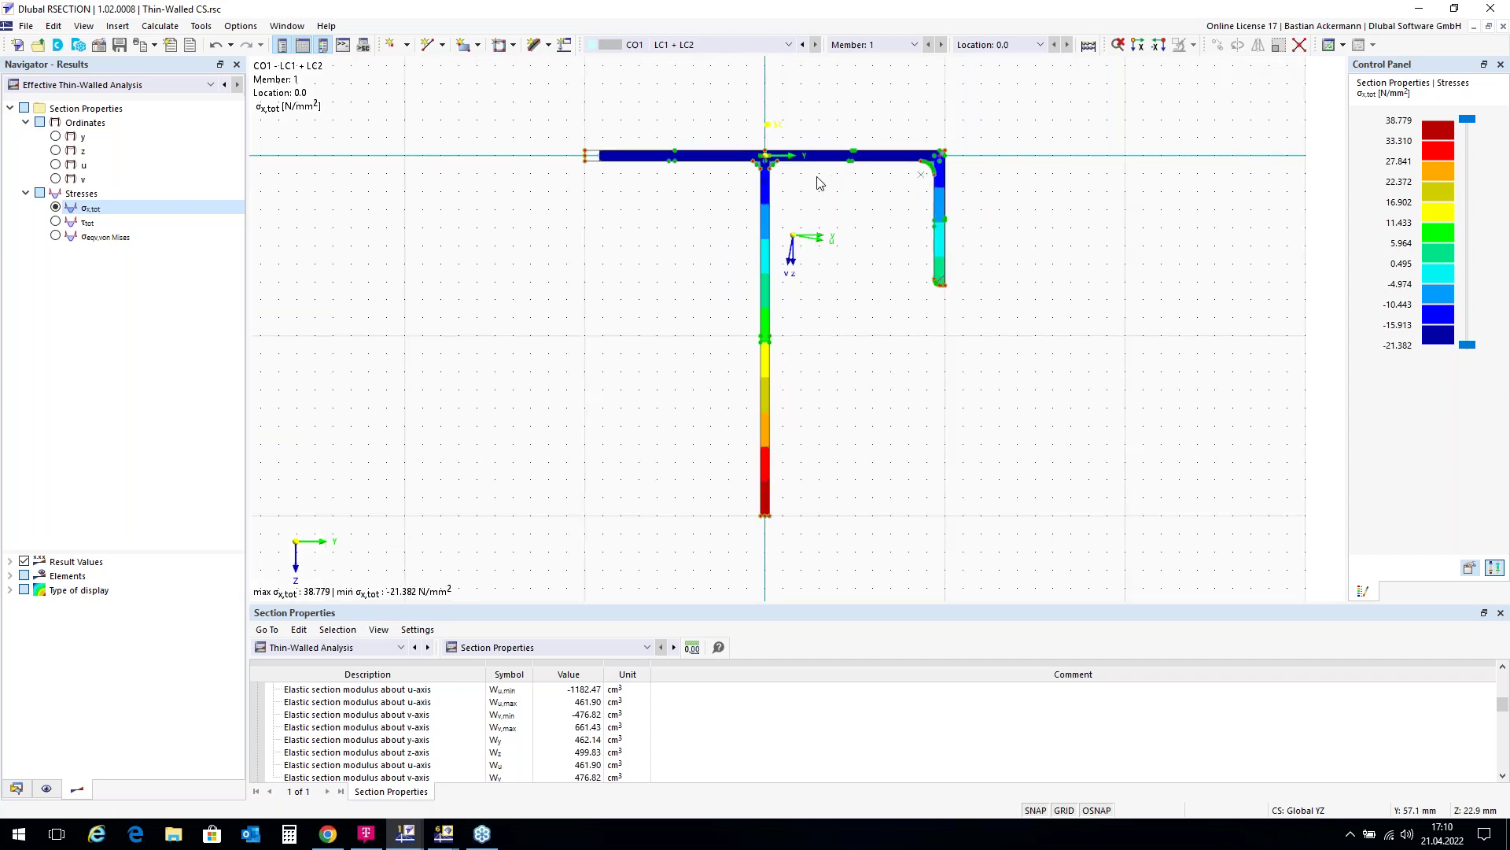
Try the isolines display, switch the type of display to Off, and check the τtot stresses before returning to σx,tot.
double_click(59, 596)
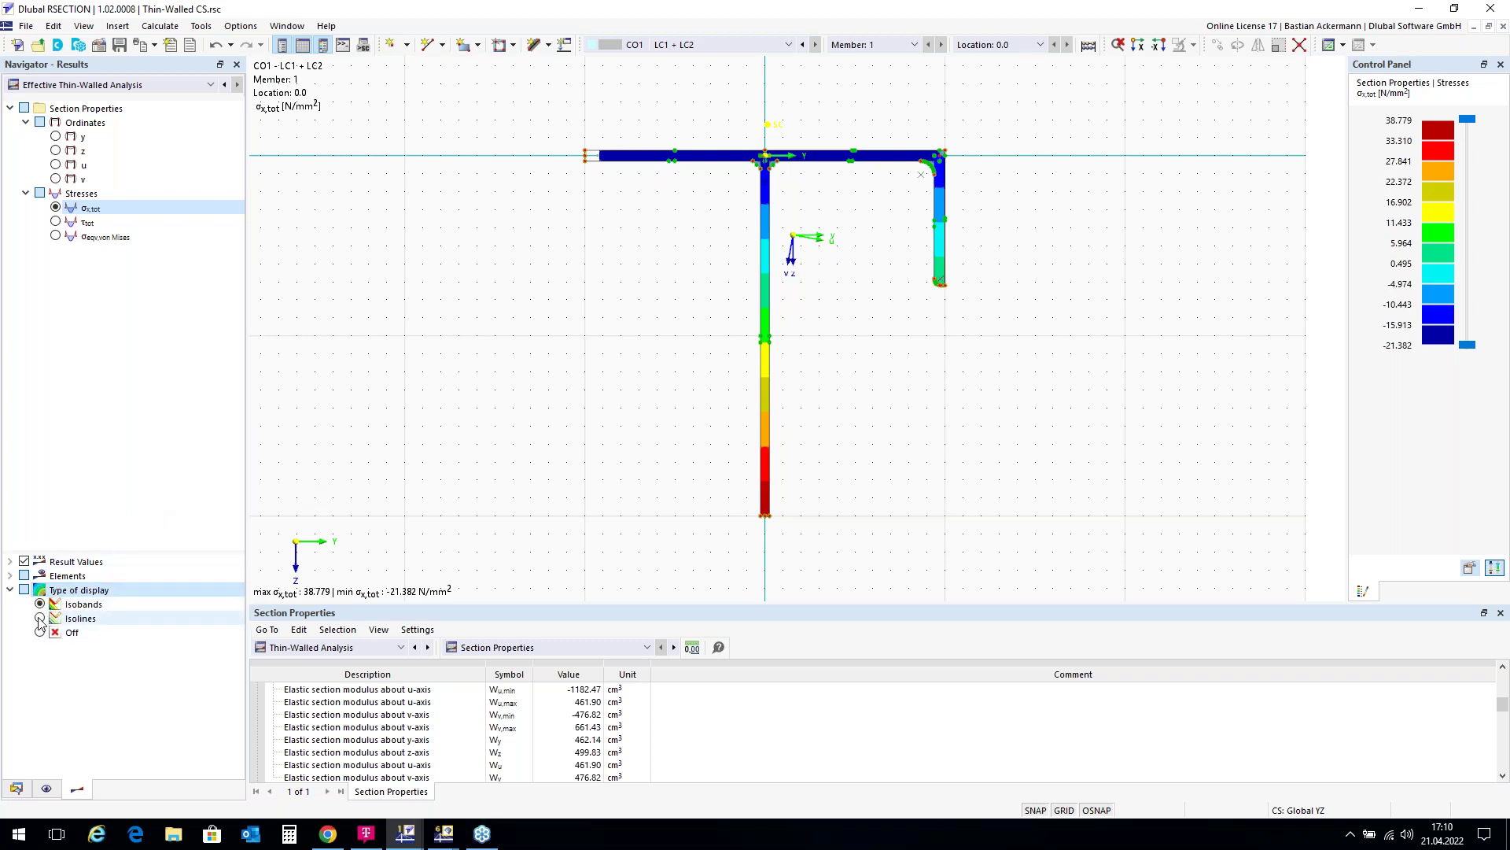
left_click(40, 620)
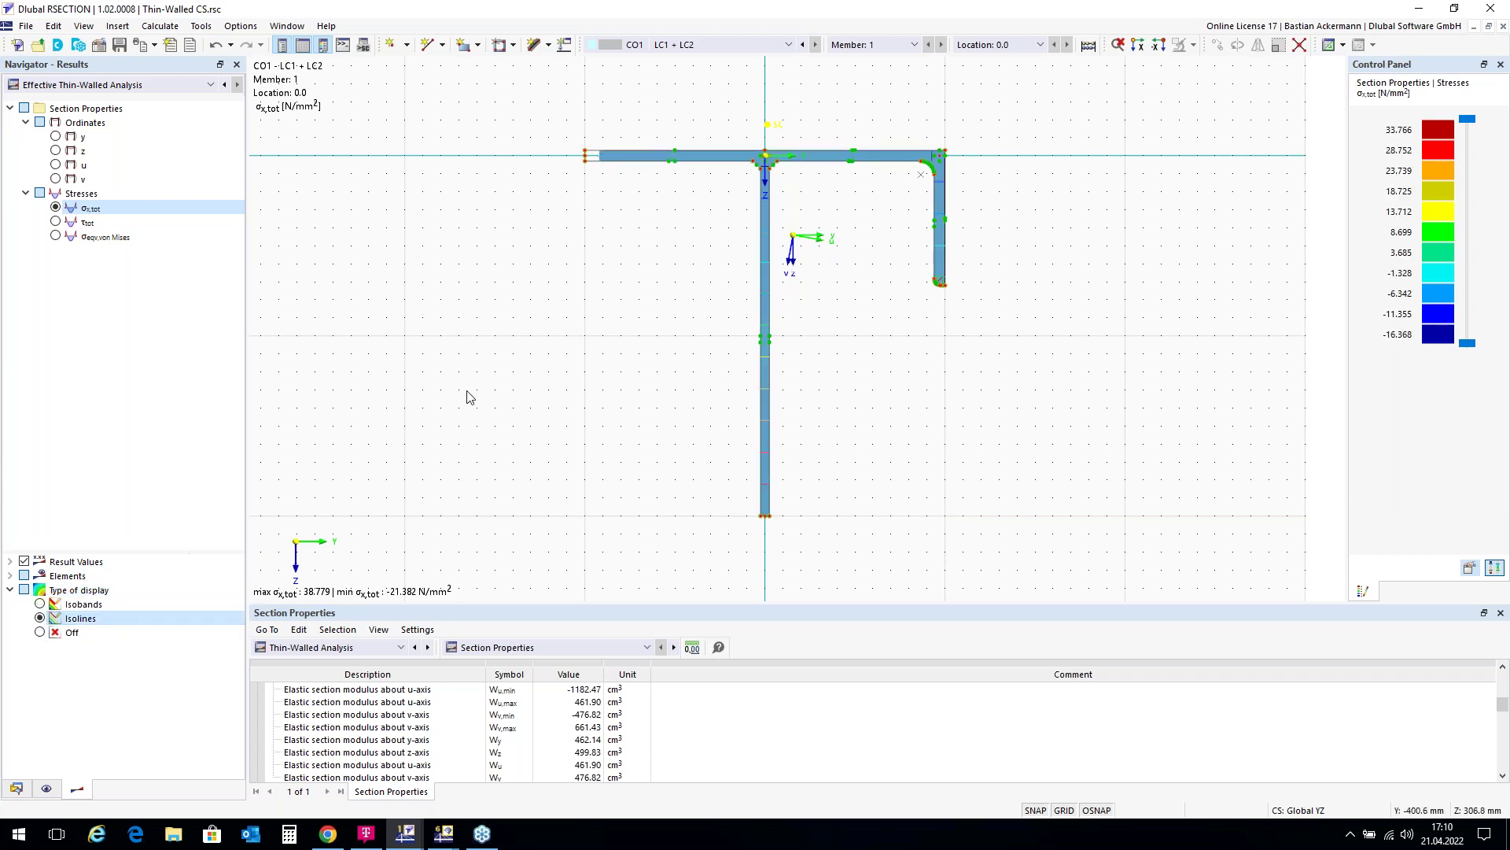
left_click(40, 633)
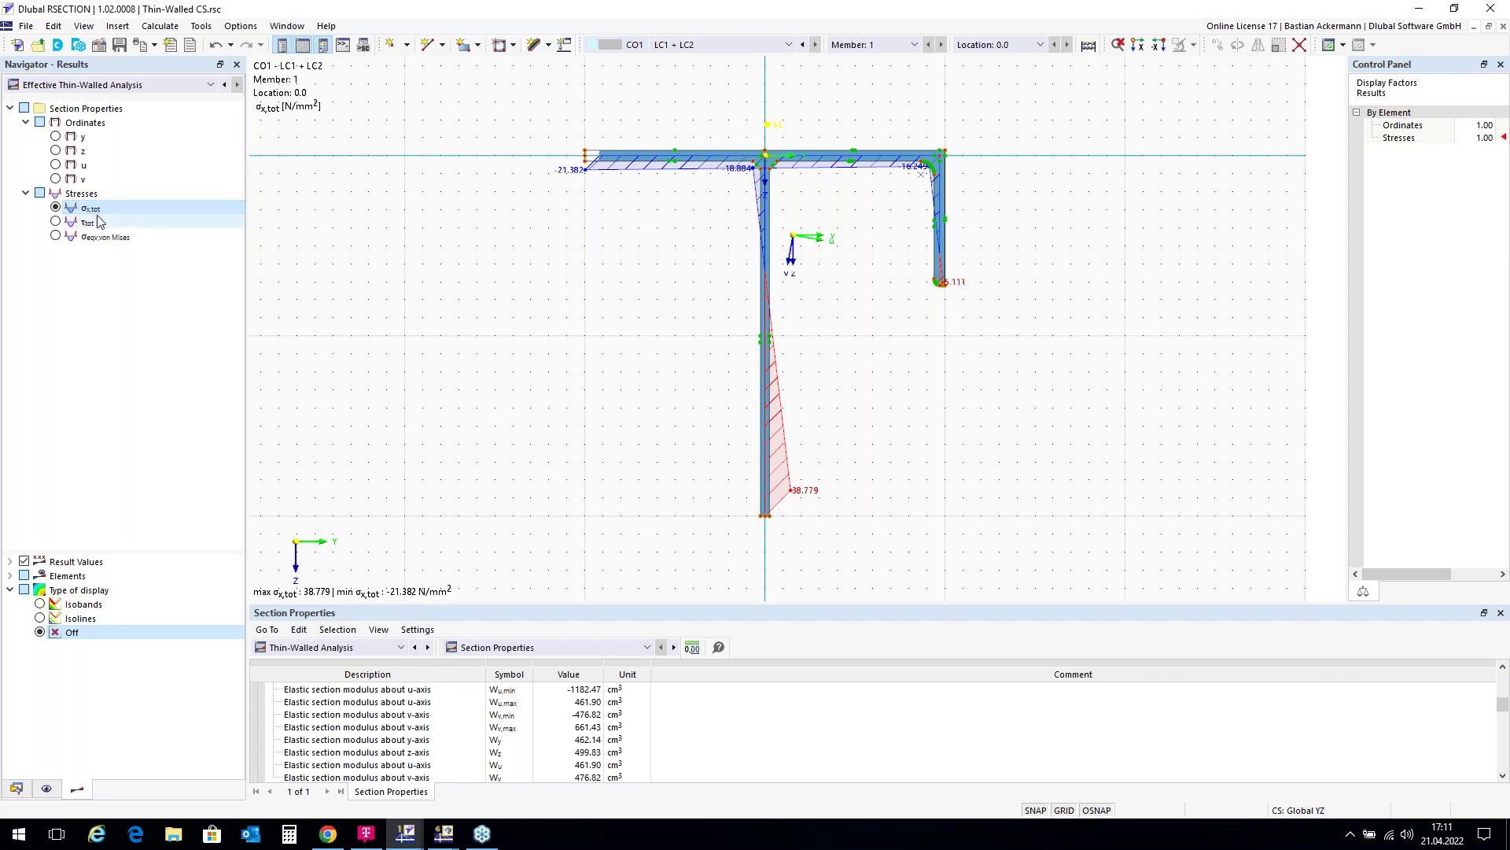
left_click(56, 222)
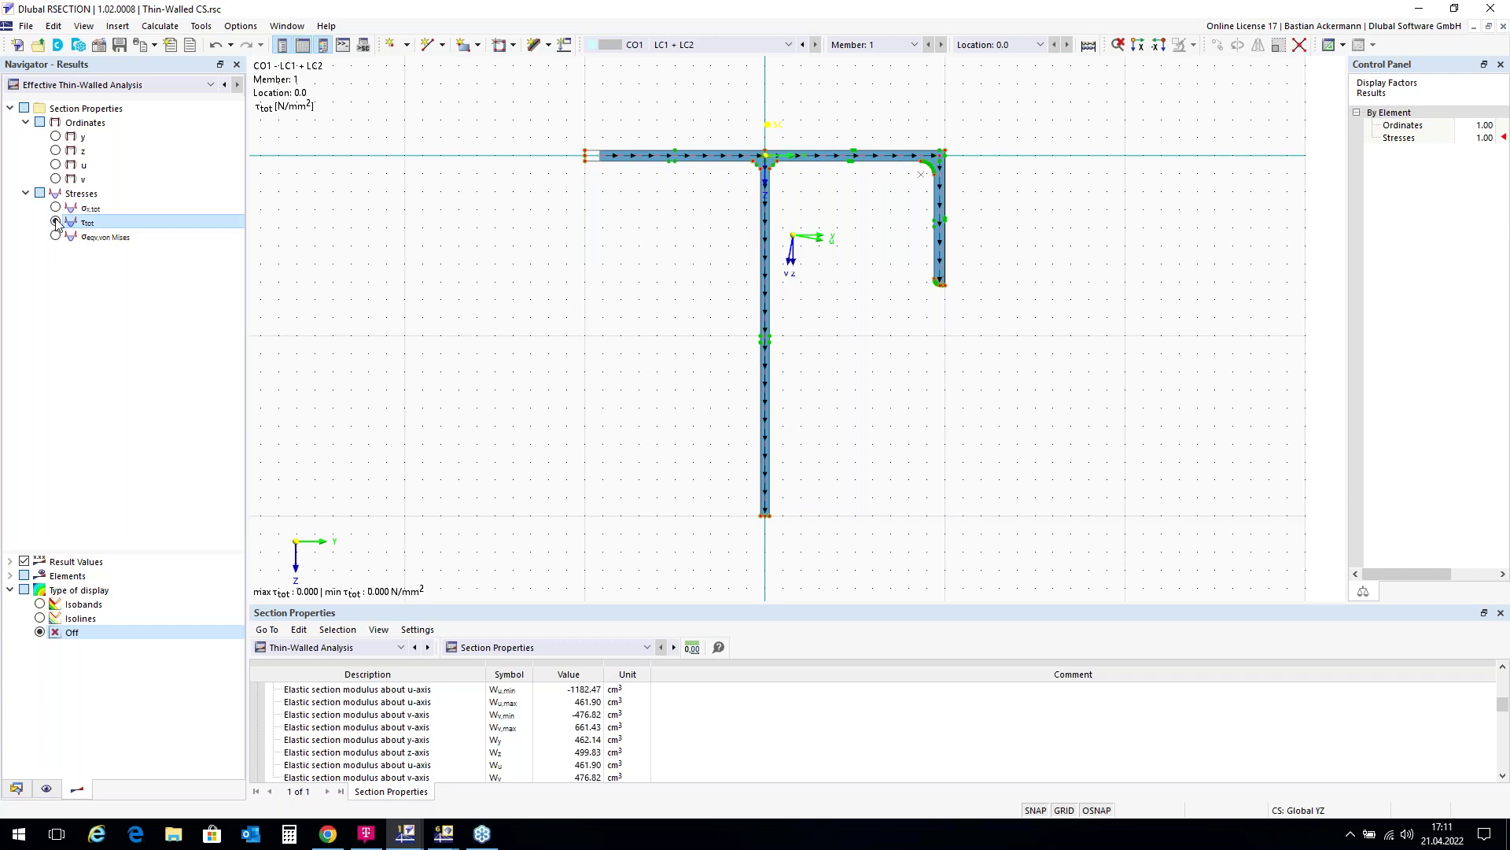
left_click(55, 207)
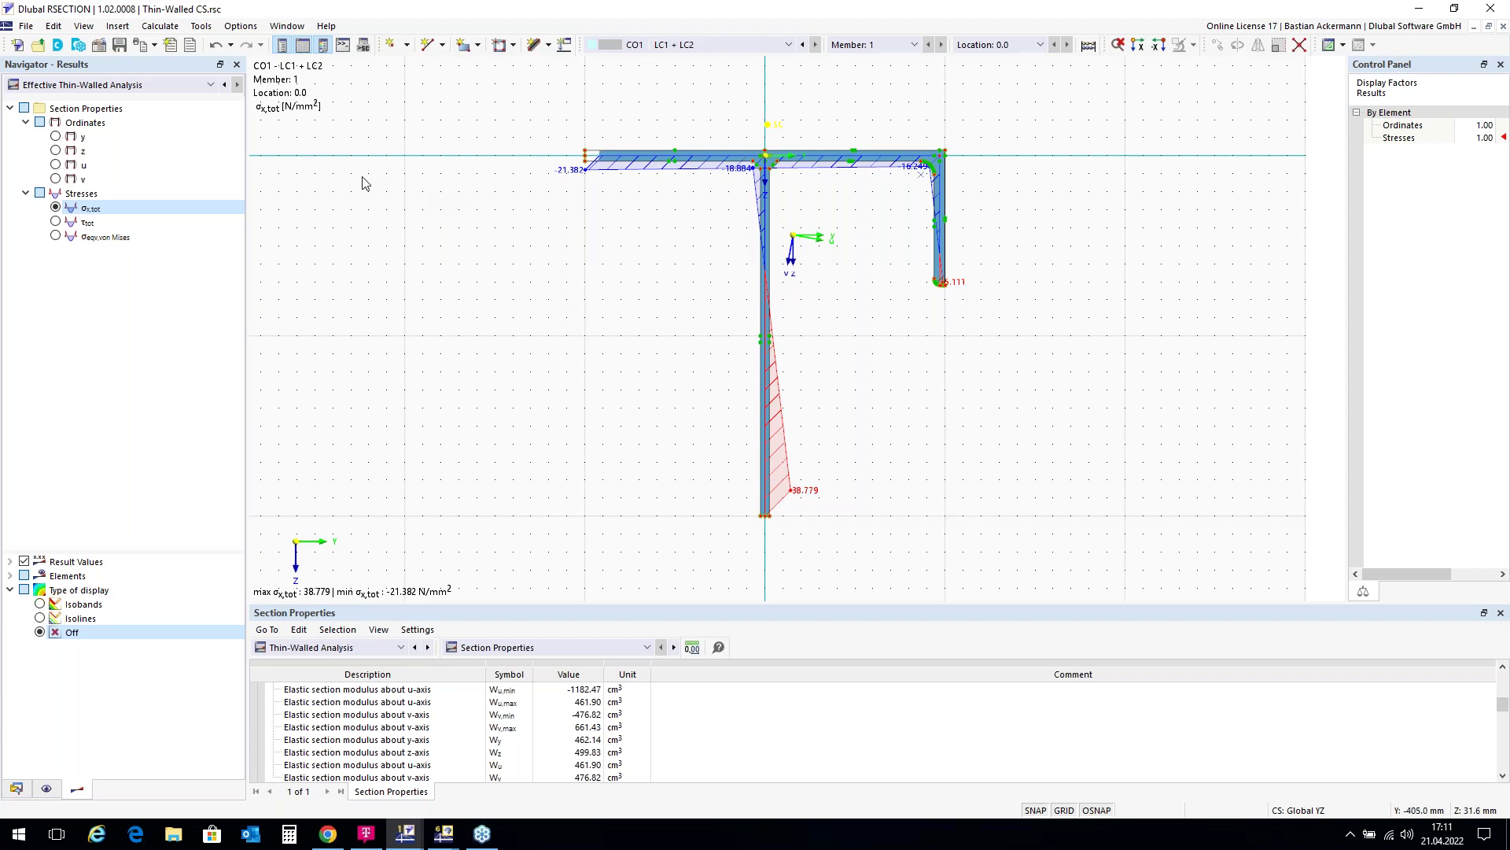
Send the CO1 σx,tot stress graphic to a new printout report named "Protocol TW CS" and show the report.
left_click(155, 46)
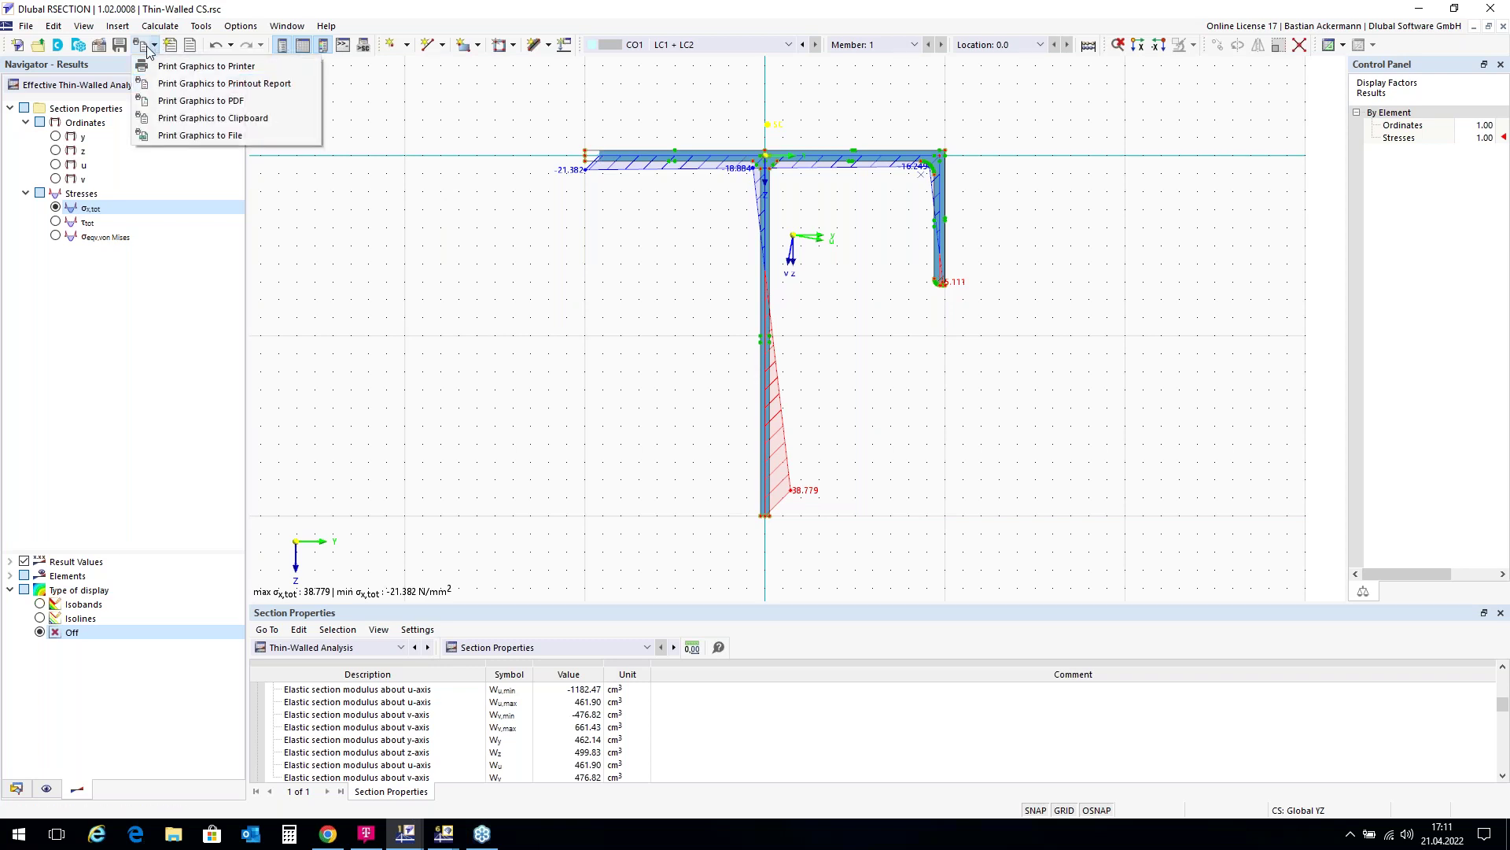
left_click(179, 85)
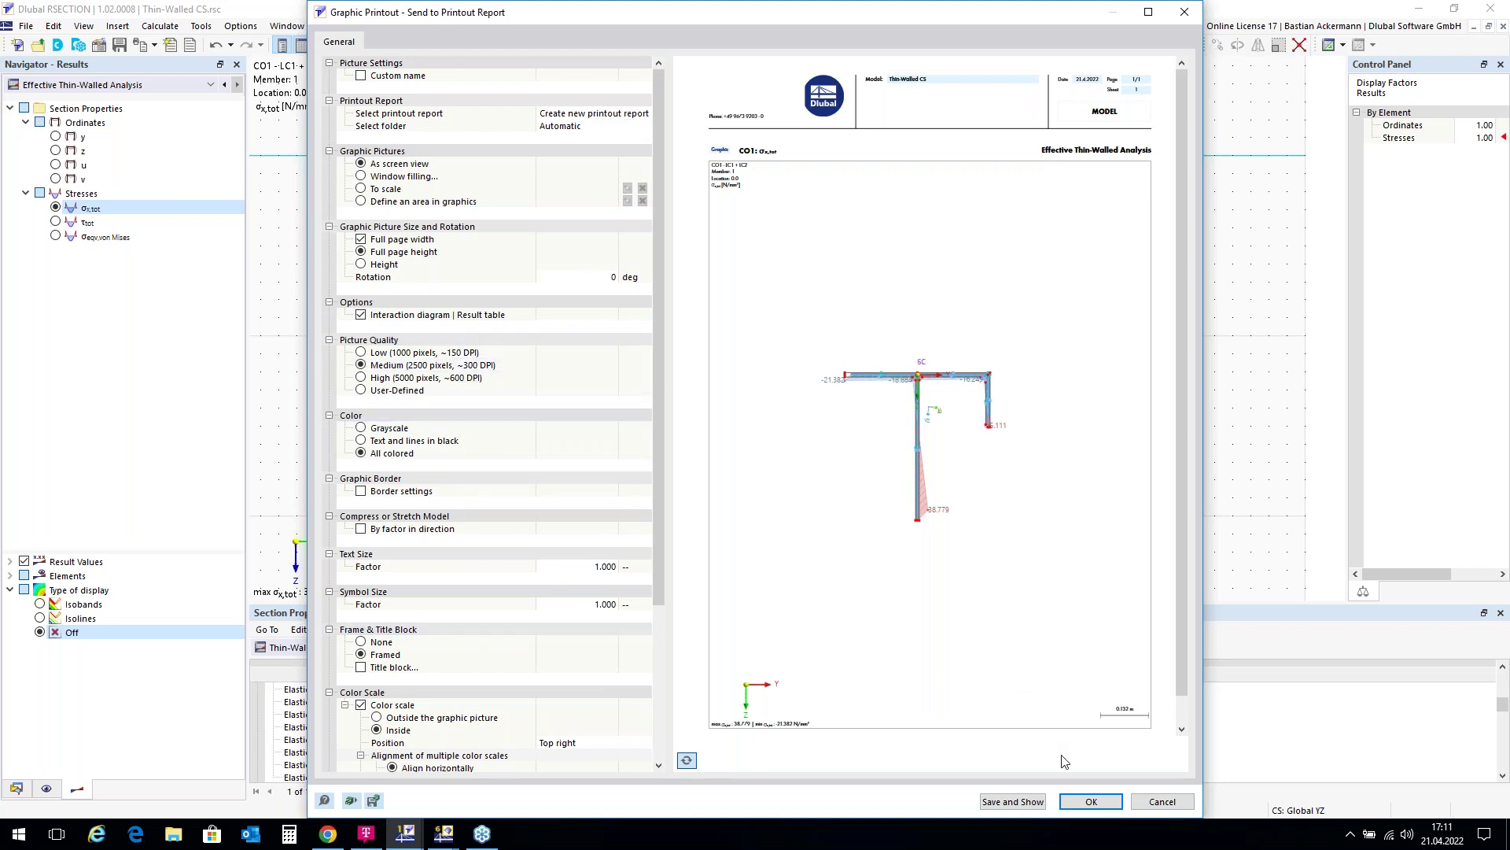
left_click(1011, 802)
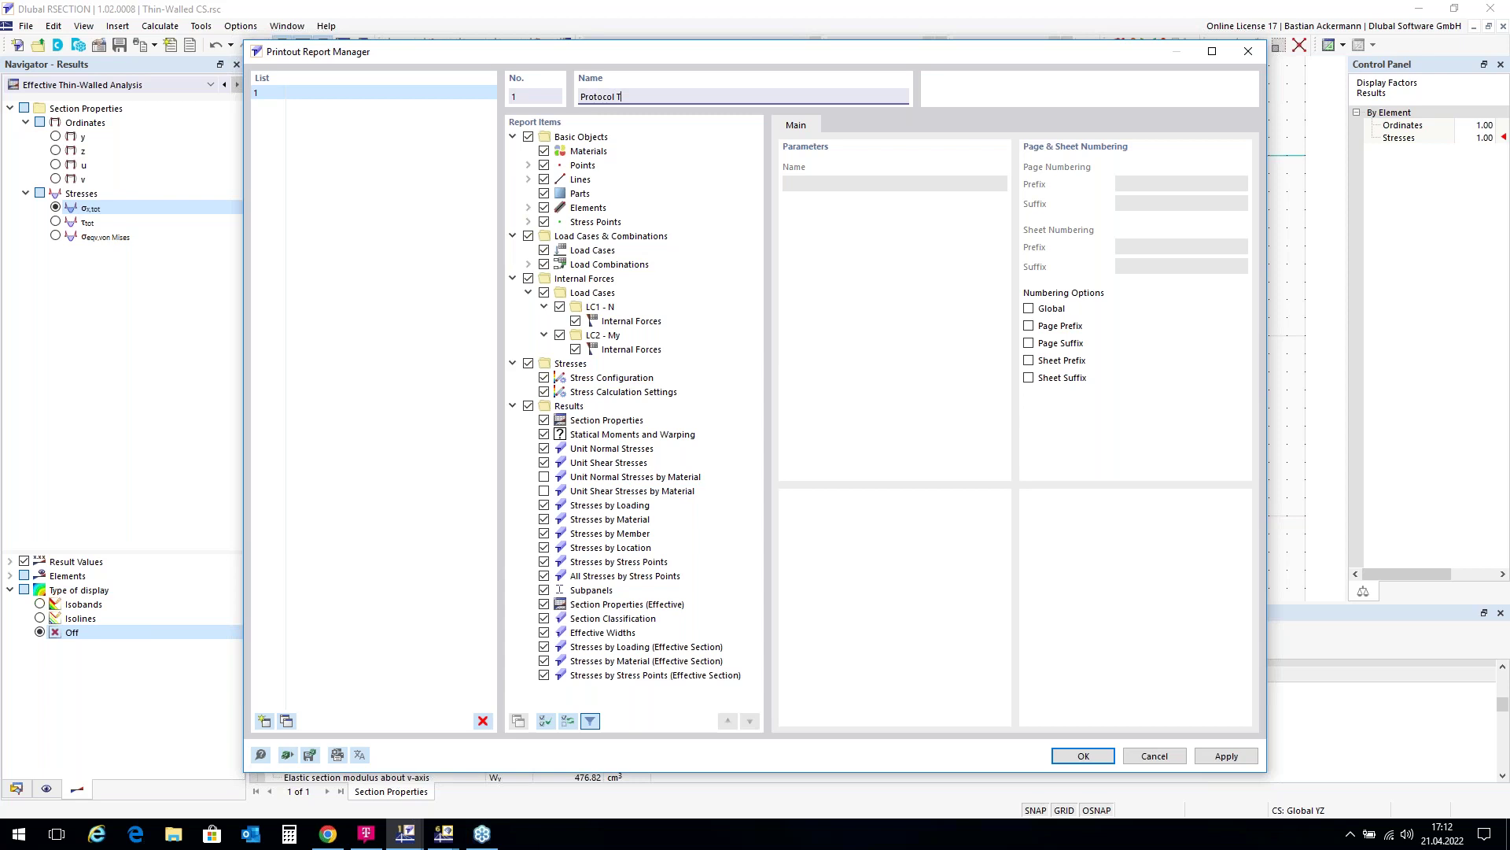
type("W")
left_click(618, 96)
type("T")
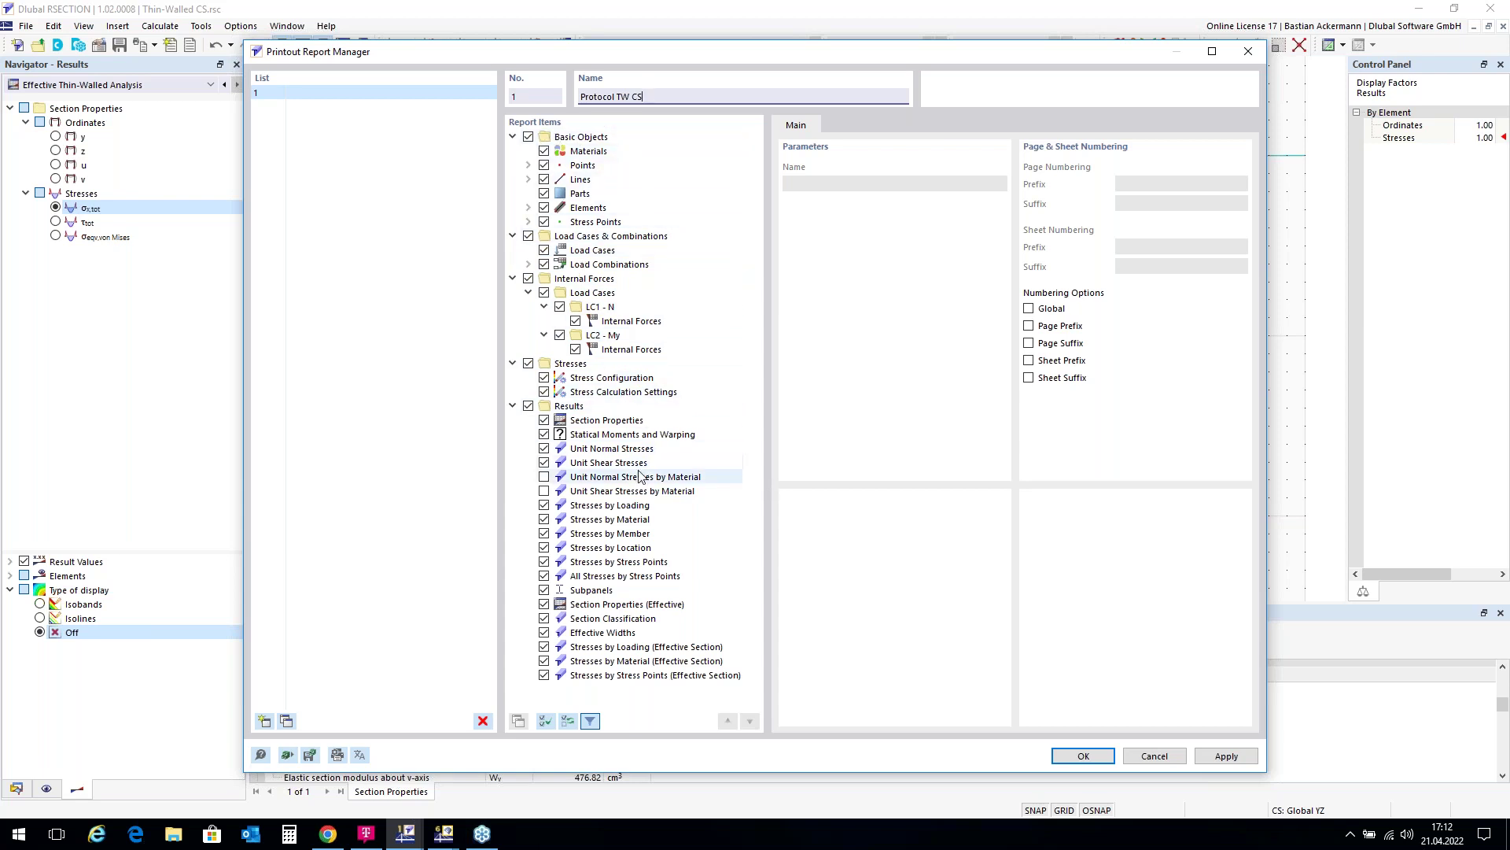
left_click(1083, 757)
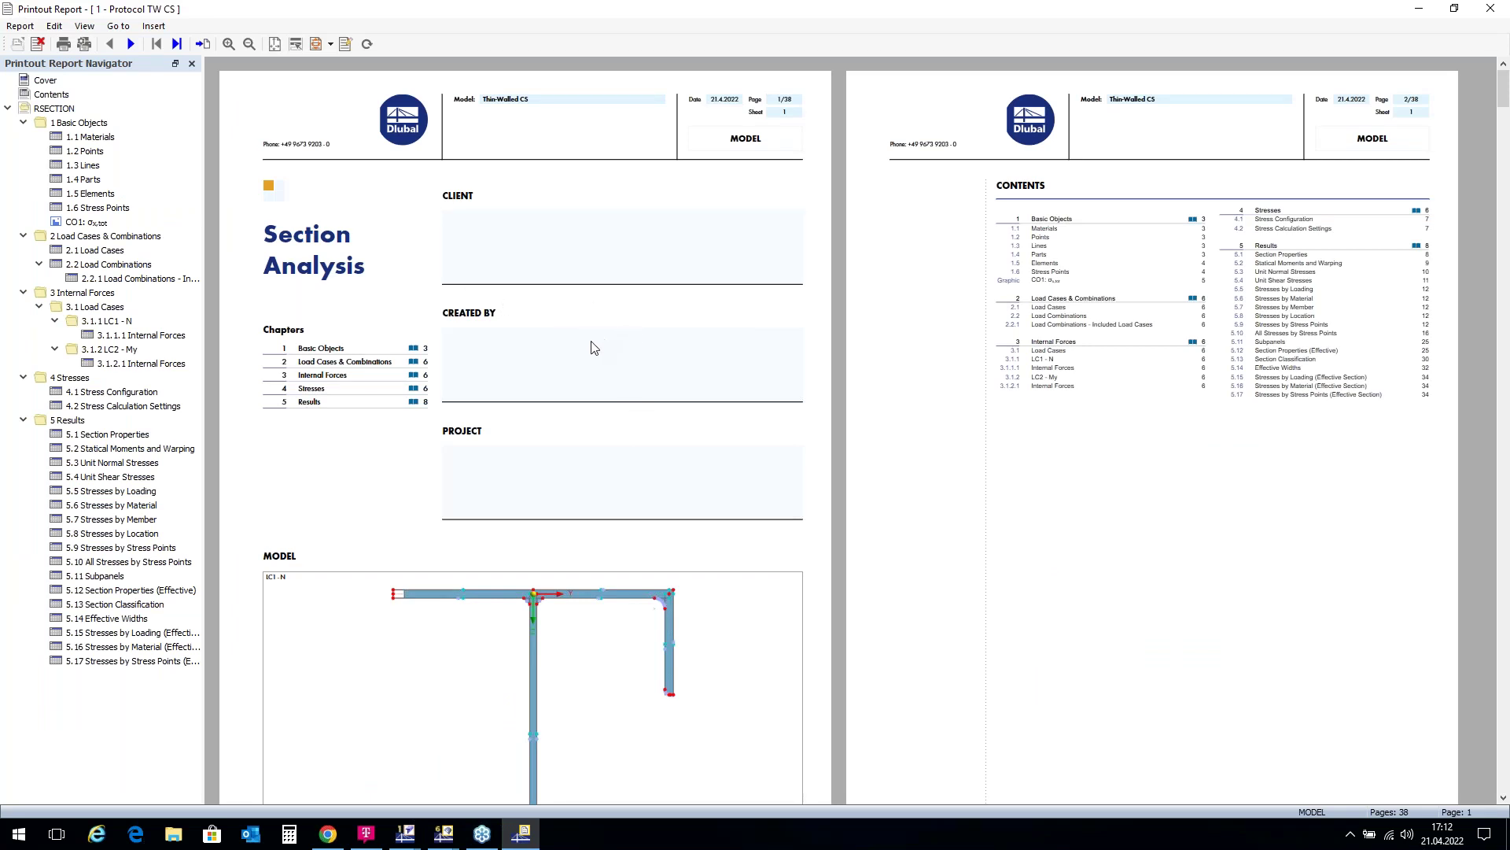
Look through the report's cover and contents pages and go to the inserted CO1 σx,tot graphic.
scroll(482, 483, "down", 3)
scroll(590, 495, "down", 4)
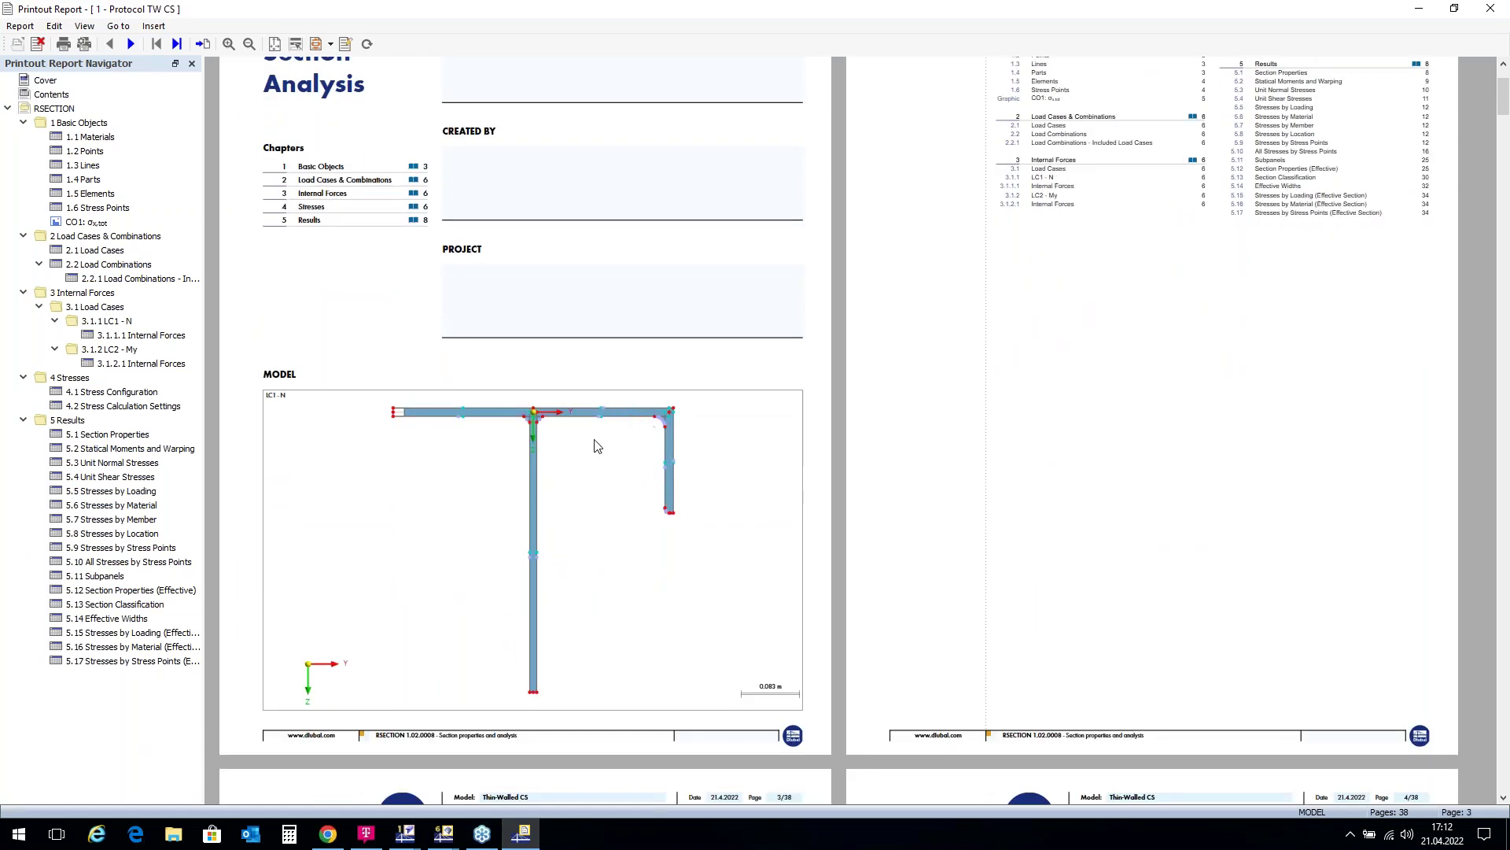
scroll(603, 413, "up", 6)
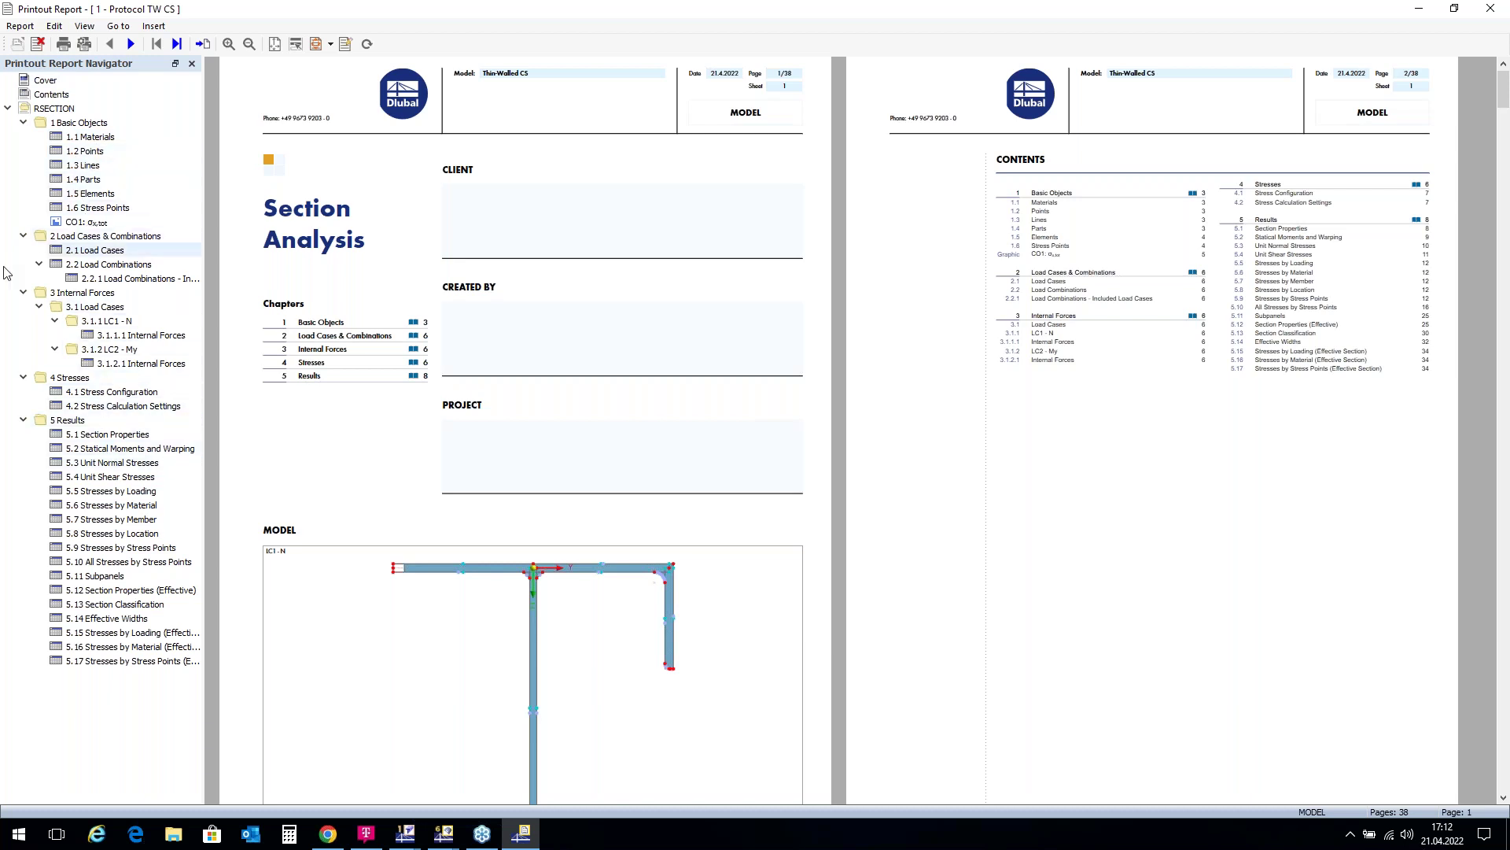
scroll(866, 298, "down", 3)
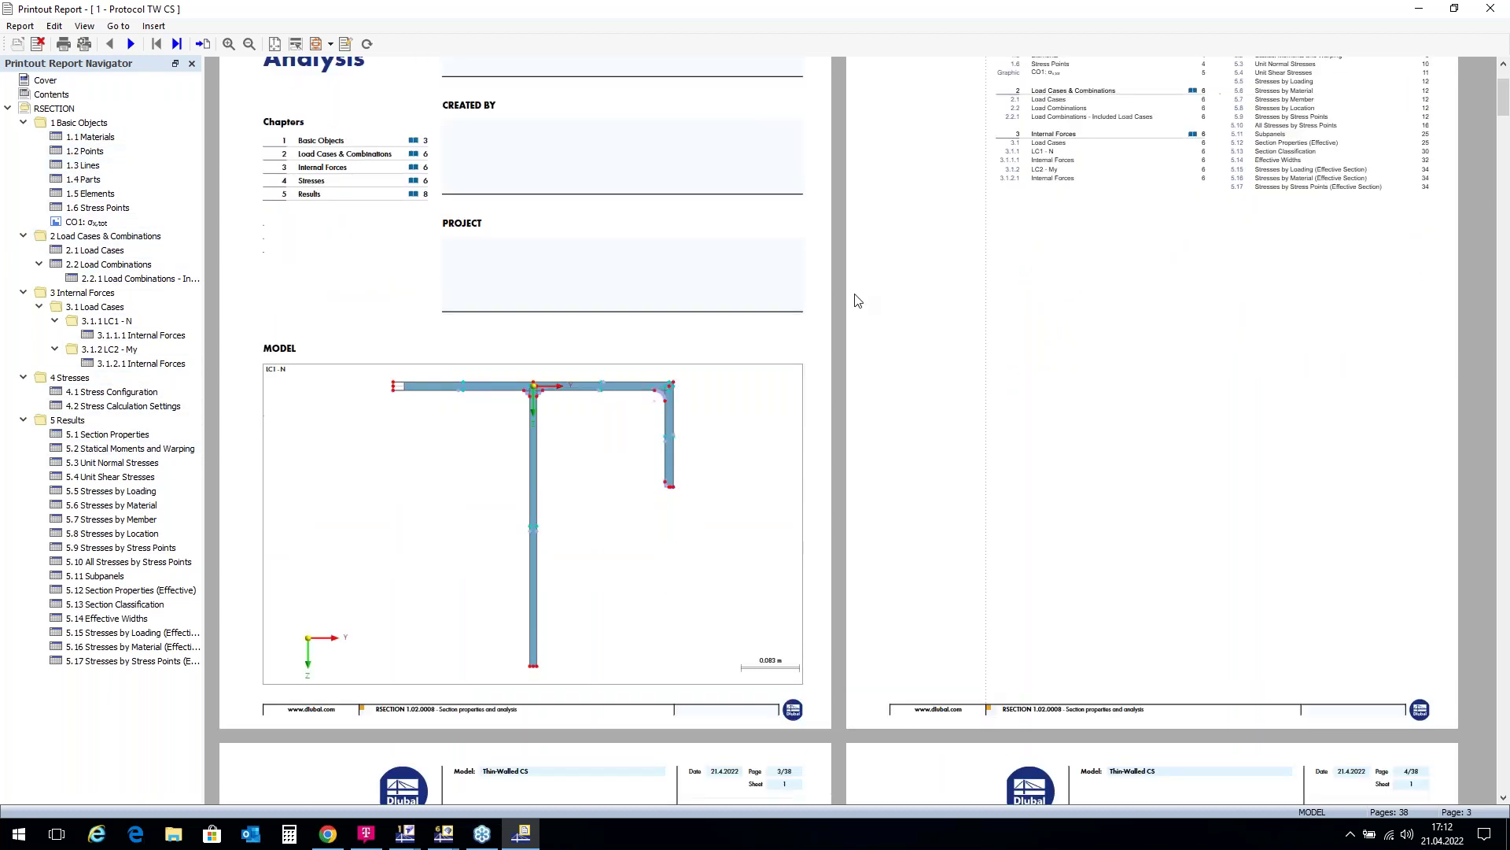
scroll(857, 300, "up", 3)
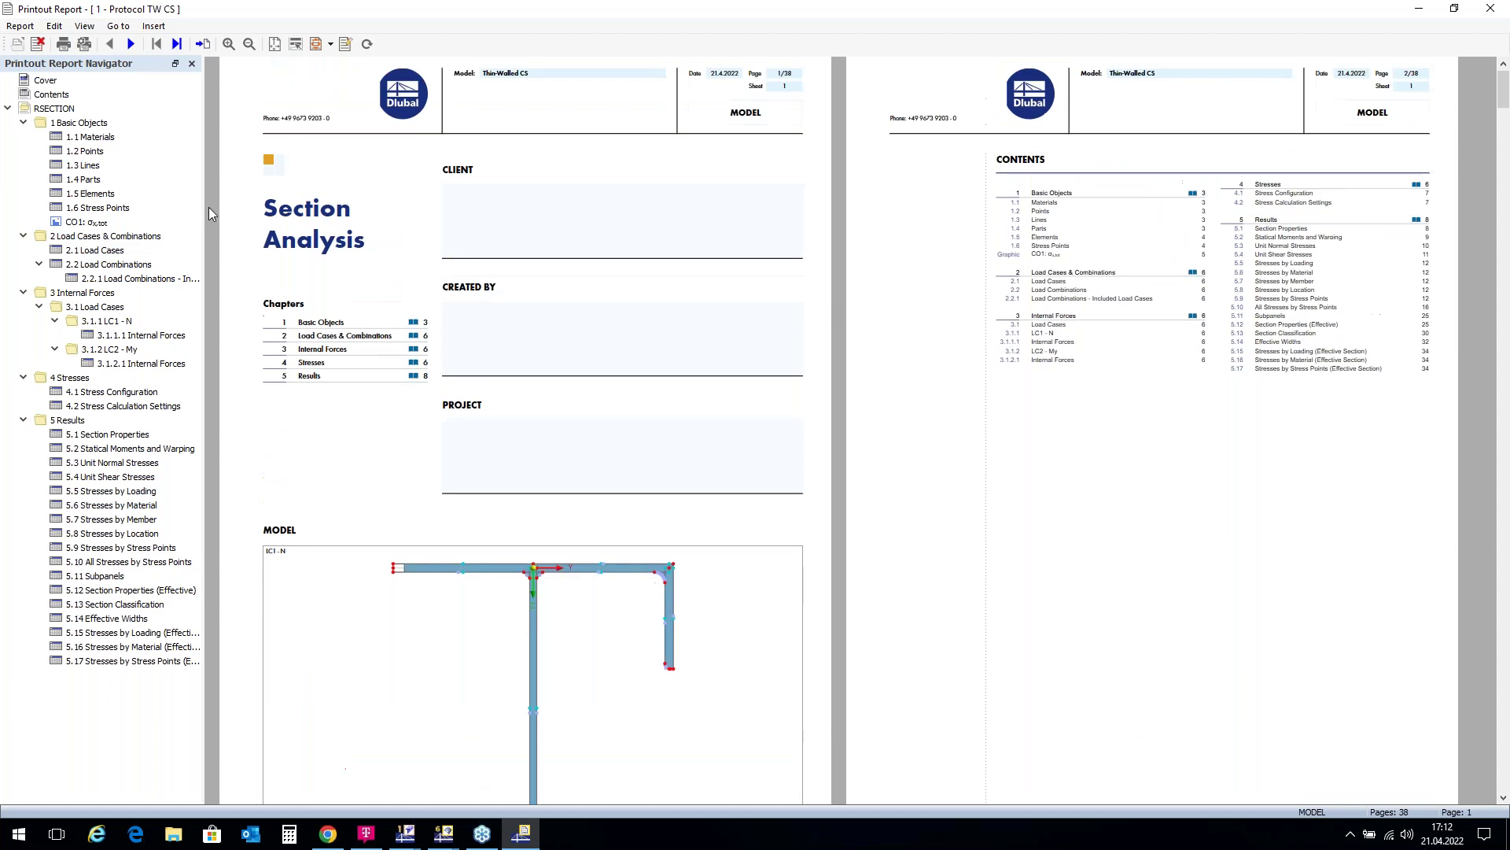
left_click(93, 224)
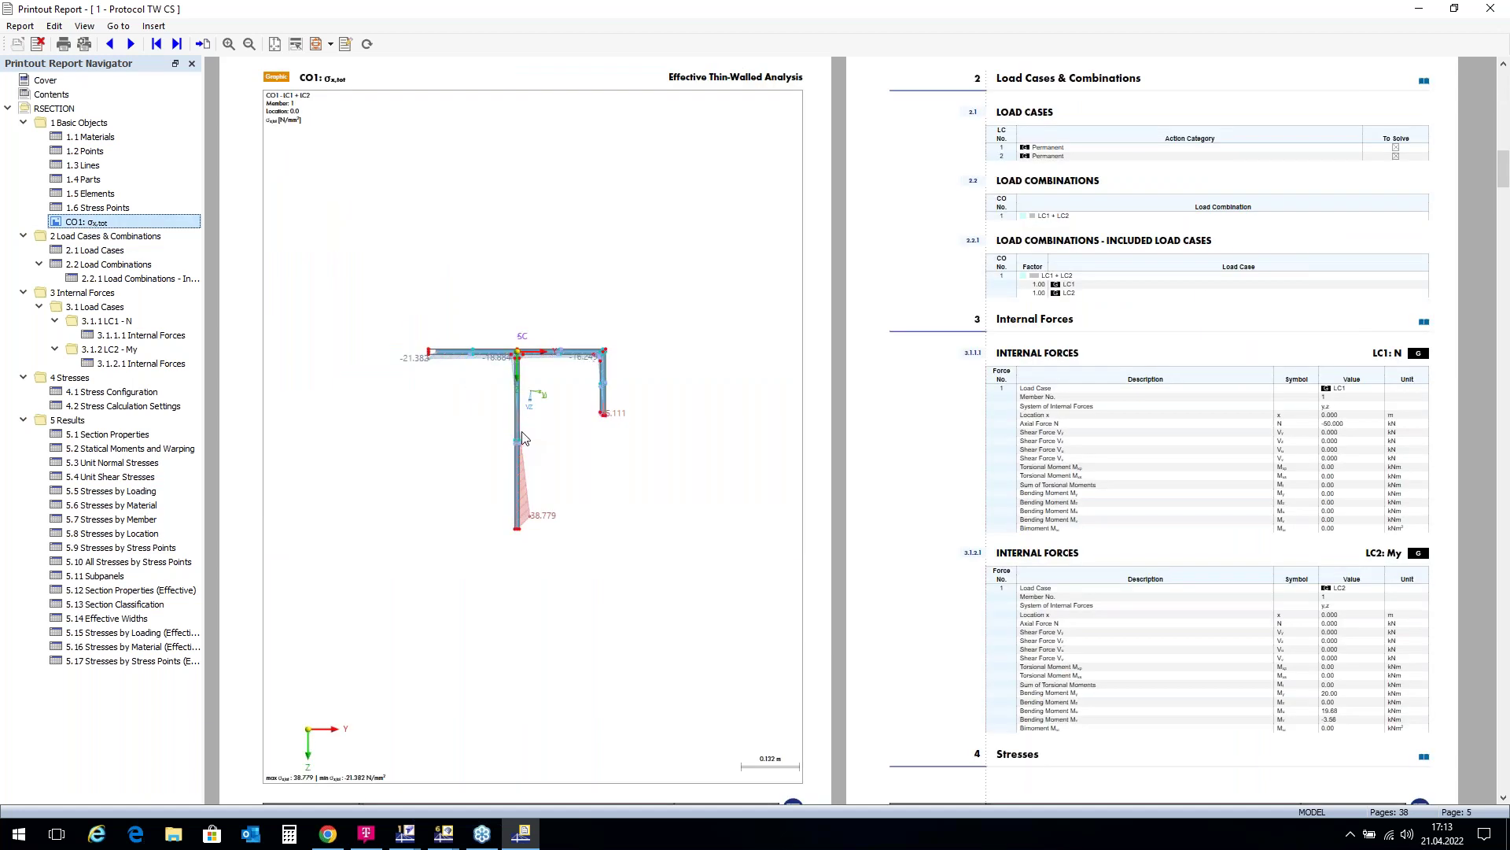
Review the selected report items in the Printout Report Manager without changing them and close the printout report.
left_click(347, 47)
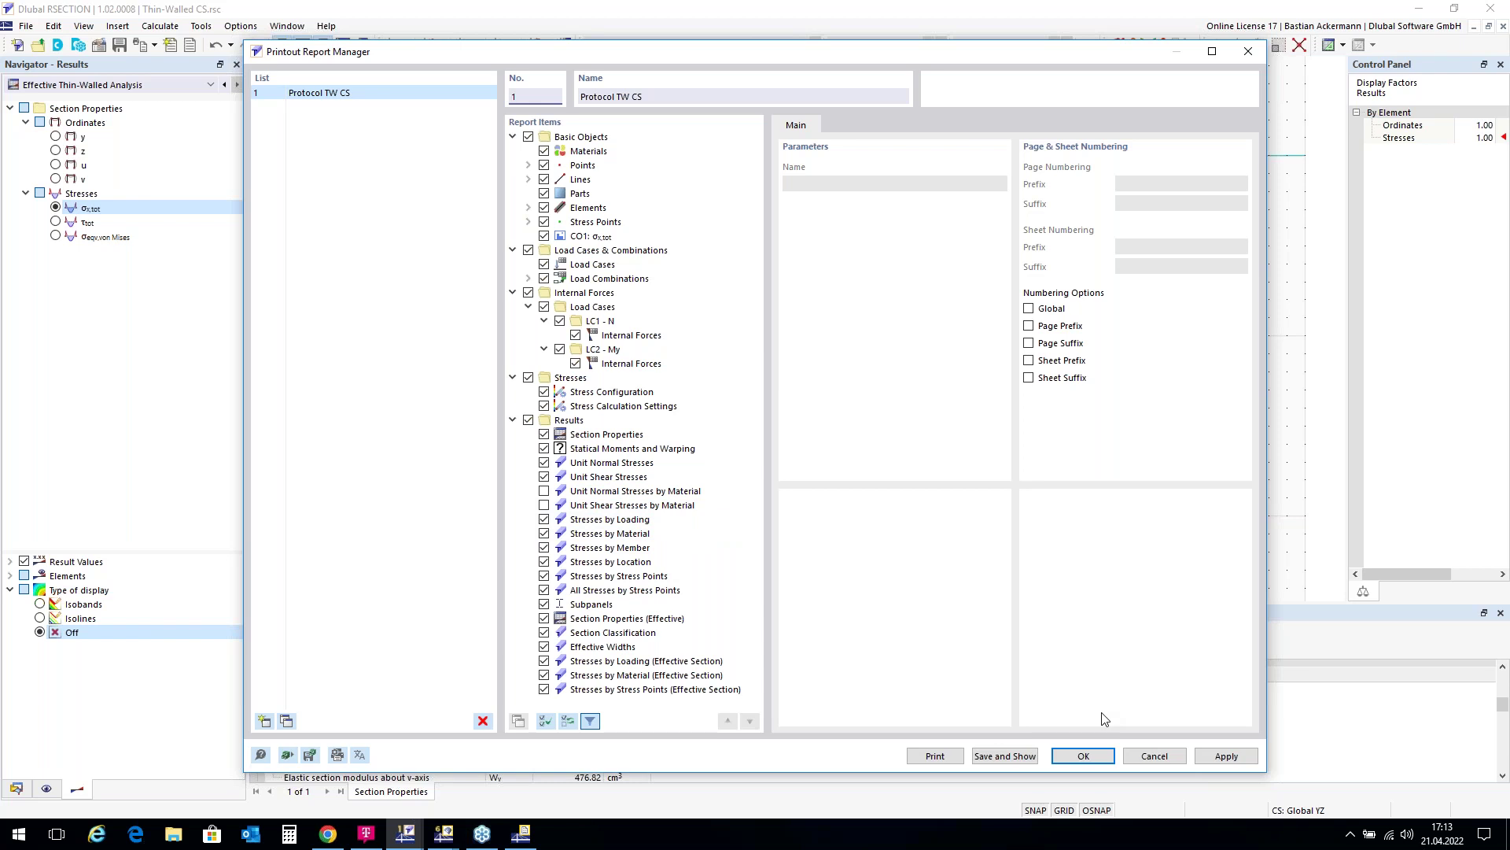
left_click(1171, 760)
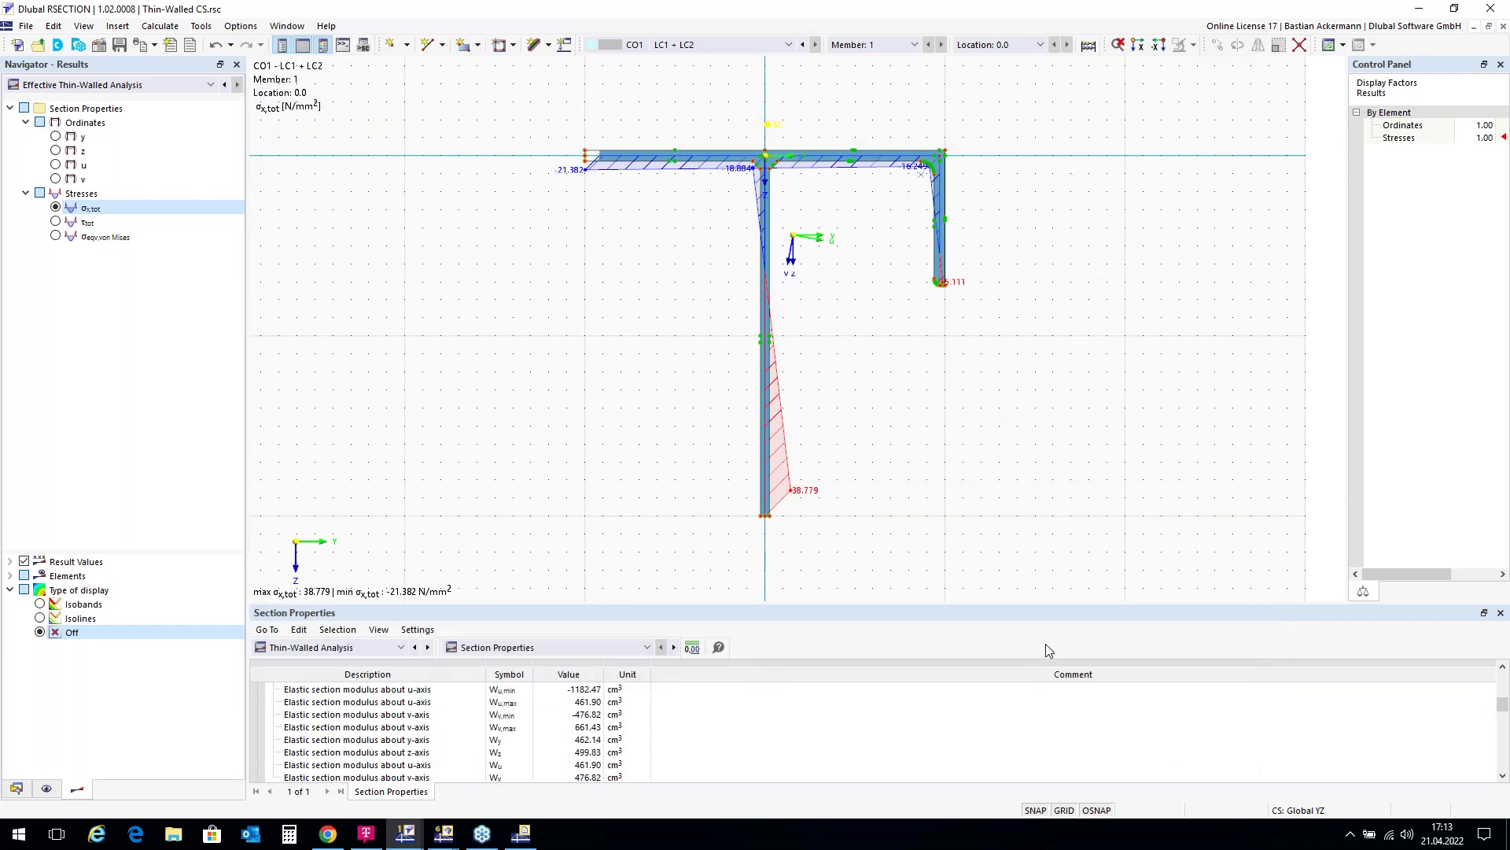
left_click(522, 833)
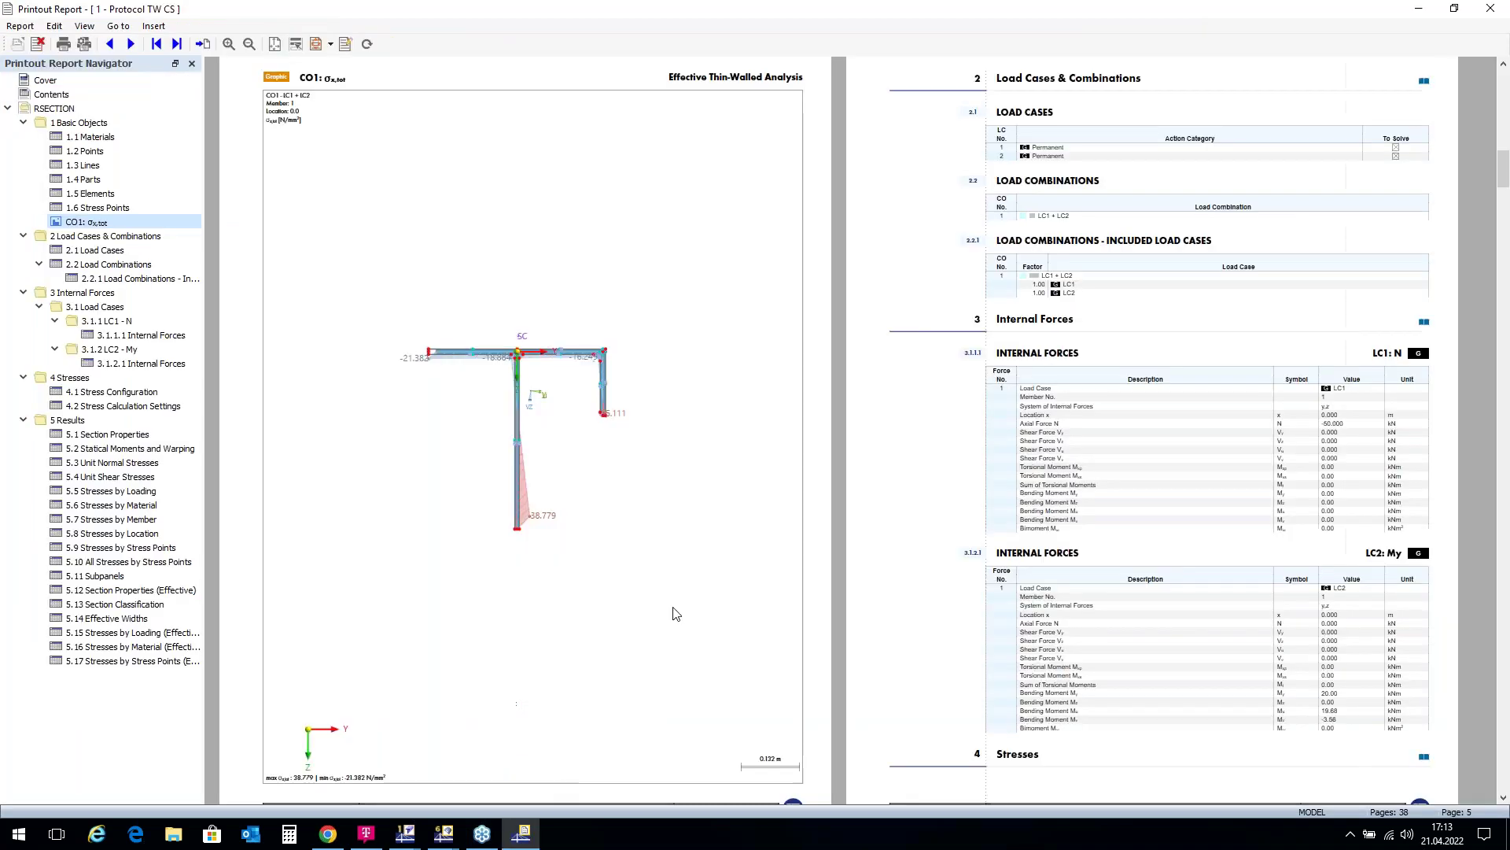
left_click(1490, 10)
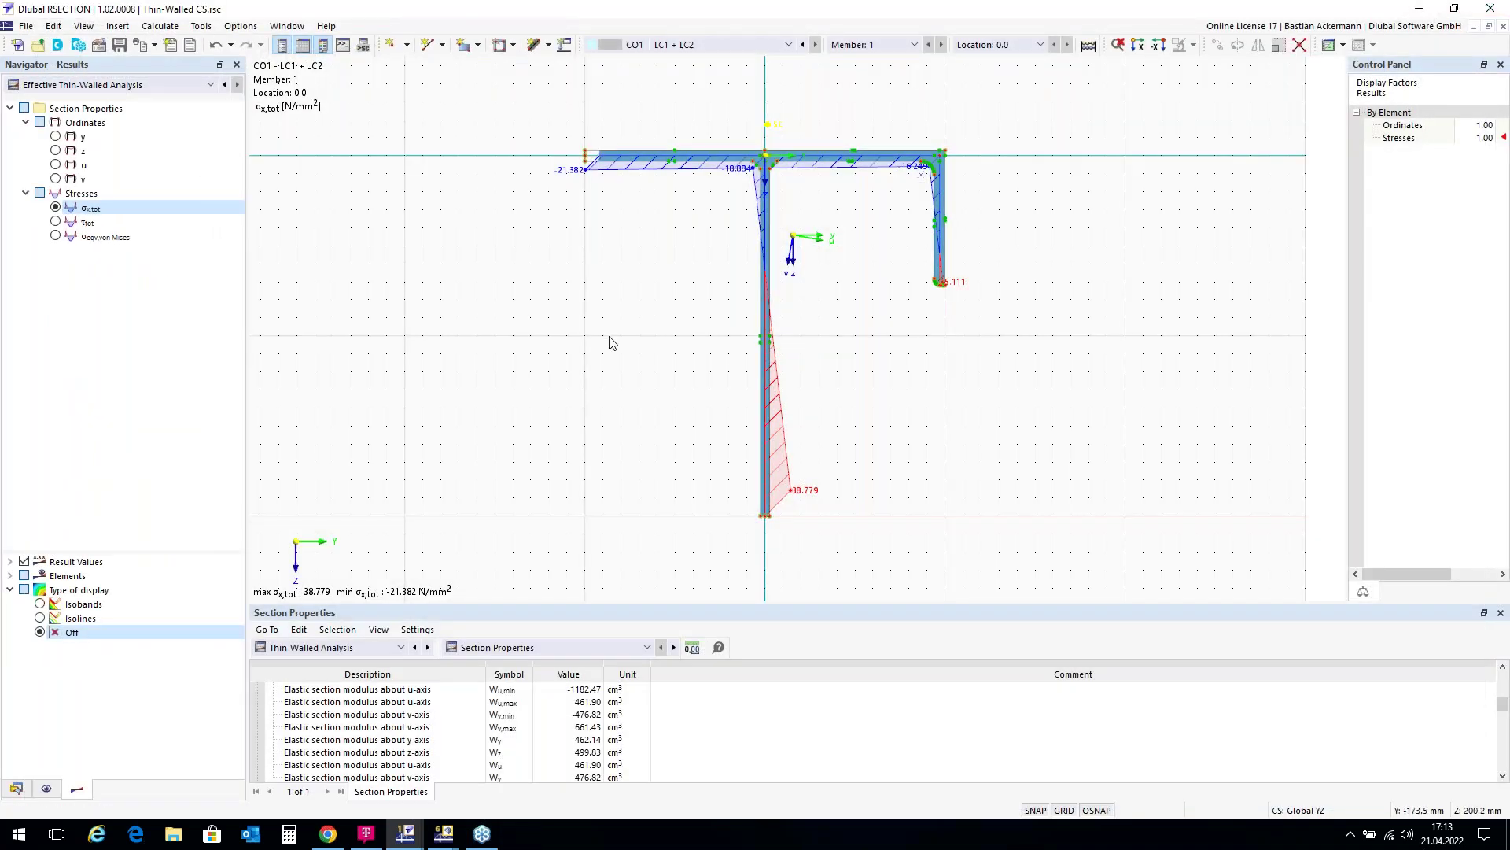
Save the model on the Desktop as "Thin-Walled CS.rsc" and close it.
left_click(26, 27)
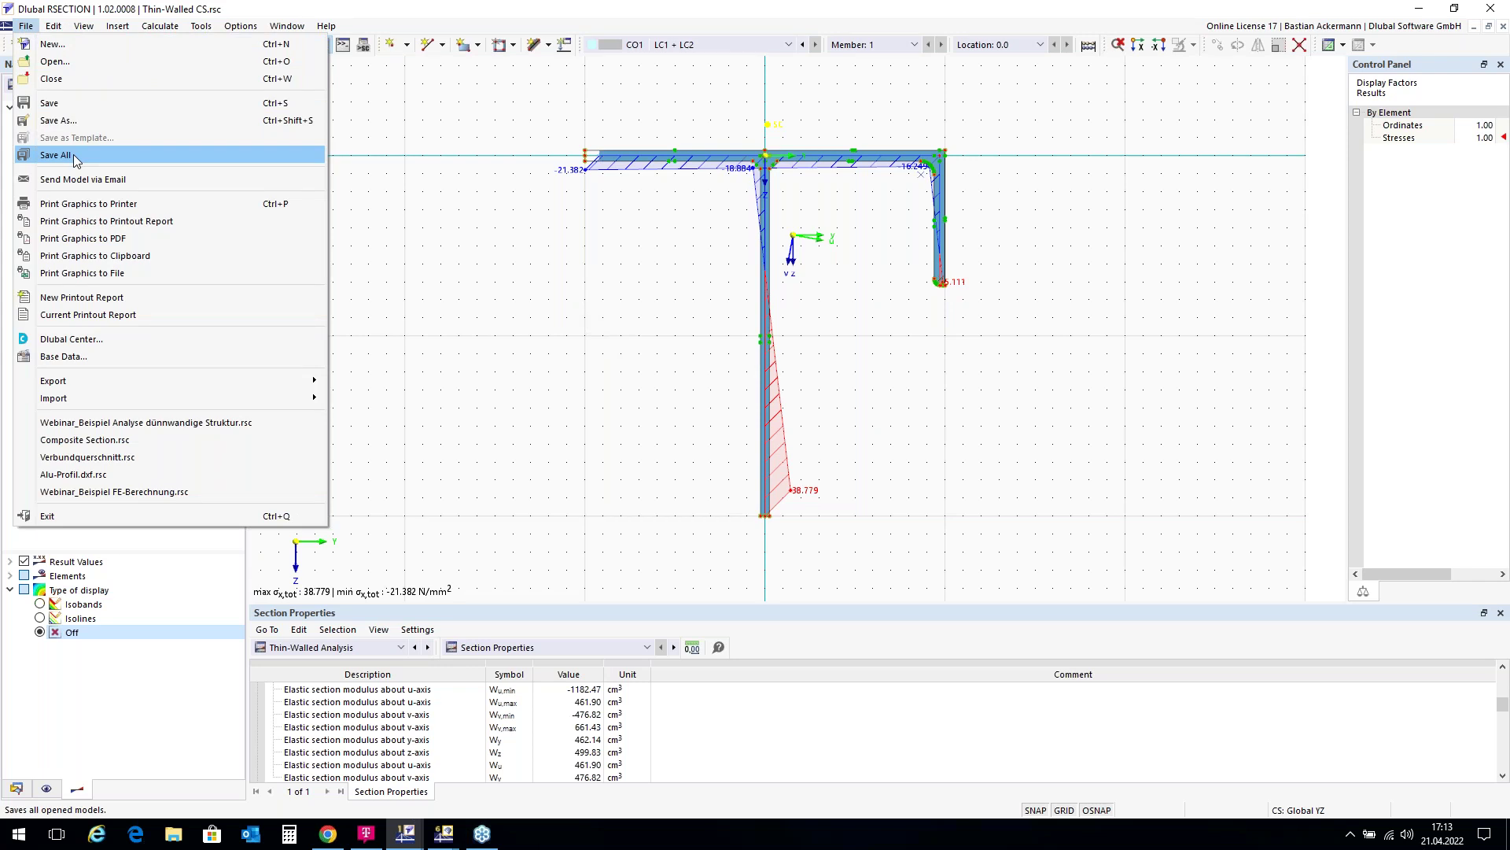
left_click(77, 120)
left_click(785, 511)
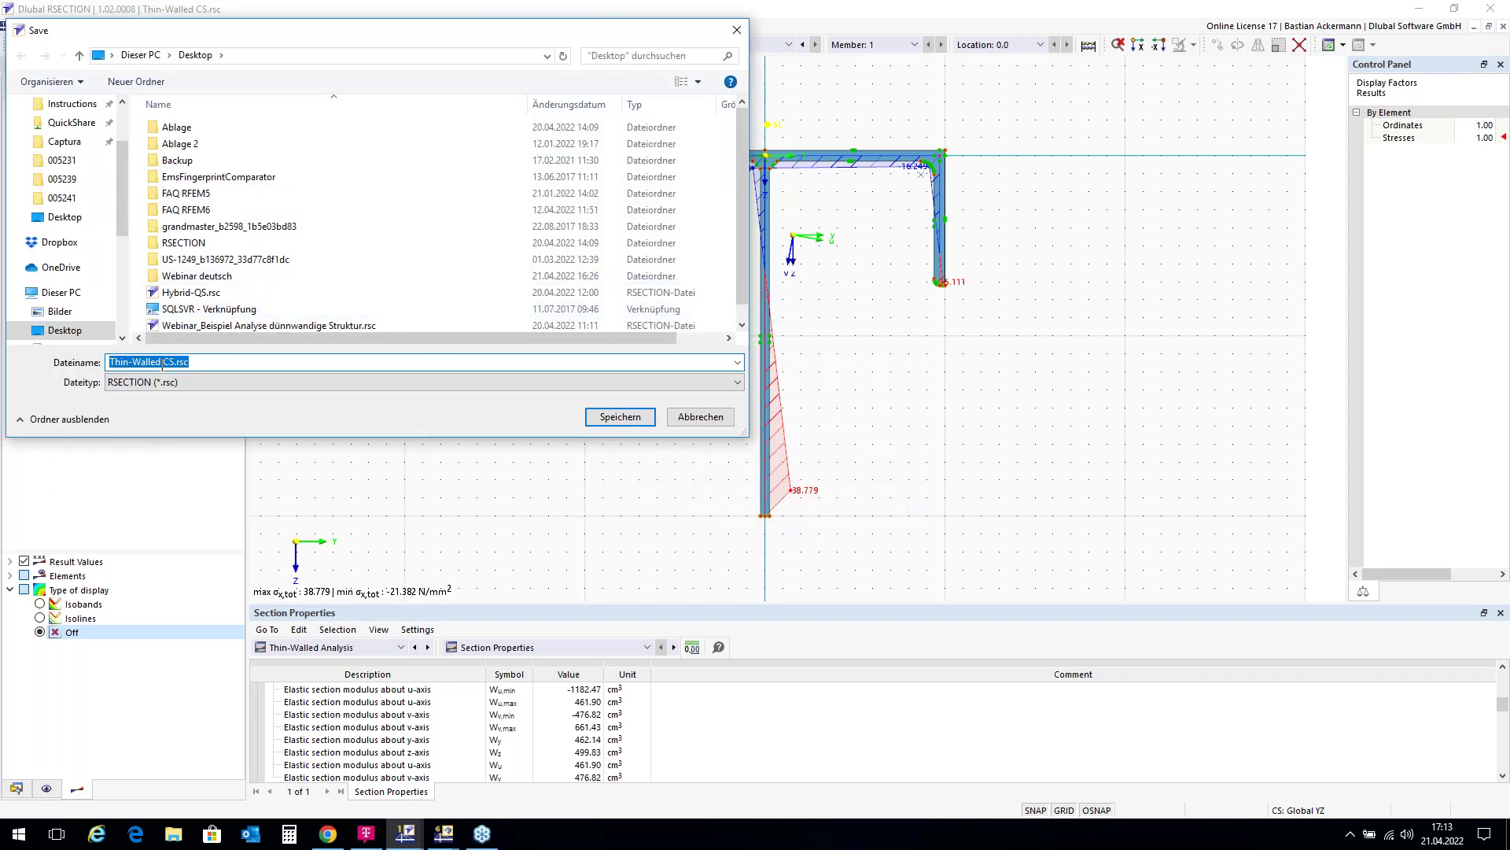
left_click(72, 335)
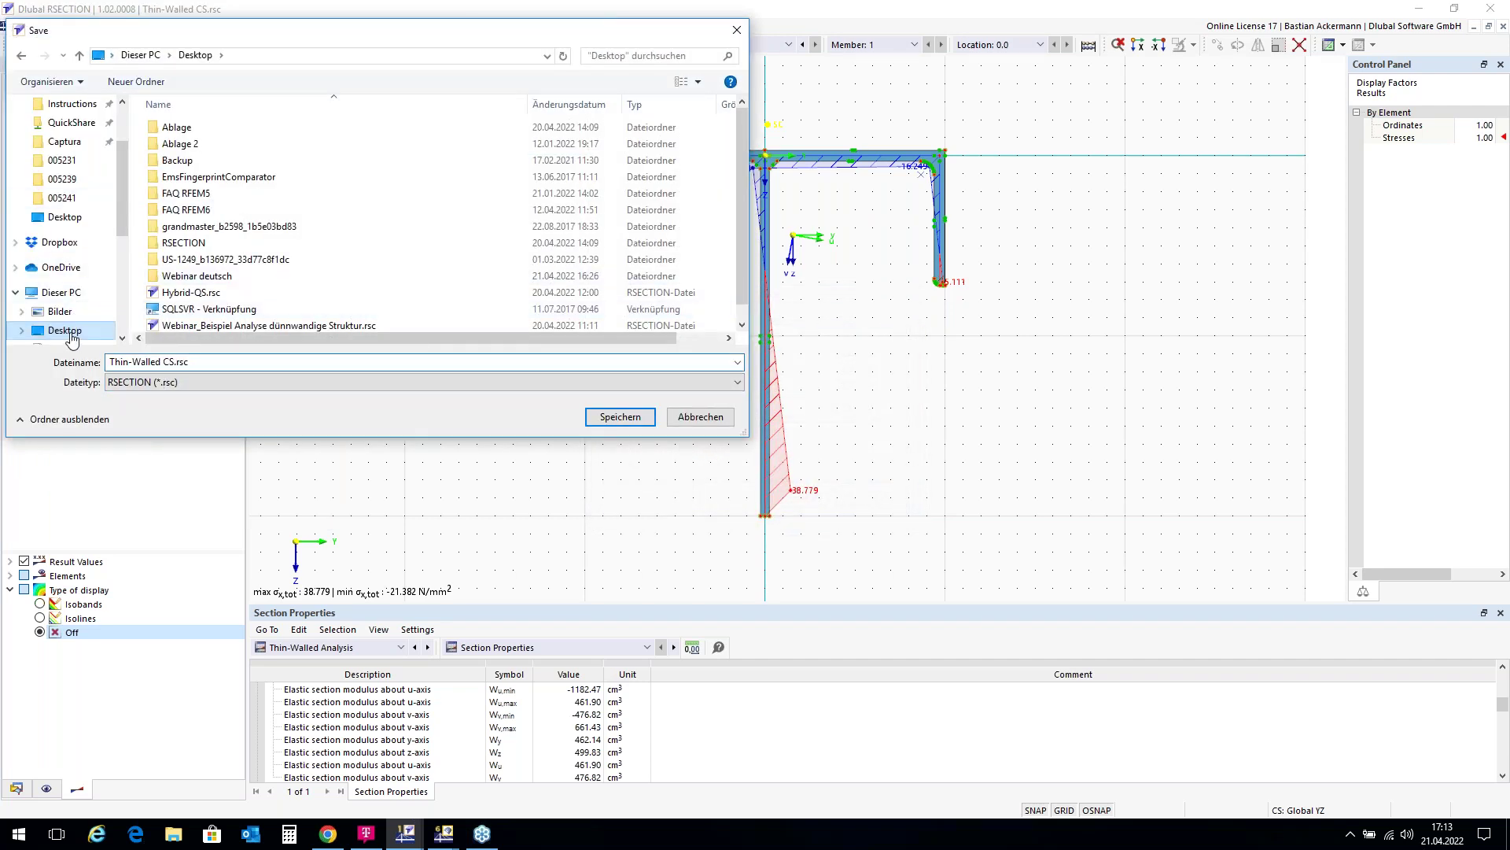
left_click(620, 420)
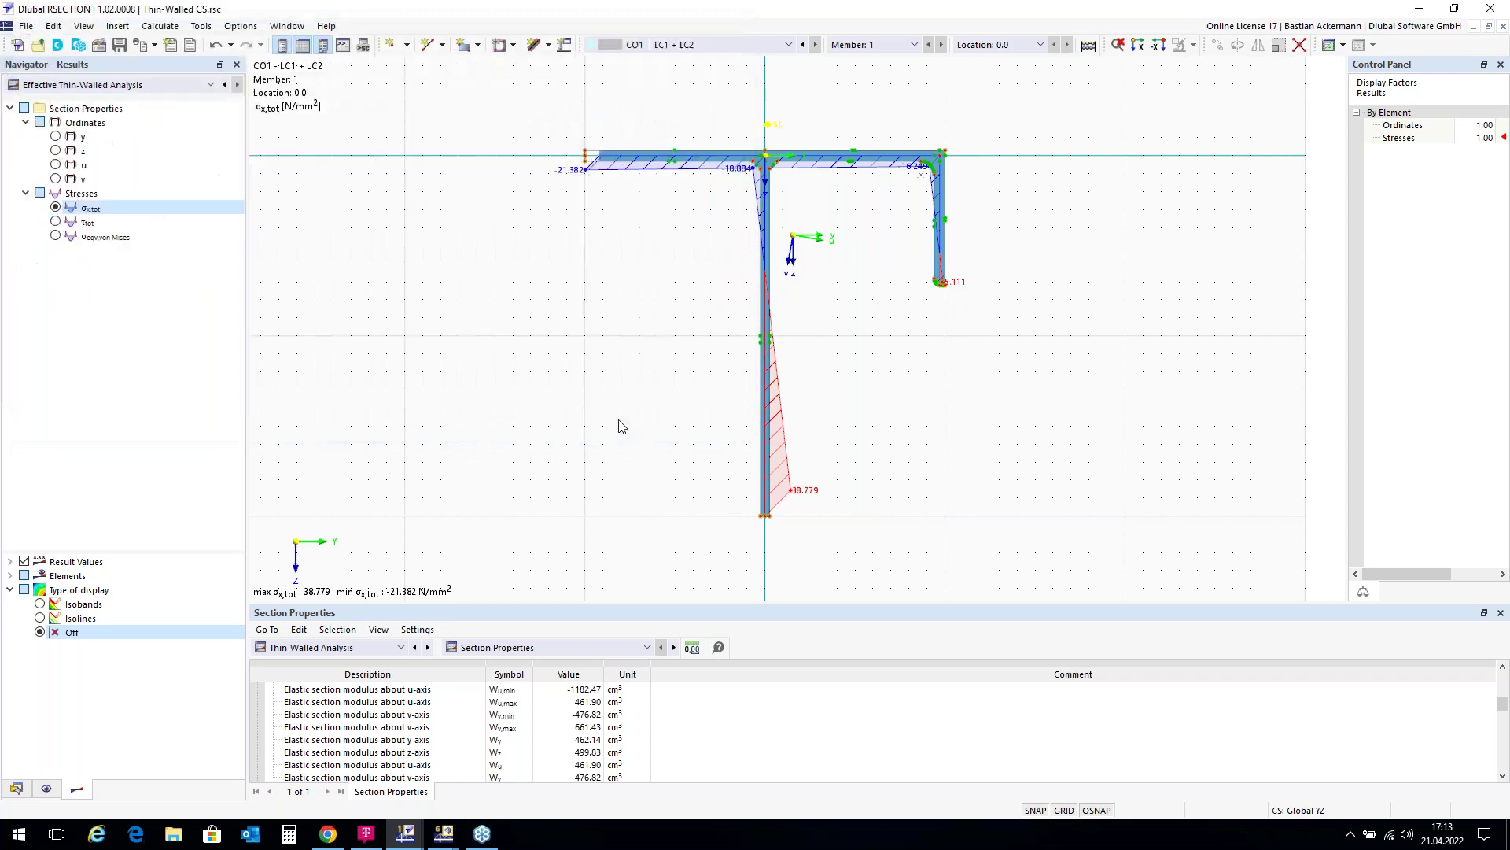
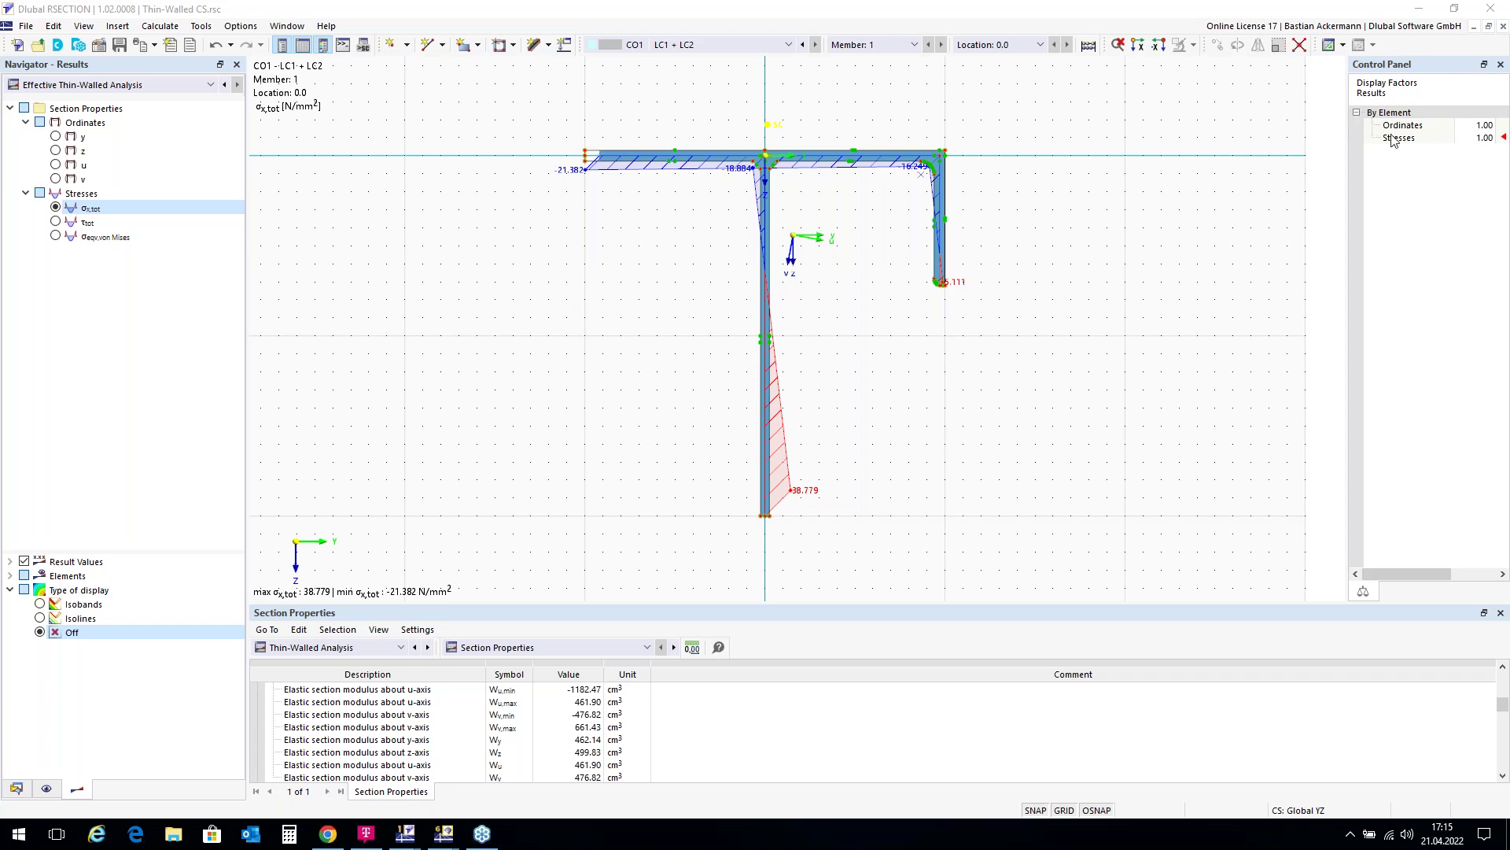
left_click(1503, 27)
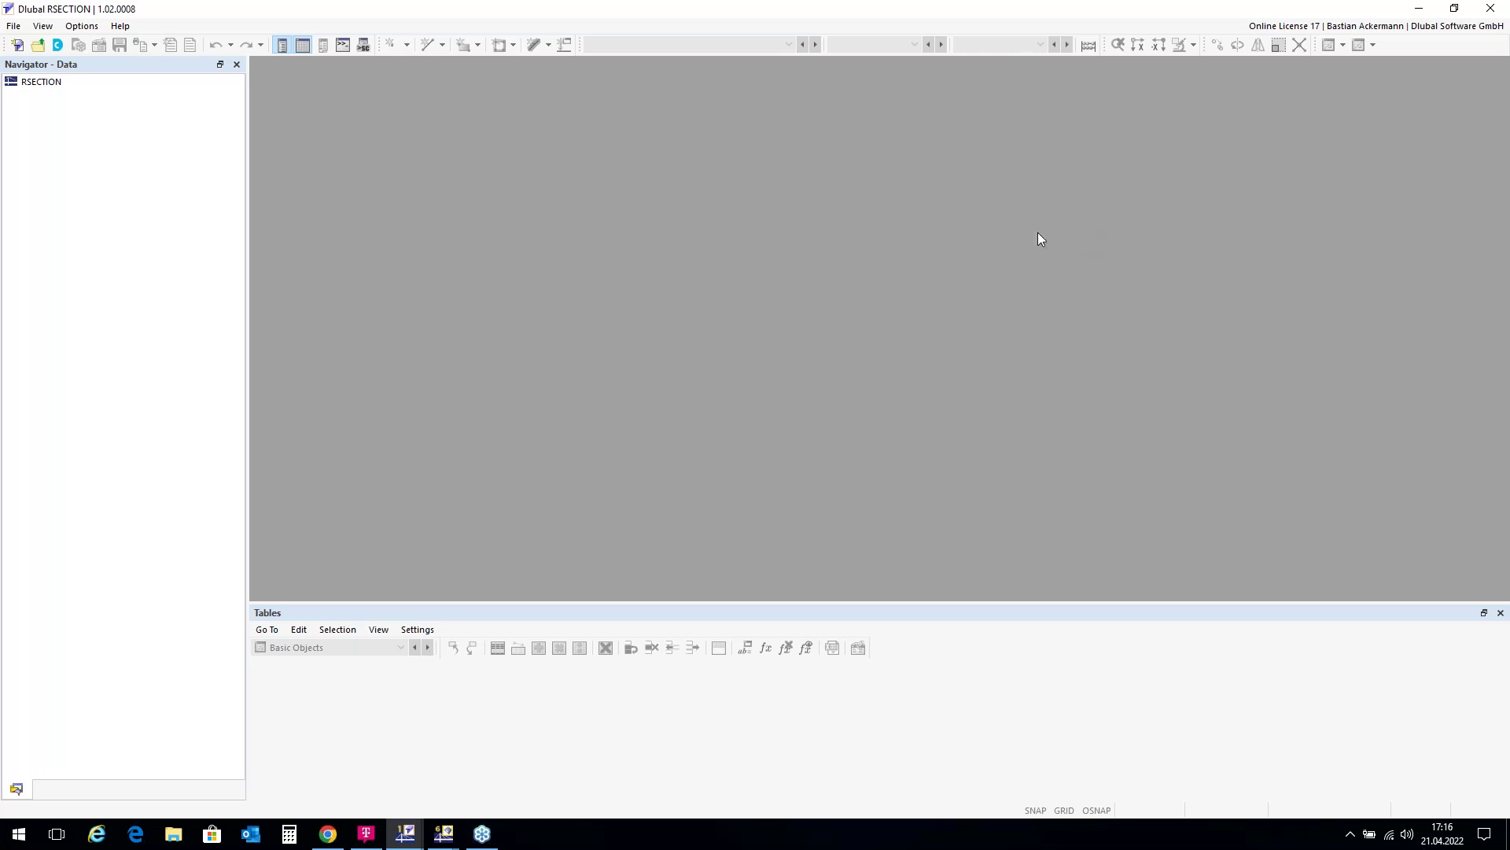
Create a new model named "Aluminium Profile".
left_click(17, 45)
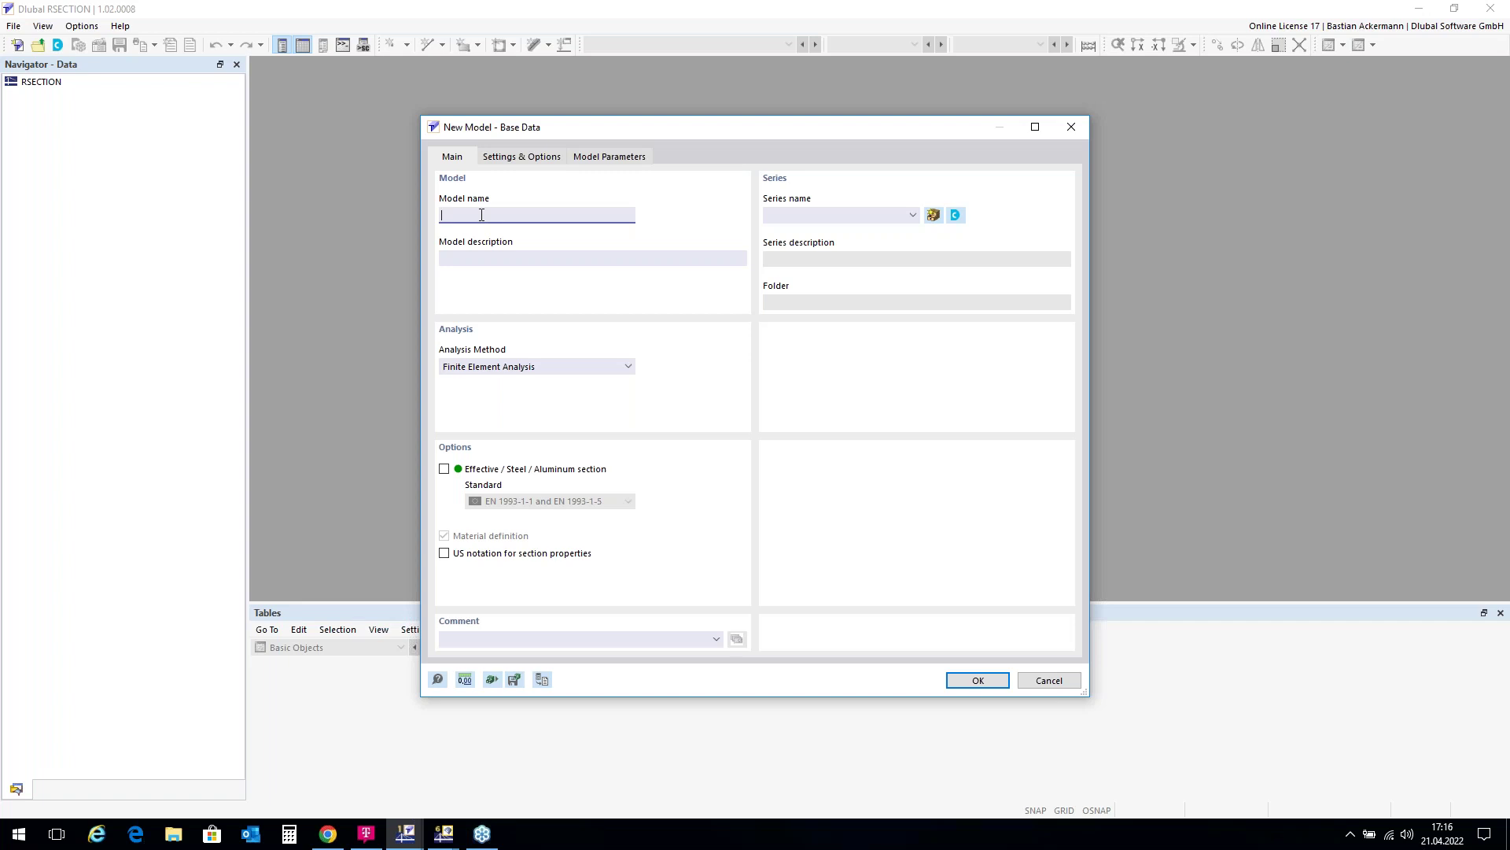
type("Aluminium Profile")
left_click(978, 681)
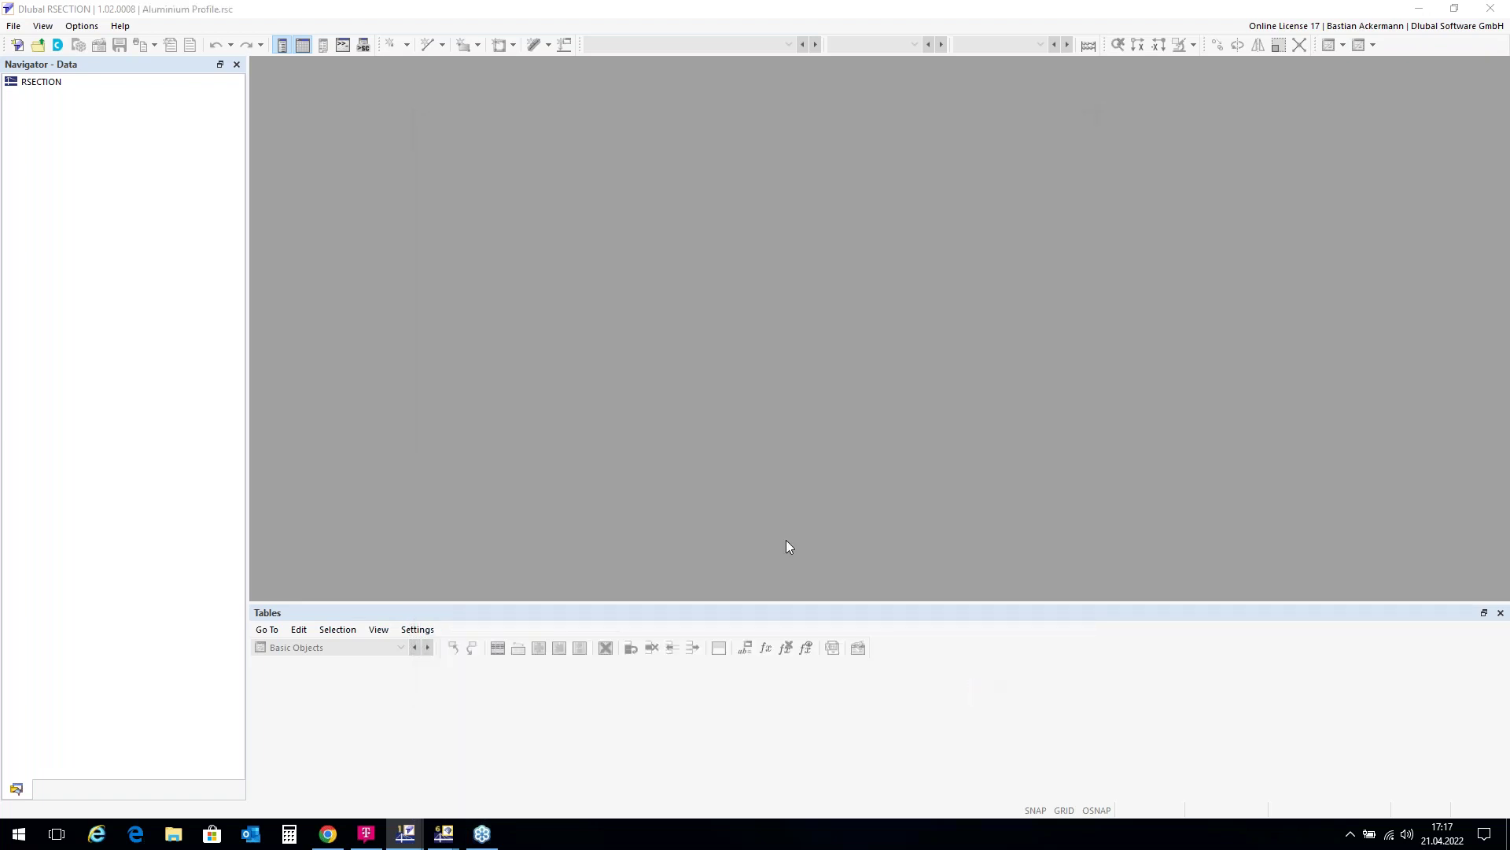
Import Aluprofil.dxf from the Desktop as a DXF model with the default insertion point, rotation and automatic length units.
scroll(949, 313, "up", 3)
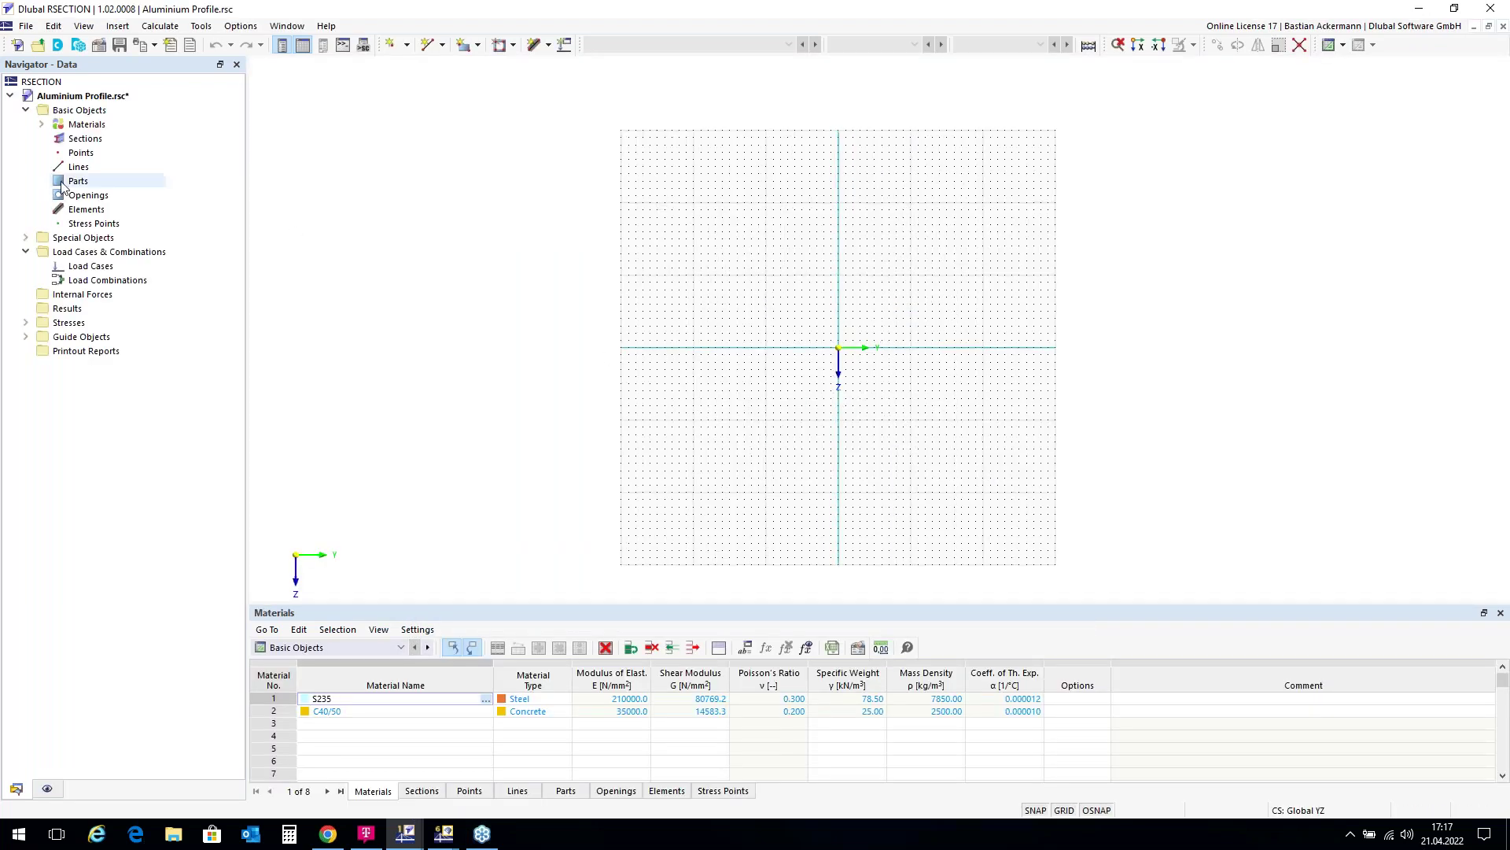
left_click(28, 30)
mouse_move(161, 399)
left_click(358, 398)
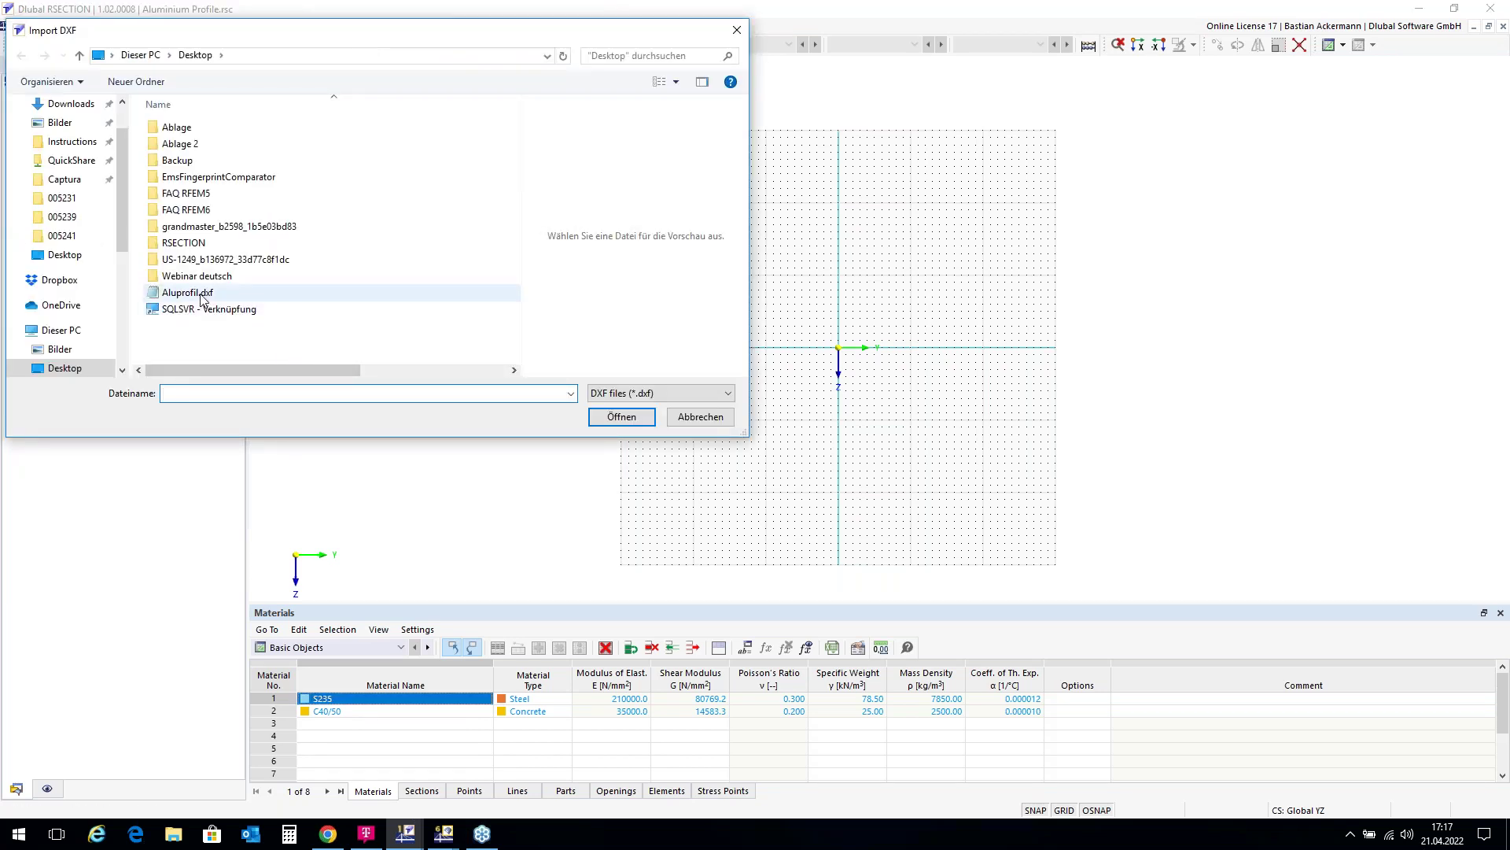
left_click(201, 296)
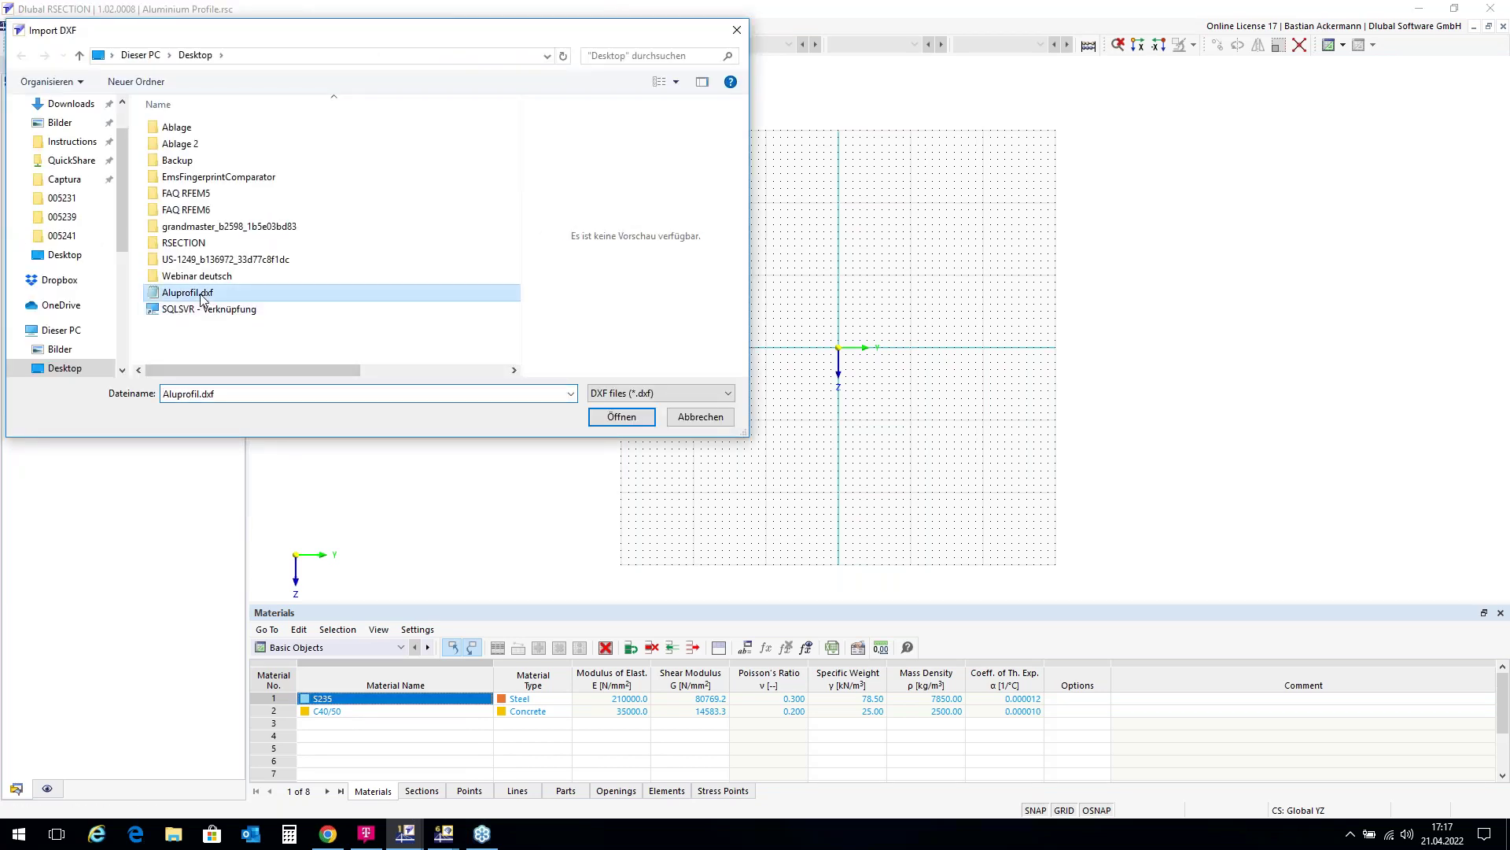
left_click(620, 418)
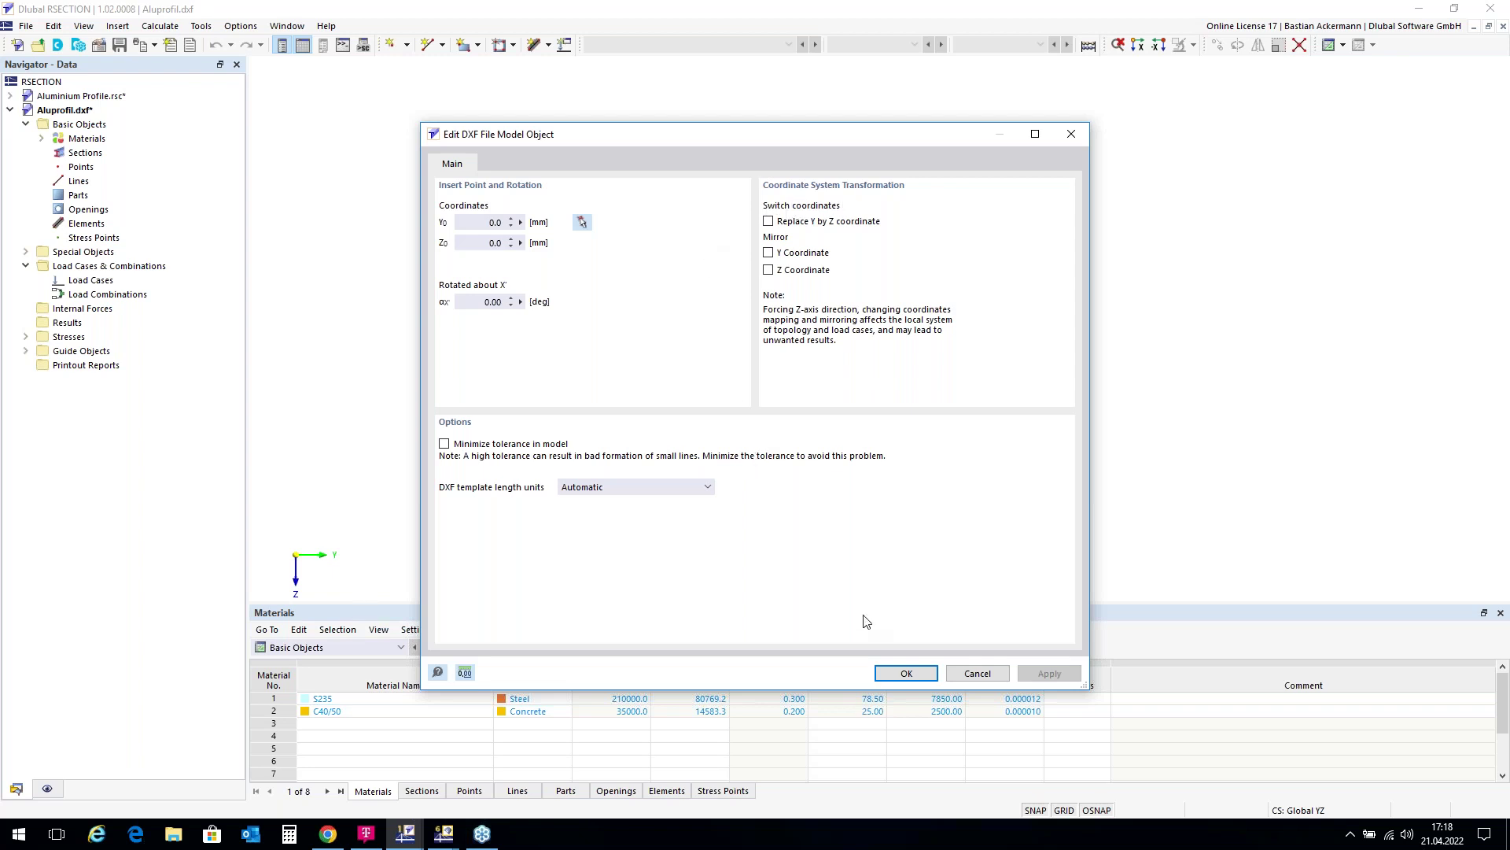
left_click(908, 674)
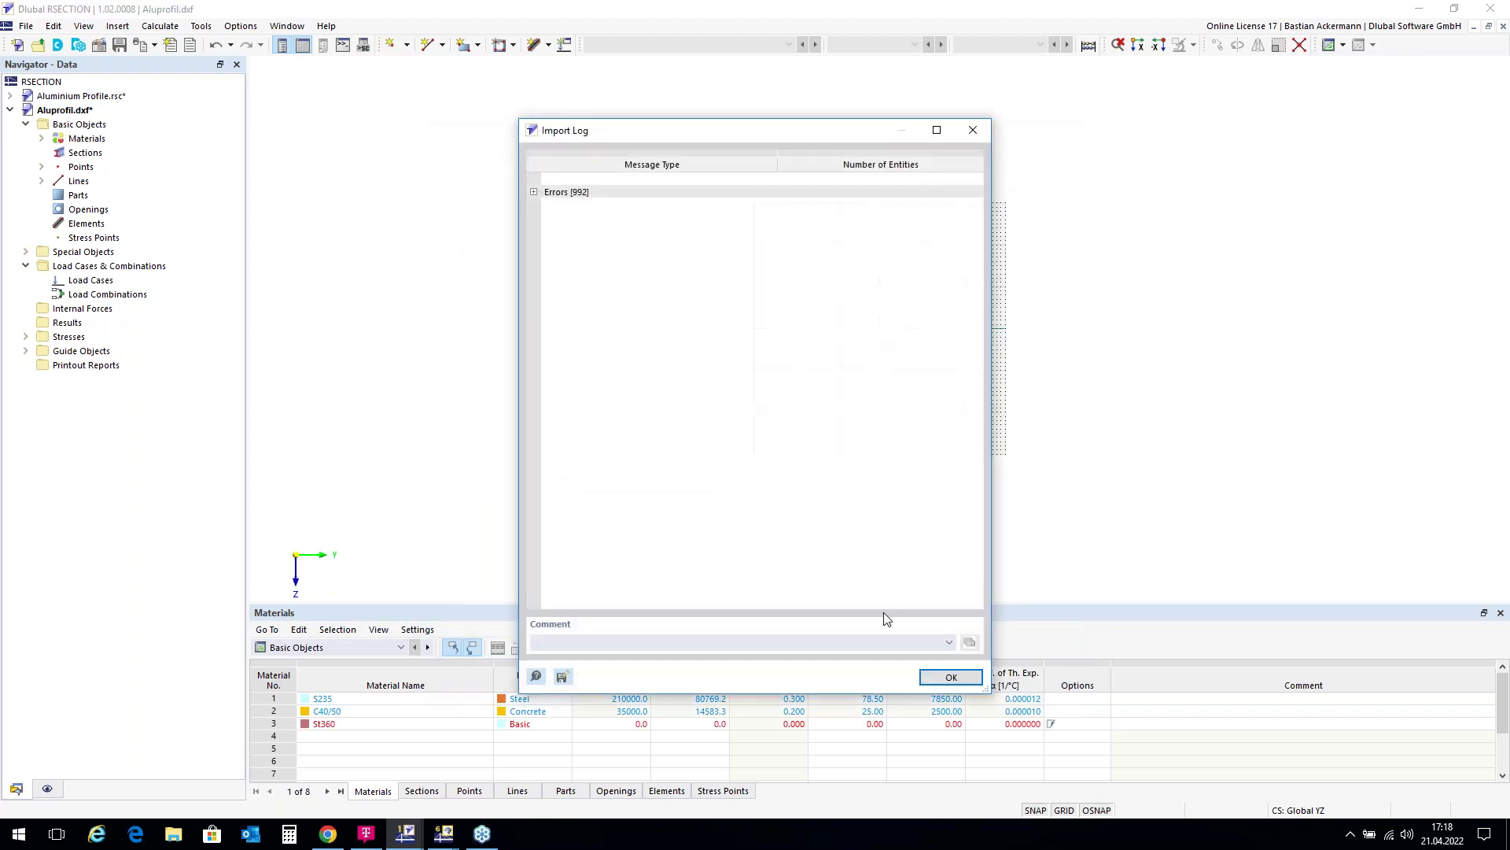
left_click(949, 678)
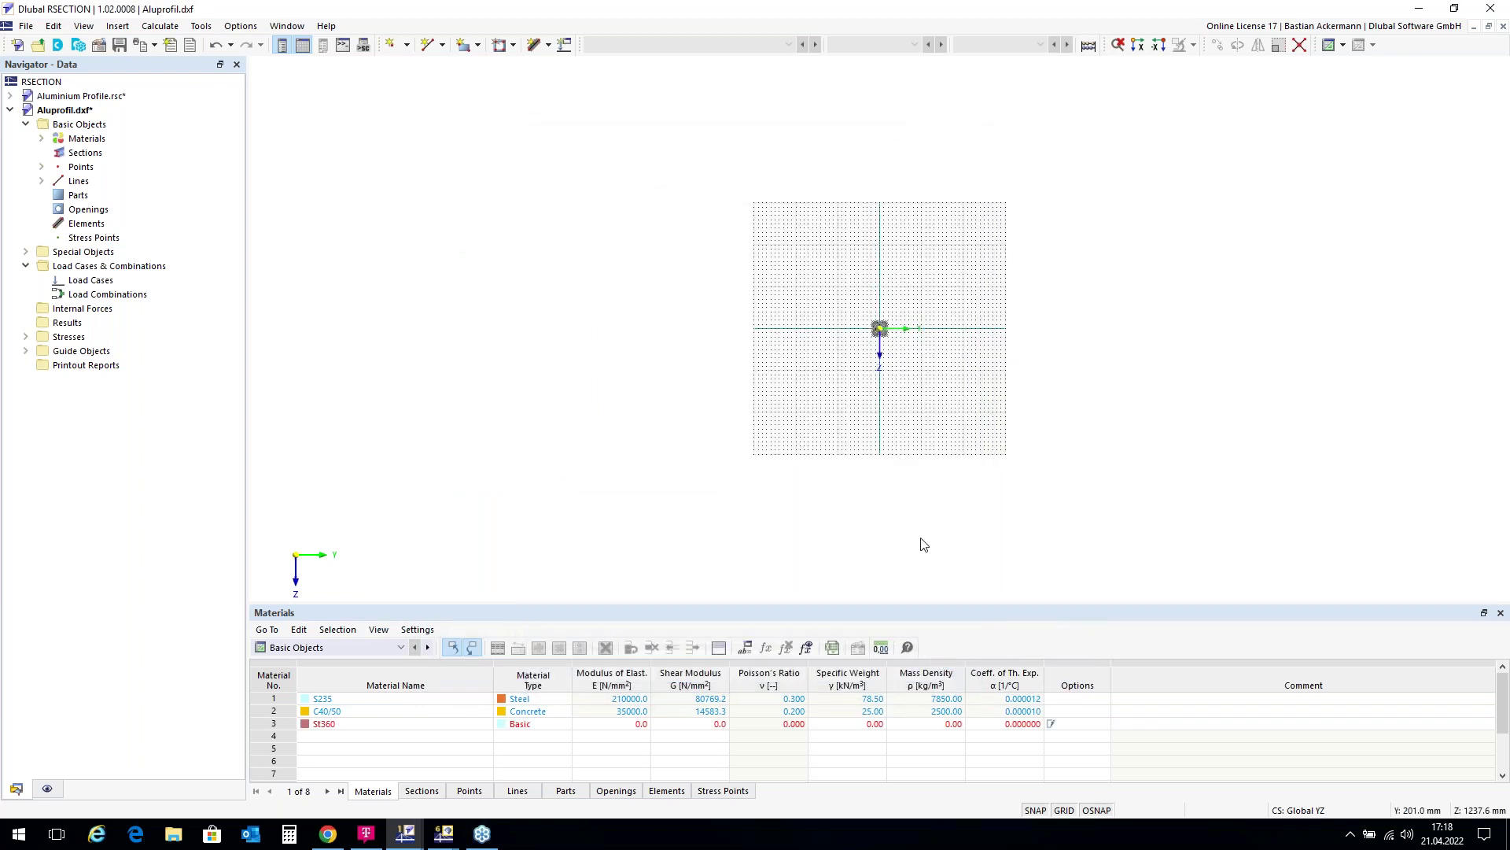
scroll(887, 334, "up", 6)
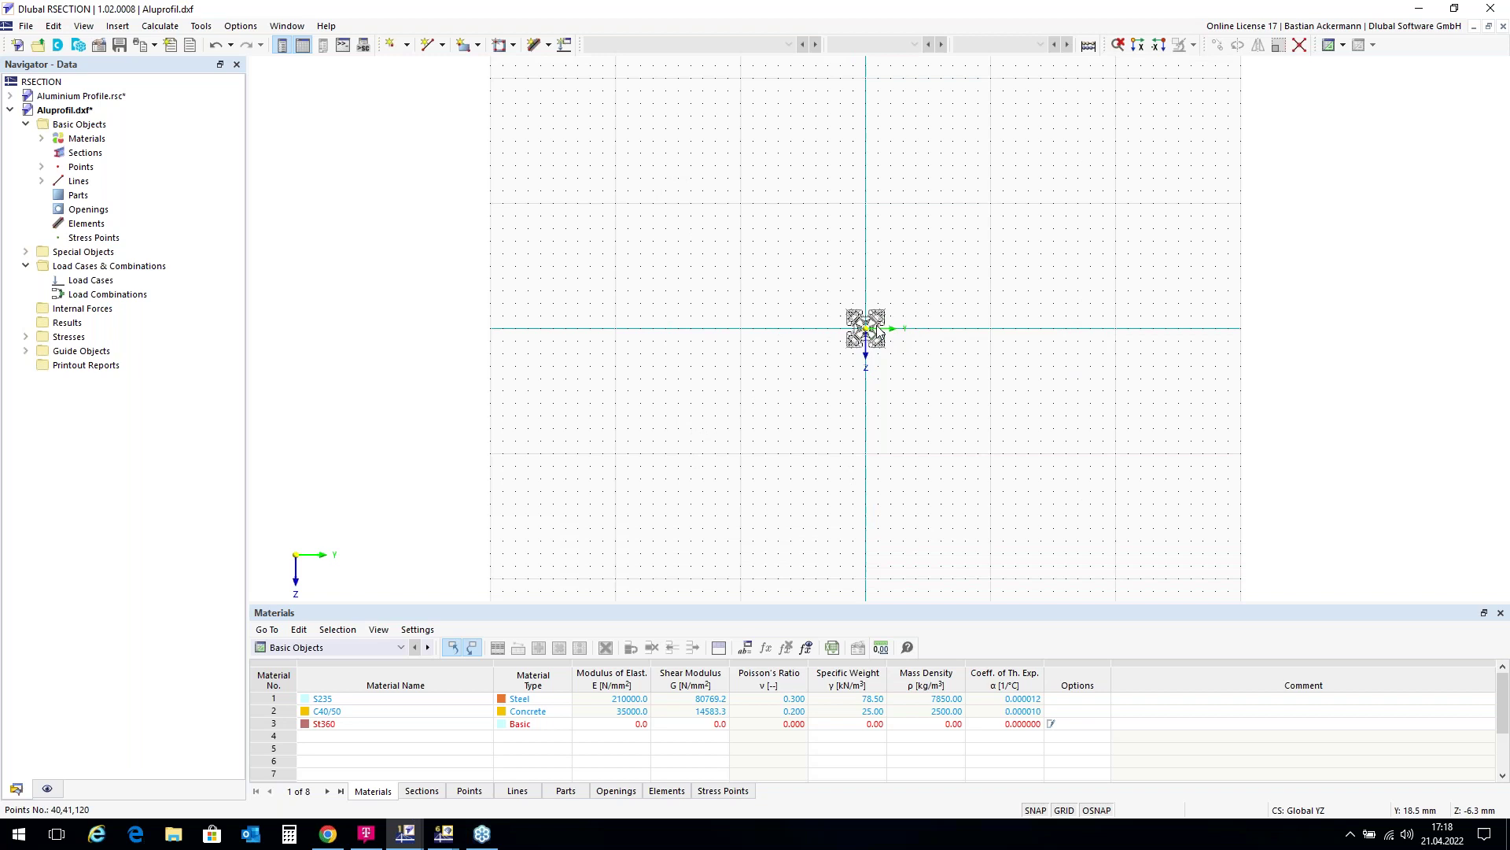
scroll(871, 340, "up", 2)
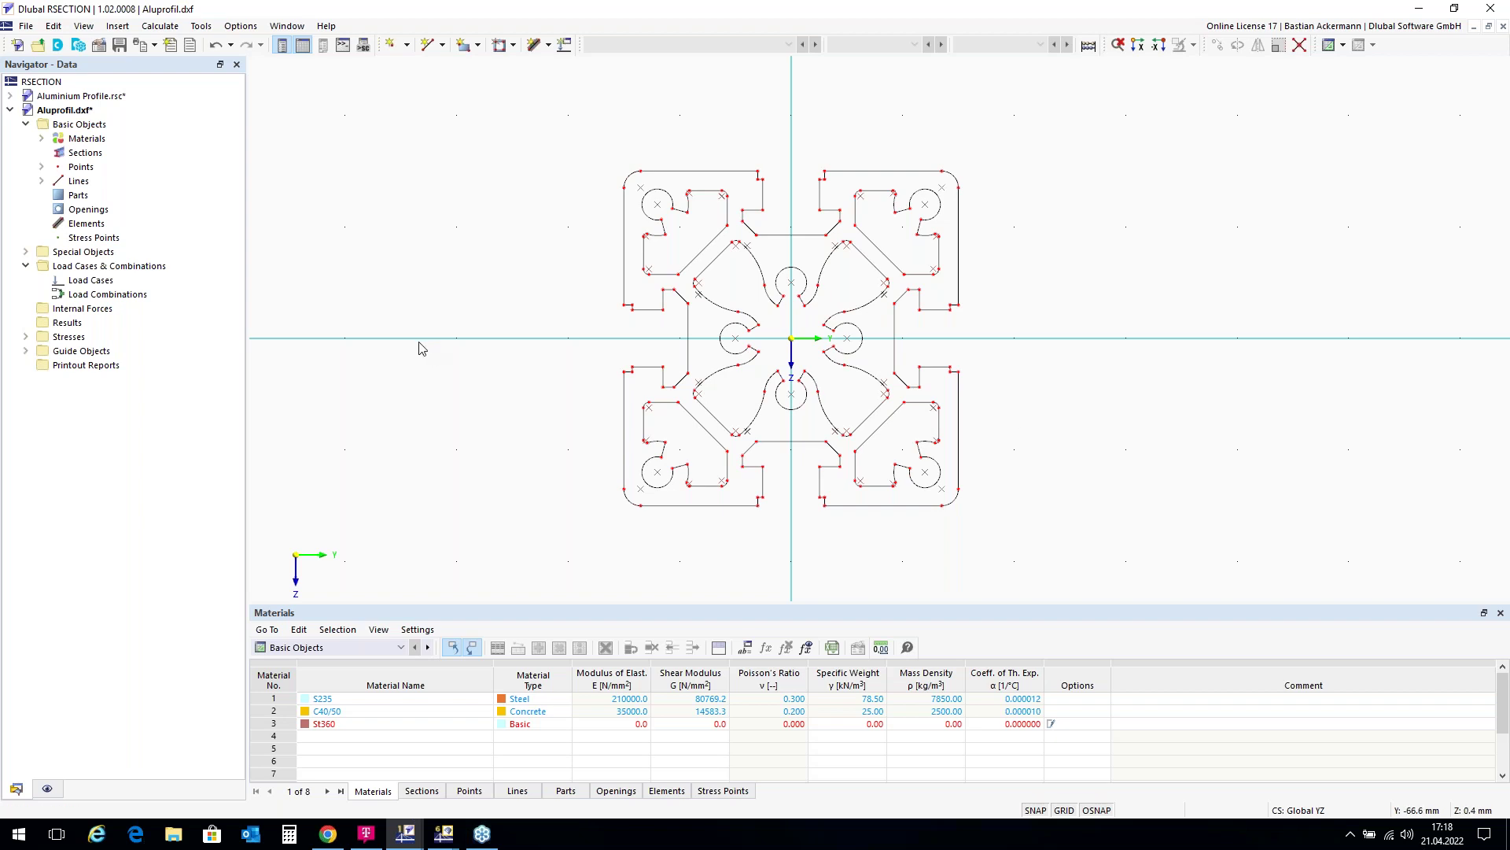
Start a new boundary-line part and assign it the aluminium material EN AW-6060 (EP) T66 from the material library.
right_click(81, 201)
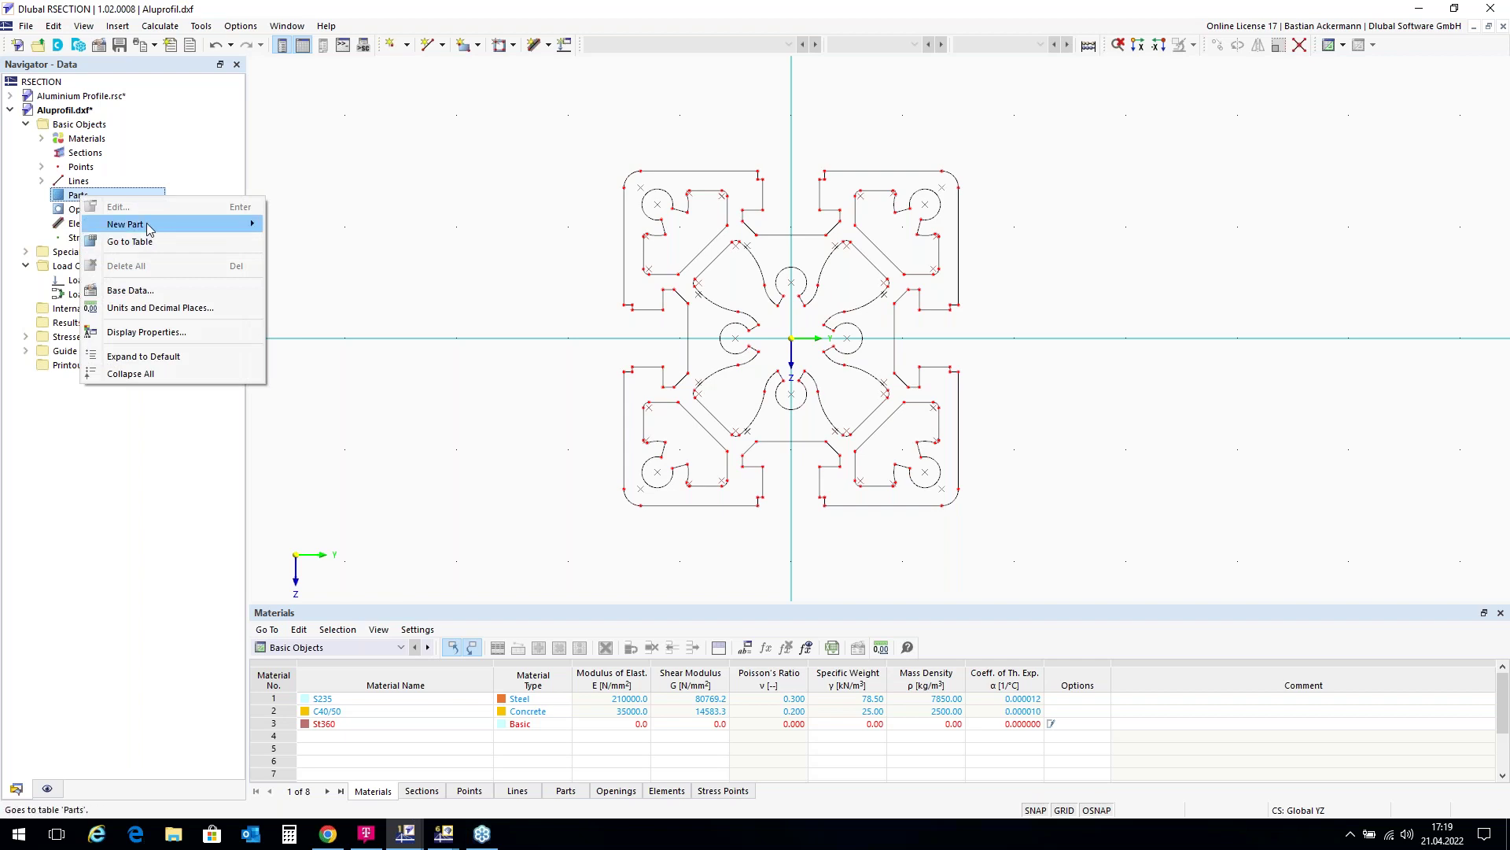
mouse_move(149, 226)
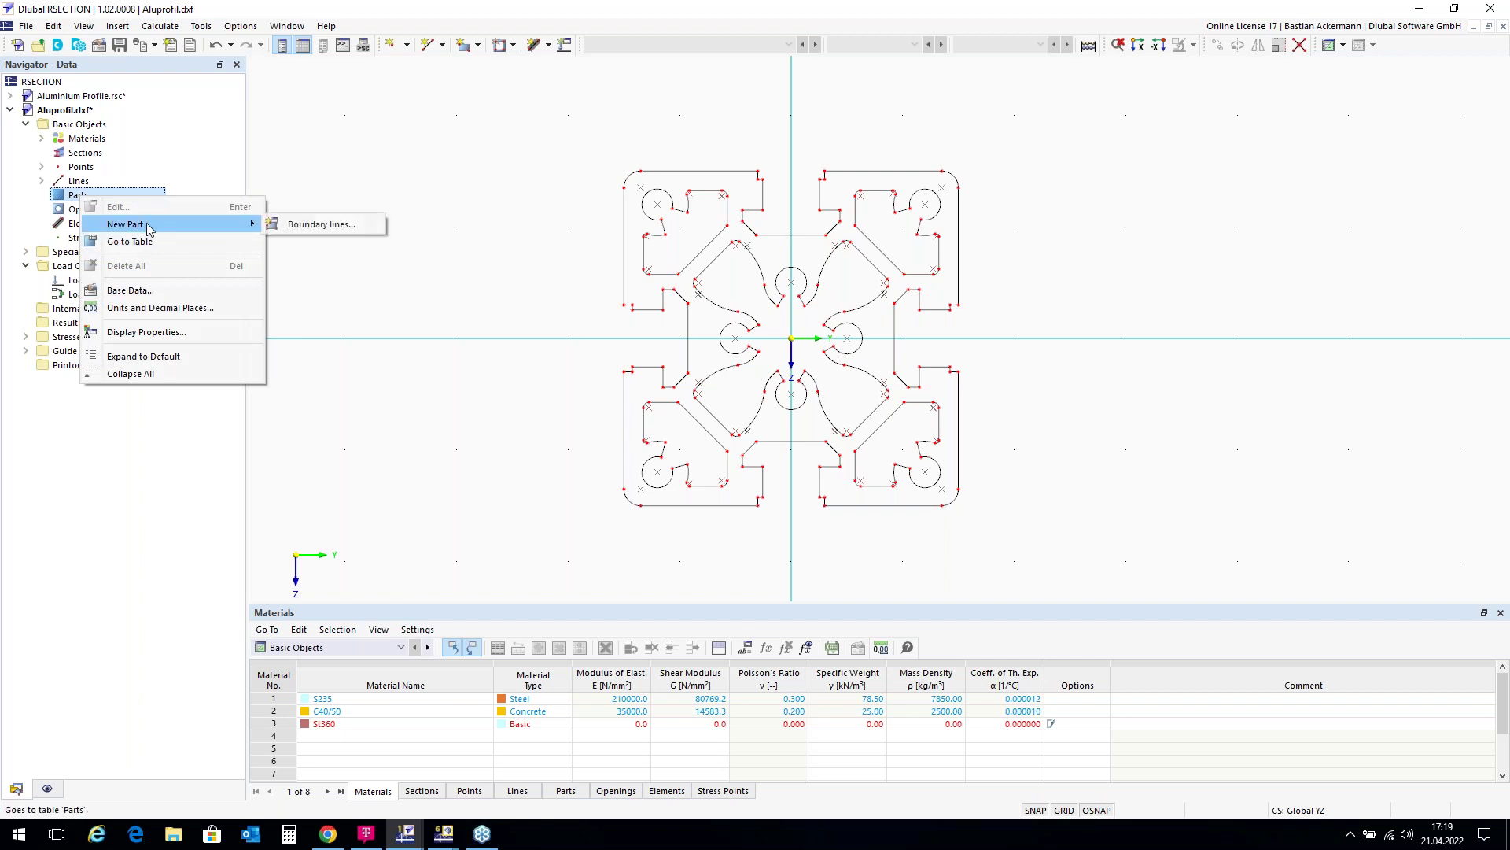
left_click(299, 228)
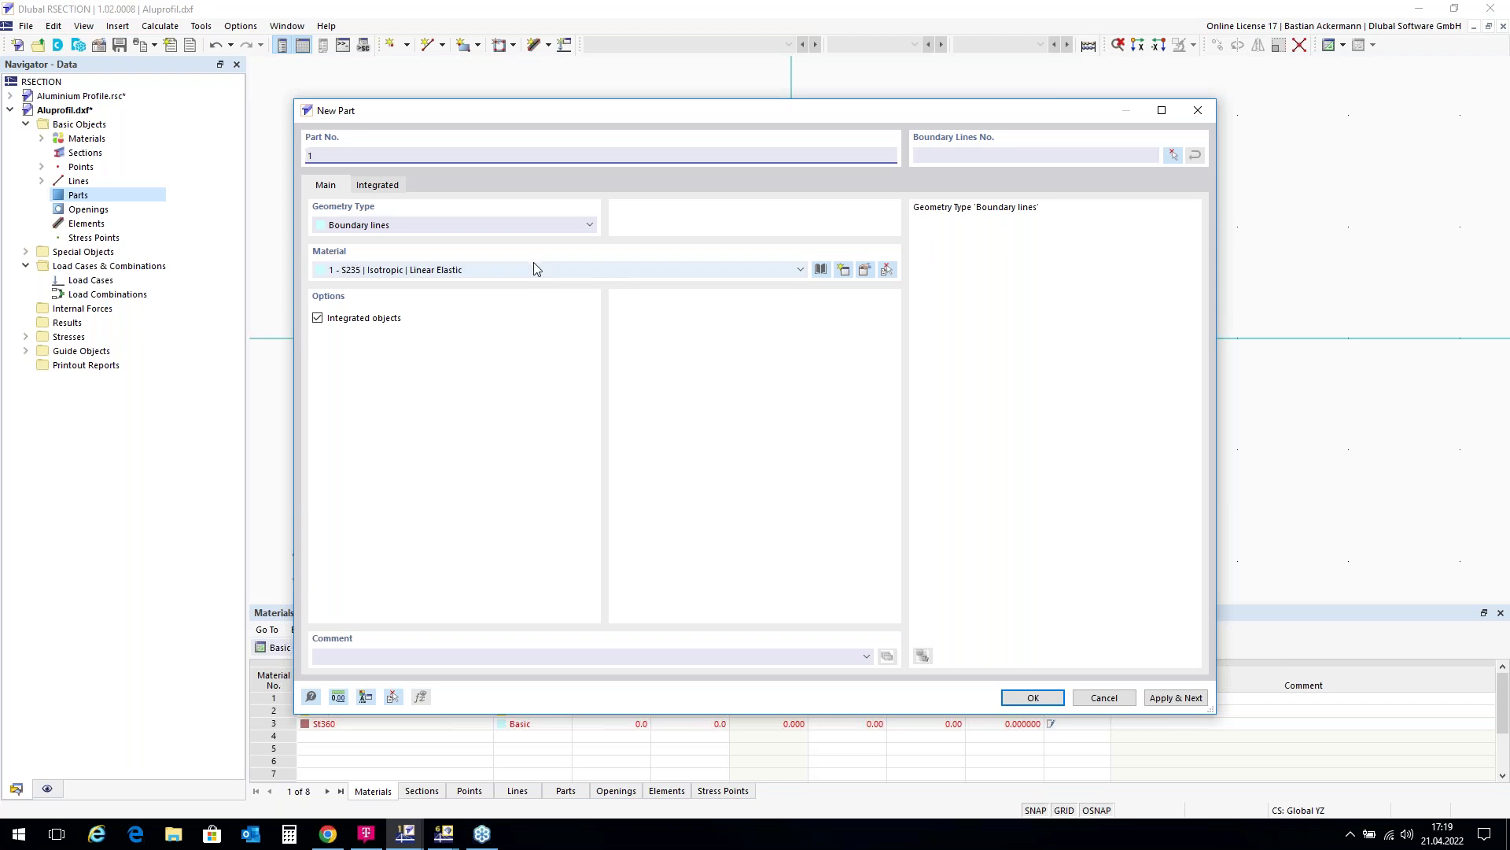
left_click(802, 270)
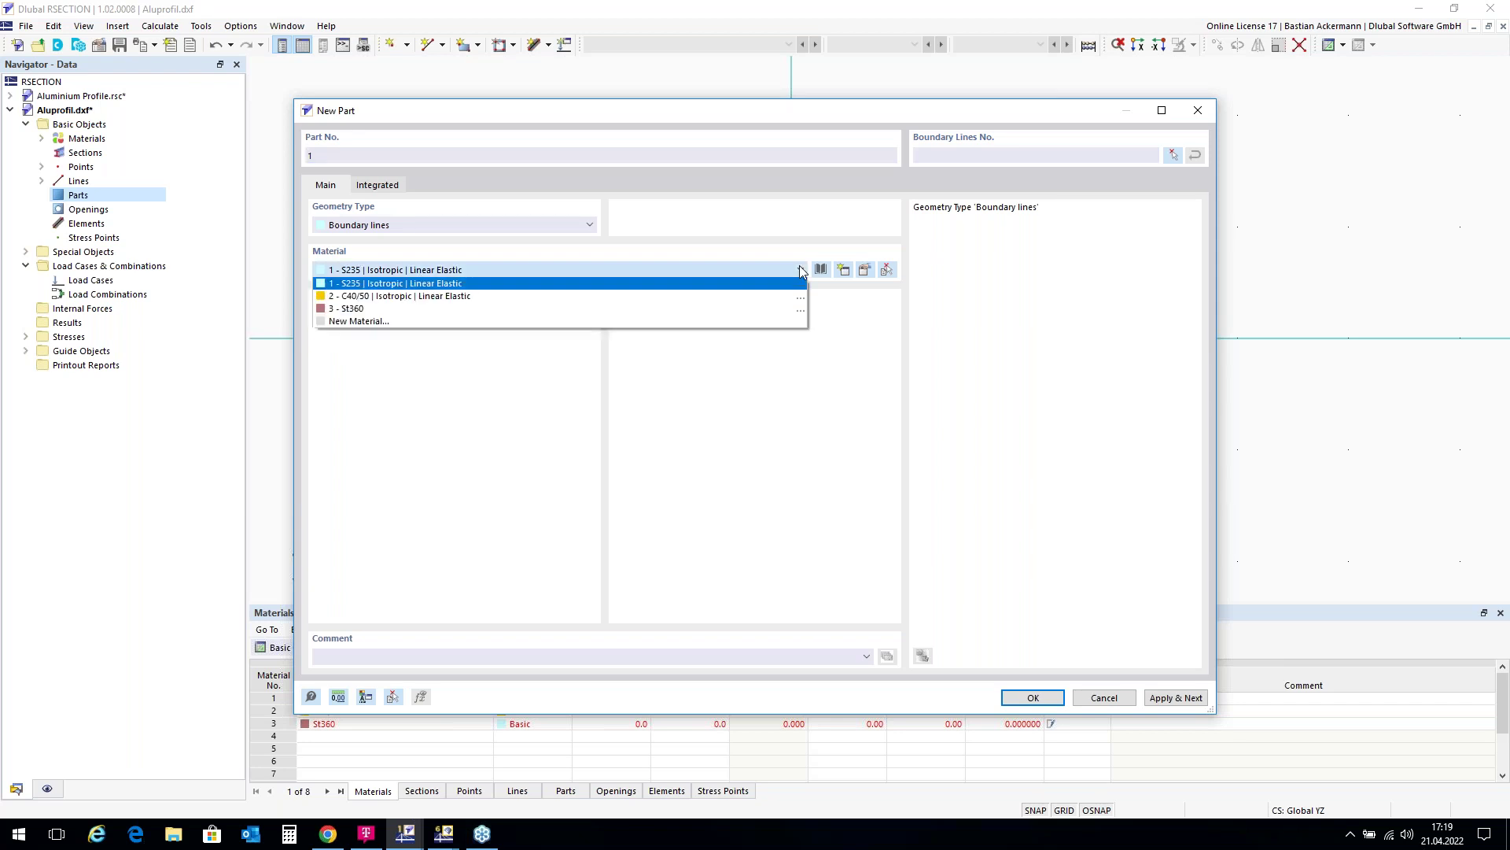
left_click(802, 270)
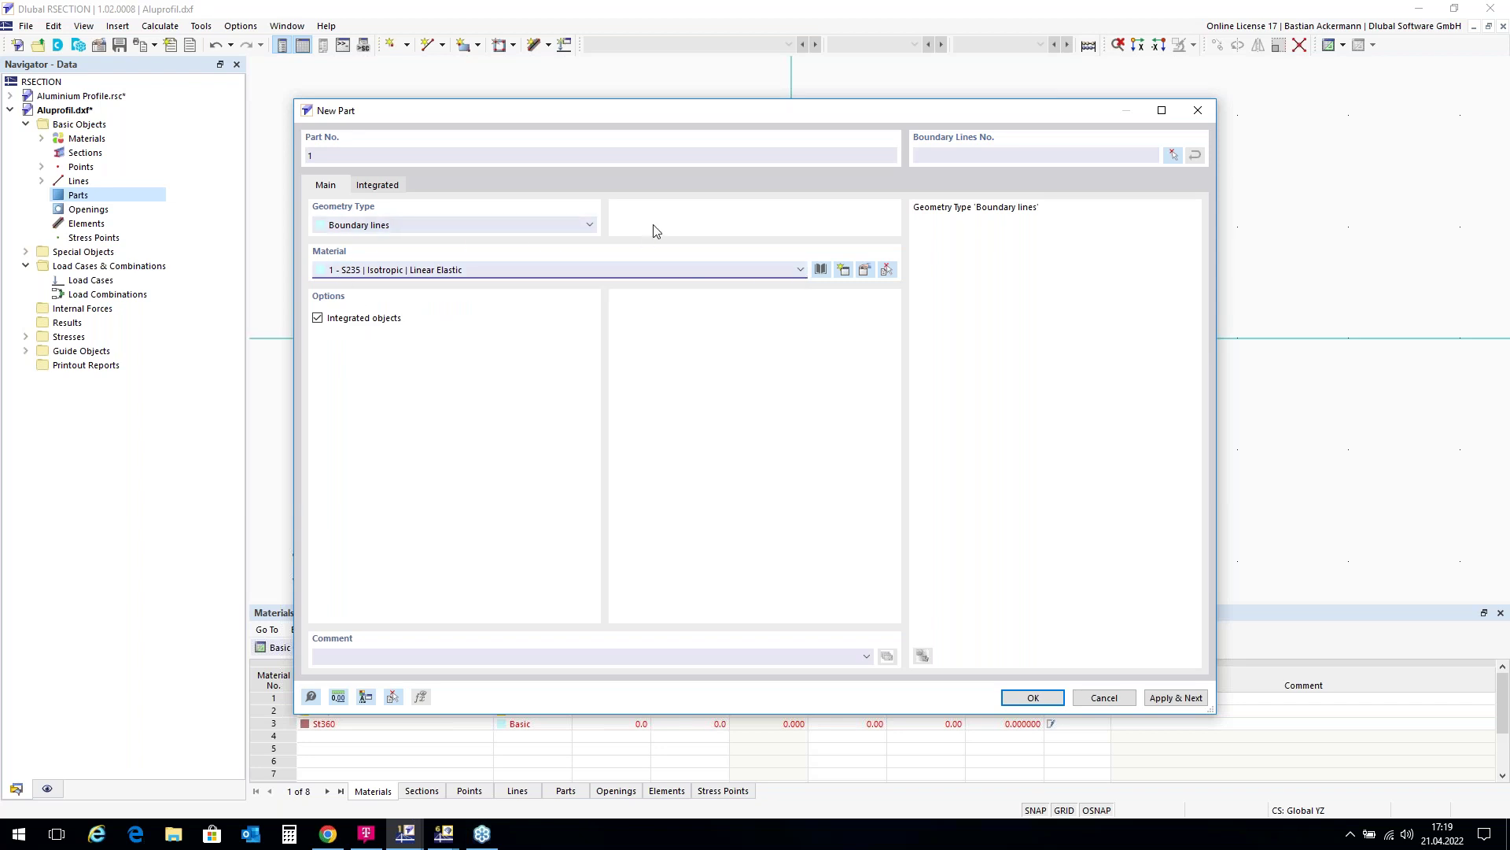
left_click(820, 270)
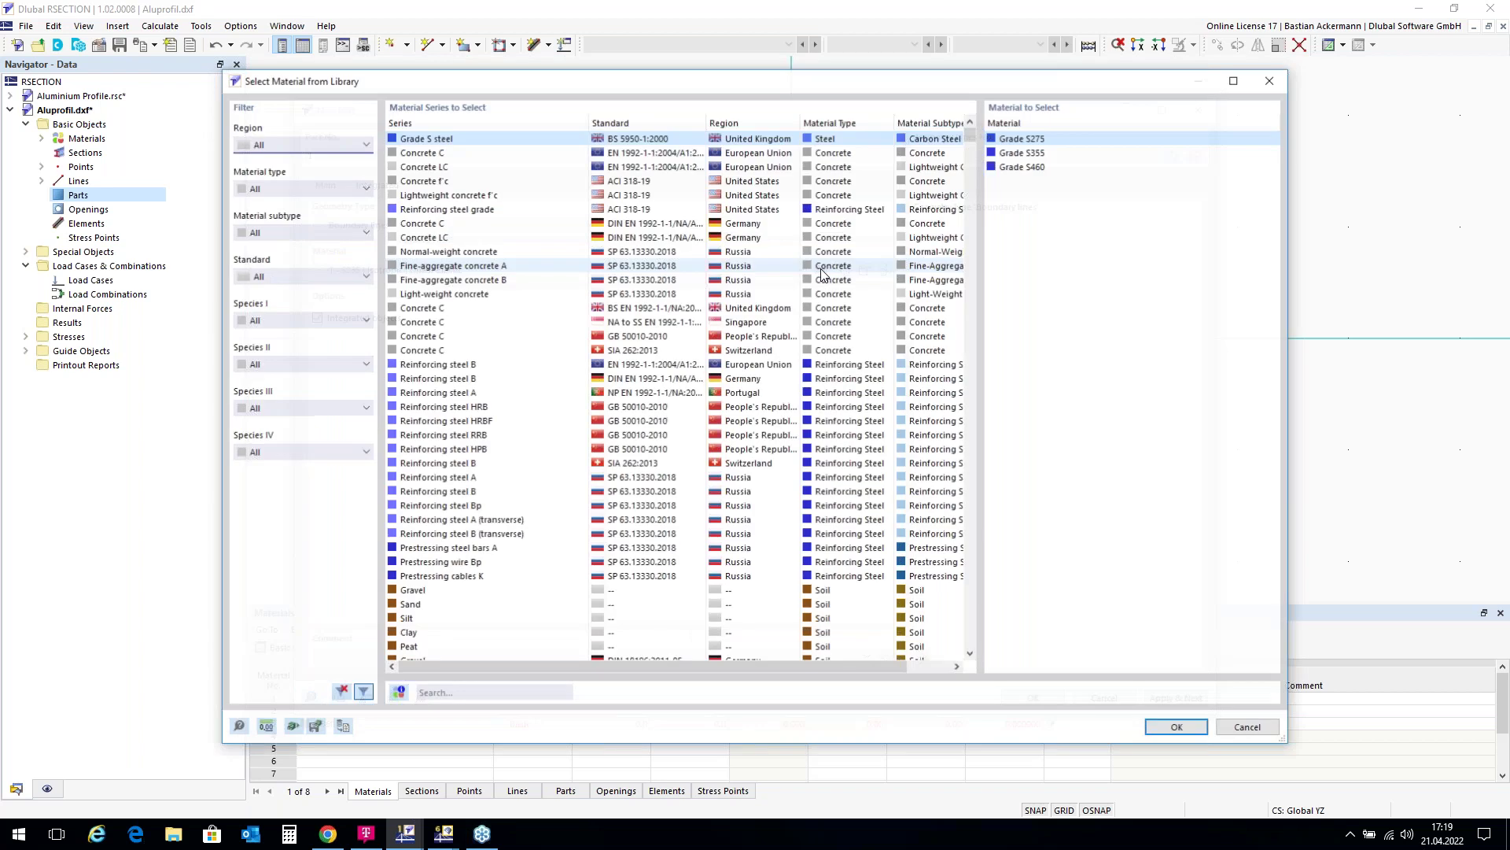
left_click(456, 694)
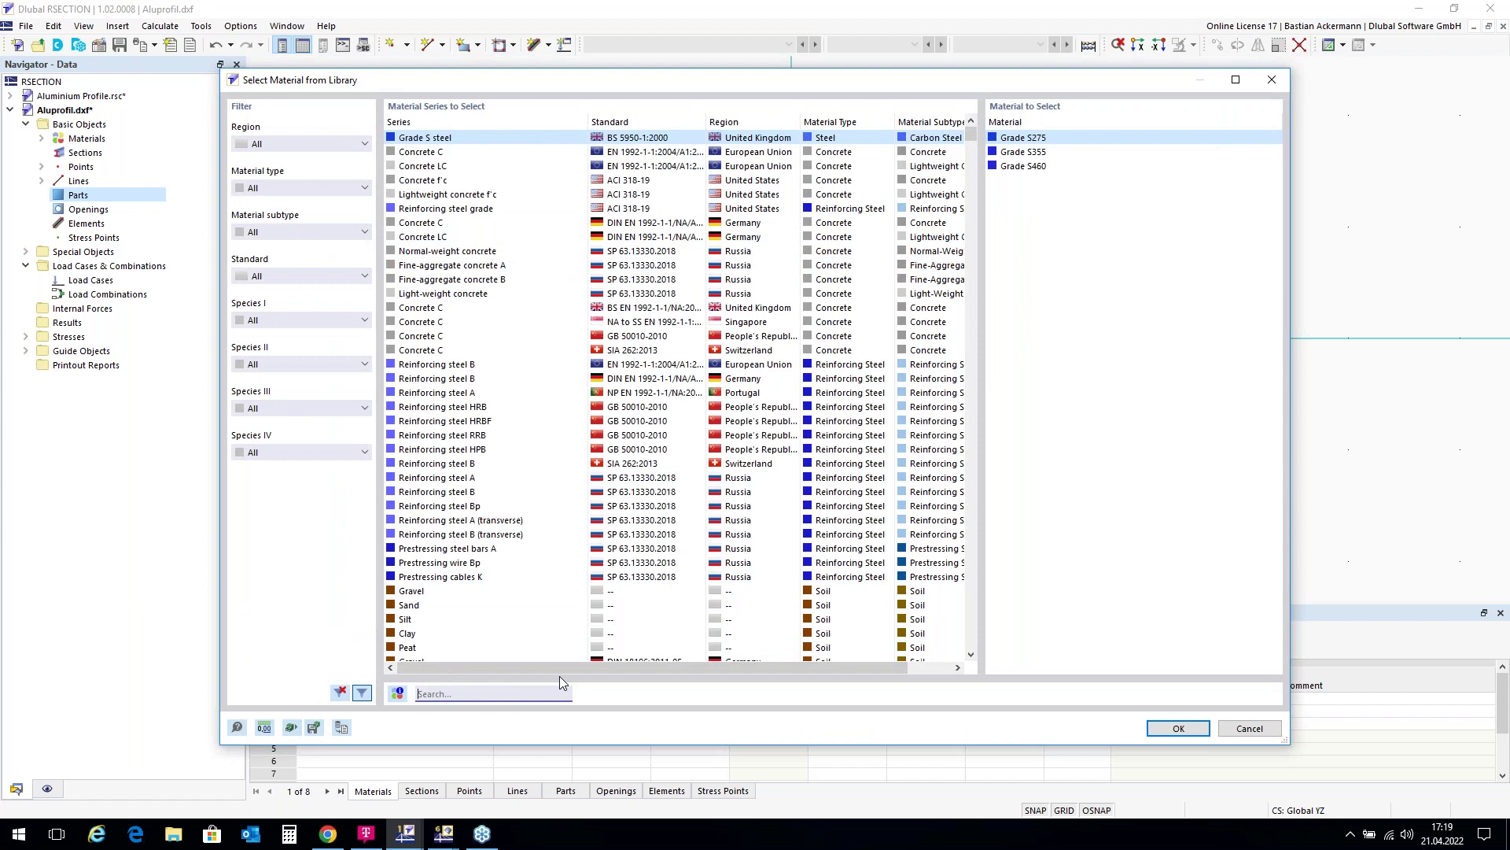
type("EN")
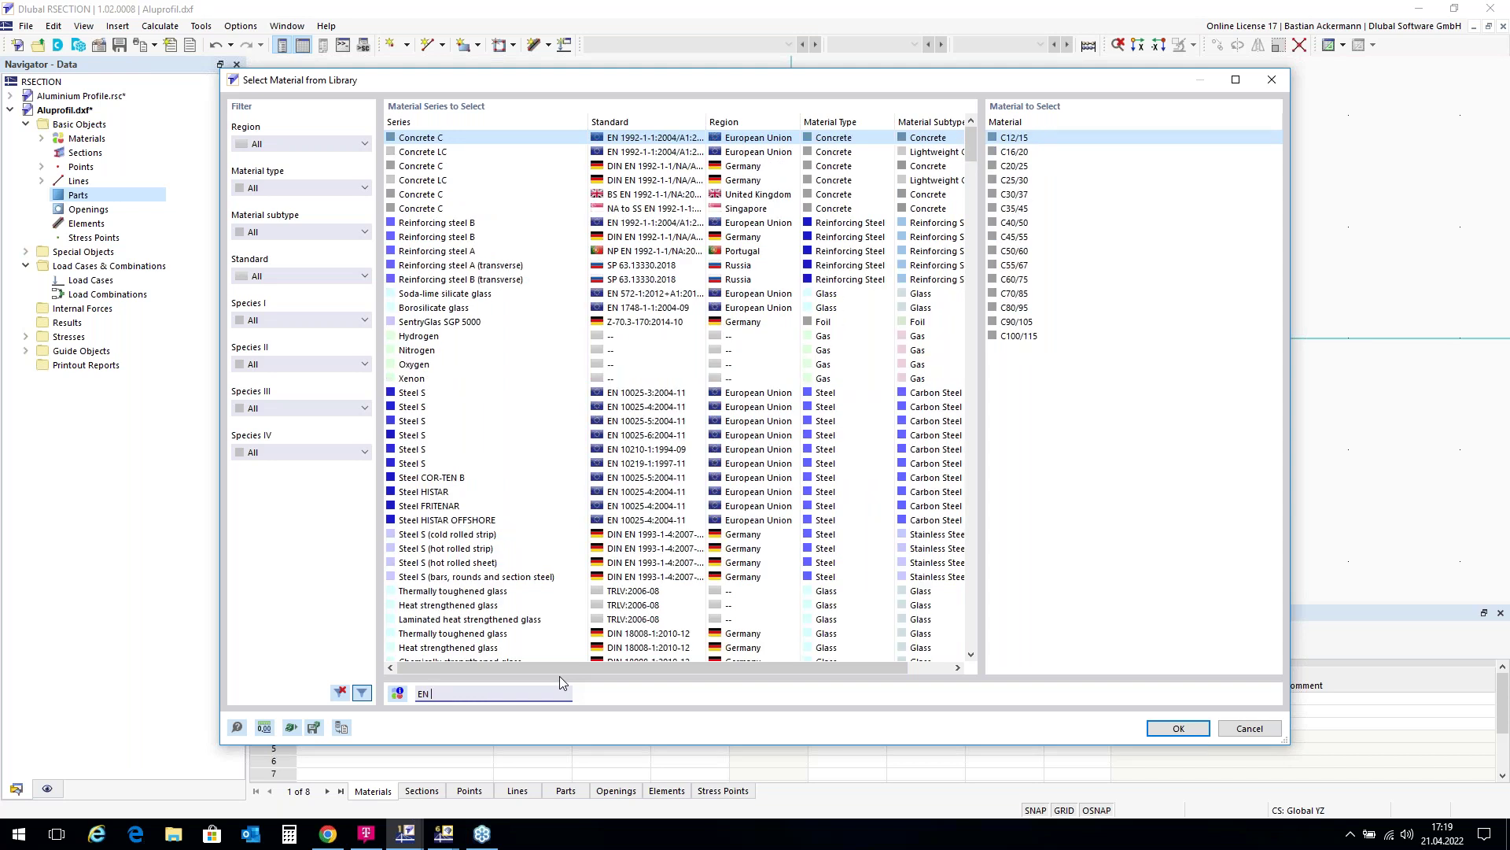
type(" AW")
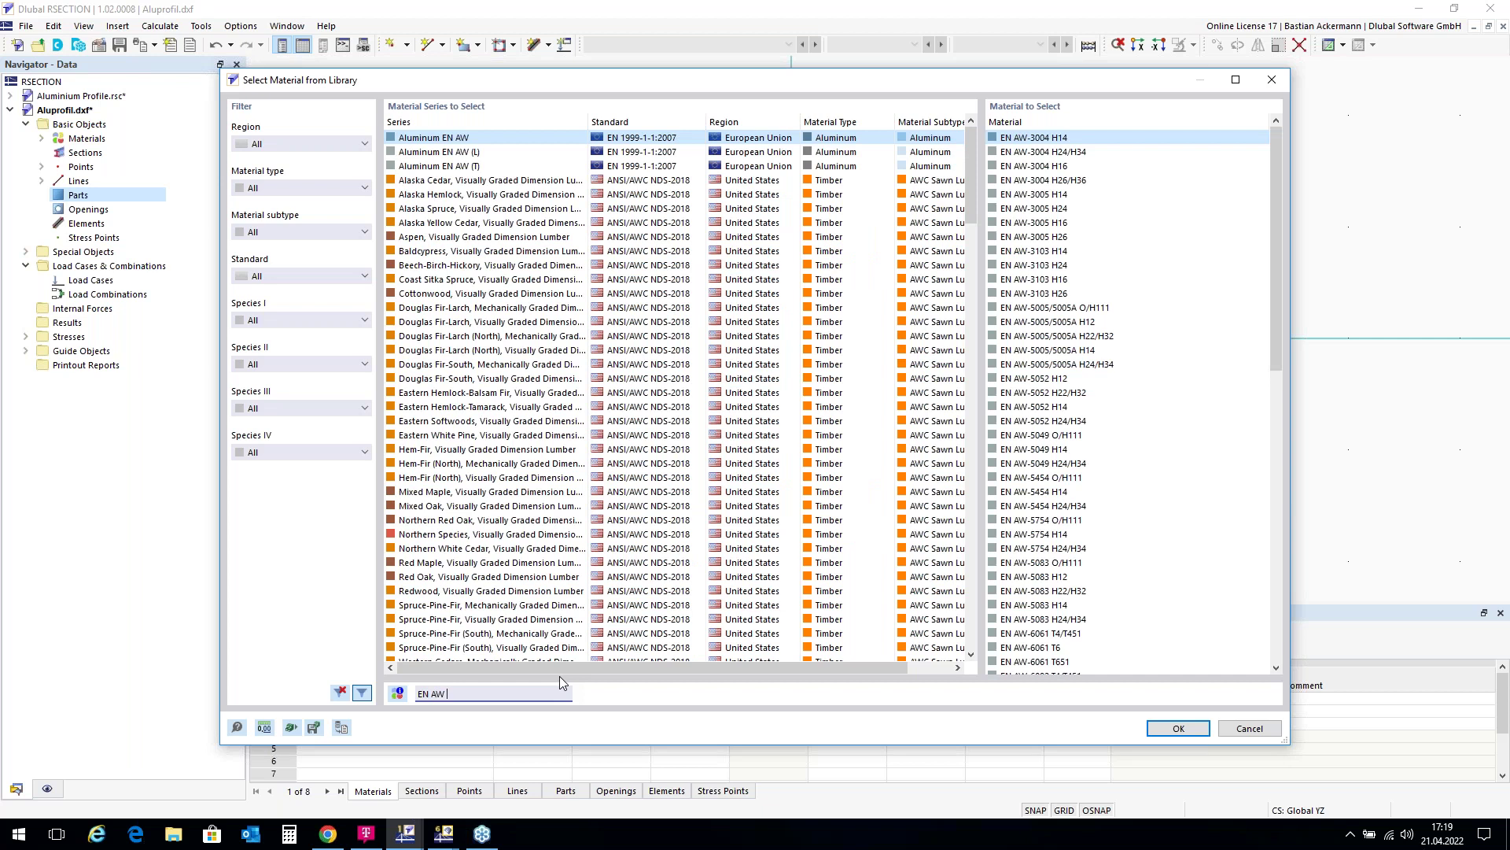
type(" 6060")
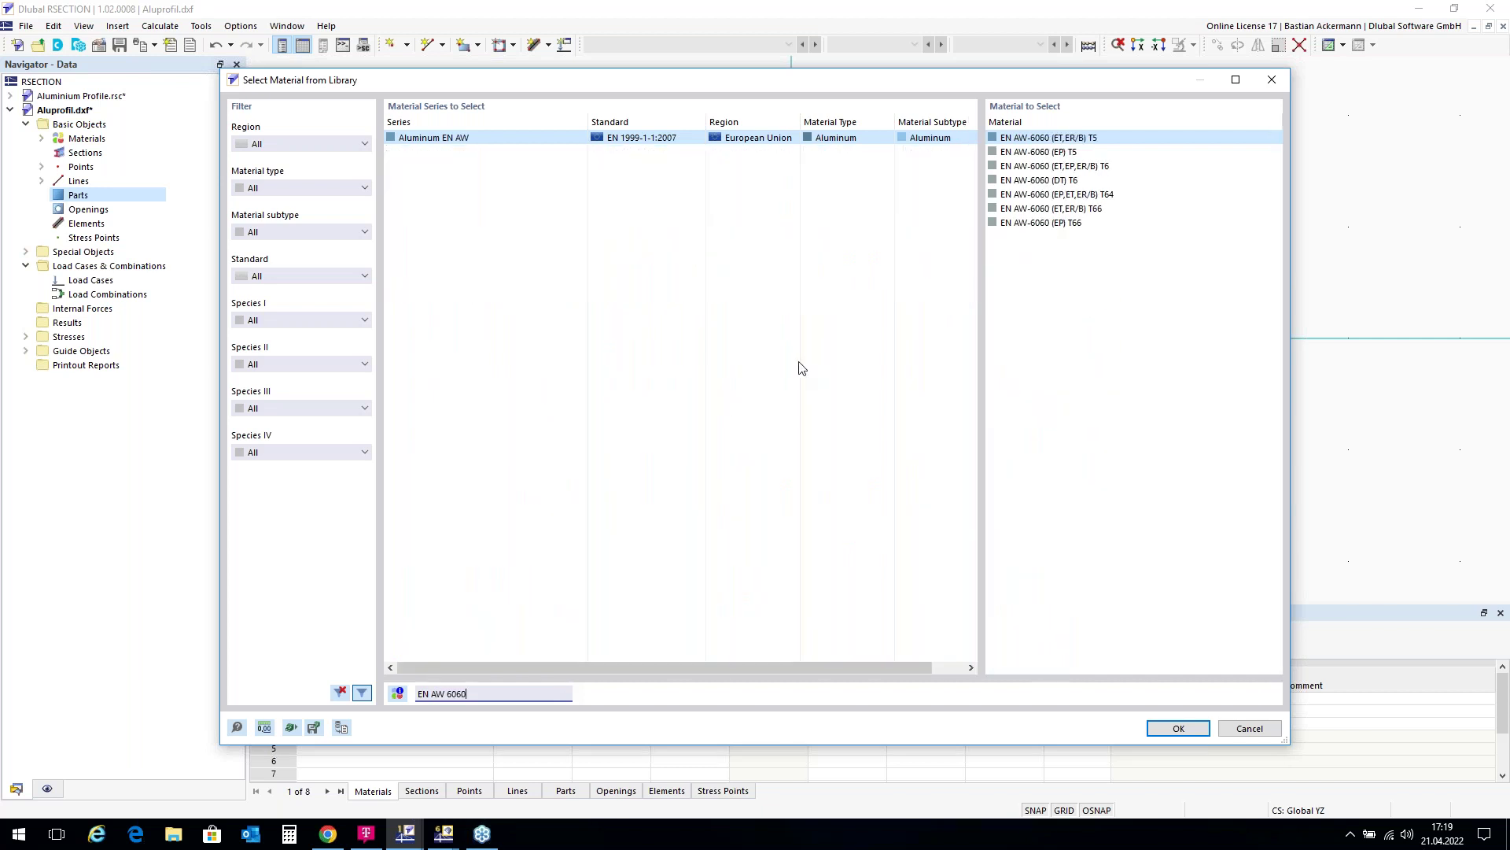
left_click(1062, 224)
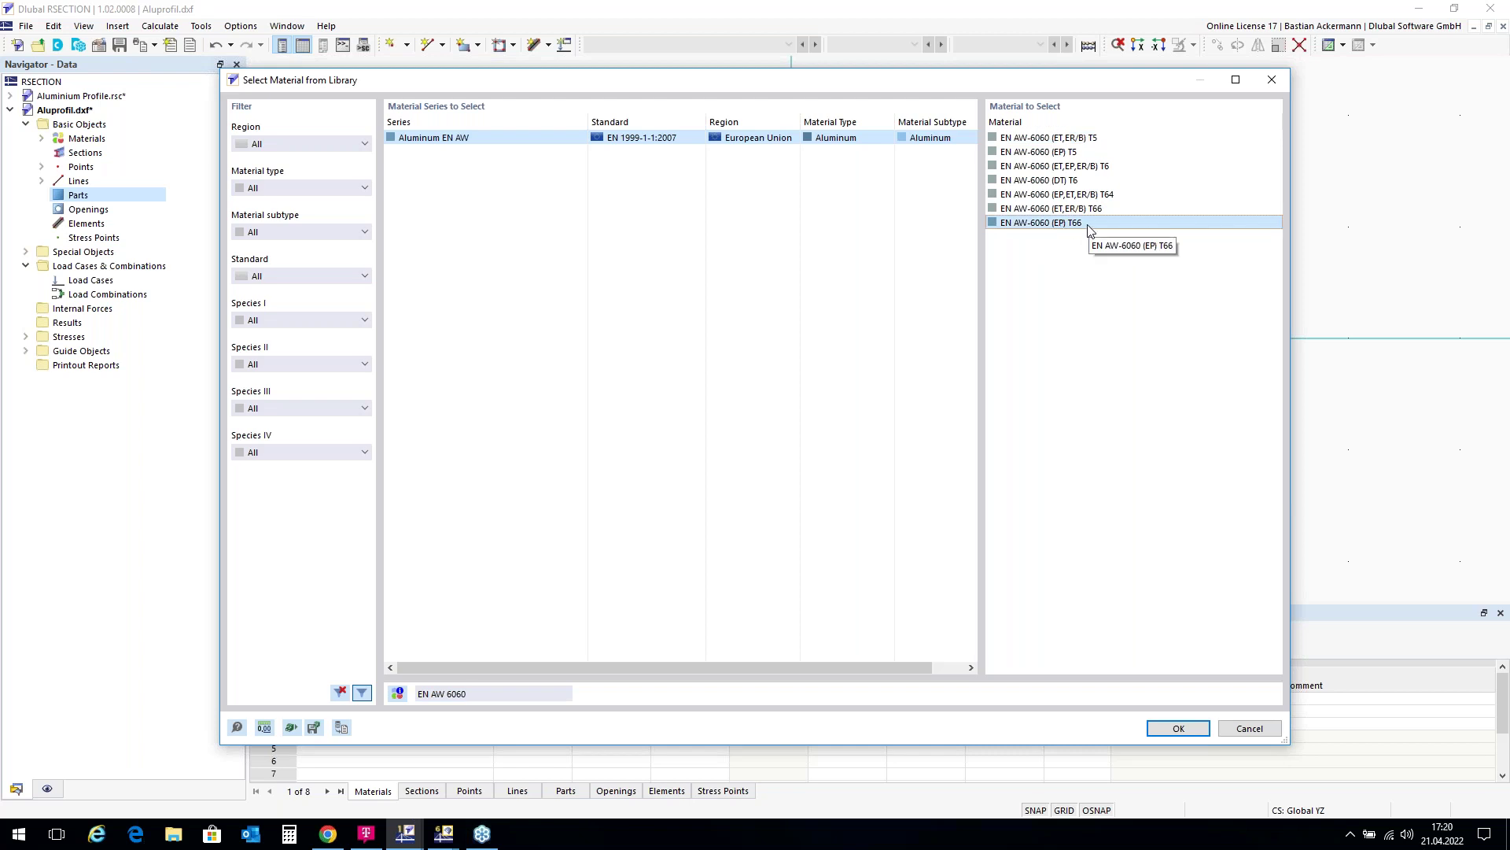
double_click(1090, 226)
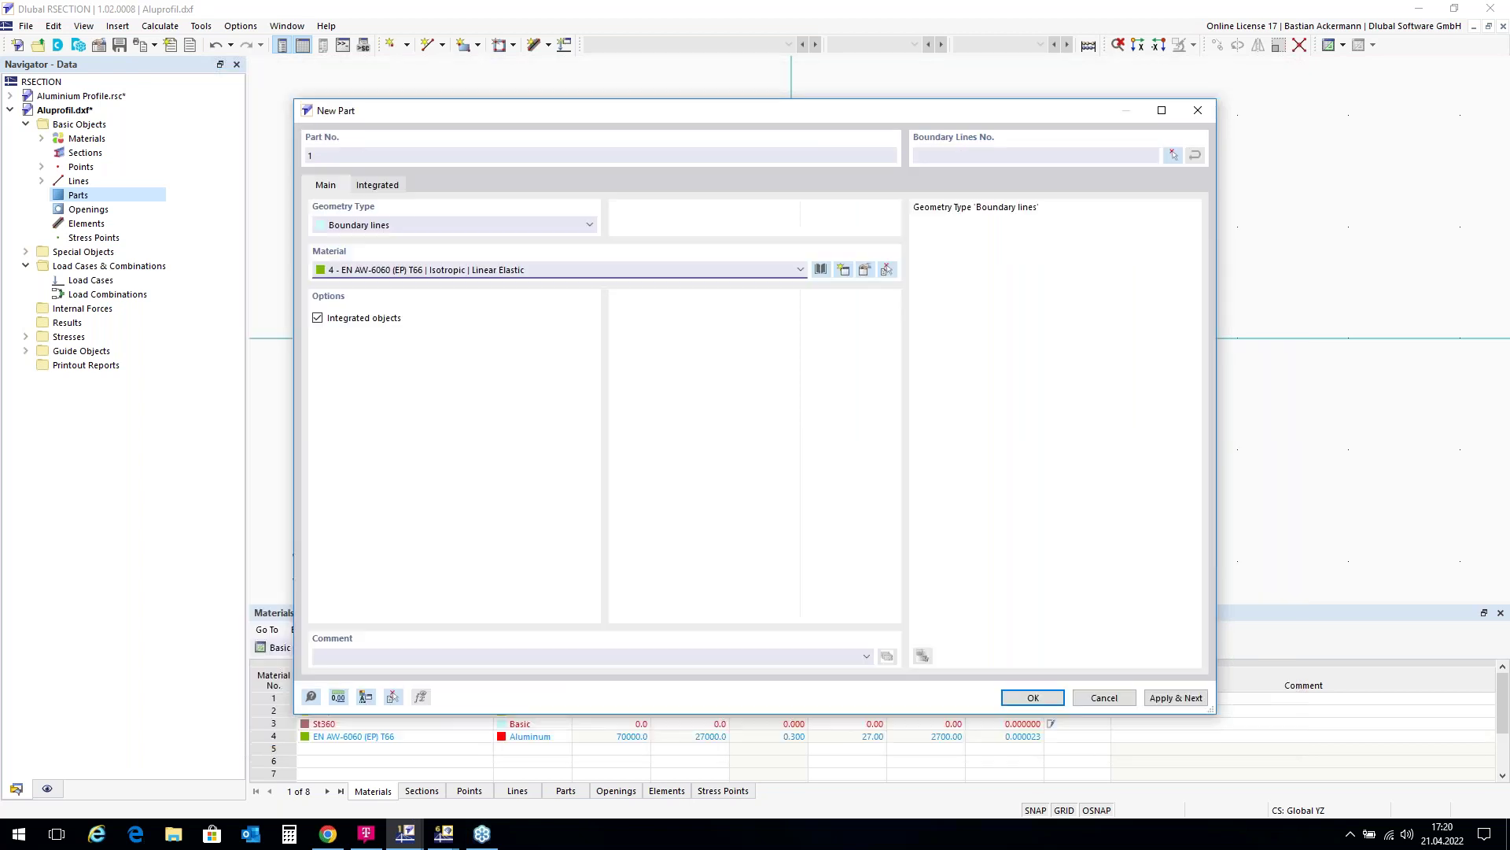
Select all profile lines as the part's boundary lines, then deselect the upper-left corner cavity's contour.
left_click(1174, 157)
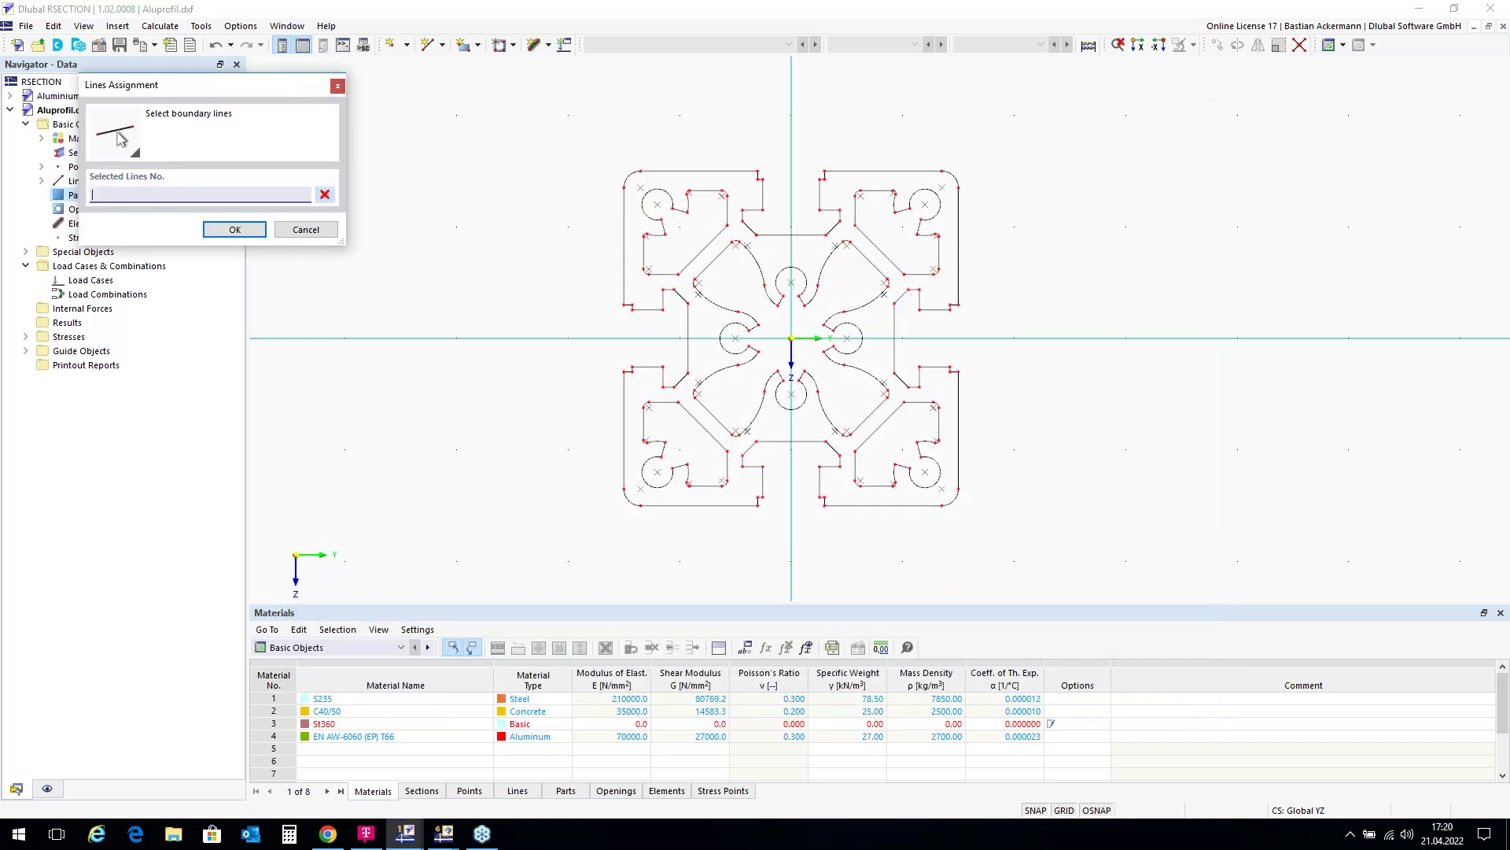
left_click_drag(554, 123, 1057, 563)
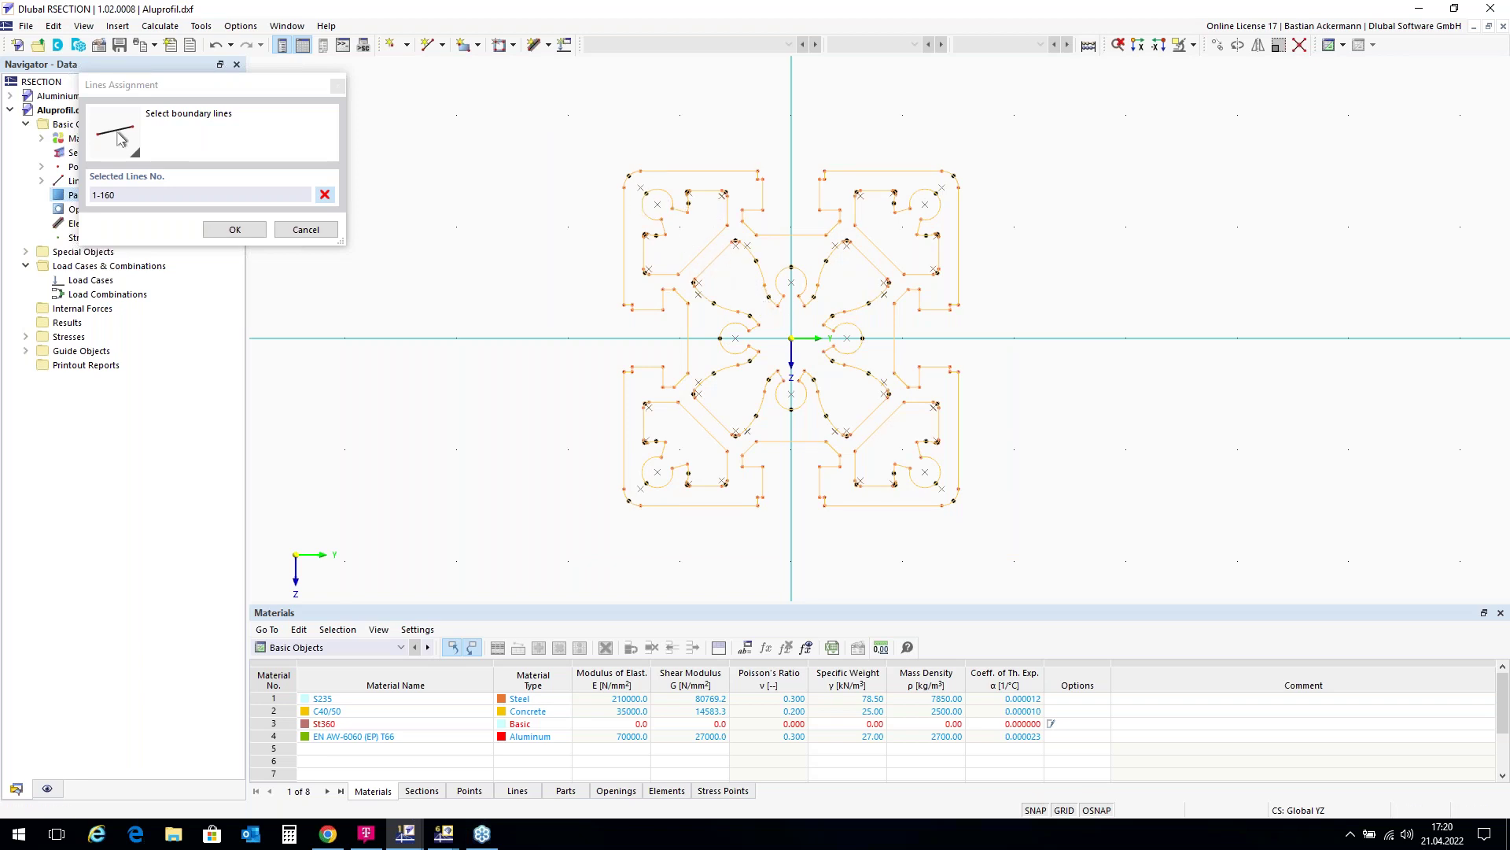
scroll(653, 194, "up", 3)
scroll(653, 209, "up", 1)
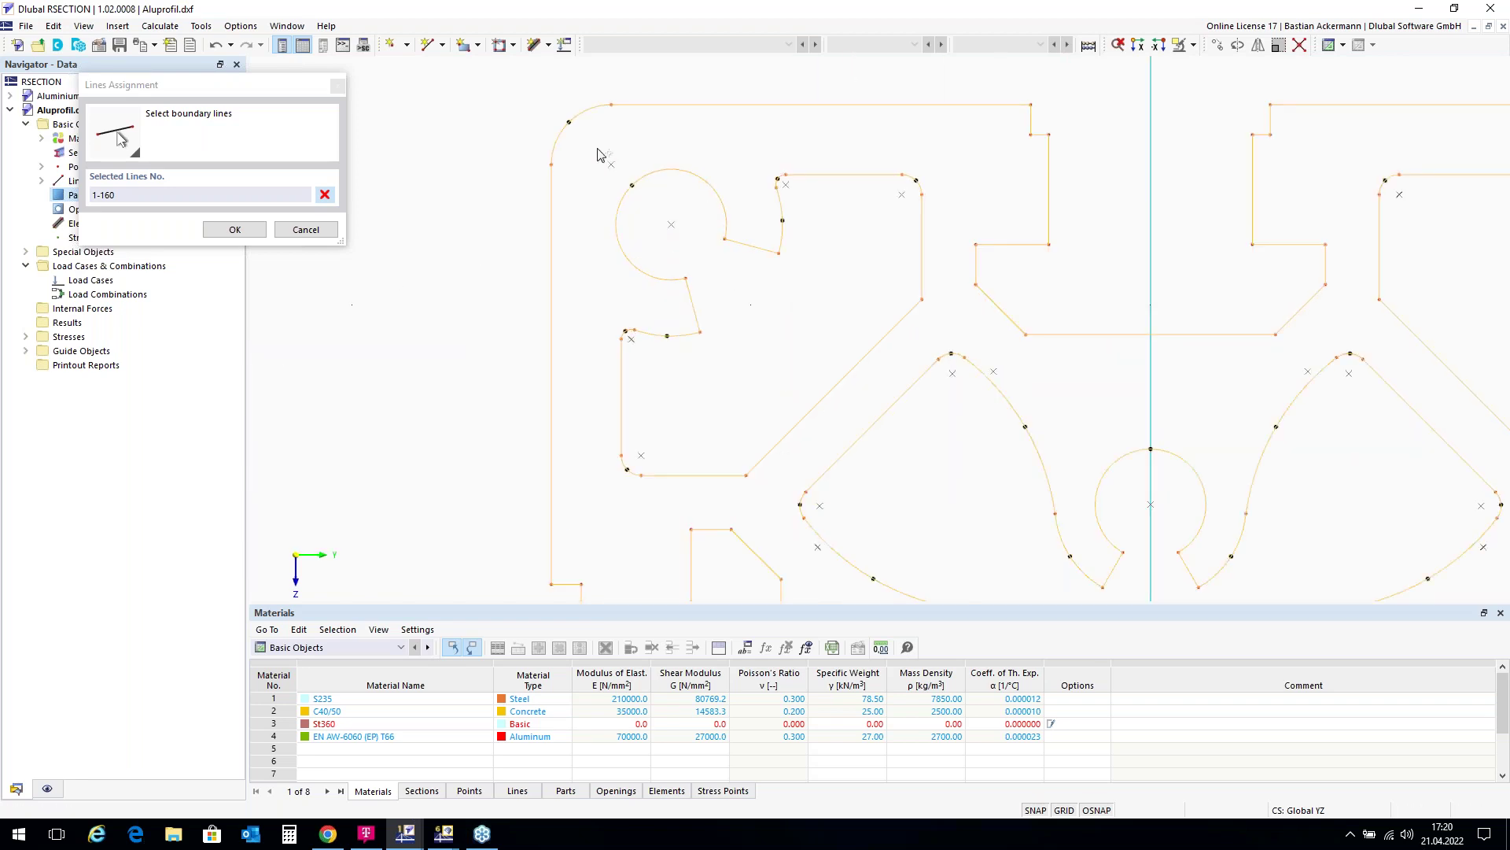
left_click_drag(598, 155, 946, 498)
scroll(525, 276, "down", 5)
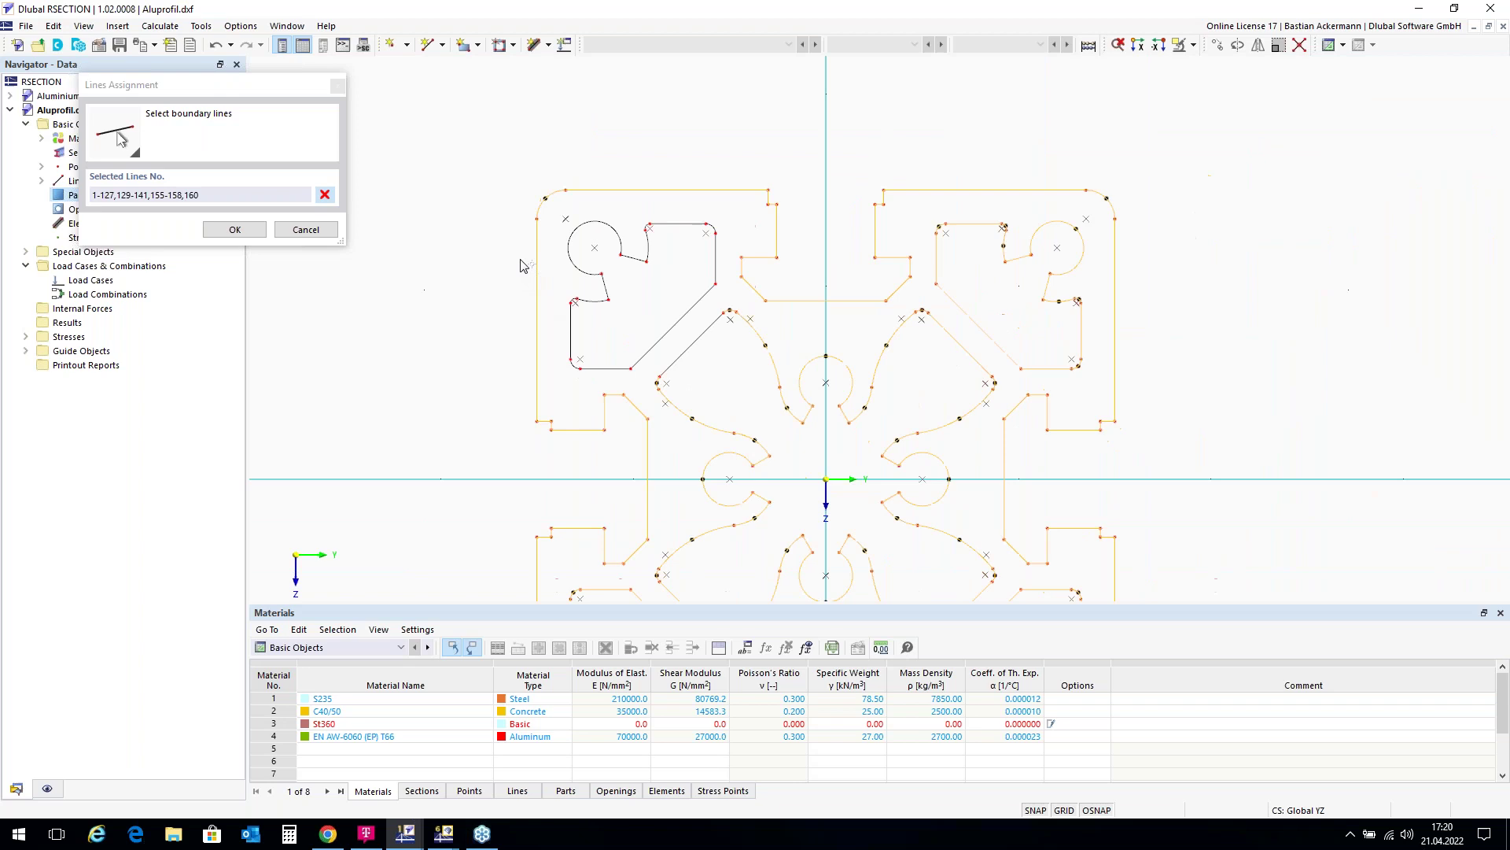
Deselect the contours of the upper-right corner cavity and the central cavity from the part's boundary lines.
scroll(1071, 265, "up", 7)
scroll(1071, 265, "down", 1)
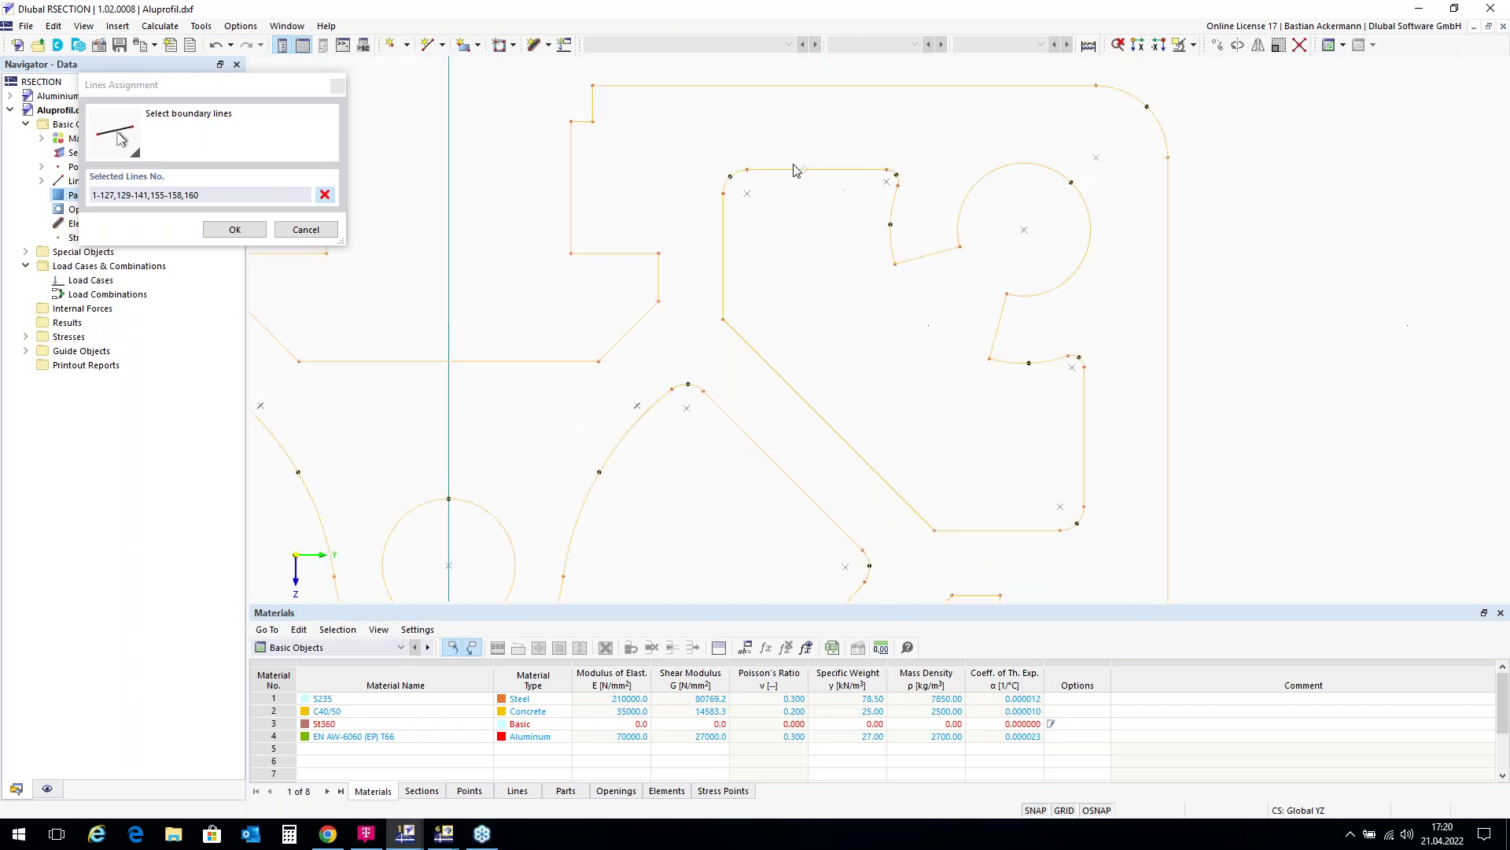
left_click_drag(712, 138, 1142, 566)
scroll(845, 336, "down", 4)
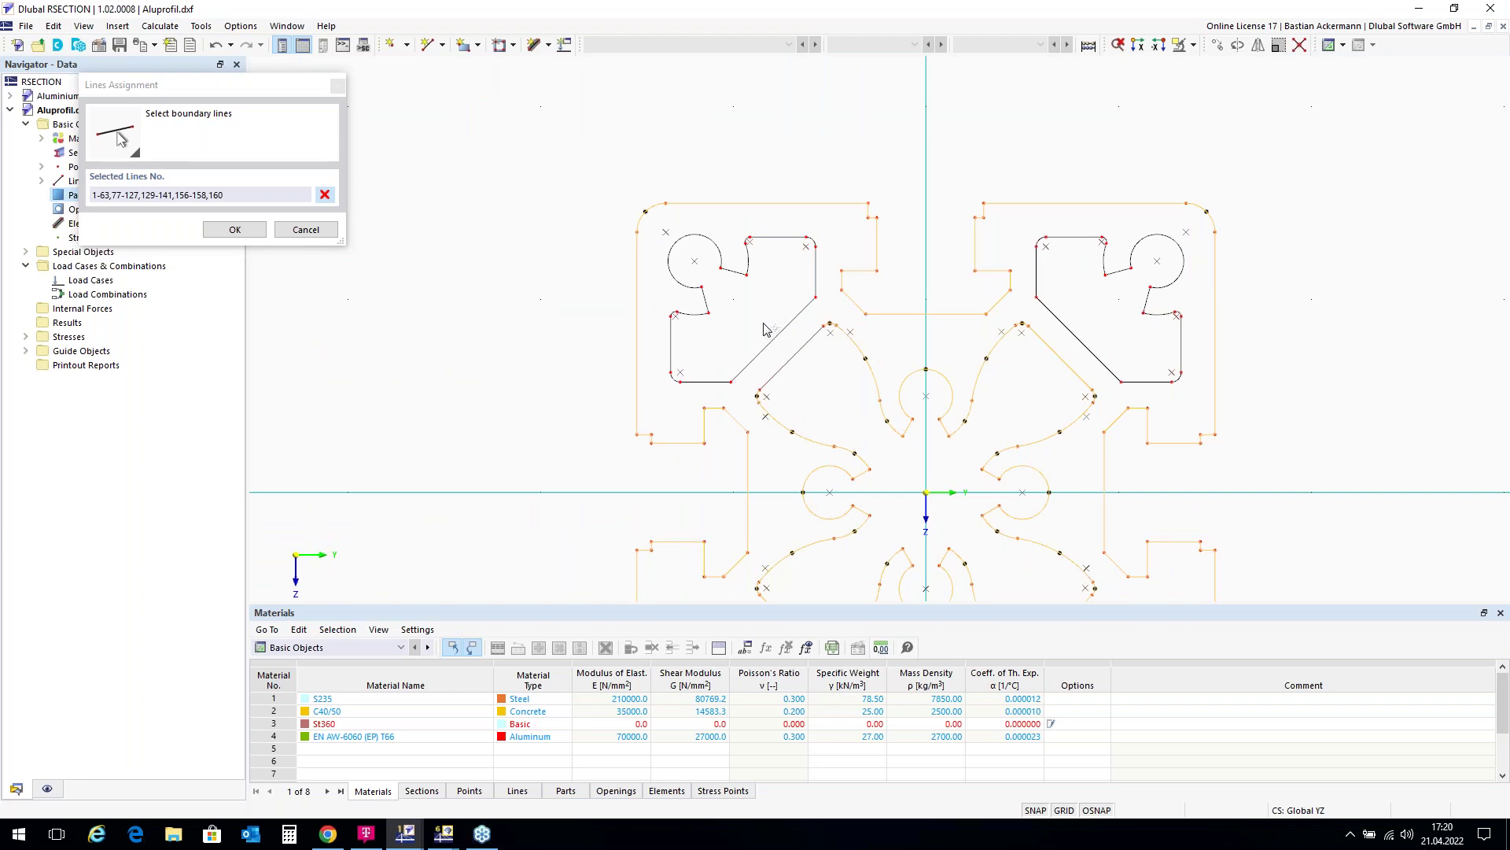
scroll(818, 280, "down", 1)
scroll(888, 519, "up", 2)
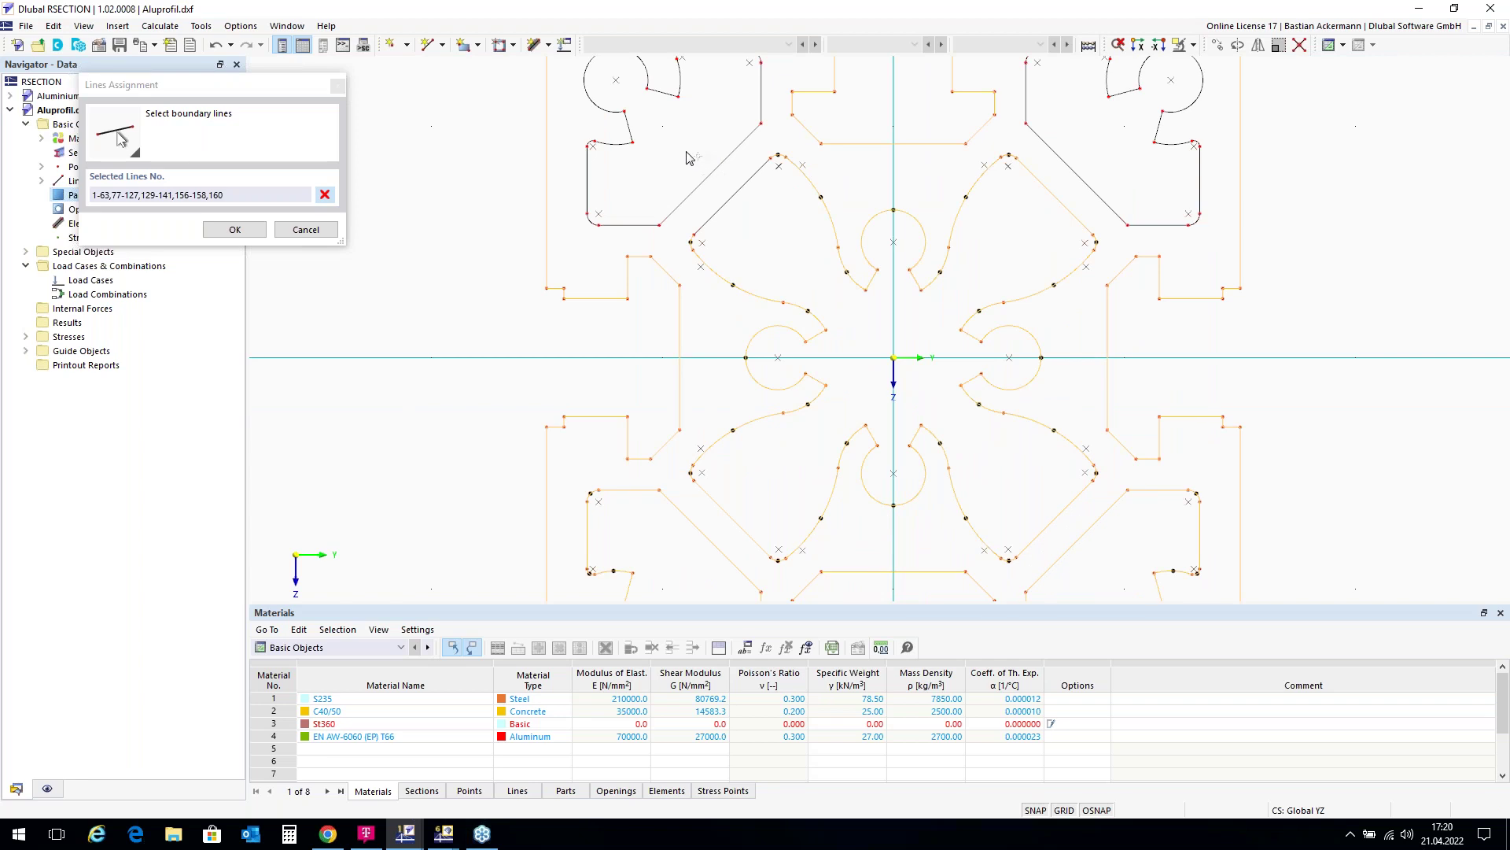
left_click_drag(686, 154, 1106, 568)
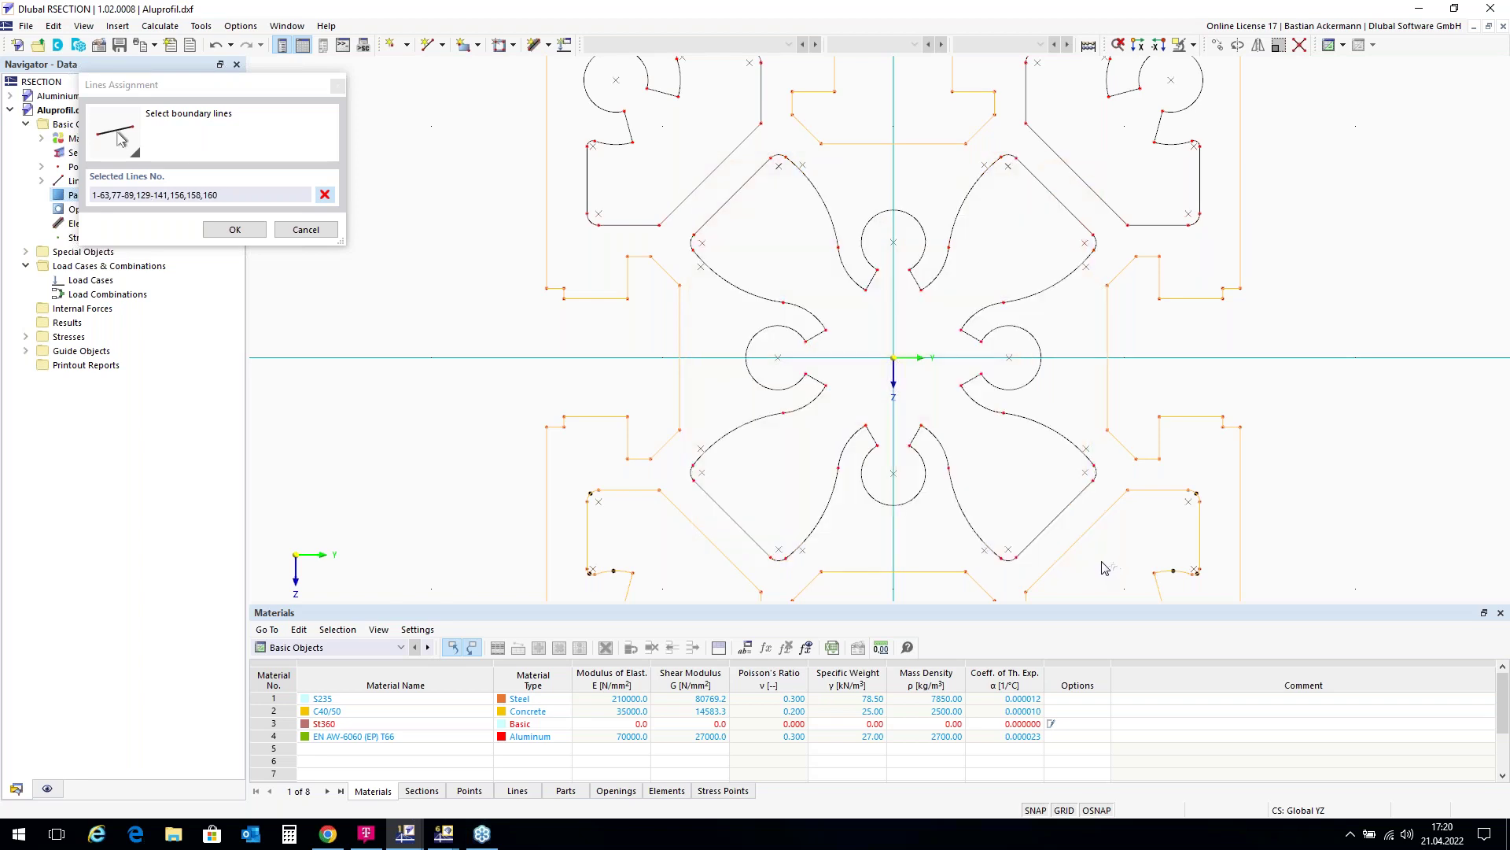
Deselect the two lower corner cavities' contours and create the part from the remaining outer boundary lines.
scroll(741, 111, "down", 3)
scroll(661, 324, "up", 6)
scroll(661, 324, "up", 2)
left_click_drag(608, 89, 1037, 527)
scroll(548, 311, "down", 1)
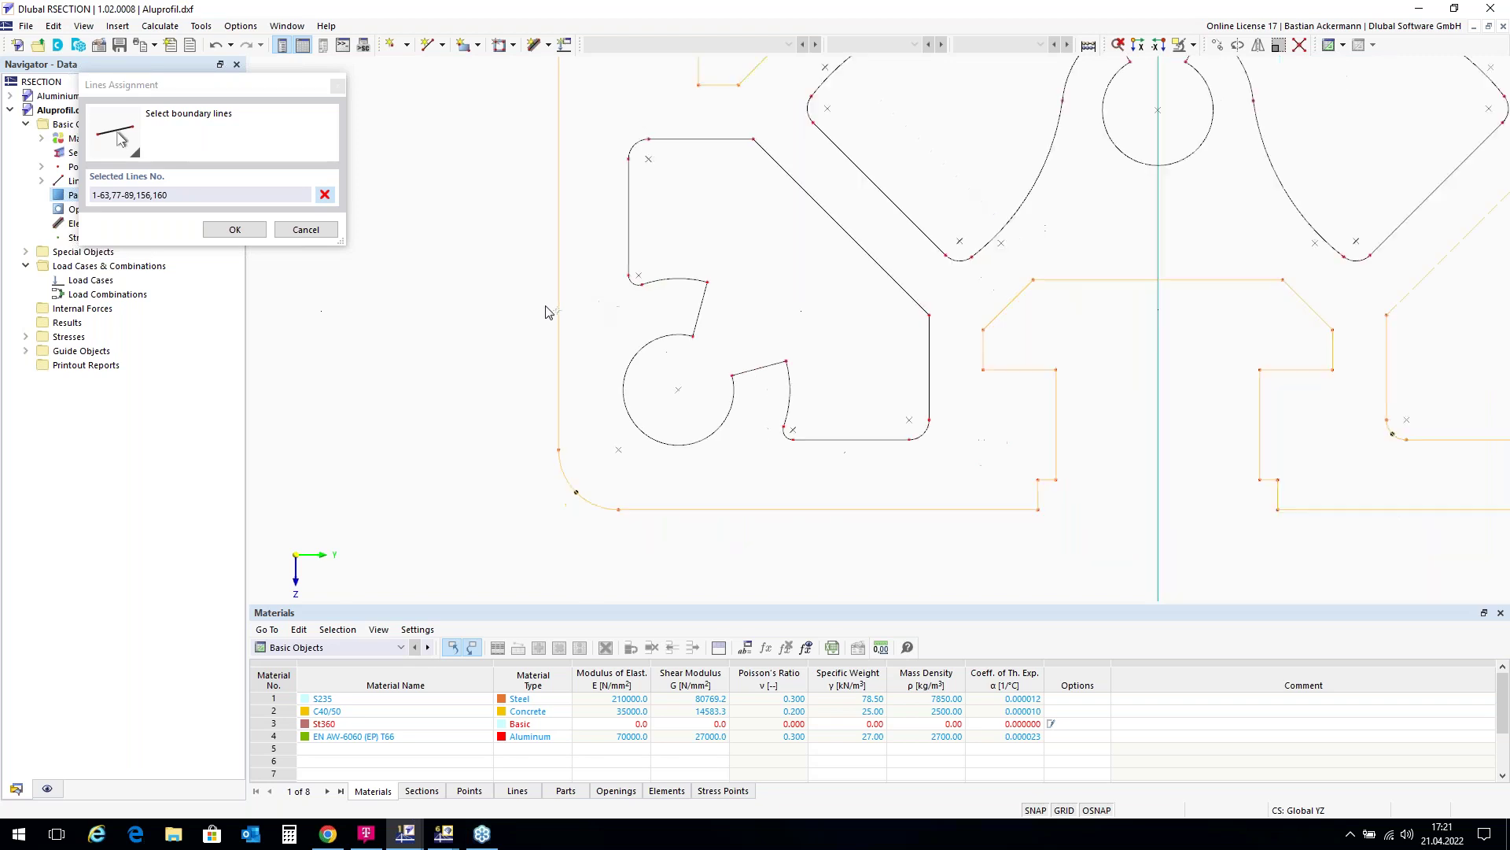
scroll(549, 311, "down", 5)
scroll(944, 330, "up", 5)
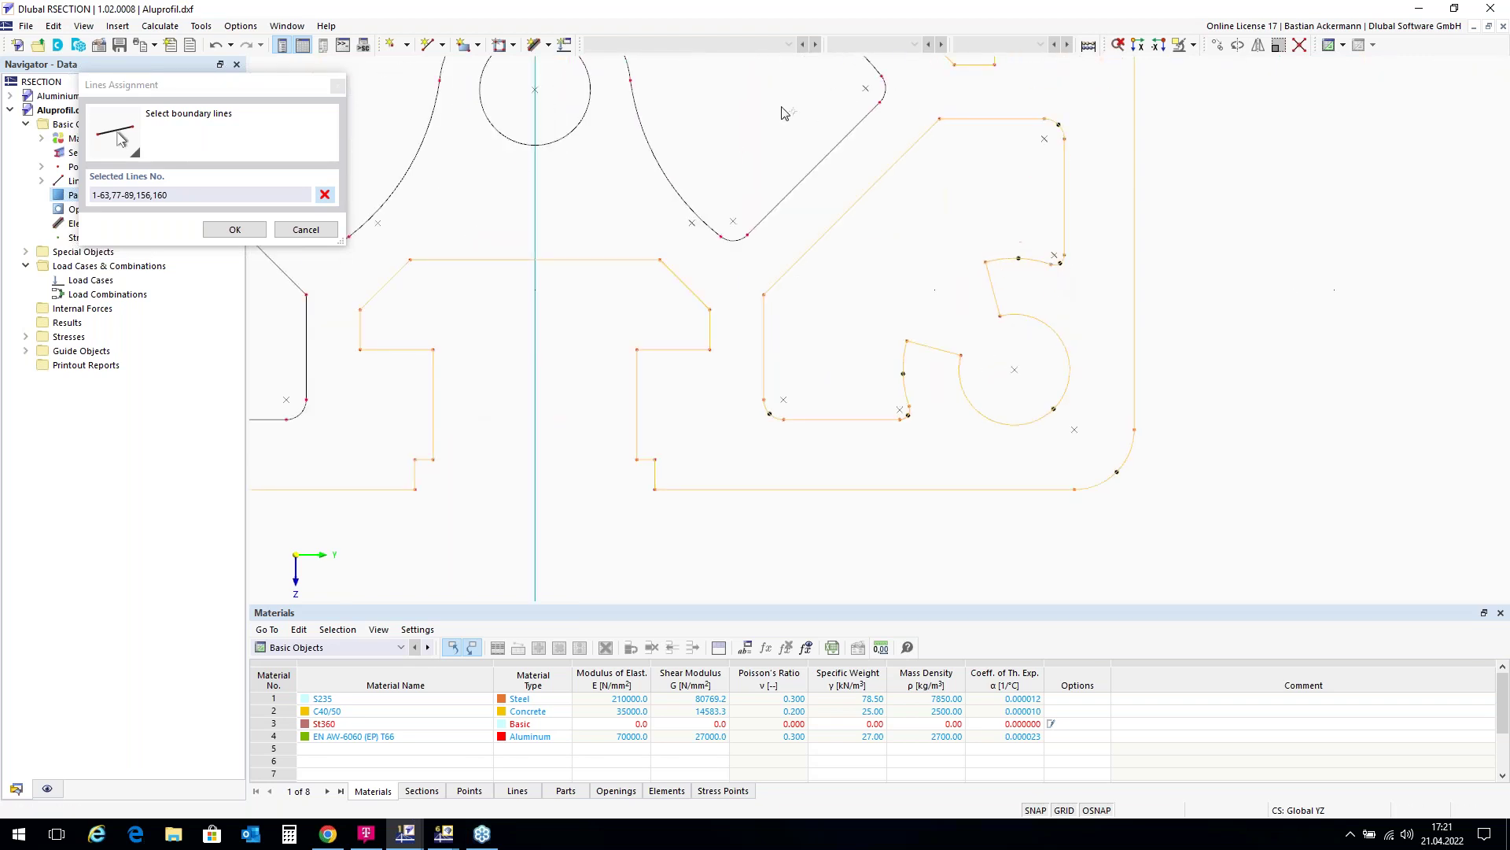
left_click_drag(751, 105, 1117, 466)
scroll(1074, 389, "down", 5)
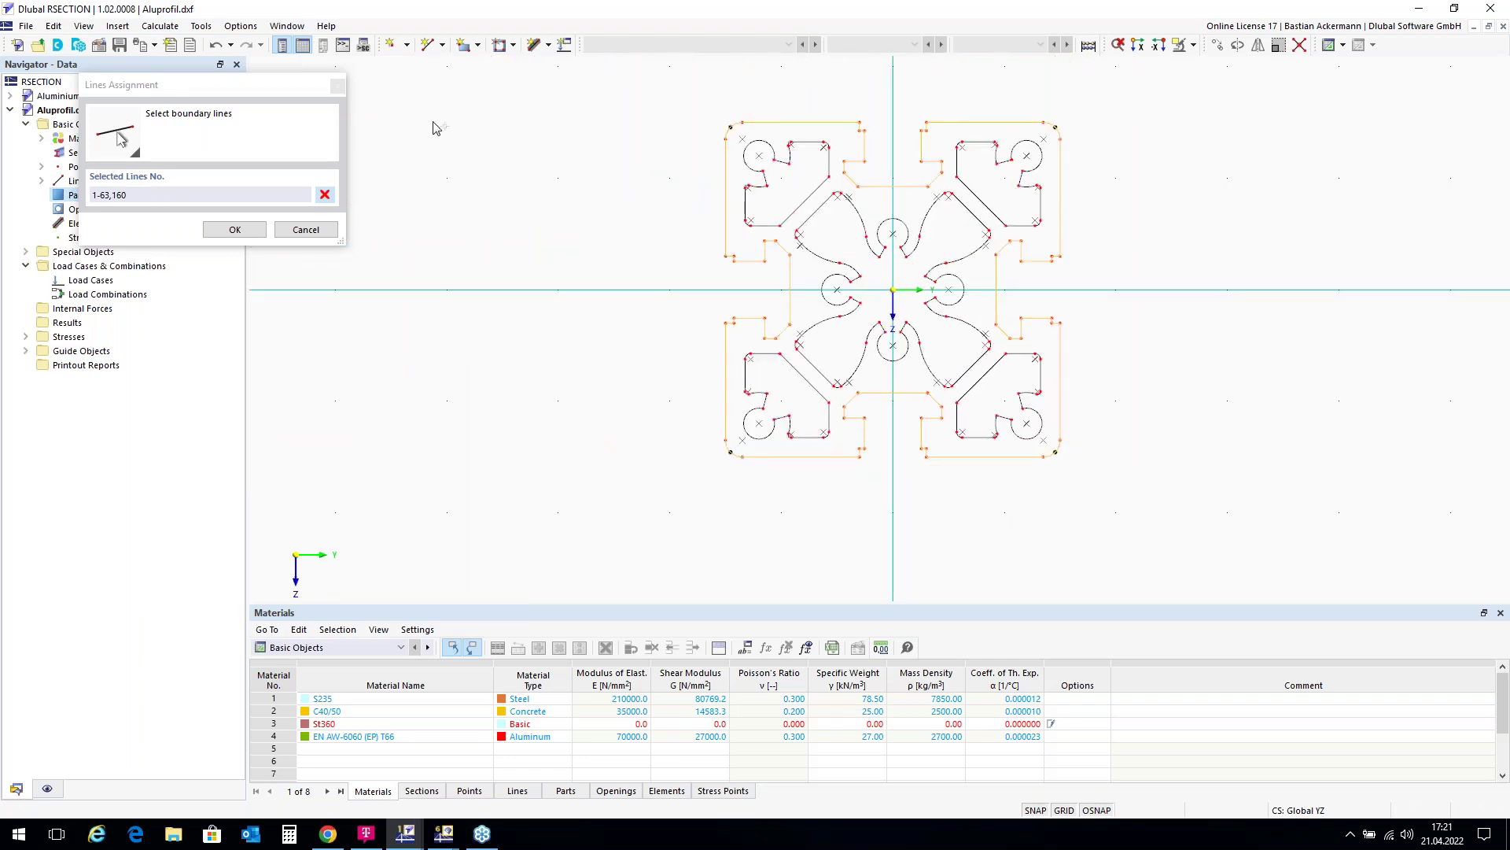
left_click(234, 229)
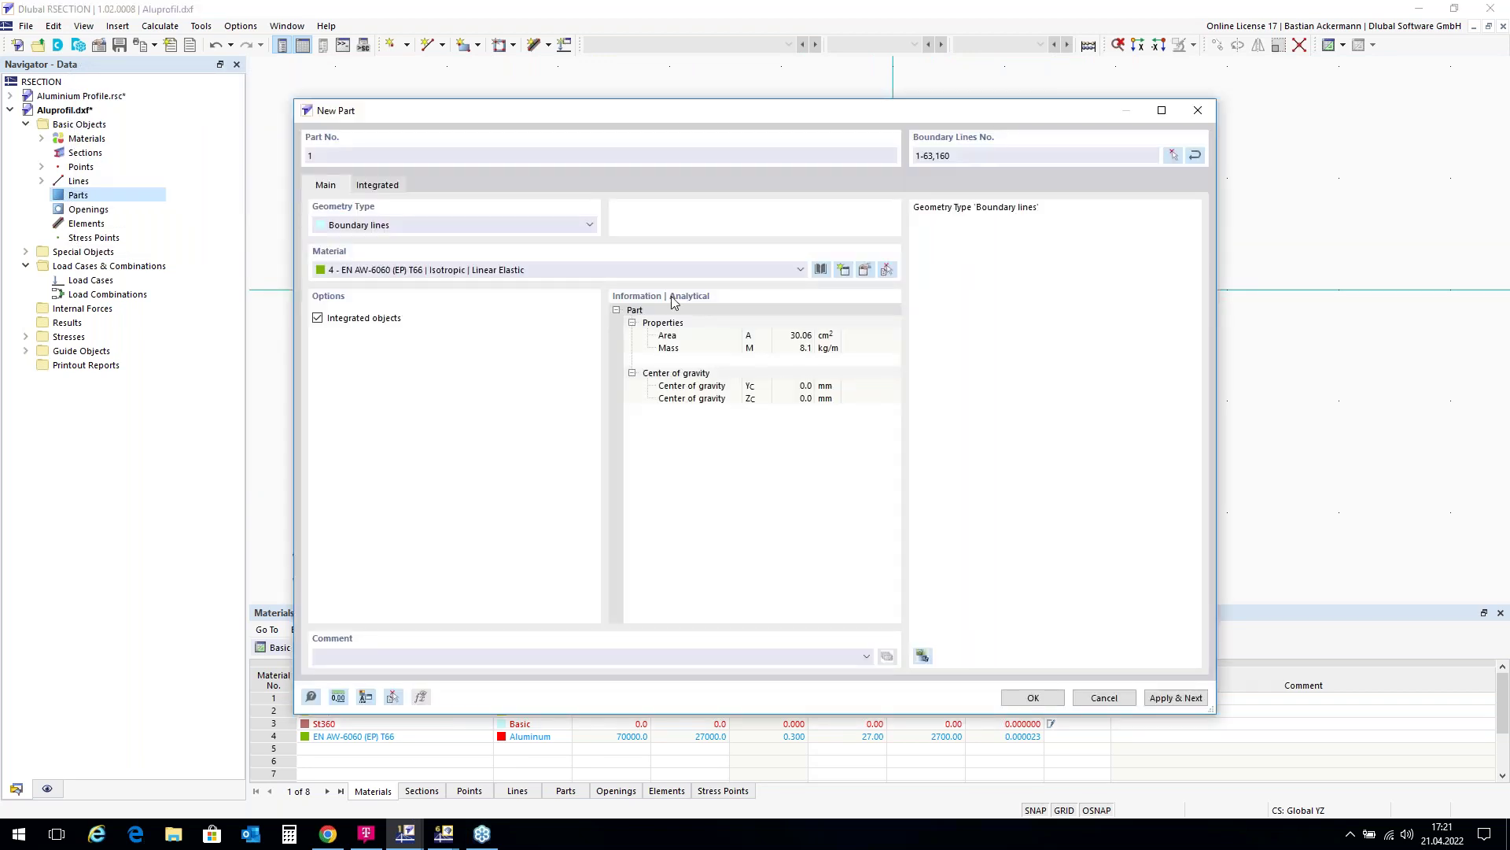
left_click(1026, 698)
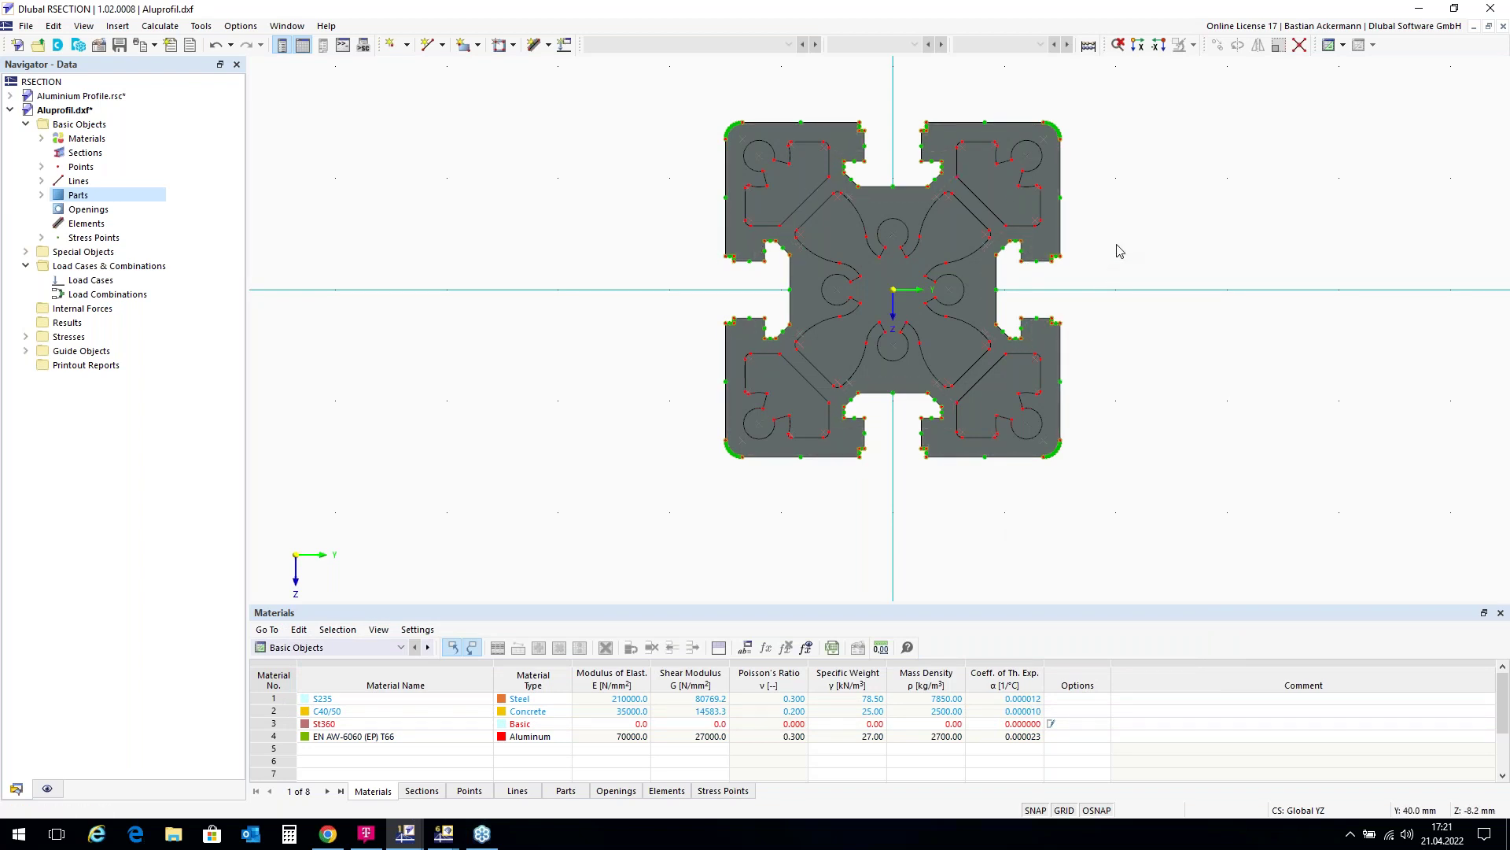
Create a new opening bounded by the upper-left corner cavity's contour, excluding the adjacent diagonal line of the central cavity.
scroll(1117, 244, "up", 1)
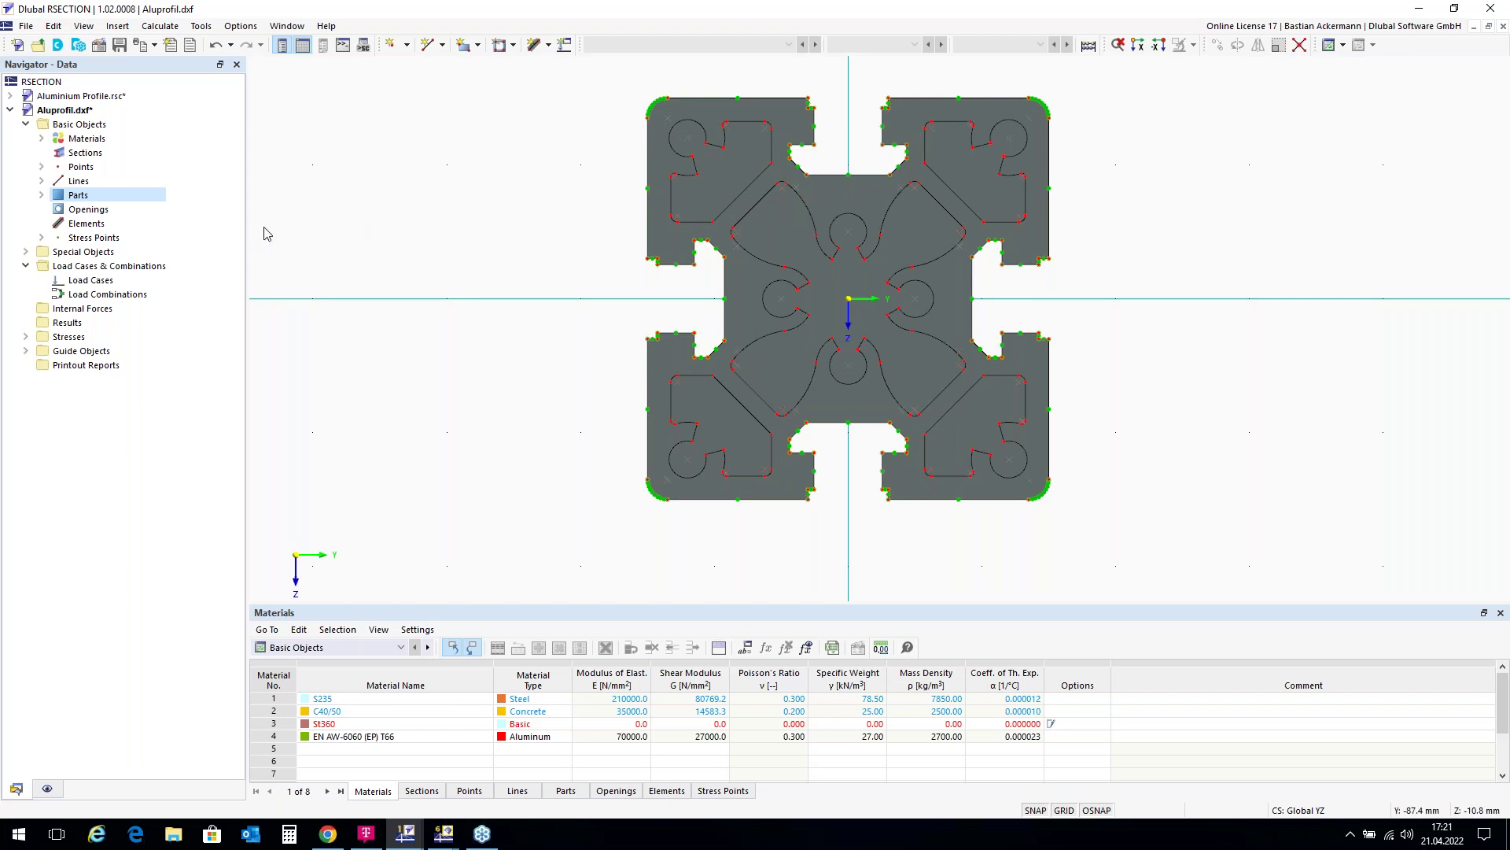
left_click(79, 213)
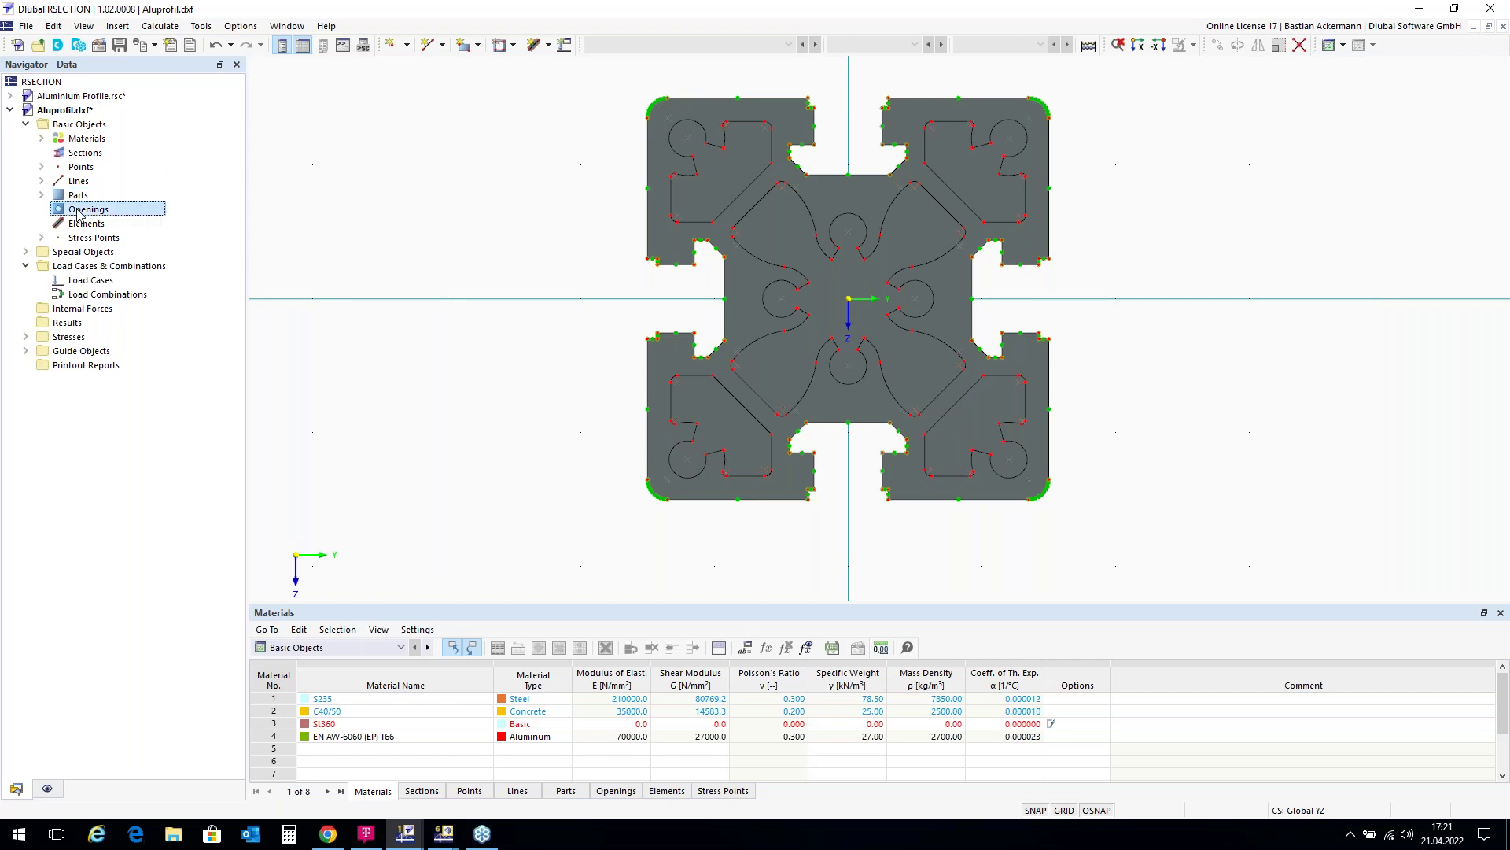
right_click(80, 213)
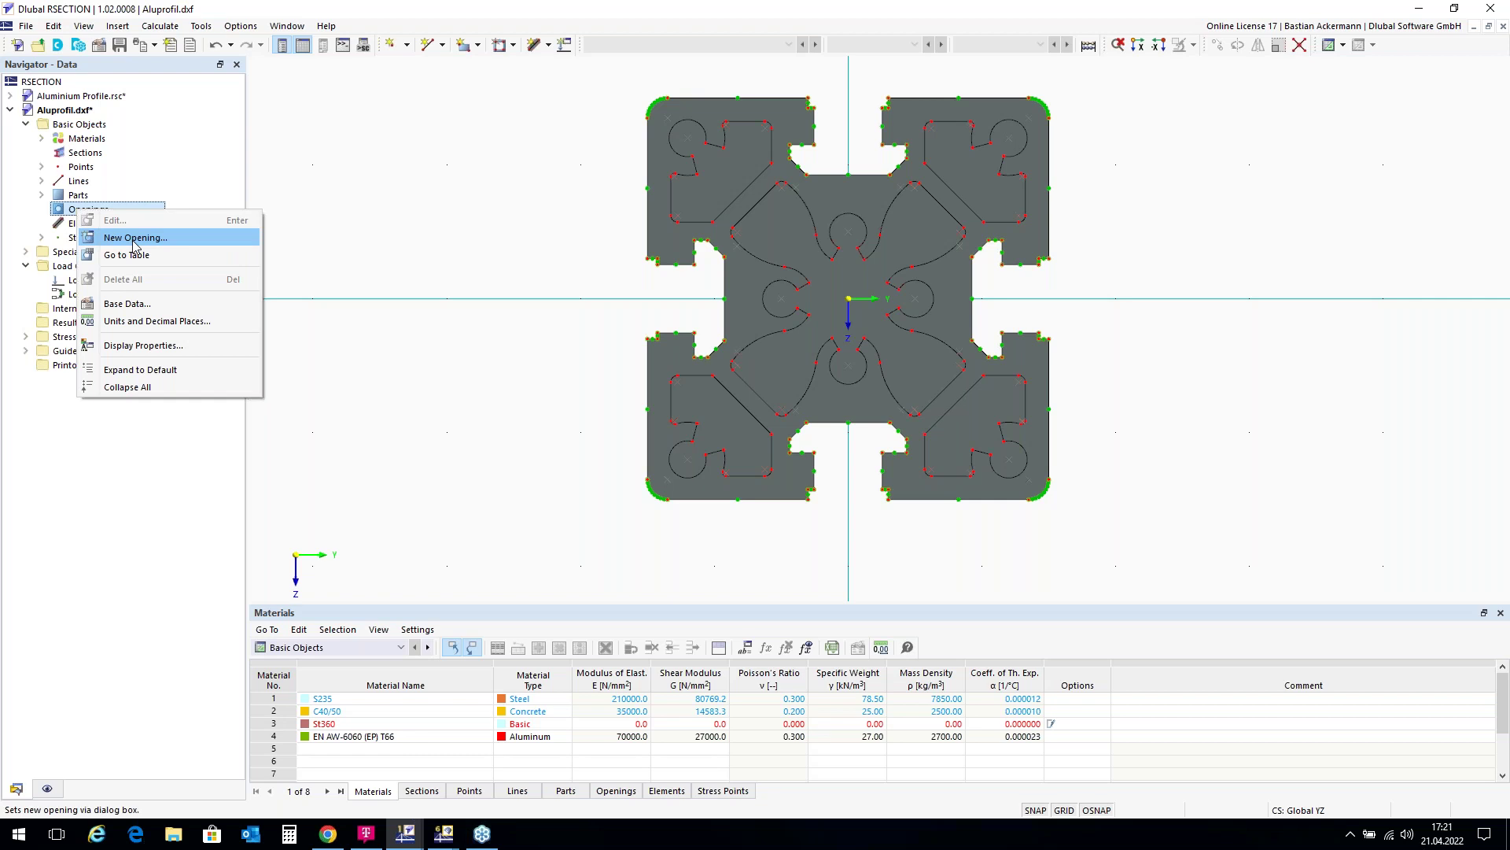
left_click(136, 240)
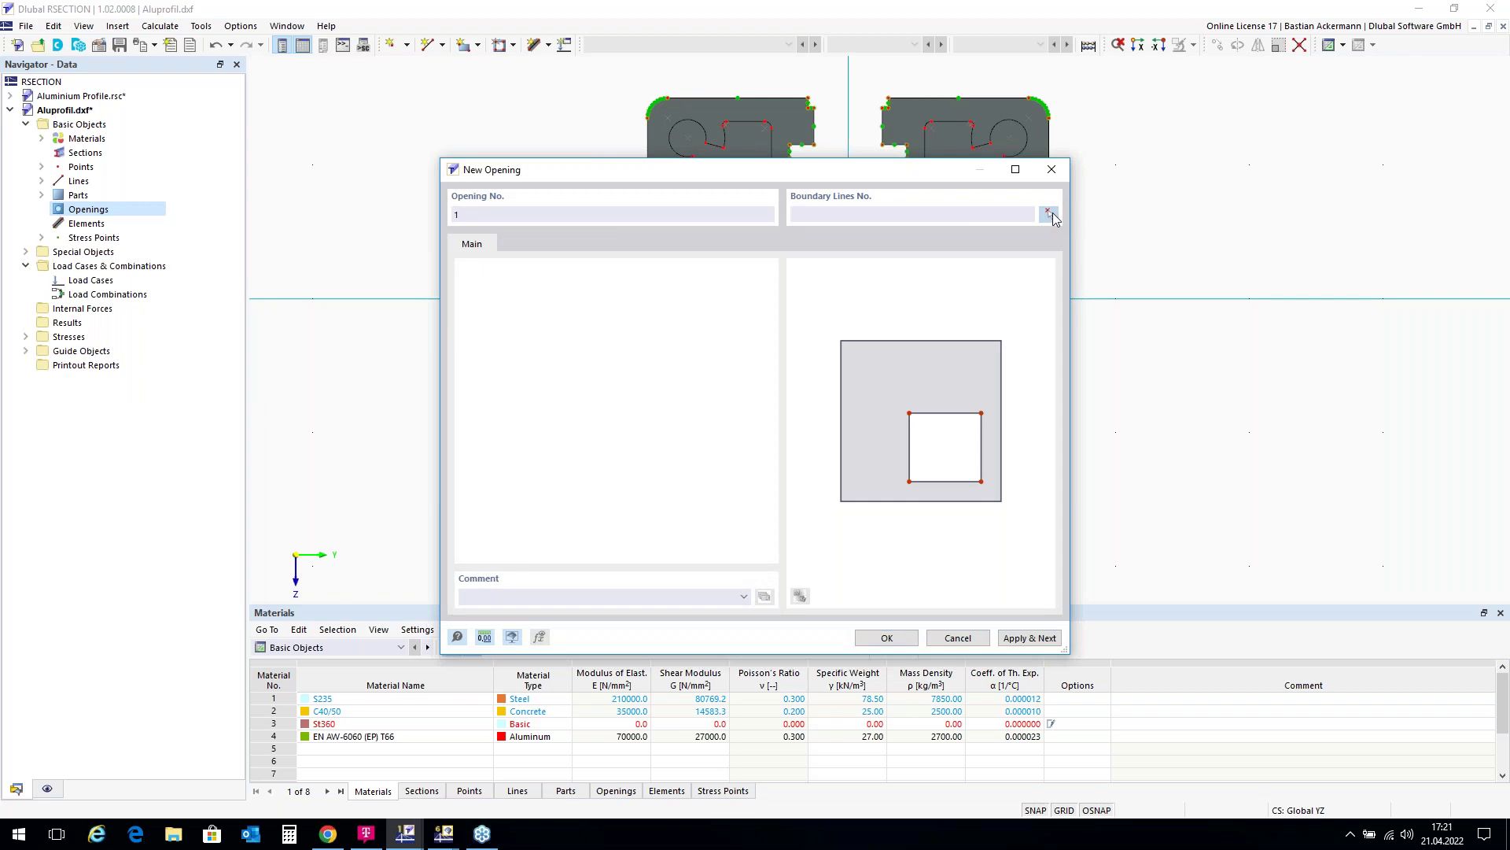
left_click(1050, 214)
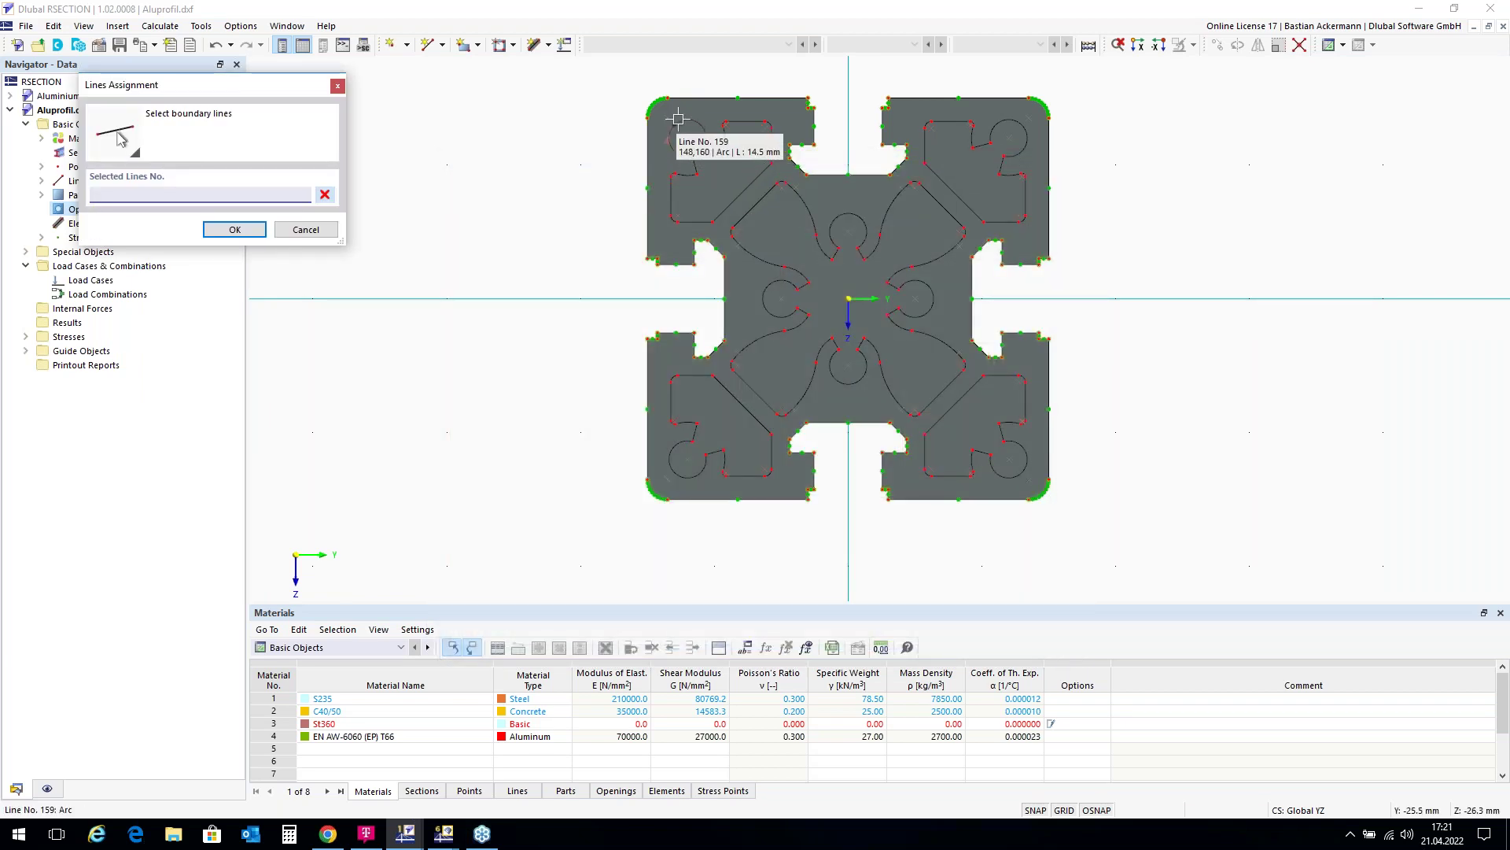
scroll(675, 120, "up", 3)
left_click_drag(645, 108, 929, 396)
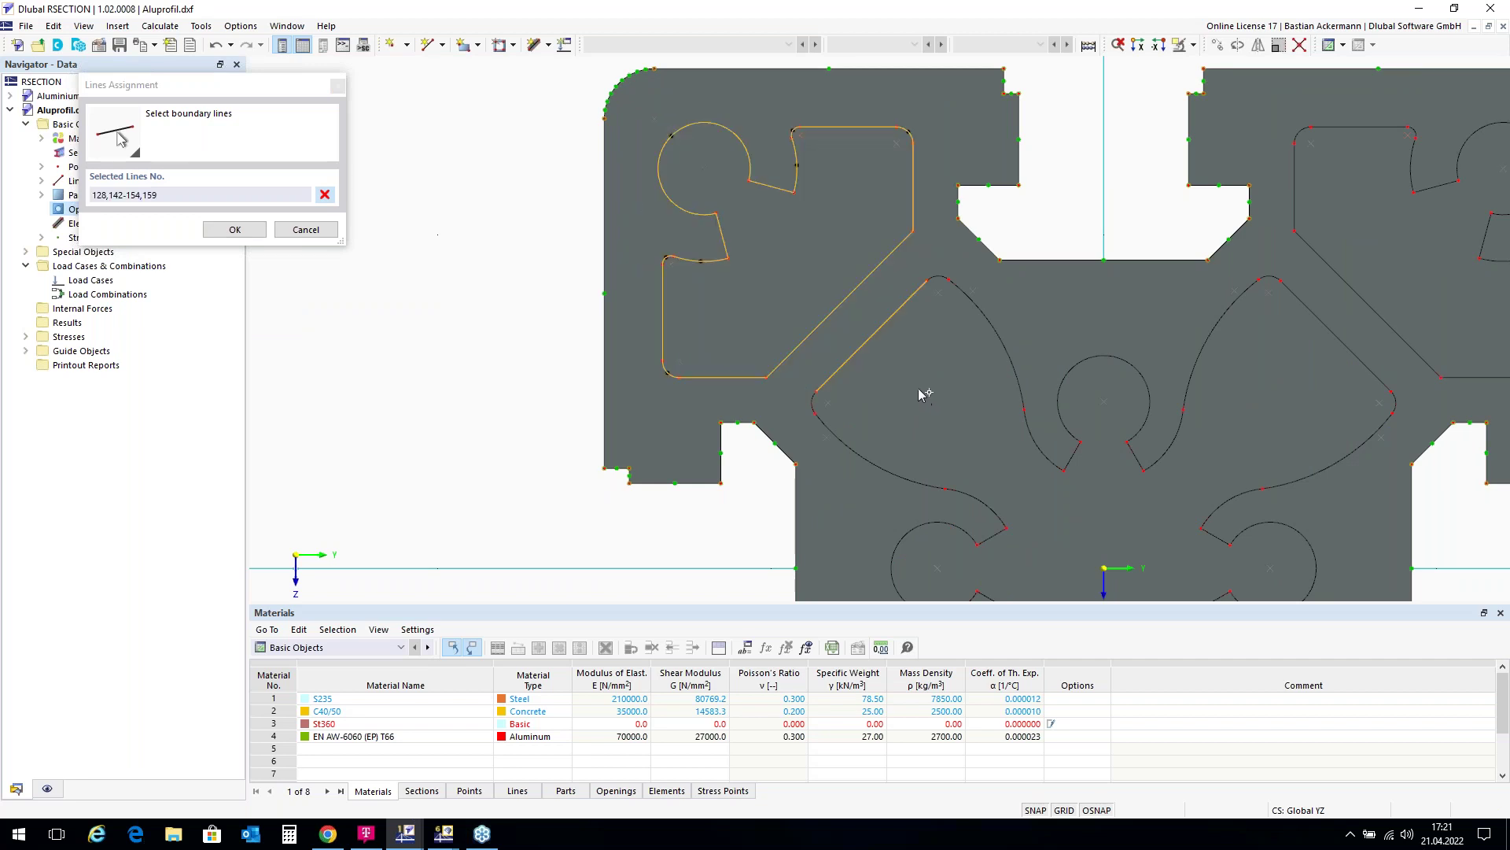
left_click(868, 339)
left_click(235, 229)
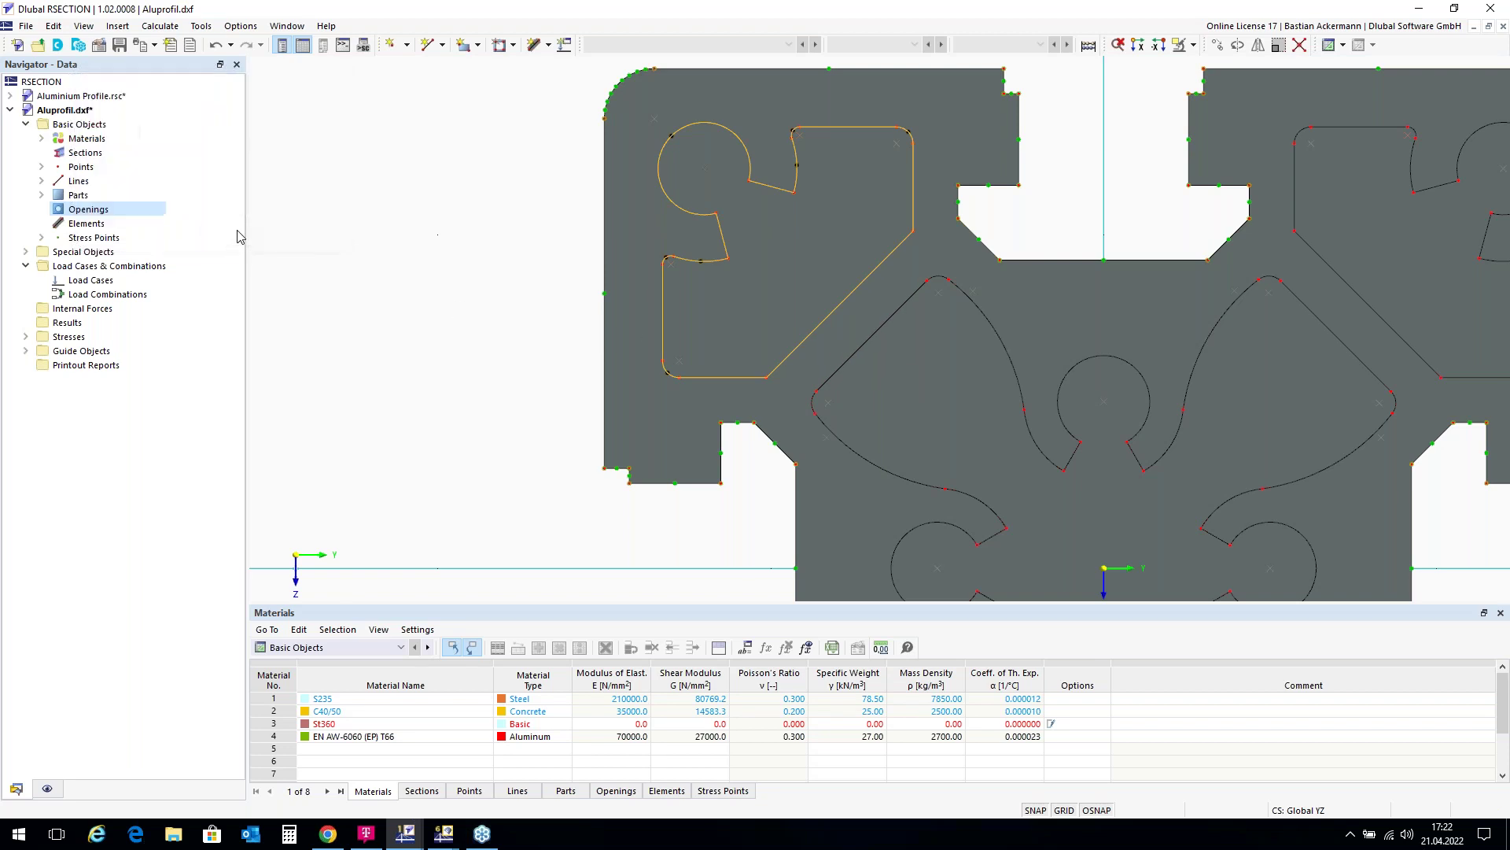
left_click(887, 638)
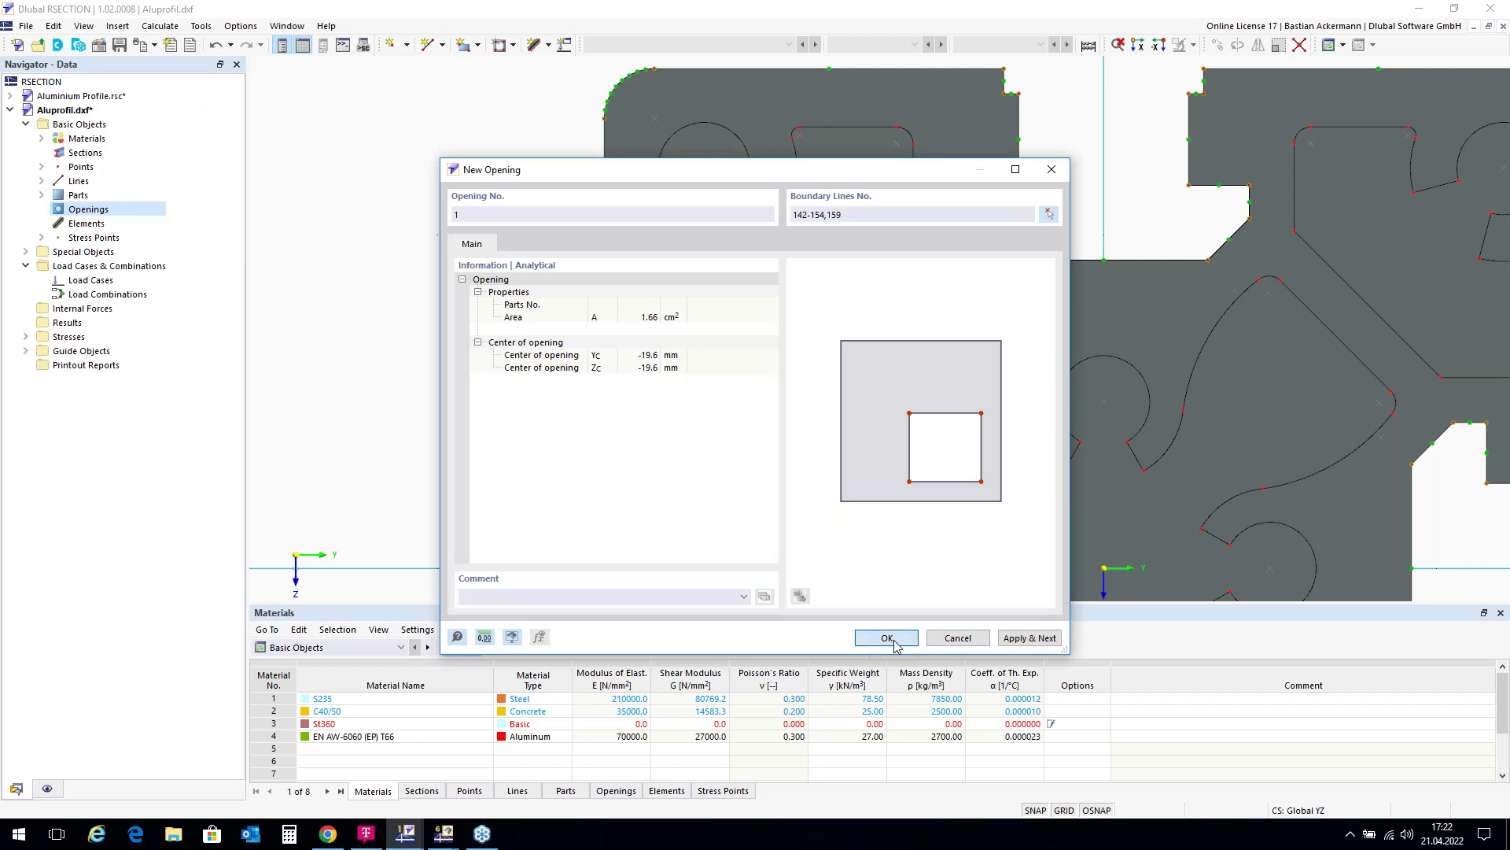
Rotate-copy the upper-left corner opening in 3 steps of 90° about the profile's centre at Y 0.0, Z 0.0 mm.
scroll(538, 134, "down", 4)
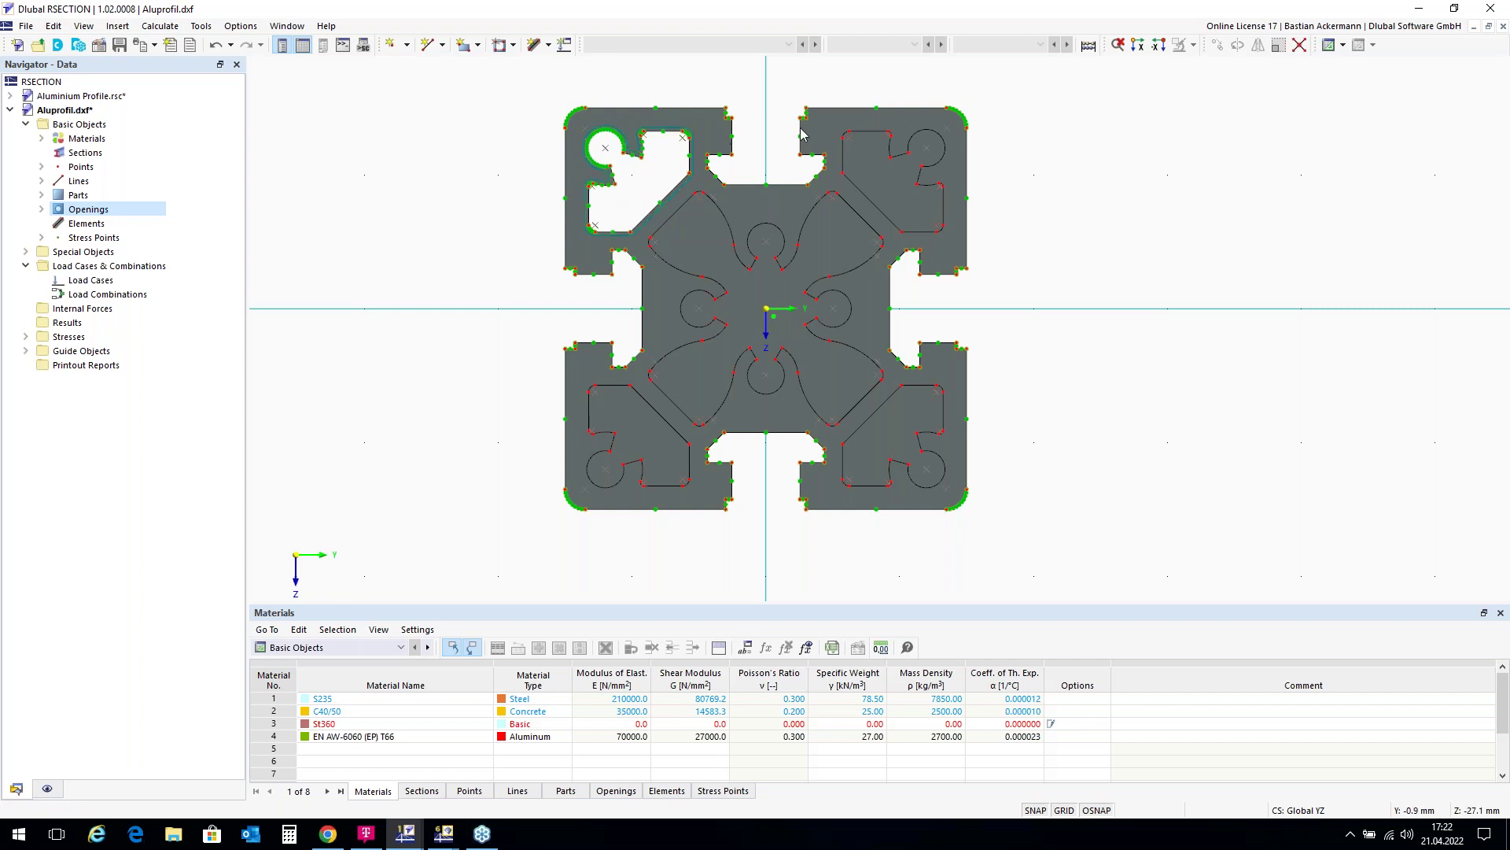
left_click(678, 198)
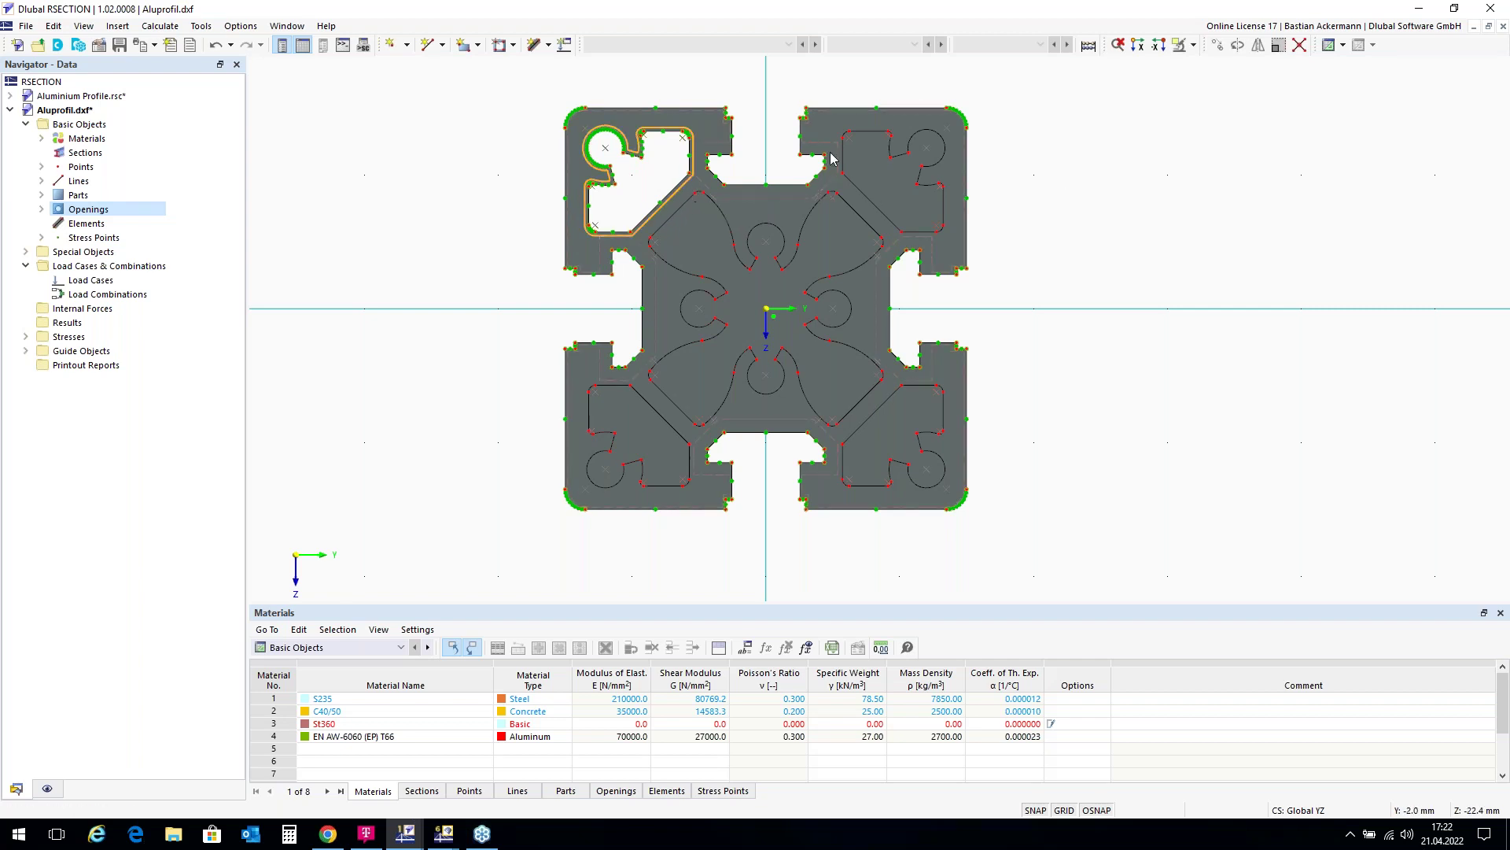
left_click(1237, 45)
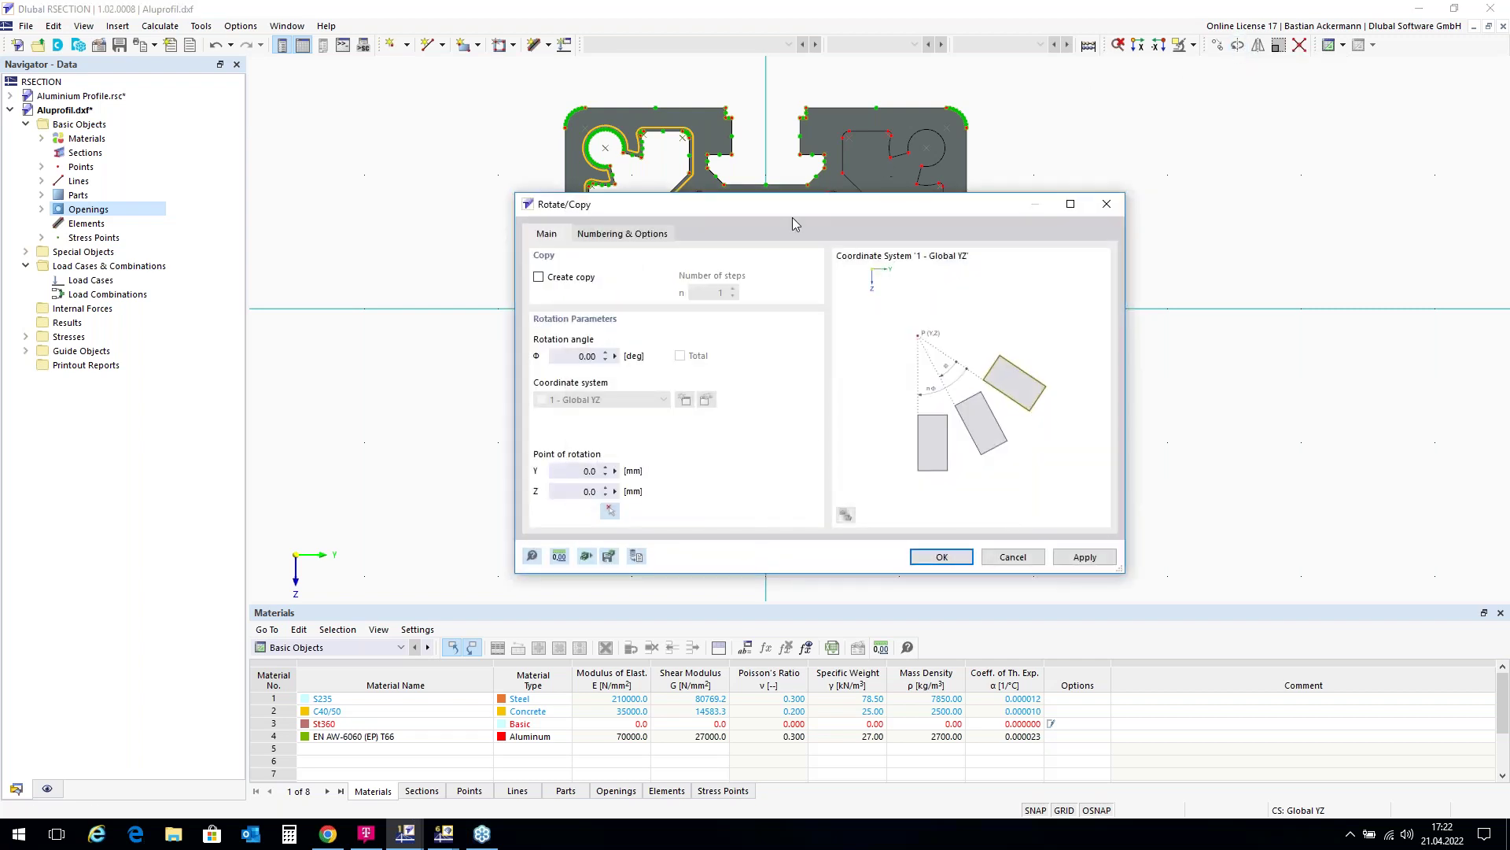
left_click(539, 278)
left_click(709, 293)
type("3")
left_click(580, 354)
type("90")
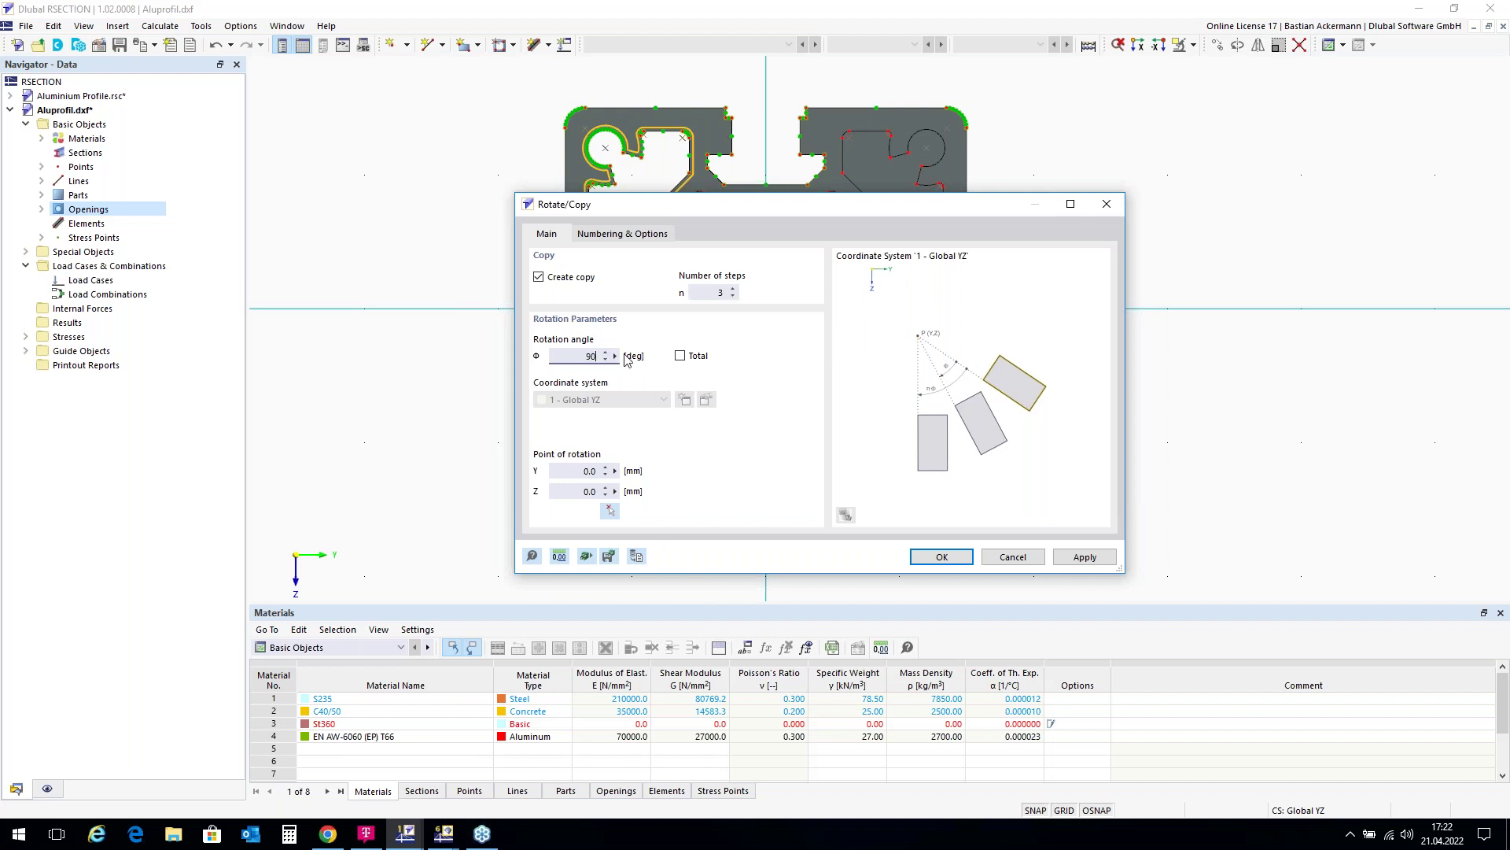
left_click(609, 513)
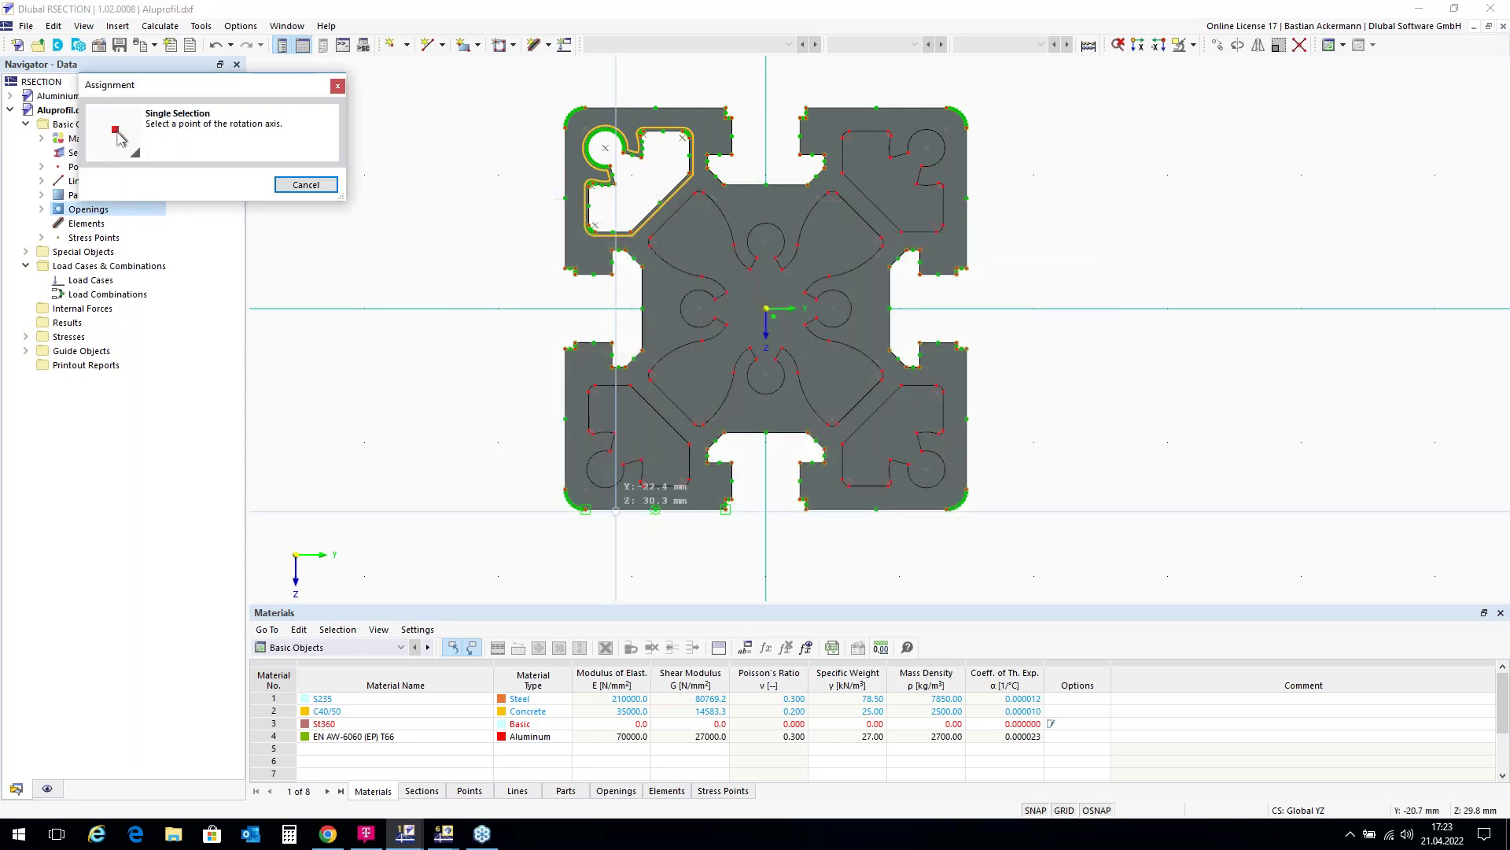
scroll(766, 309, "up", 3)
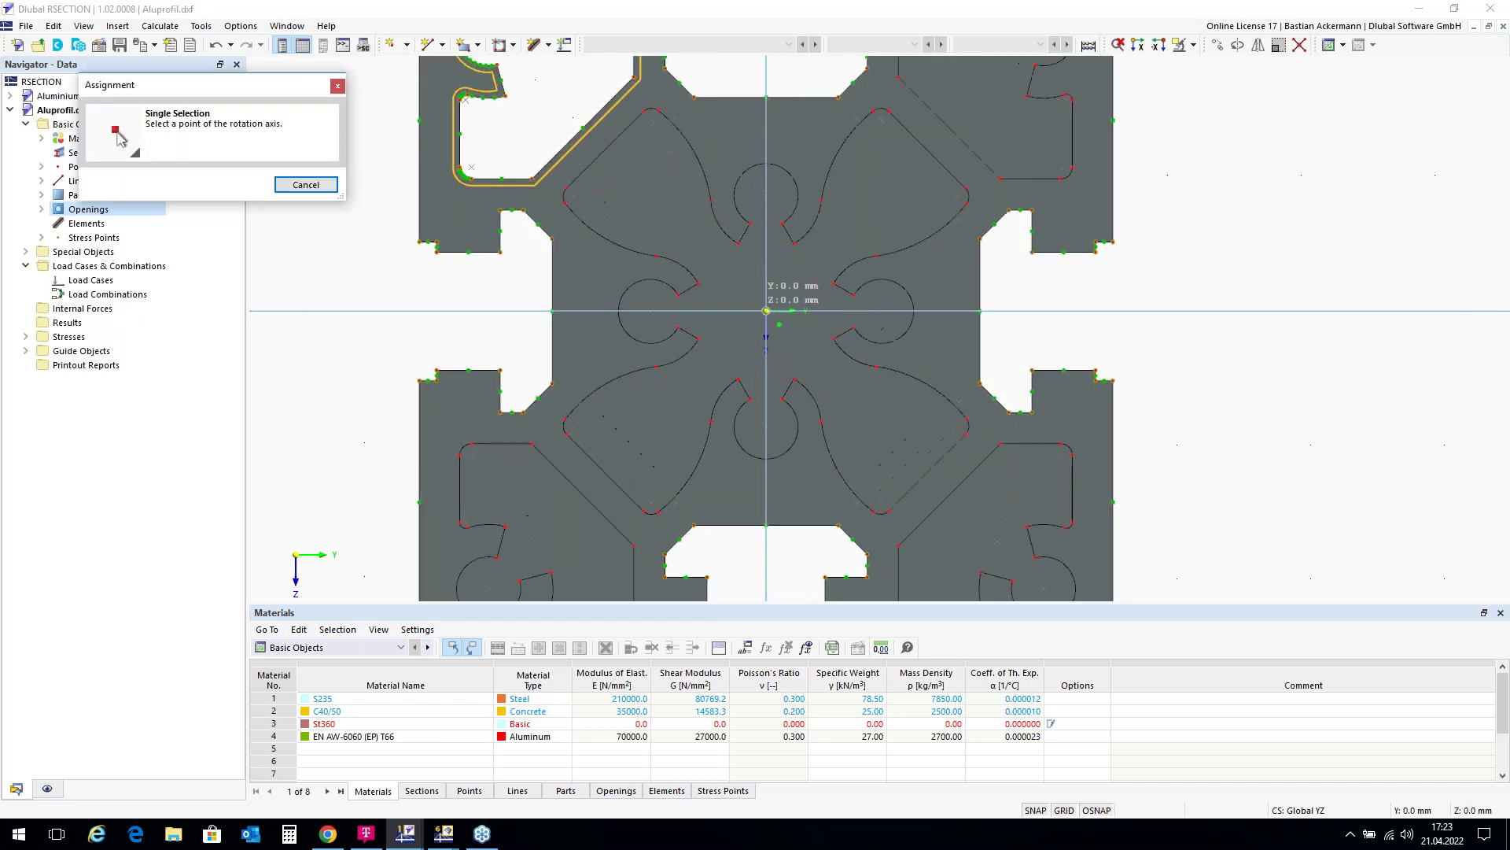
left_click(766, 308)
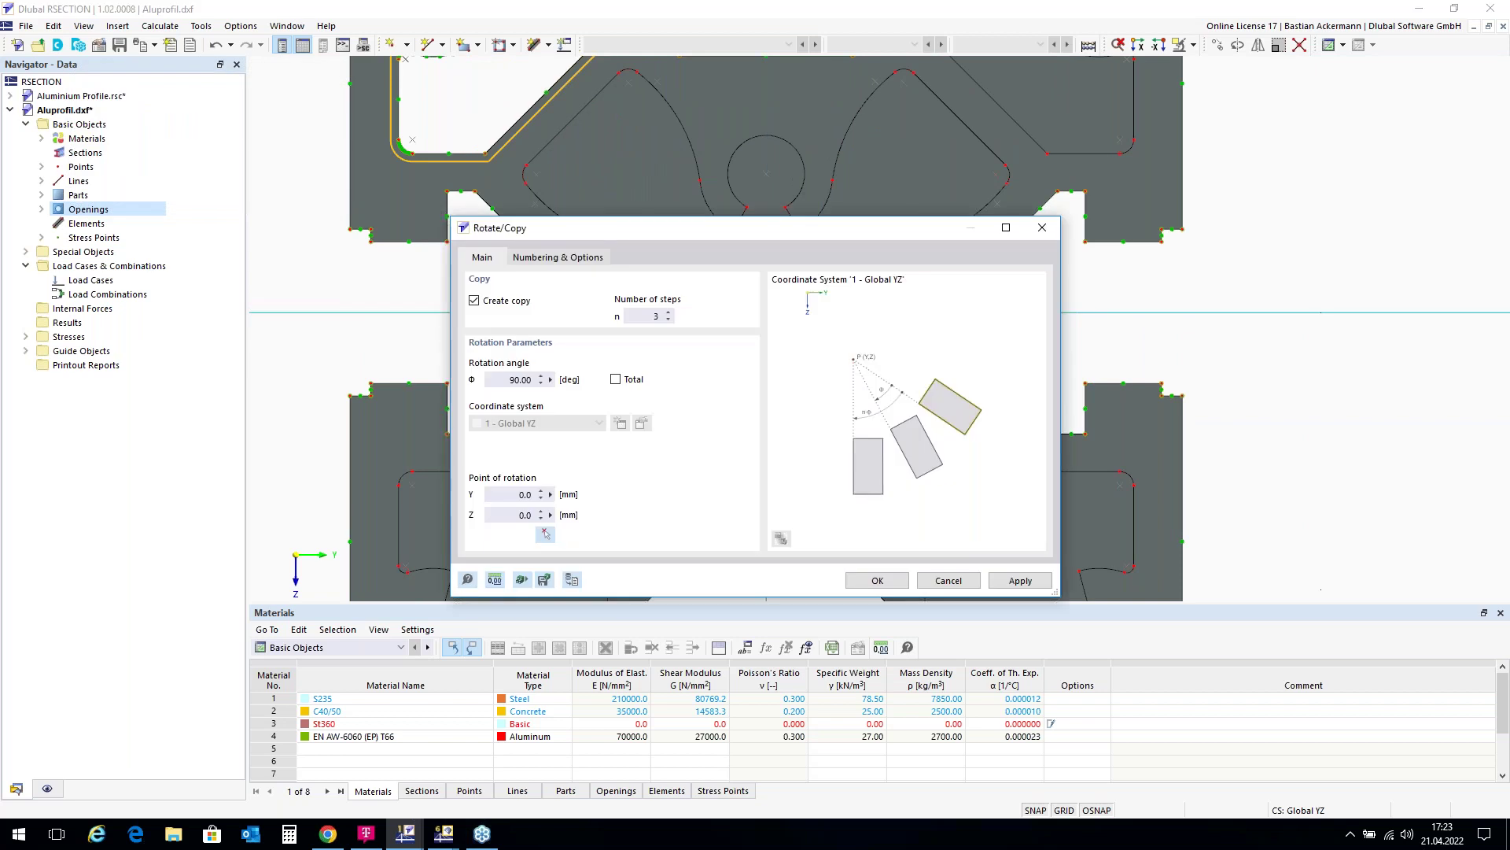
left_click(877, 580)
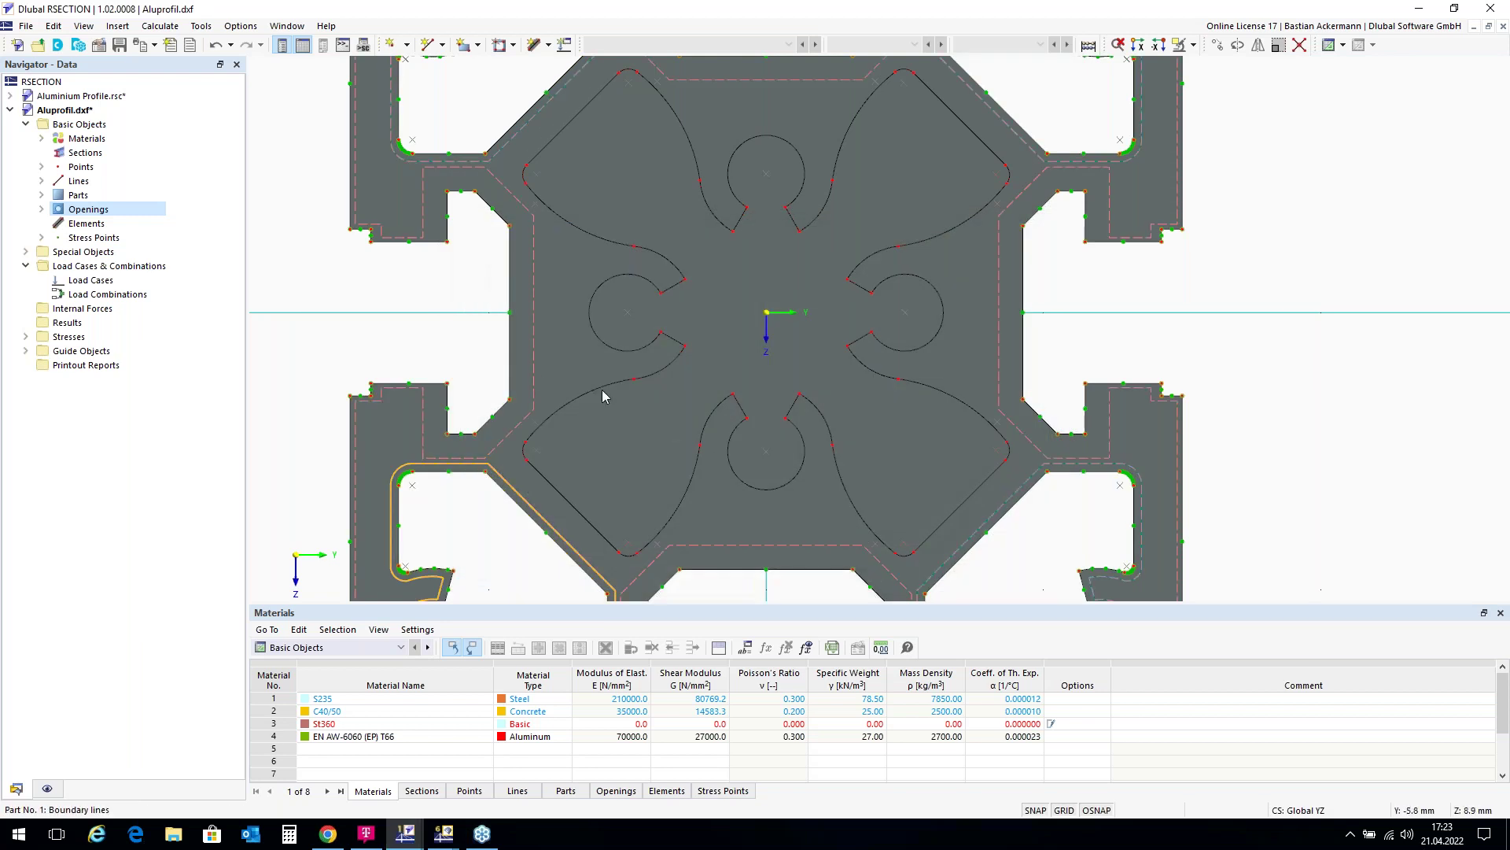
Create a new opening bounded by all contour lines of the central cavity.
scroll(531, 352, "down", 2)
scroll(531, 352, "down", 1)
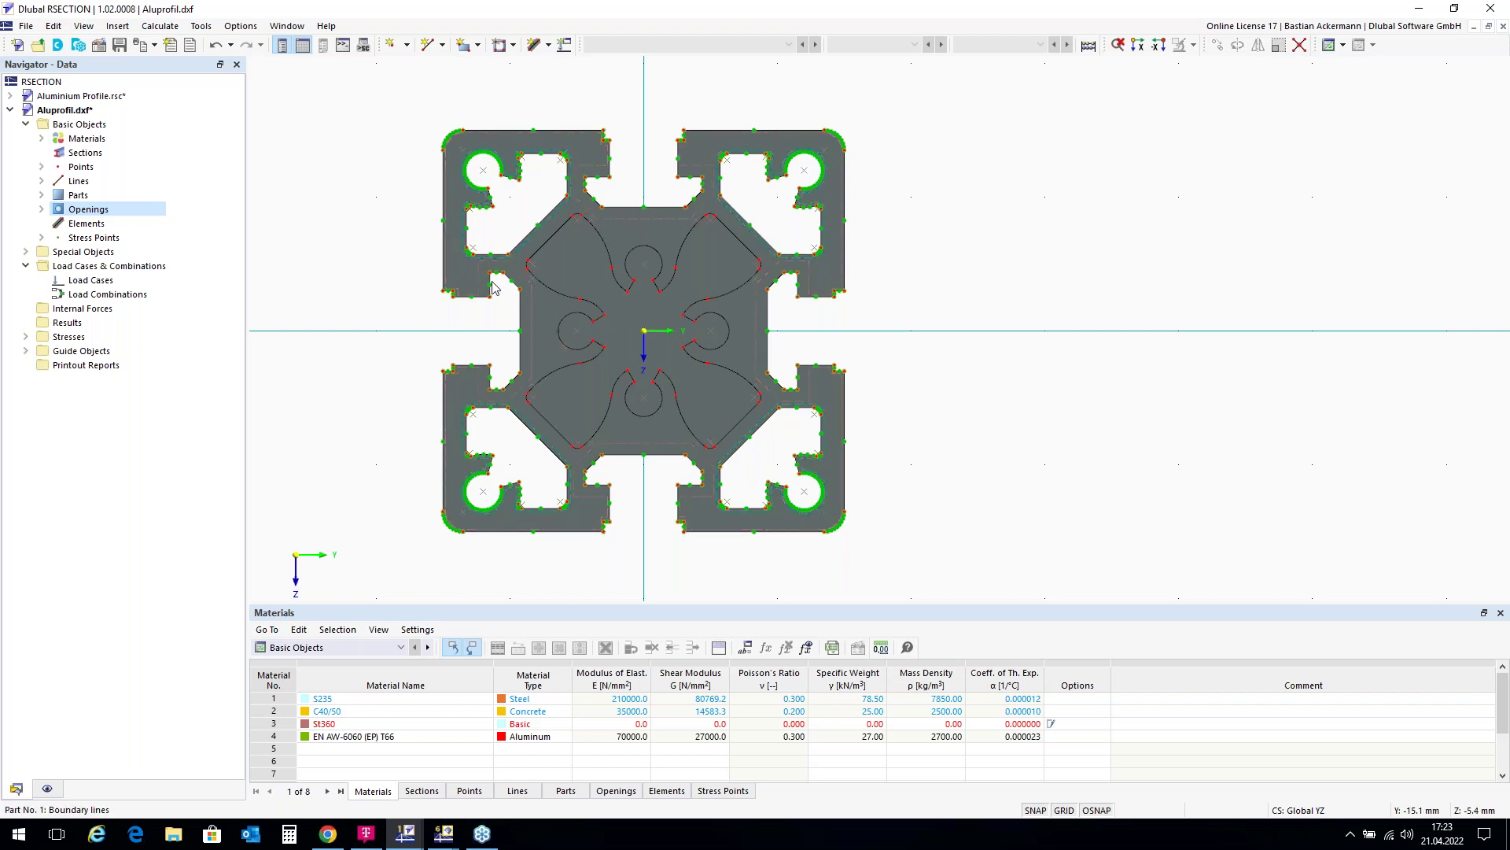
left_click(86, 211)
right_click(88, 212)
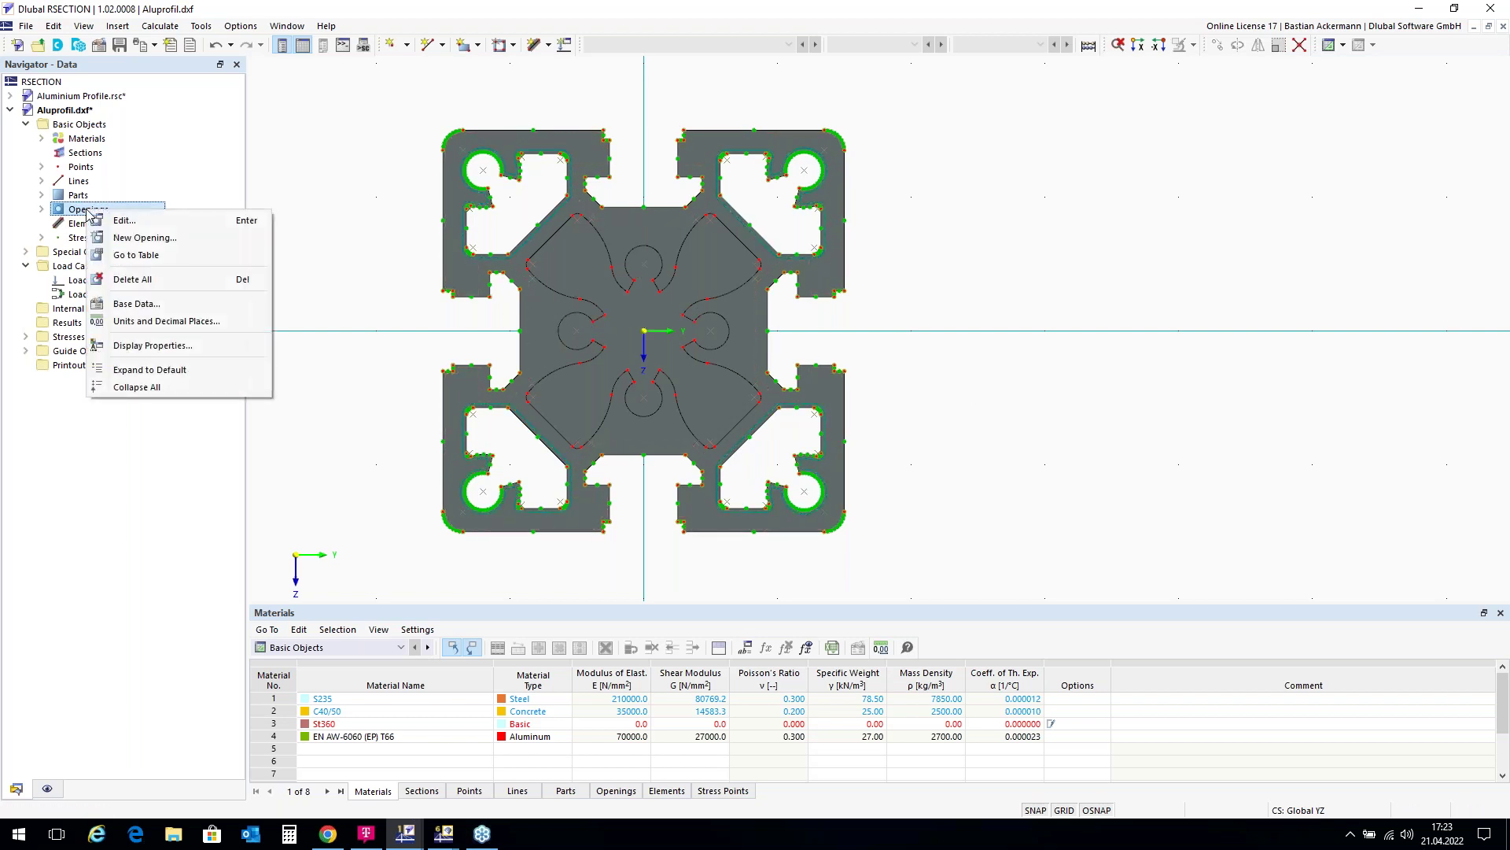
left_click(134, 240)
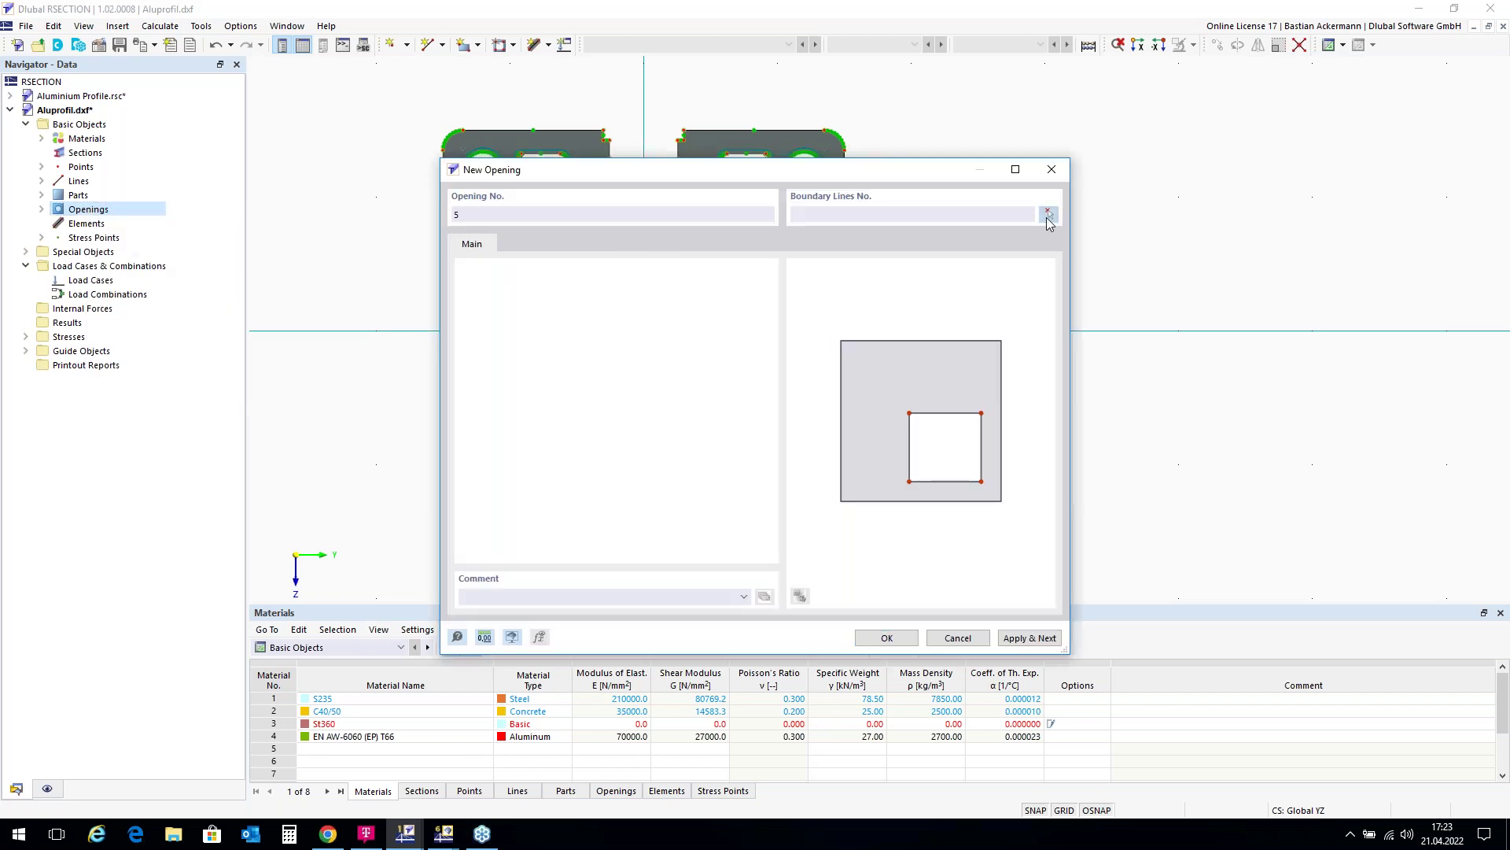
left_click(1047, 215)
scroll(586, 537, "up", 1)
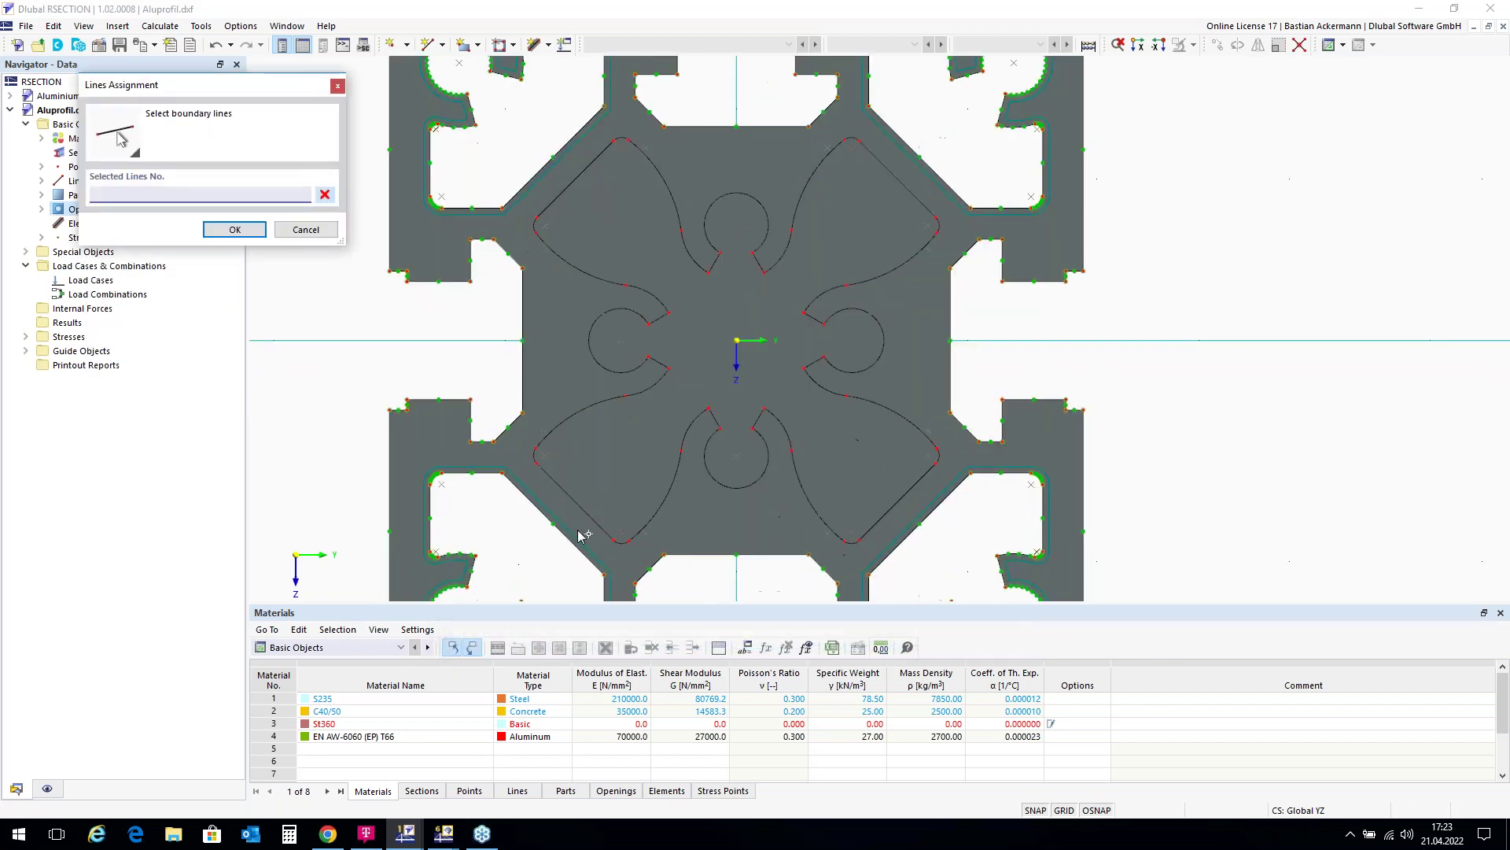
scroll(612, 455, "up", 1)
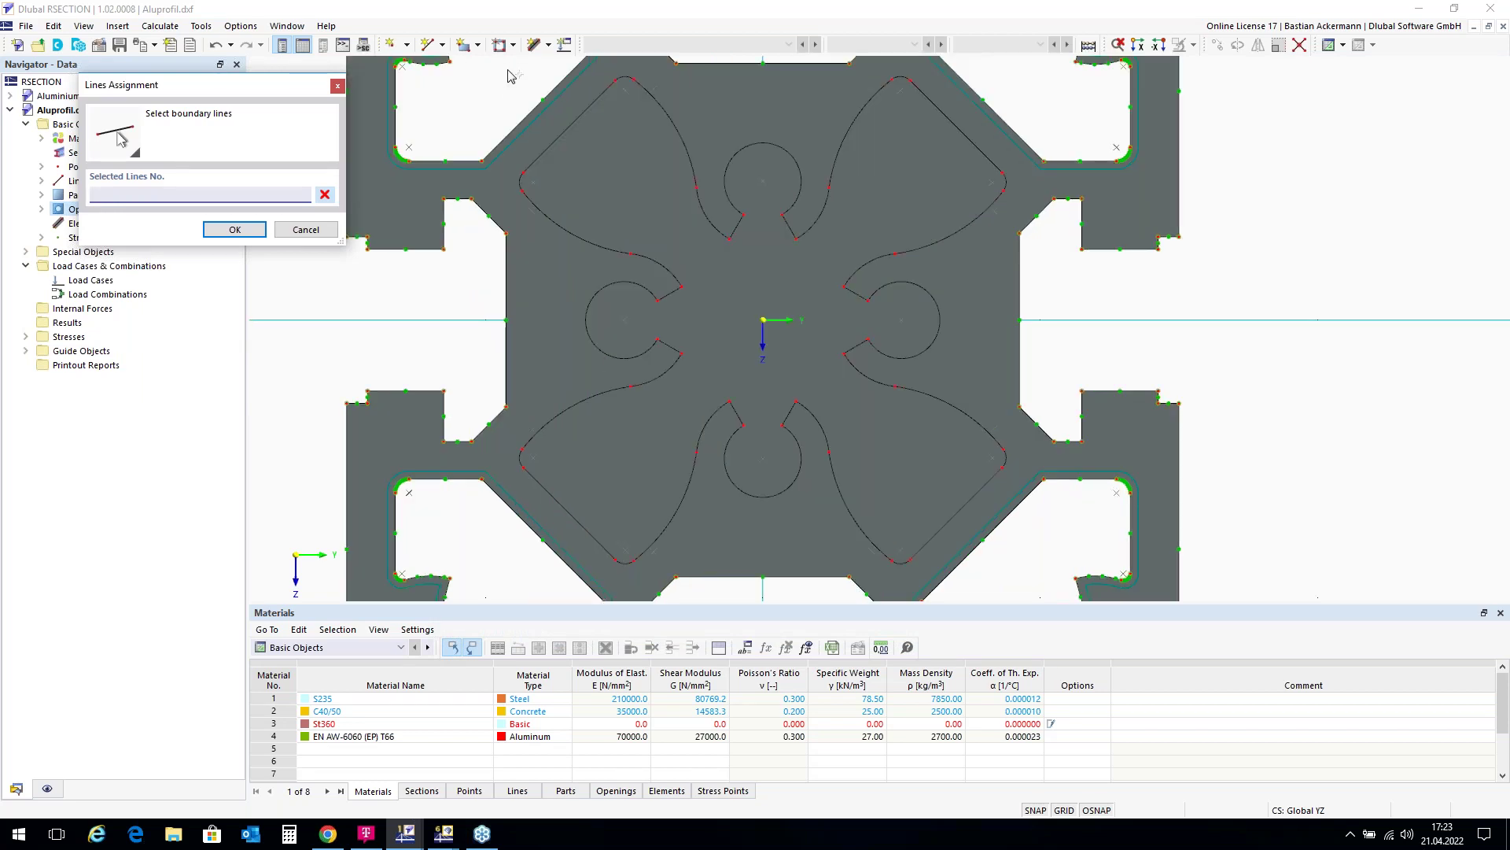
left_click(507, 76)
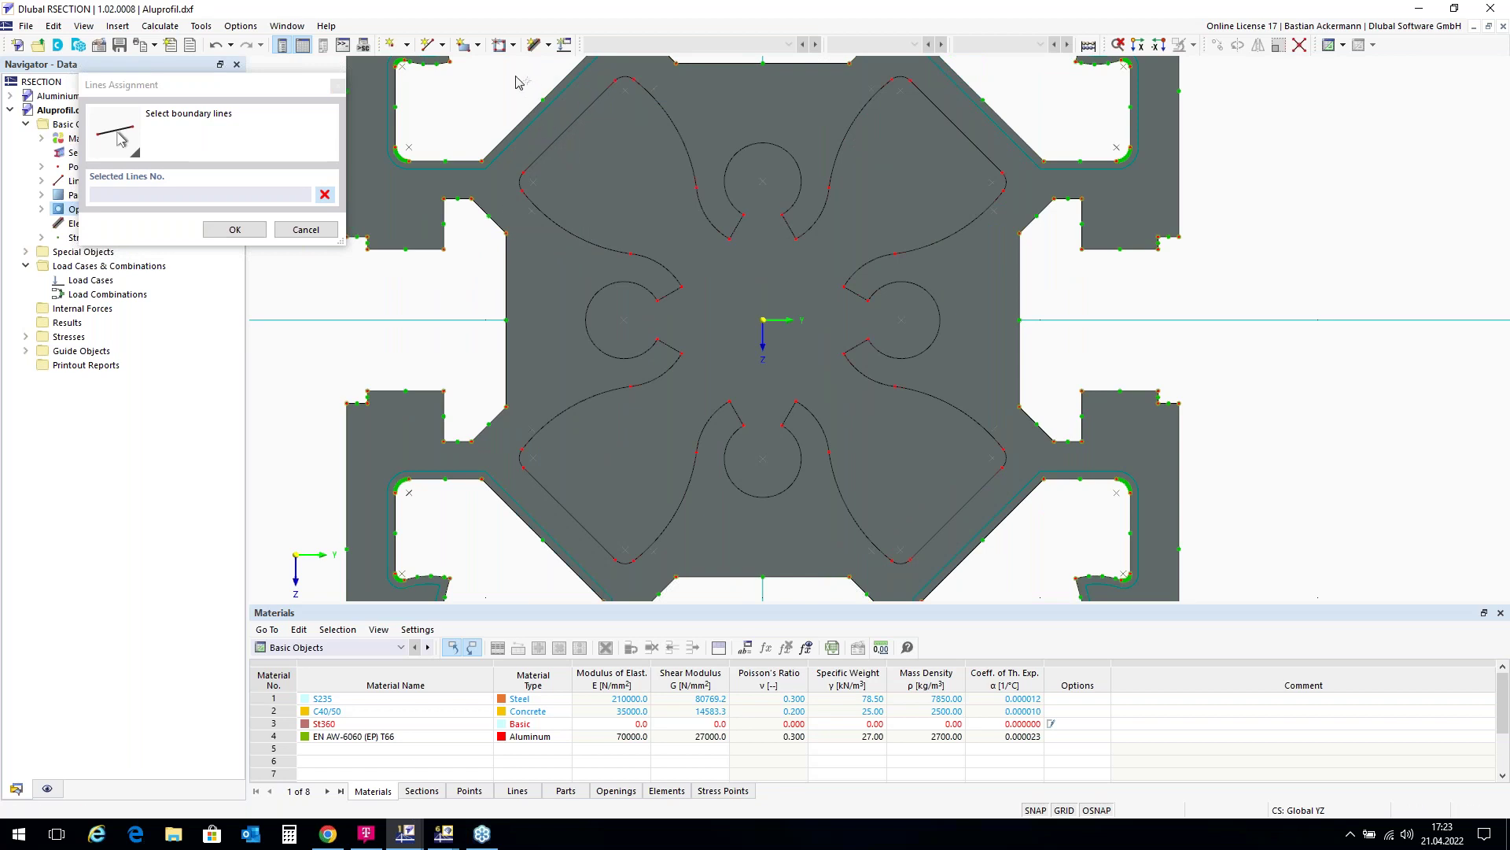
left_click_drag(532, 103, 1014, 574)
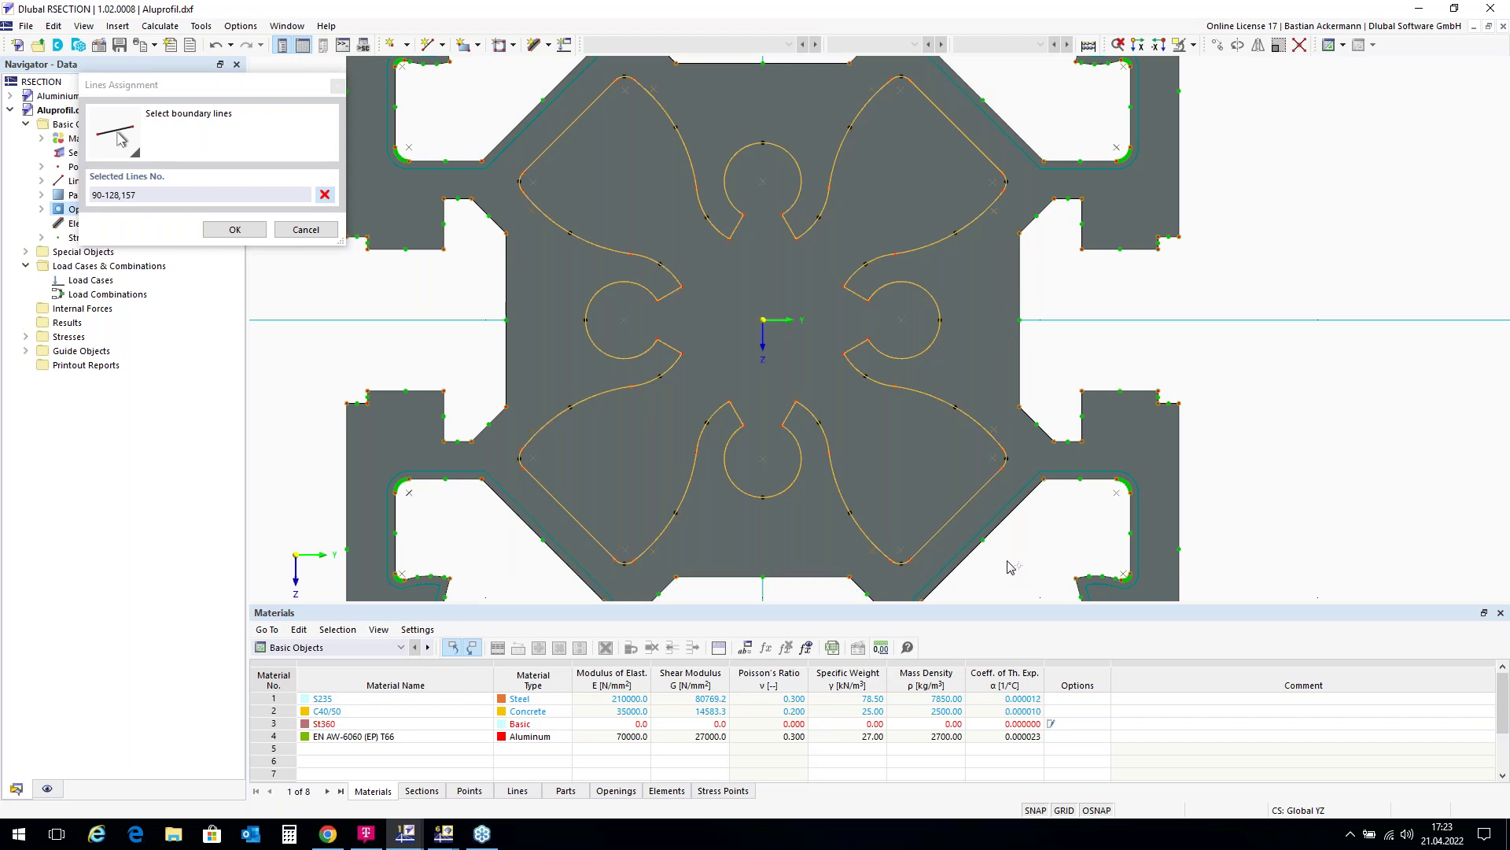
left_click(233, 229)
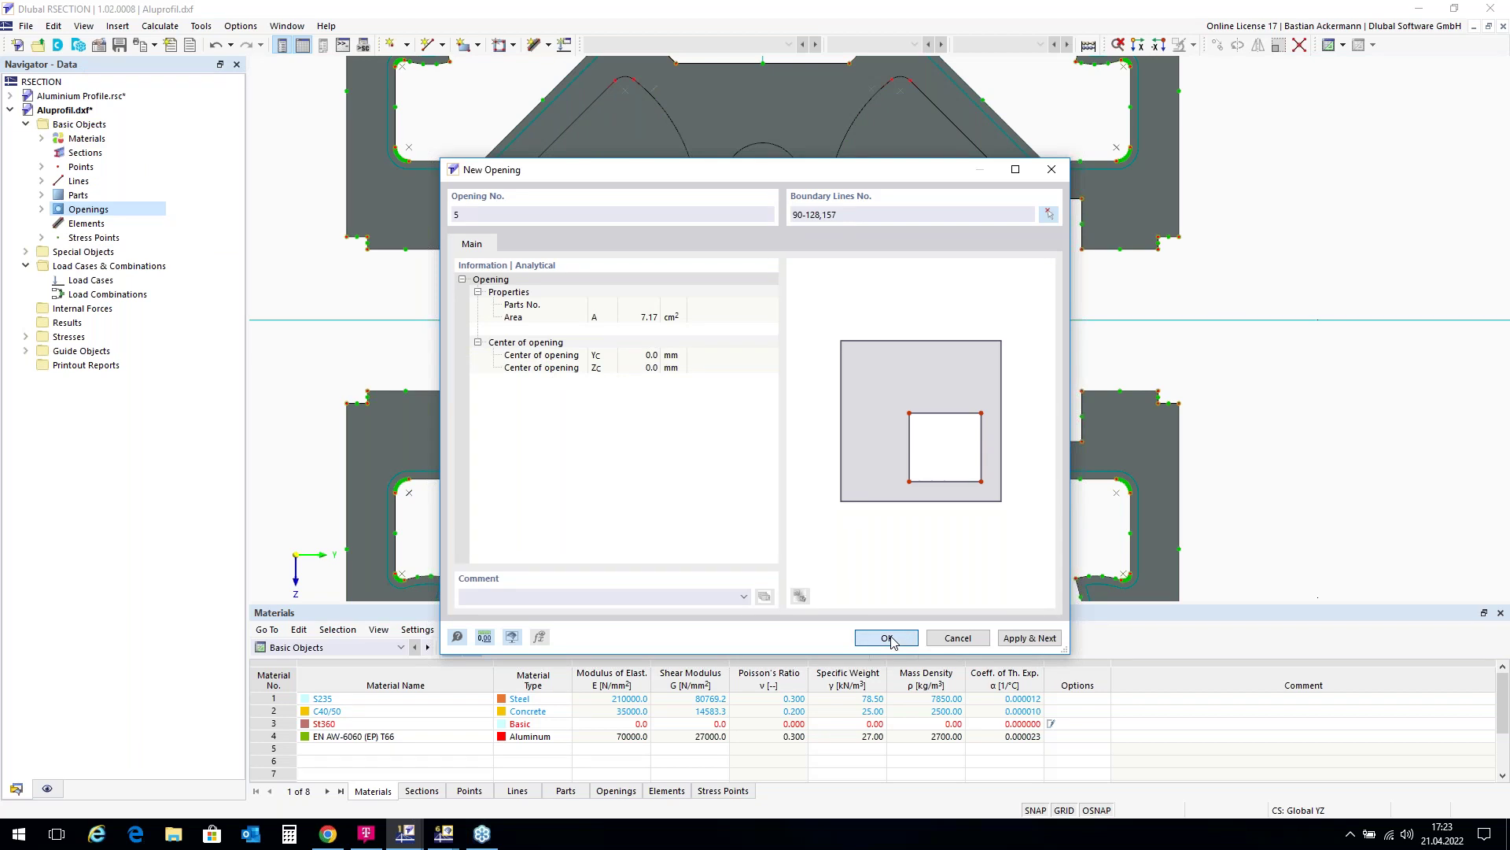
left_click(889, 640)
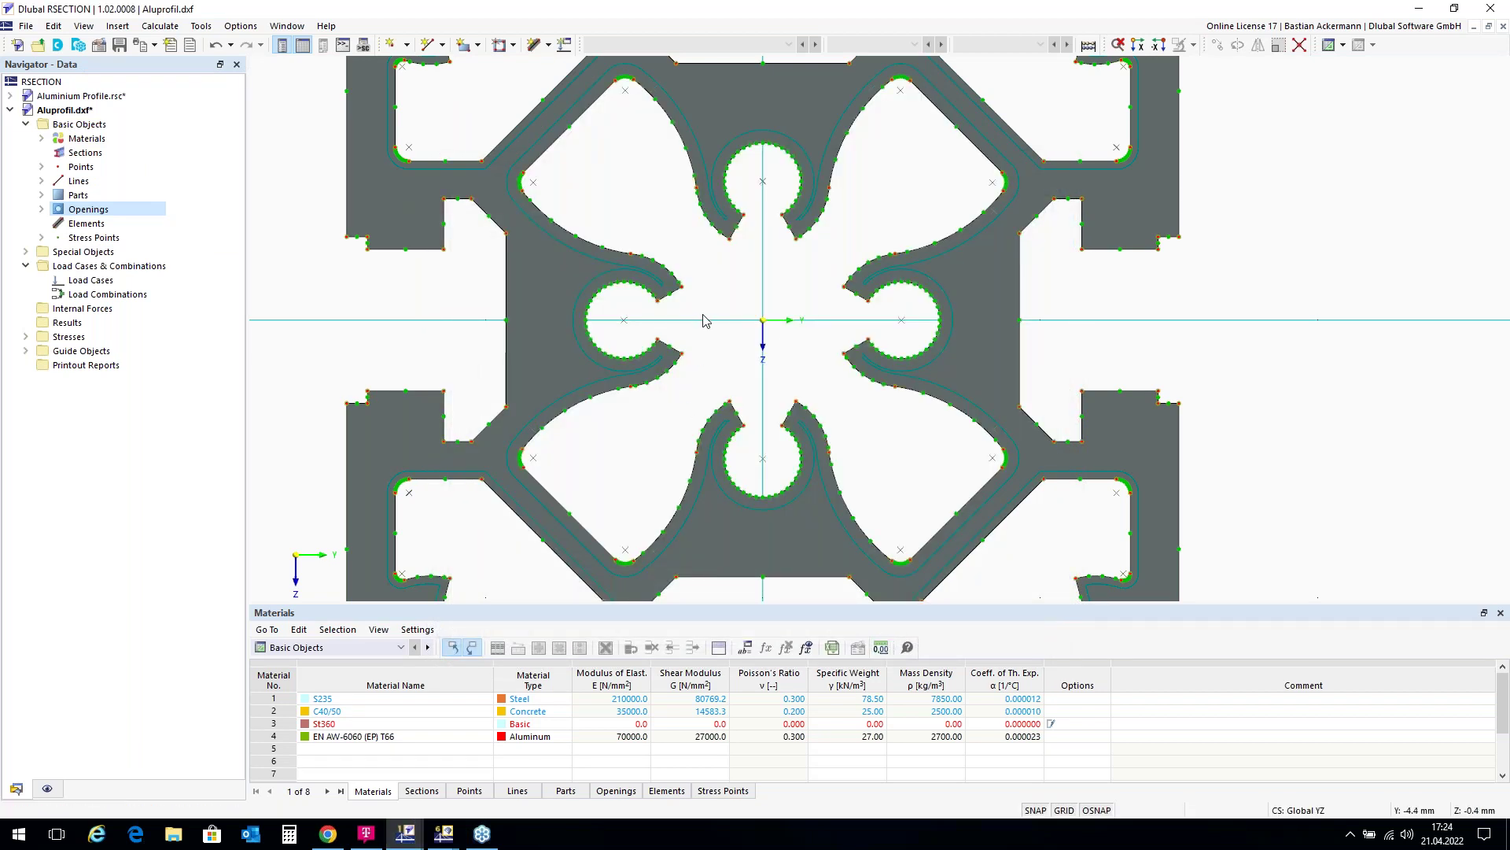
Create two permanent load cases, naming LC1 "N" and LC2 "T".
scroll(708, 320, "down", 3)
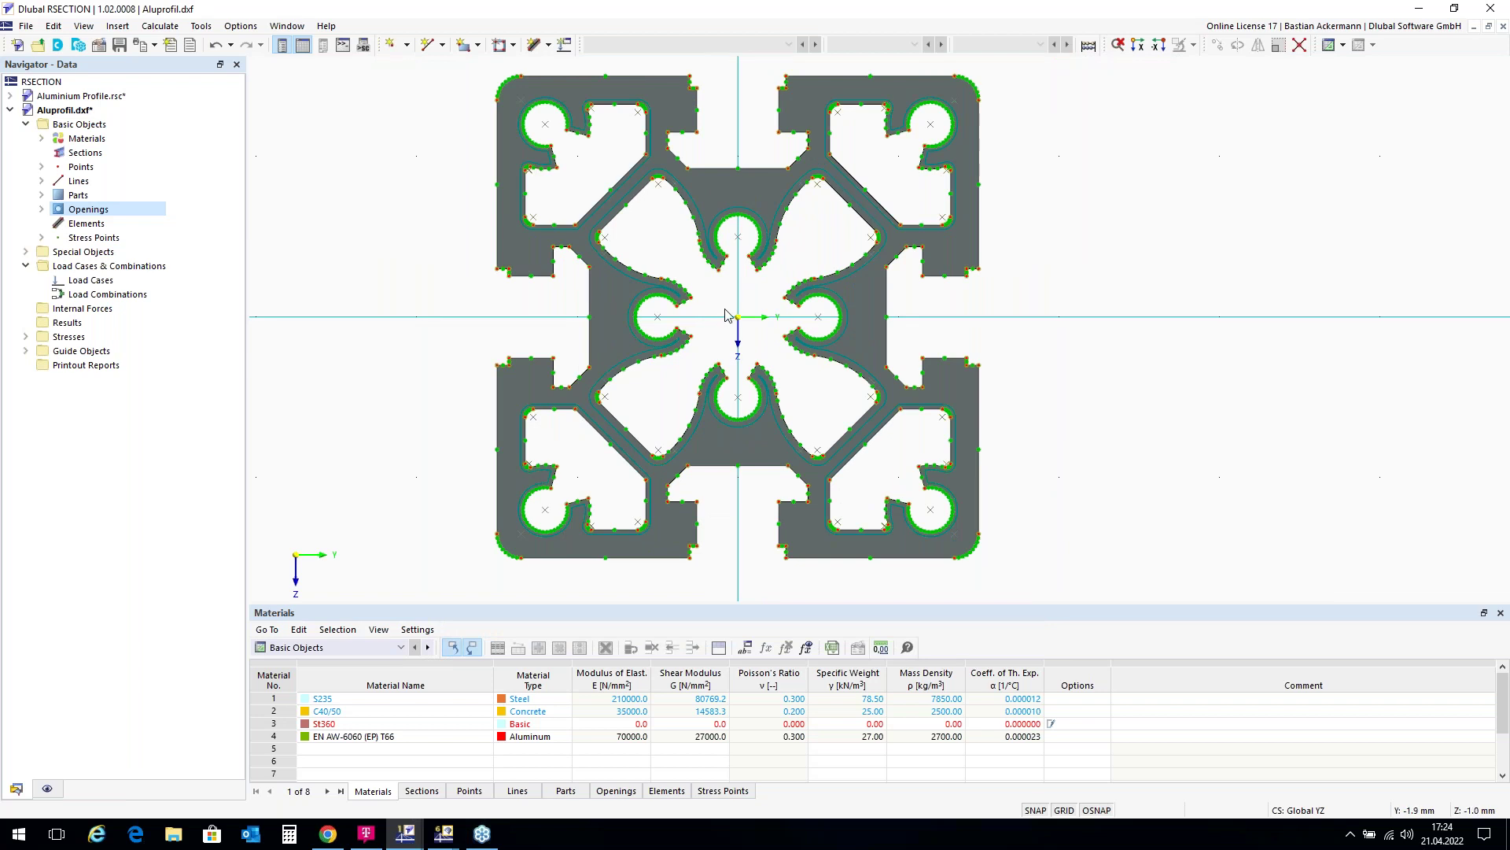
scroll(732, 315, "down", 1)
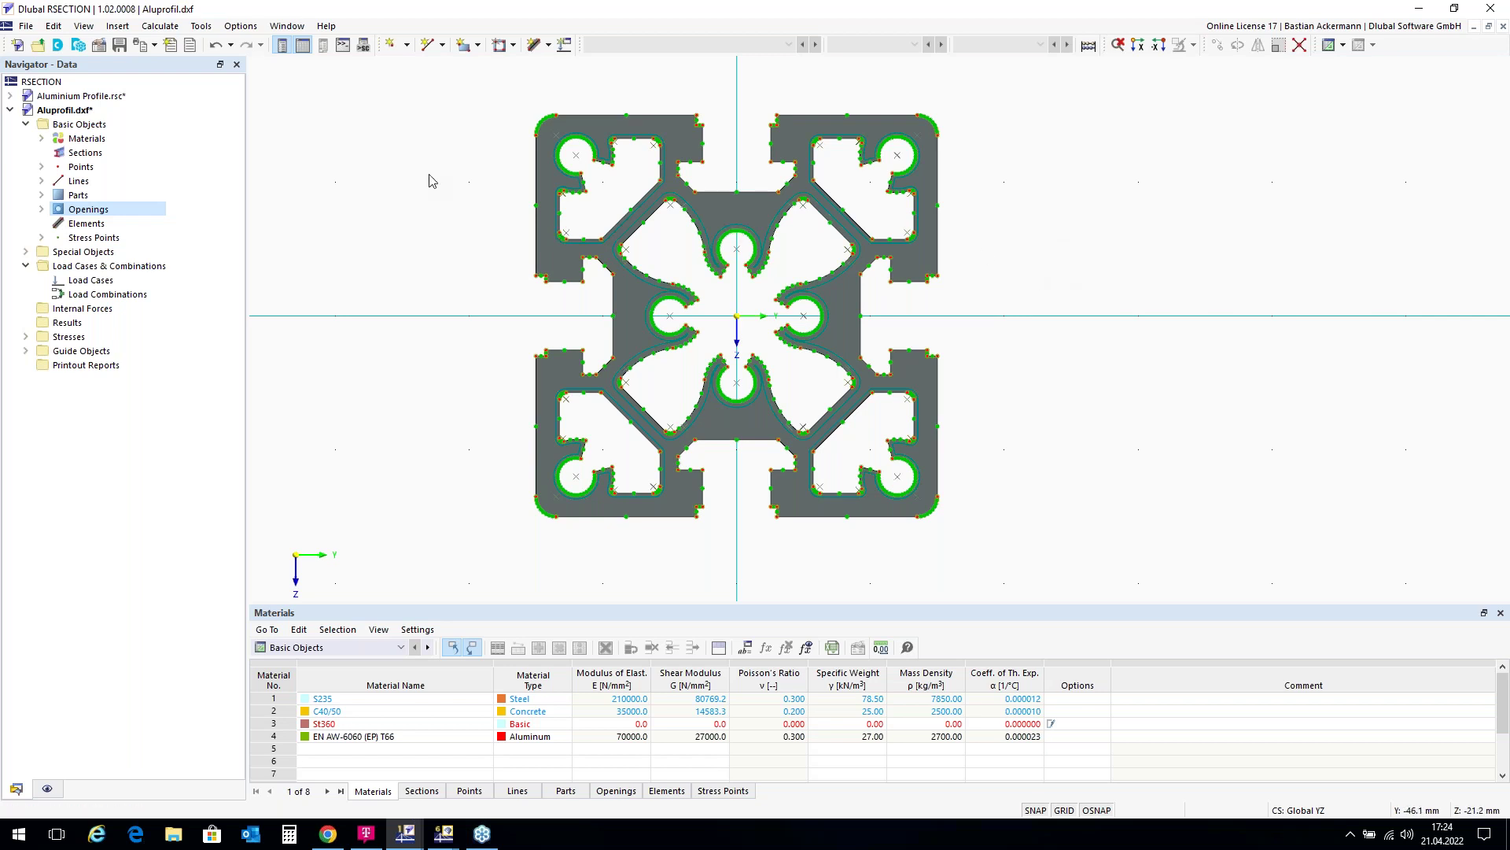
scroll(432, 181, "down", 1)
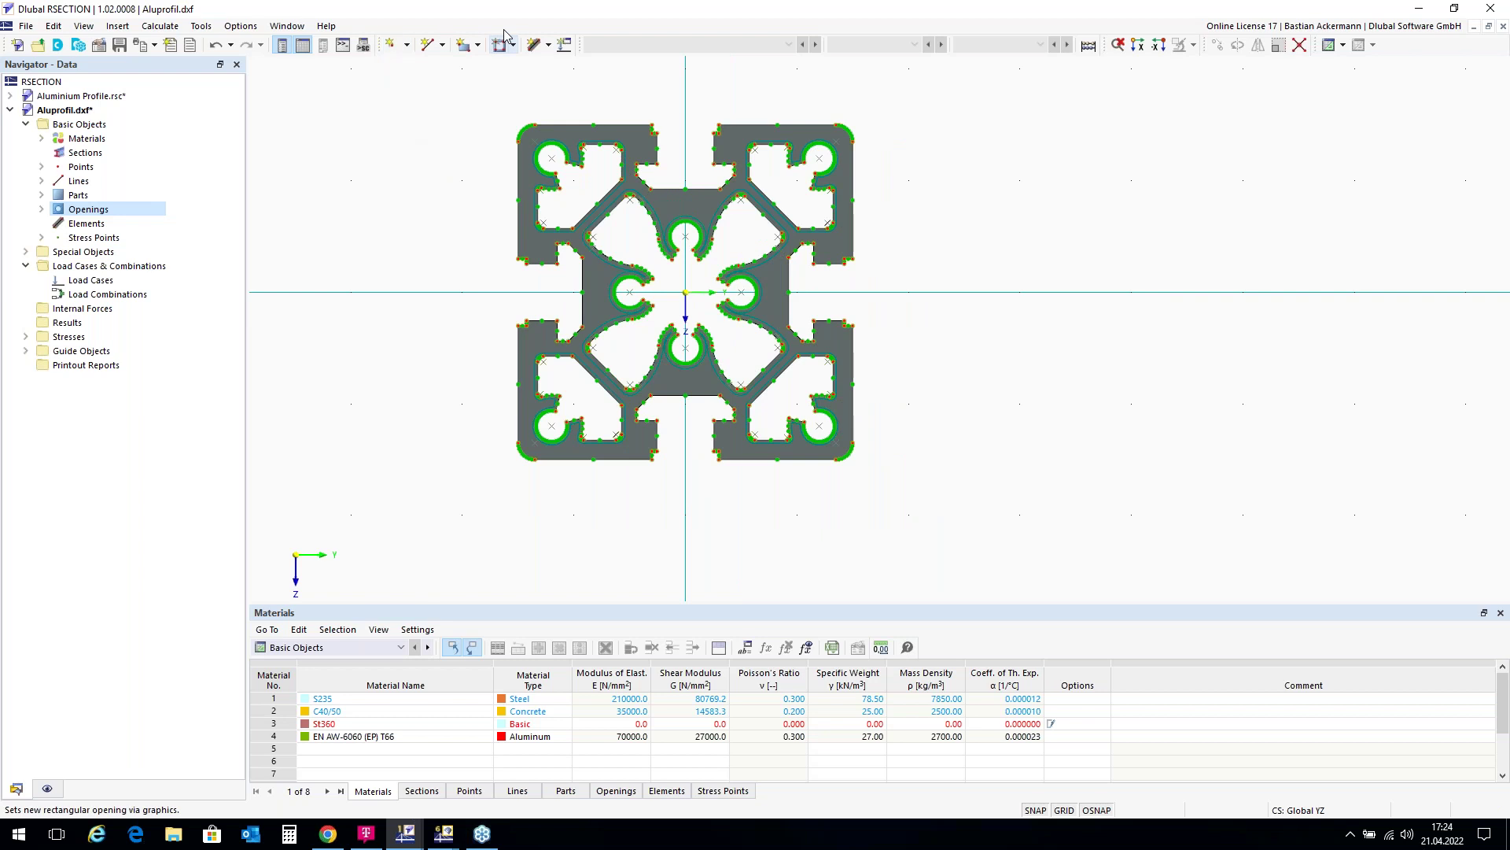
left_click(565, 45)
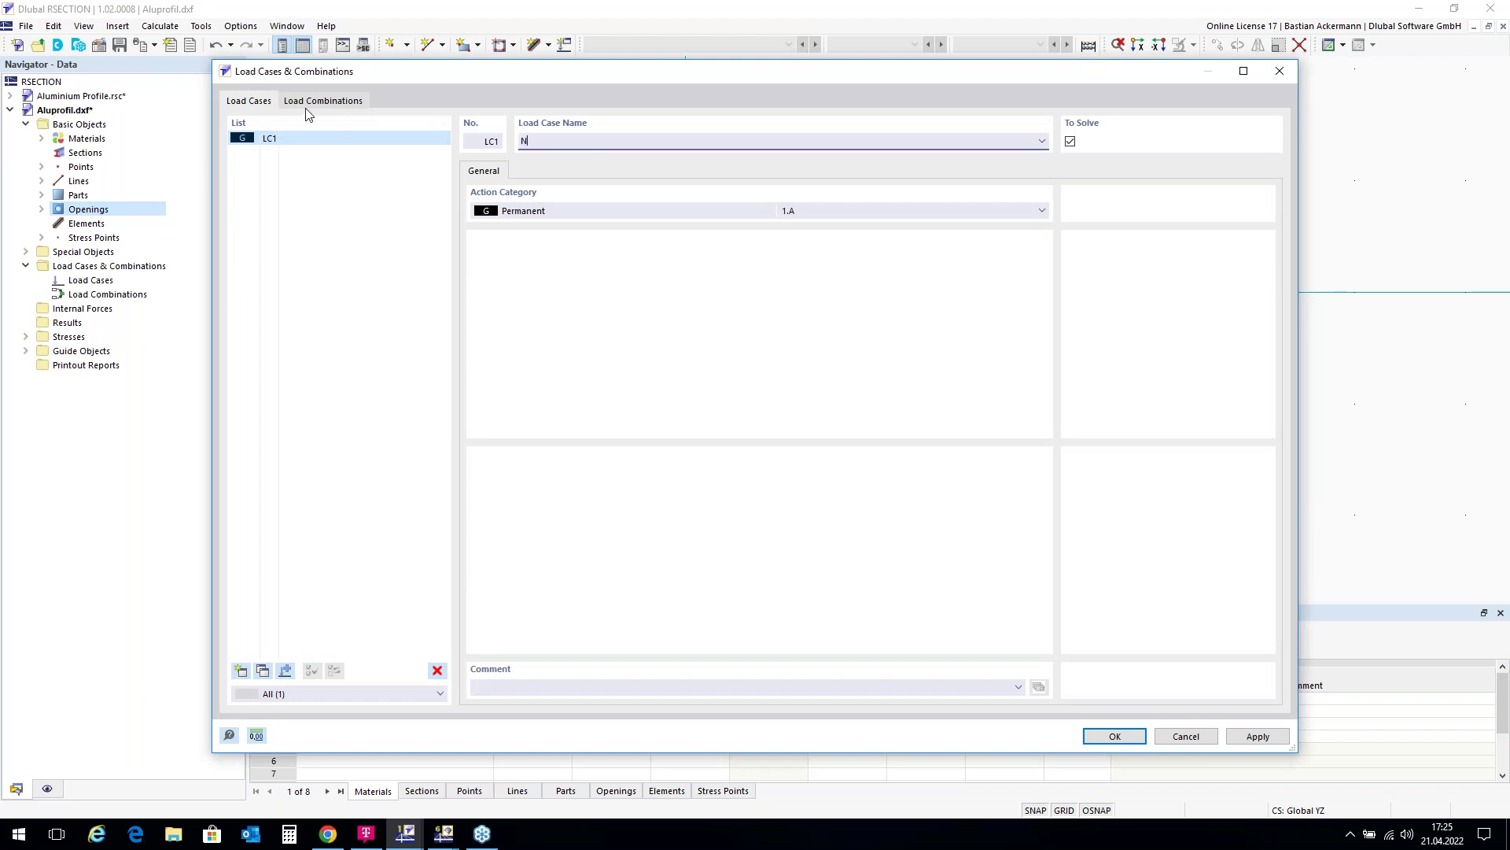
left_click(241, 671)
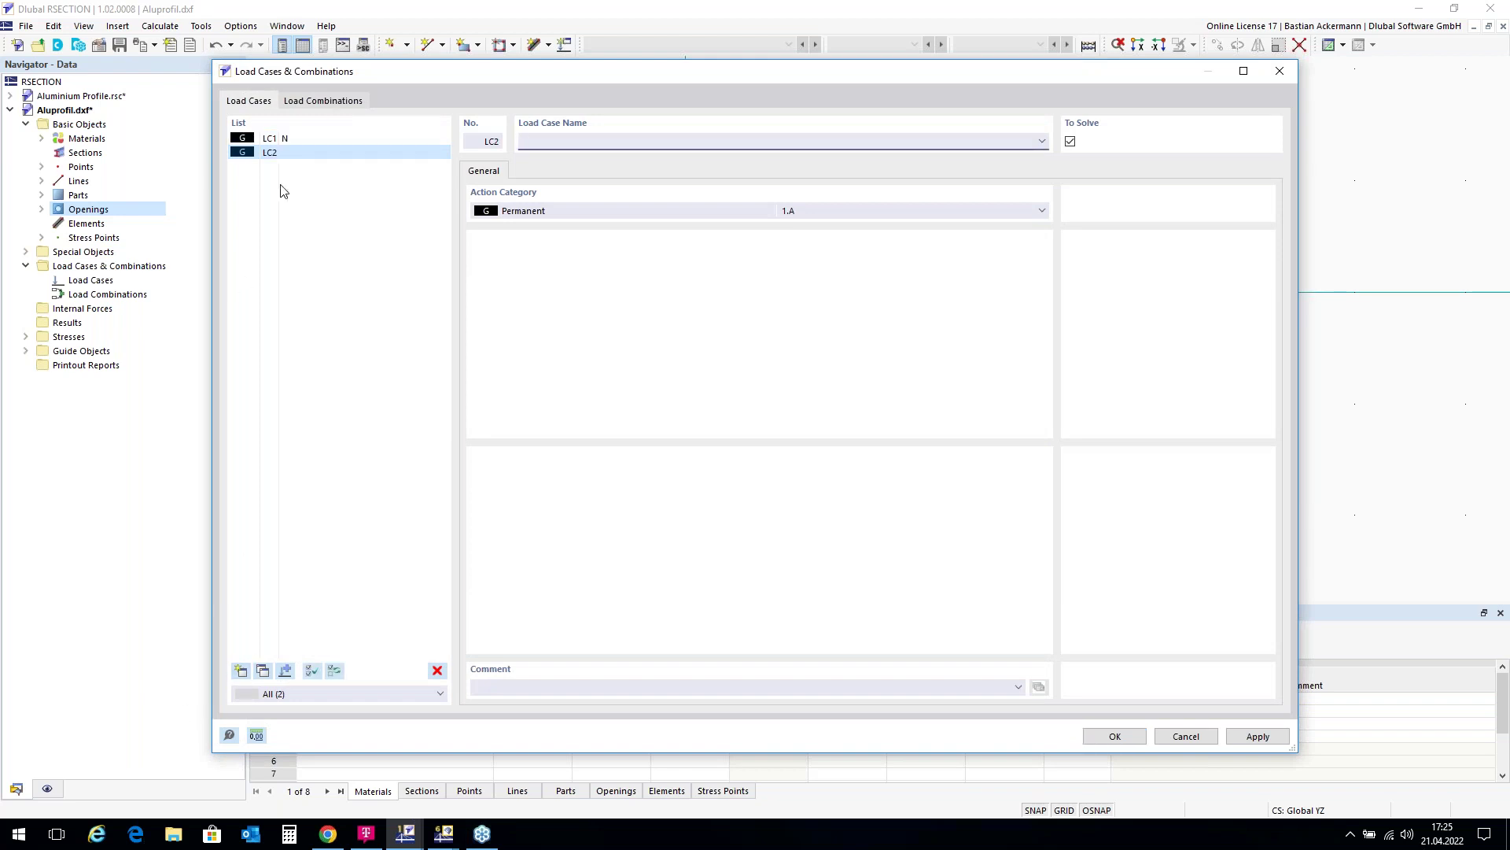
type("T")
Create load combination CO1 from load cases LC1 and LC2 and accept the load definitions.
left_click(322, 101)
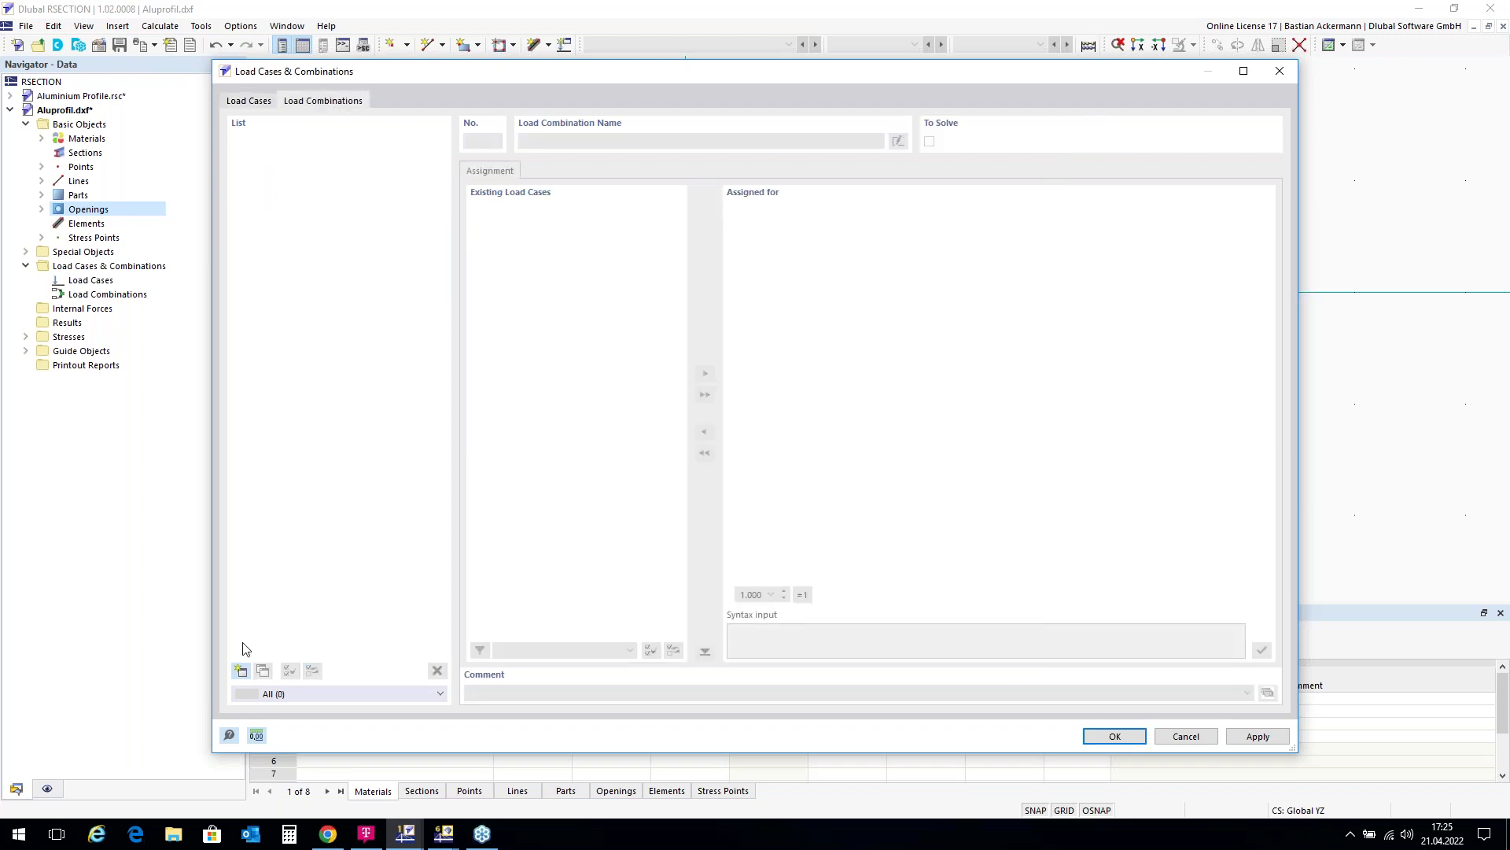
left_click(241, 671)
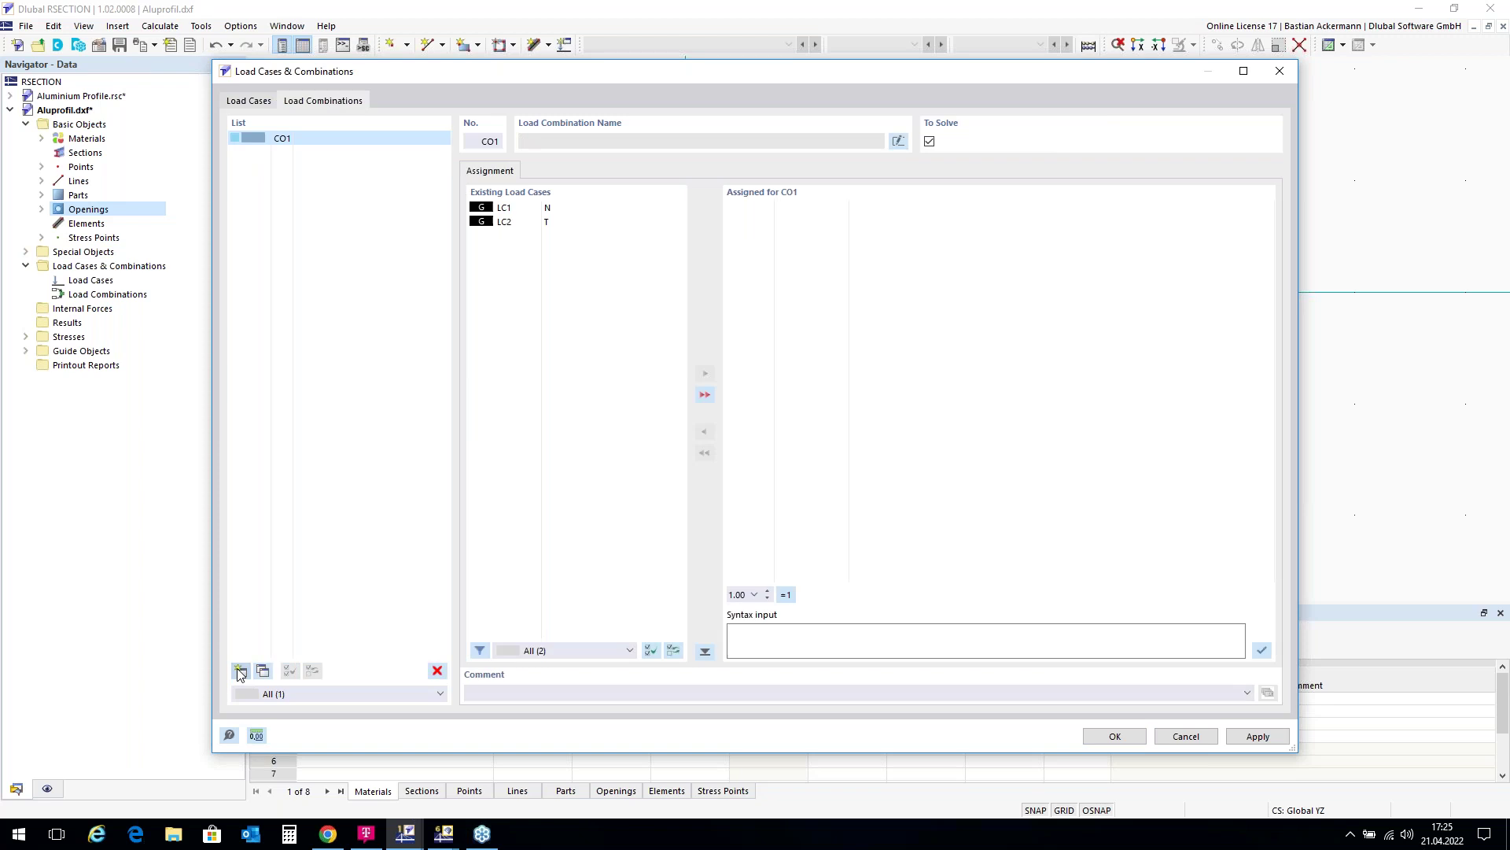
double_click(570, 210)
double_click(566, 222)
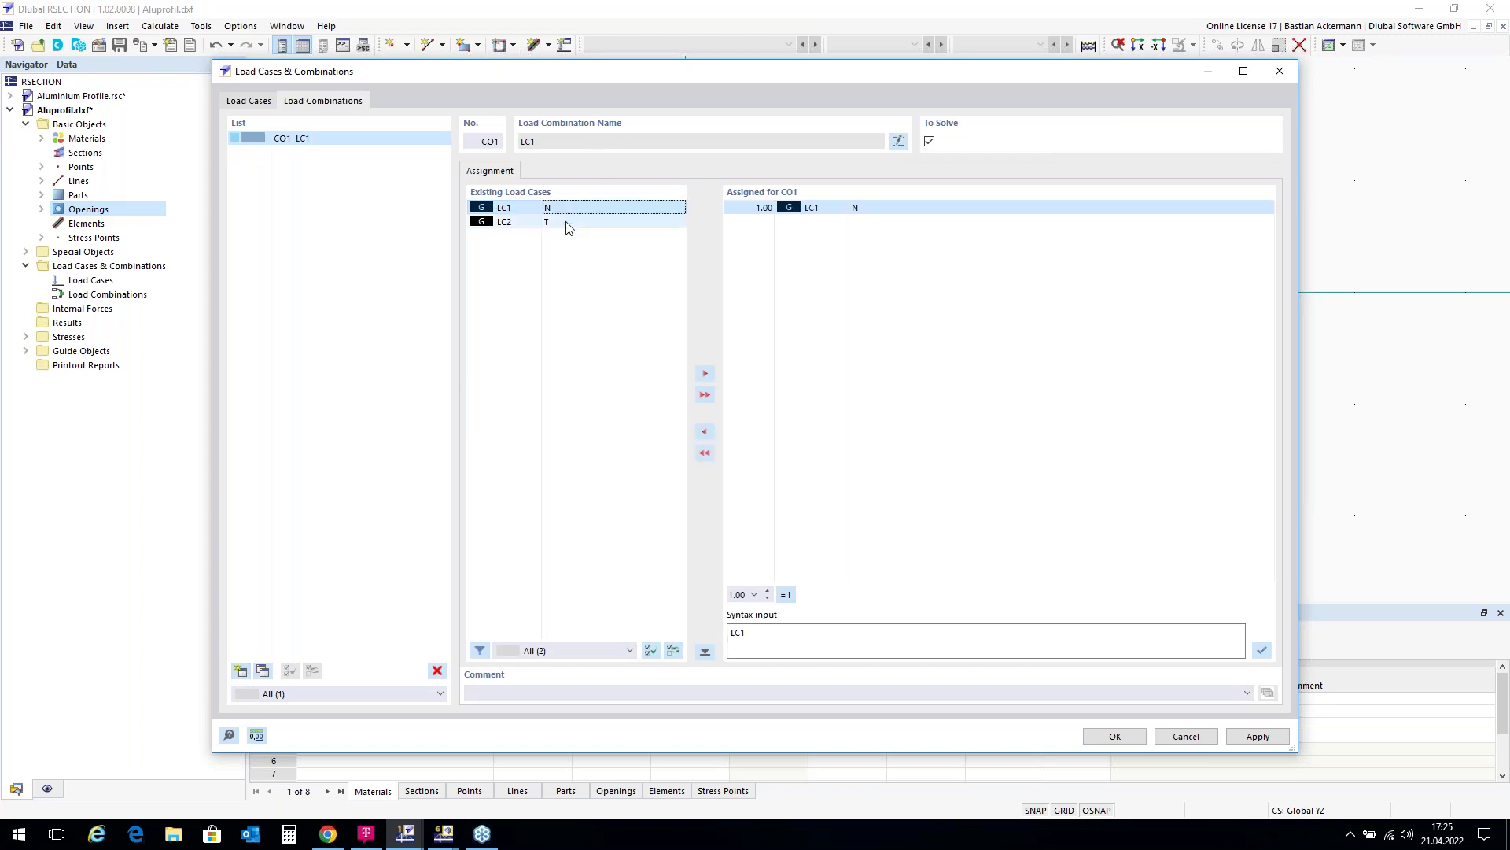
left_click(1118, 737)
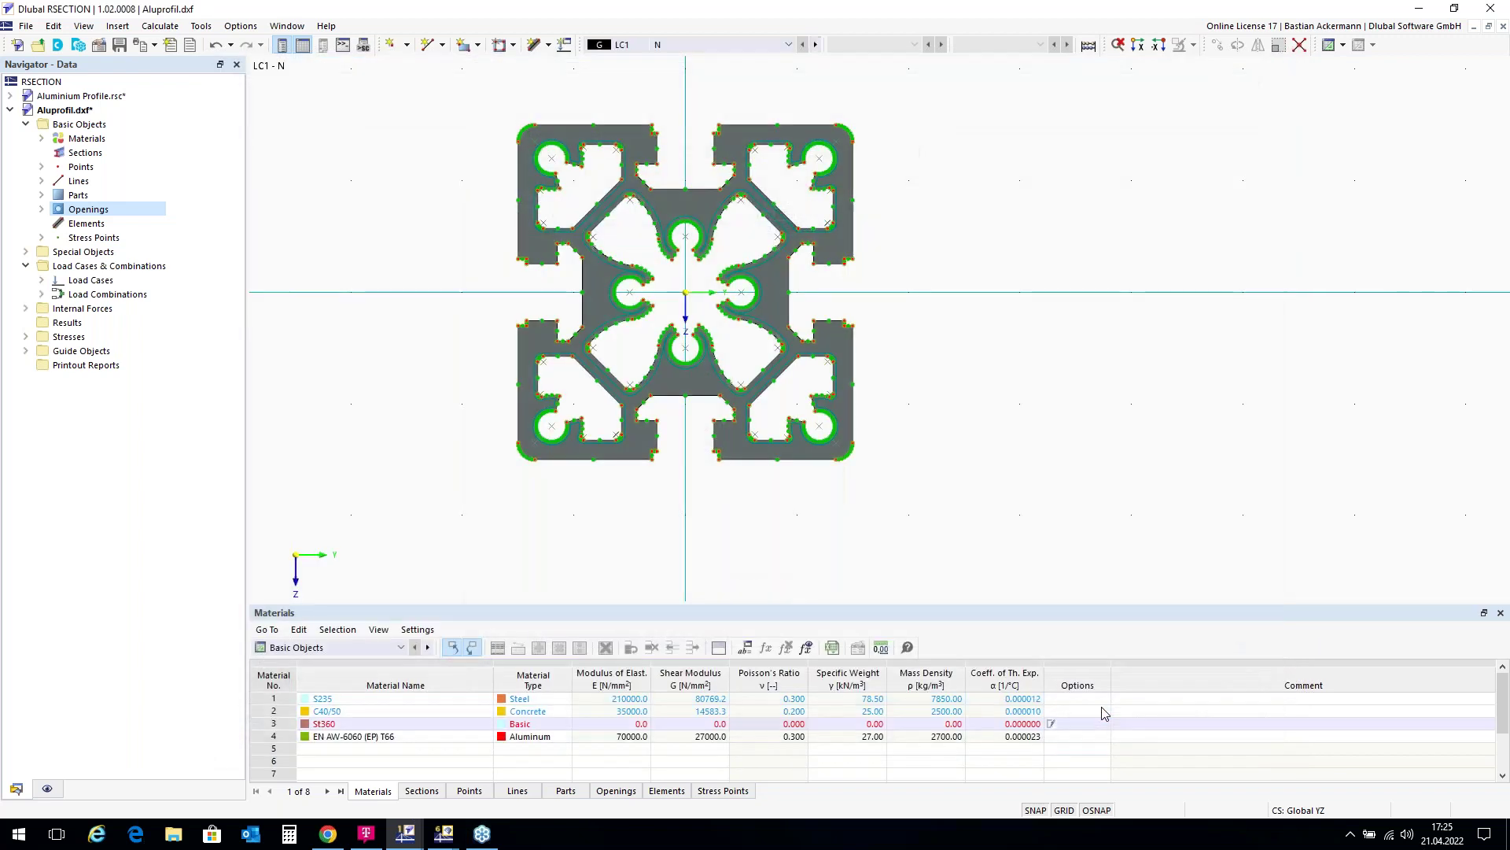
Define internal forces for load case LC1 with an axial force N of -10 kN.
double_click(67, 310)
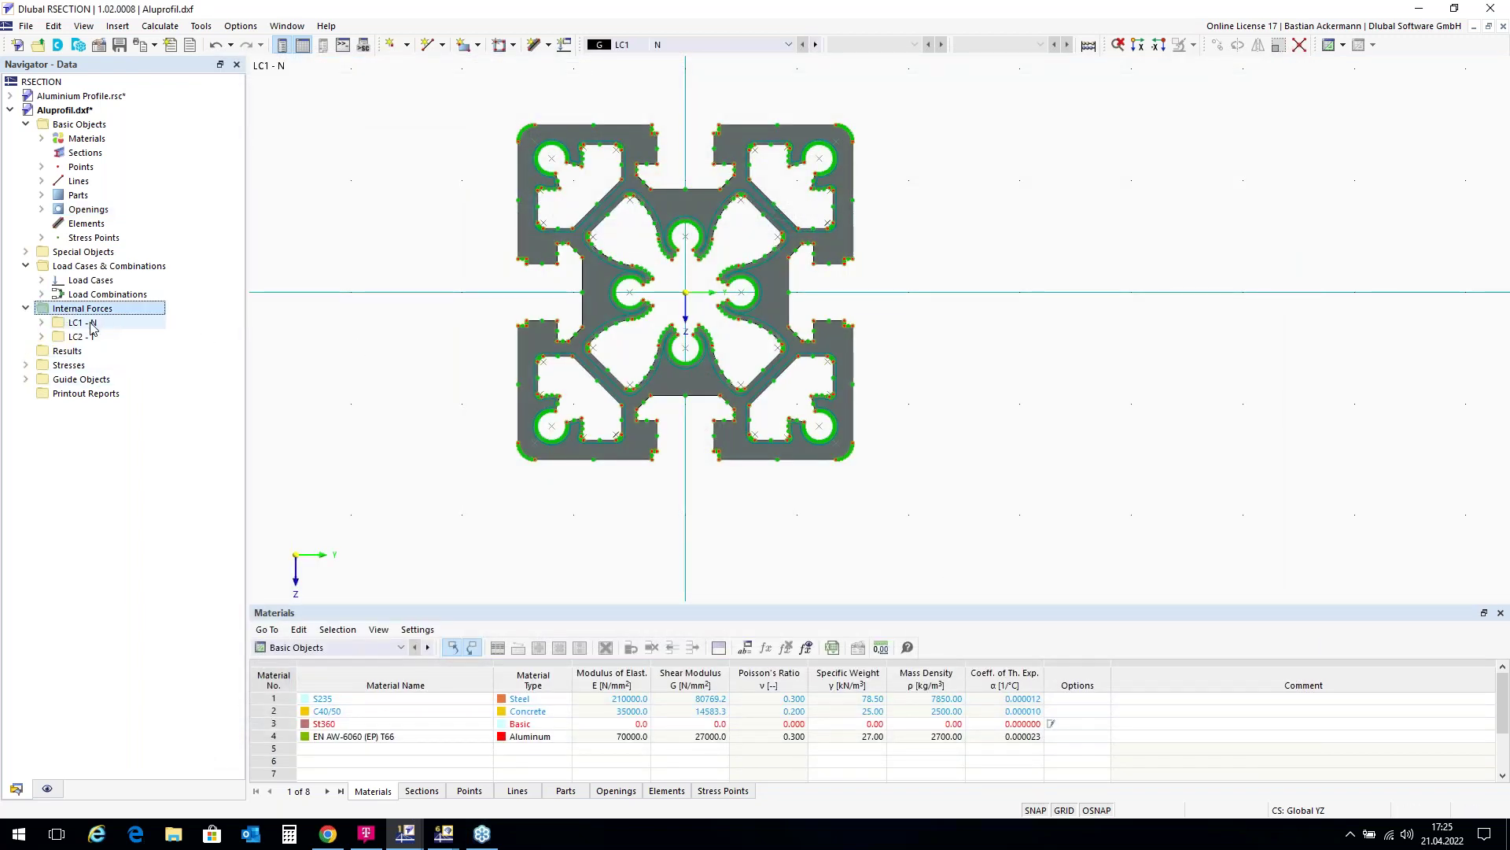
double_click(91, 323)
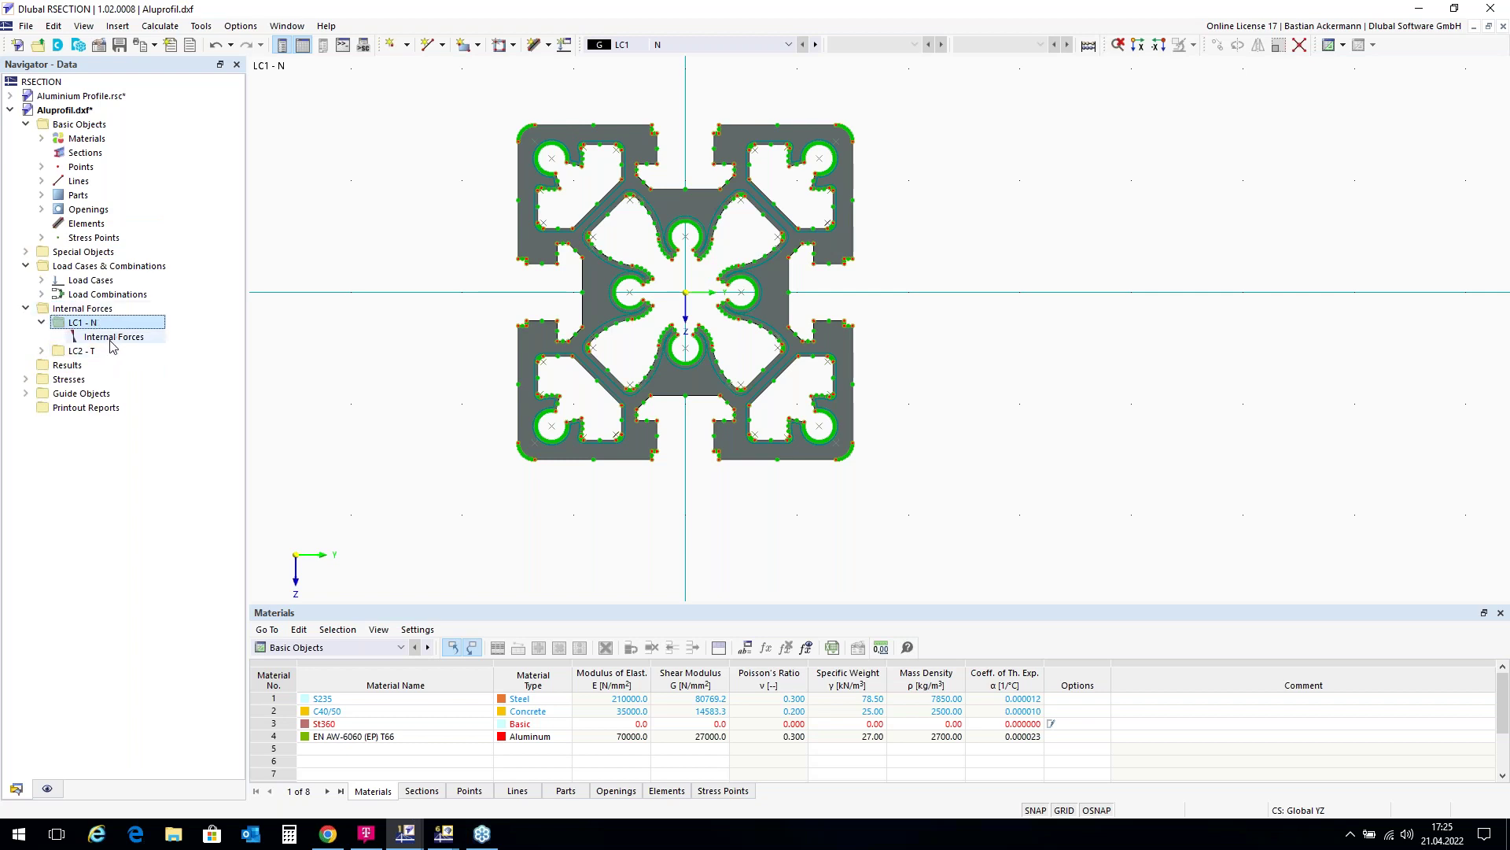
double_click(112, 338)
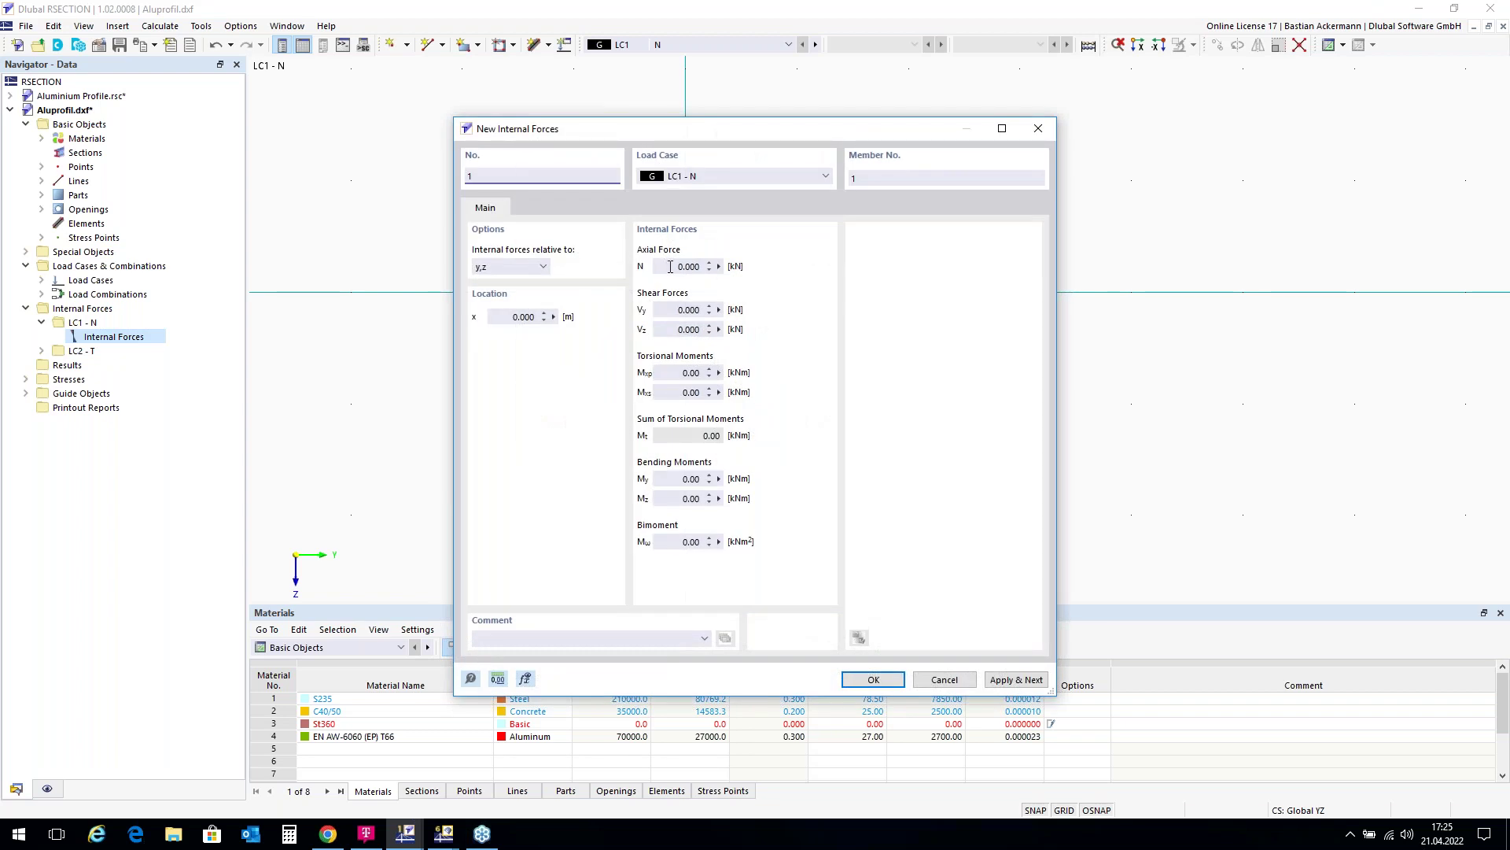
left_click(671, 267)
type("-10")
left_click(873, 679)
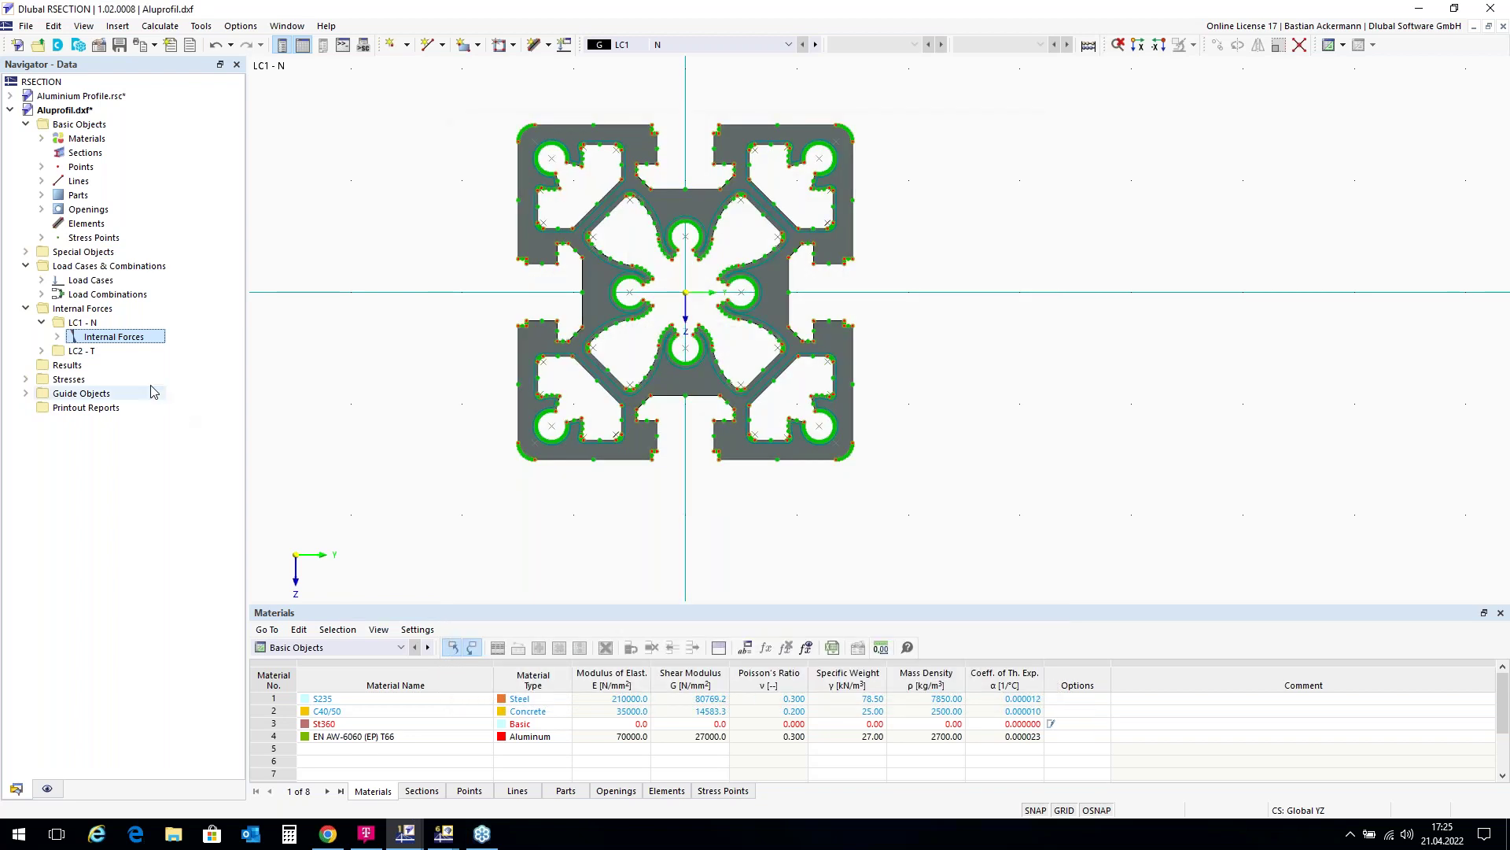
Define internal forces for load case LC2 with a primary torsional moment of 0.30 kNm.
double_click(91, 350)
double_click(110, 366)
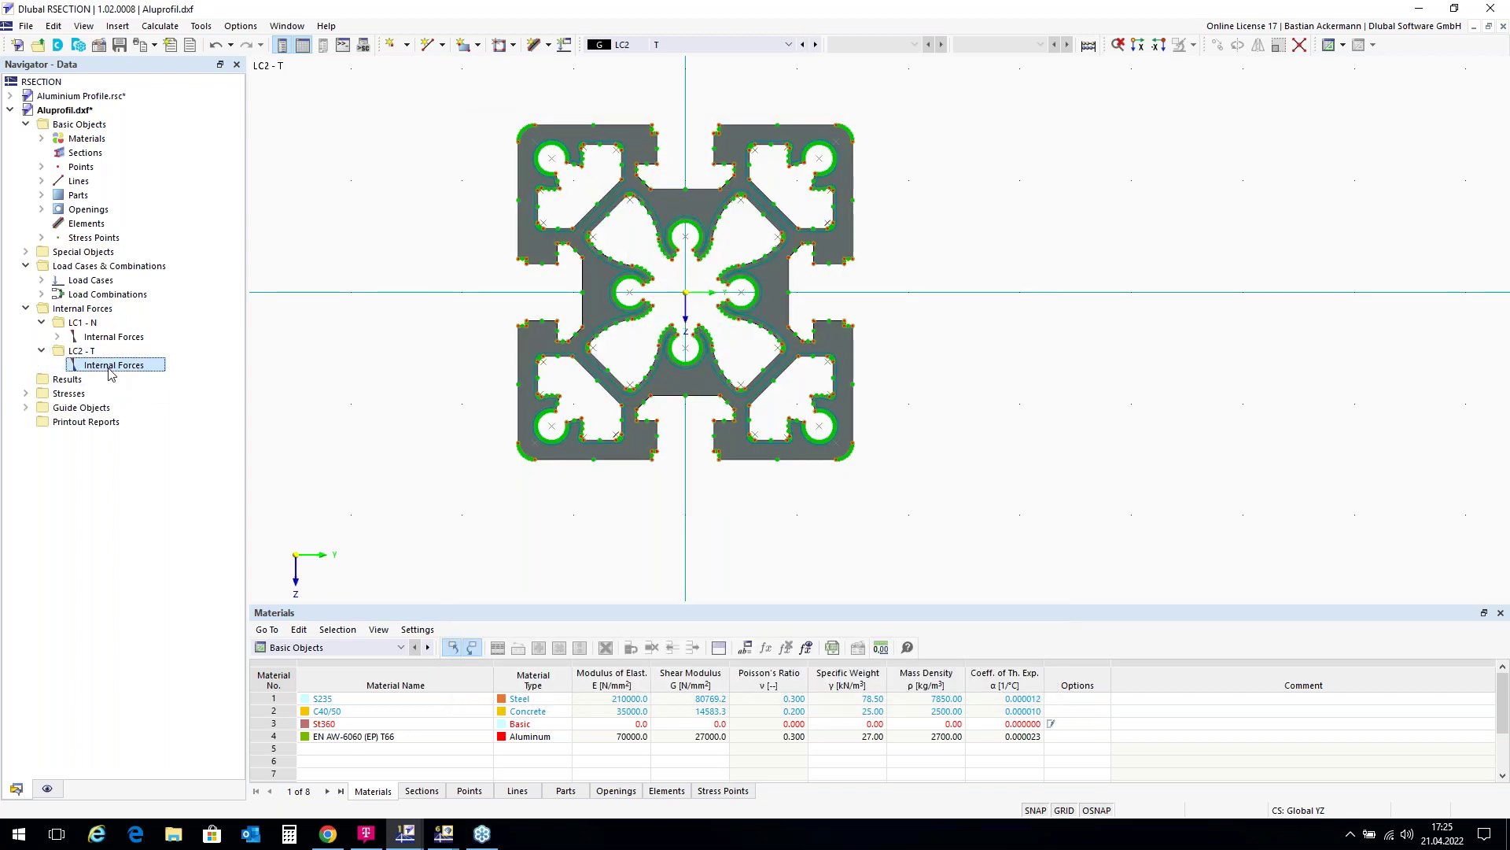
left_click(682, 375)
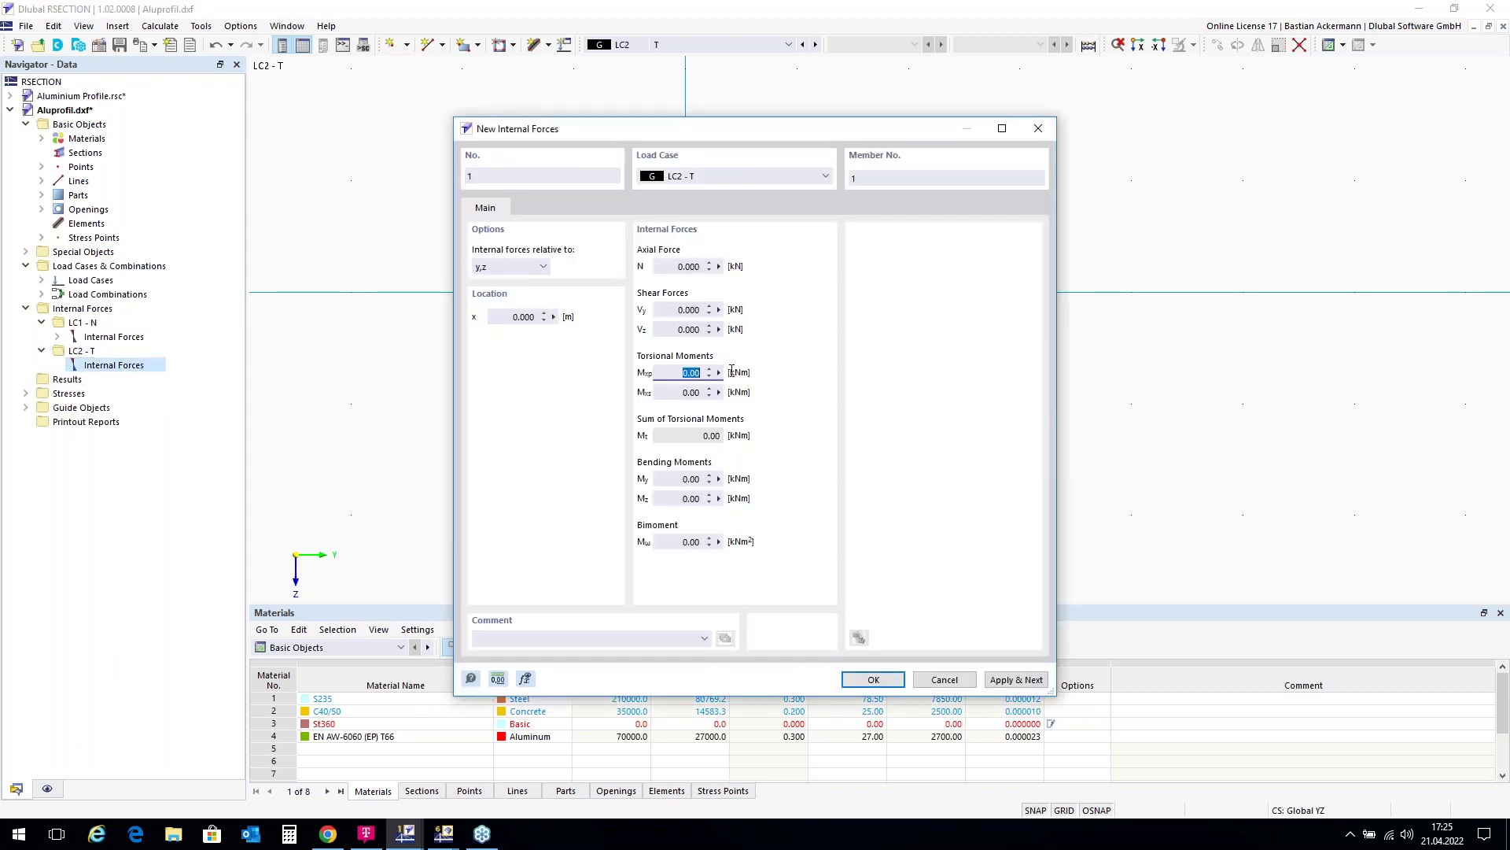
type("0,")
left_click(871, 678)
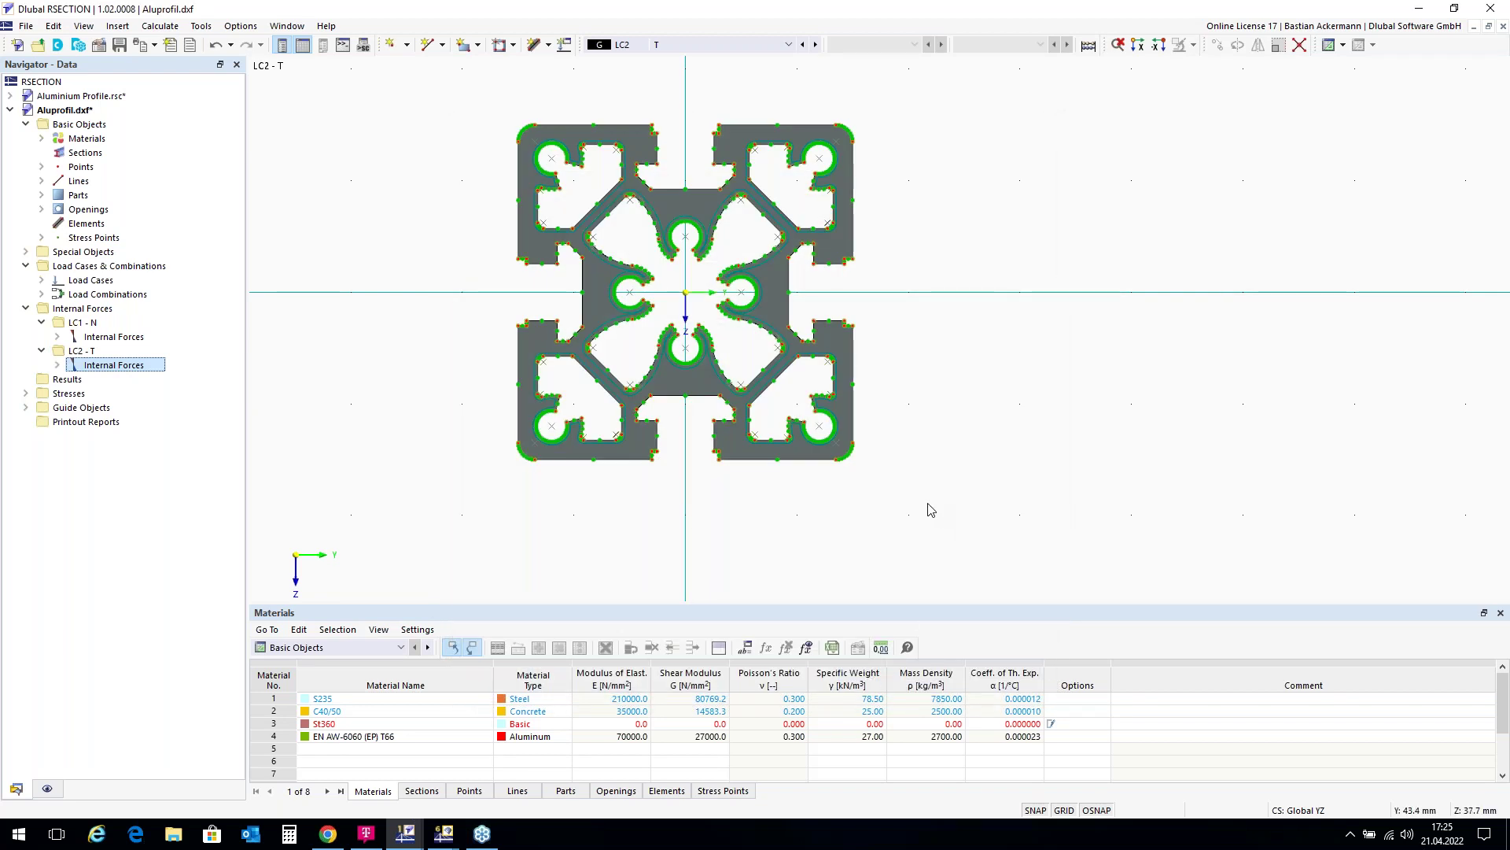
Calculate the section and view the total normal stress σx,tot for LC2, LC1 and combination CO1.
left_click(1089, 45)
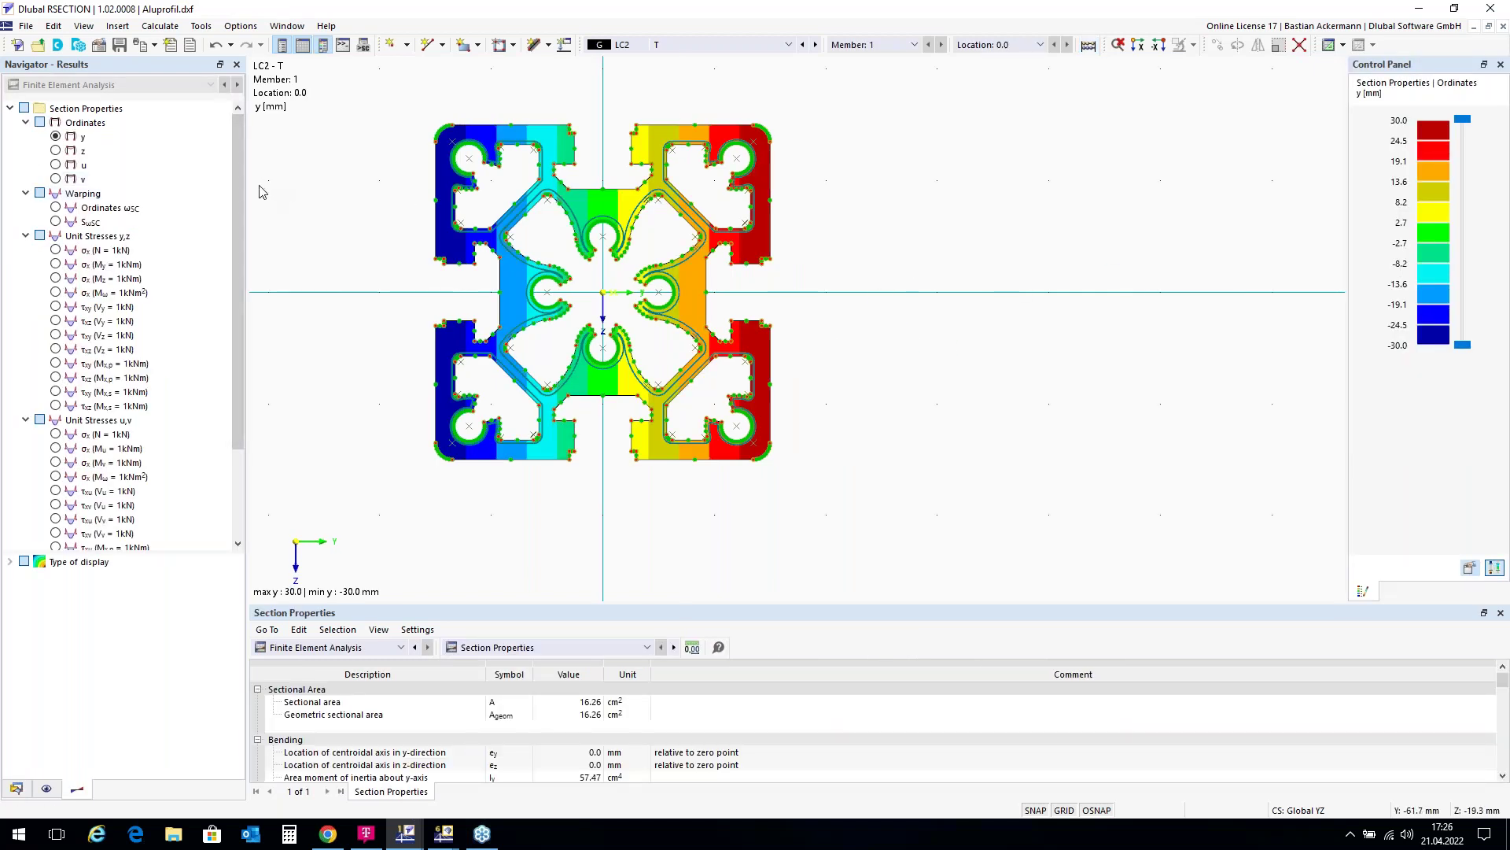
middle_click_drag(753, 354, 839, 374)
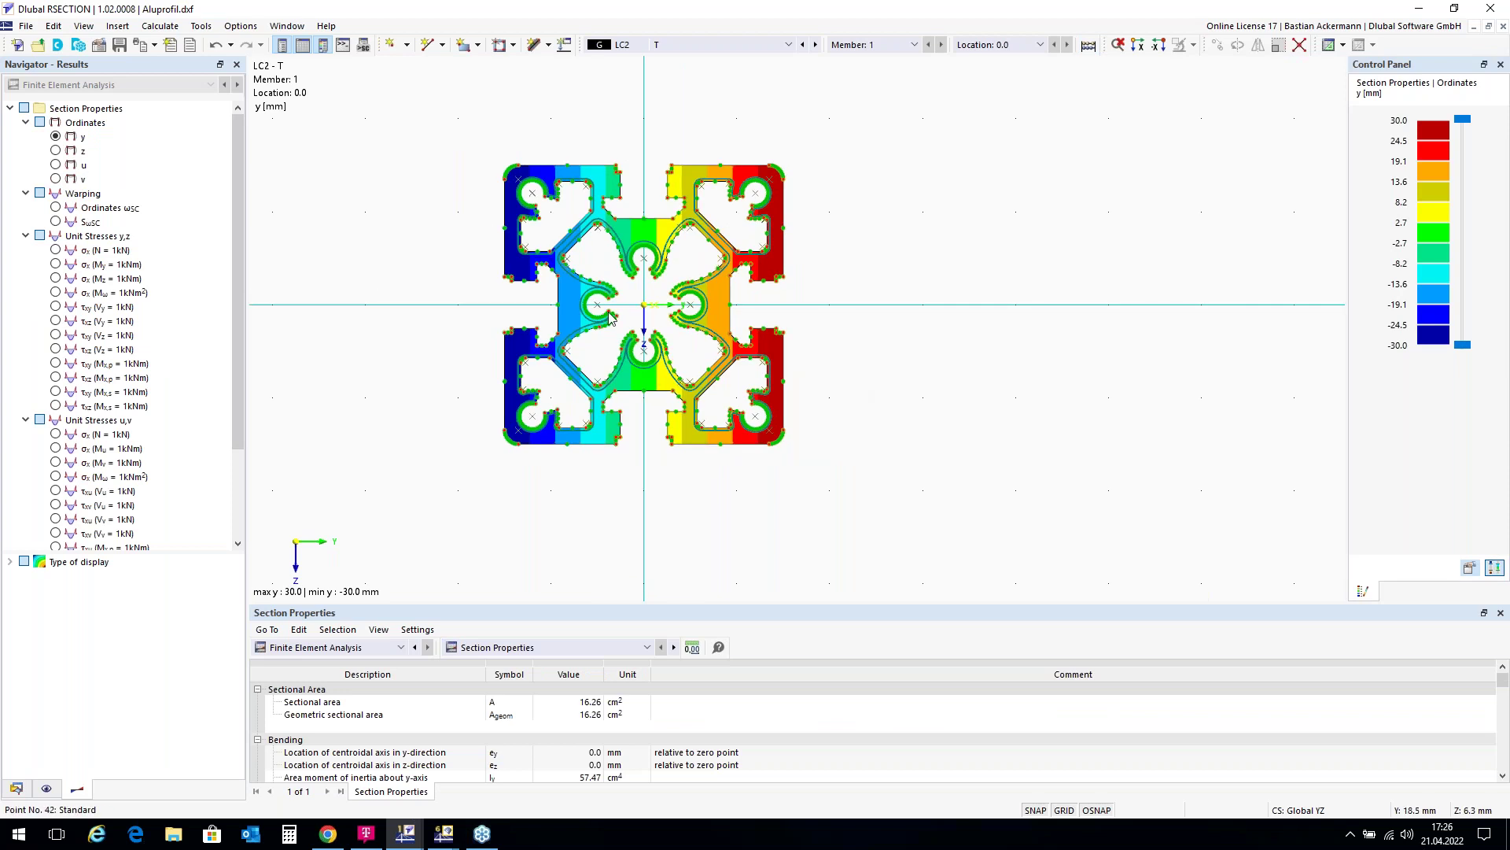
scroll(418, 264, "up", 1)
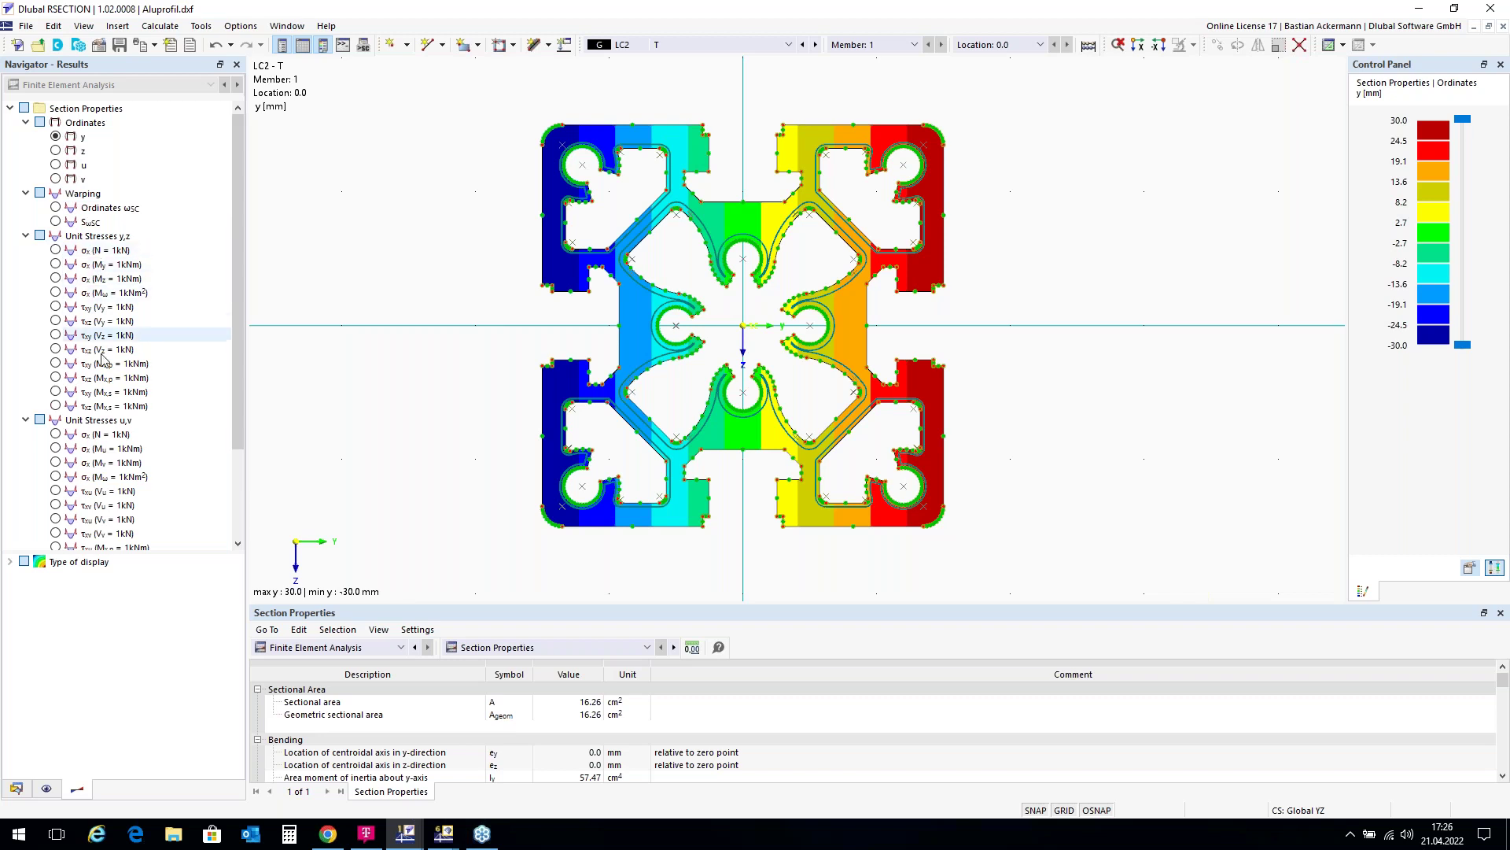
scroll(107, 442, "down", 3)
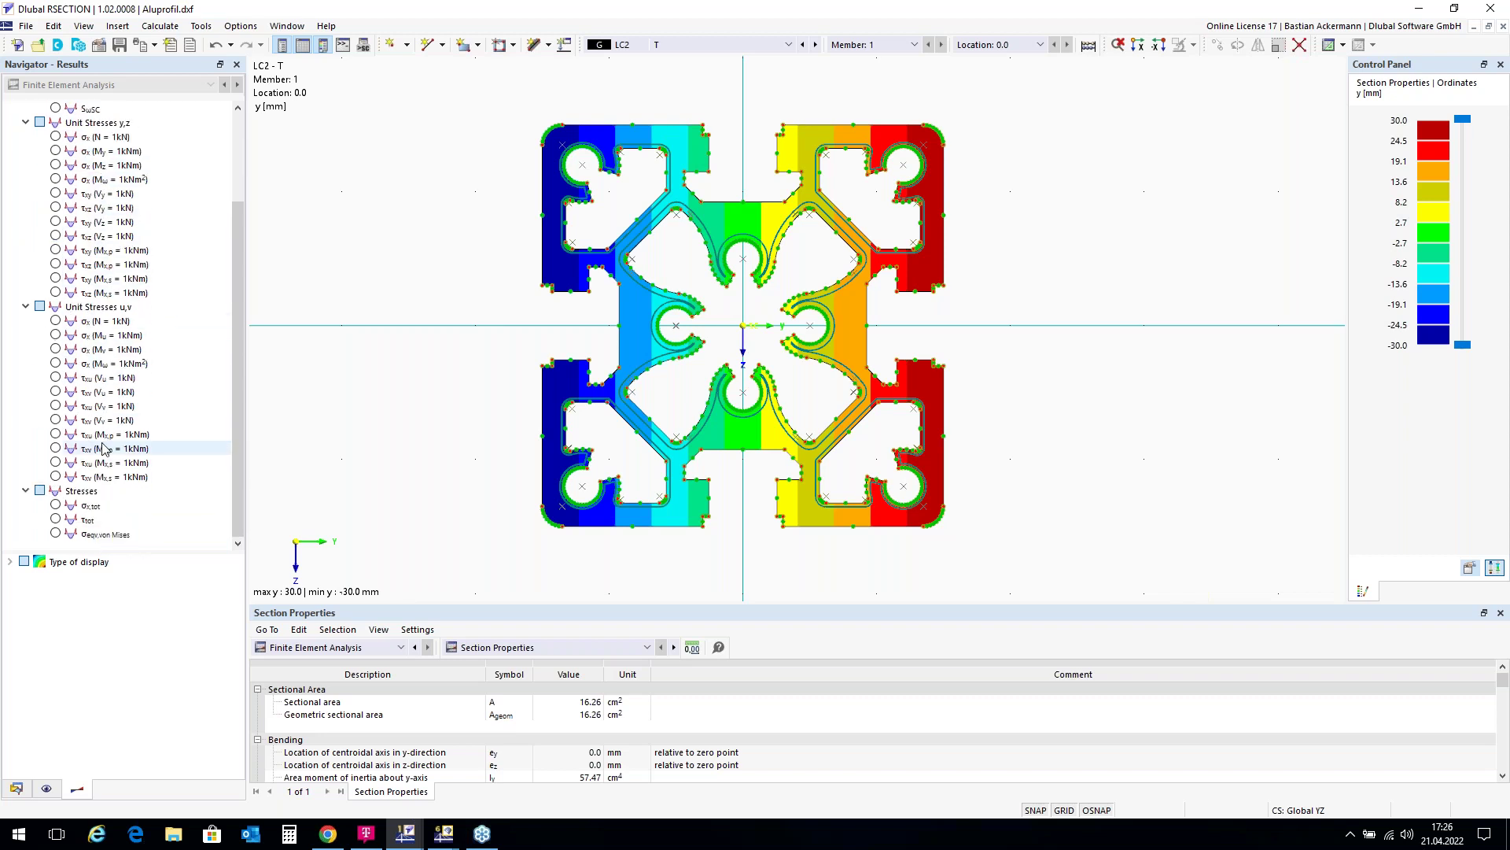
left_click(56, 506)
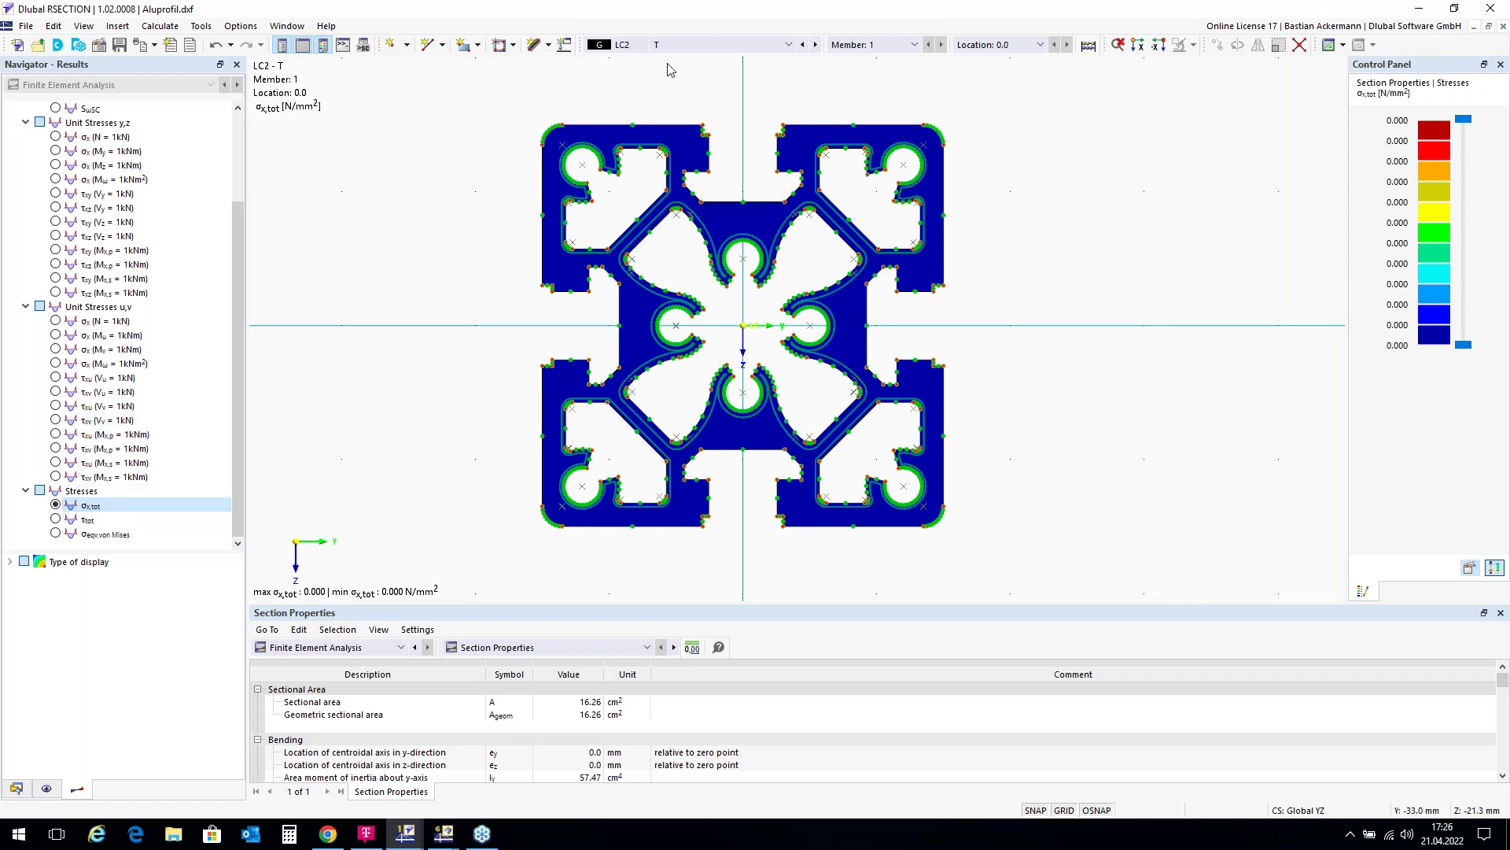
left_click(804, 45)
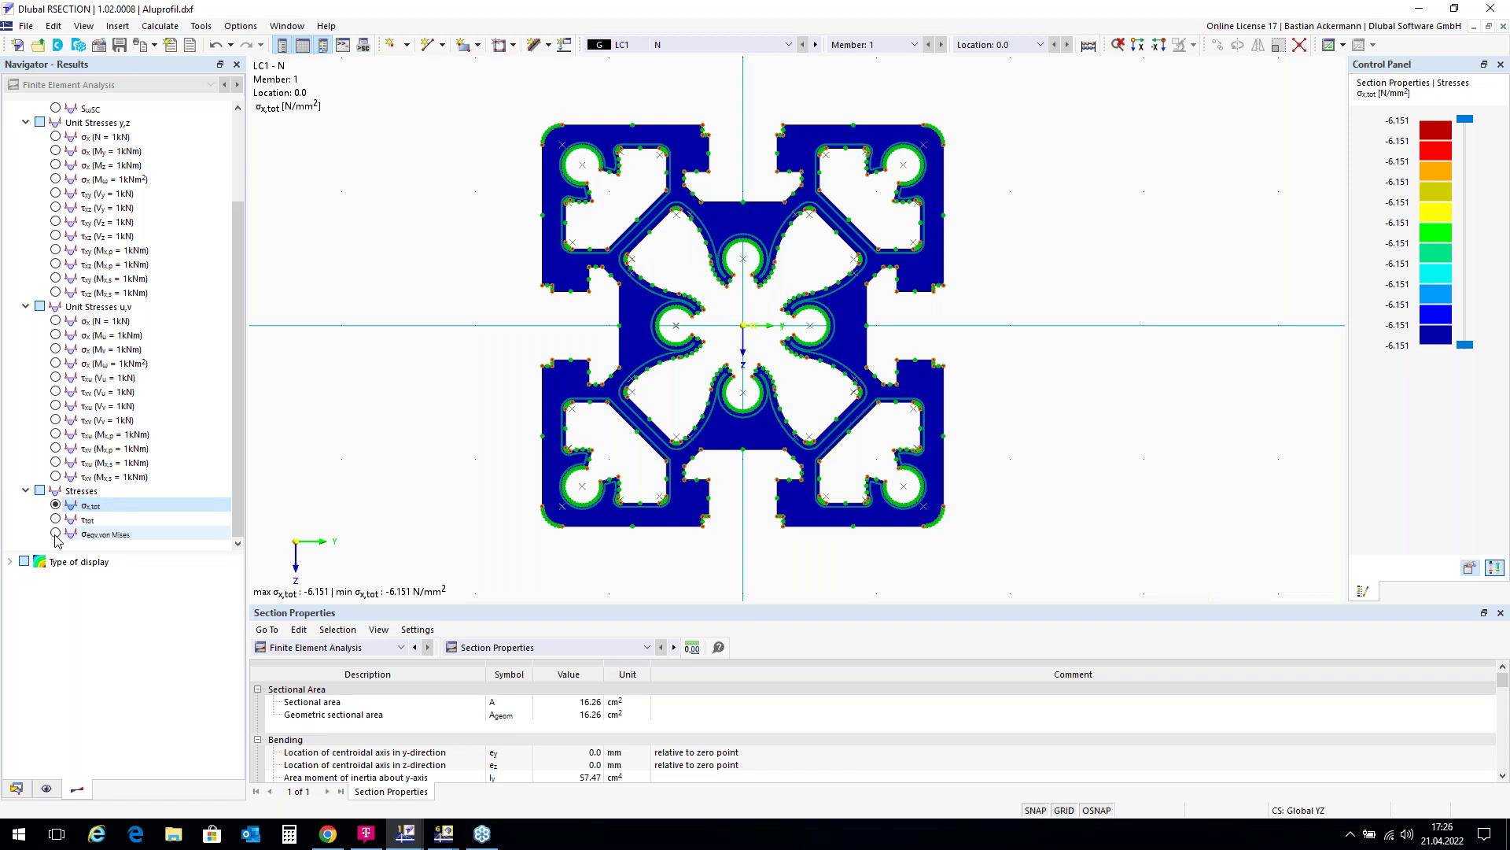
left_click(816, 45)
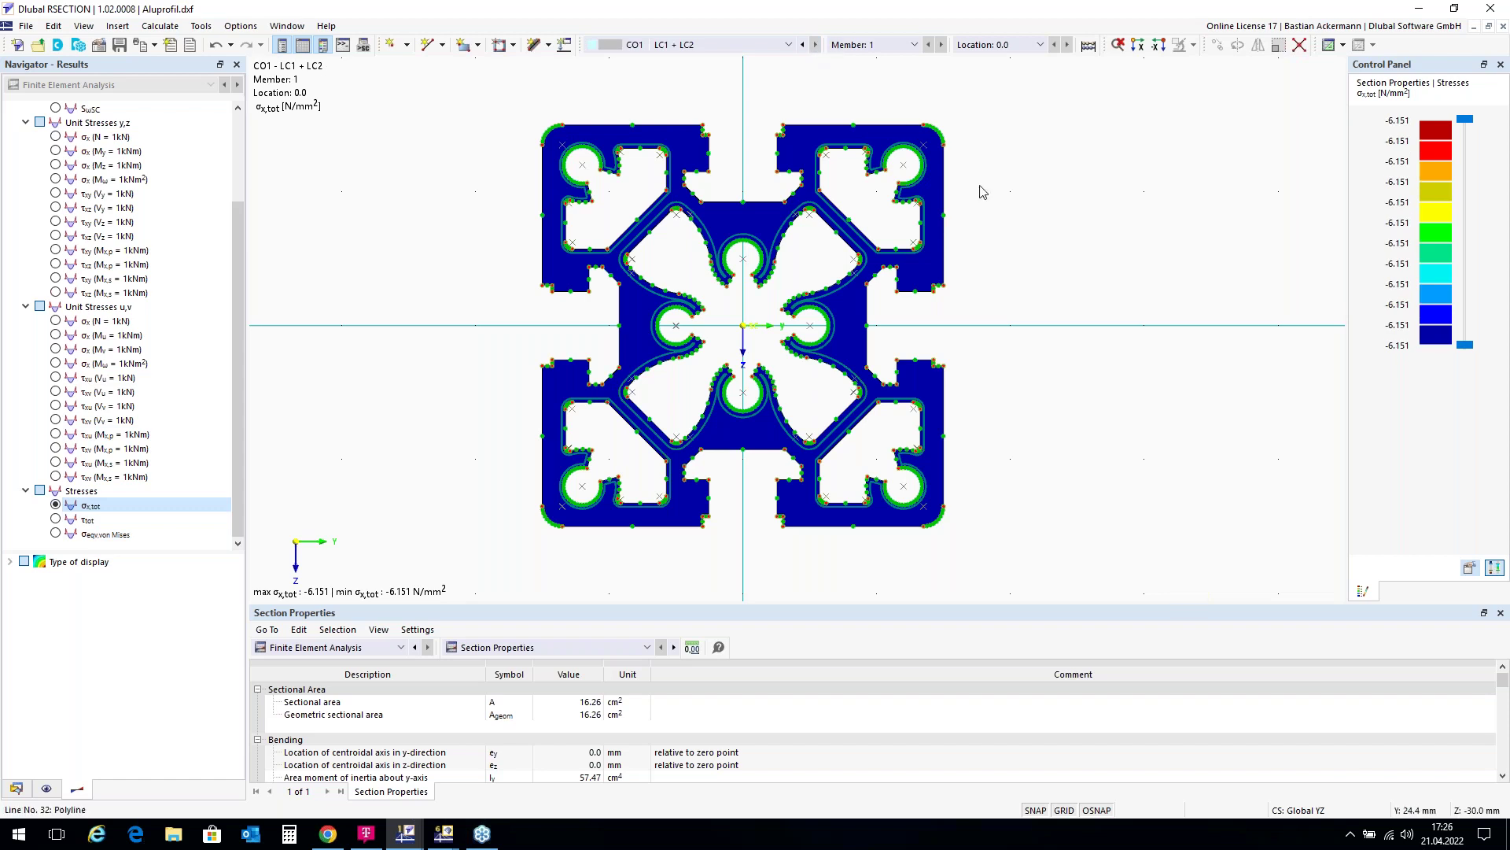
Display the total shear stress τtot for CO1, followed by its equivalent von Mises stress.
left_click(55, 519)
left_click(56, 519)
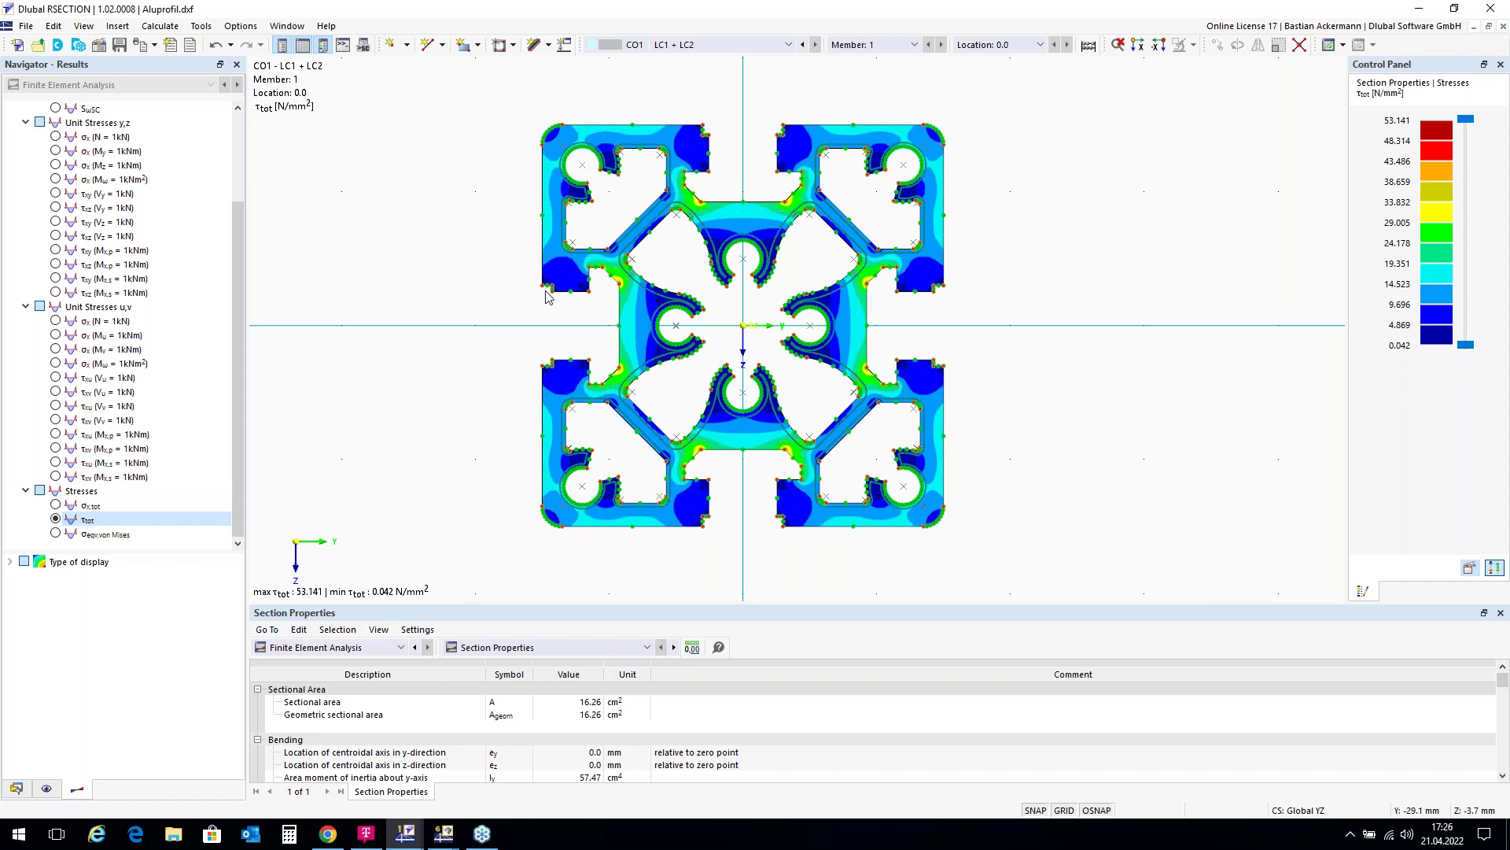
scroll(746, 262, "down", 1)
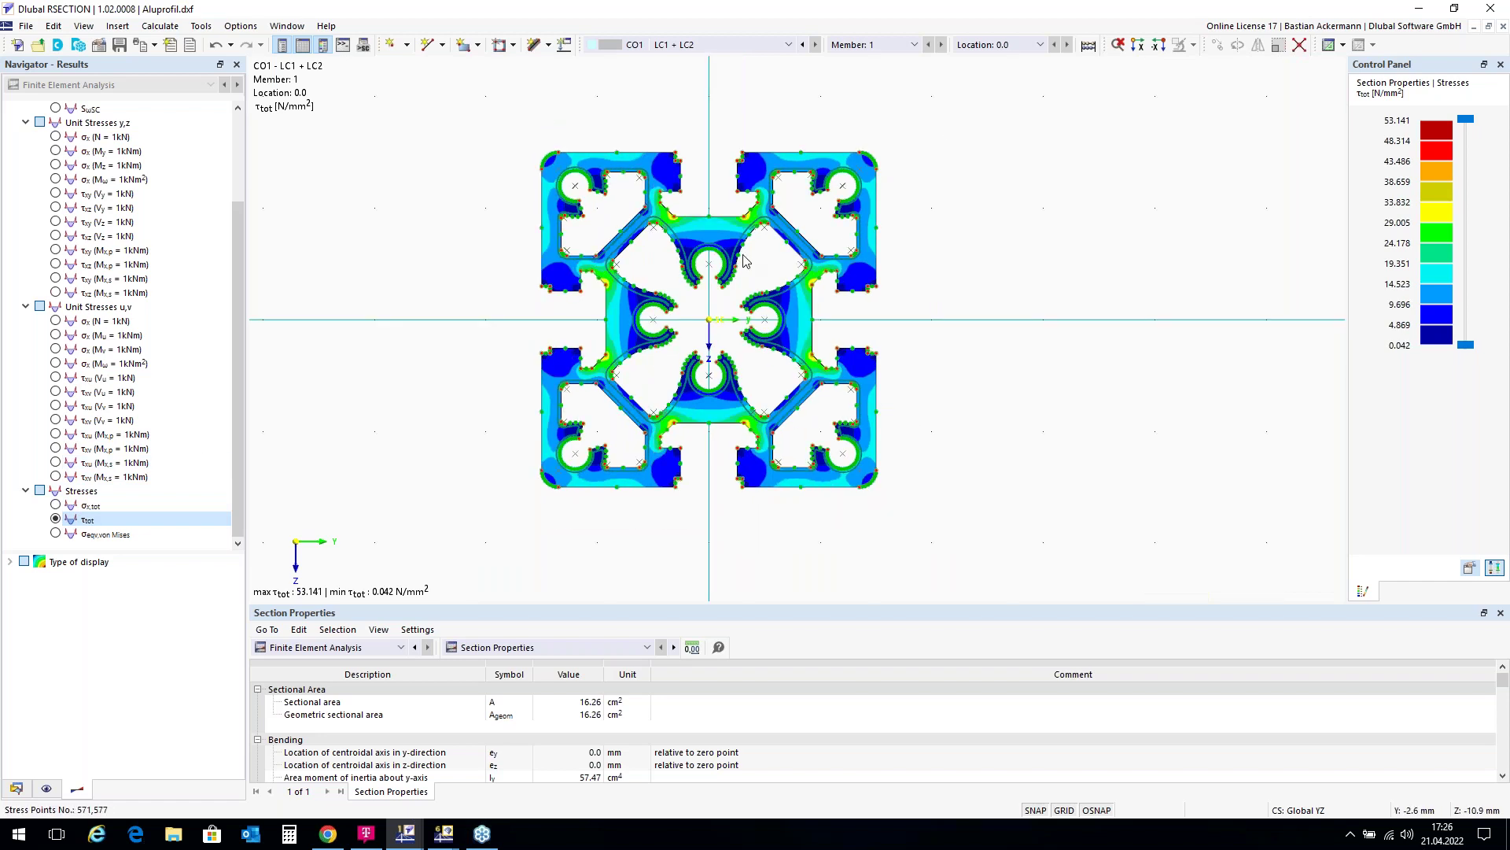
left_click(56, 534)
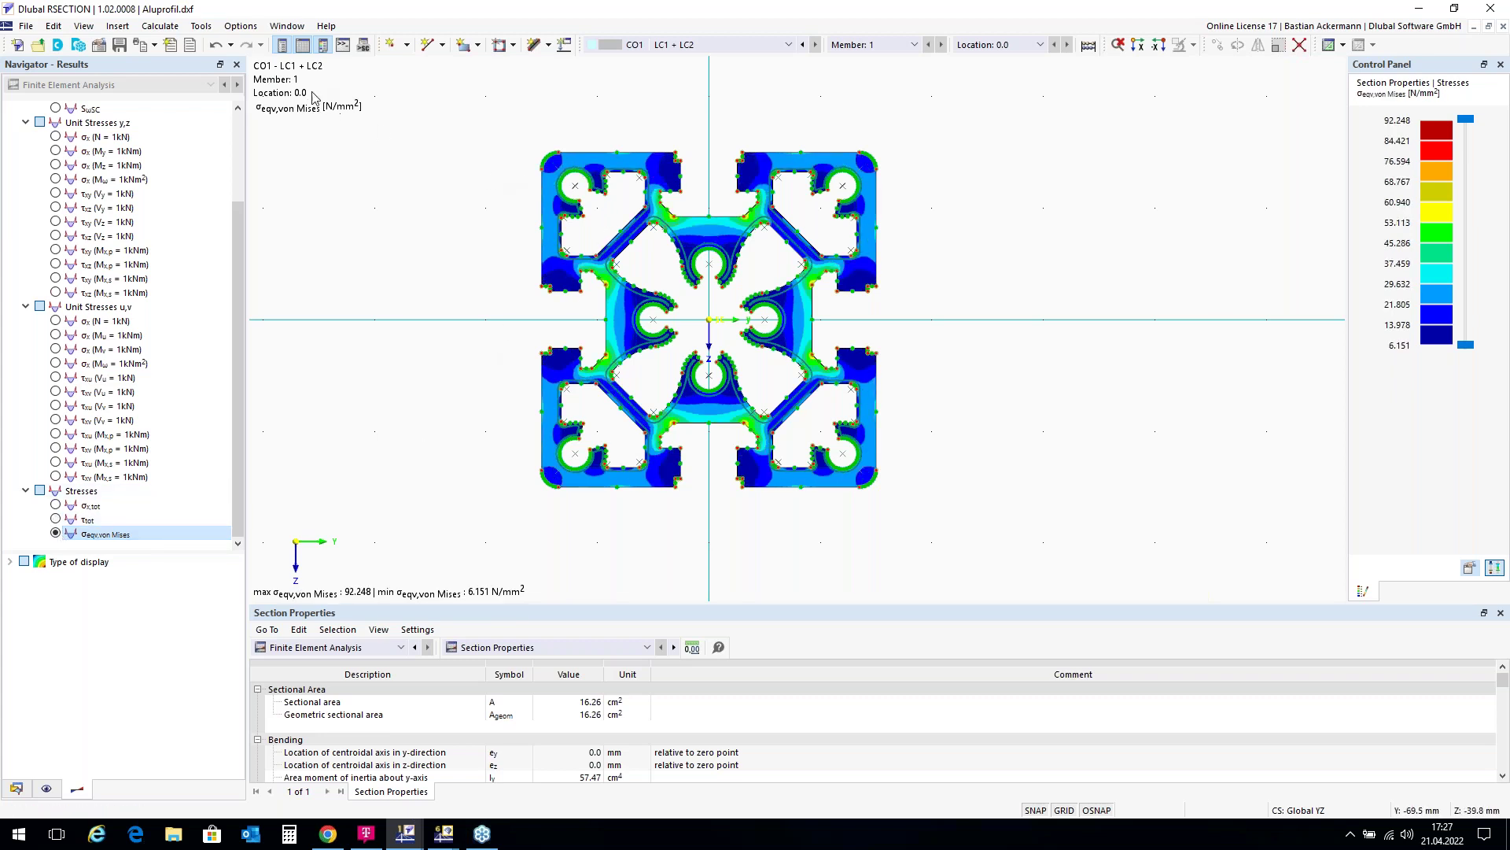
Send the CO1 von Mises stress graphic to a new printout report named "Protocol Aluminium Profile" and generate it.
left_click(155, 46)
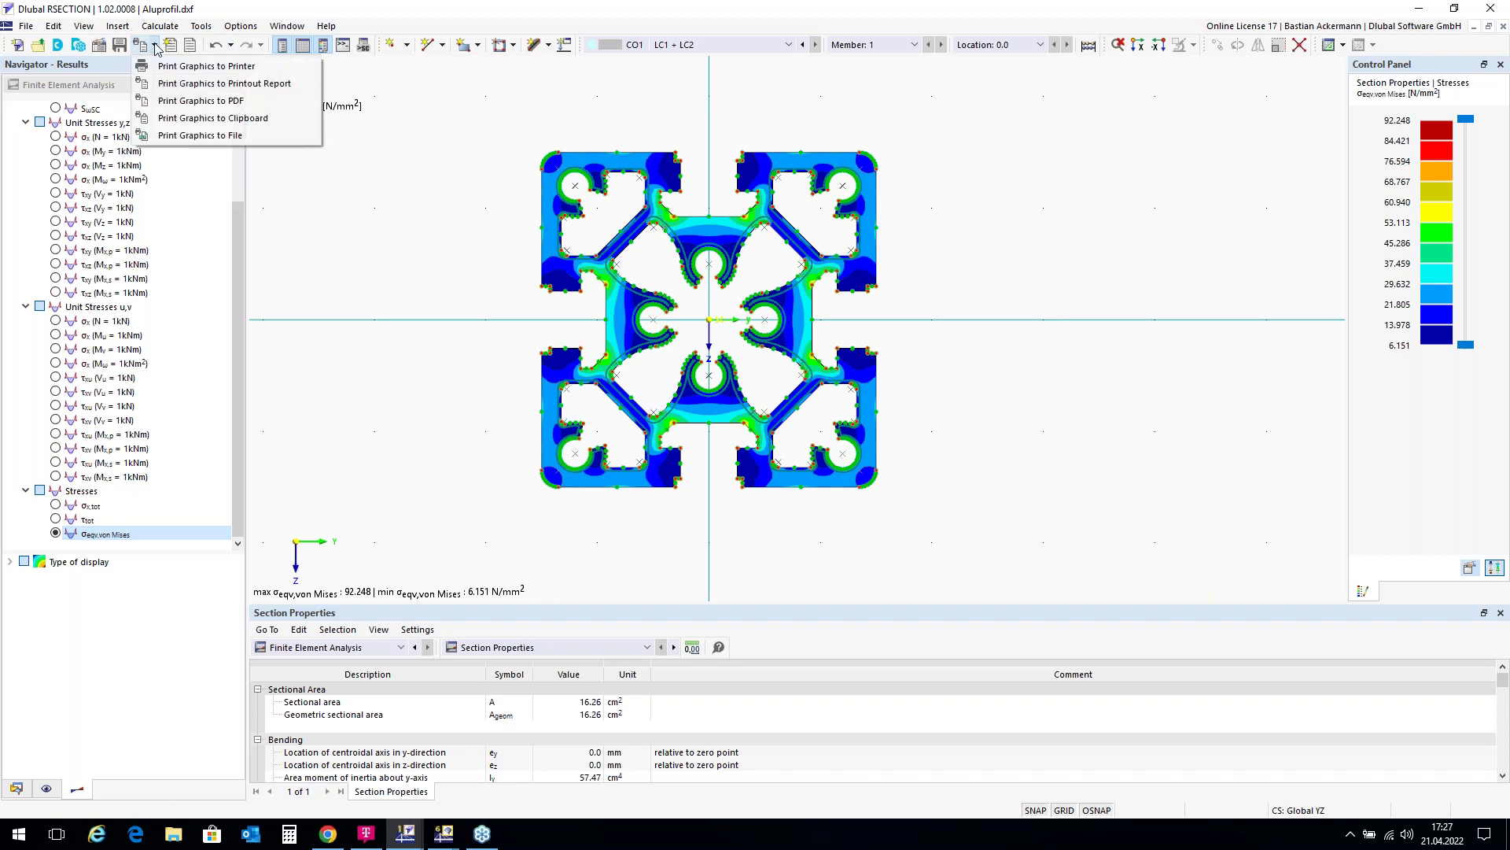
left_click(186, 83)
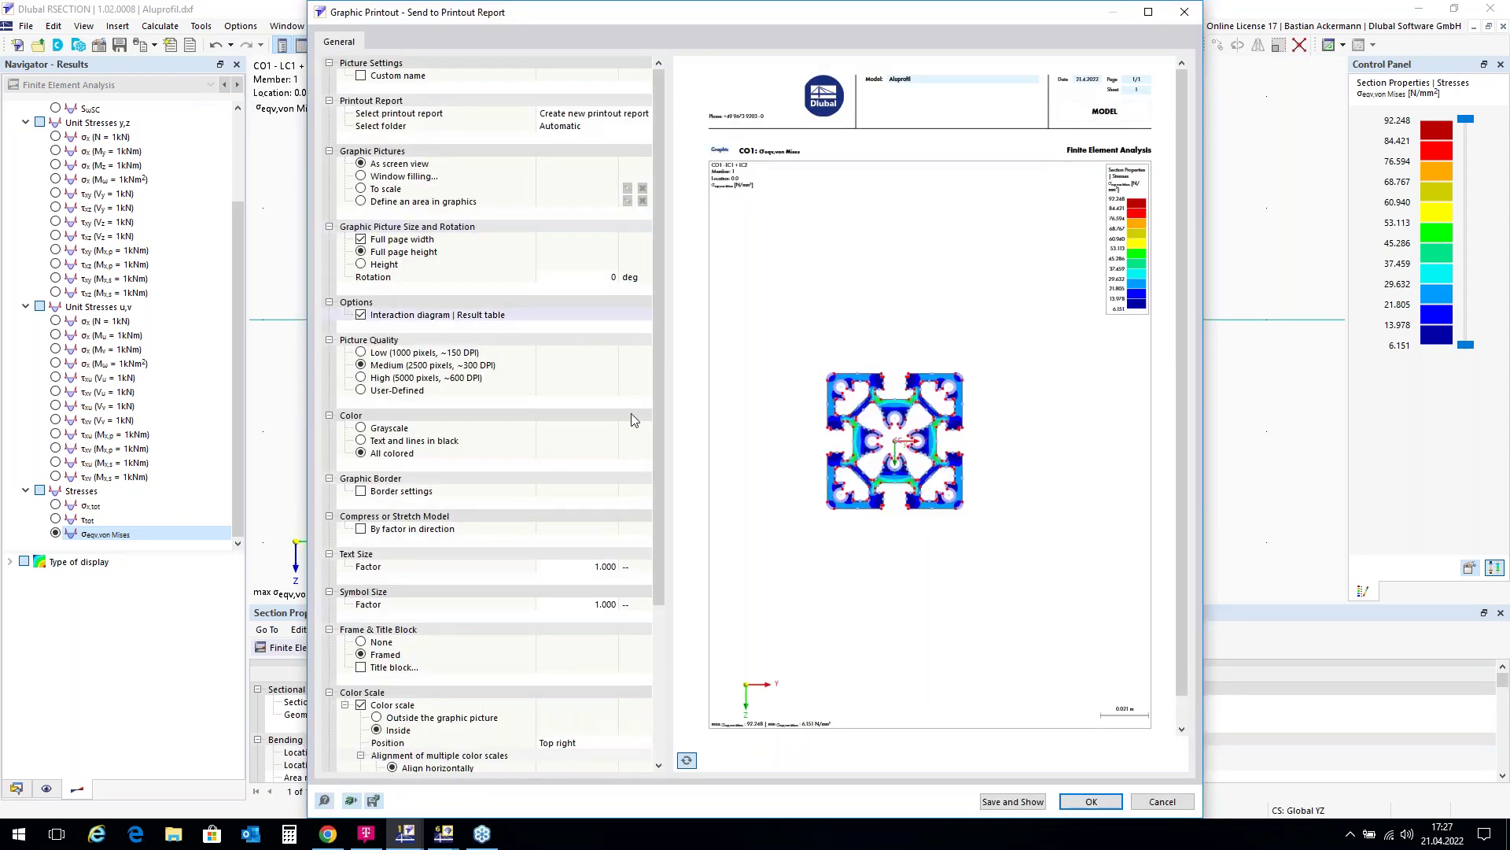
left_click(1013, 801)
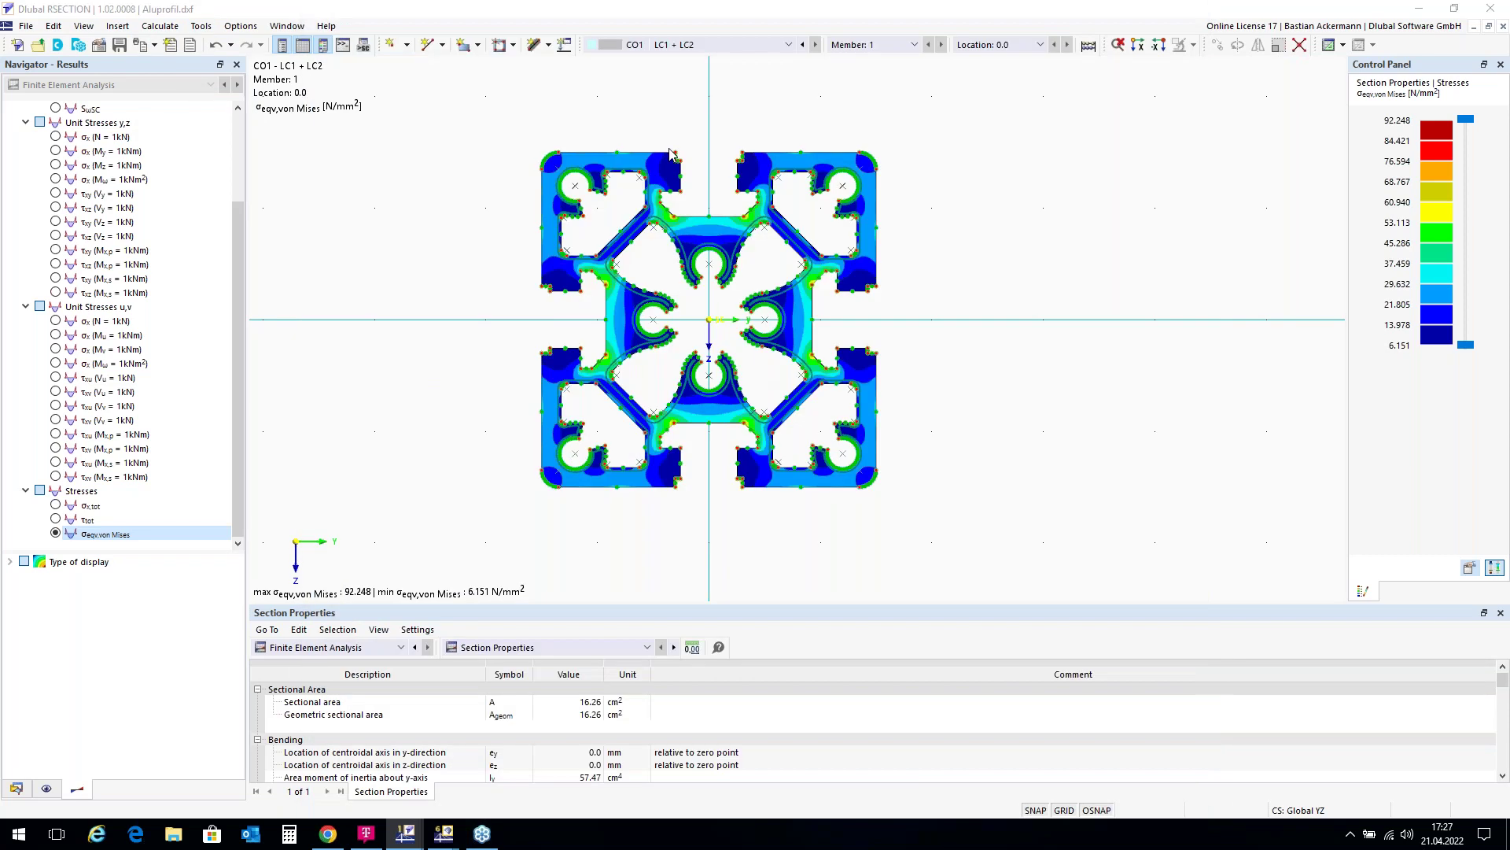
left_click(650, 97)
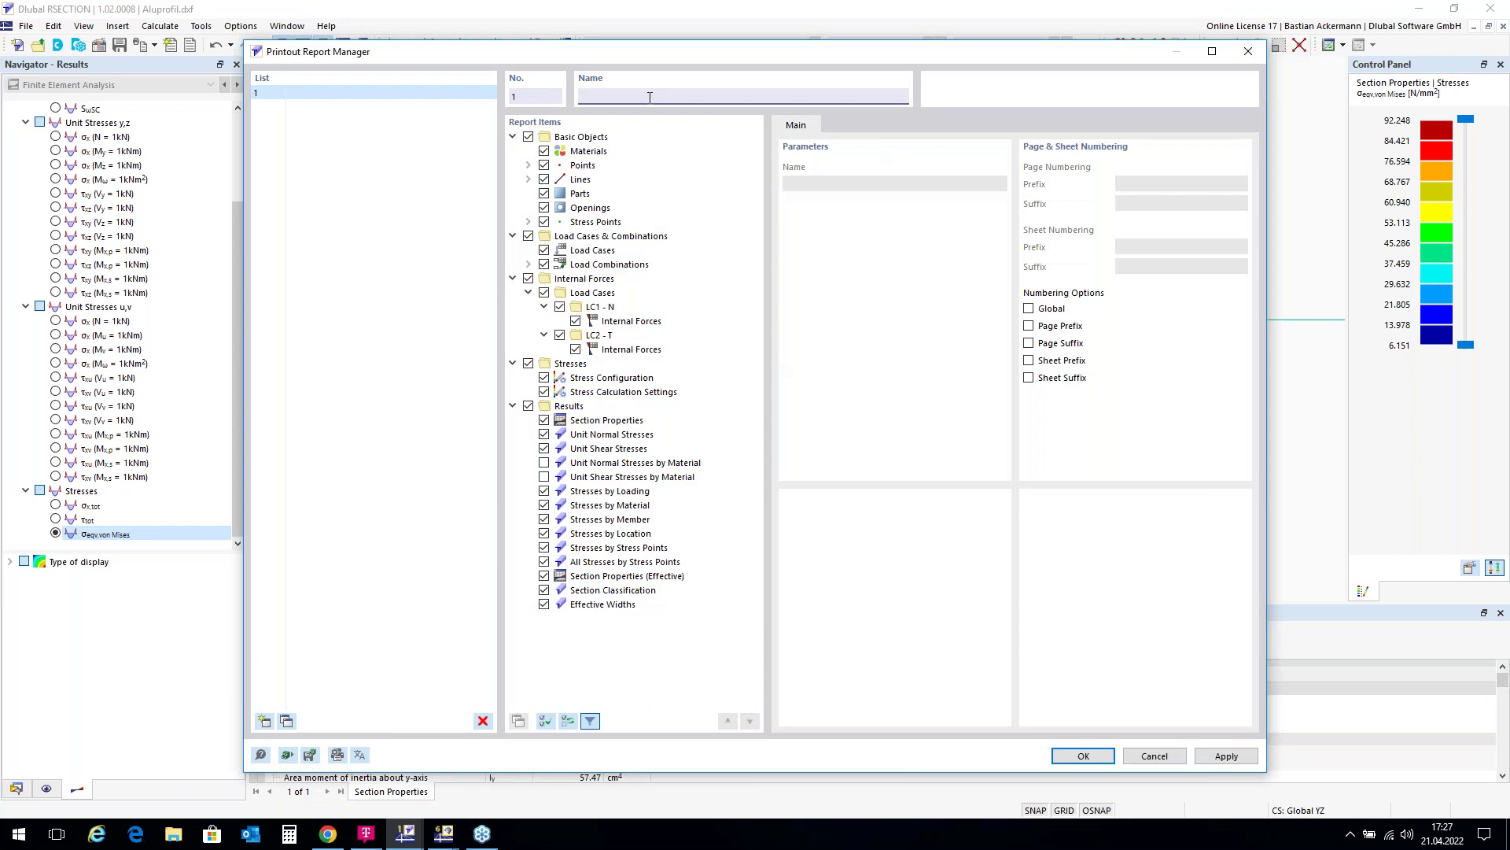
type("Protocol Aluminium Profile")
left_click(1092, 757)
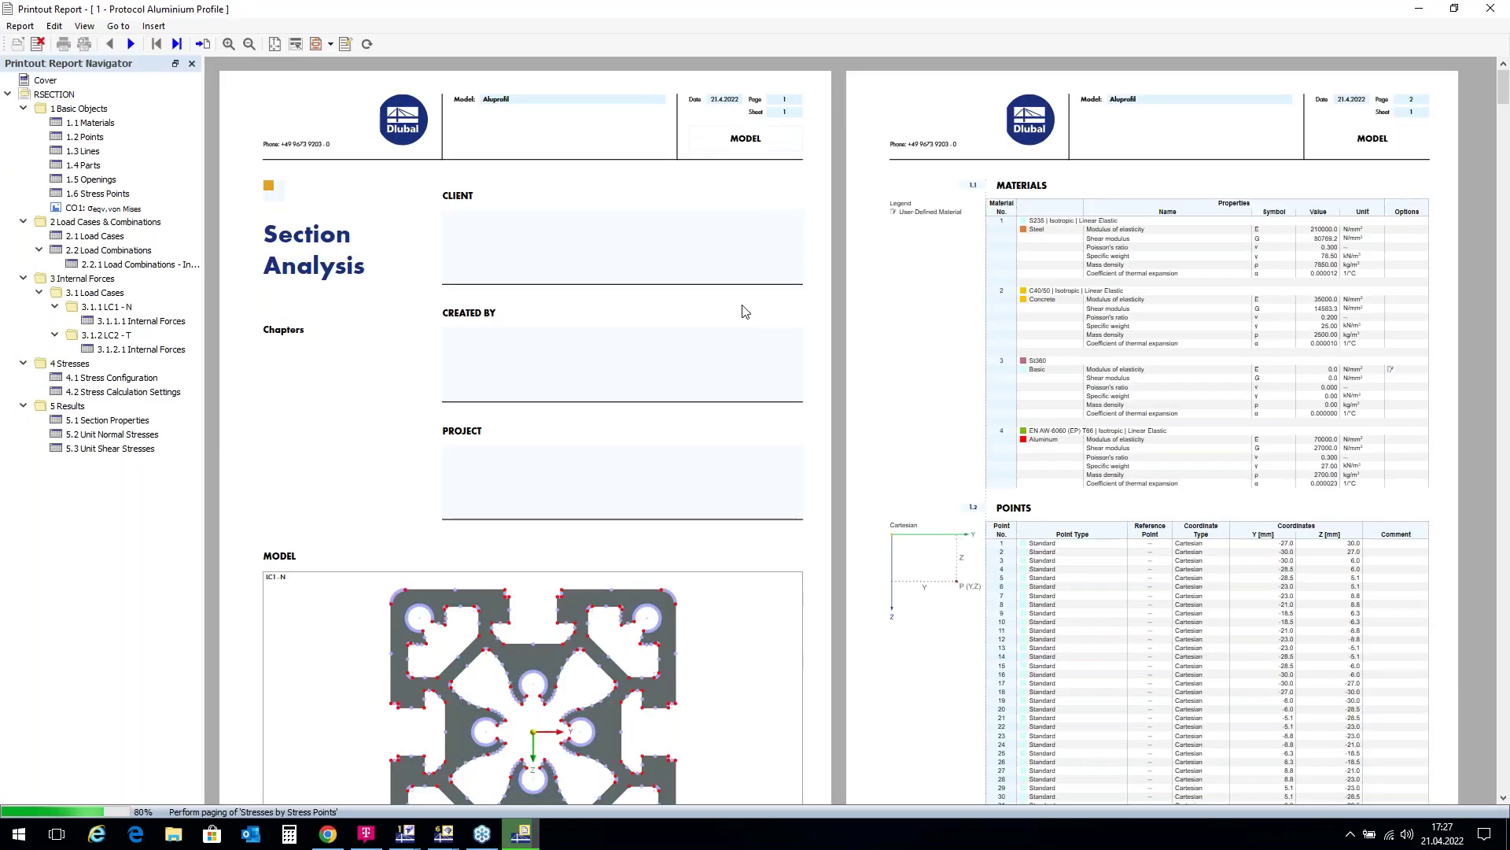
Review the report's front page and the CO1 von Mises graphic page, and close the report.
scroll(743, 309, "down", 3)
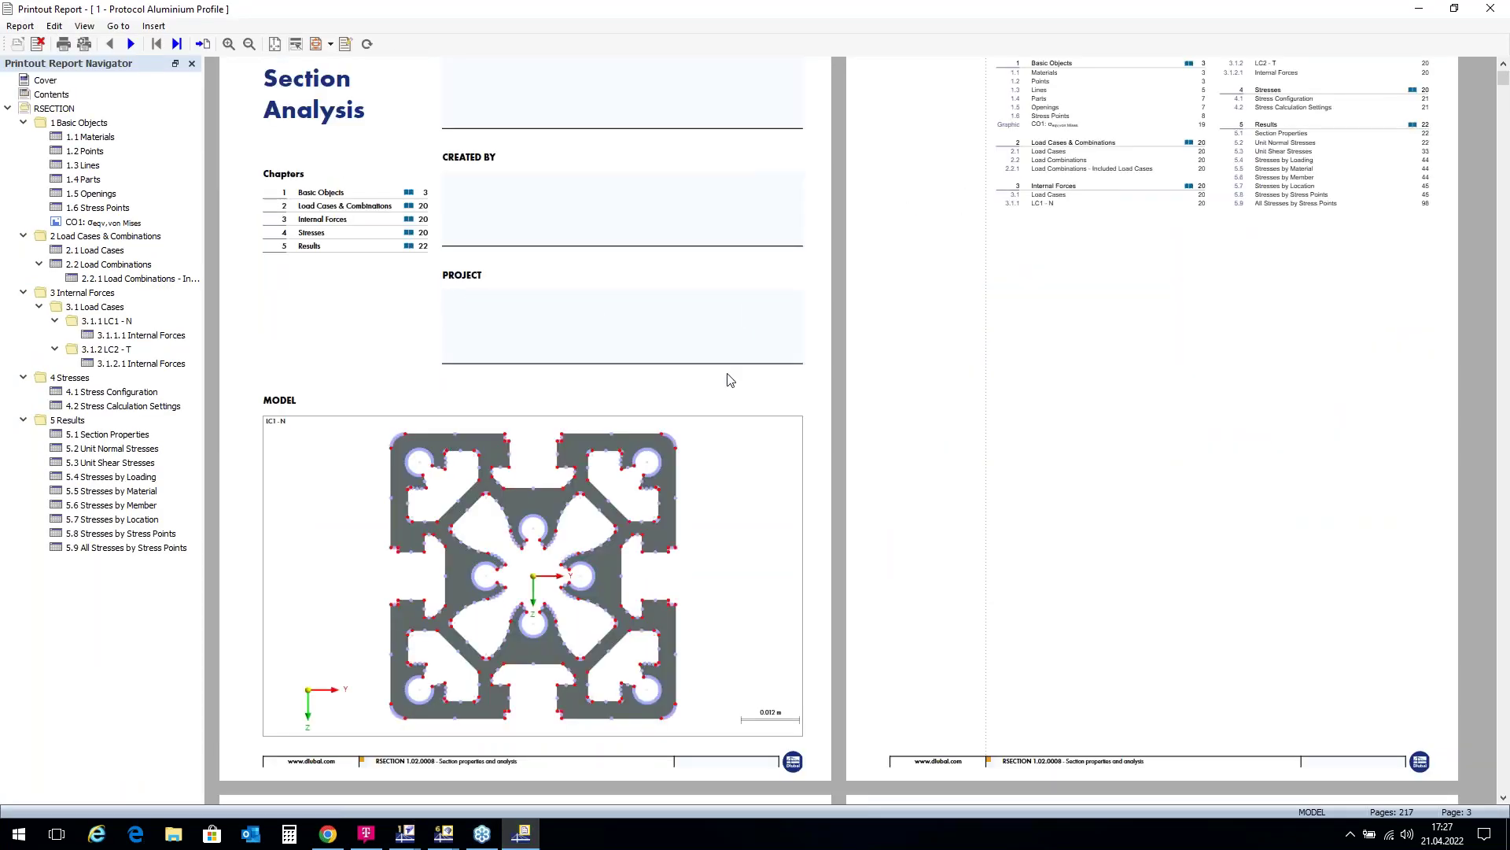
left_click(82, 226)
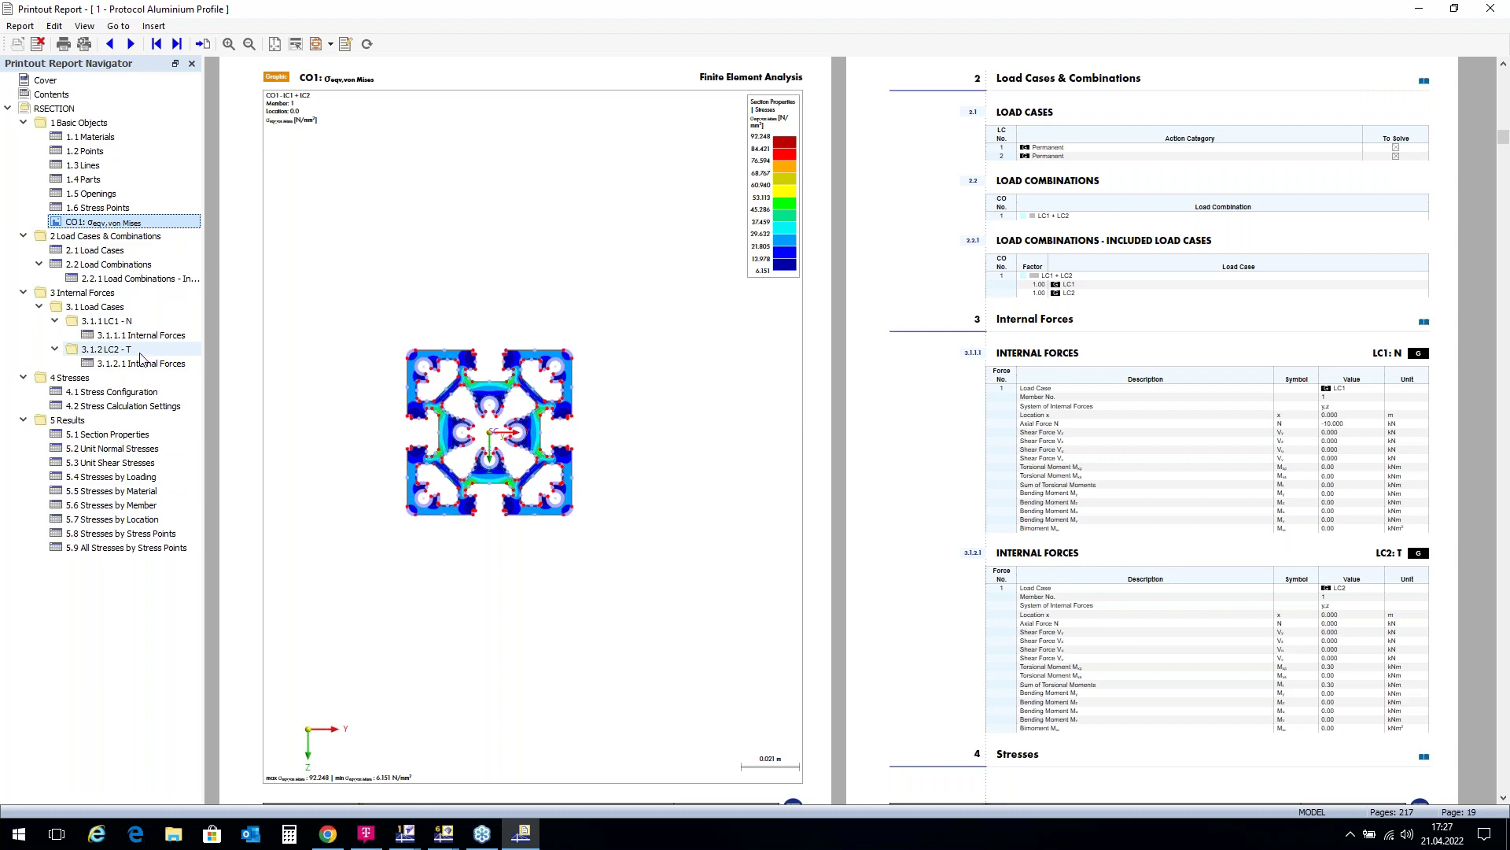
left_click(1491, 10)
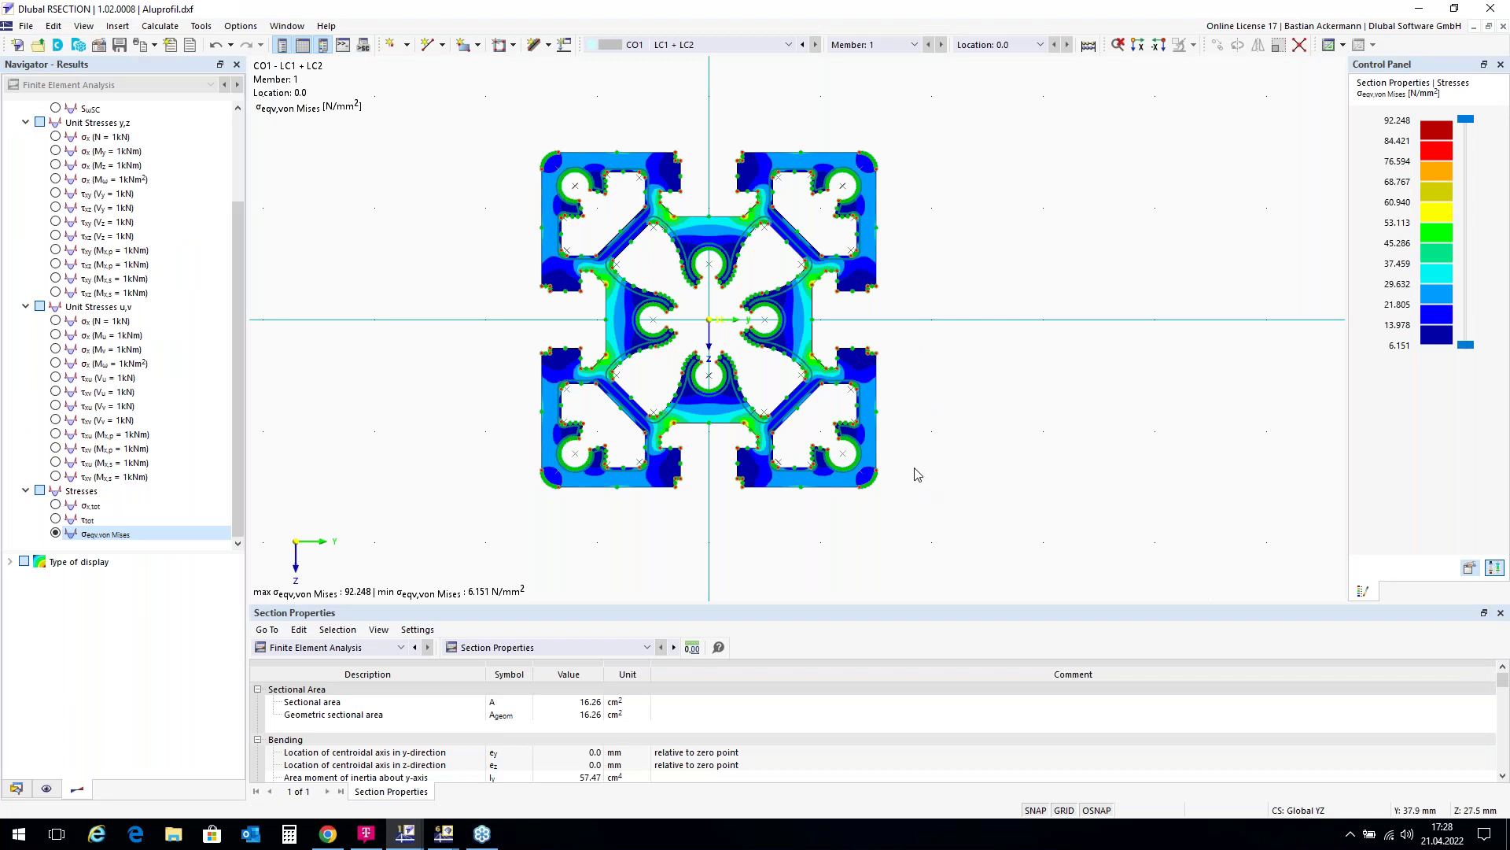
Save the model with results and printout reports on the Desktop as the RSECTION file Aluprofil.dxf, overwriting the existing file.
left_click(26, 27)
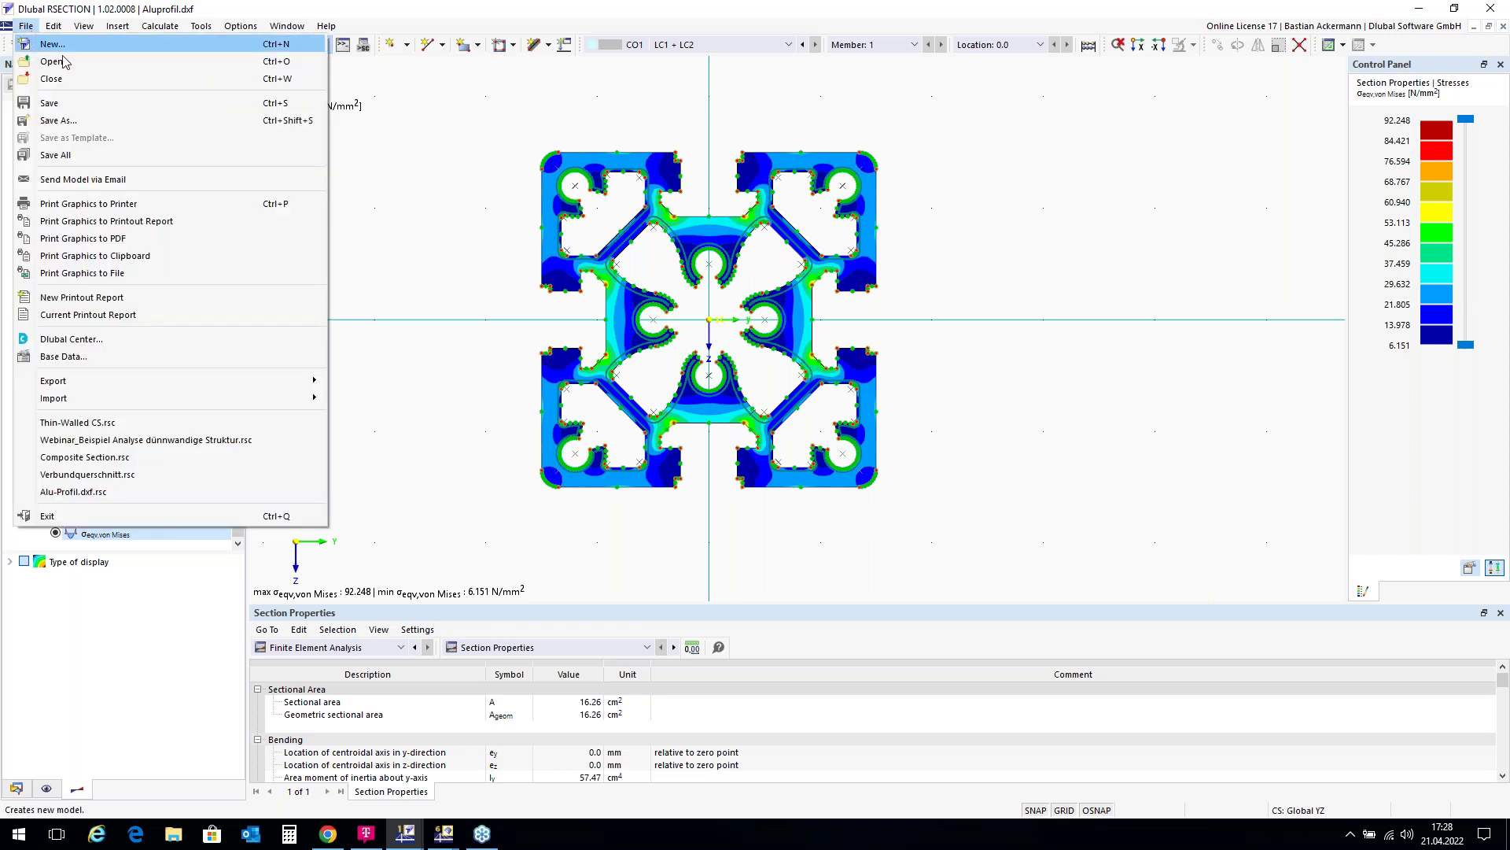
left_click(100, 122)
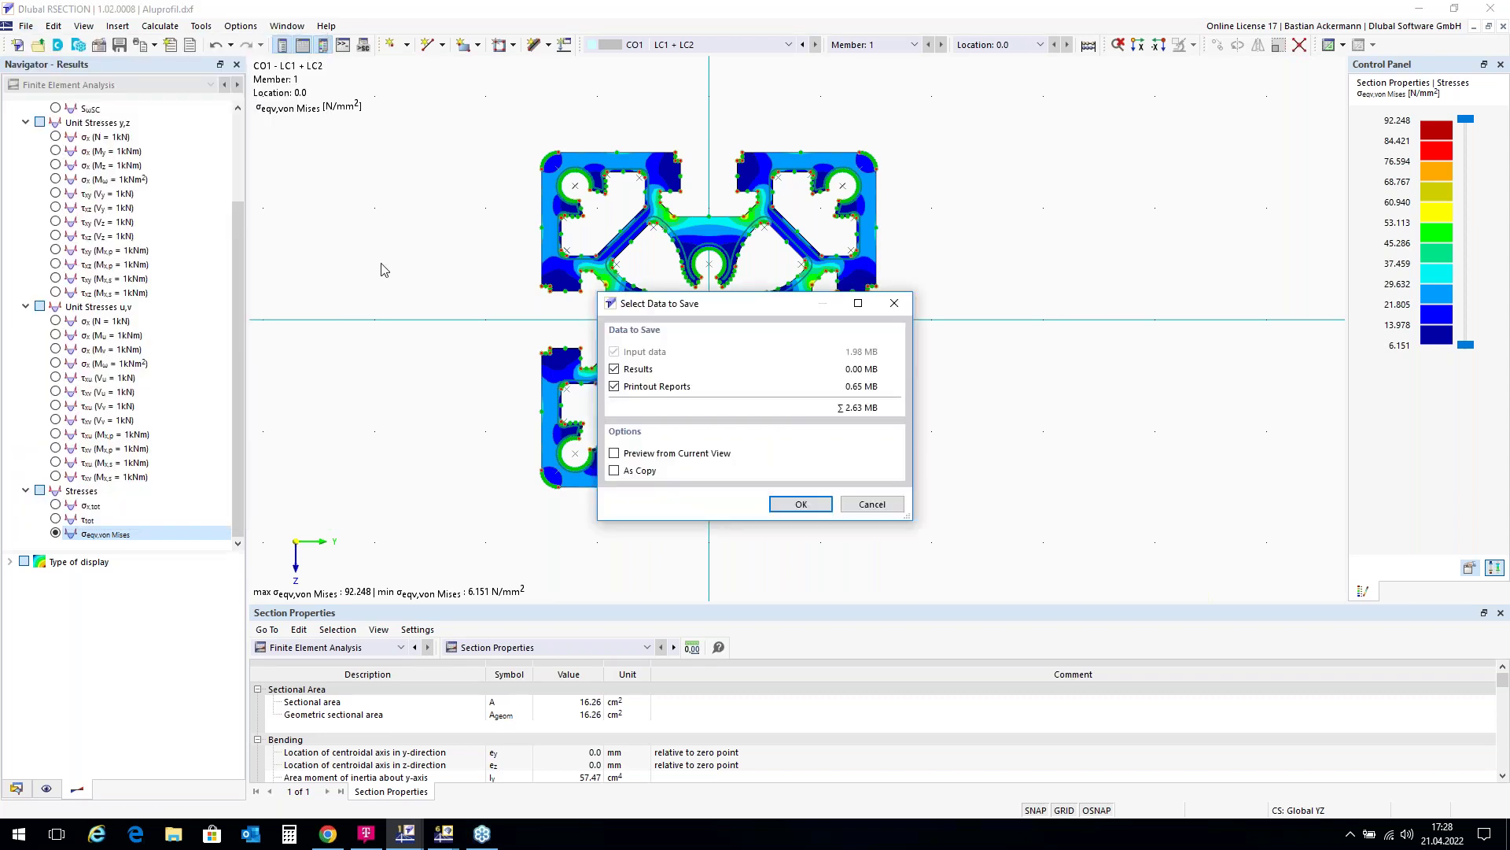
left_click(802, 504)
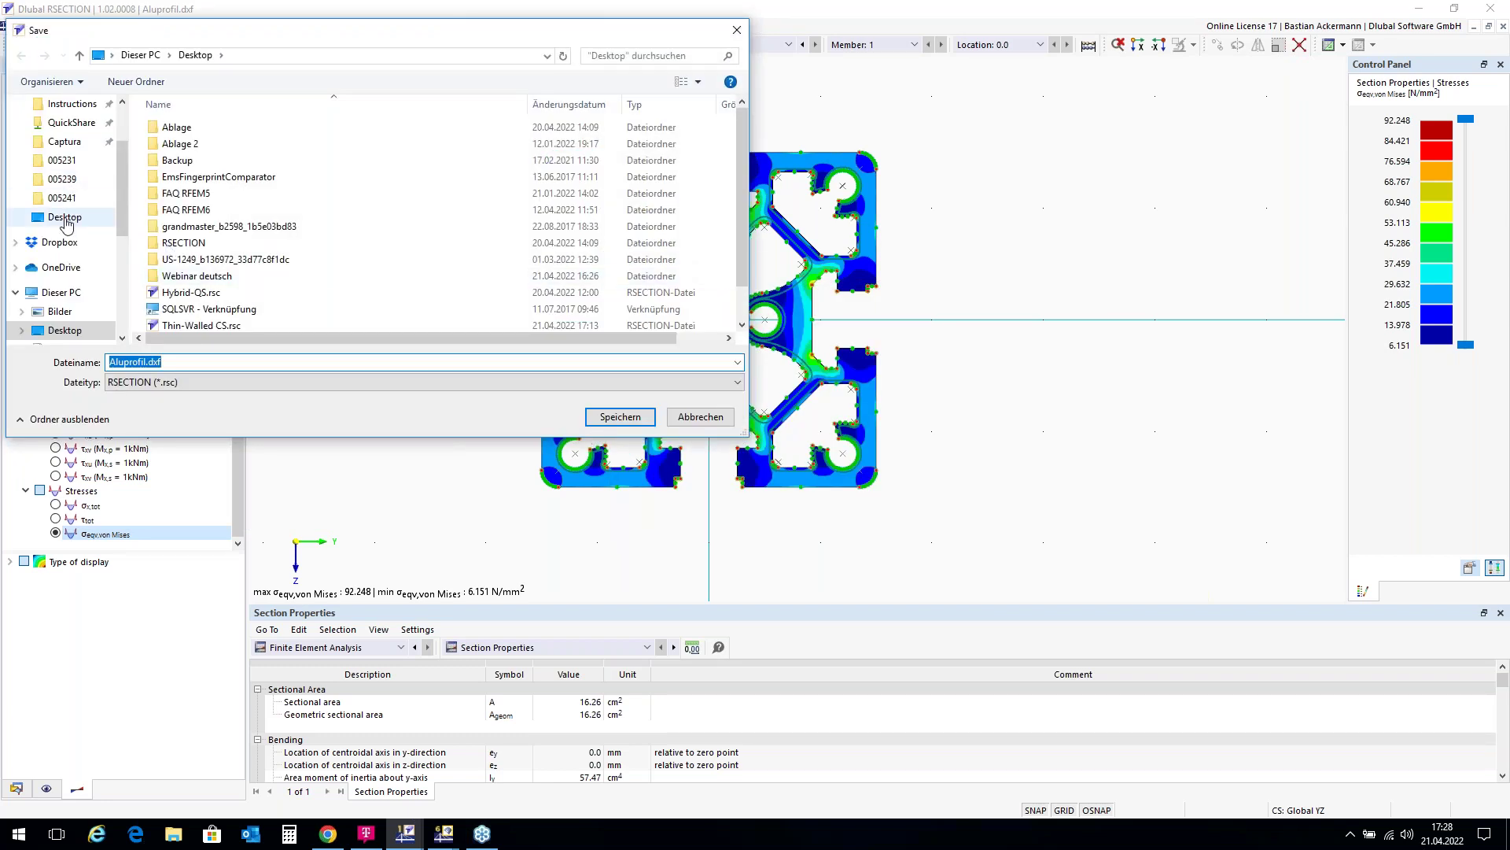
left_click(620, 417)
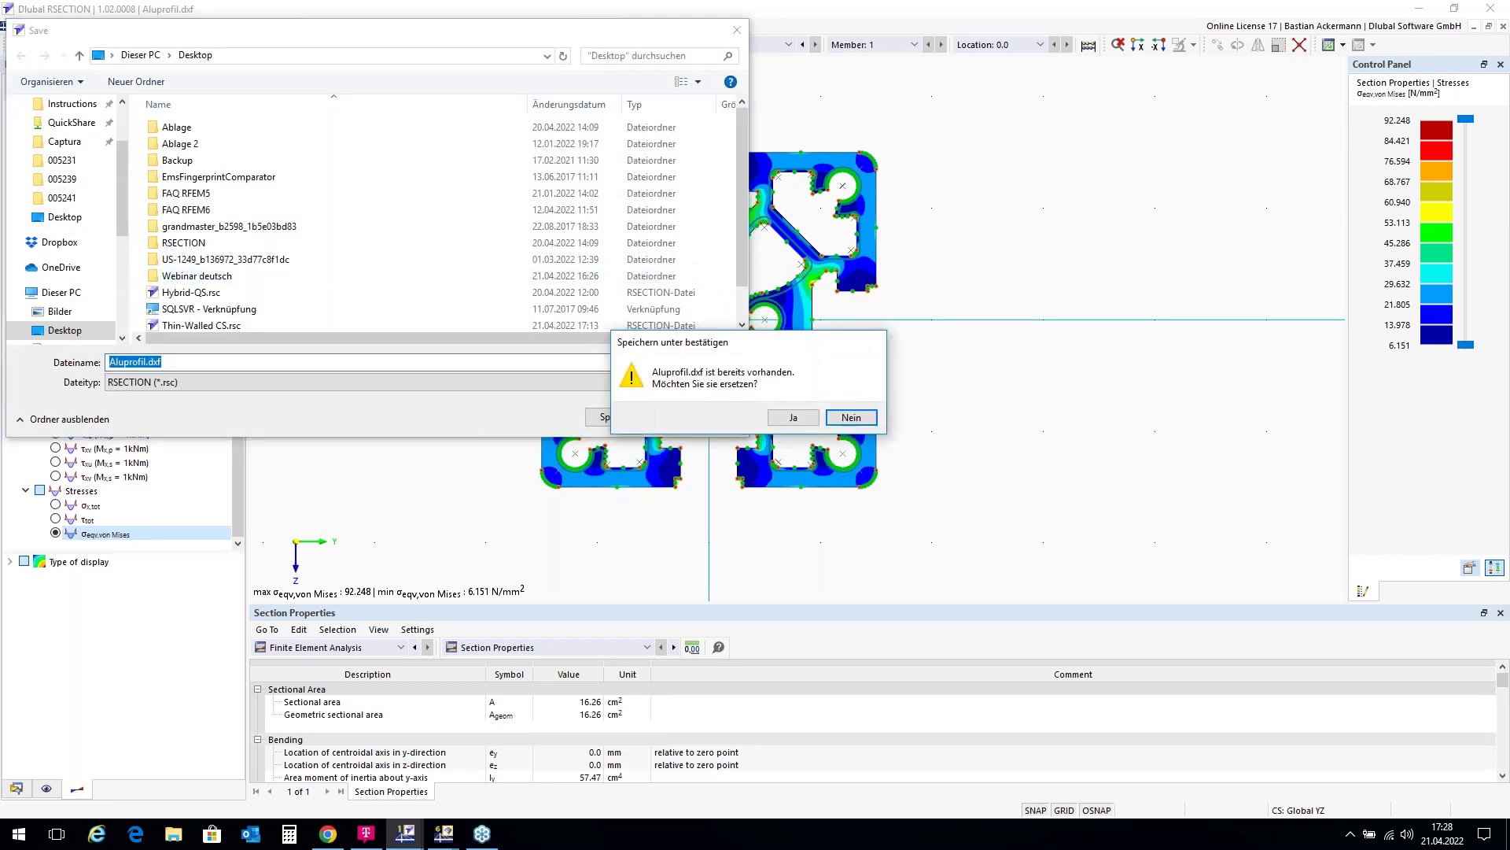
left_click(806, 424)
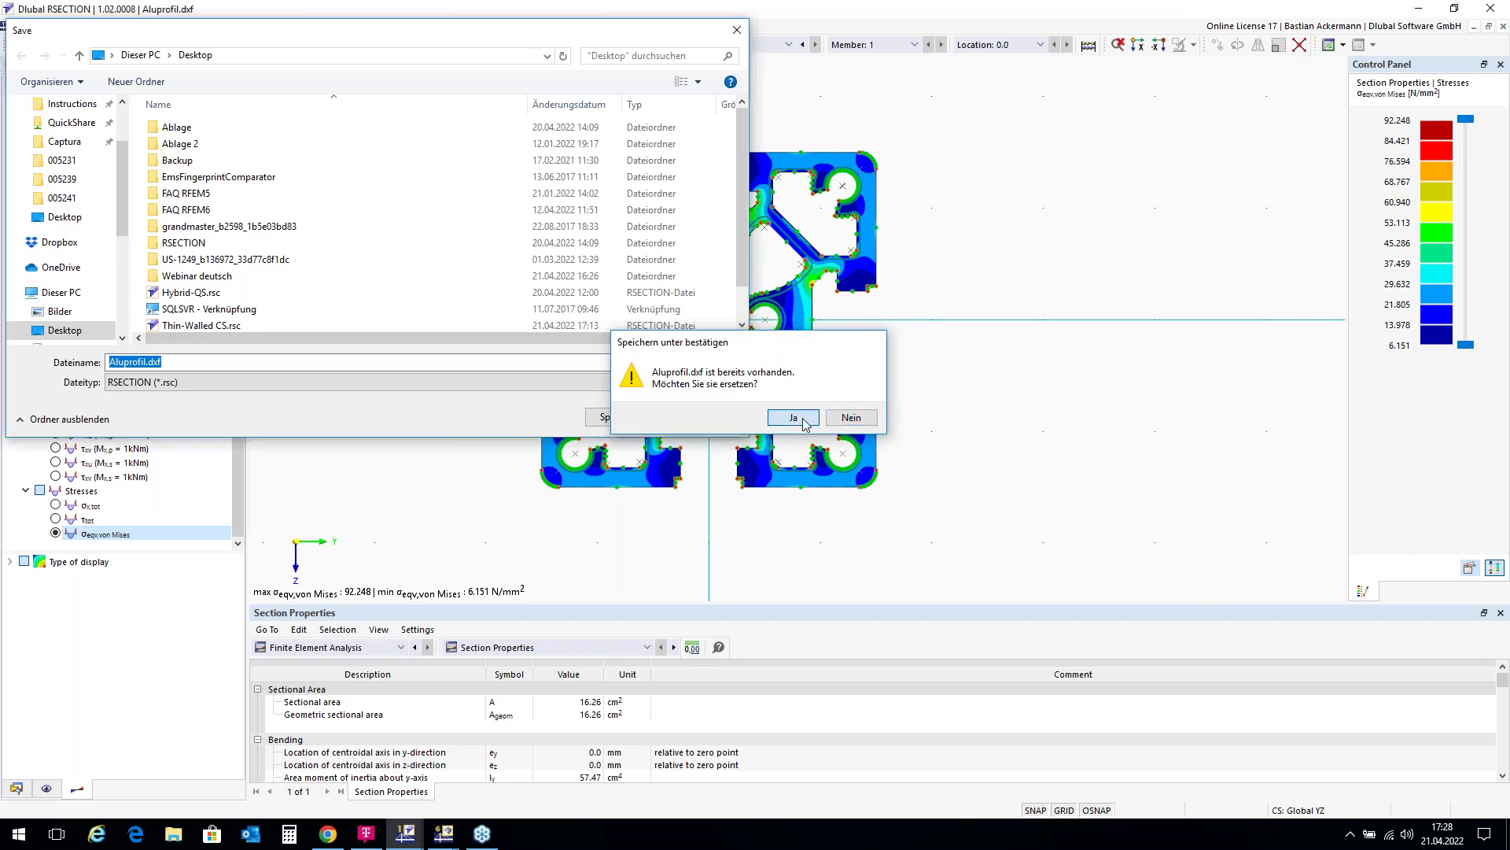
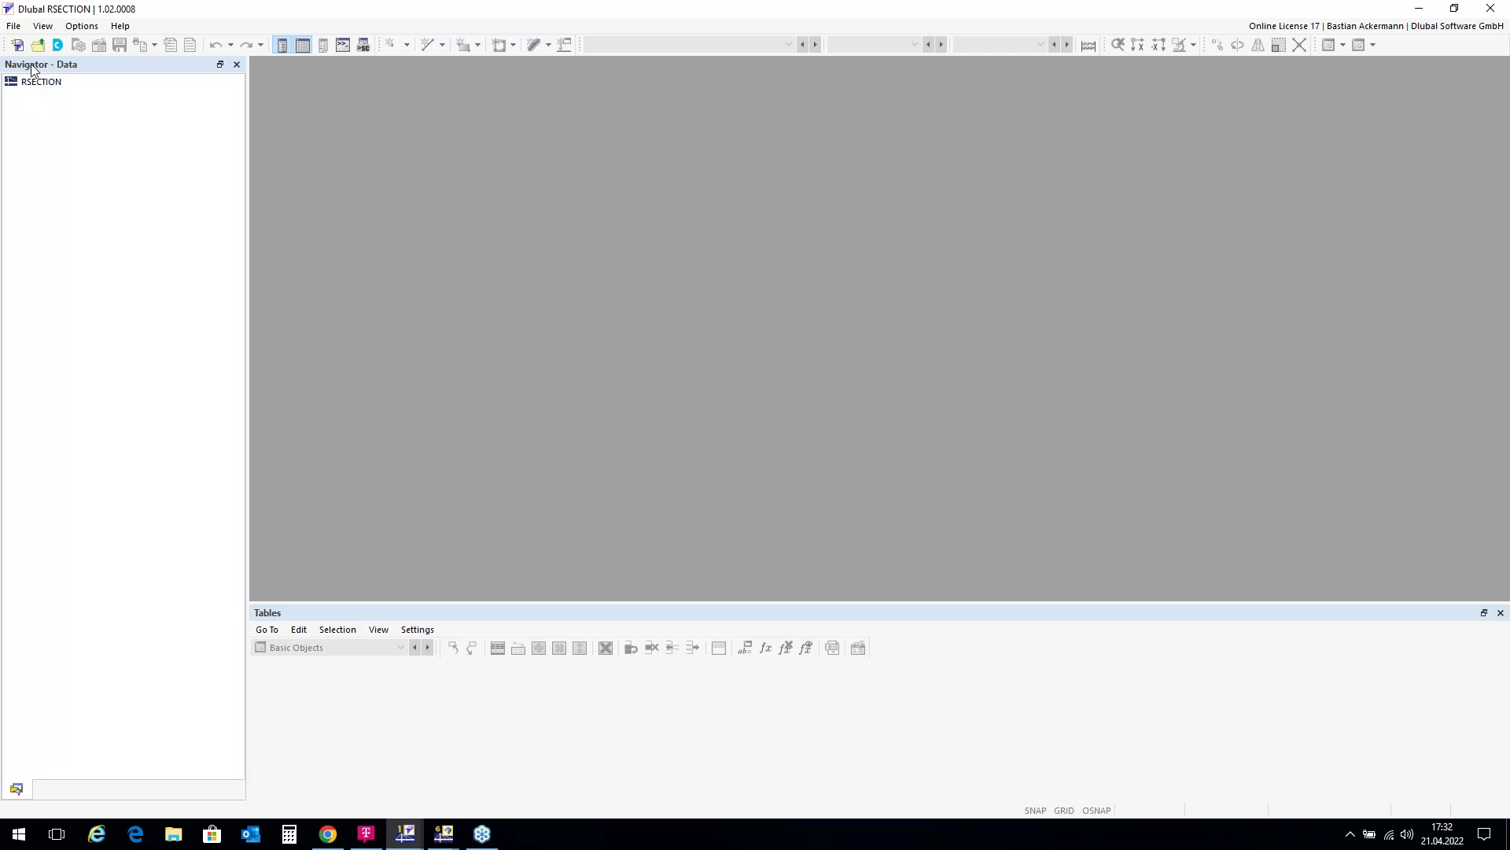
Create a new model named "Composite CS" using the Finite Element Analysis method.
left_click(17, 45)
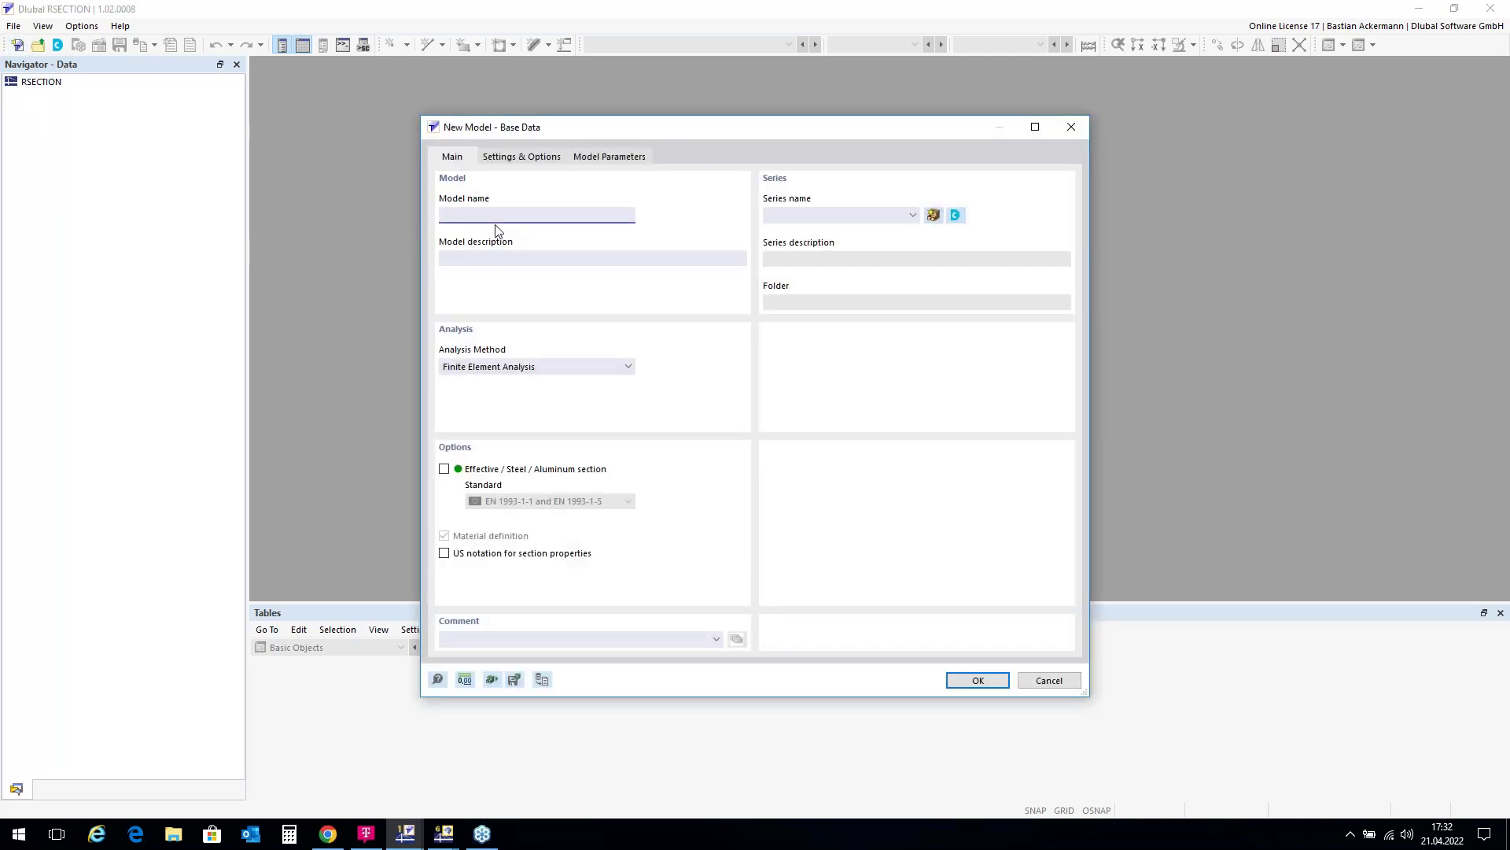
type("Composite")
type("CS")
left_click(974, 681)
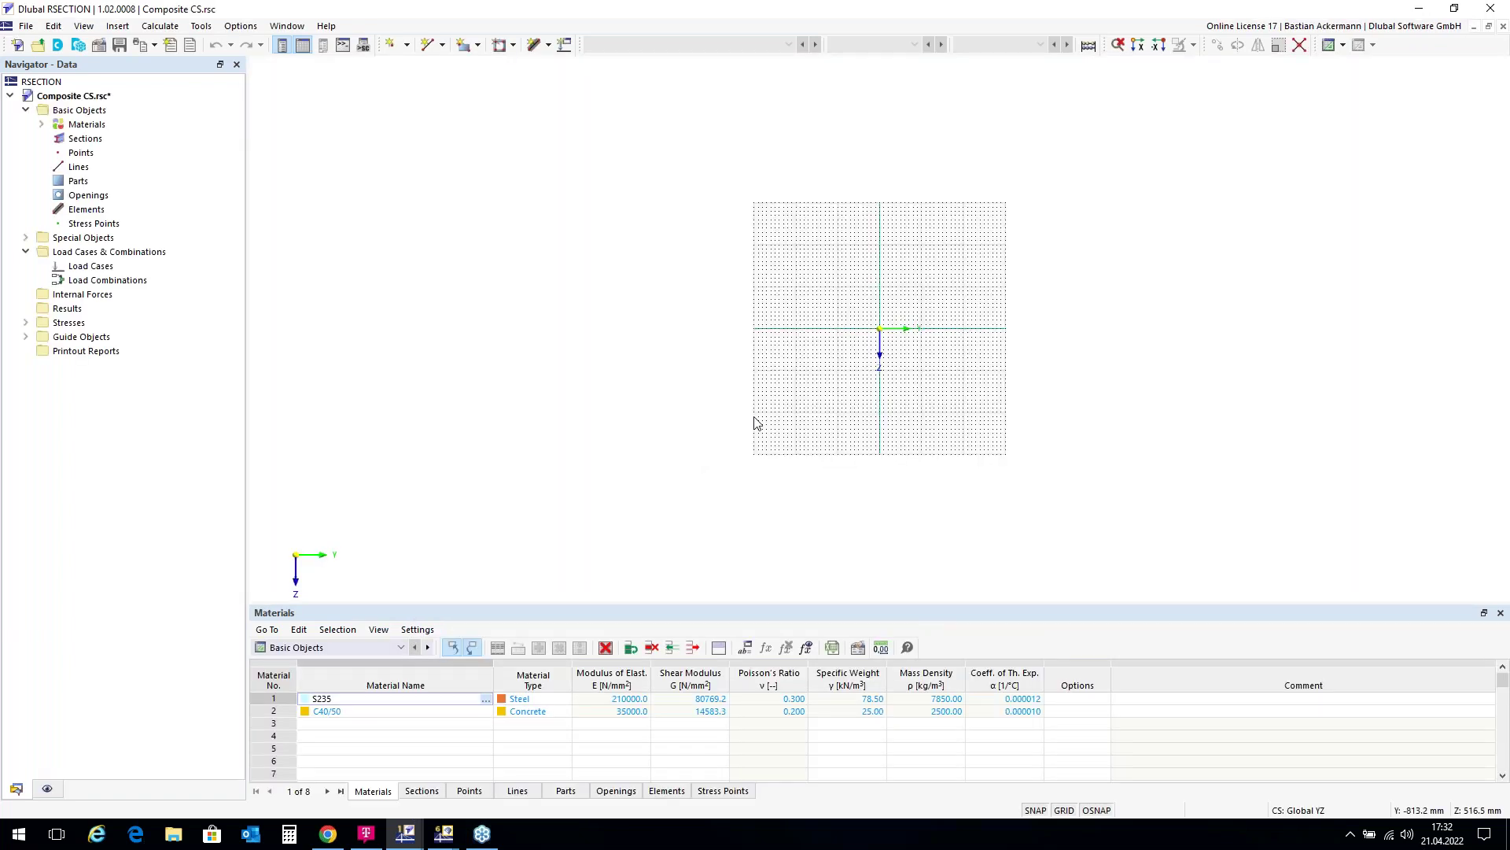
Draw a closed rectangle of single lines, 1000 mm wide and 200 mm high, from Y -500 to 500 mm and Z 0 to -200 mm.
scroll(947, 320, "up", 3)
scroll(904, 317, "up", 2)
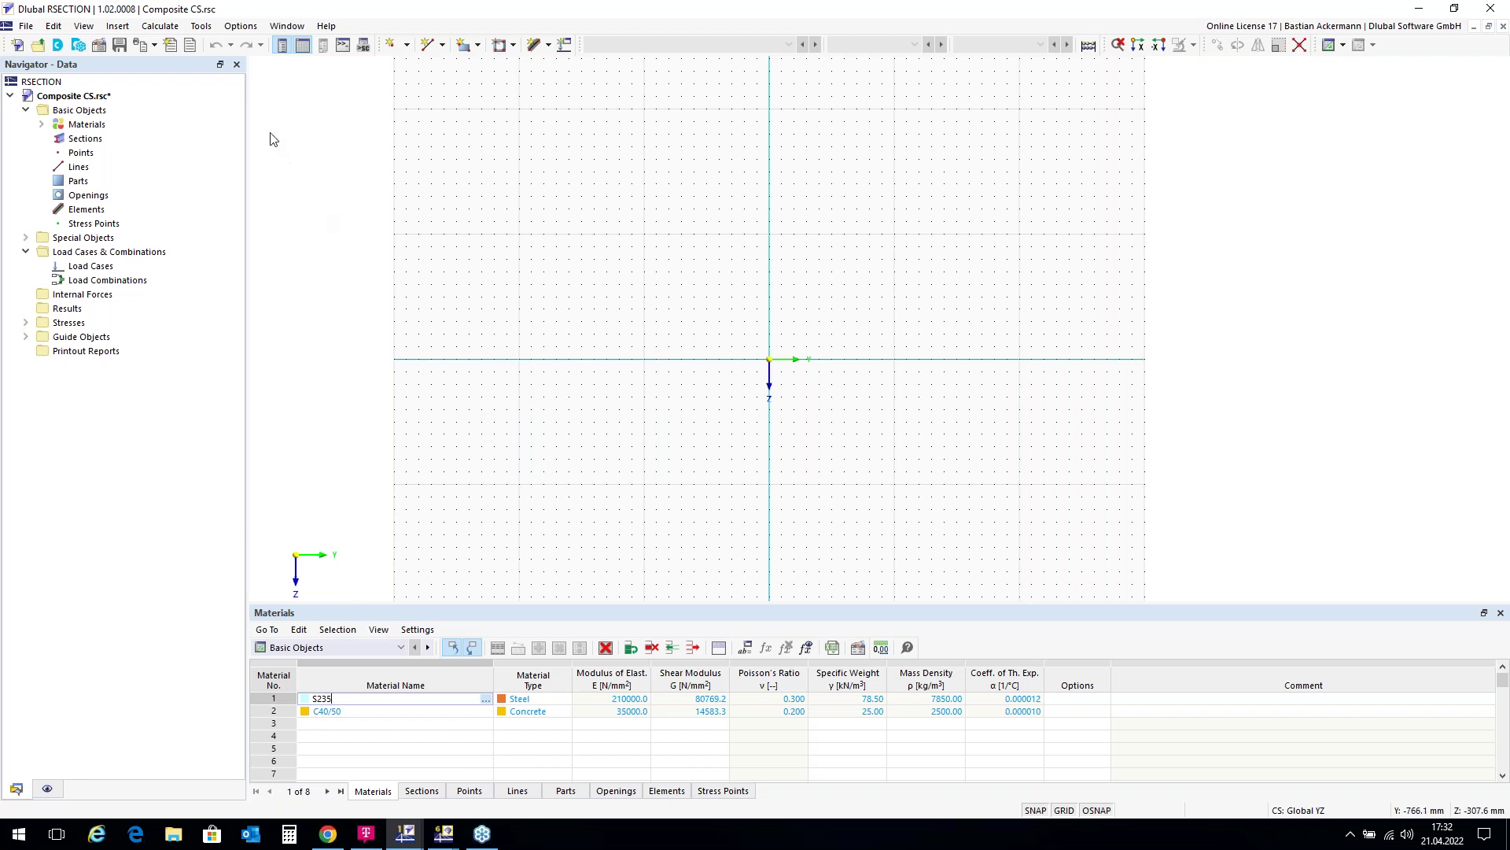
left_click(435, 45)
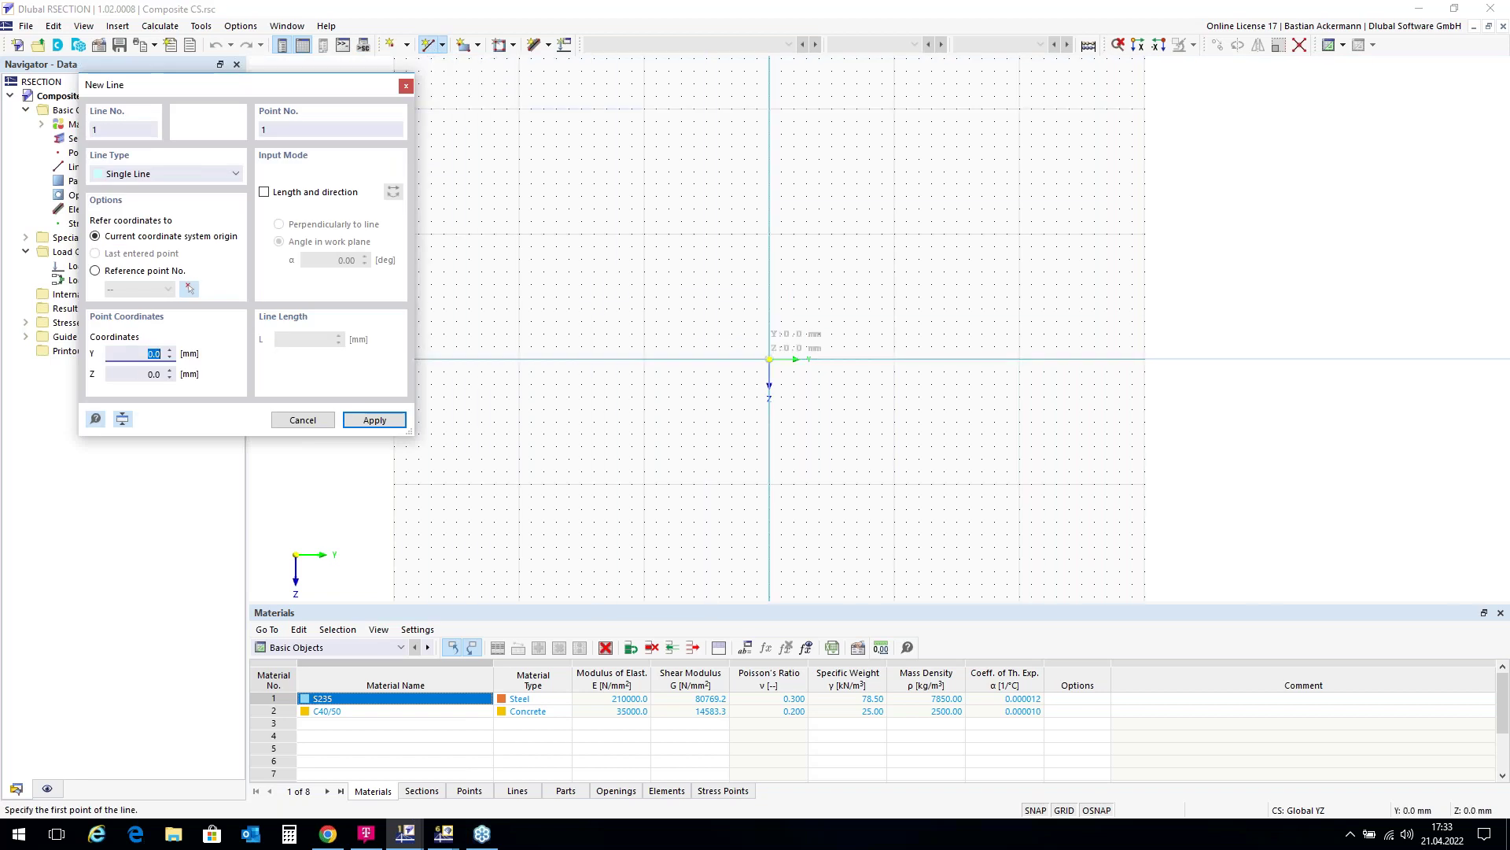
scroll(936, 366, "down", 1)
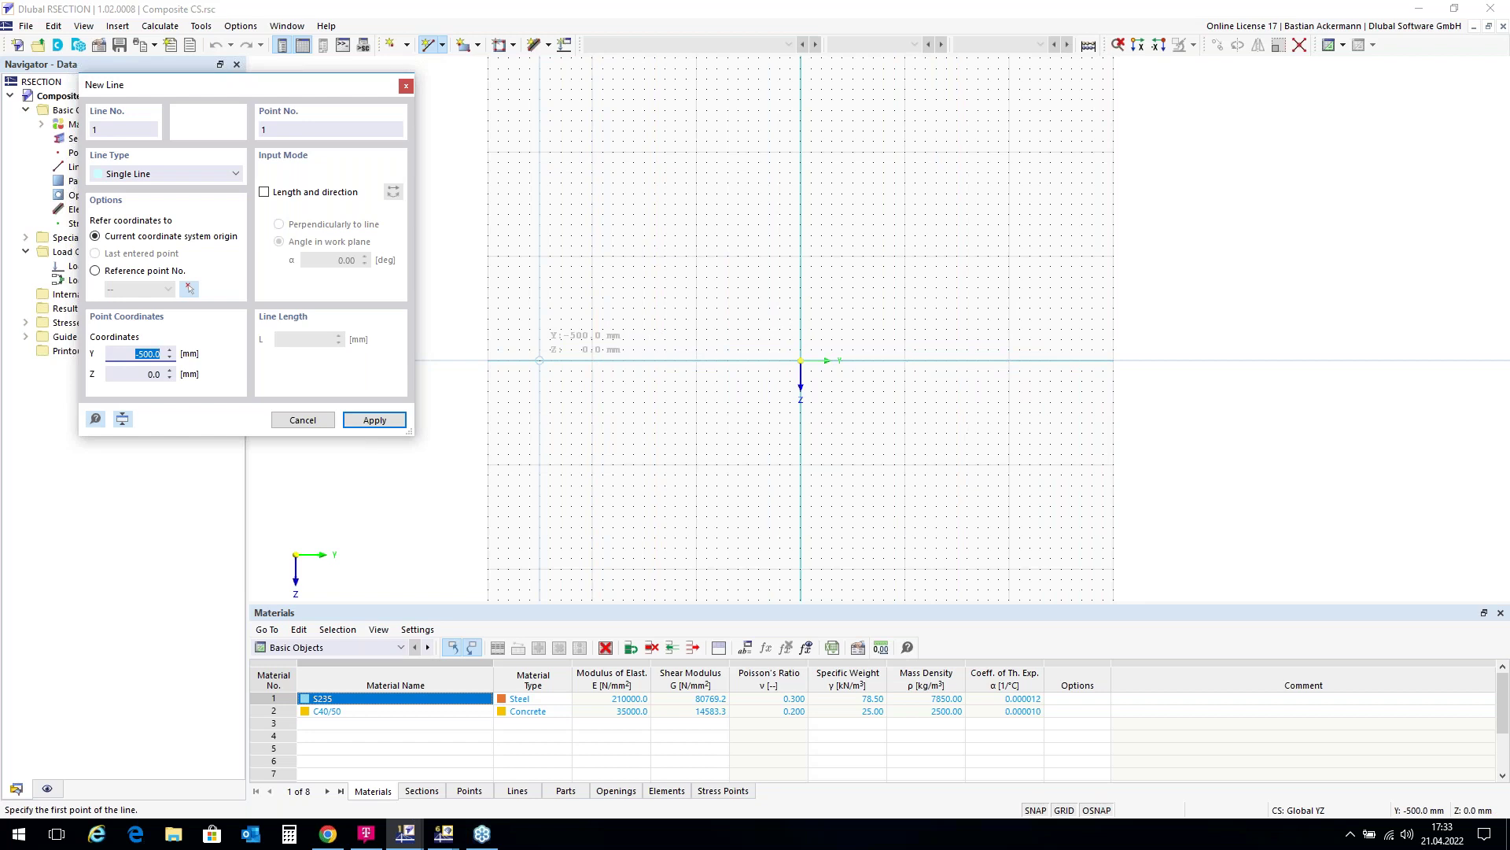
left_click(540, 361)
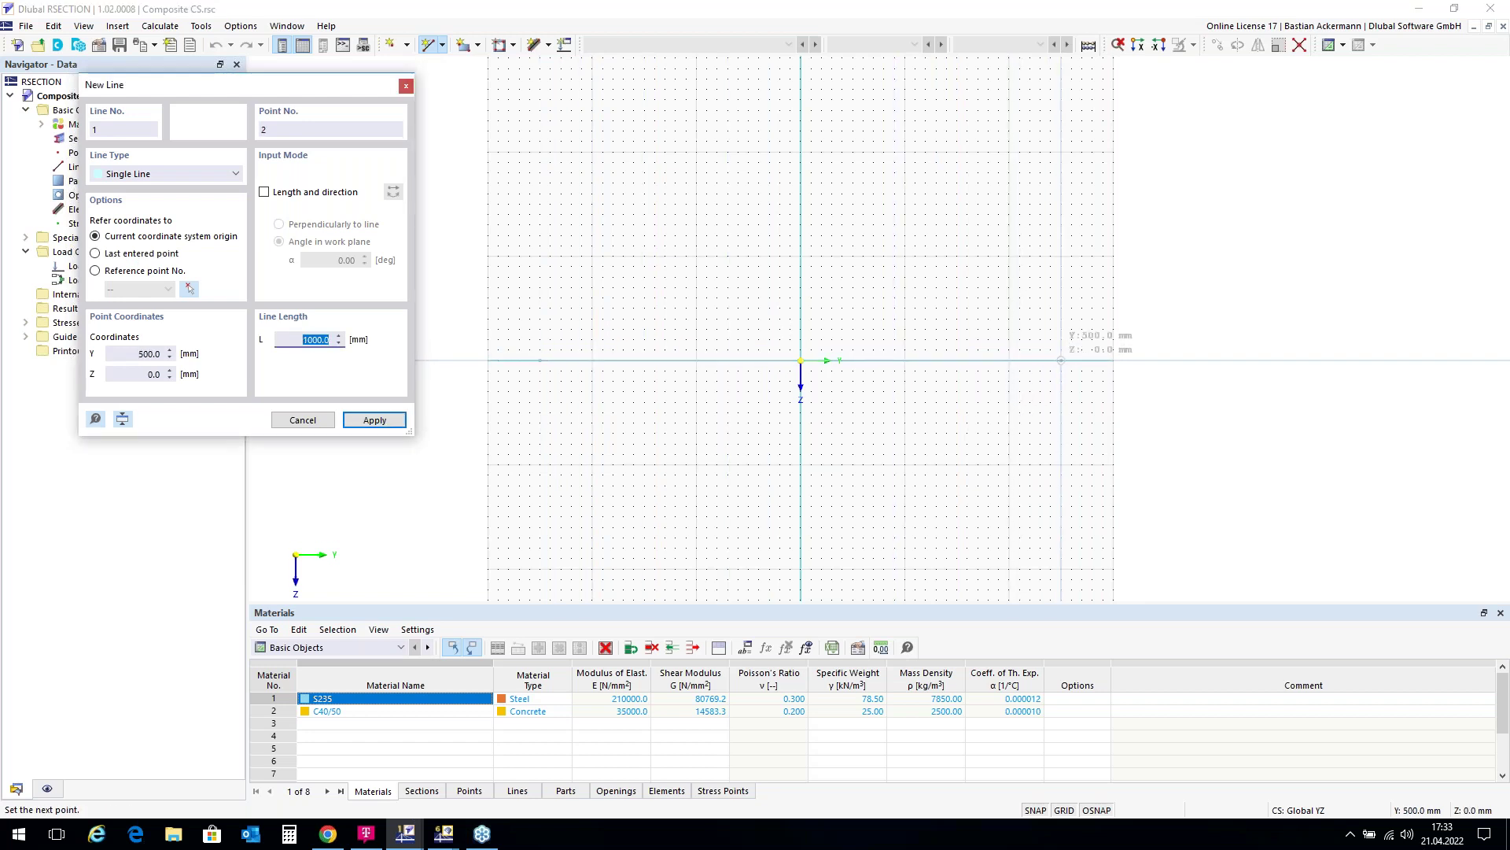
left_click(1060, 360)
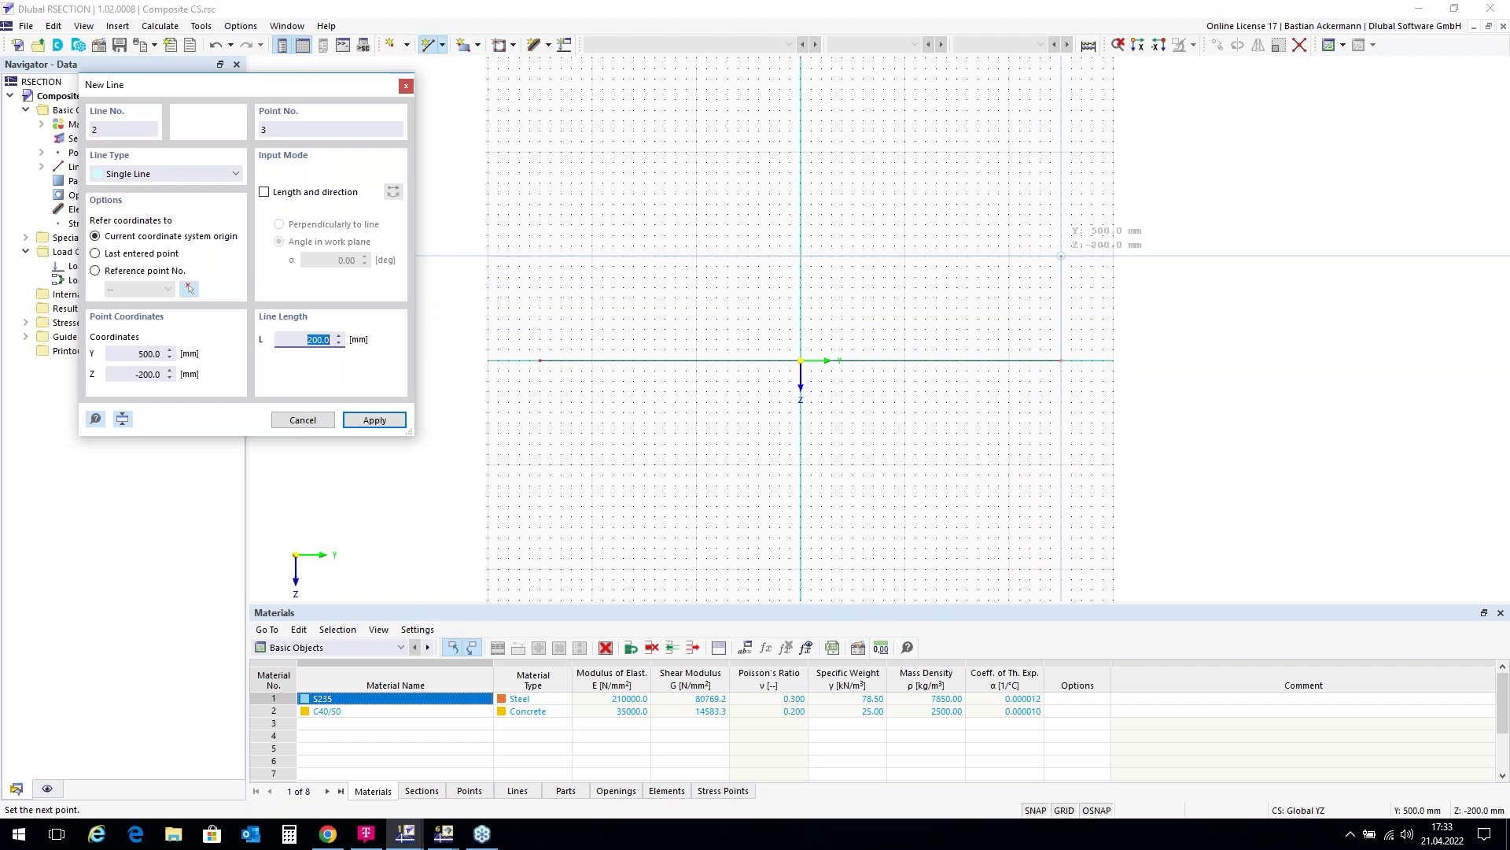
left_click(1061, 255)
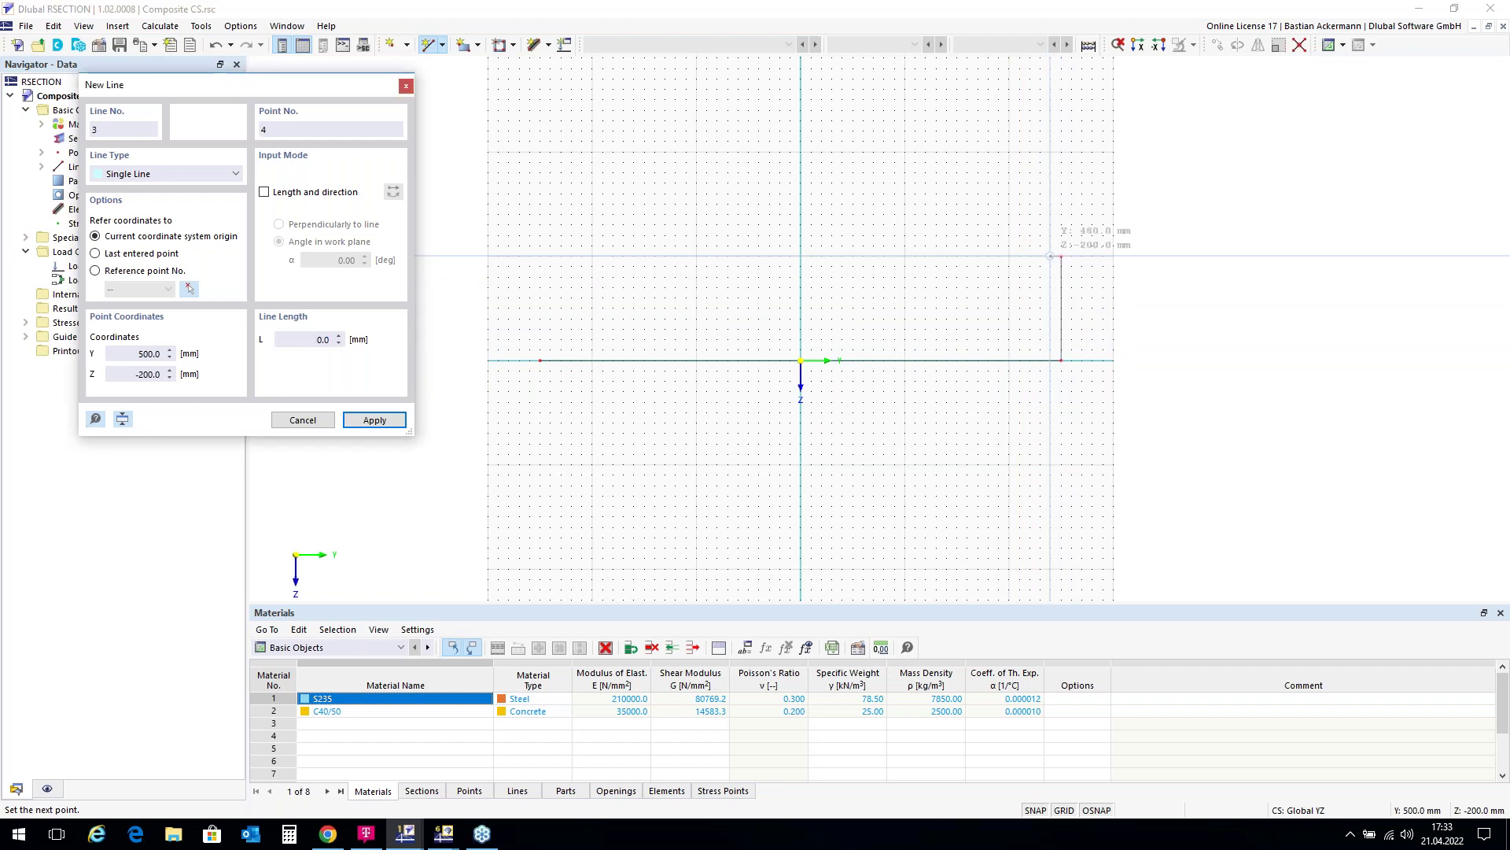
left_click(539, 256)
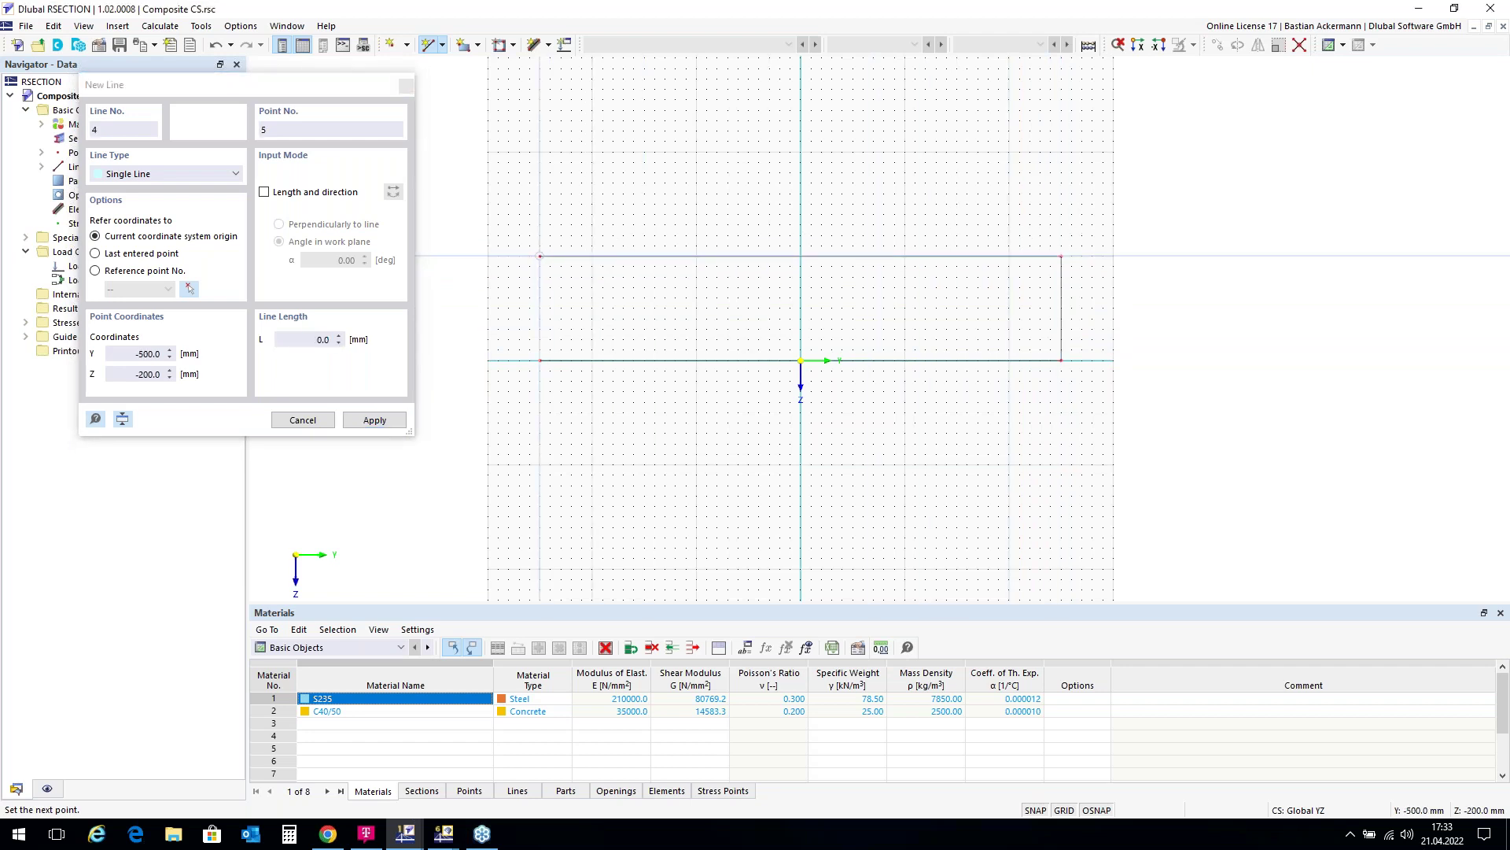
left_click(540, 360)
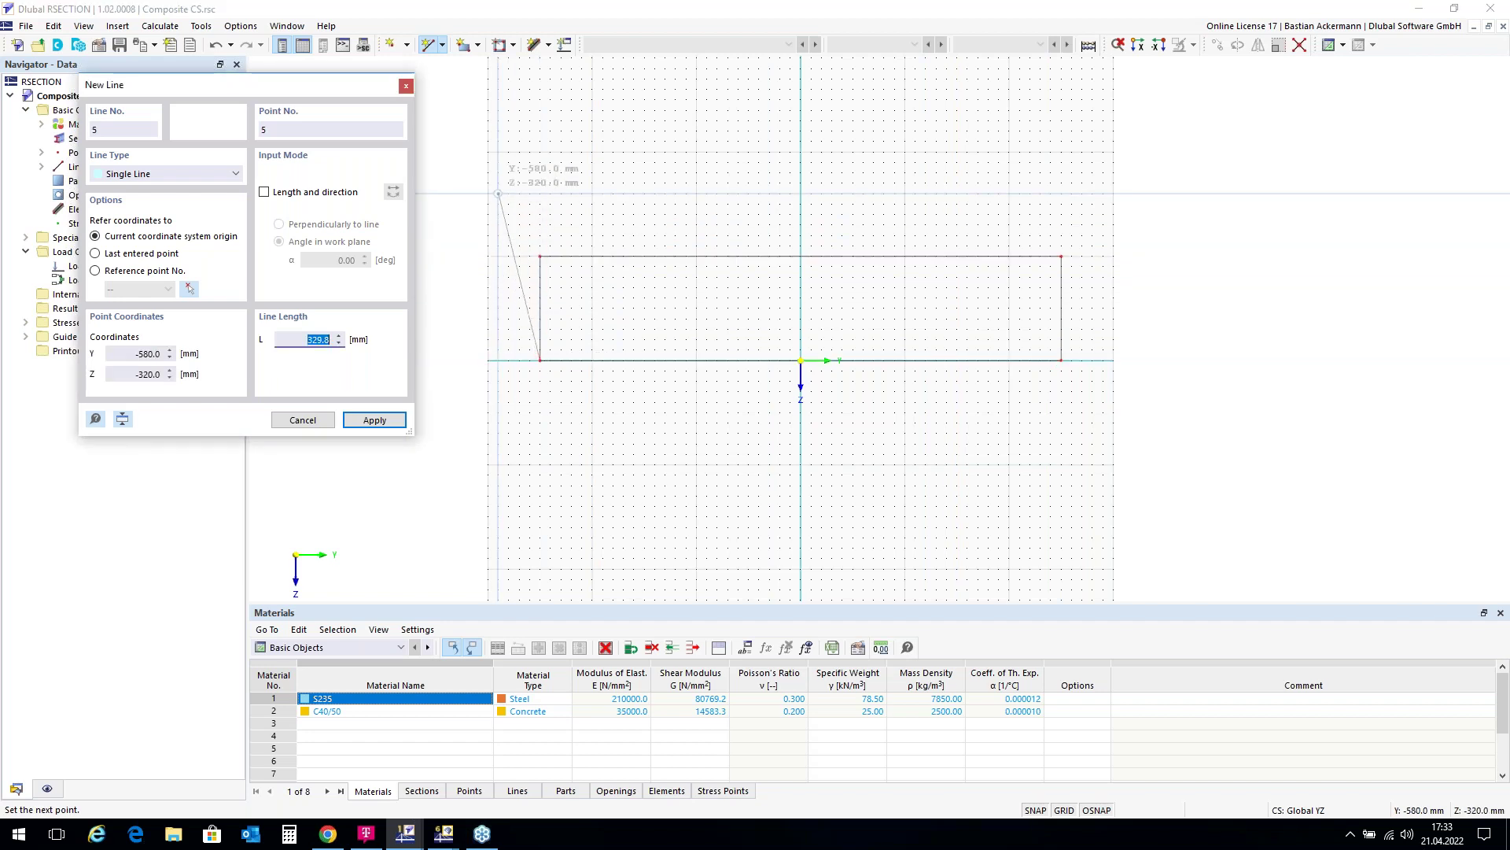
right_click(478, 204)
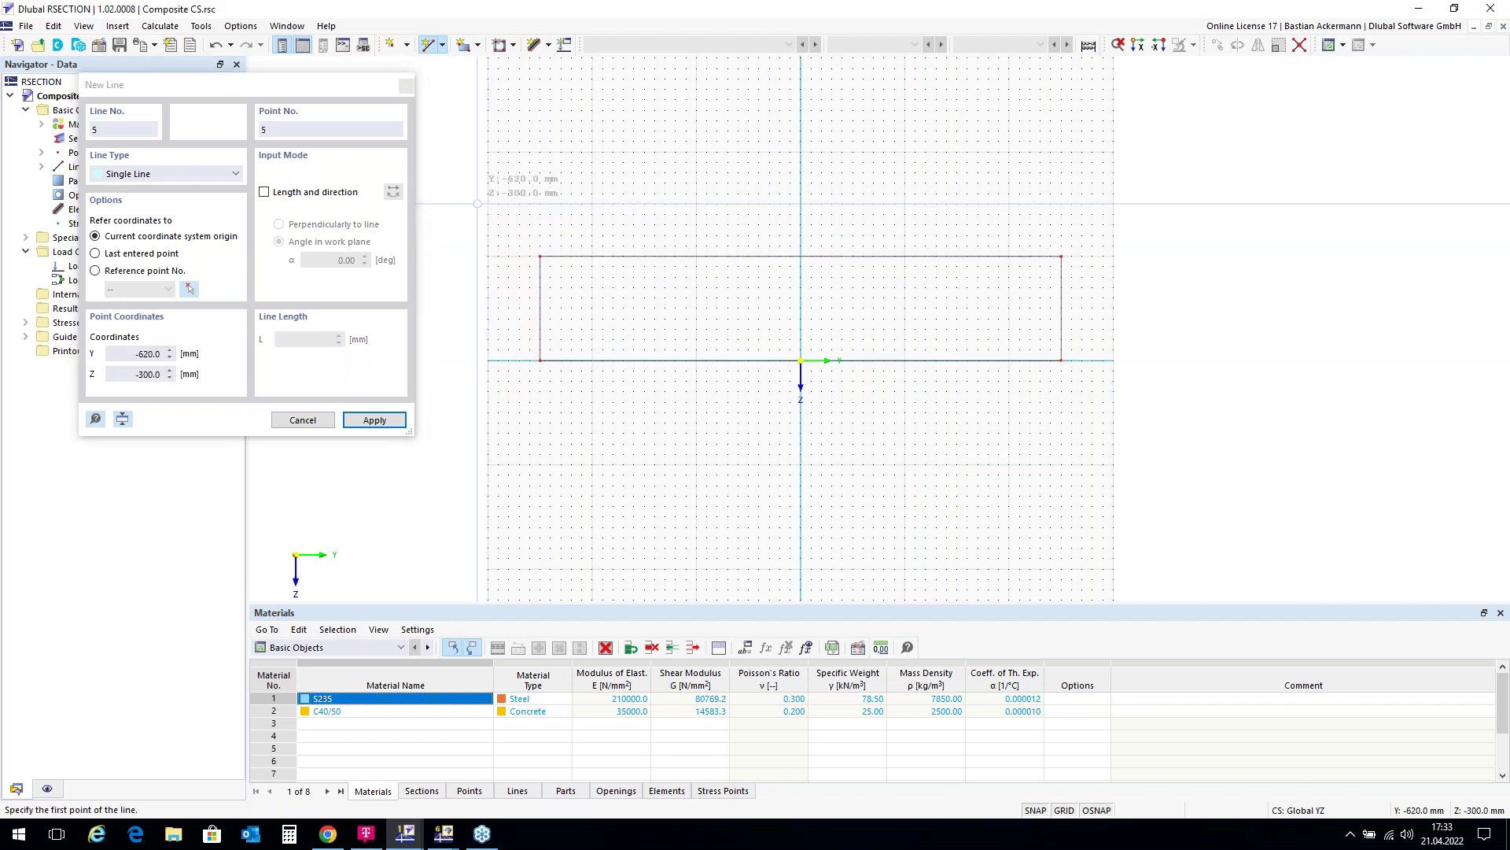
right_click(477, 205)
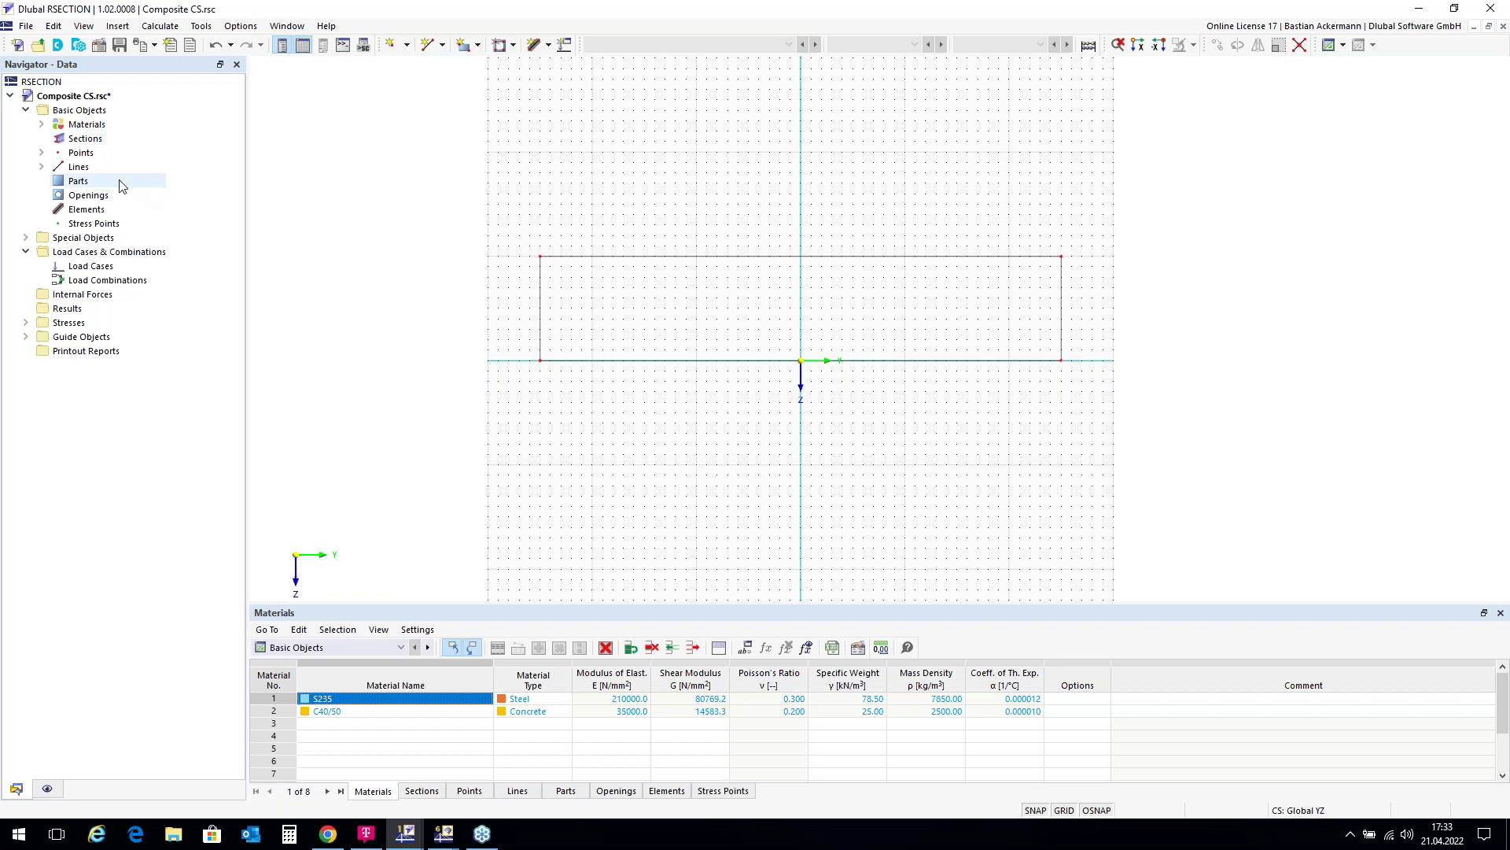
Create a new part from the rectangle's four boundary lines with the concrete material C40/50.
right_click(82, 183)
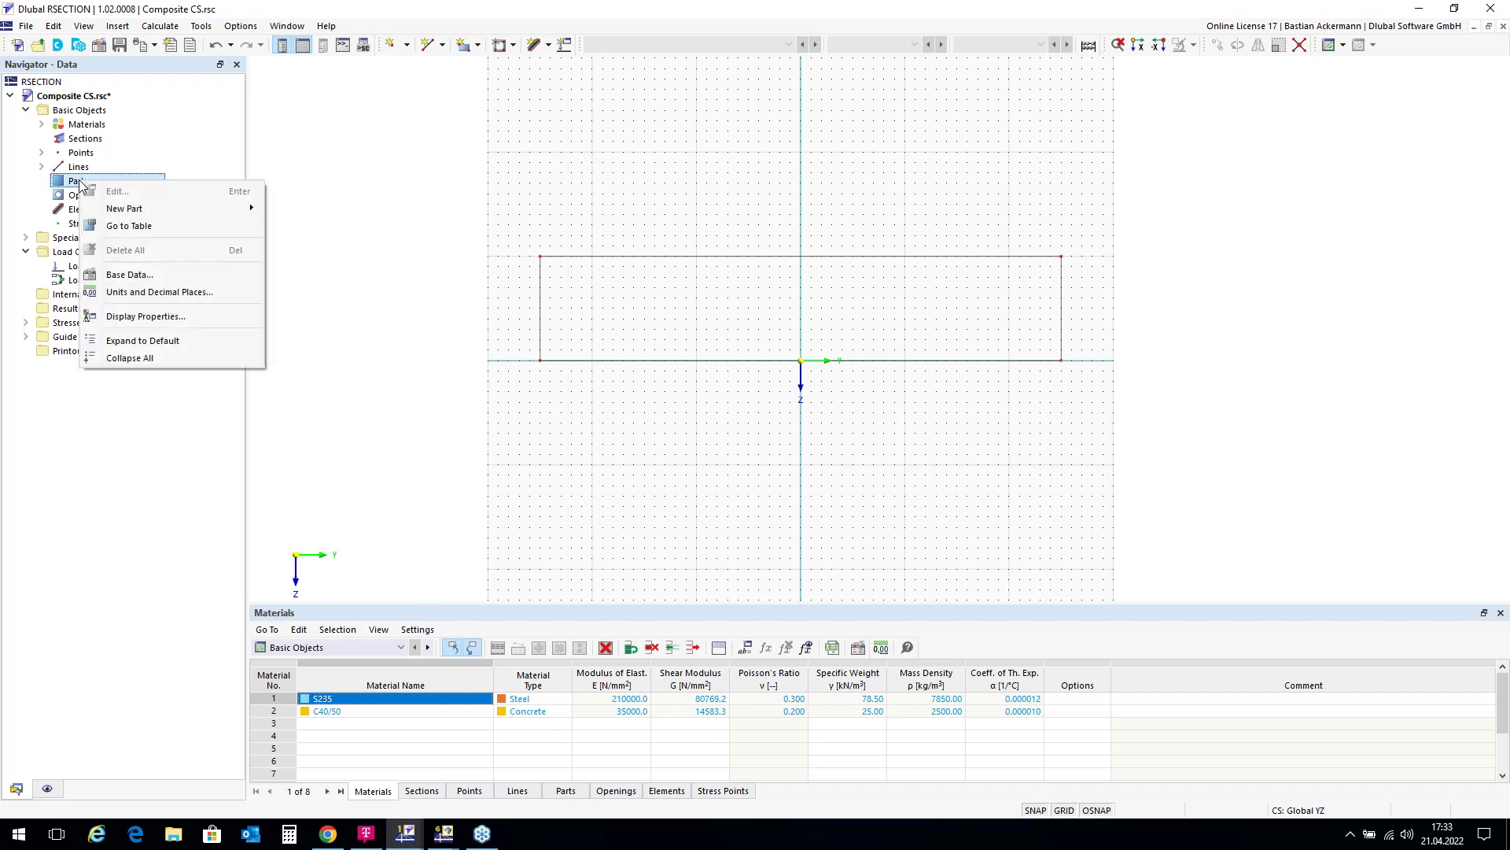
mouse_move(132, 208)
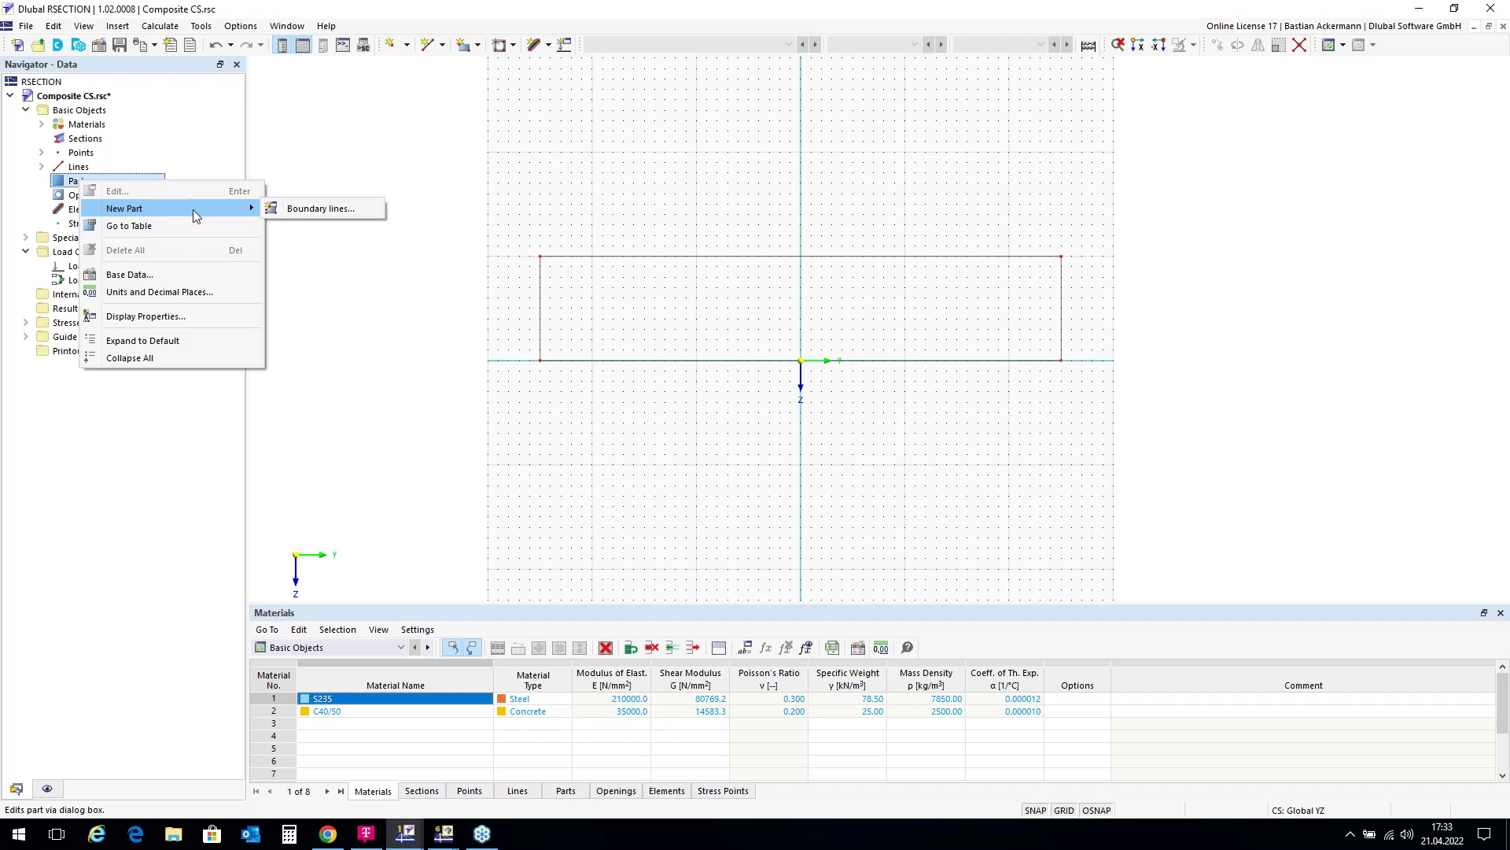
left_click(305, 208)
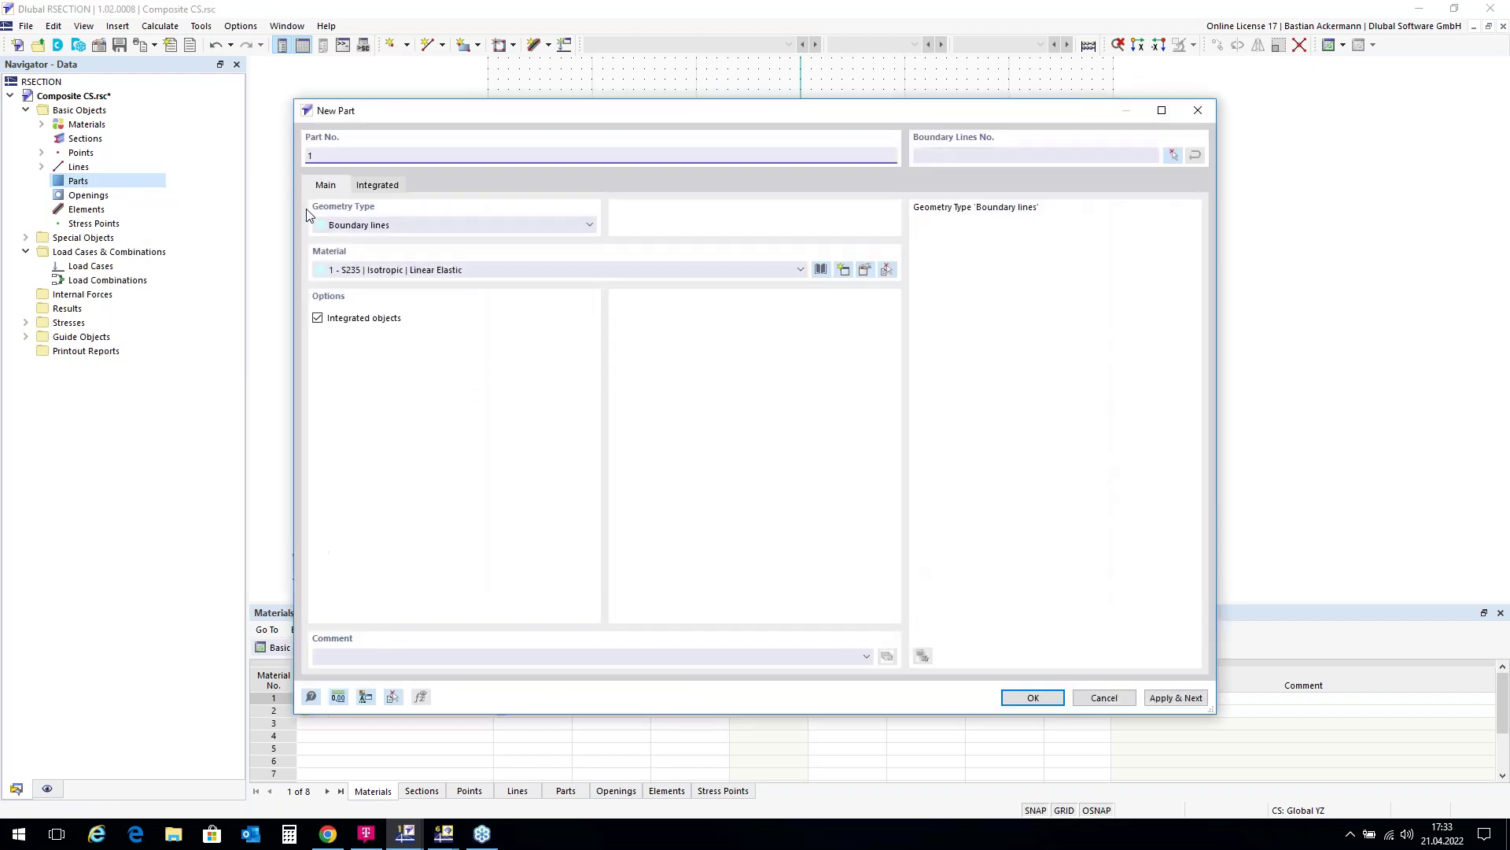
left_click(801, 269)
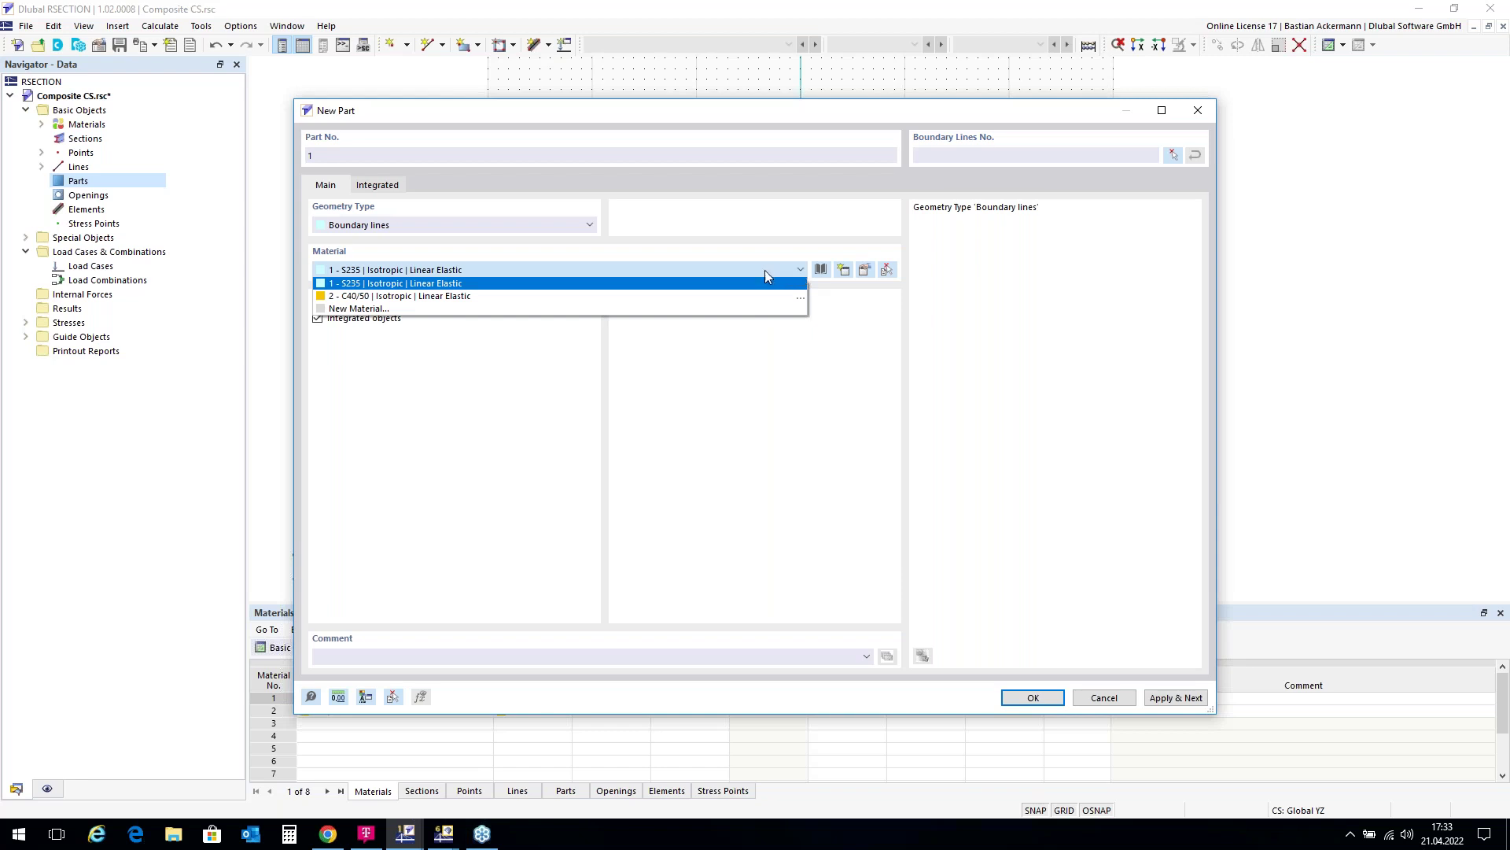
left_click(417, 299)
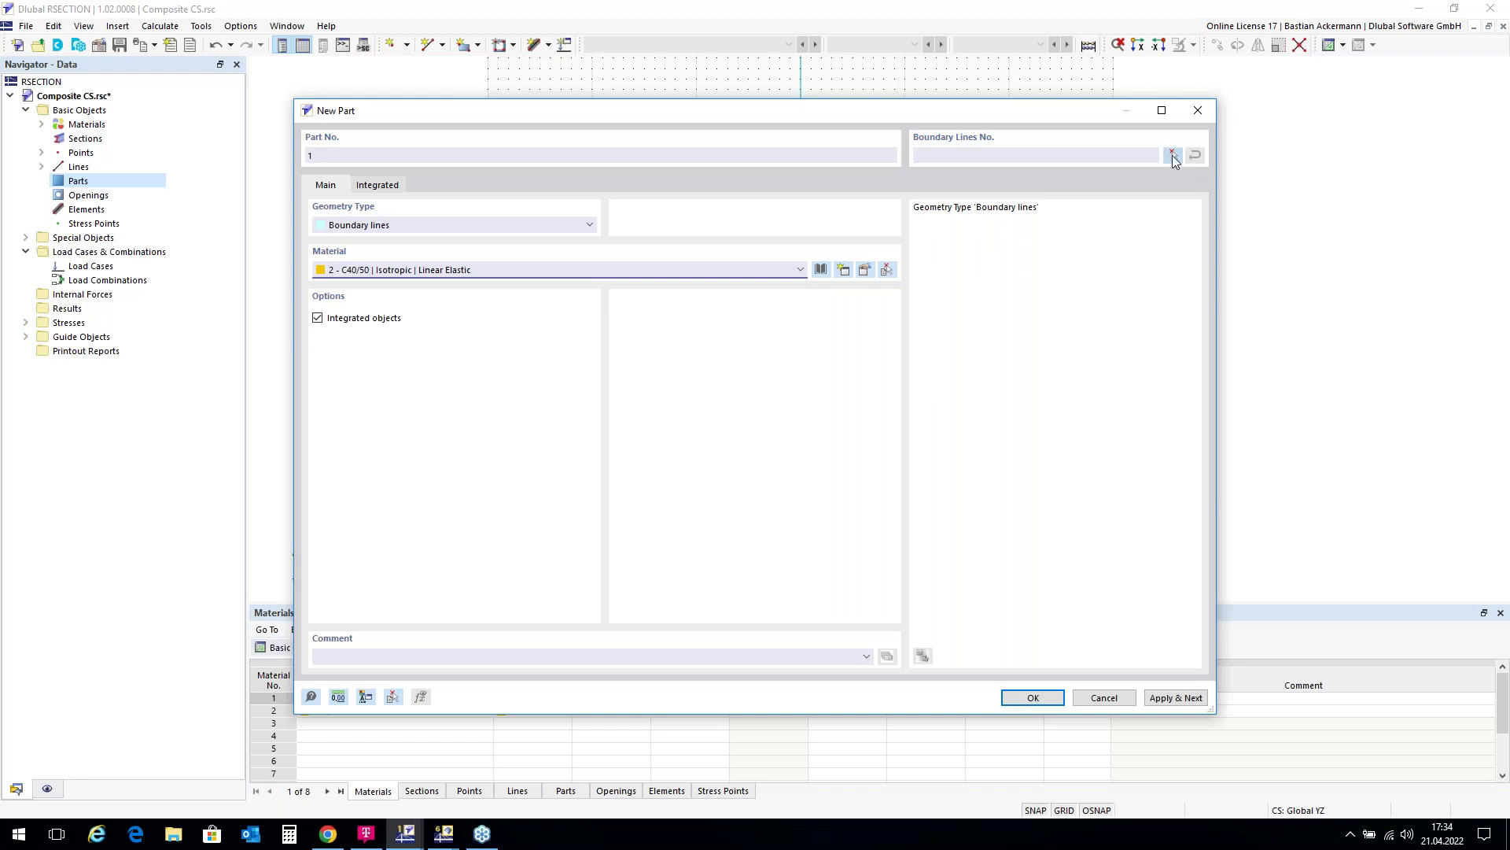
left_click(1172, 154)
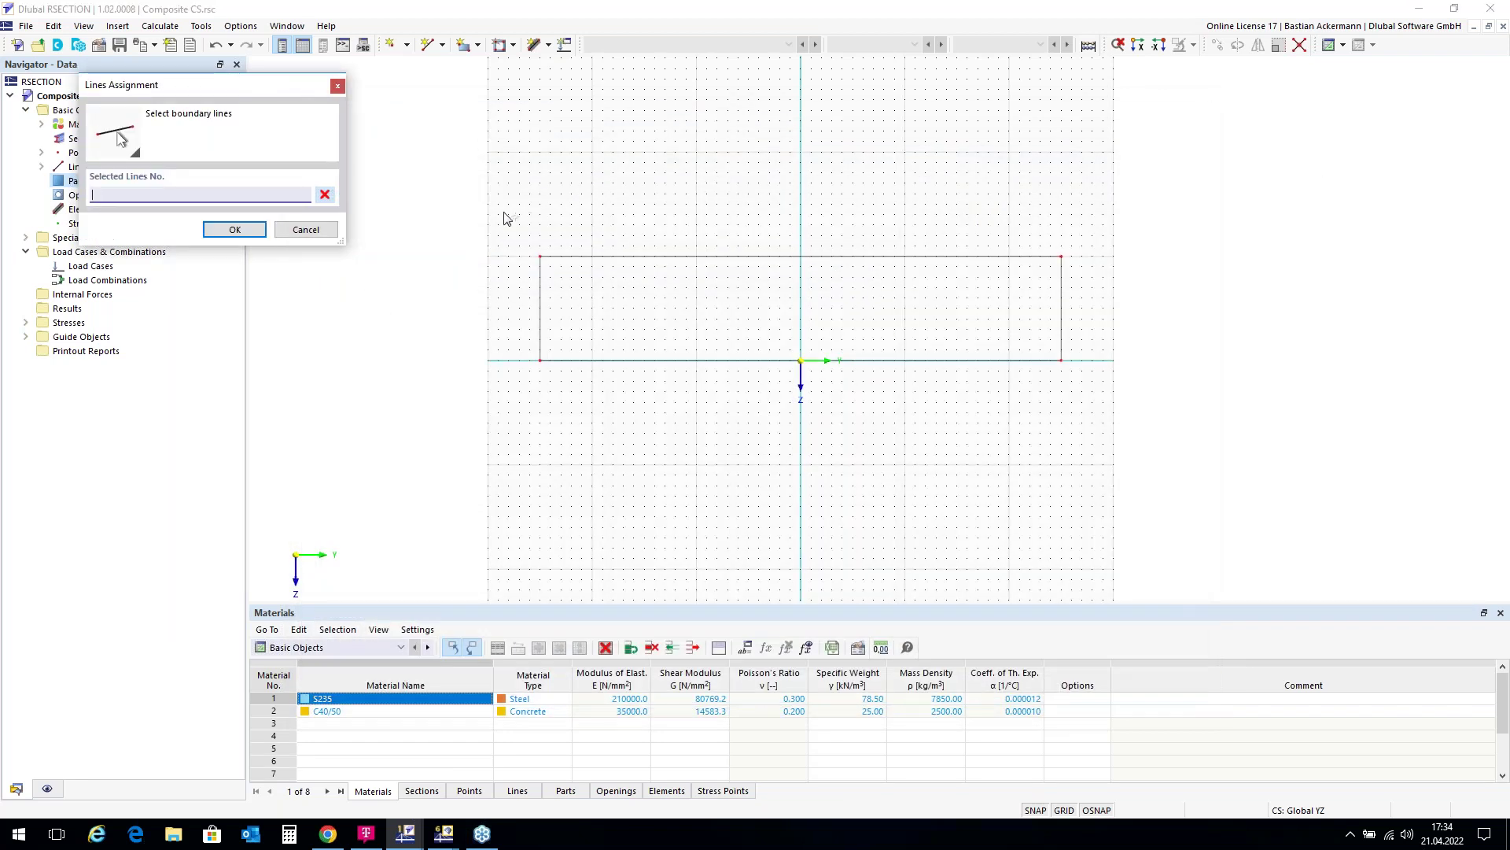
left_click_drag(493, 209, 1132, 433)
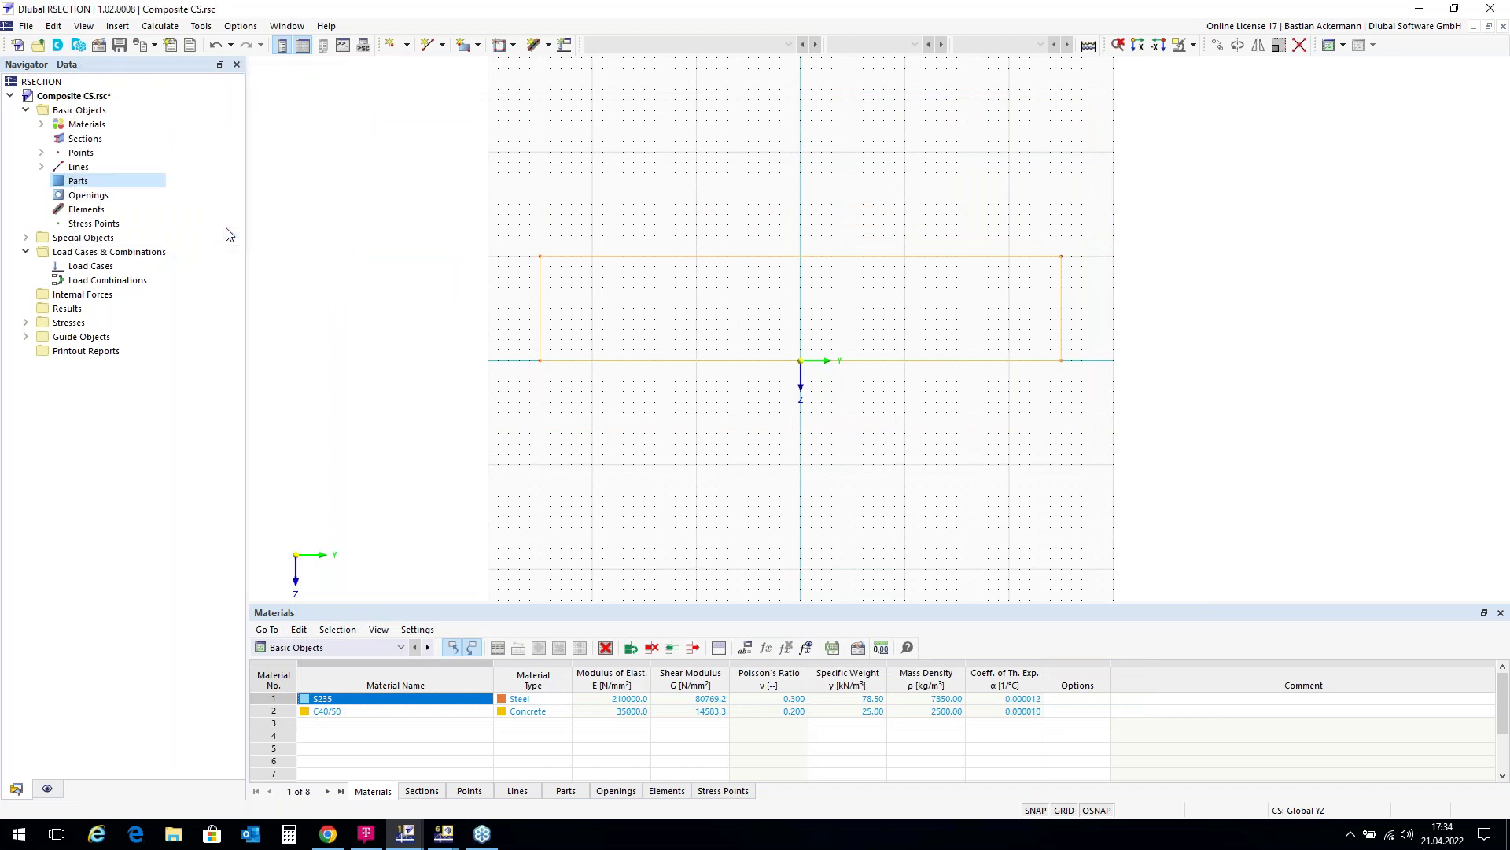
left_click(233, 230)
left_click(1033, 698)
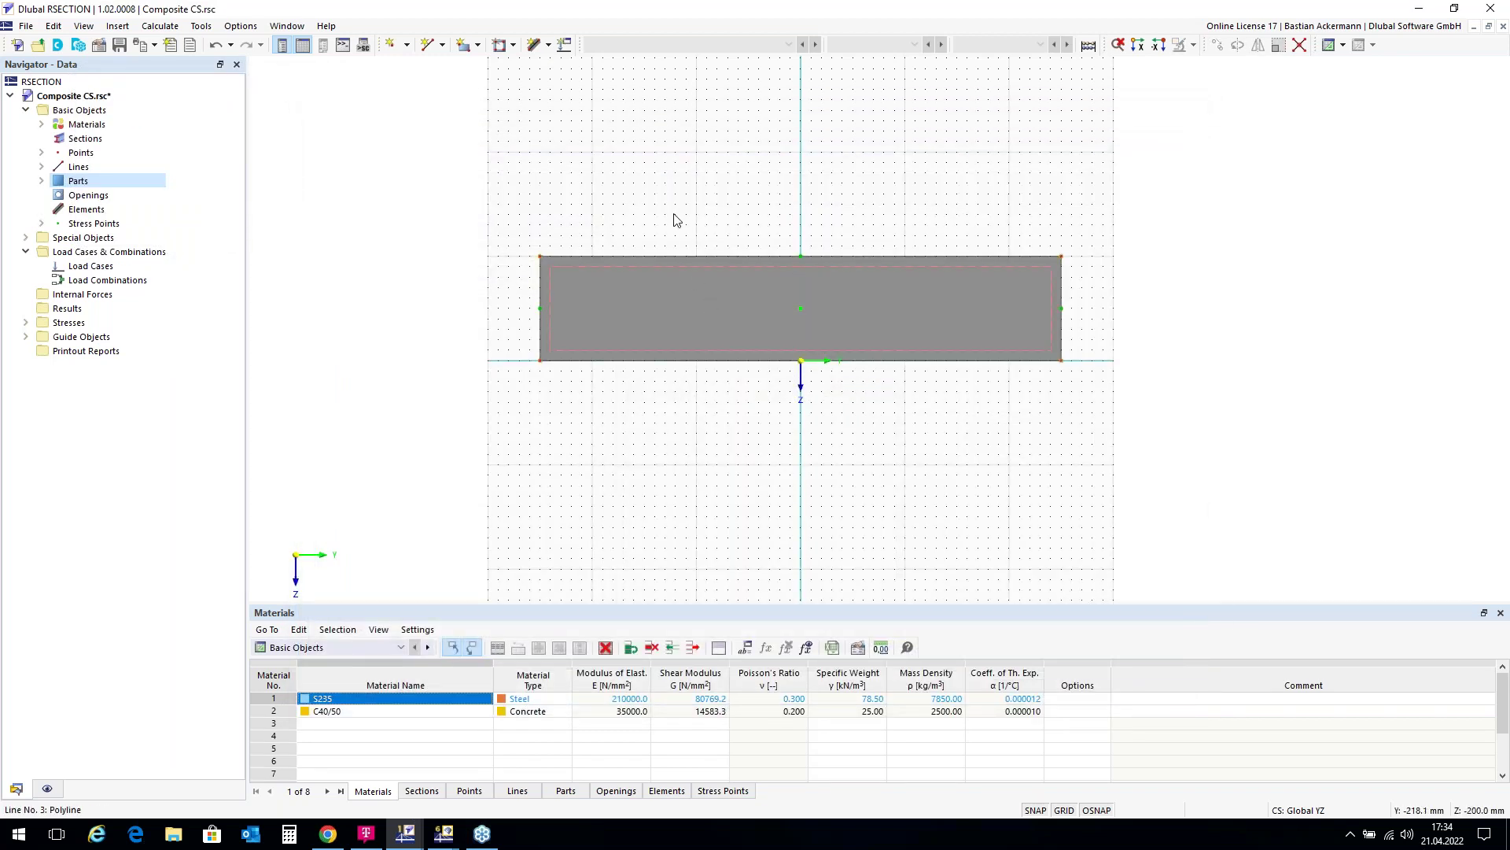
Start a new section and choose HEB 400 (DIN 1025-2:1995-11; Euronorm 53-62) from the library's standardized steel I-sections, with material S235.
scroll(739, 163, "down", 1)
scroll(773, 467, "up", 2)
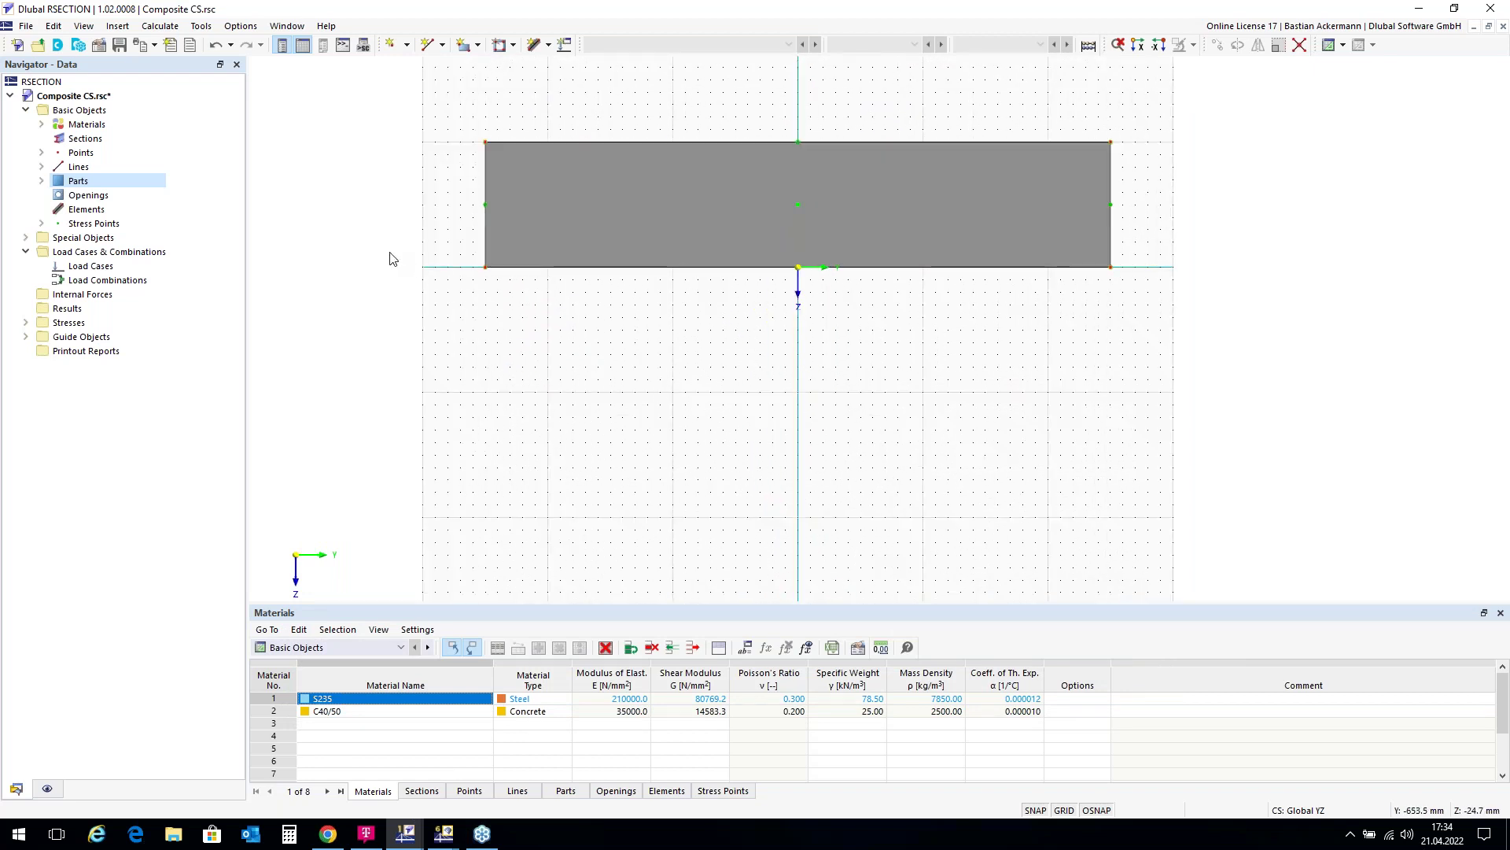
right_click(82, 142)
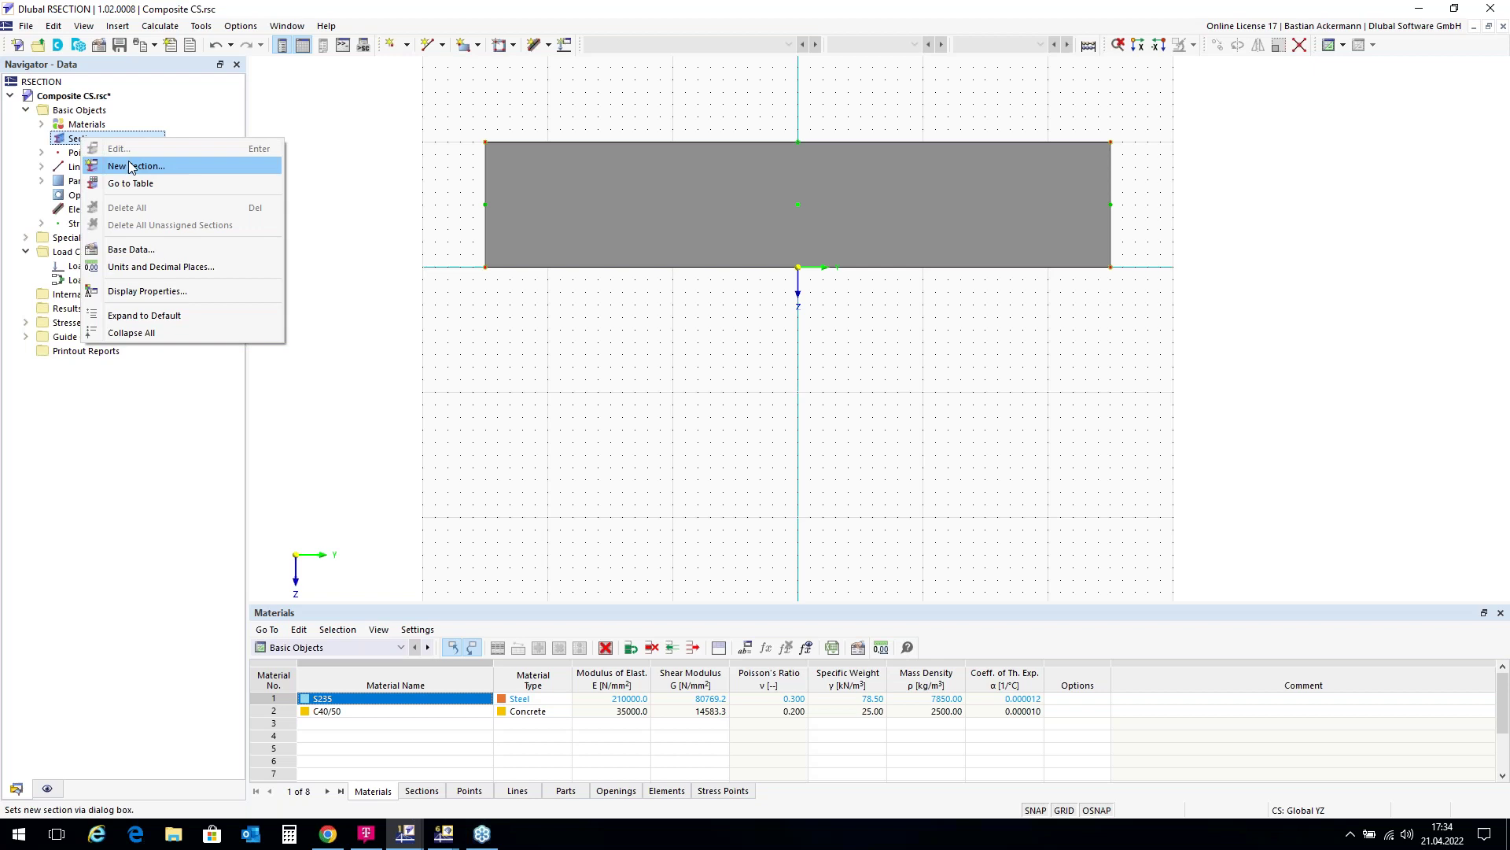
left_click(133, 169)
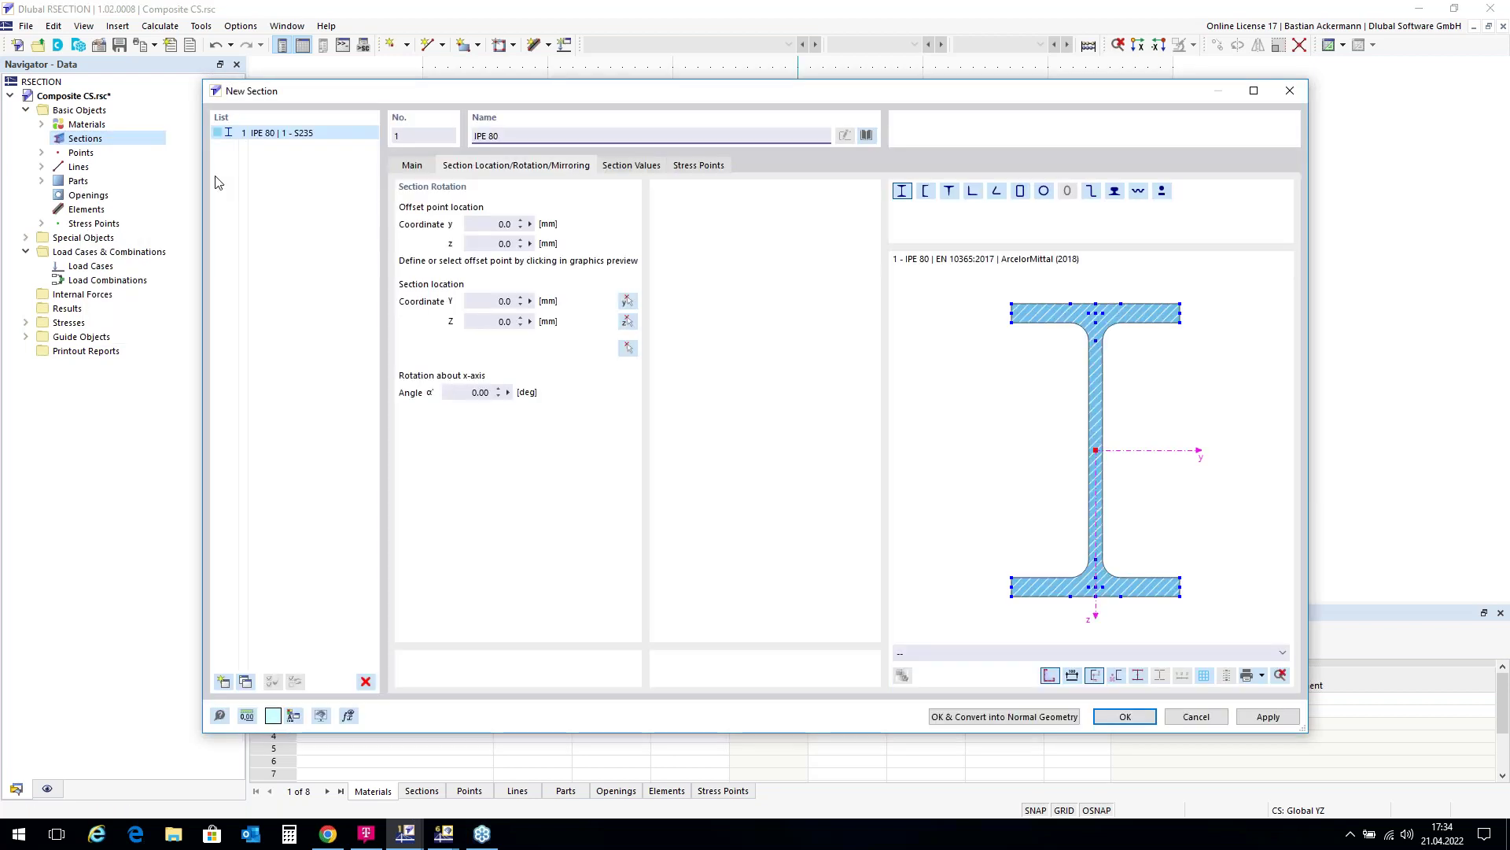
left_click(866, 136)
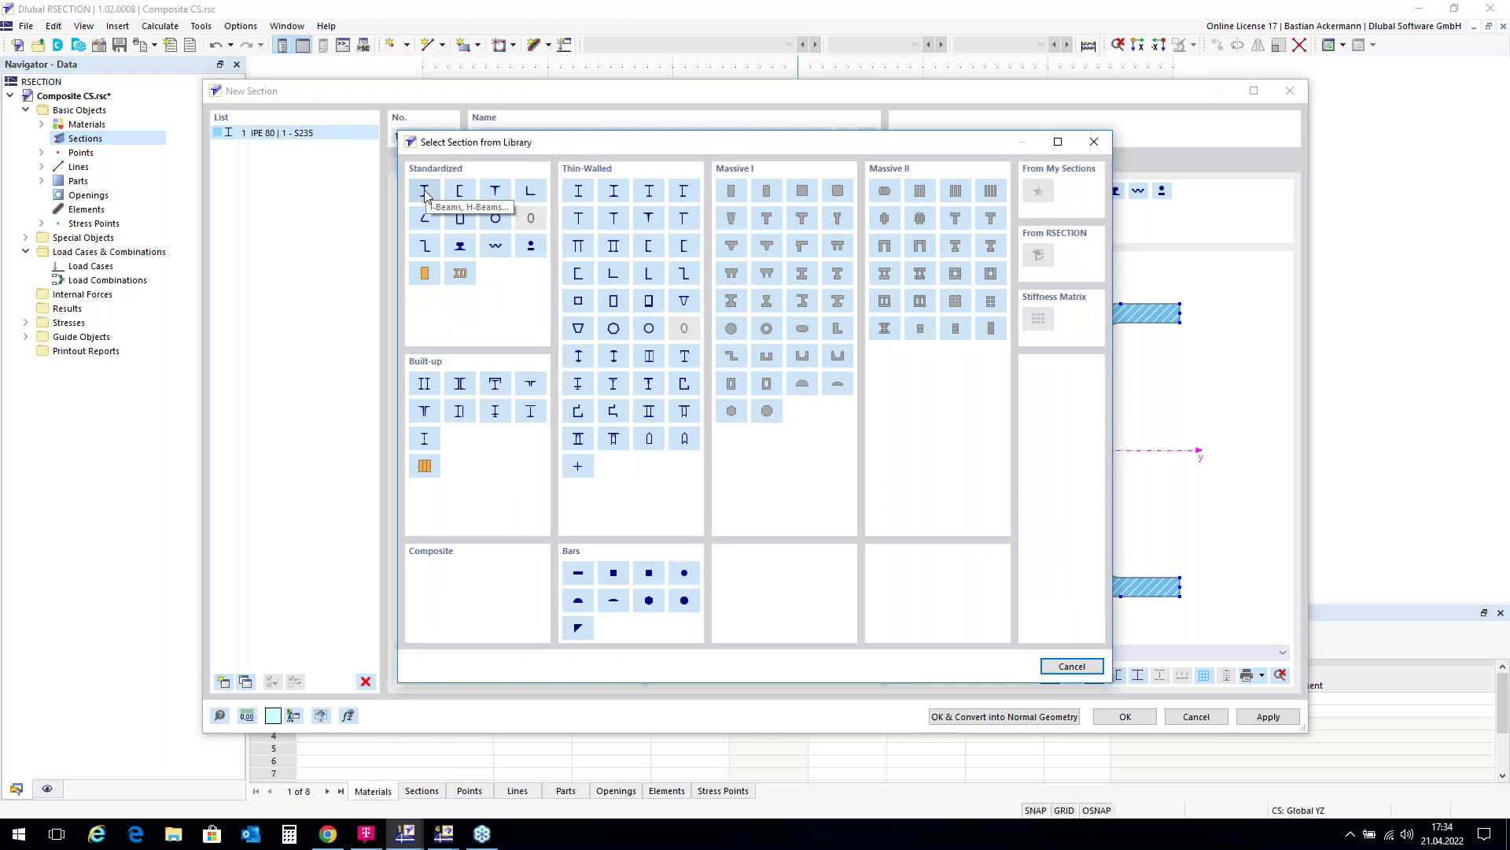
left_click(424, 193)
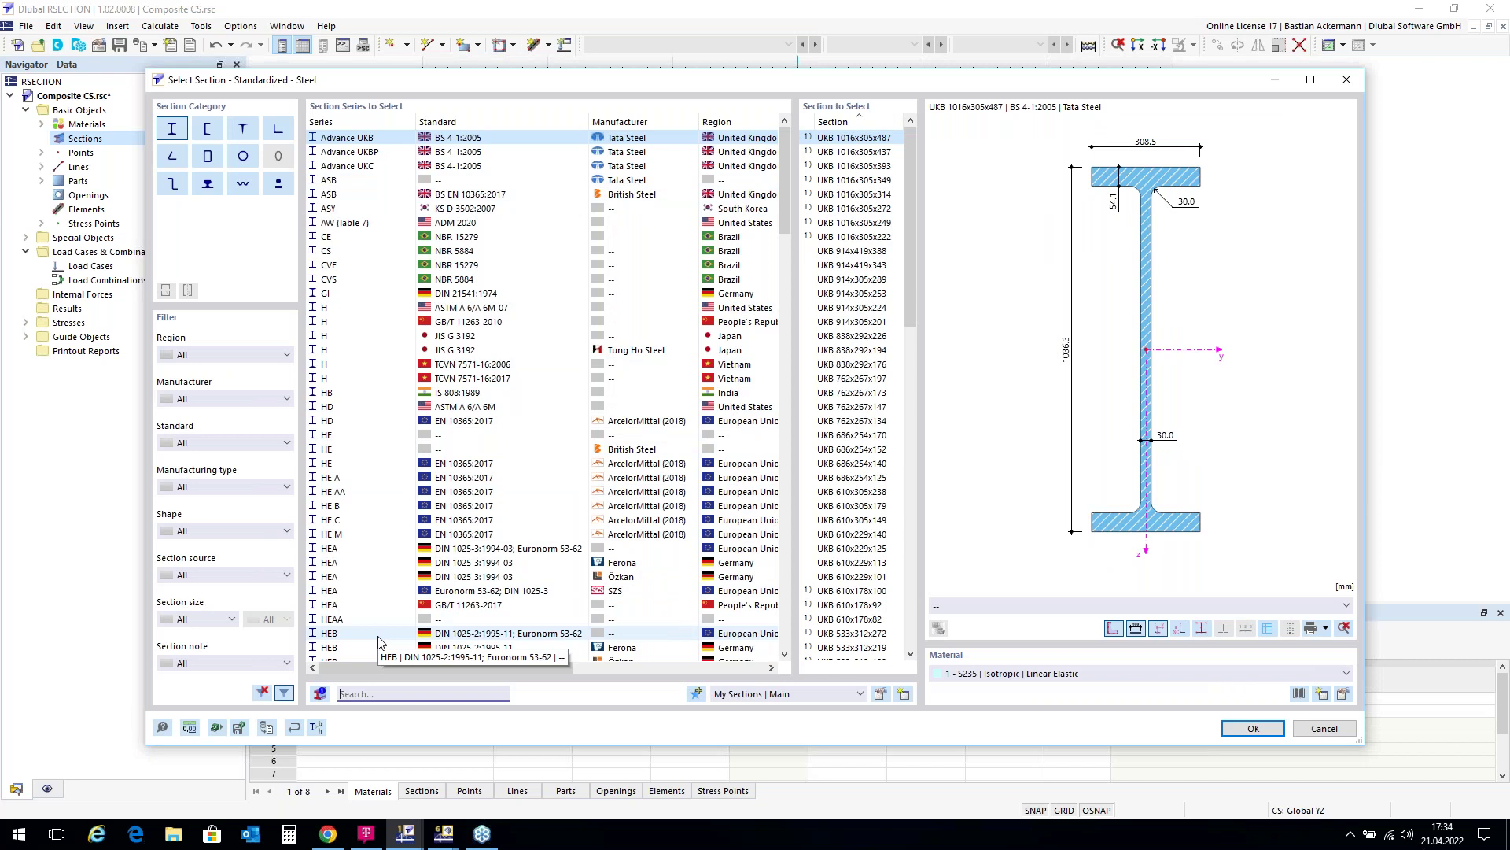
left_click(383, 634)
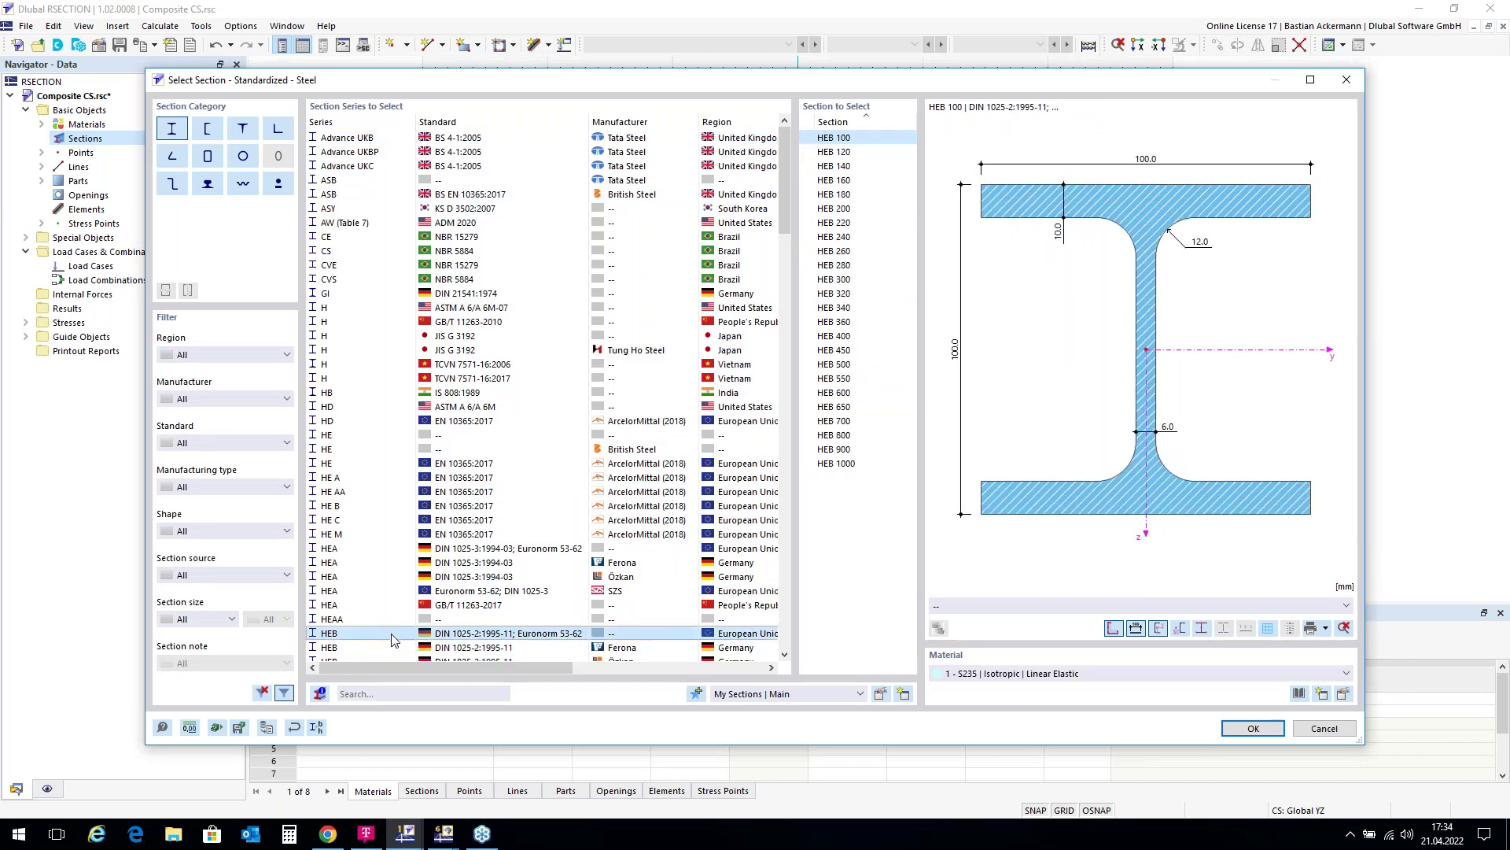
left_click(836, 336)
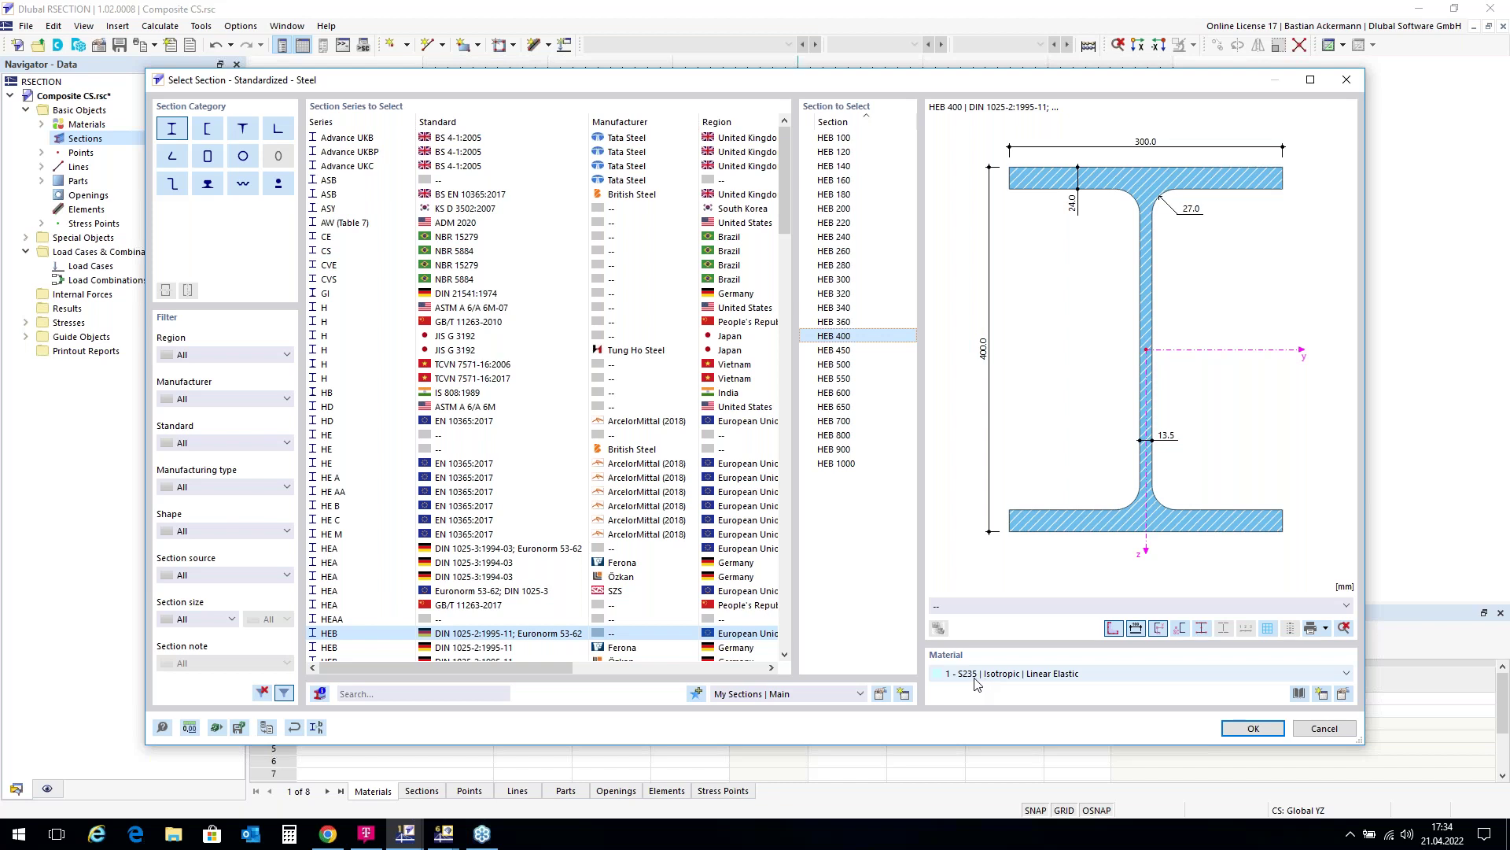
left_click(1254, 728)
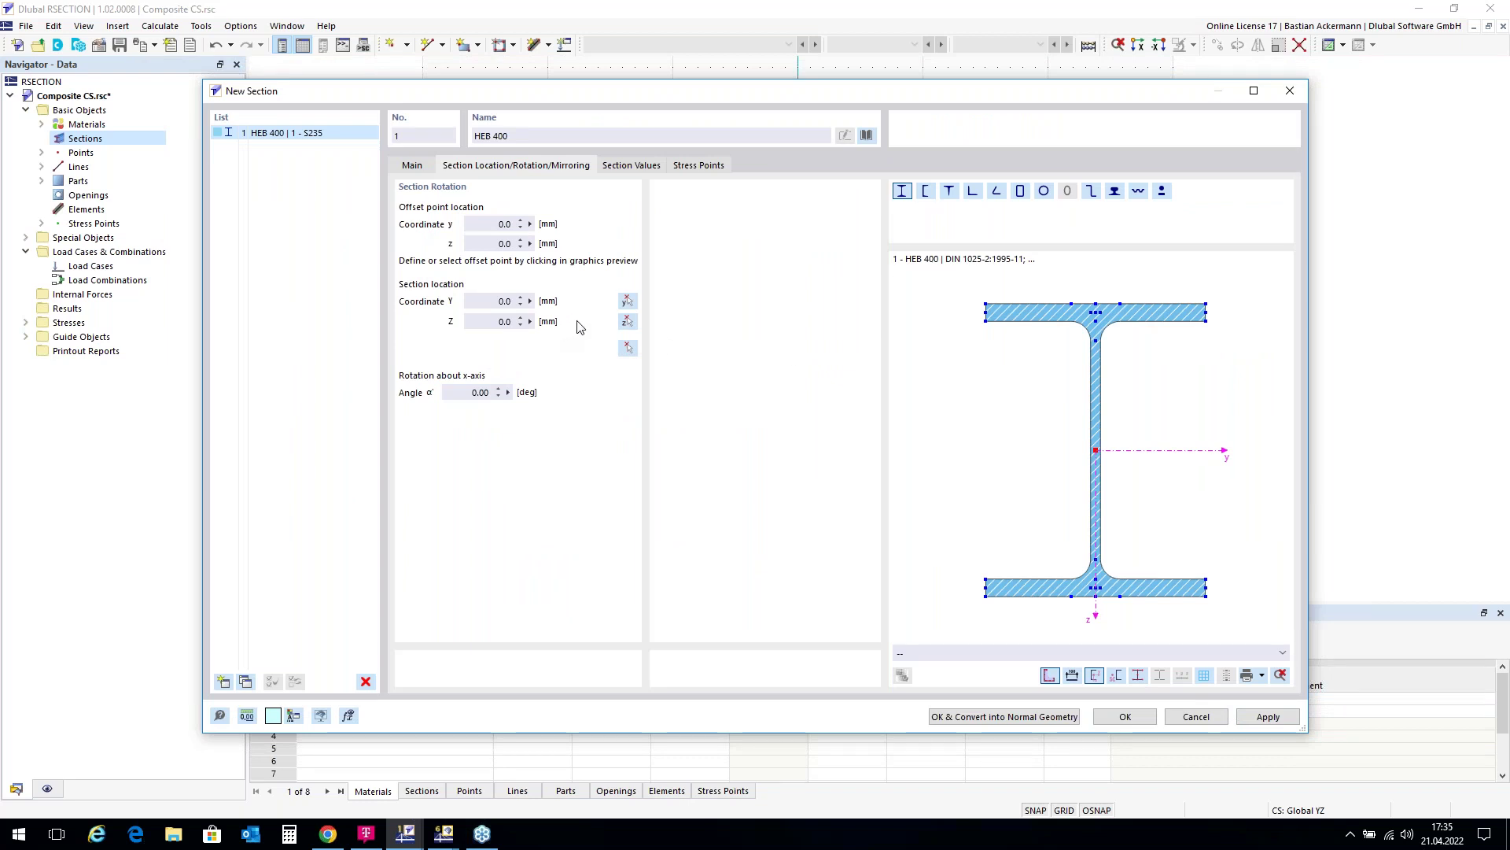
Set the HEB 400 offset point to its top flange's upper midpoint (z -200 mm) and place the section at the origin, Y 0, Z 0.
left_click(627, 348)
left_click(1096, 304)
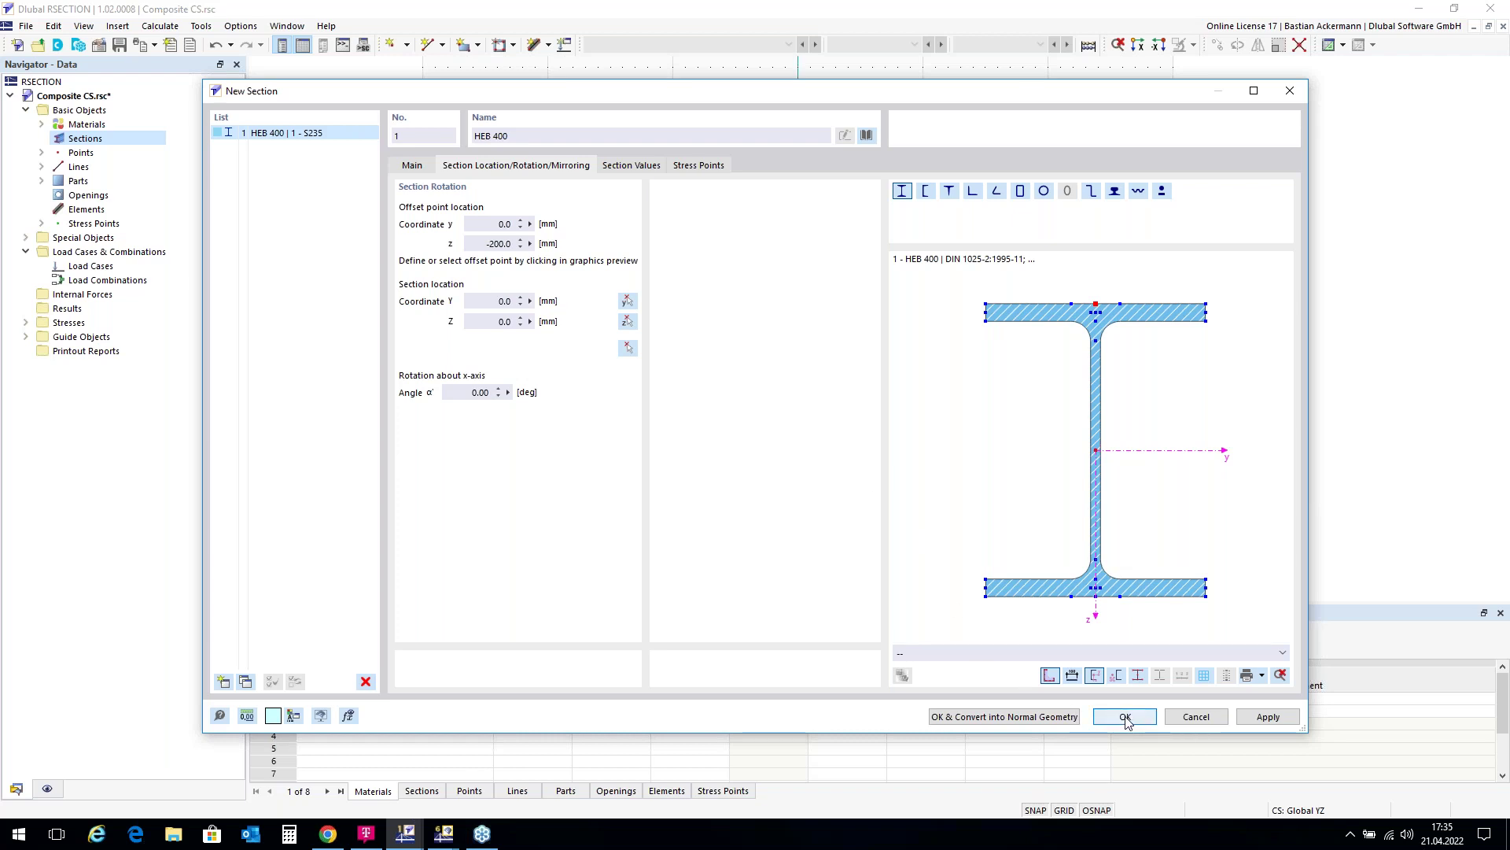
left_click(627, 351)
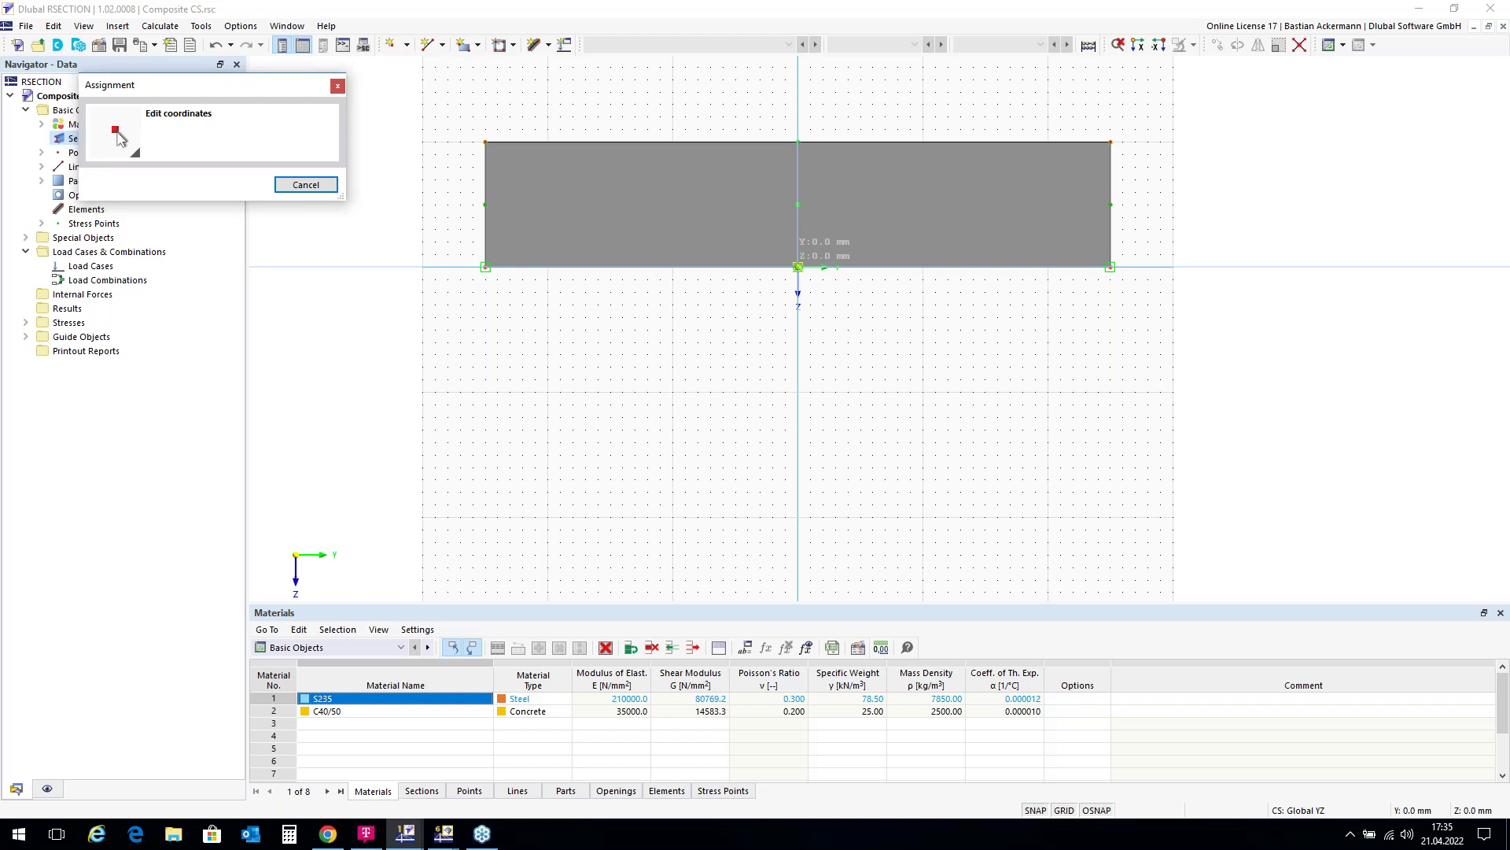
left_click(798, 268)
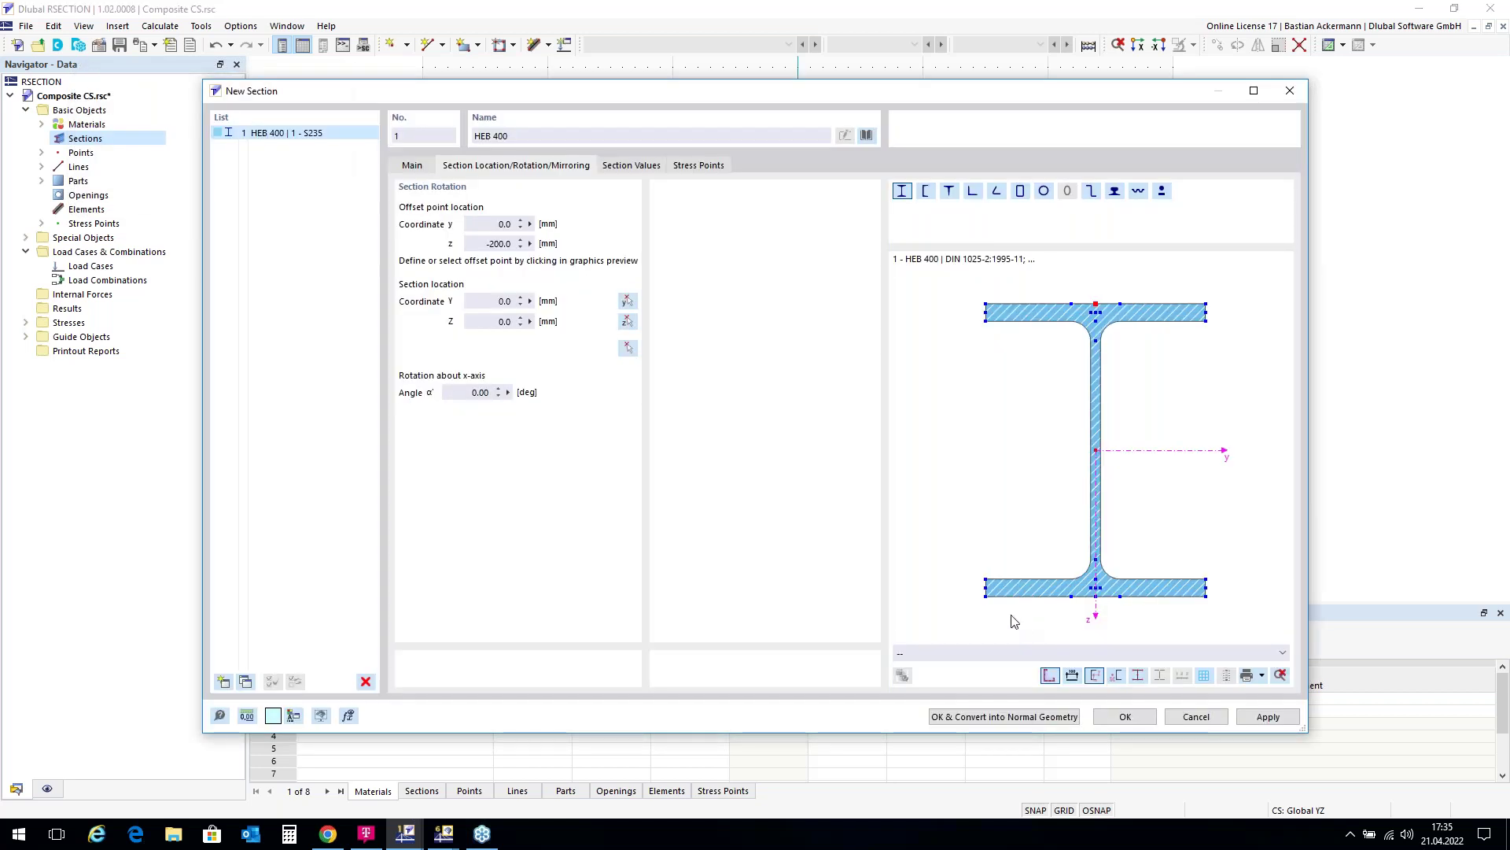
left_click(1125, 717)
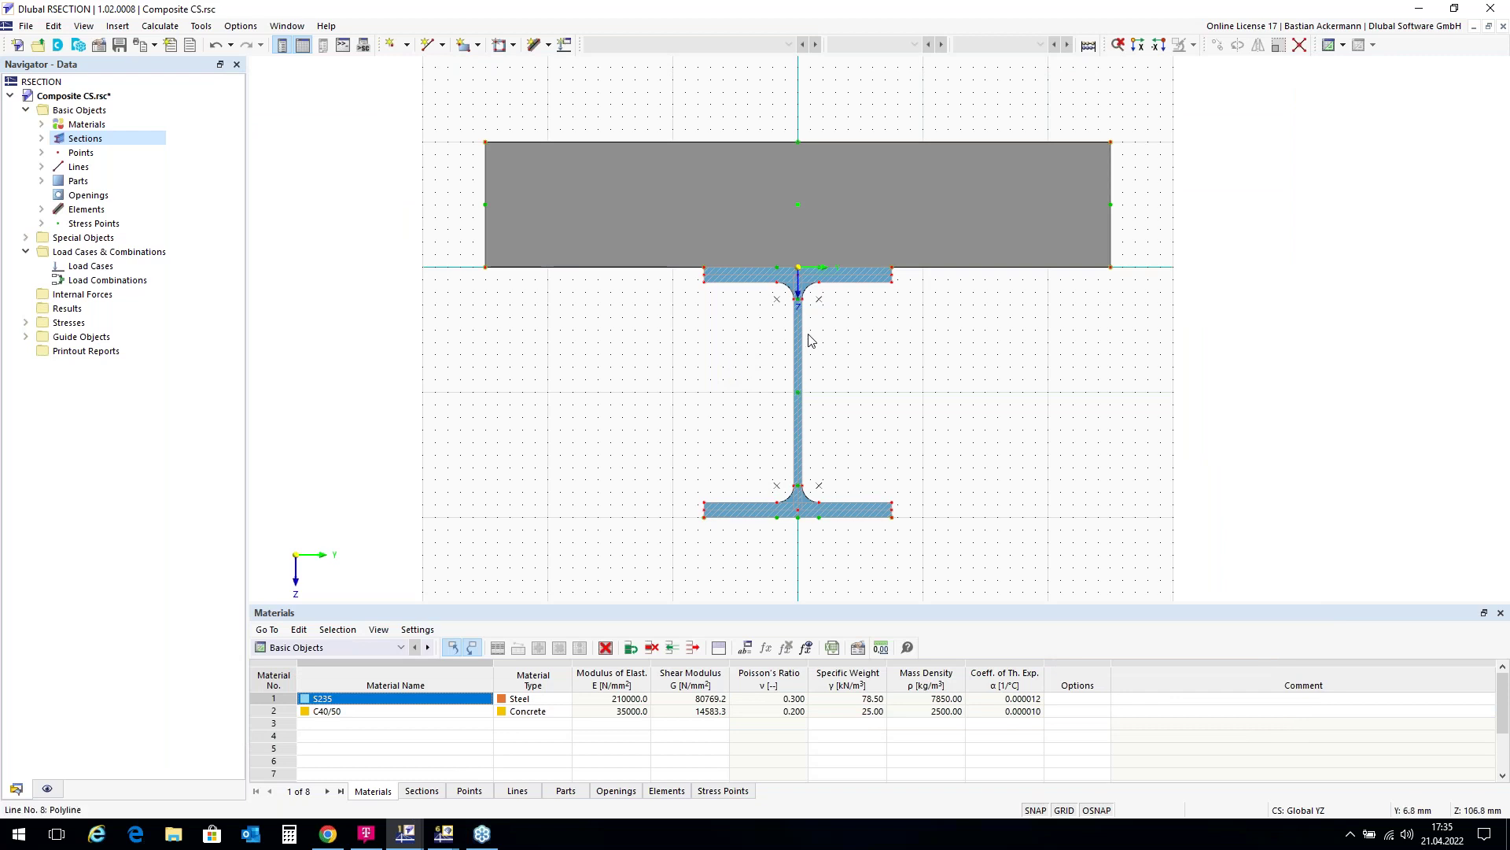
Create load case LC1 named "My" with the Permanent action category.
scroll(808, 340, "down", 1)
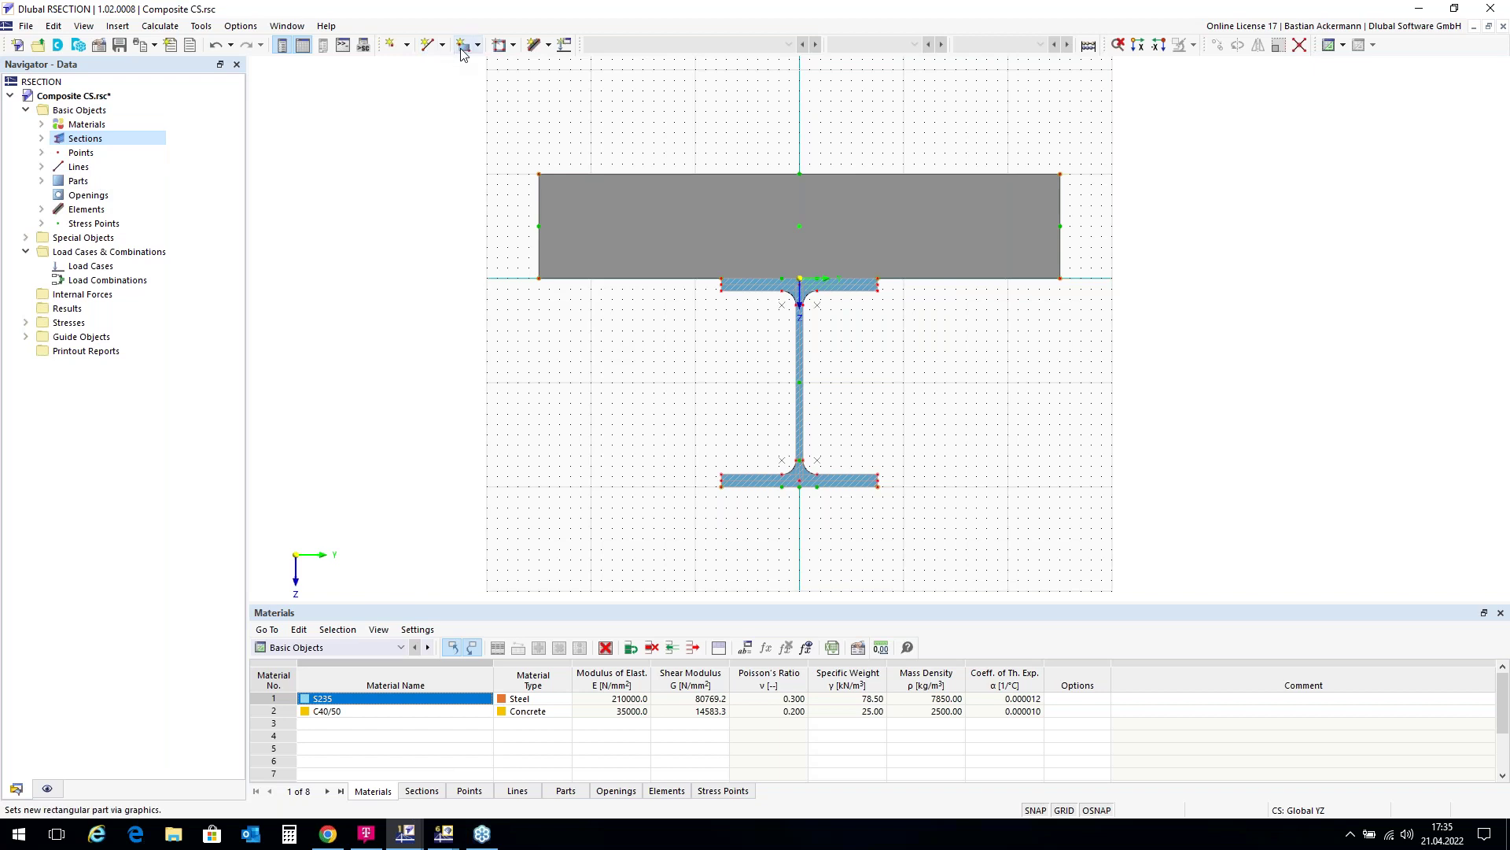
left_click(565, 46)
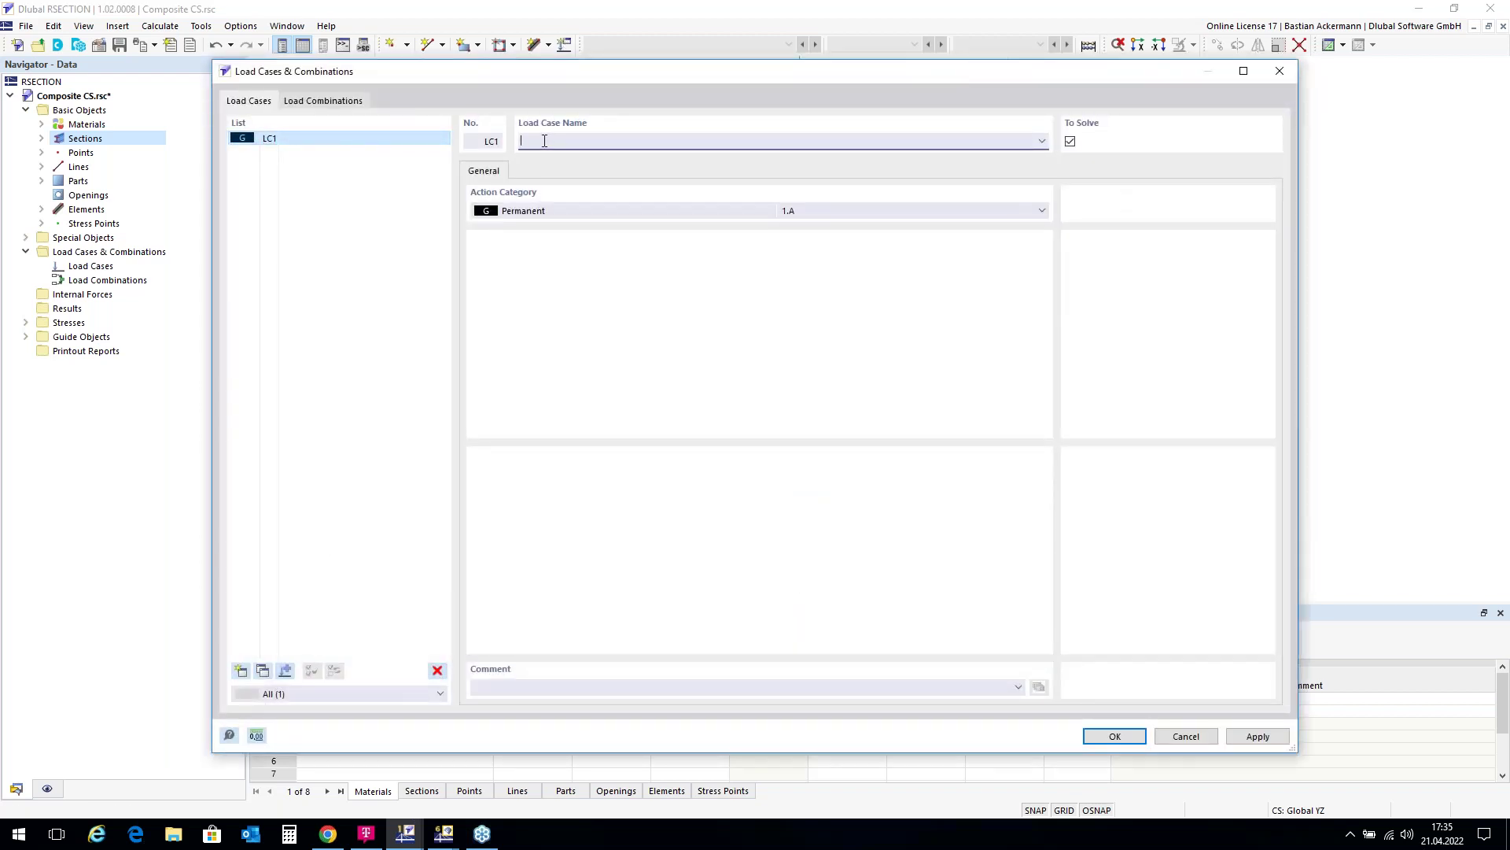
left_click(1114, 735)
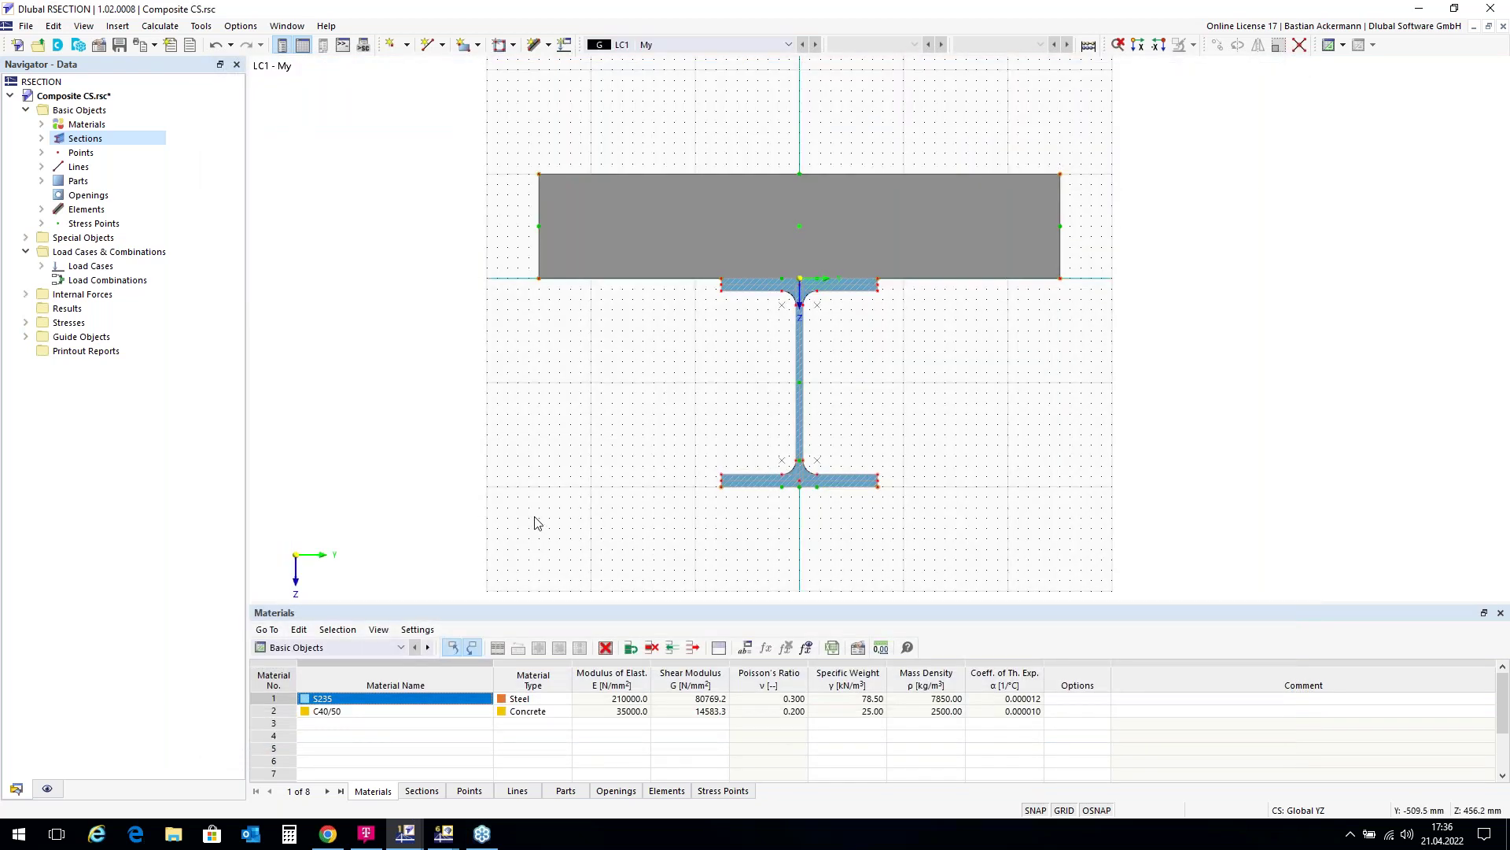
Define new internal forces for load case LC1 - My with a bending moment My of 100 kNm.
double_click(77, 295)
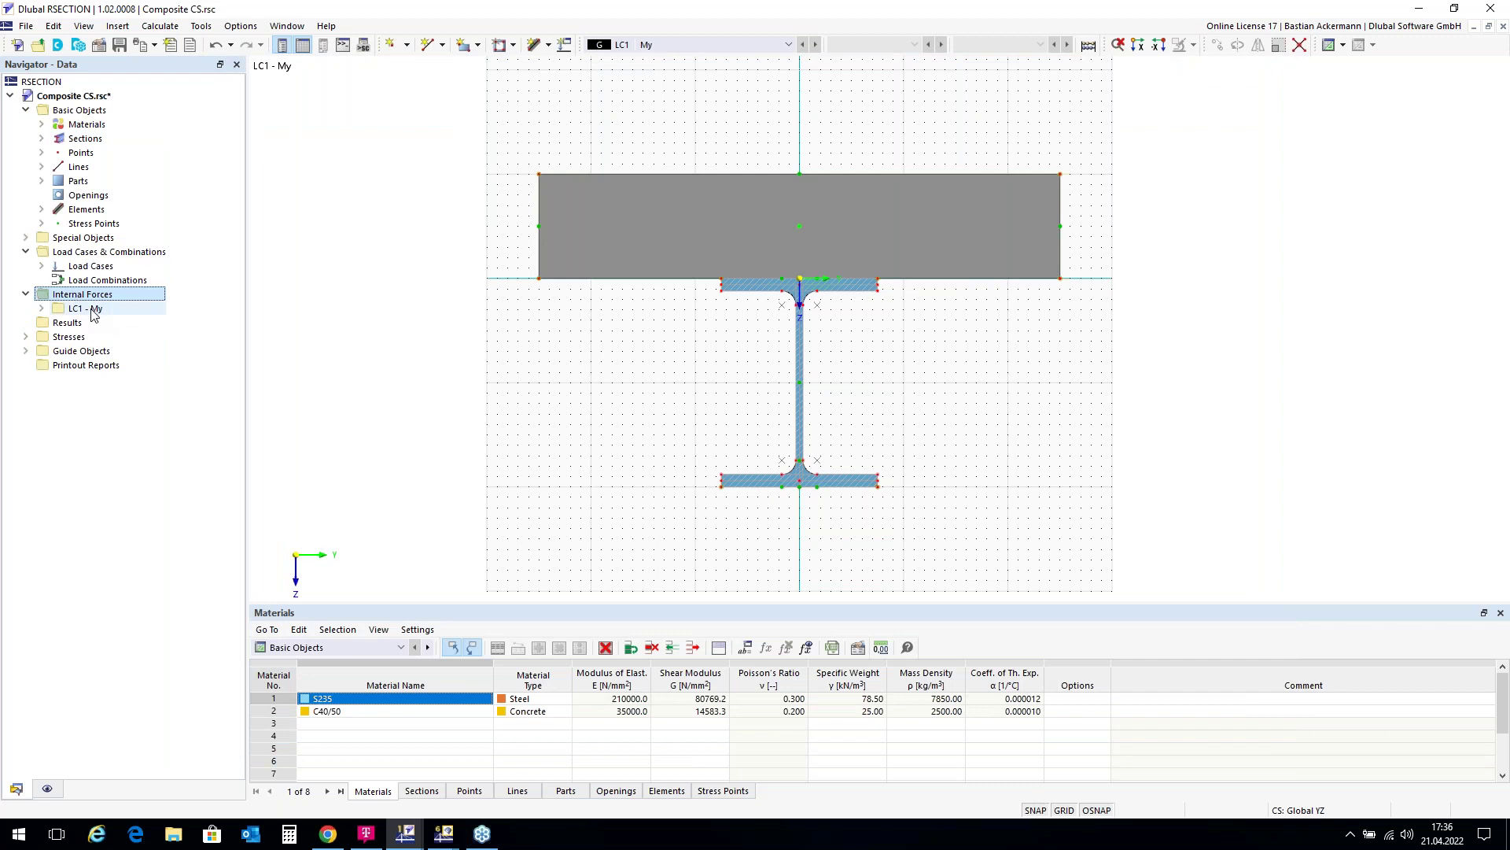
double_click(93, 315)
left_click(114, 323)
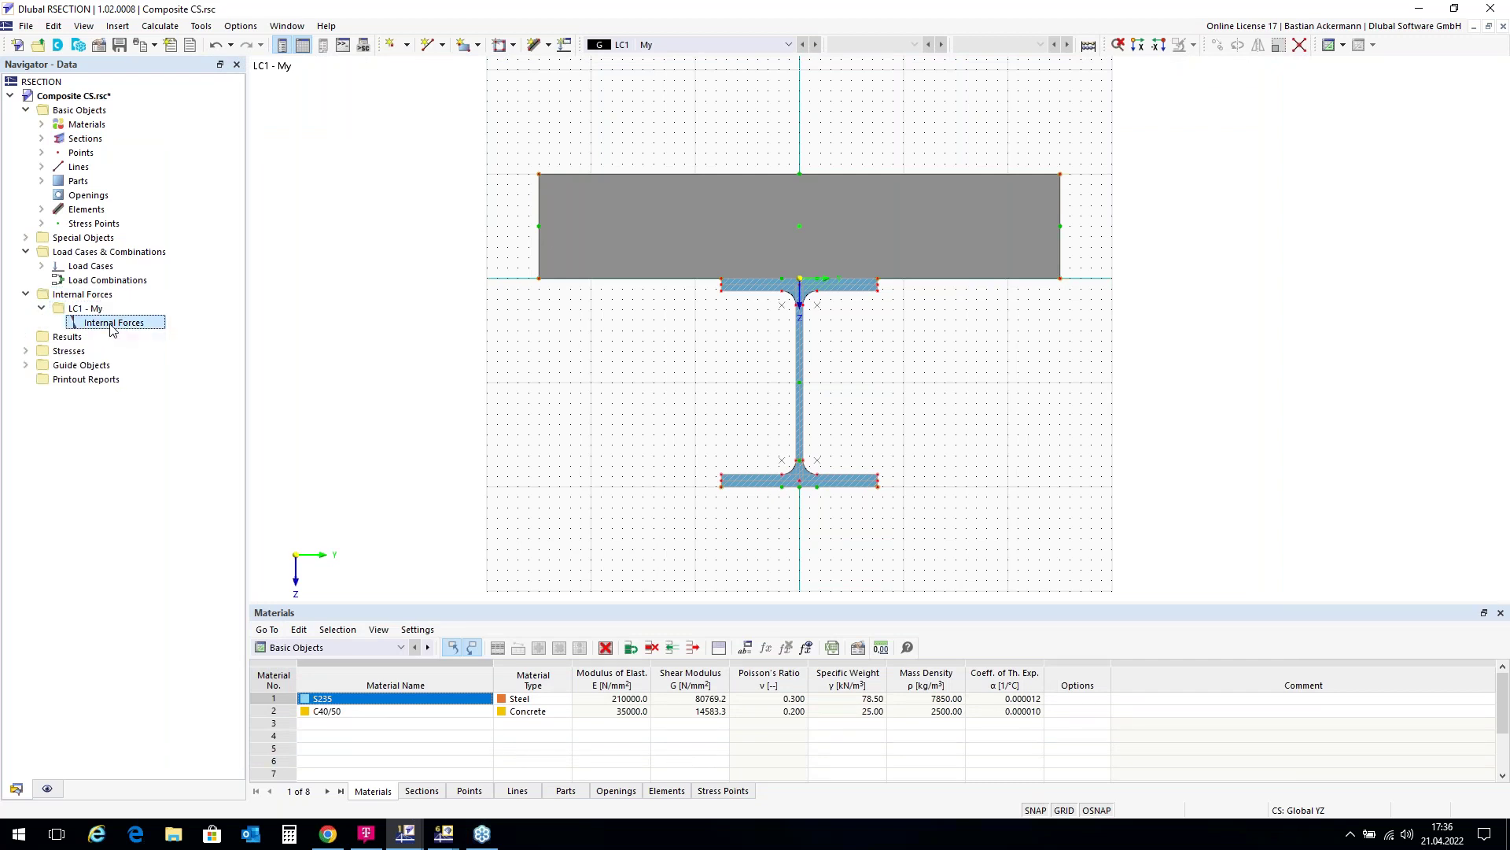
left_click(679, 480)
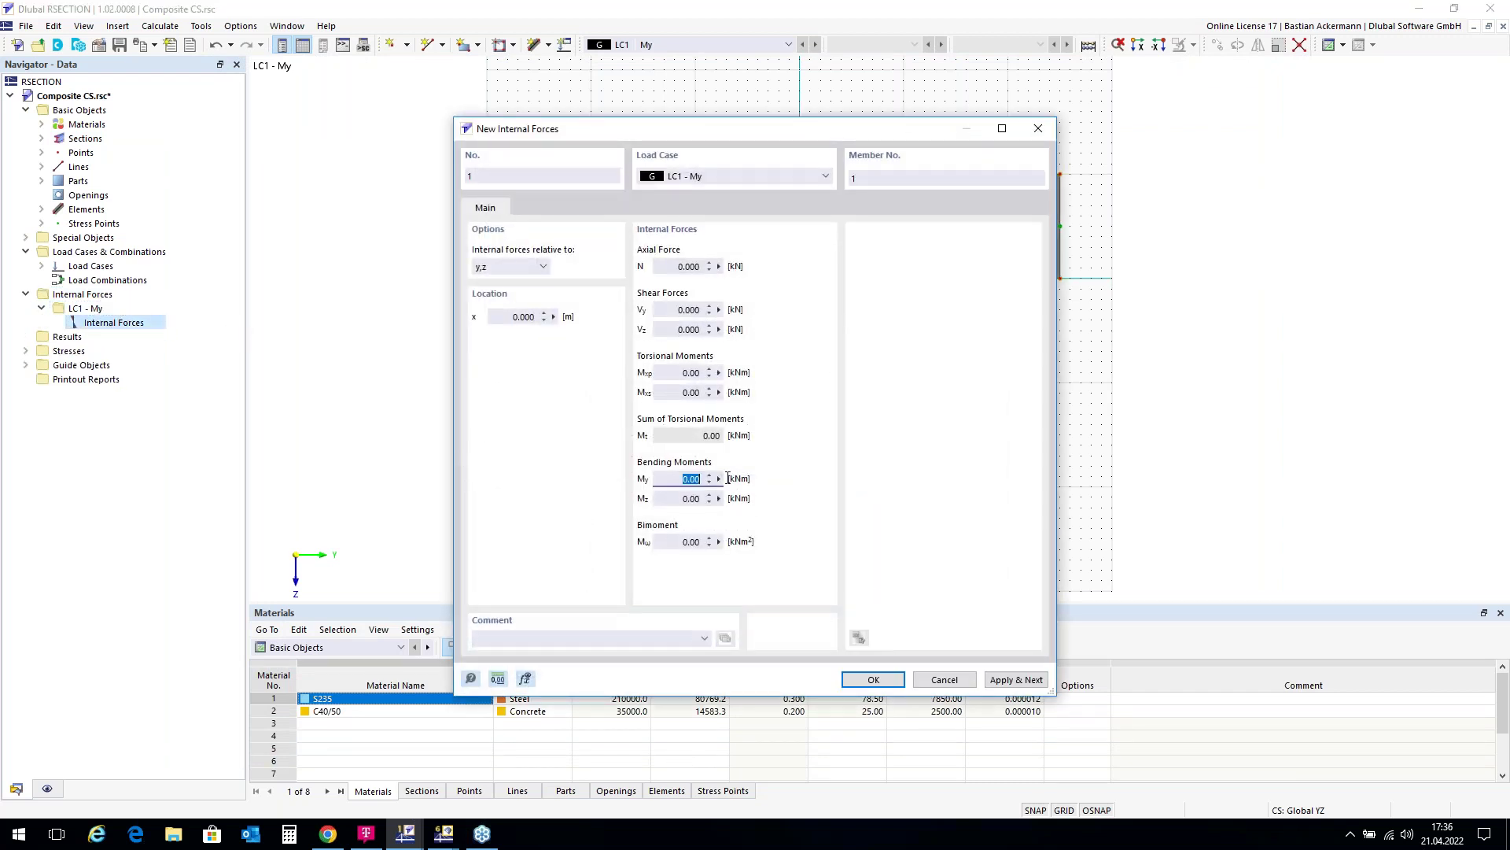
type("100")
left_click(876, 680)
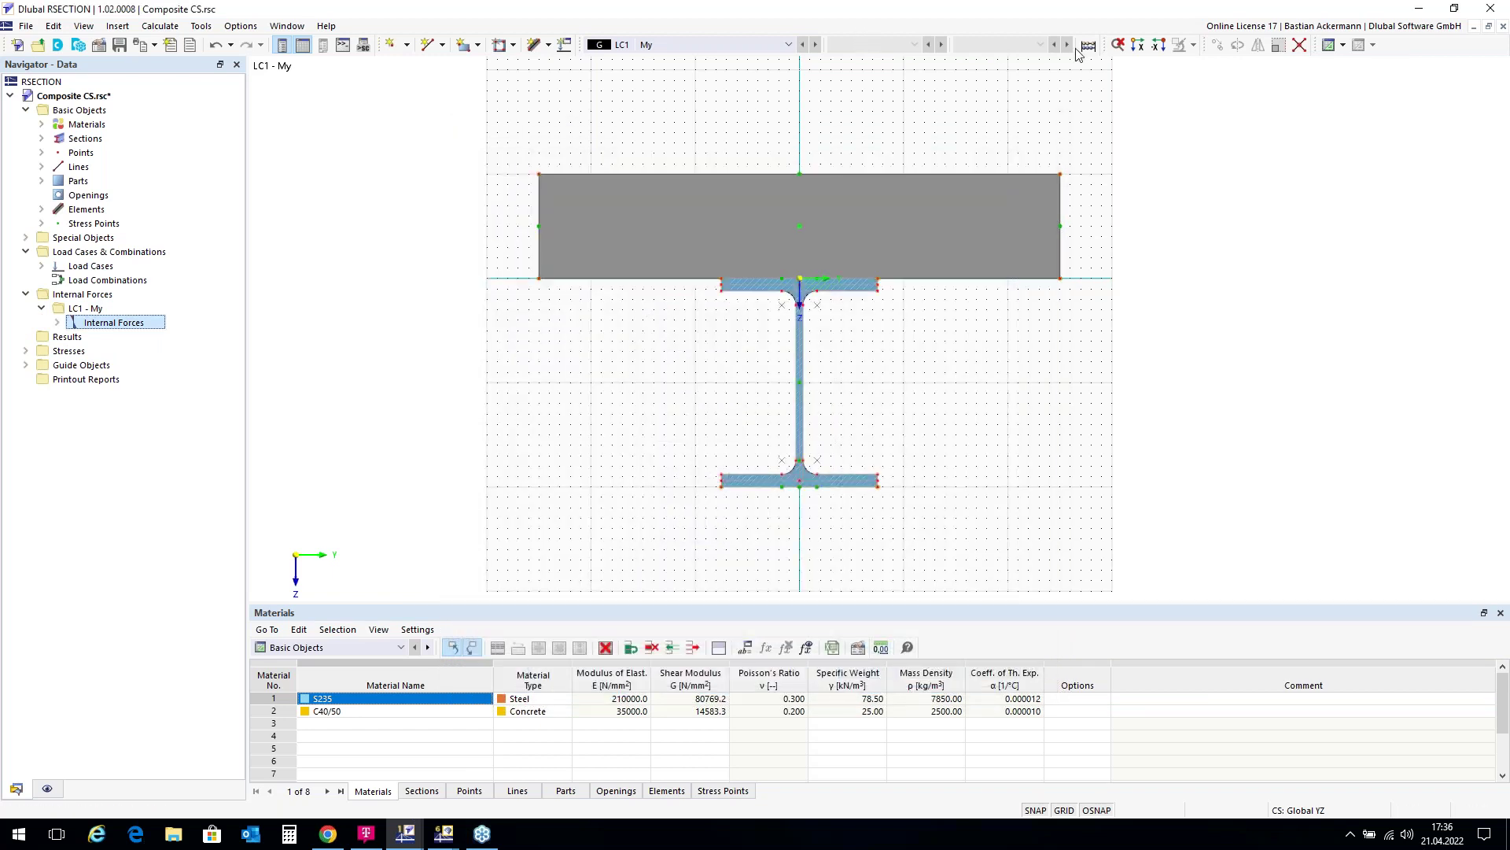
Calculate the composite section and display the total normal stress σx,tot.
left_click(1090, 46)
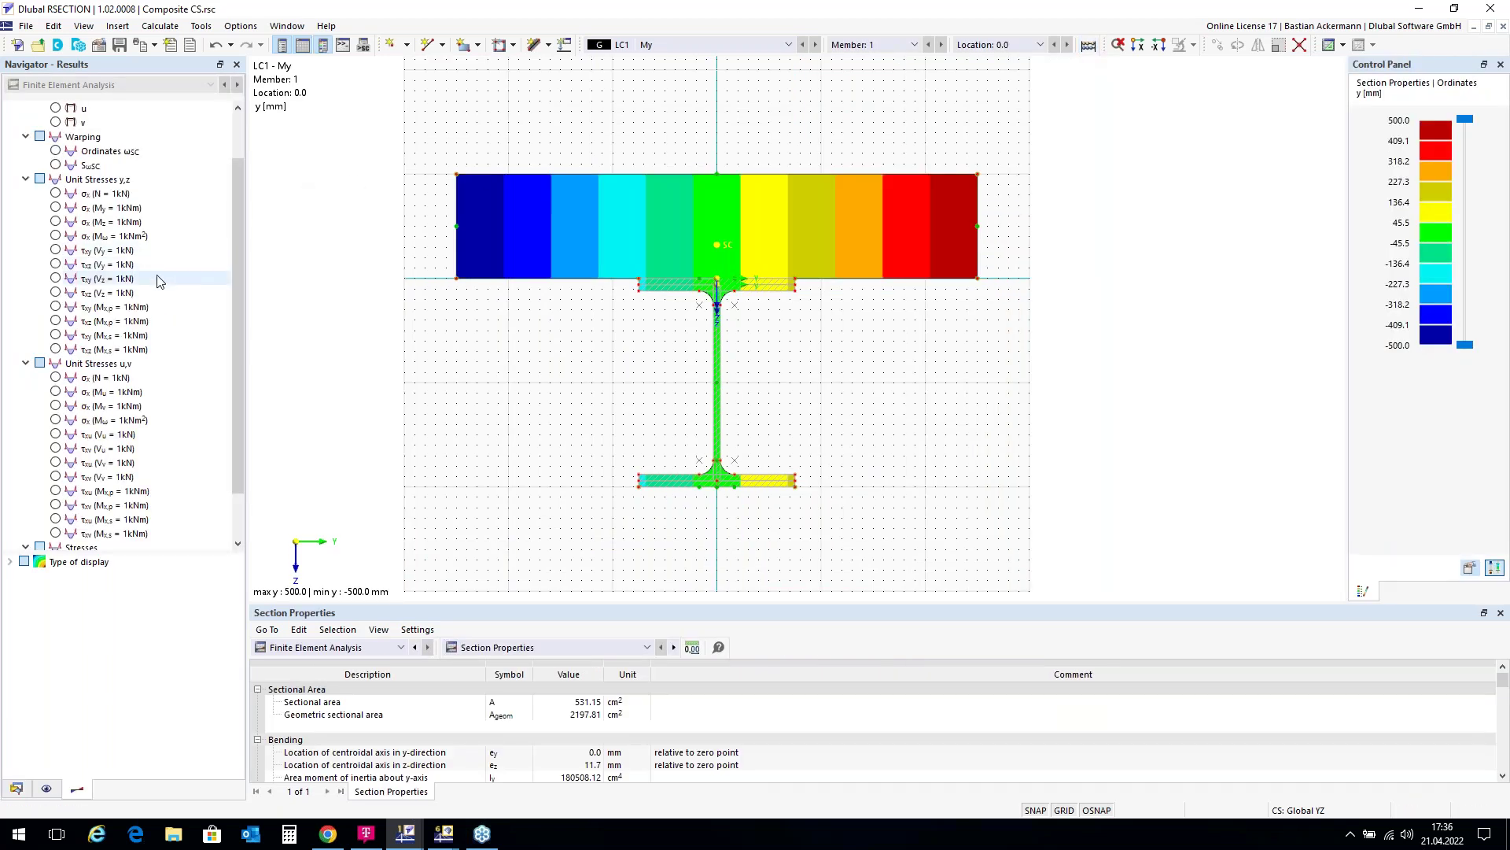
scroll(154, 303, "down", 2)
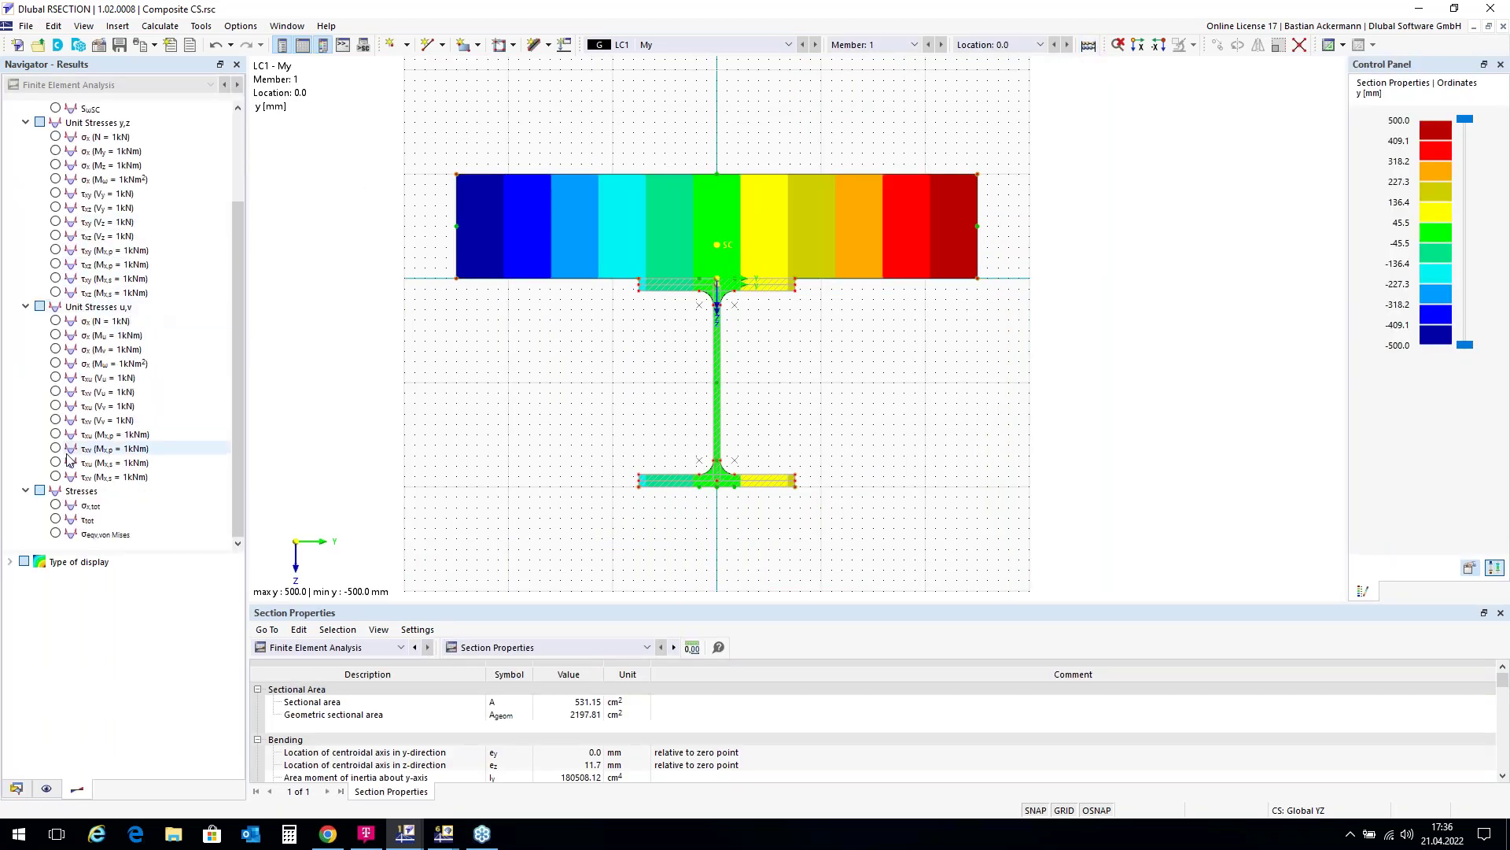
left_click(55, 506)
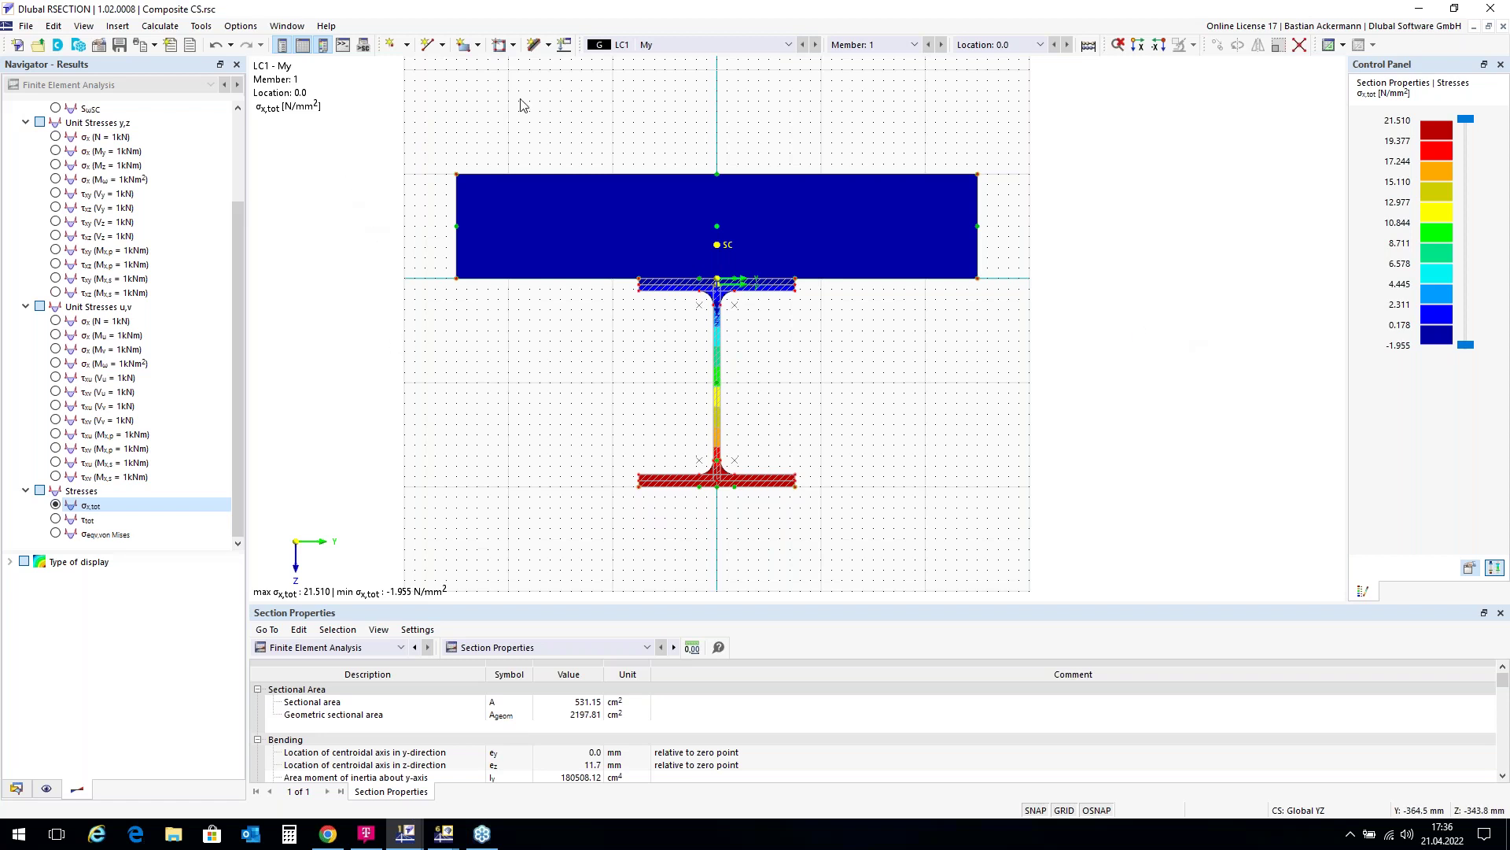
Save the section model including its results to the desktop as Composite CS.rsc.
left_click(28, 28)
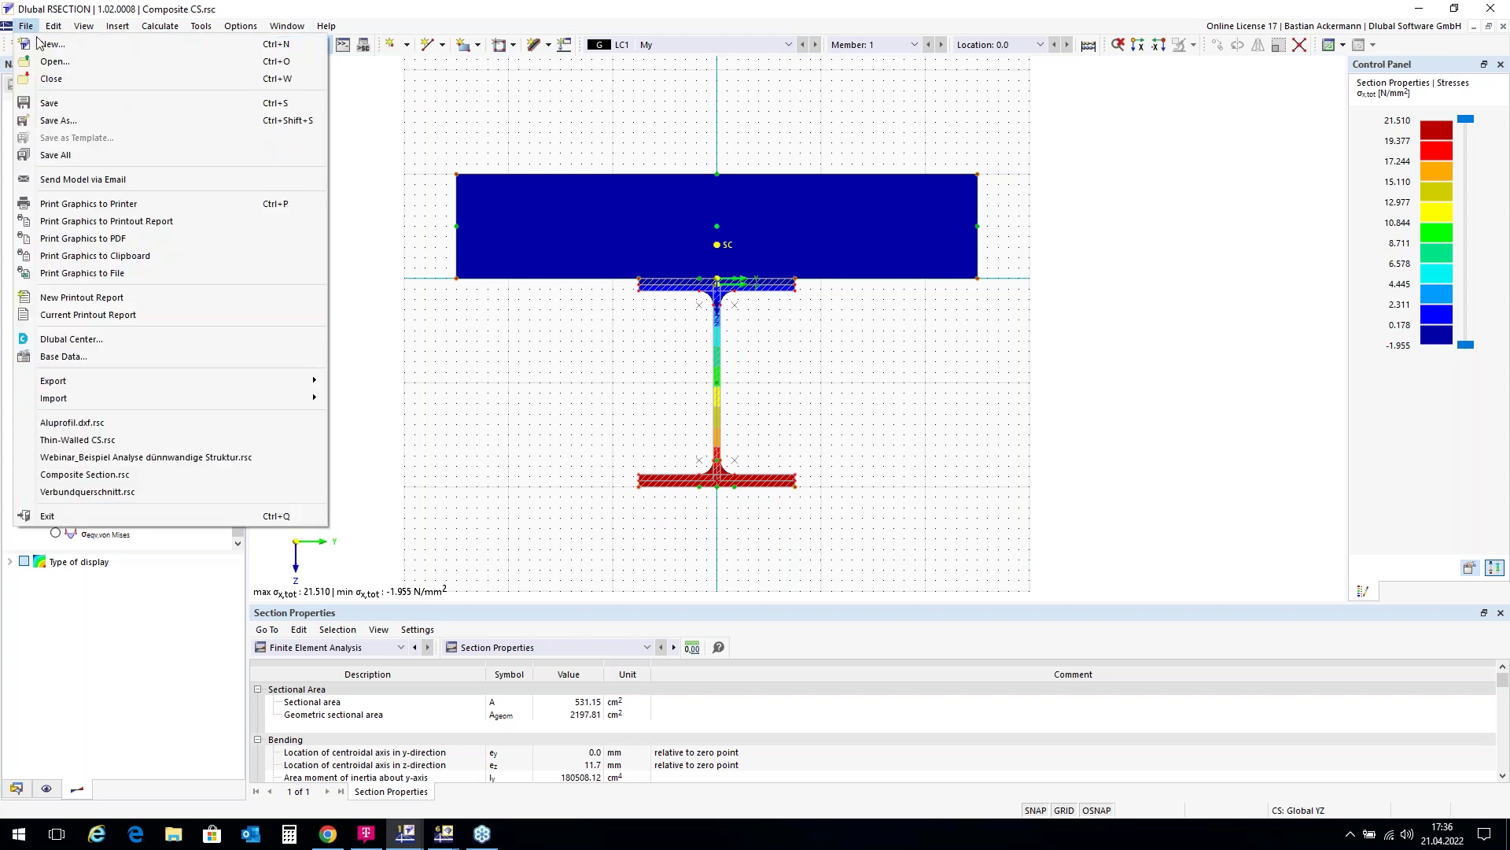
left_click(65, 122)
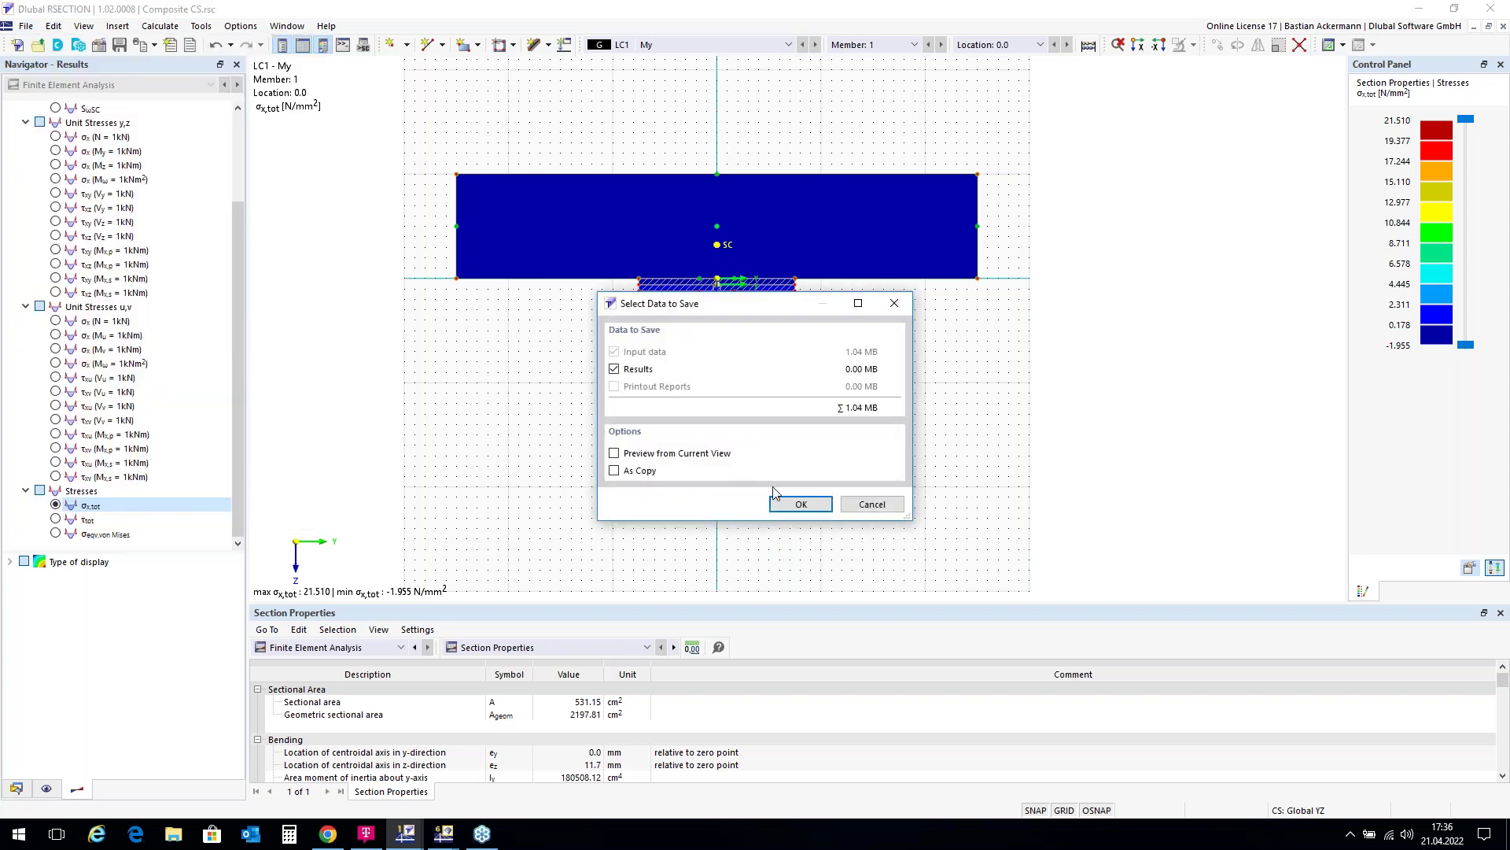
left_click(801, 504)
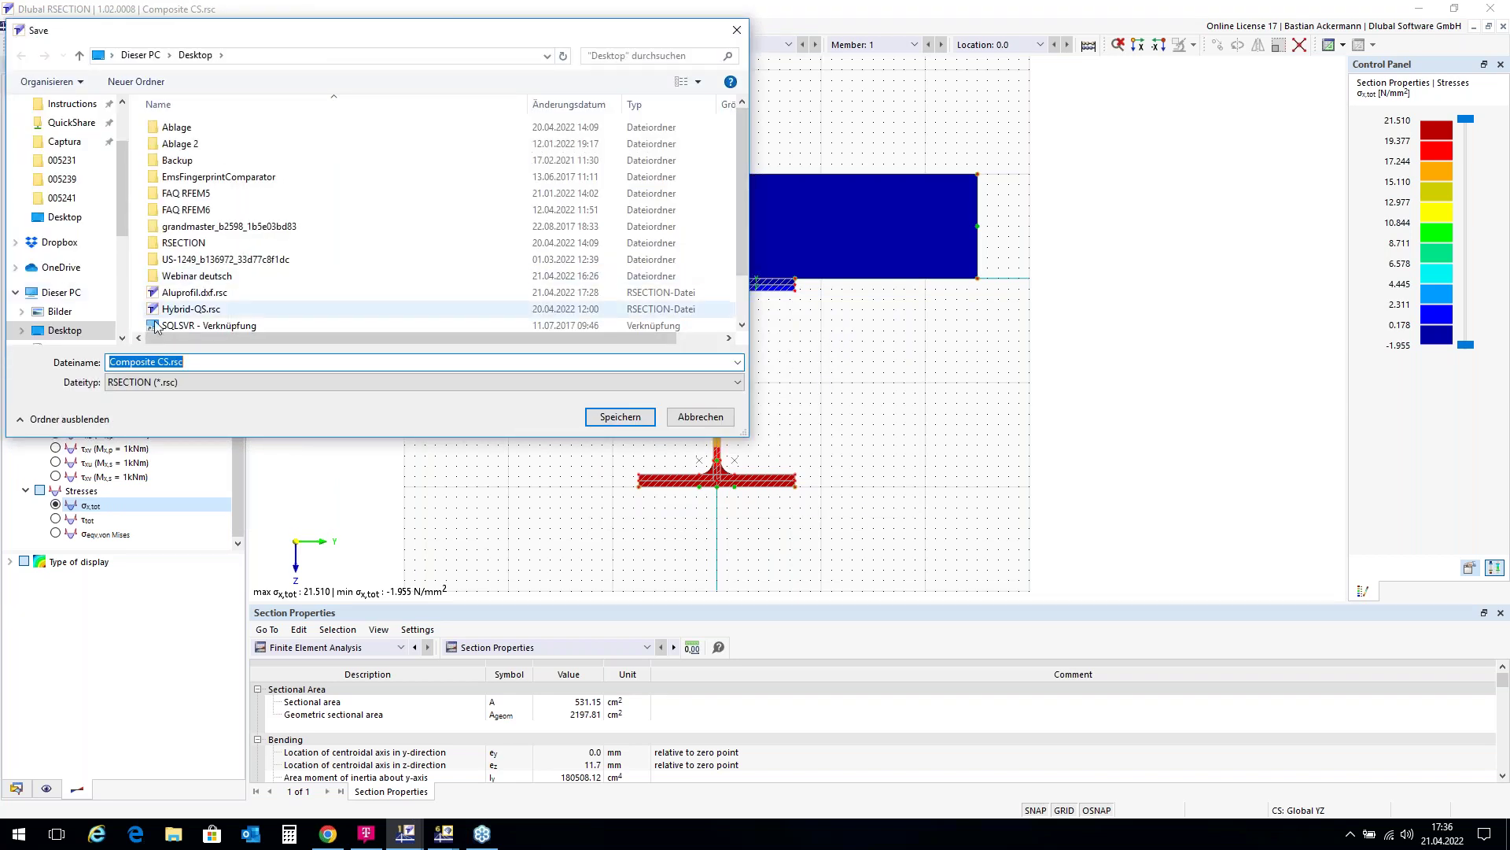
left_click(618, 422)
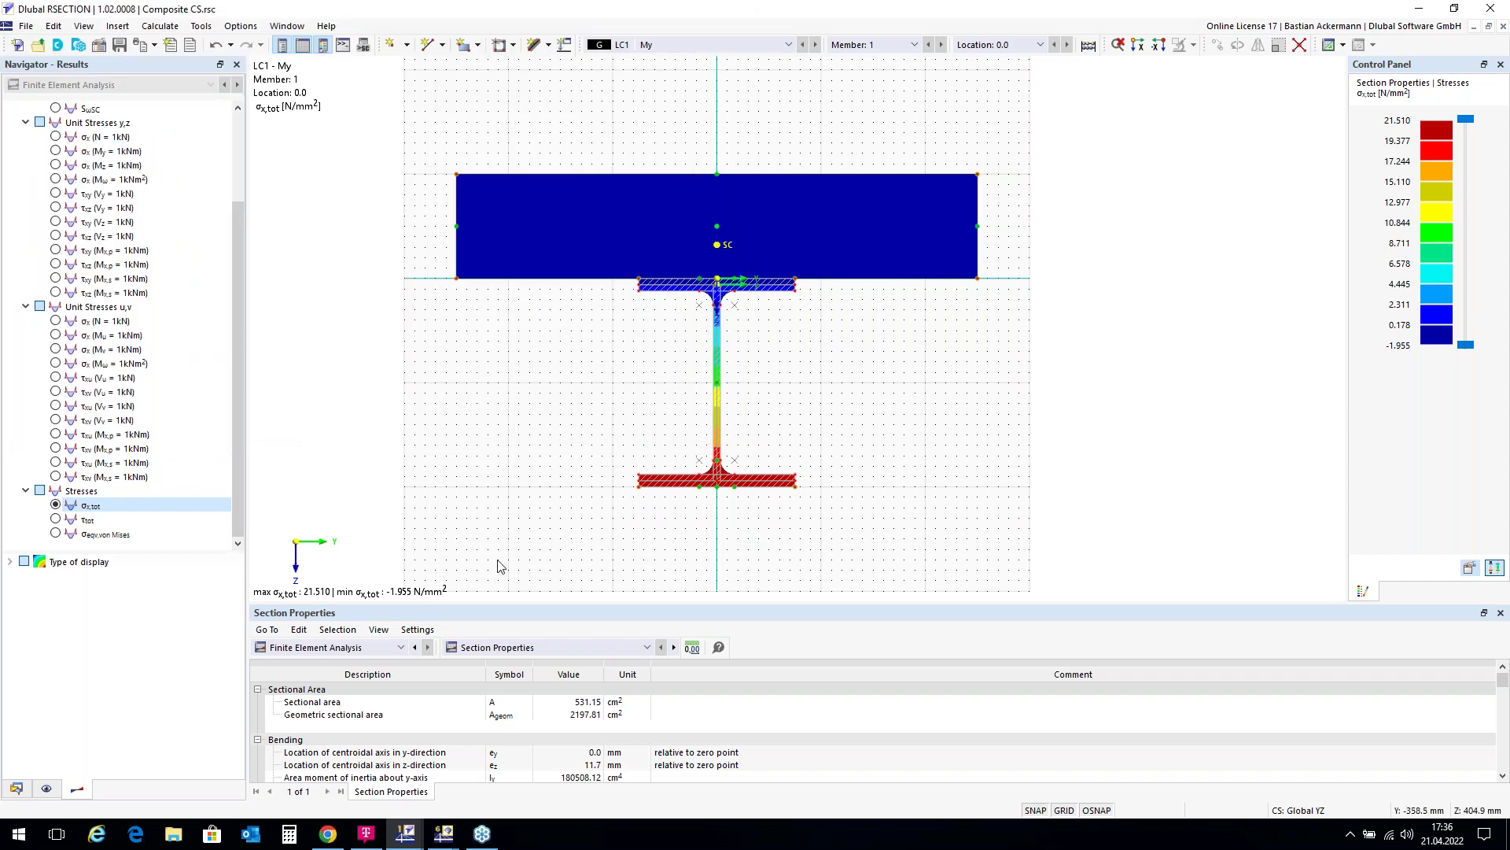
Switch to the empty RFEM window and create a blank 3D model named Composite Beam.
mouse_move(444, 838)
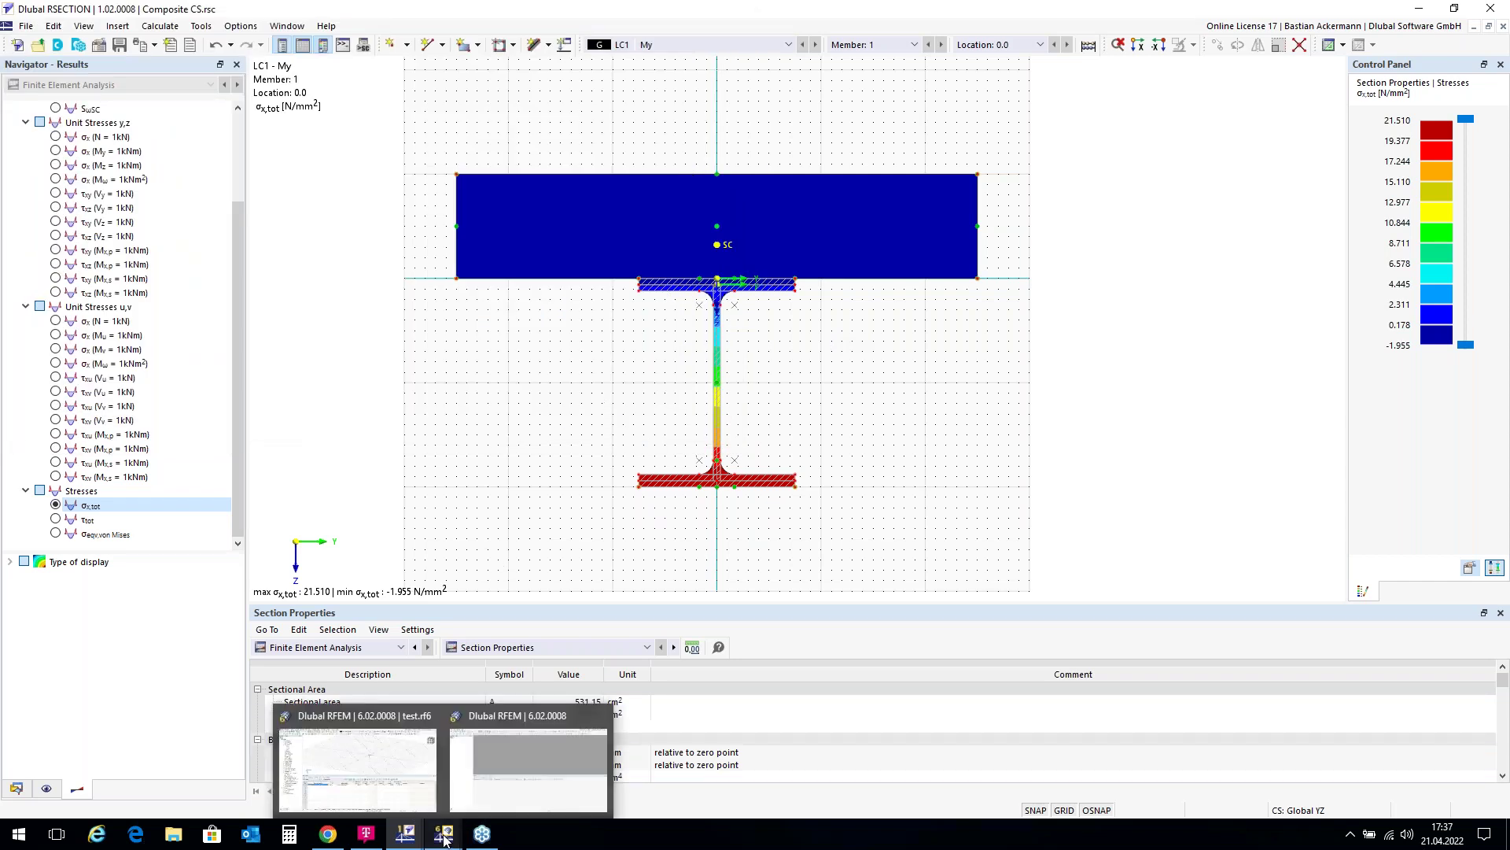
mouse_move(517, 763)
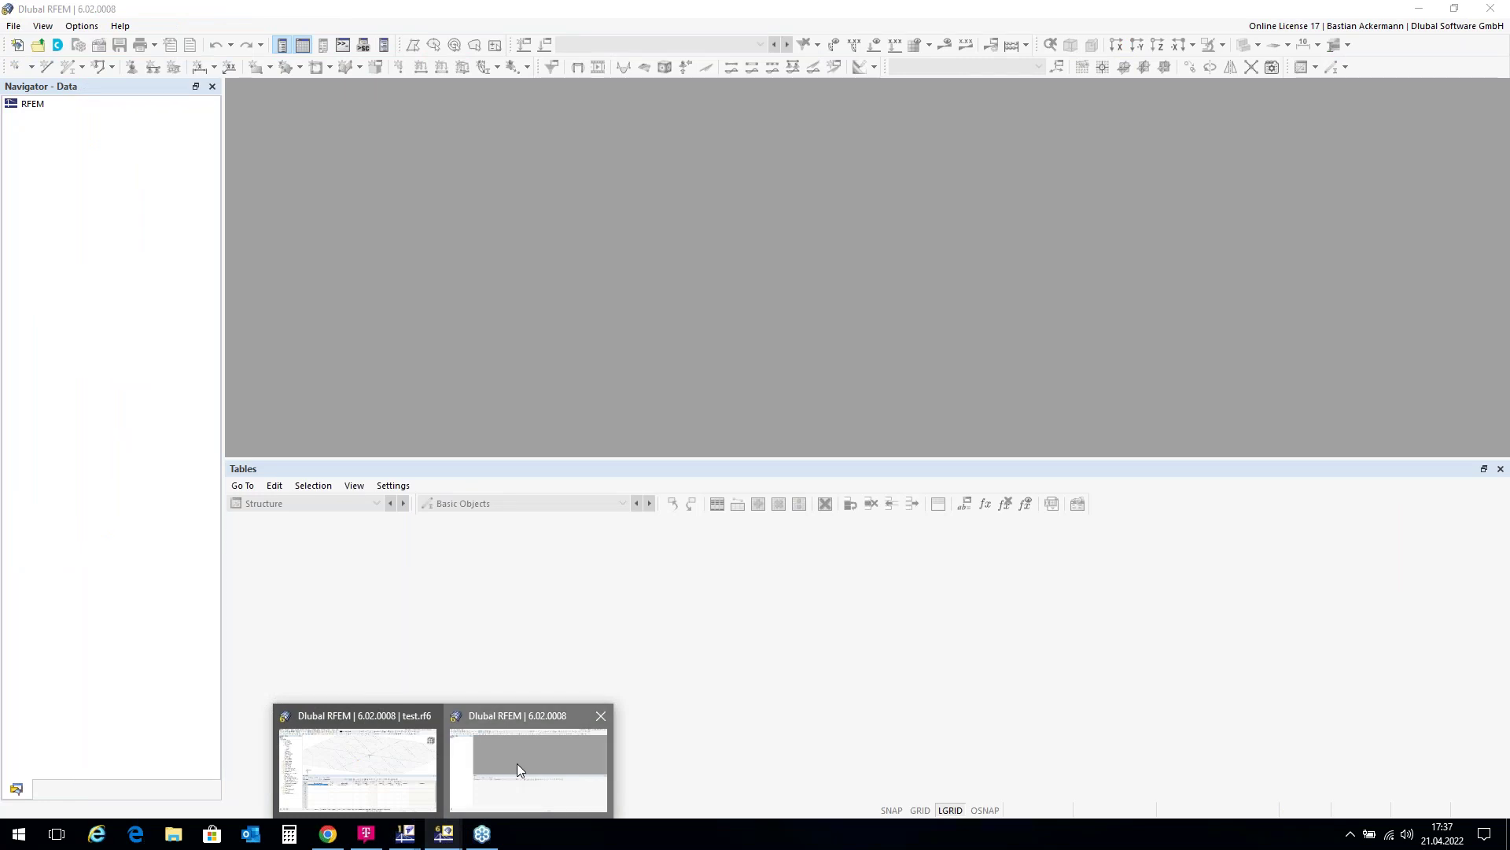
left_click(517, 763)
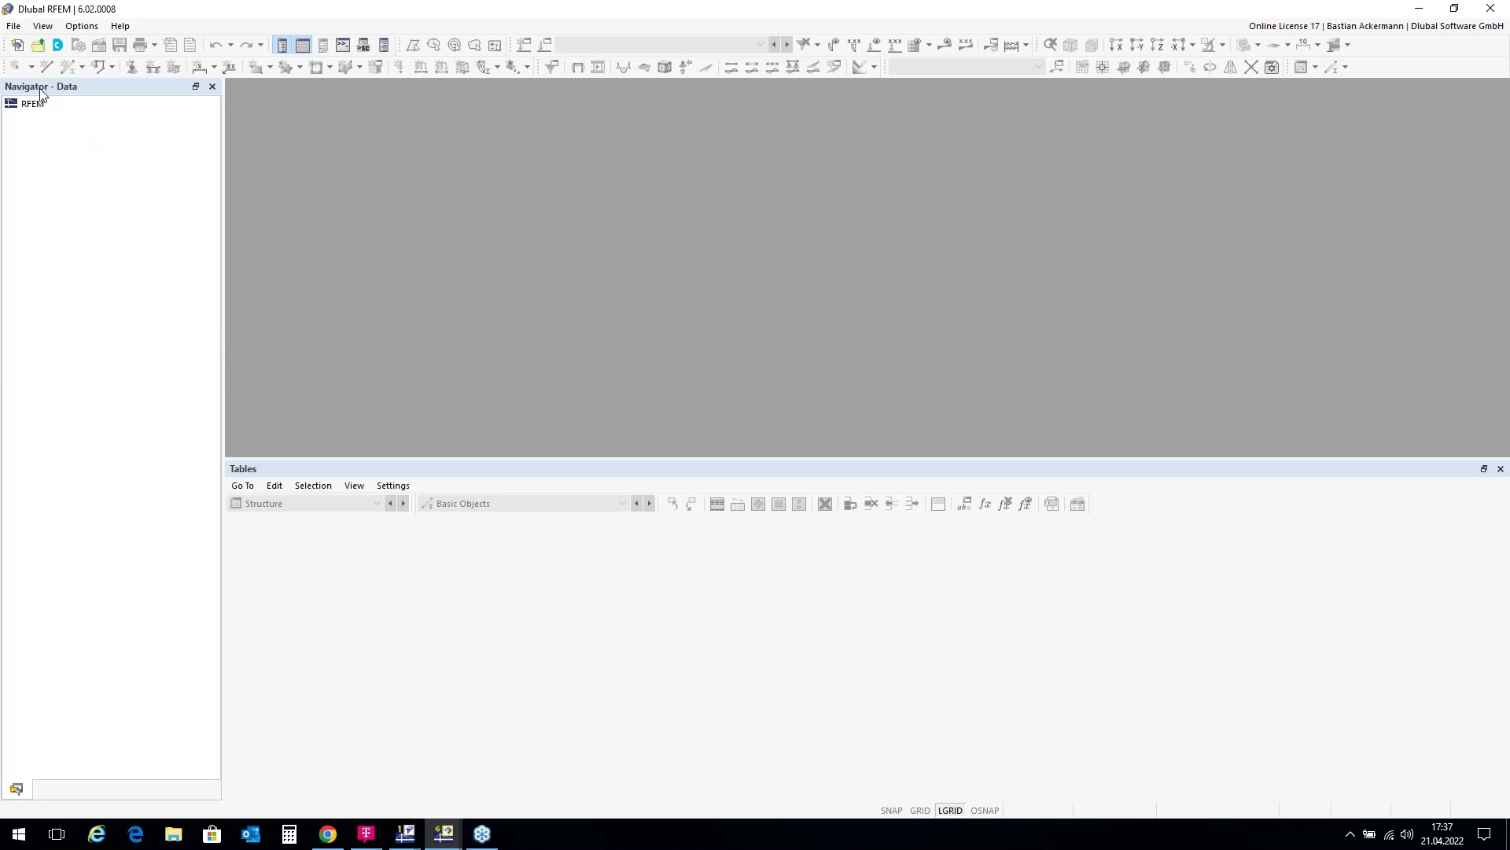
left_click(16, 46)
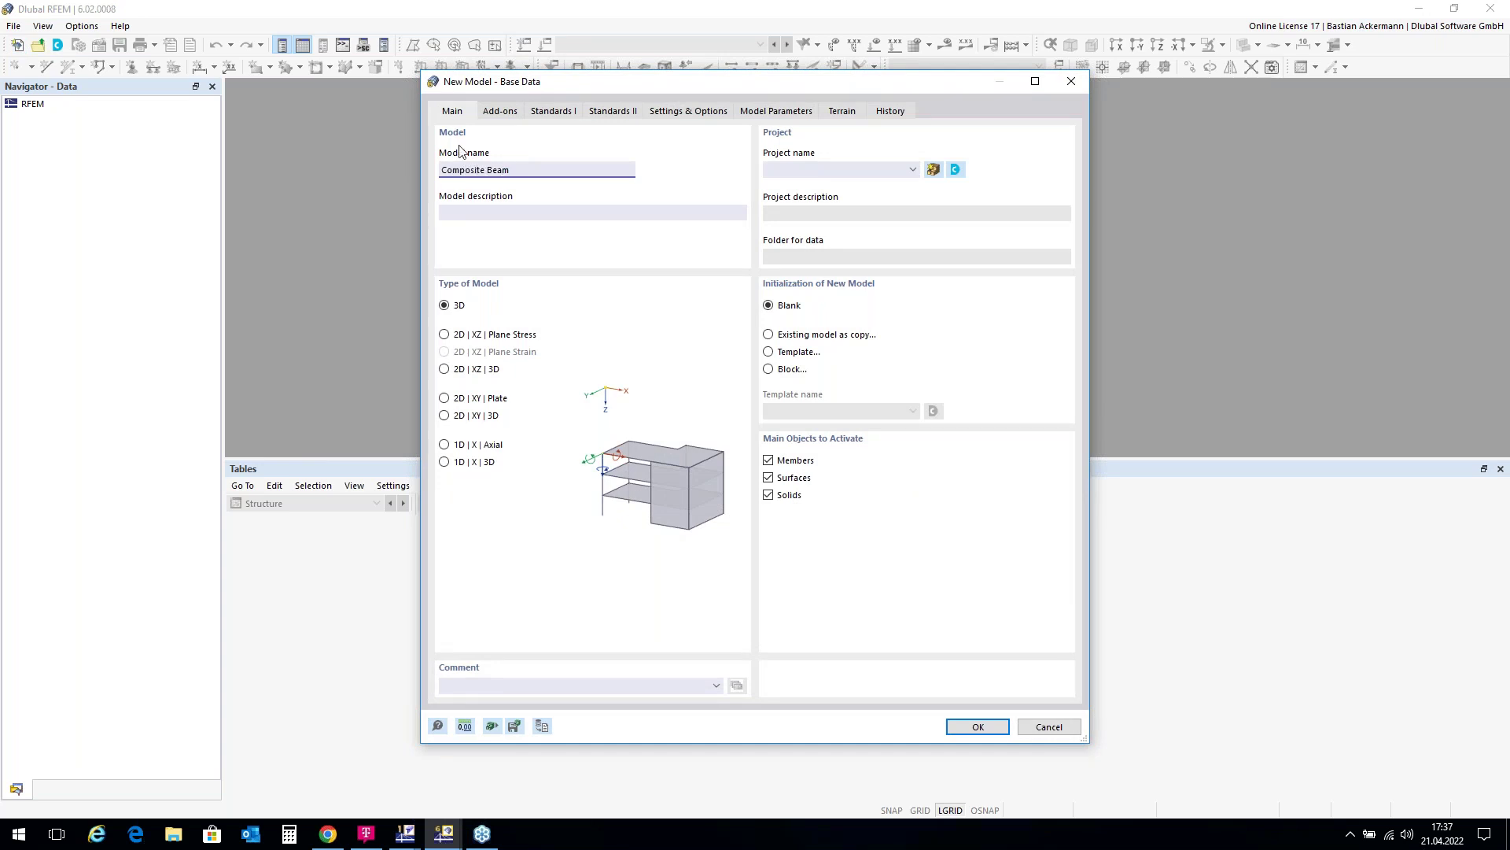
left_click(980, 727)
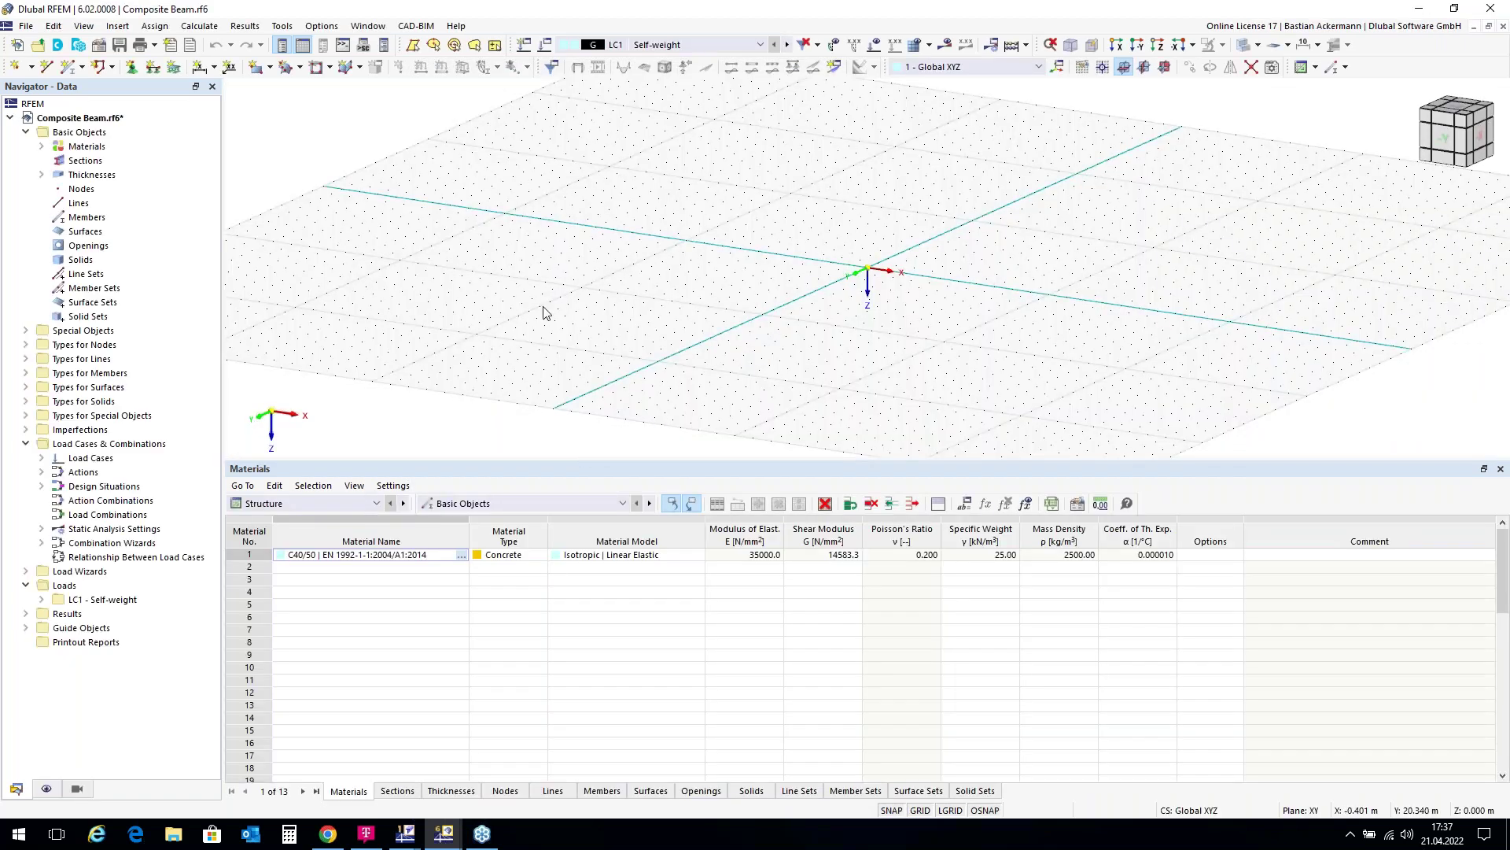
Start a new single beam member and import its section from the RSECTION file Composite CS.rsc on the desktop.
left_click(67, 68)
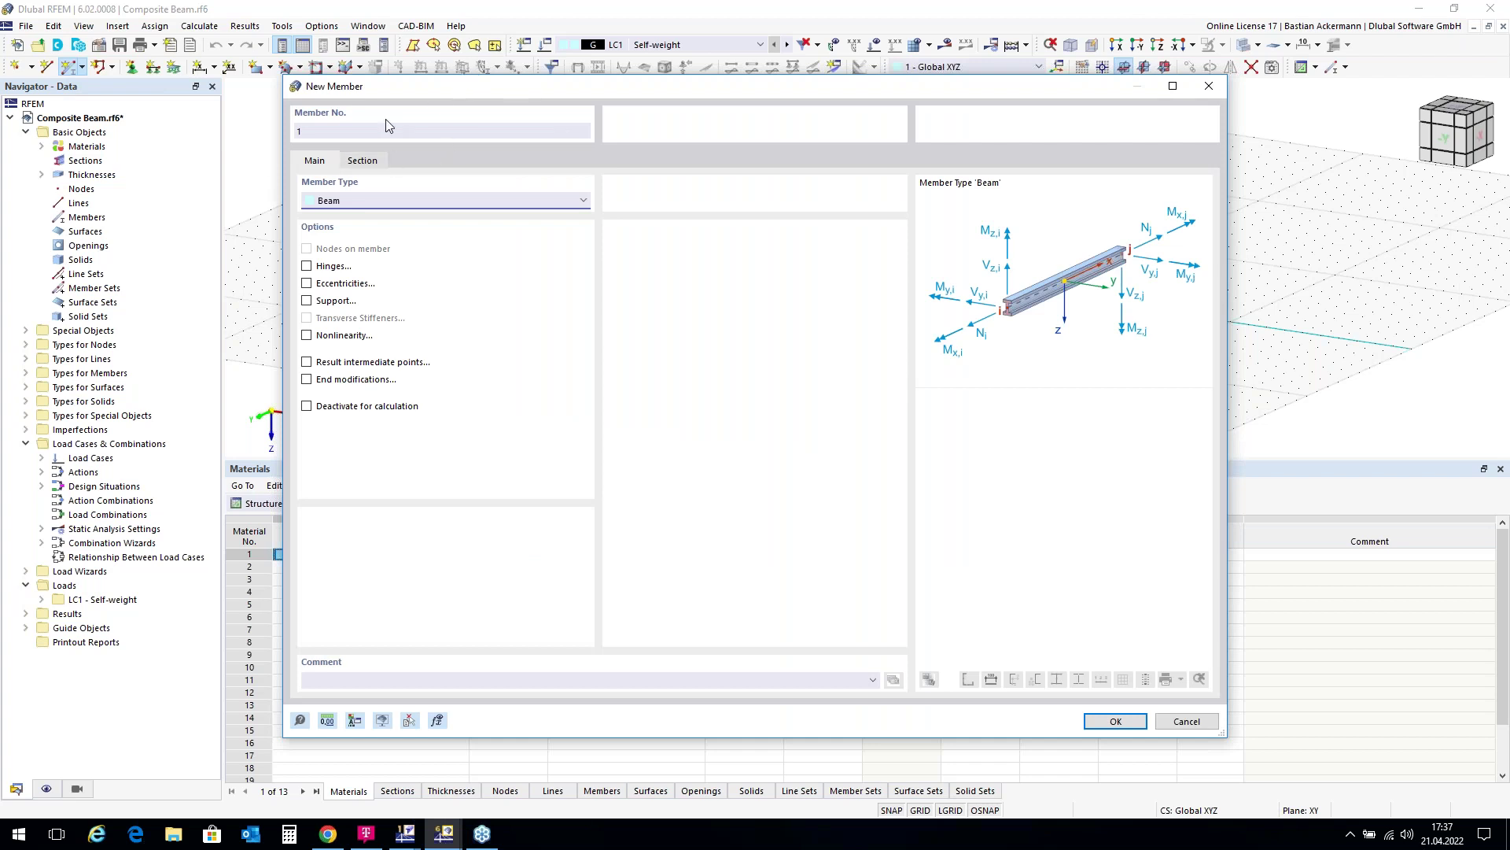
left_click(364, 162)
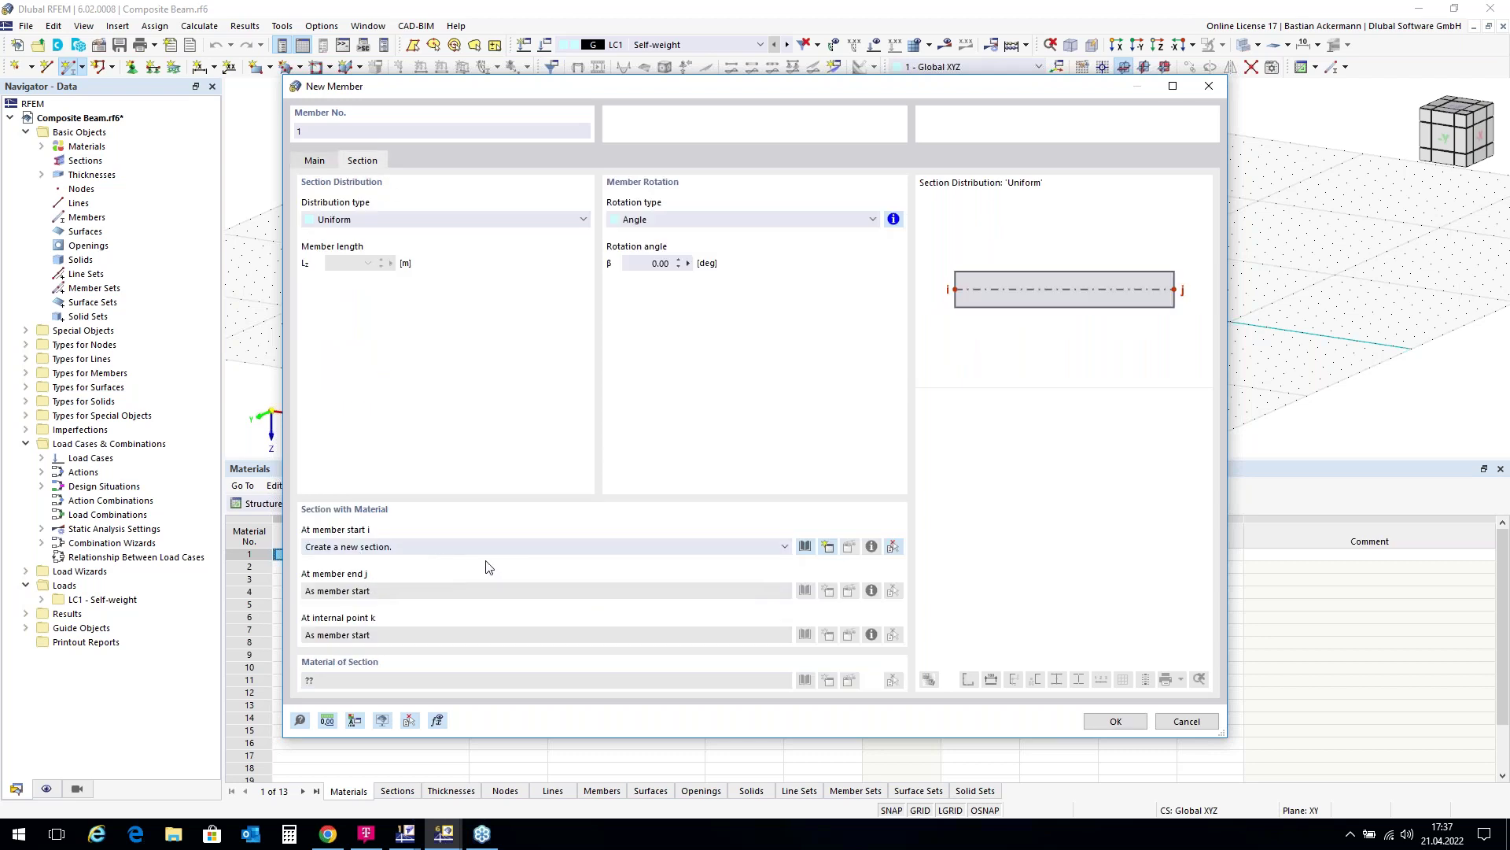
left_click(805, 547)
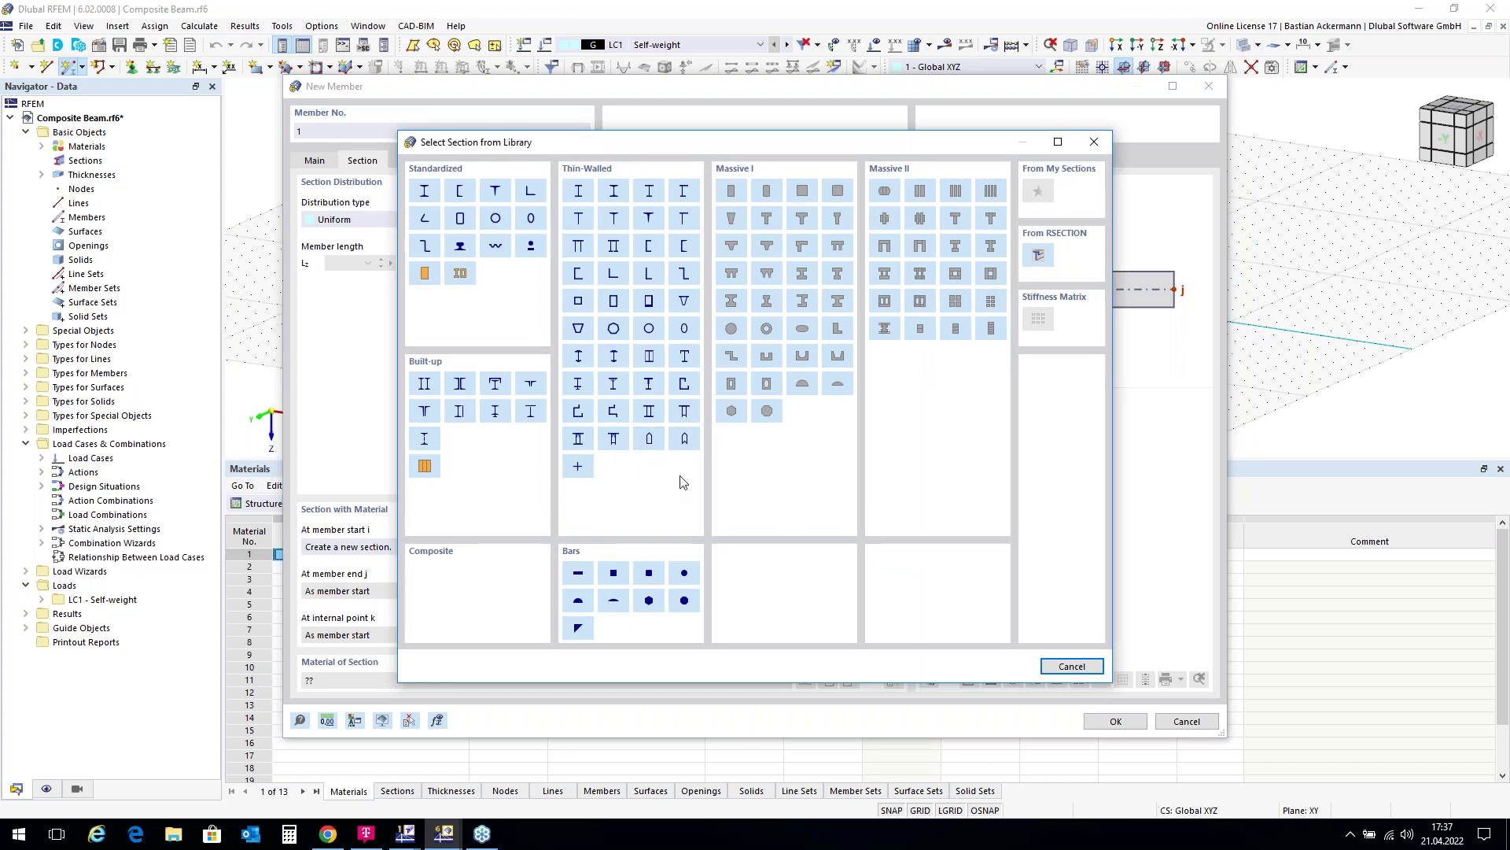
left_click(1040, 262)
left_click(1040, 259)
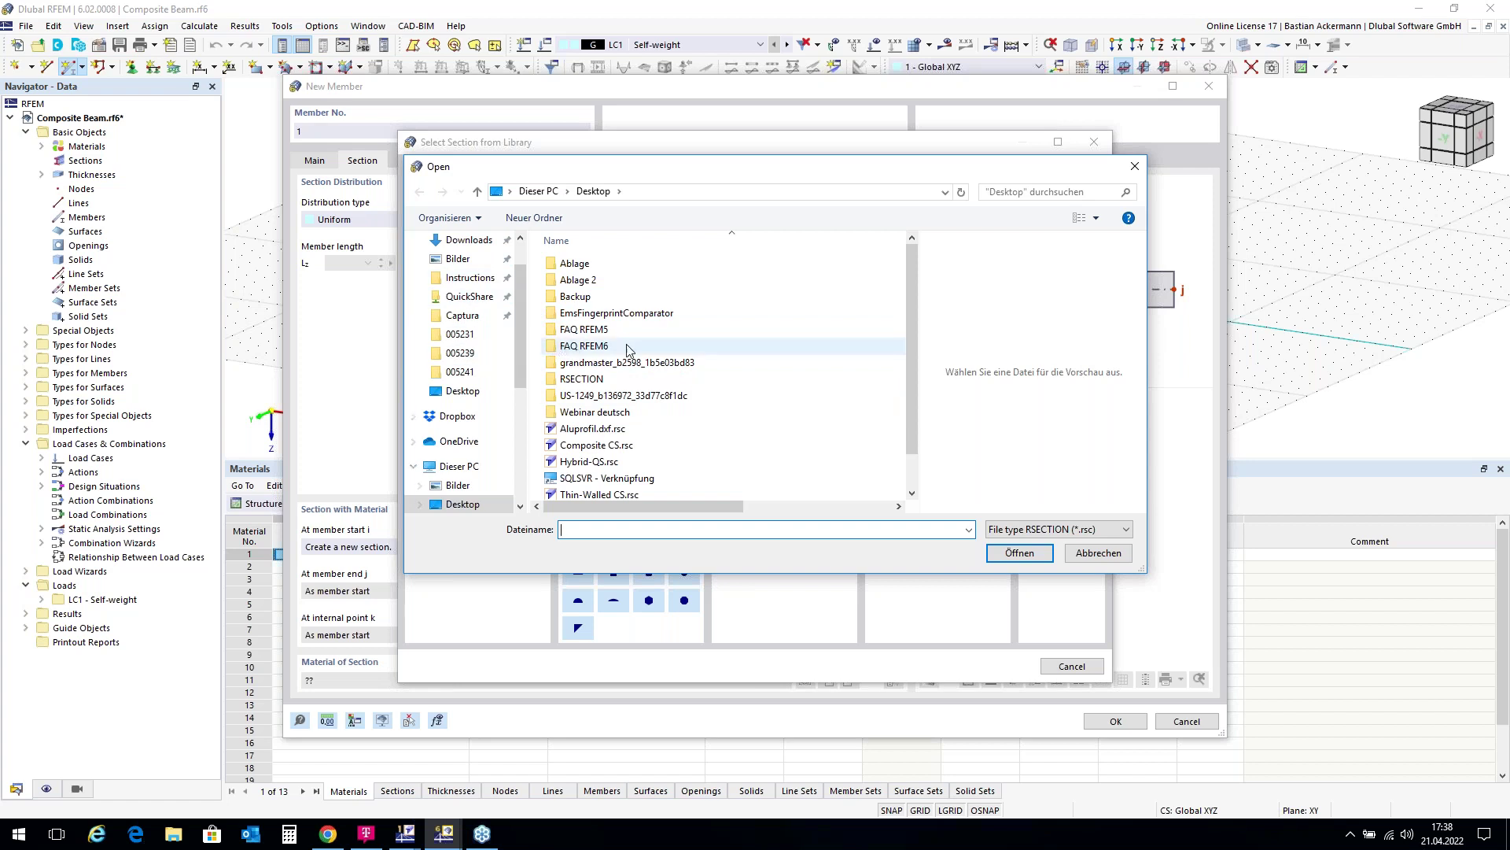
scroll(622, 394, "down", 1)
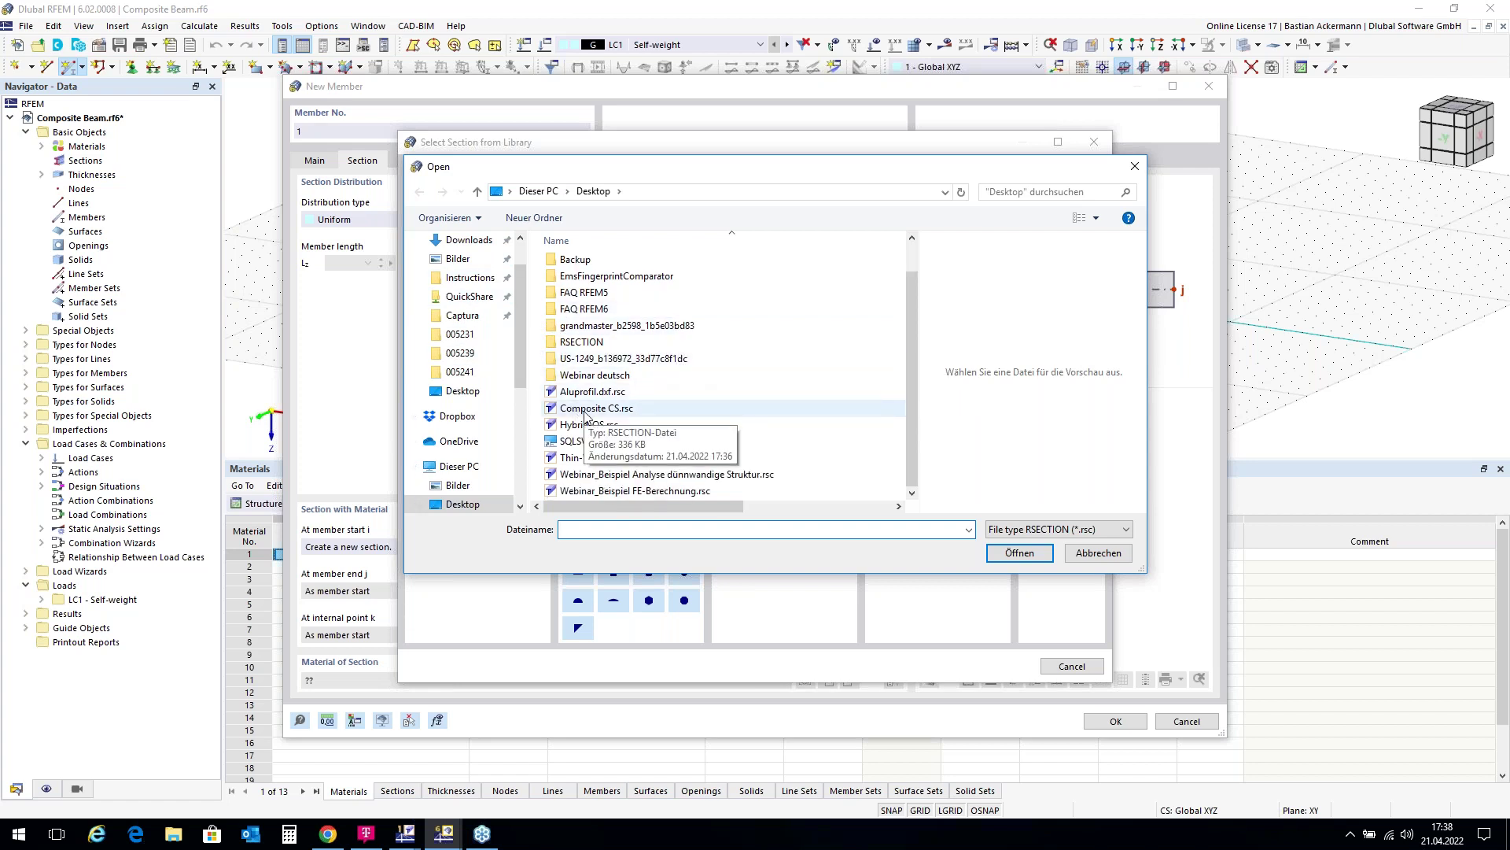
left_click(593, 412)
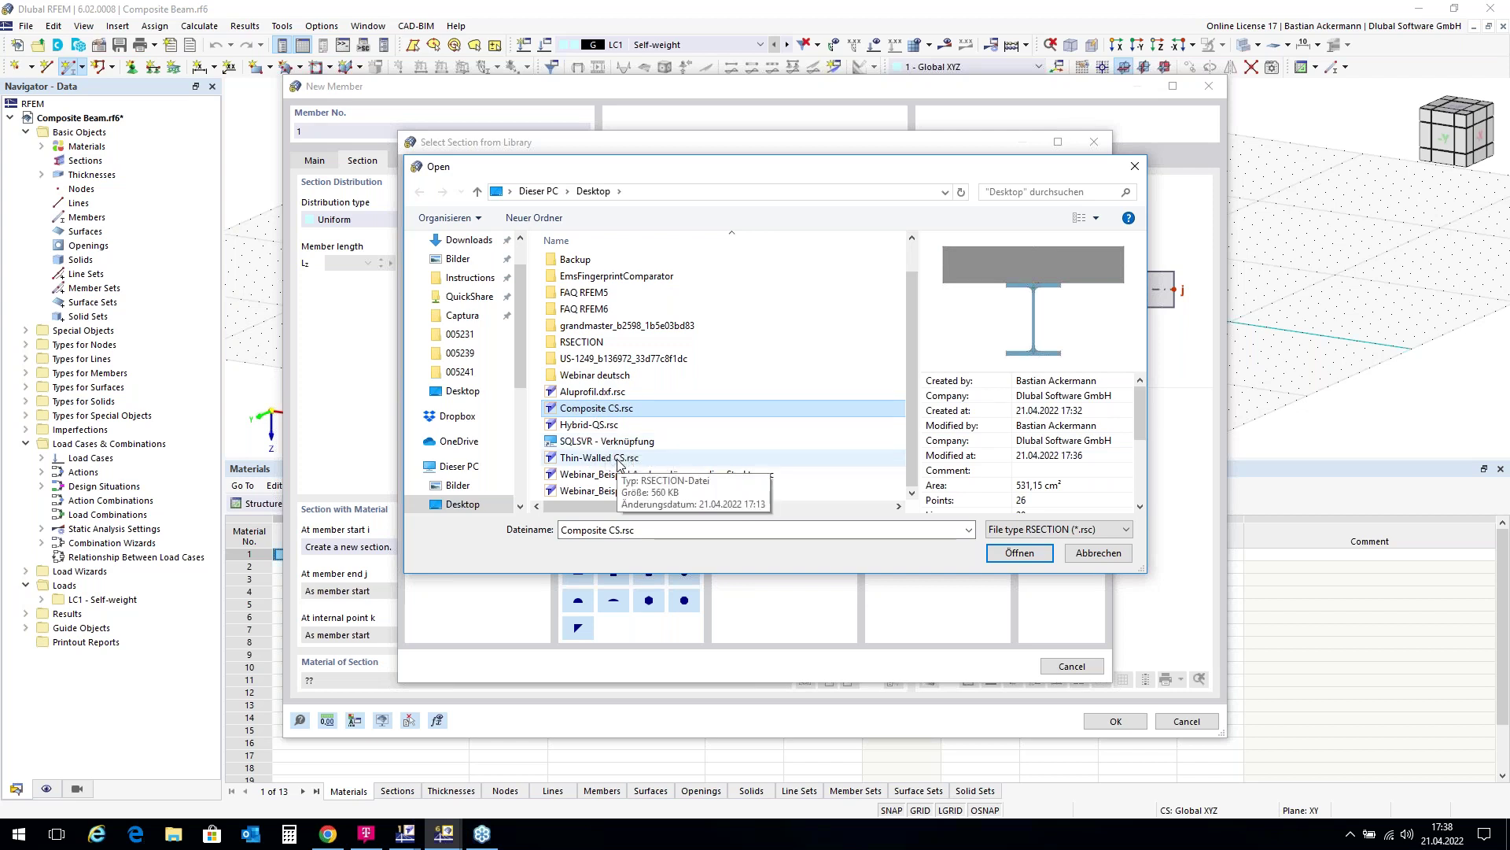
left_click(1020, 553)
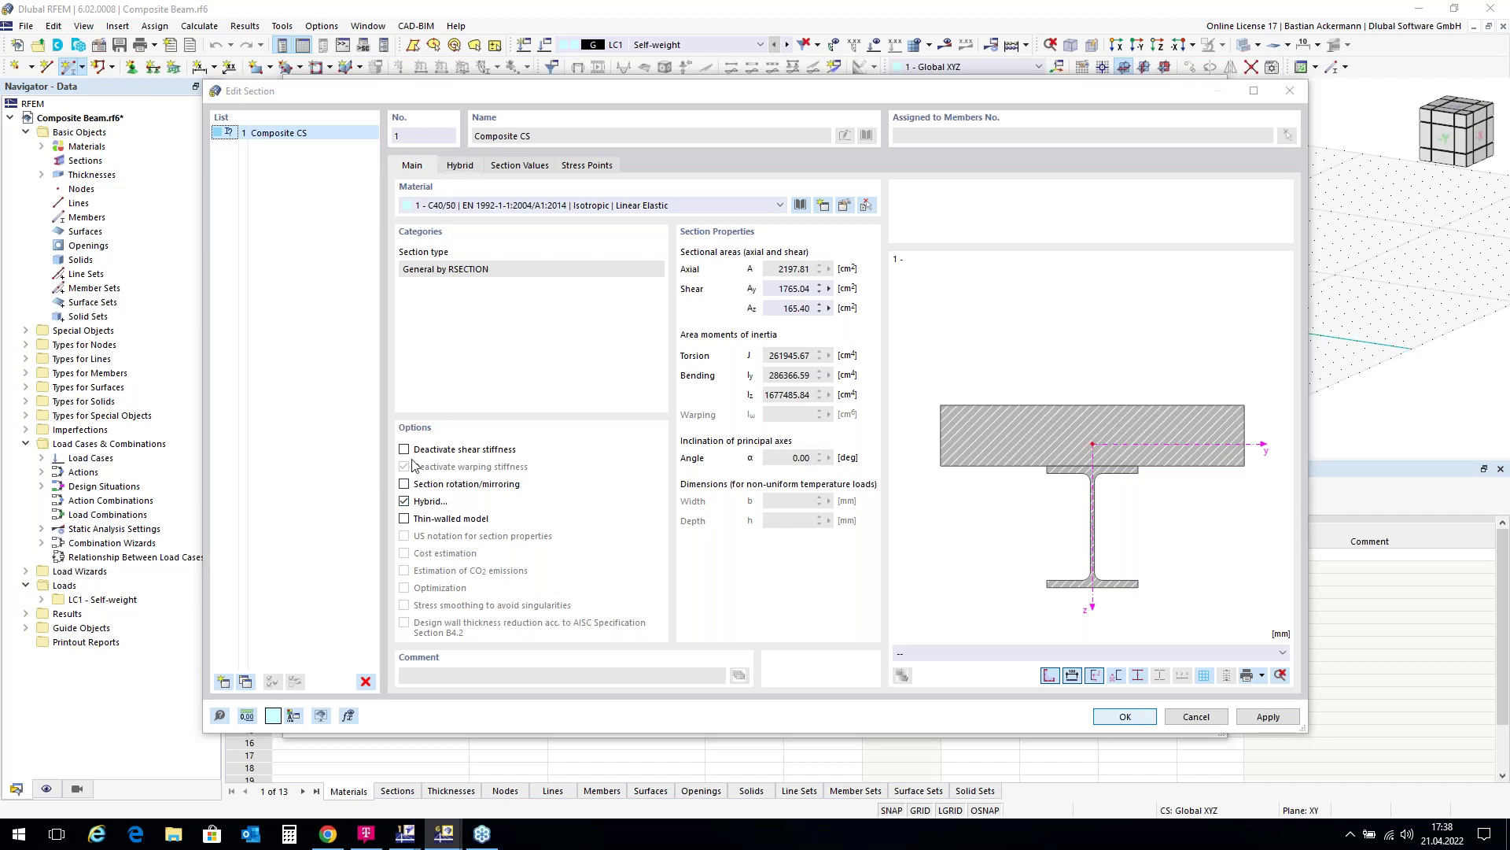
Assign S235 (CYS EN 1993-1-1:2009-03) to part 2, the steel beam, of the hybrid Composite CS section.
left_click(460, 167)
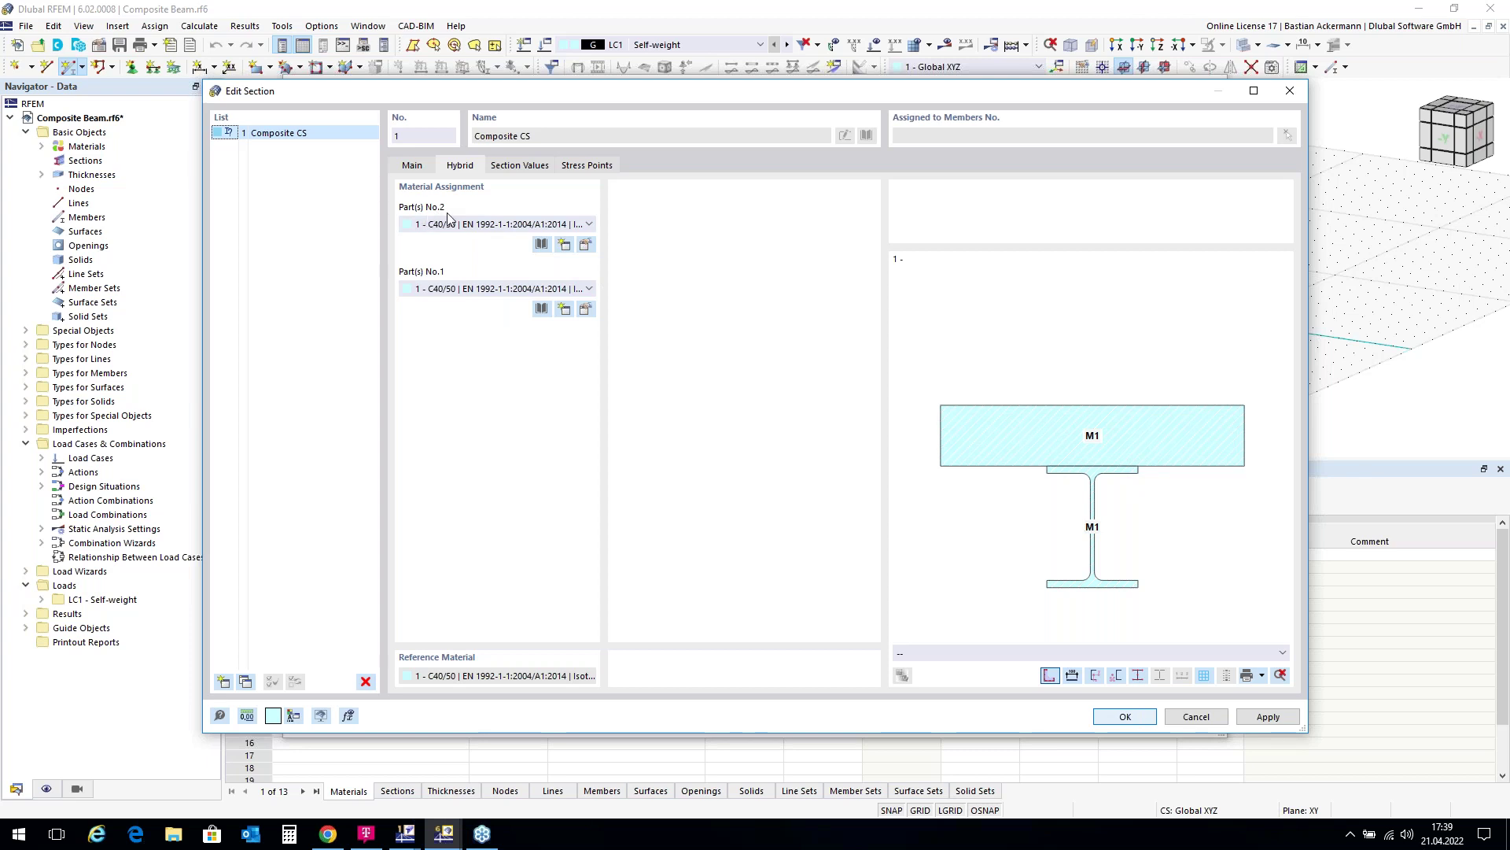
left_click(590, 225)
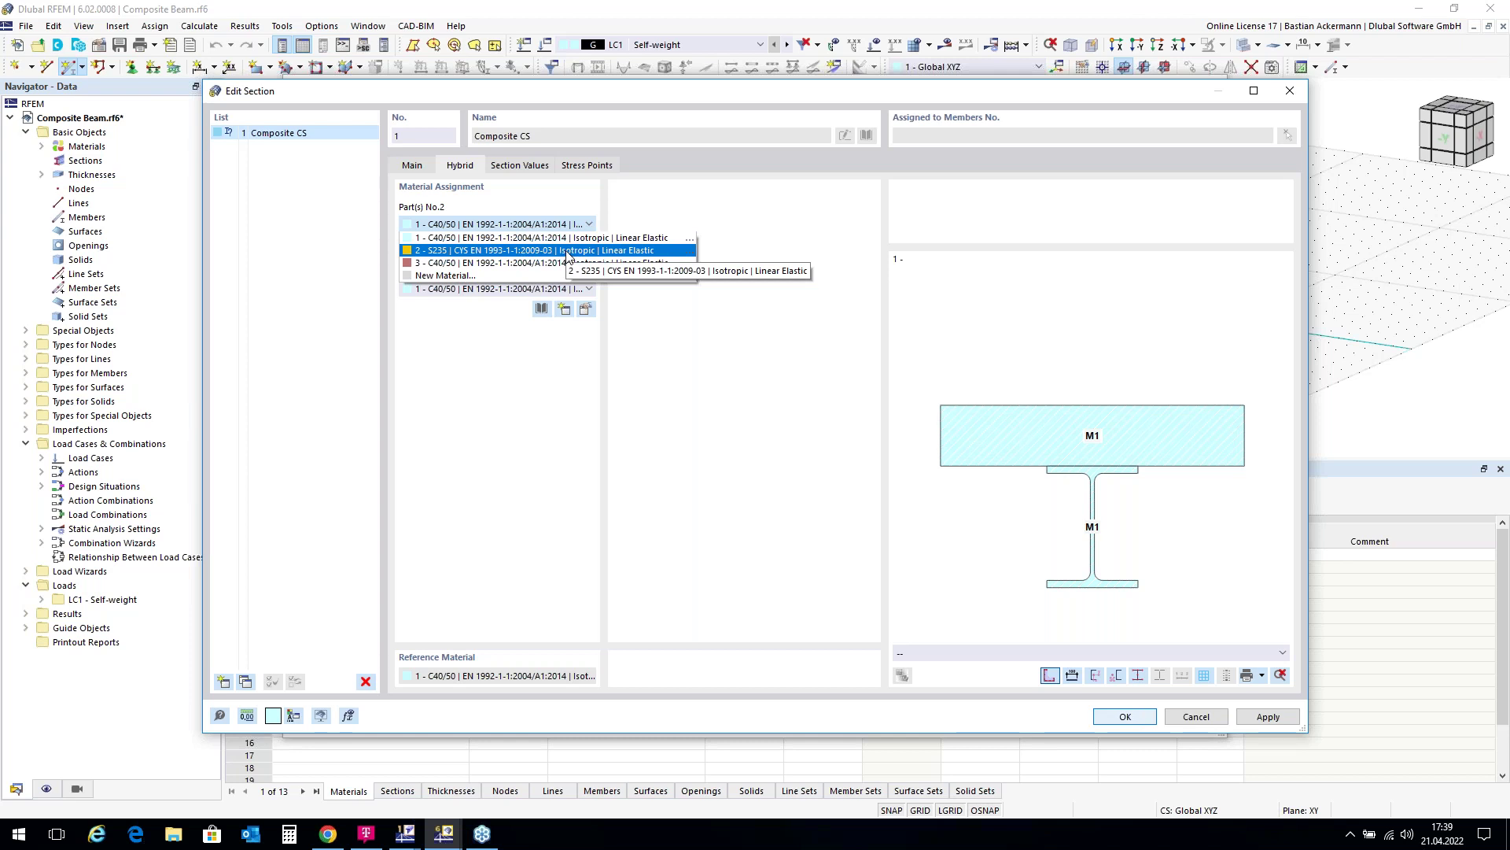
left_click(663, 216)
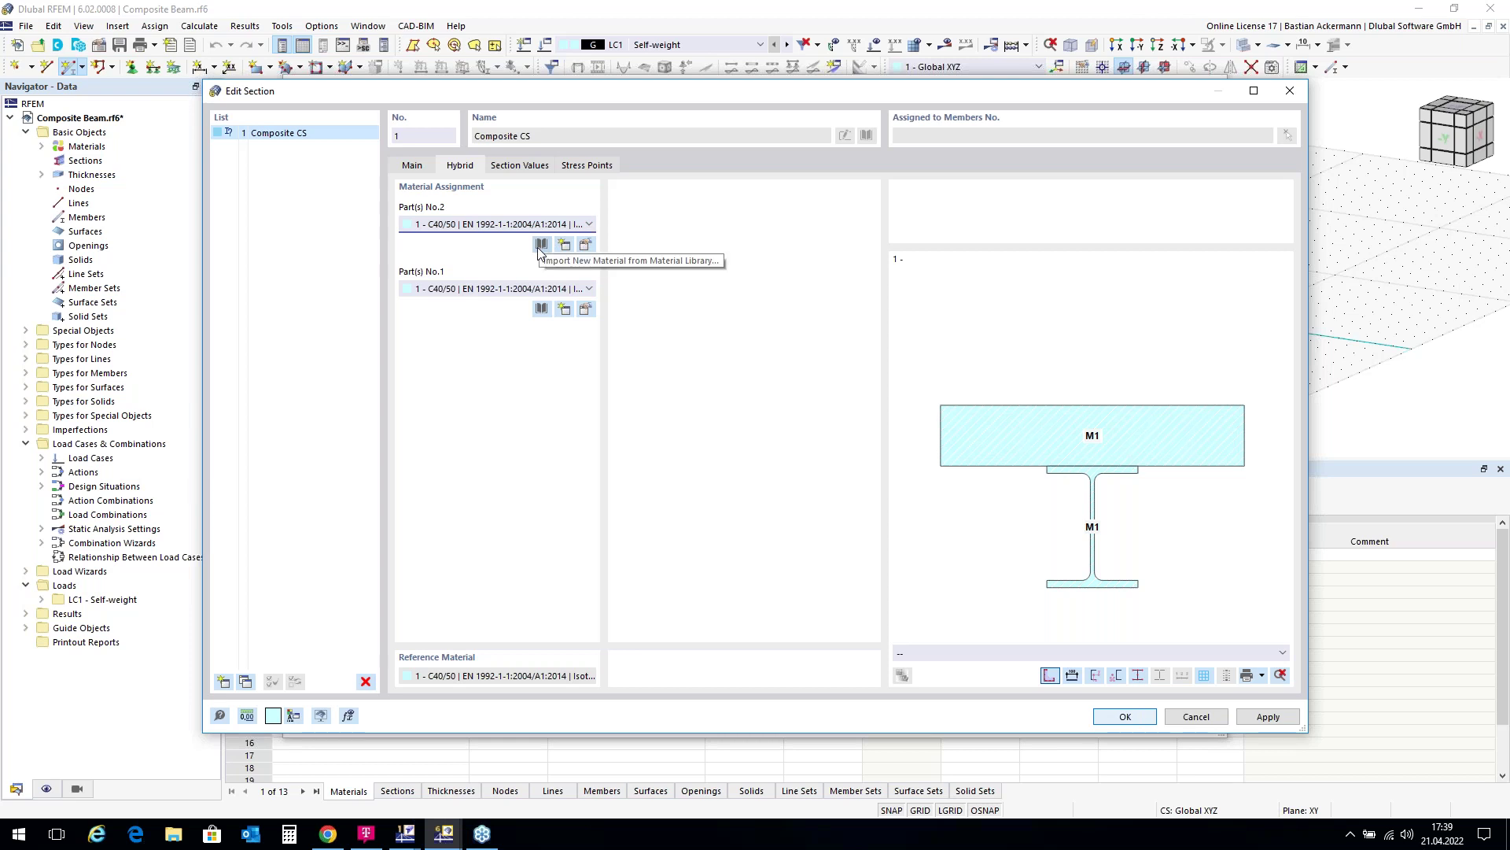
left_click(589, 224)
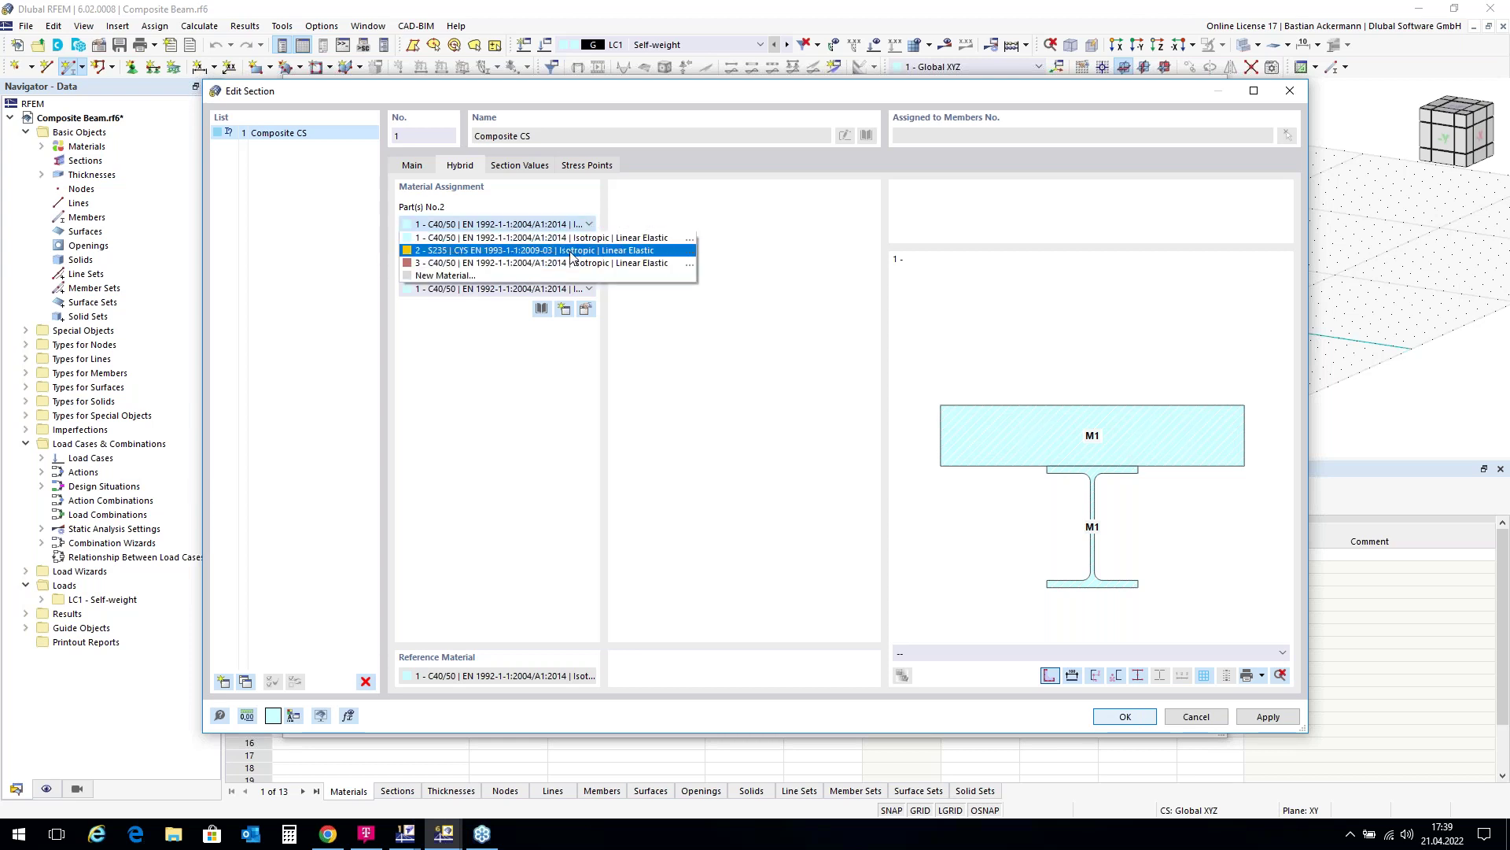
left_click(571, 250)
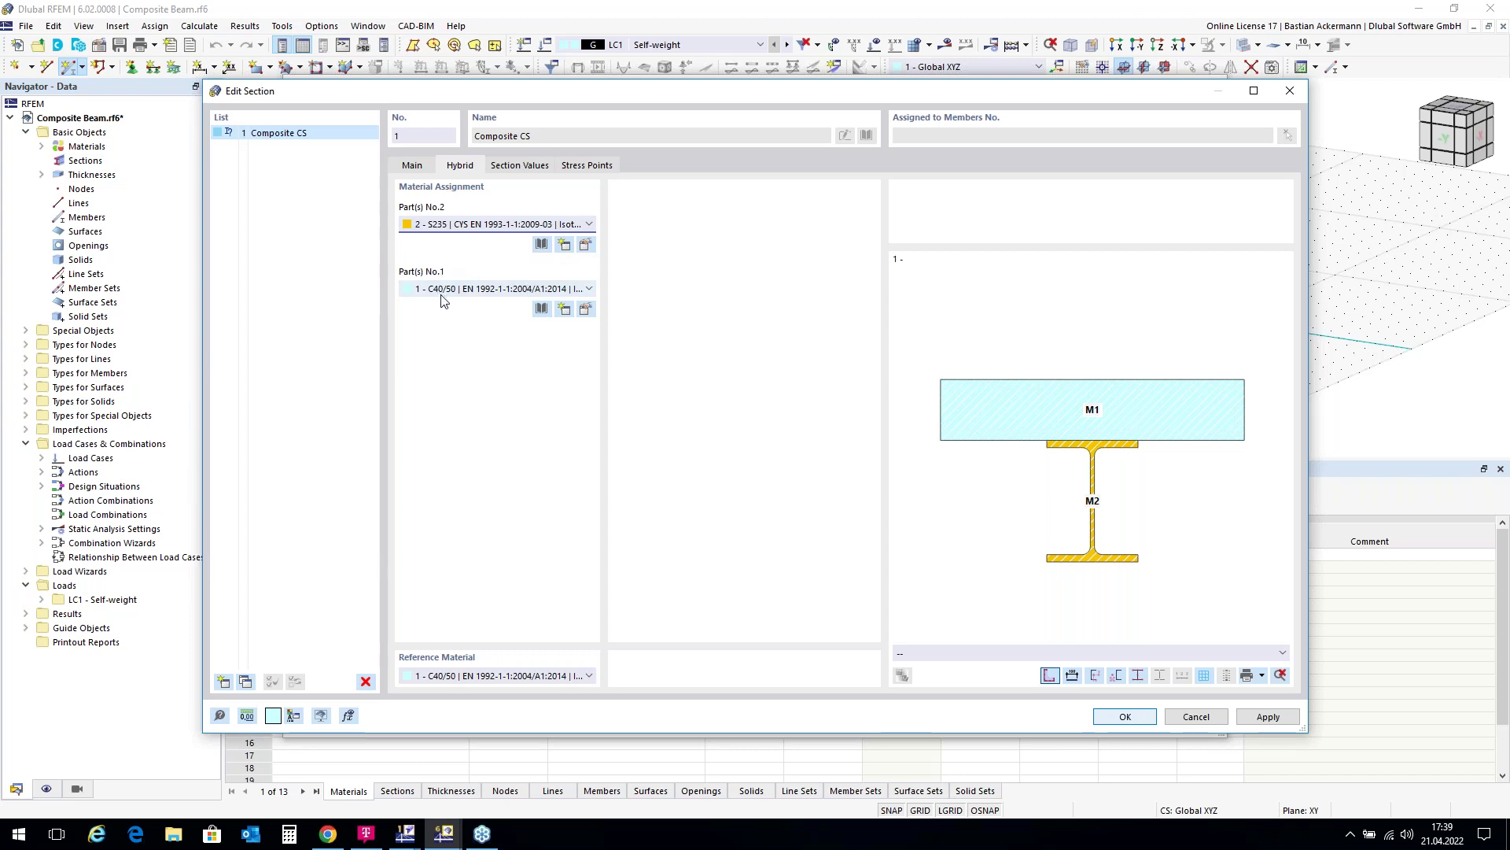
left_click(1125, 716)
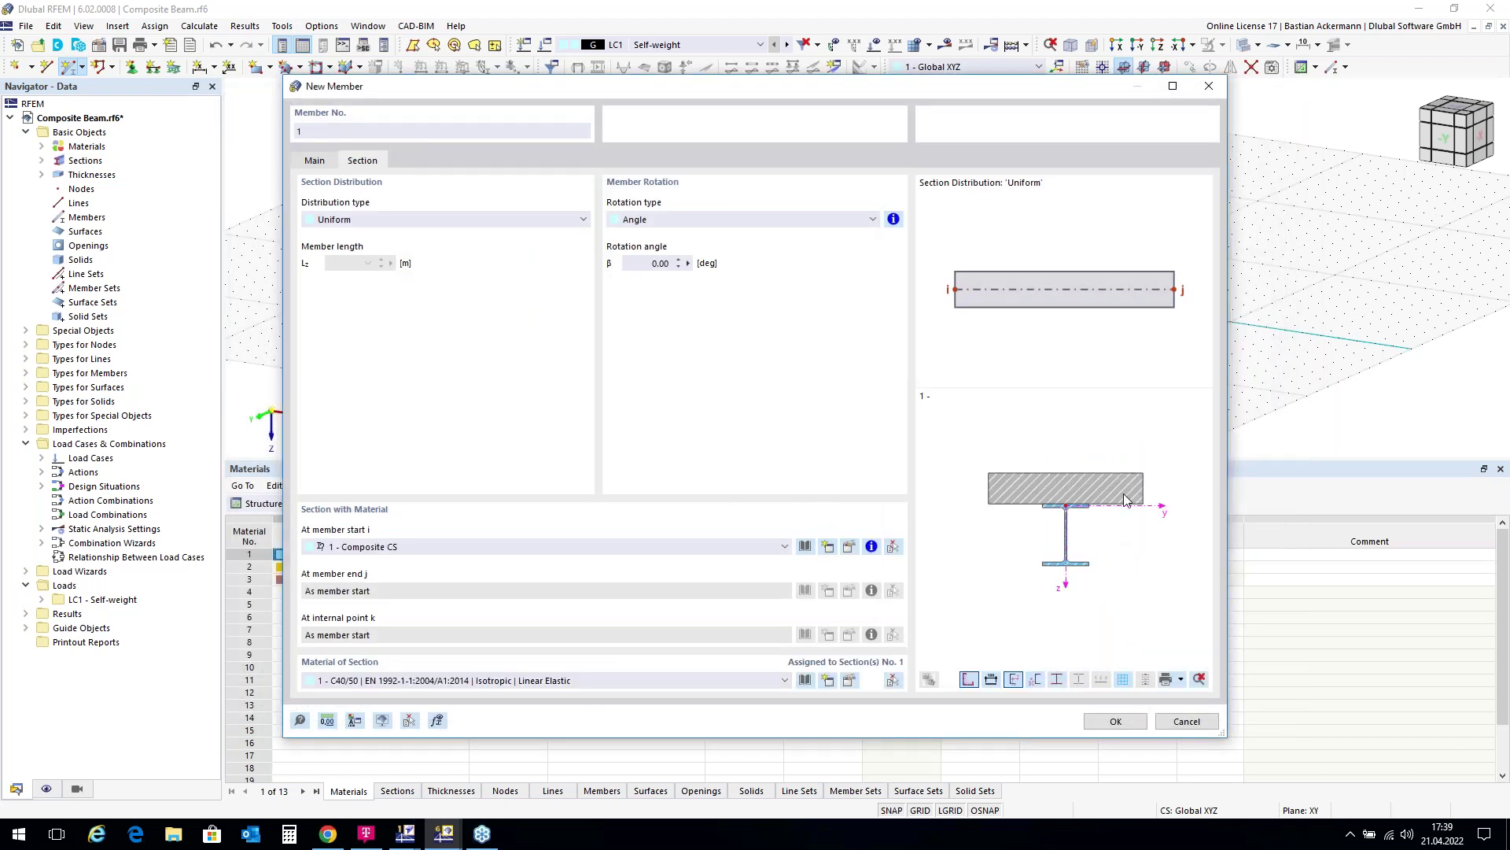
Place the Composite CS beam member from the origin along the X-axis with a length of 6 m.
left_click(1116, 721)
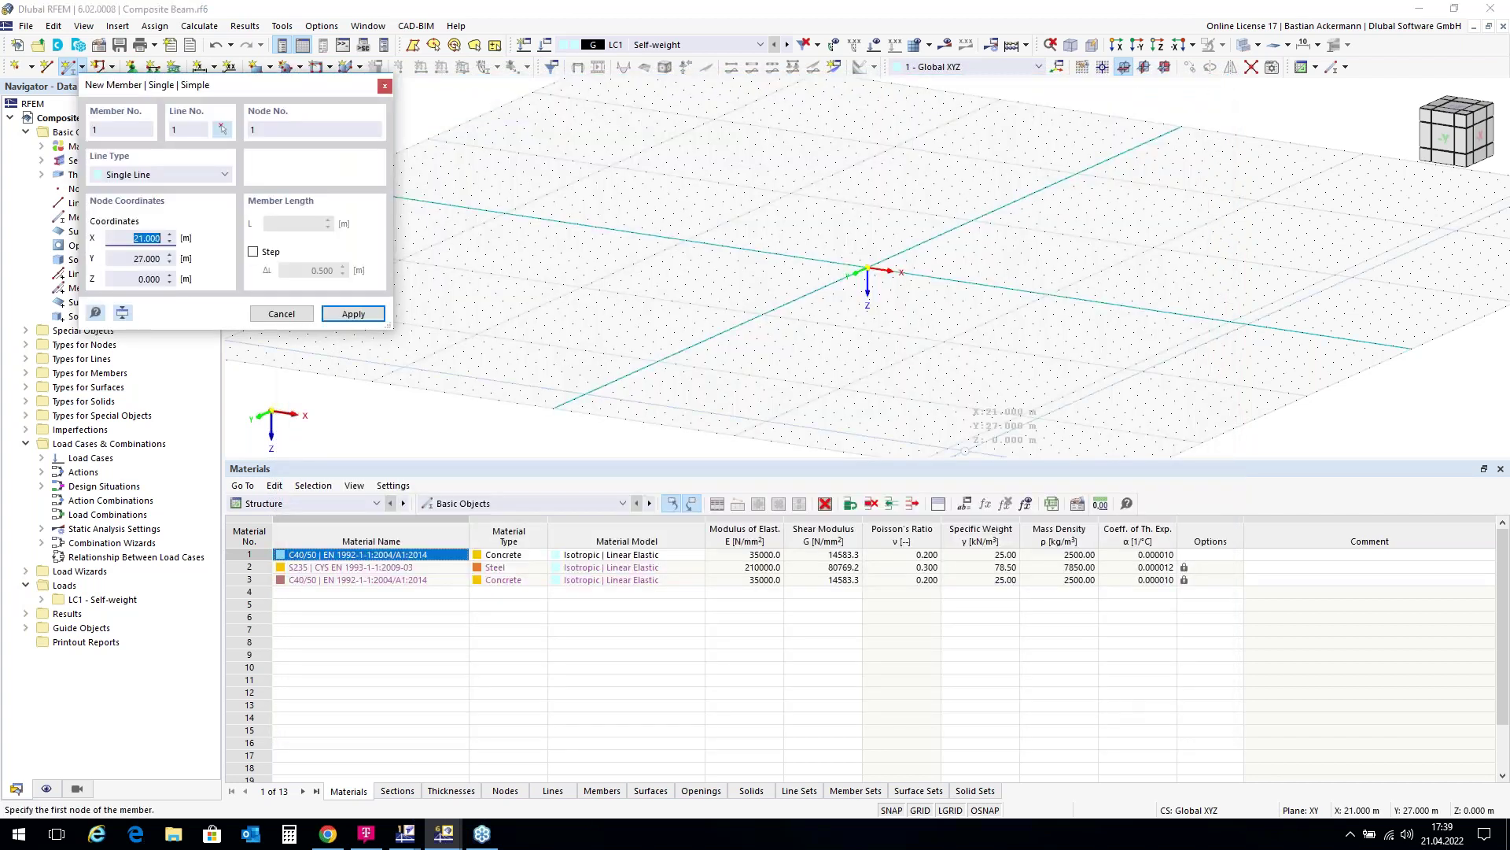
scroll(954, 249, "up", 3)
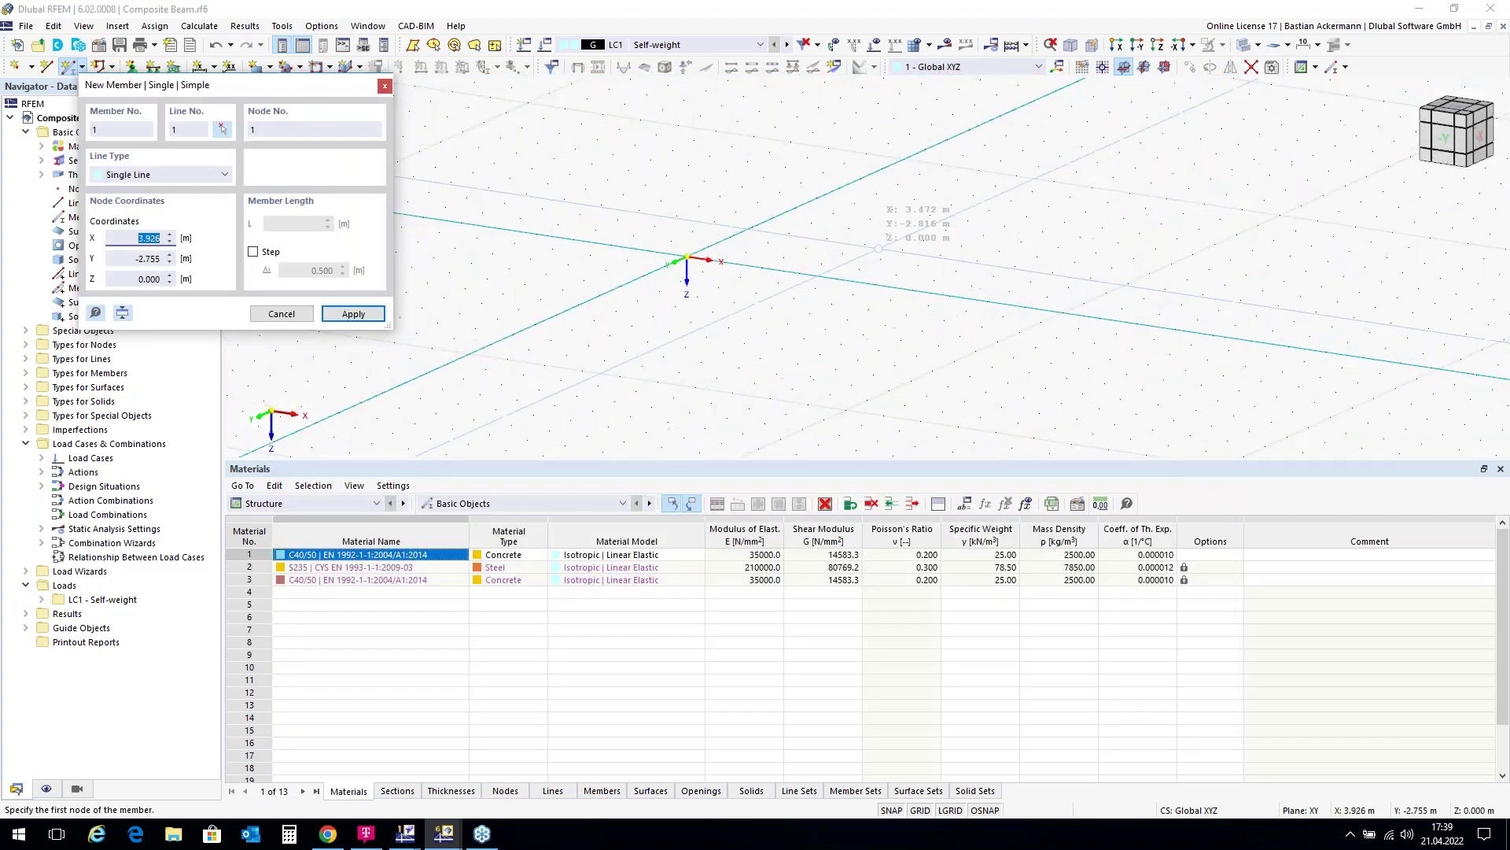
left_click(686, 257)
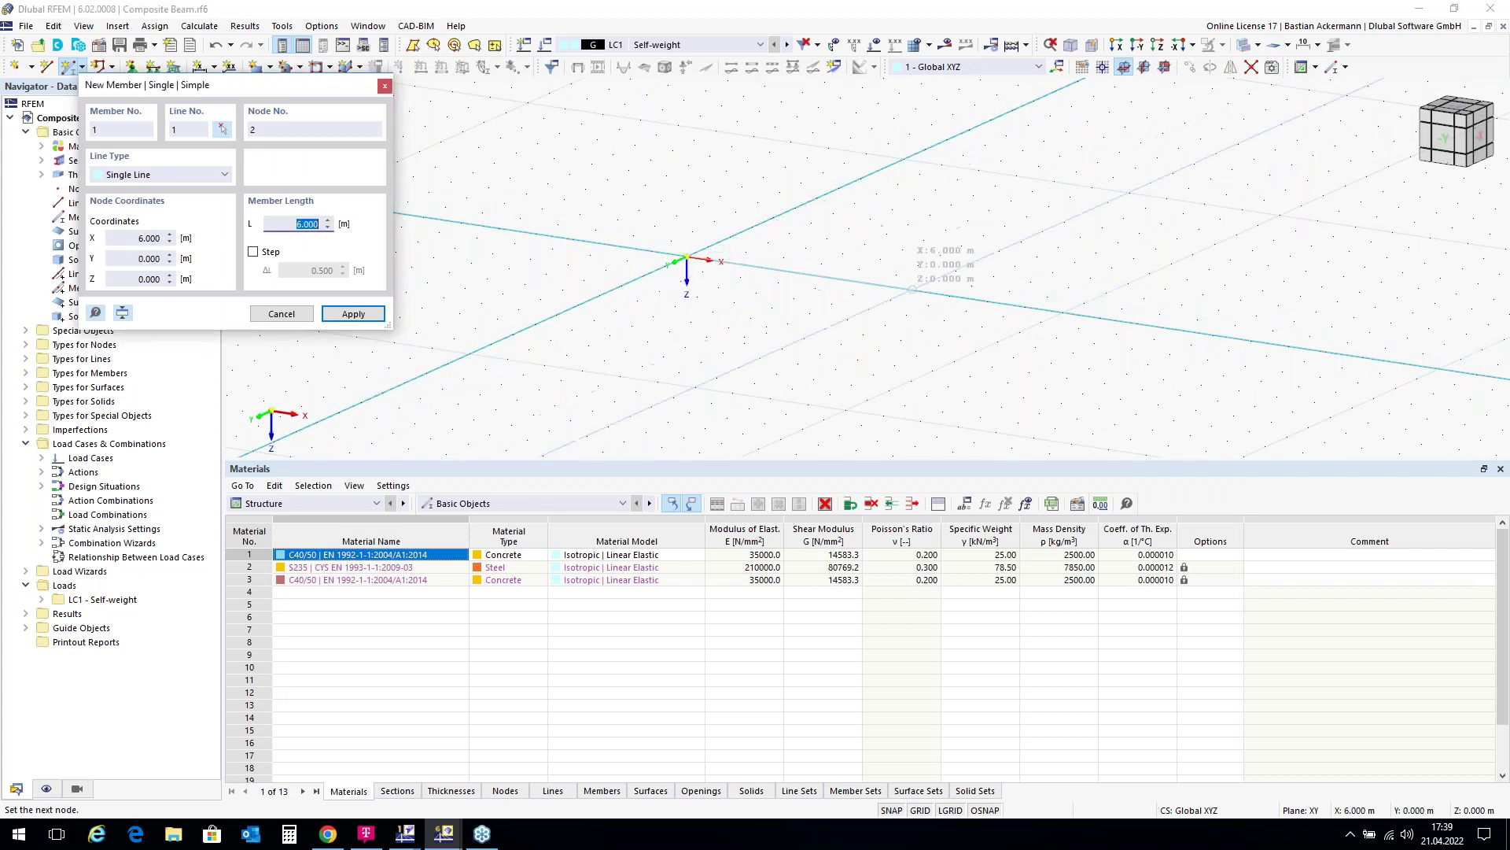
left_click(912, 289)
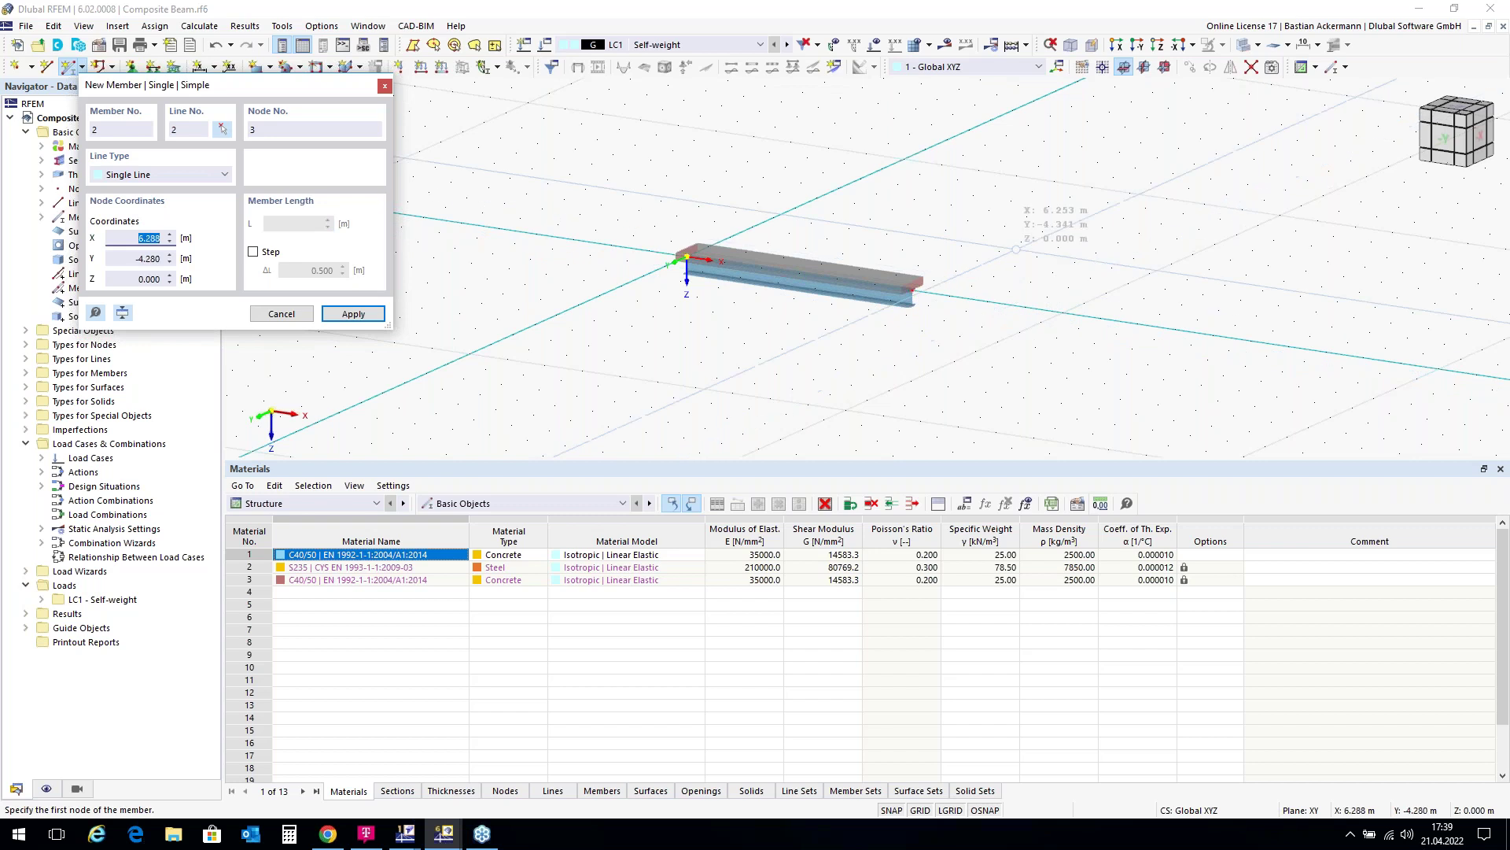
right_click(1030, 266)
right_click(1028, 267)
key("Escape")
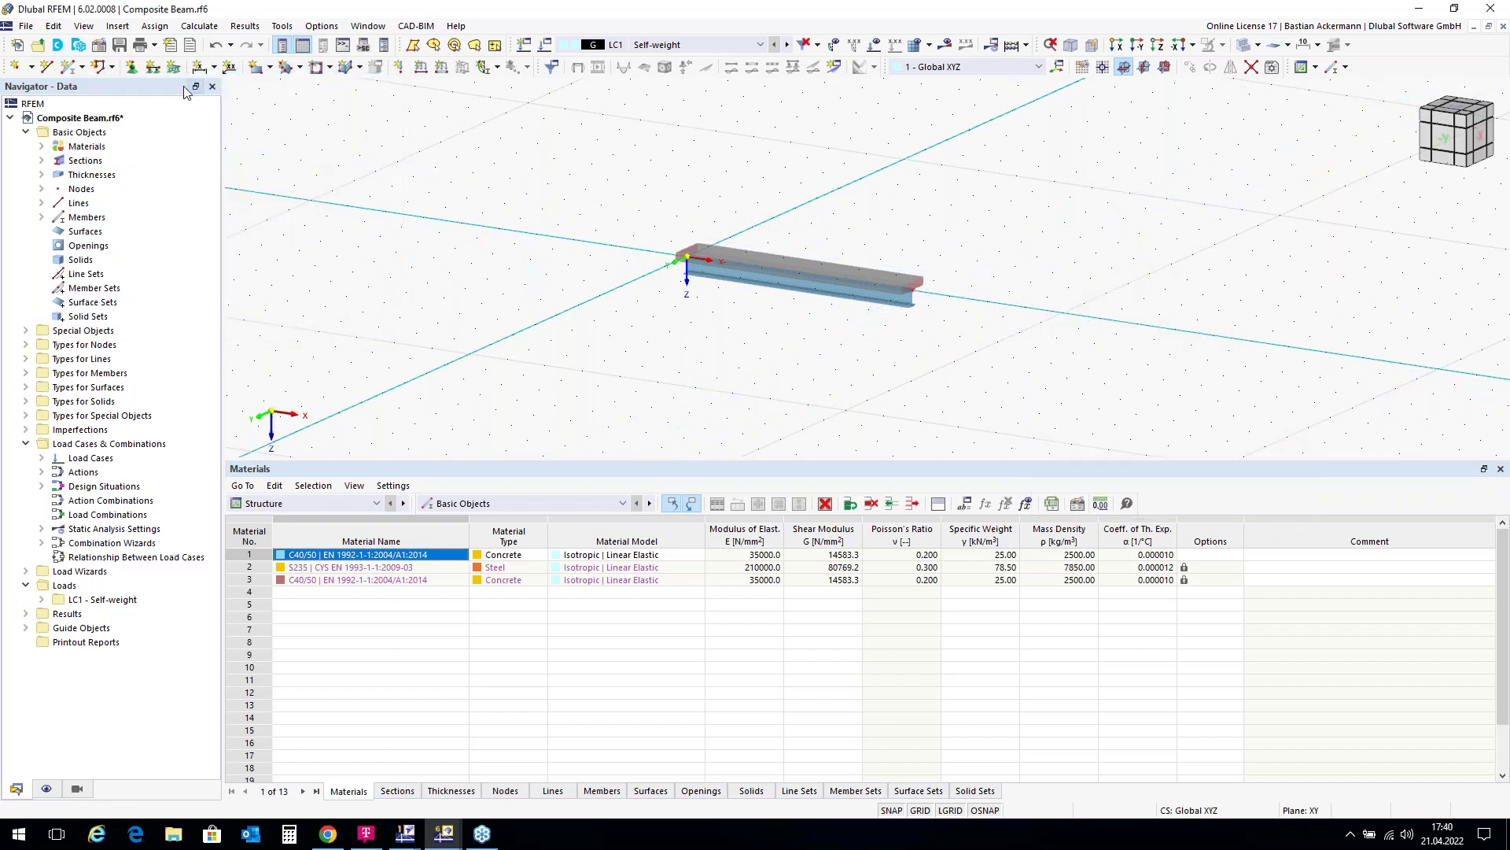
Assign the Fixed nodal support to the start node of the composite beam at the origin.
left_click(131, 66)
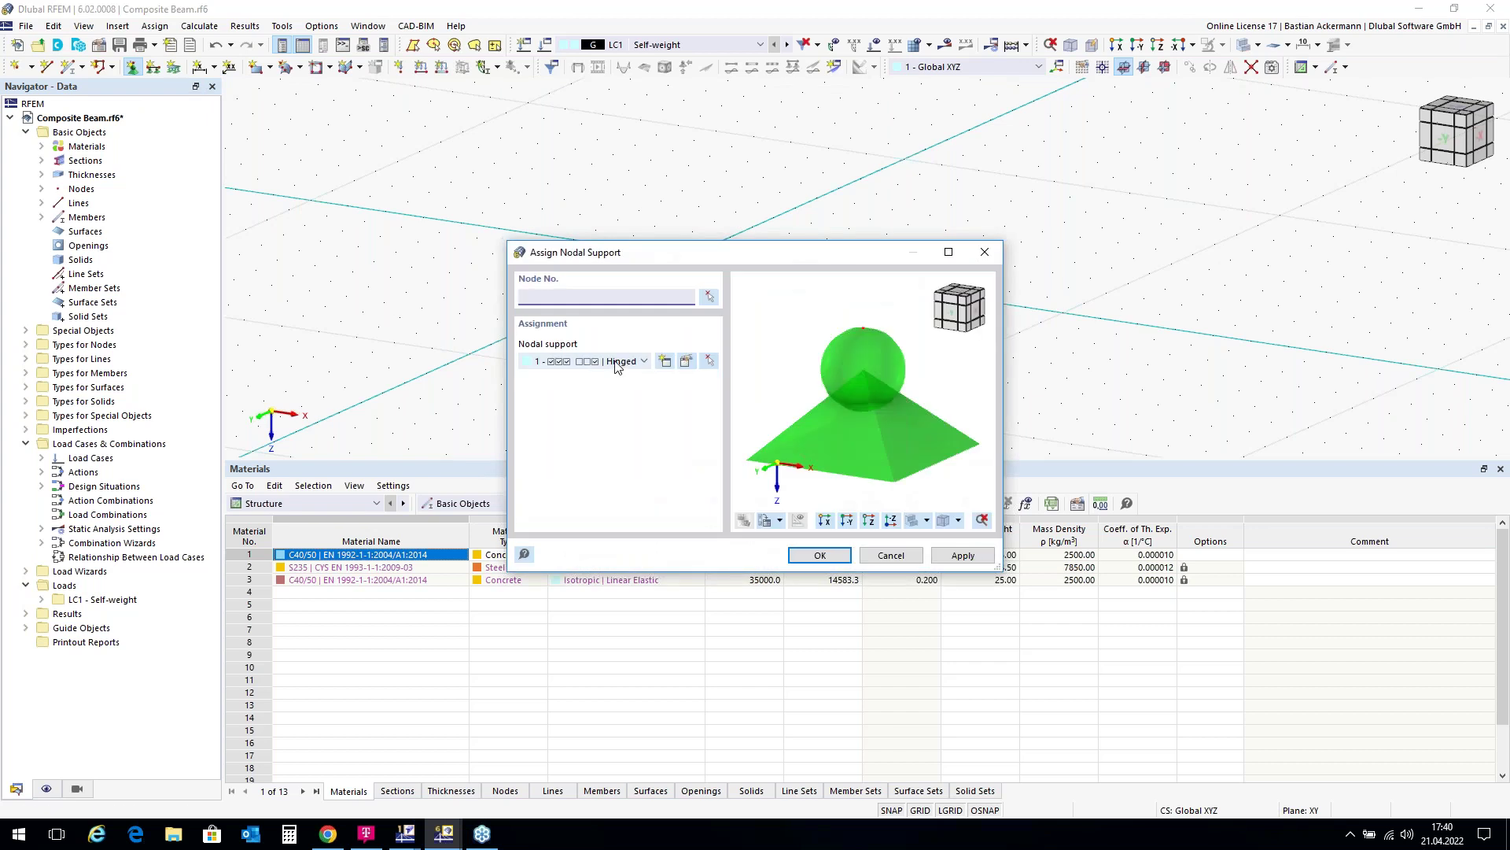
left_click(644, 361)
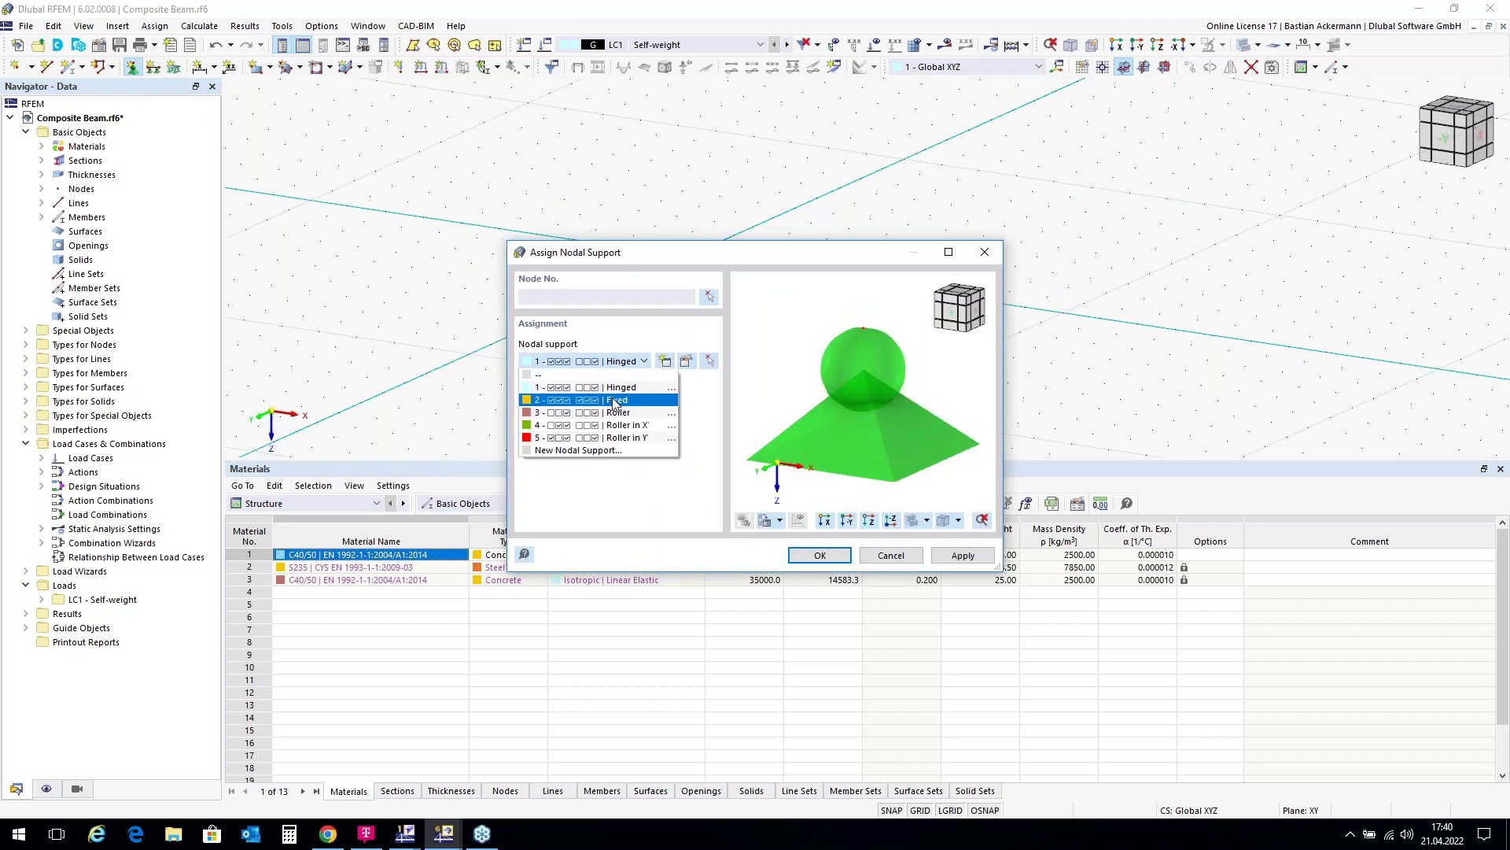
left_click(615, 402)
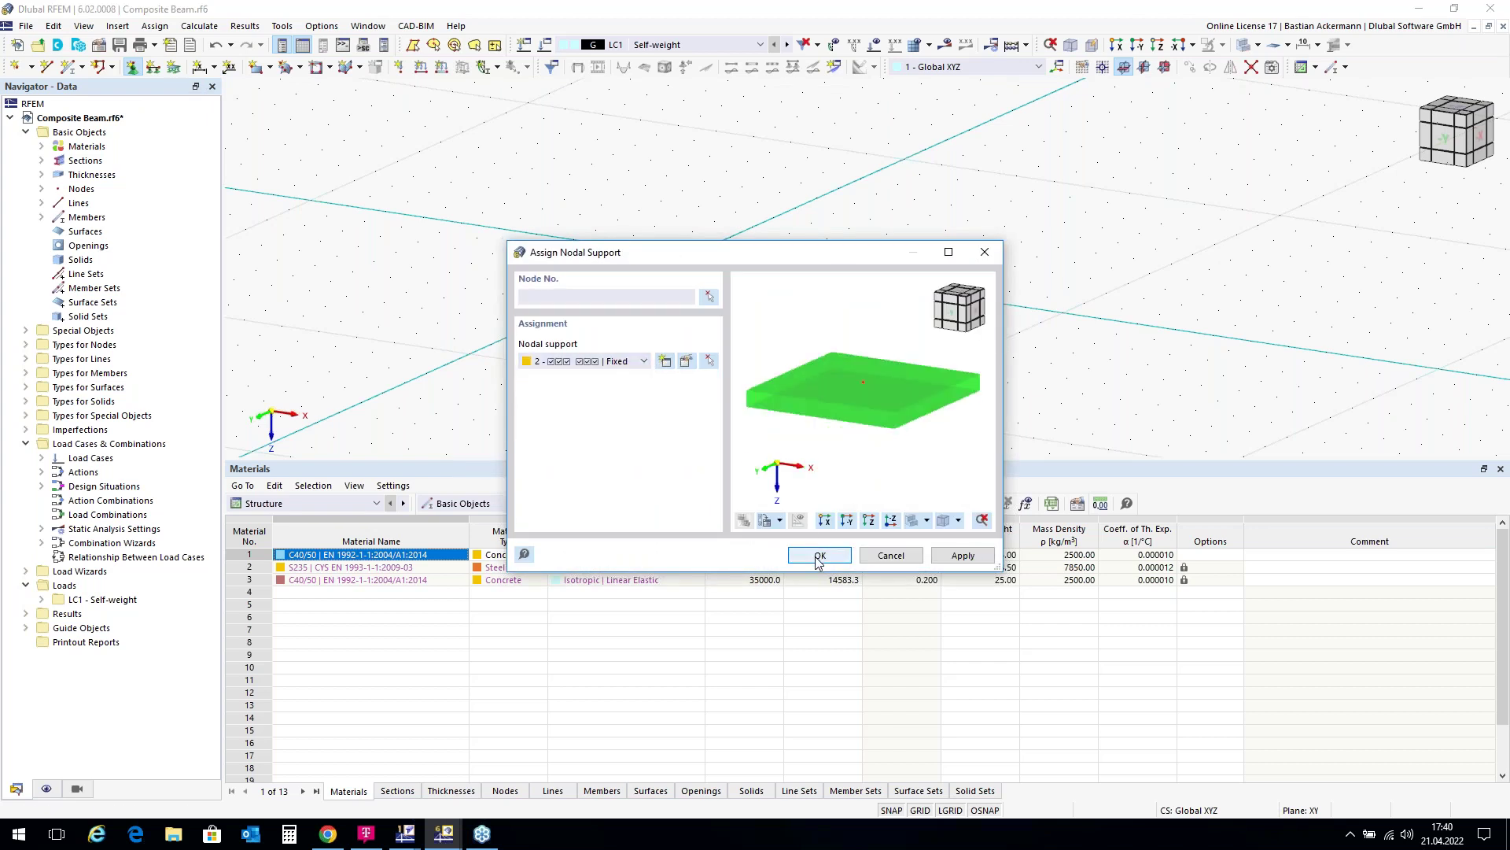
left_click(819, 556)
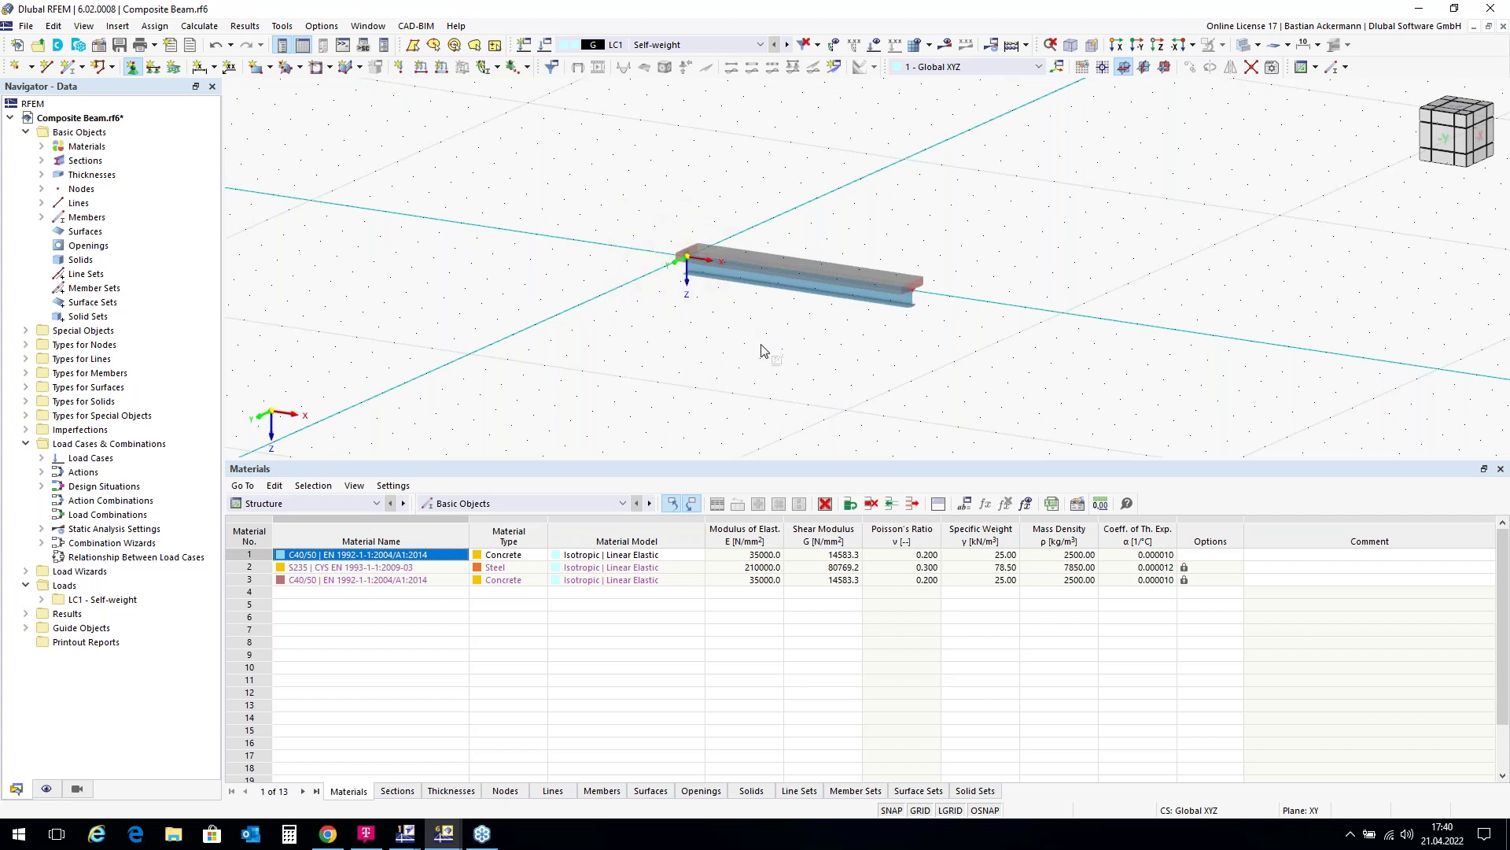
scroll(686, 253, "up", 4)
right_click(683, 237)
left_click_drag(814, 392, 993, 392)
left_click(519, 386)
scroll(495, 233, "down", 3)
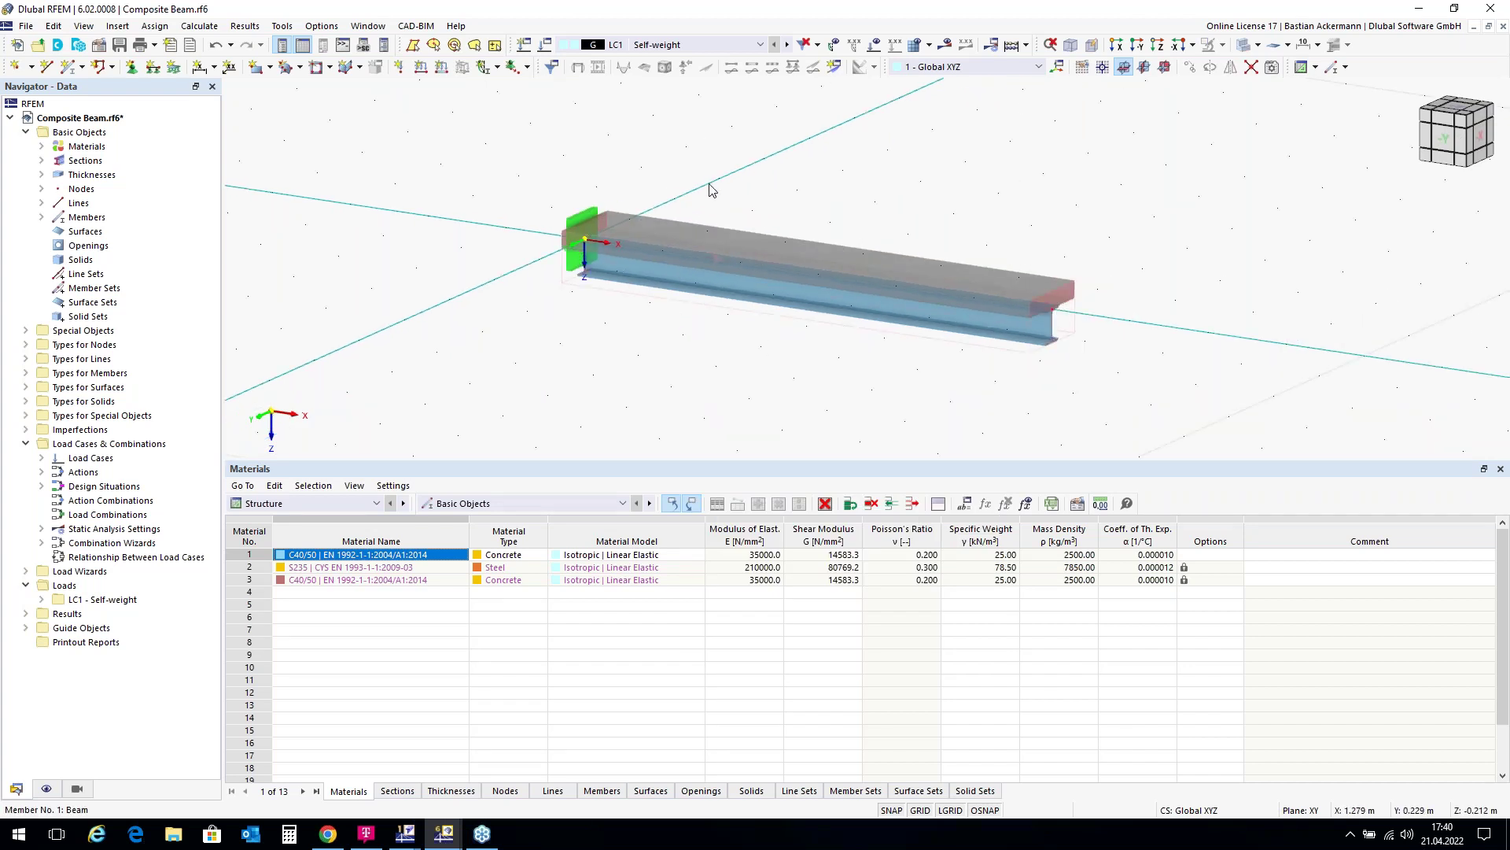
scroll(783, 365, "down", 1)
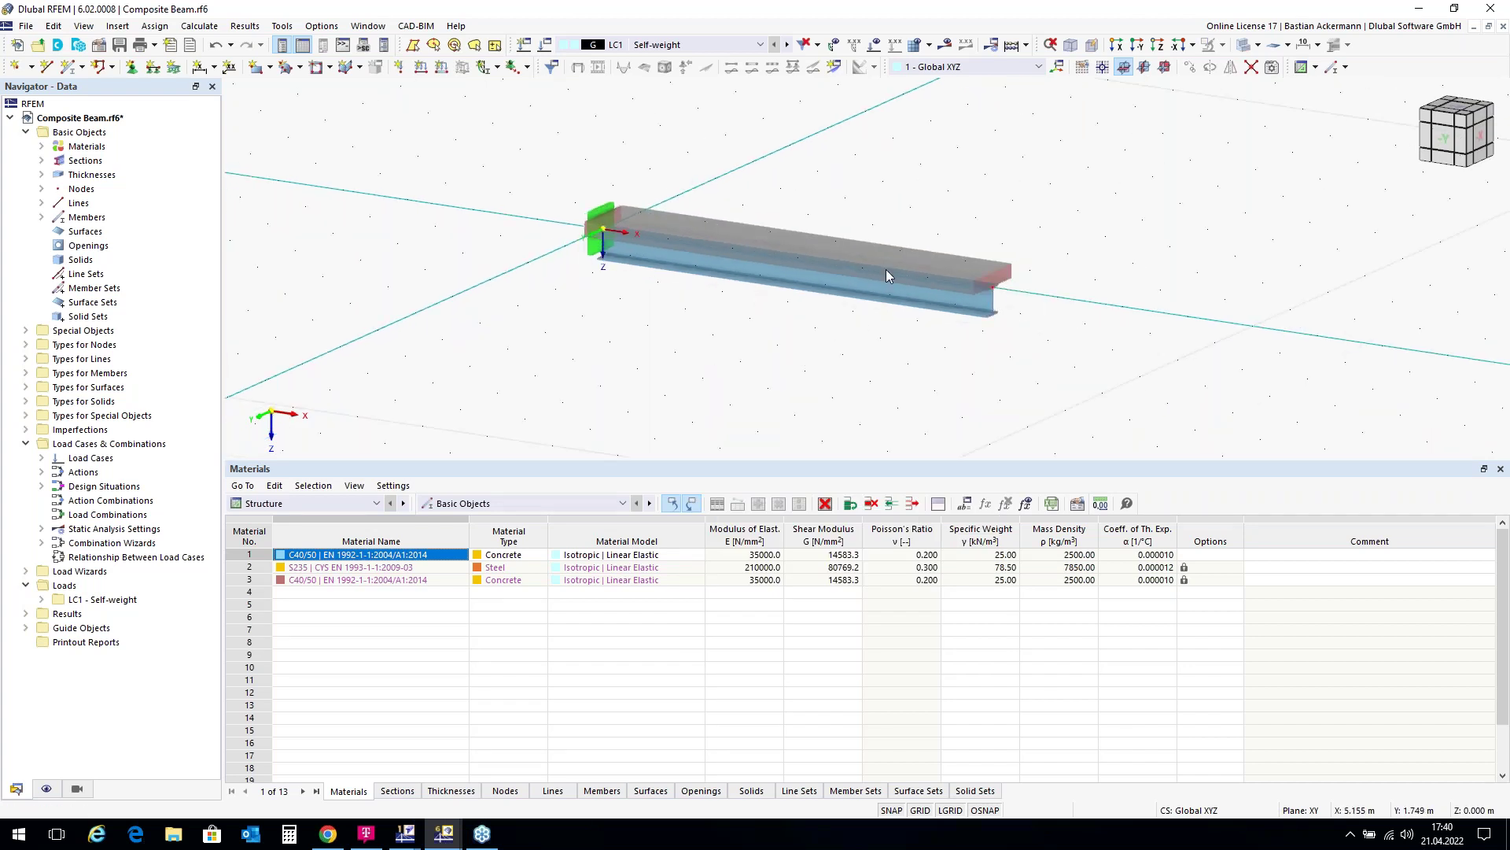
Examine the beam member's Composite CS section and its hybrid material assignment for parts 1 and 2, leaving everything unedited.
middle_click_drag(910, 357, 533, 290, "ctrl")
middle_click_drag(522, 347, 732, 341, "ctrl")
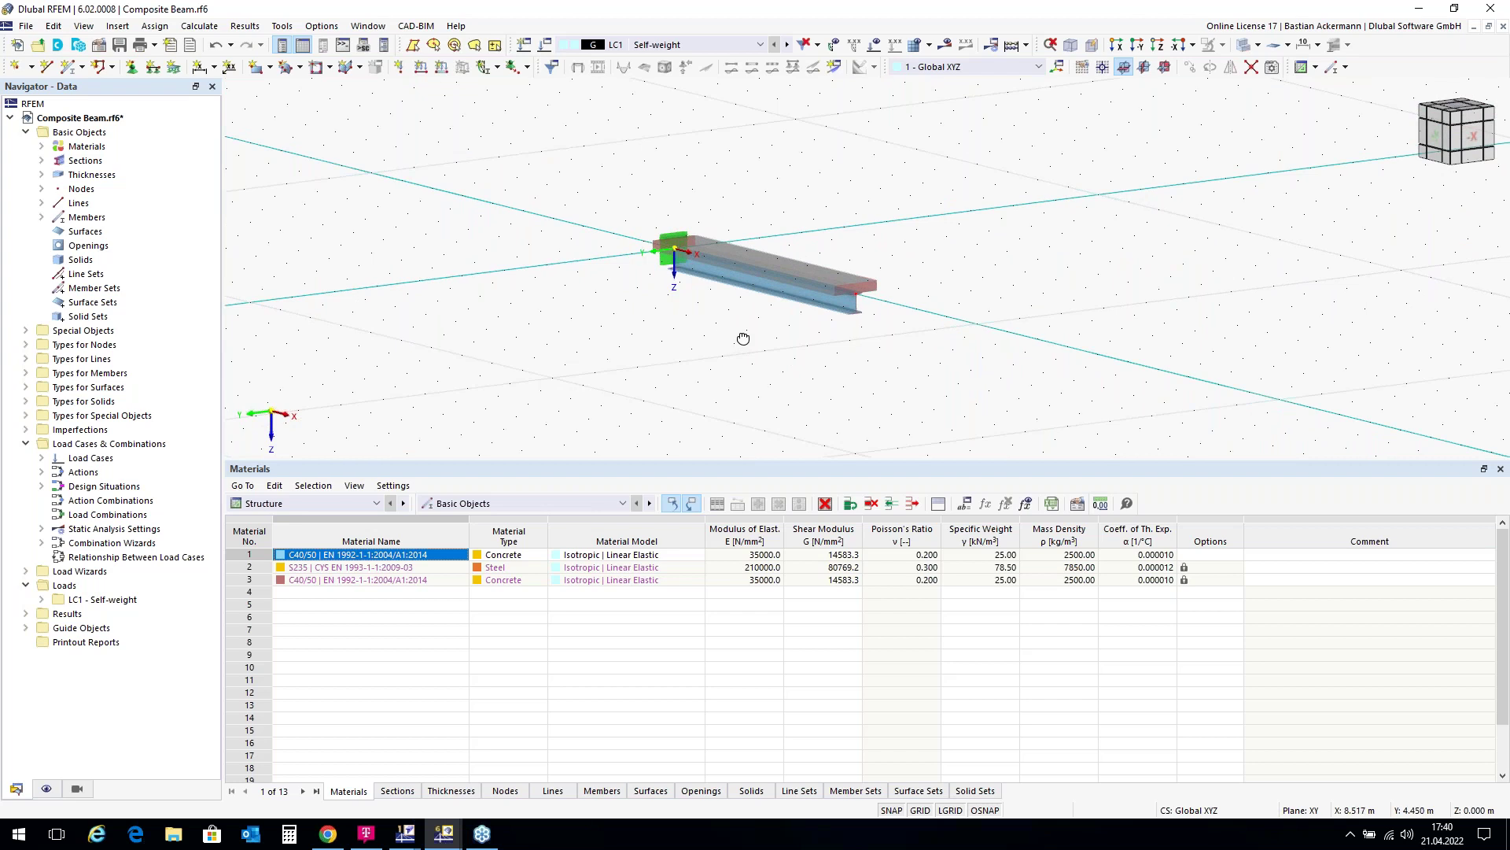
scroll(841, 287, "up", 5)
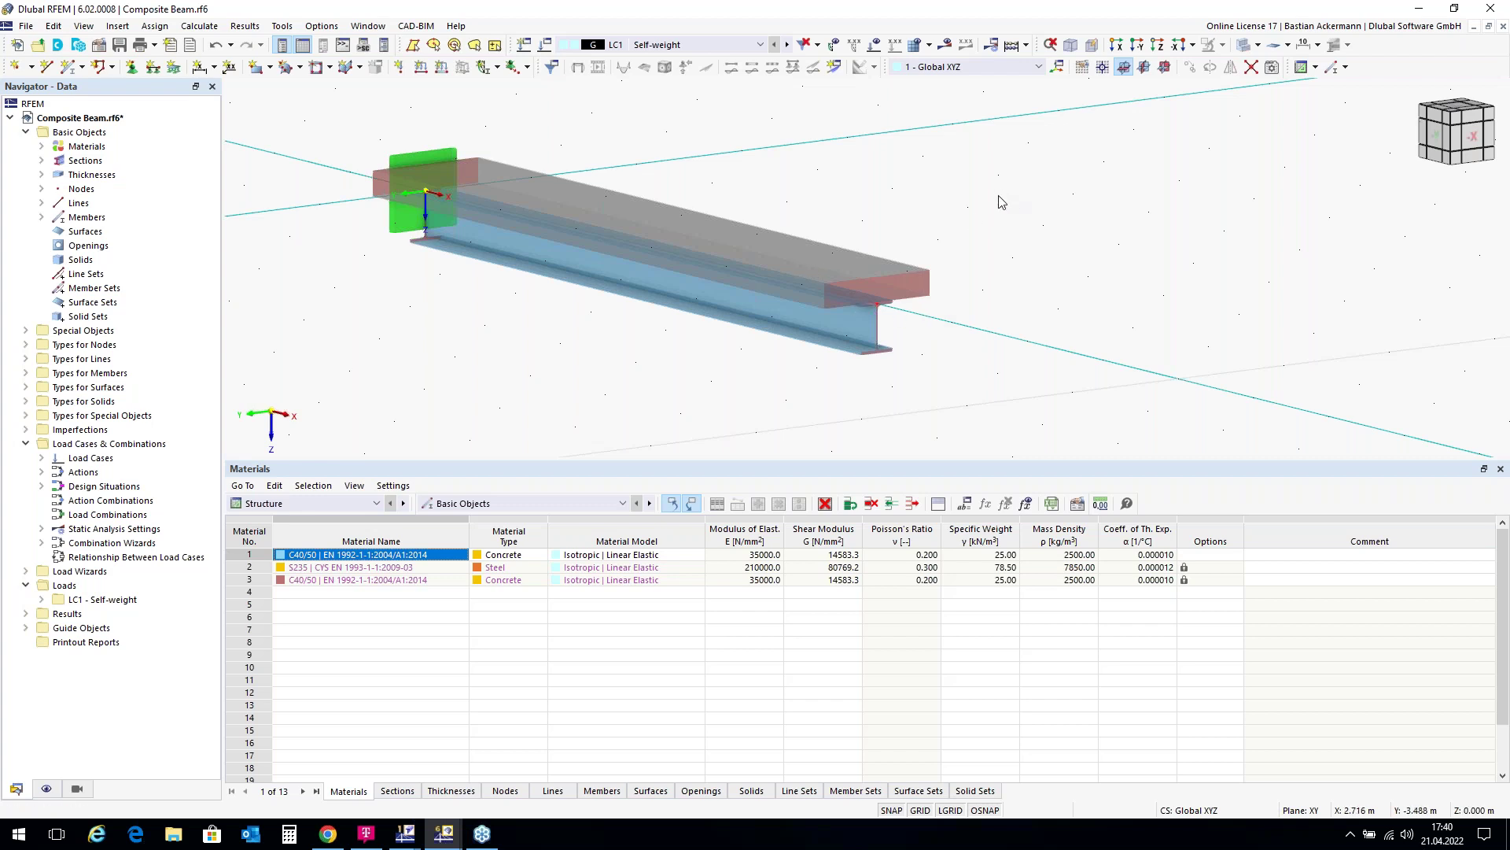
double_click(676, 261)
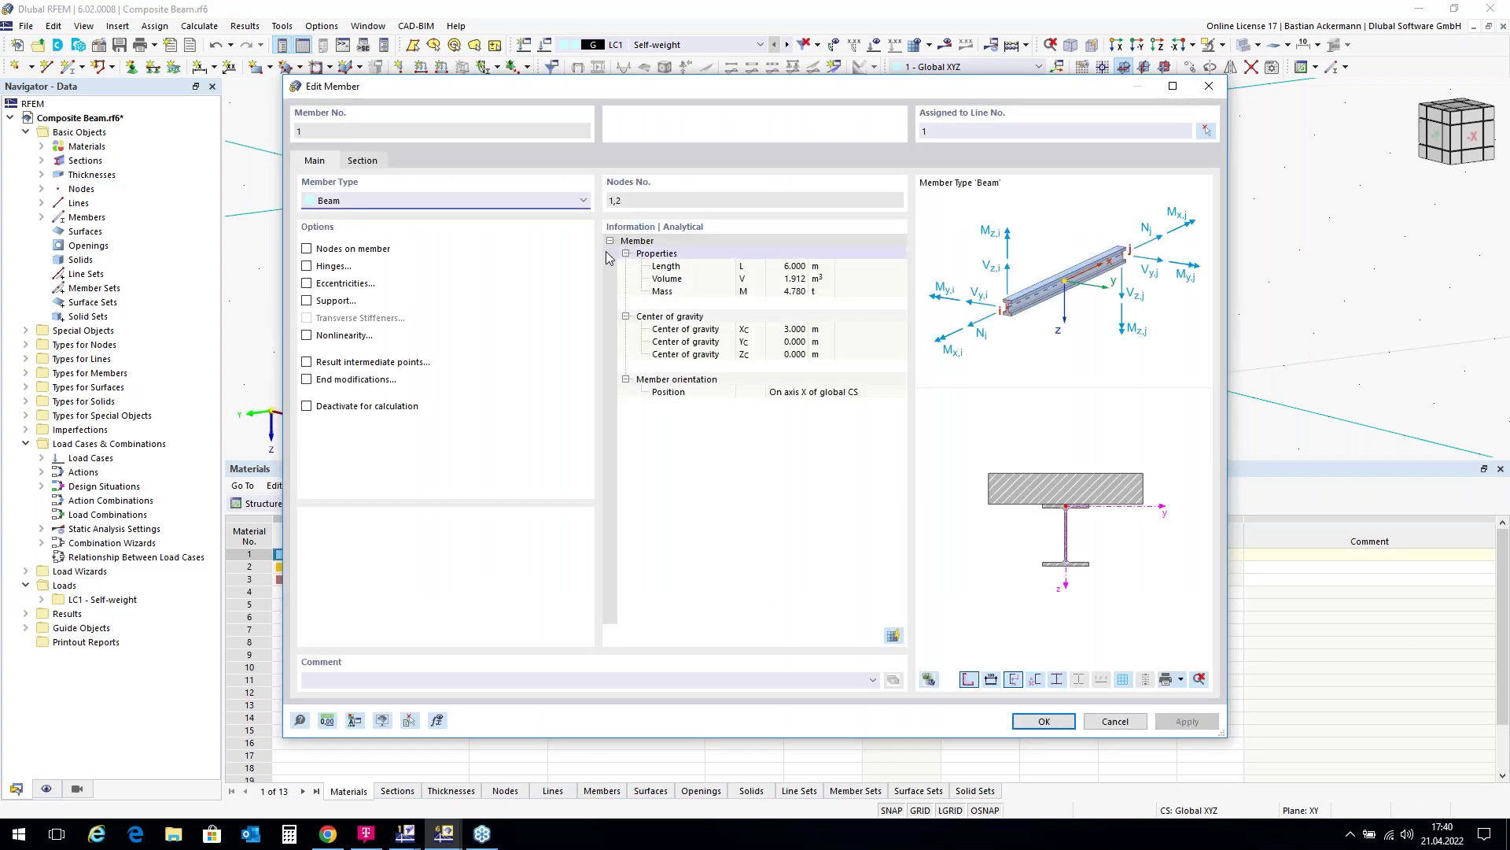
left_click(361, 160)
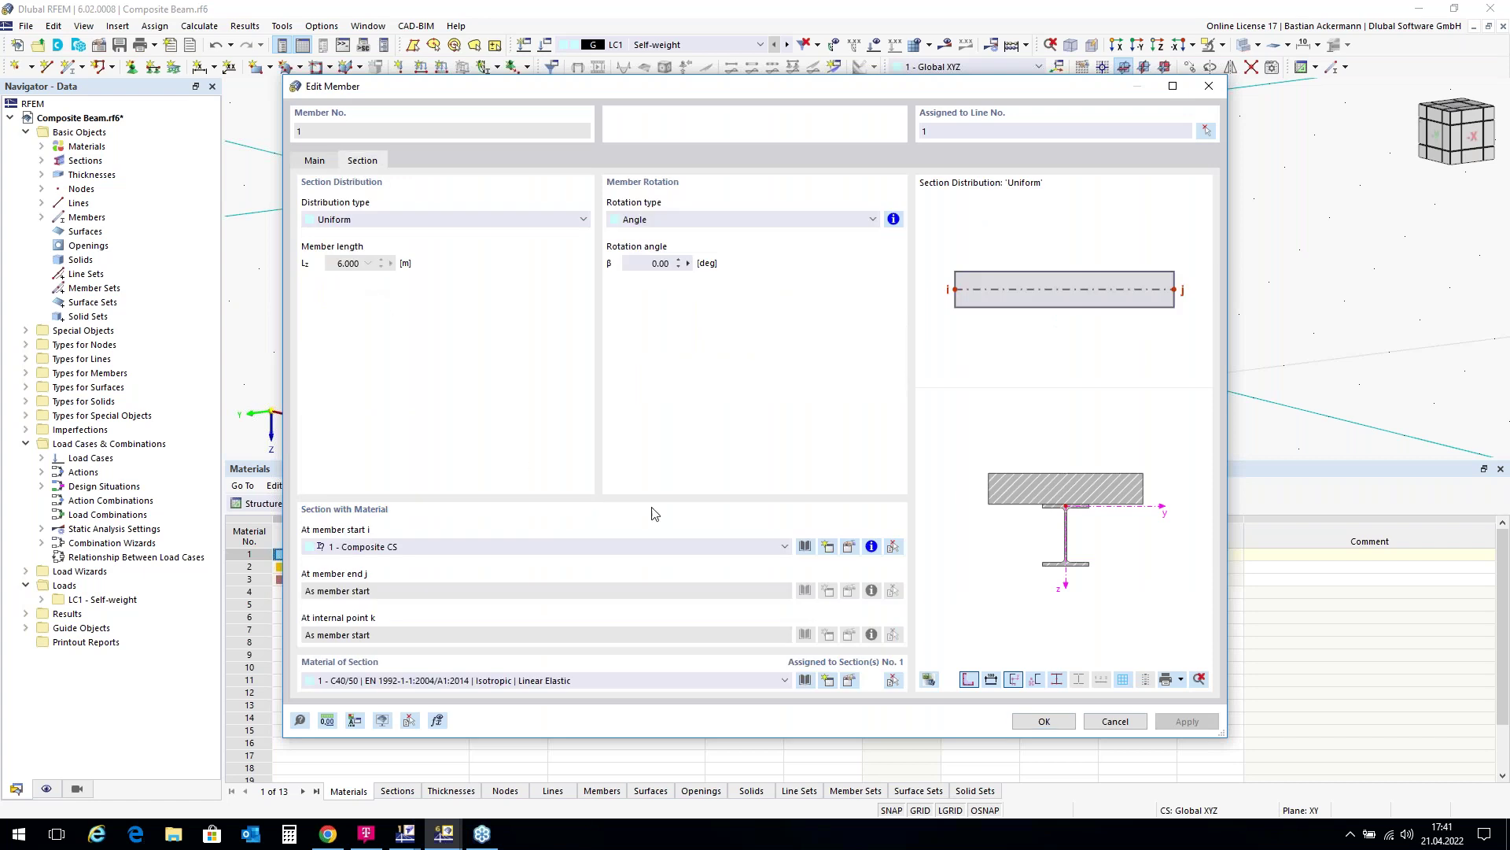
left_click(849, 546)
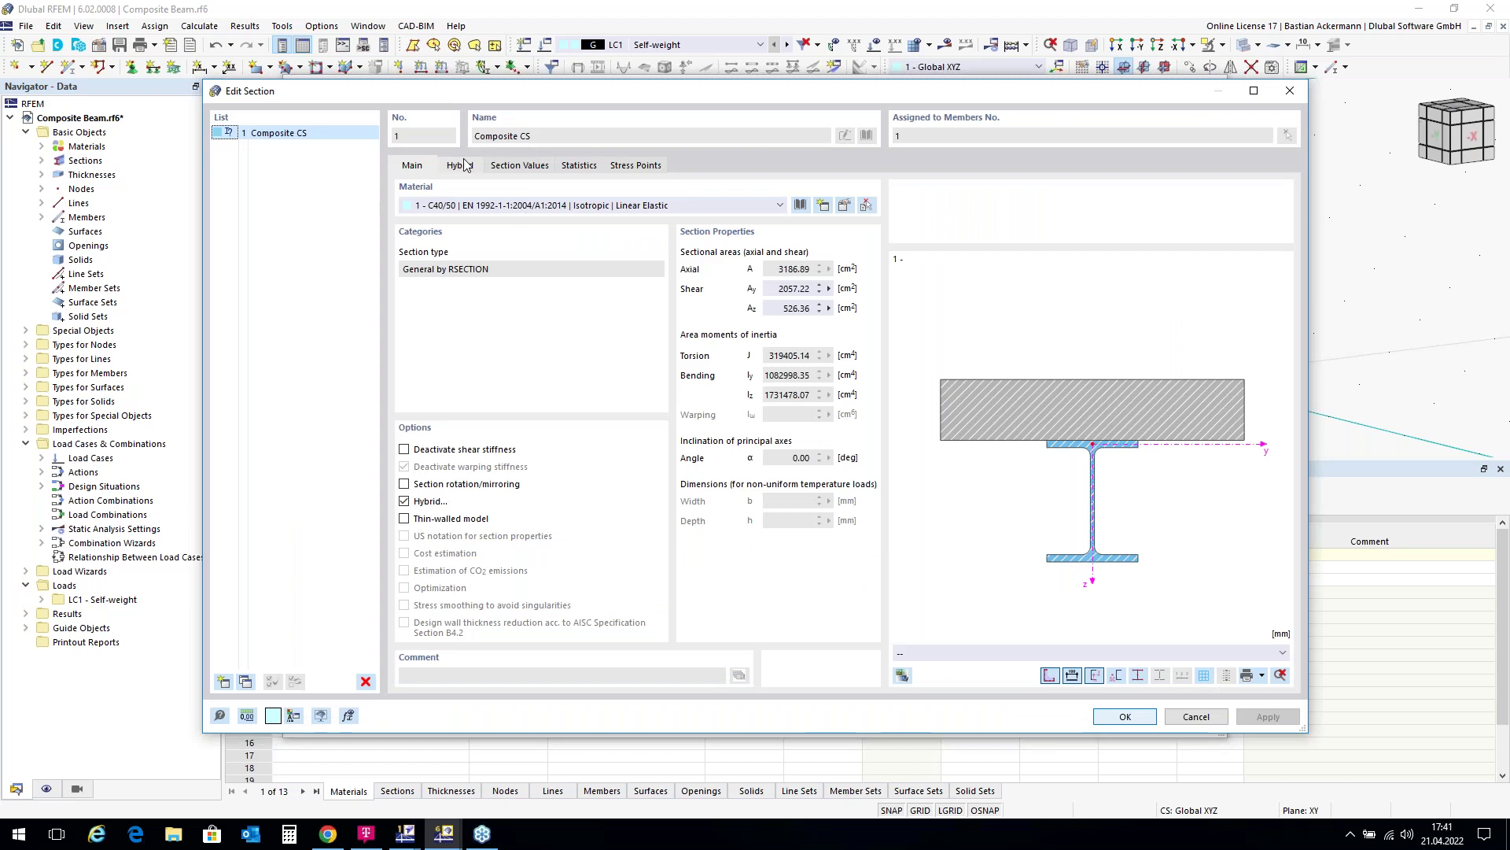
left_click(461, 165)
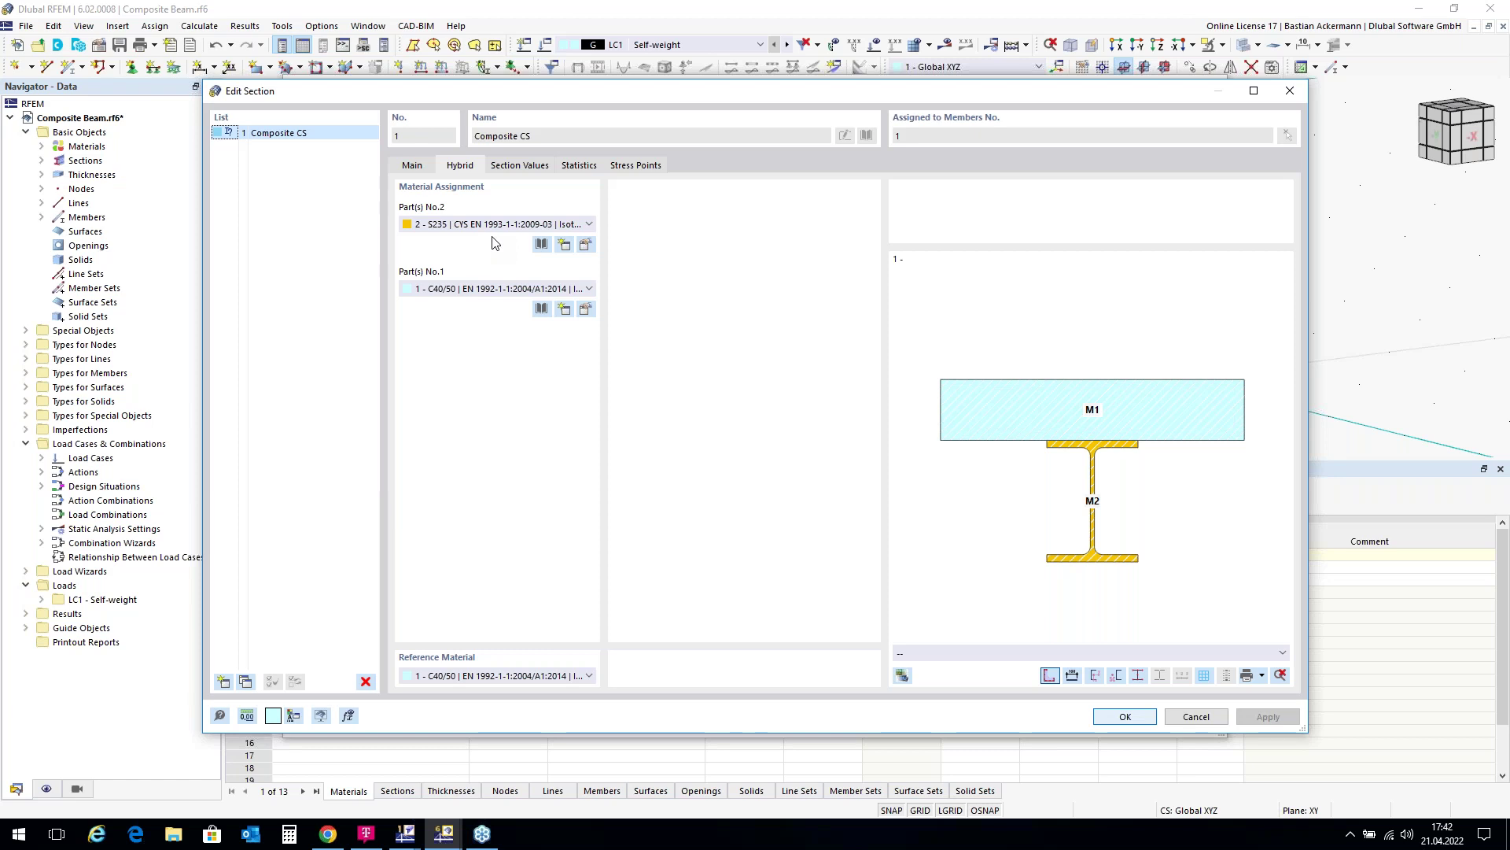
left_click(1291, 91)
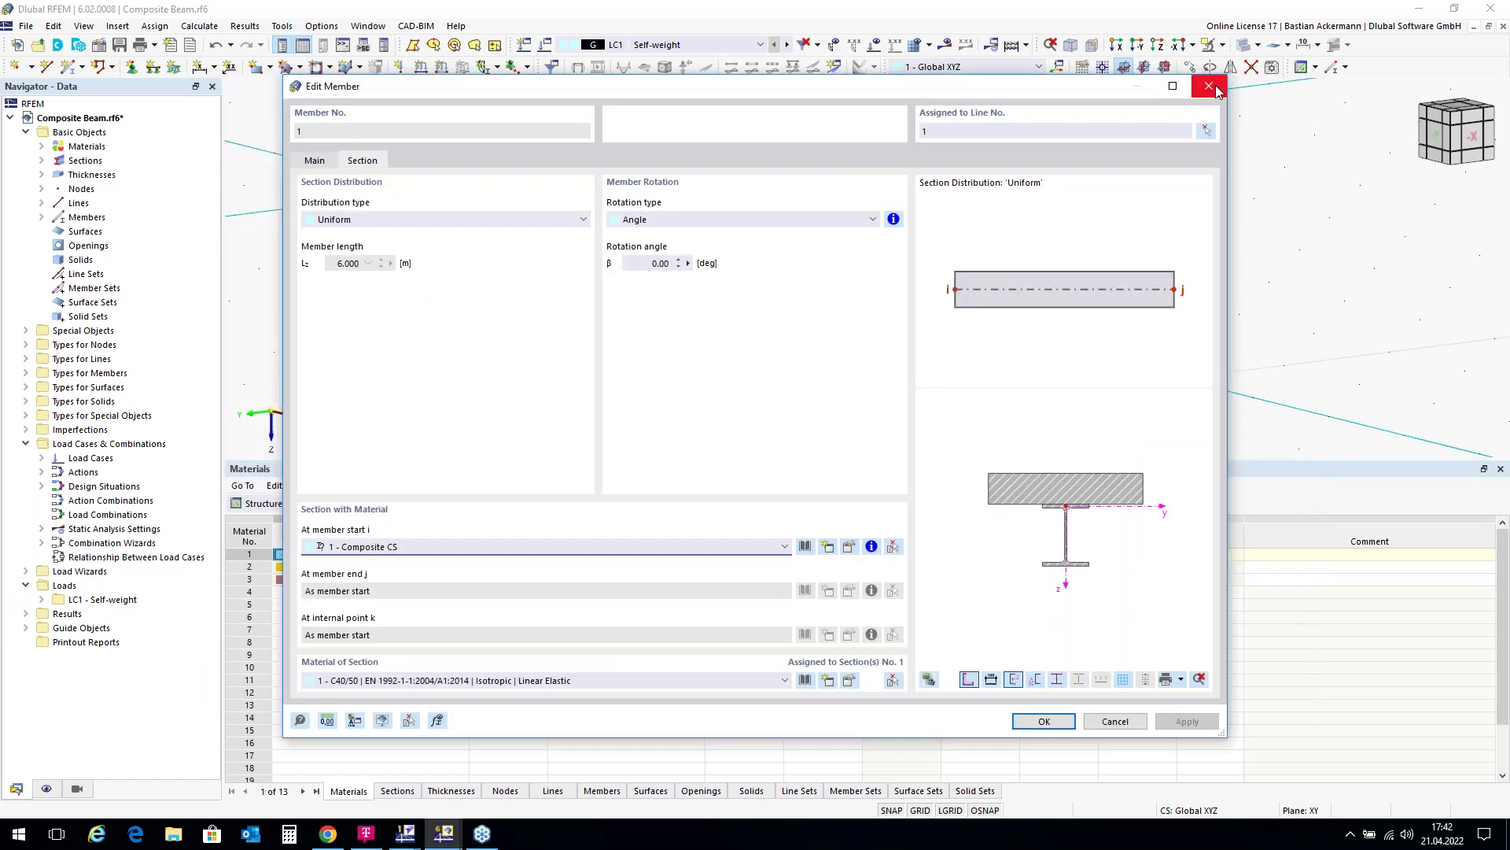
left_click(1209, 86)
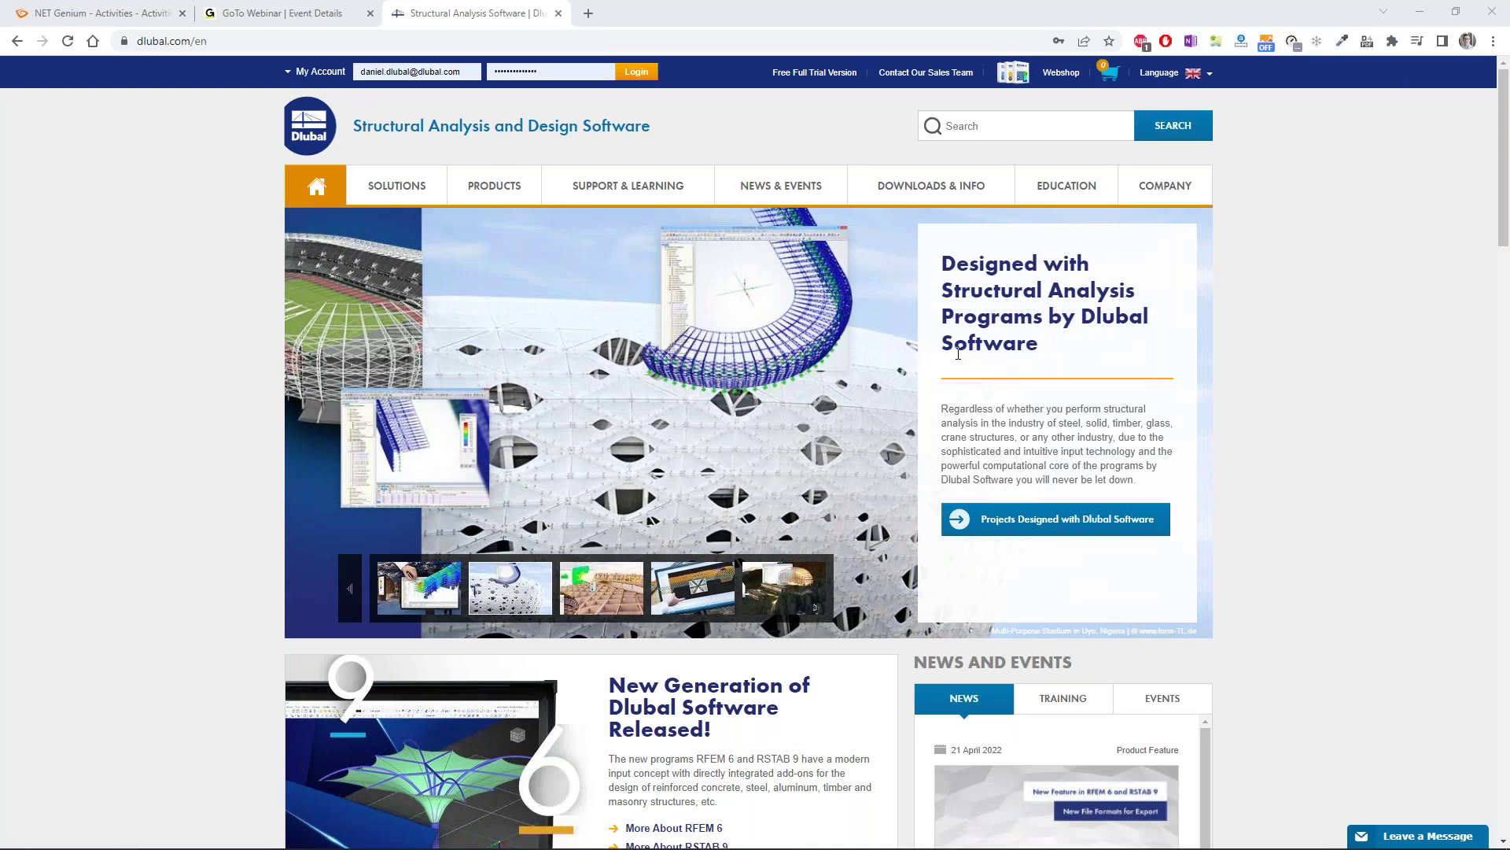
mouse_move(1139, 200)
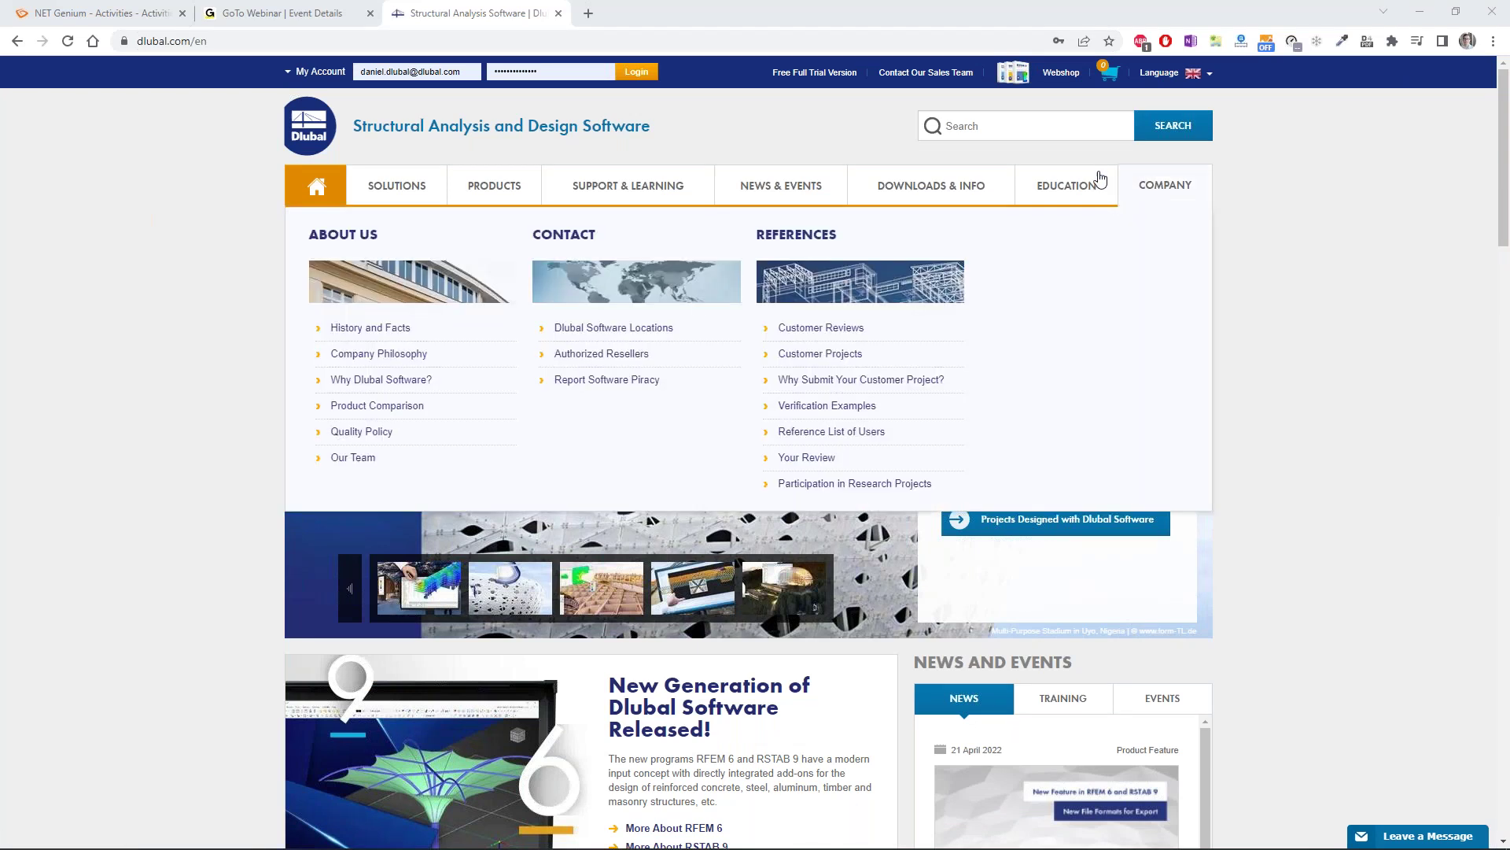
mouse_move(1050, 199)
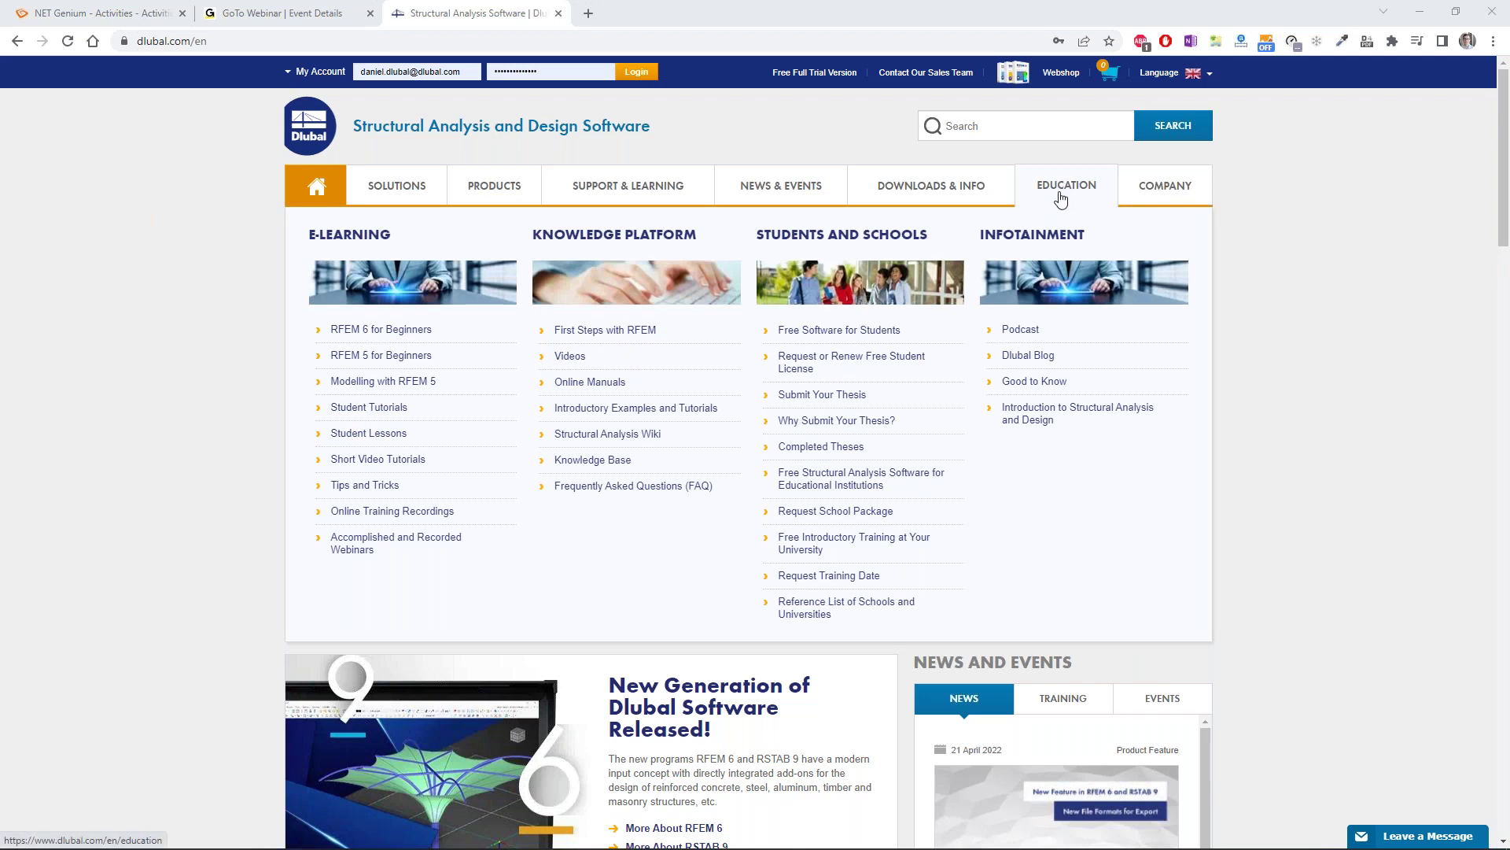